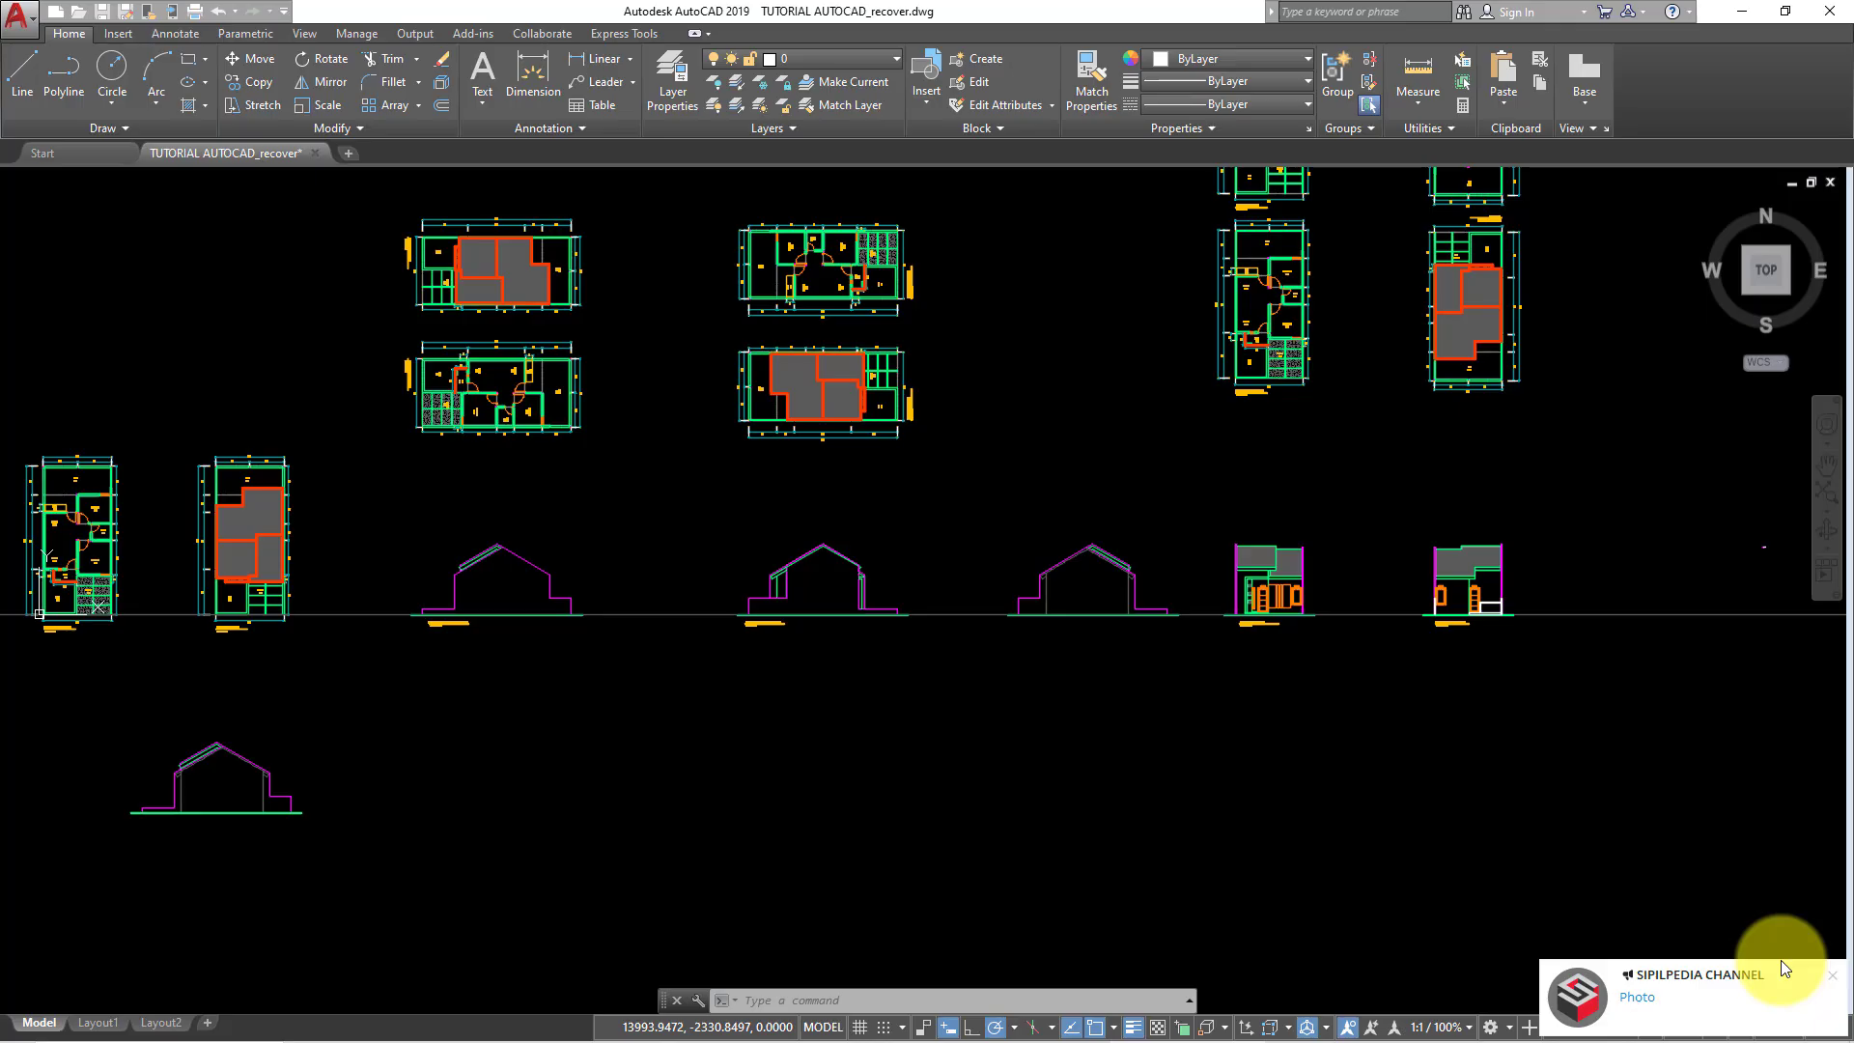
- Dismiss the notification and zoom and pan across the overview of all plans and elevations
click(1834, 983)
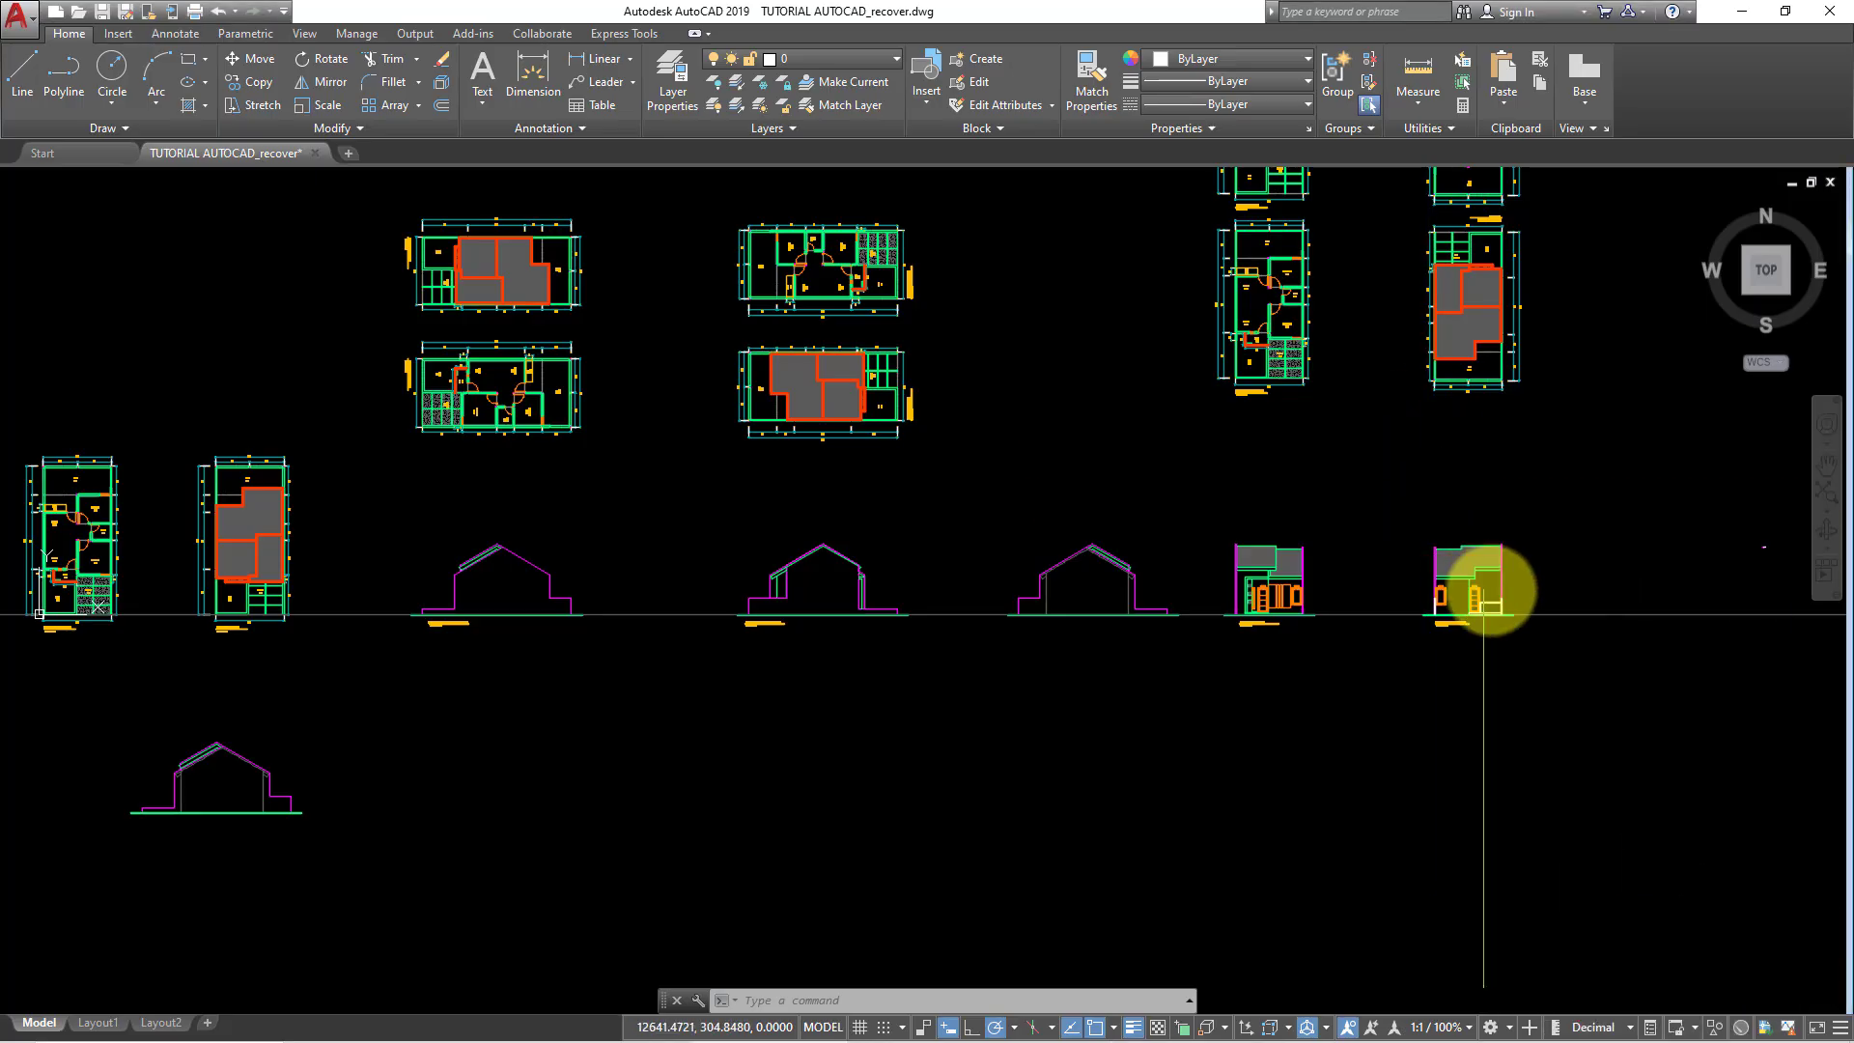
scroll(1492, 608, up, 3)
scroll(1497, 618, up, 2)
scroll(1497, 618, up, 2)
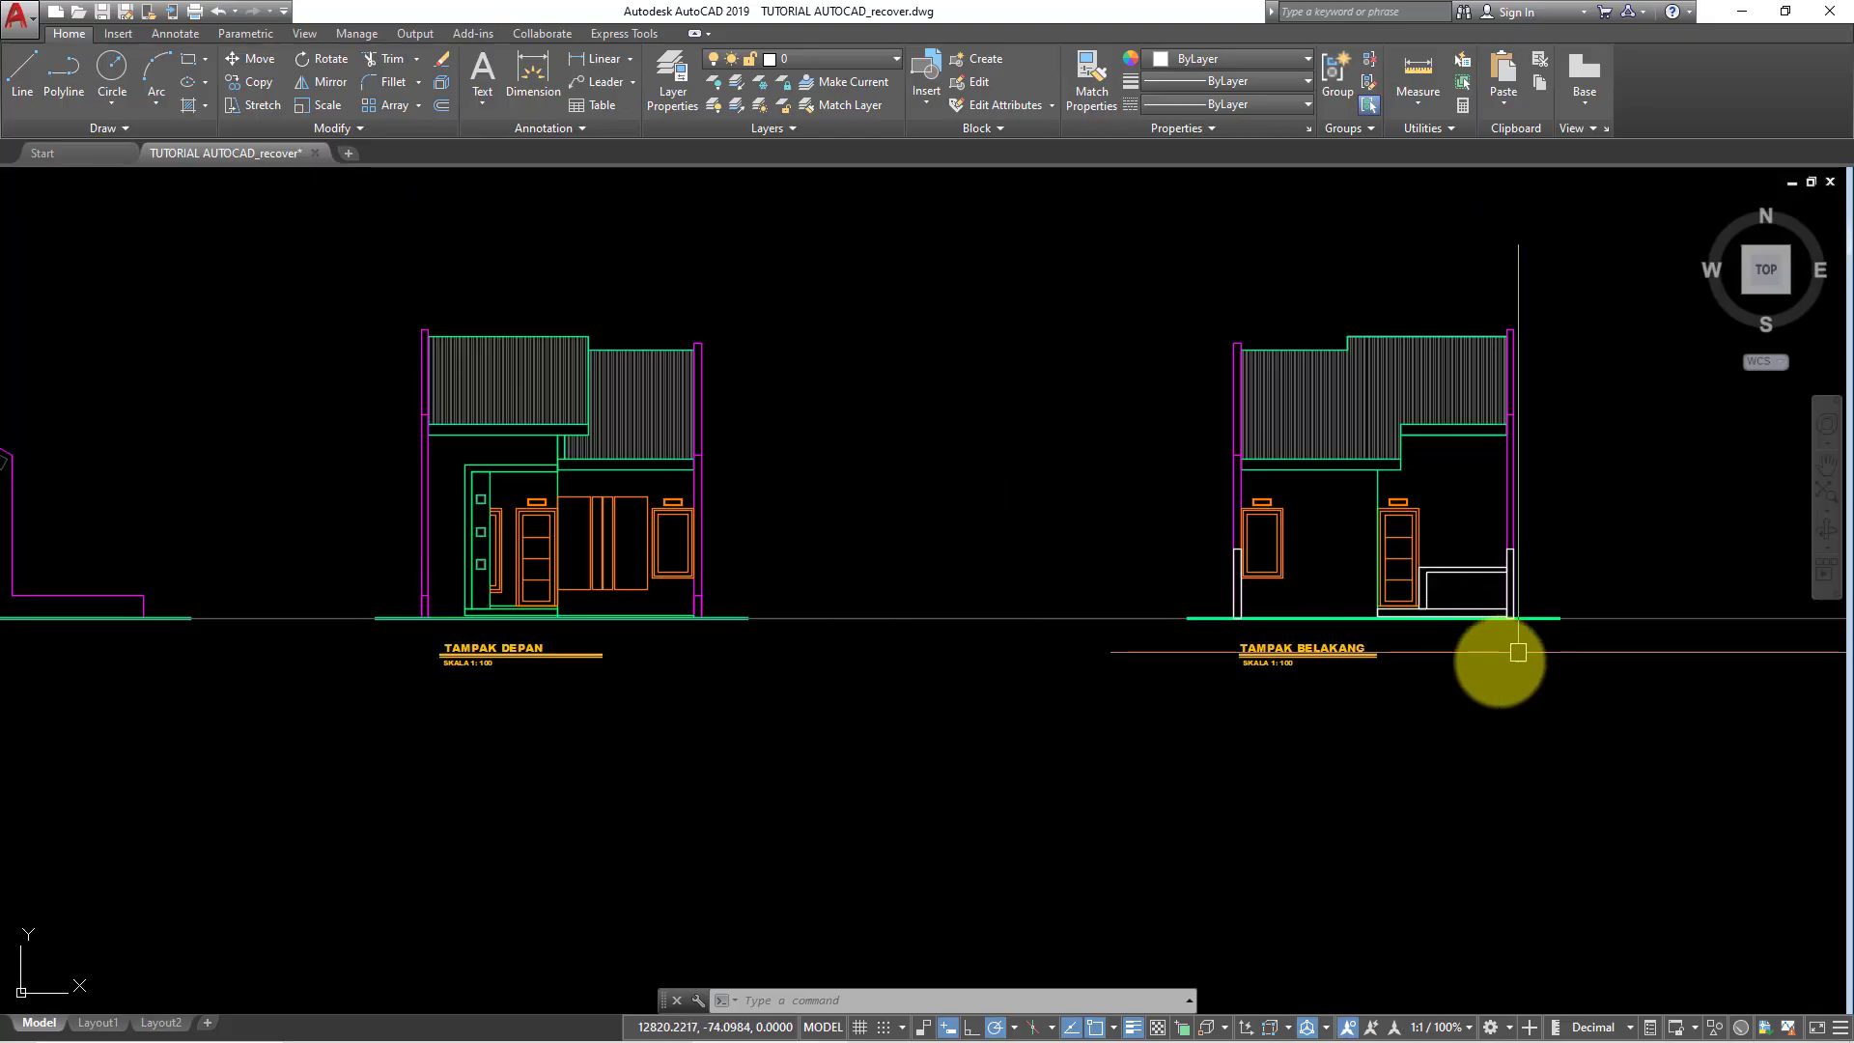
middle_drag(1499, 649, 1145, 739)
scroll(944, 736, up, 2)
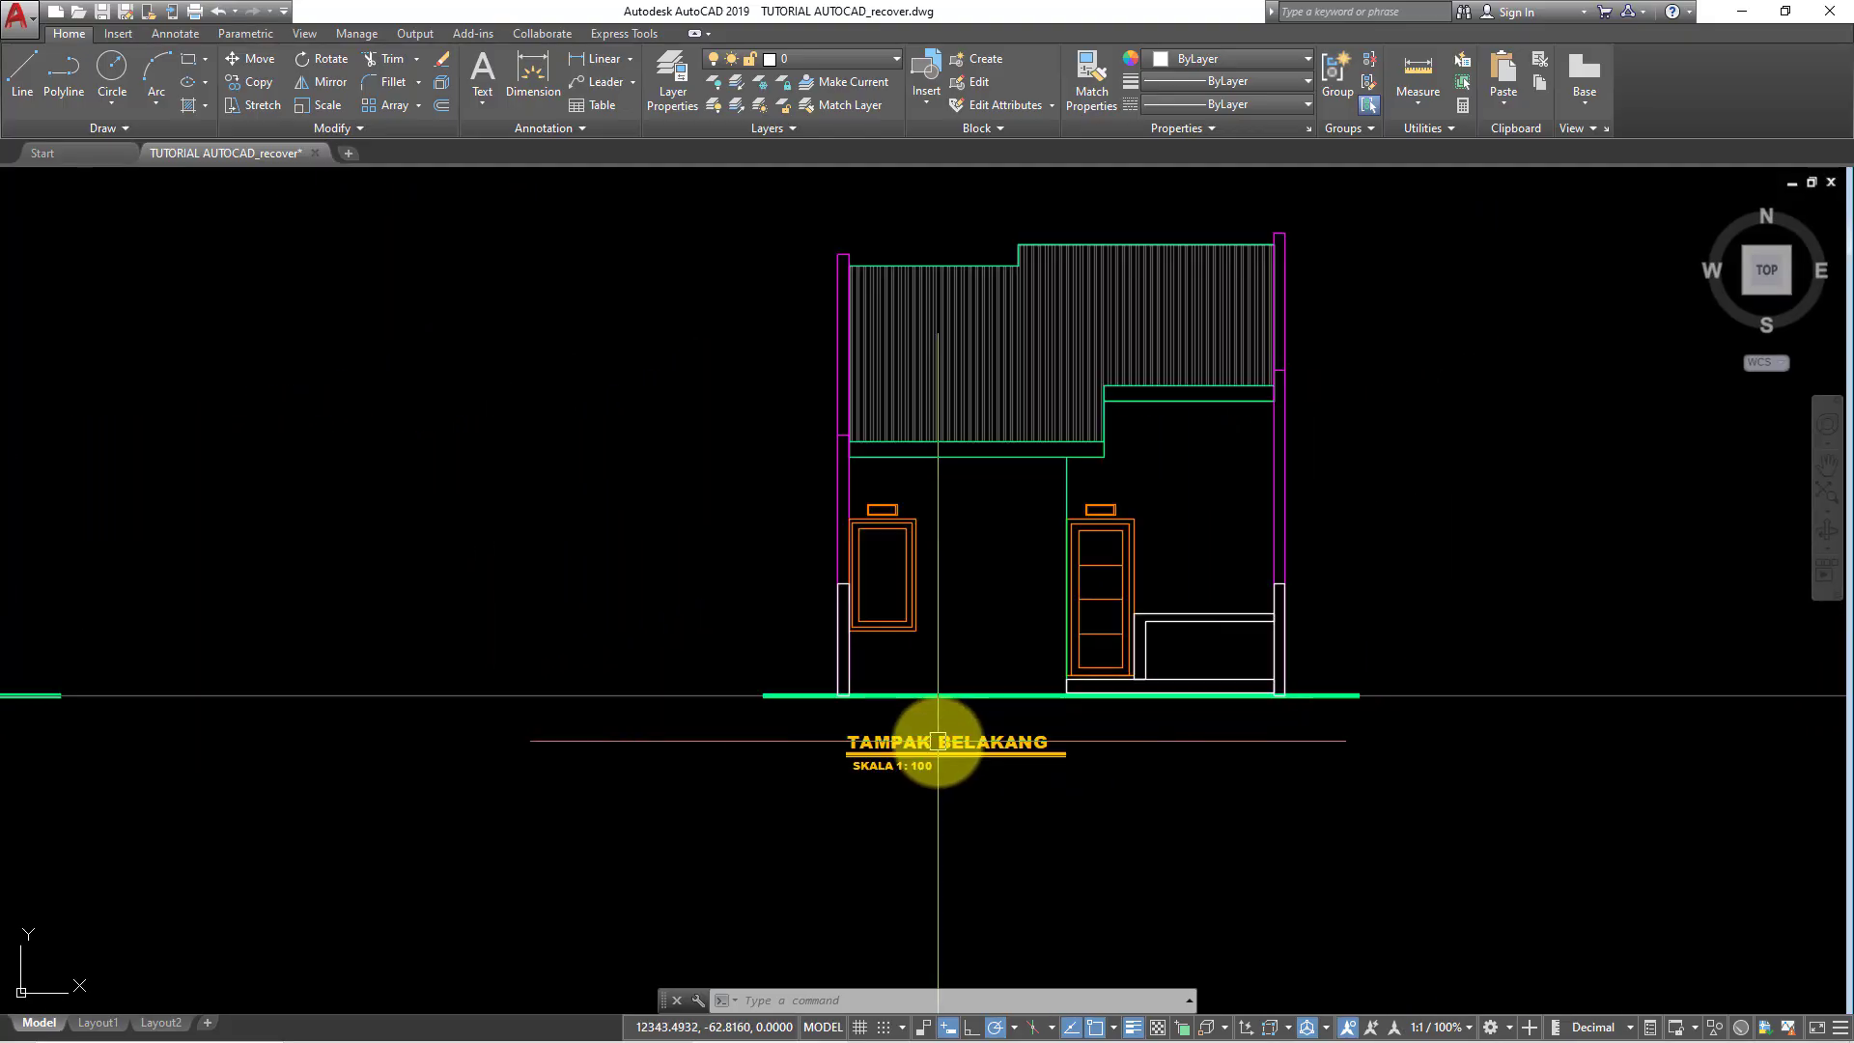
scroll(861, 740, down, 2)
scroll(1034, 778, down, 3)
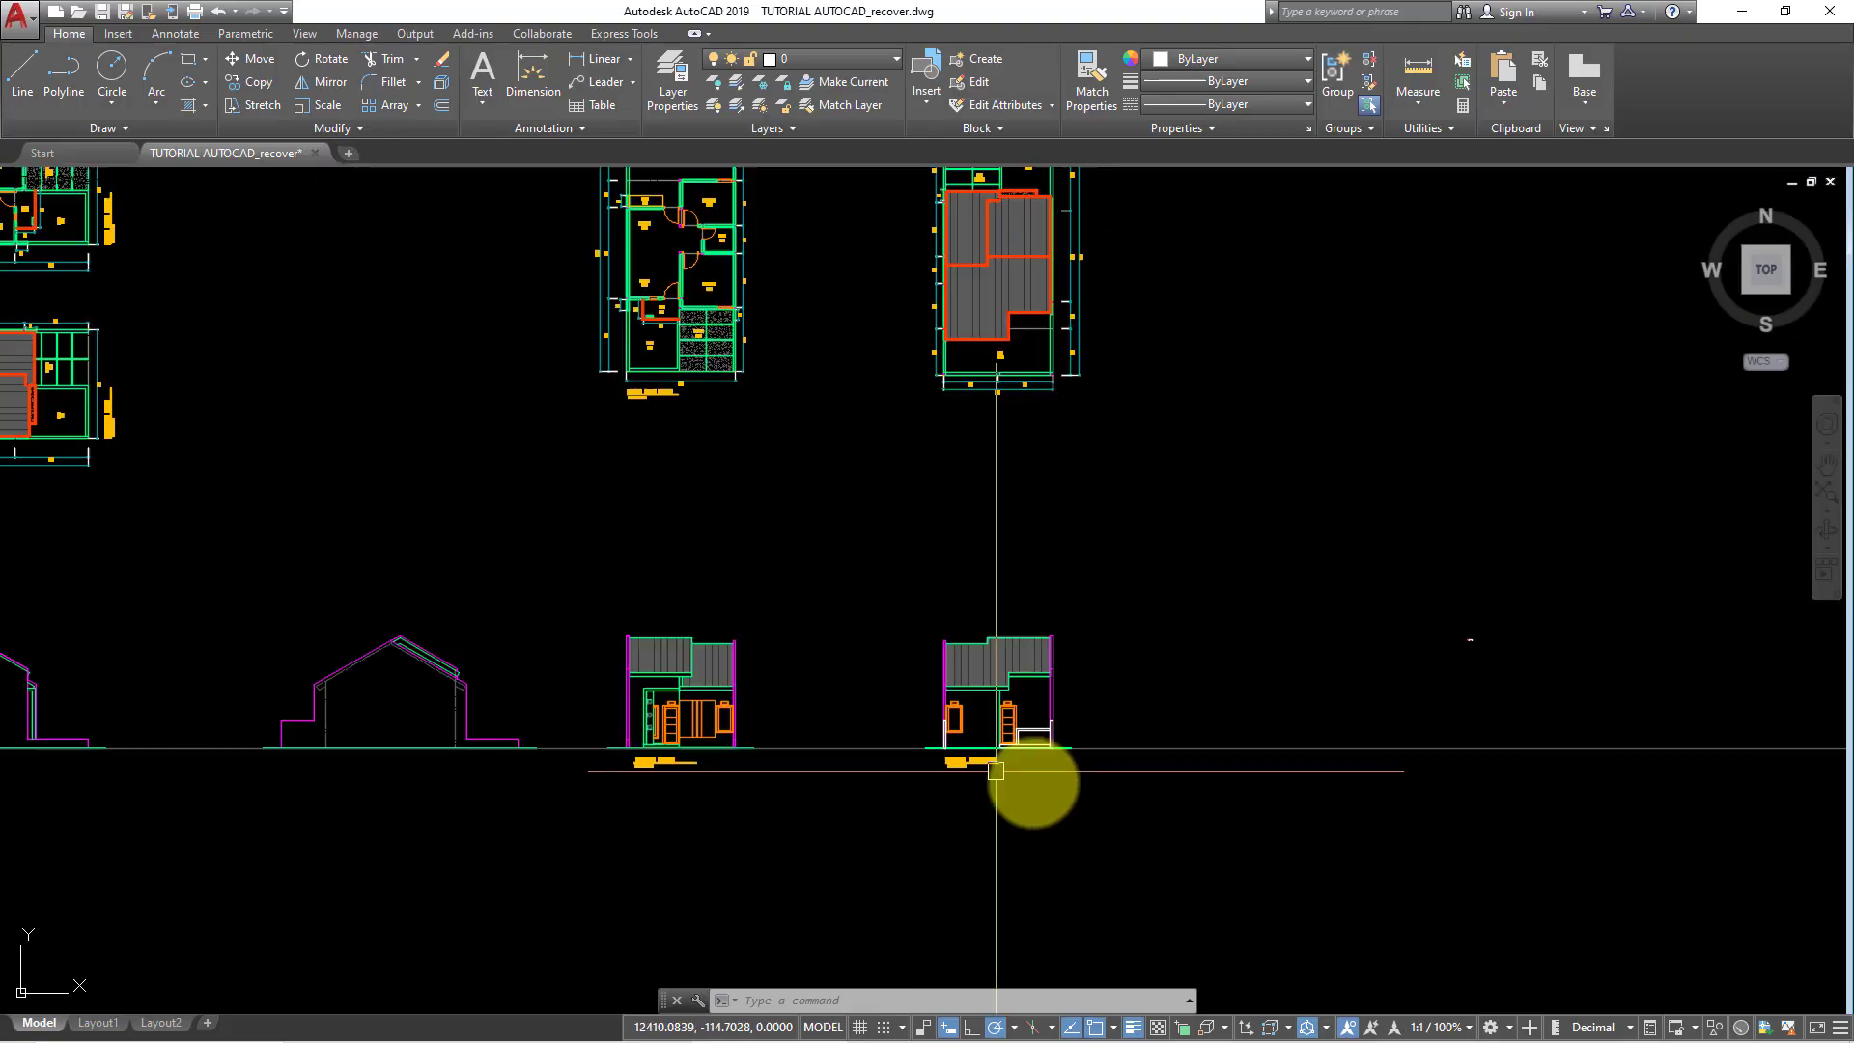
scroll(1051, 728, down, 3)
middle_drag(1051, 728, 911, 634)
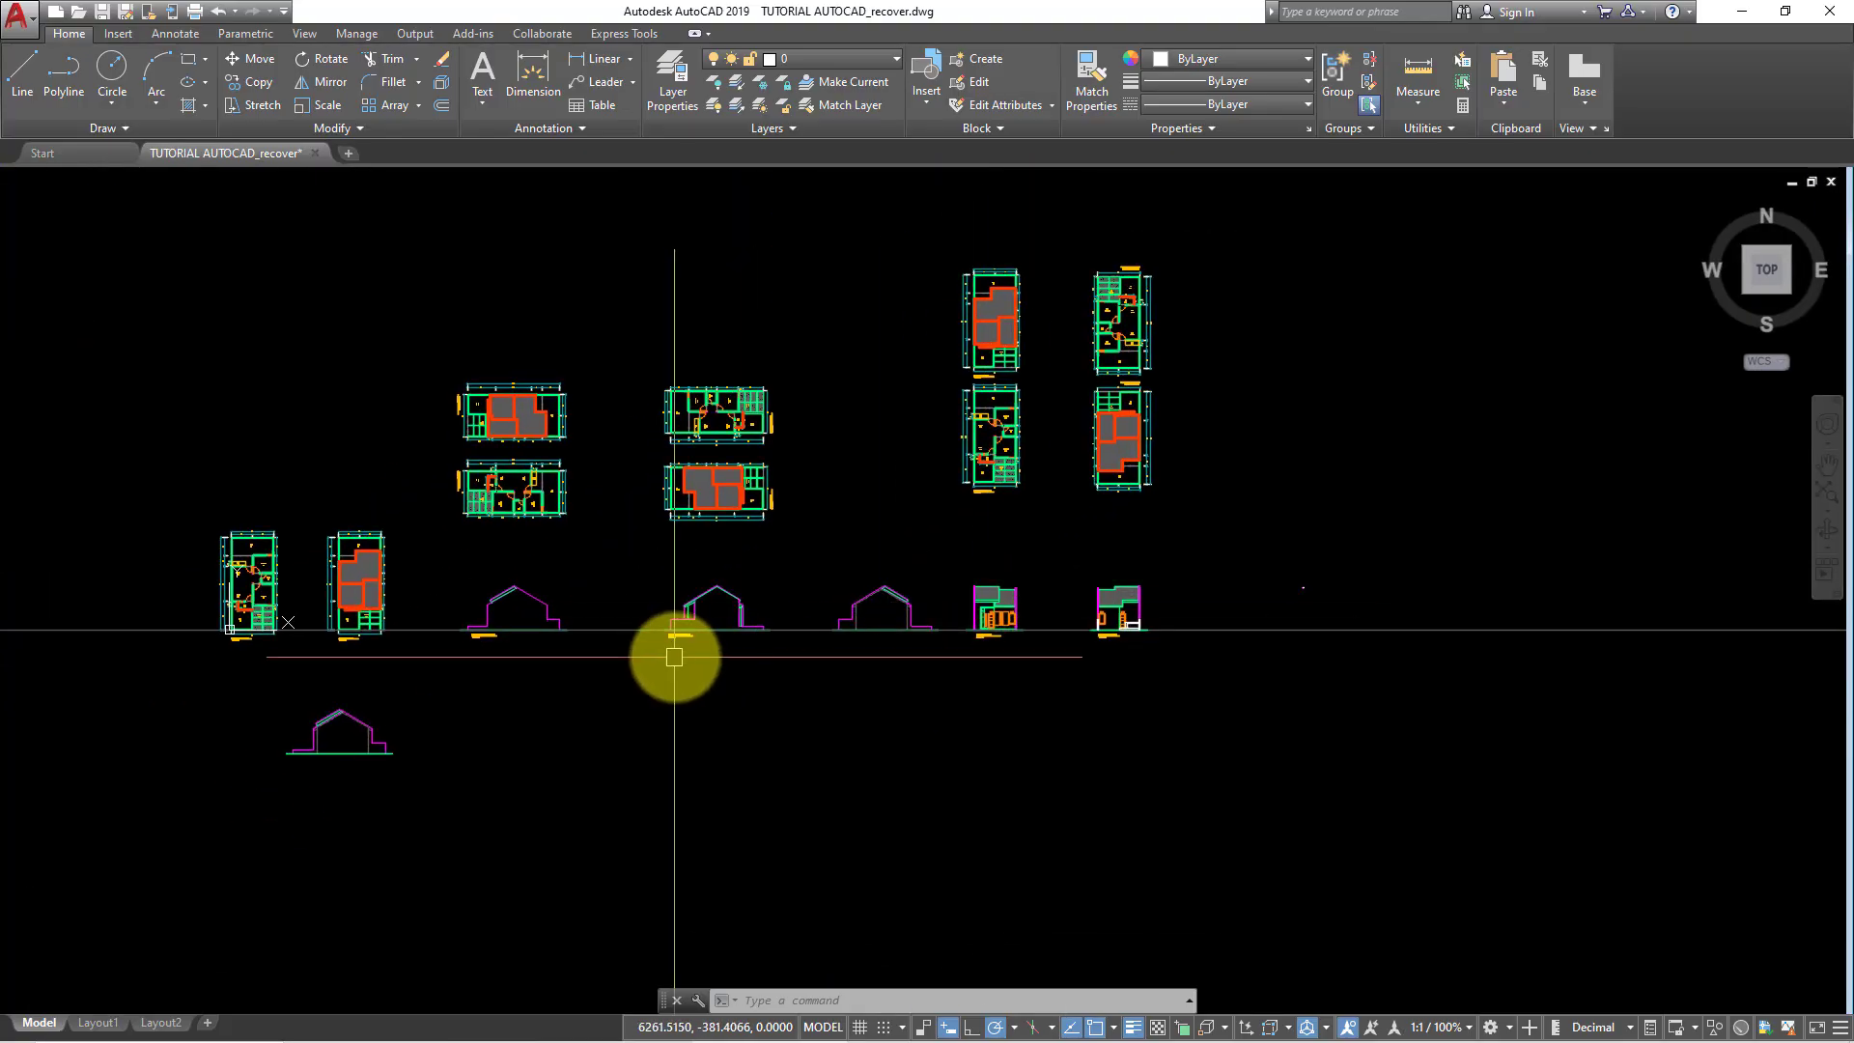
- Zoom and pan until the DENAH TYPE 36/78 floor plan and RENCANA ATAP roof plan fill the view
scroll(676, 642, up, 2)
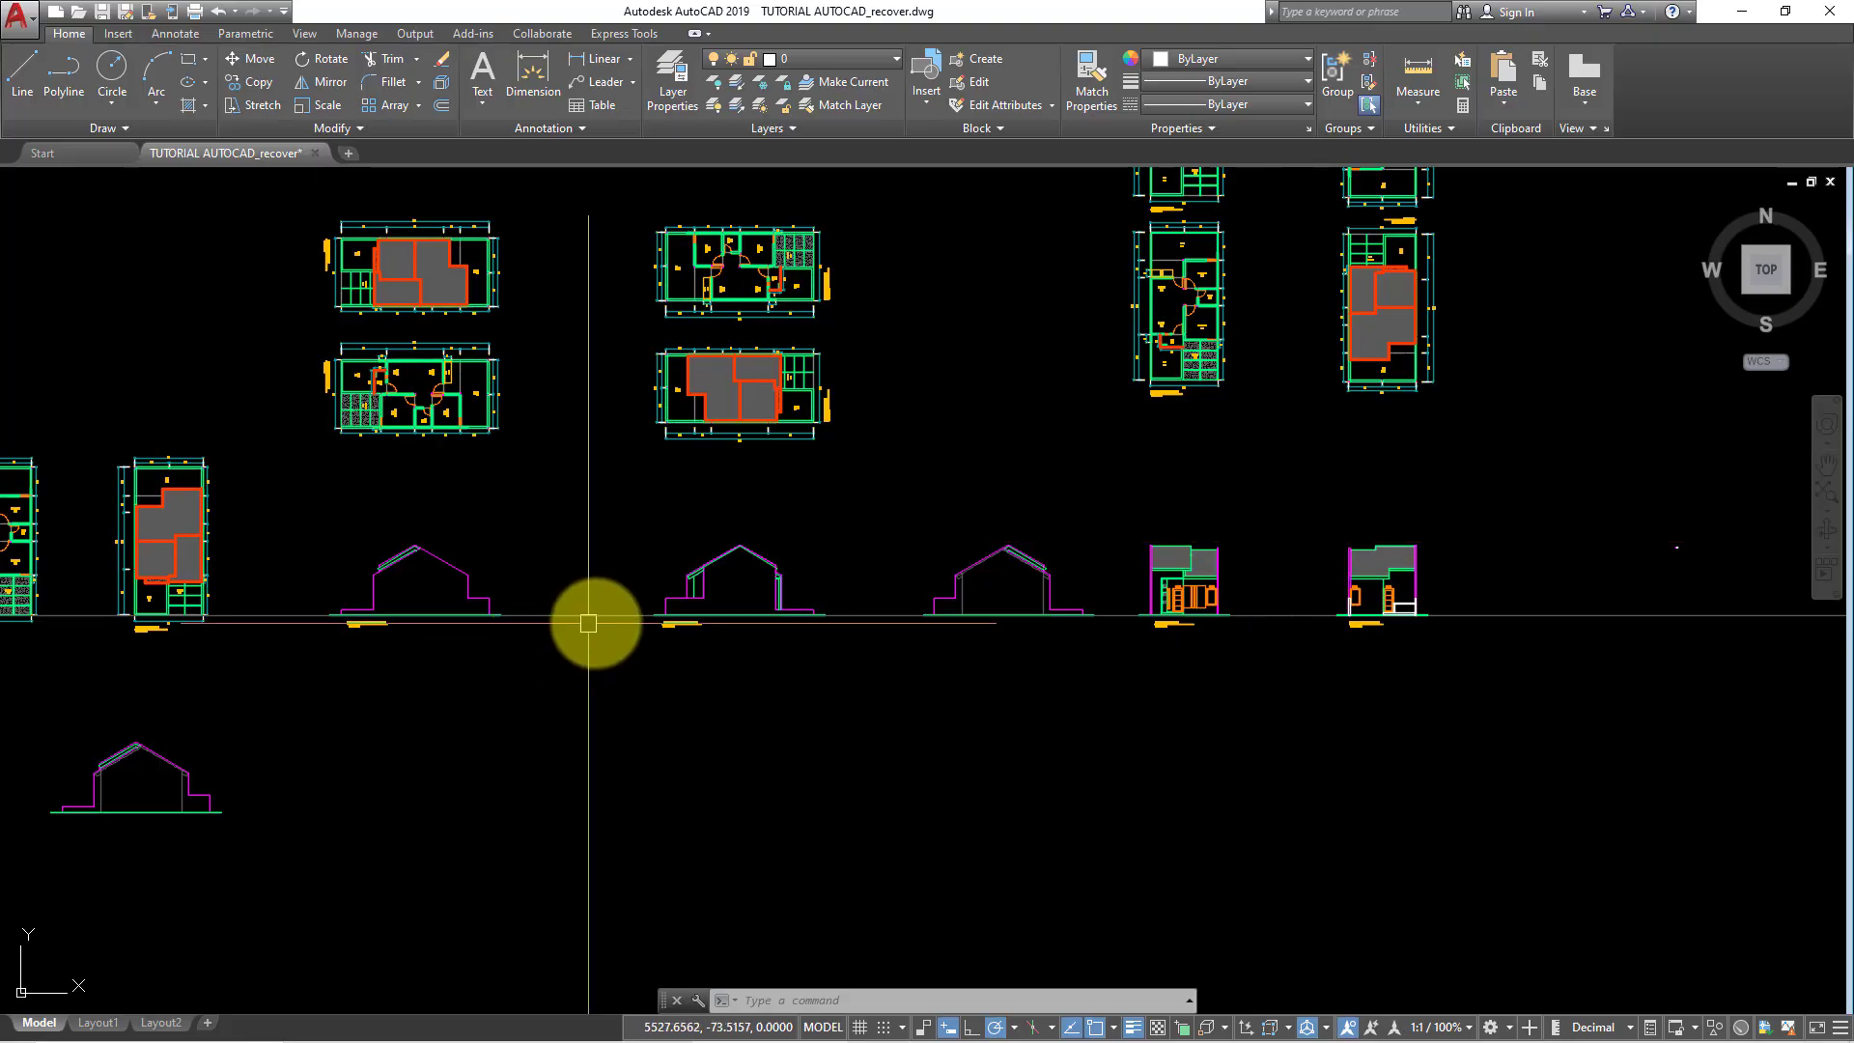
scroll(869, 627, down, 2)
scroll(377, 613, up, 2)
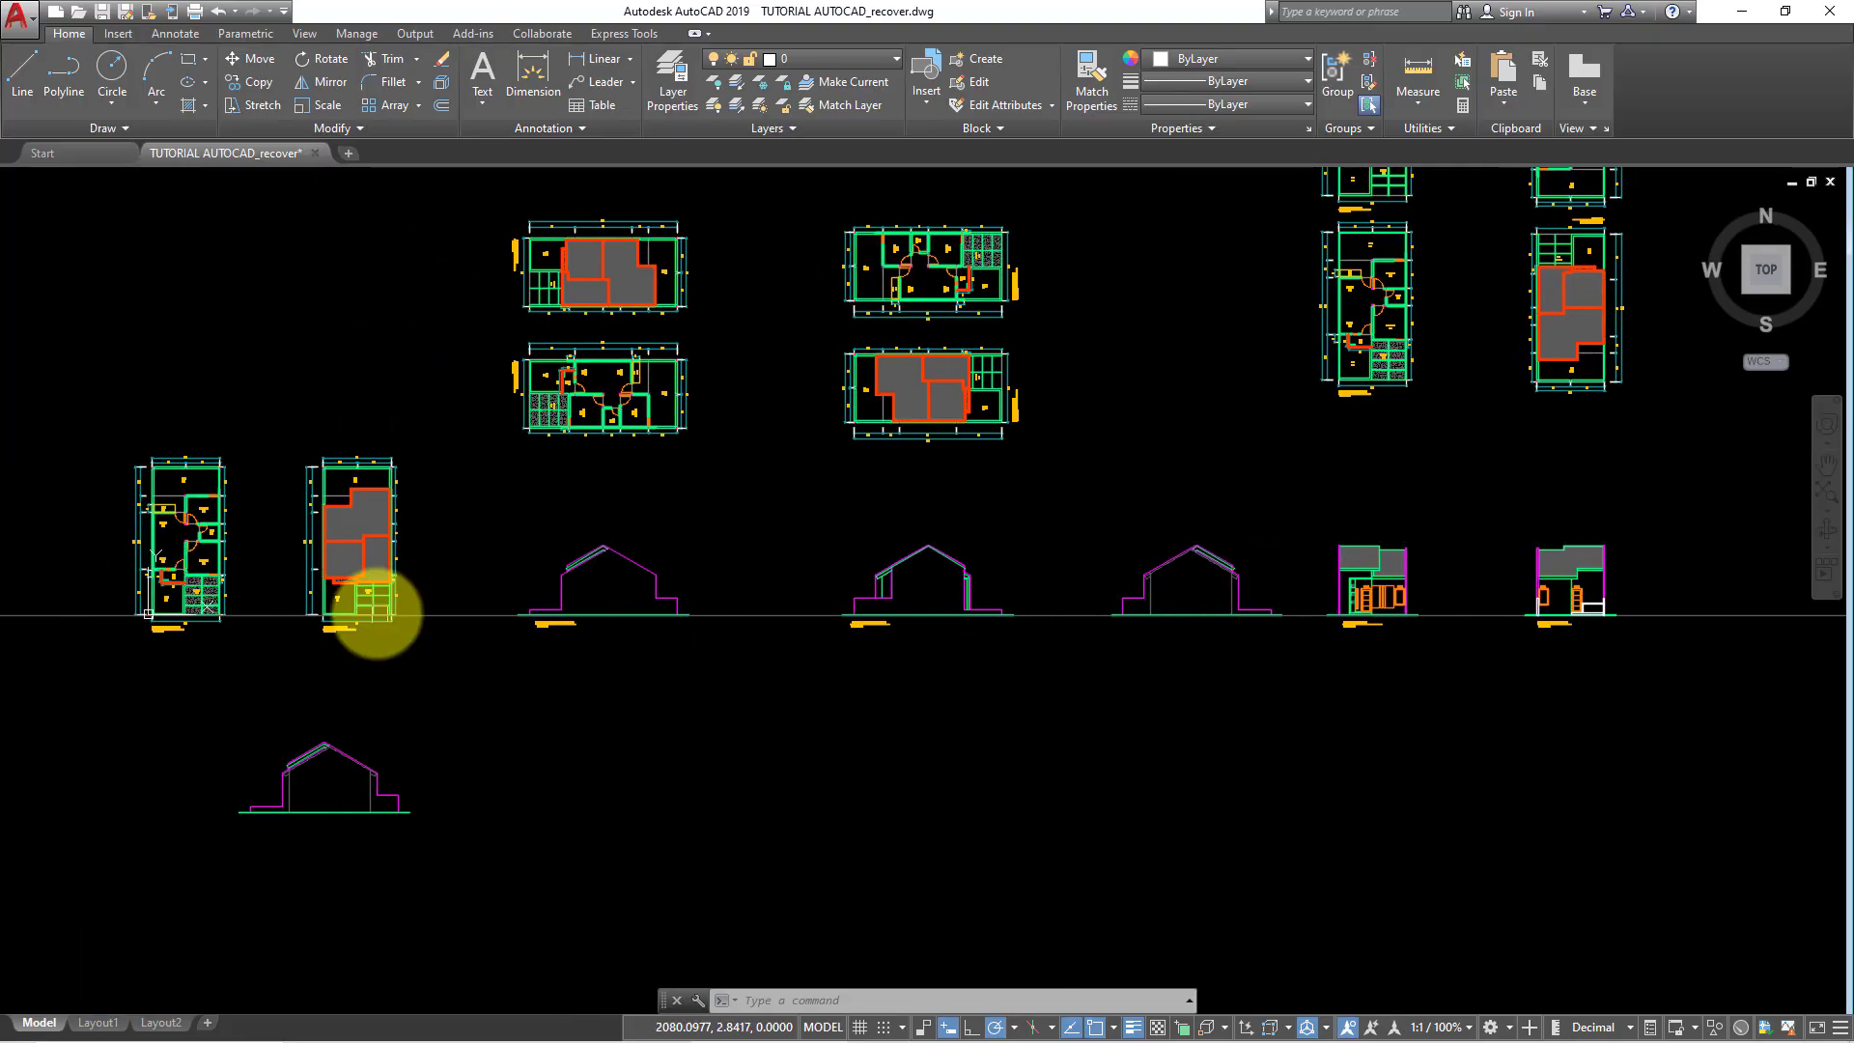
scroll(155, 507, up, 4)
scroll(579, 512, up, 2)
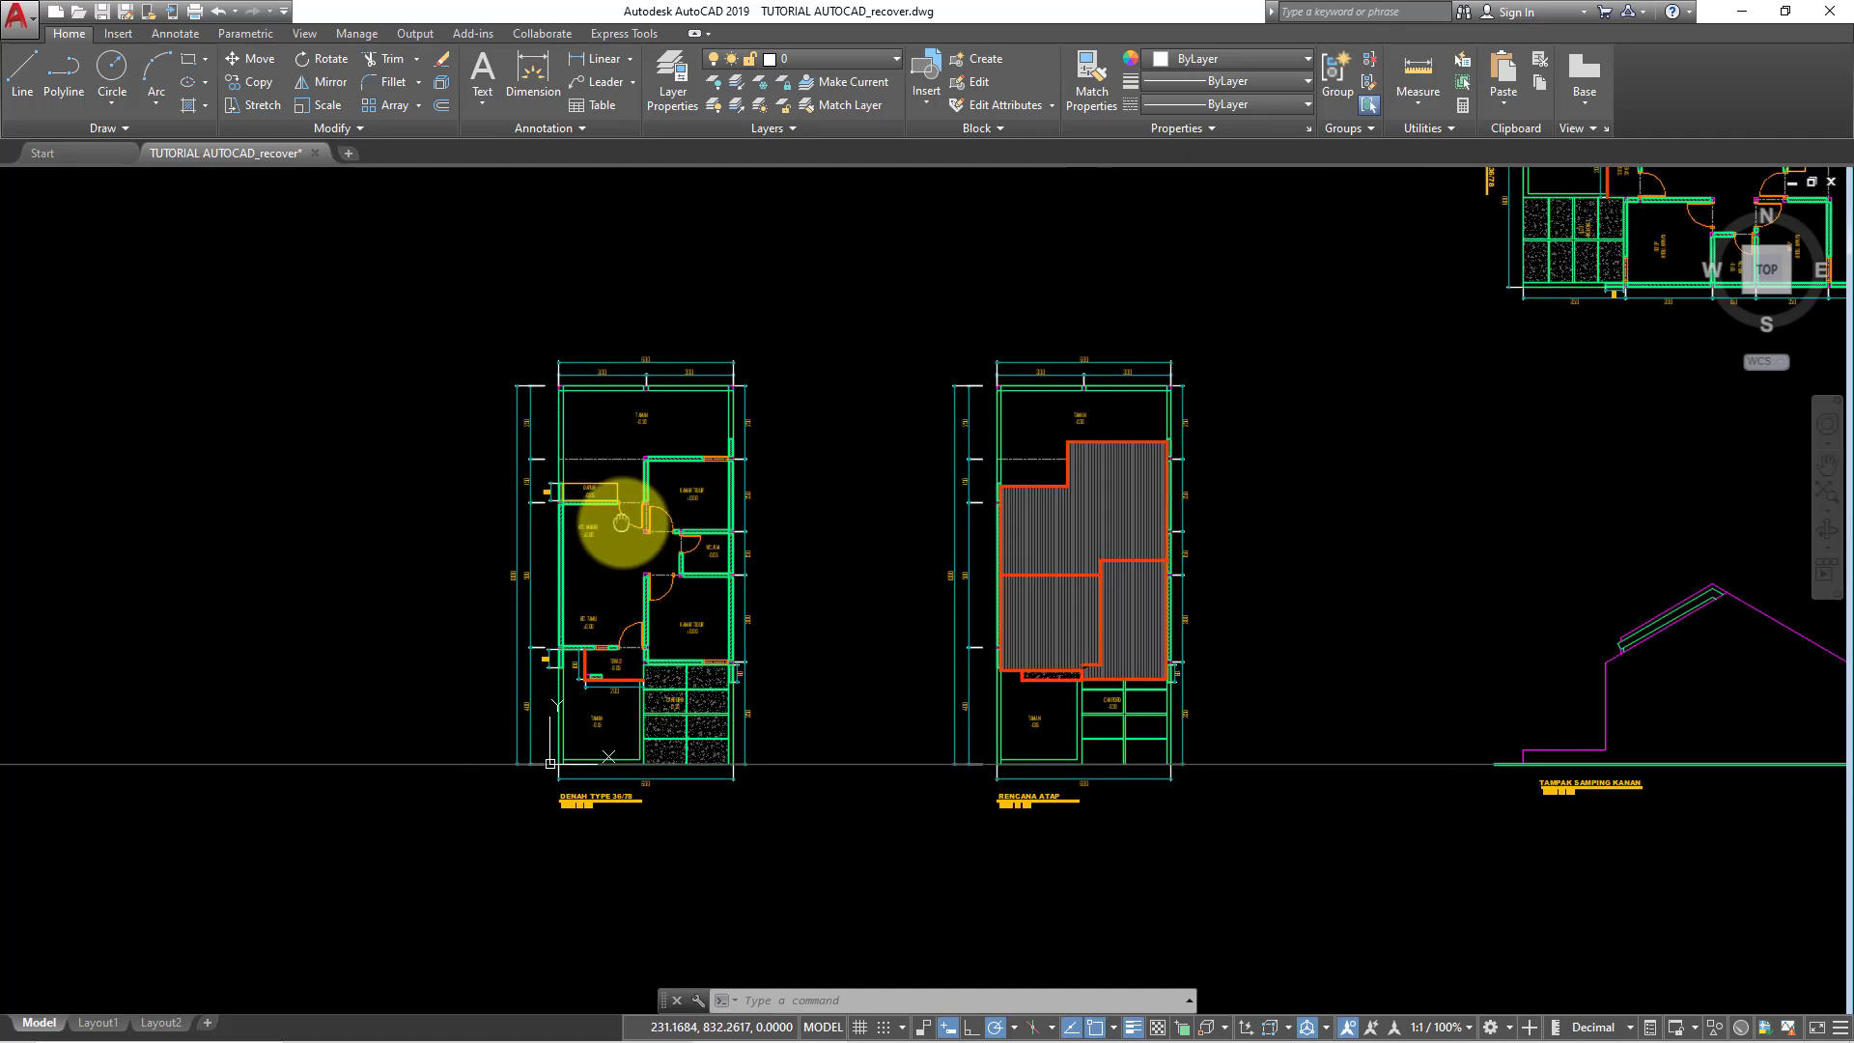
scroll(599, 598, up, 1)
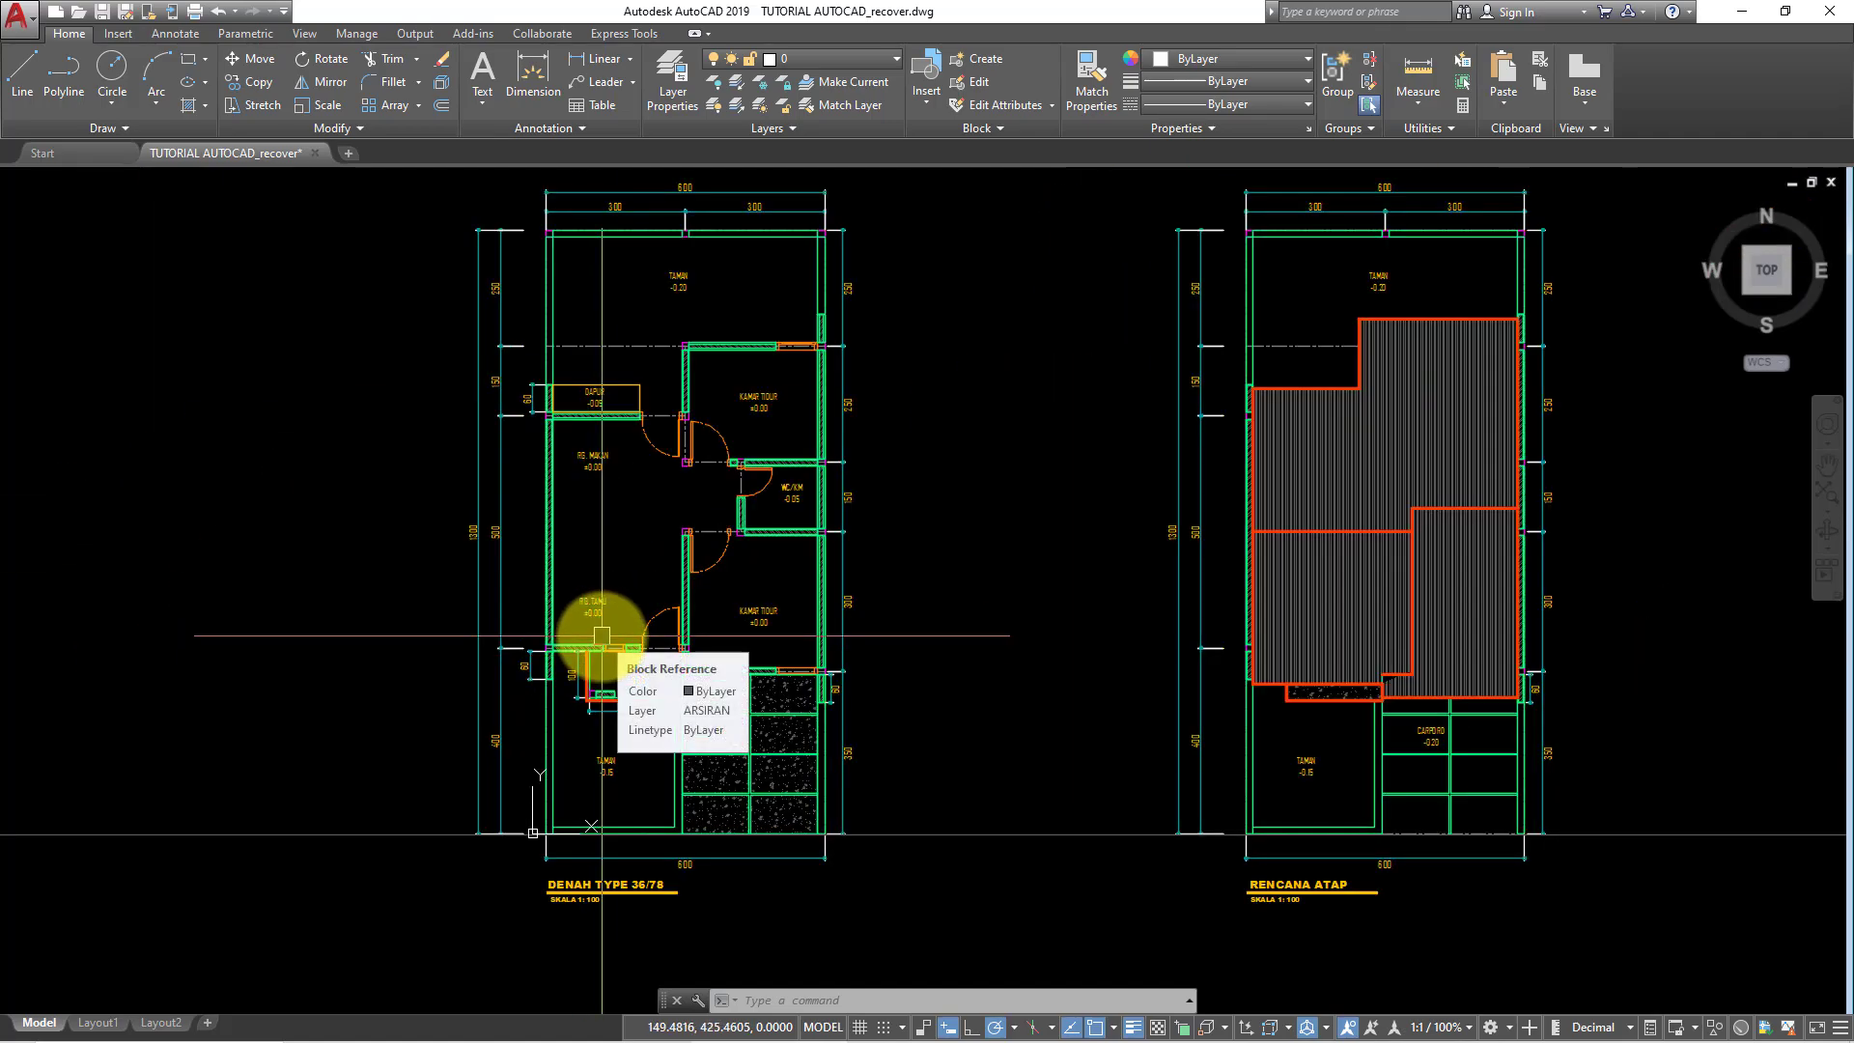
scroll(602, 634, down, 2)
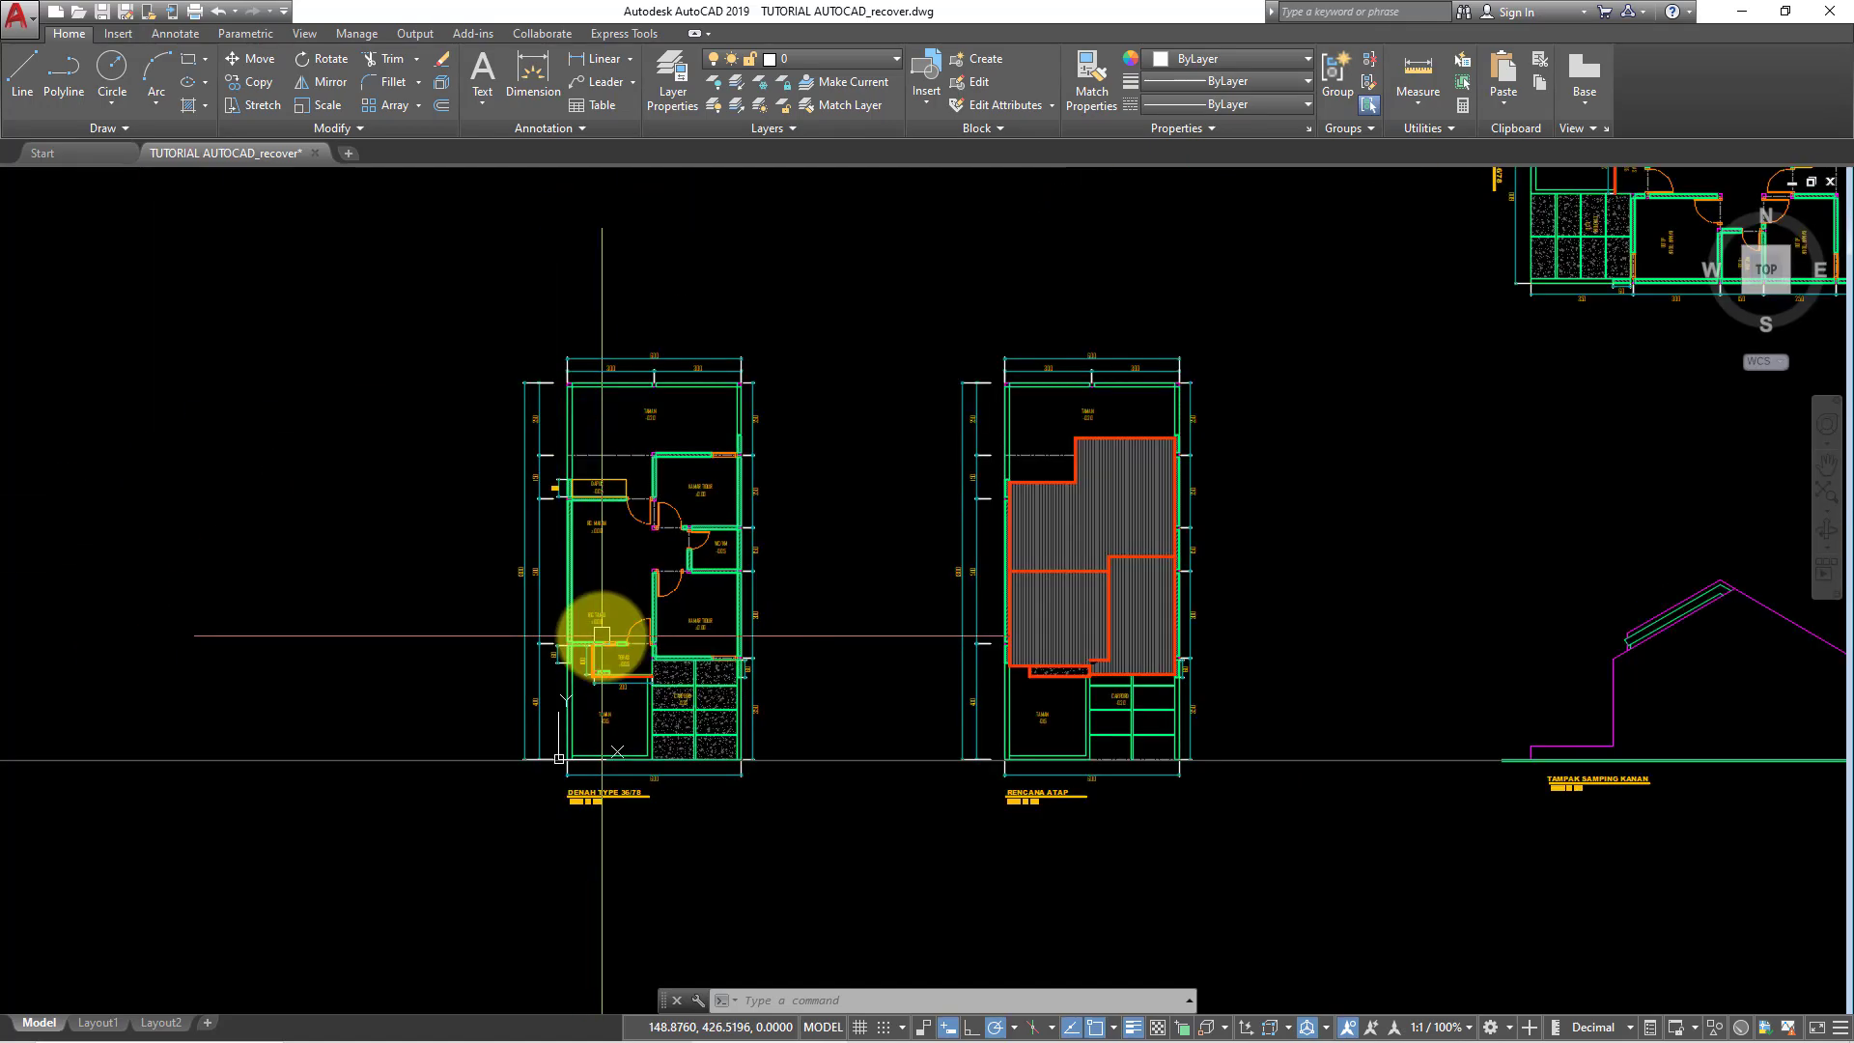
scroll(602, 635, down, 3)
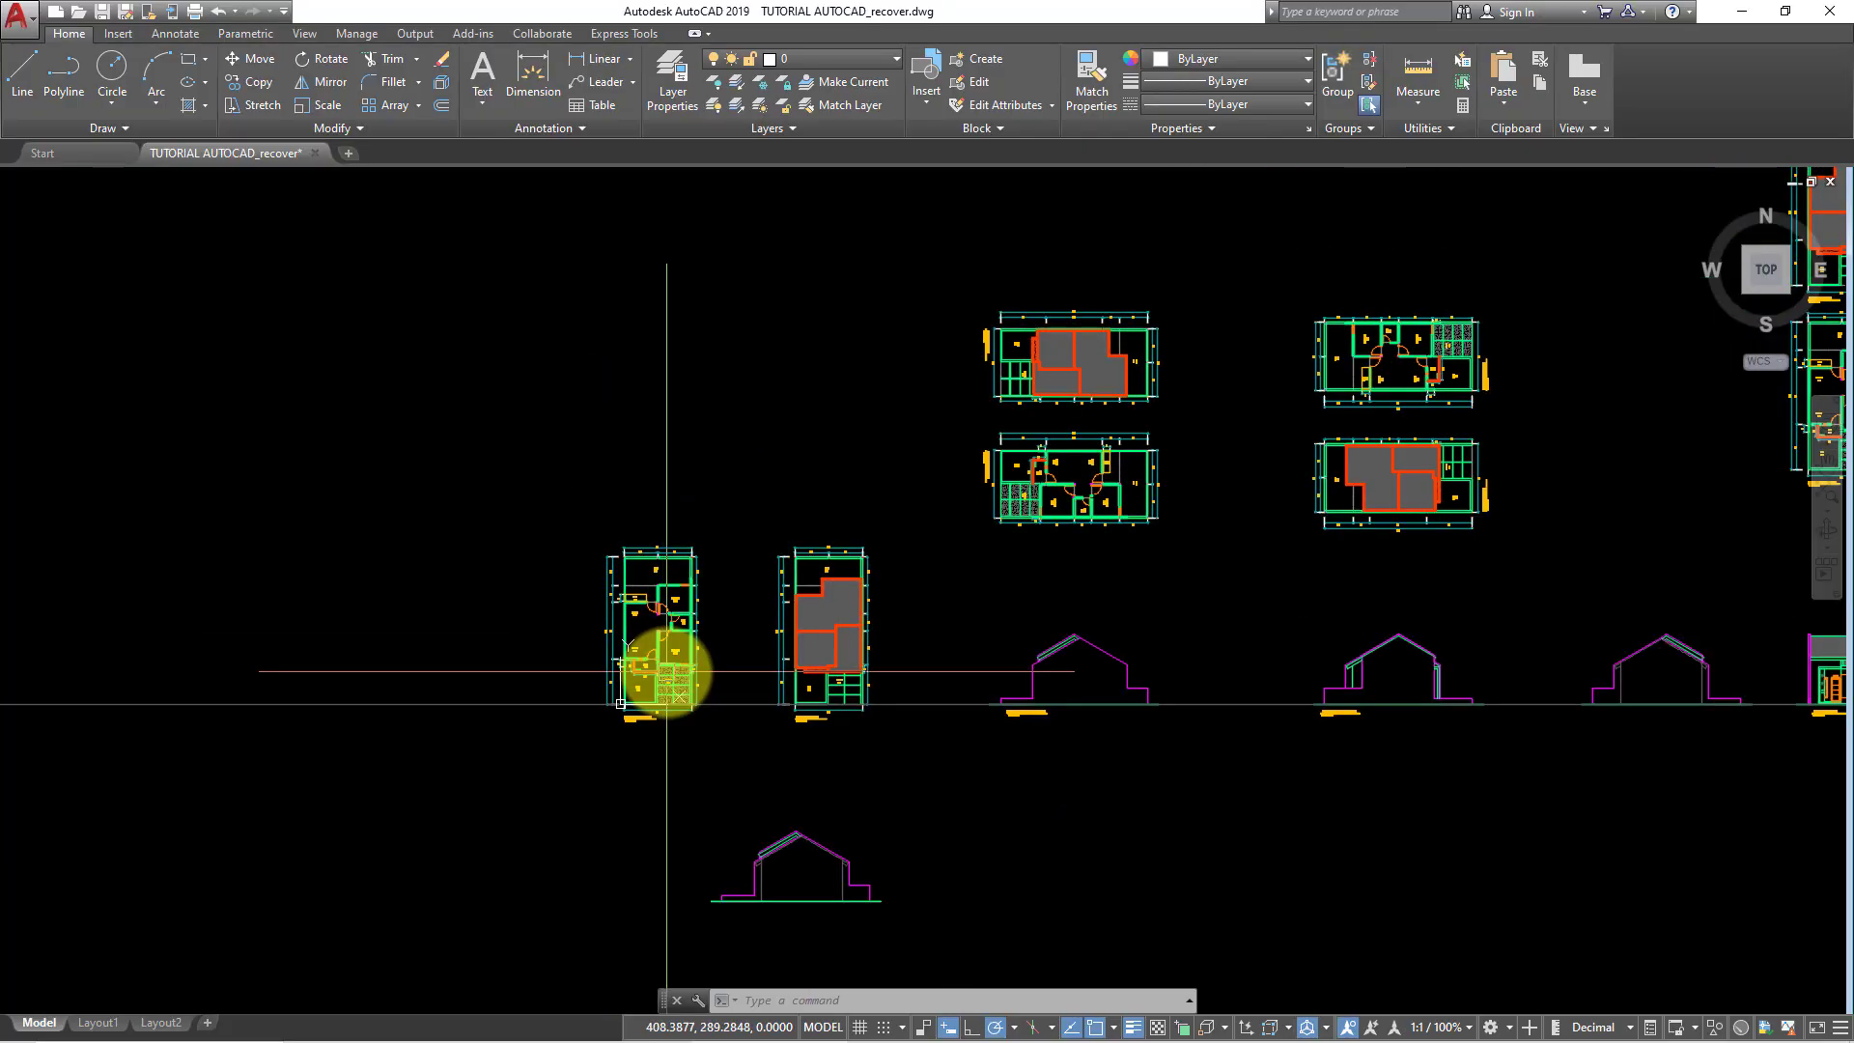
middle_drag(682, 710, 689, 657)
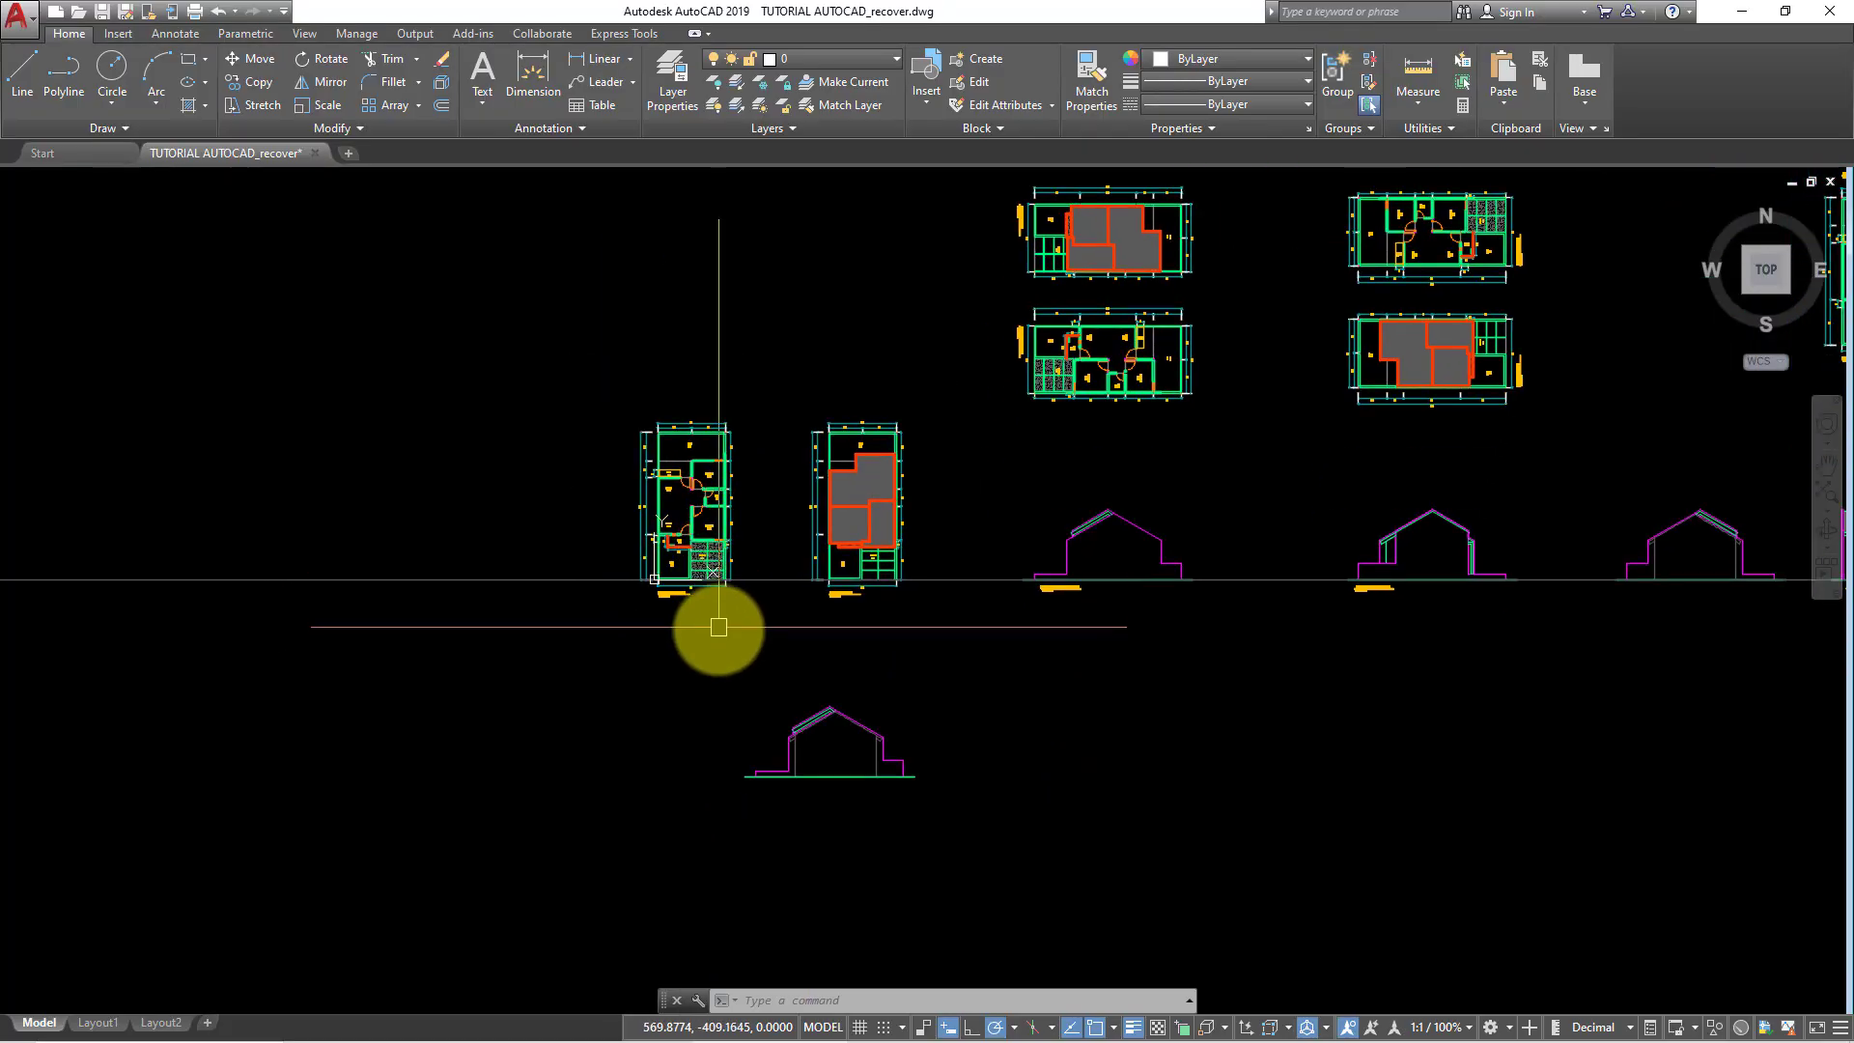
scroll(711, 631, up, 2)
scroll(707, 594, up, 1)
scroll(714, 724, up, 1)
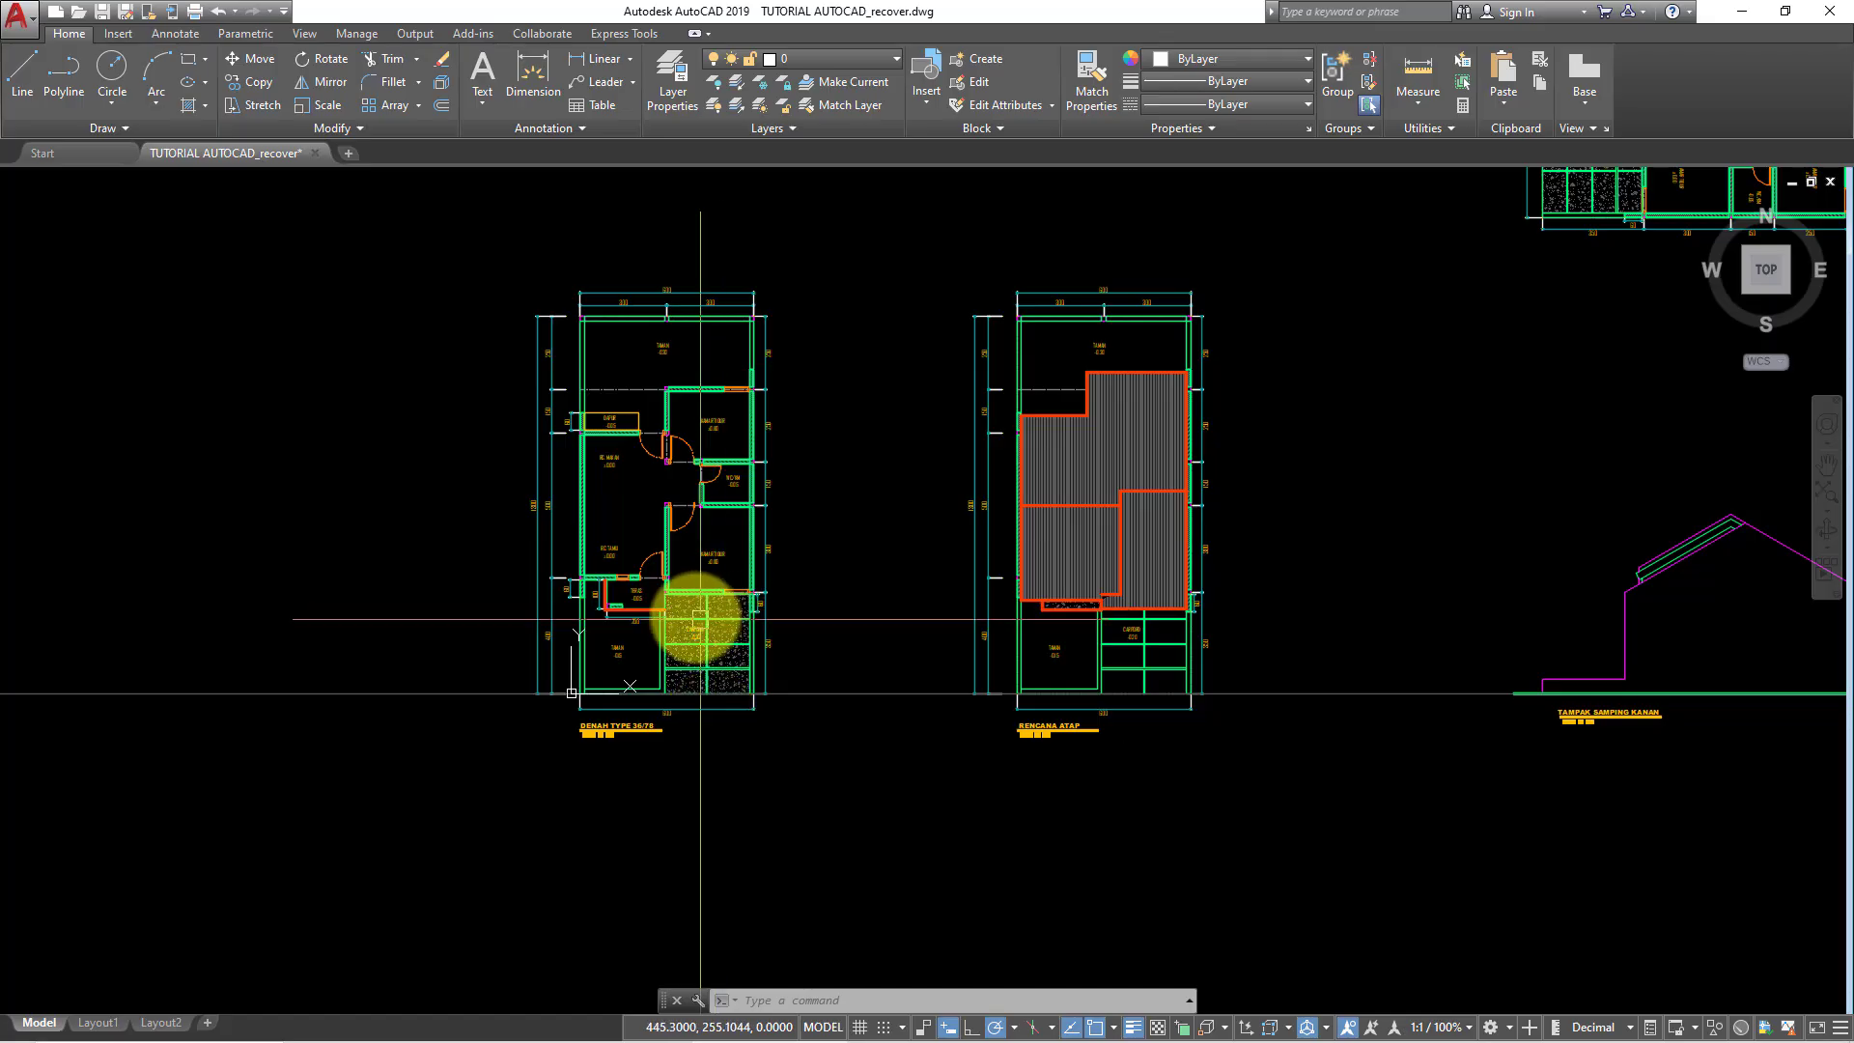
scroll(676, 608, up, 2)
scroll(734, 637, up, 1)
middle_drag(747, 560, 890, 691)
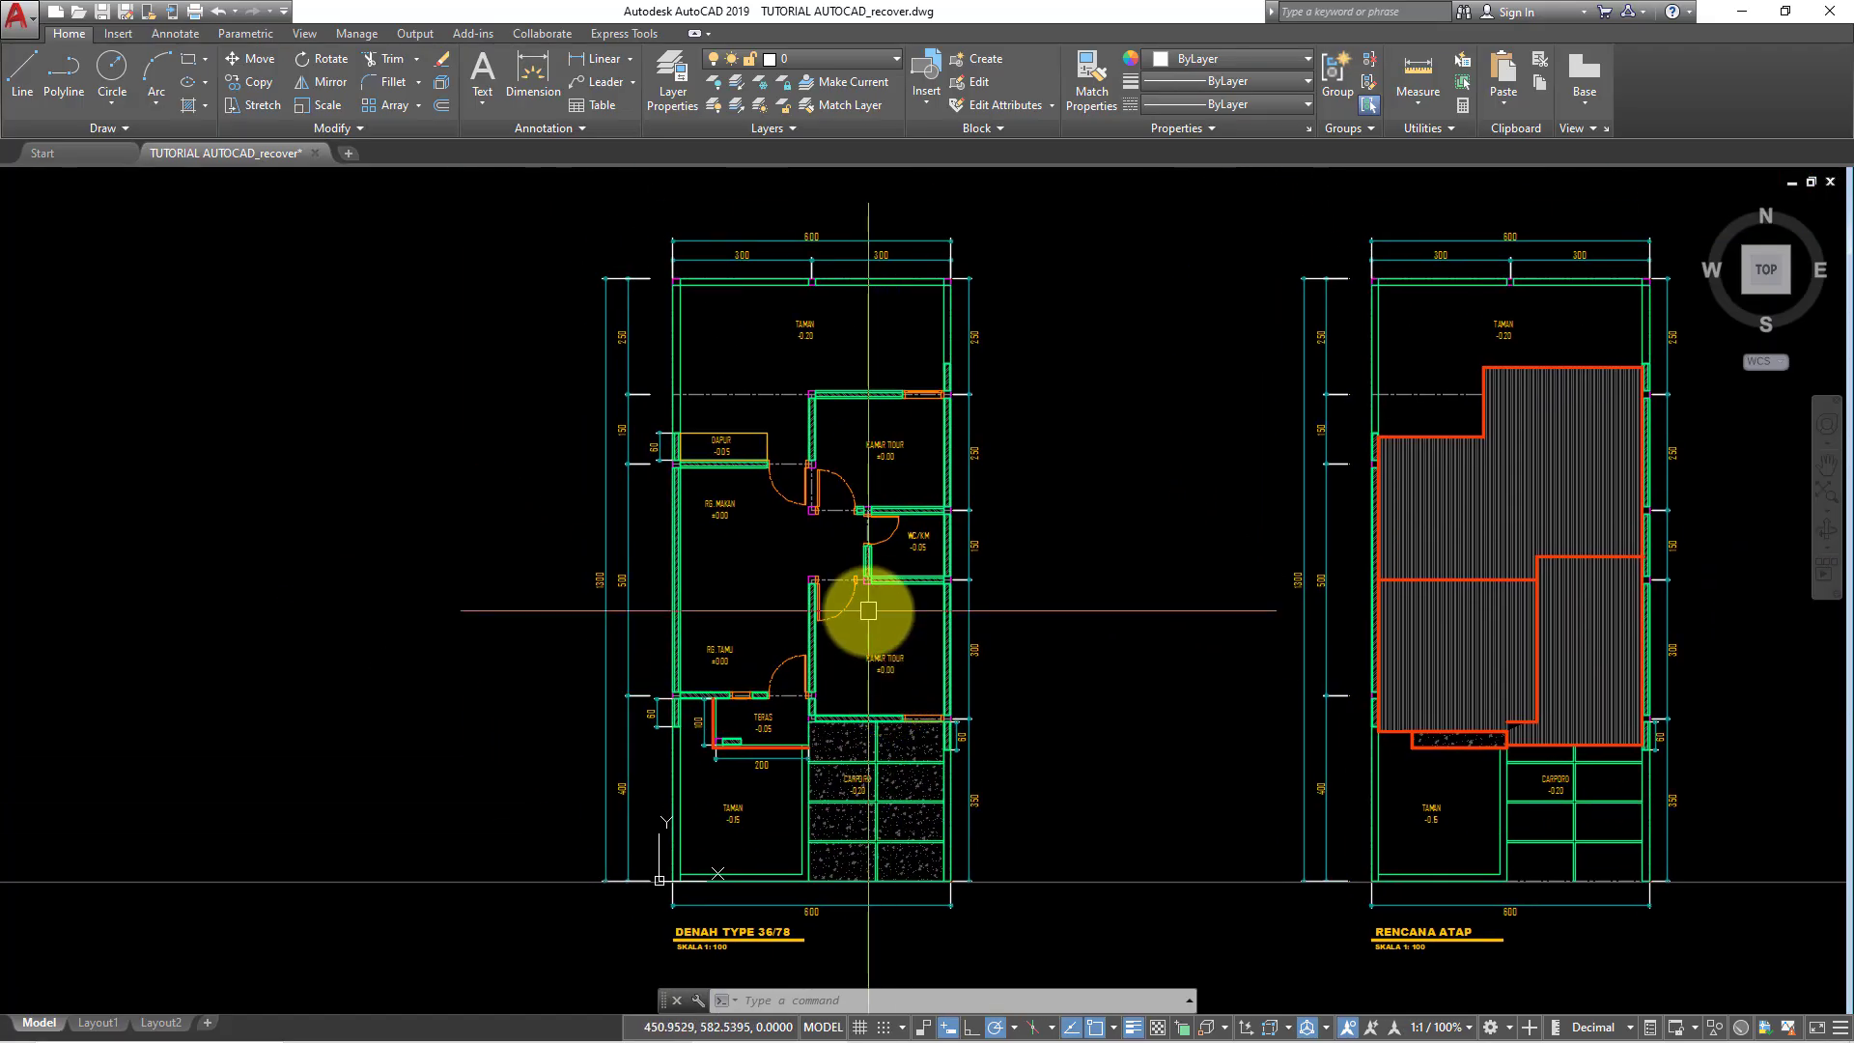
- Create a new layer named RENC. PONDASI in Layer Properties
click(662, 87)
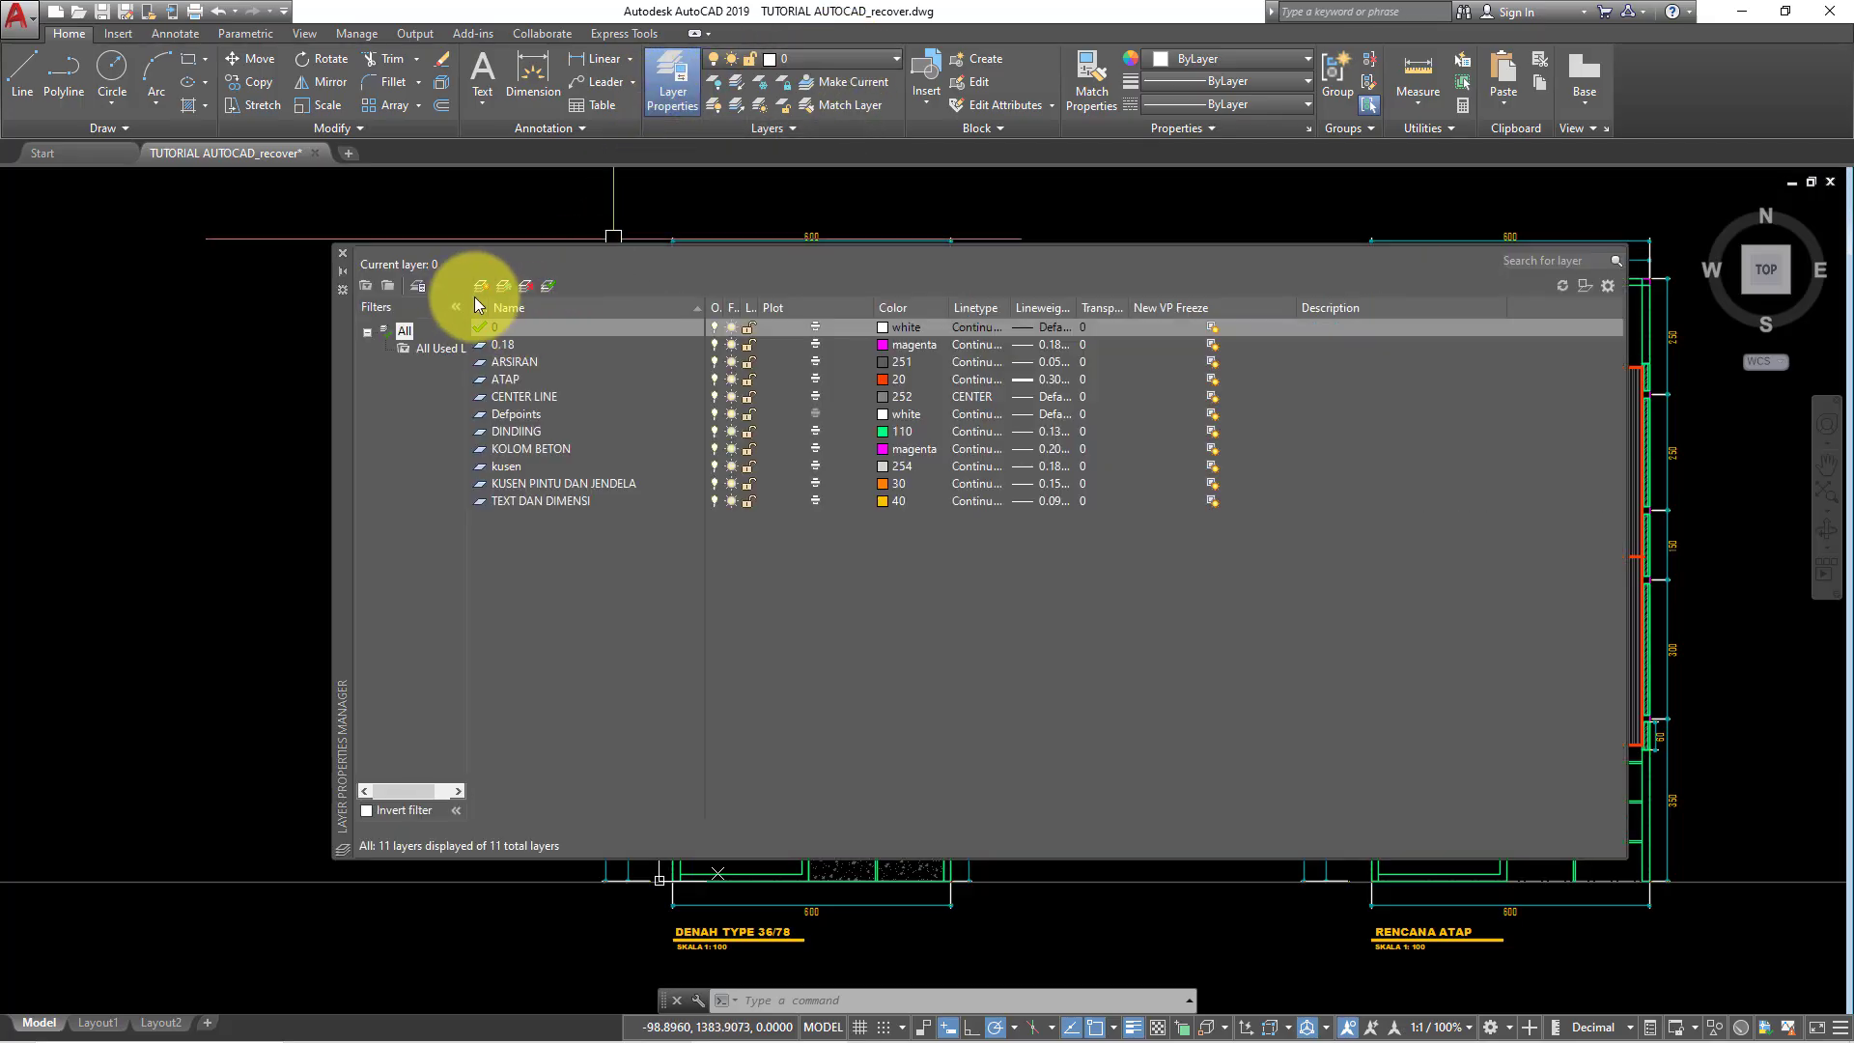
click(479, 286)
text(pondas)
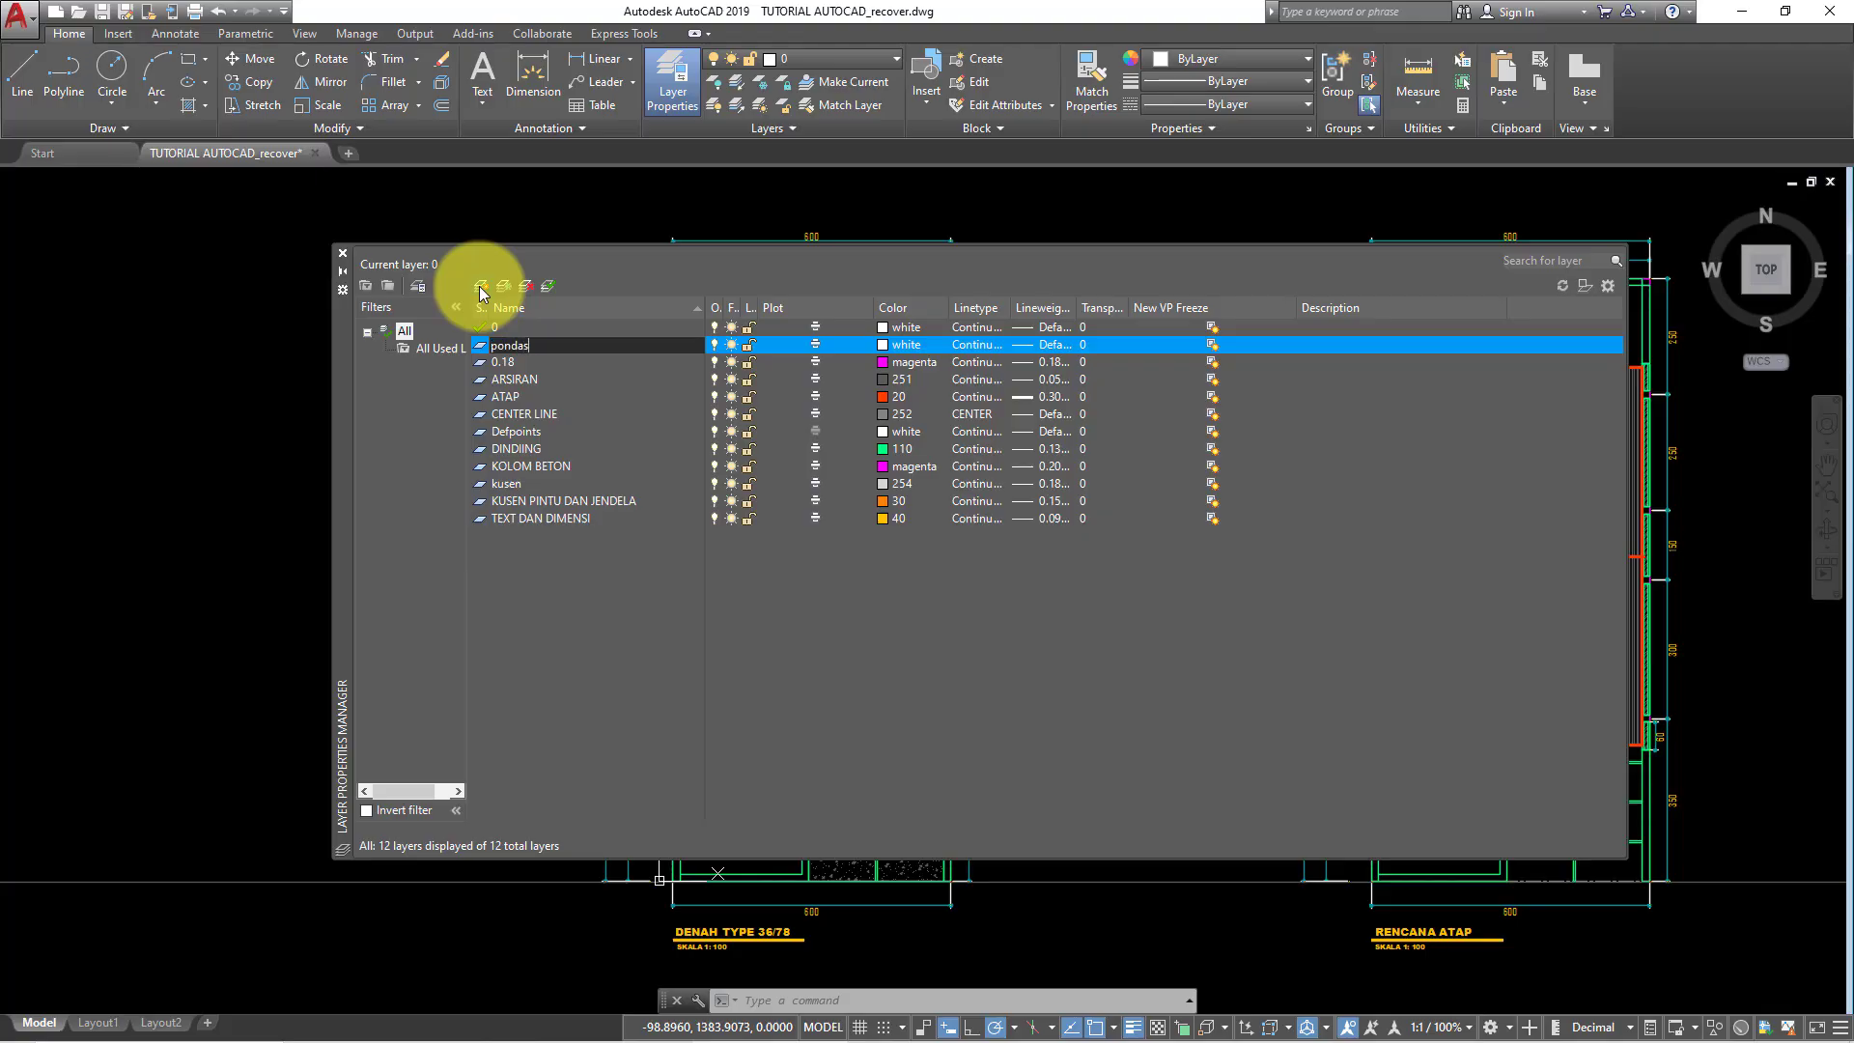
key(BackSpace)
key(BackSpace)
key(BackSpace)
key(BackSpace)
key(BackSpace)
key(BackSpace)
text(RENC.)
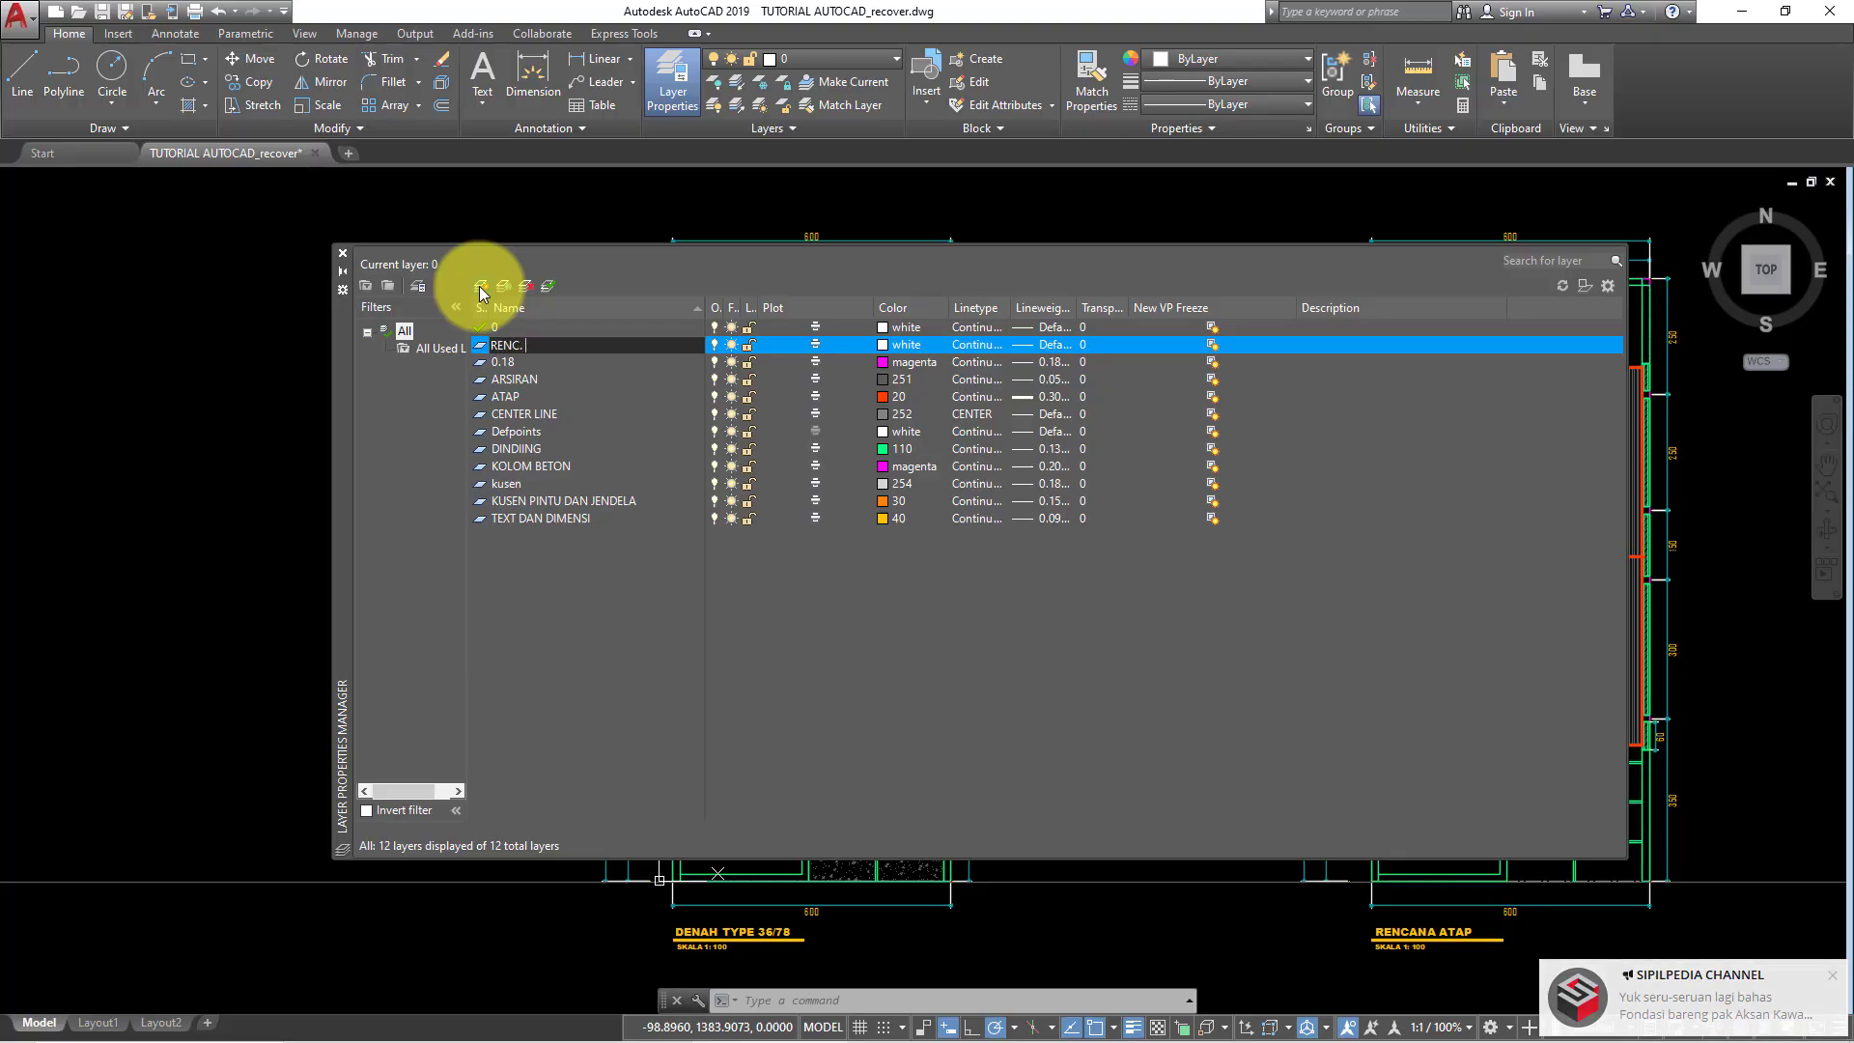
text(PONDASI)
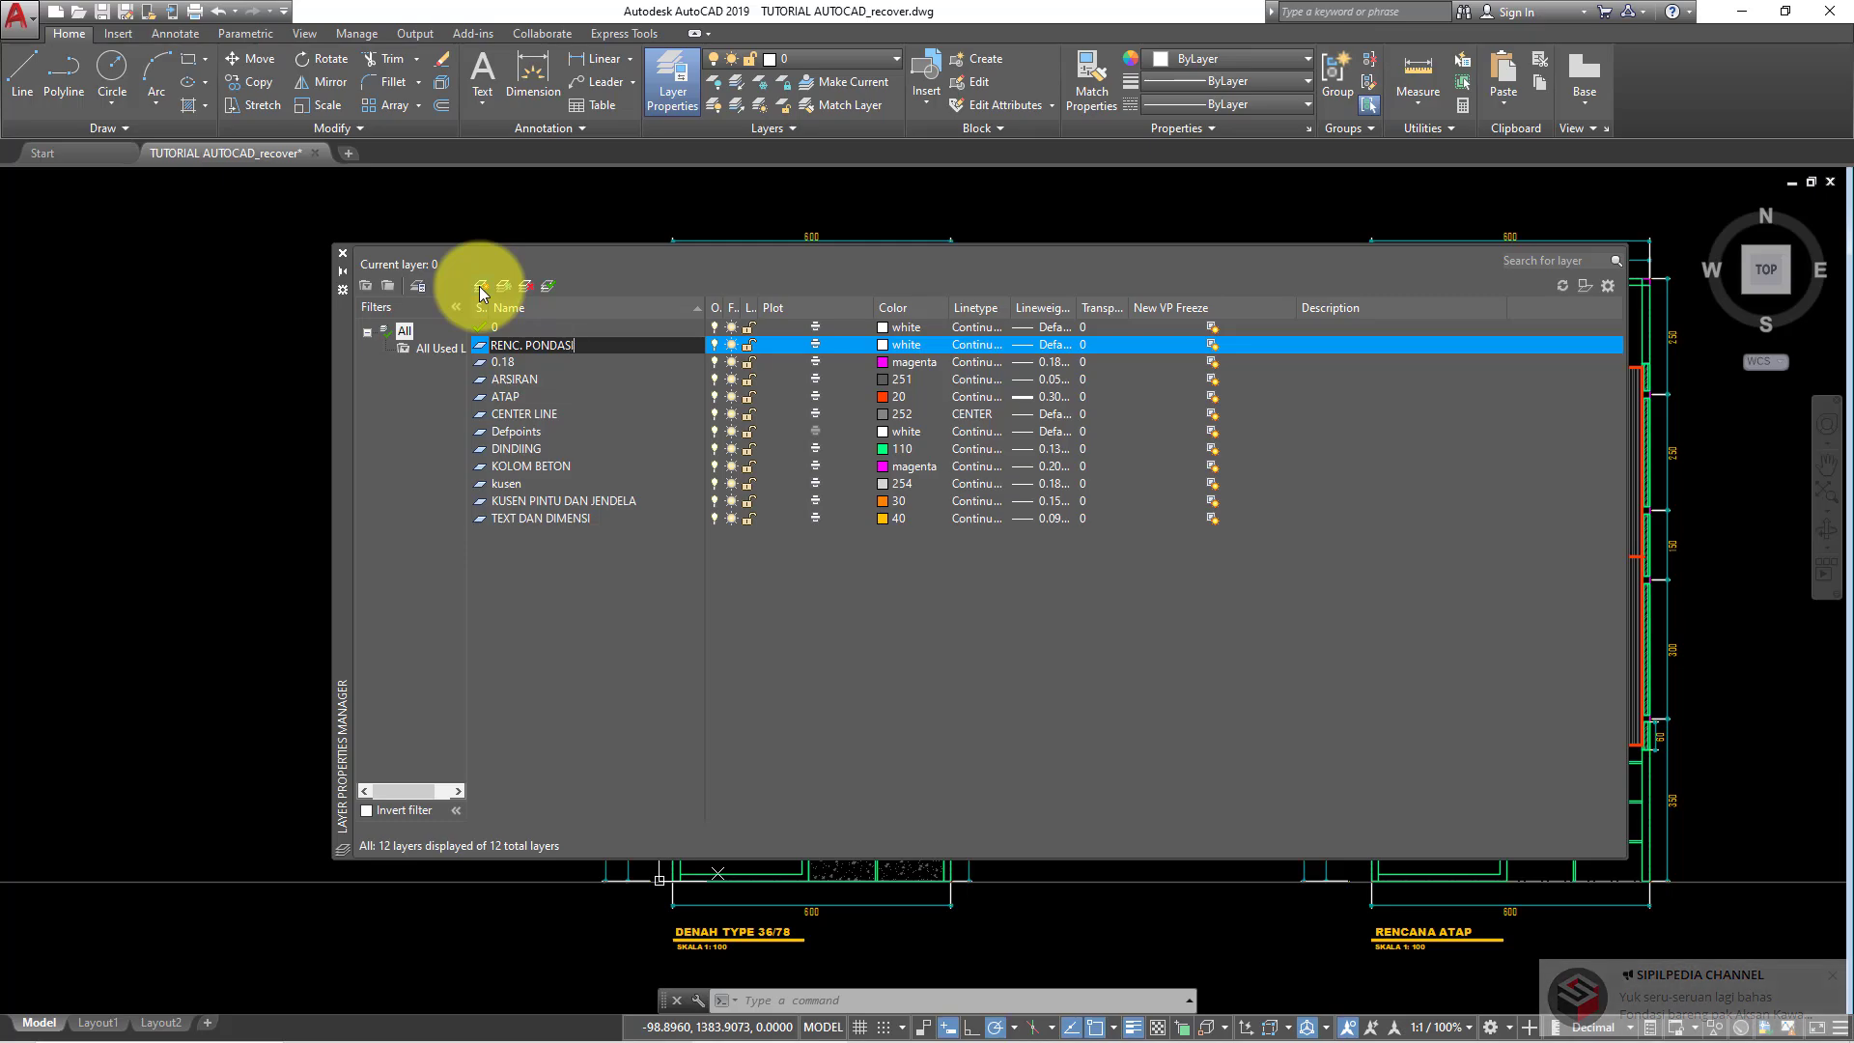
- Give RENC. PONDASI colour 130, Continuous linetype and 0.09 mm lineweight, and make it current
click(880, 345)
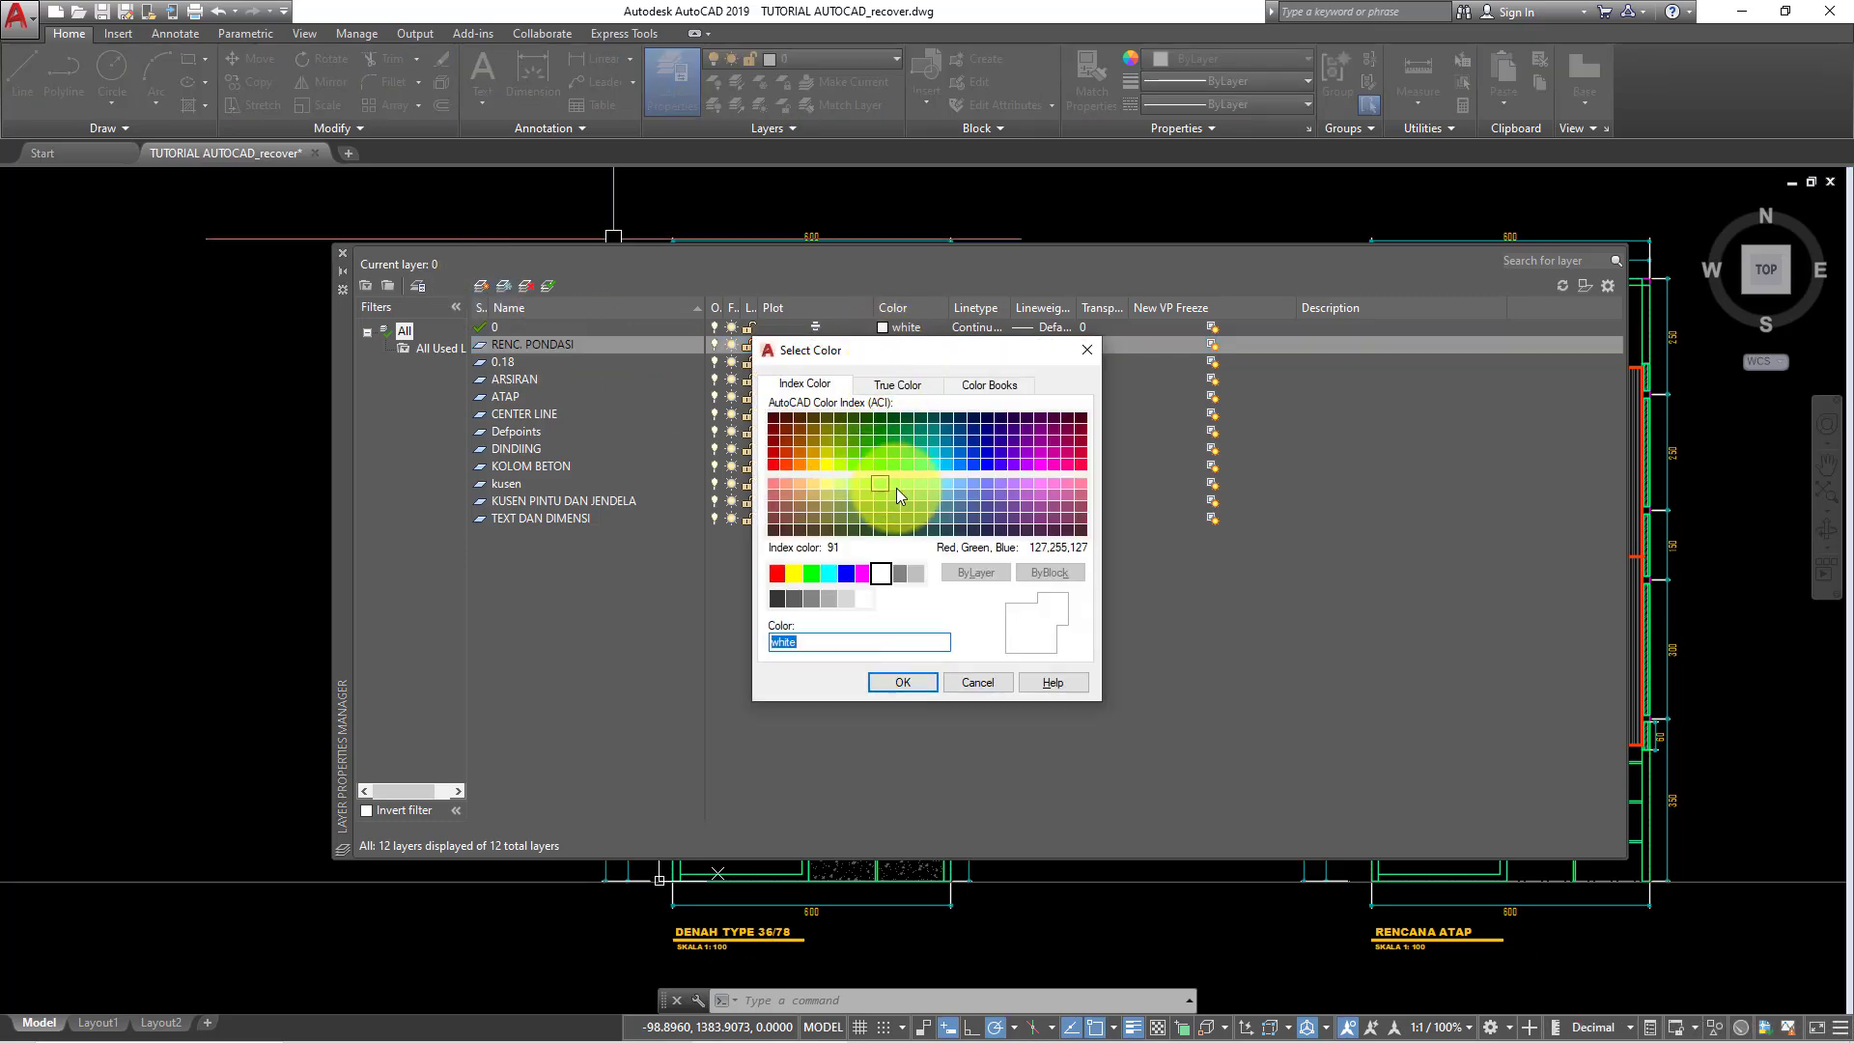
click(937, 469)
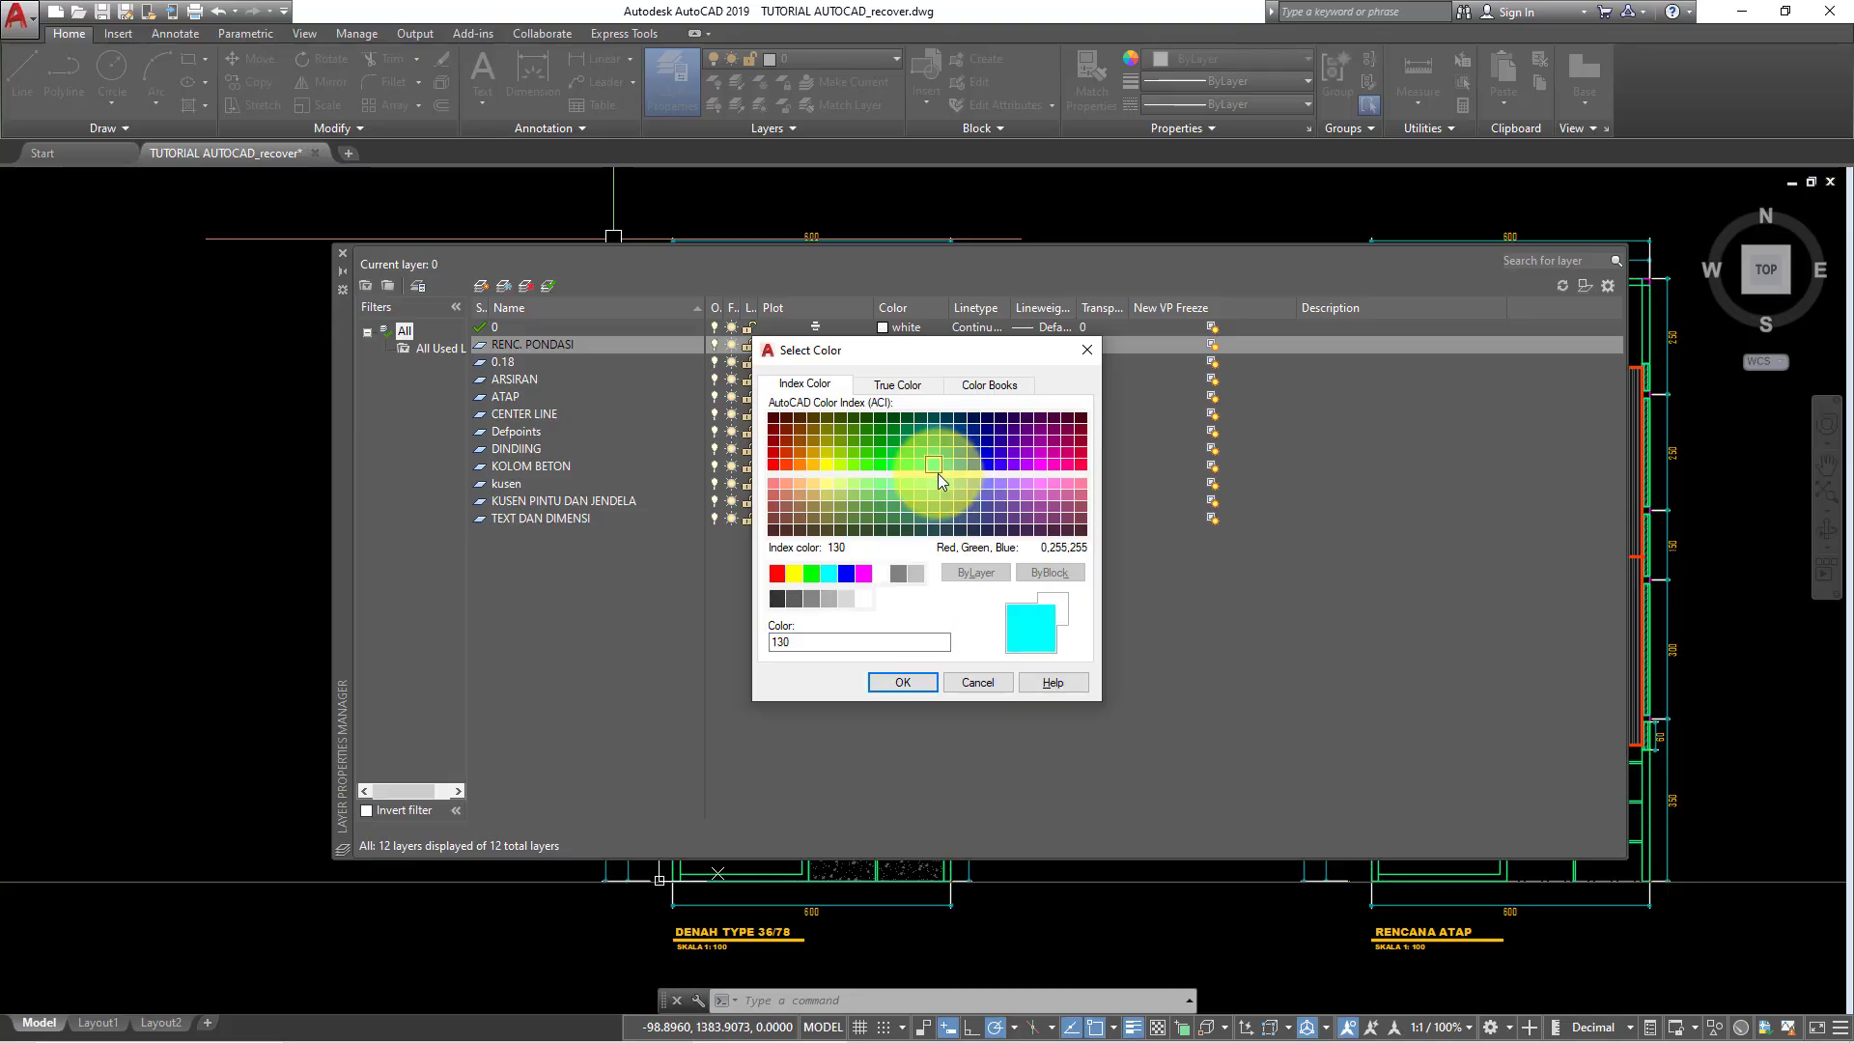
click(943, 467)
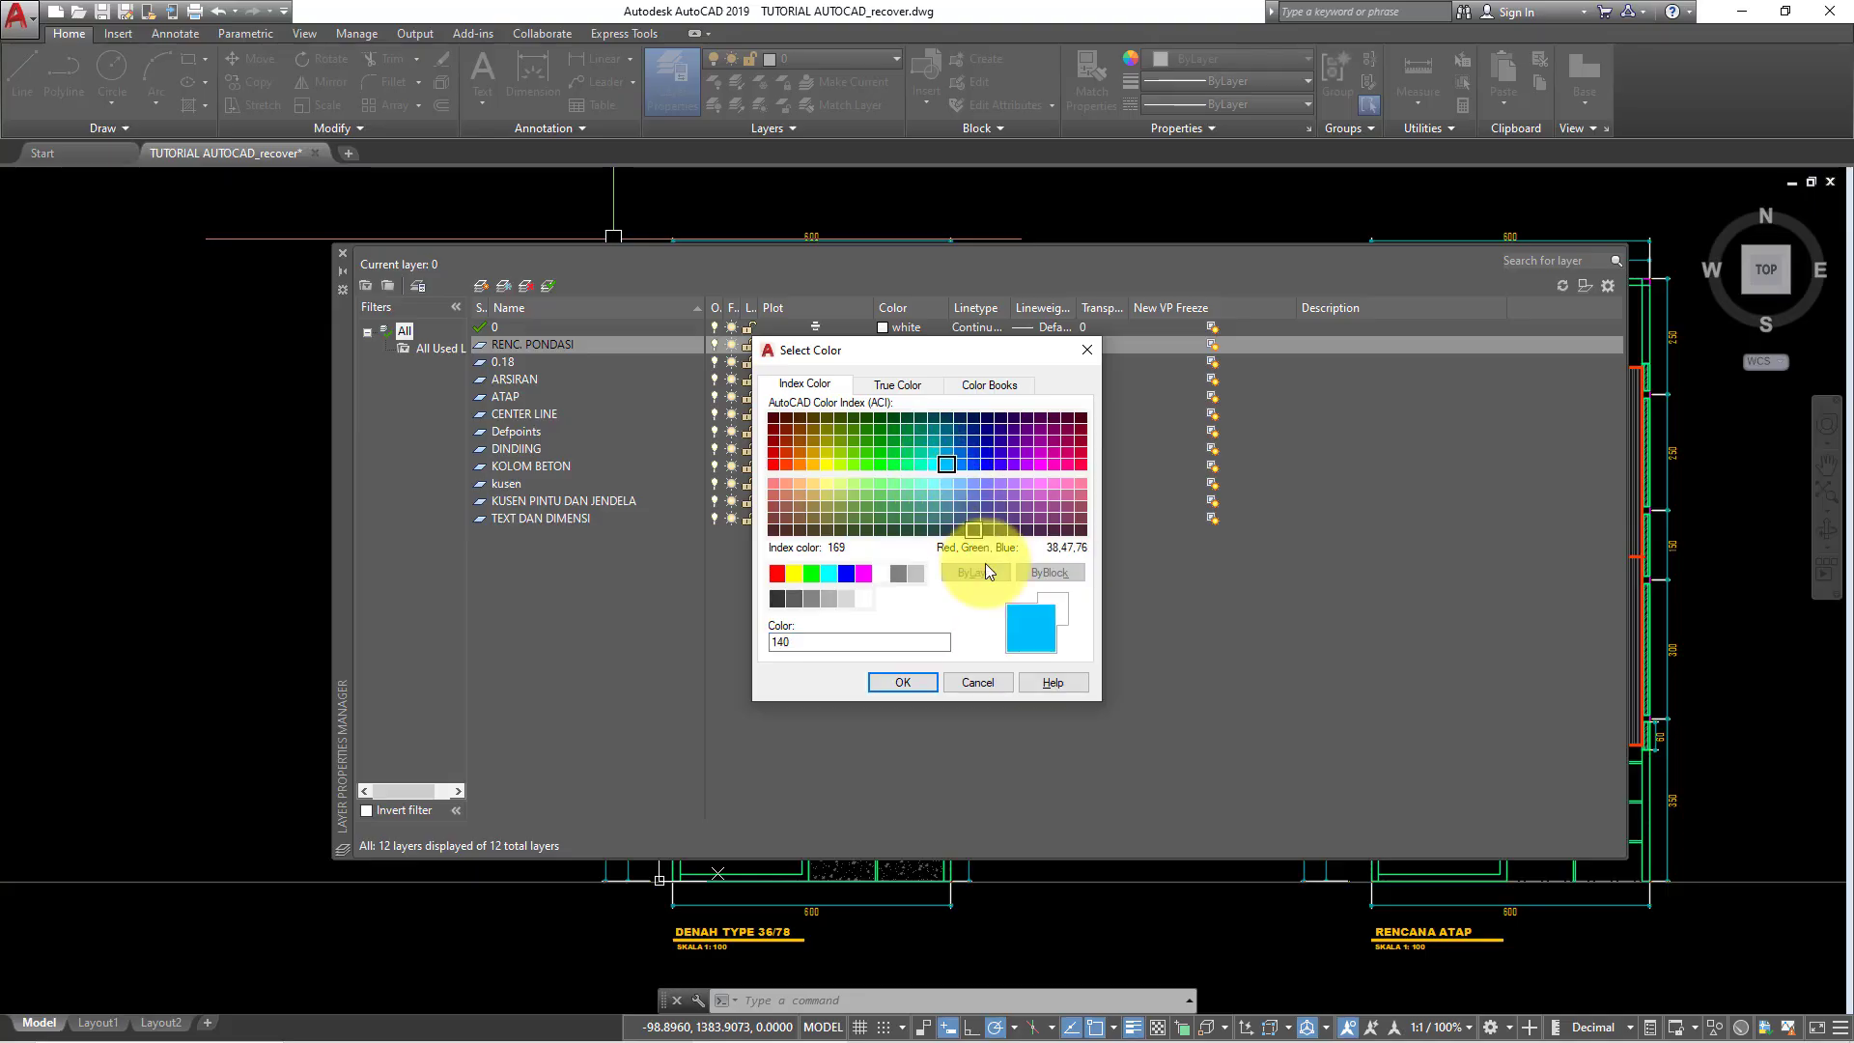
click(930, 466)
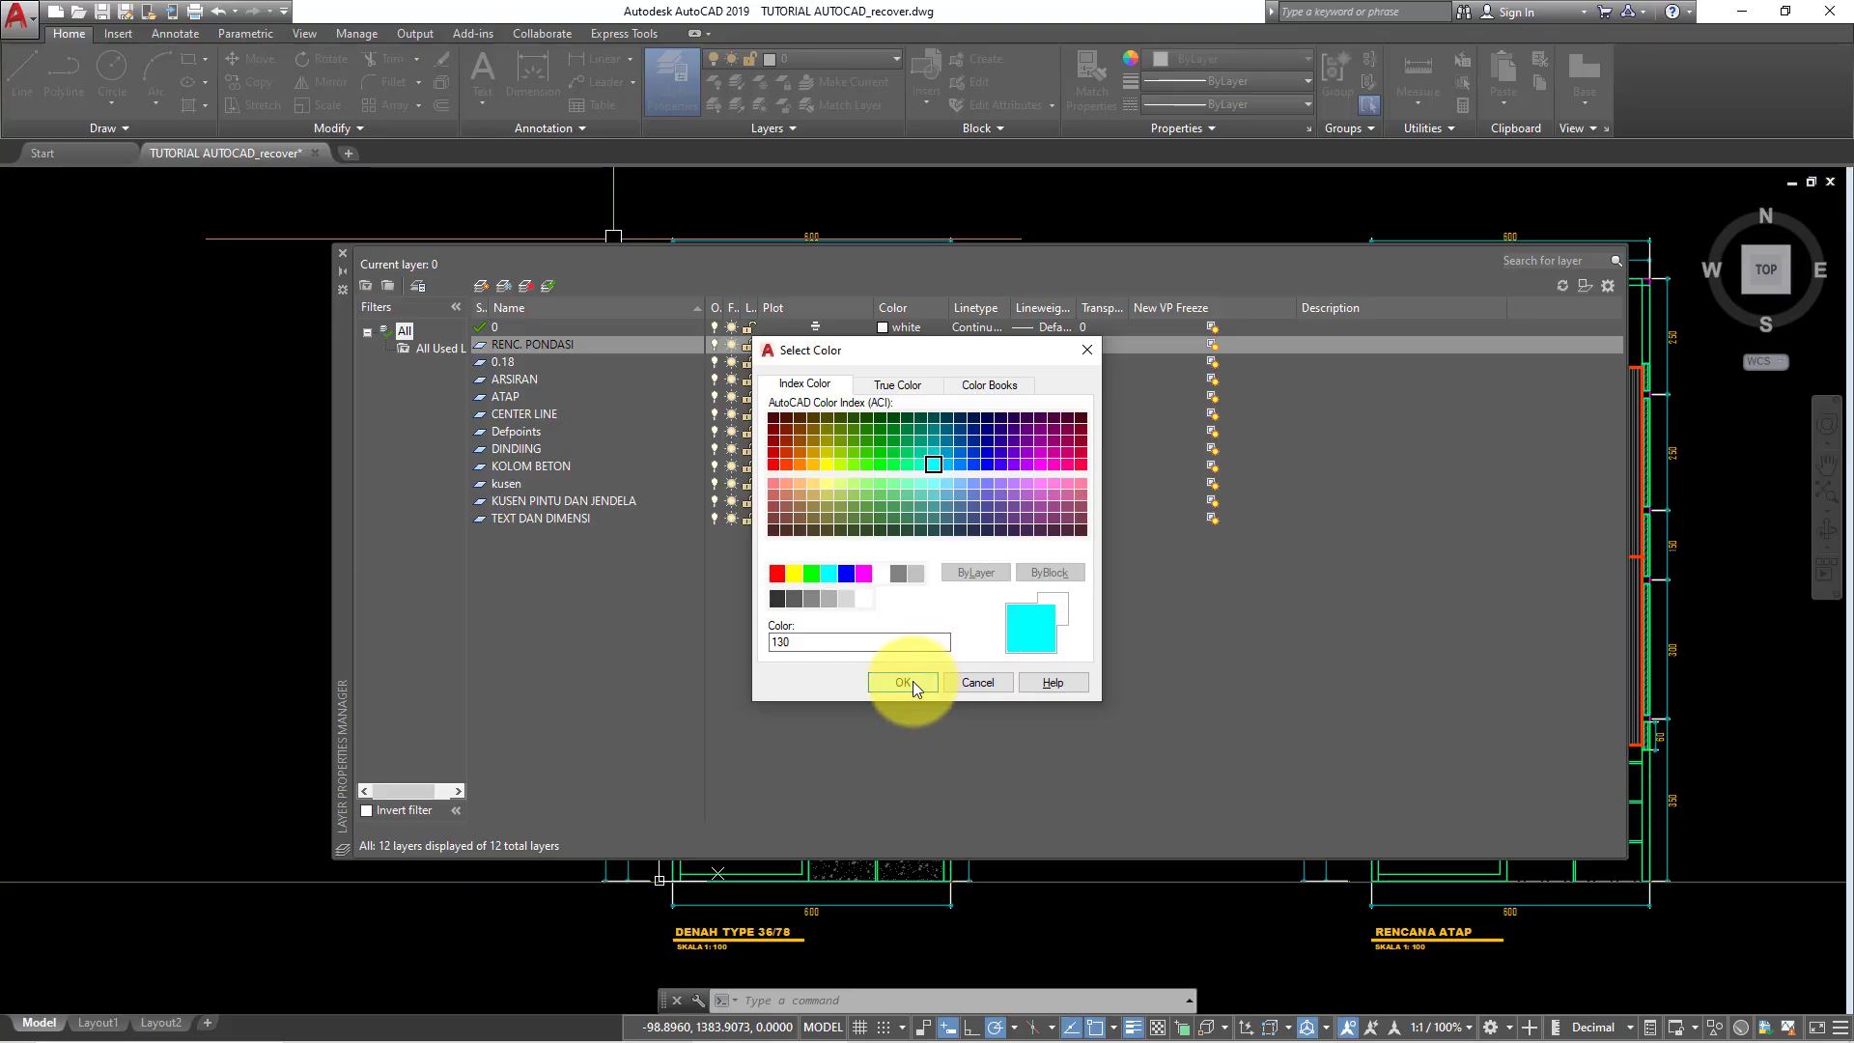
click(912, 681)
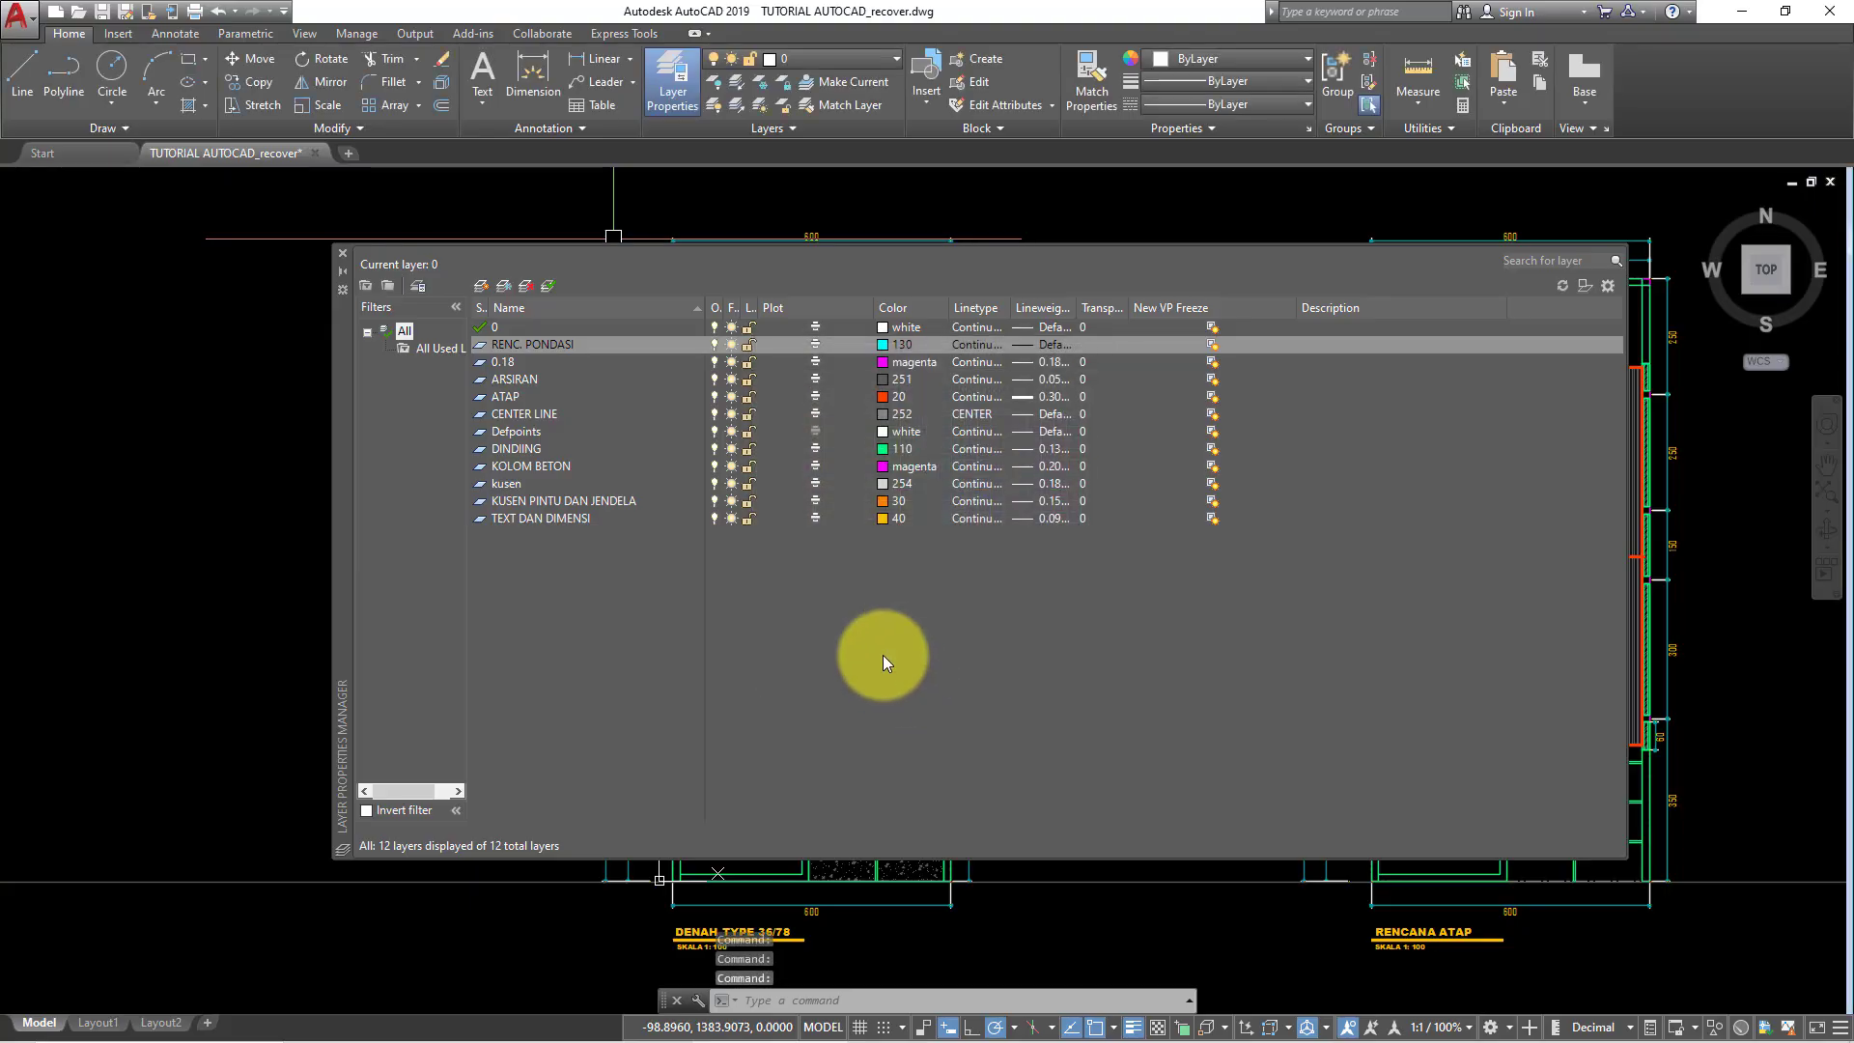
click(997, 345)
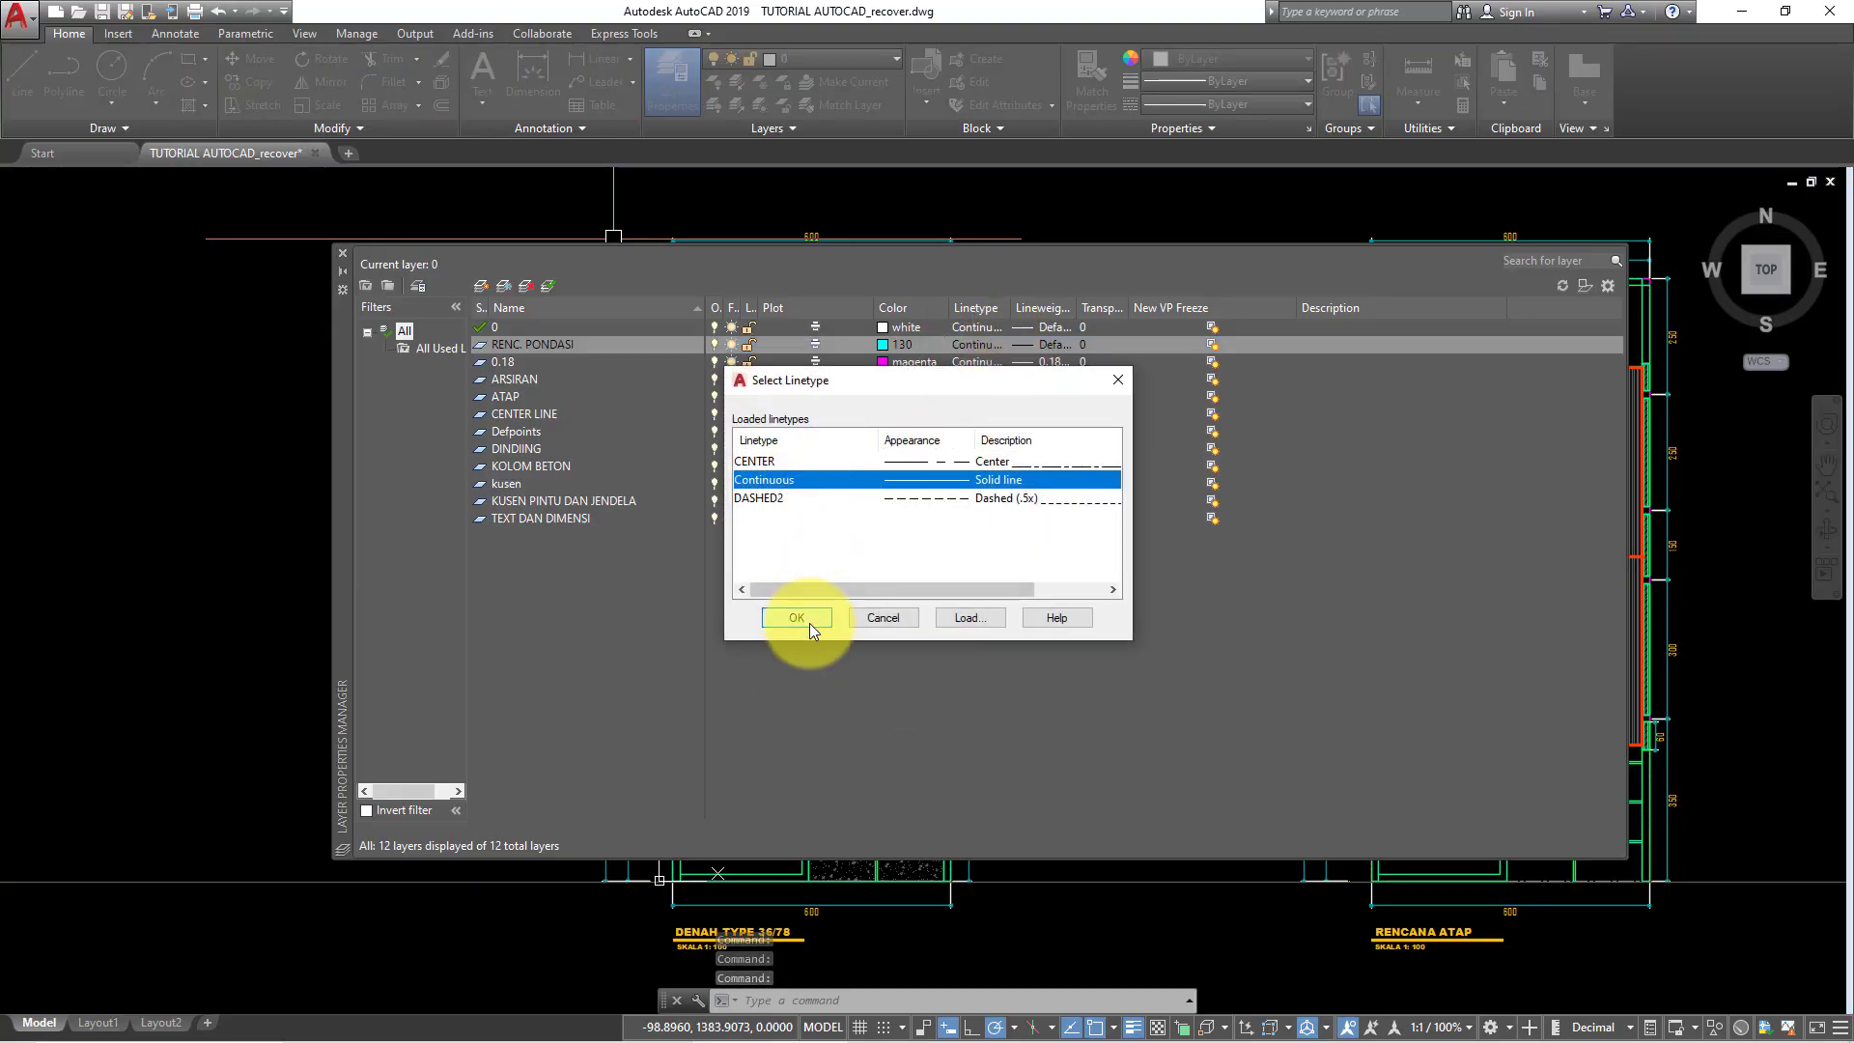
click(809, 623)
click(1045, 346)
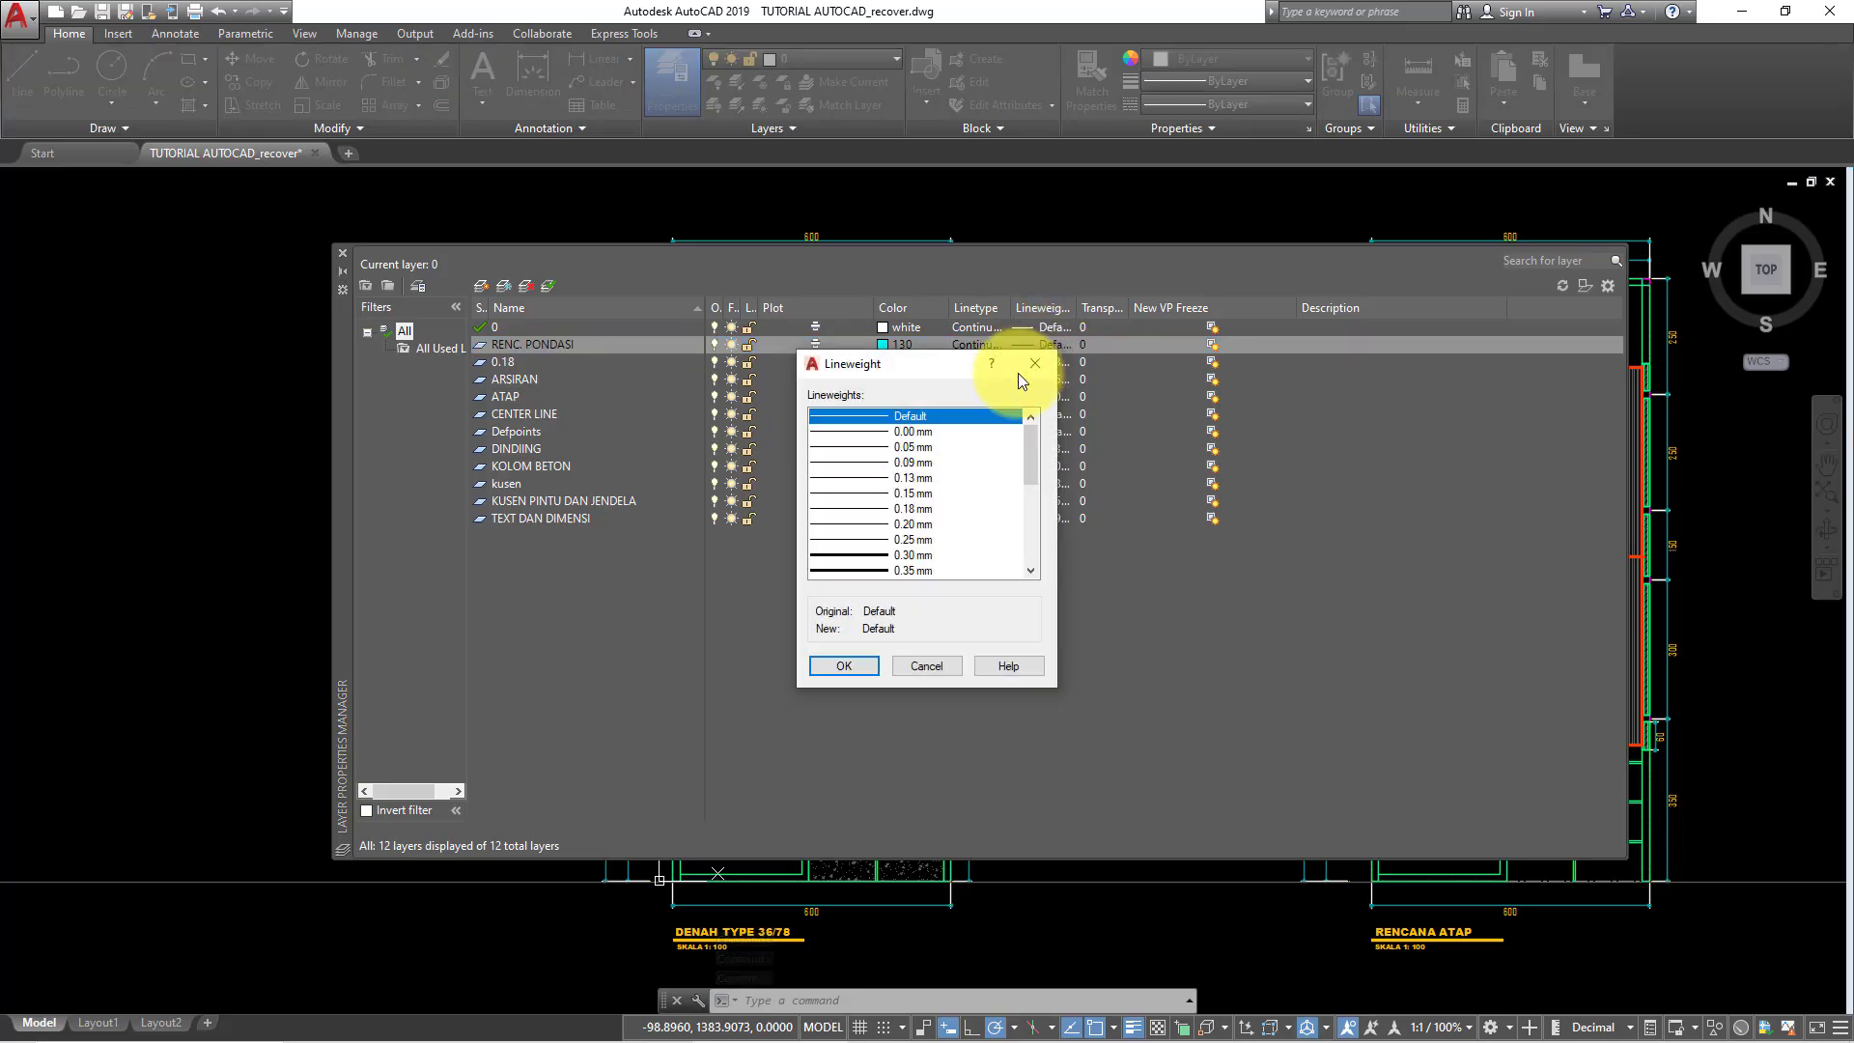
click(845, 671)
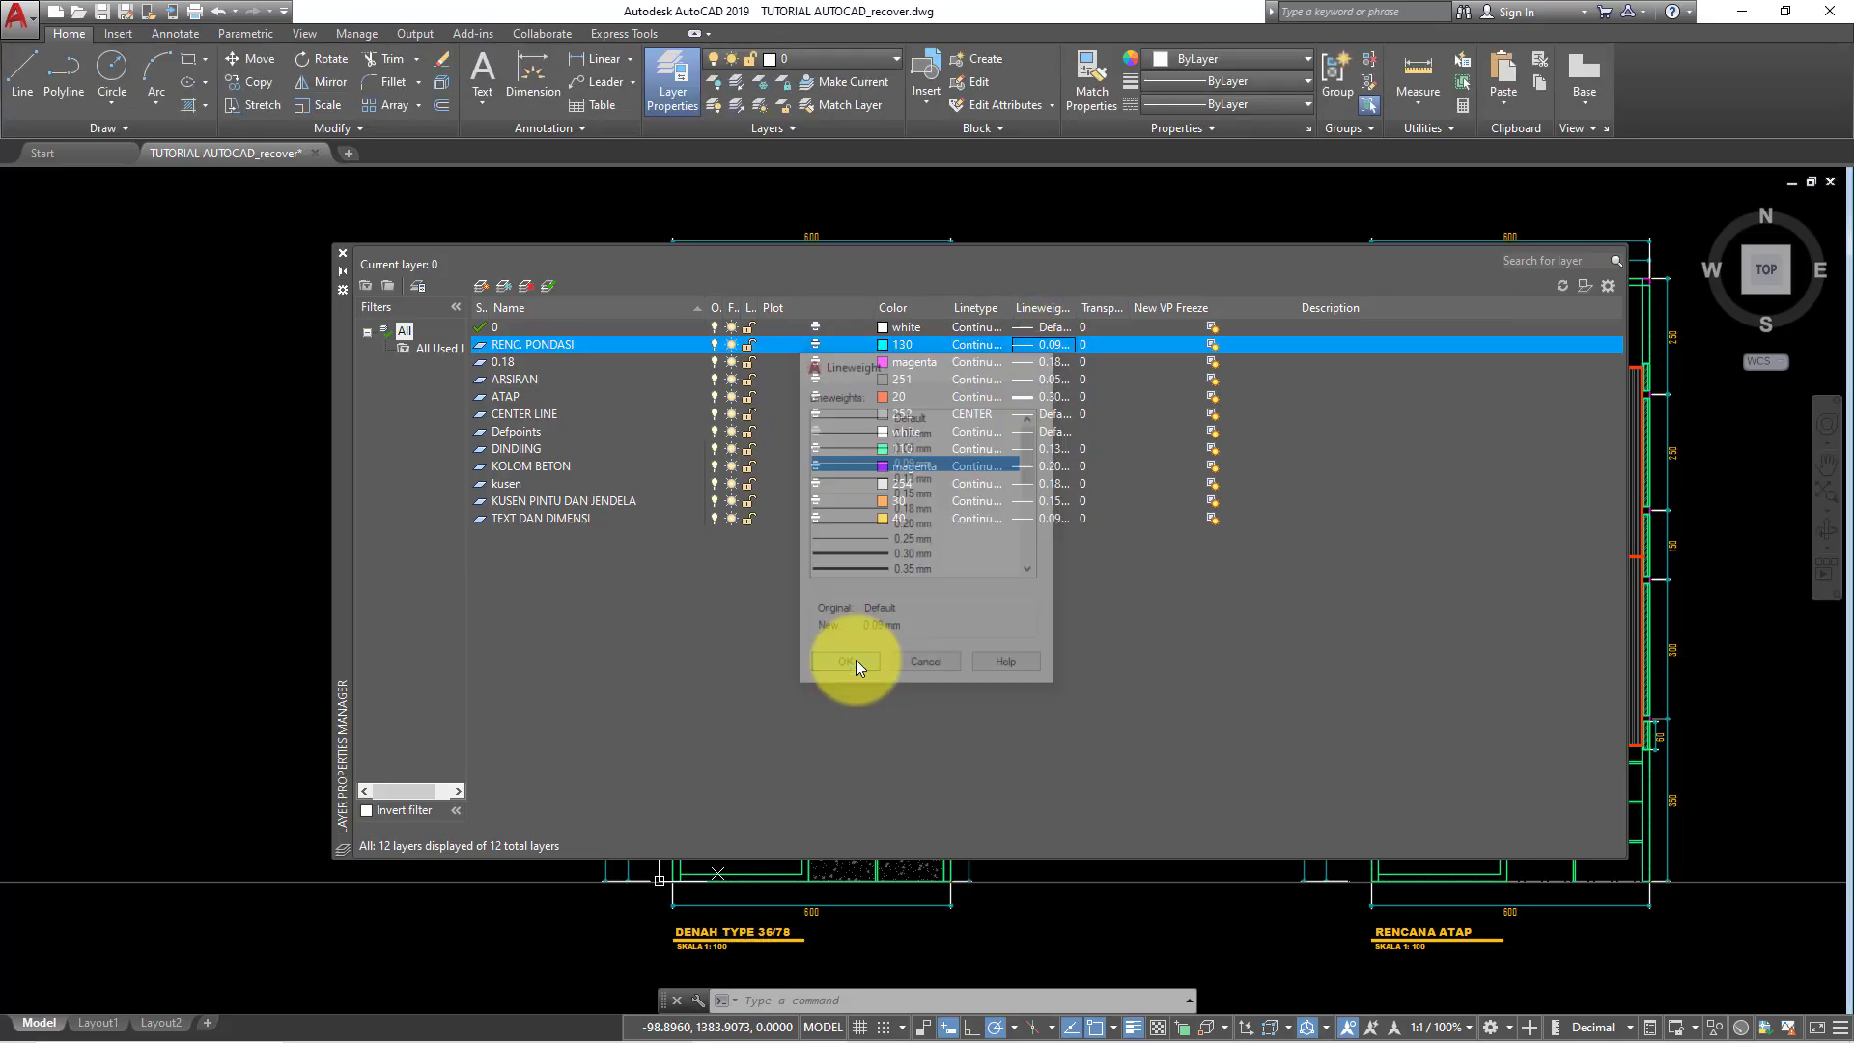
click(549, 287)
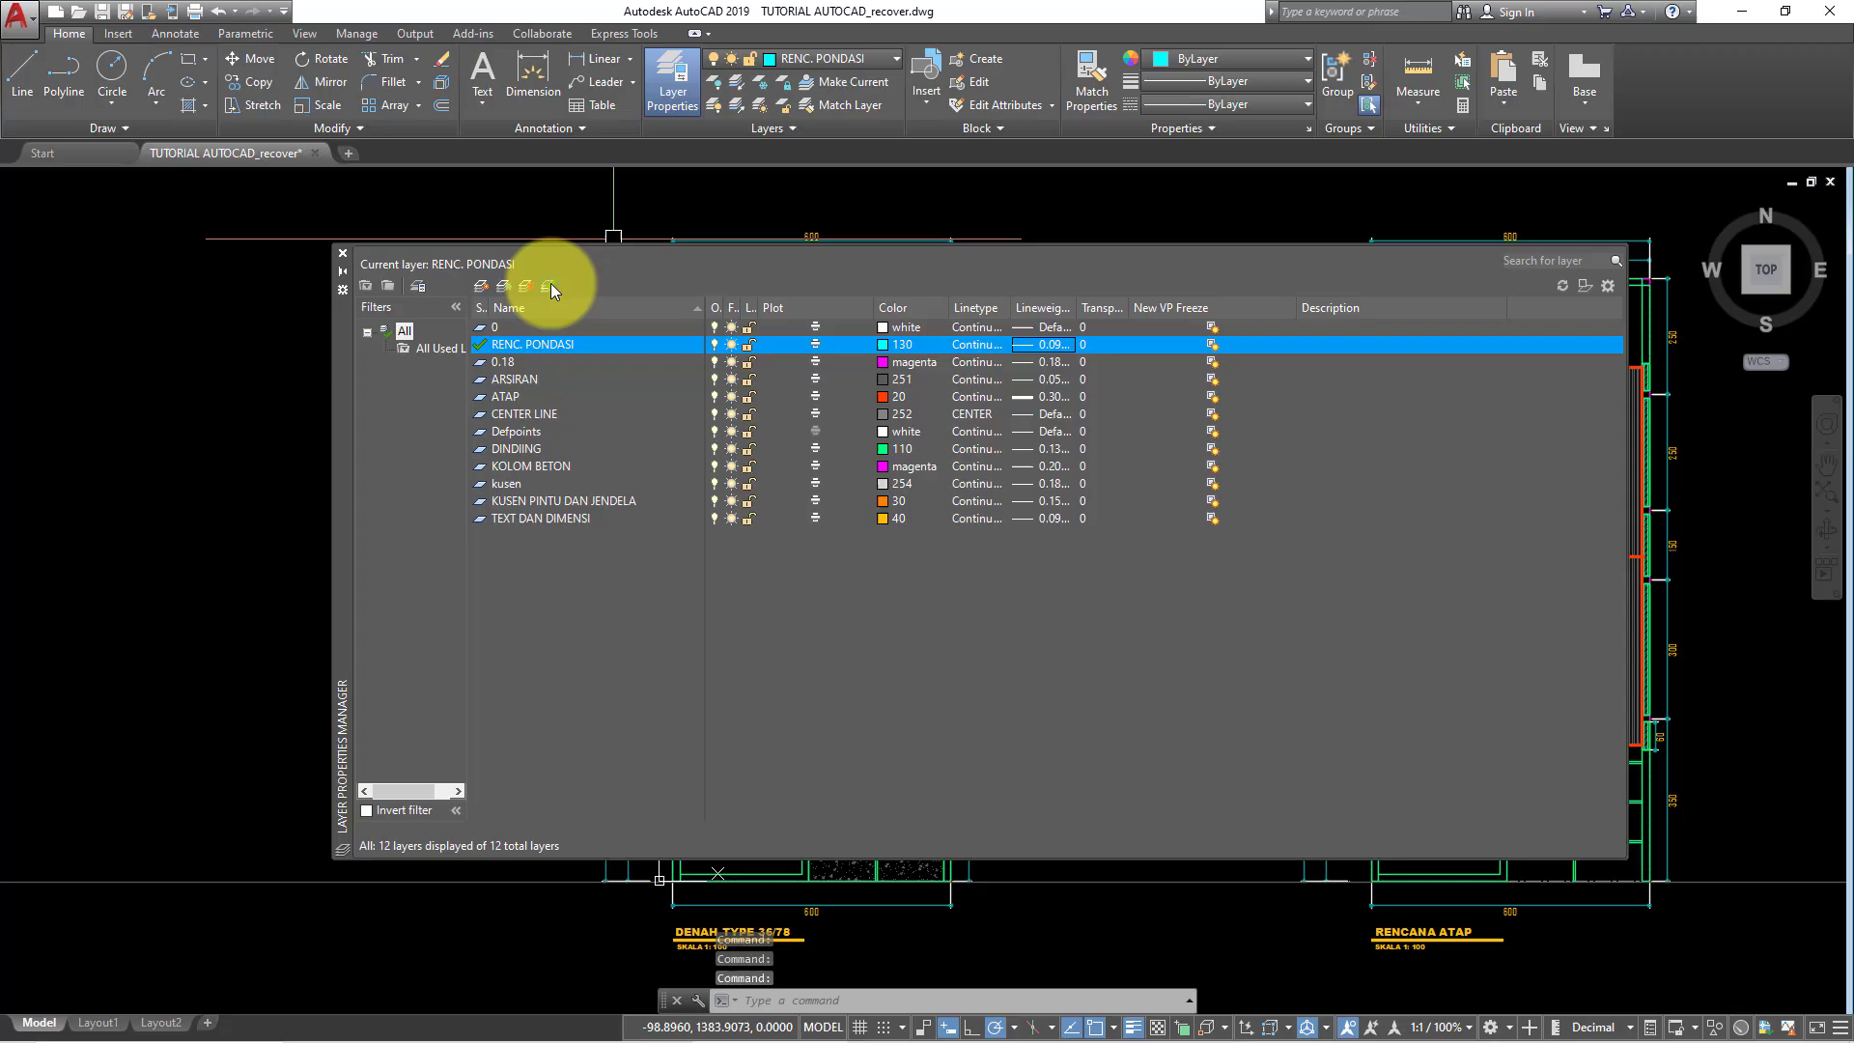
- Draw a 15 by 20 rectangle in an empty area of the drawing
click(337, 253)
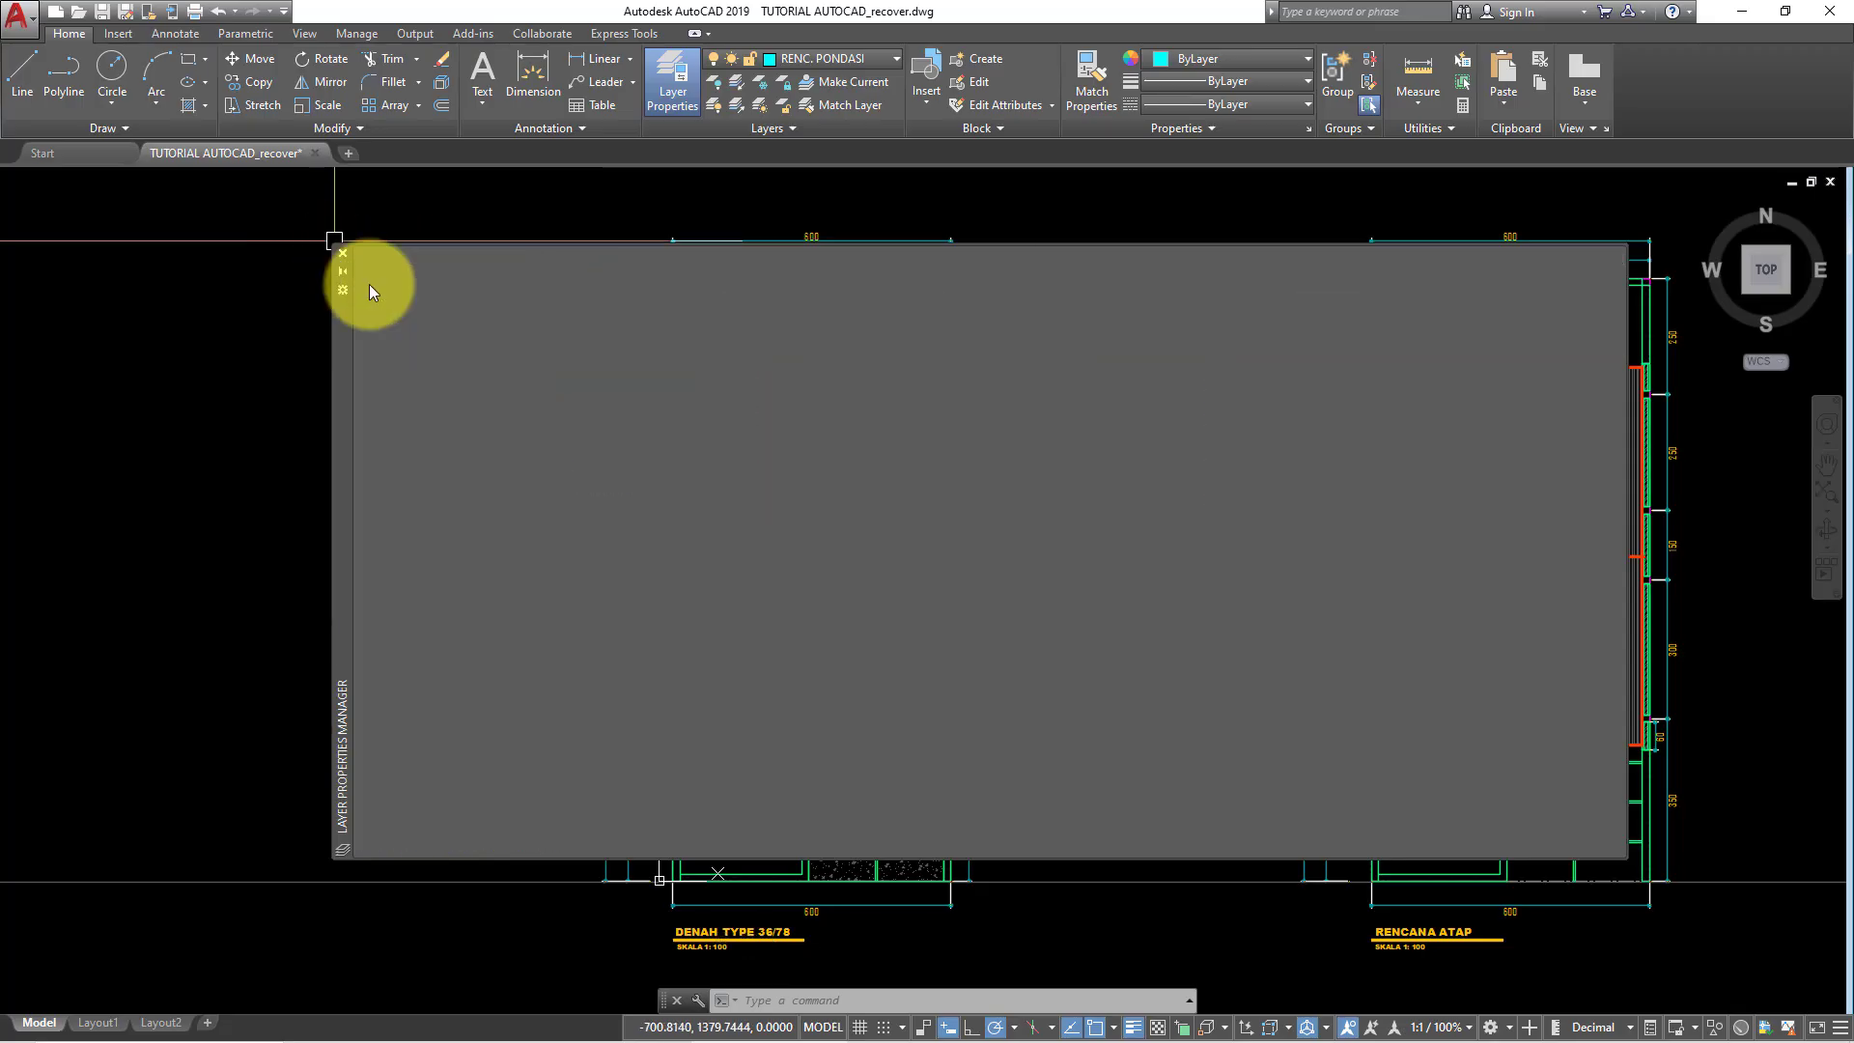
scroll(715, 426, down, 1)
scroll(695, 455, up, 1)
scroll(847, 563, down, 2)
scroll(827, 662, up, 1)
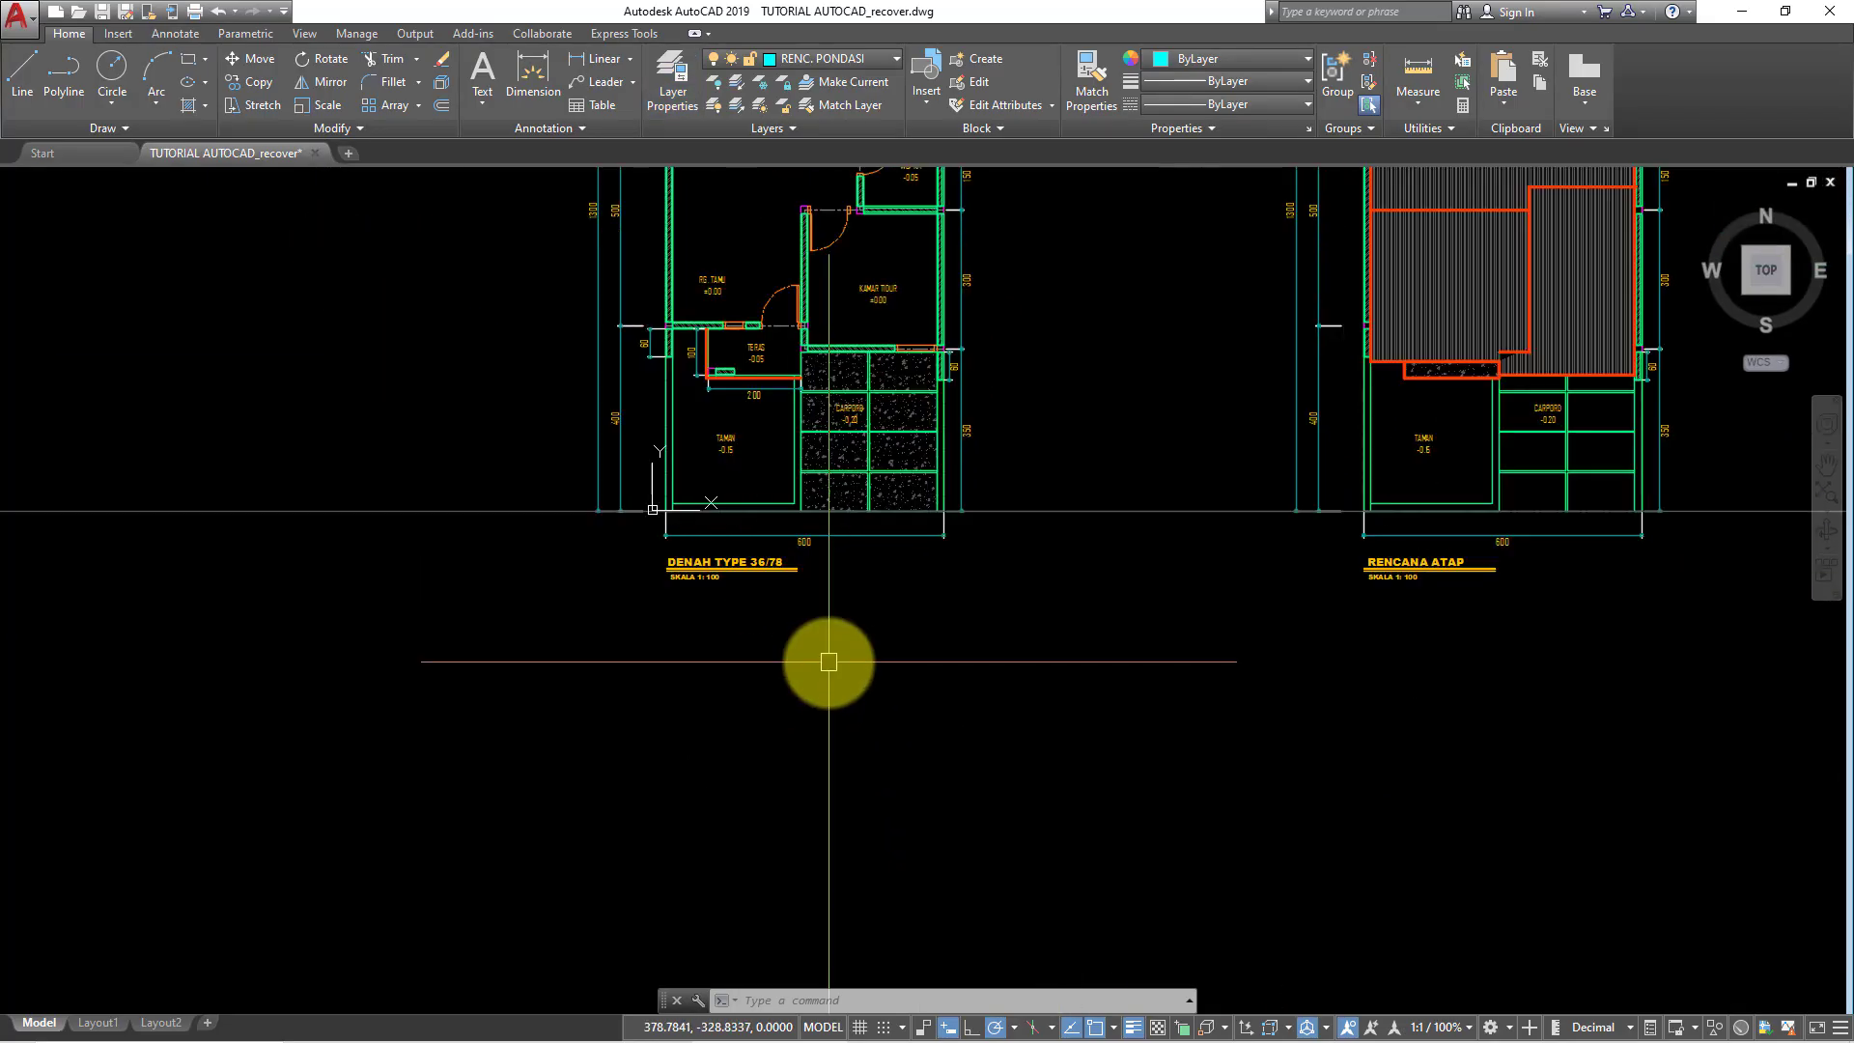
scroll(787, 650, down, 1)
scroll(878, 711, down, 2)
scroll(840, 642, up, 4)
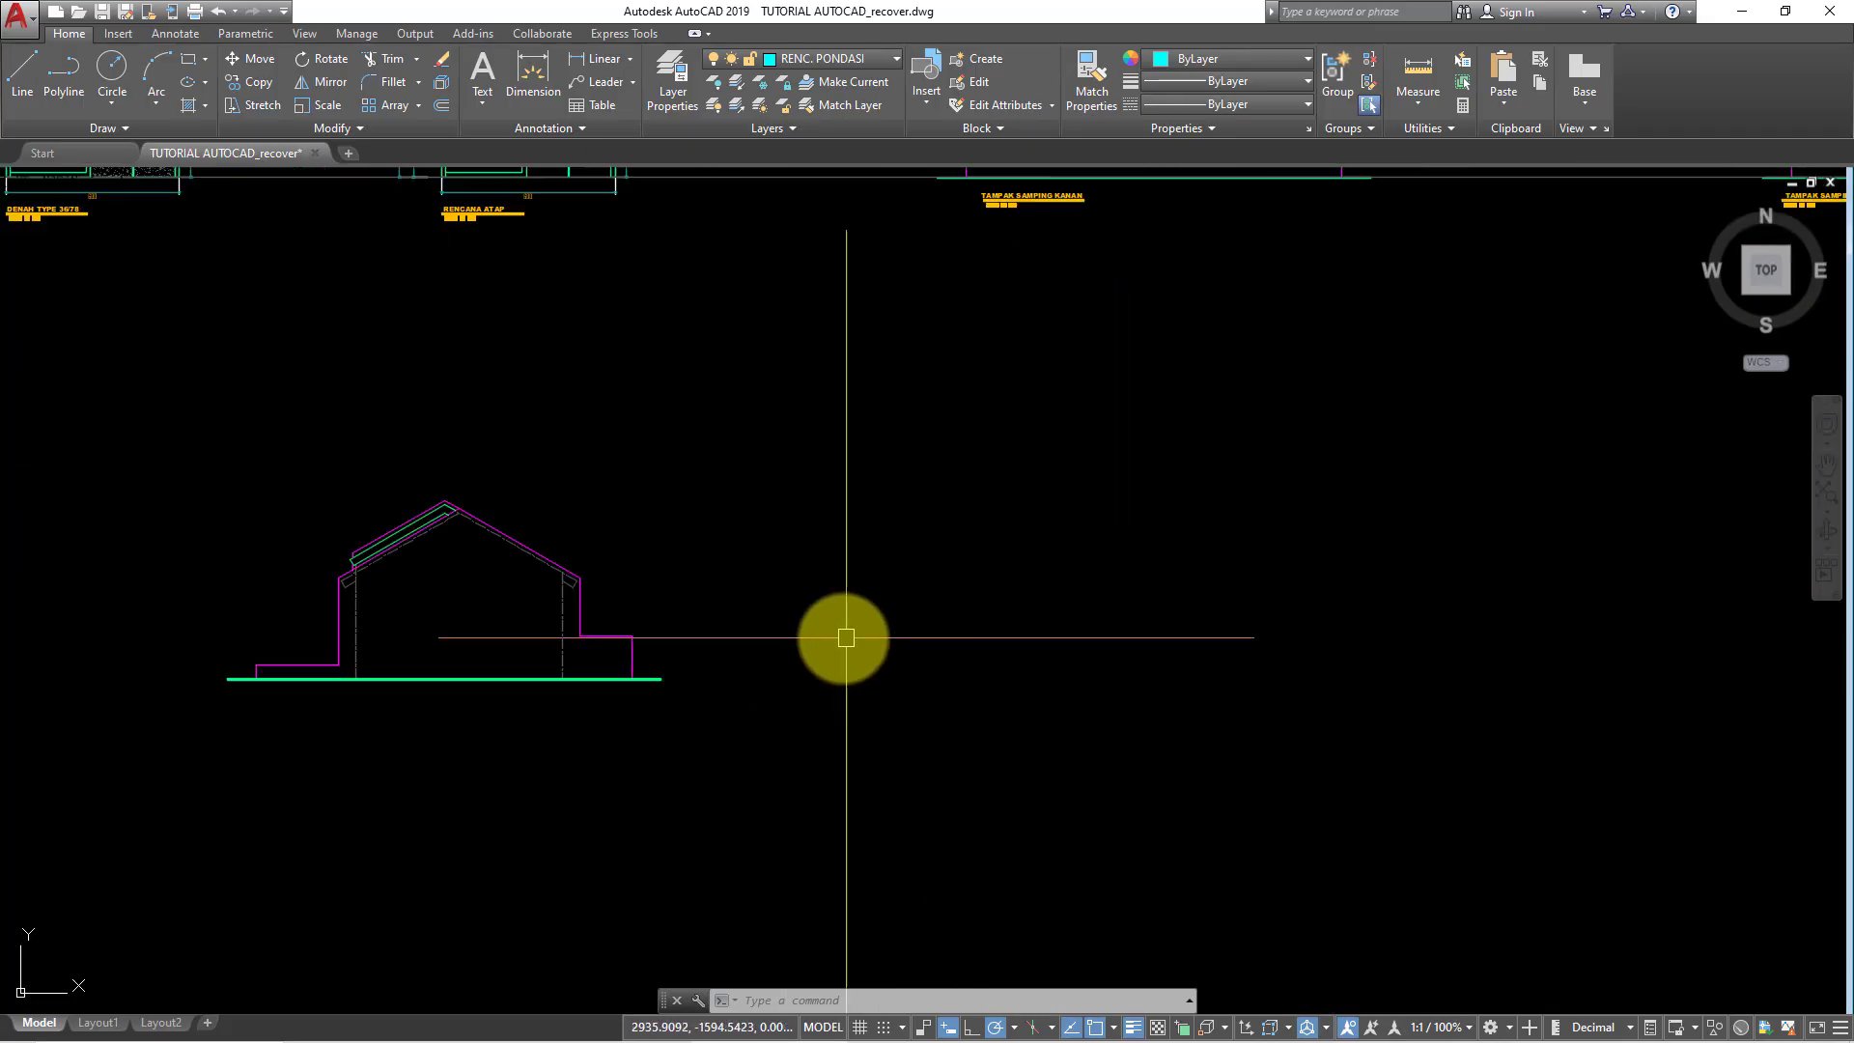
scroll(835, 647, up, 5)
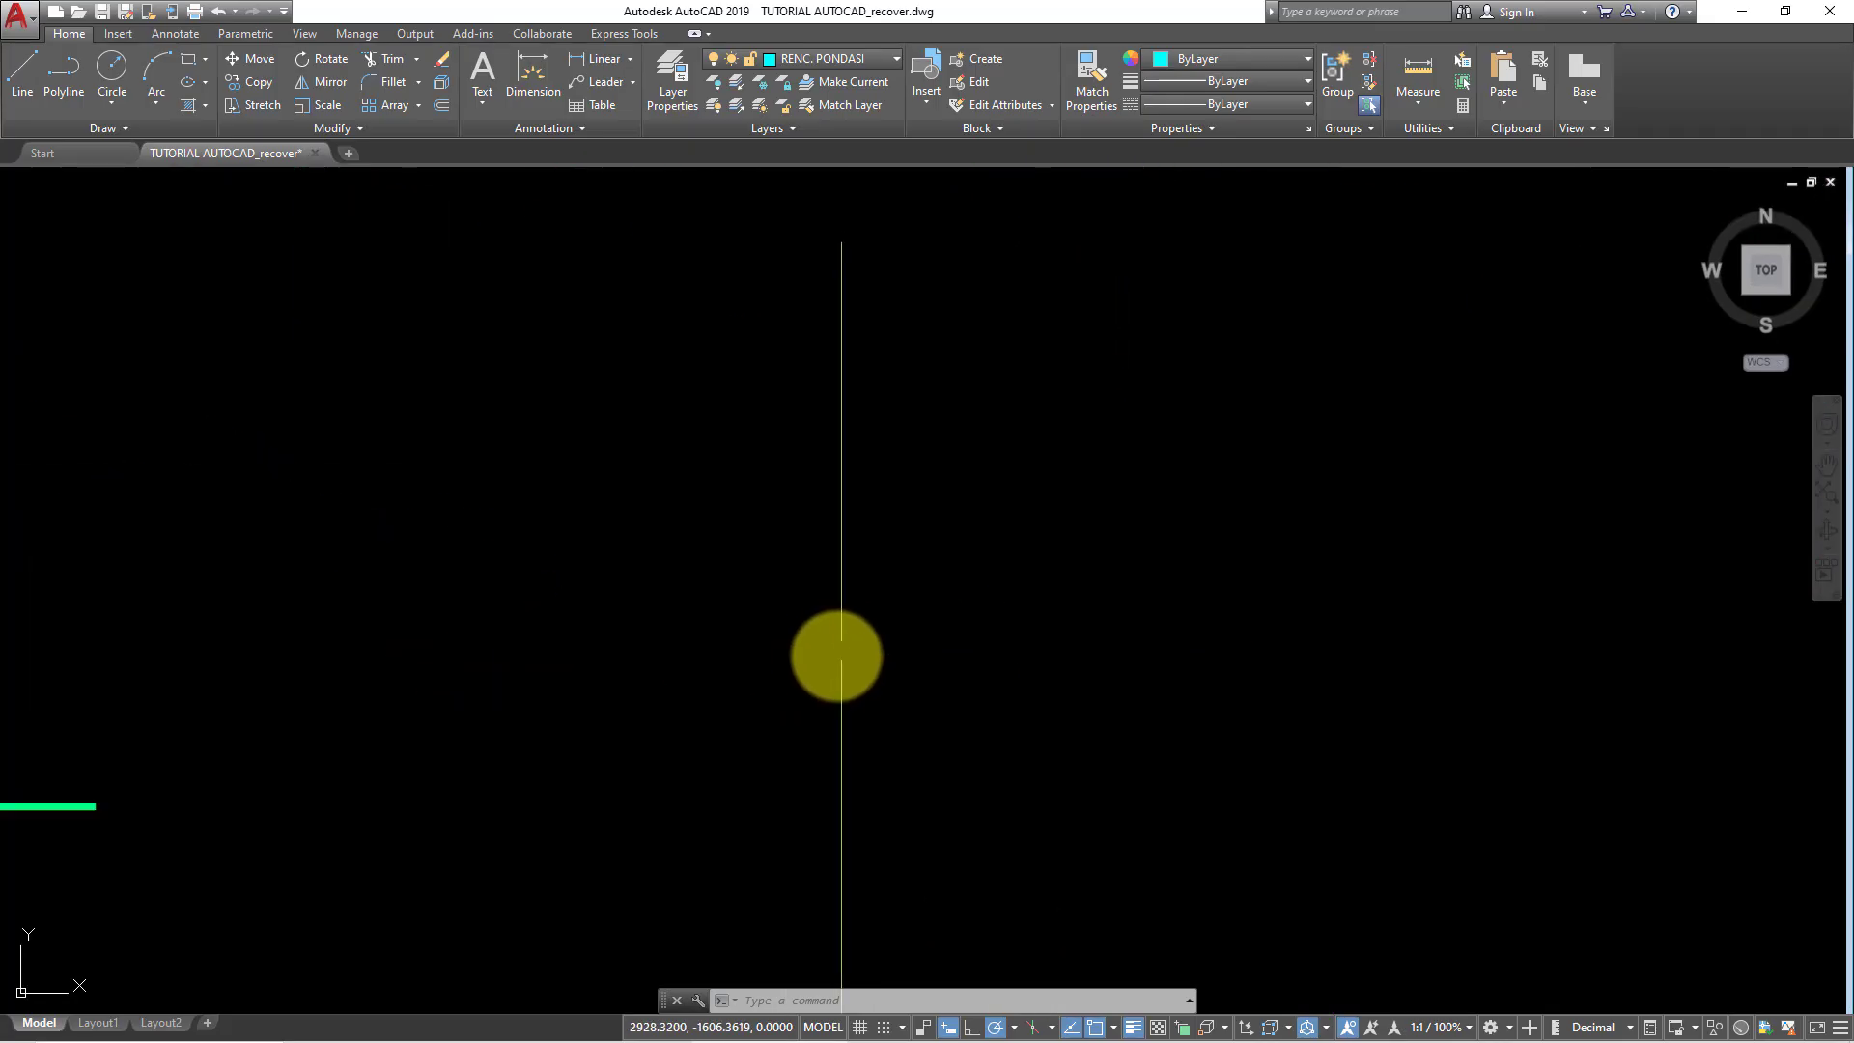
click(183, 60)
click(755, 712)
text(20)
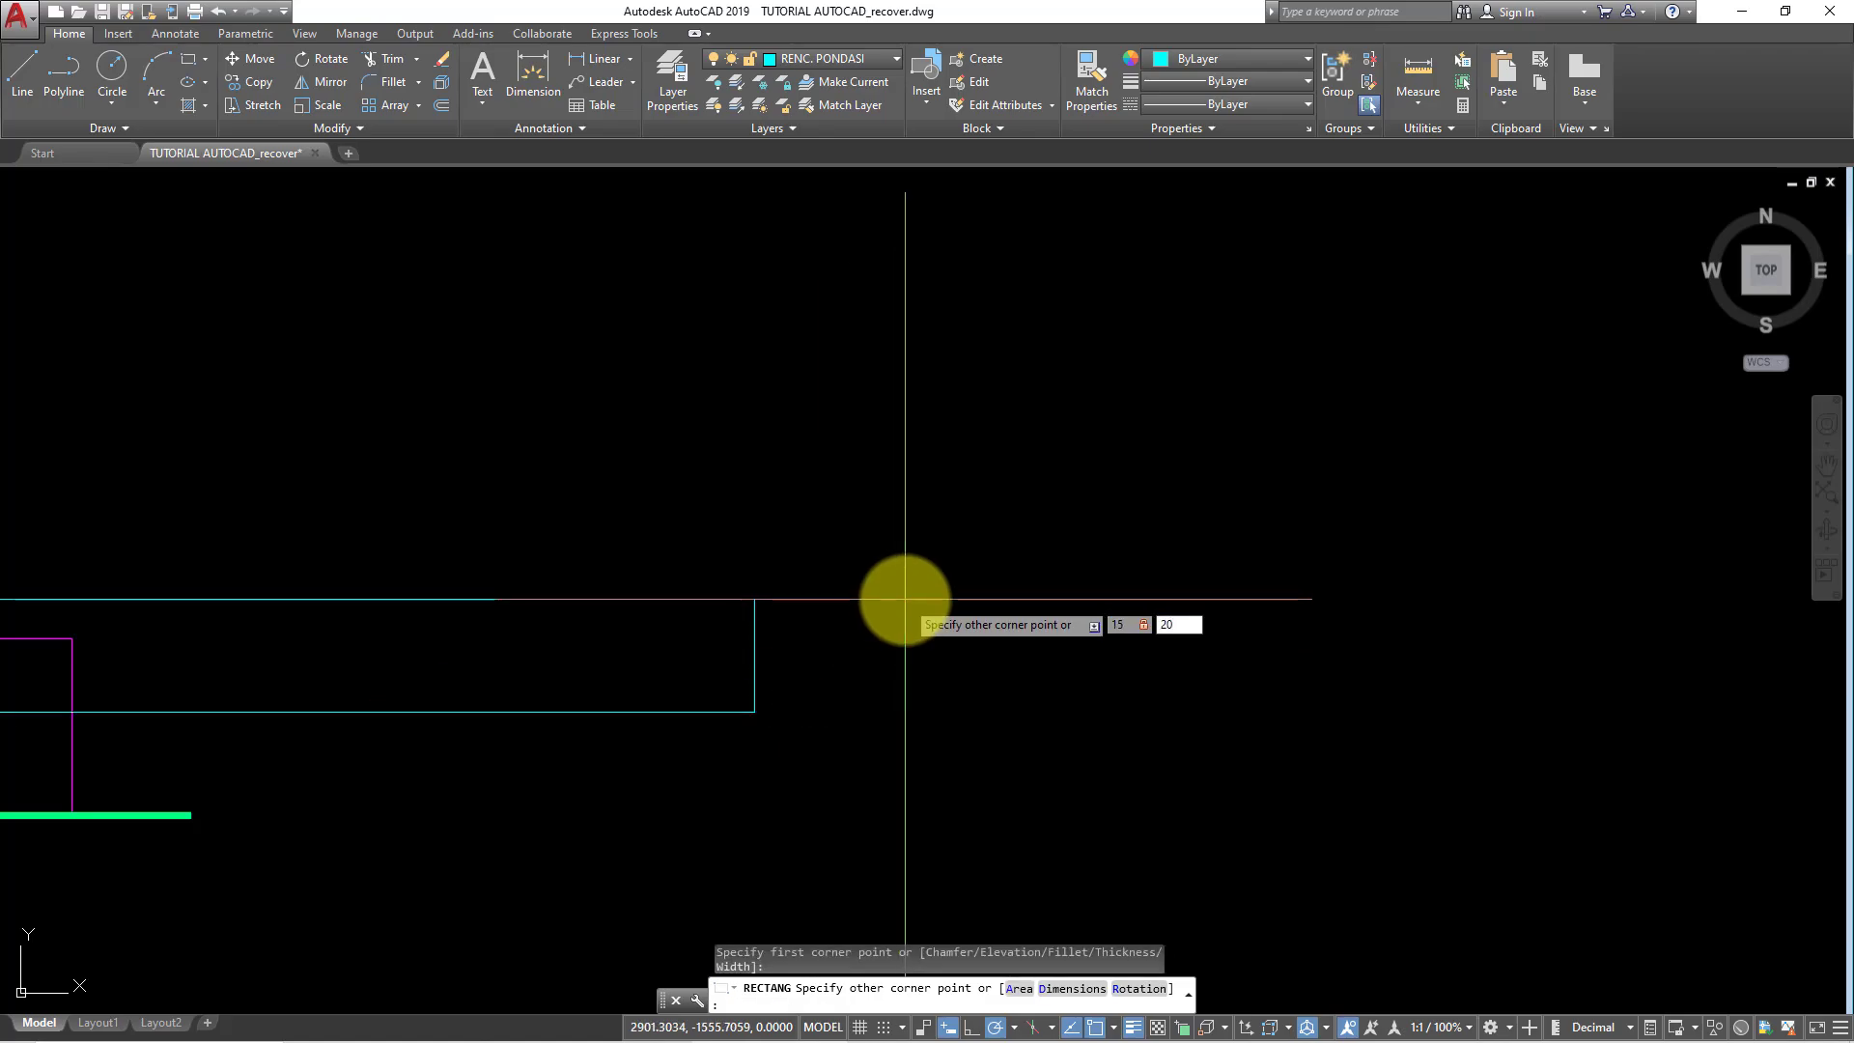
key(Return)
- Begin a second rectangle with its first corner placed below the first one
scroll(777, 685, up, 3)
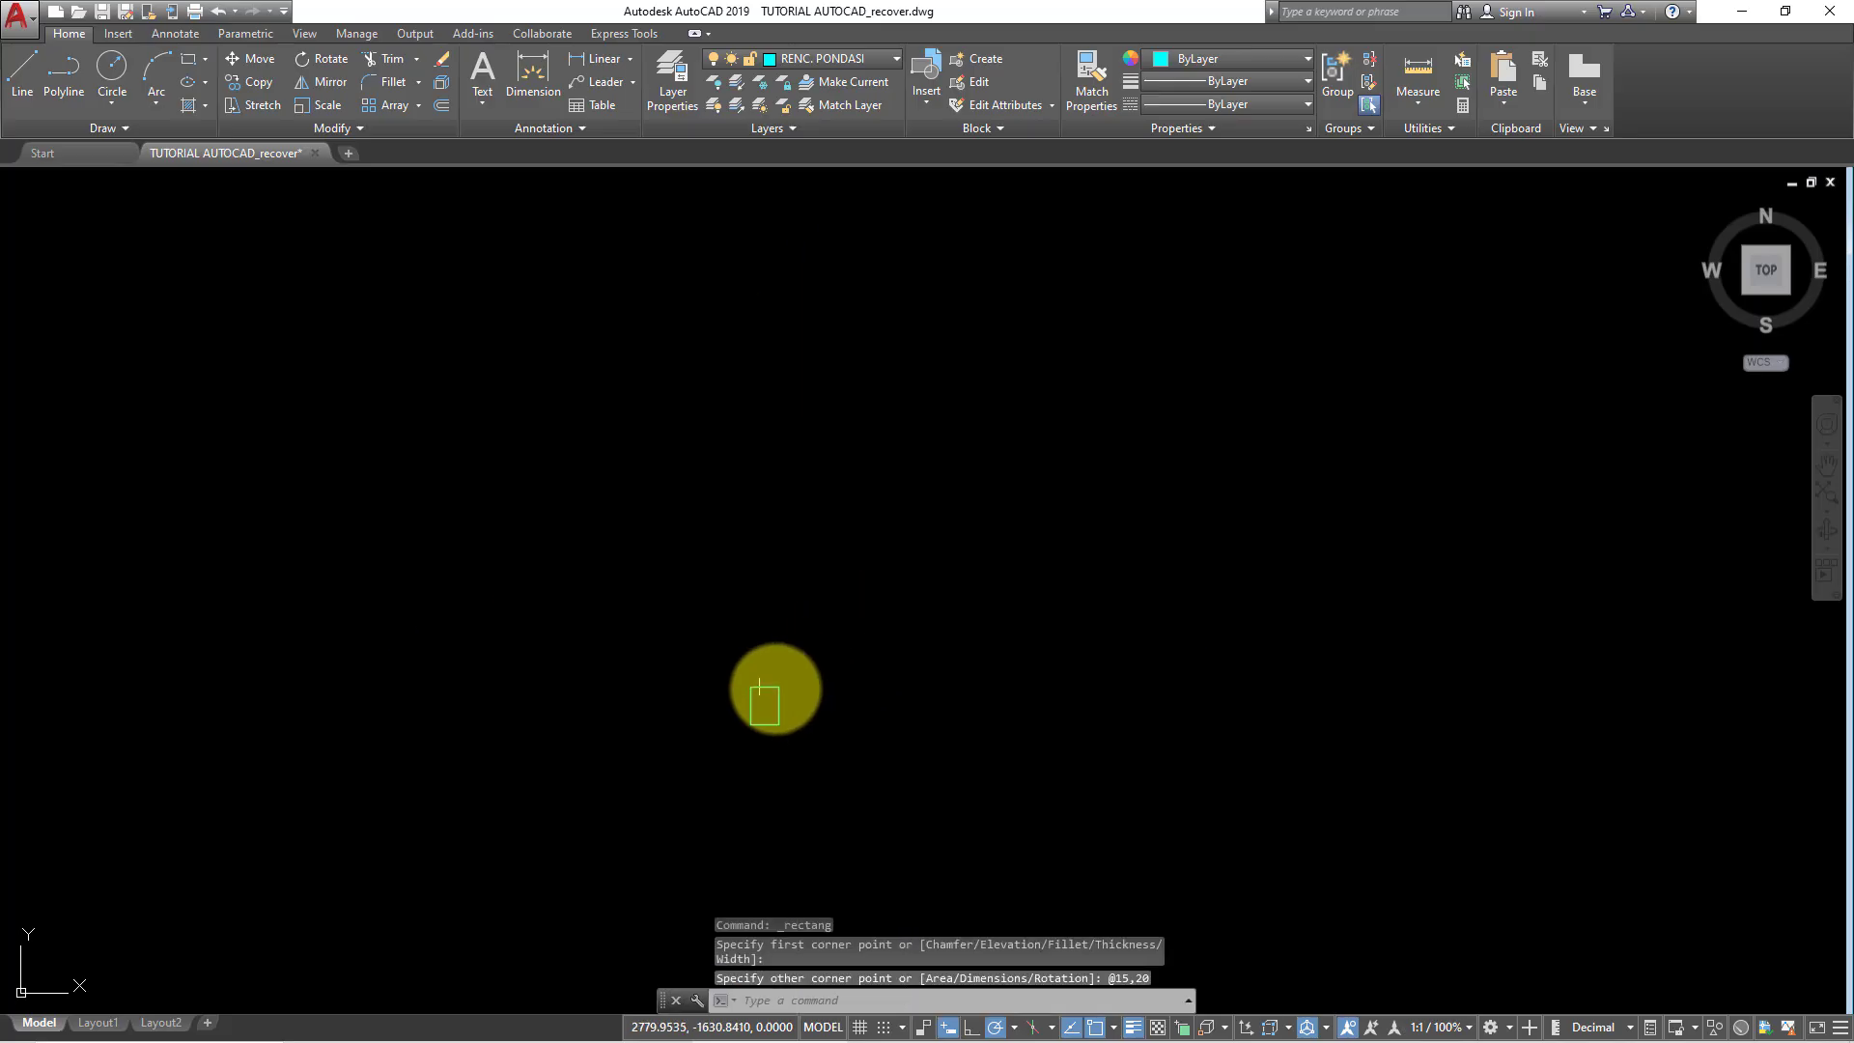
scroll(767, 733, up, 3)
middle_drag(764, 752, 672, 531)
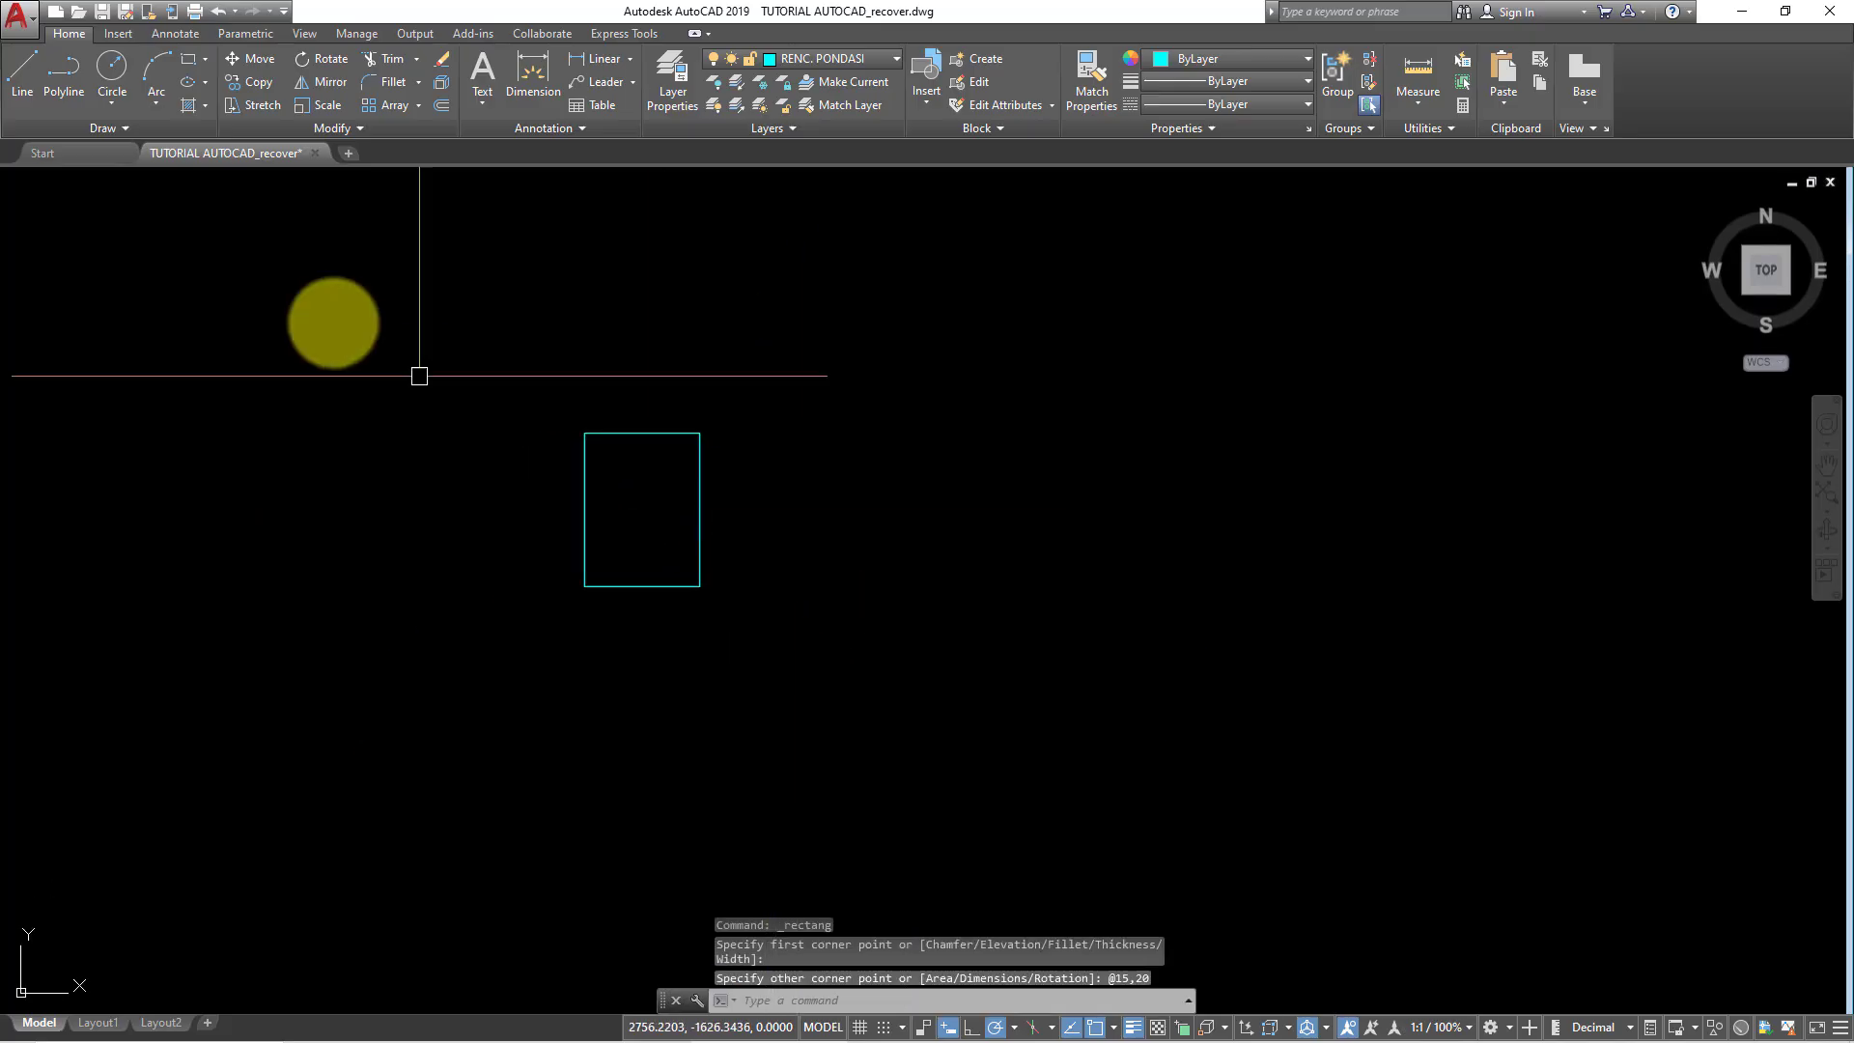
click(183, 59)
click(574, 767)
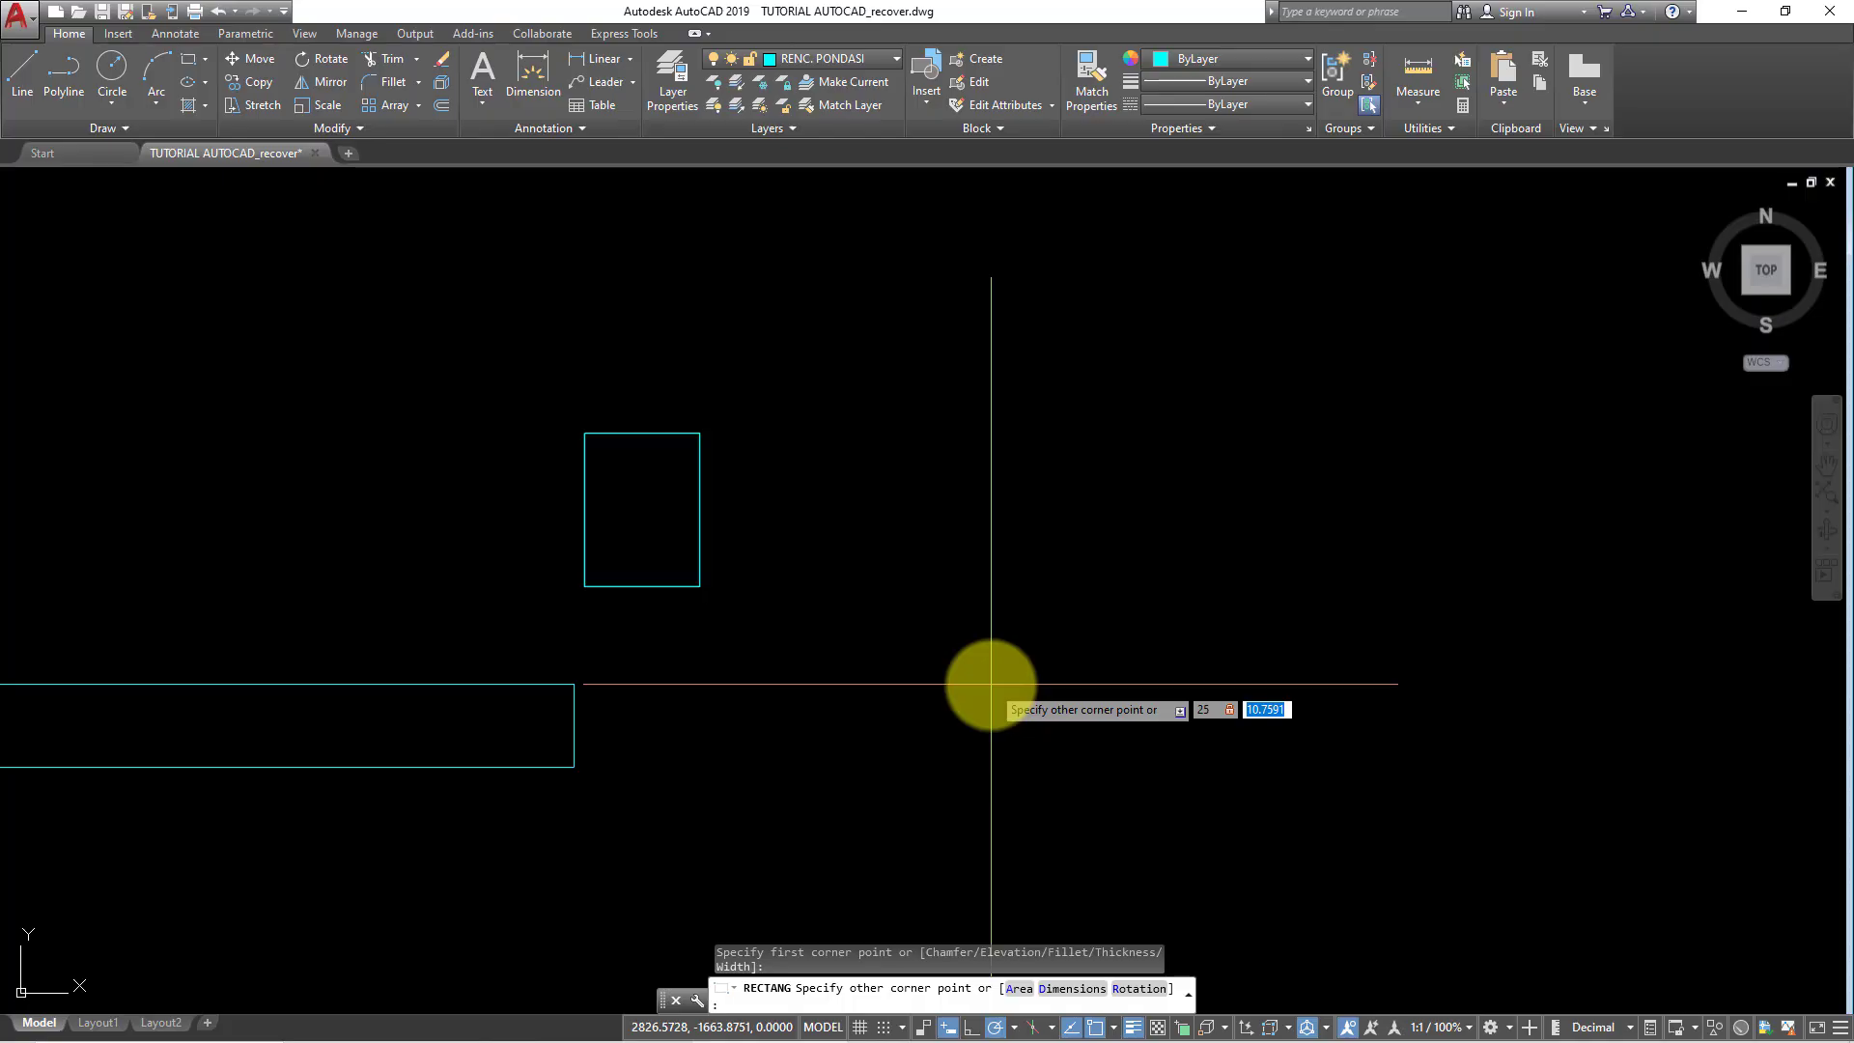
- Finish the 25 by 60 rectangle and move it midpoint-to-midpoint under the small rectangle
key(Return)
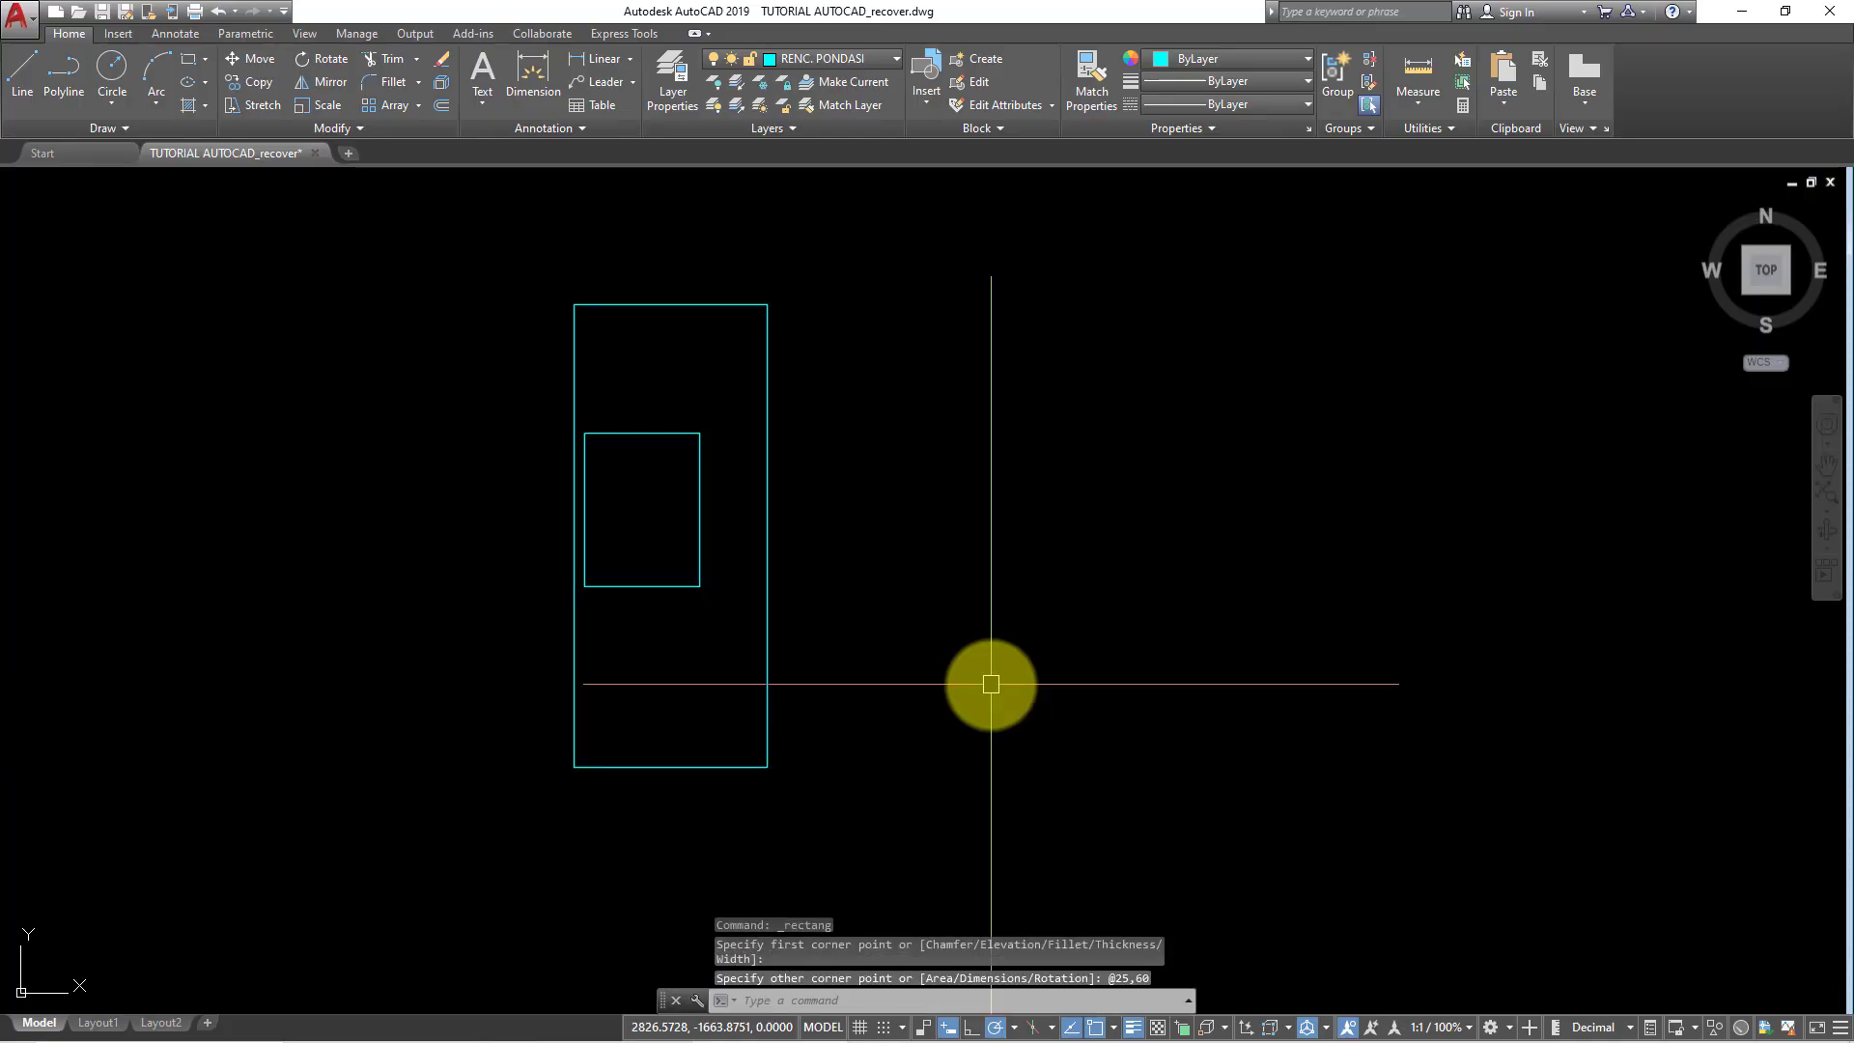
click(765, 594)
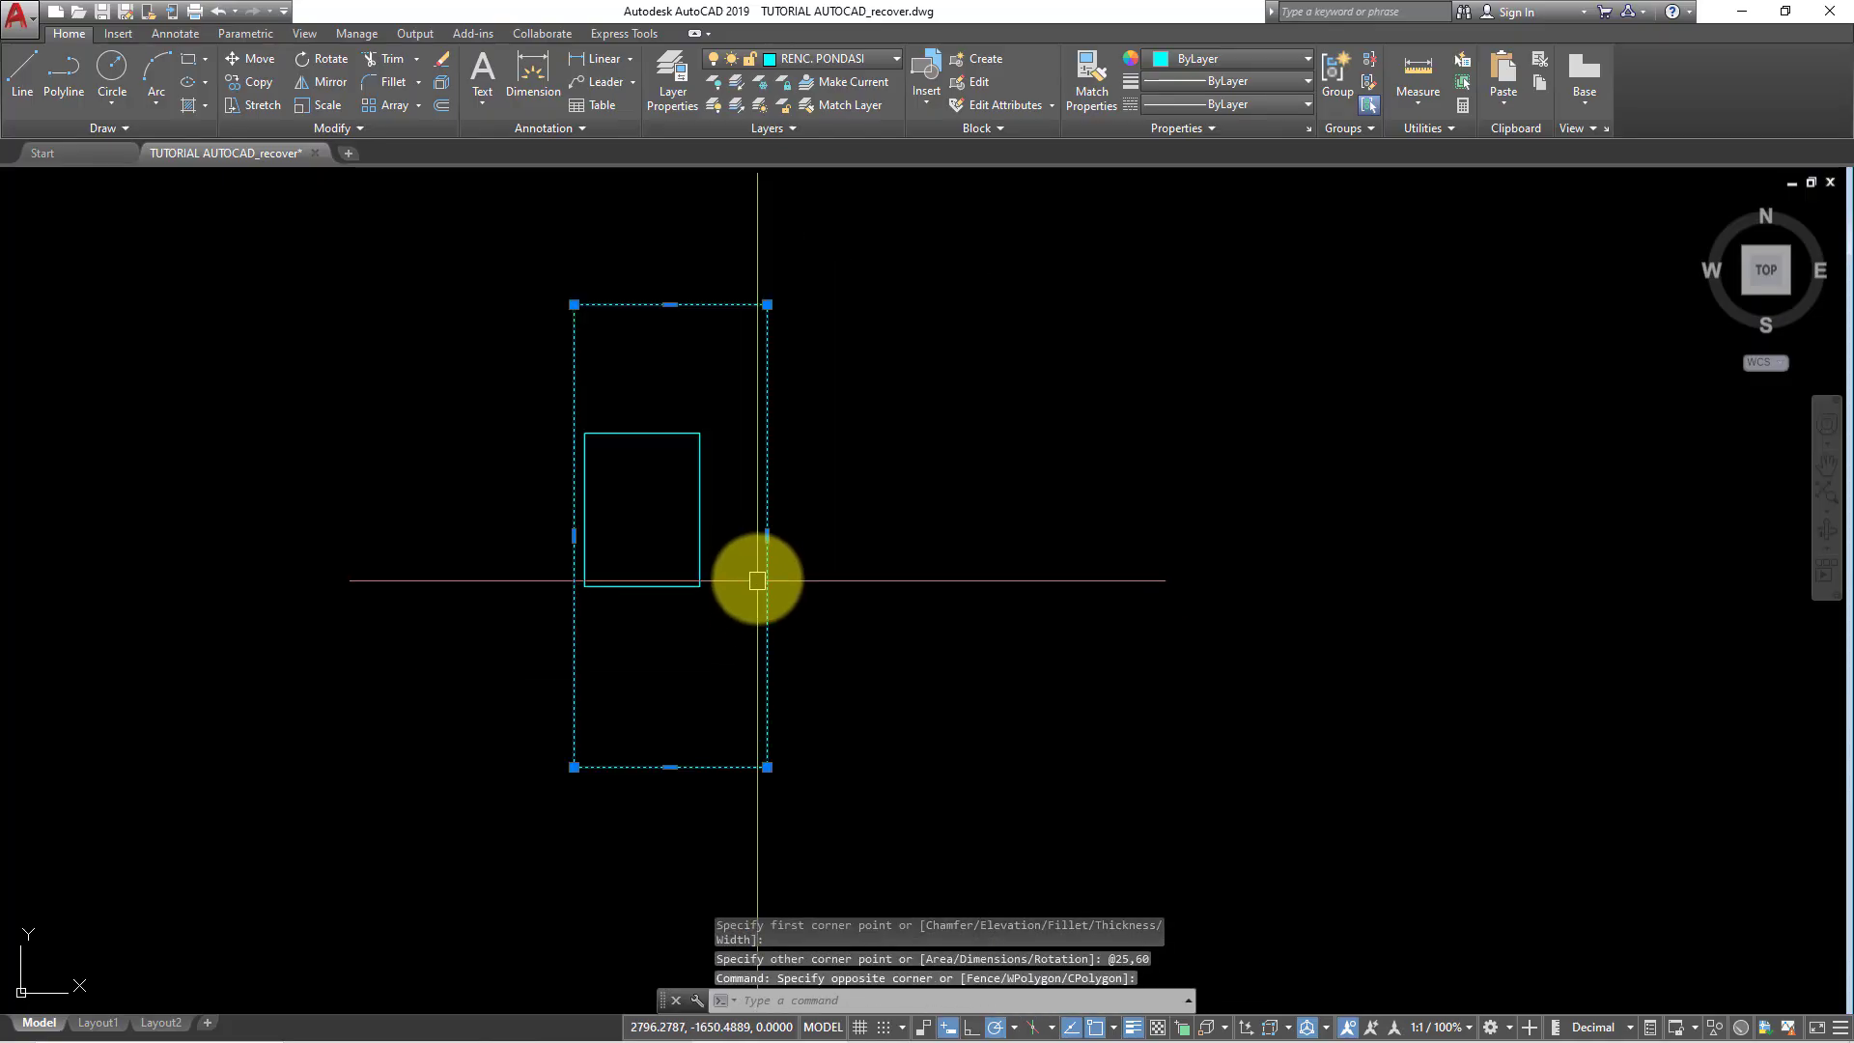
text(m)
key(Return)
click(671, 305)
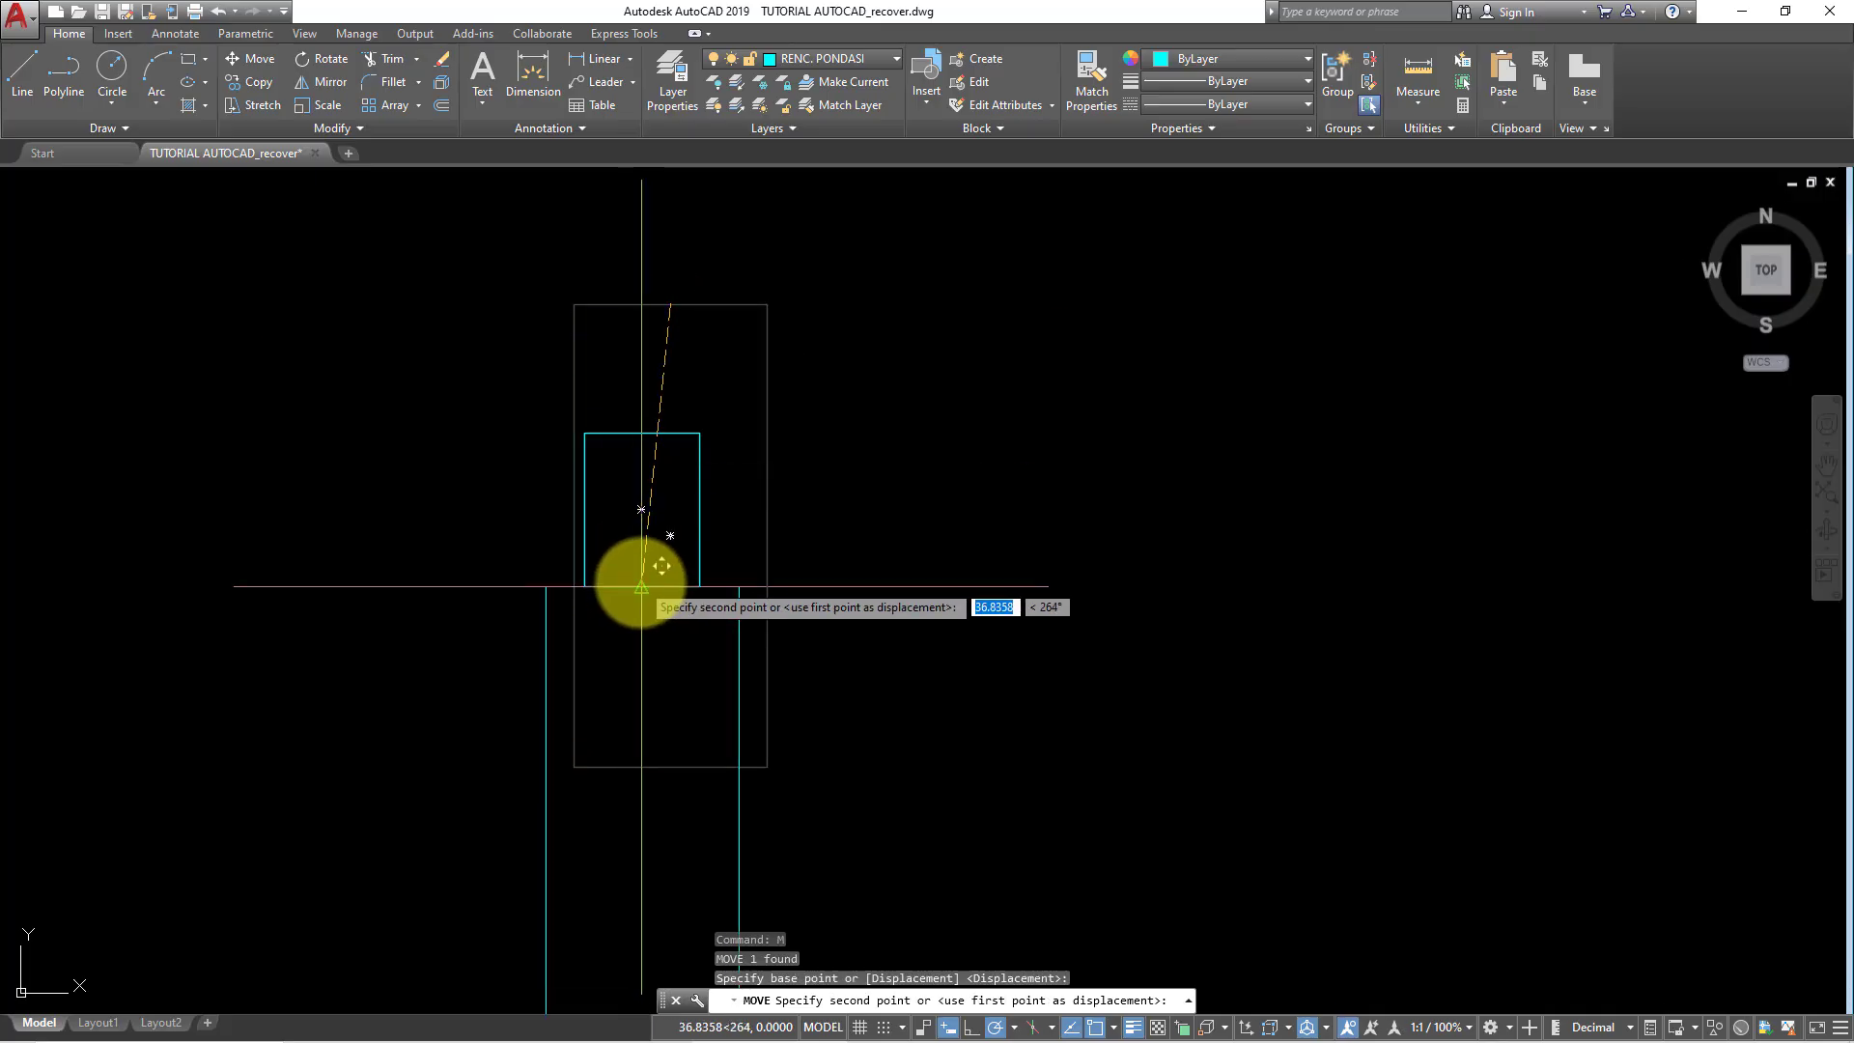
click(642, 587)
- Draw a 60-unit line centred on the tall rectangle's bottom midpoint, then grab its bottom-left grip
scroll(792, 579, down, 2)
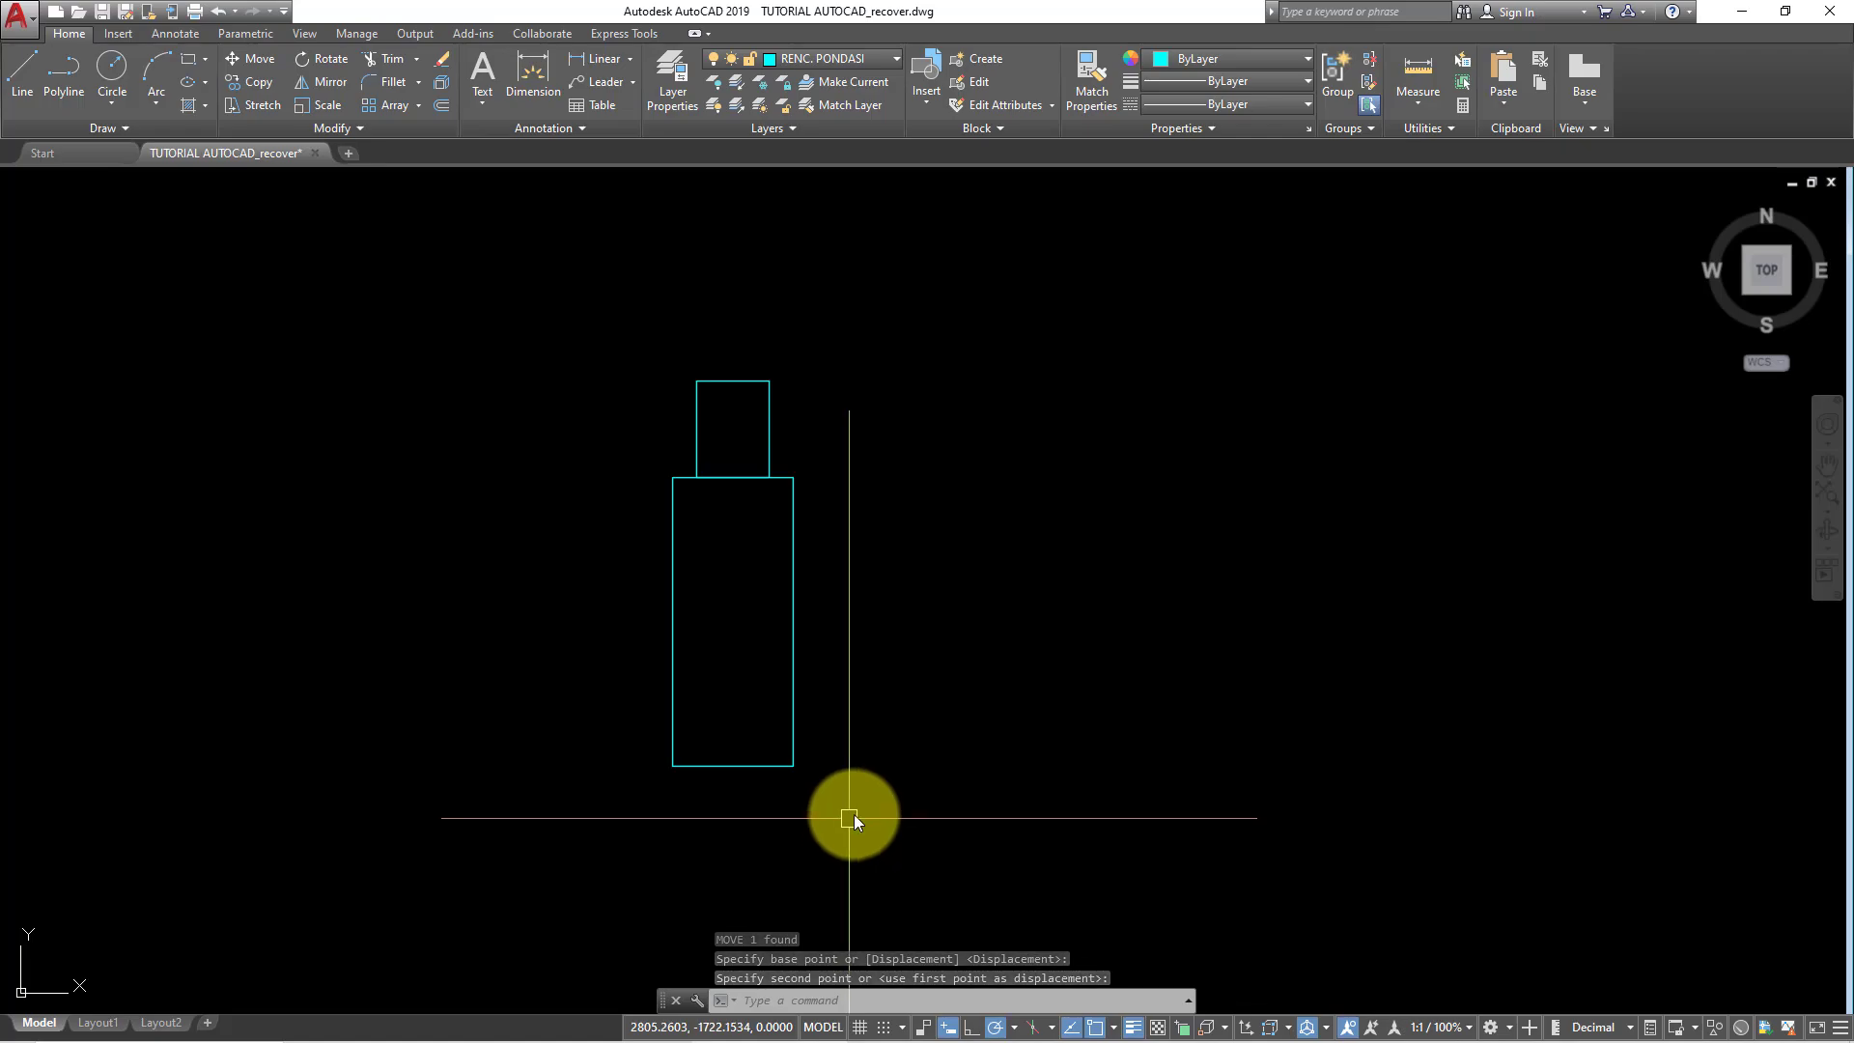
text(l)
key(Return)
click(923, 763)
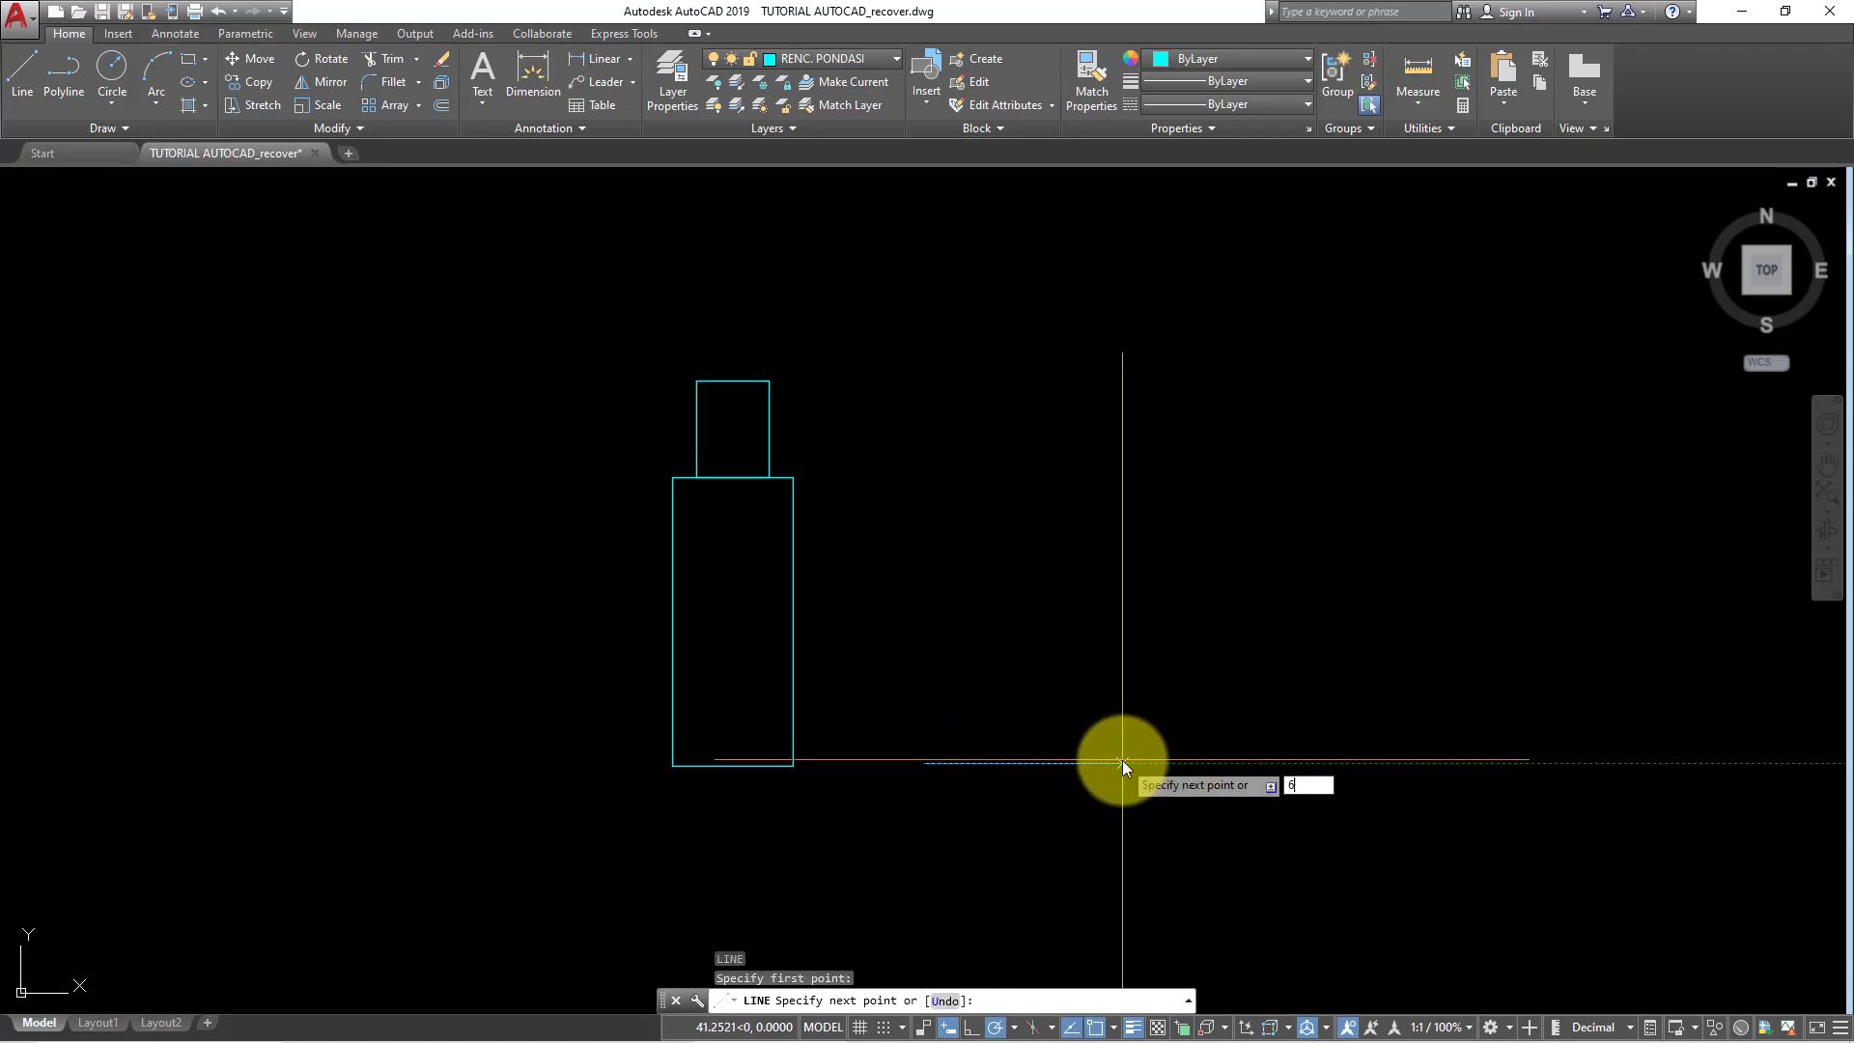
text(0)
key(Return)
key(Return)
drag(1111, 802, 1074, 719)
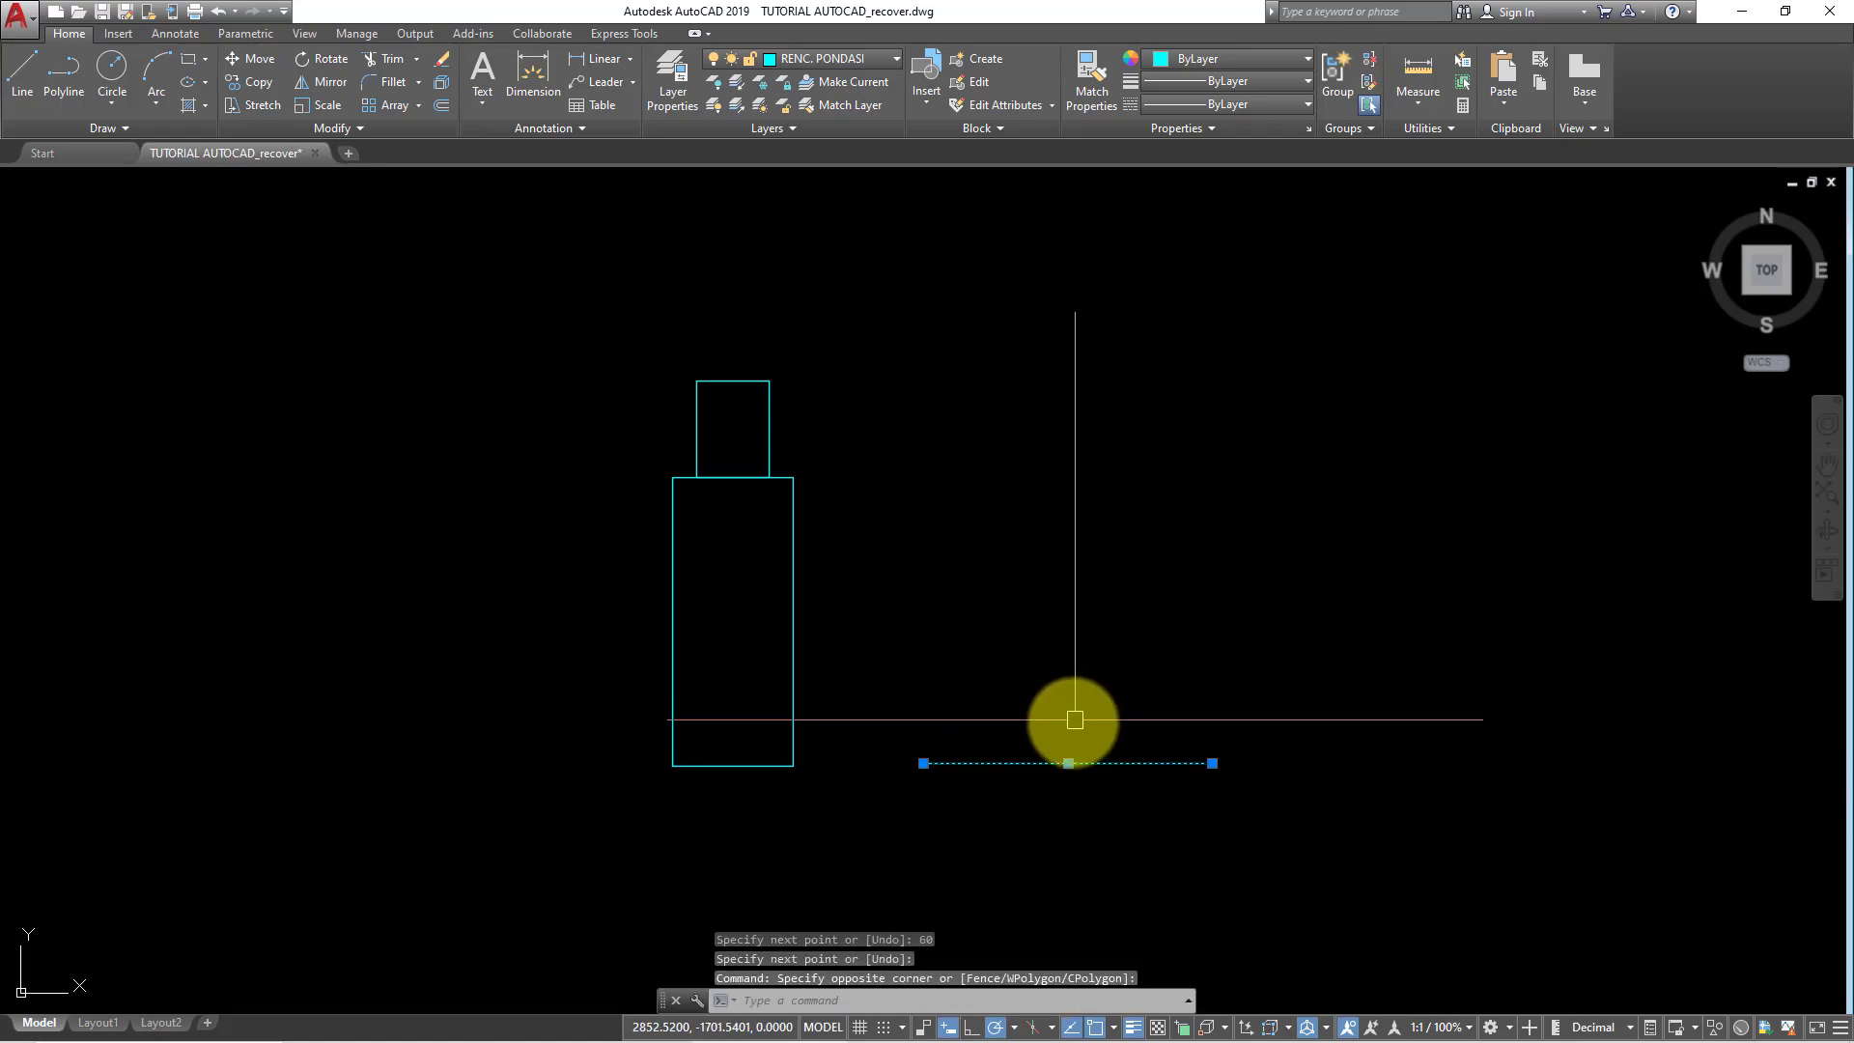
text(m)
key(Return)
click(1068, 763)
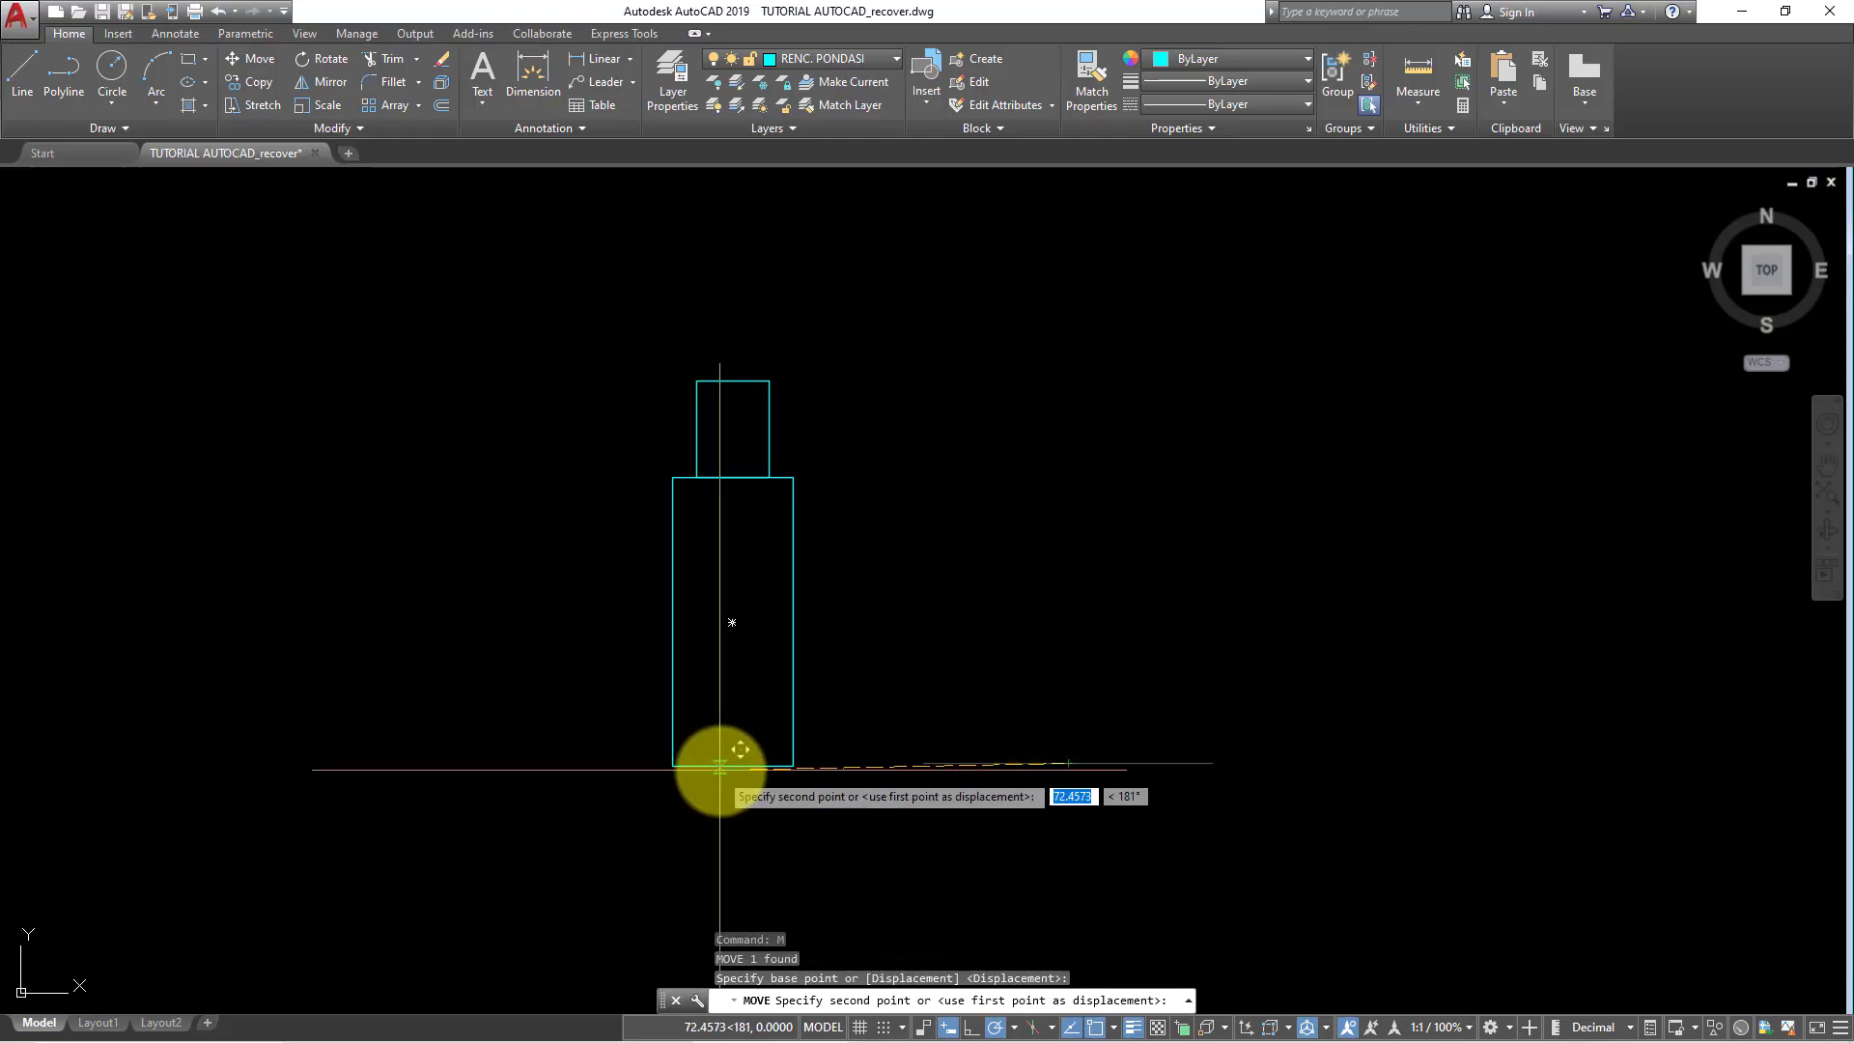
click(733, 765)
click(673, 726)
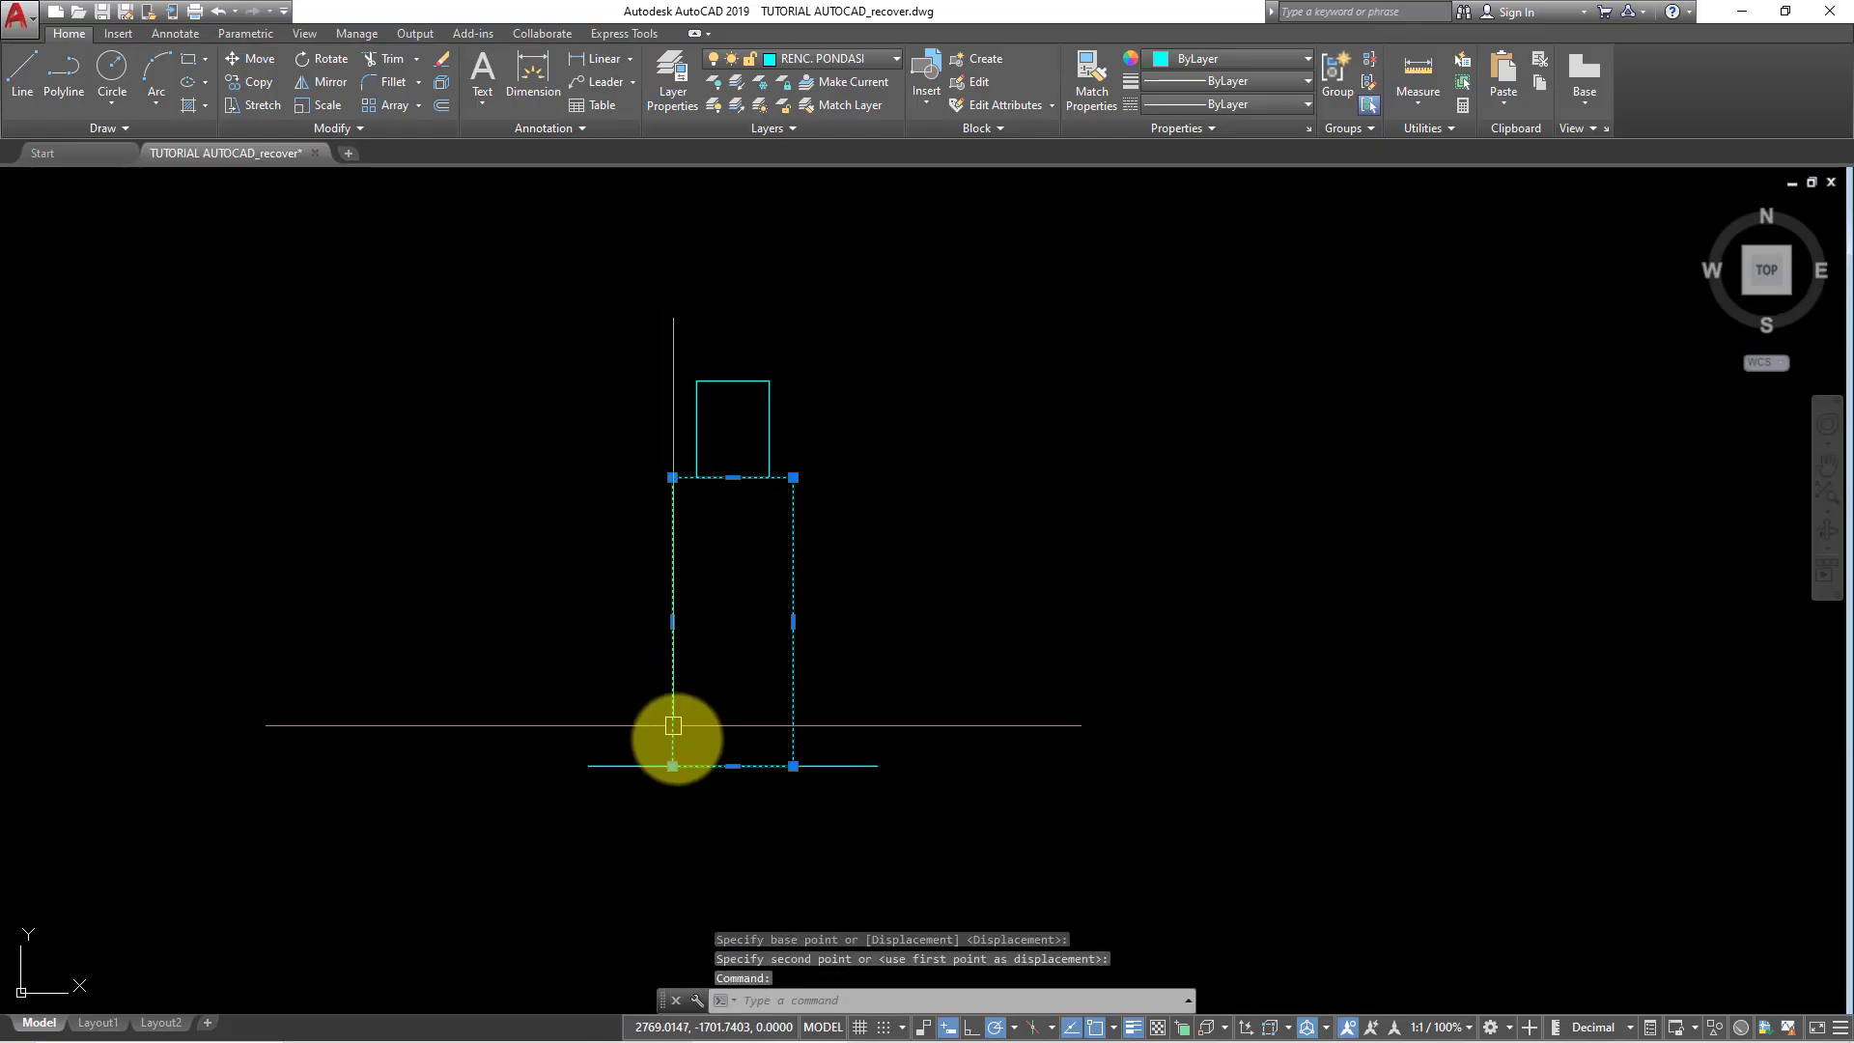
click(673, 766)
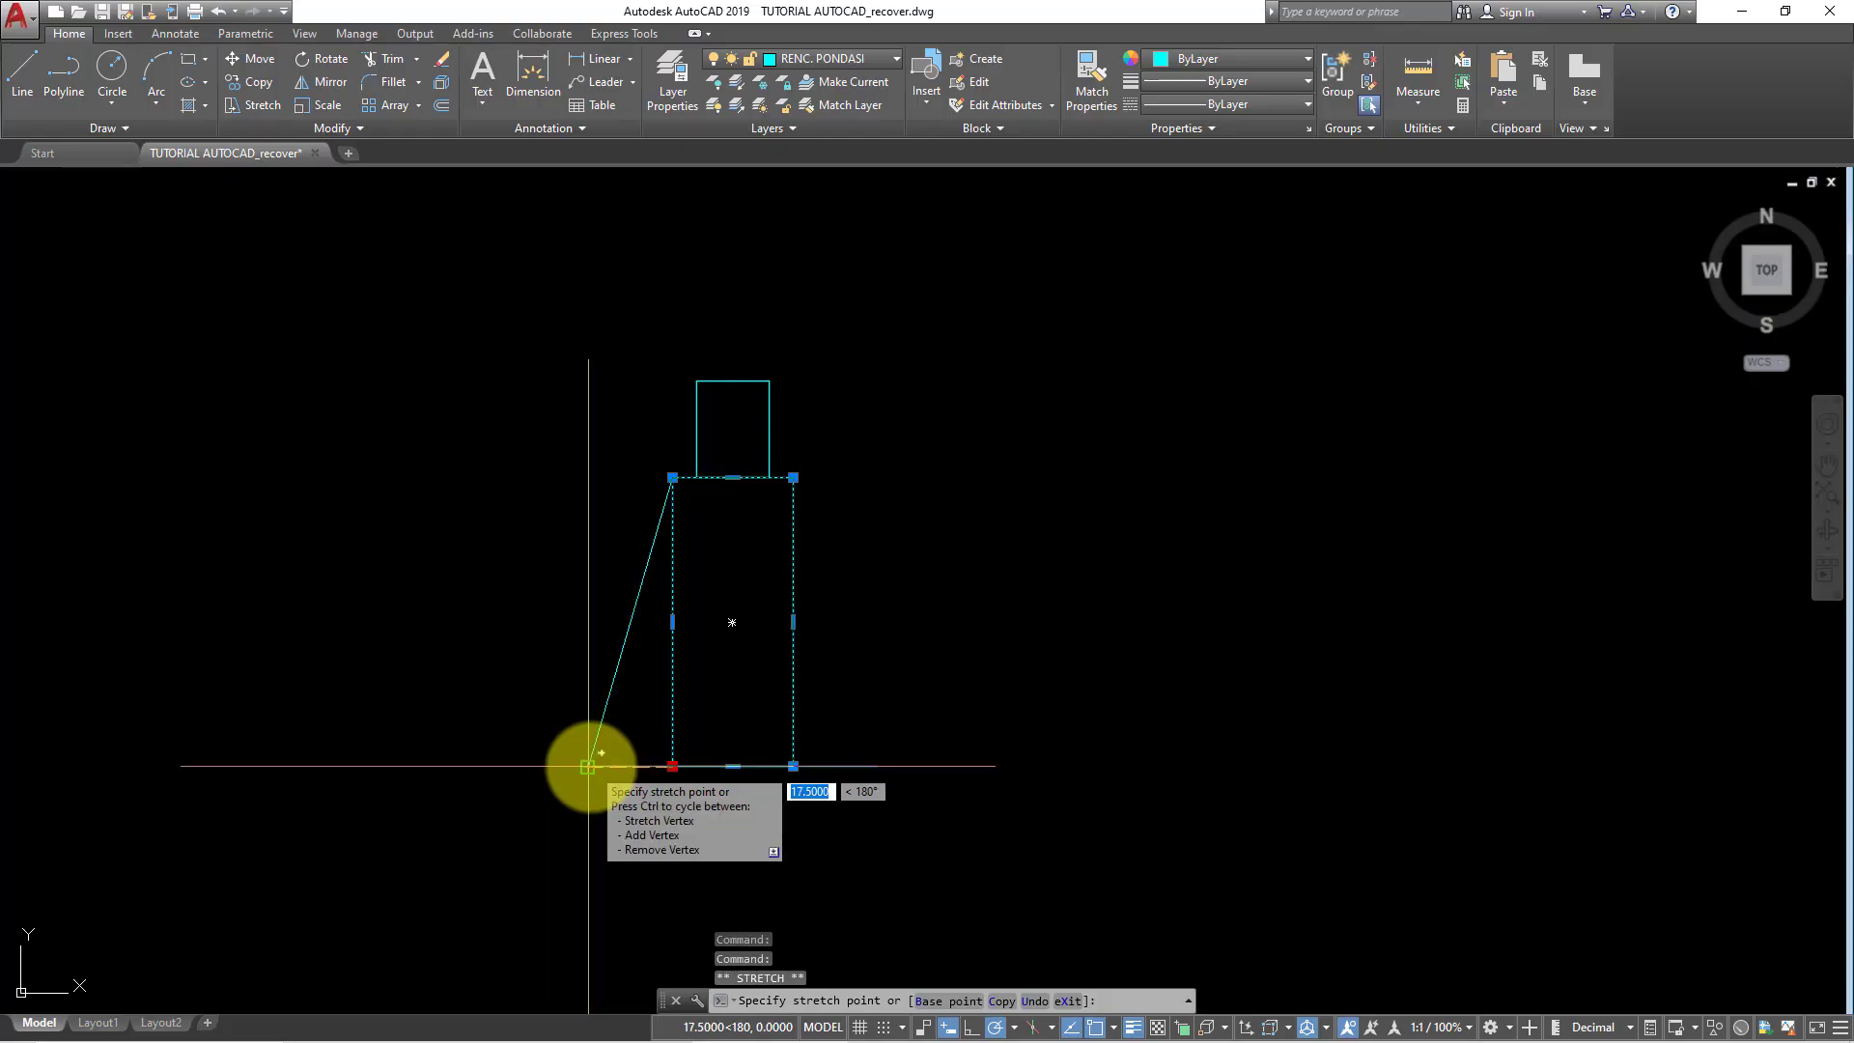
- Stretch the tall rectangle's bottom corners out to the 60-unit line's ends, forming a trapezoid
click(588, 766)
key(Down)
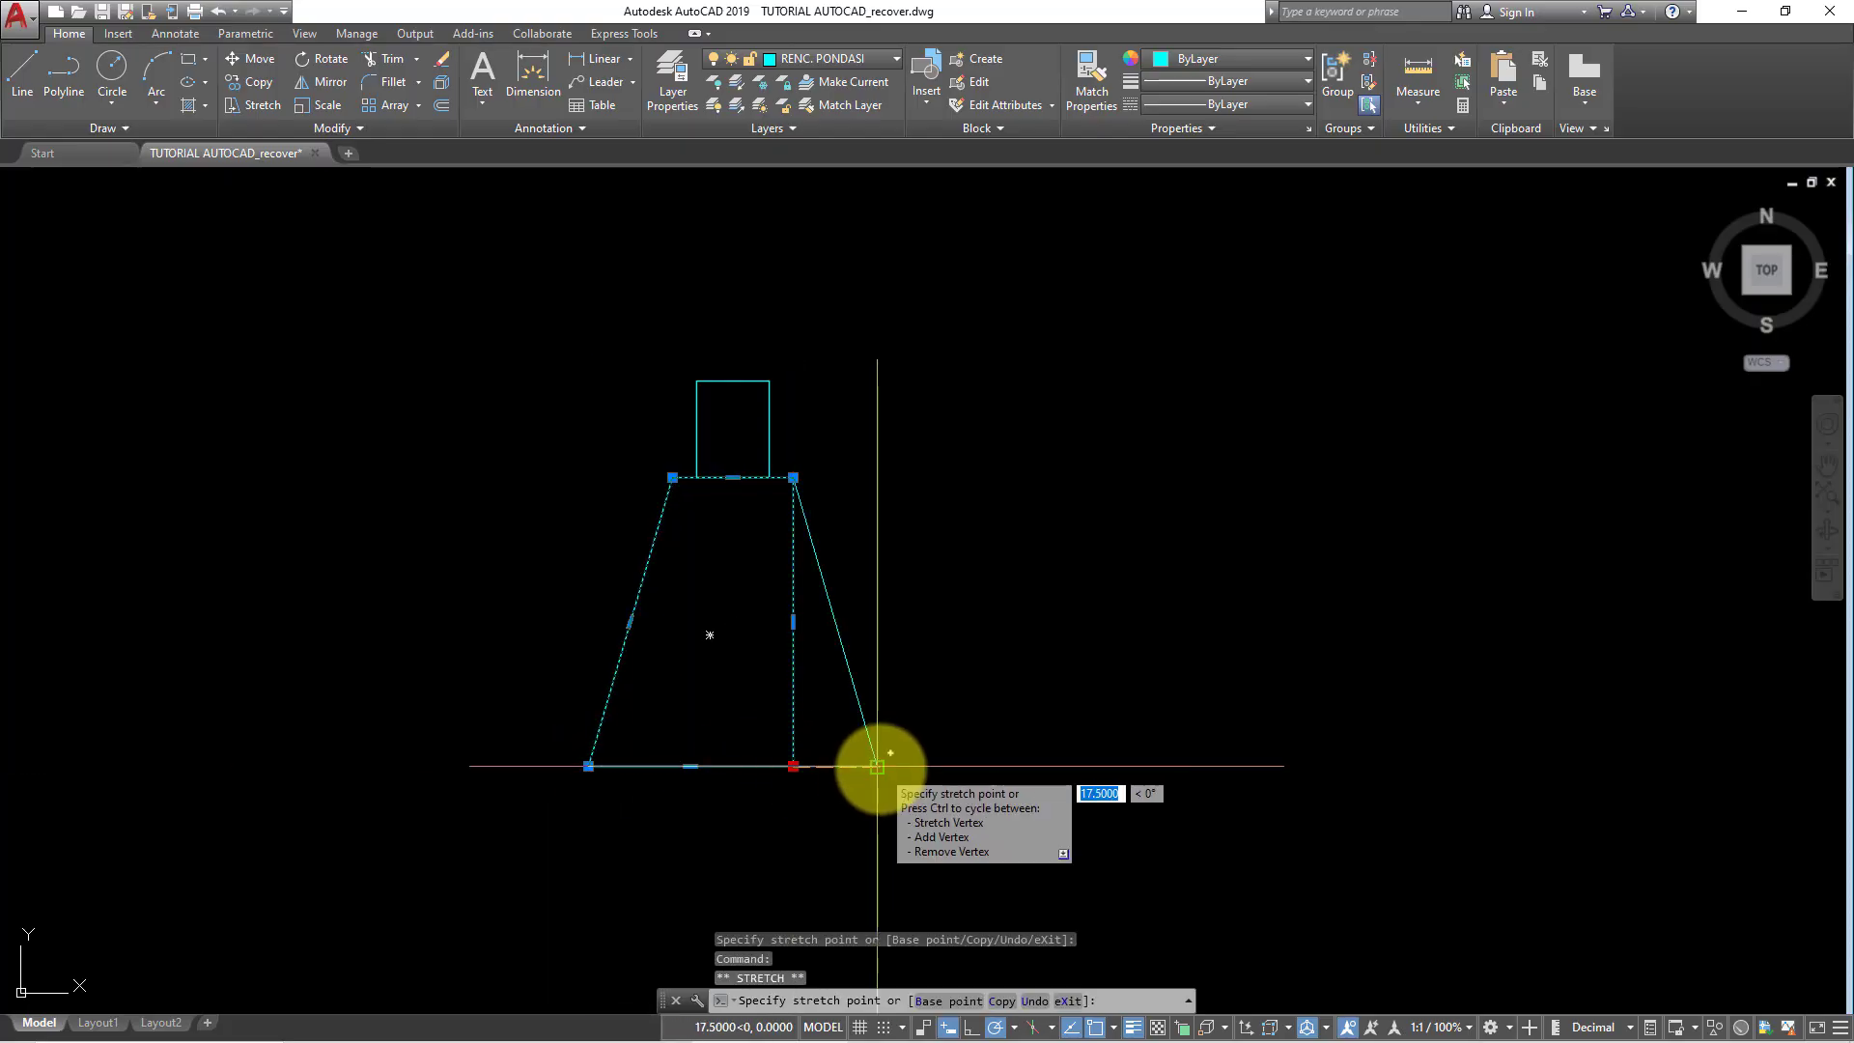
click(877, 766)
key(Escape)
- Erase the base line, then undo the erase to restore it
click(538, 730)
click(1027, 828)
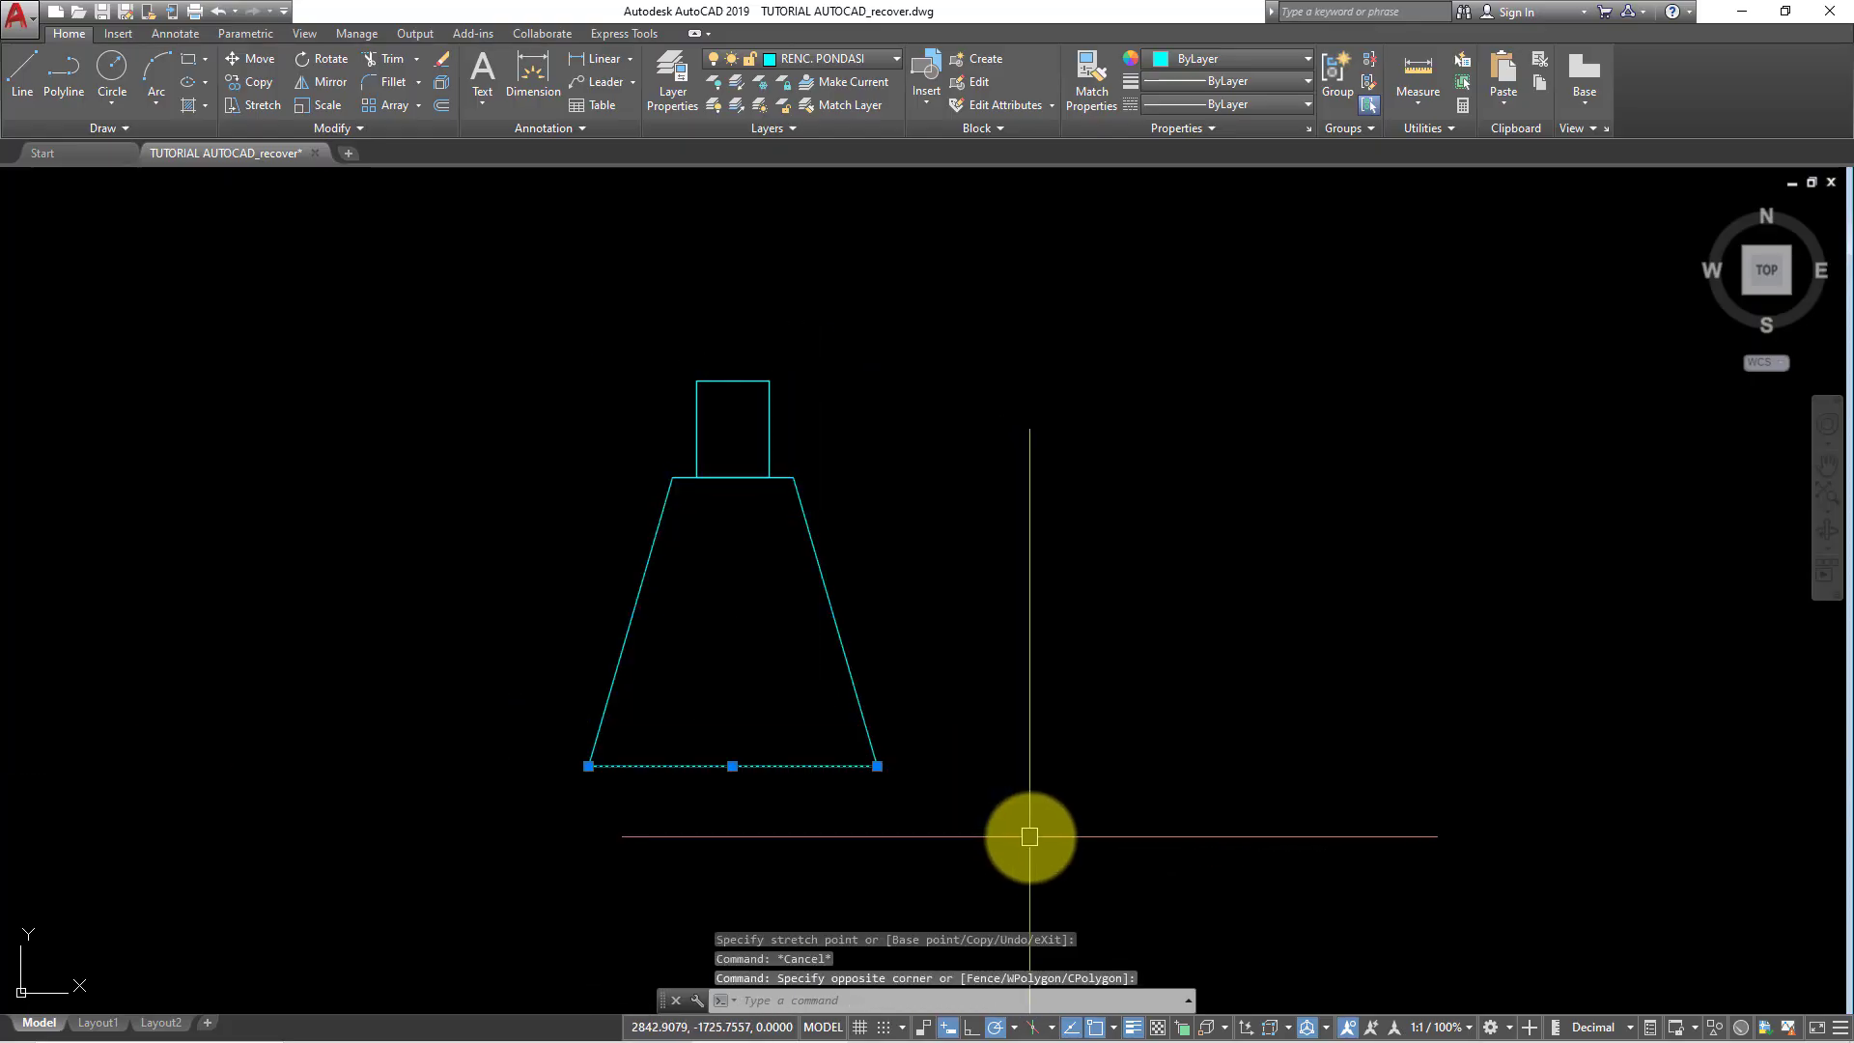
text(e)
key(Return)
middle_drag(818, 778, 835, 744)
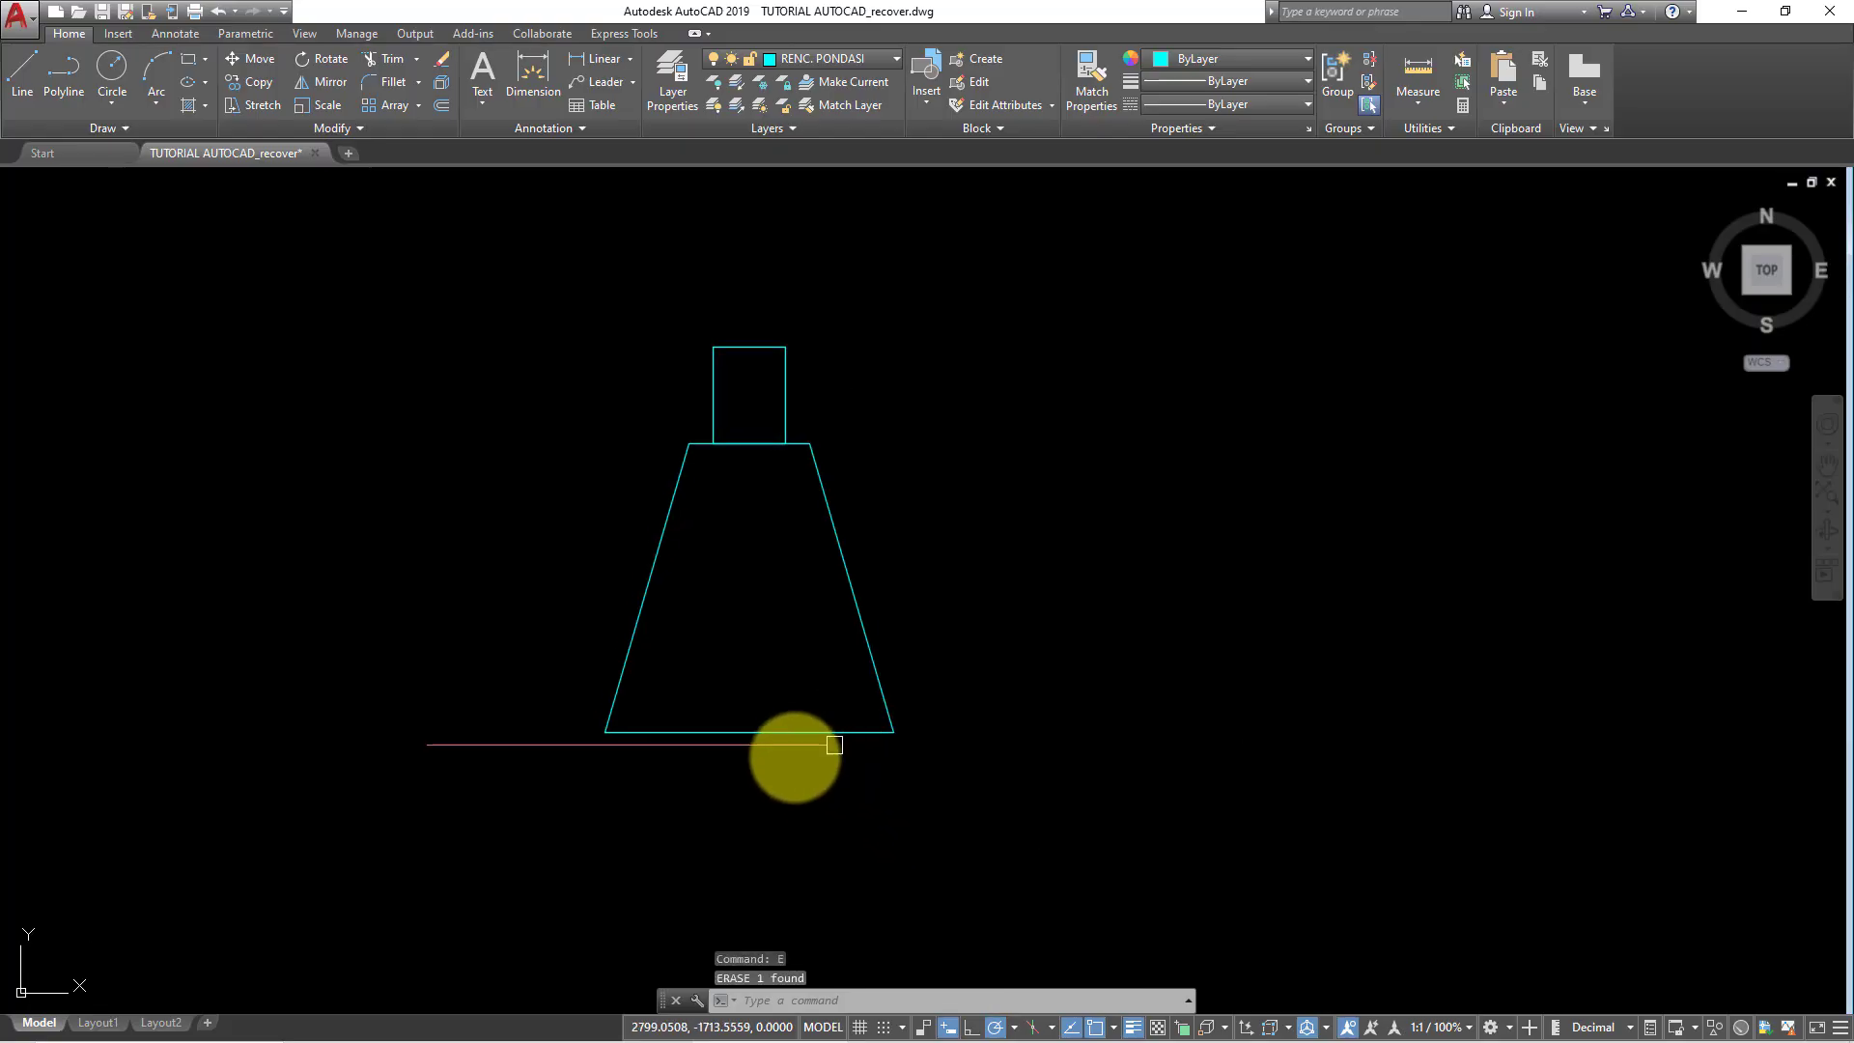
click(762, 739)
key(Escape)
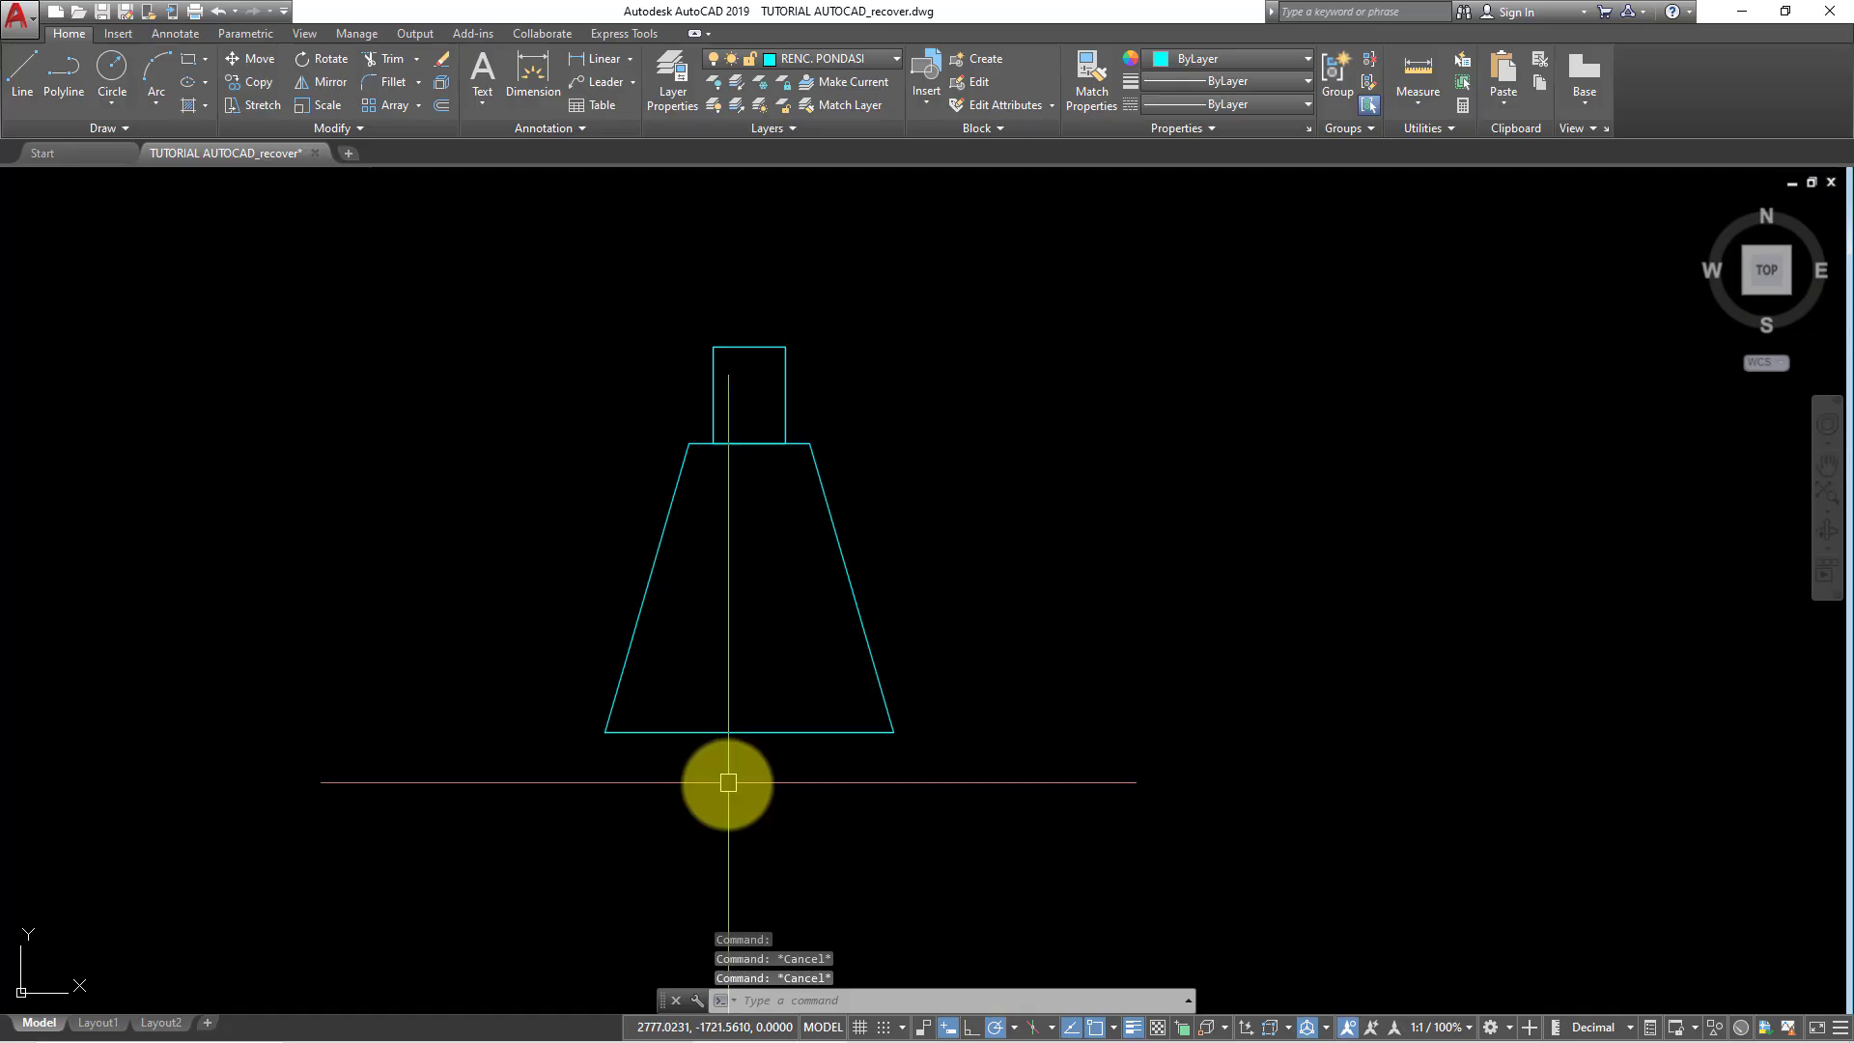
key(ctrl+z)
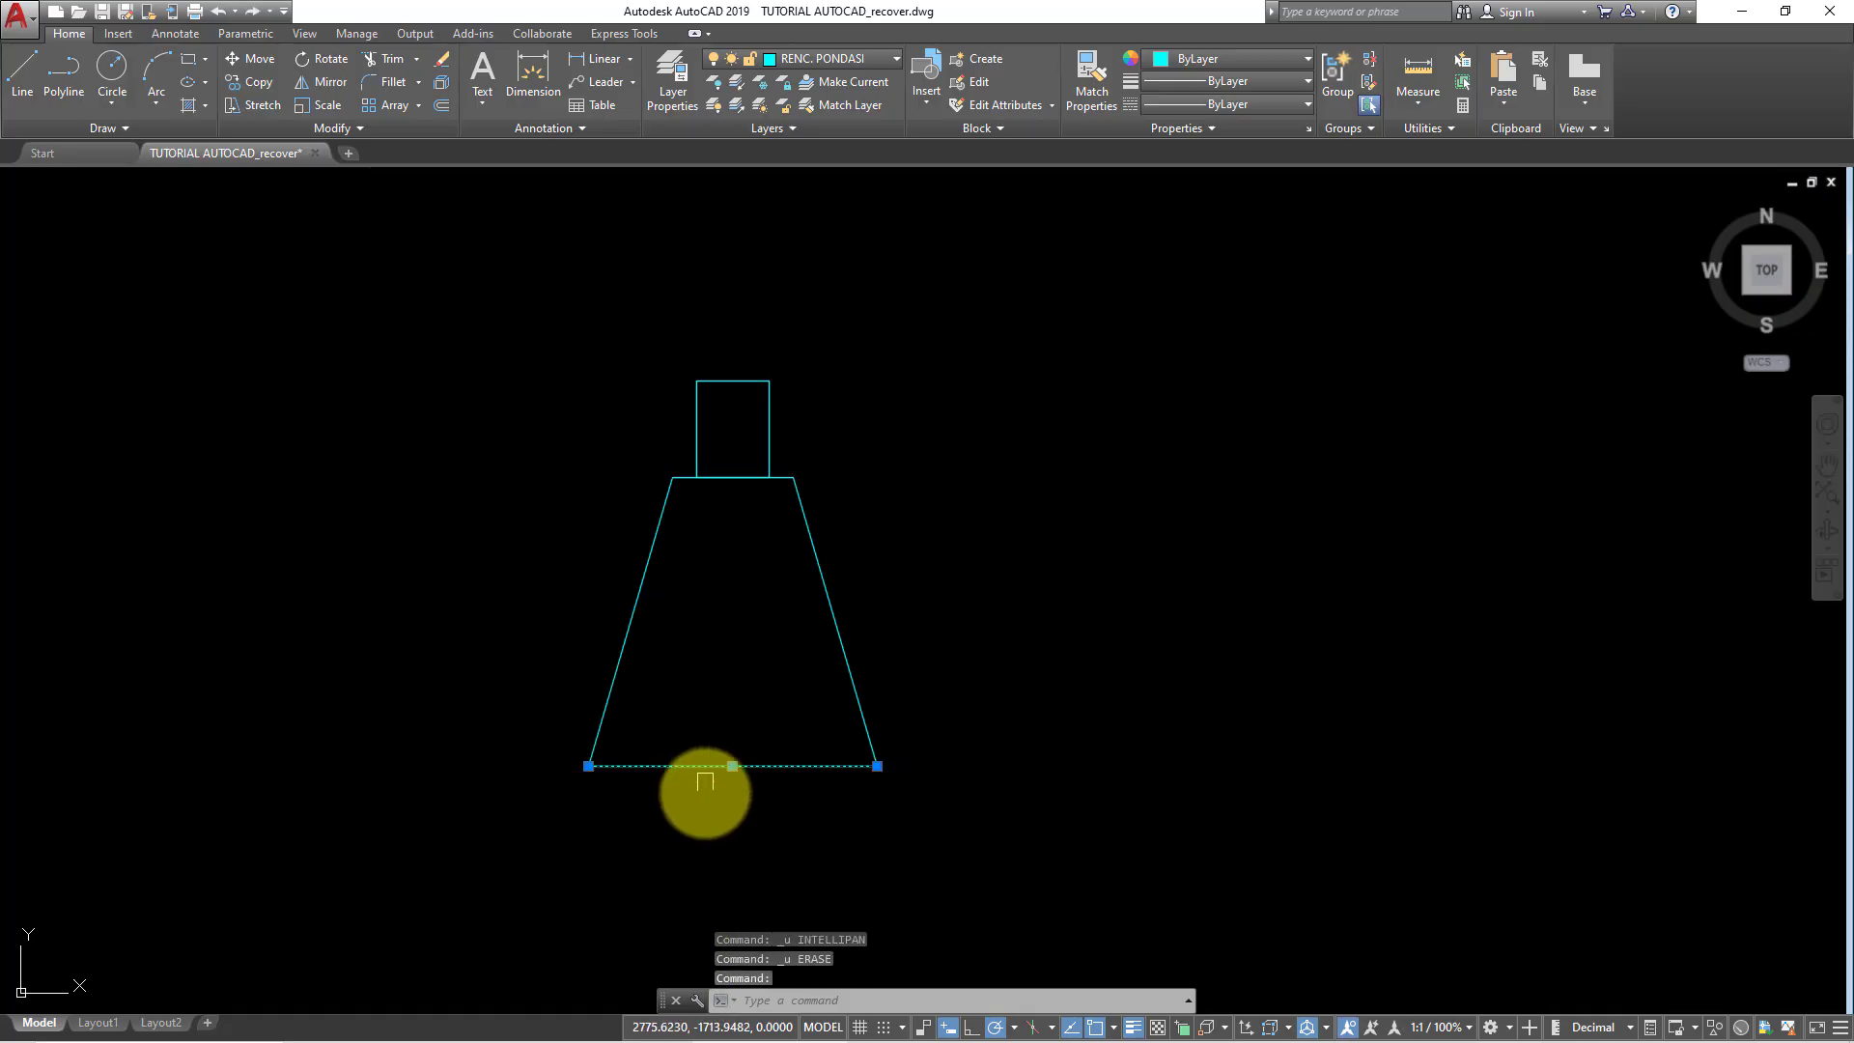
key(Escape)
scroll(726, 755, up, 2)
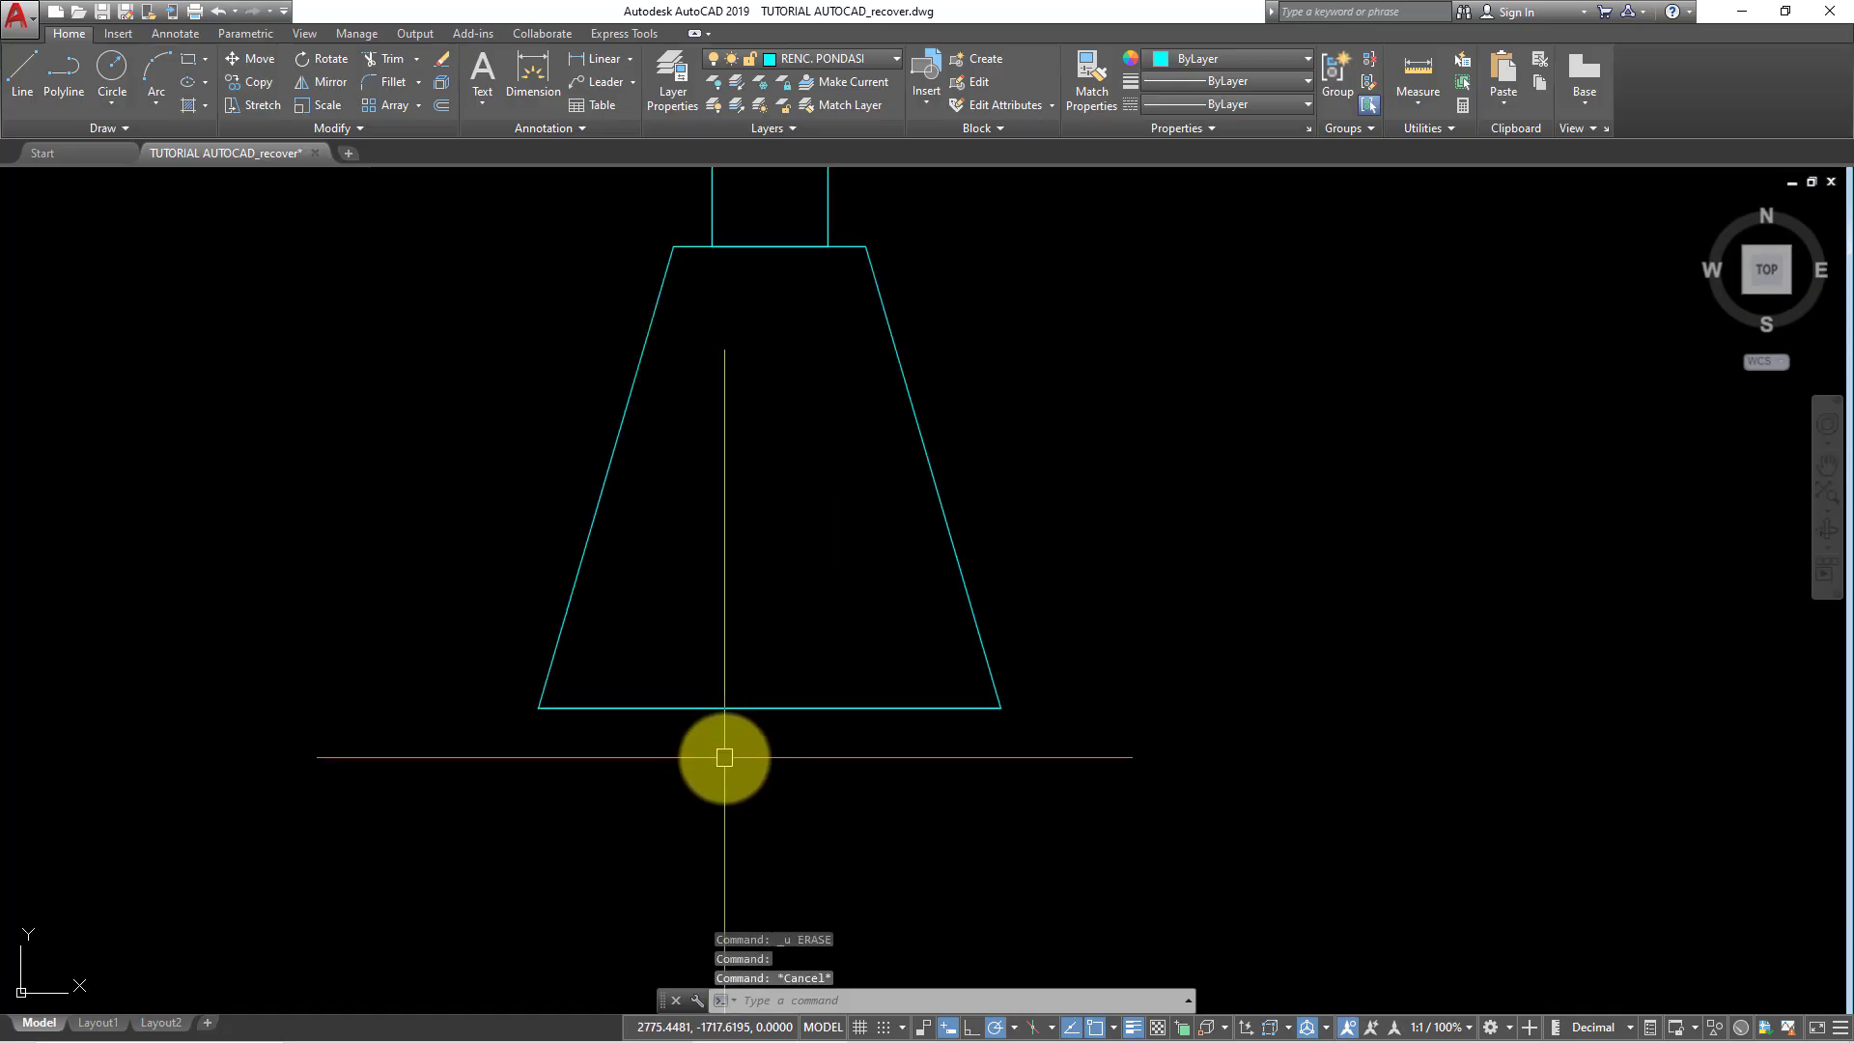
- Move the base line 10 units down below the trapezoid
text(m)
key(Return)
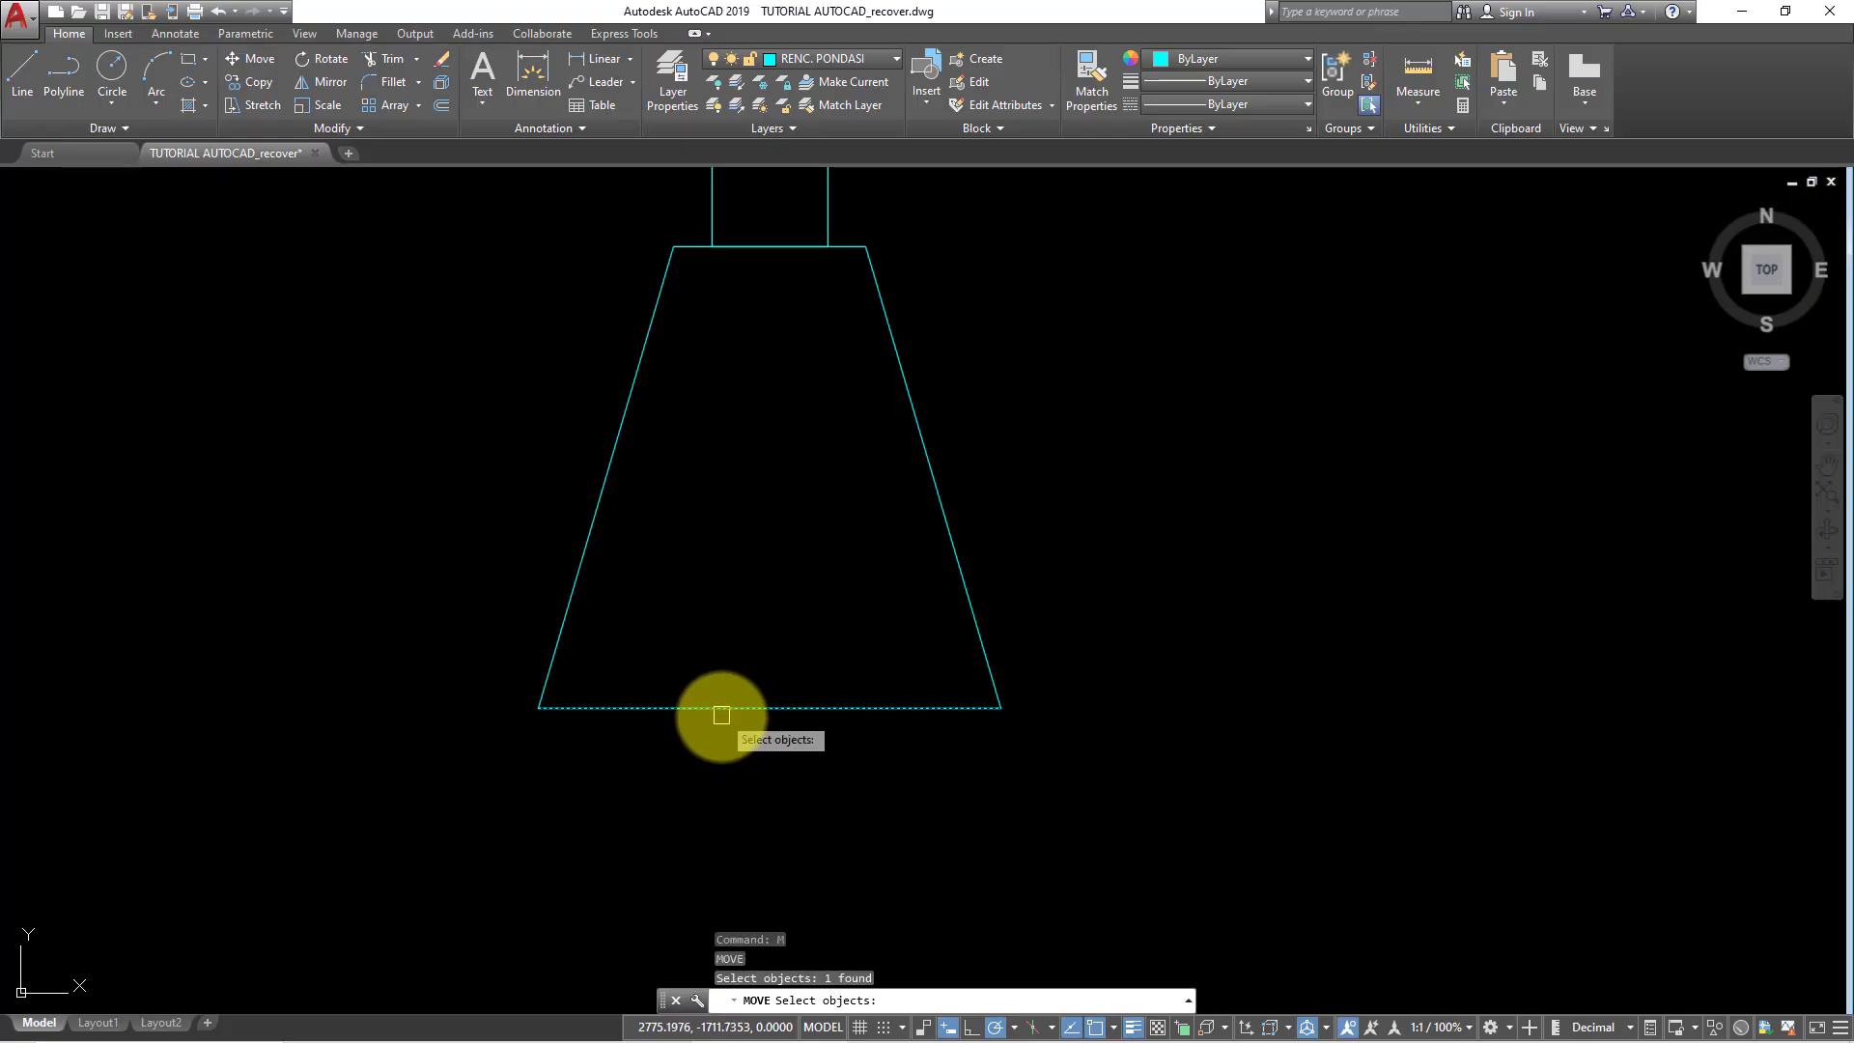
key(Escape)
click(461, 662)
click(1062, 762)
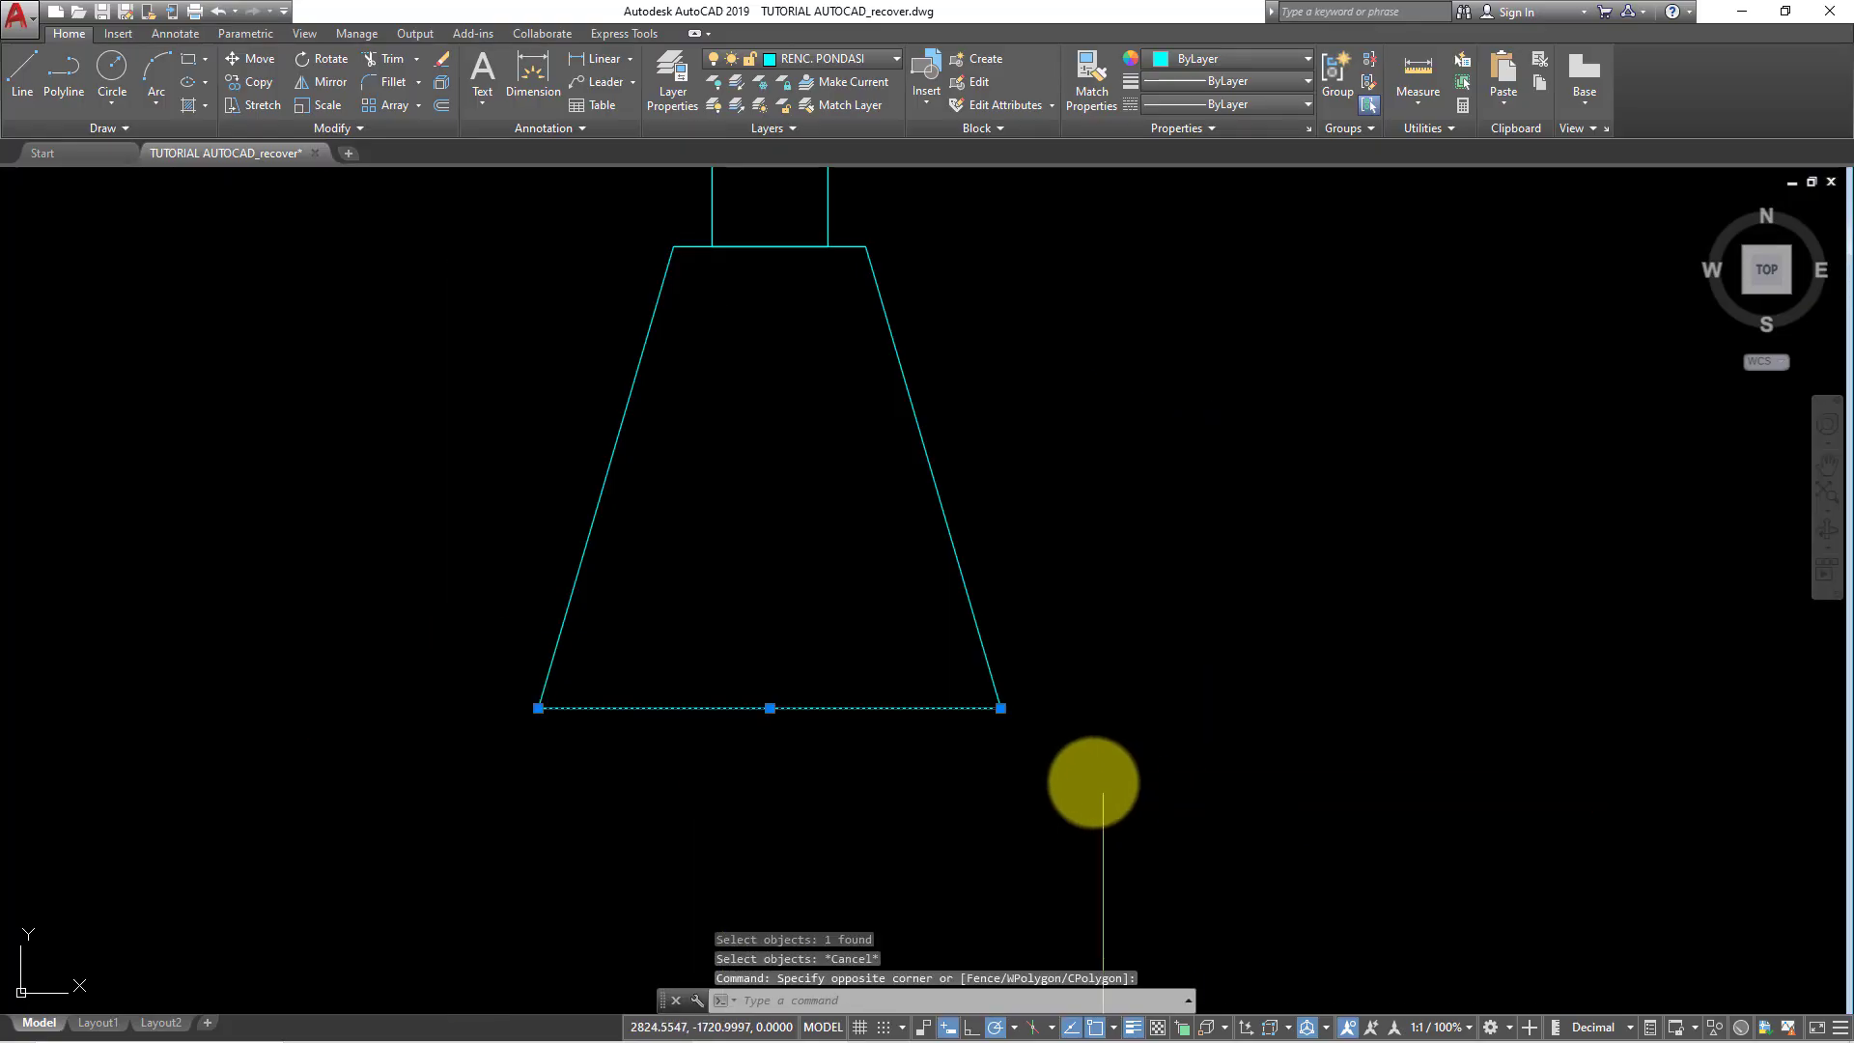
text(m)
key(Return)
click(1084, 739)
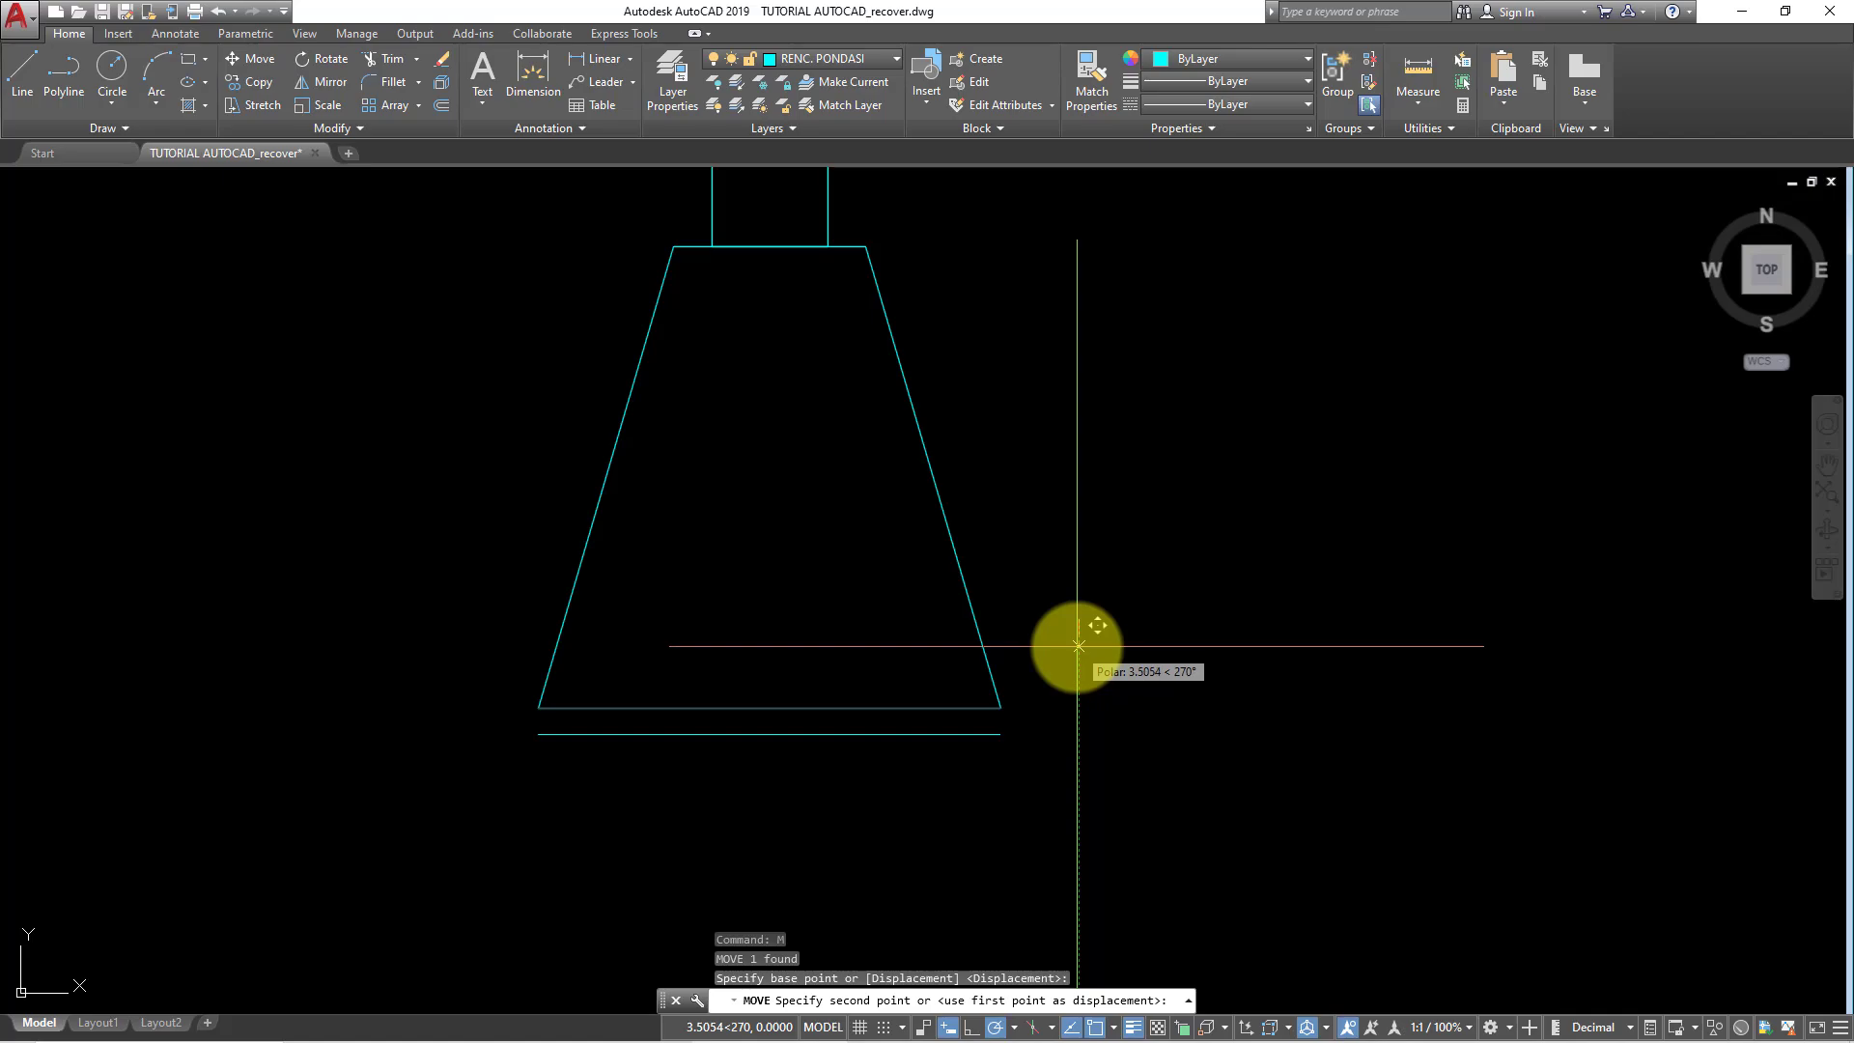
text(10)
key(Return)
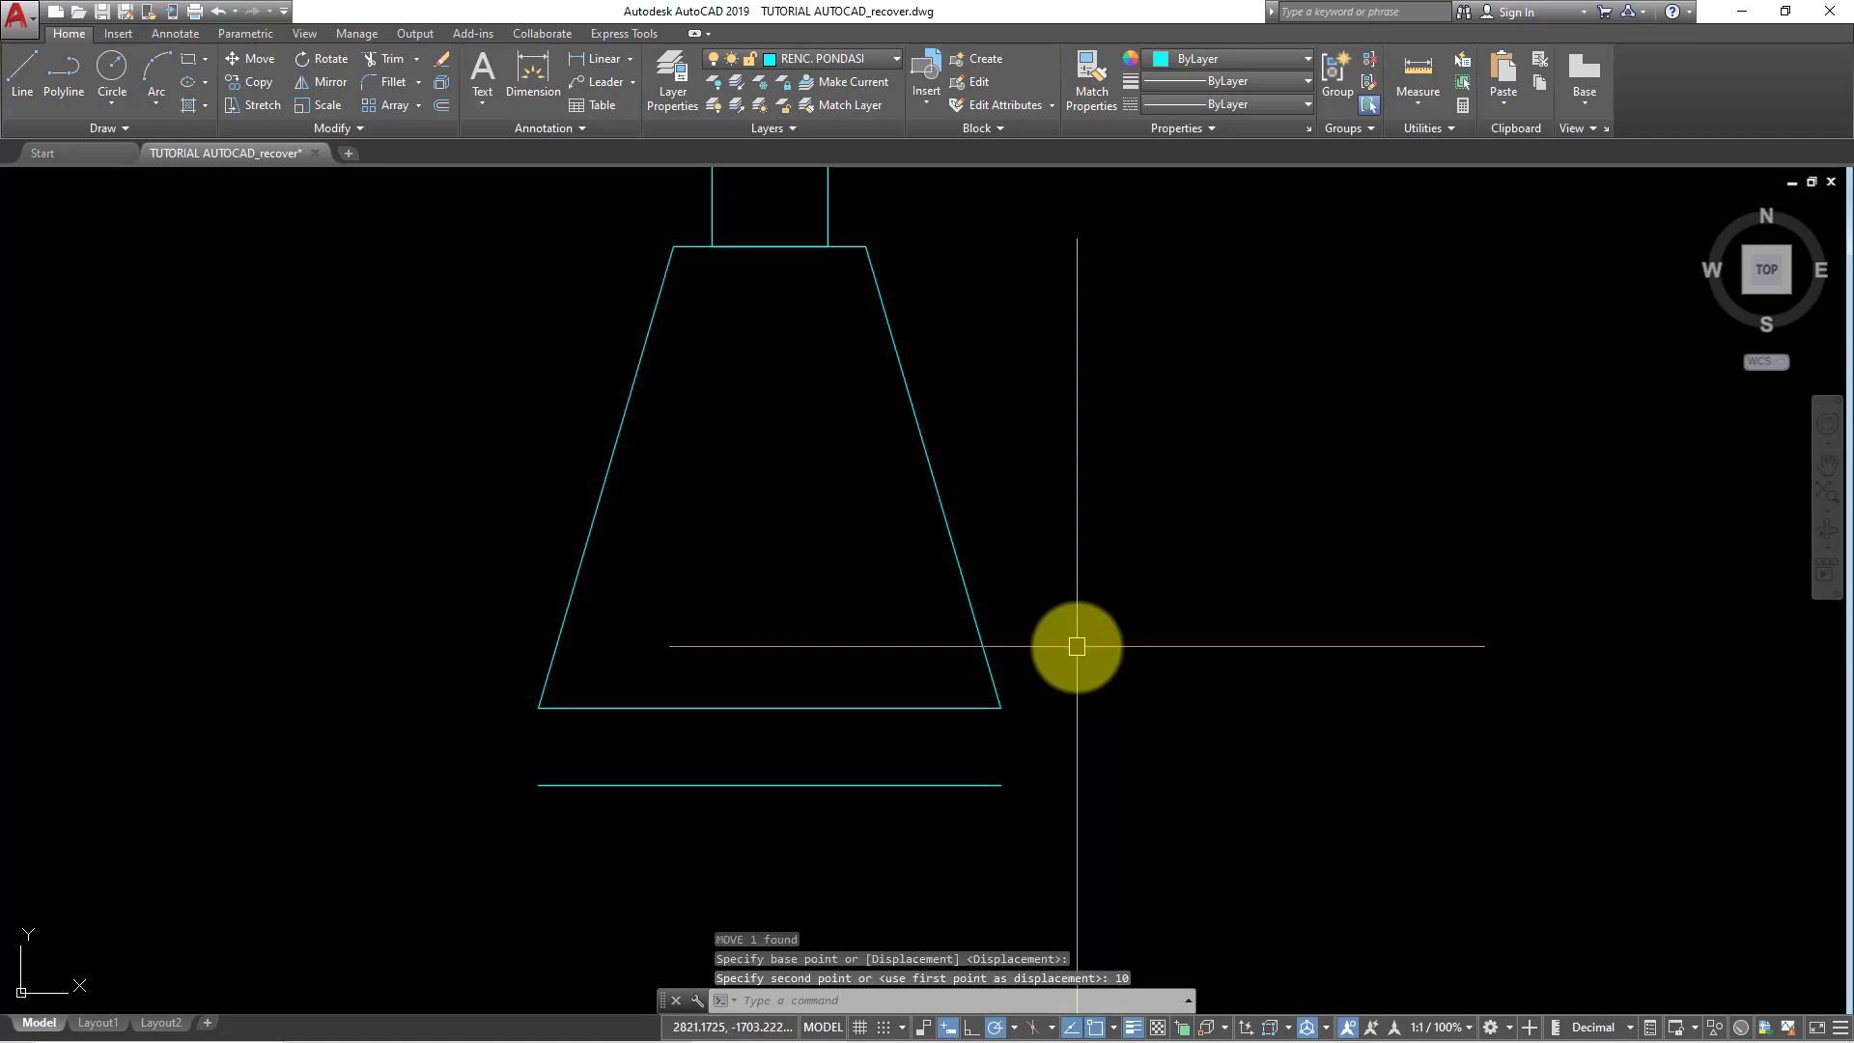
- Lengthen the base line by 10 units at each end
click(567, 777)
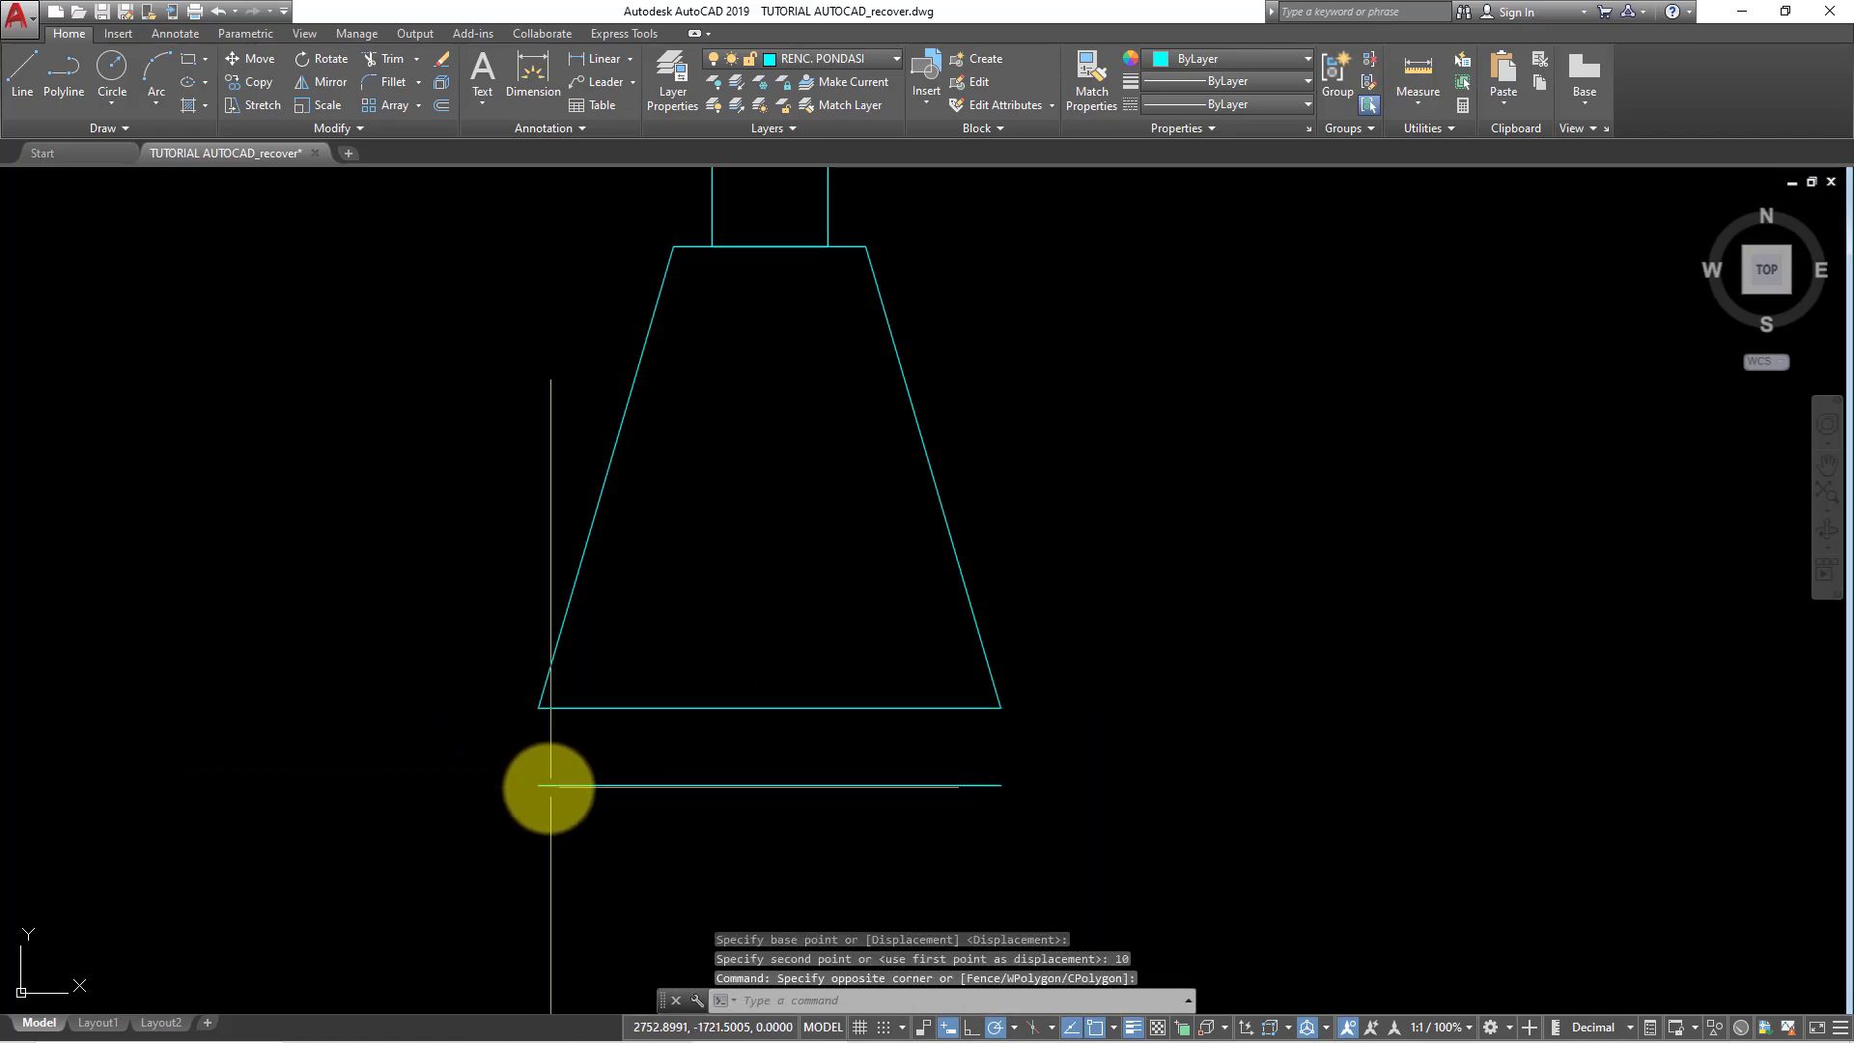
click(538, 785)
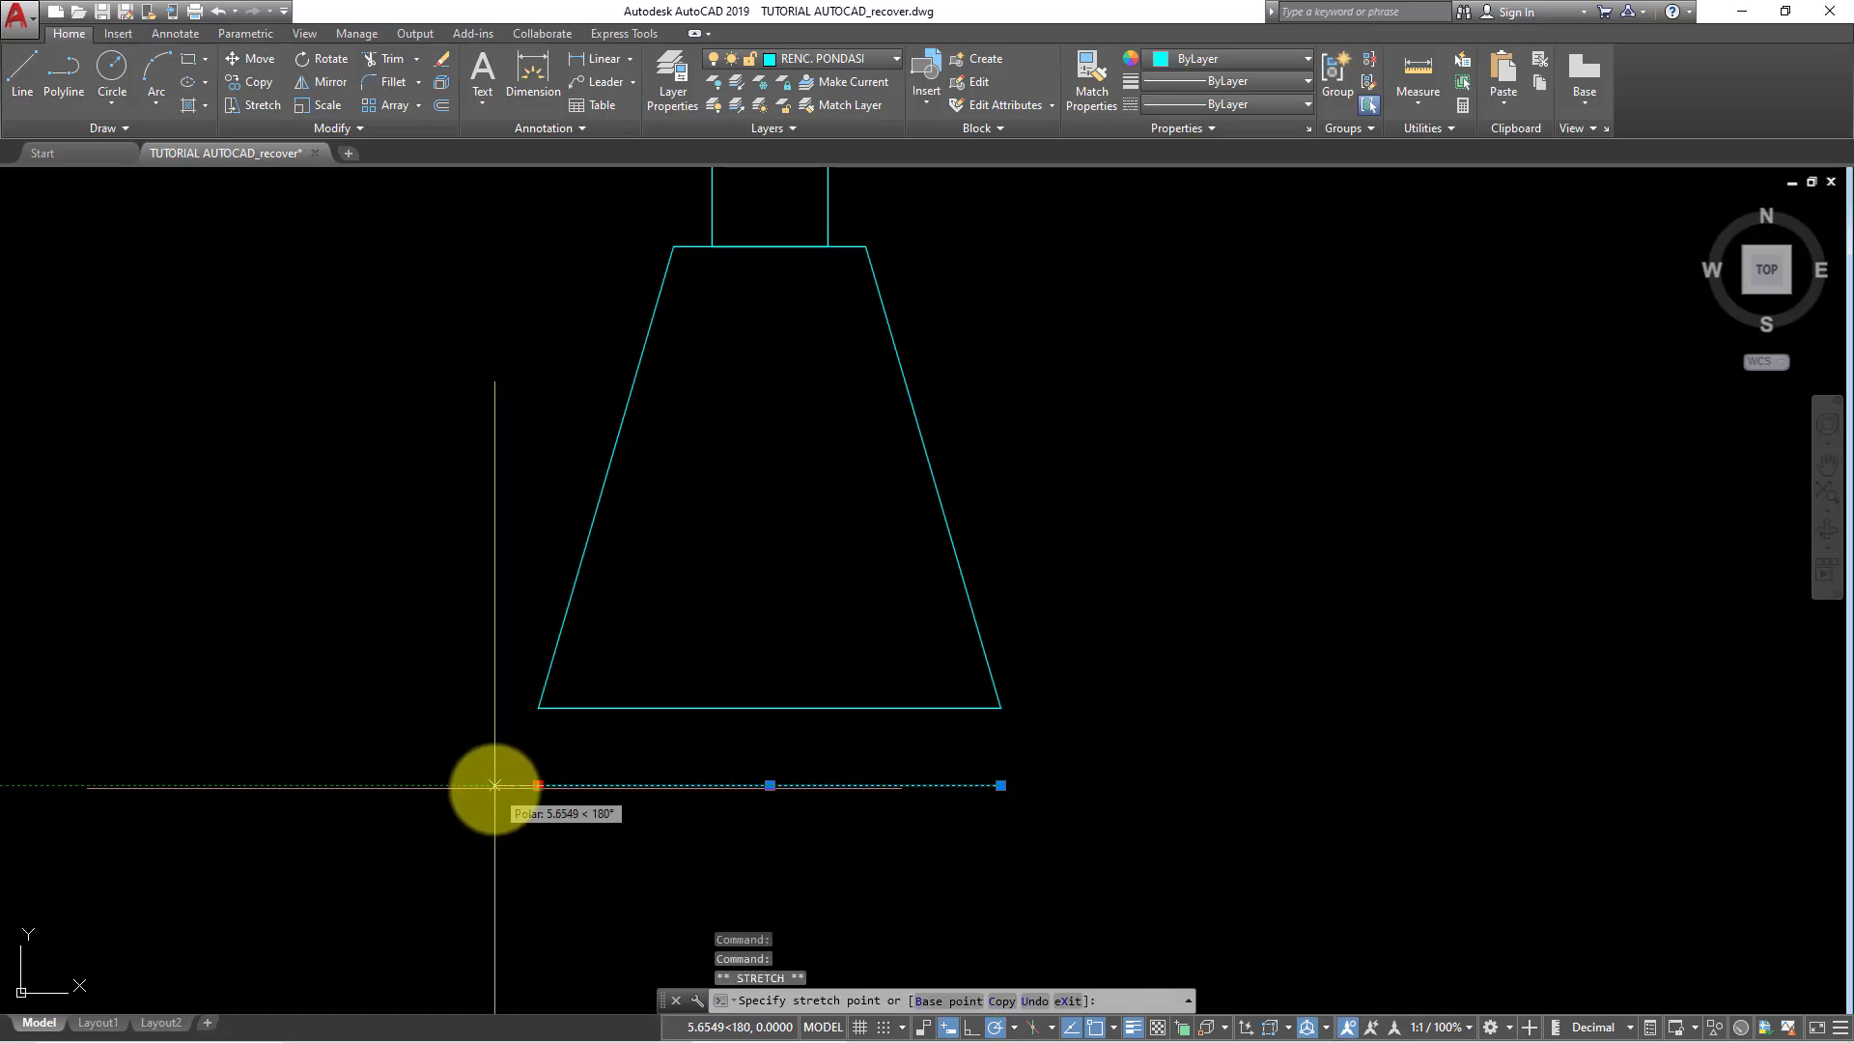
text(1)
key(Return)
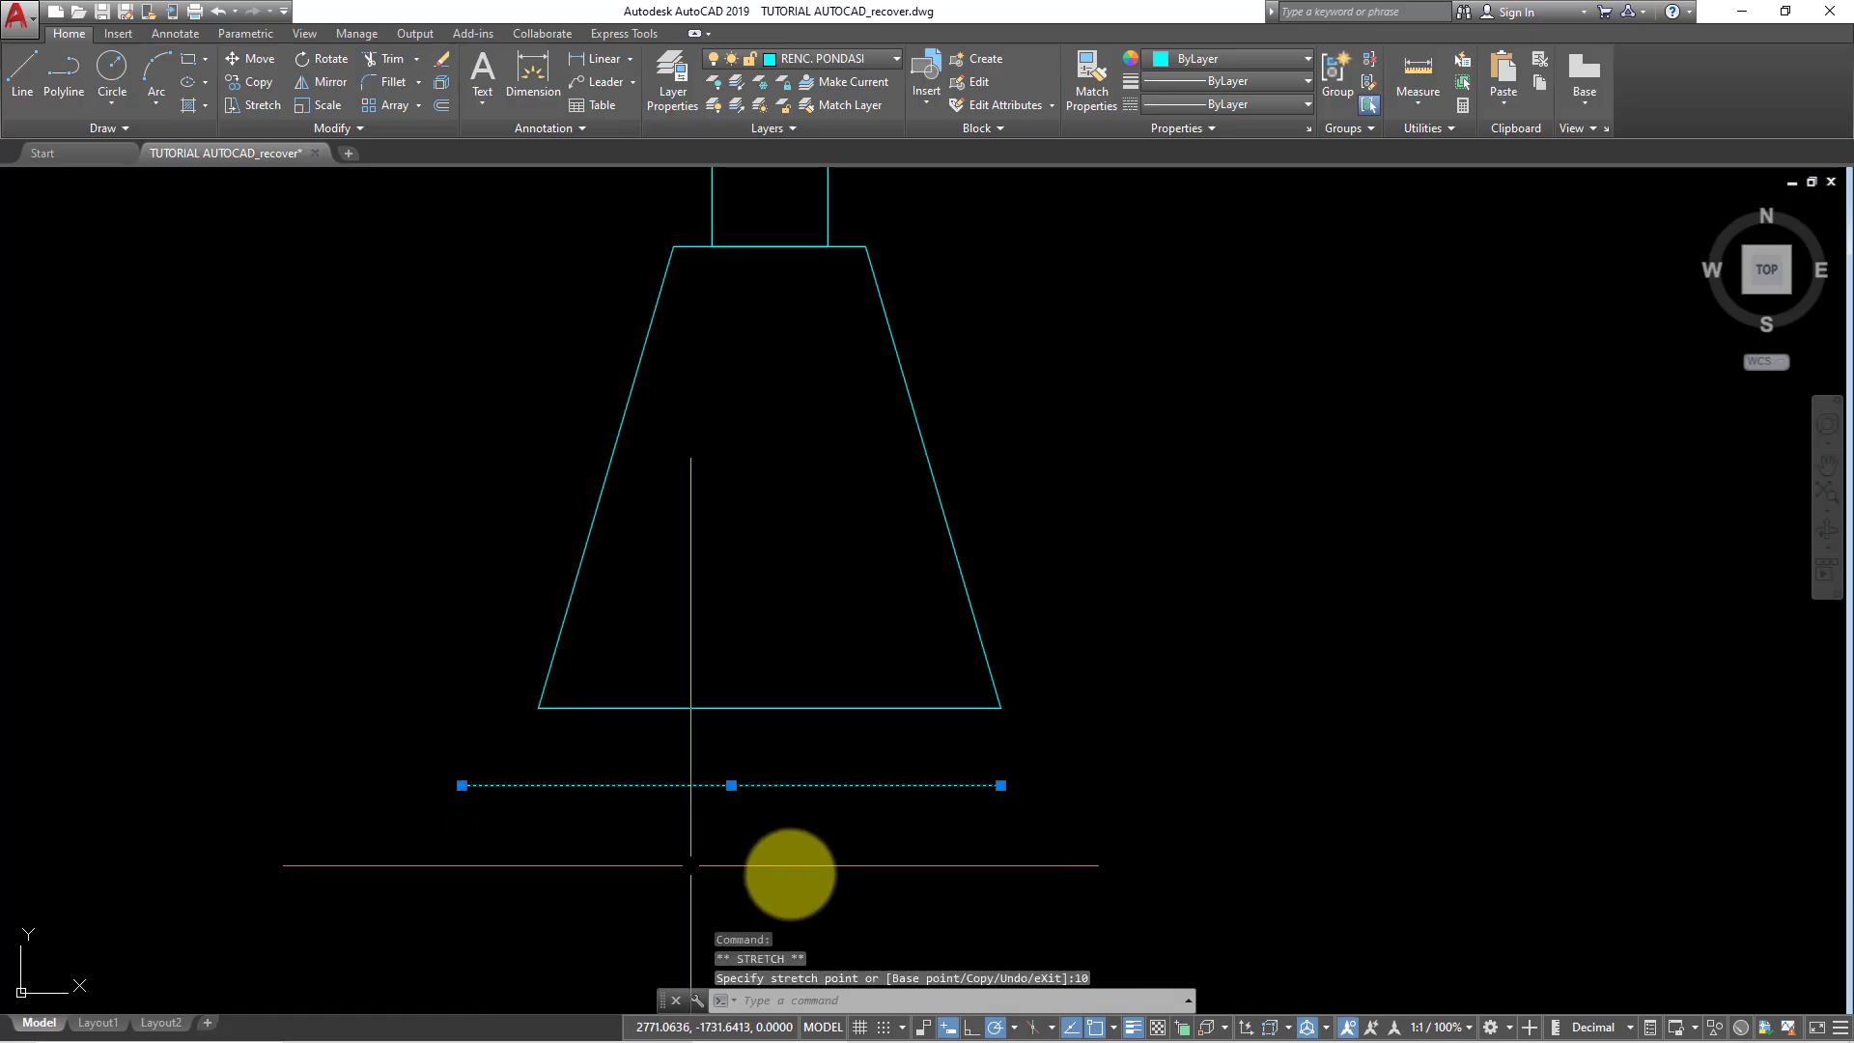
click(1000, 785)
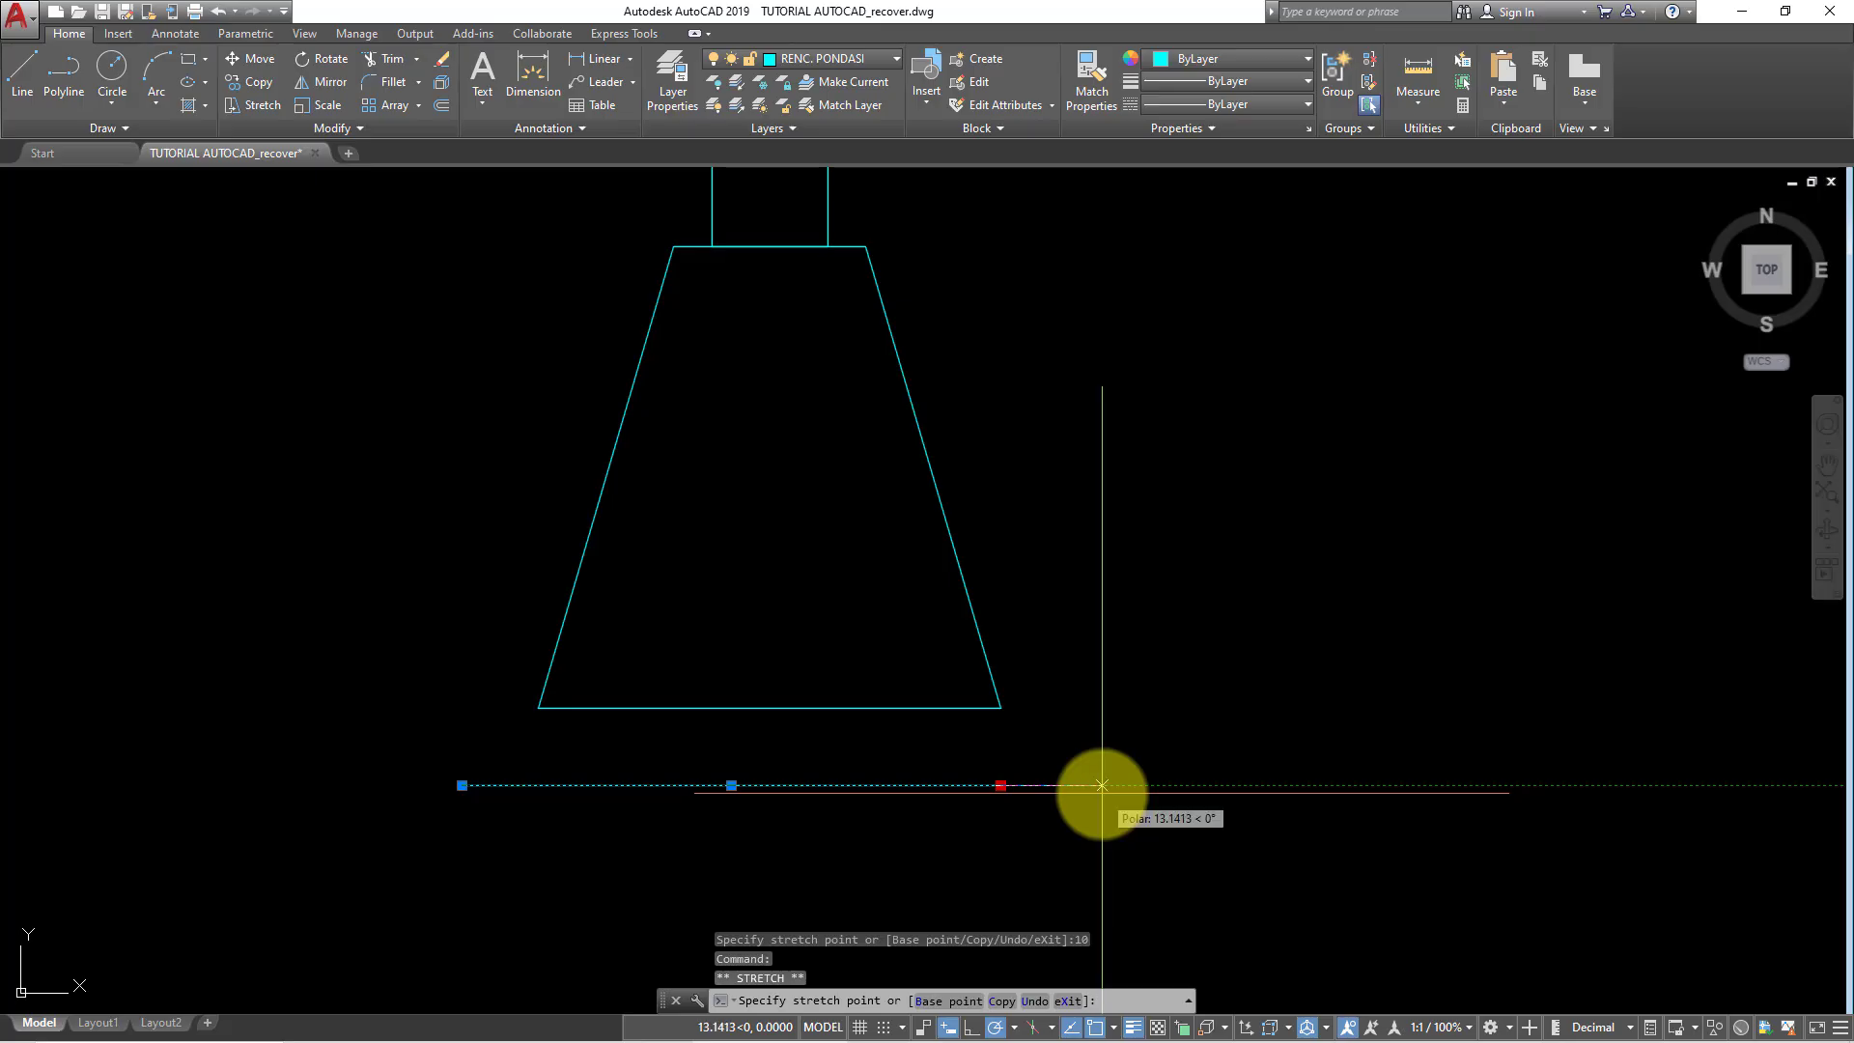
text(10)
key(Return)
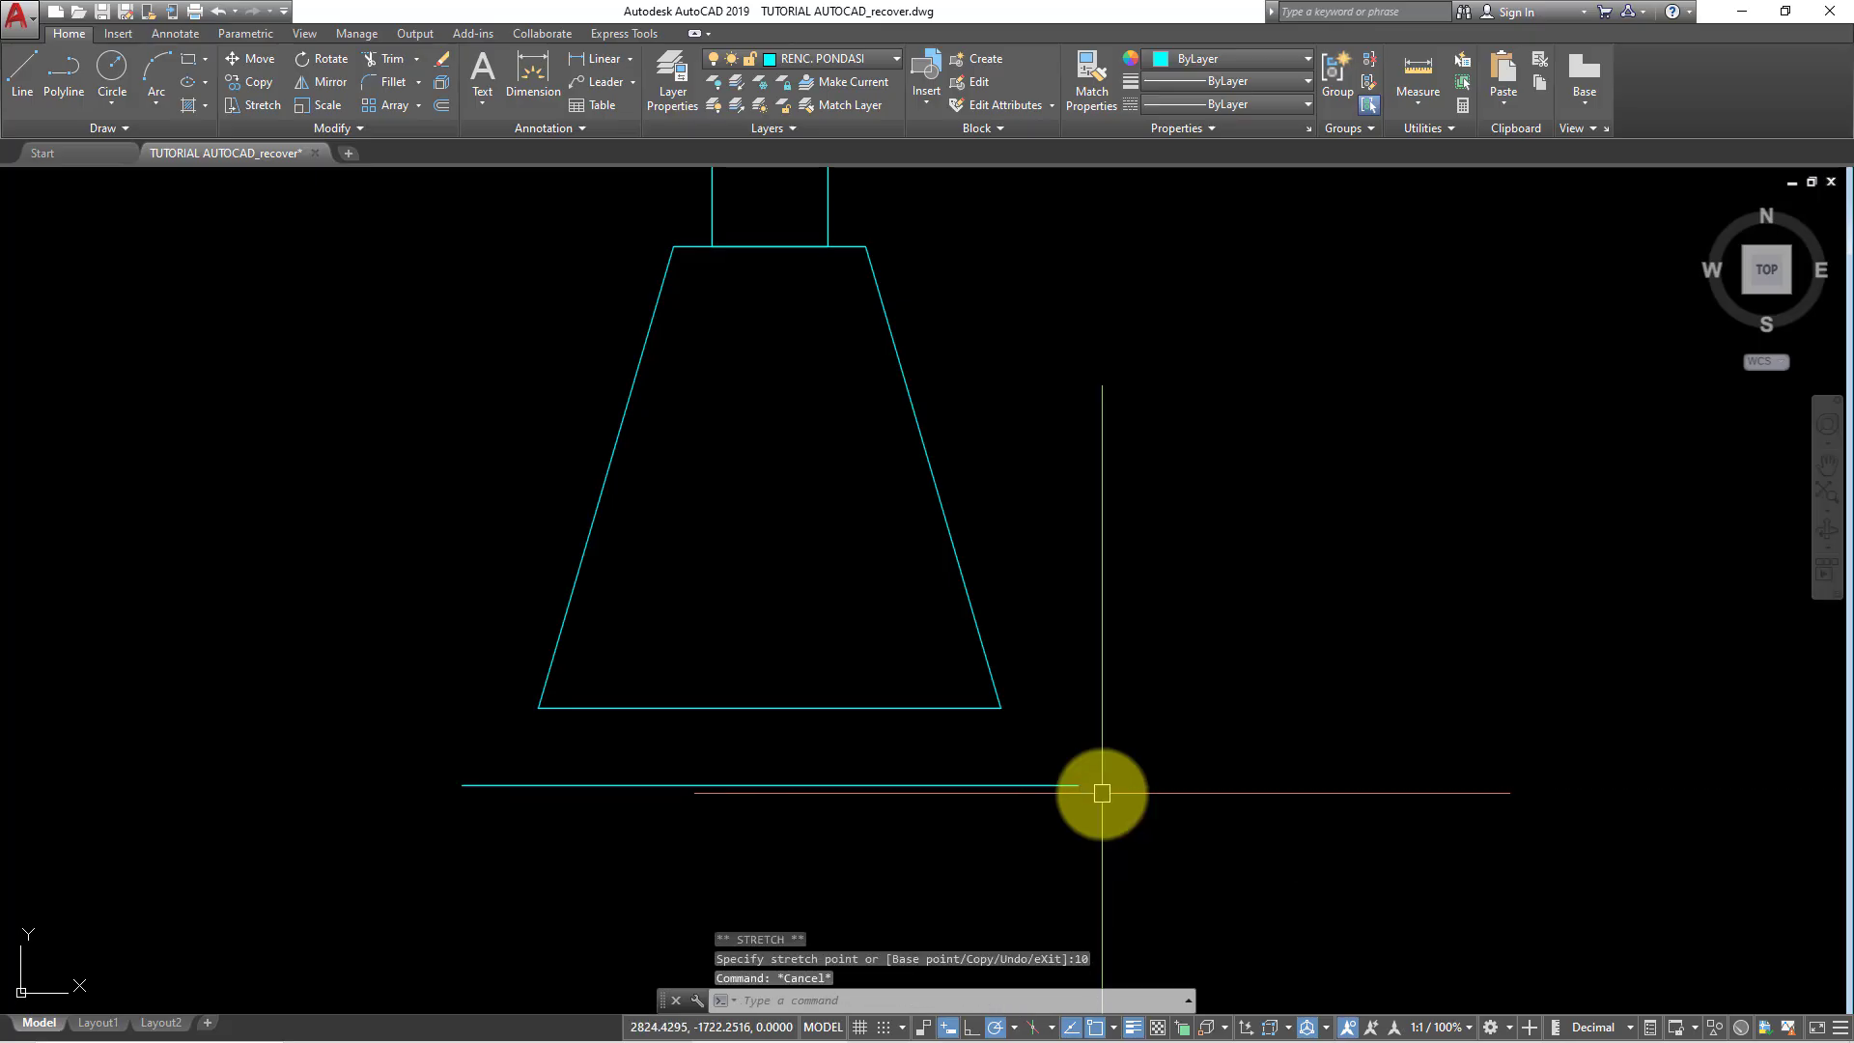
- Copy the line from its midpoint up to the trapezoid's bottom edge
click(976, 863)
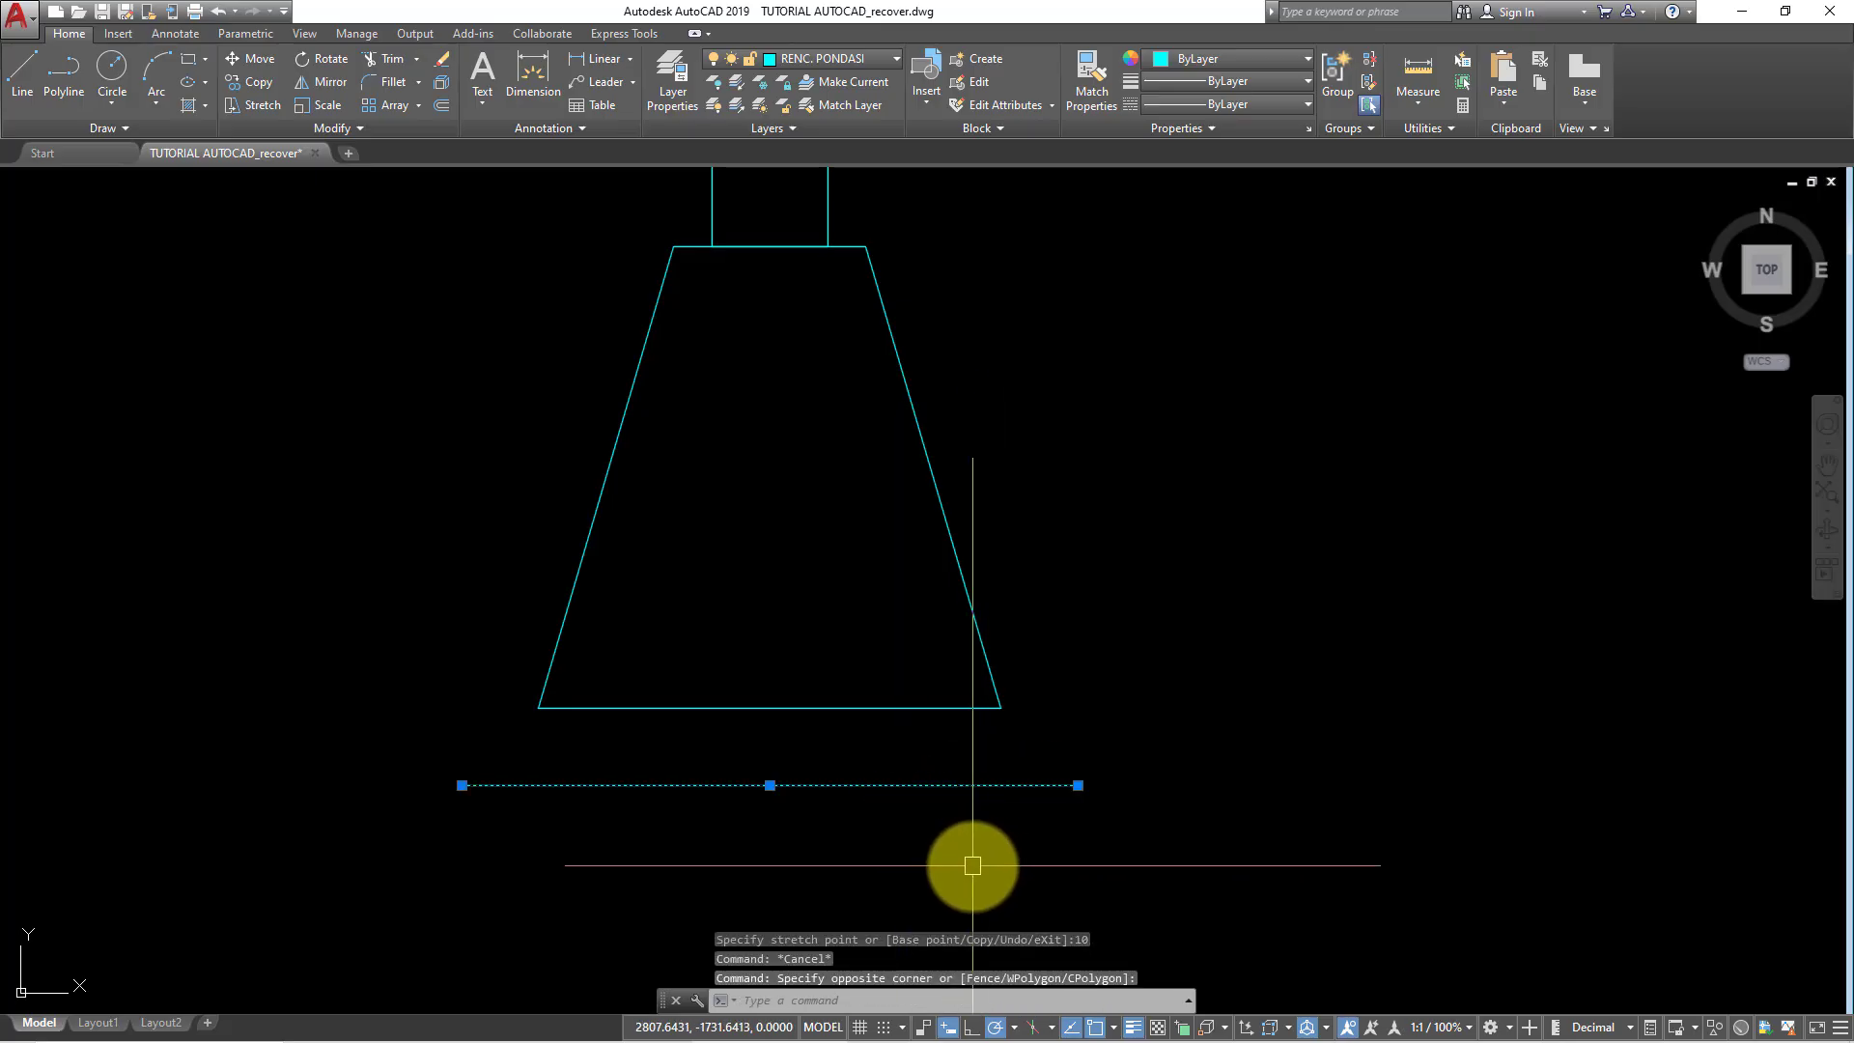
text(do)
key(Return)
click(769, 785)
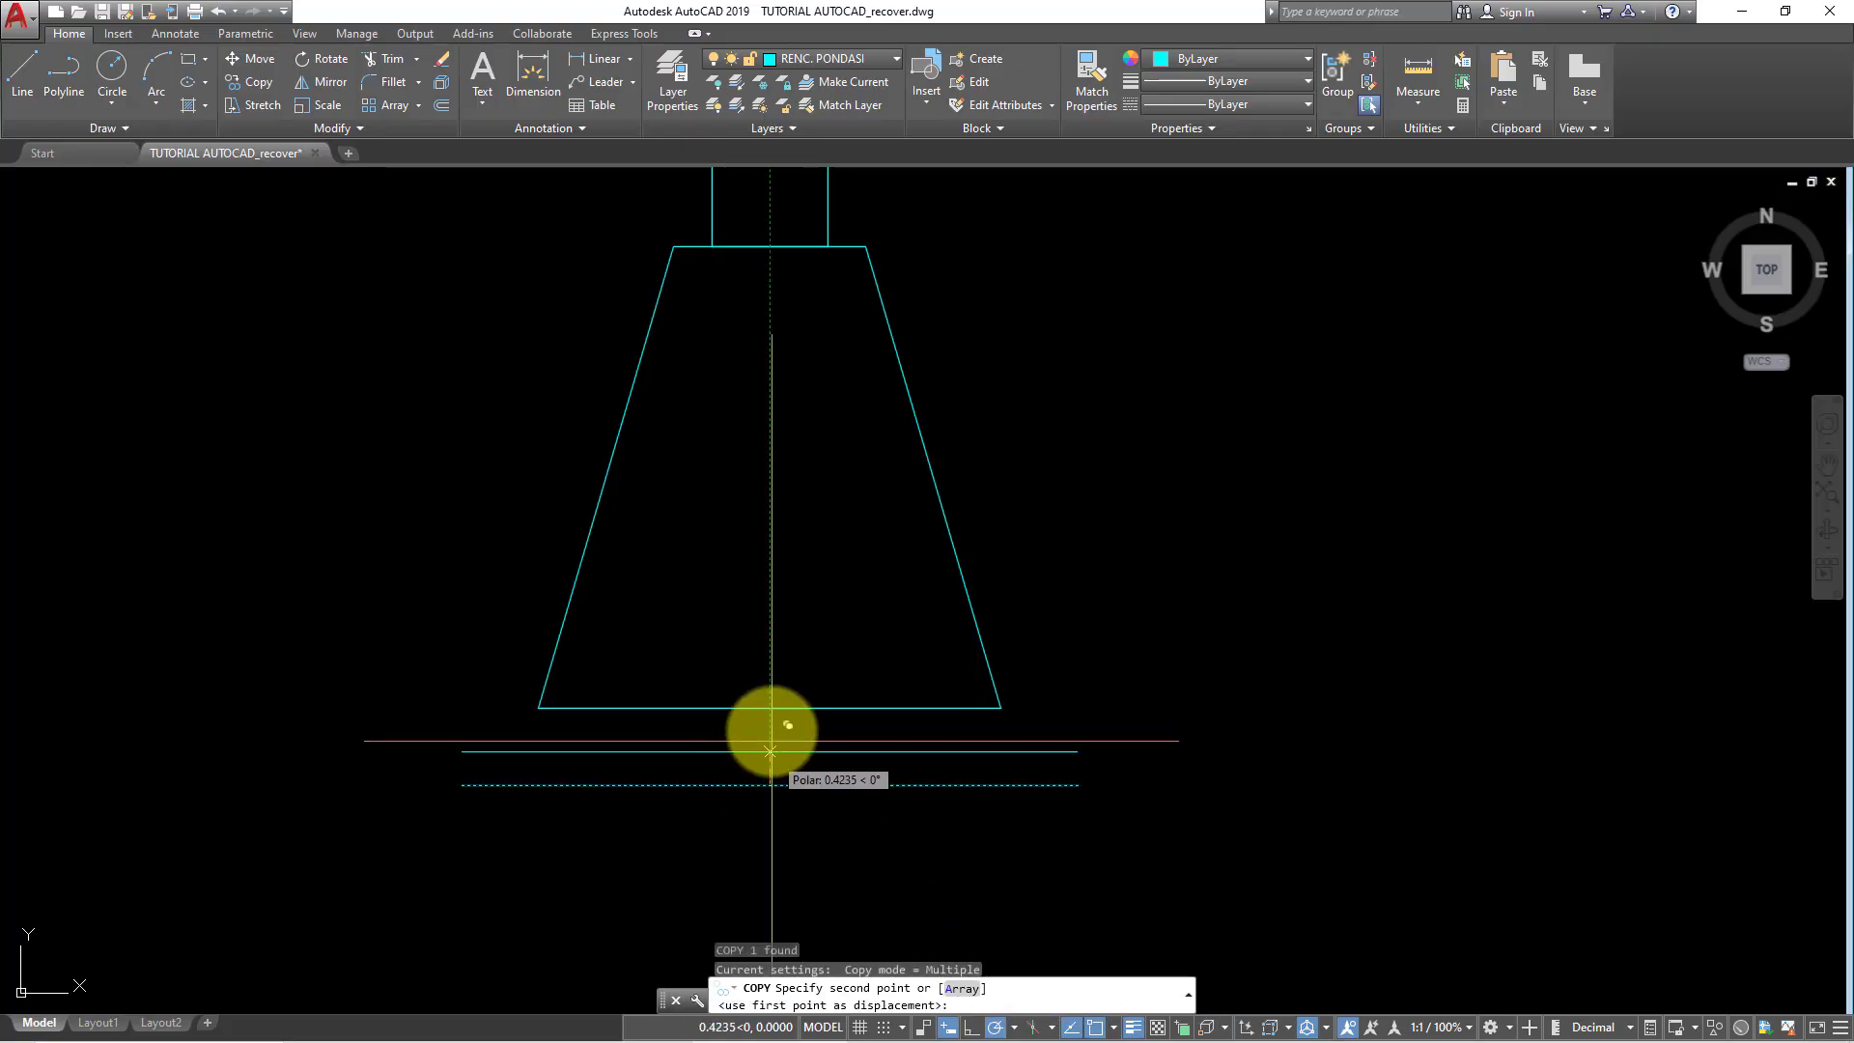
click(769, 709)
key(Escape)
text(RE)
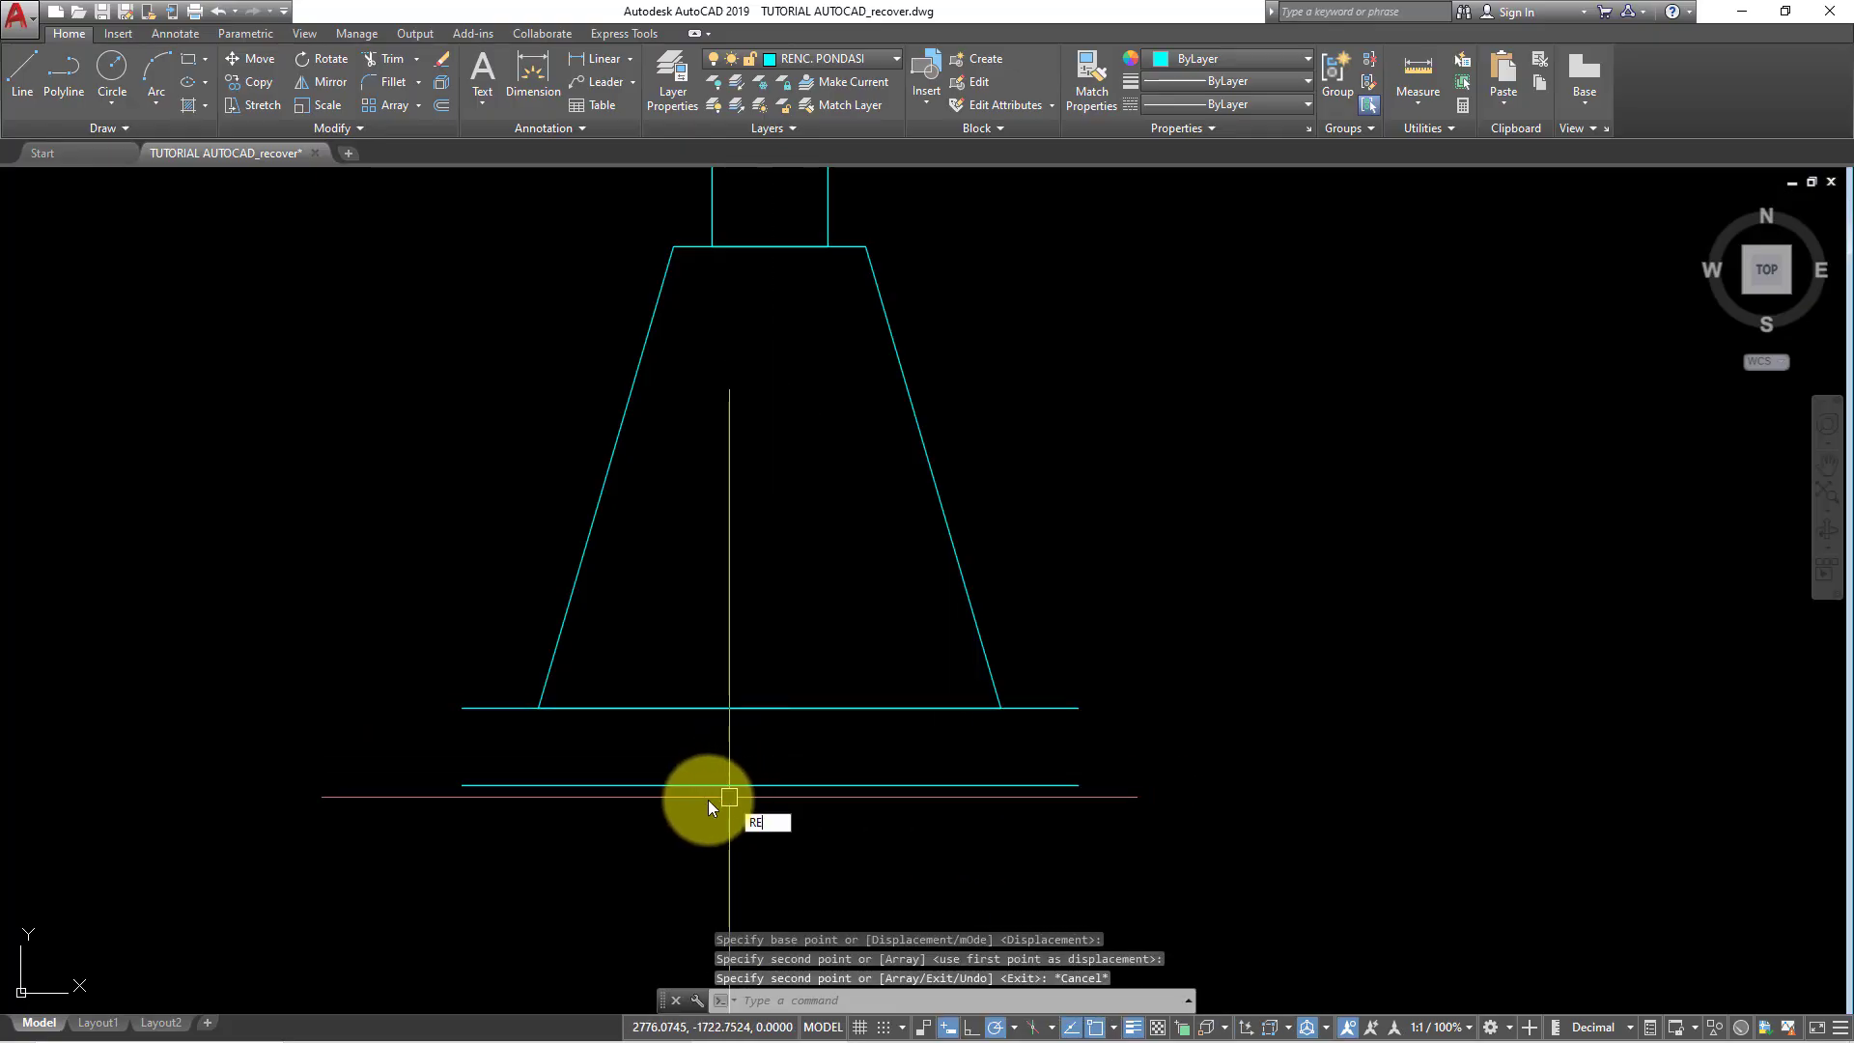
text(c)
key(Return)
- Draw the footing slab rectangle between the two horizontal lines
click(462, 708)
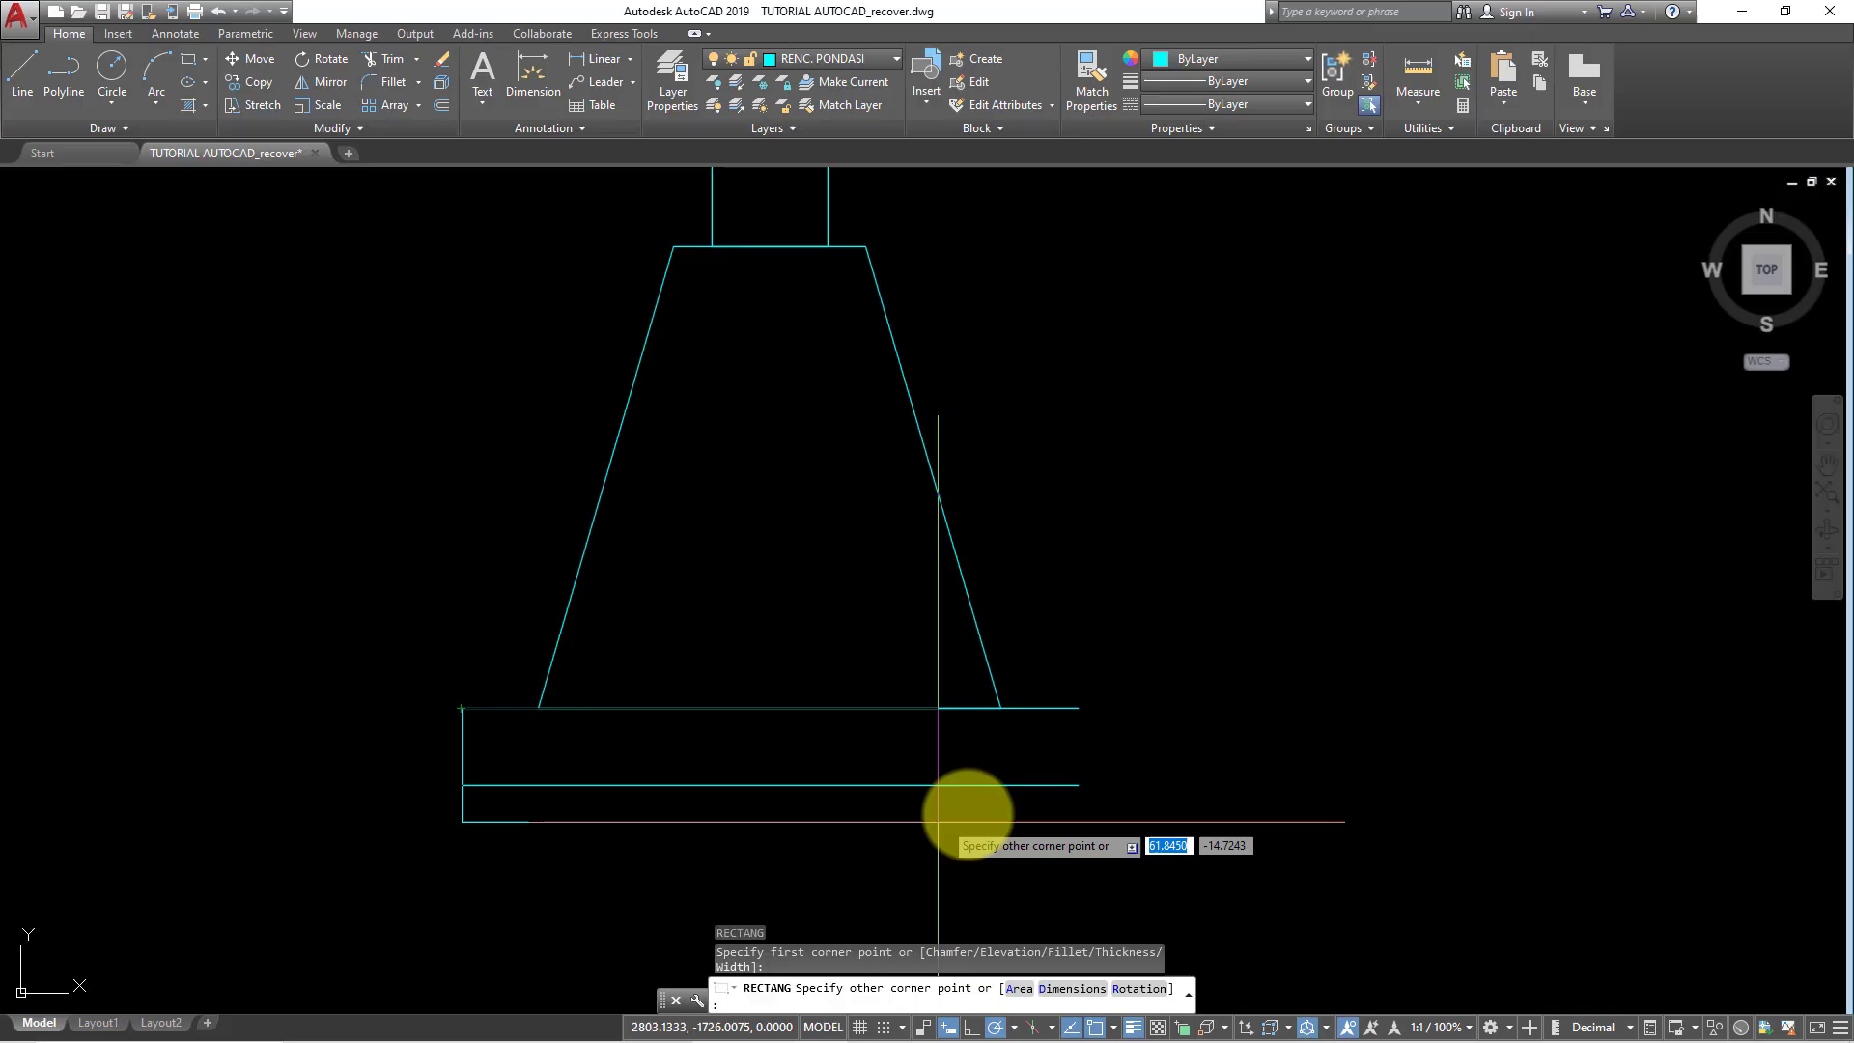
click(1078, 785)
middle_drag(1010, 786, 936, 749)
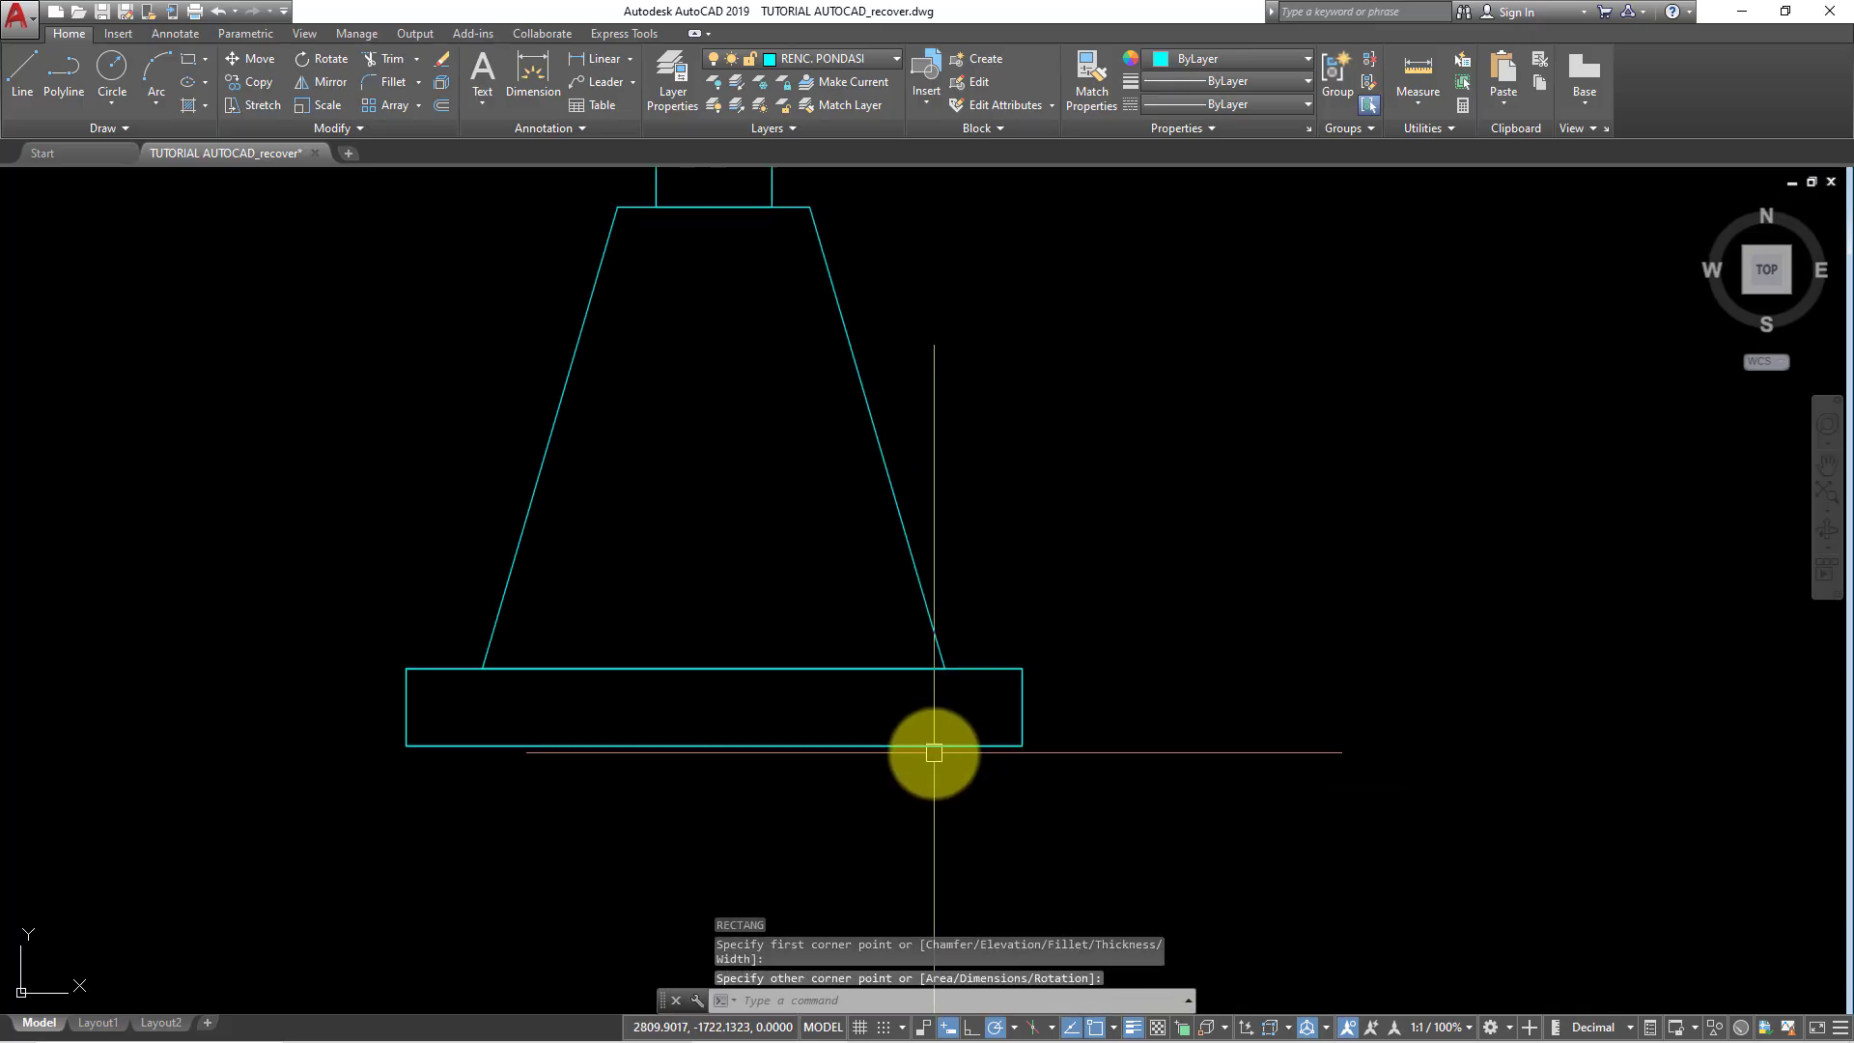
- Copy the footing slab rectangle directly beneath itself
click(422, 668)
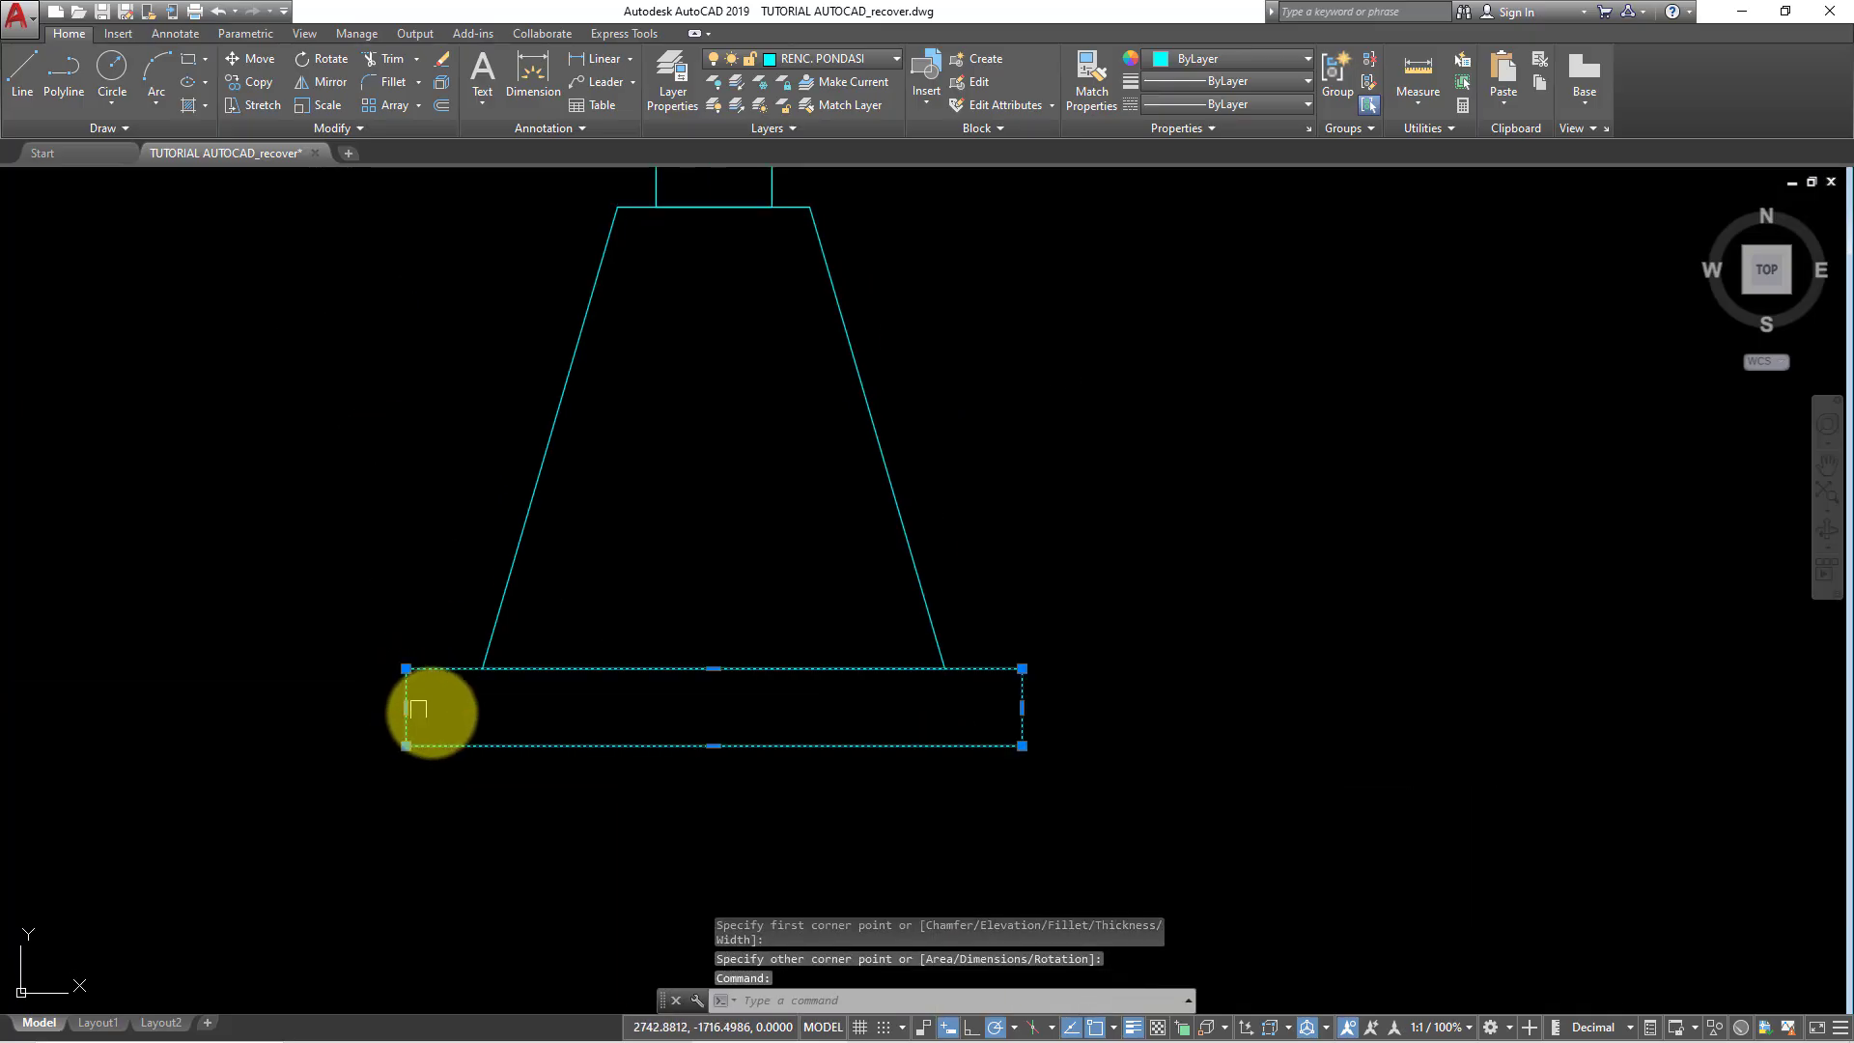
text(o)
key(Return)
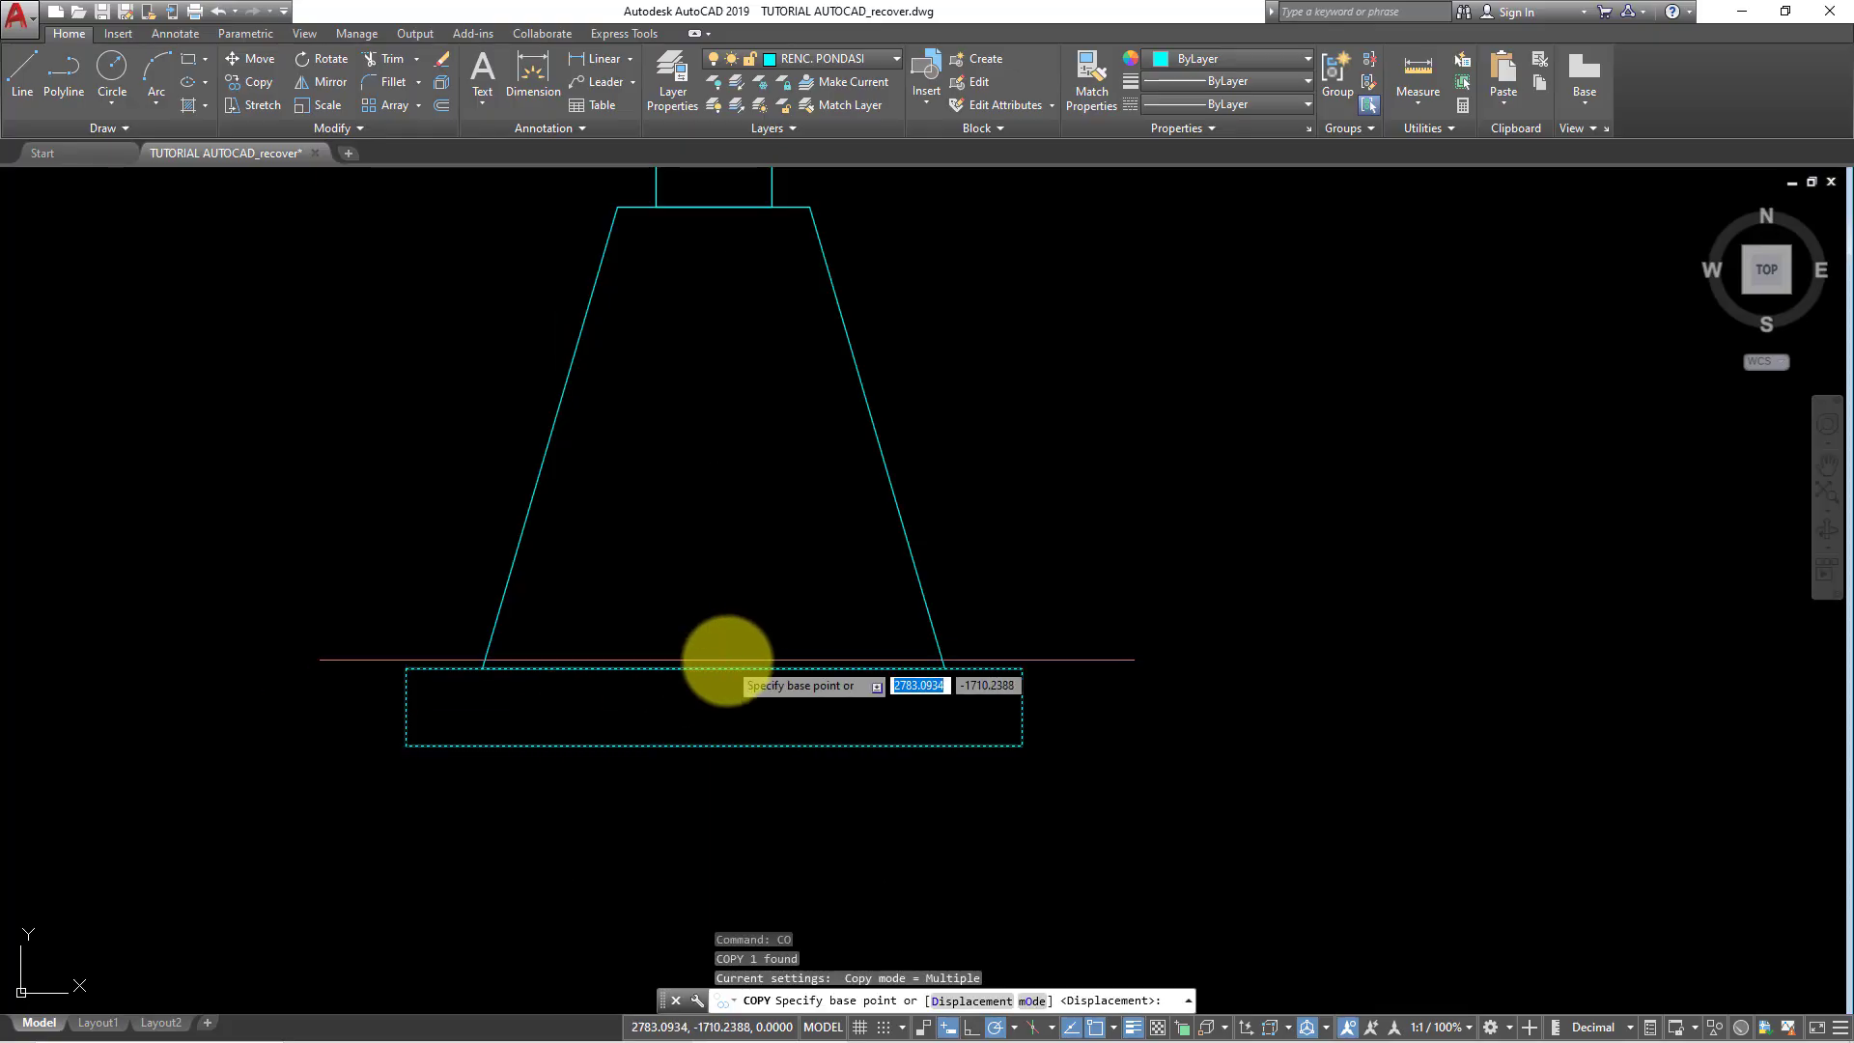
click(714, 668)
click(713, 745)
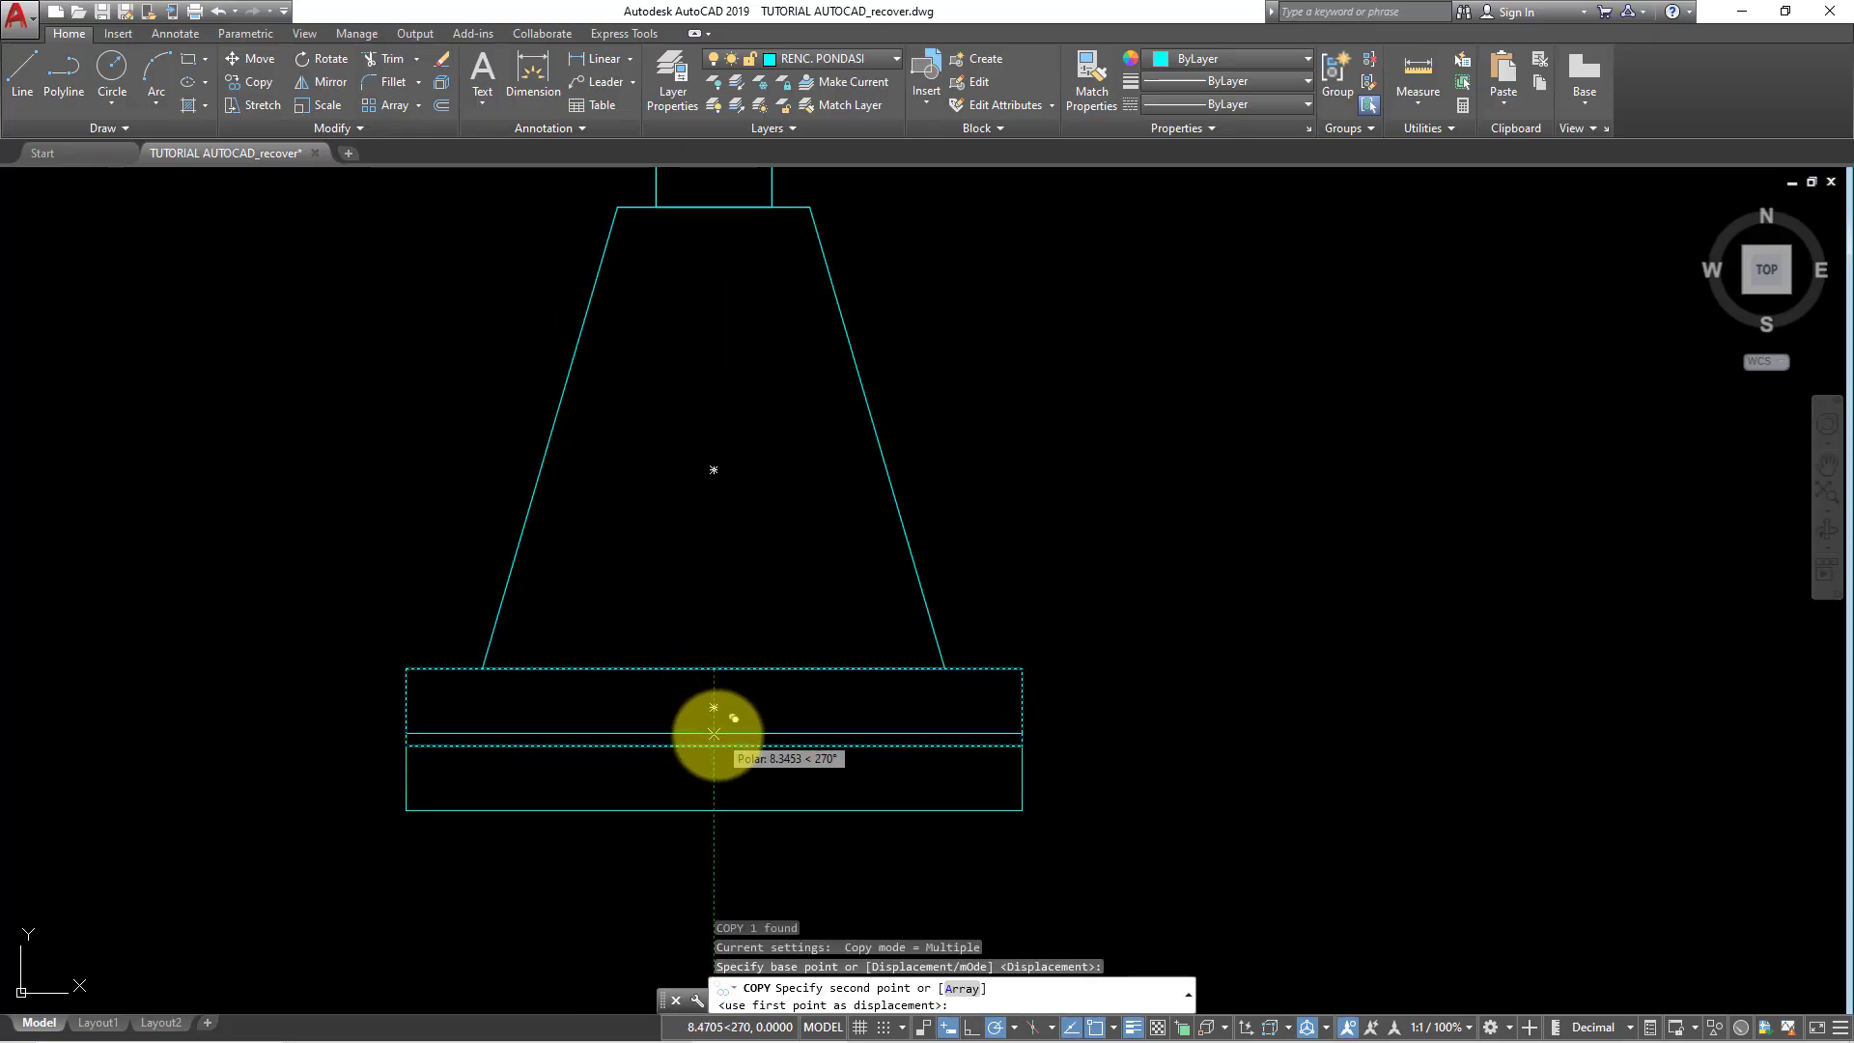
key(Escape)
- Raise the copy's bottom edge to make a thinner lower slab, then recentre the footing
click(730, 823)
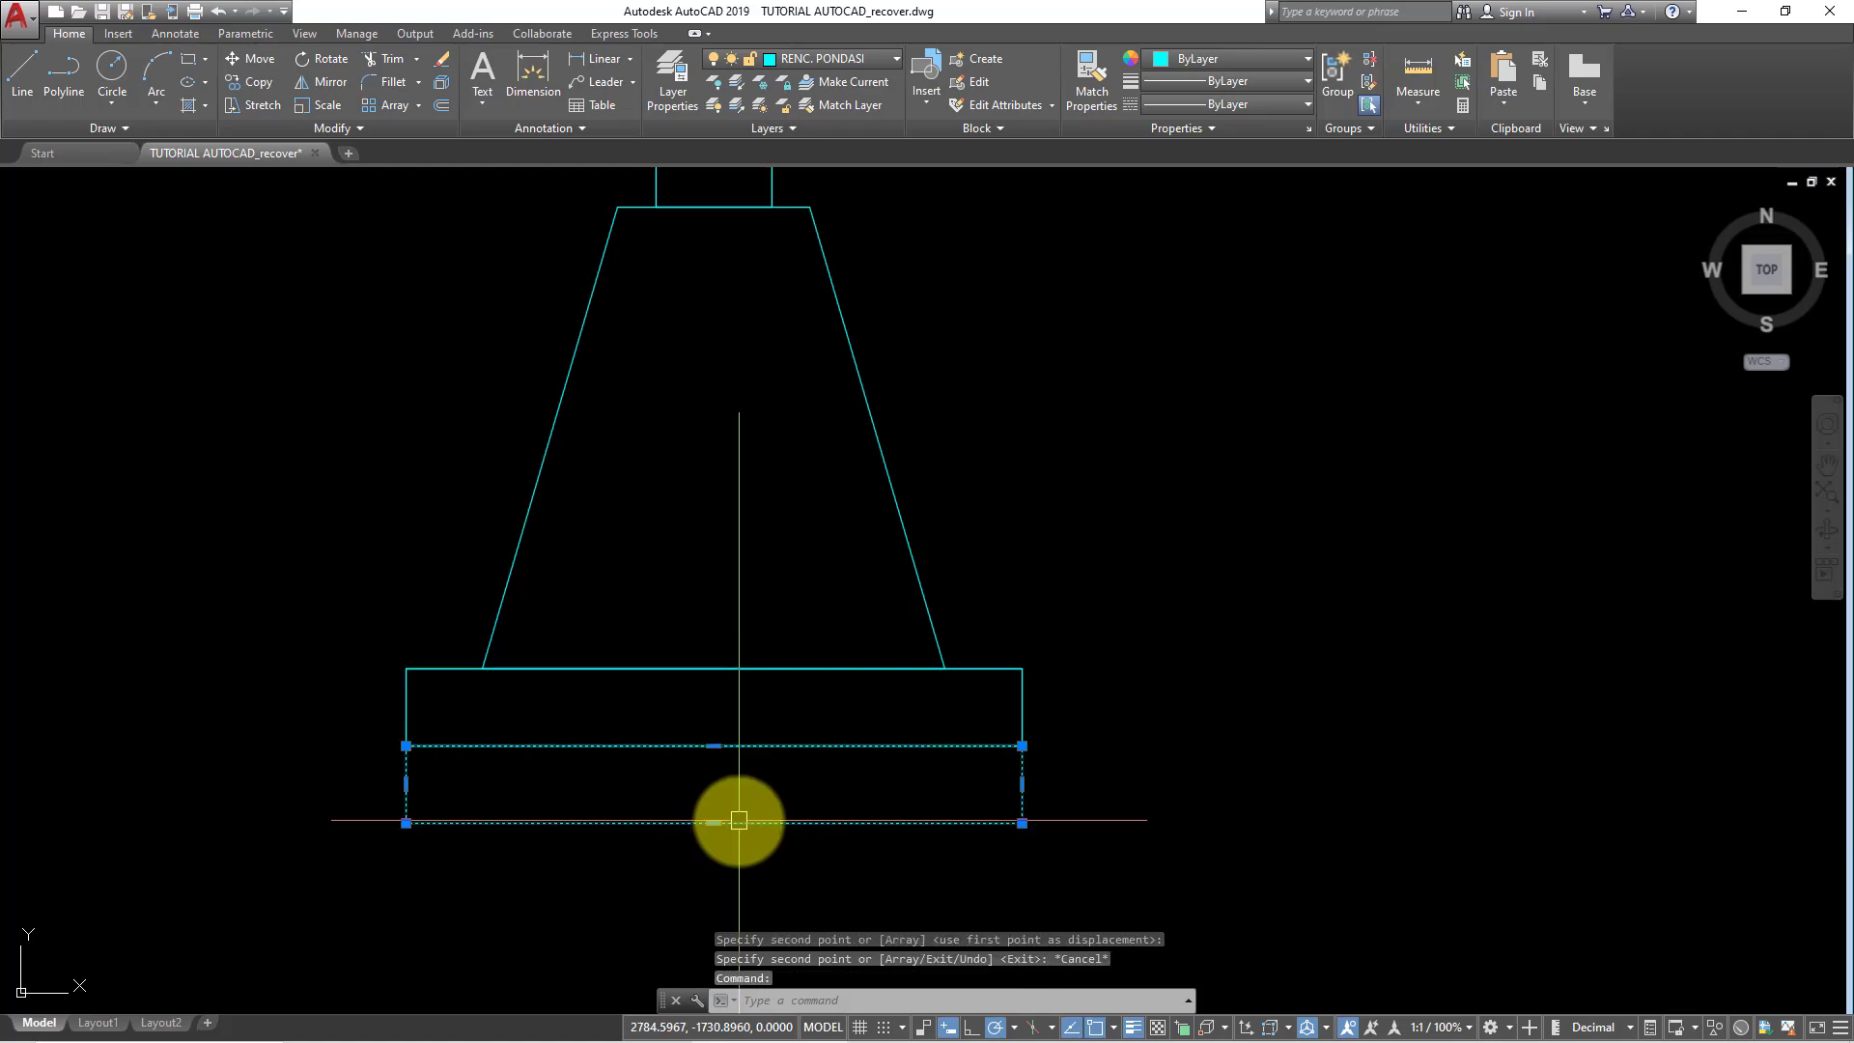
click(714, 823)
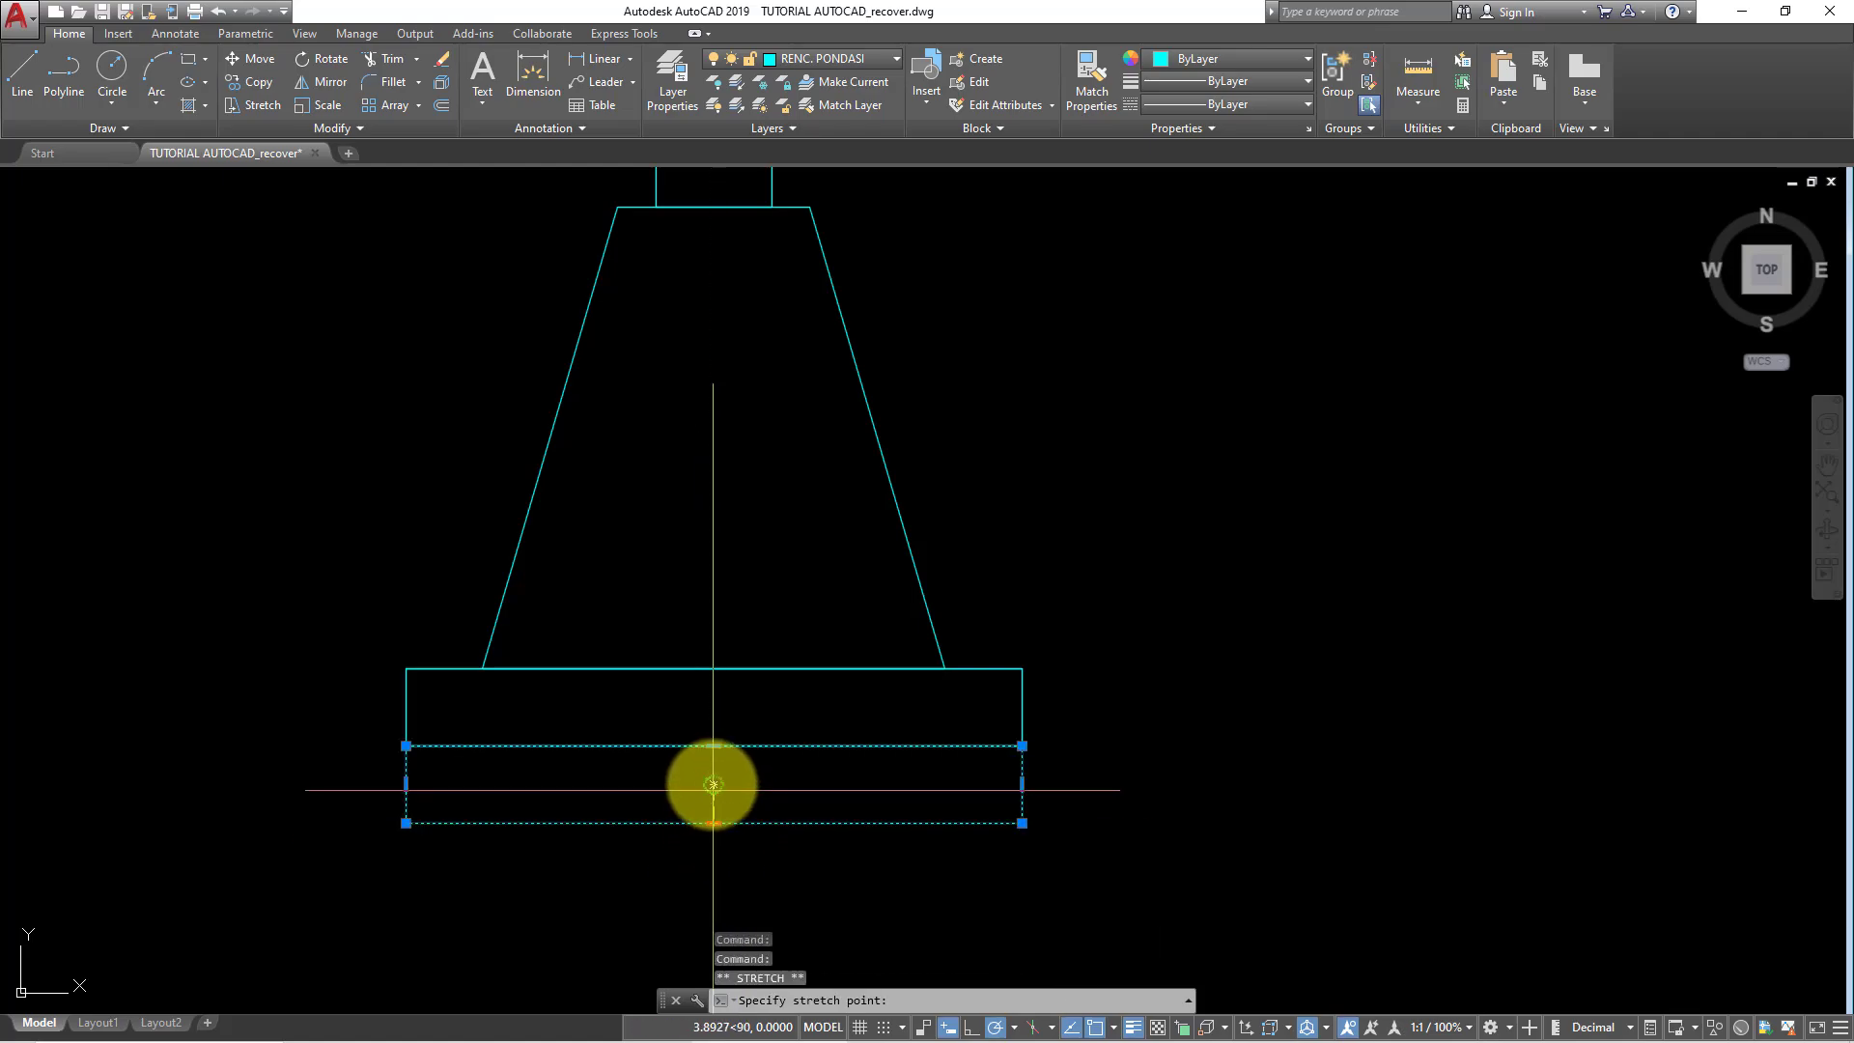
click(713, 784)
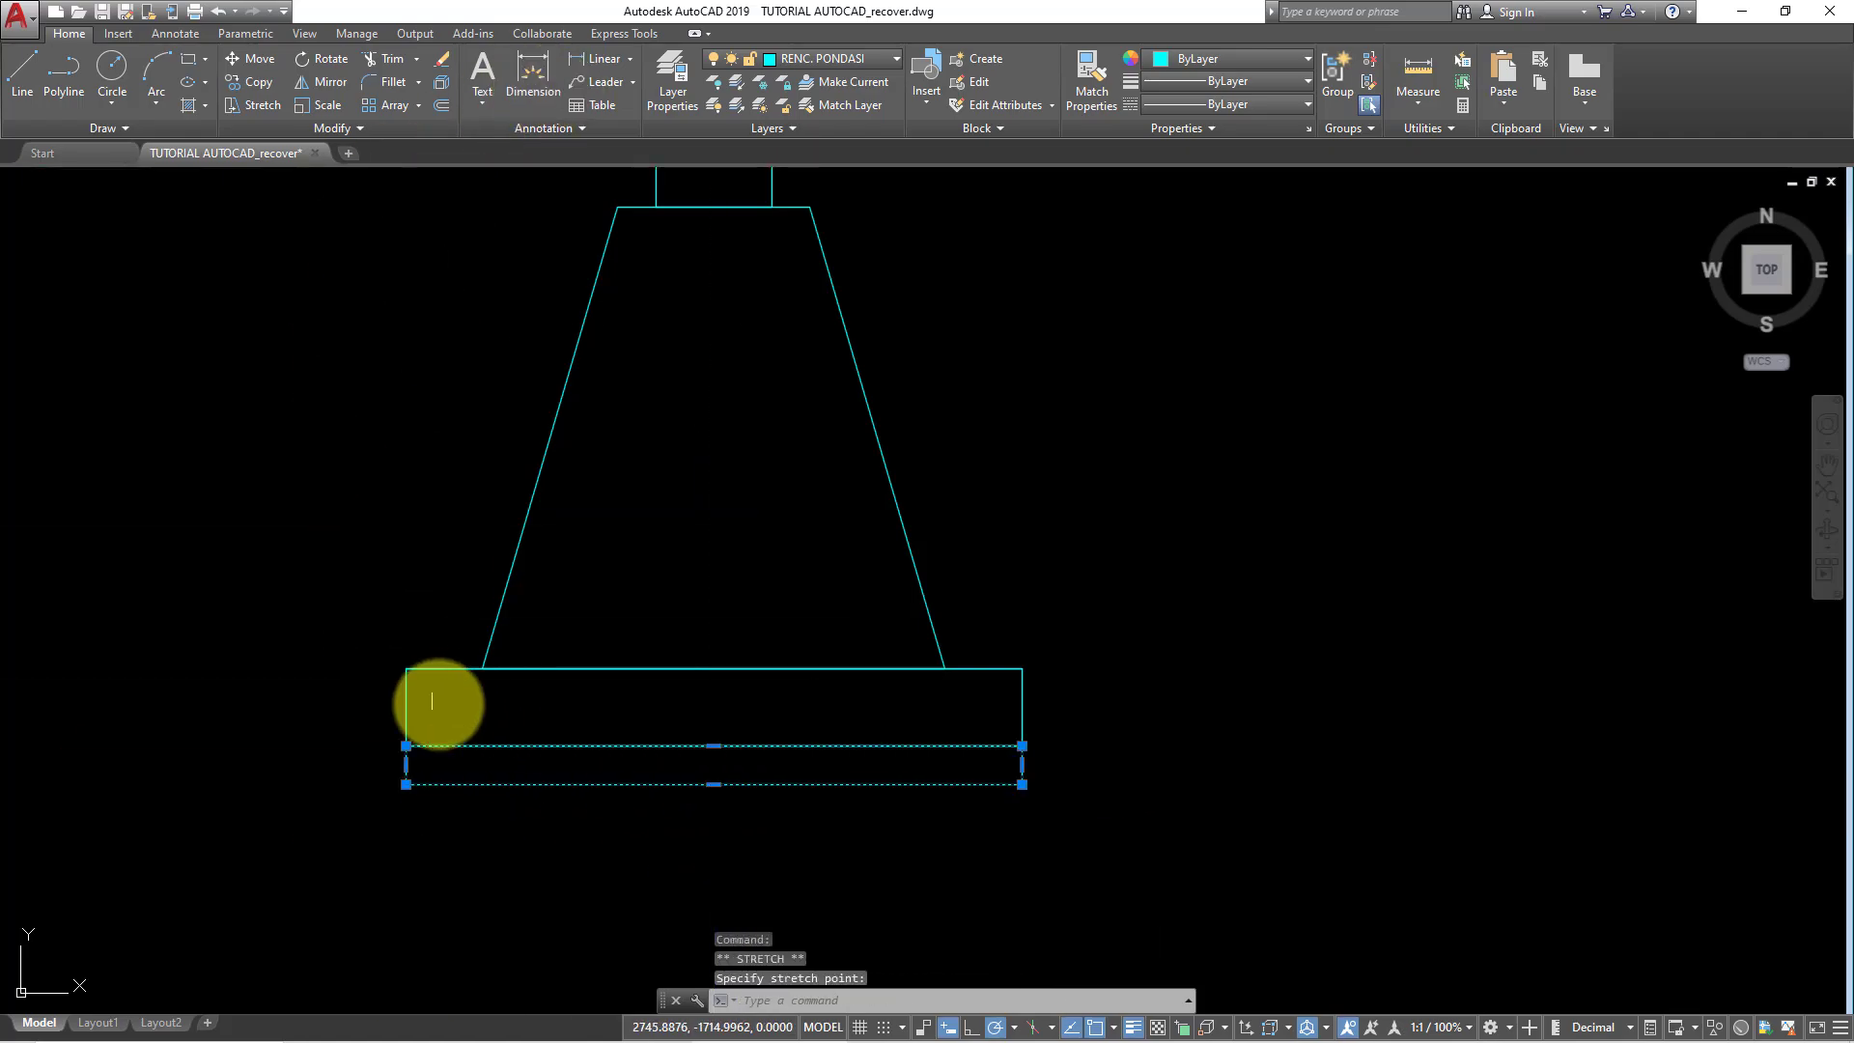
scroll(400, 726, up, 2)
scroll(502, 811, down, 4)
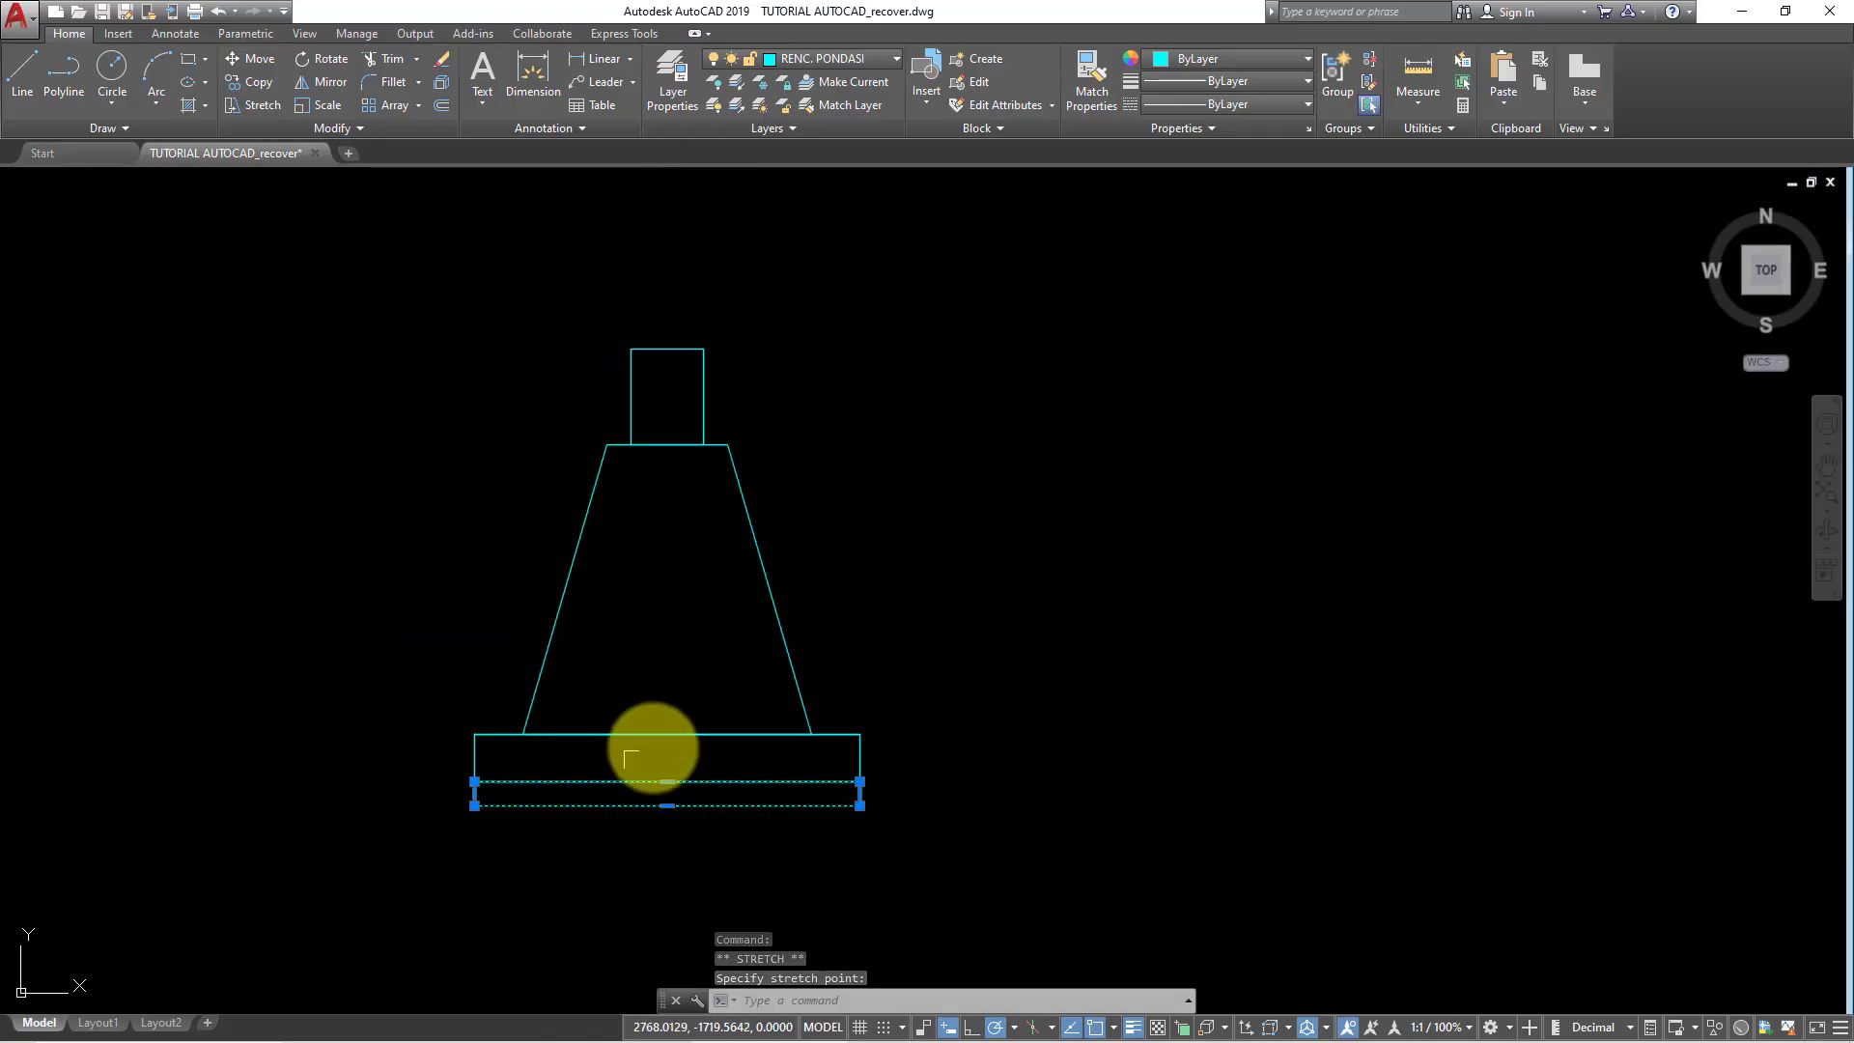
middle_drag(683, 816, 826, 771)
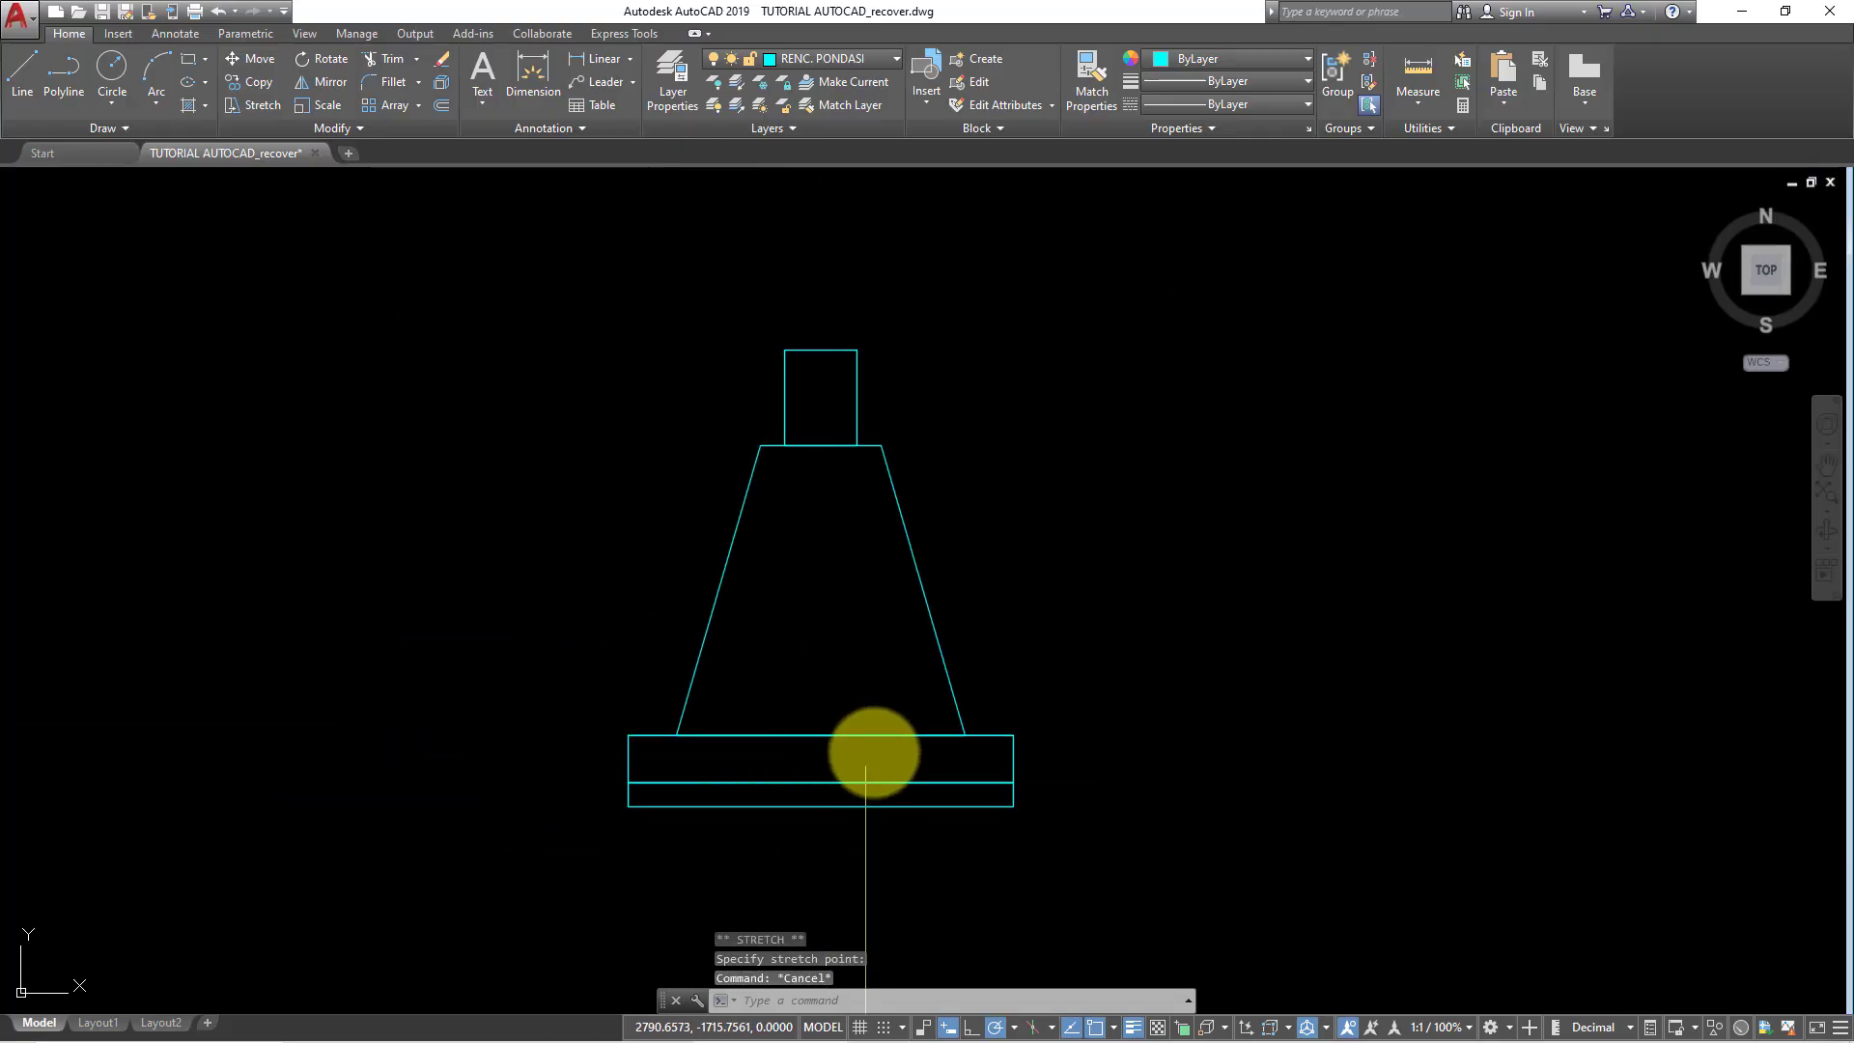
scroll(840, 426, up, 1)
scroll(654, 455, up, 2)
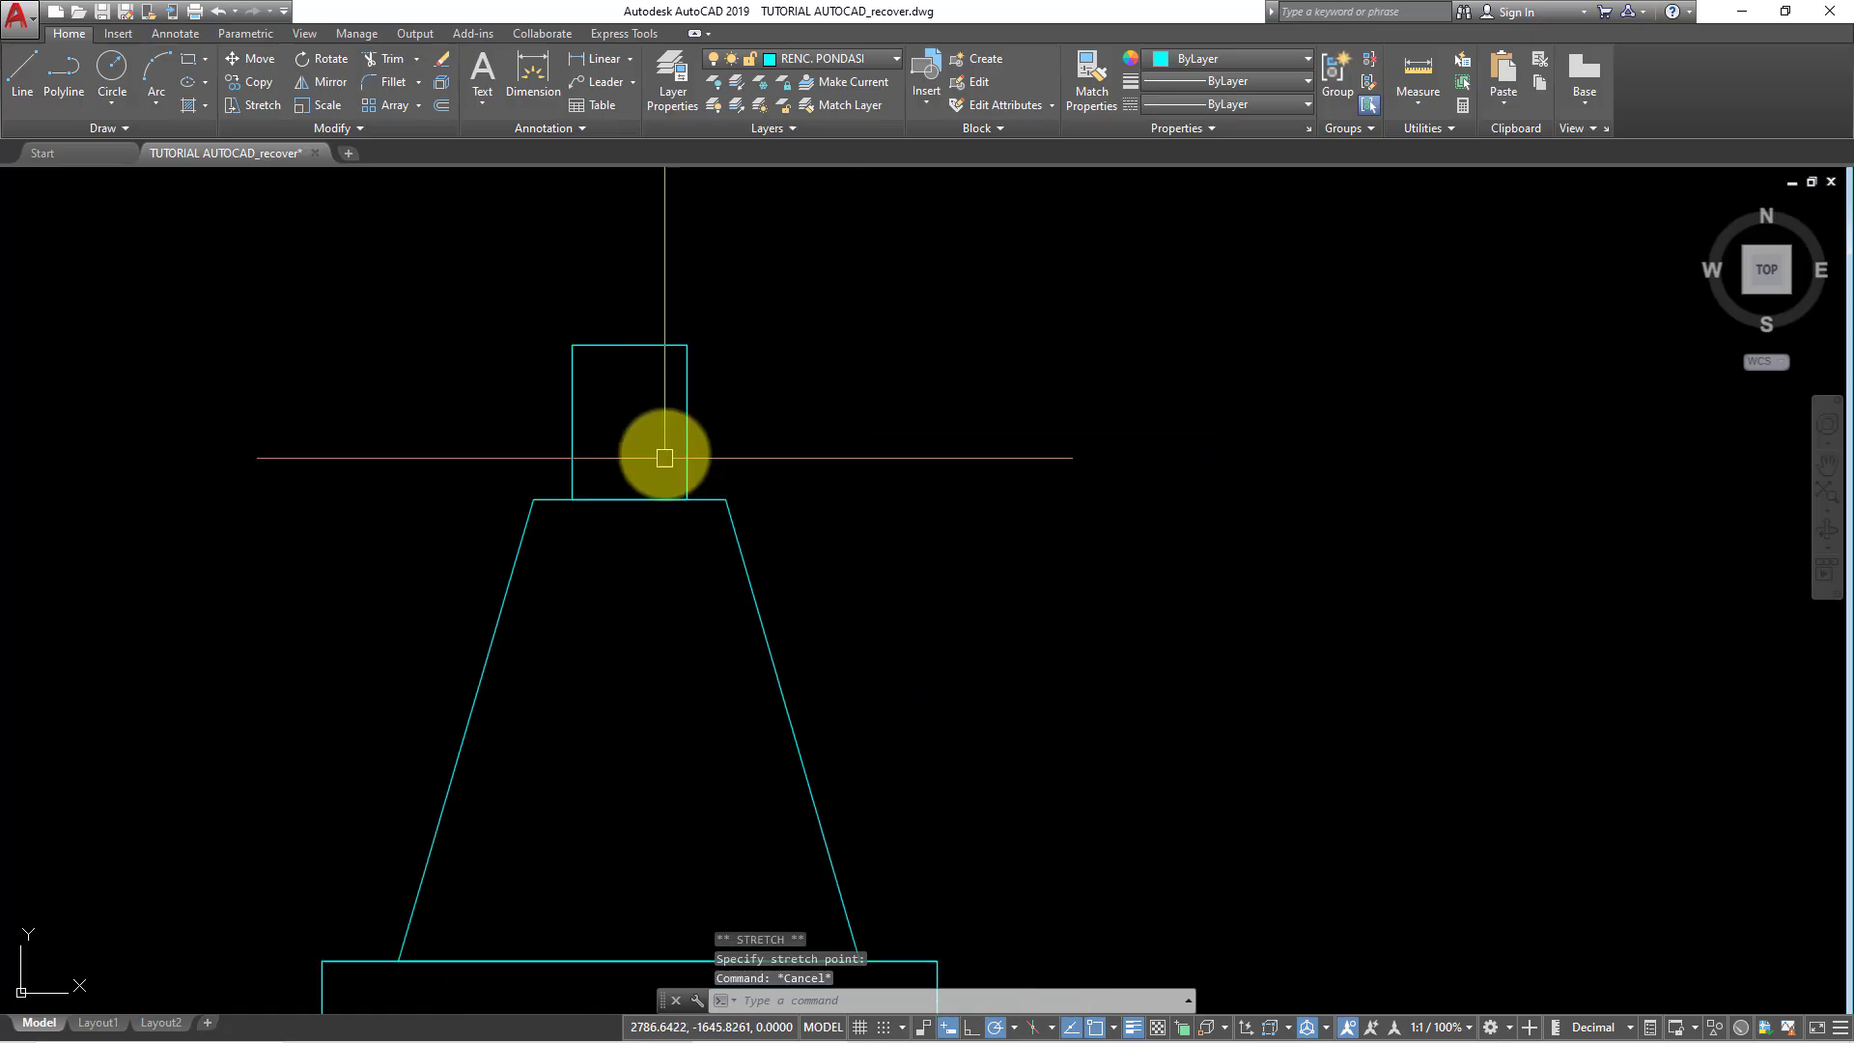
scroll(634, 373, up, 2)
- Offset the column rectangle 3 units inward
click(634, 417)
mouse_move(633, 416)
middle_down()
mouse_move(786, 449)
mouse_move(565, 412)
mouse_move(724, 397)
mouse_move(686, 460)
middle_up()
scroll(683, 418, up, 2)
text(o)
key(Return)
text(3)
key(Return)
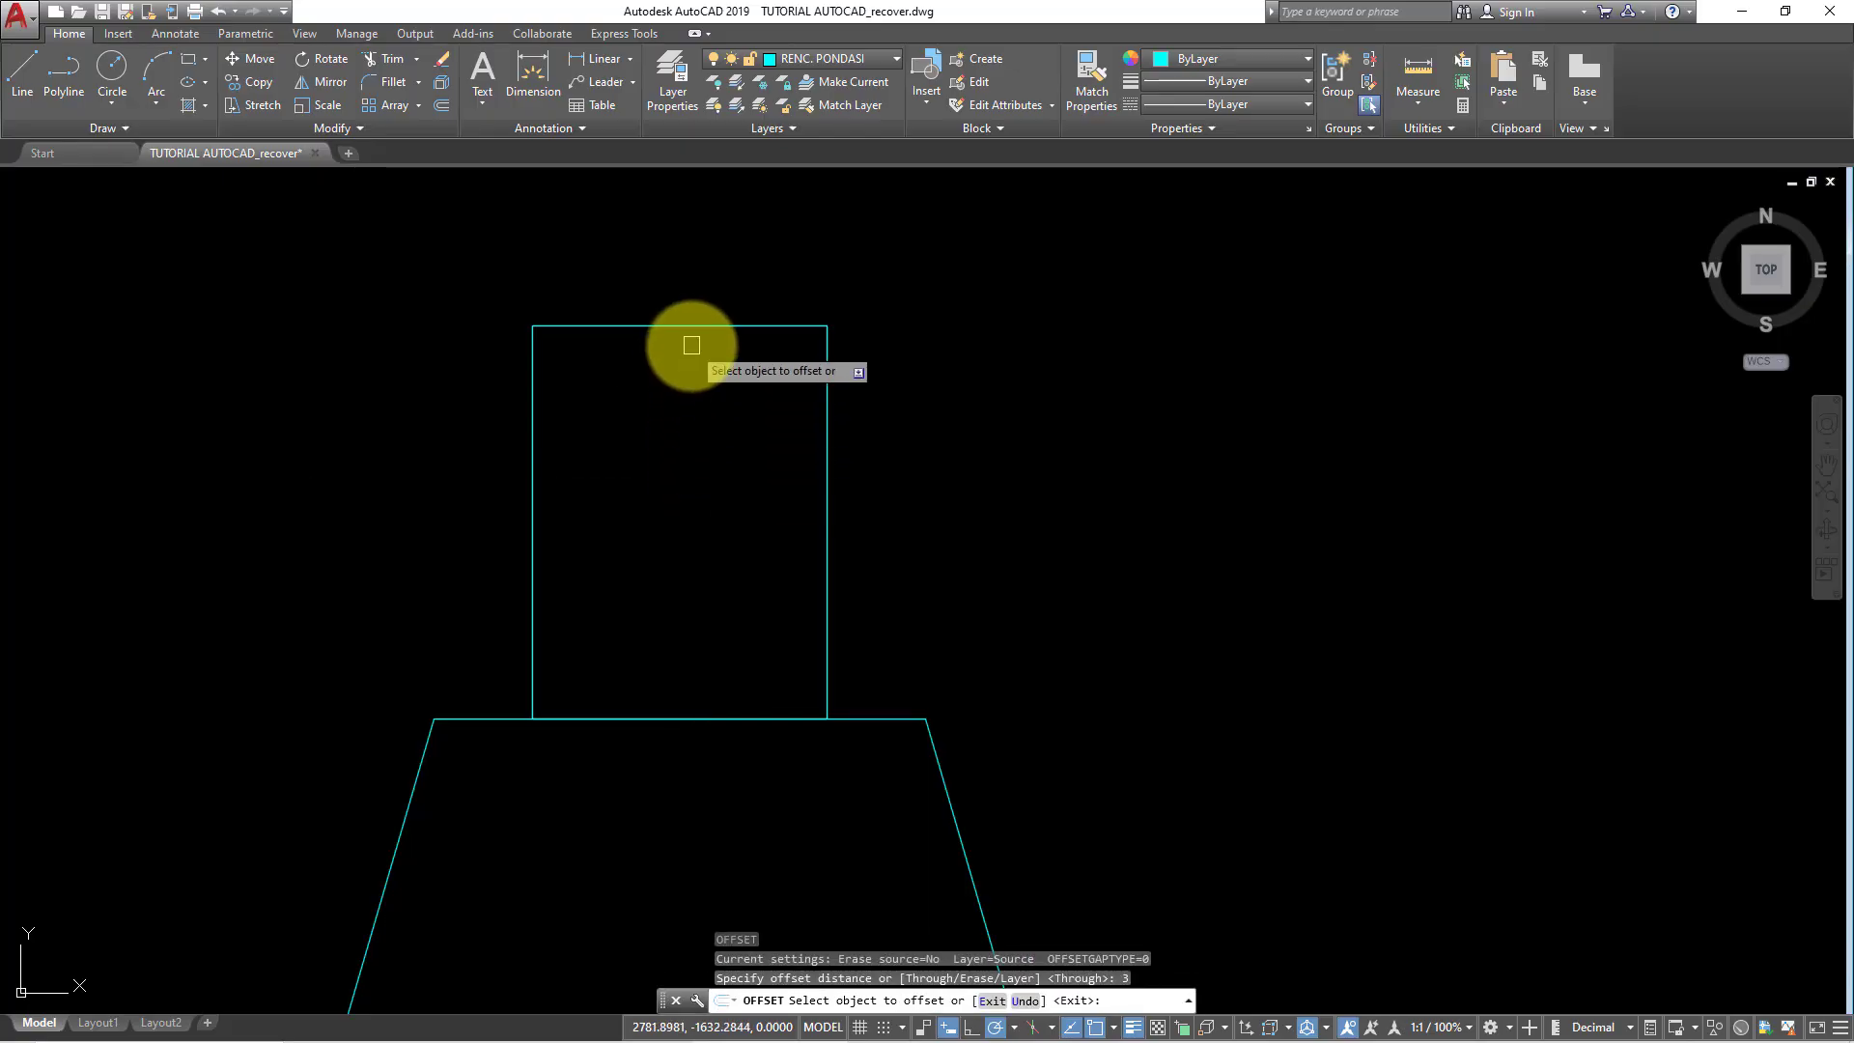
click(693, 331)
click(675, 393)
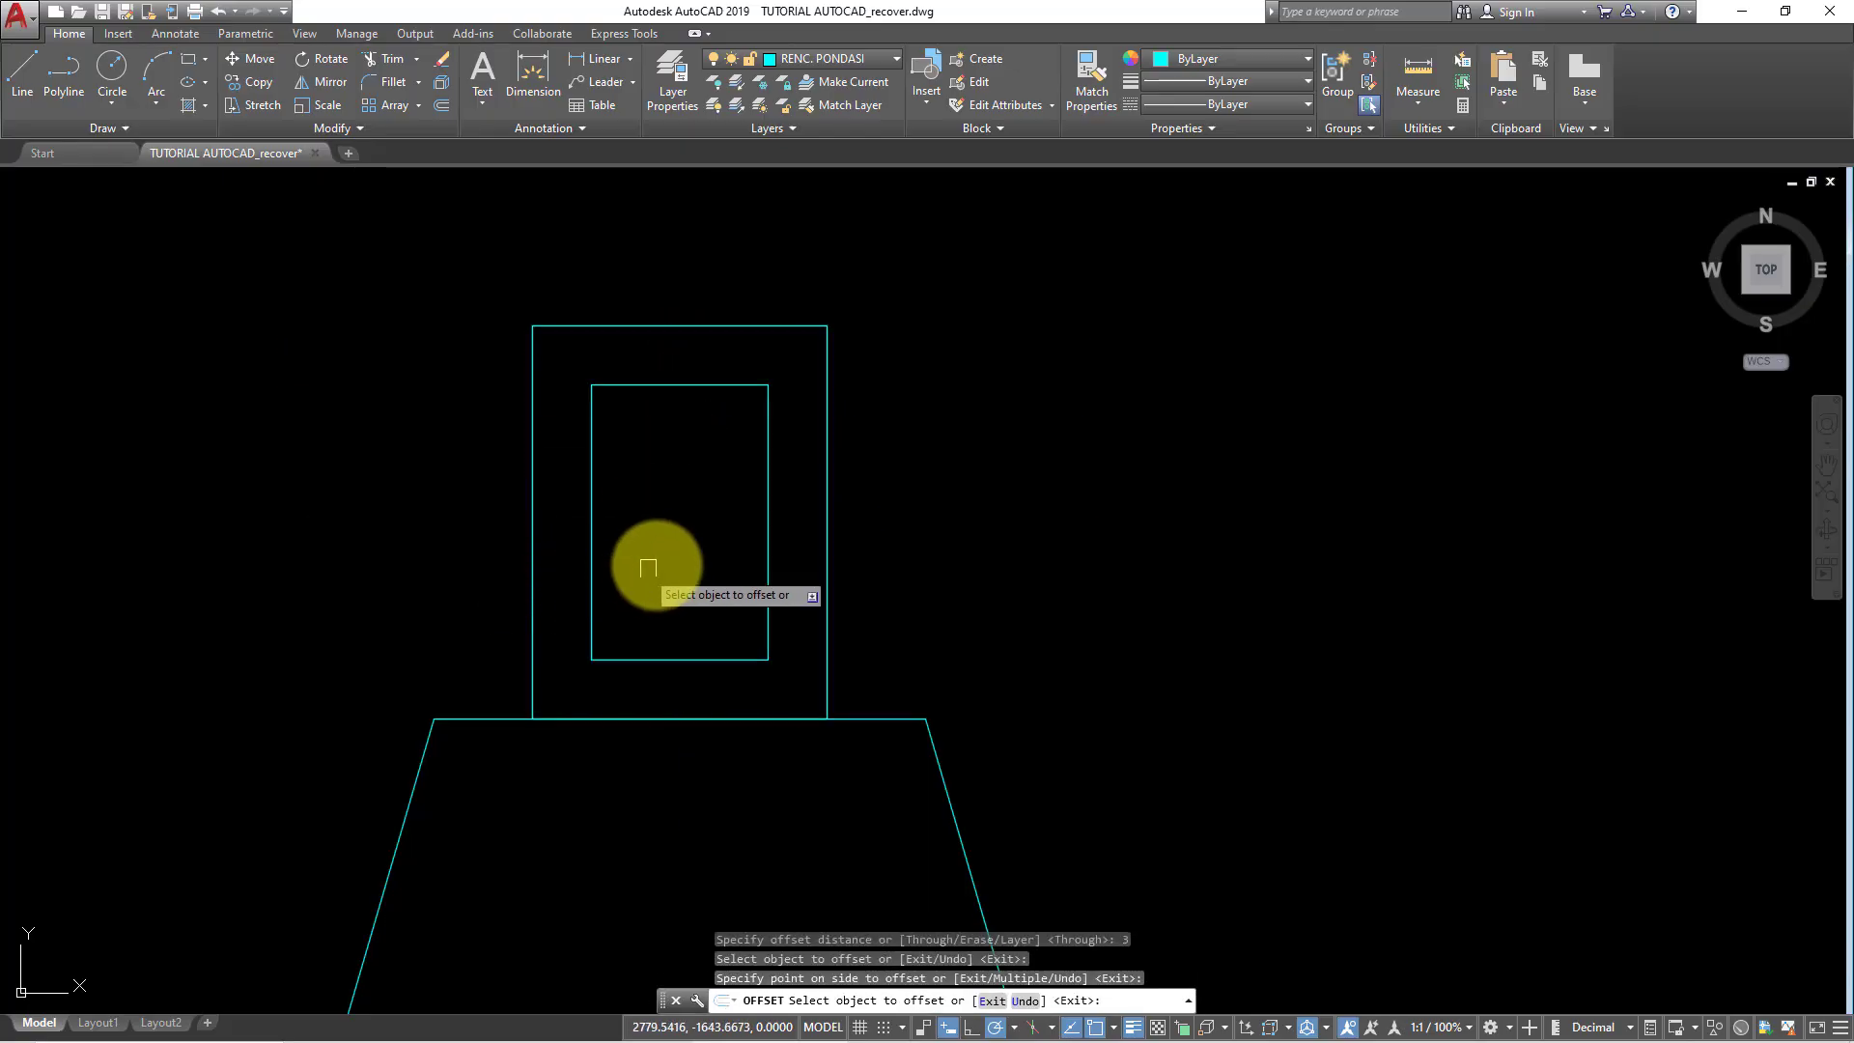
key(Escape)
- Offset the inner rectangle a further 0.6 inward
scroll(705, 428, up, 2)
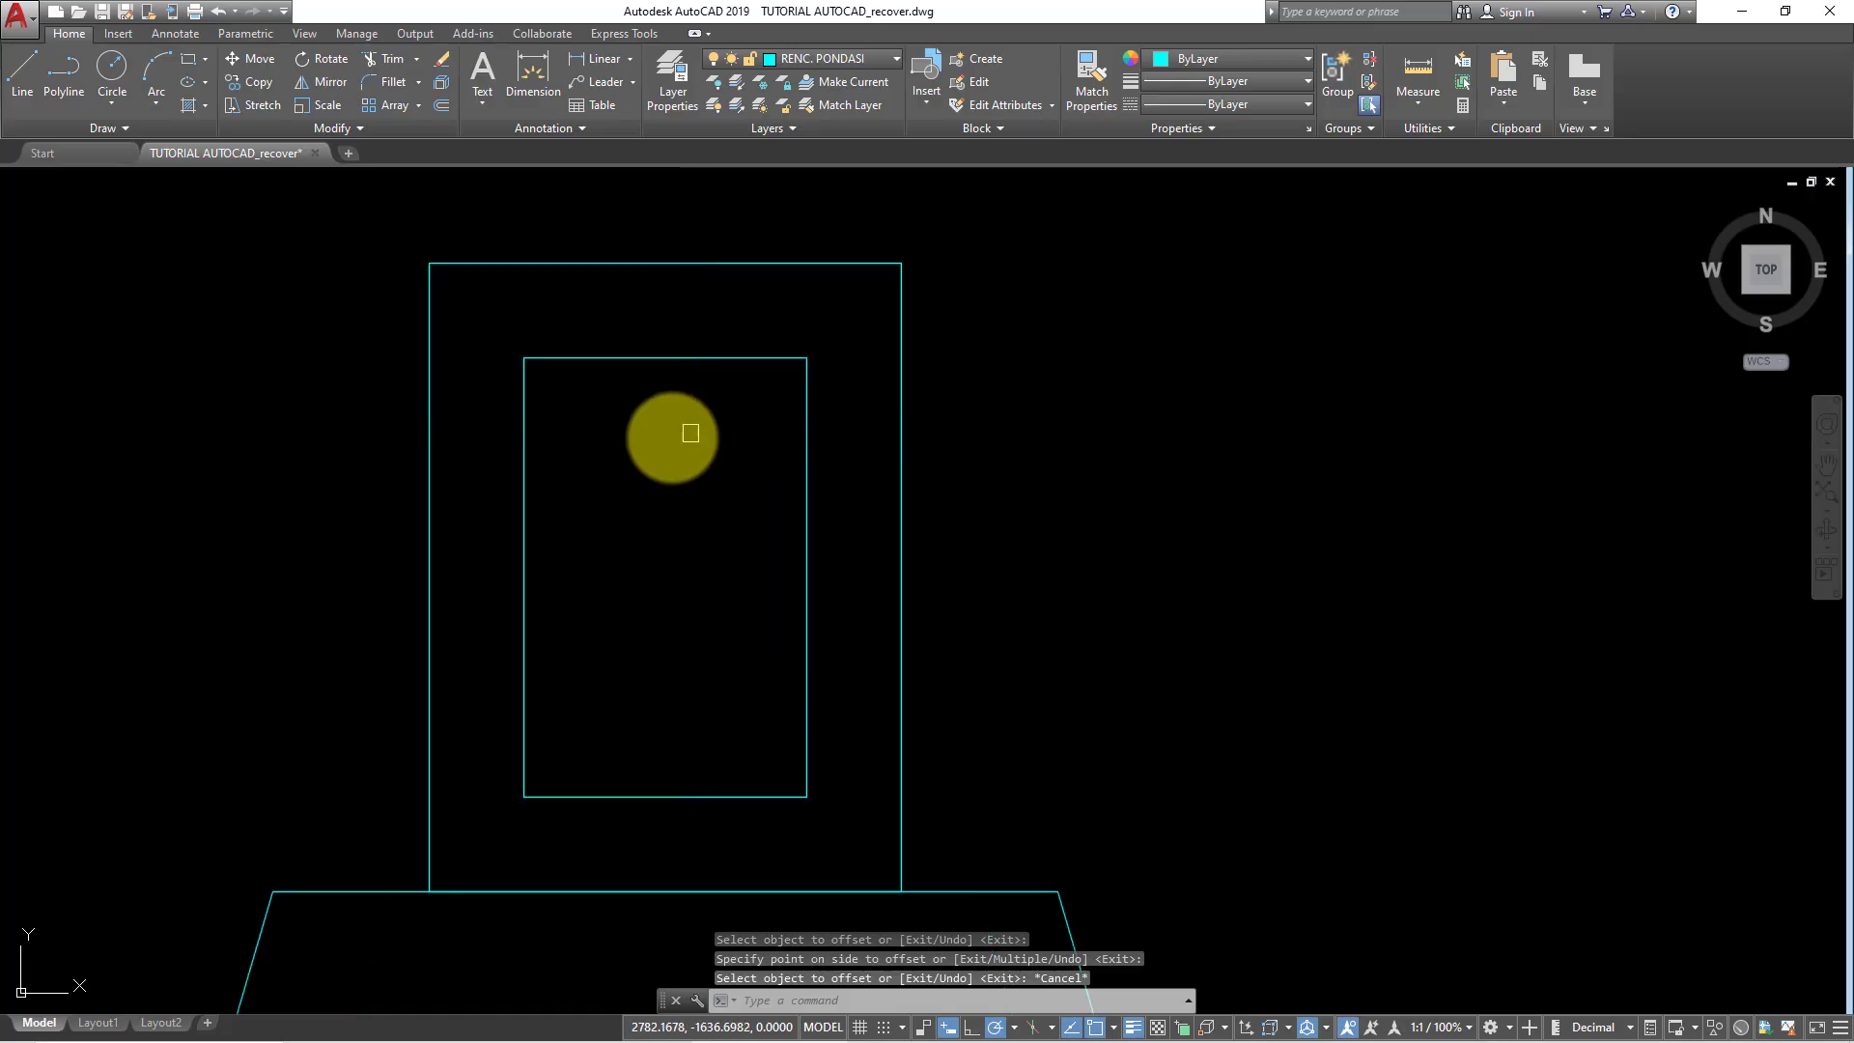
click(635, 352)
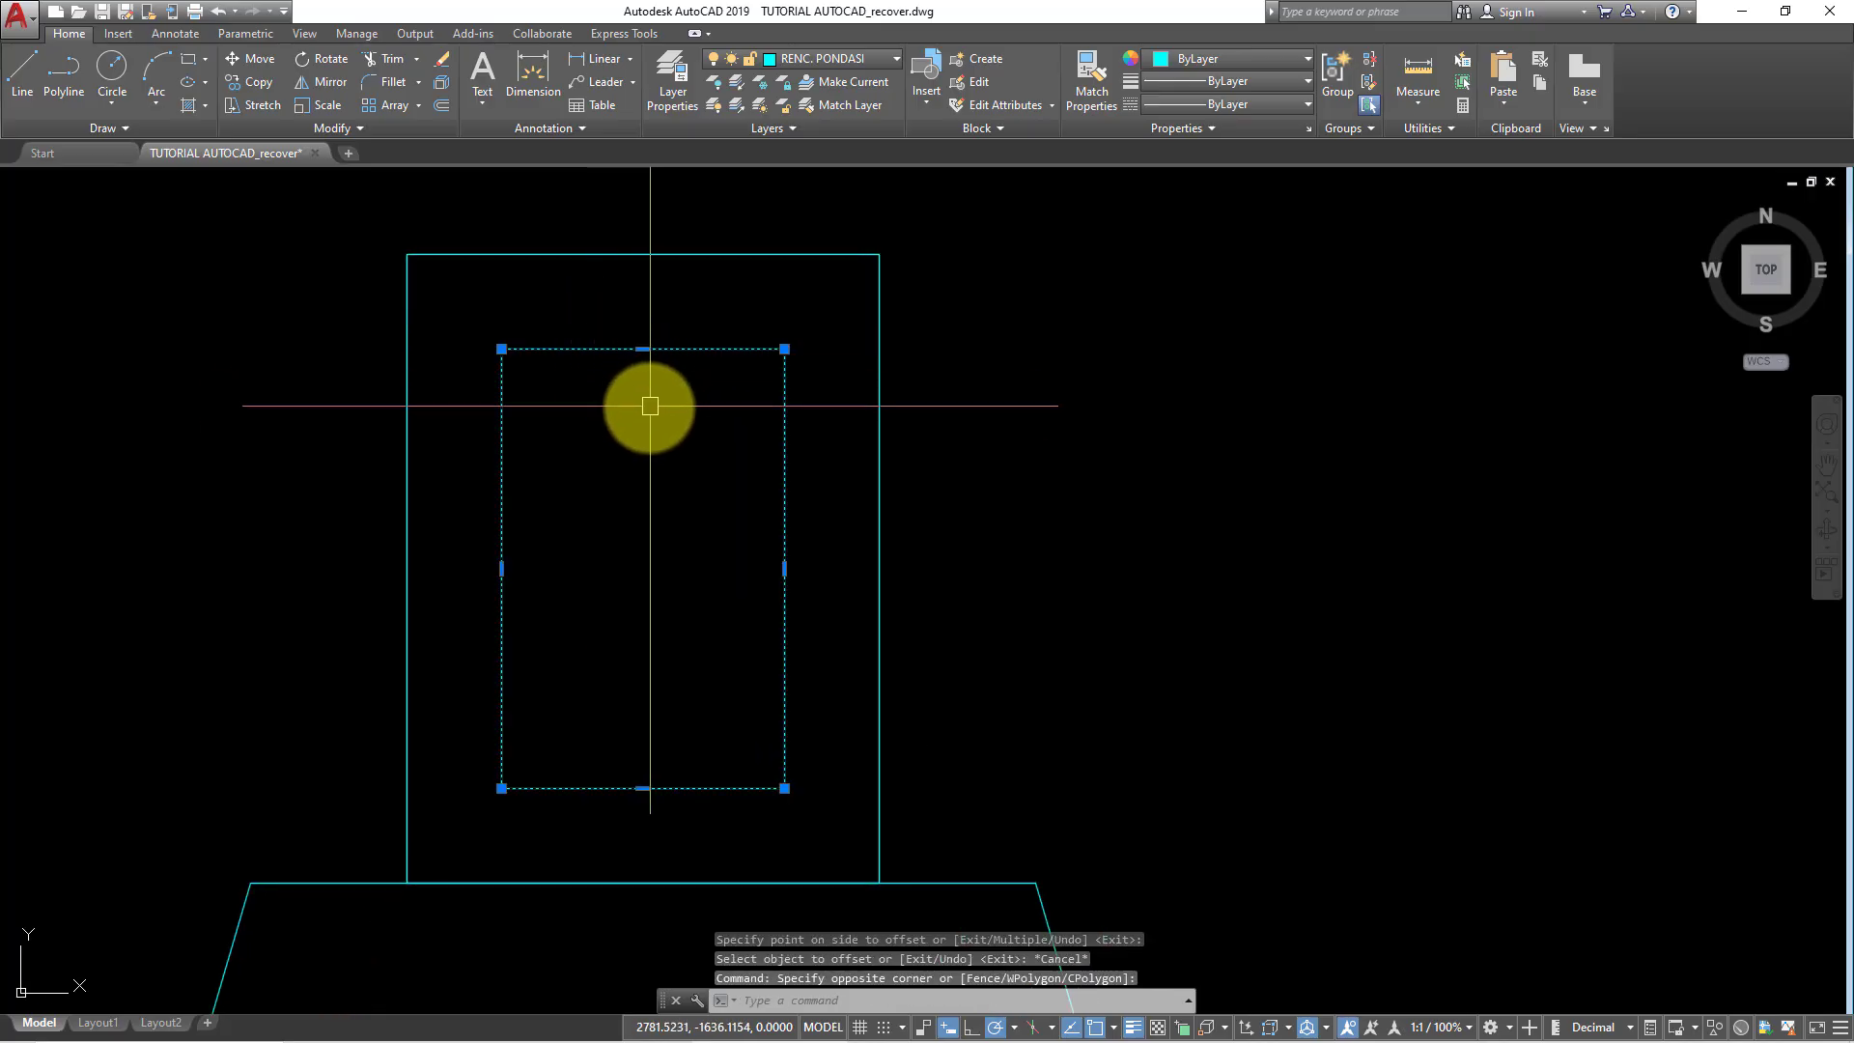
click(642, 398)
key(Escape)
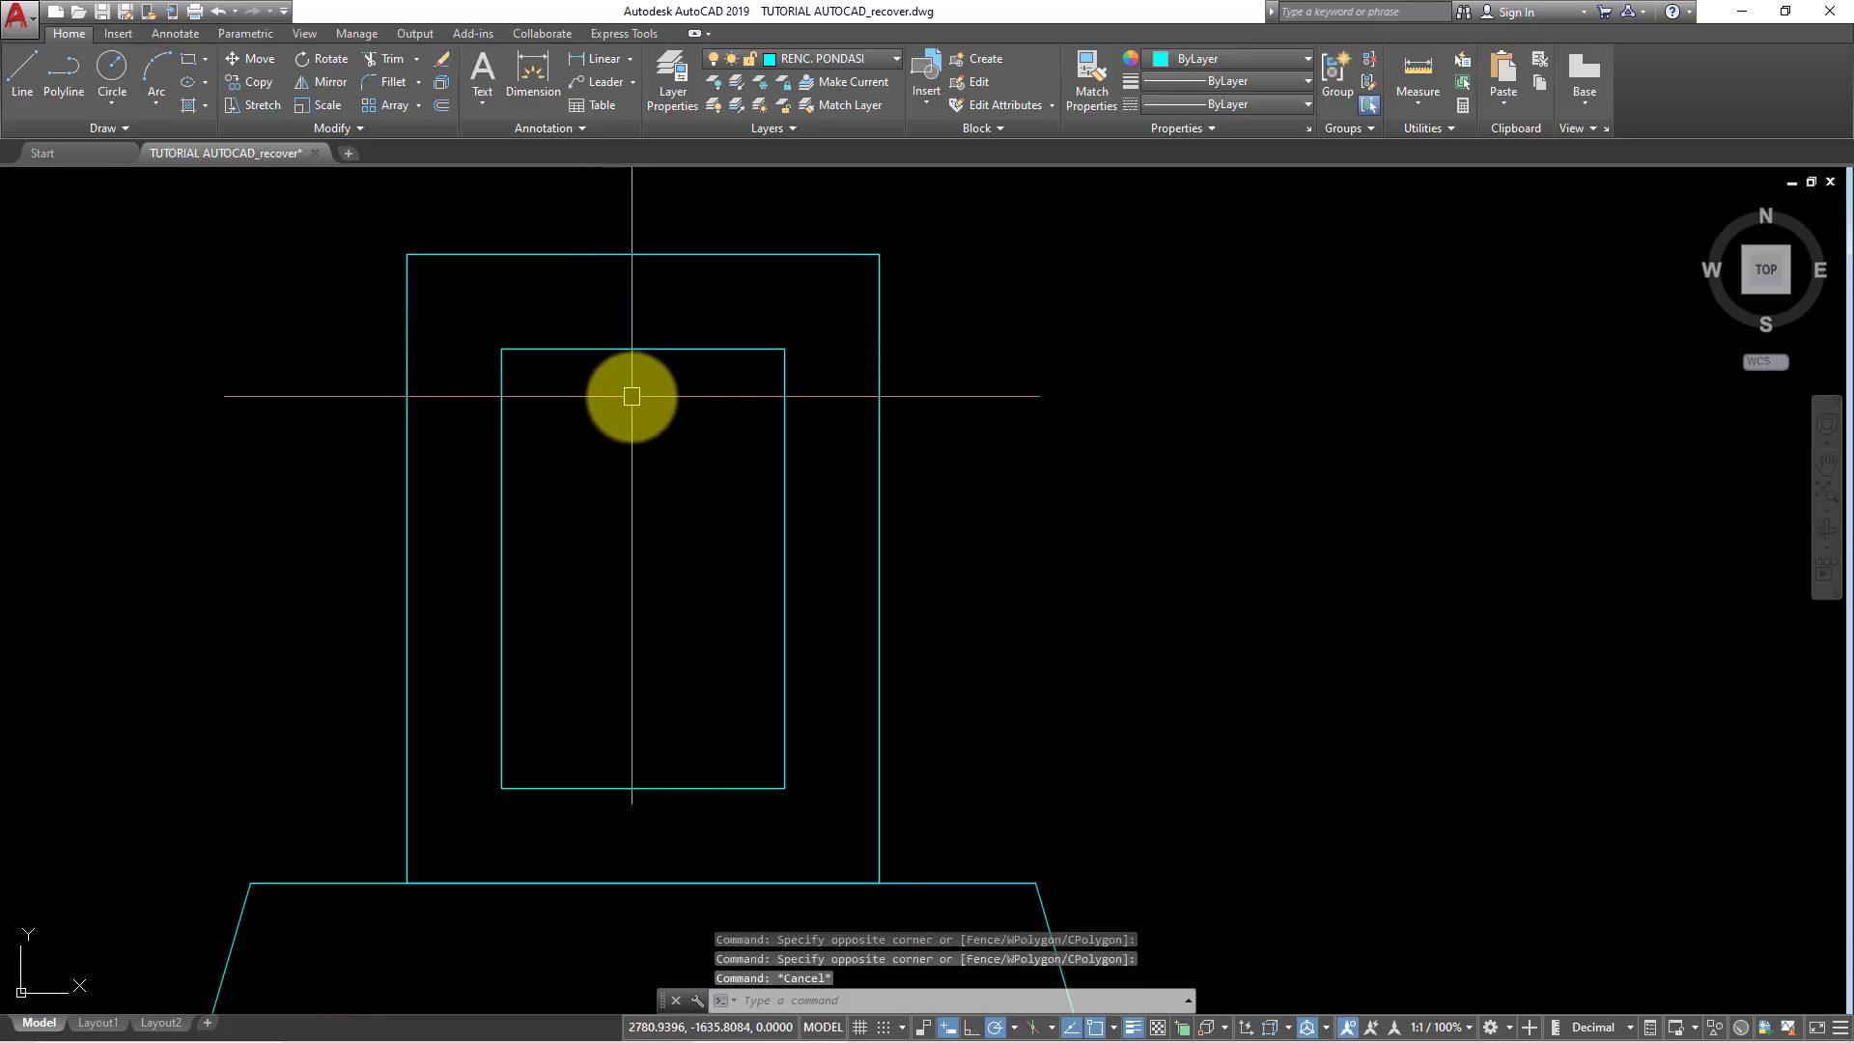
click(631, 396)
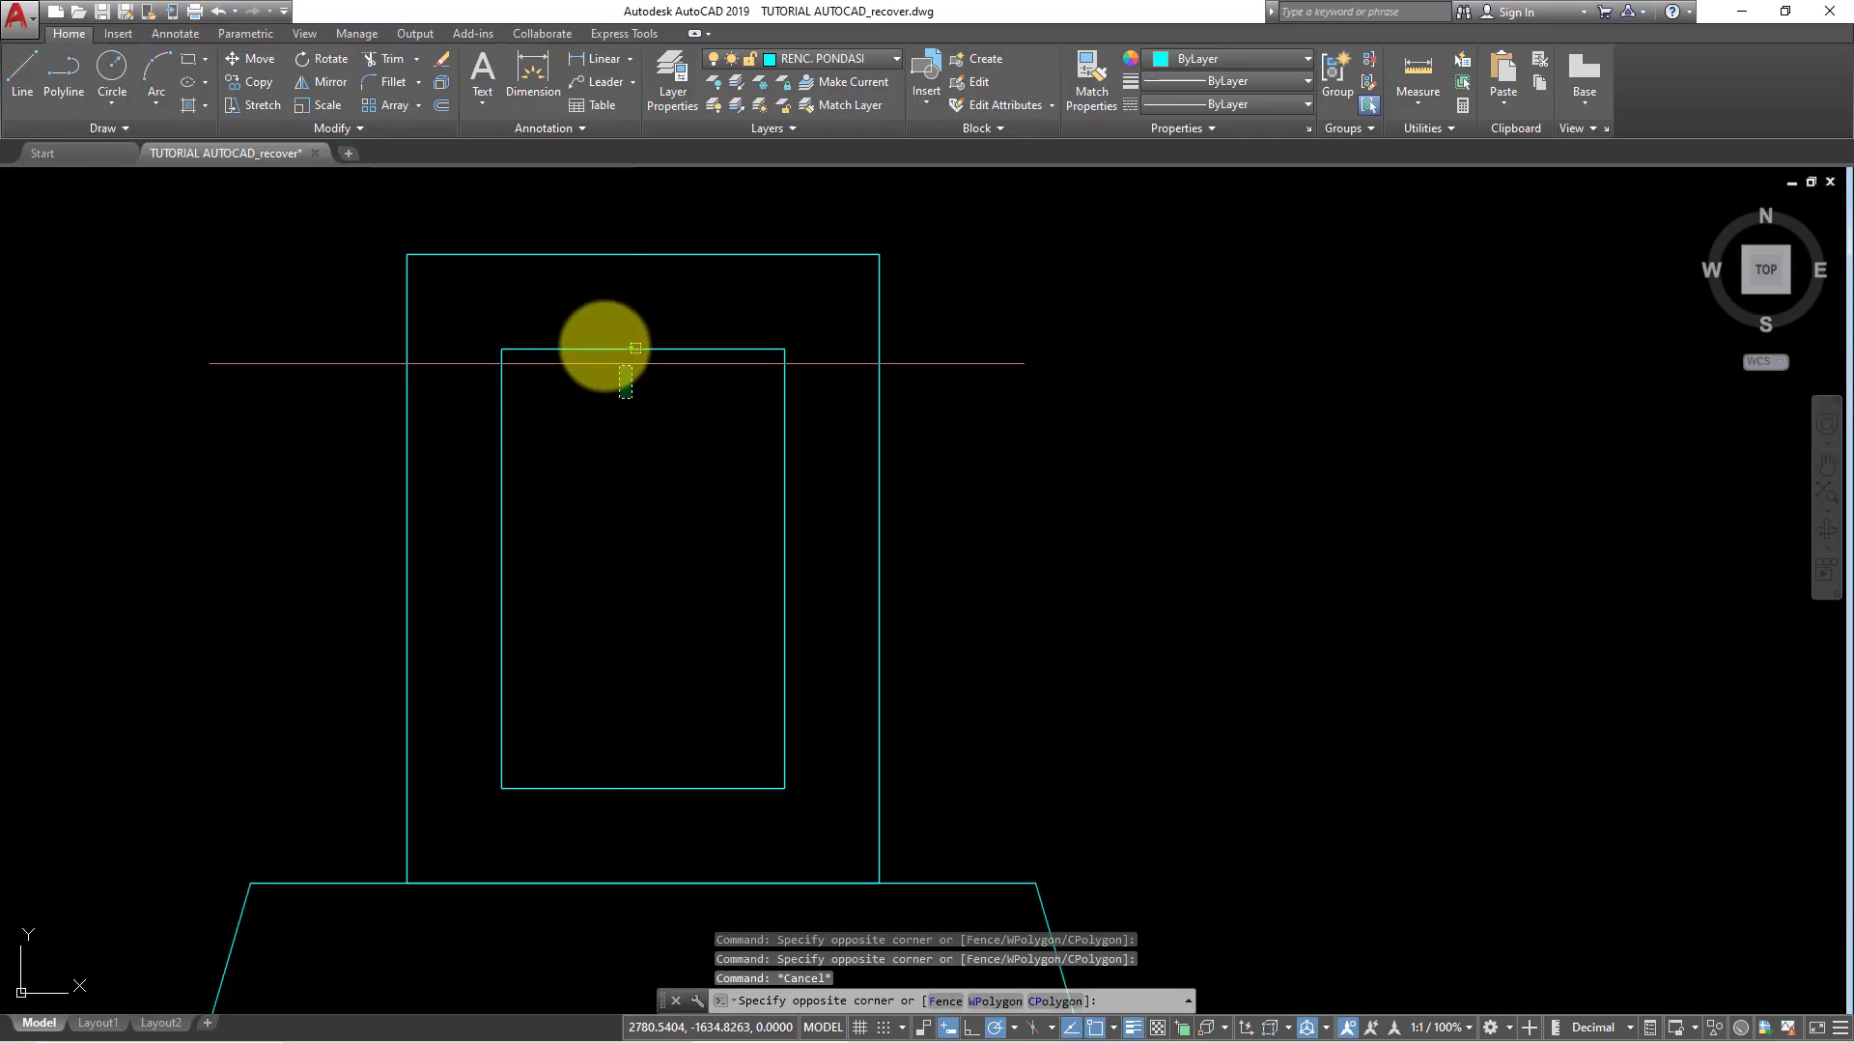
click(611, 349)
key(Escape)
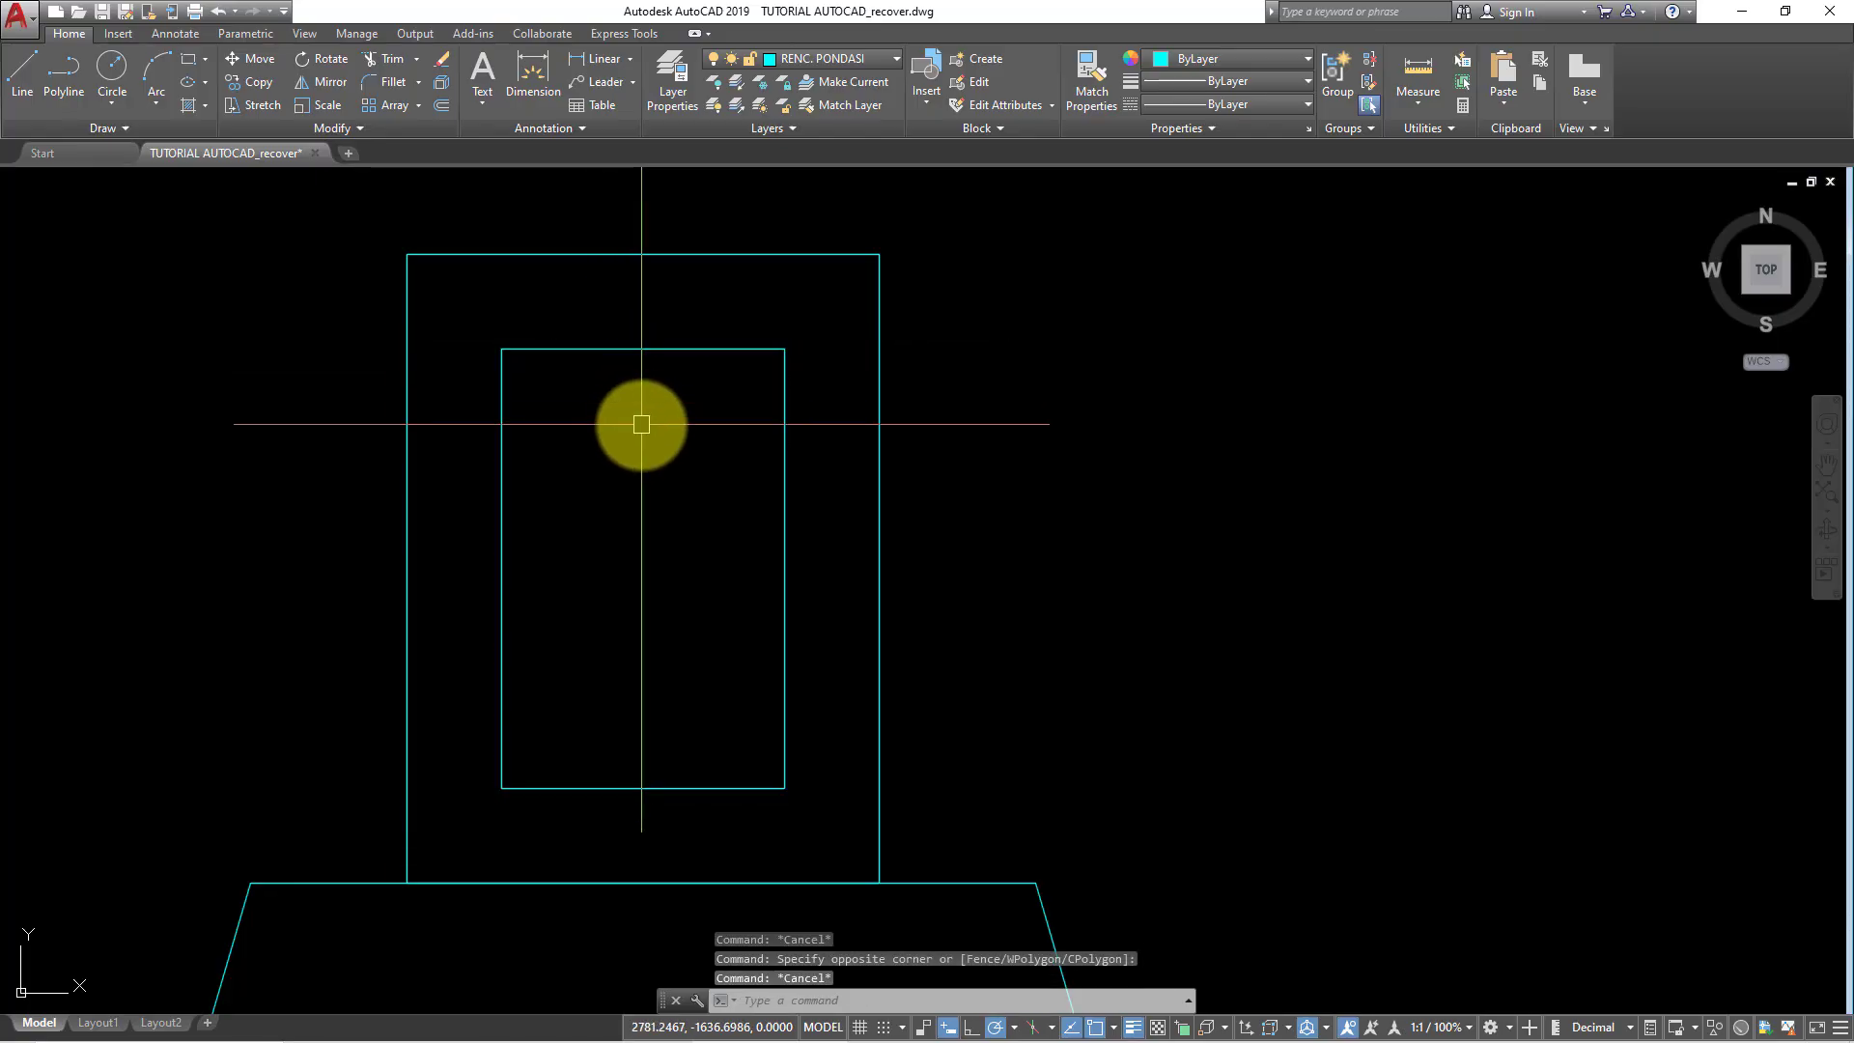
text(O)
key(Return)
text(0.6)
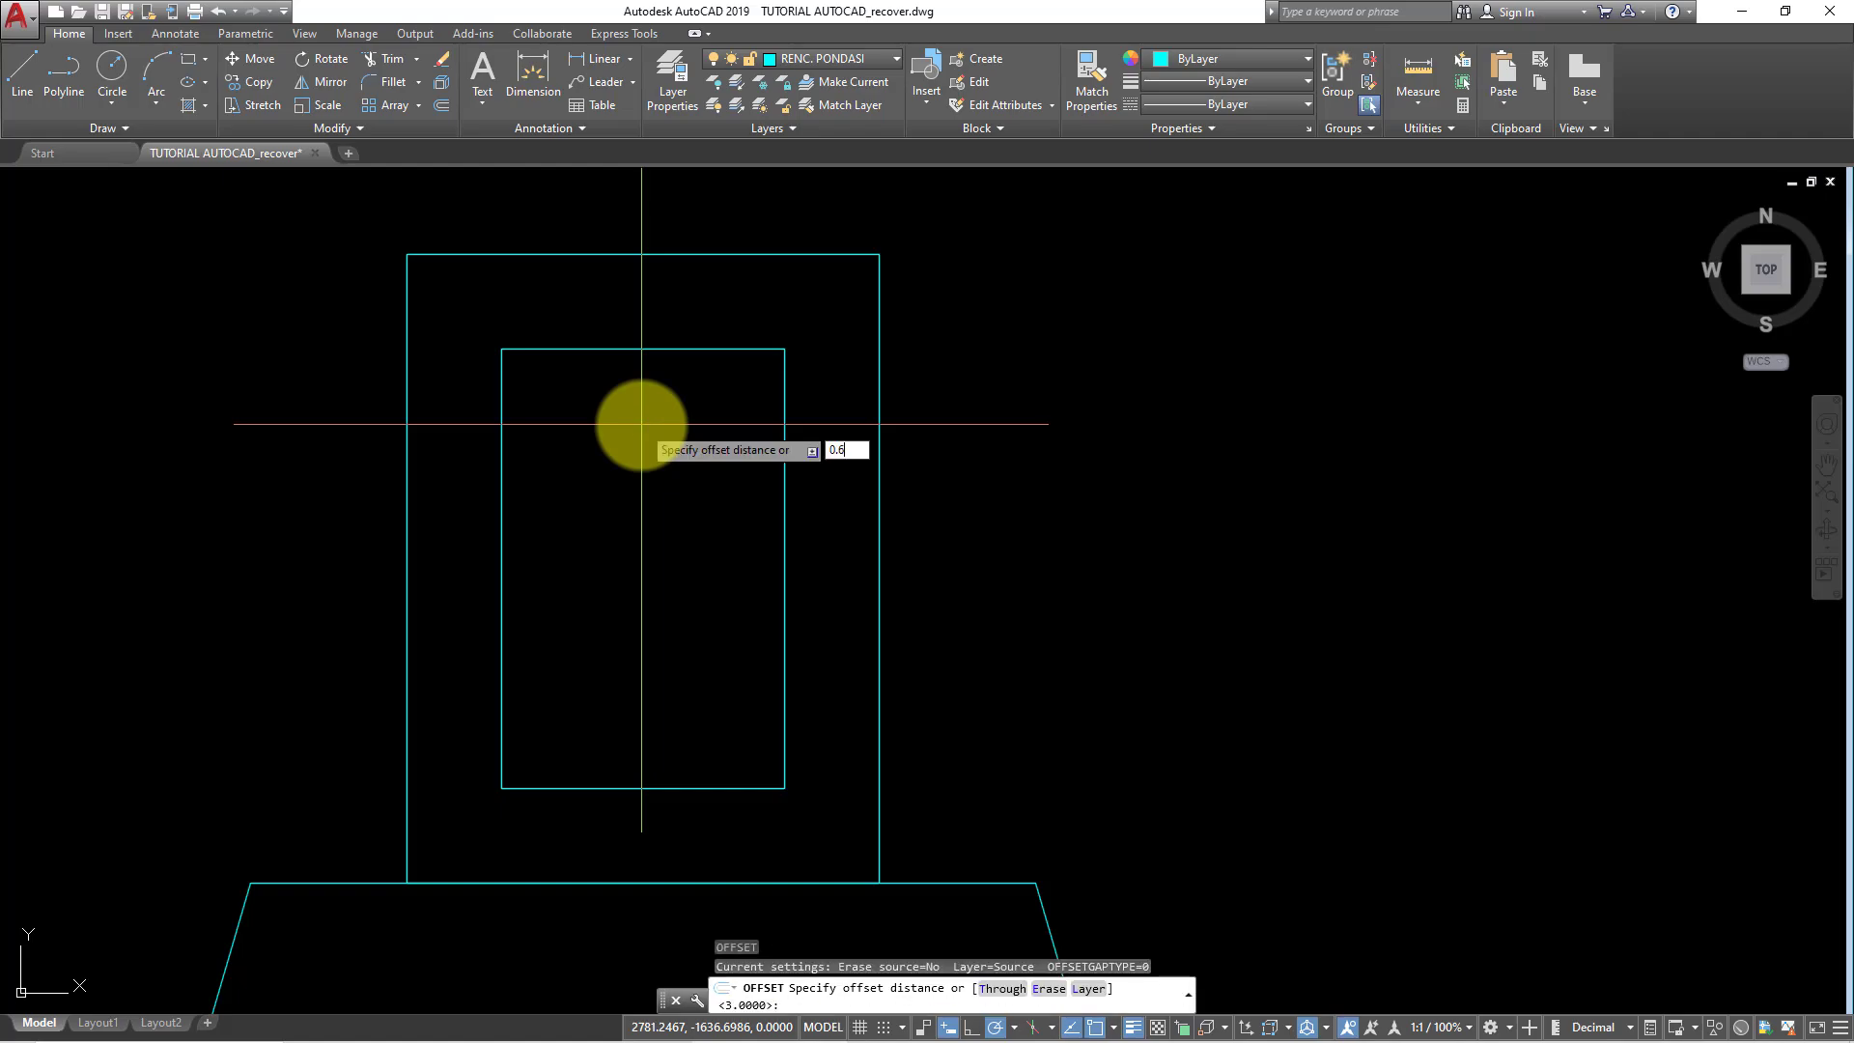
key(Return)
click(622, 354)
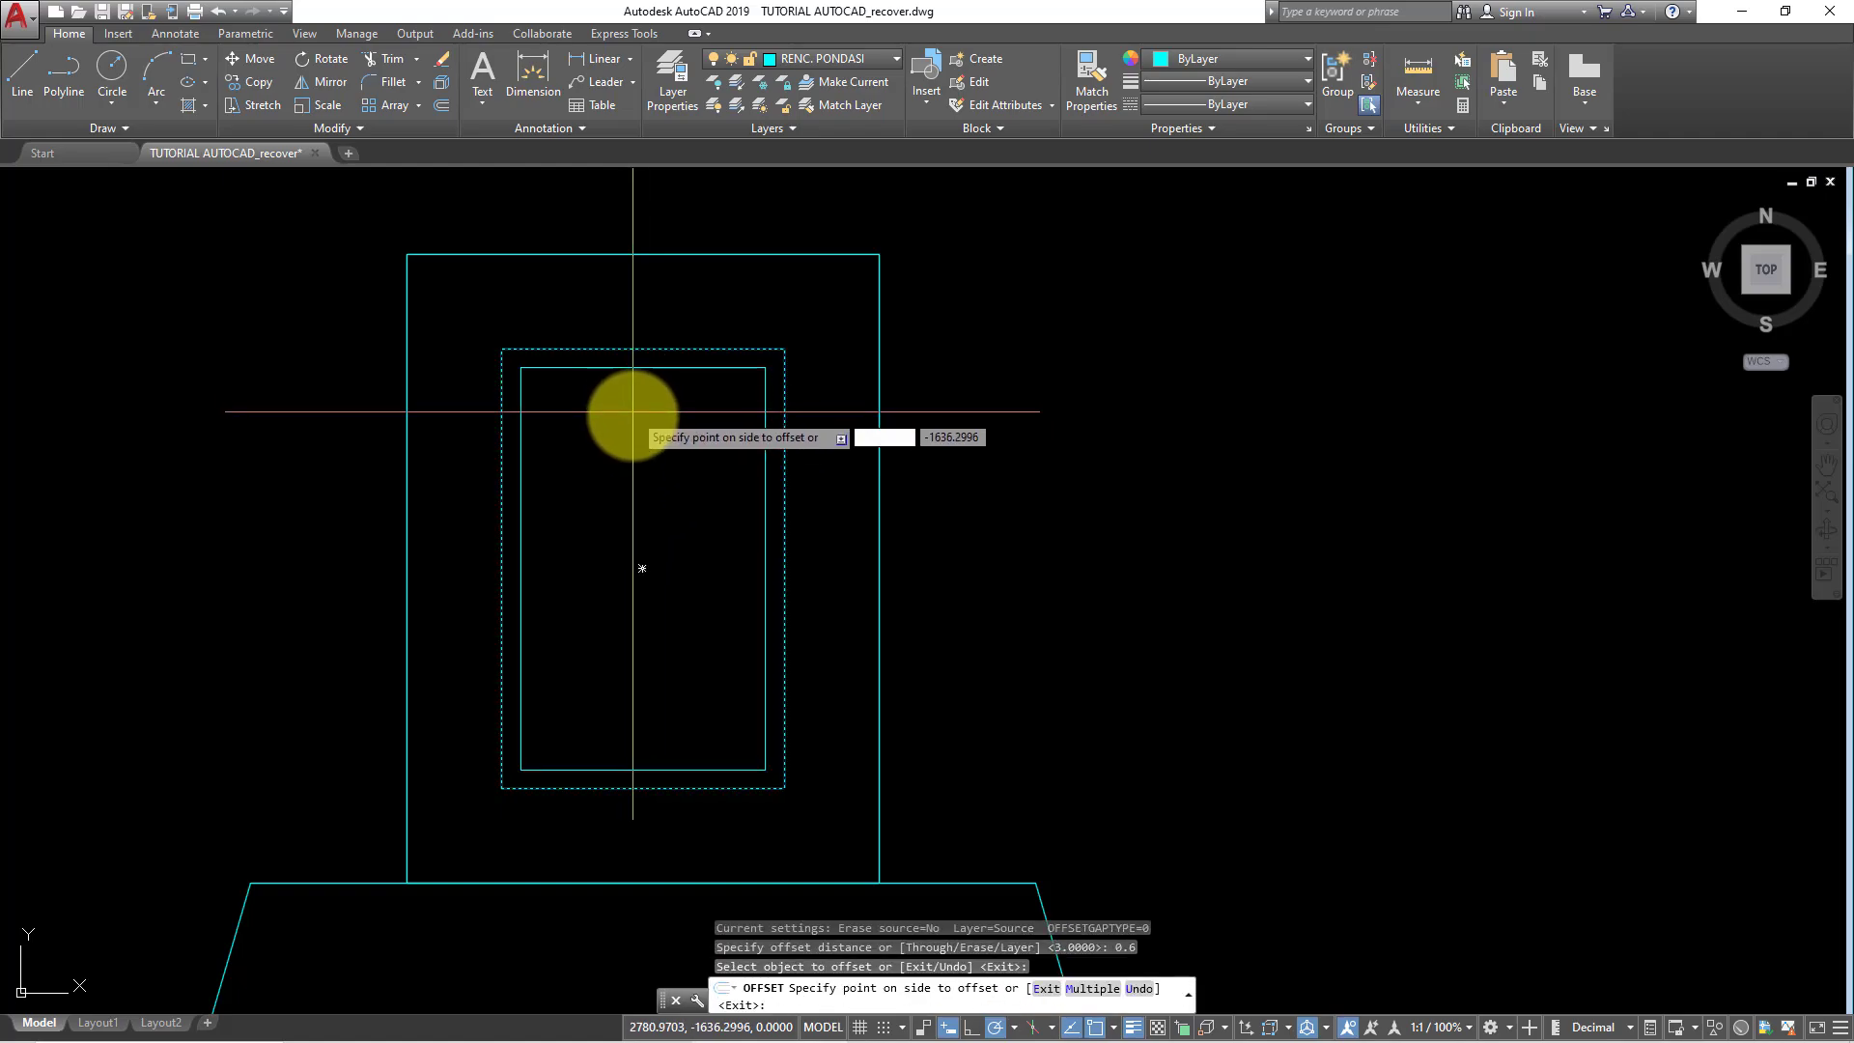
click(641, 406)
key(Escape)
- Erase the middle 3-unit rectangle, leaving only the 3.6-inset one
click(616, 349)
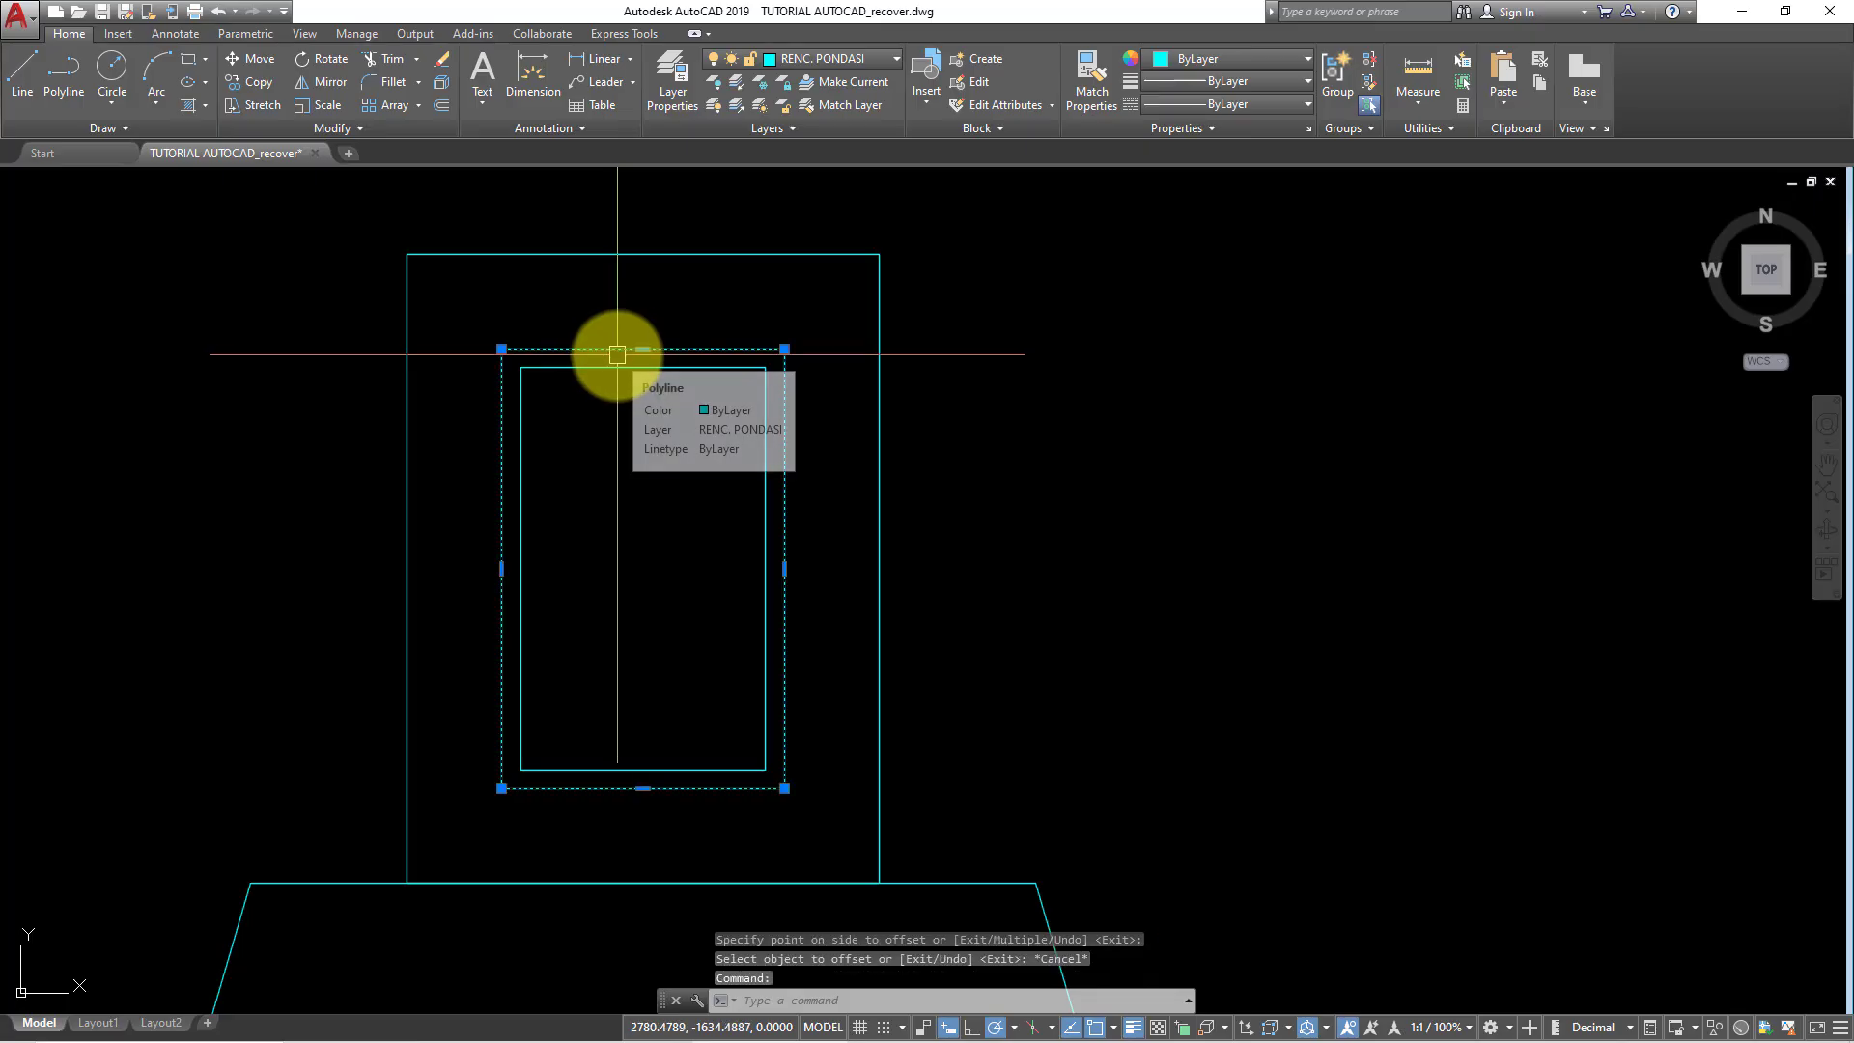
text(e)
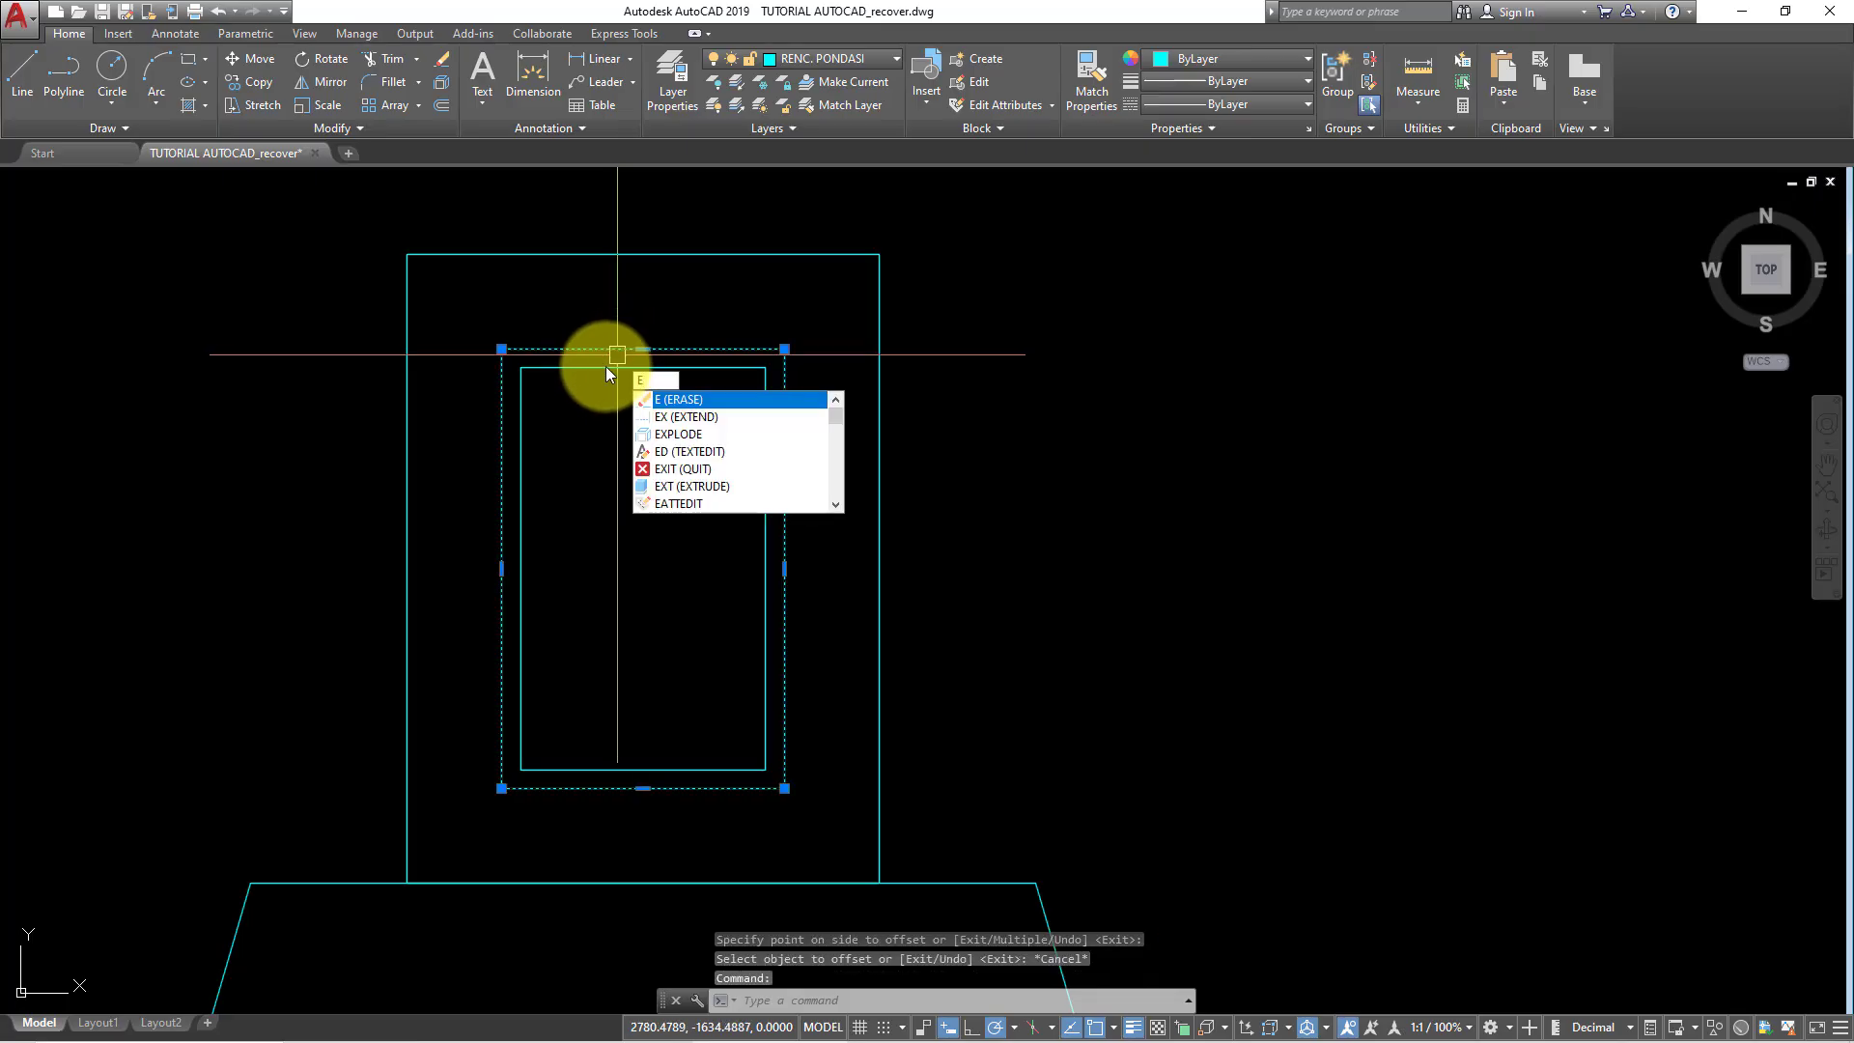
key(Escape)
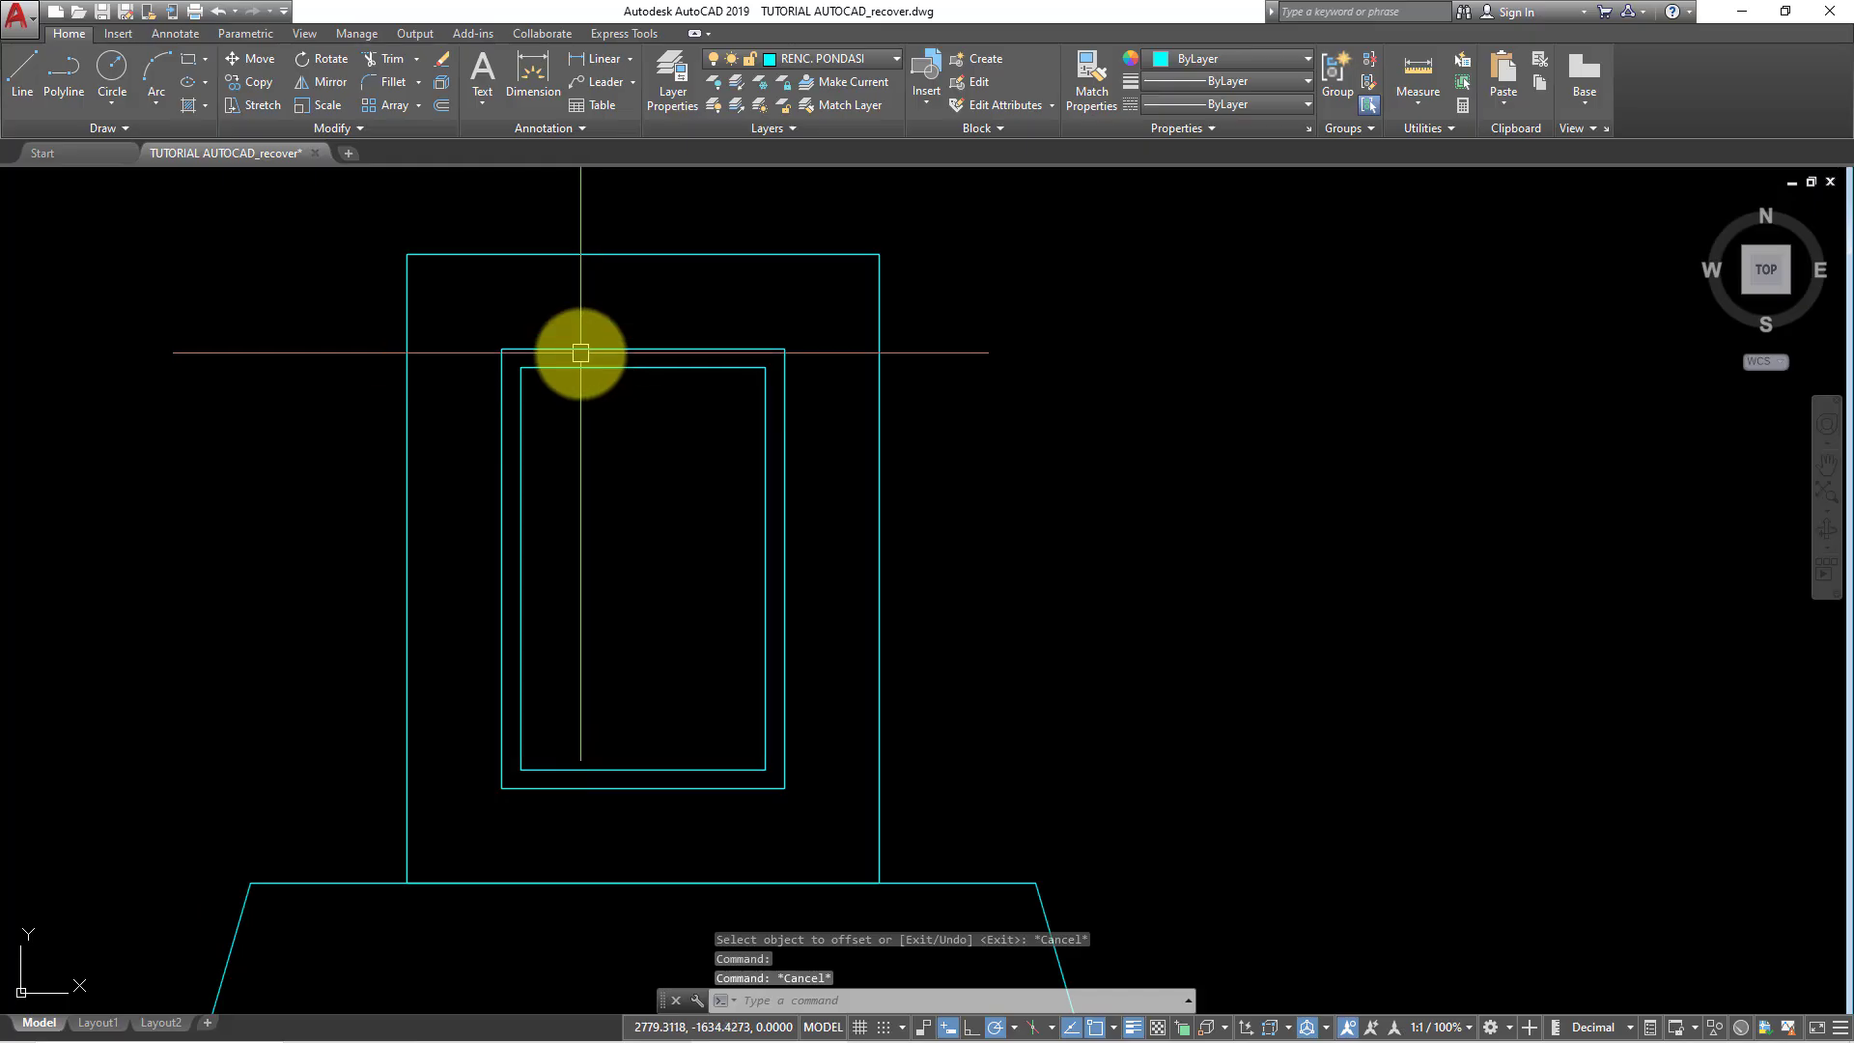
key(Return)
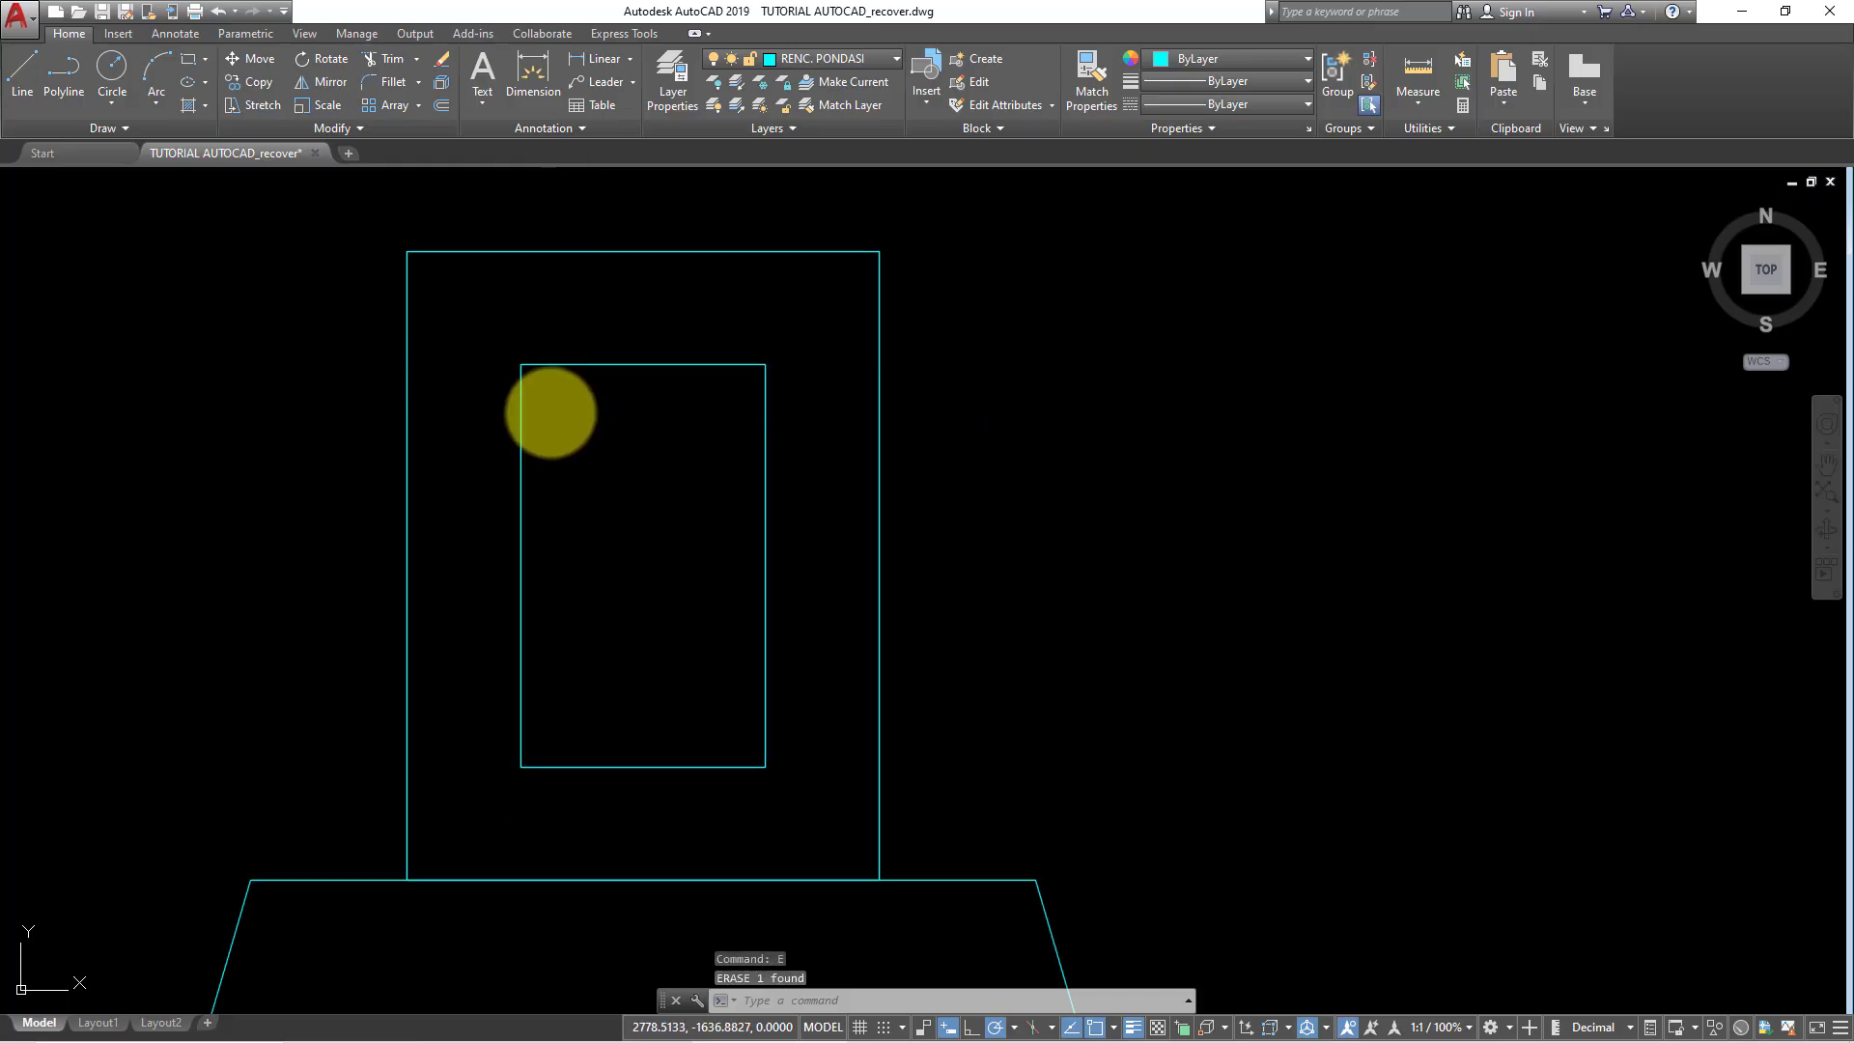
scroll(545, 405, up, 2)
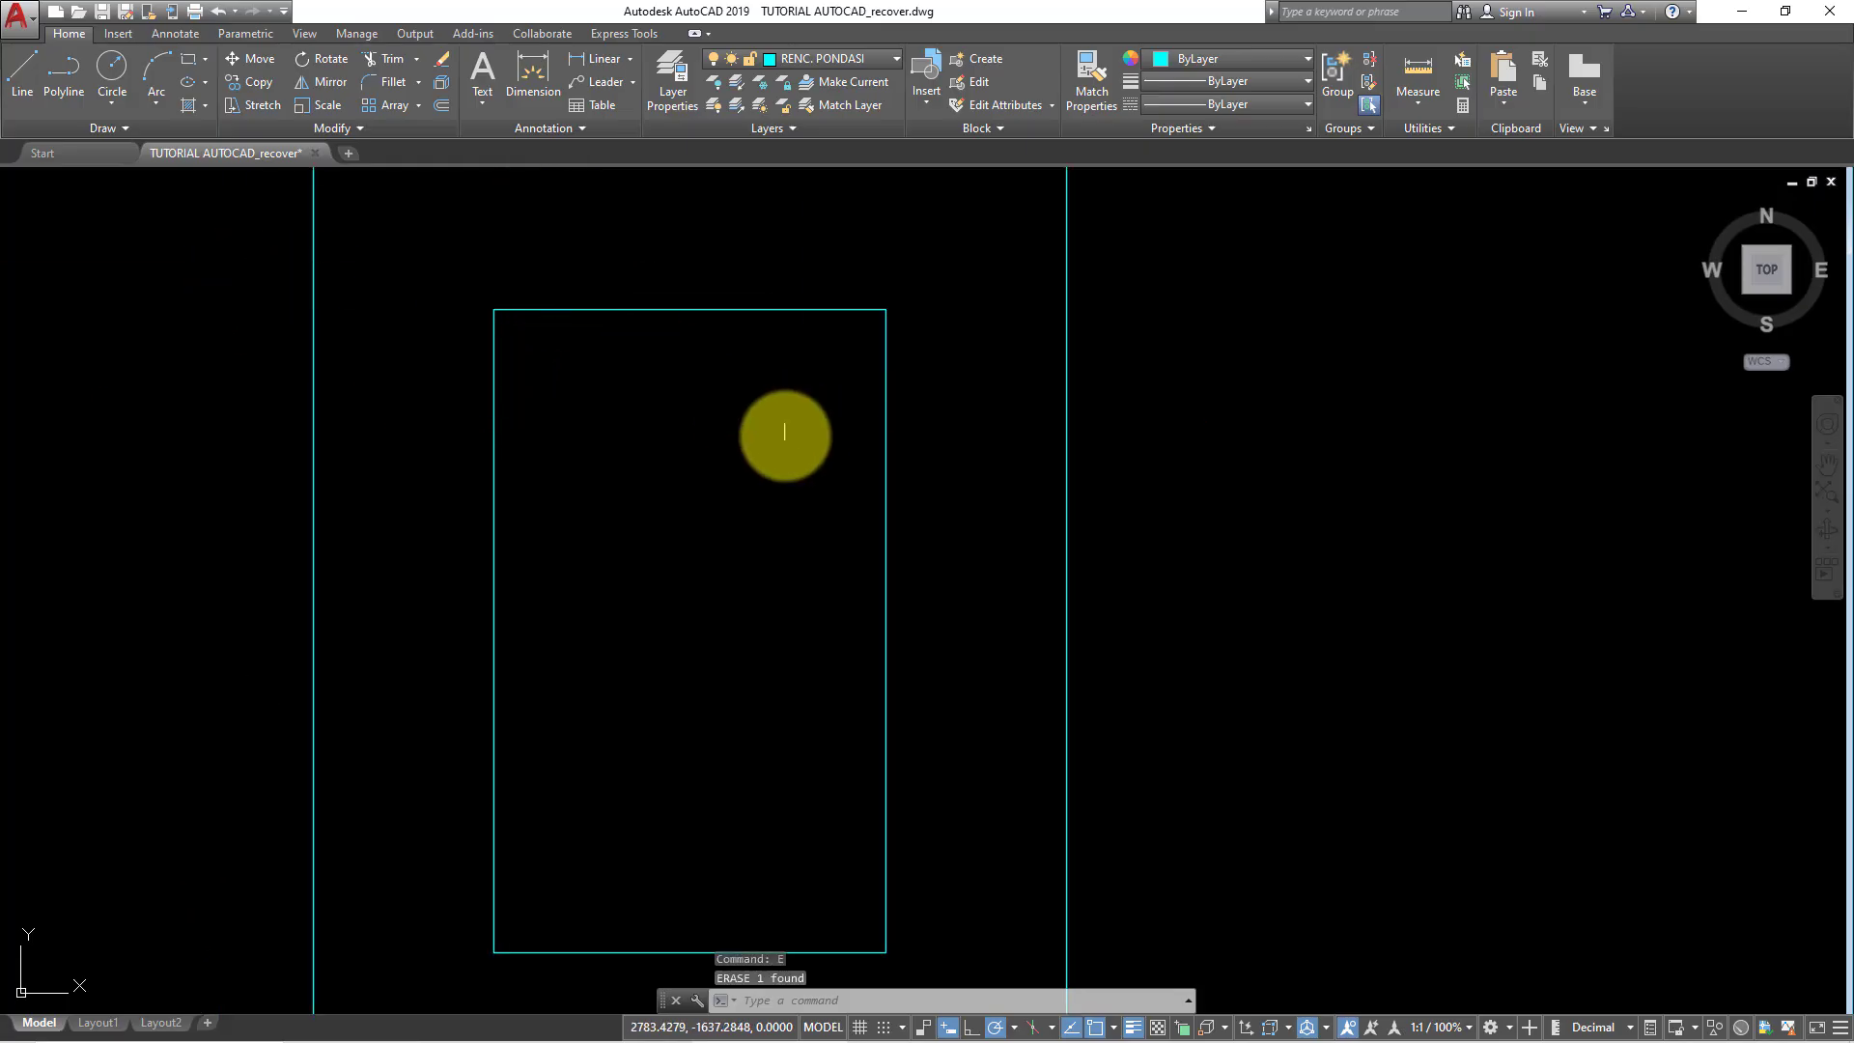
middle_drag(737, 425, 621, 422)
scroll(621, 442, down, 4)
scroll(621, 442, up, 2)
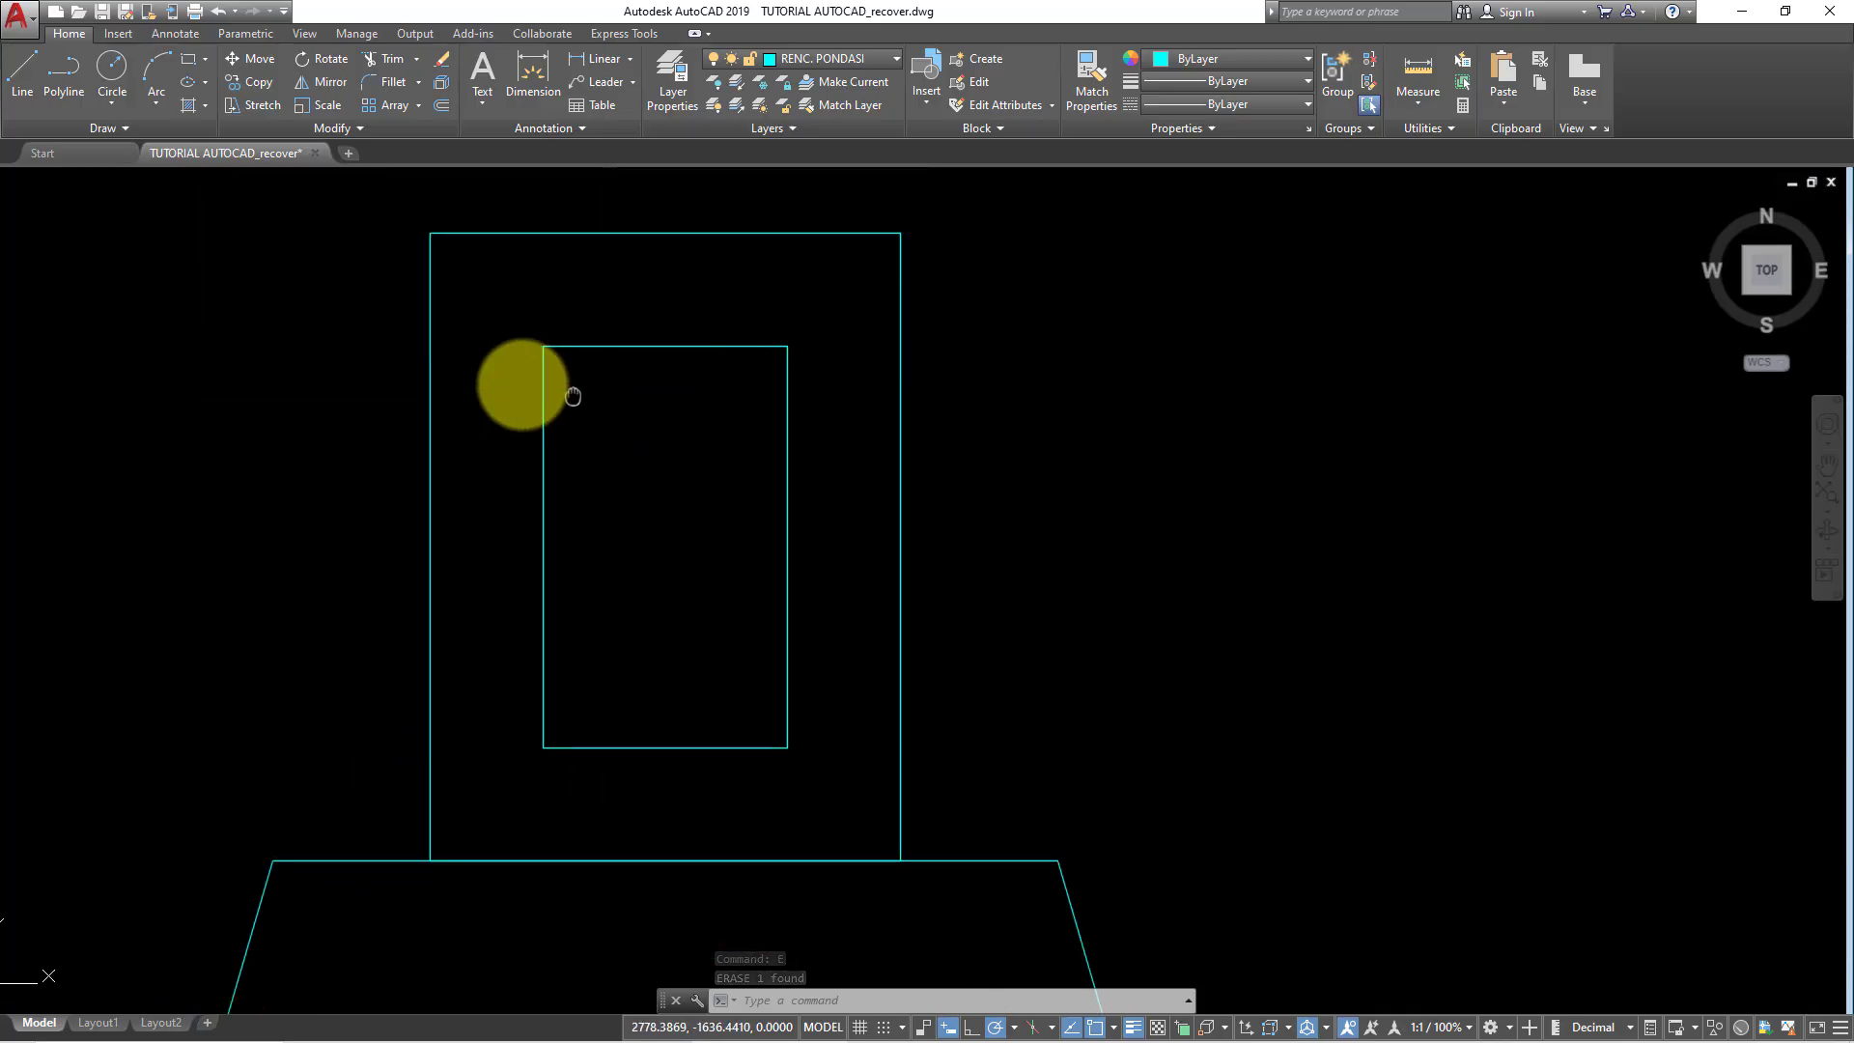
- Draw a diameter-1 circle near the inner rectangle's top-left corner
scroll(518, 385, up, 2)
click(118, 102)
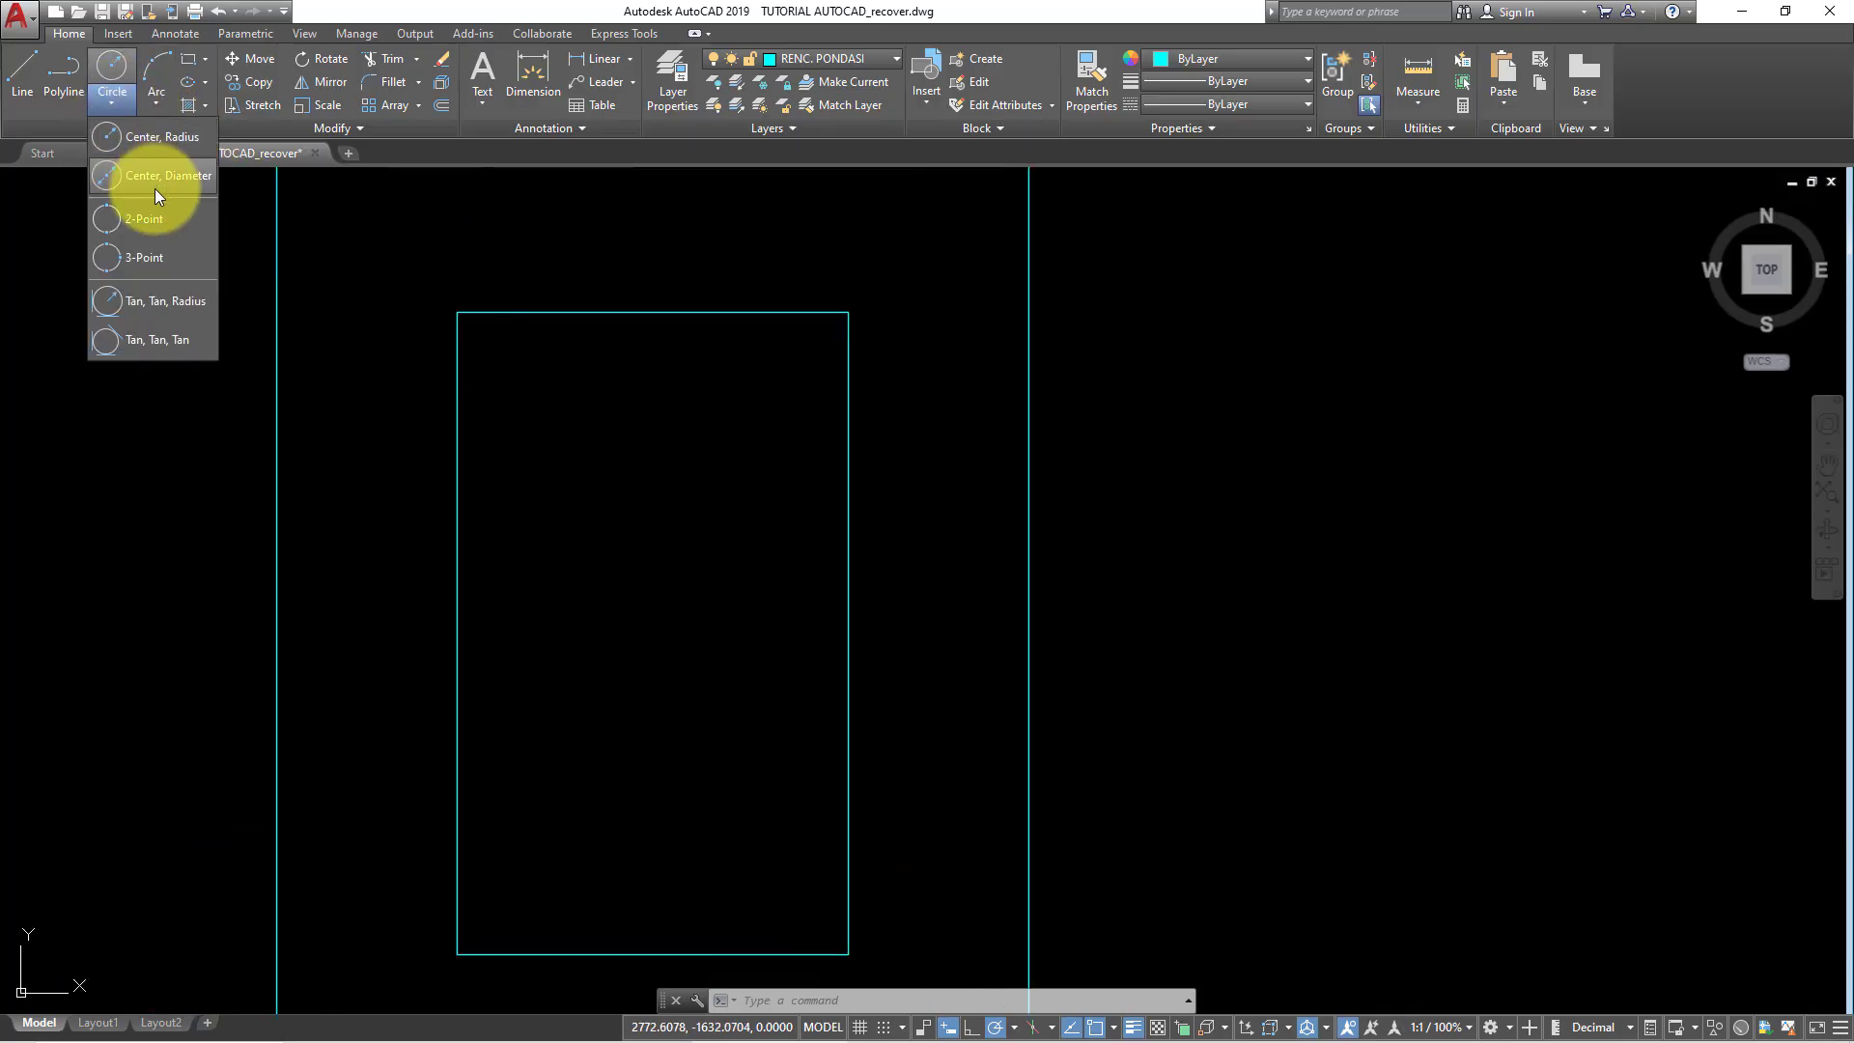
click(153, 191)
scroll(532, 369, up, 2)
click(538, 380)
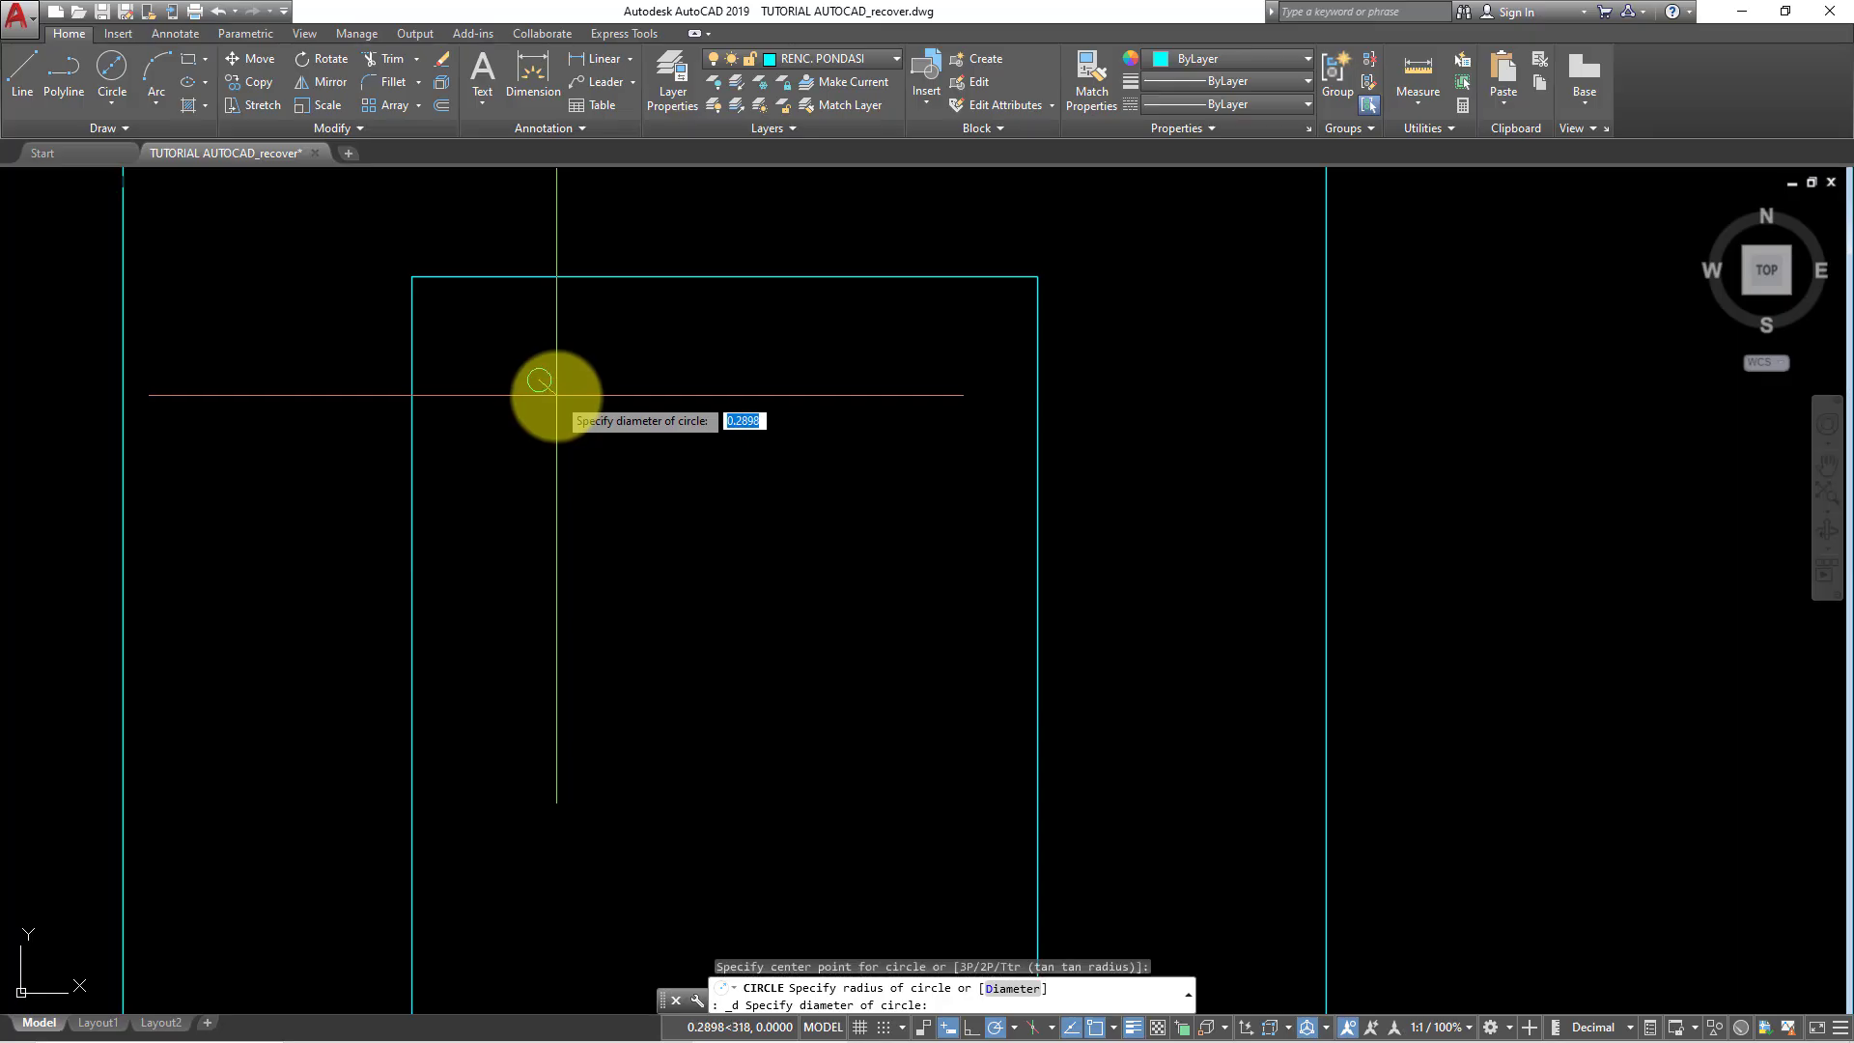
key(Return)
scroll(558, 396, down, 1)
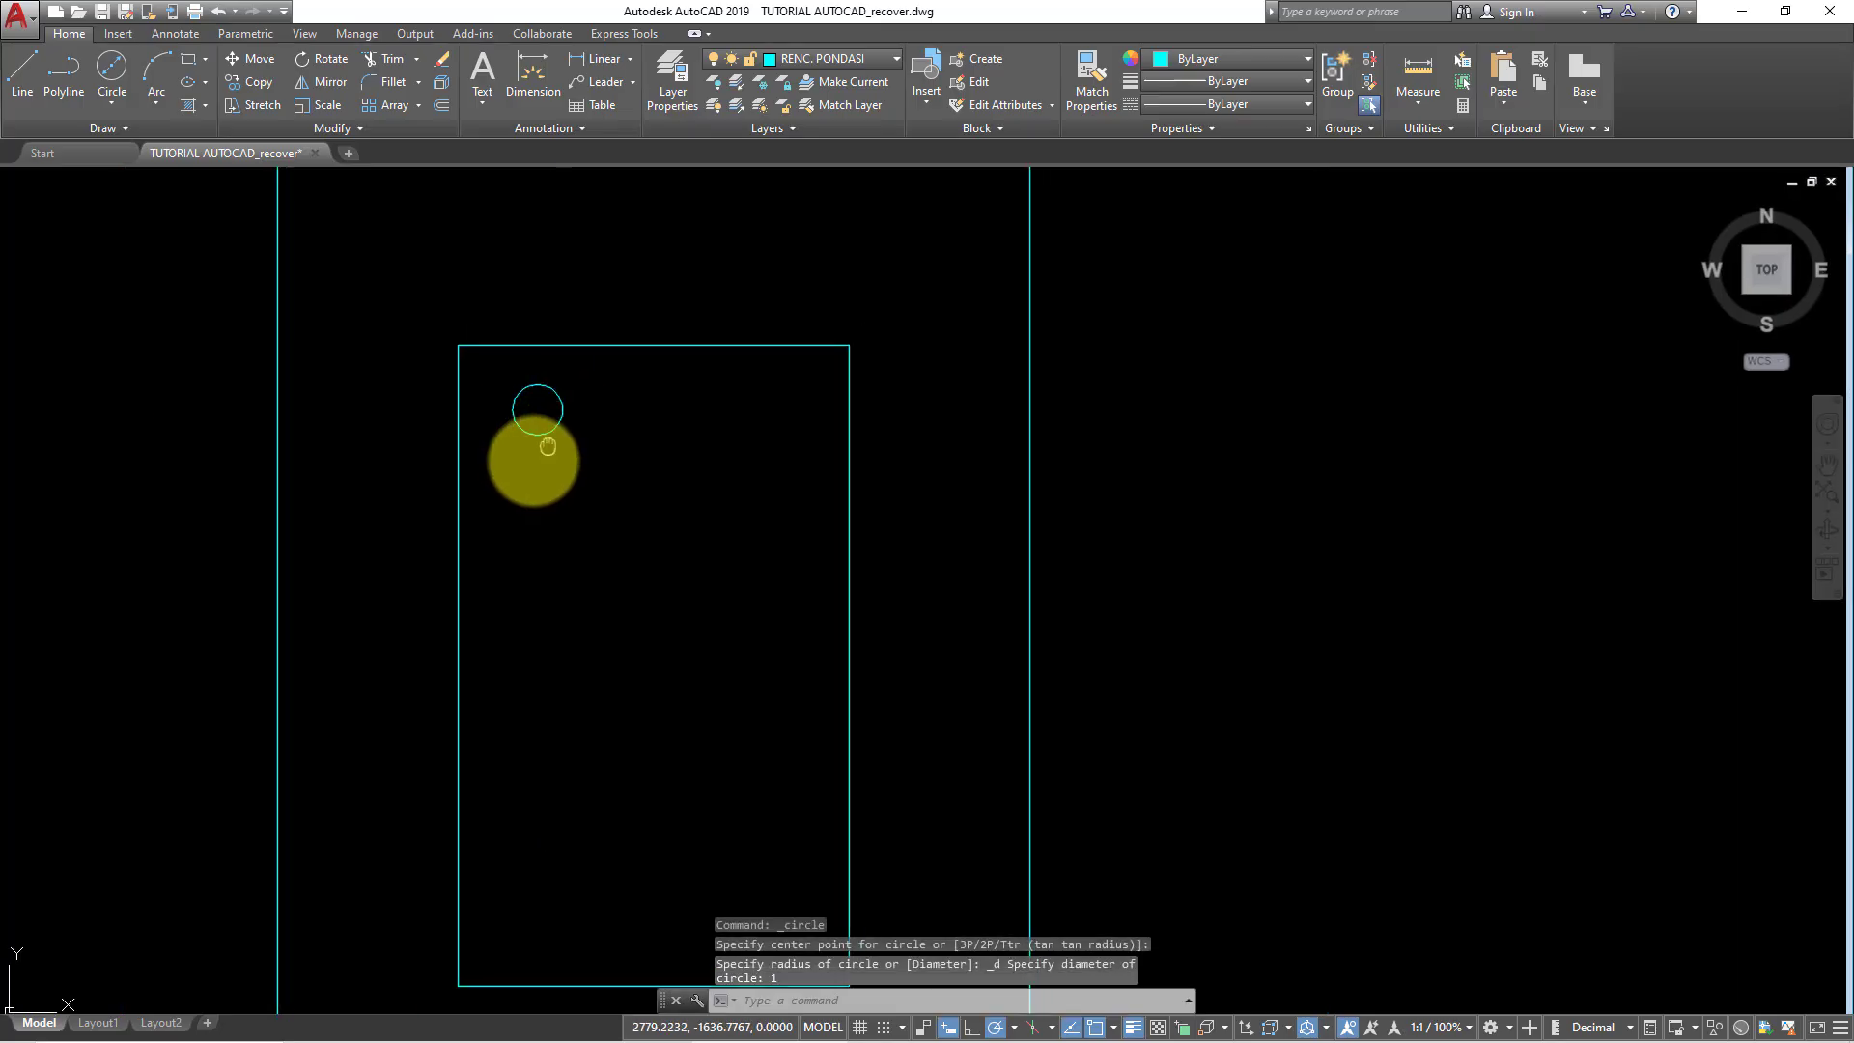
scroll(530, 447, down, 1)
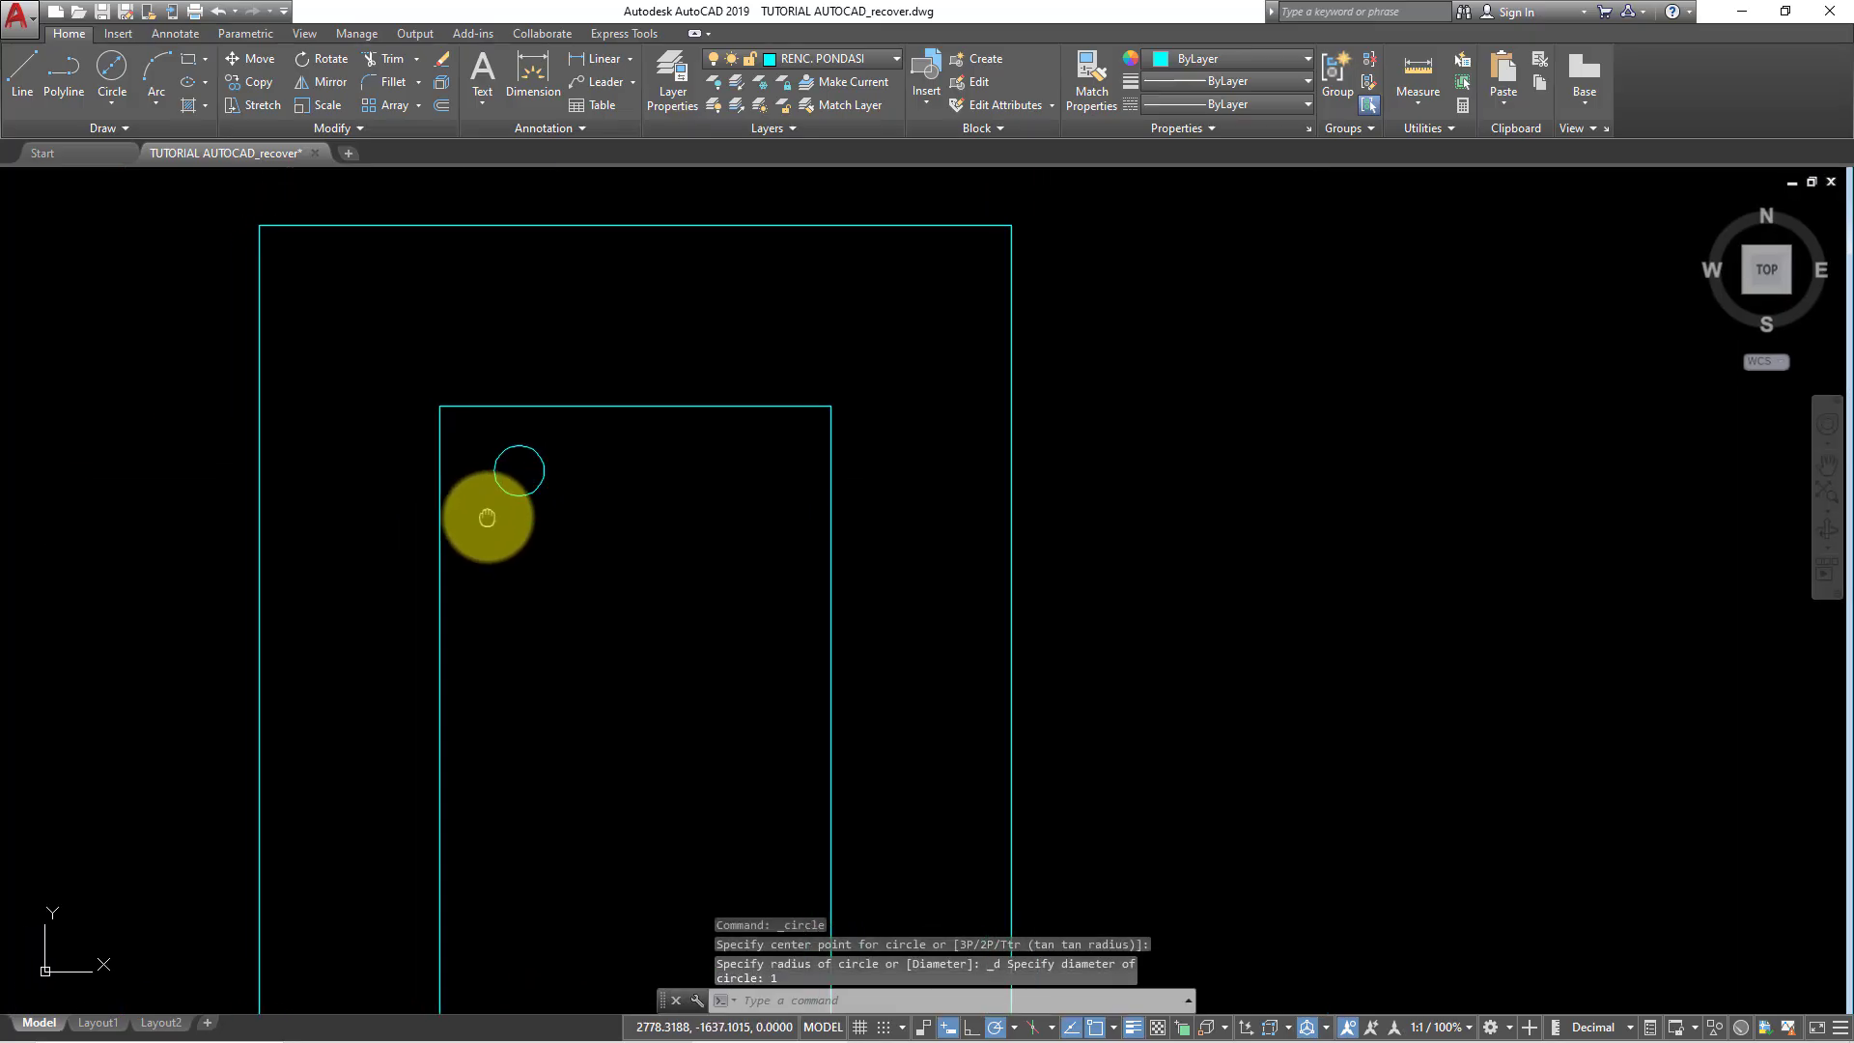
scroll(497, 489, up, 2)
- Fillet the inner rectangle's top-left corner with radius 0.5
click(509, 447)
click(550, 504)
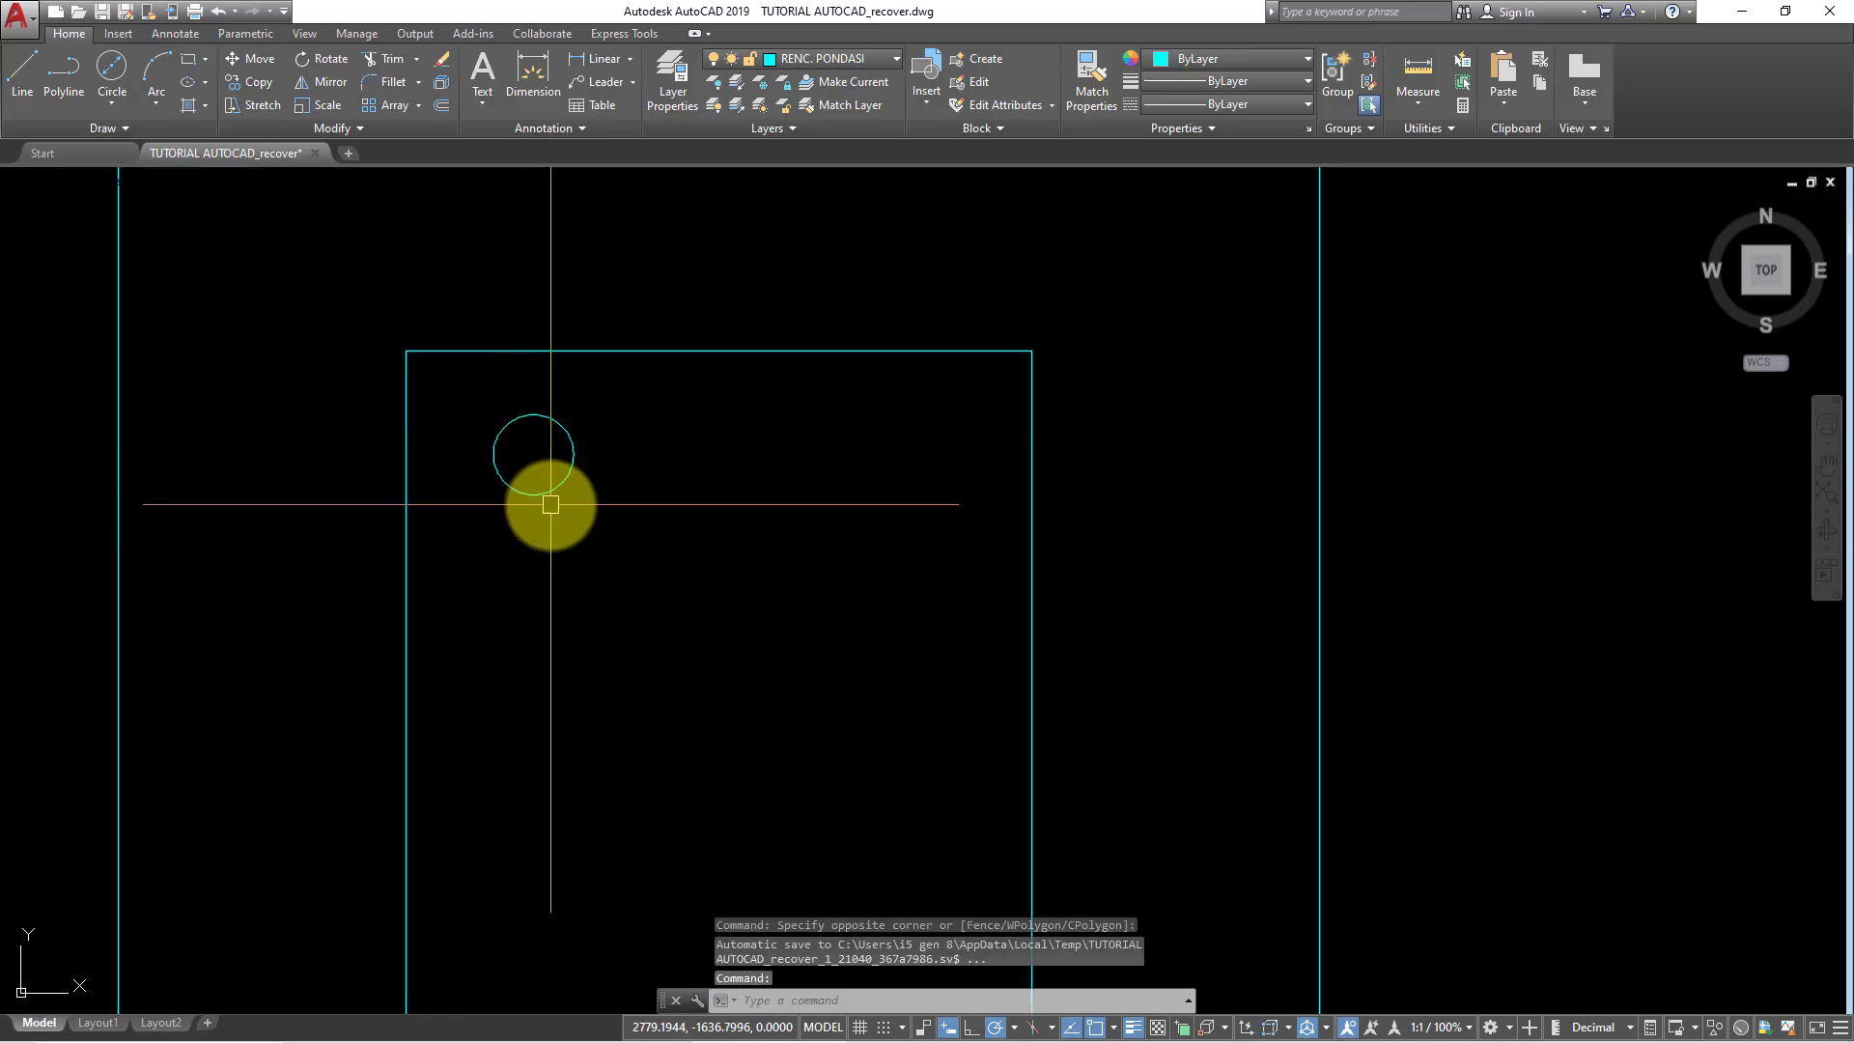
text(F)
key(Return)
text(R)
key(Return)
text(0.)
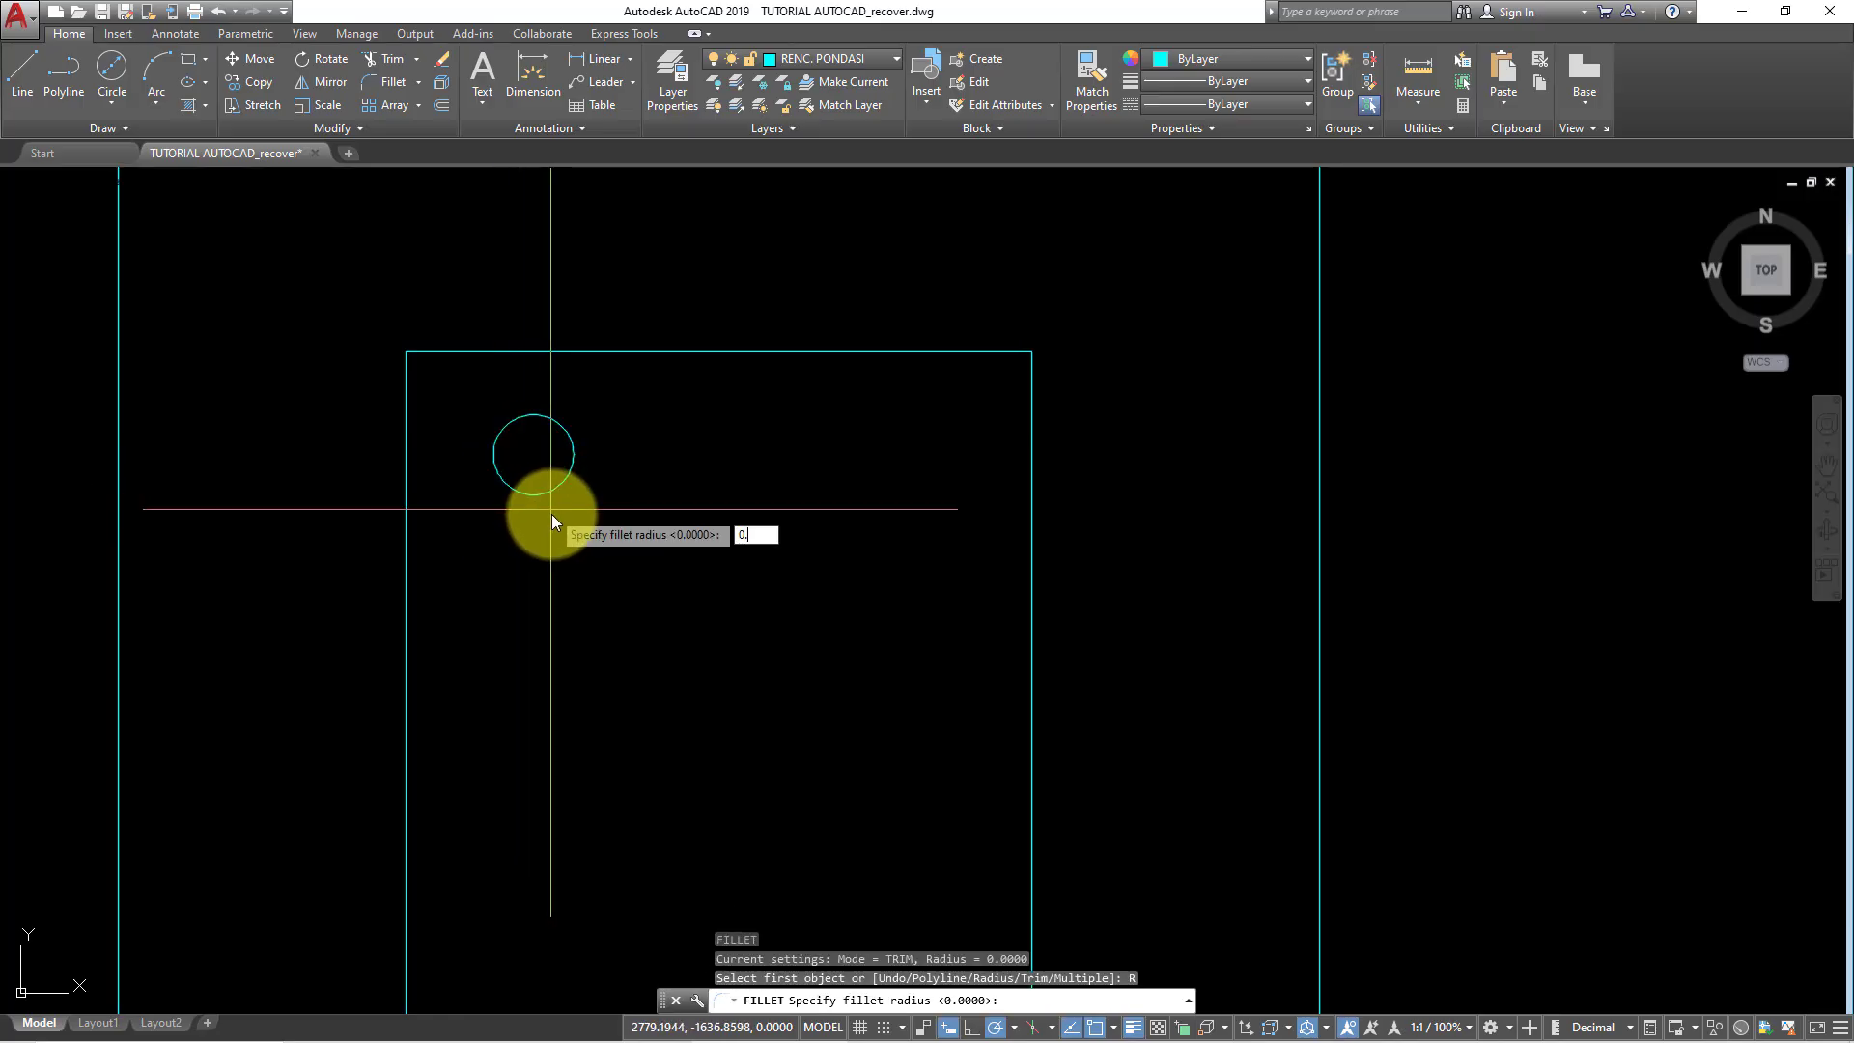
text(5)
key(Return)
scroll(507, 446, up, 2)
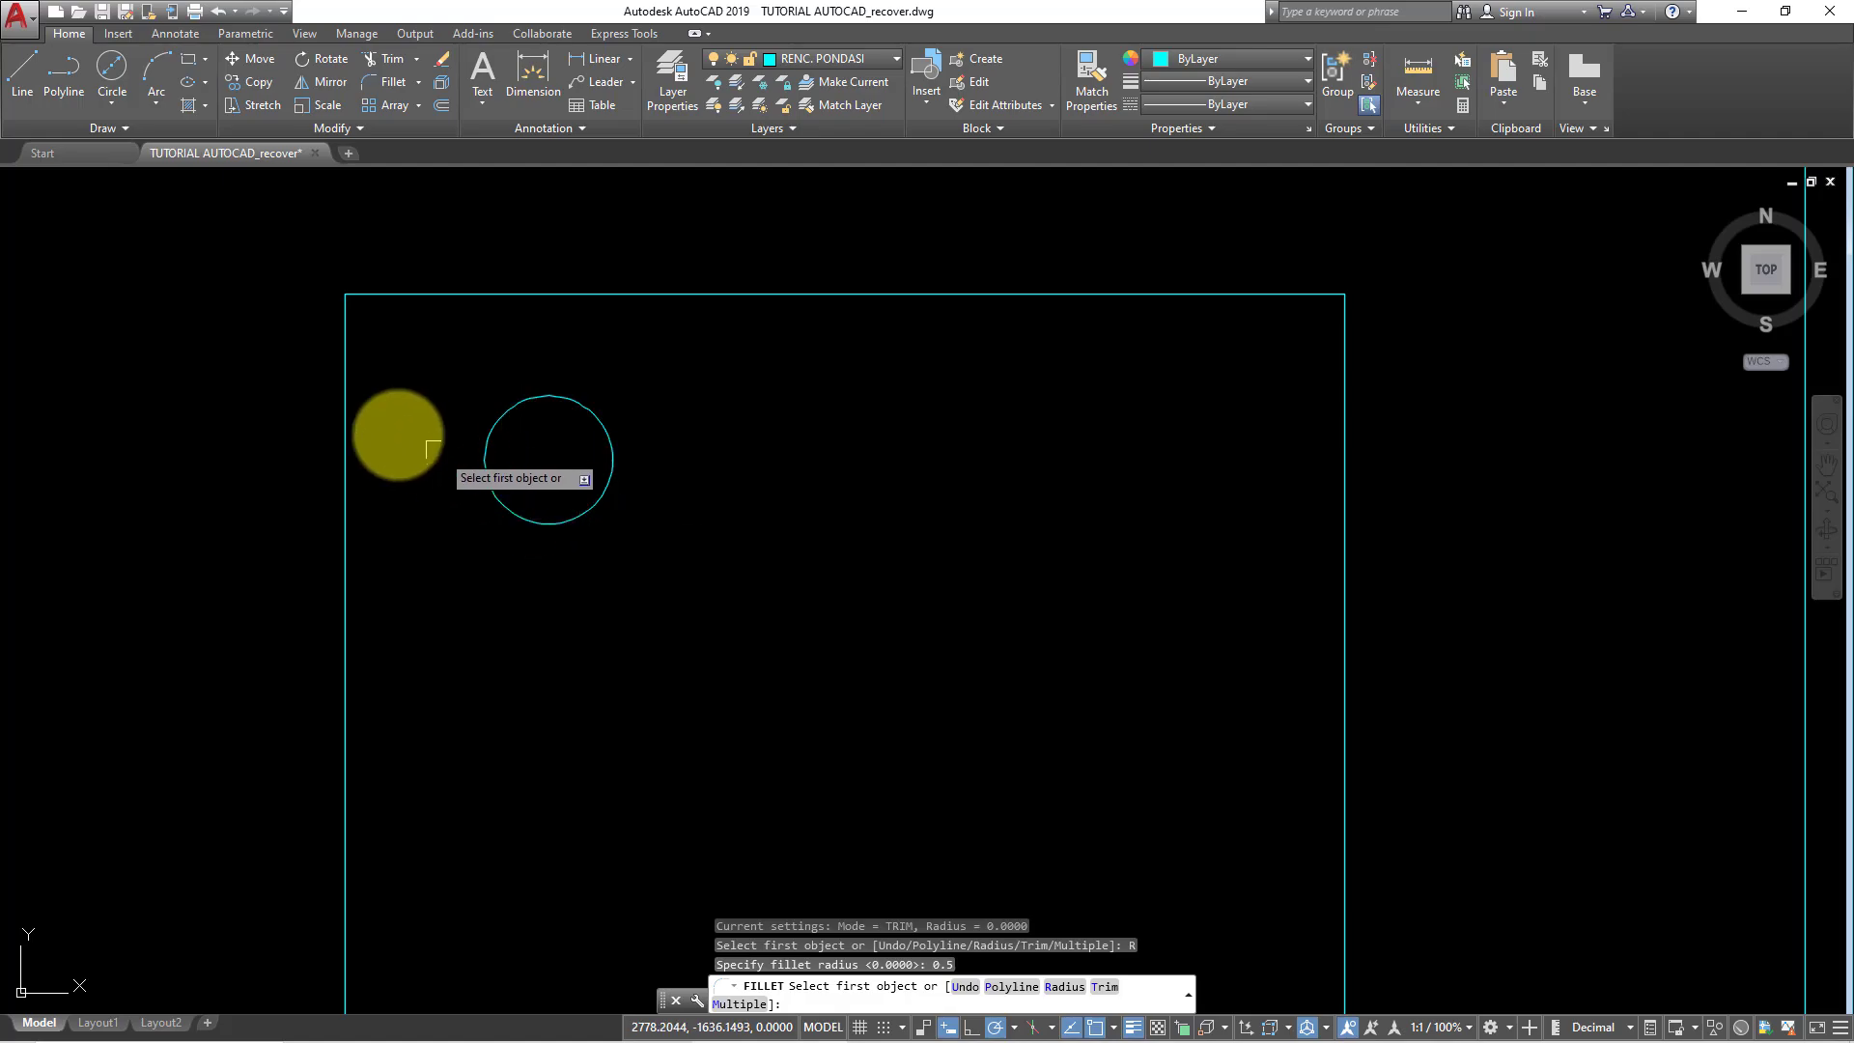
click(345, 391)
click(418, 293)
scroll(579, 391, down, 5)
- Fillet the top-right, bottom-left and bottom-right corners at radius 0.5
key(Return)
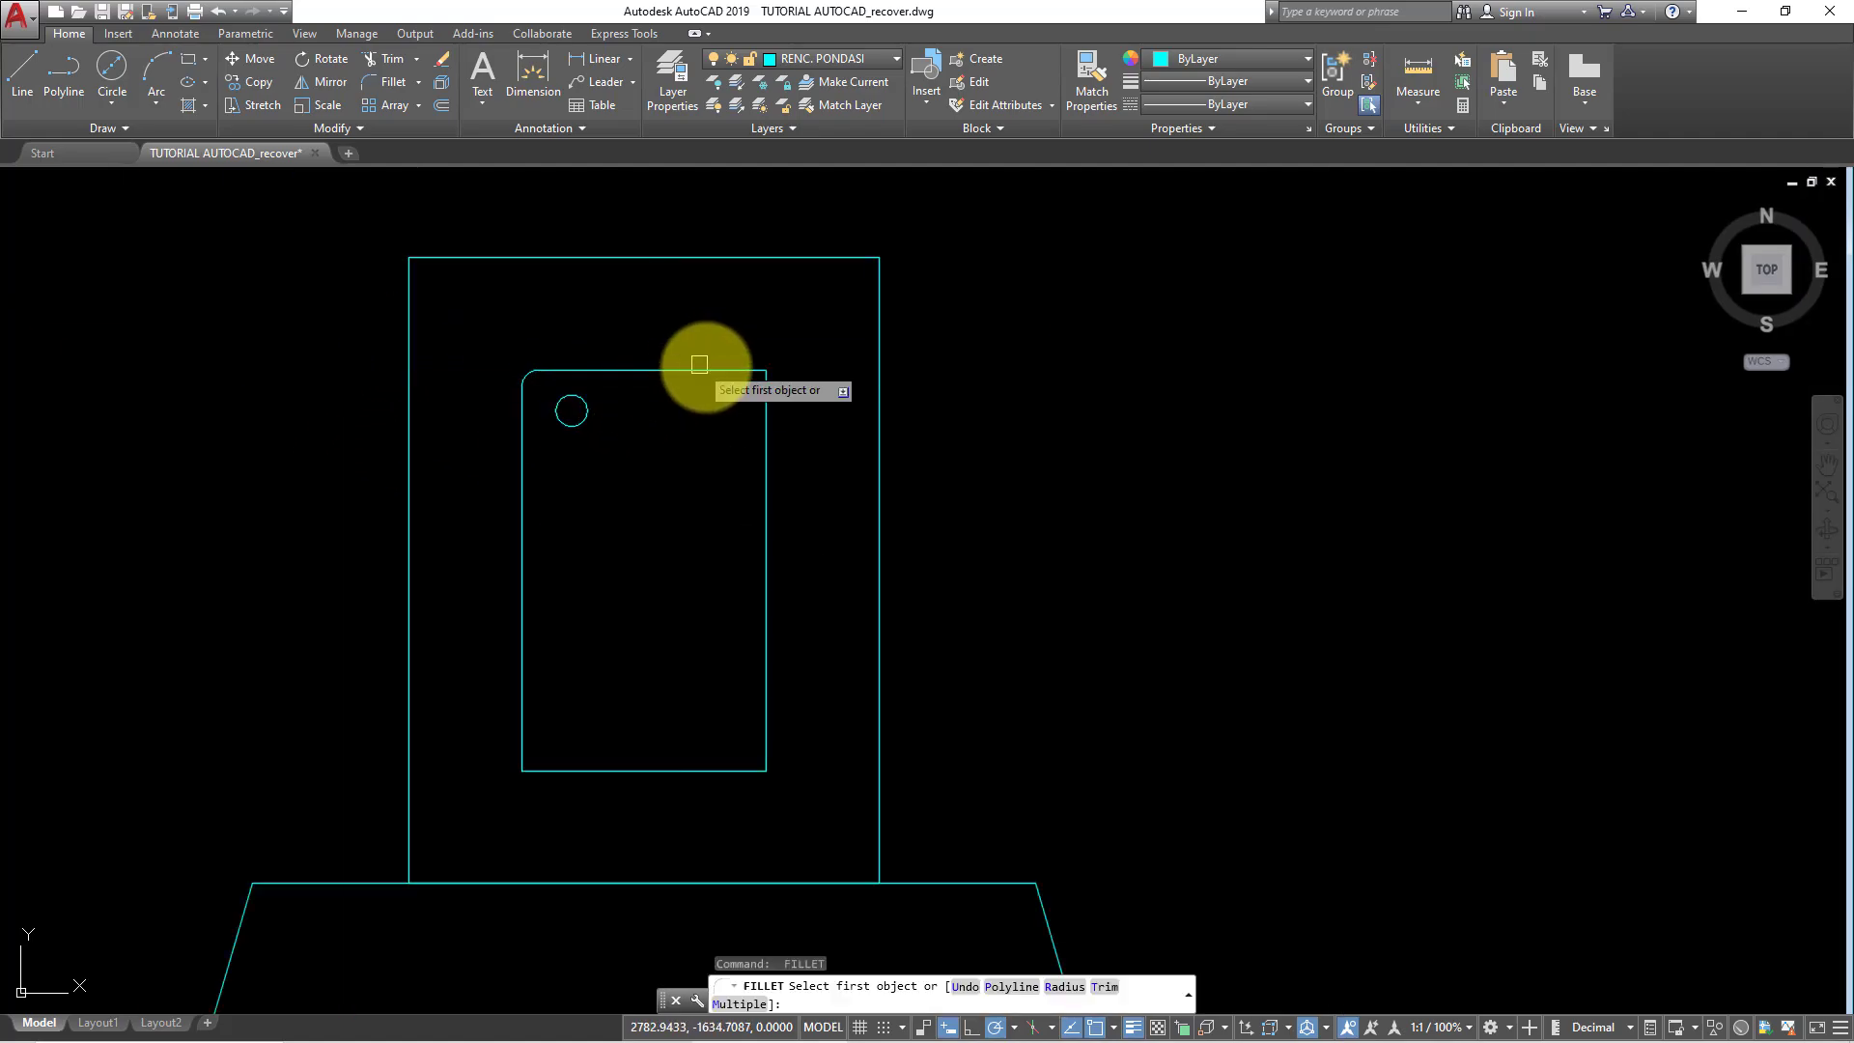
click(699, 368)
click(763, 434)
key(Return)
click(524, 715)
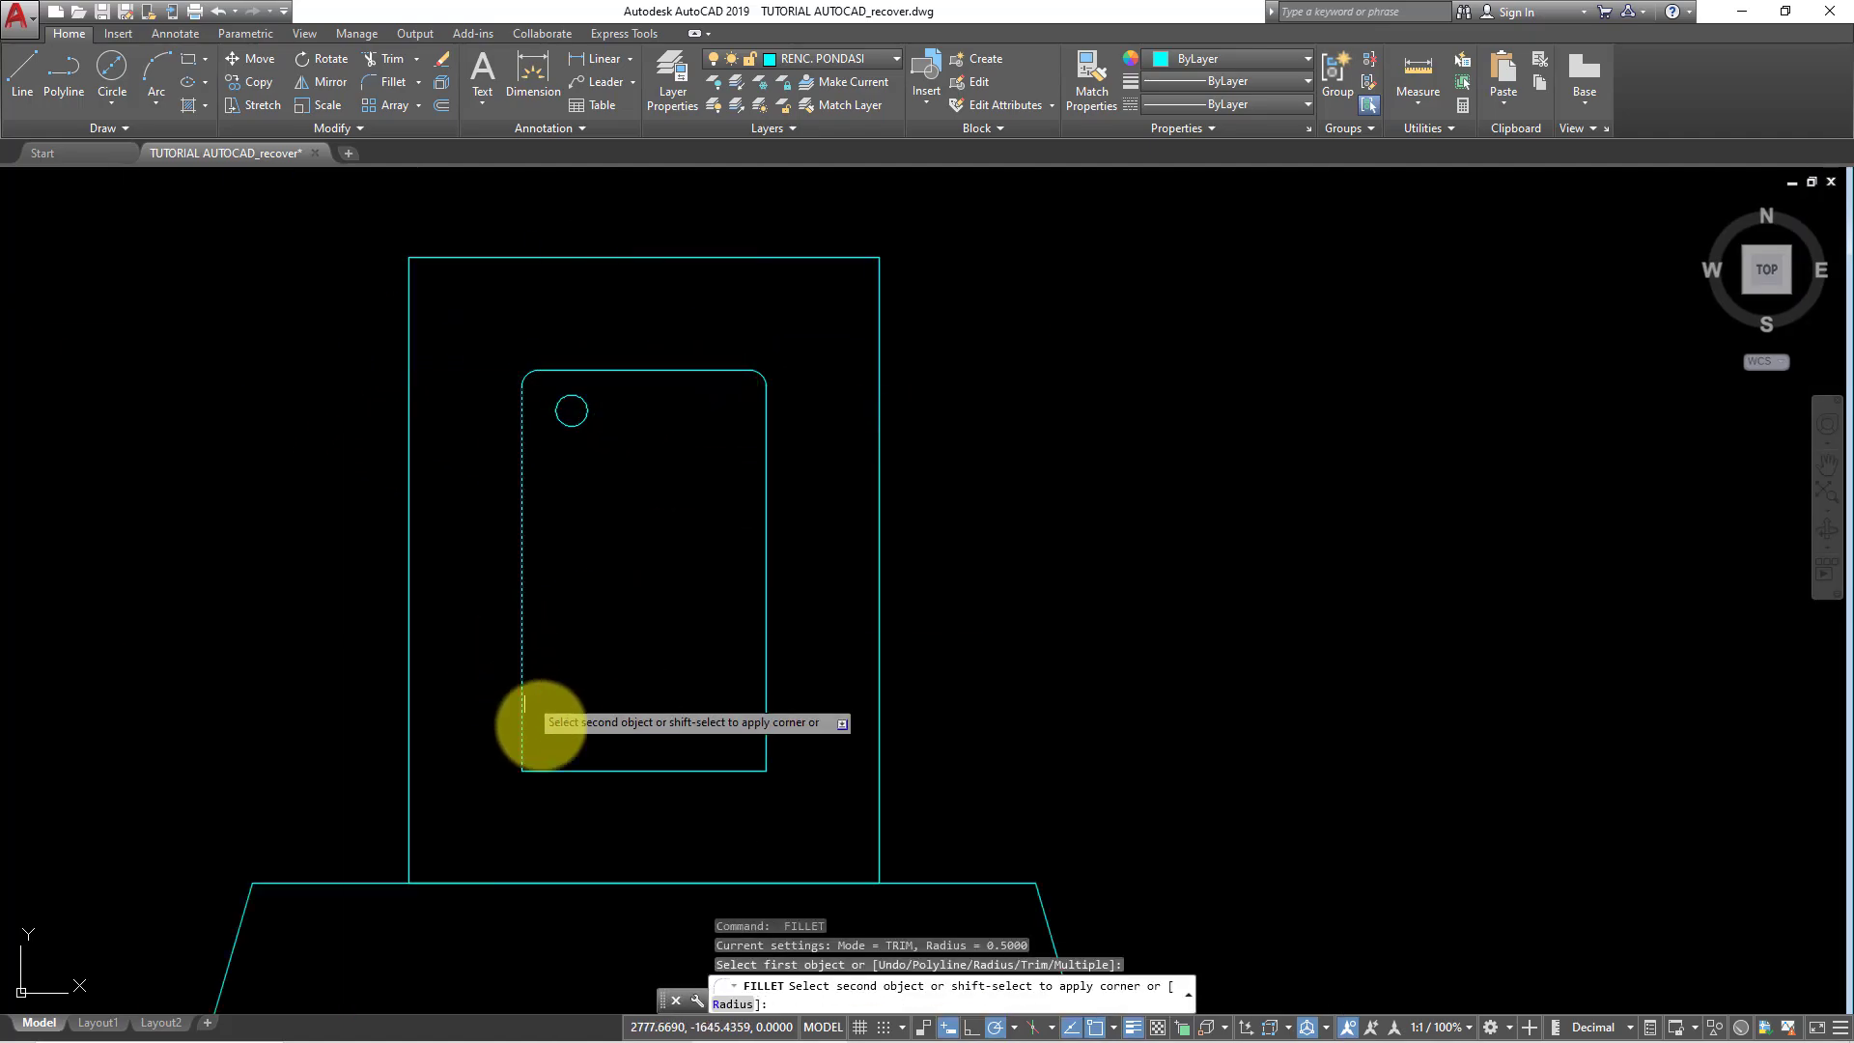
click(558, 770)
key(Return)
click(734, 771)
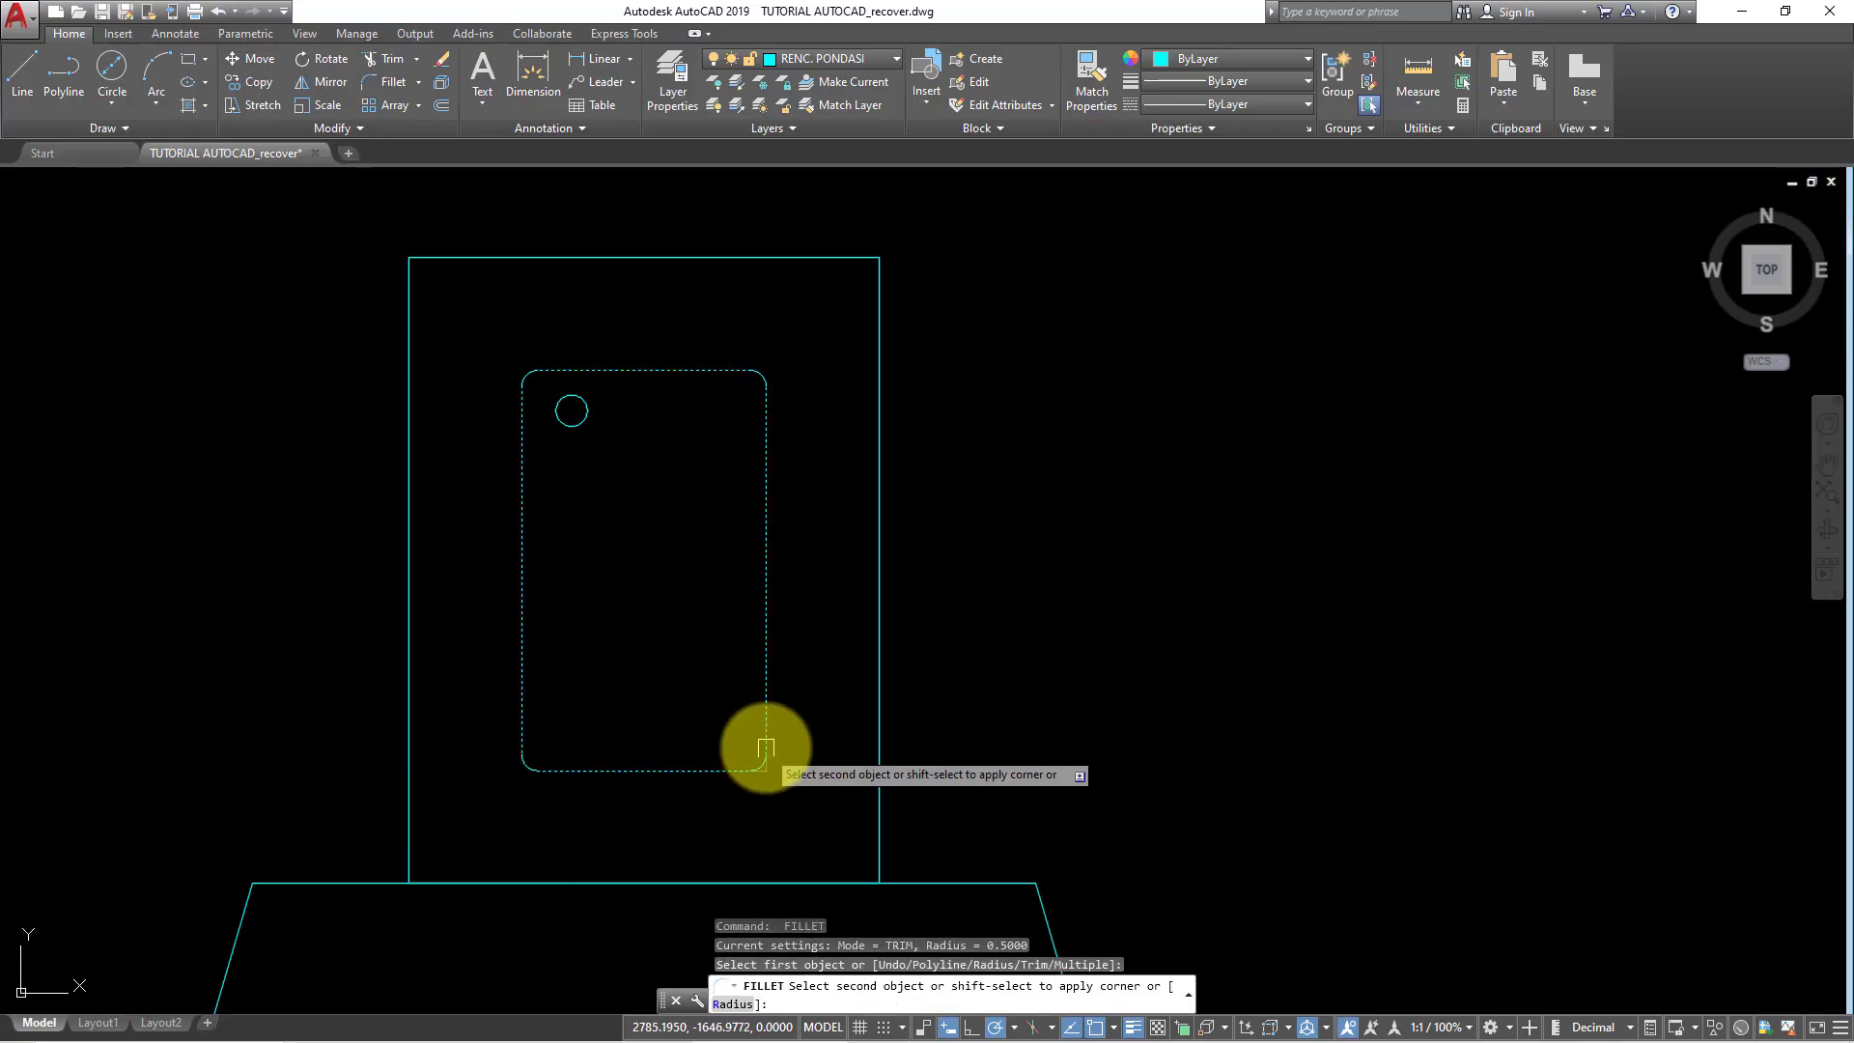
click(568, 386)
scroll(568, 386, up, 3)
scroll(568, 386, up, 2)
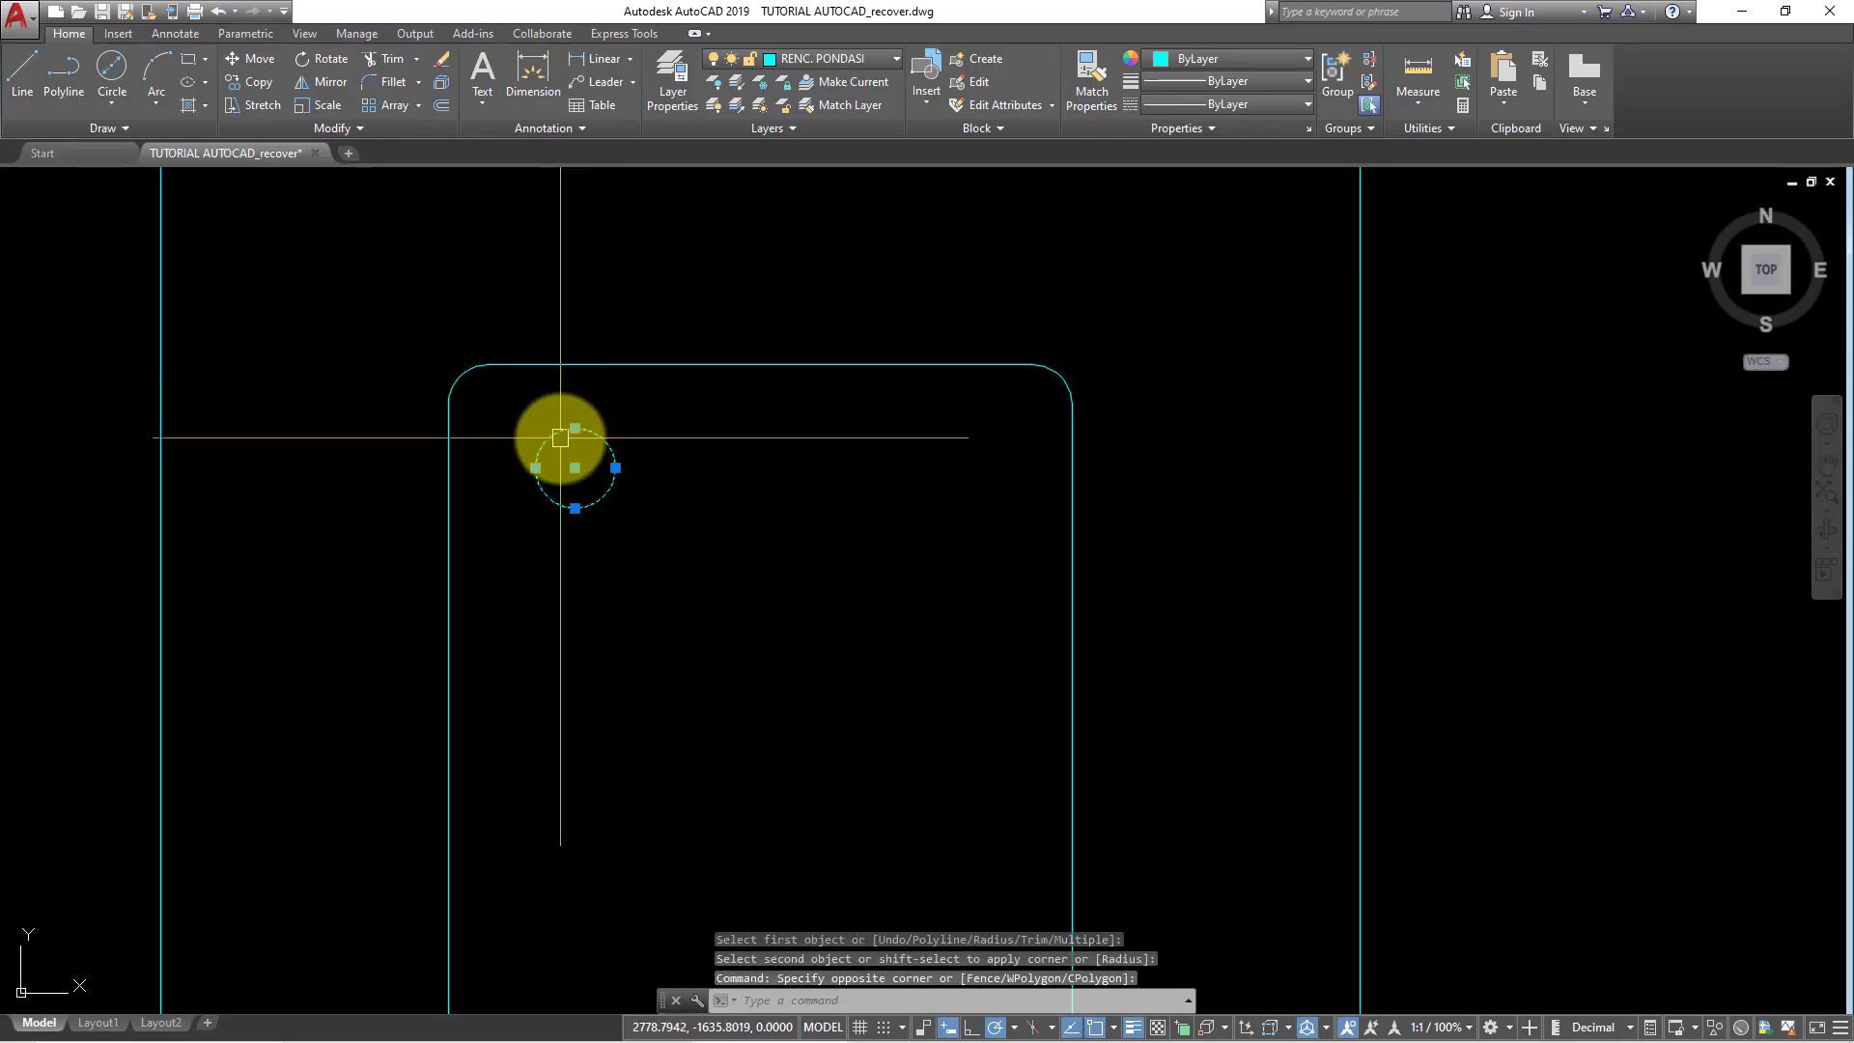
- Move the small circle into the rounded top-left corner
text(m)
key(Return)
click(575, 467)
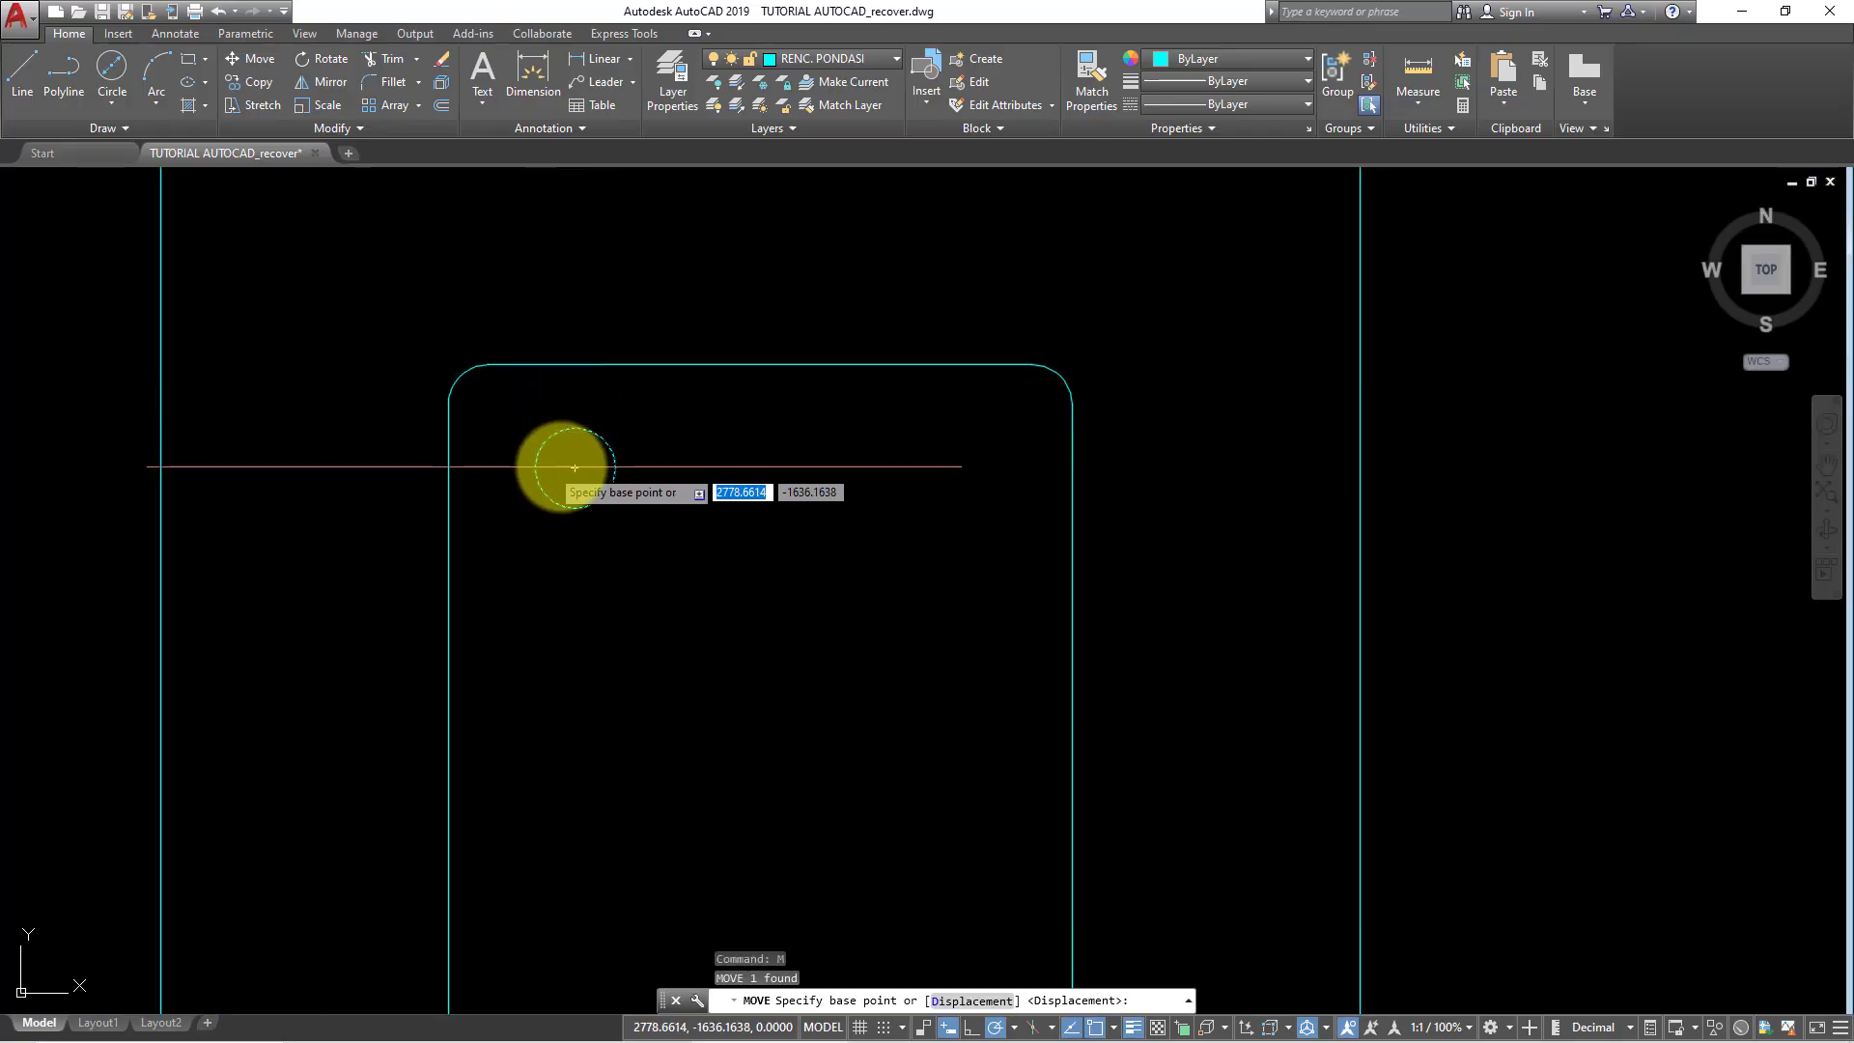
click(487, 402)
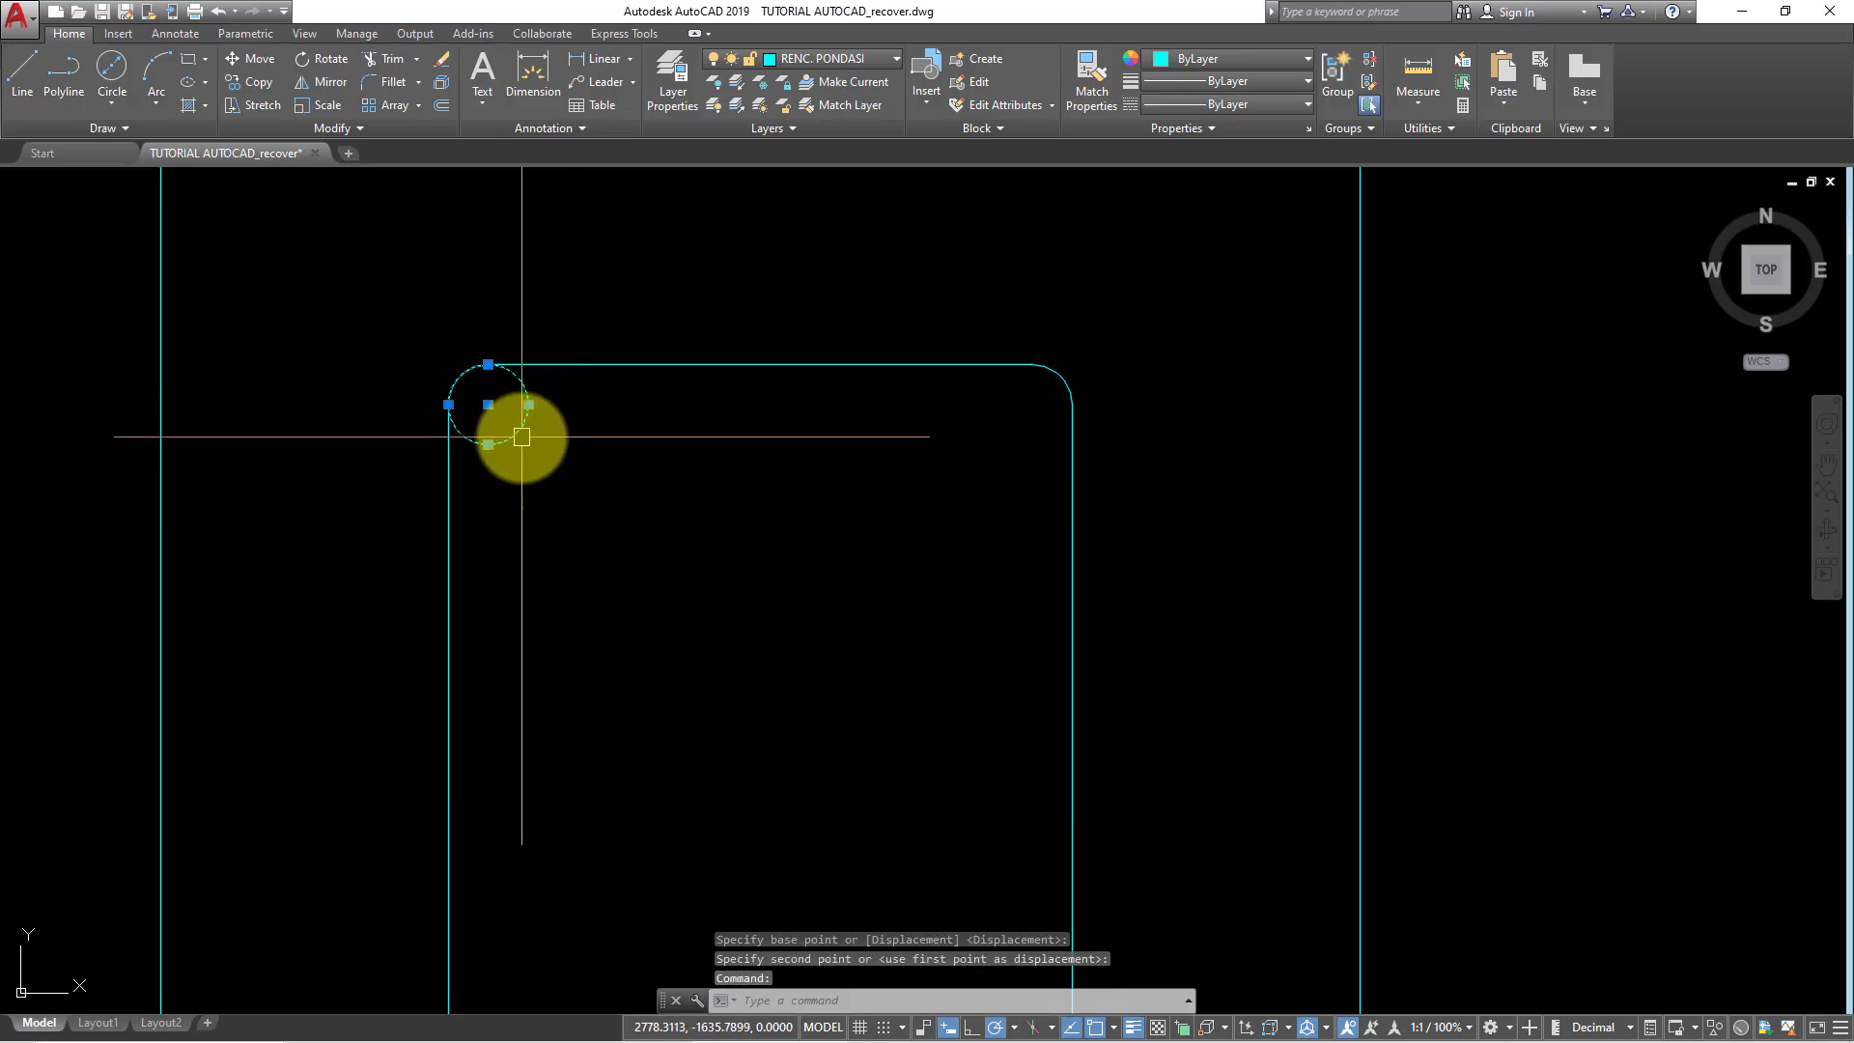
scroll(602, 478, down, 2)
- Mirror the circle about the vertical centreline into the top-right corner, keeping the original
key(Return)
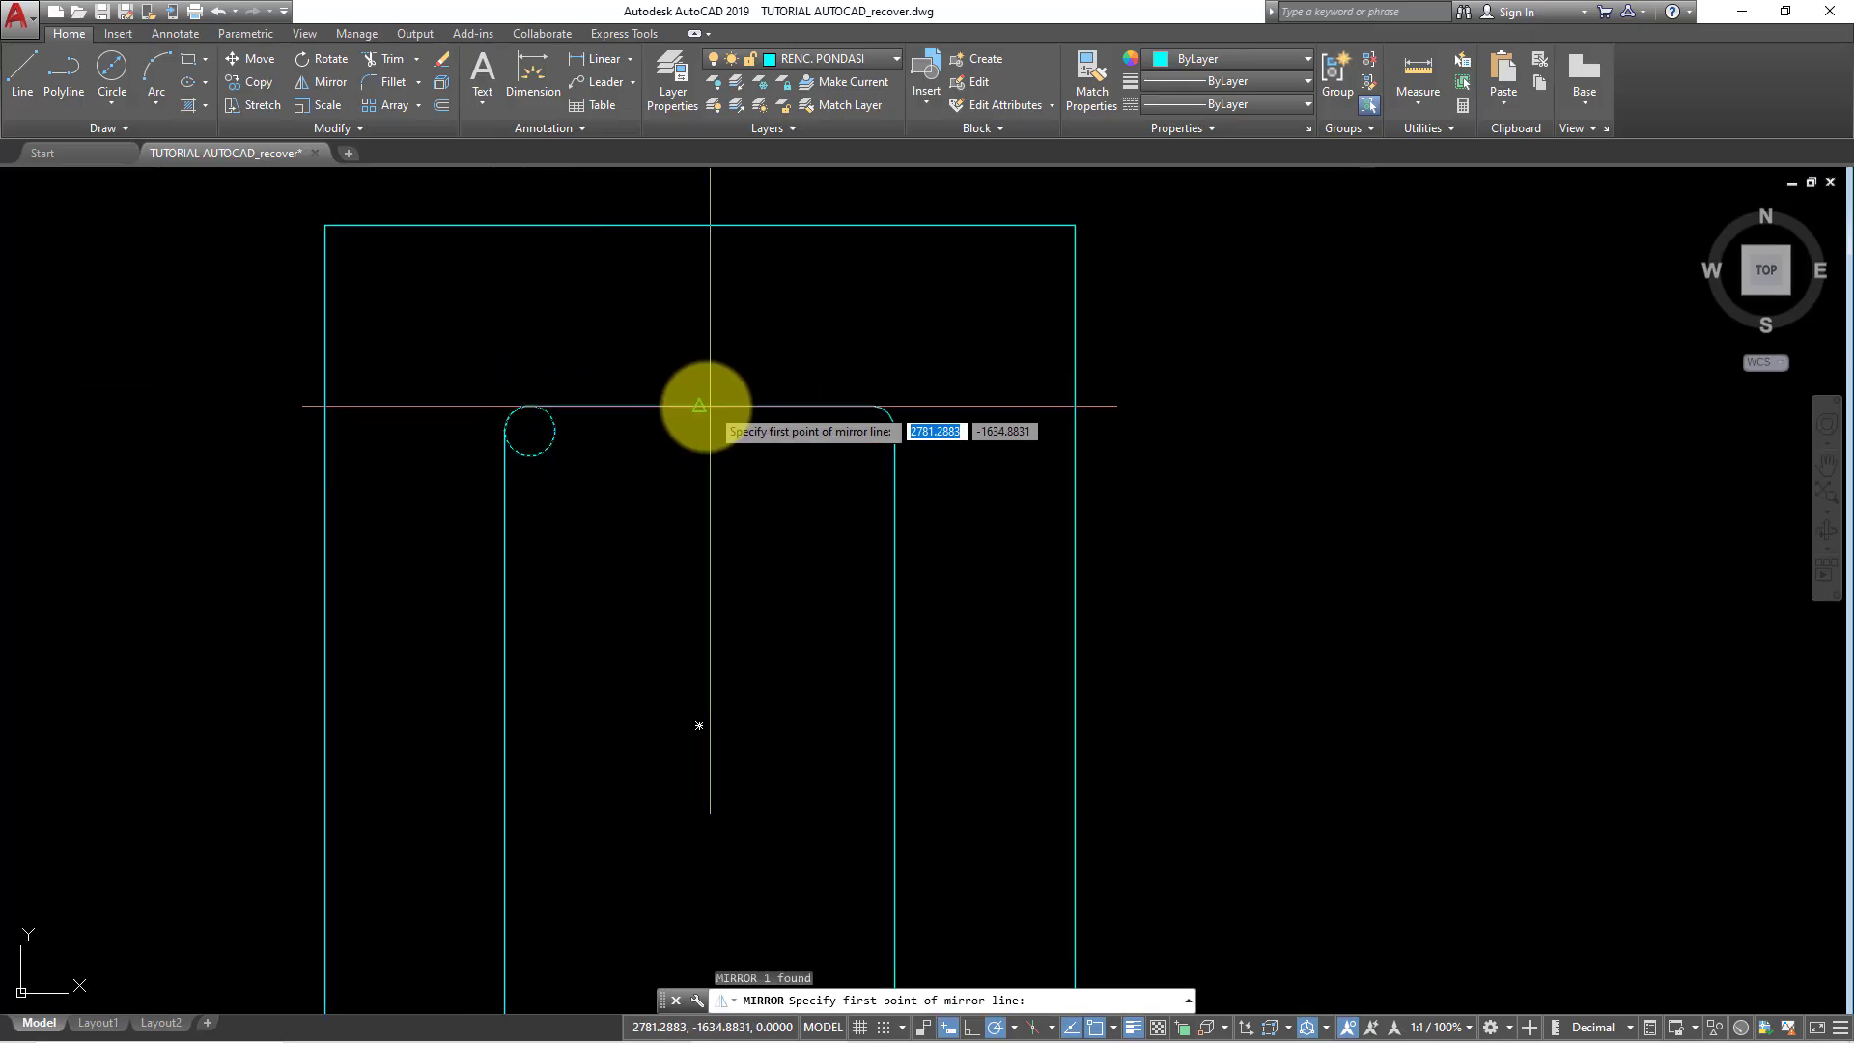
click(699, 405)
key(Escape)
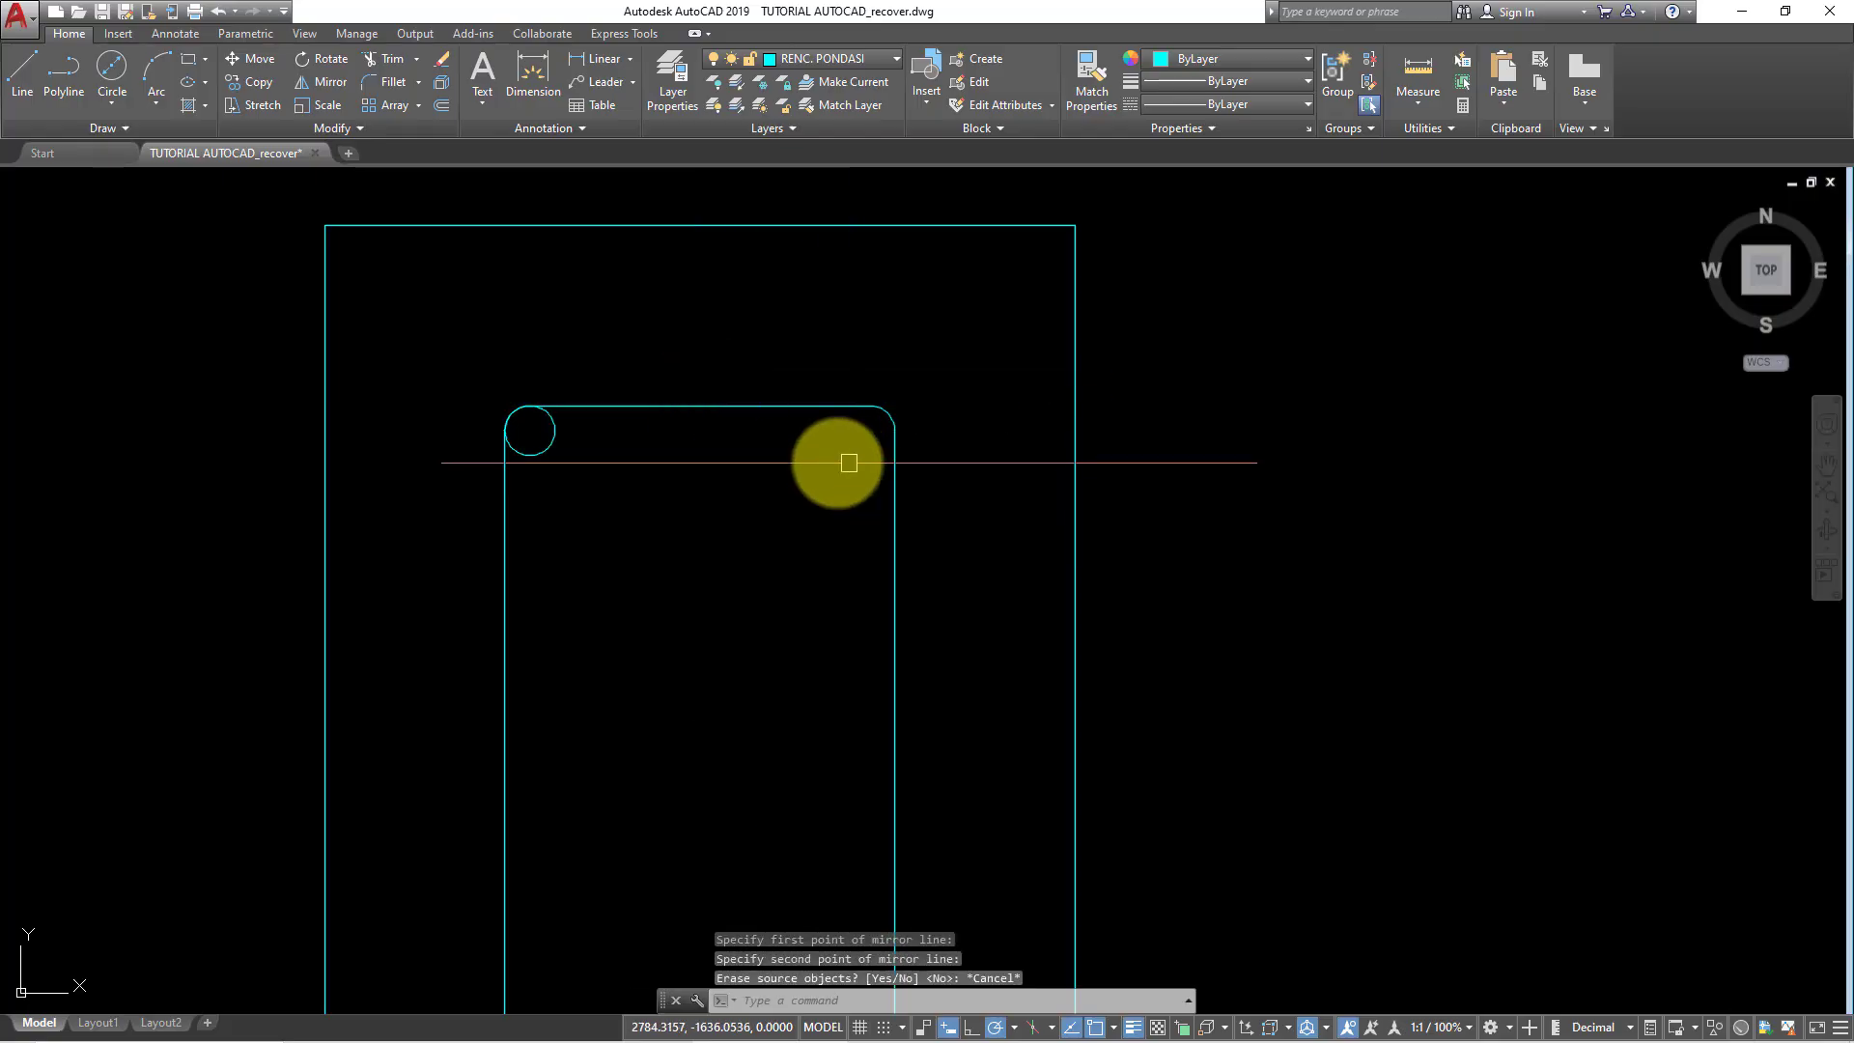
click(530, 442)
click(607, 541)
text(i)
key(Return)
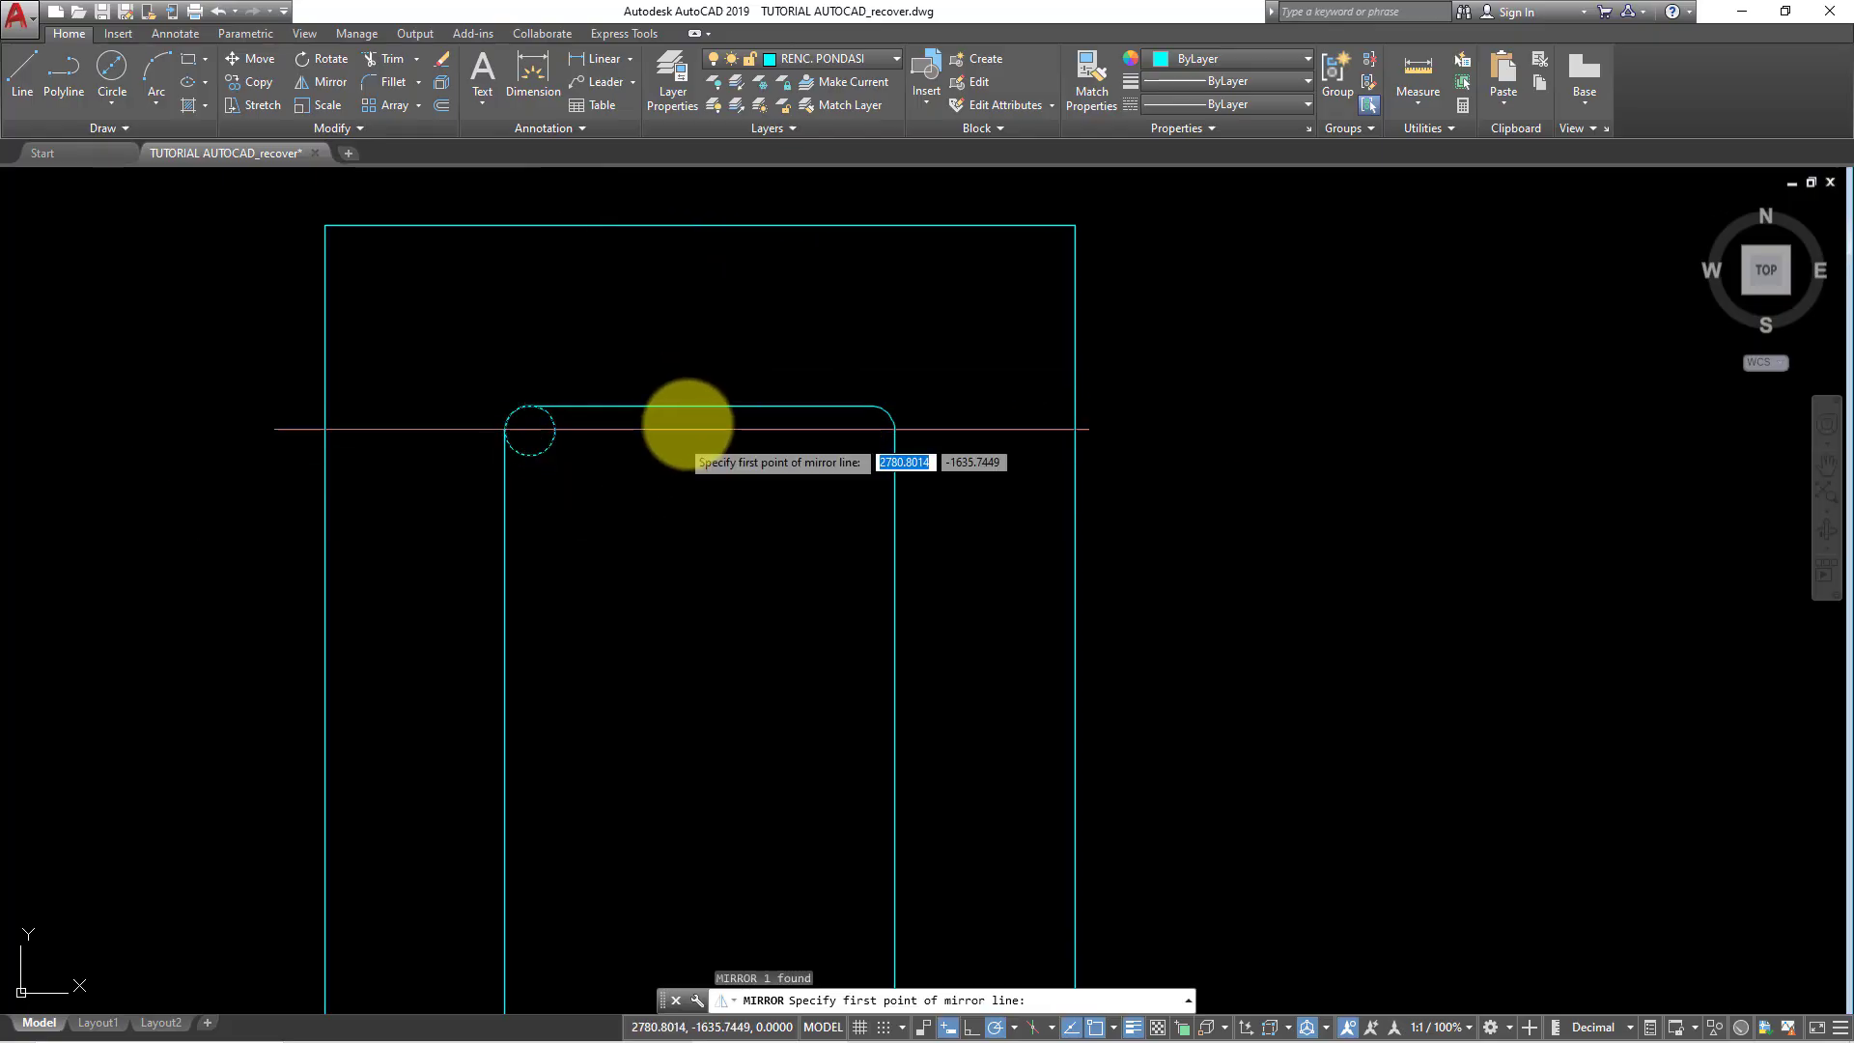
click(698, 405)
click(698, 362)
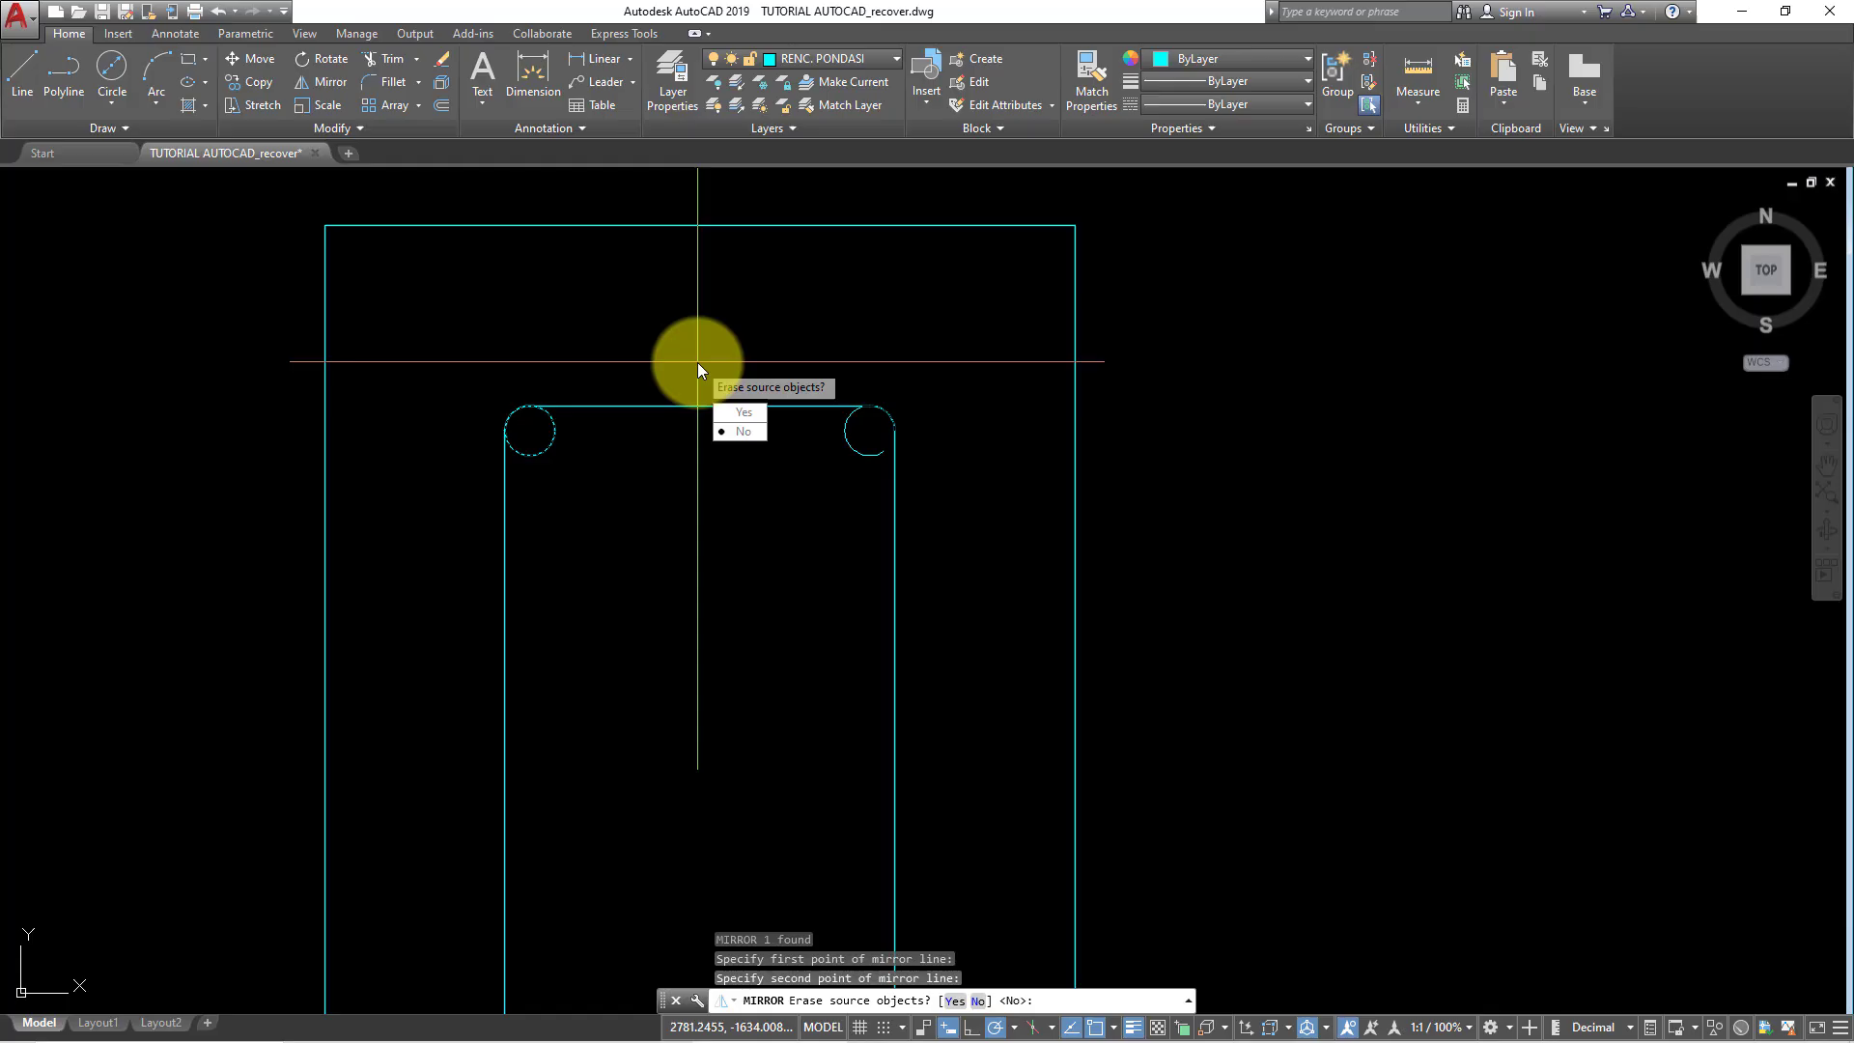
click(731, 444)
- Select both top circles and try a horizontal mirror, cancelling the attempts
click(859, 470)
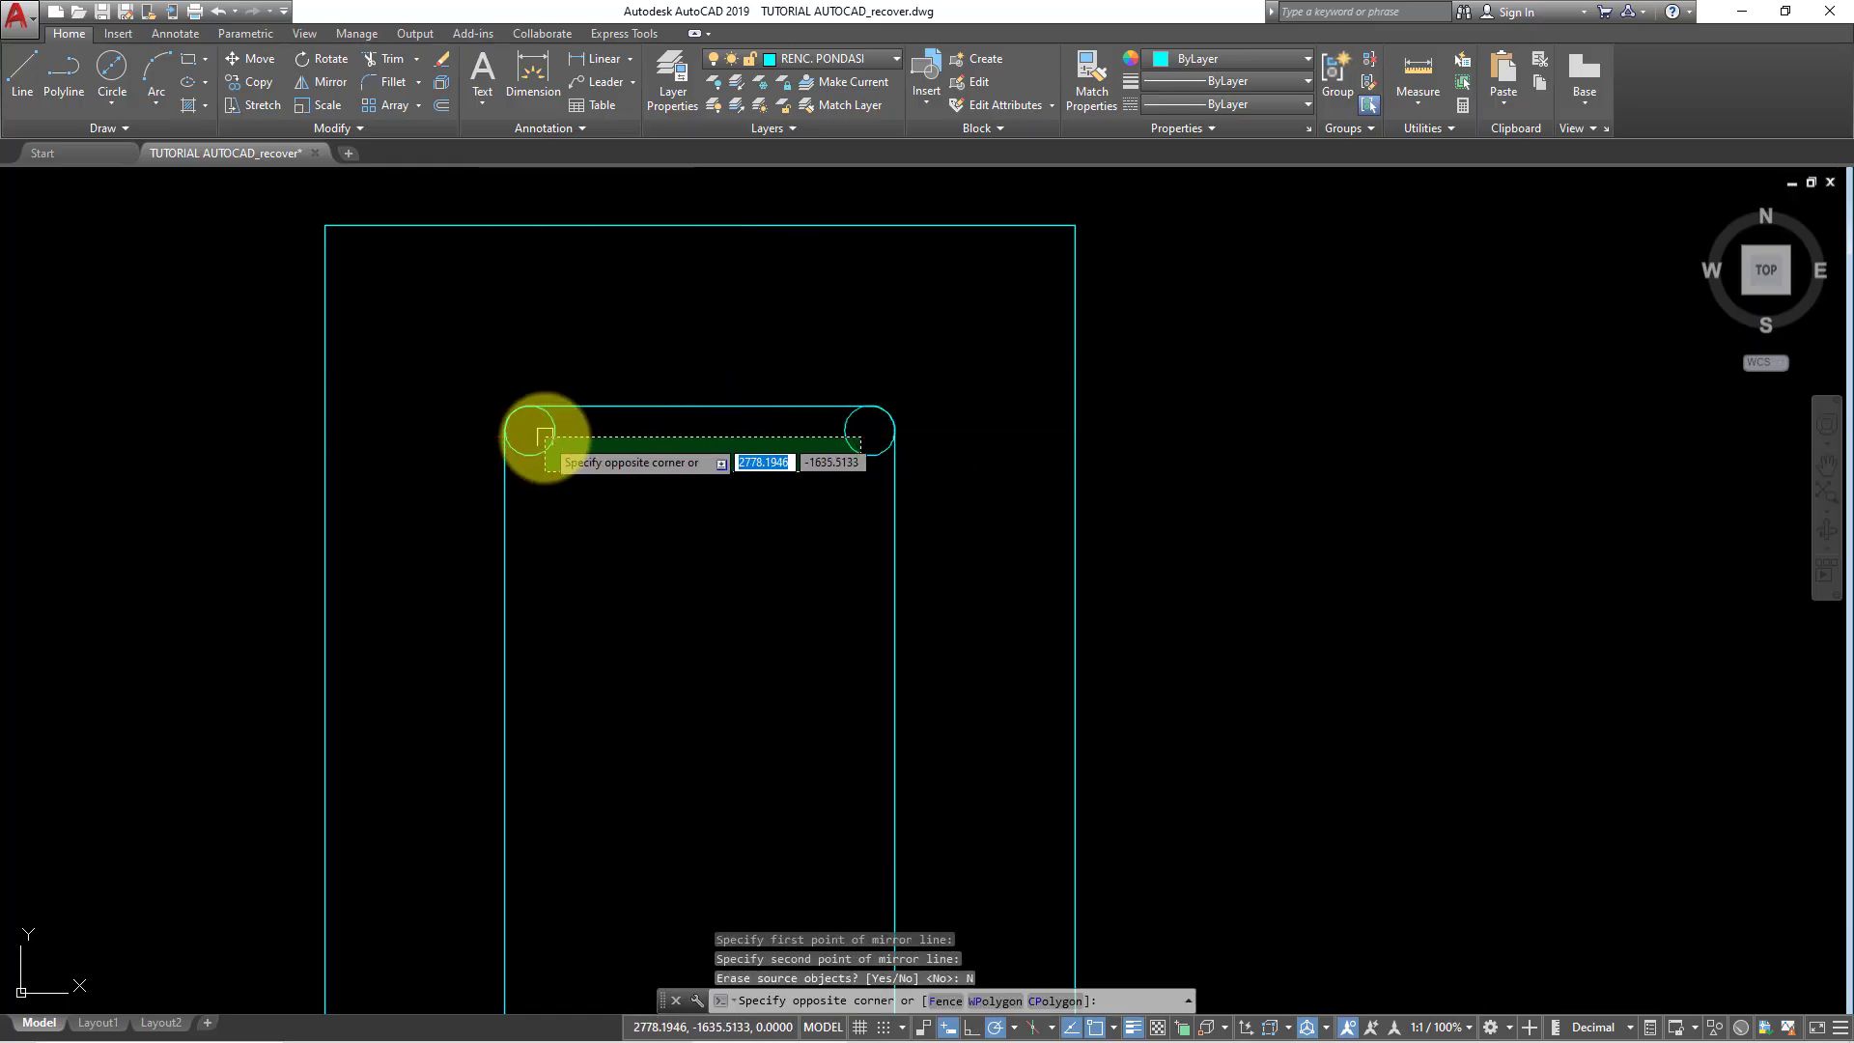
click(543, 436)
scroll(599, 455, down, 4)
text(MI)
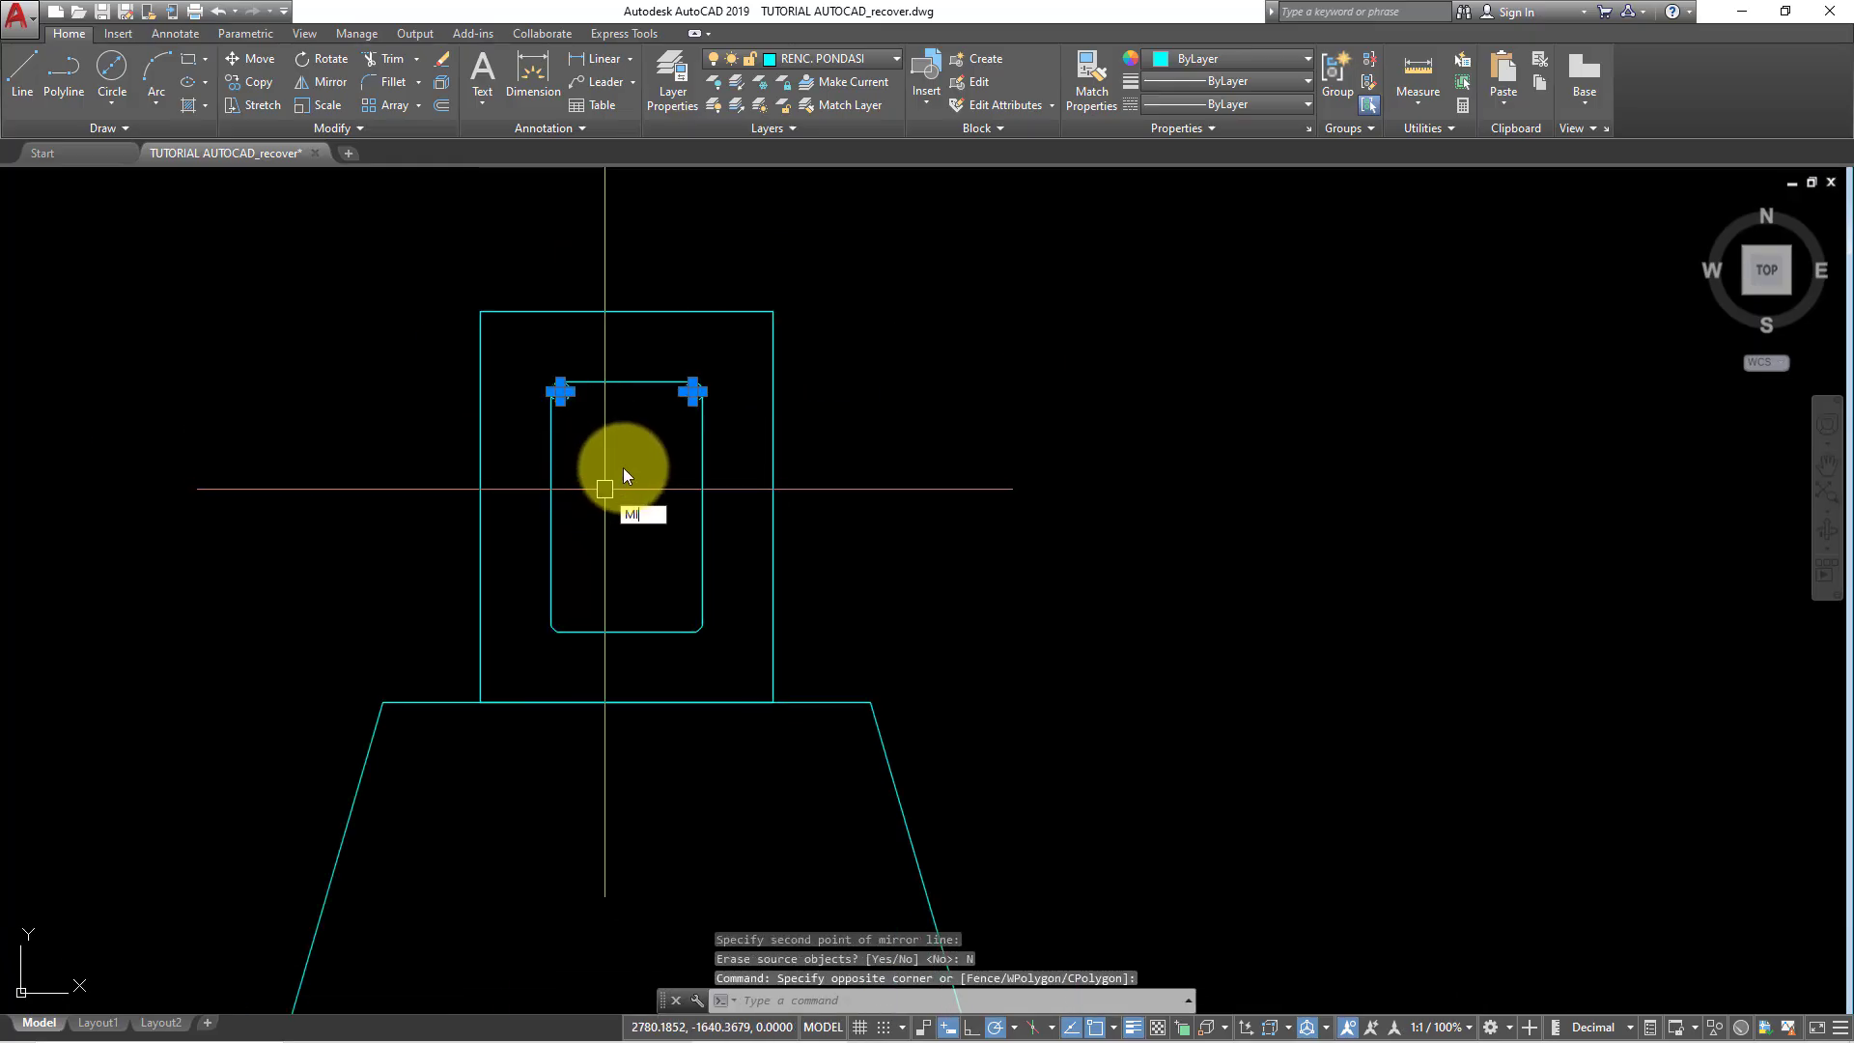
key(Return)
click(626, 382)
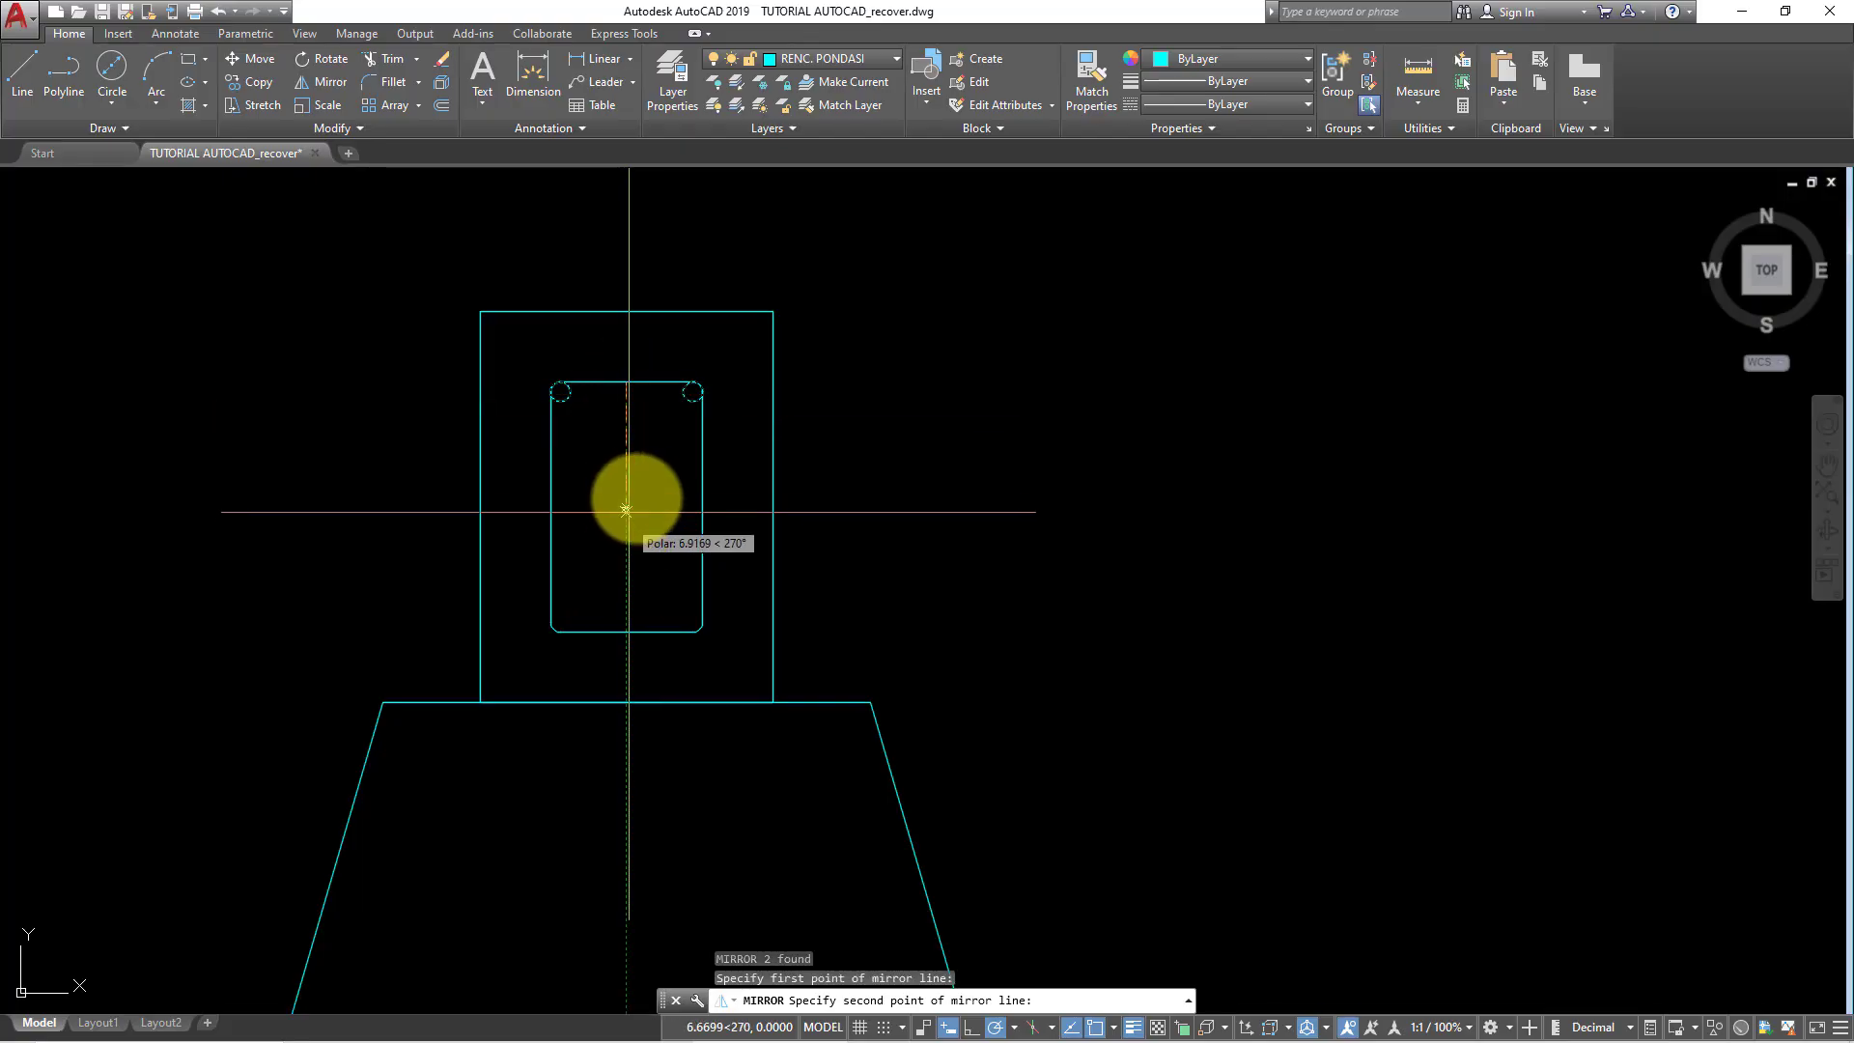
key(Escape)
scroll(676, 404, up, 3)
click(704, 379)
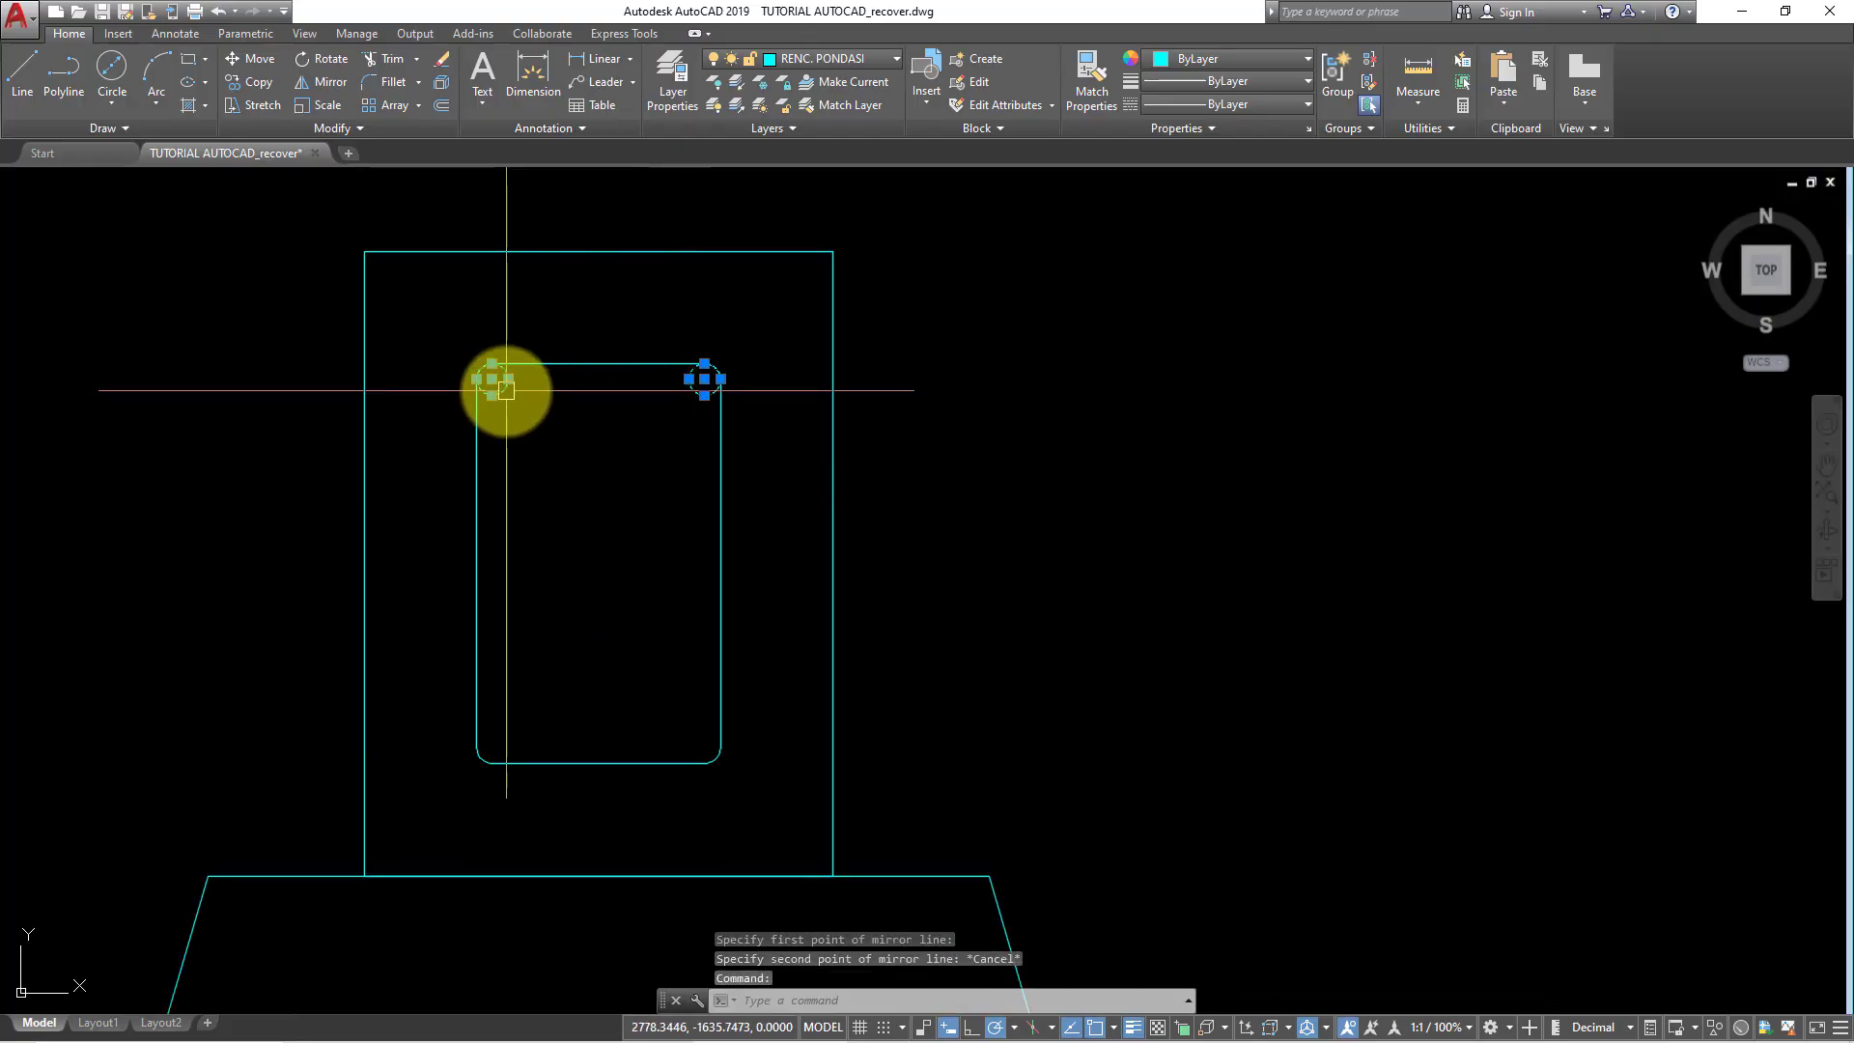
click(506, 390)
text(i)
key(Return)
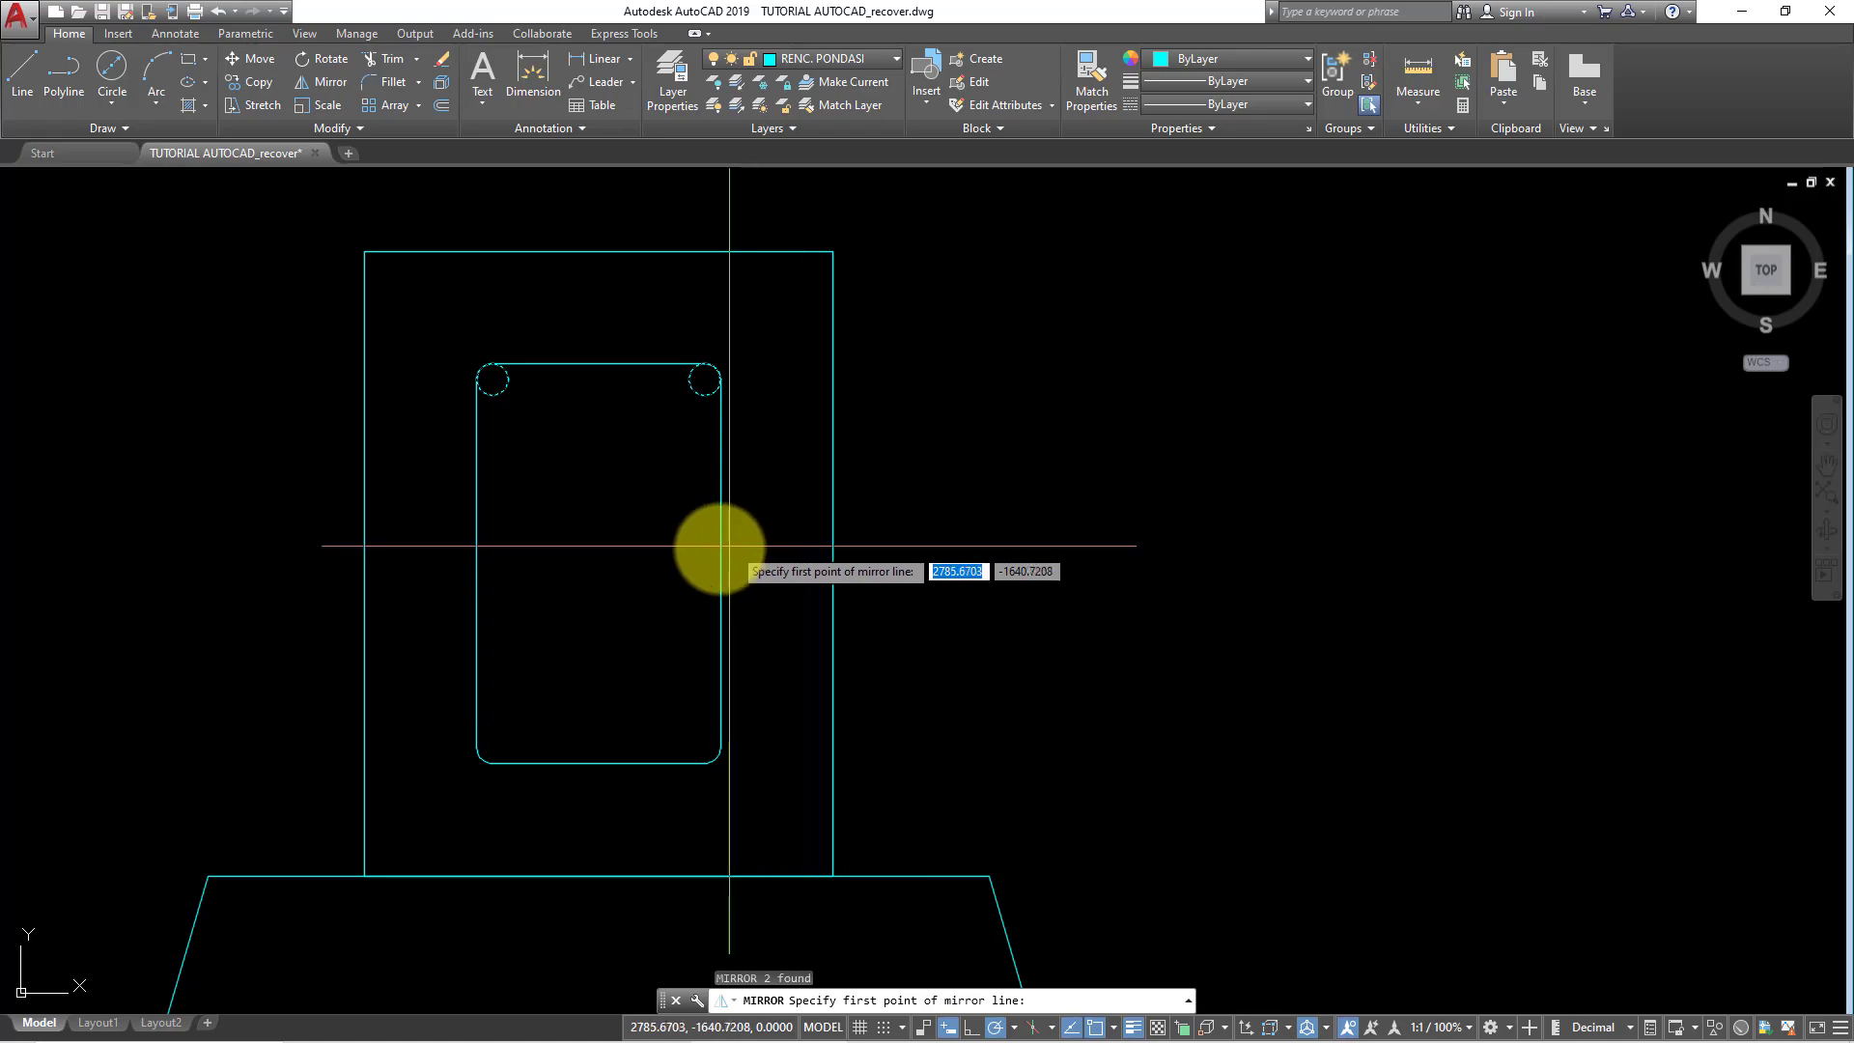
click(720, 563)
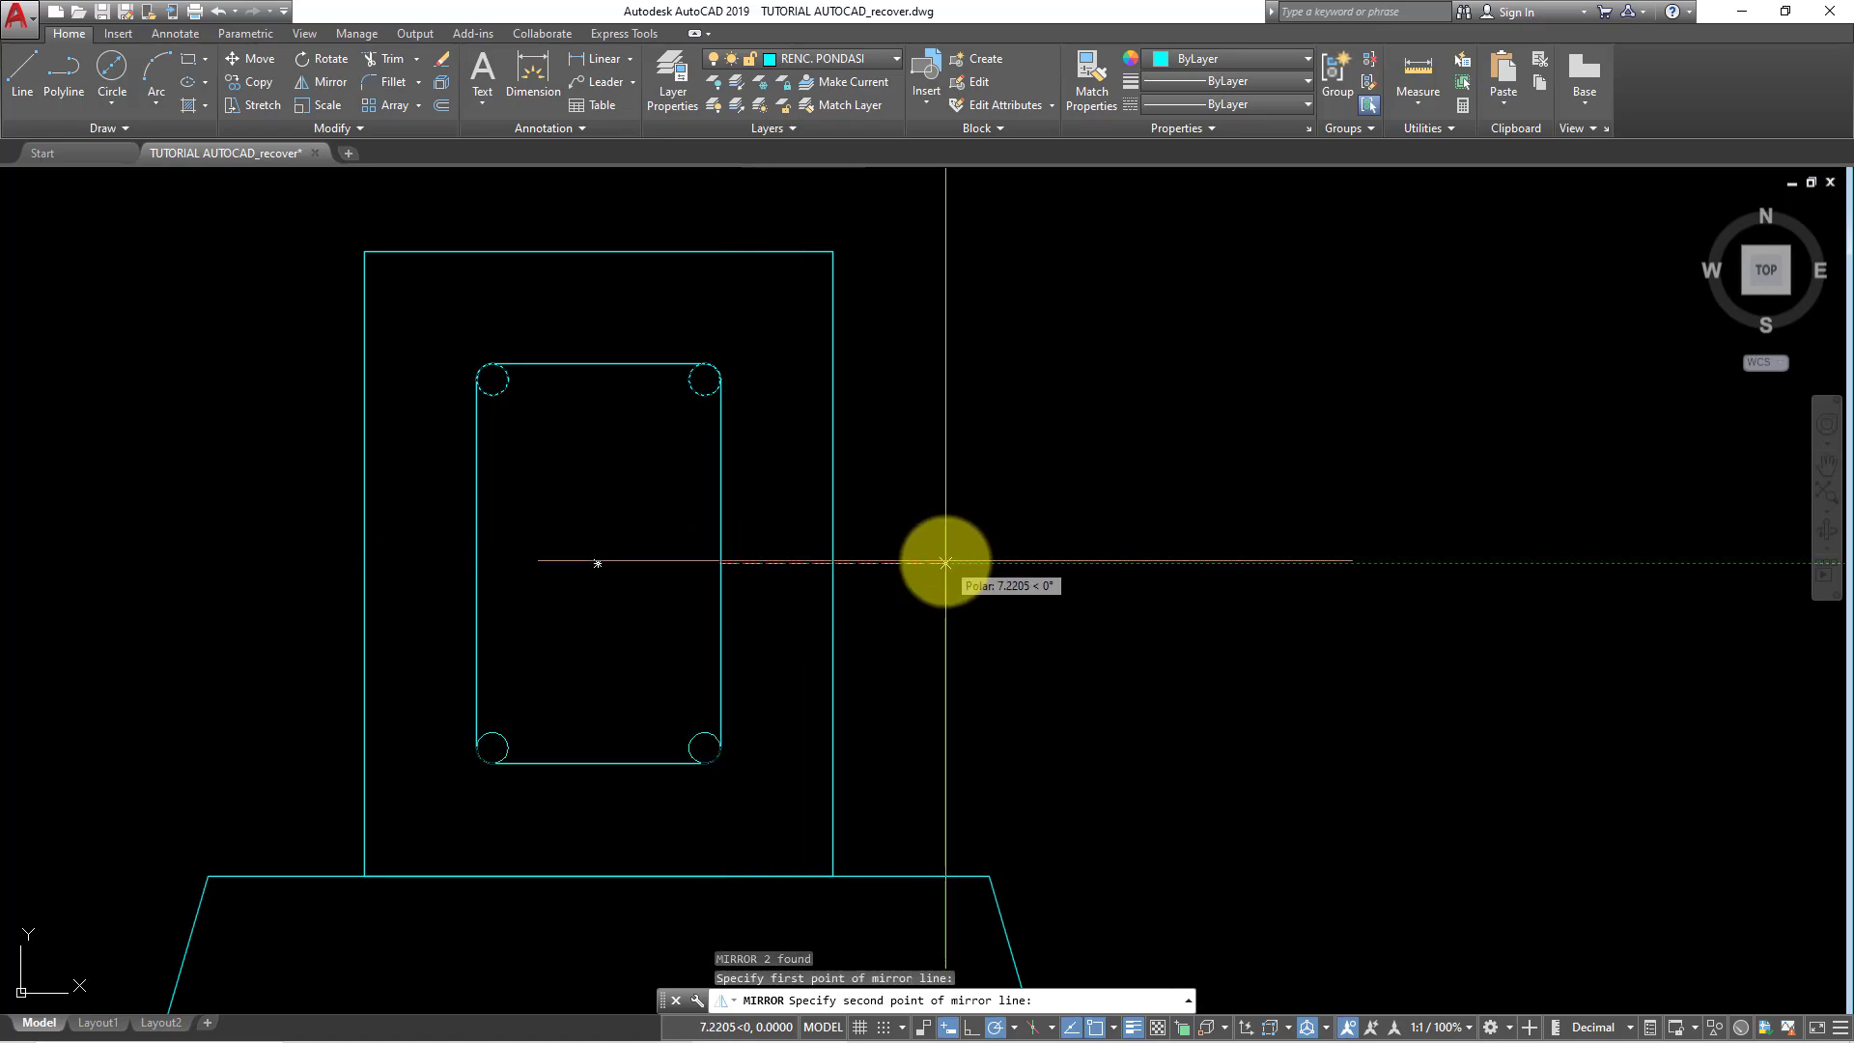
click(945, 562)
key(Escape)
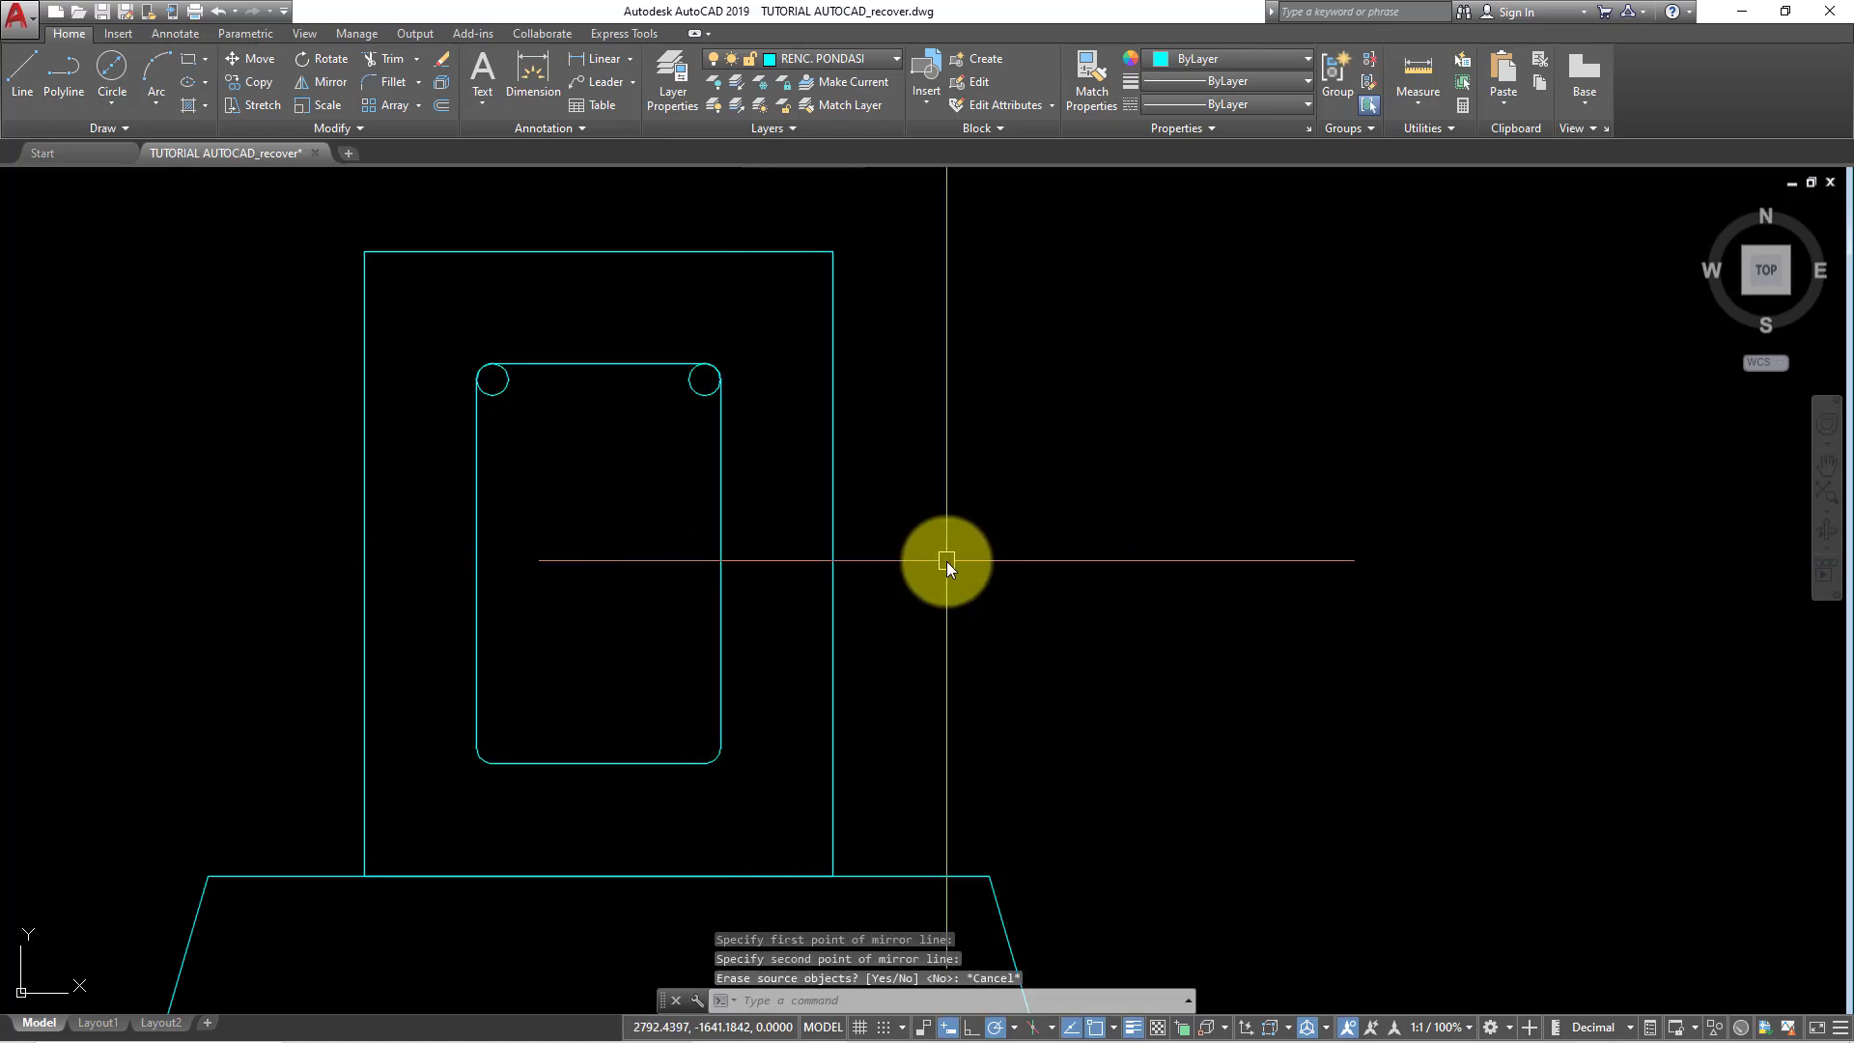
- Mirror both top circles across the horizontal midline into the bottom corners, keeping originals
scroll(697, 413, up, 2)
click(724, 384)
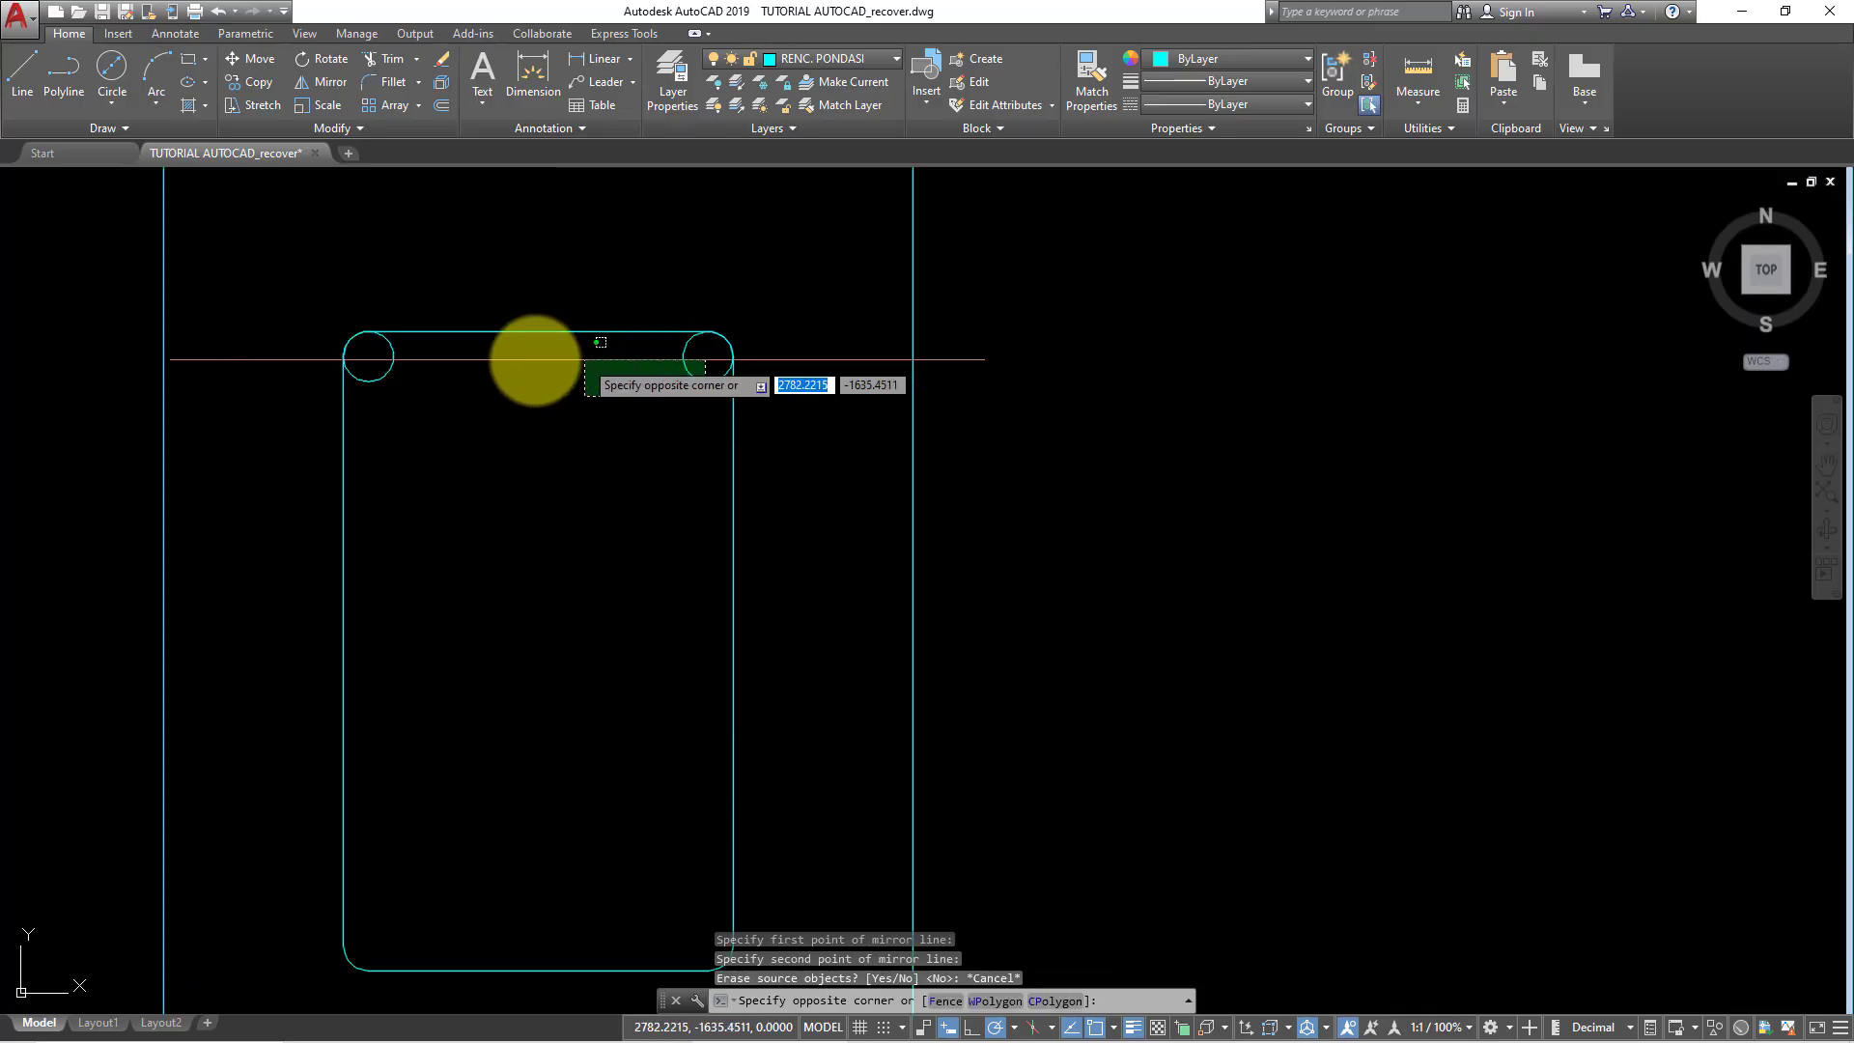
click(373, 344)
scroll(525, 508, down, 2)
key(Return)
scroll(536, 512, down, 4)
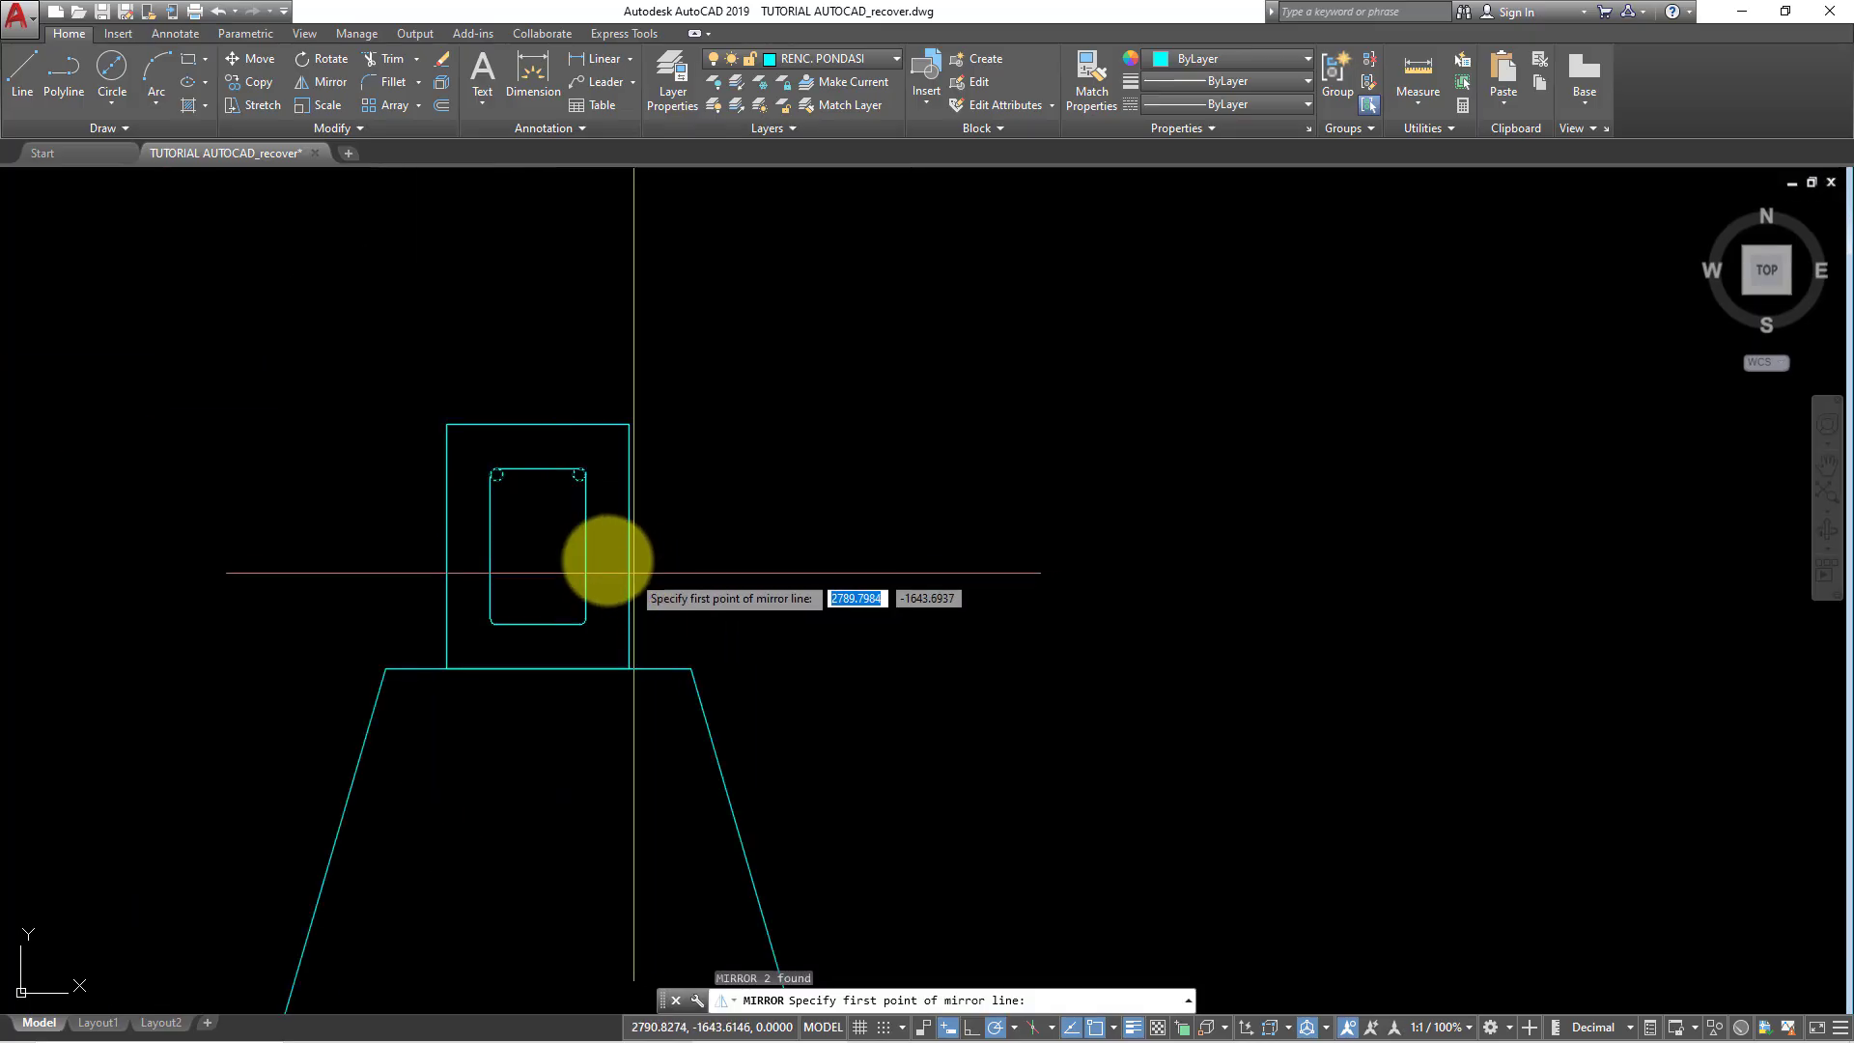
click(586, 545)
click(768, 545)
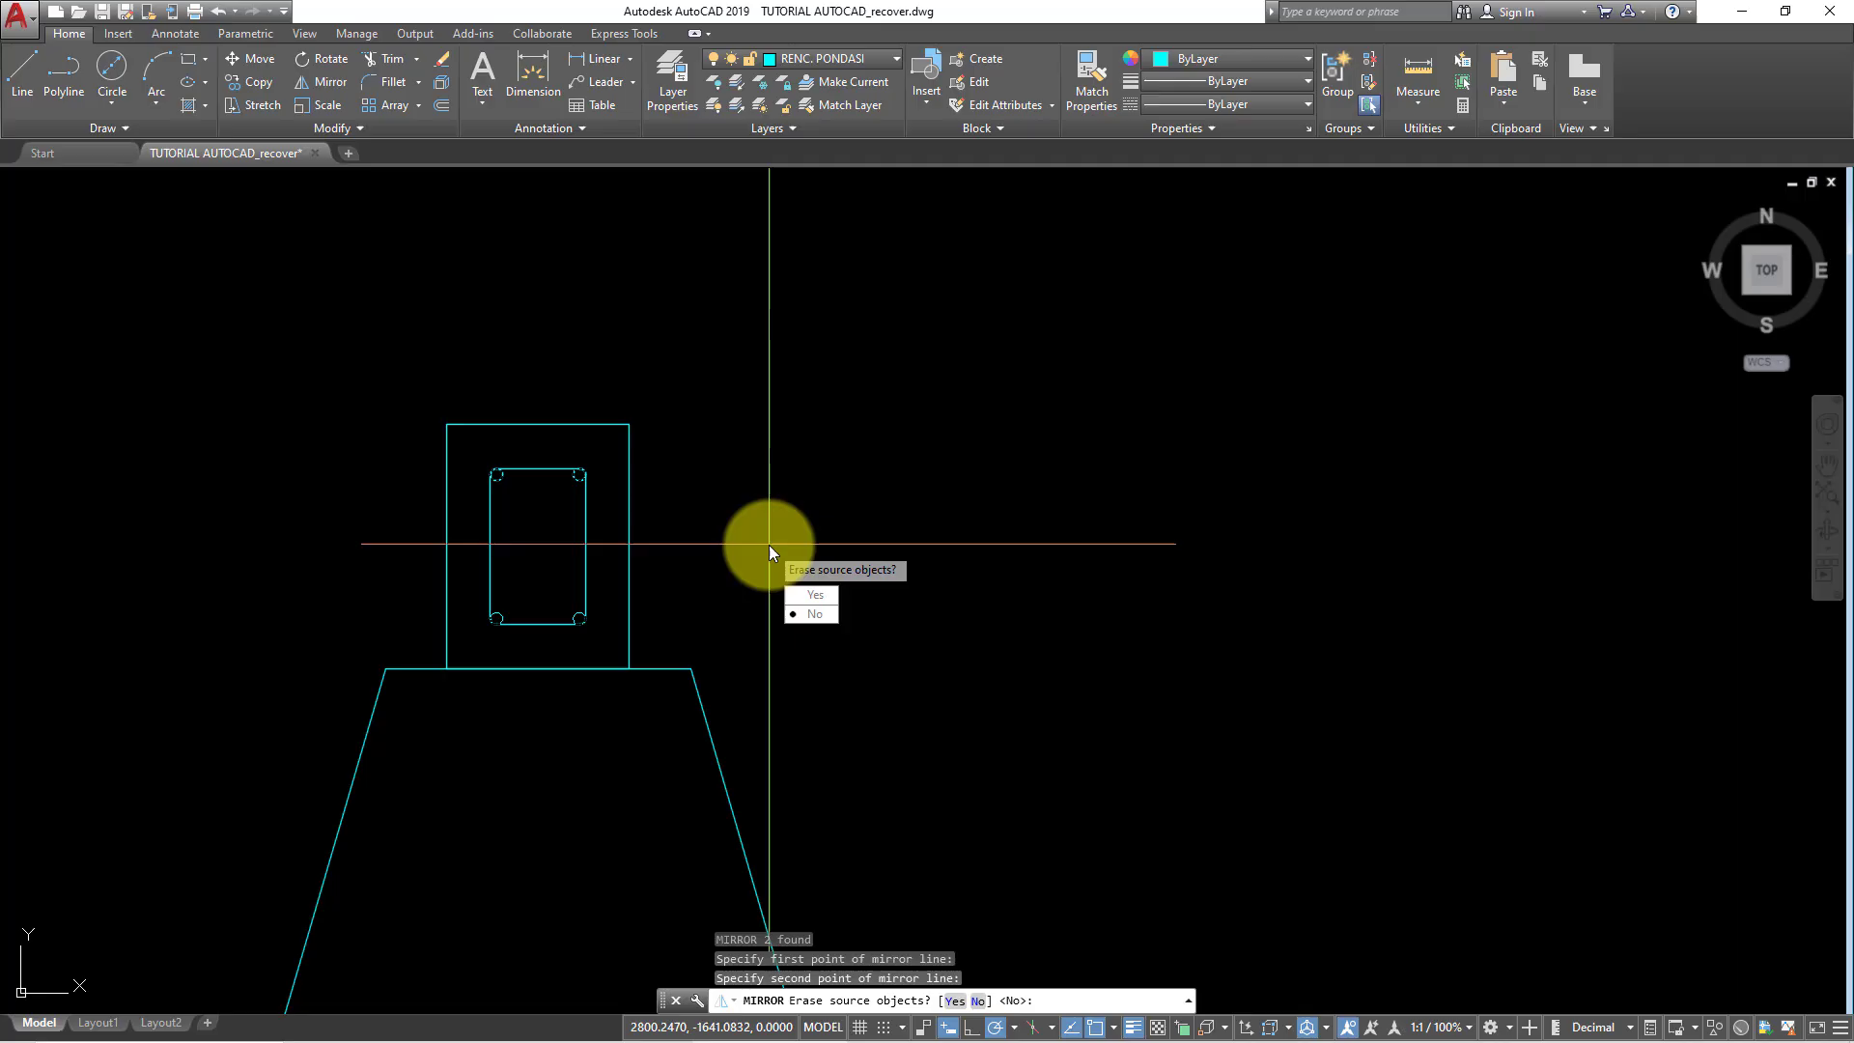
click(817, 610)
scroll(476, 526, up, 2)
scroll(551, 443, up, 2)
scroll(557, 457, up, 2)
middle_drag(558, 456, 566, 499)
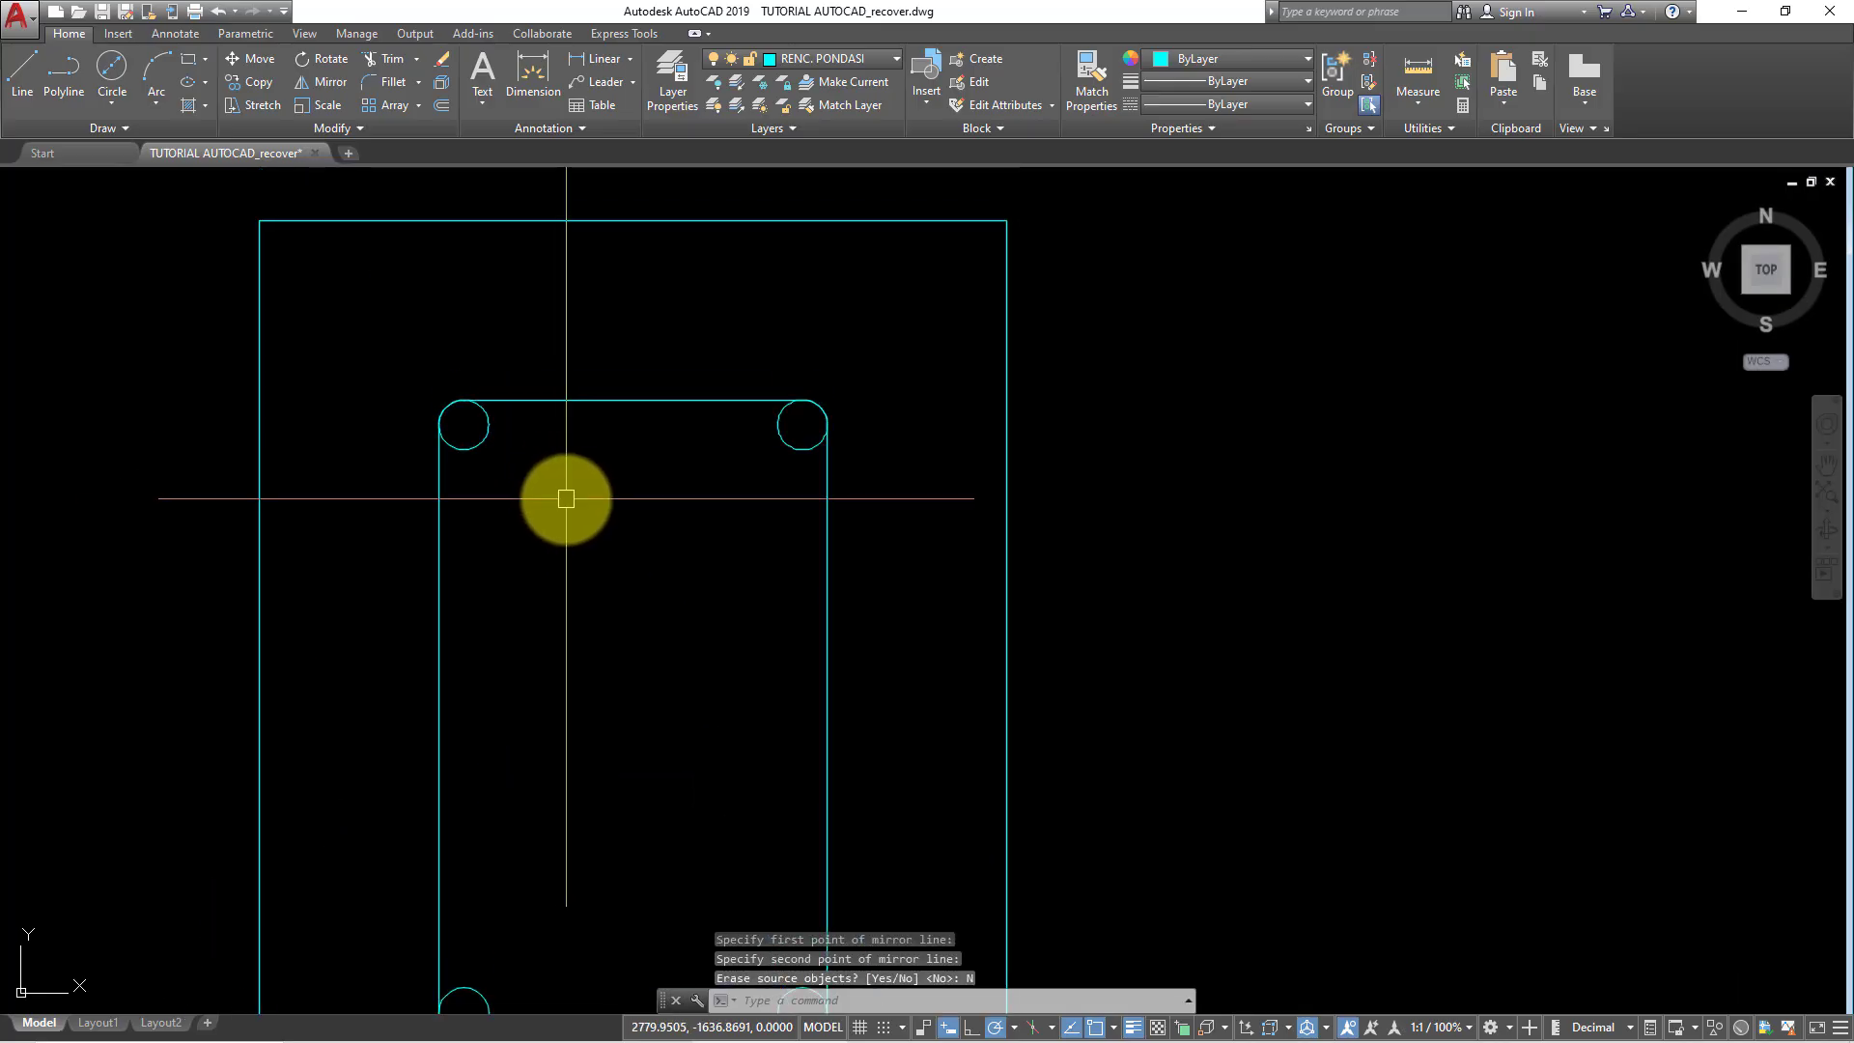
text(O)
- Offset the stirrup outline 0.6 outward
key(Return)
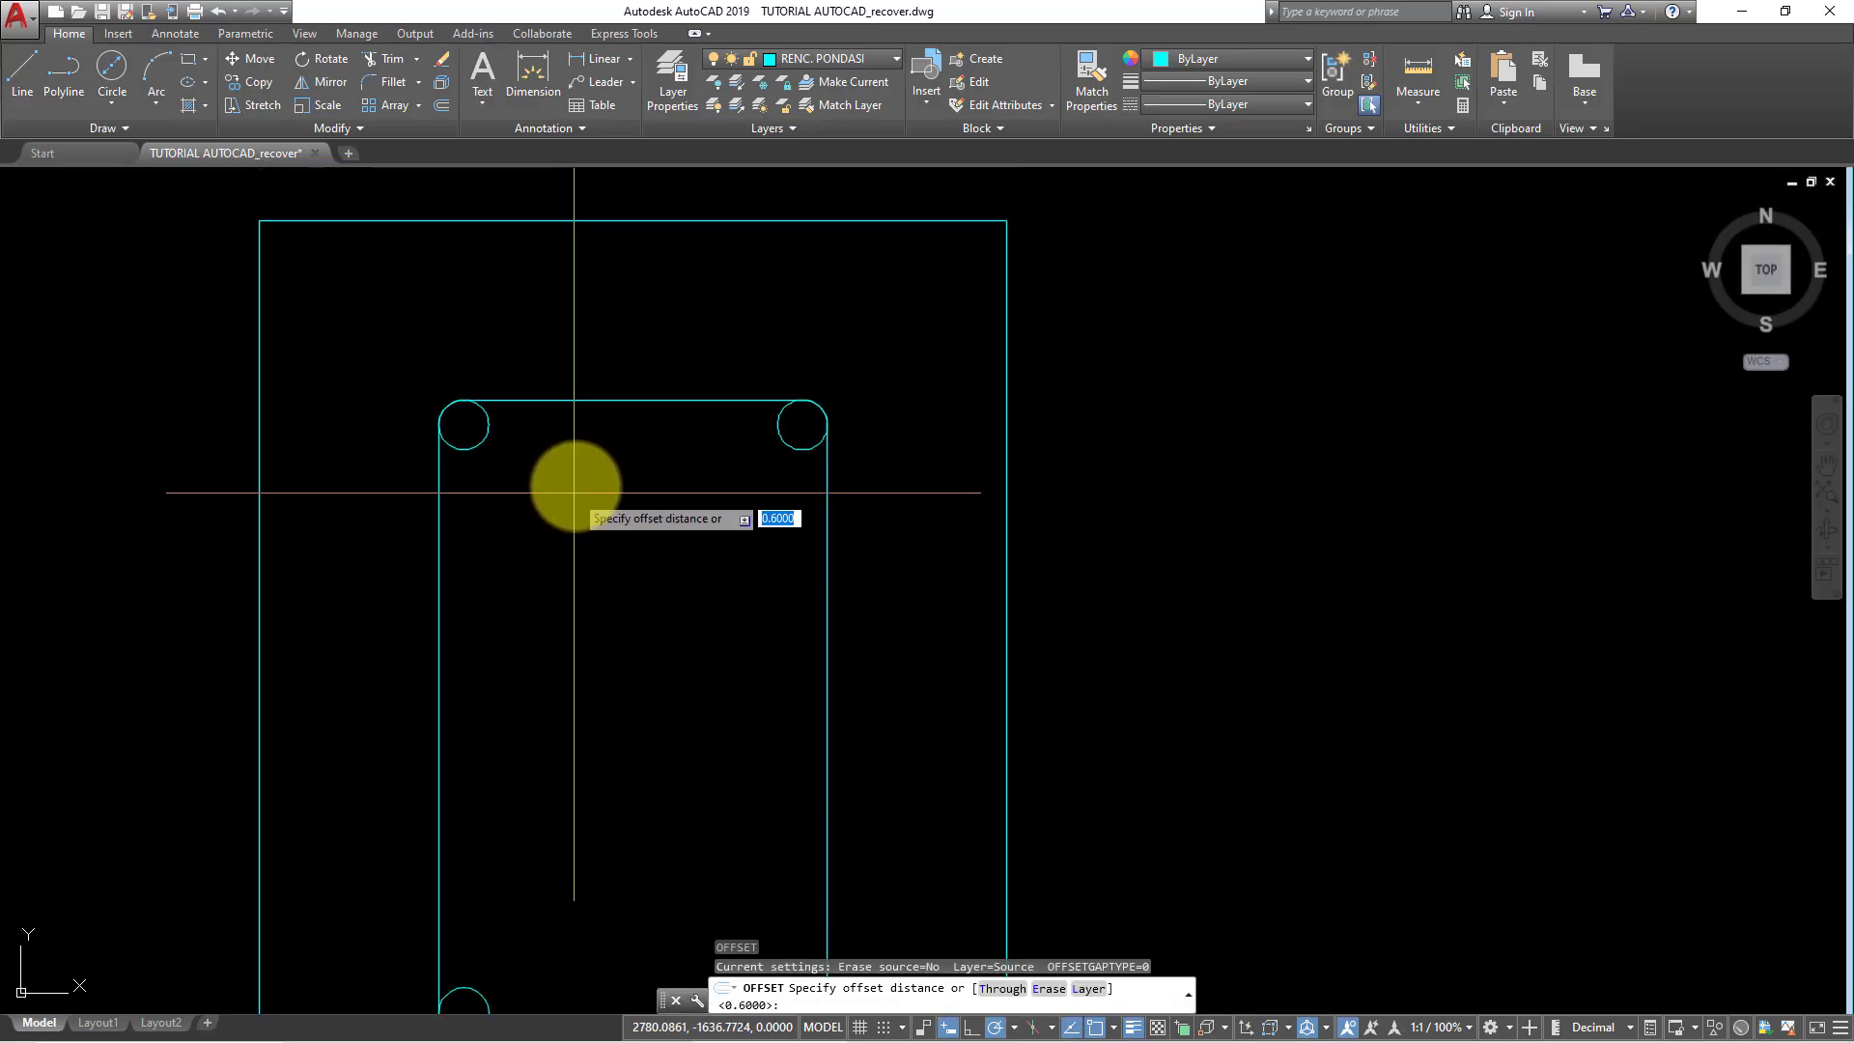
key(Return)
click(560, 400)
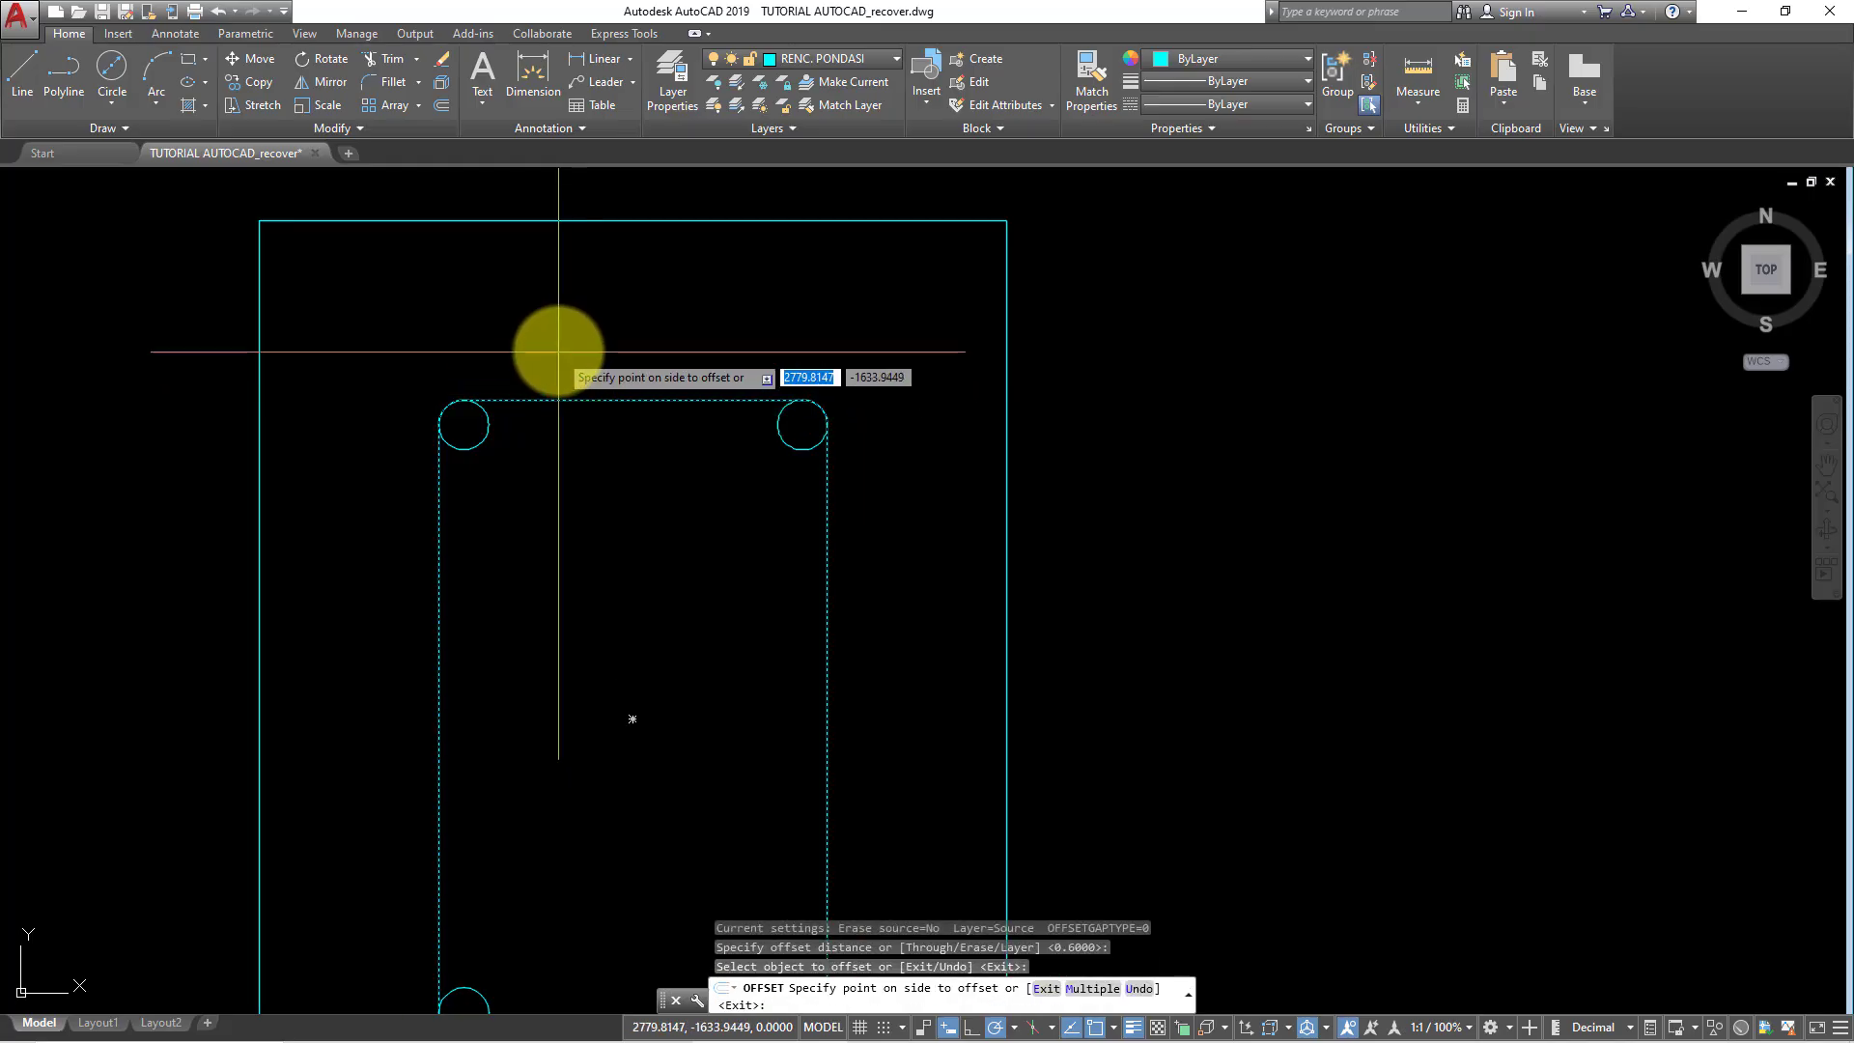
click(560, 345)
scroll(569, 406, down, 5)
key(Escape)
scroll(579, 449, up, 1)
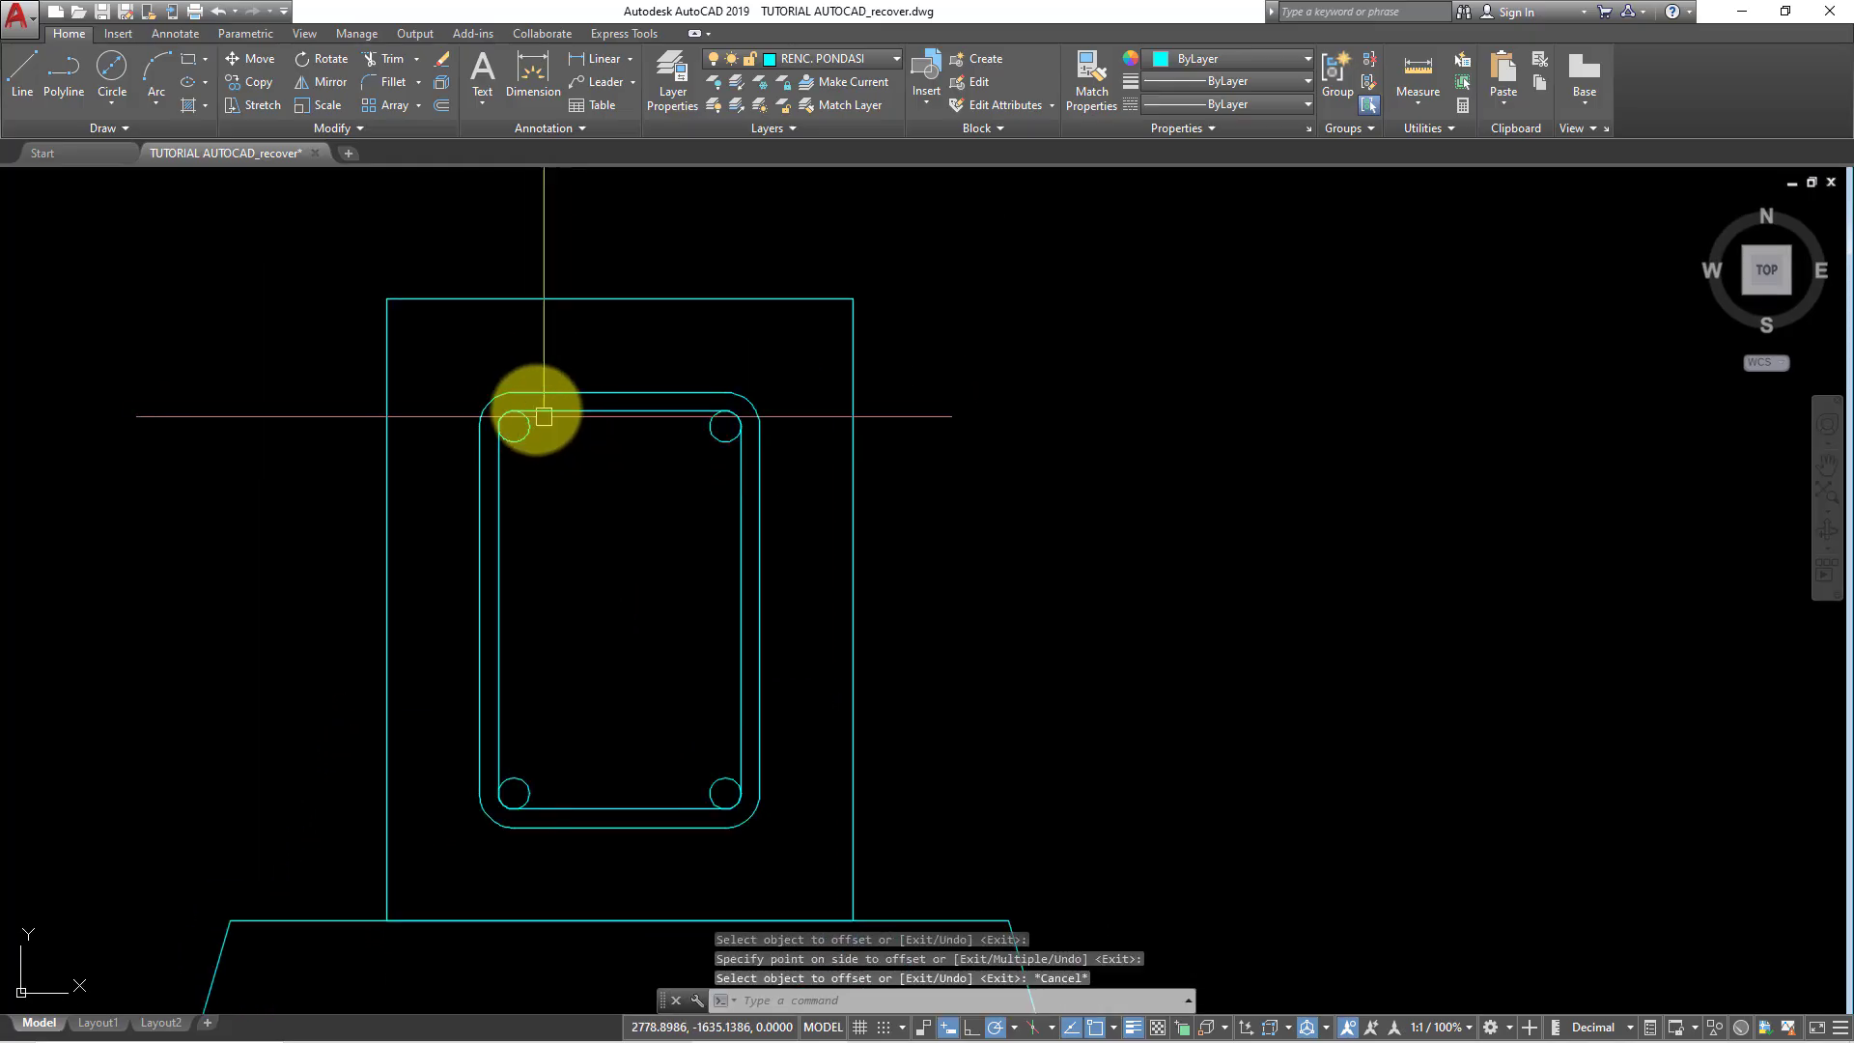
scroll(502, 424, up, 3)
scroll(589, 405, up, 2)
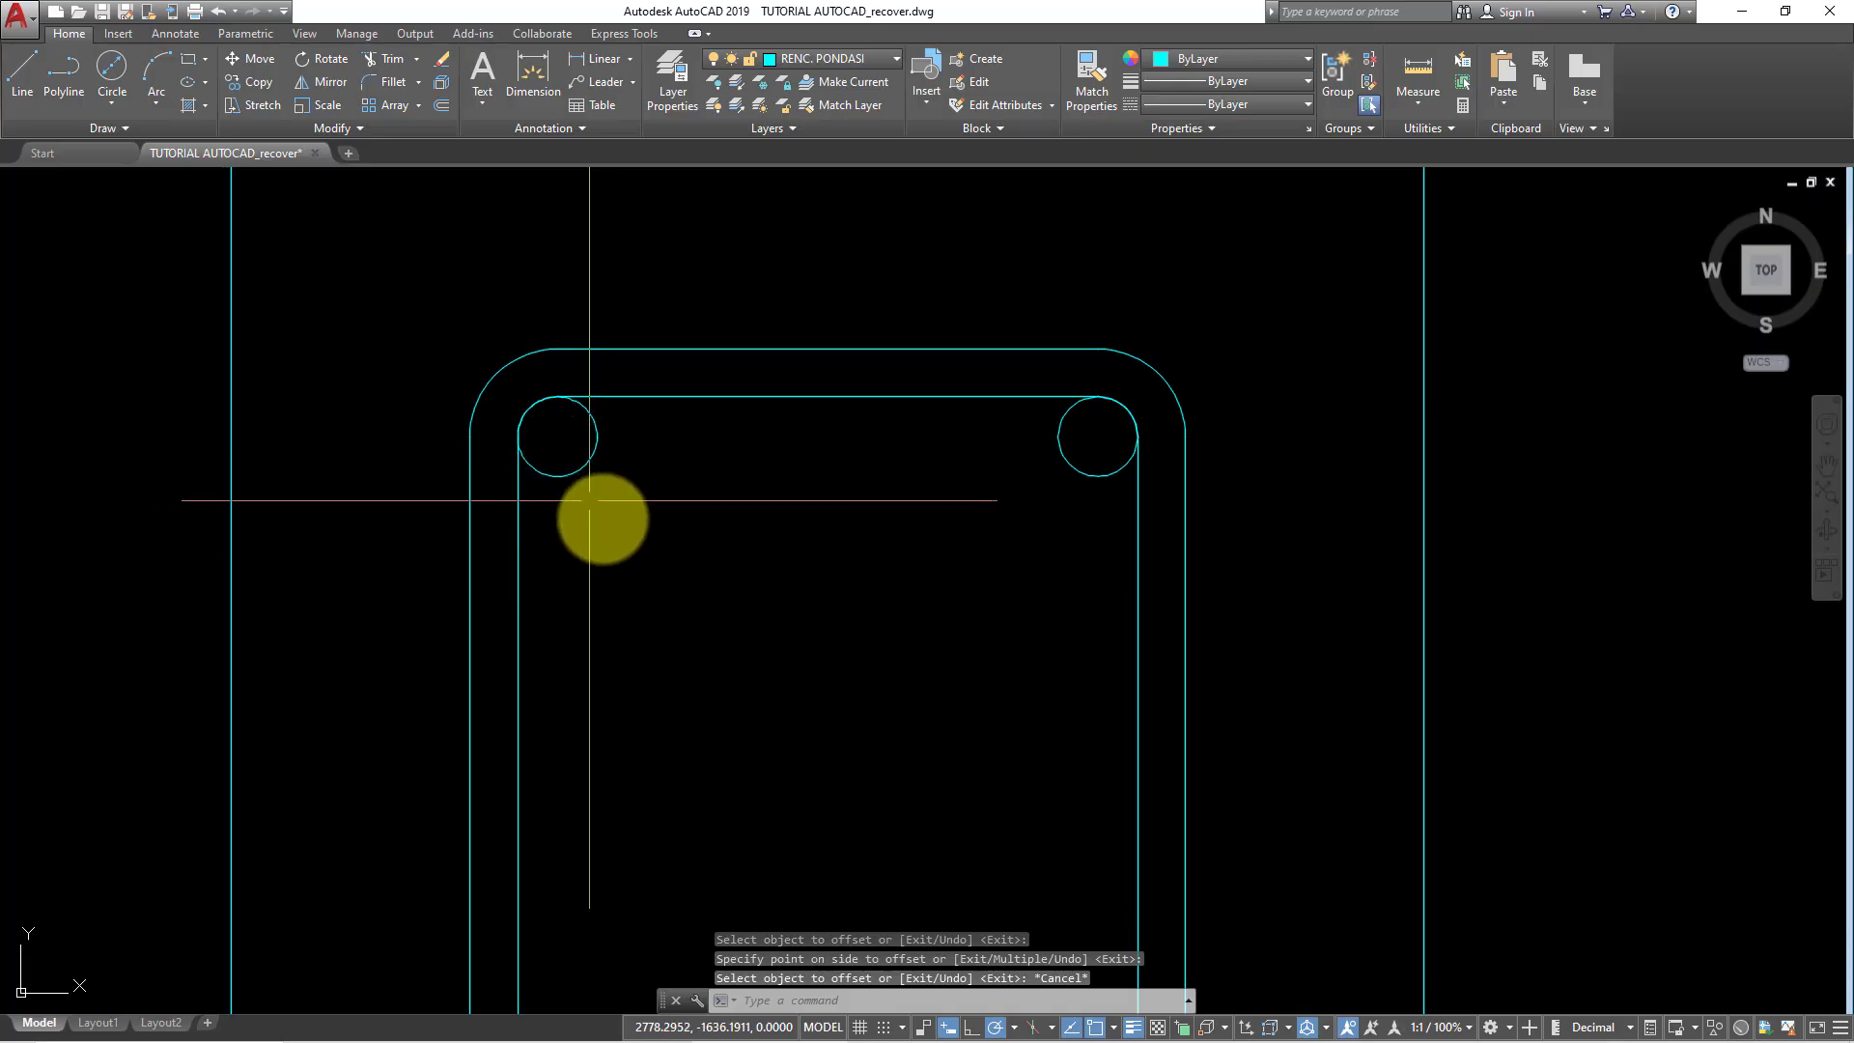
middle_drag(617, 524, 698, 570)
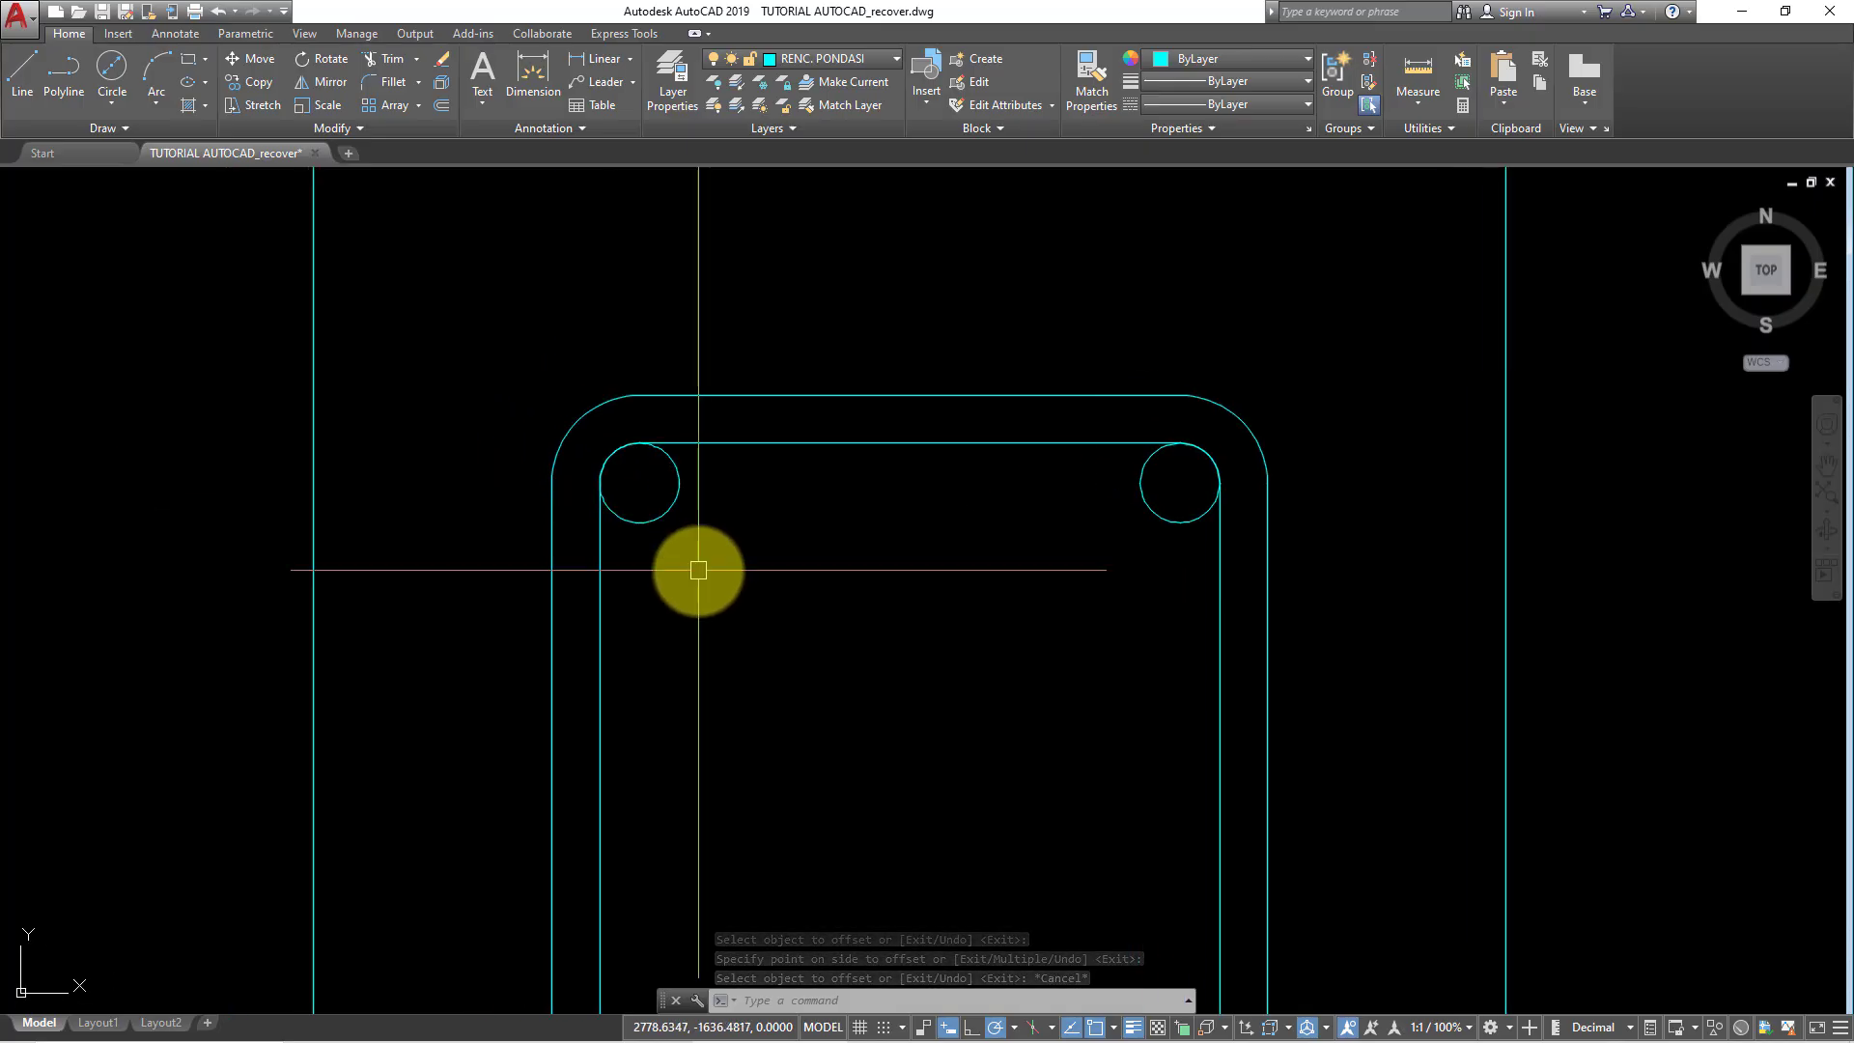
- Draw a 135° construction line (XLINE) through the top-left bar
text(x)
key(Return)
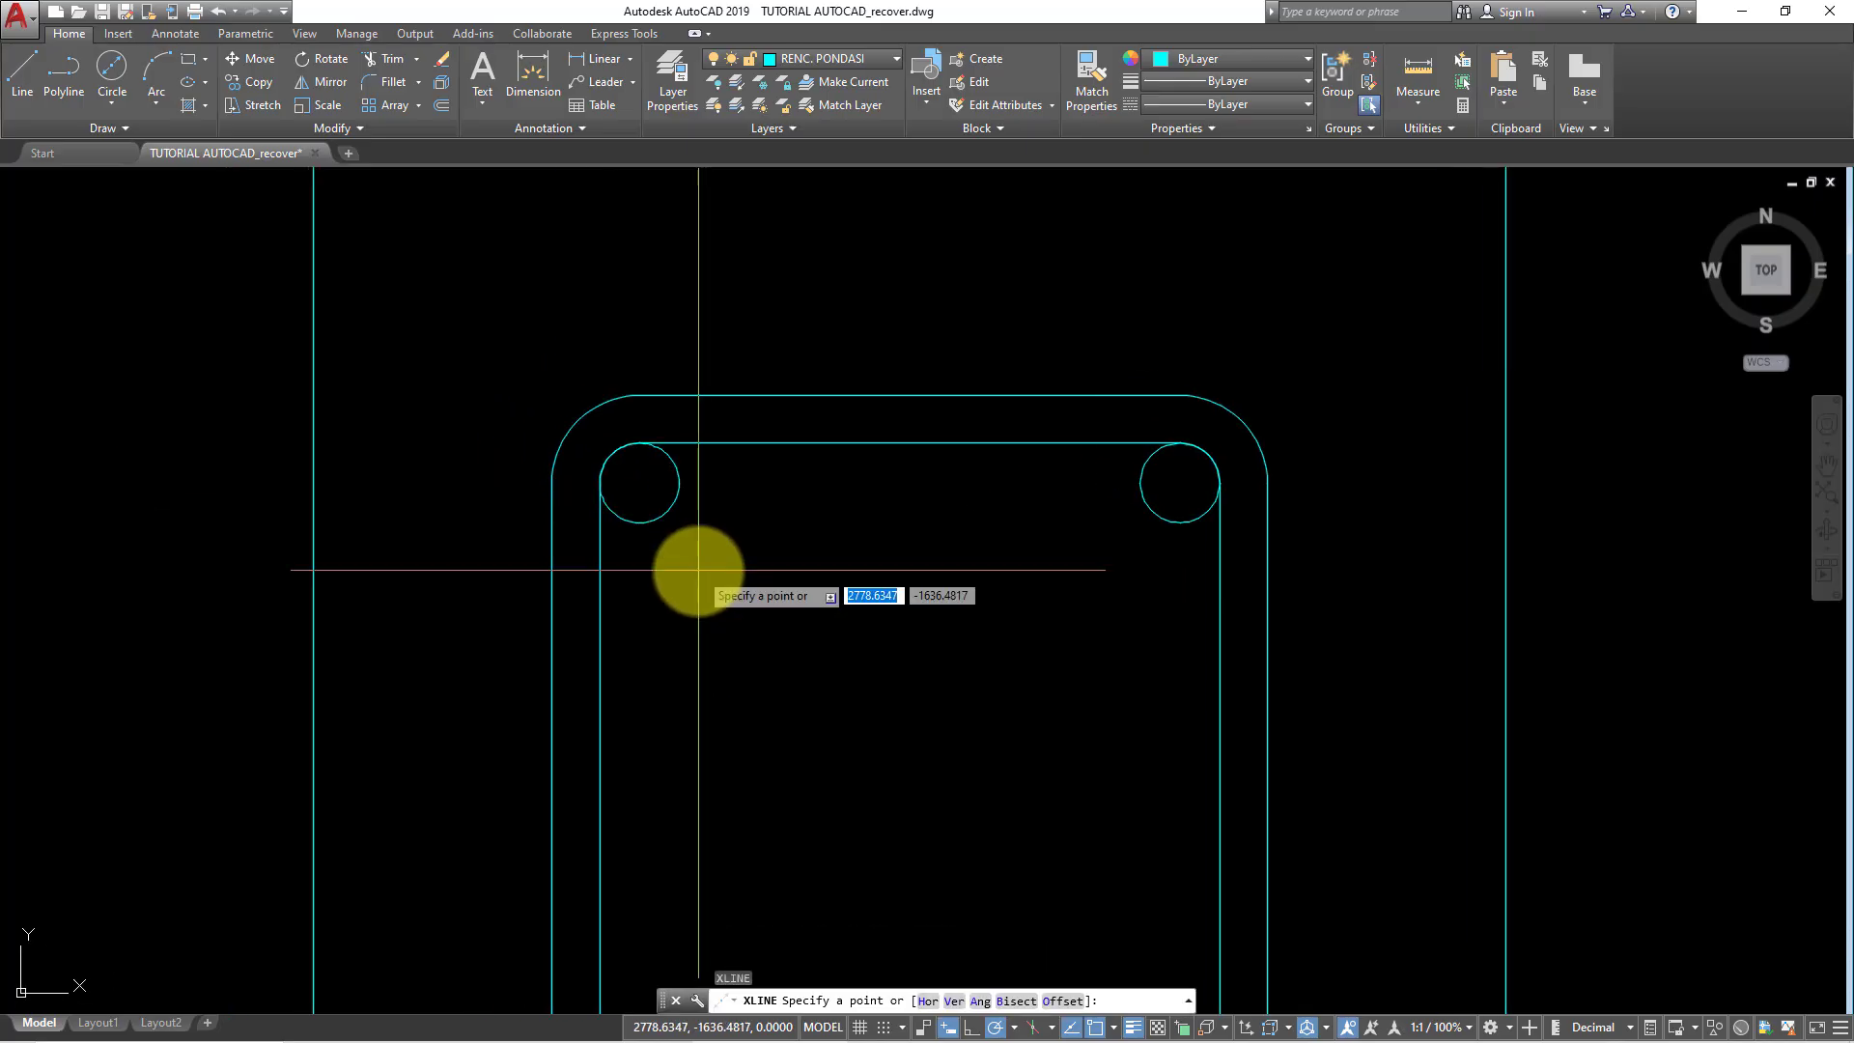
key(Escape)
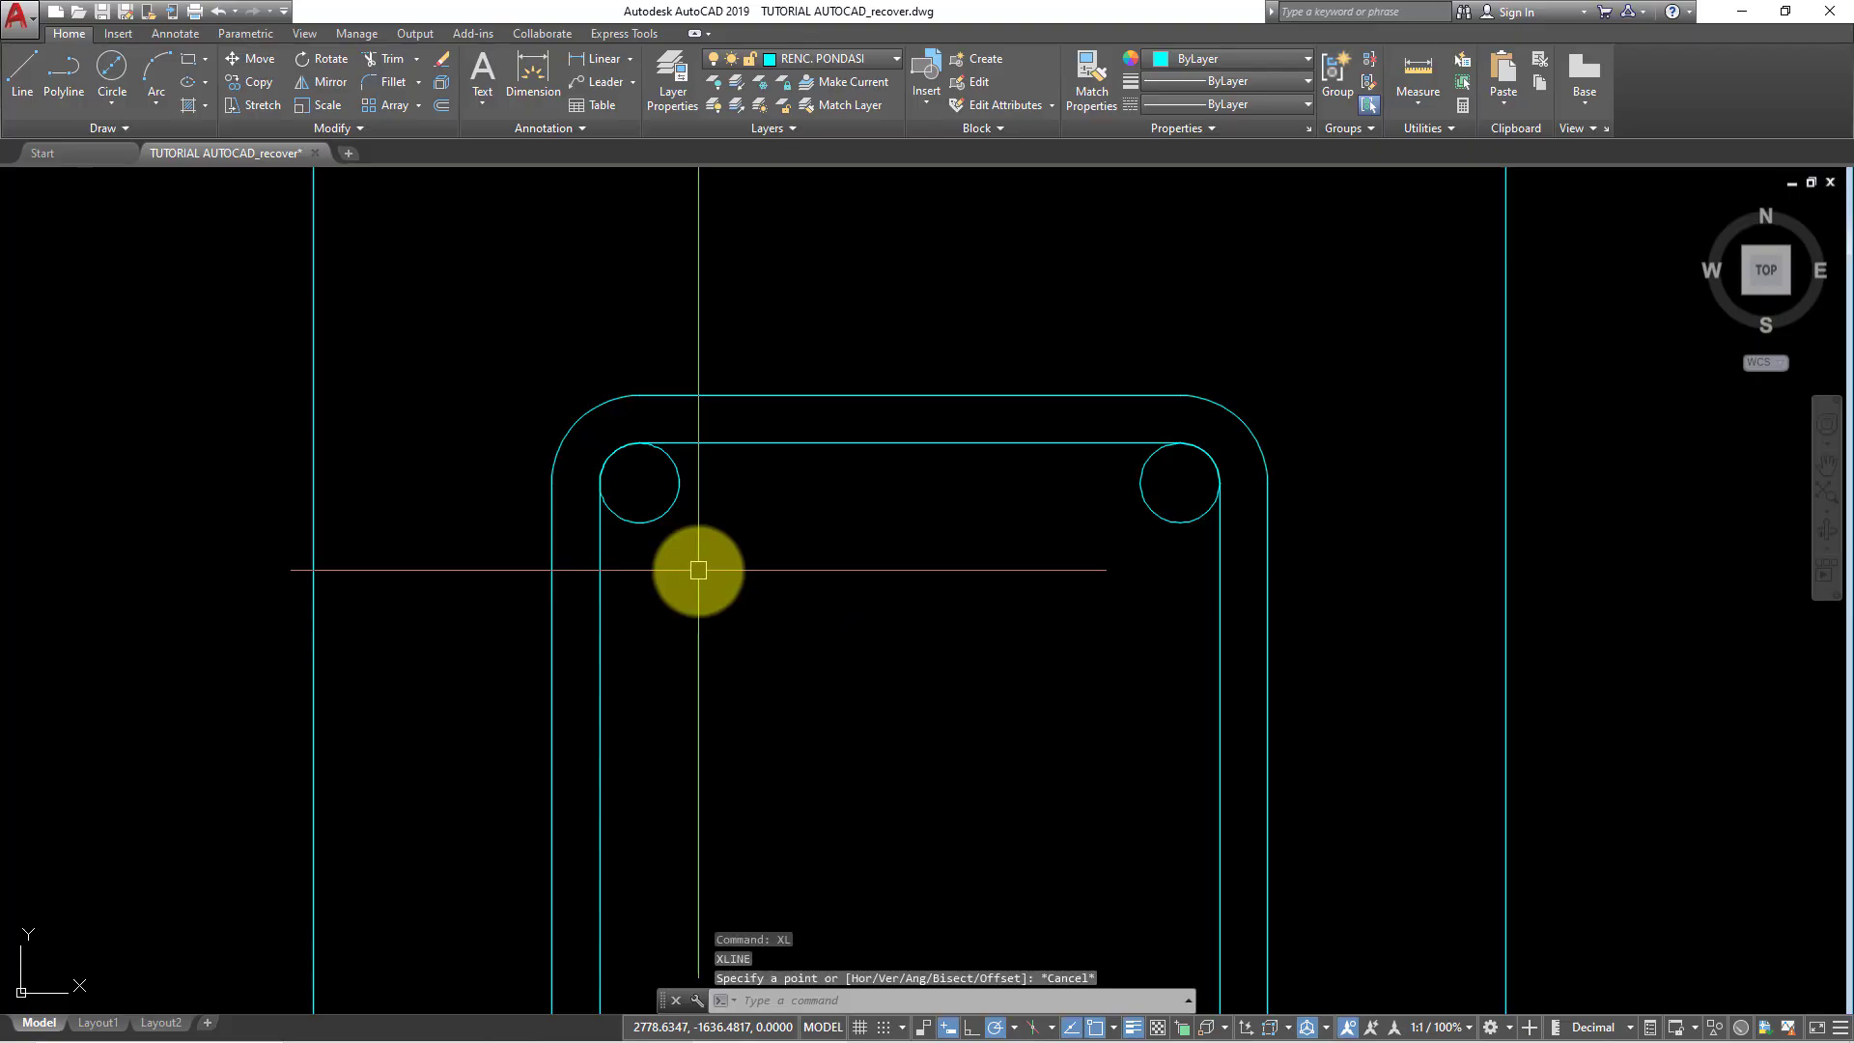
text(XL)
key(Return)
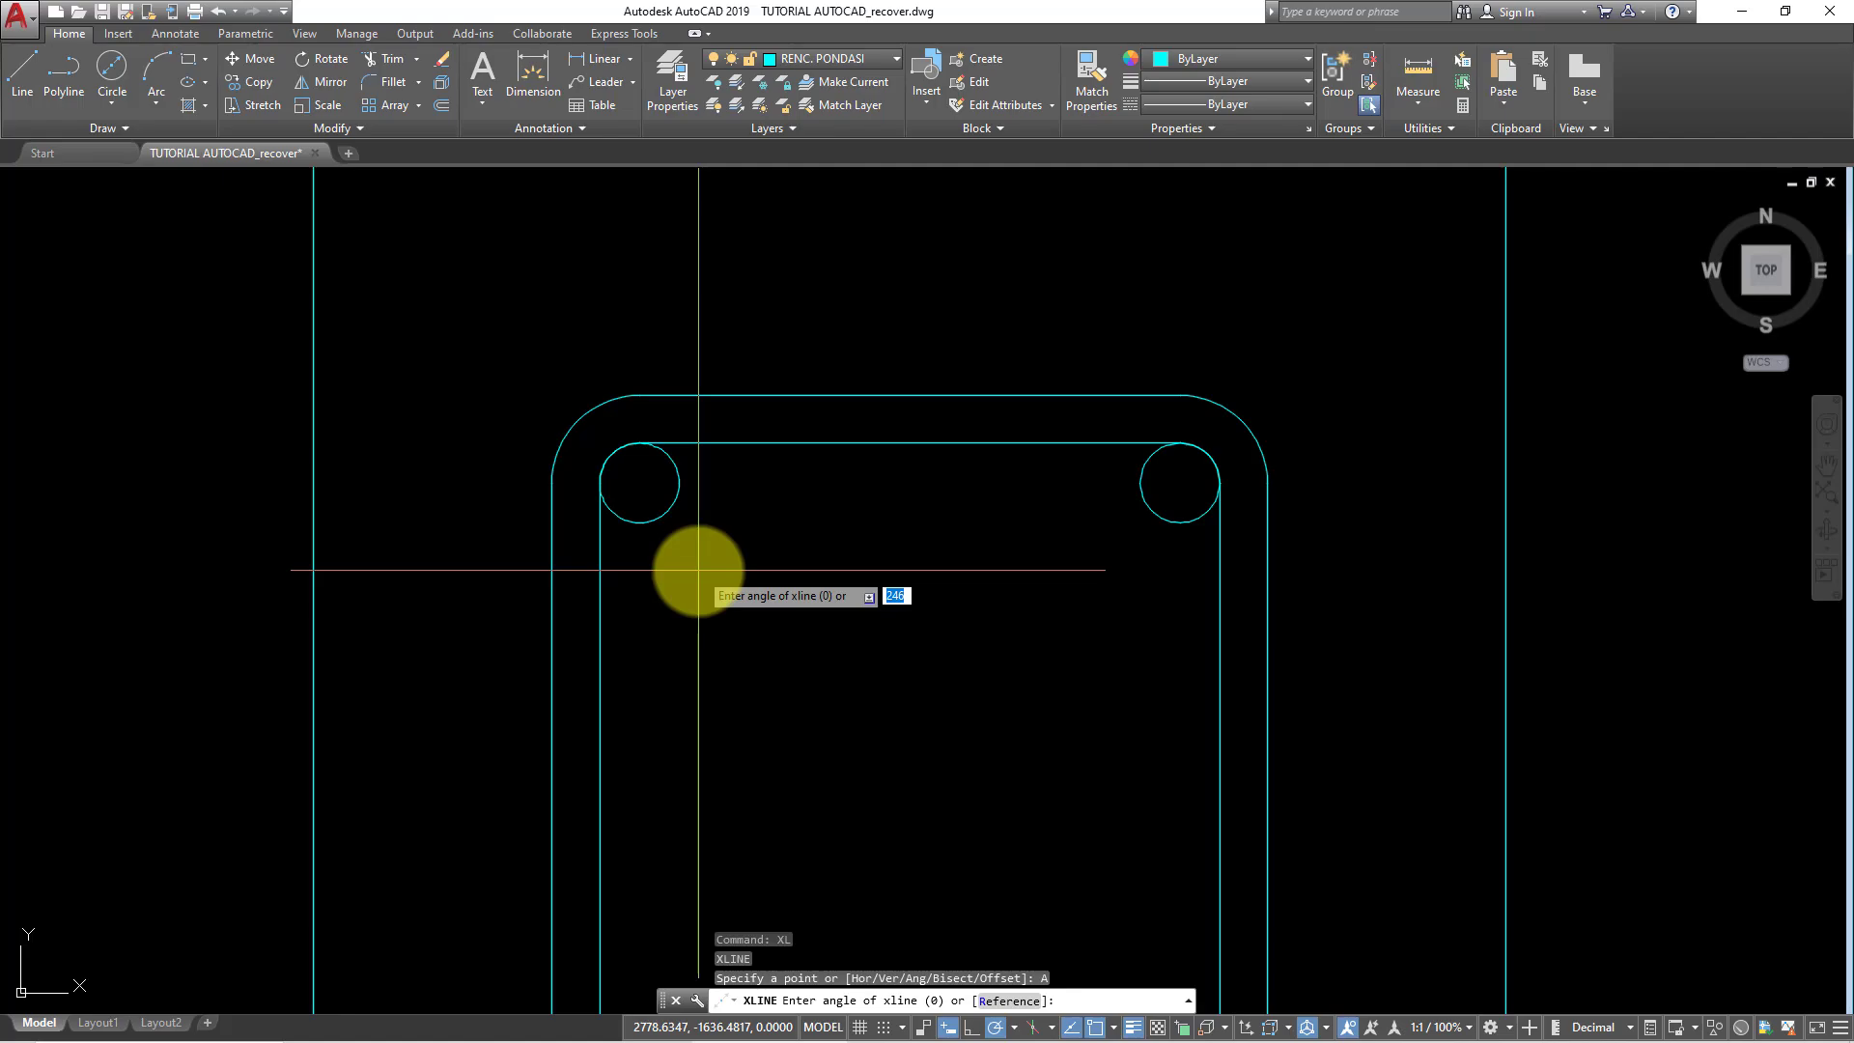
text(135)
key(Return)
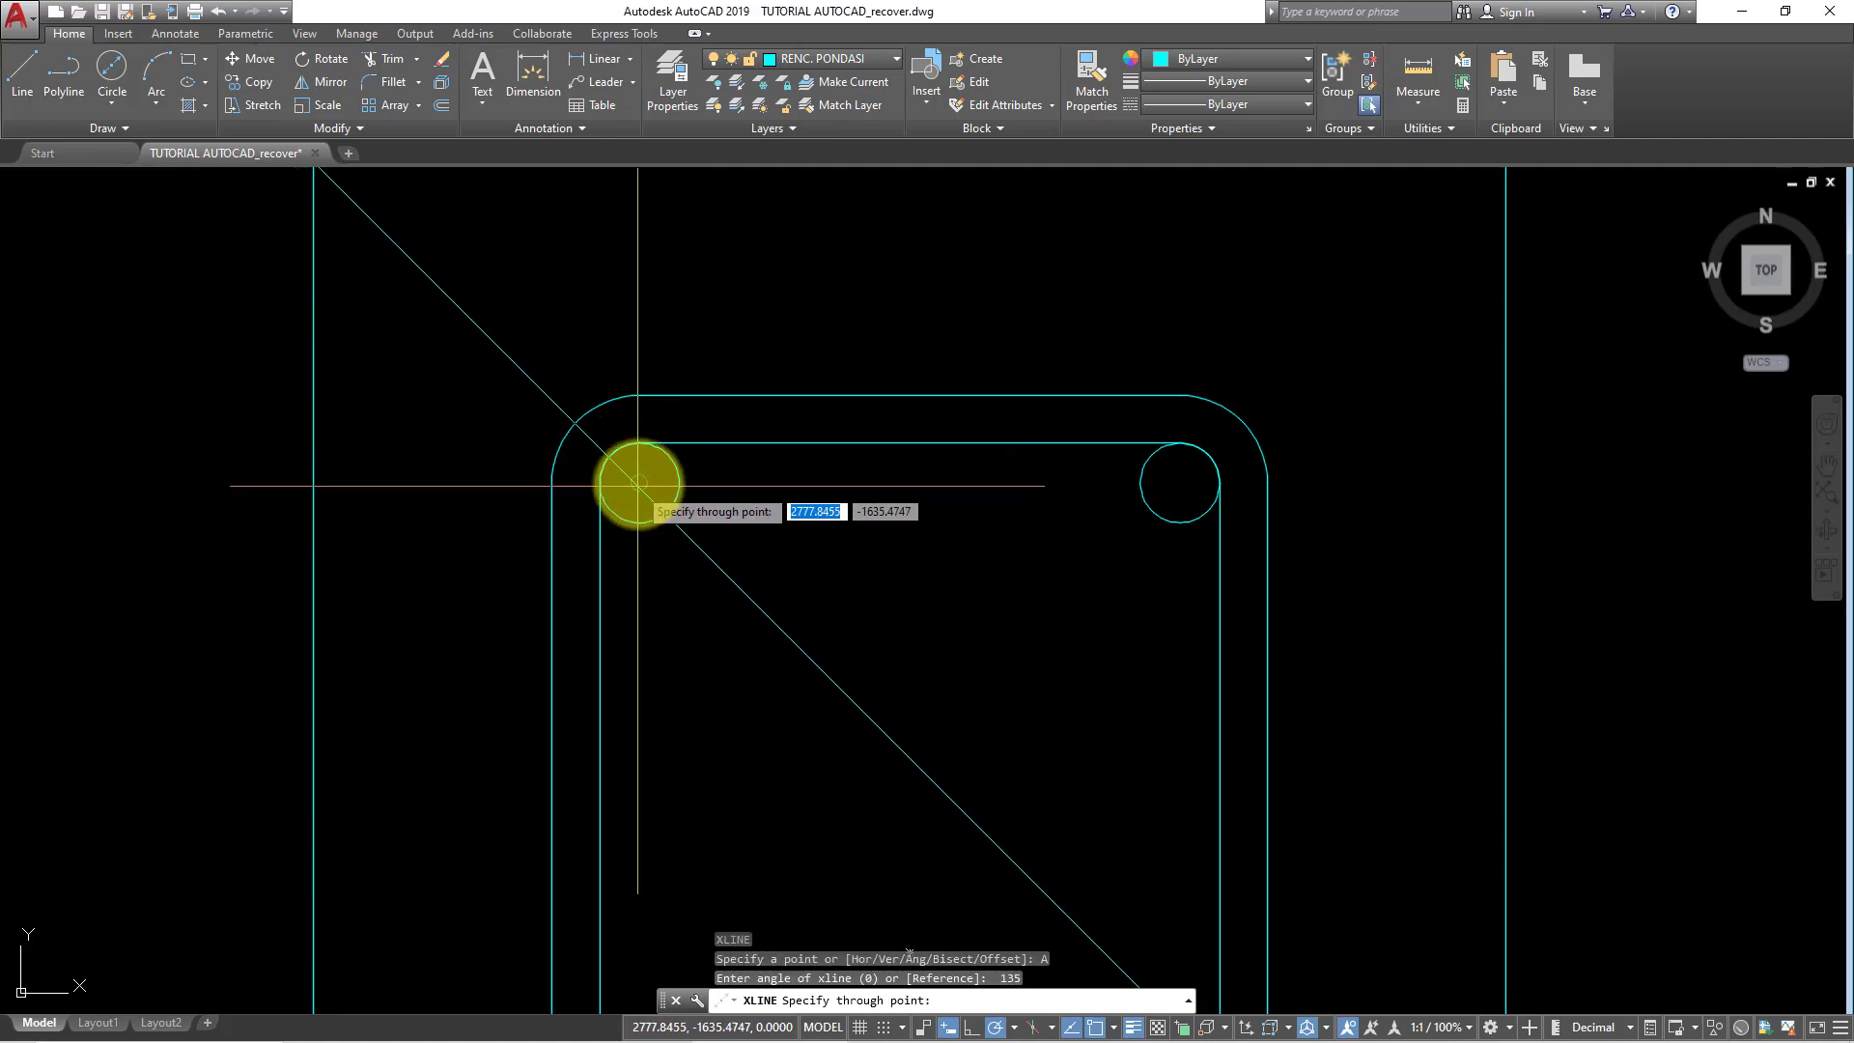
key(Escape)
scroll(684, 468, up, 2)
scroll(684, 468, up, 2)
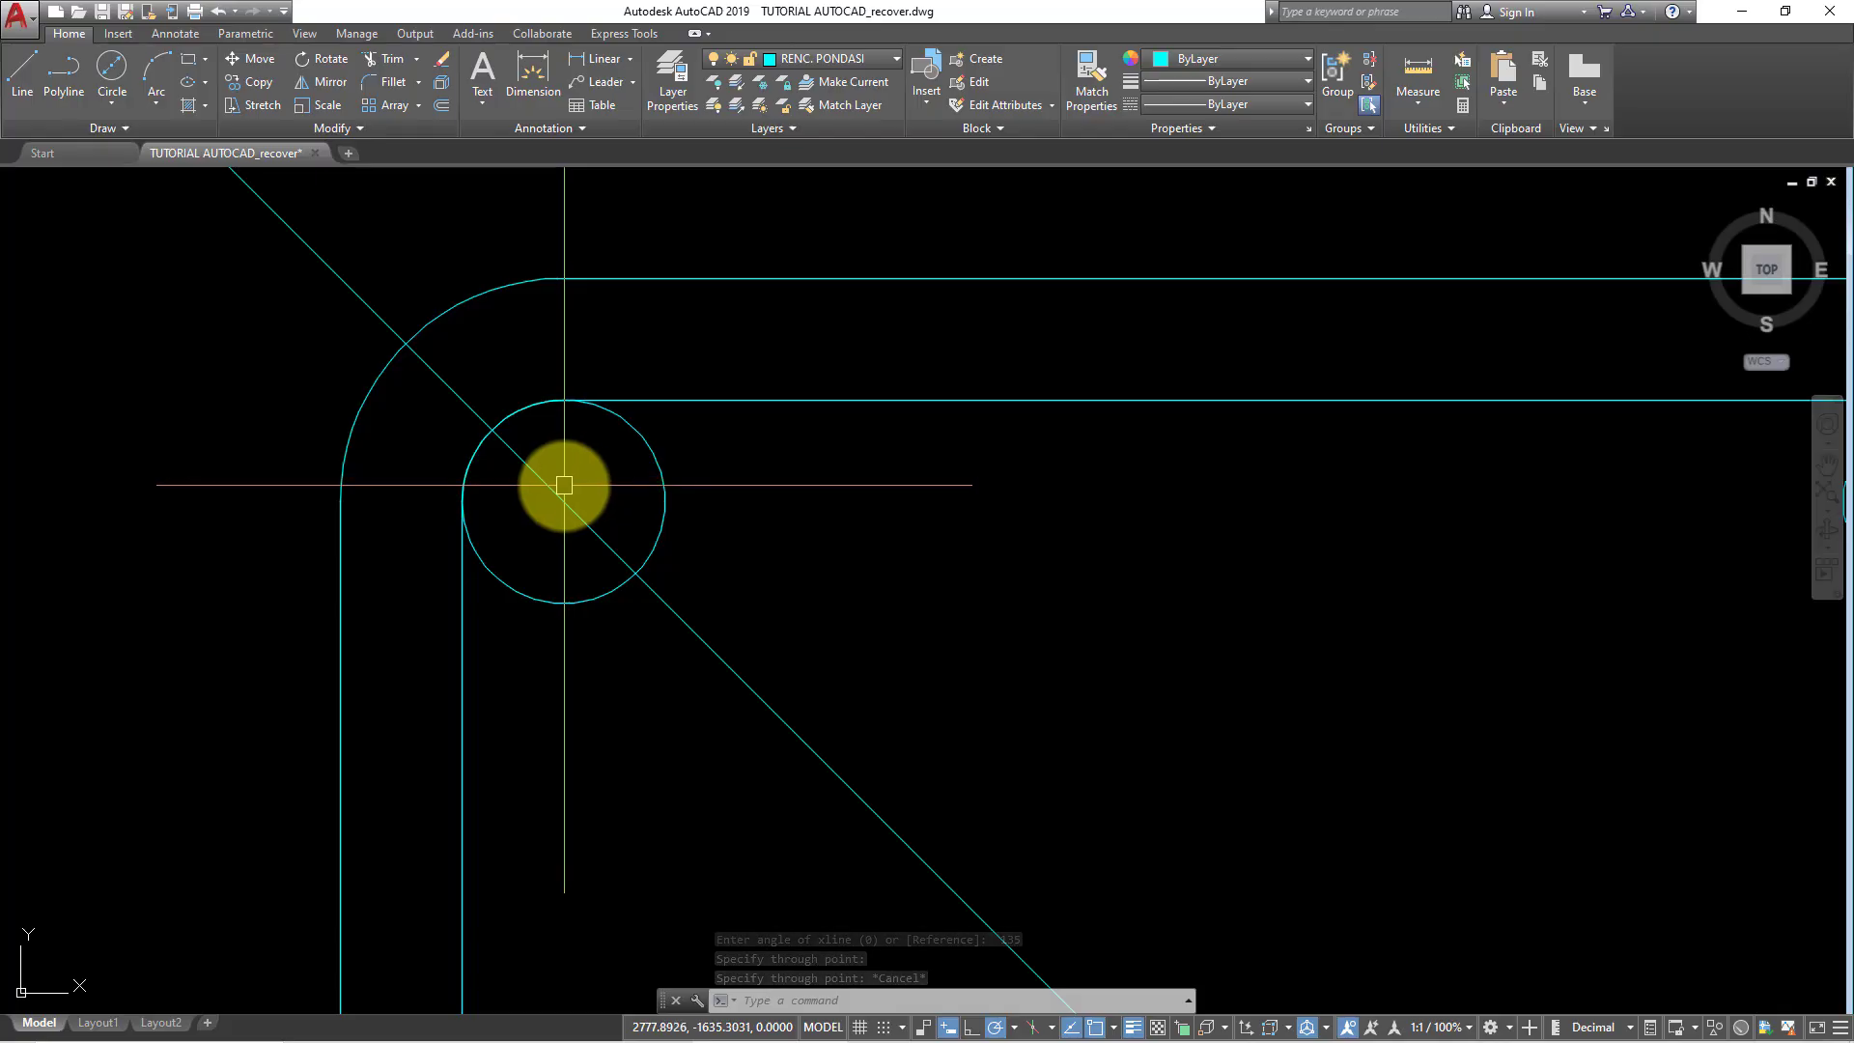
middle_drag(560, 484, 569, 466)
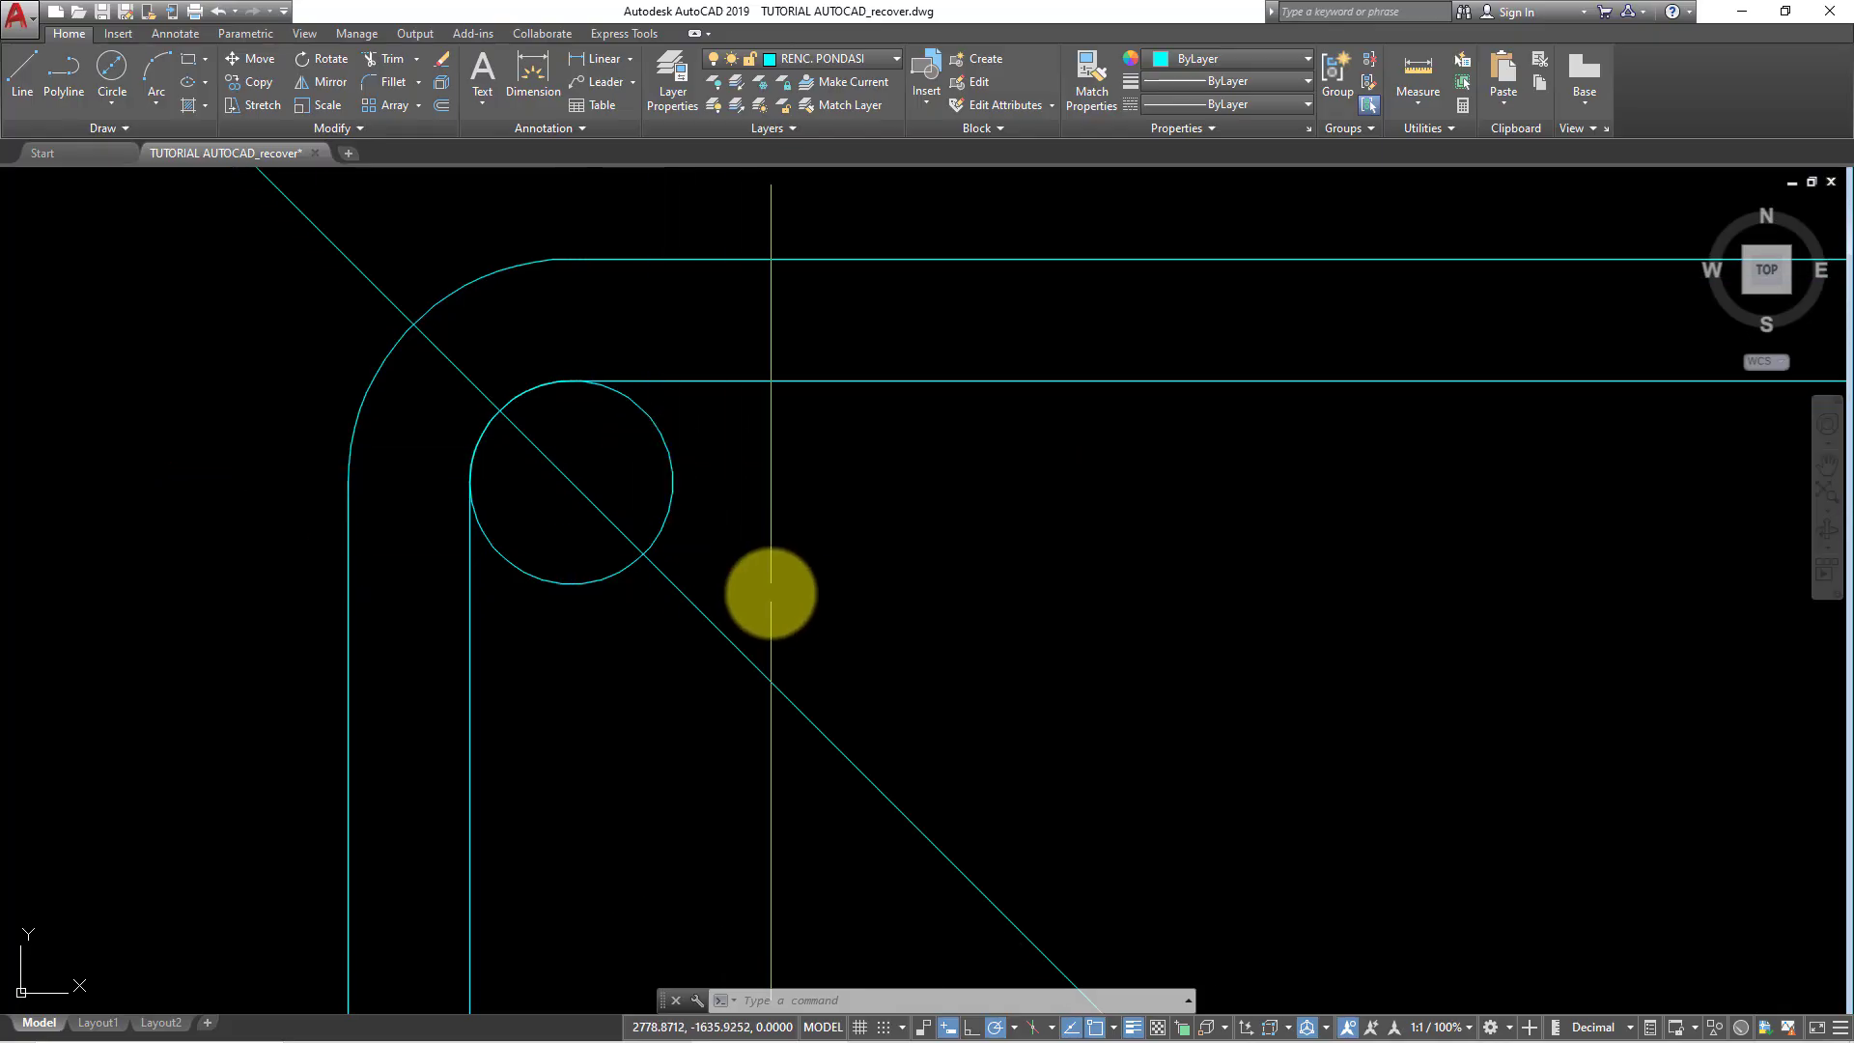
text(O)
- Offset the 135° diagonal 0.5 to both sides, then erase the centre diagonal
key(Return)
text(0.)
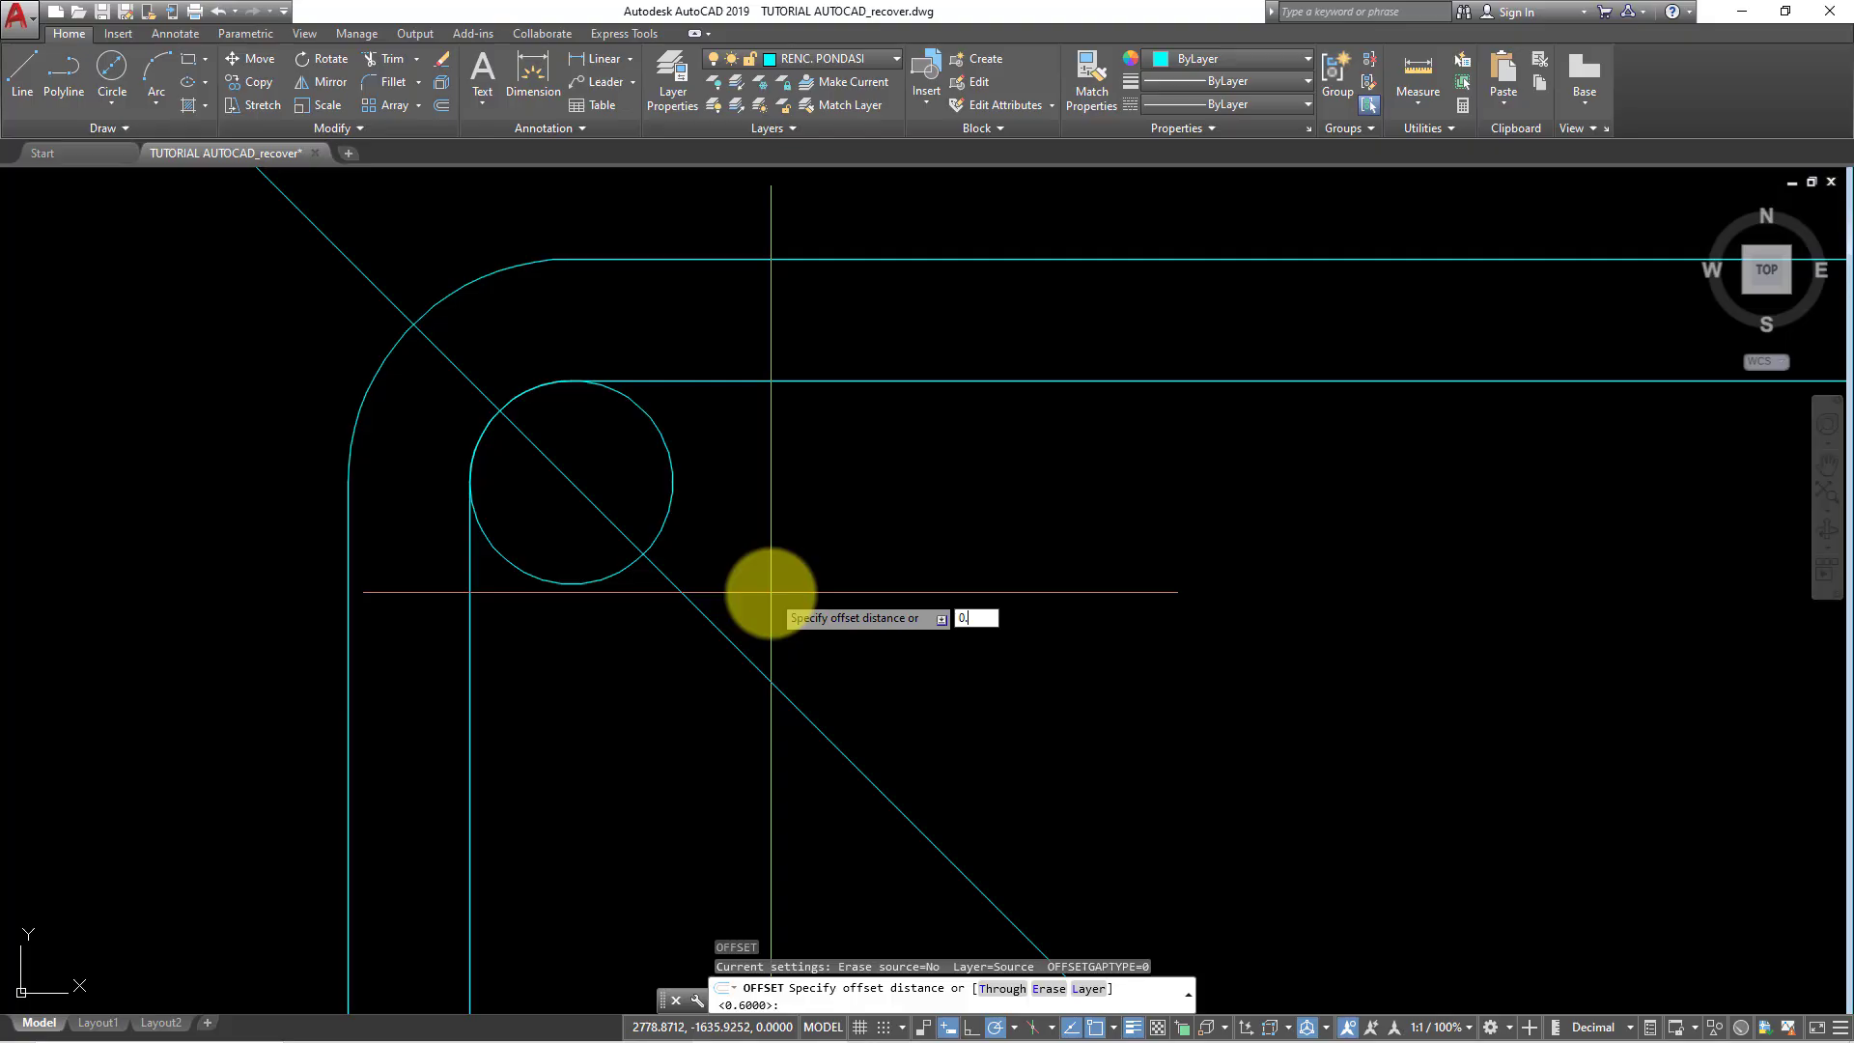
text(5)
key(Return)
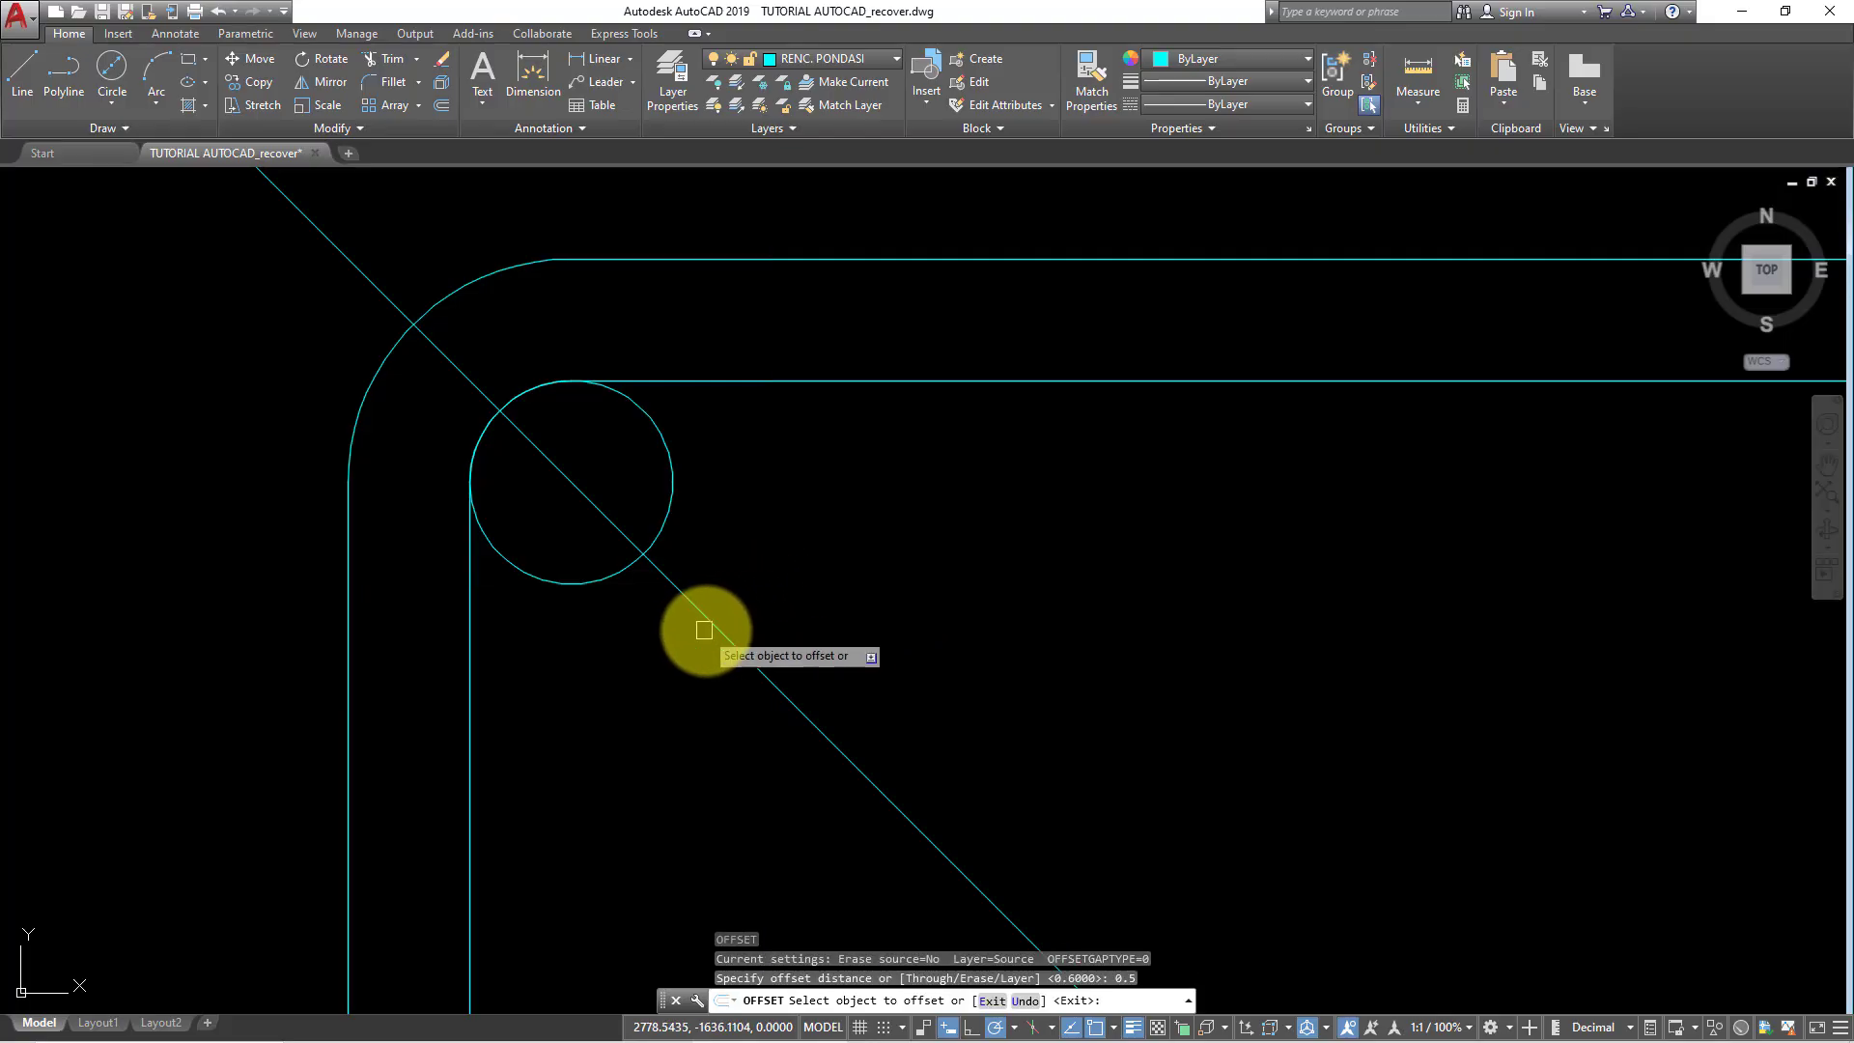
click(719, 622)
click(766, 551)
click(695, 600)
key(Escape)
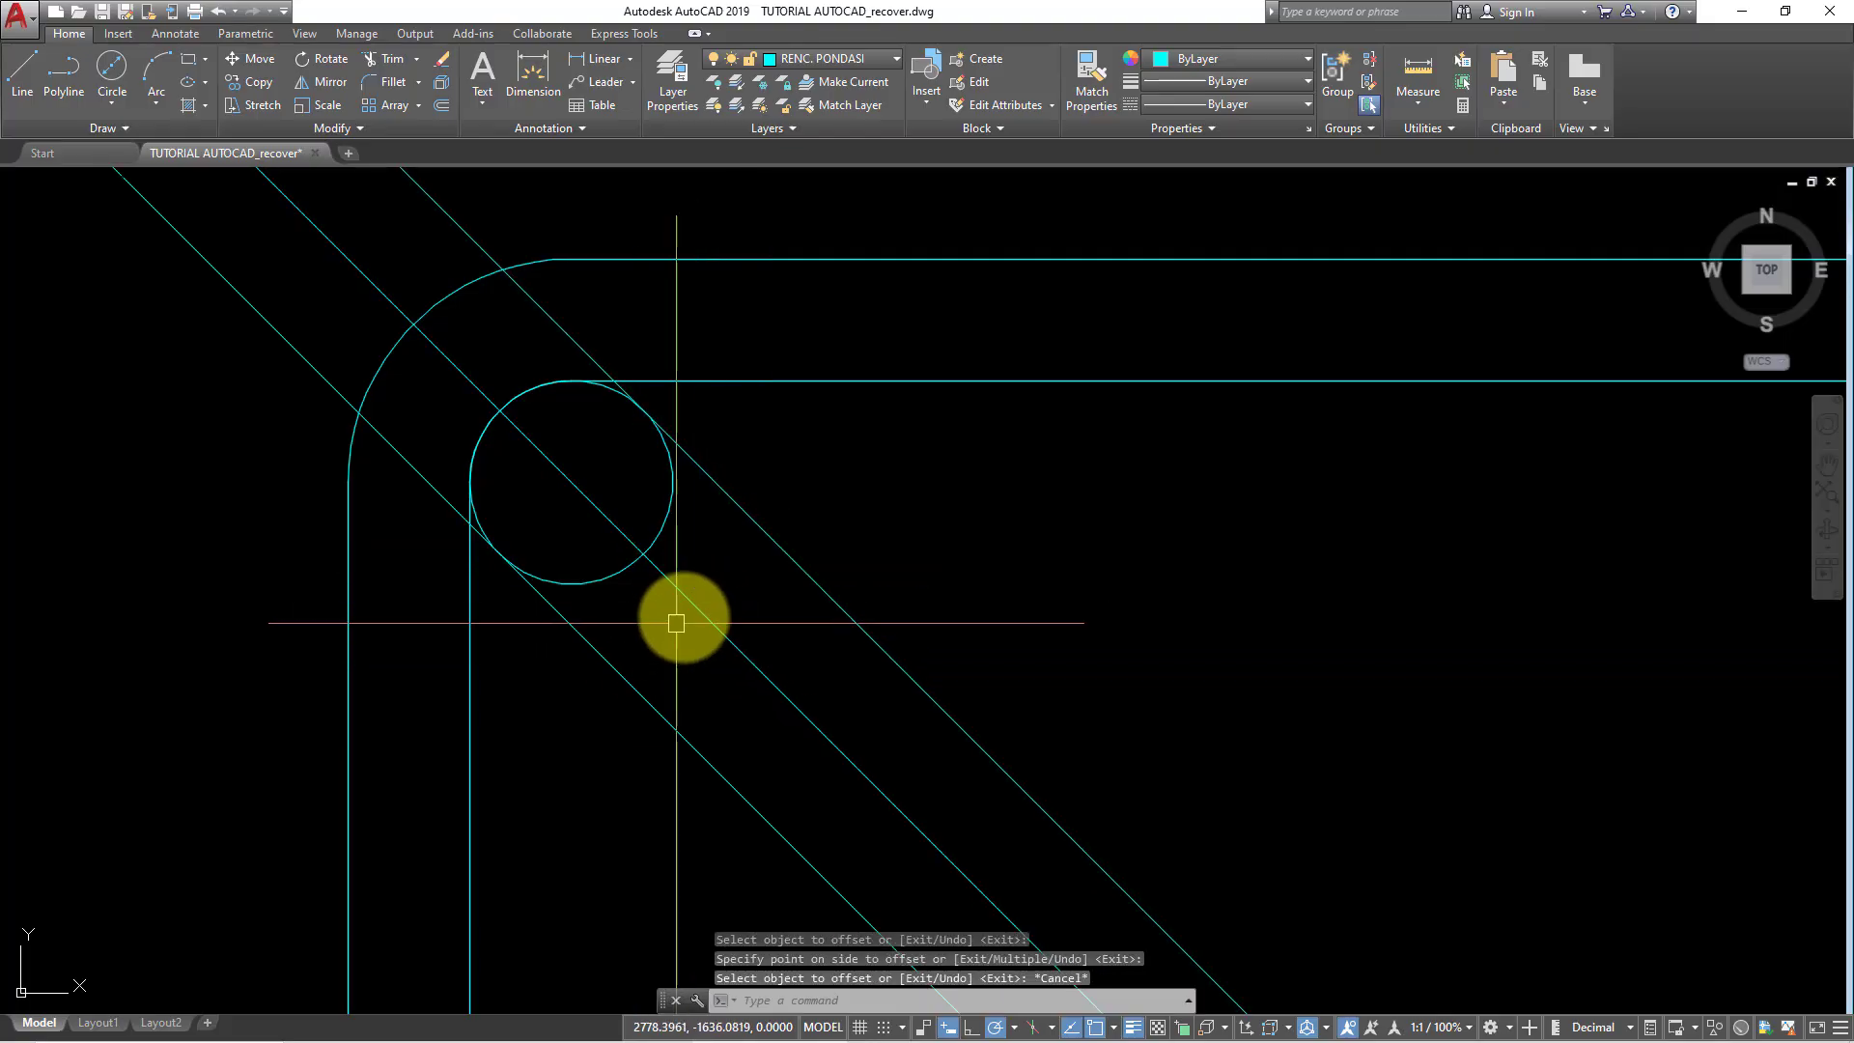
text(E)
key(Return)
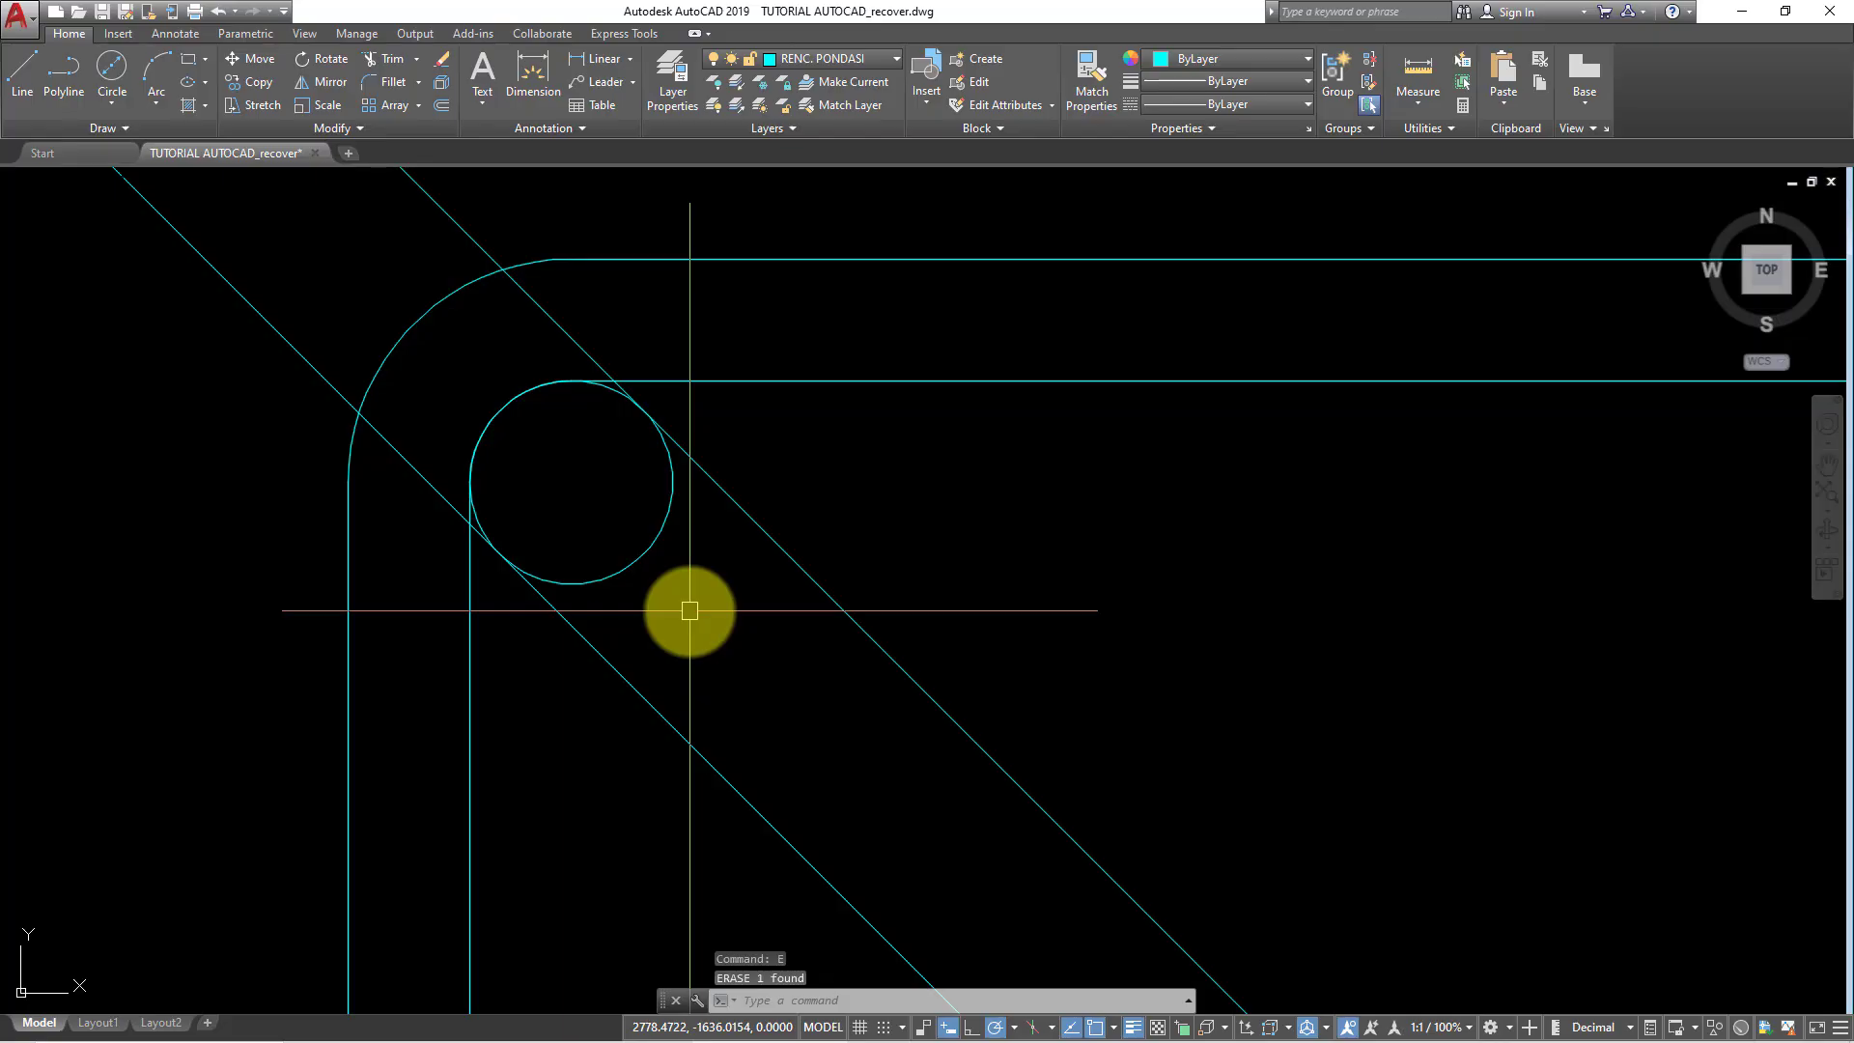
text(XL)
- Draw a -135° construction line through the bar centre
key(Return)
text(-135)
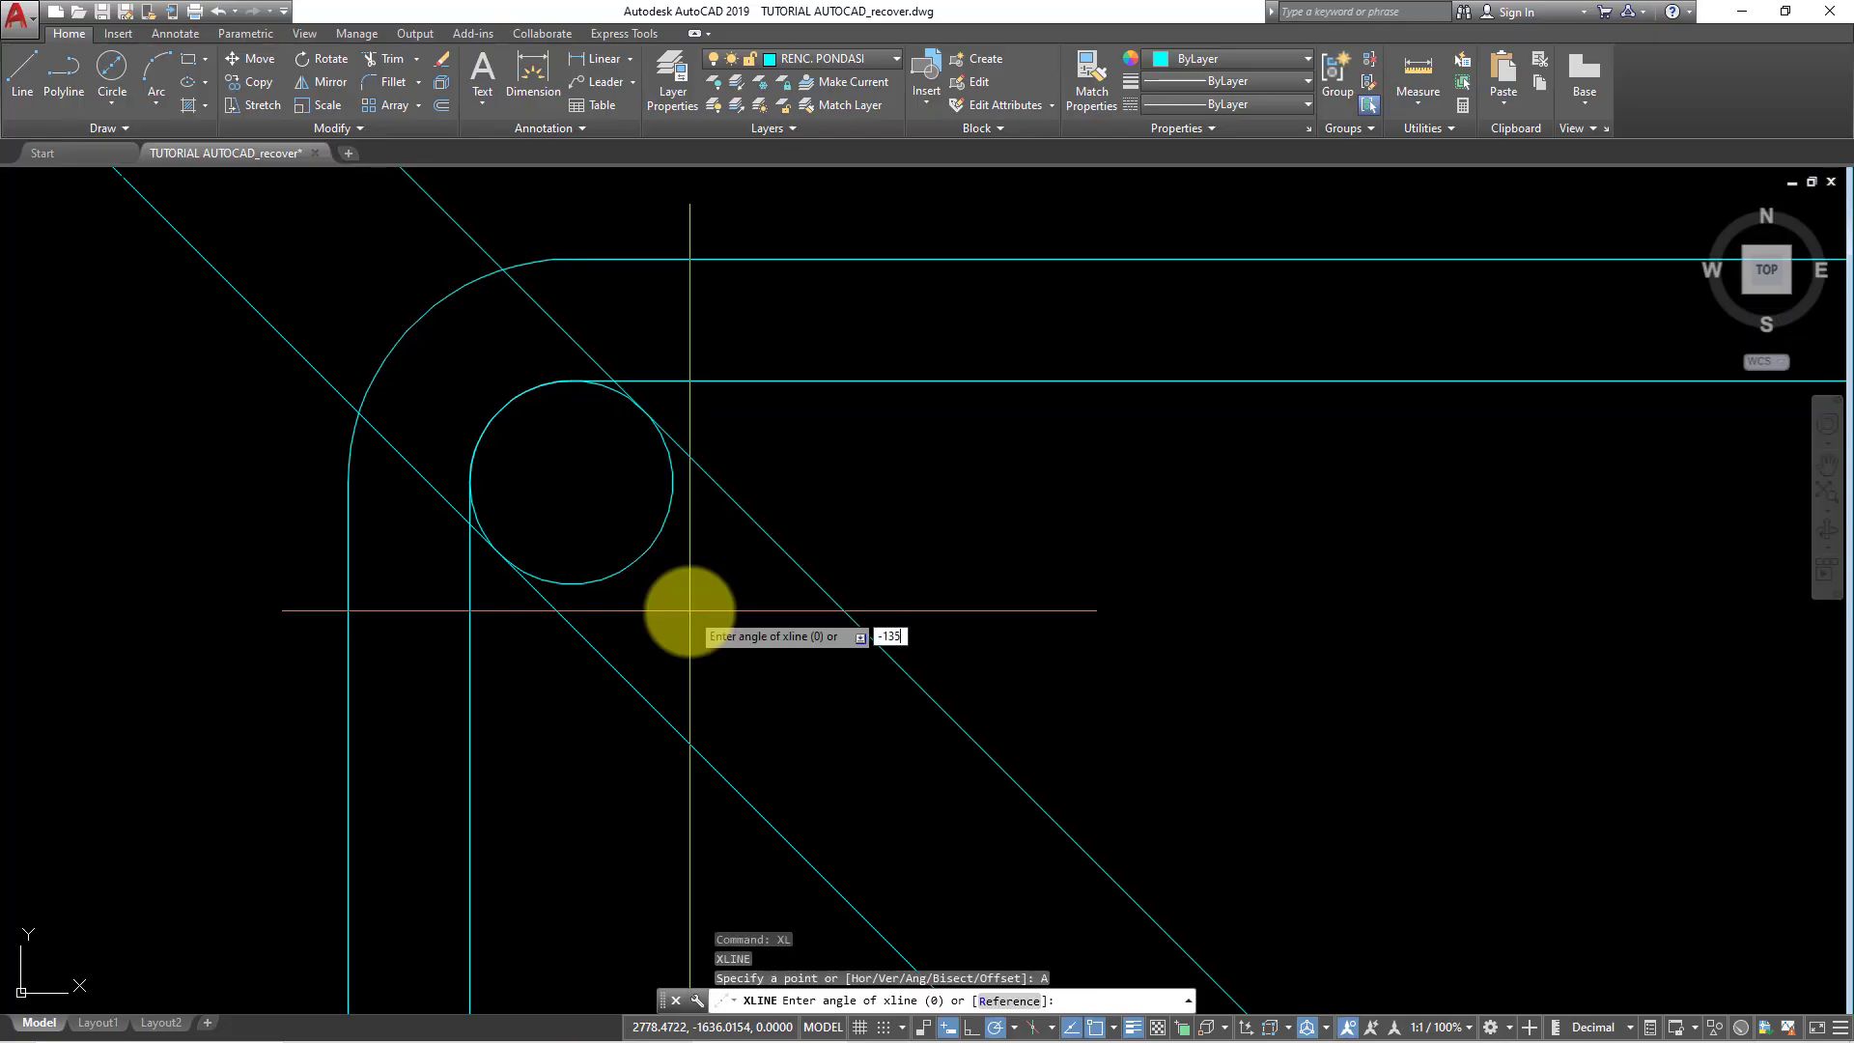
key(Return)
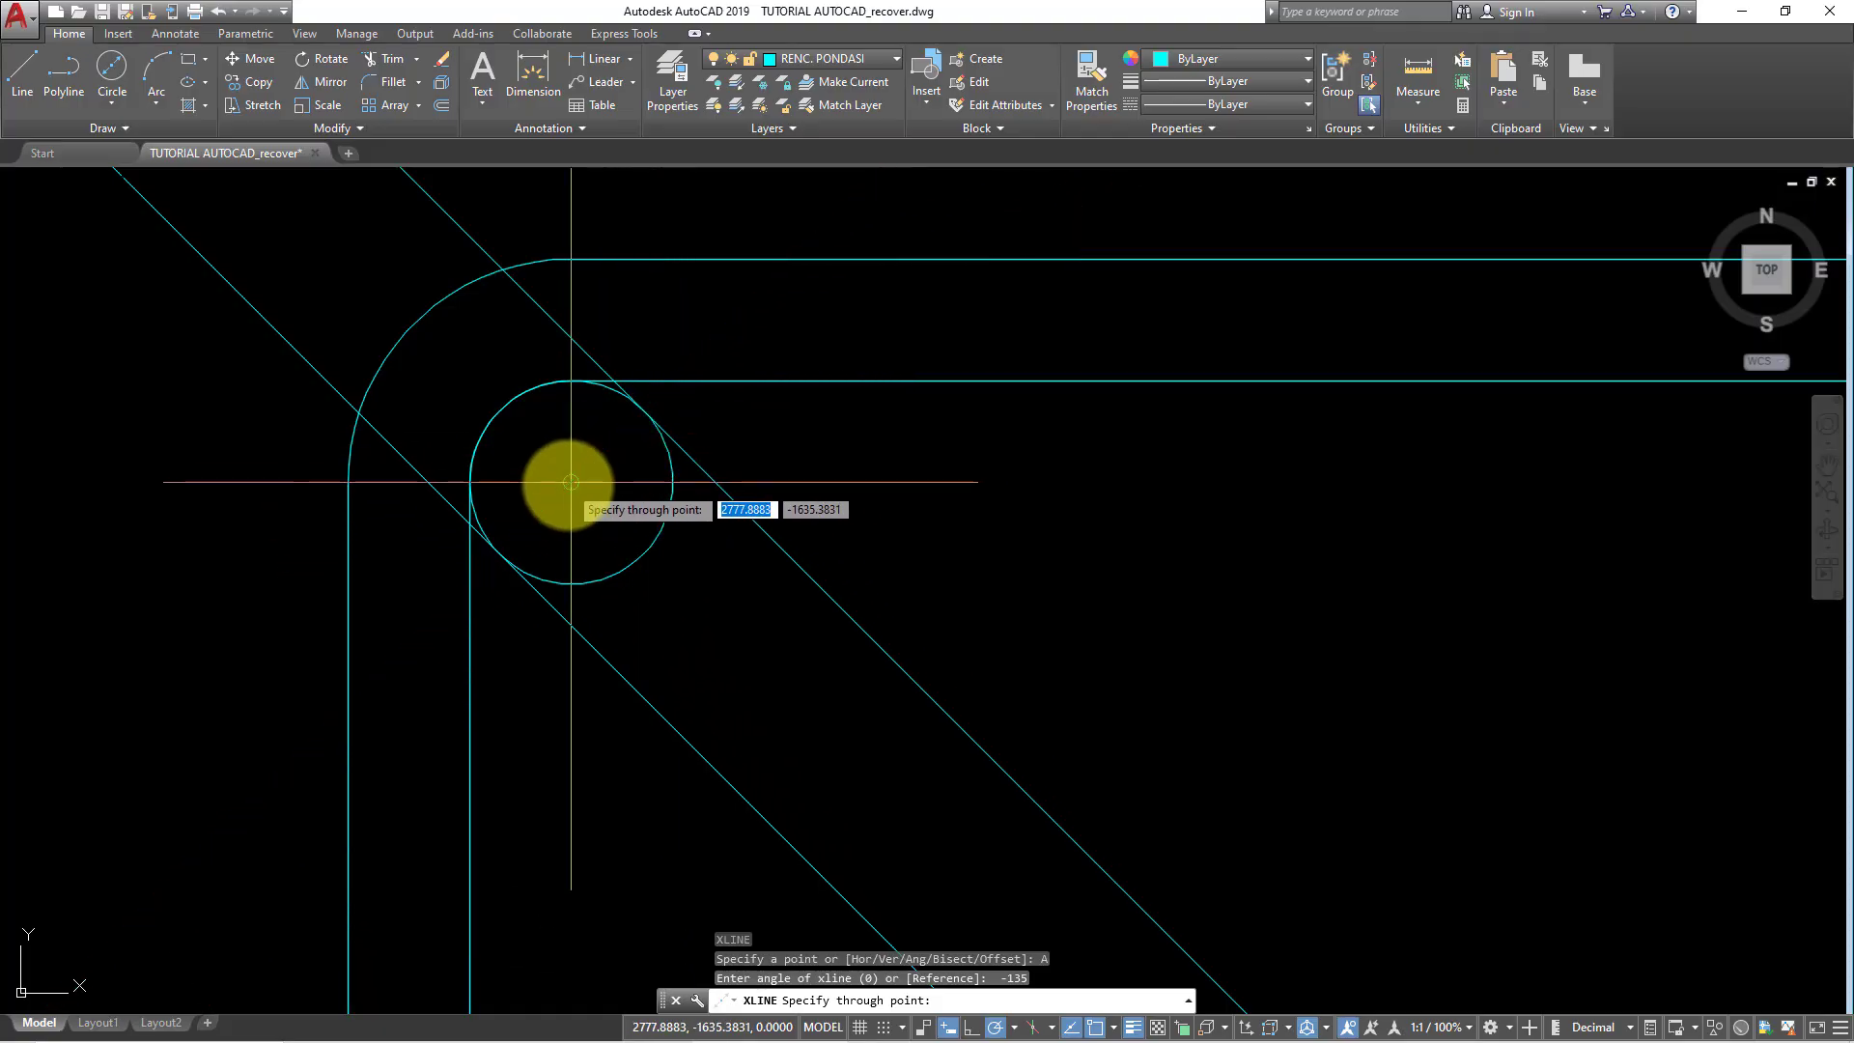
click(571, 481)
key(Escape)
scroll(618, 489, down, 4)
scroll(635, 535, up, 4)
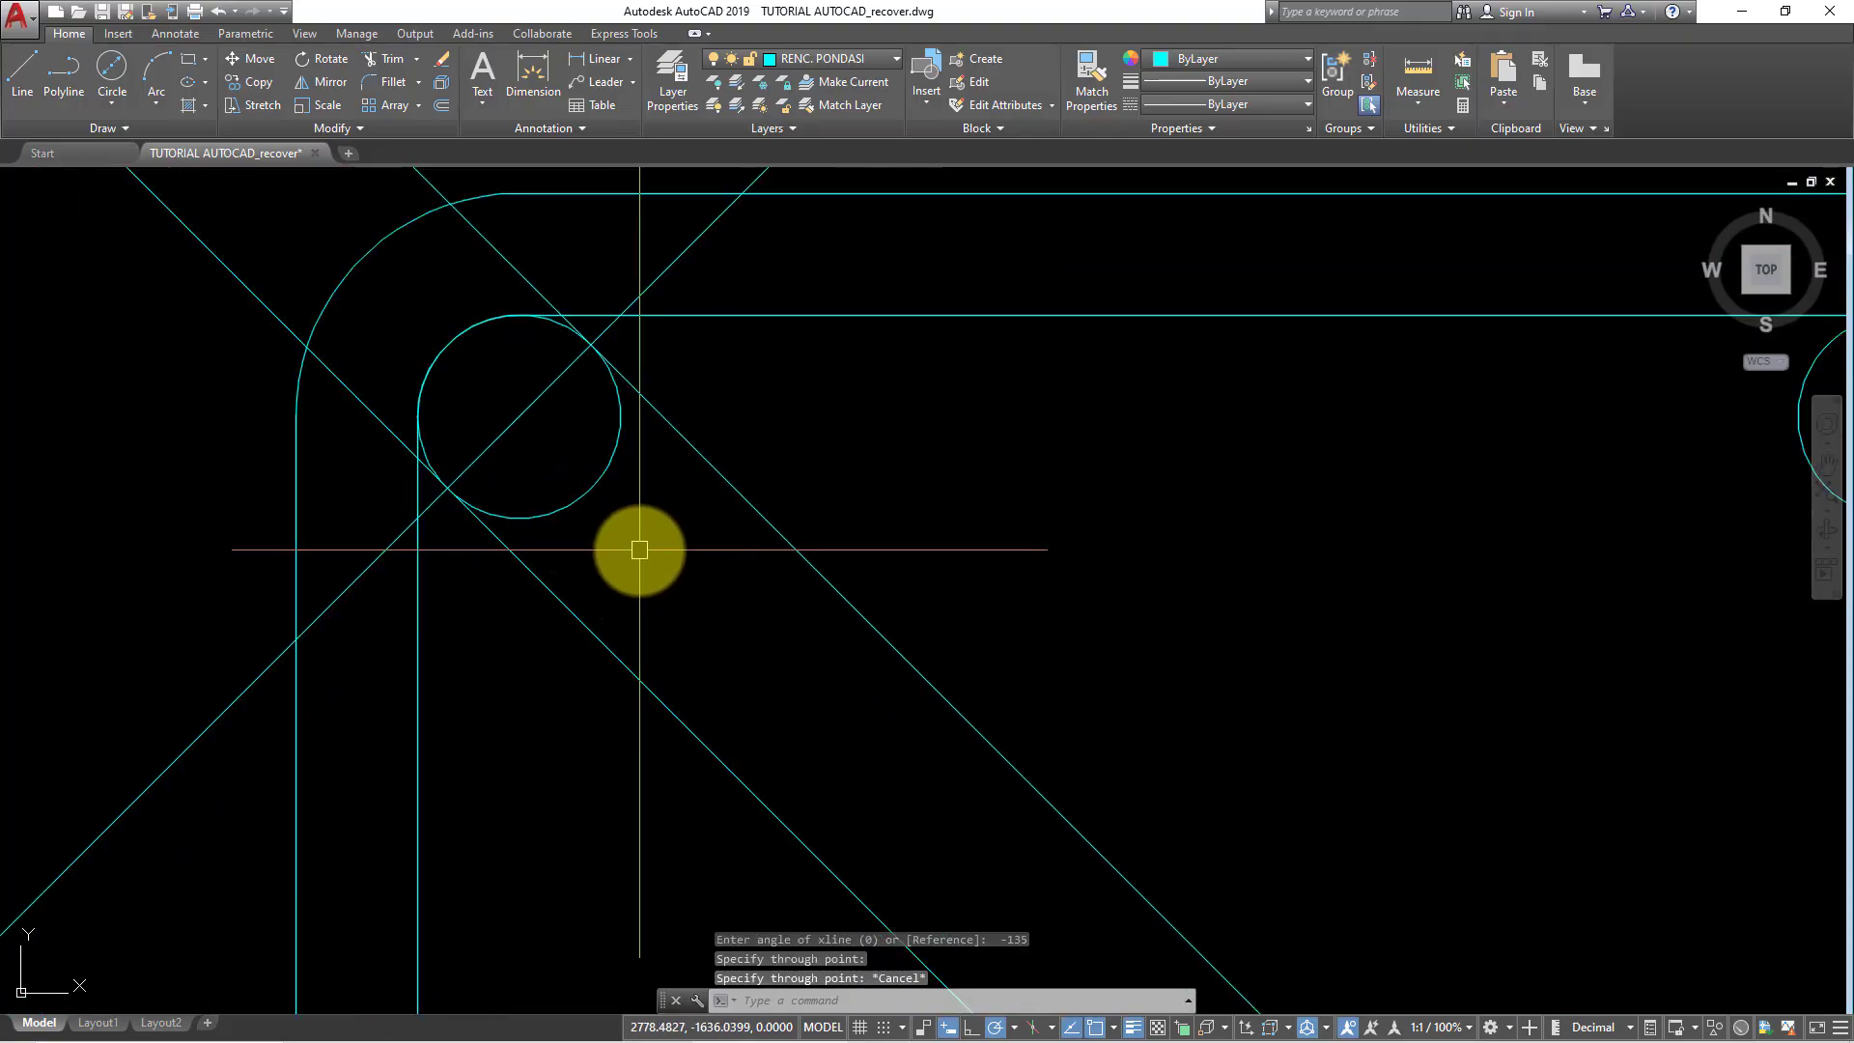
- Offset the new 45° construction line by 2
text(o)
key(Return)
text(2)
key(Return)
click(657, 279)
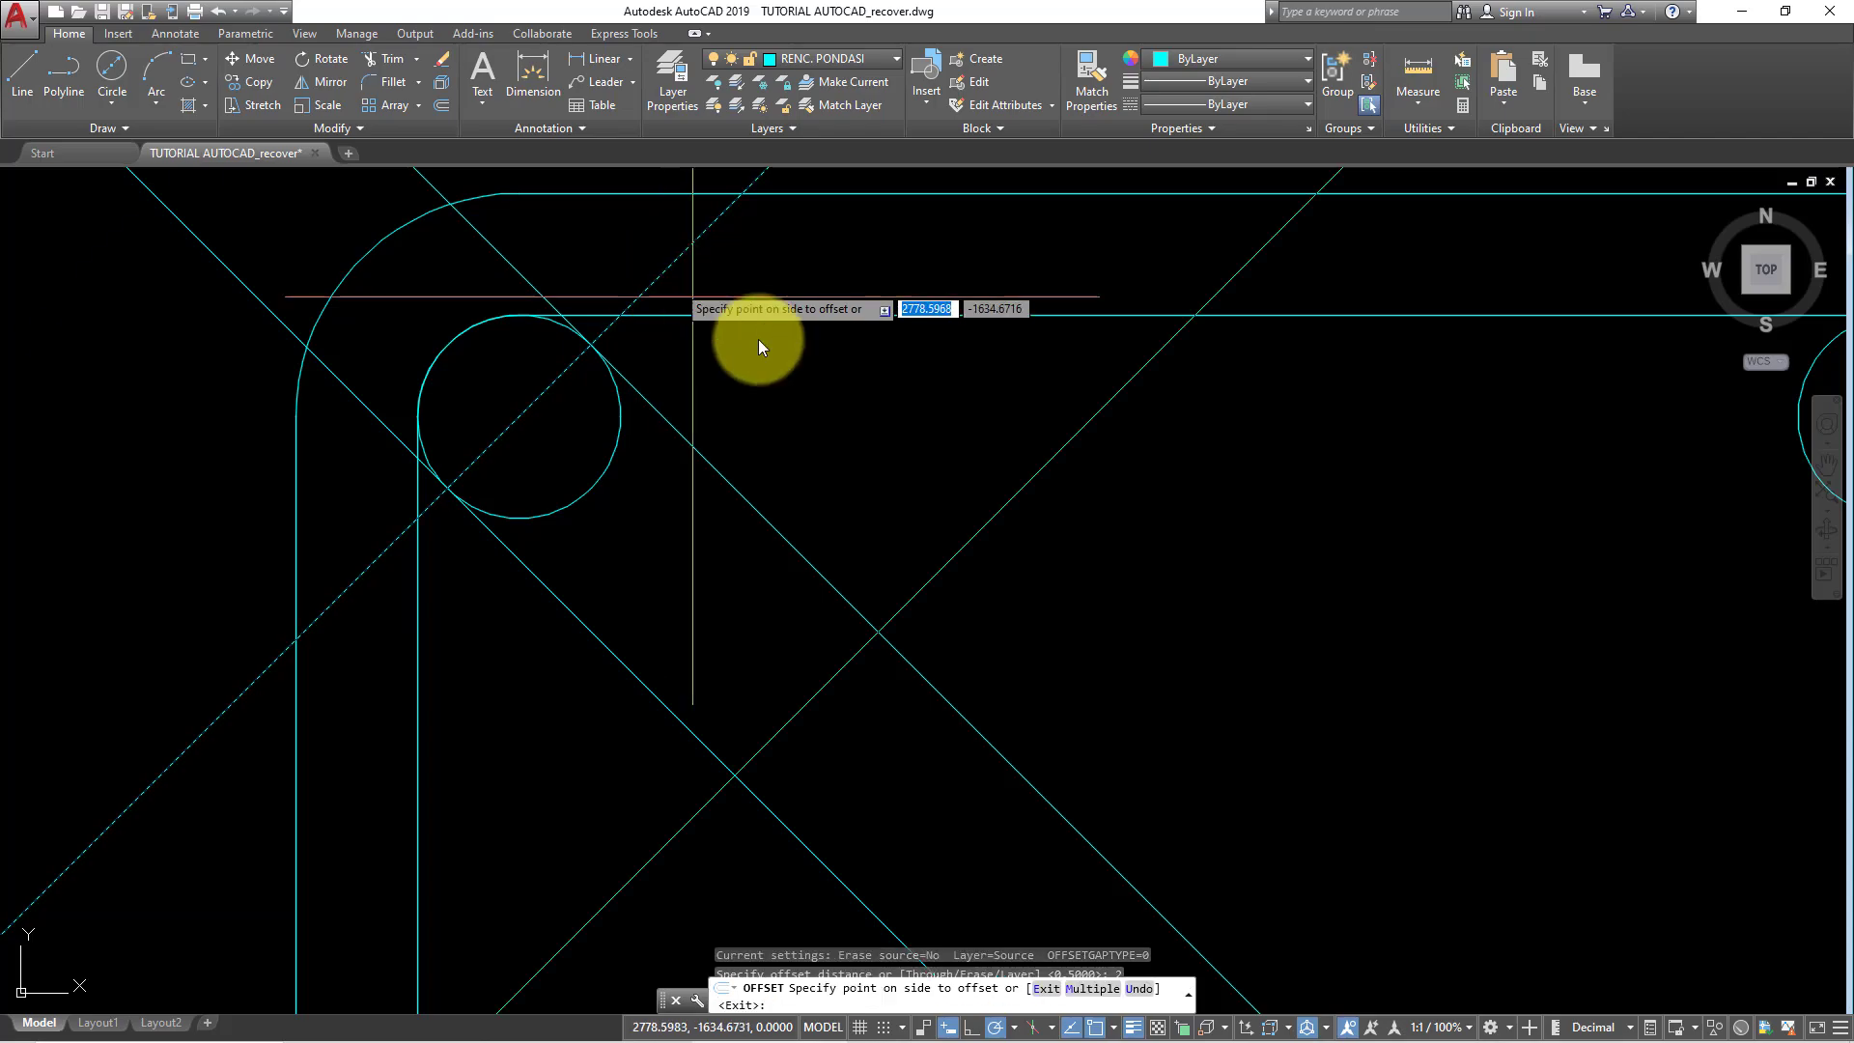
scroll(844, 453, down, 5)
scroll(843, 453, up, 2)
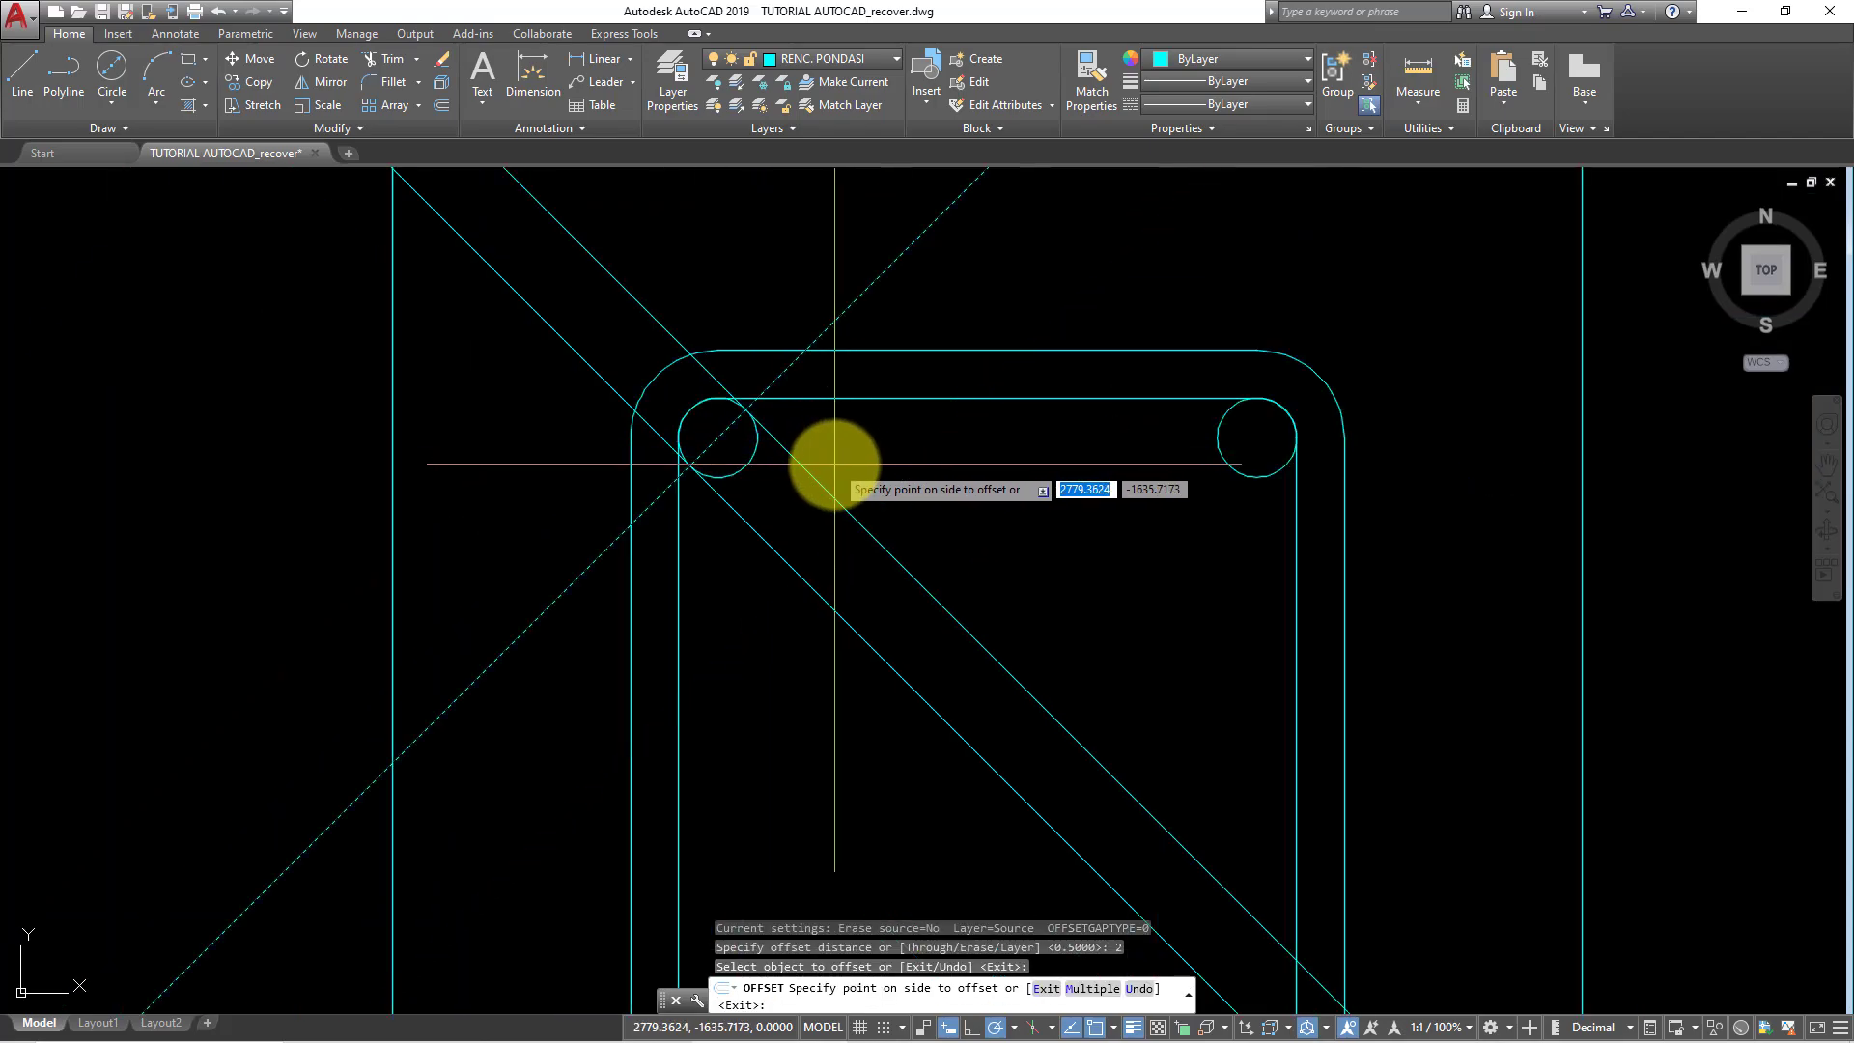
click(834, 463)
key(Return)
- Offset a diagonal by 1 and erase the unneeded diagonal line
key(Return)
text(1.5)
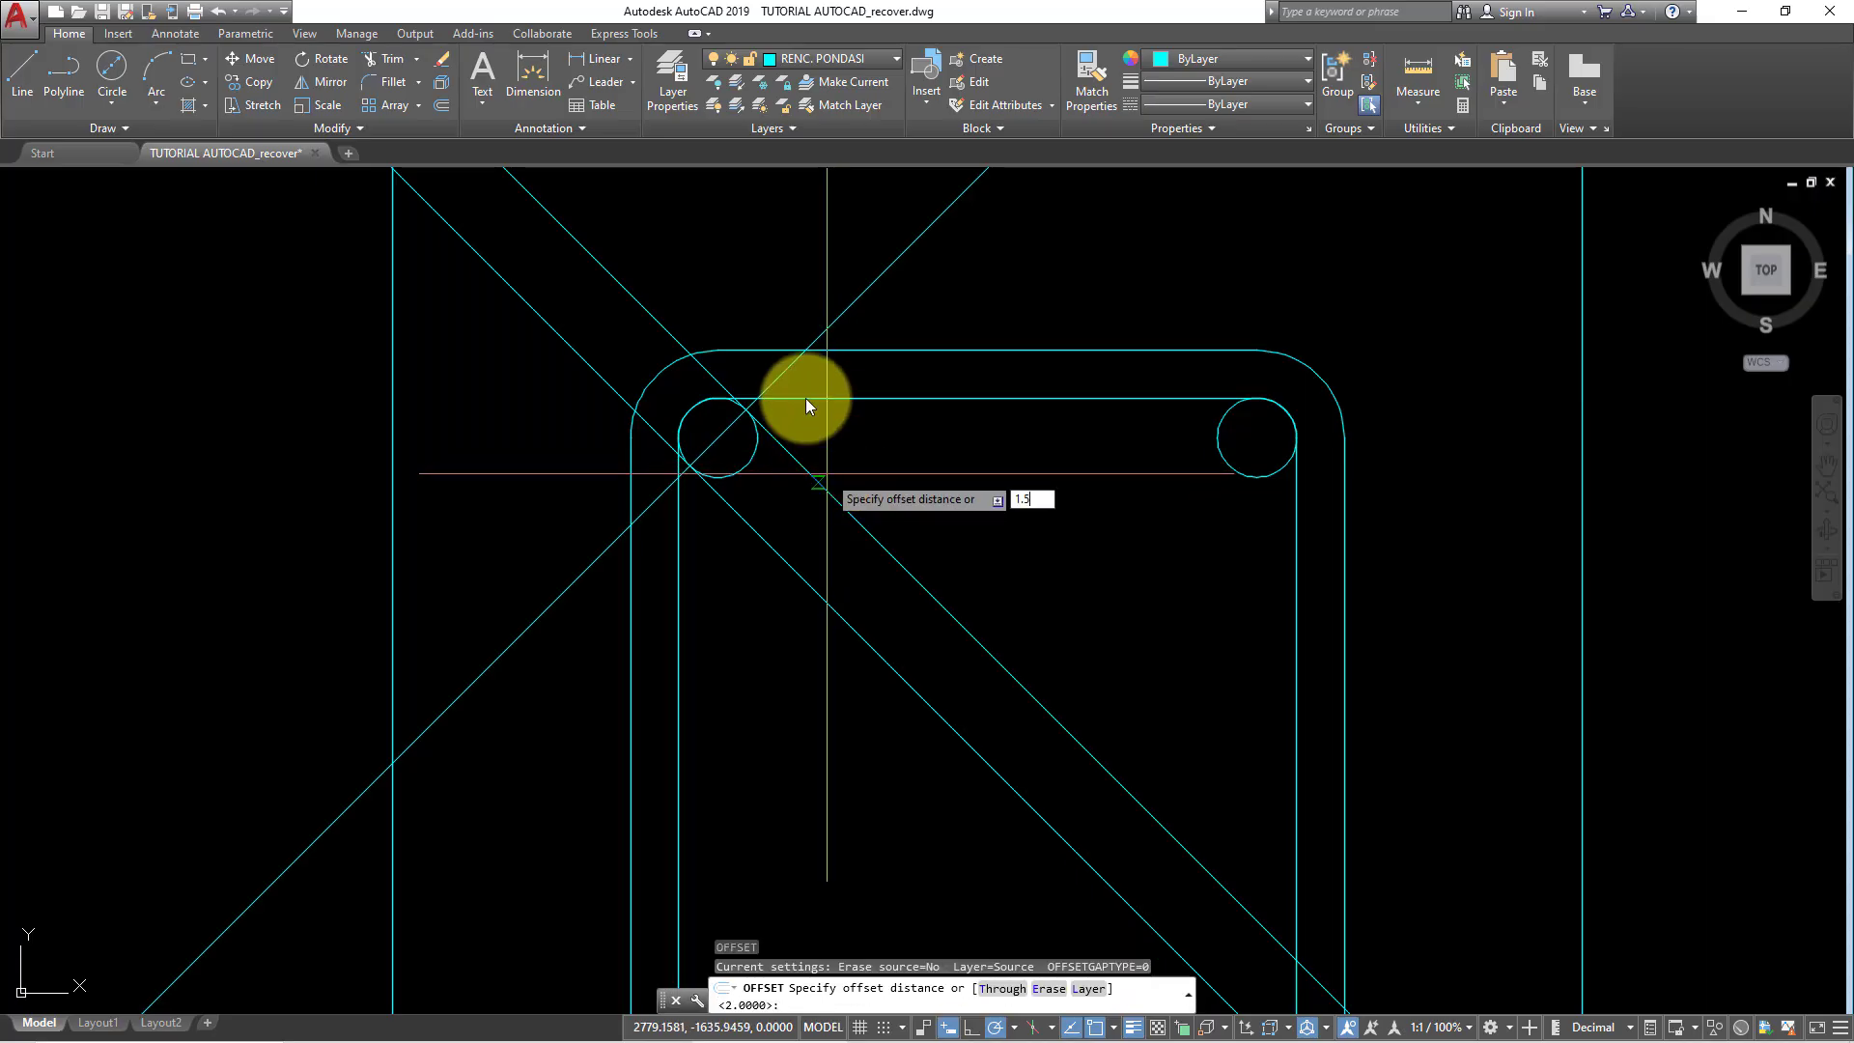
key(Return)
click(790, 378)
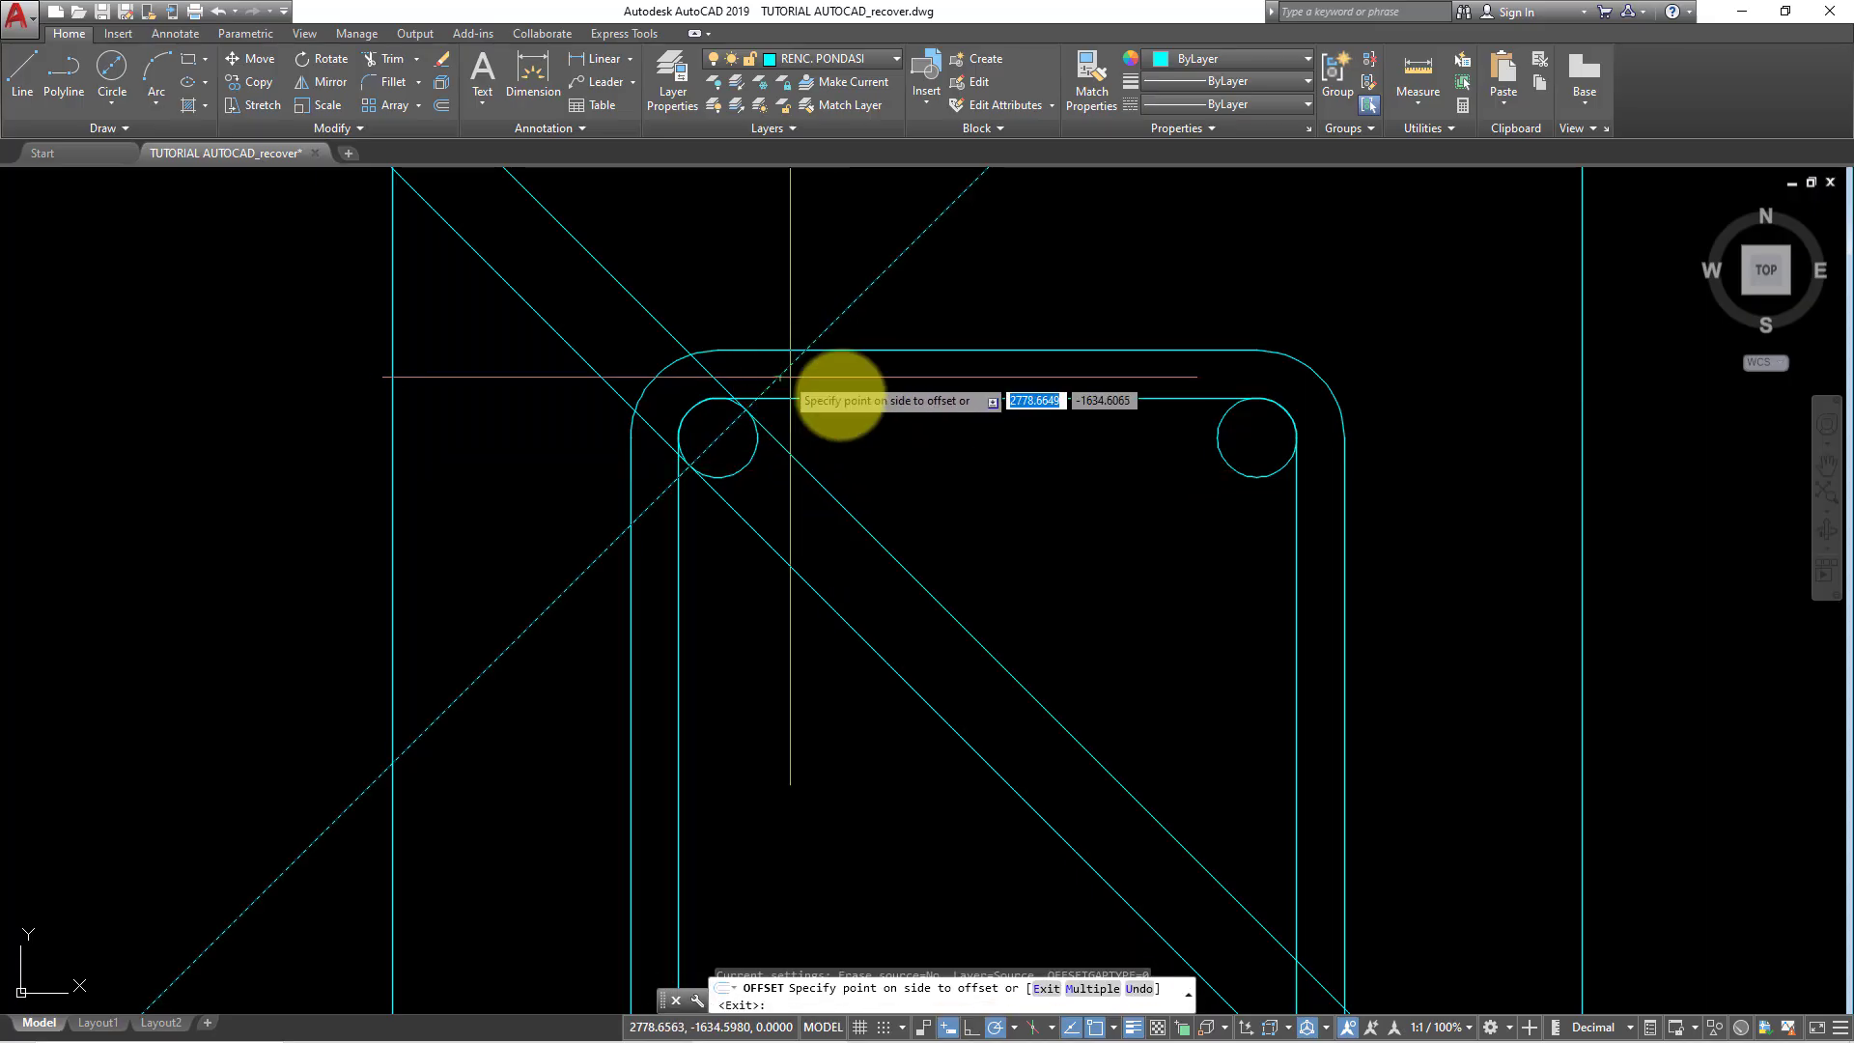
click(992, 447)
key(Escape)
scroll(747, 391, up, 1)
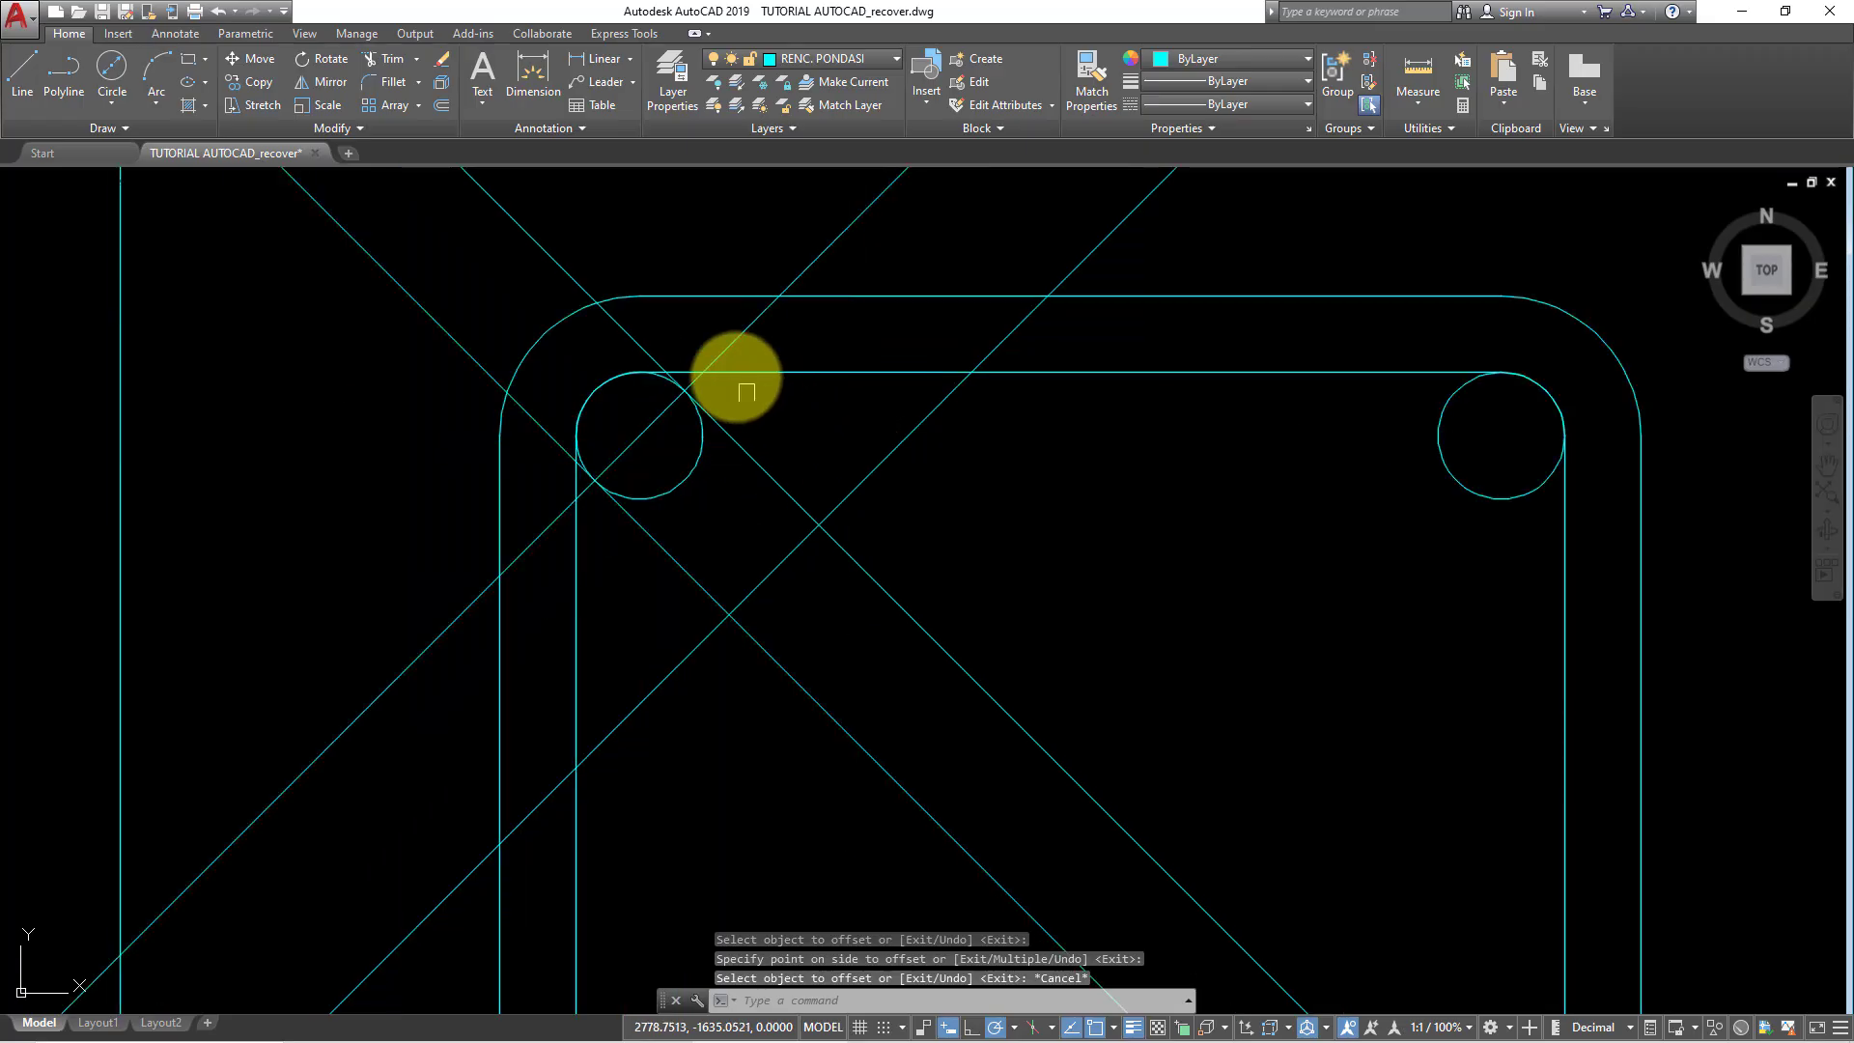
click(740, 335)
text(e)
key(Return)
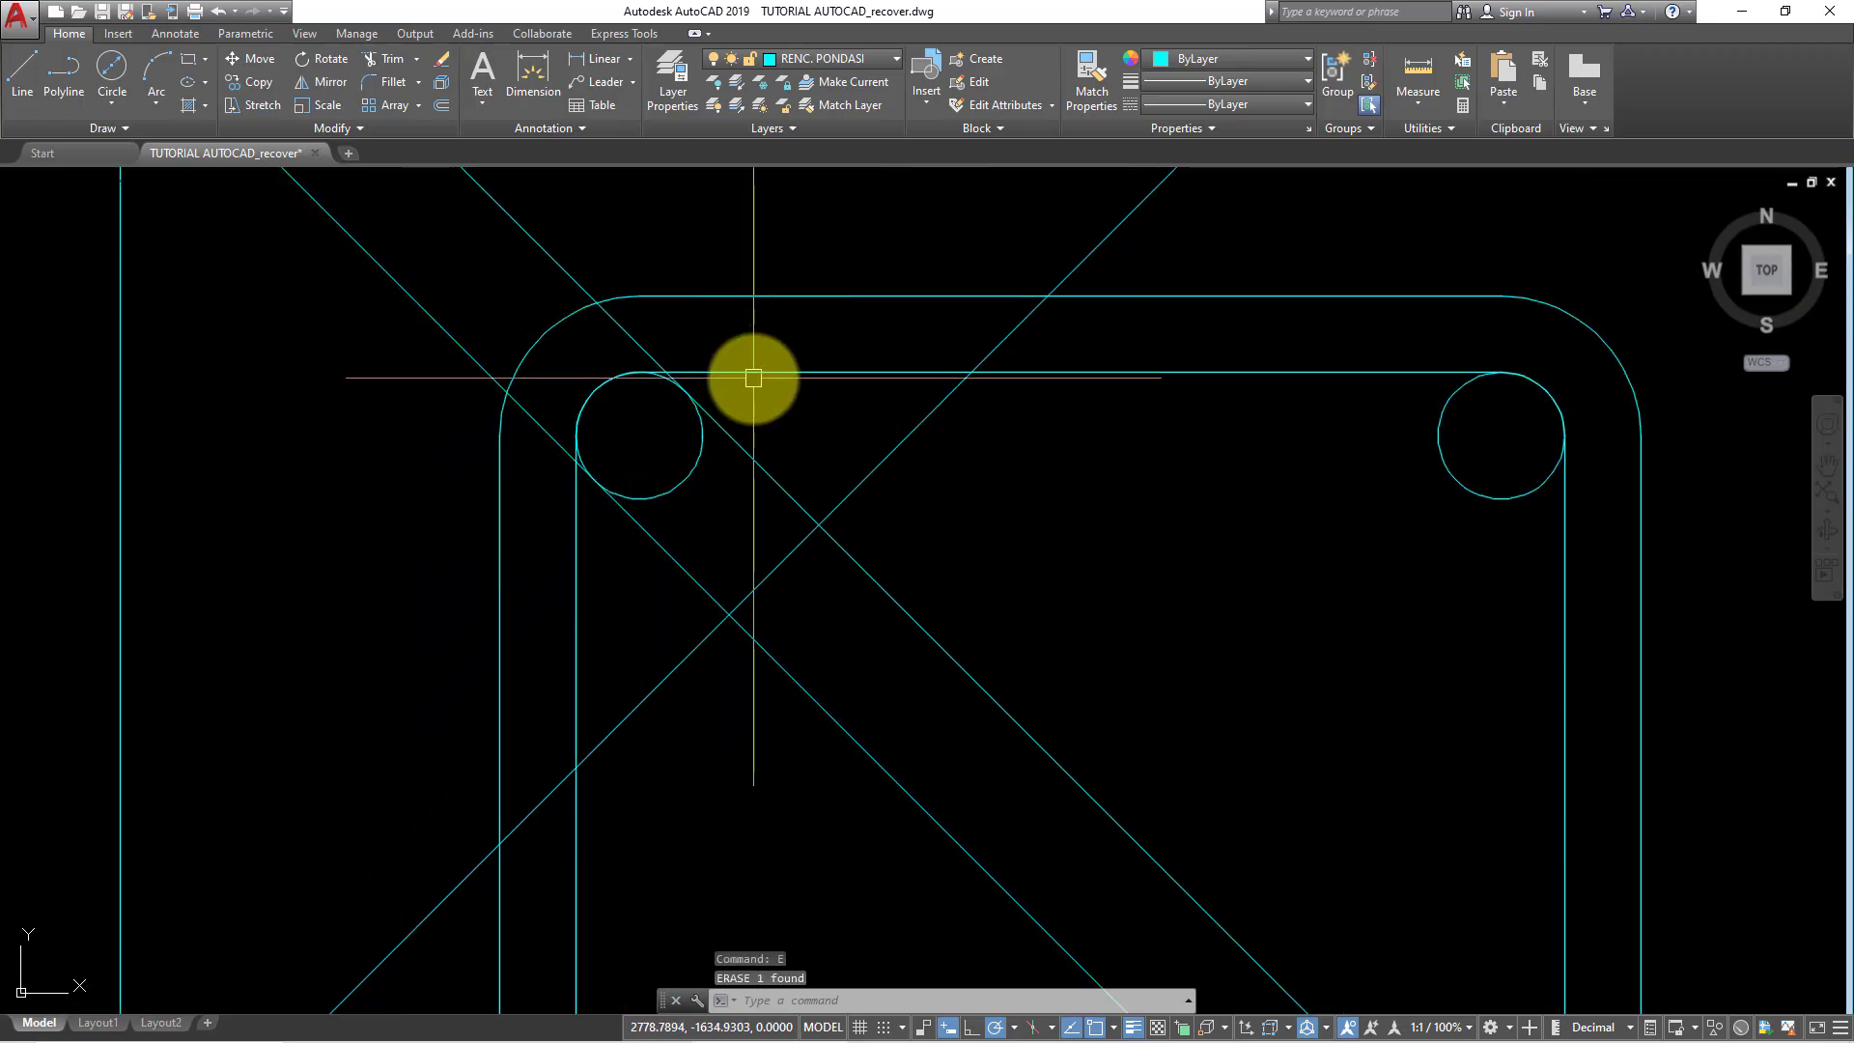
scroll(750, 425, down, 2)
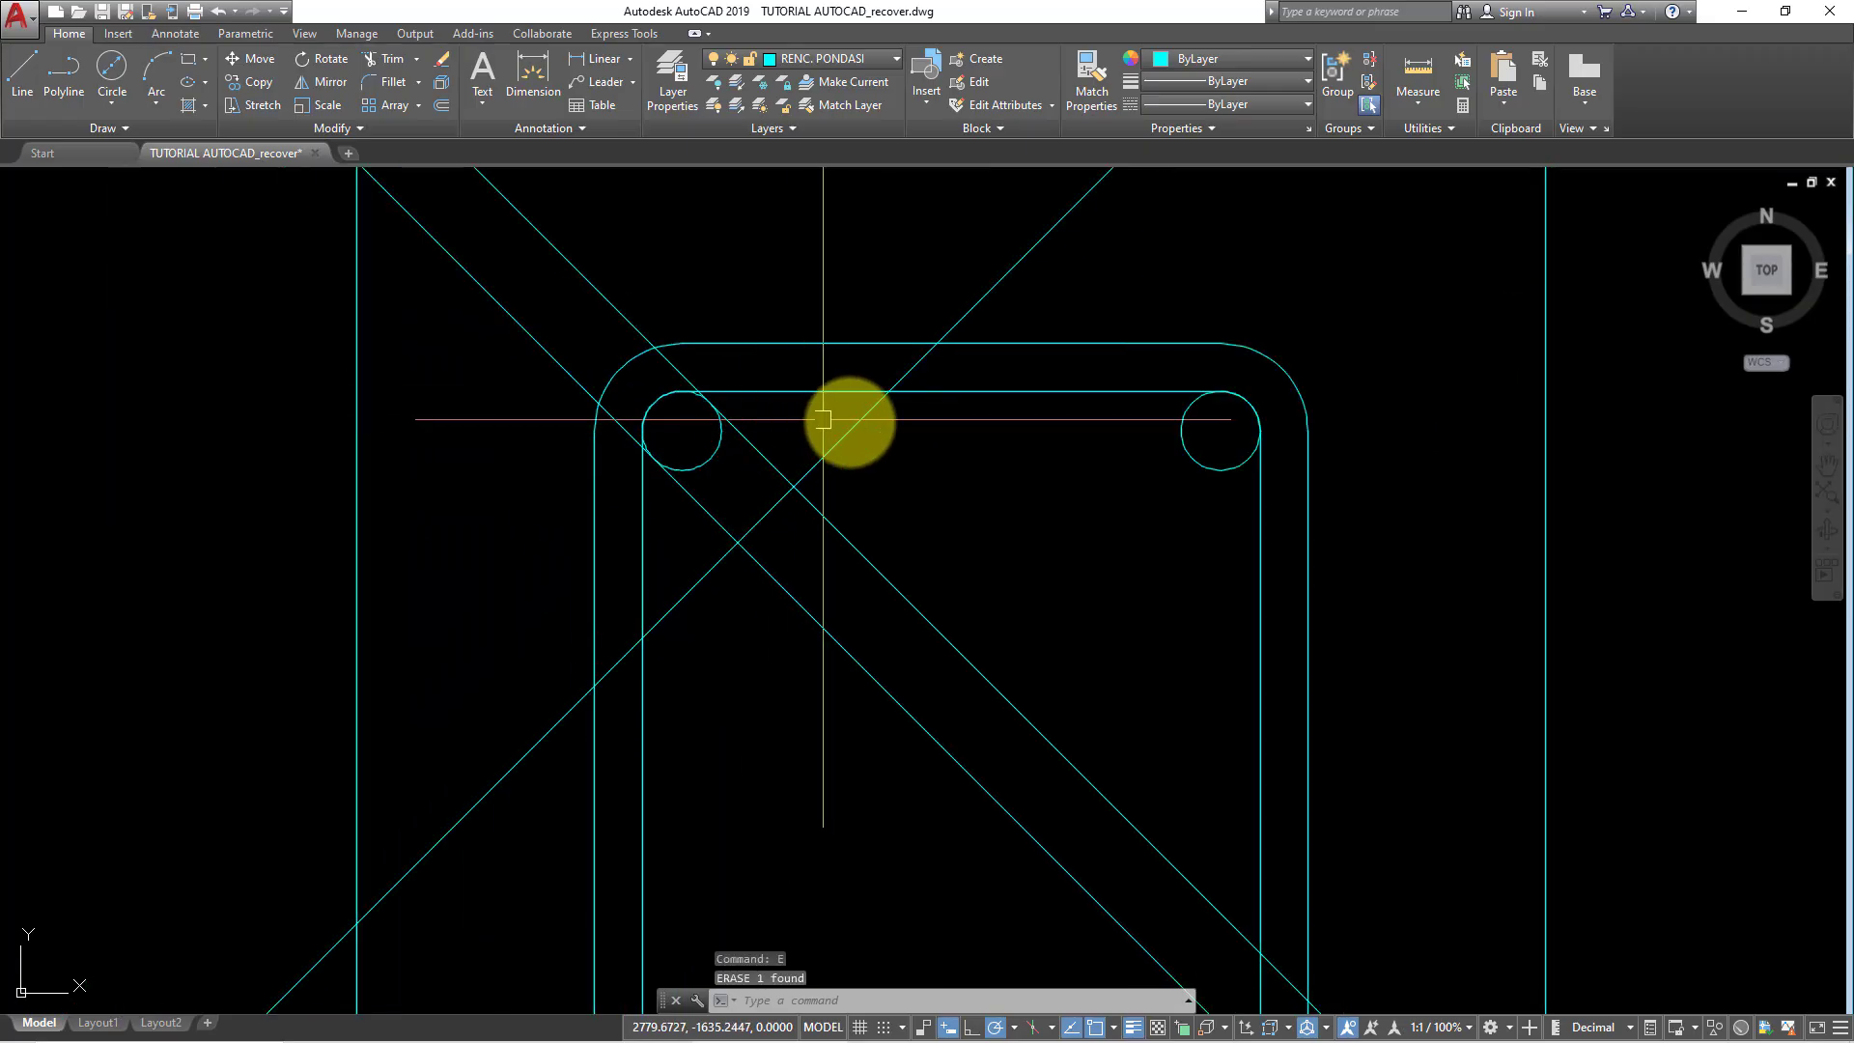
middle_drag(896, 537, 898, 576)
- Add a parallel diagonal offset by 0.6 beside an existing one
text(o)
key(Return)
scroll(903, 584, down, 5)
text(0.6)
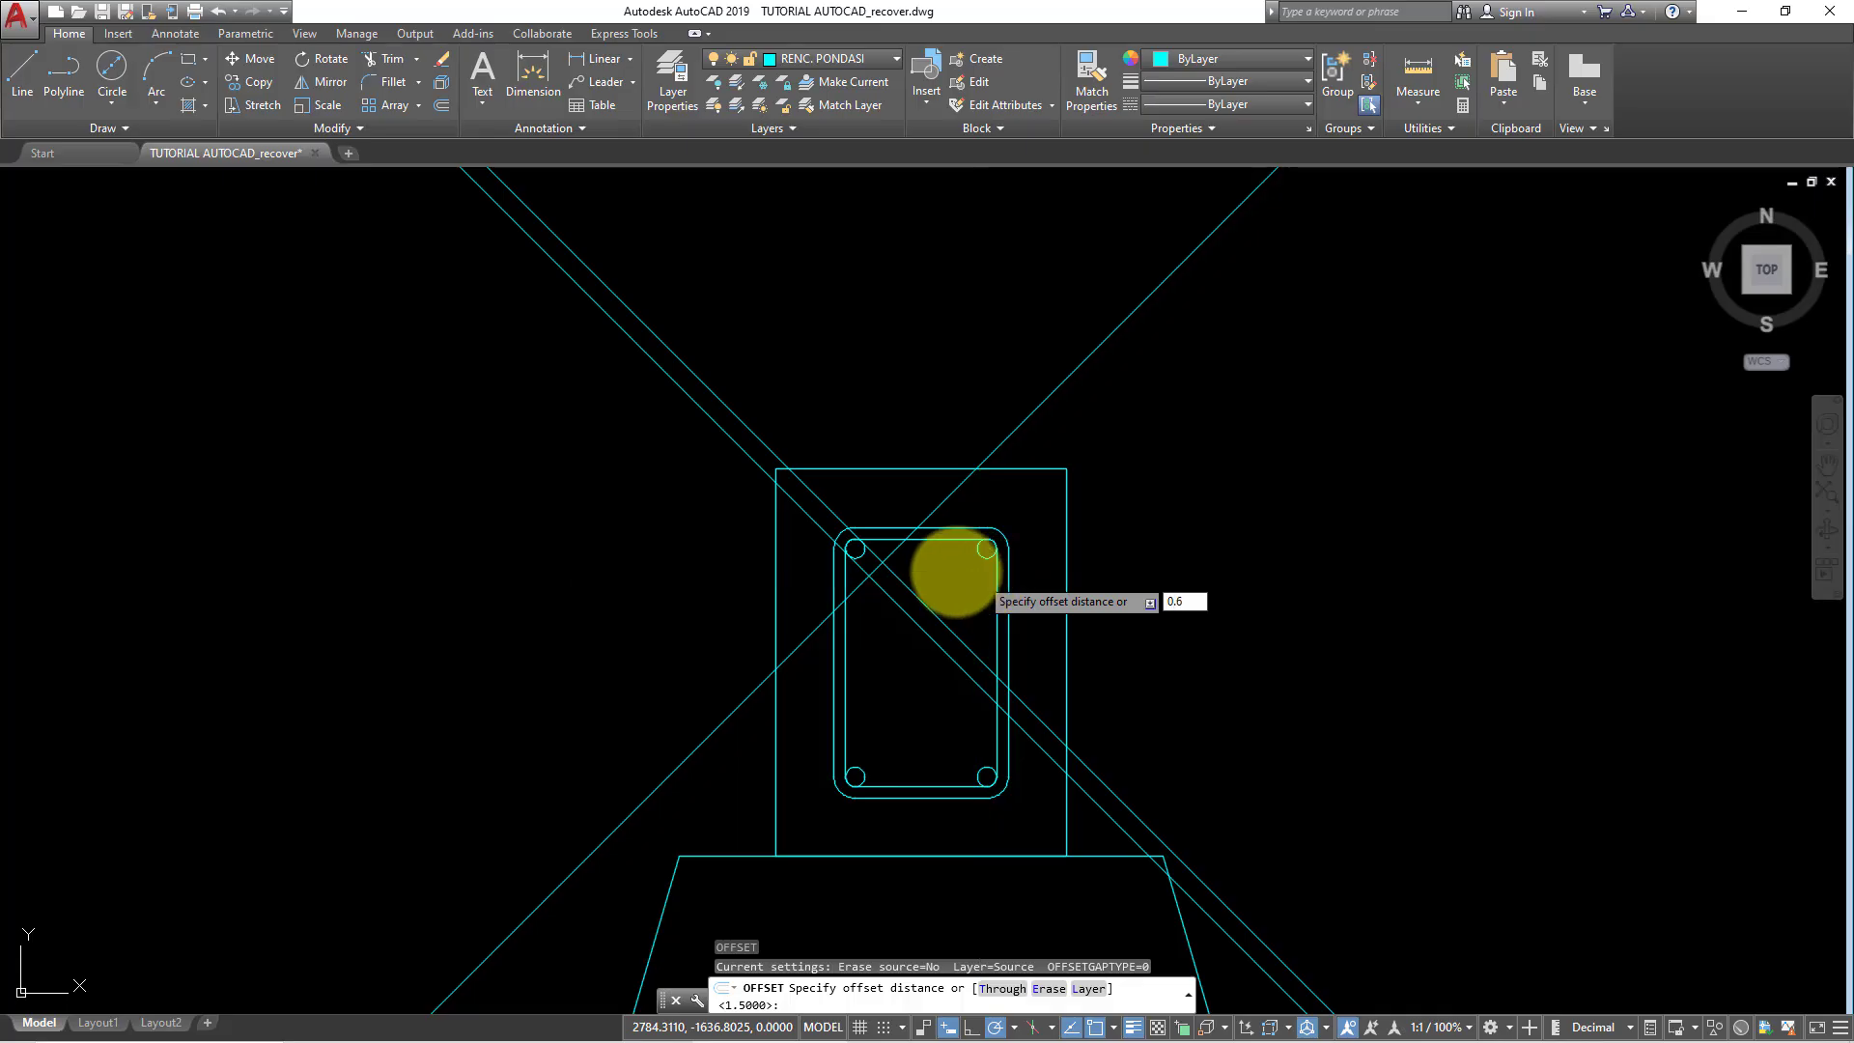
key(Return)
scroll(918, 571, up, 4)
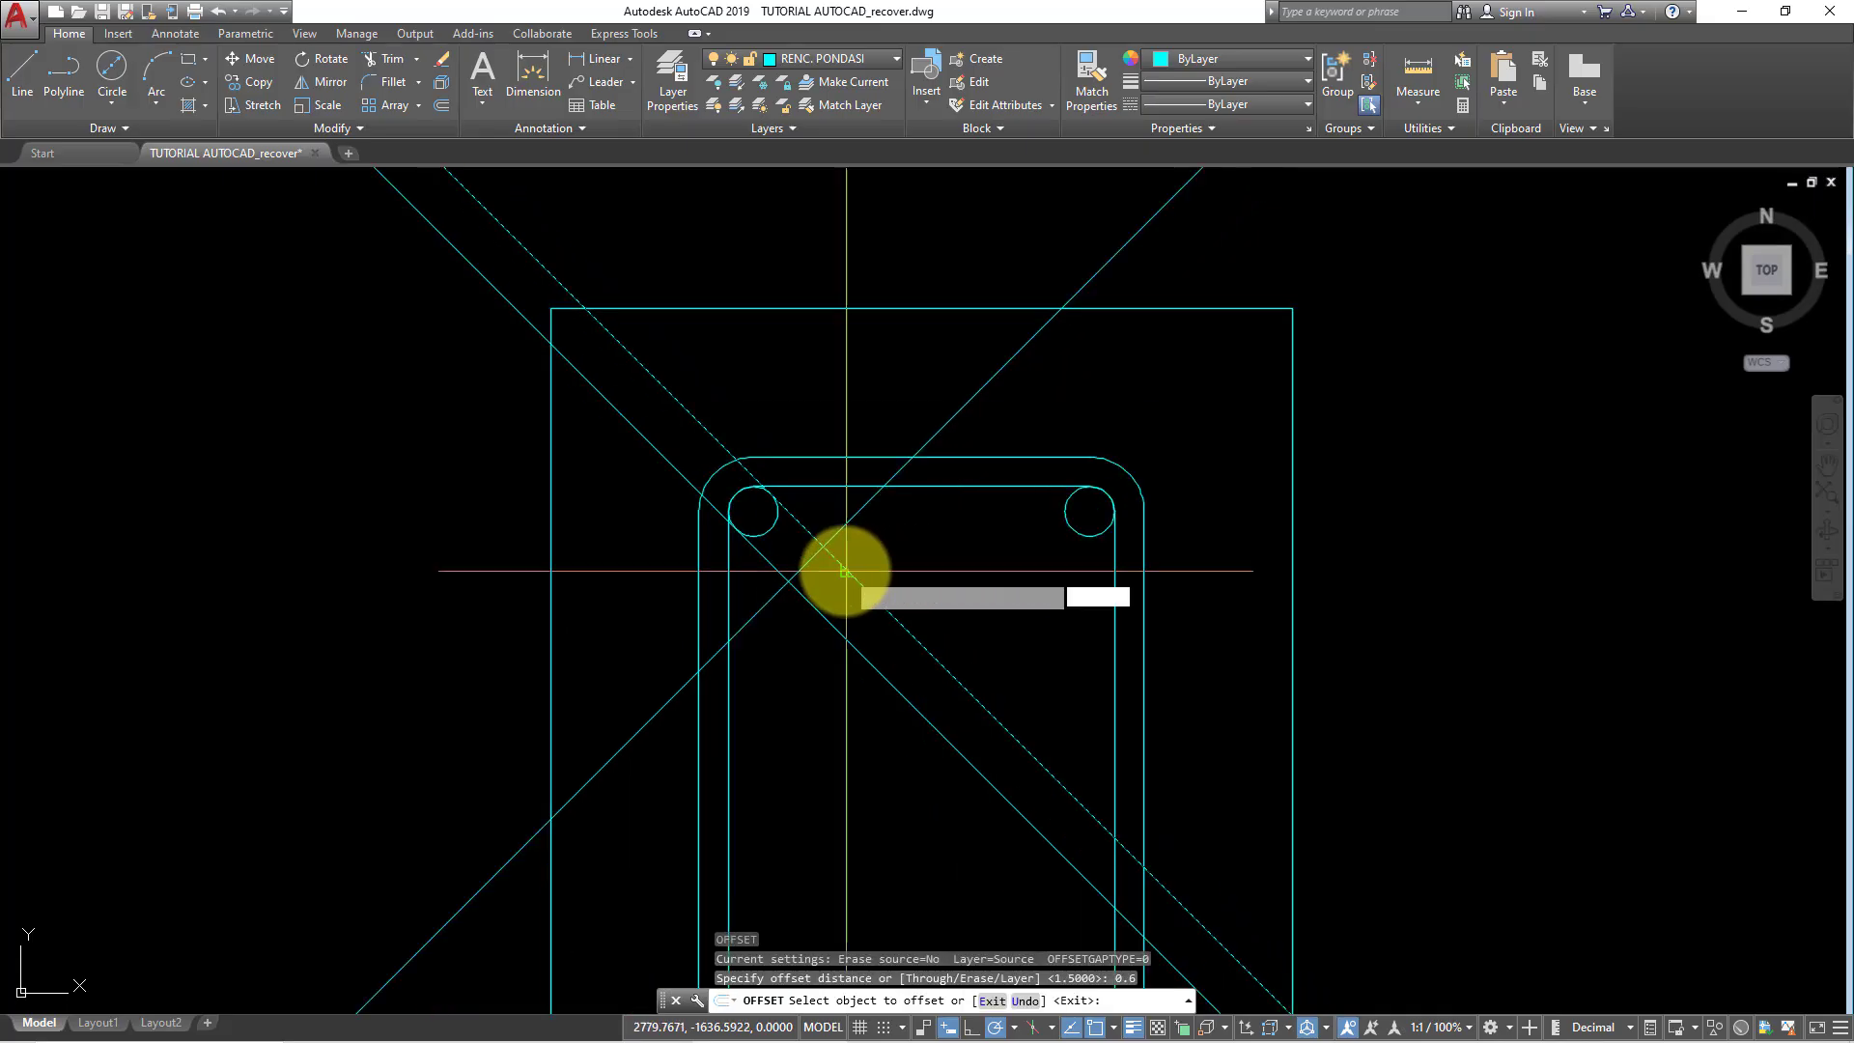
click(825, 594)
key(Escape)
scroll(815, 593, up, 2)
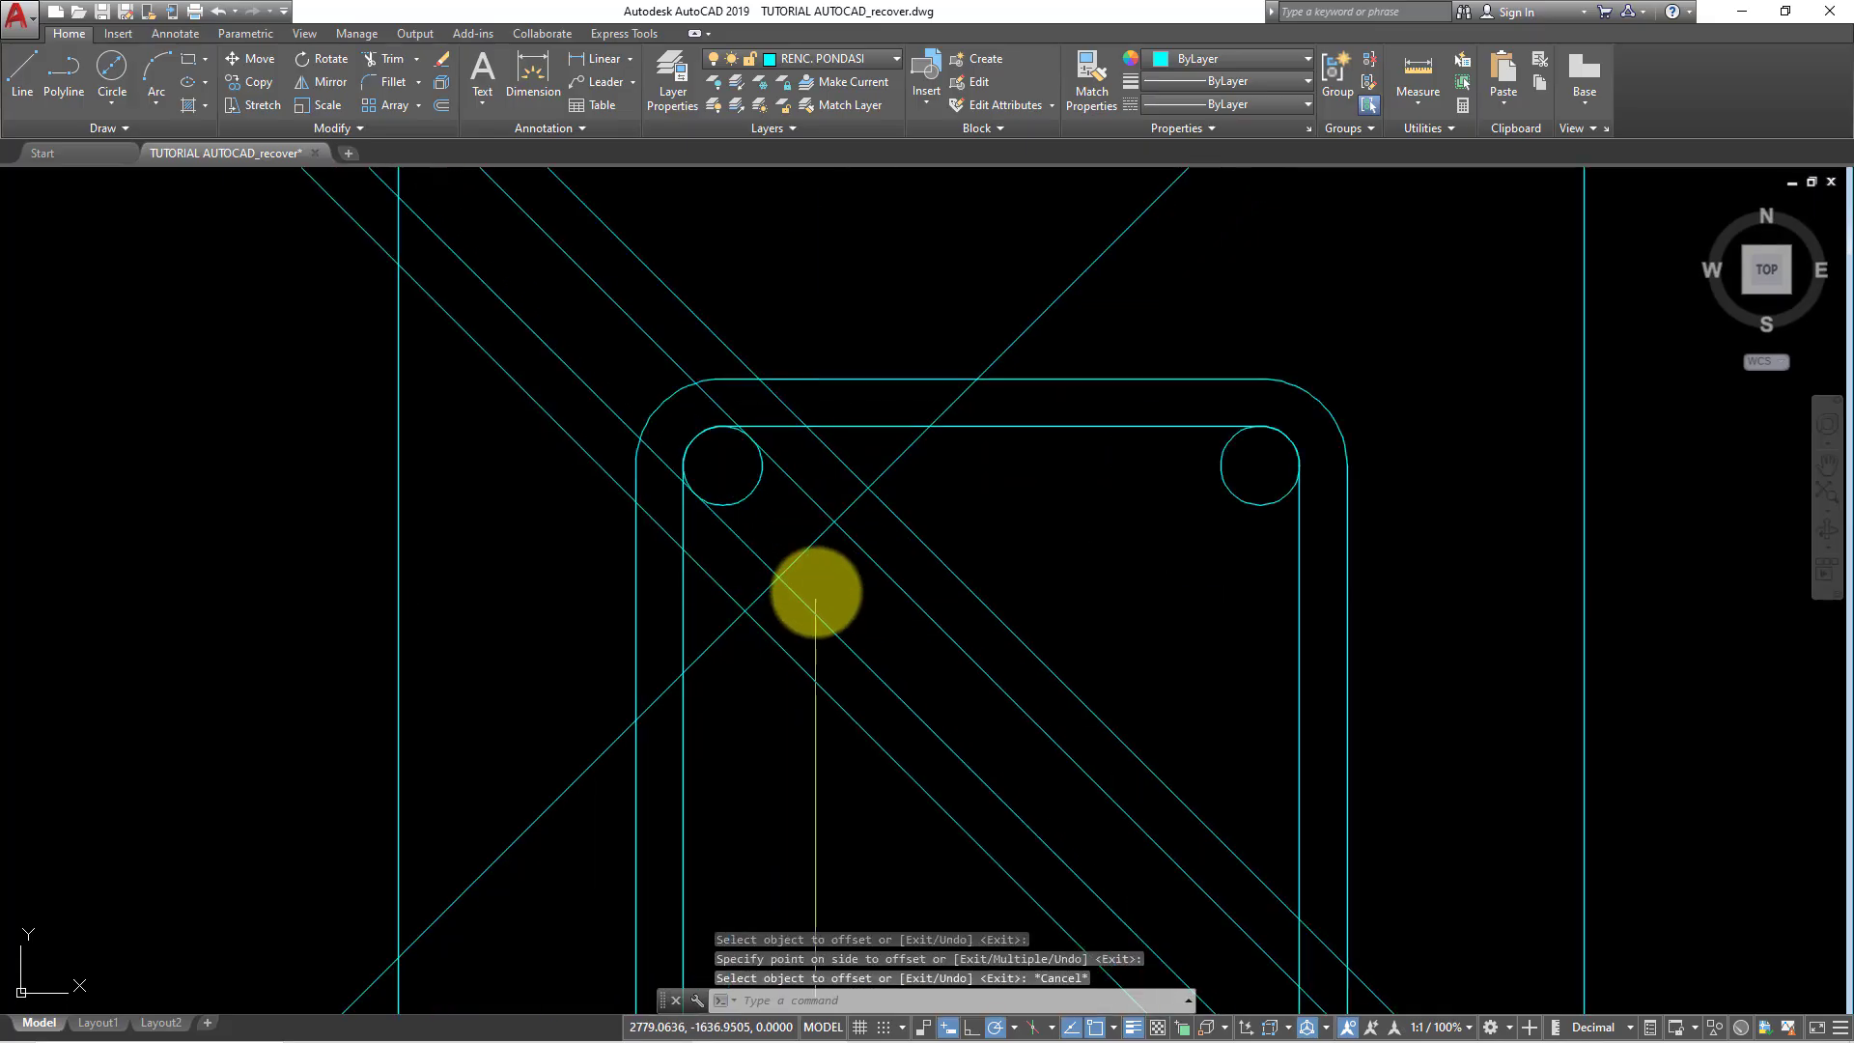
text(L)
key(Return)
- Draw a 0.6 line at 45° from the diagonal intersection and erase the dashed diagonal
click(777, 577)
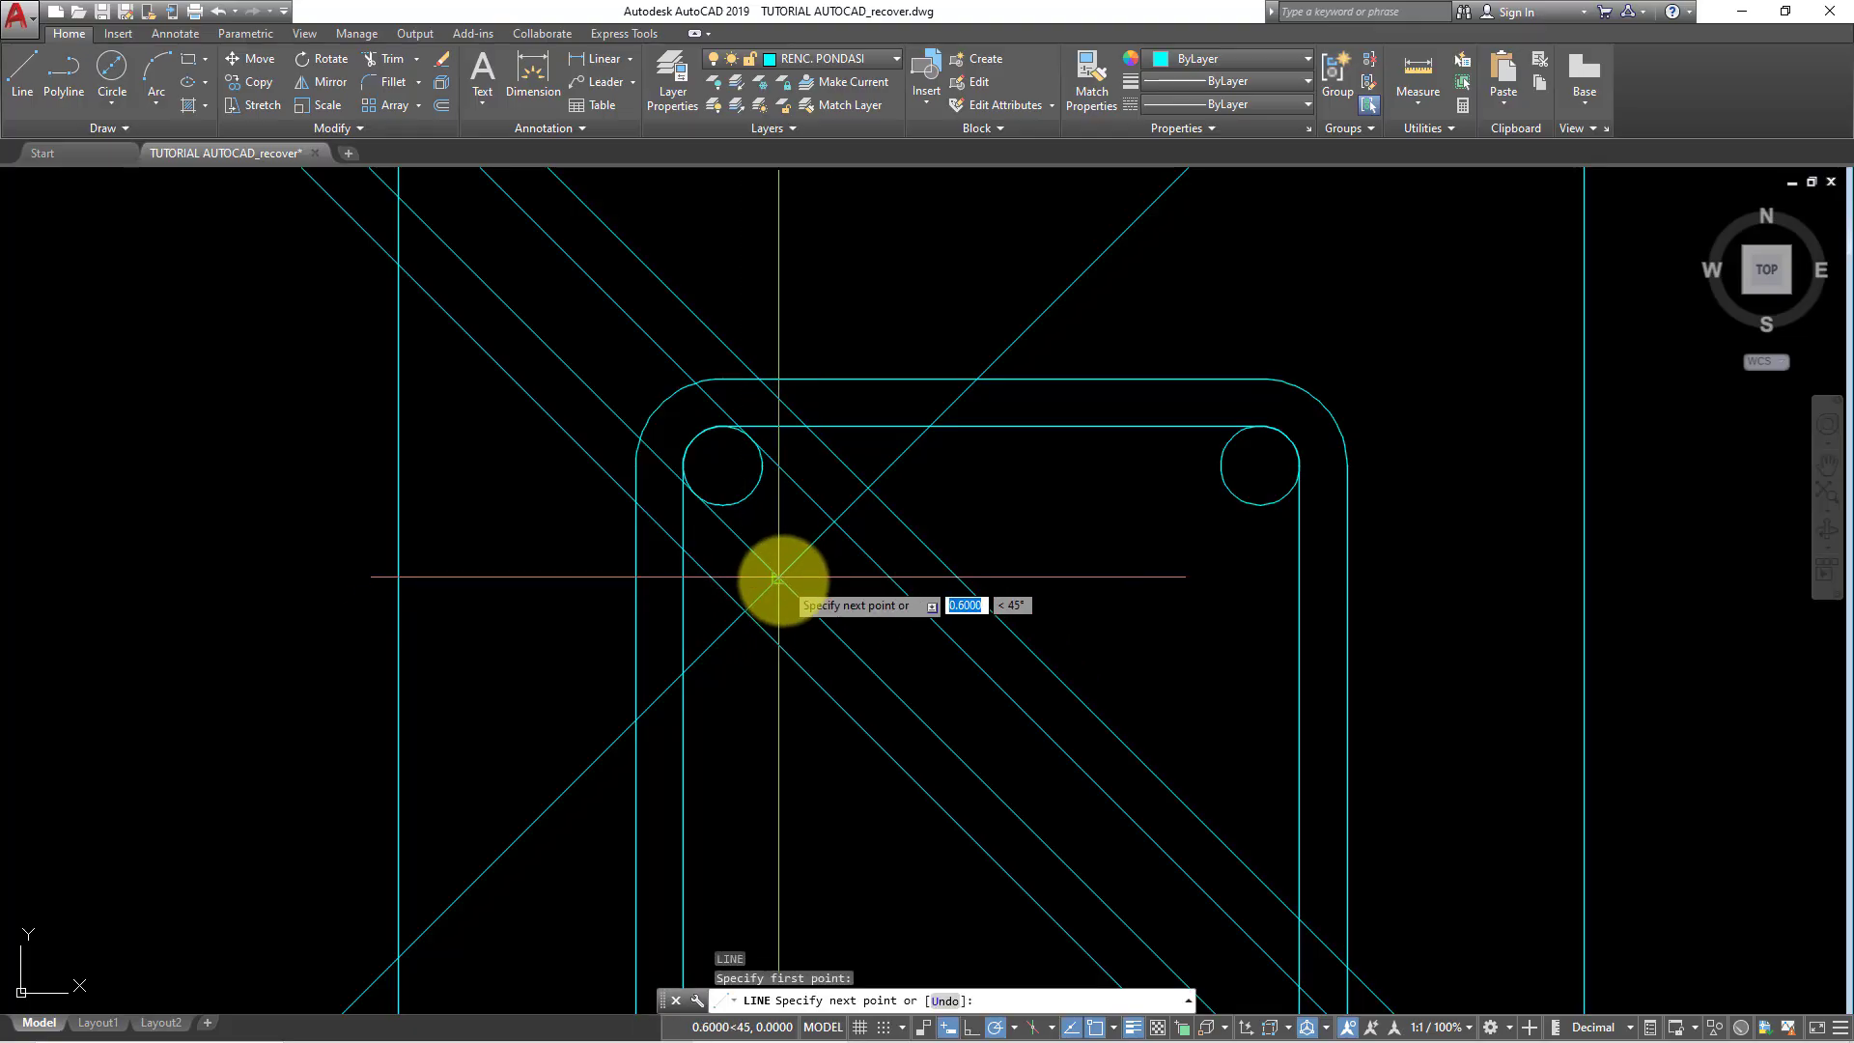
key(Escape)
key(Return)
click(836, 524)
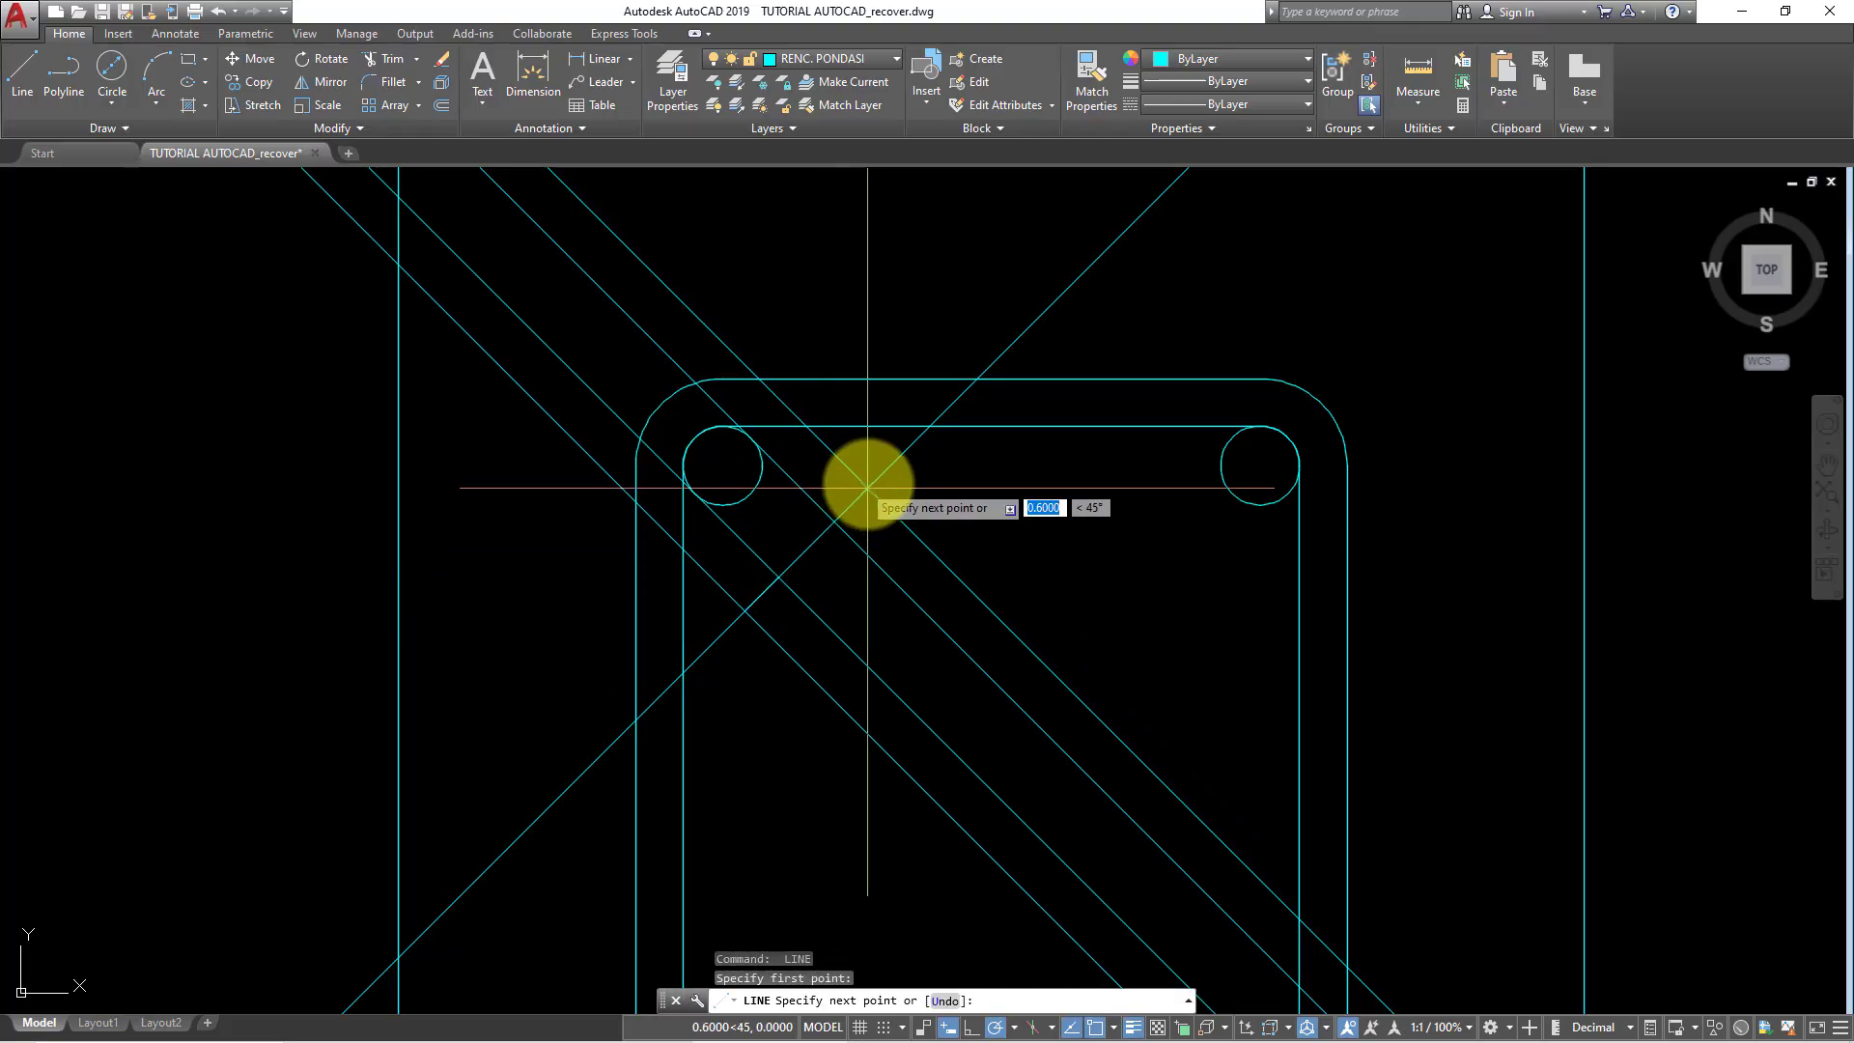
click(866, 488)
key(Escape)
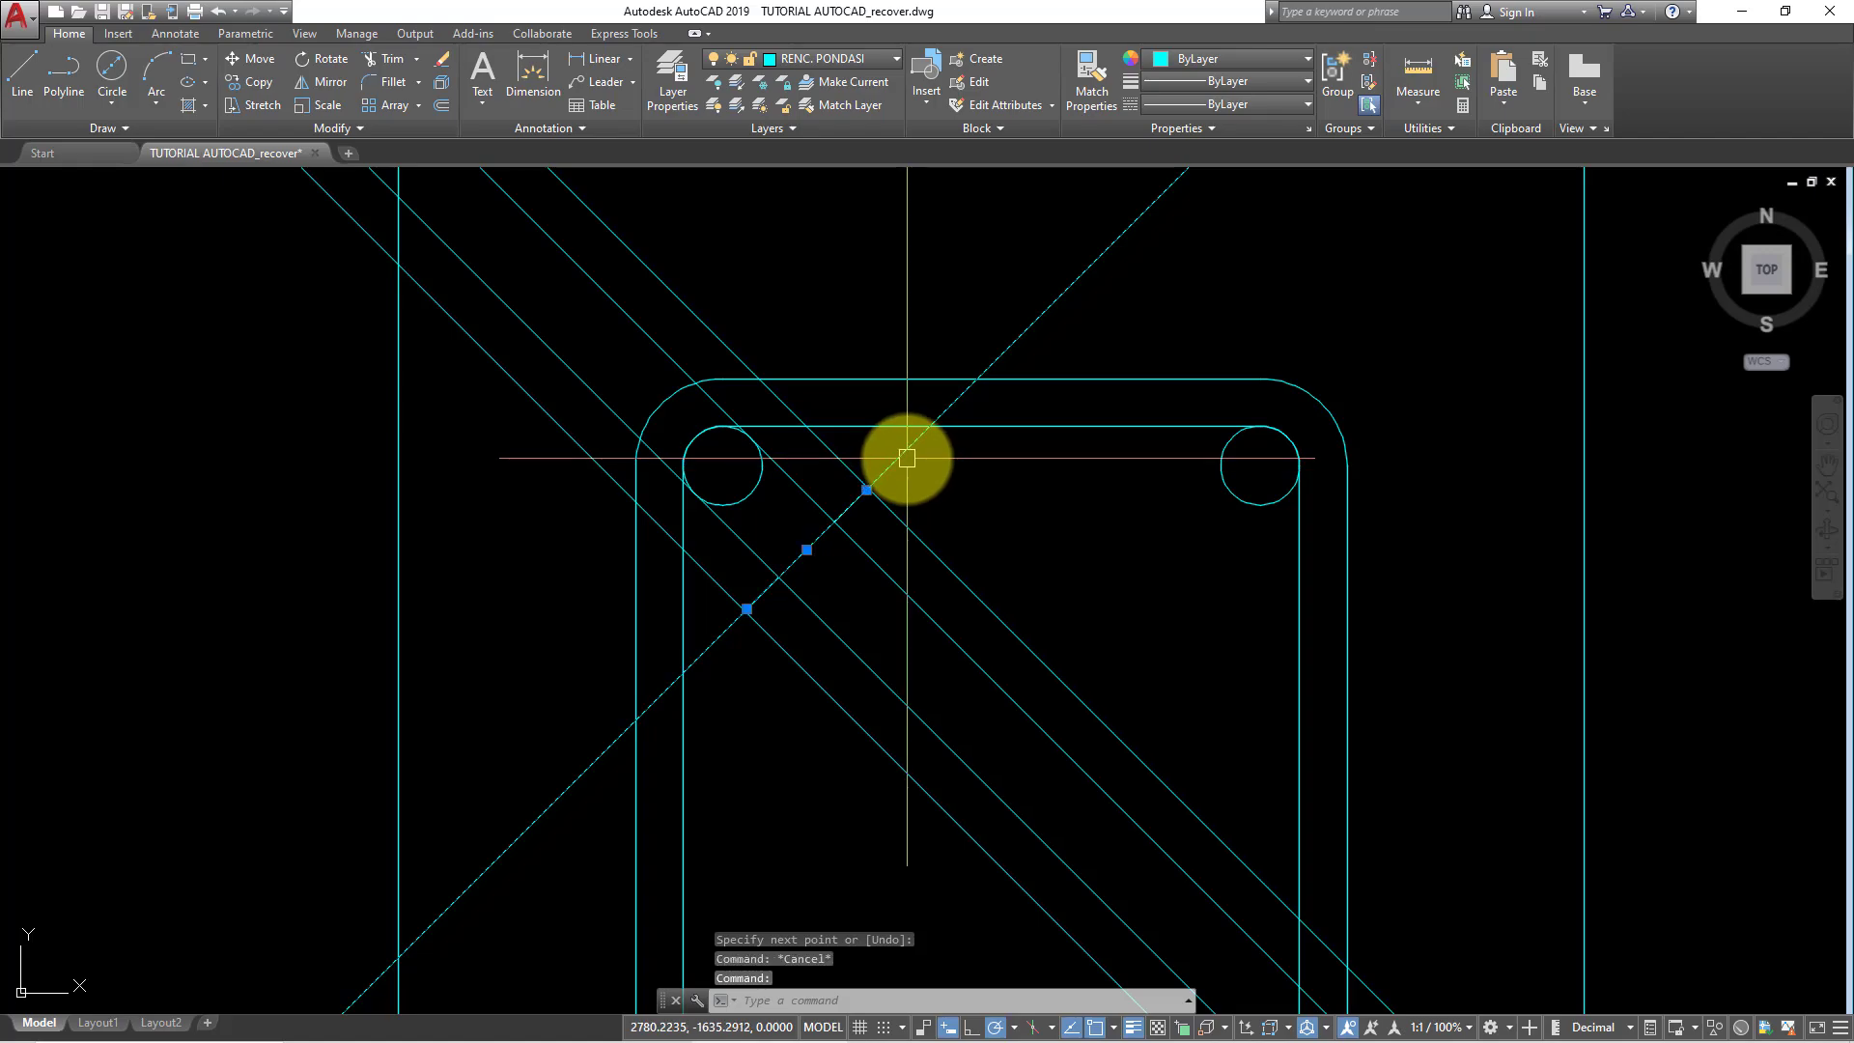
text(E)
key(Return)
- Trim the lower ends of the right and left diagonal pairs
text(tr)
key(Return)
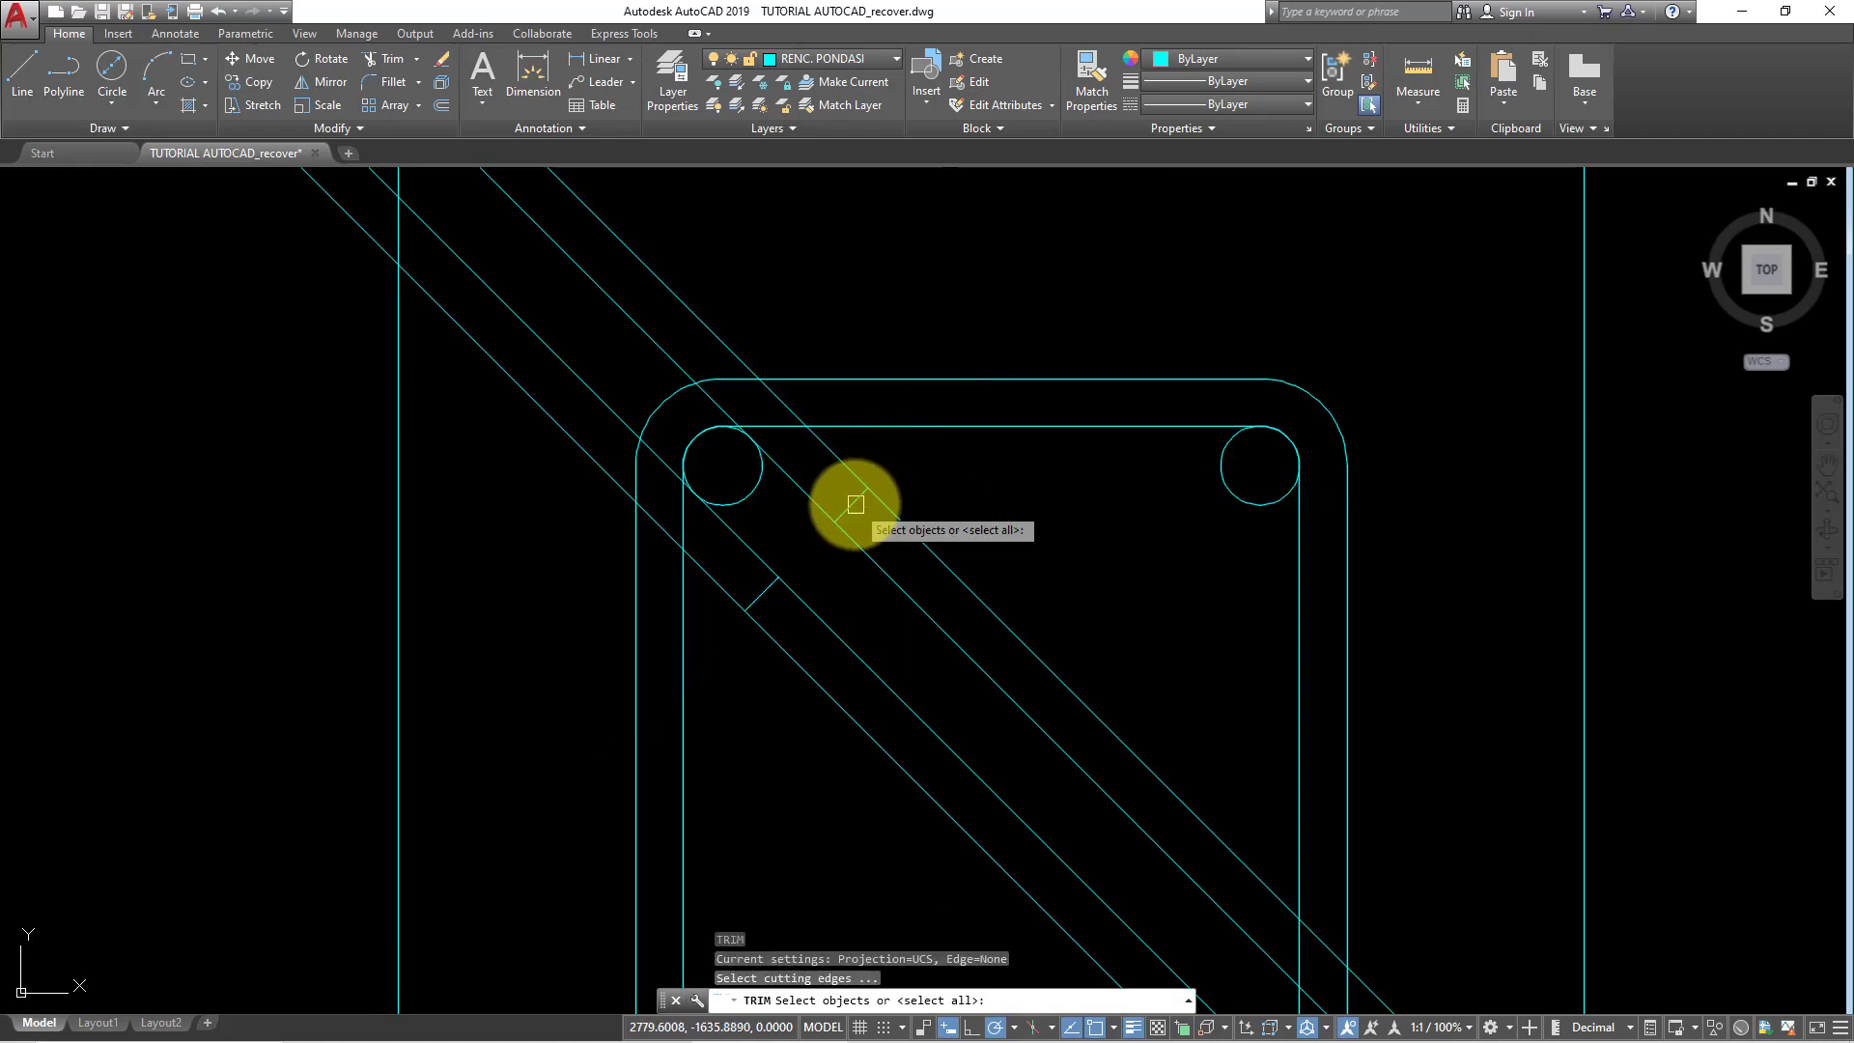
key(Return)
click(956, 523)
click(874, 591)
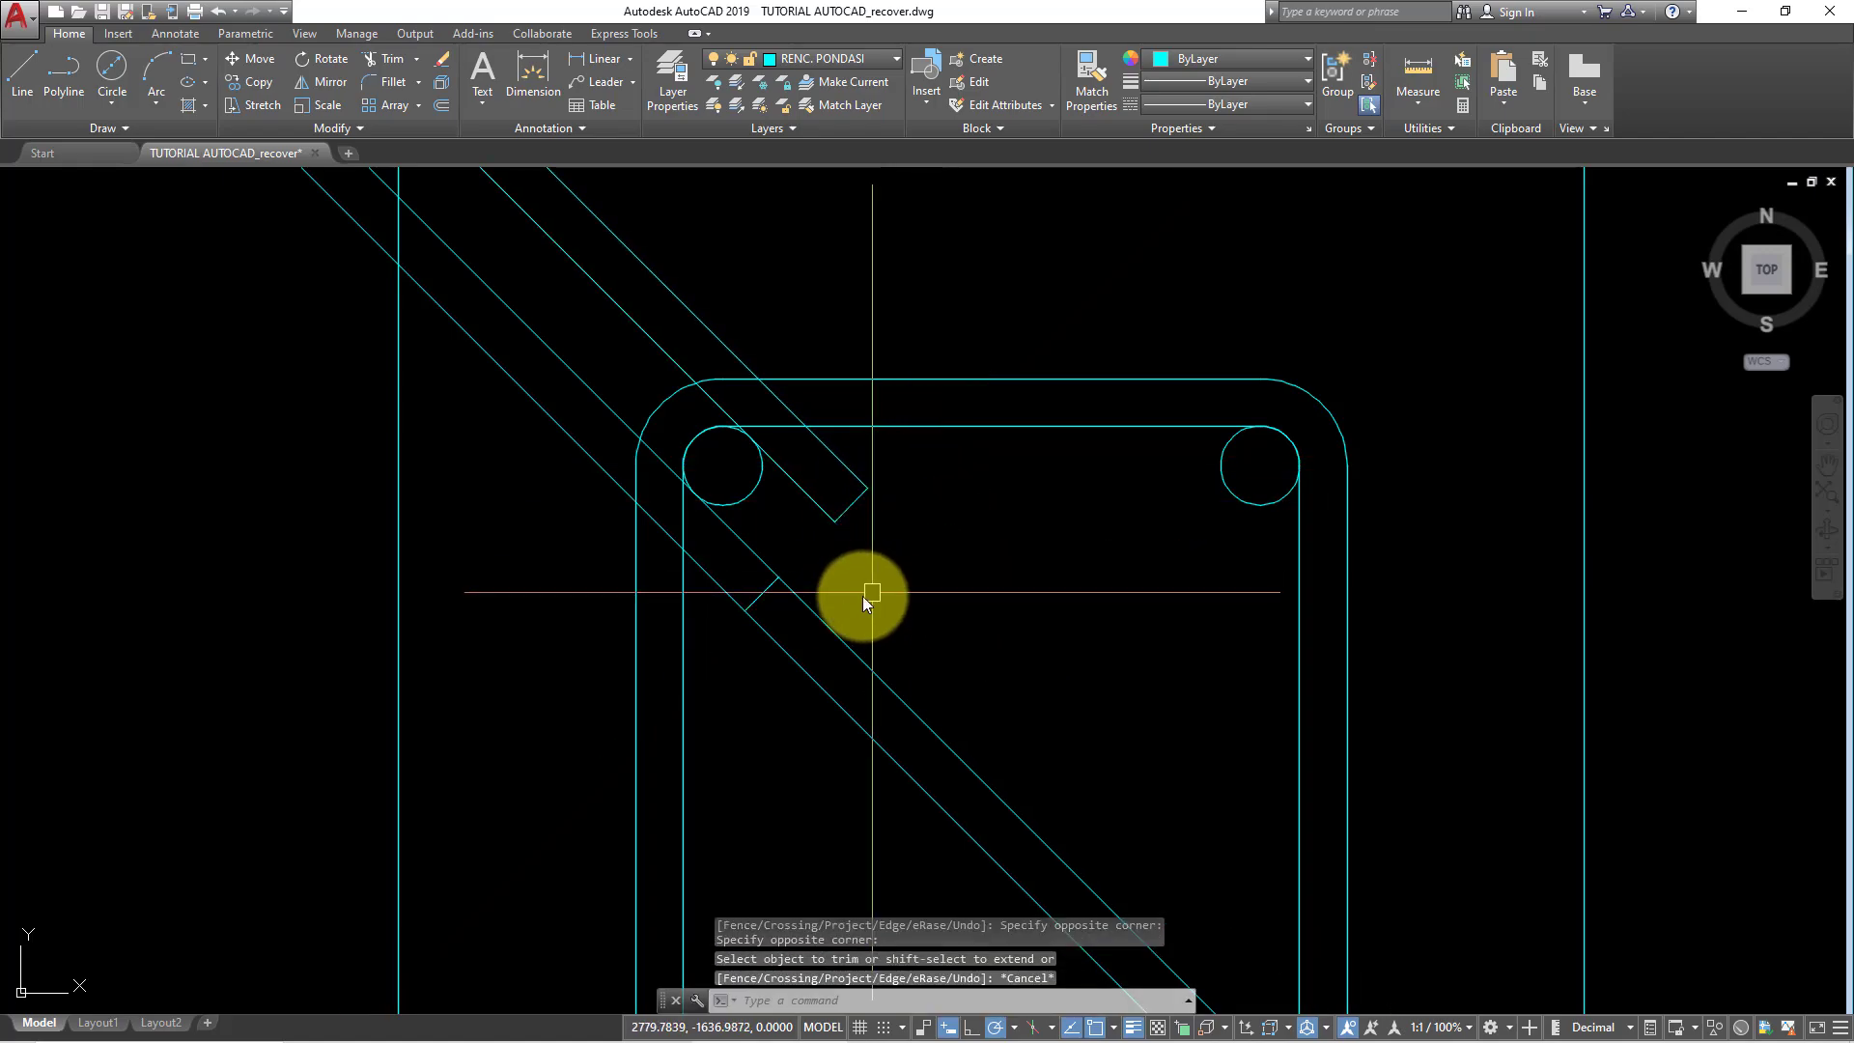
click(874, 608)
click(815, 525)
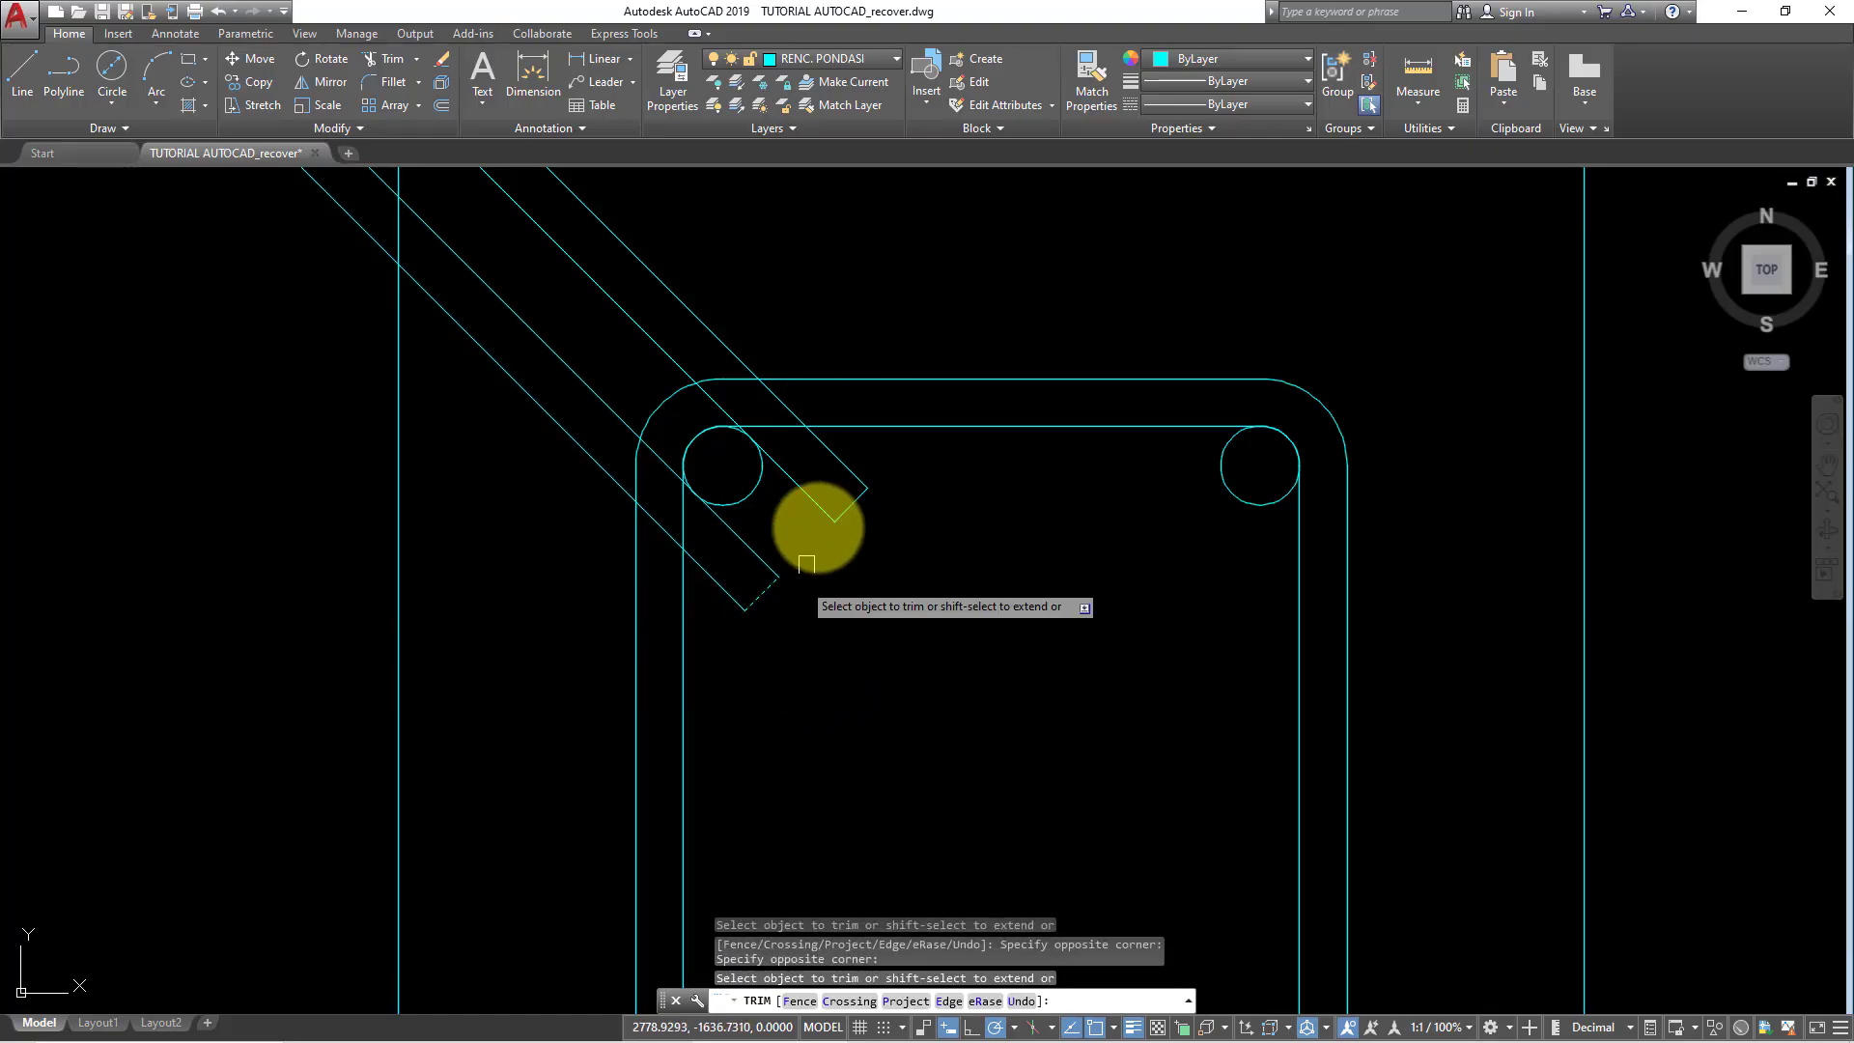
key(Escape)
key(Escape)
- Trim the upper ends of the right diagonals
key(Return)
key(Return)
click(733, 319)
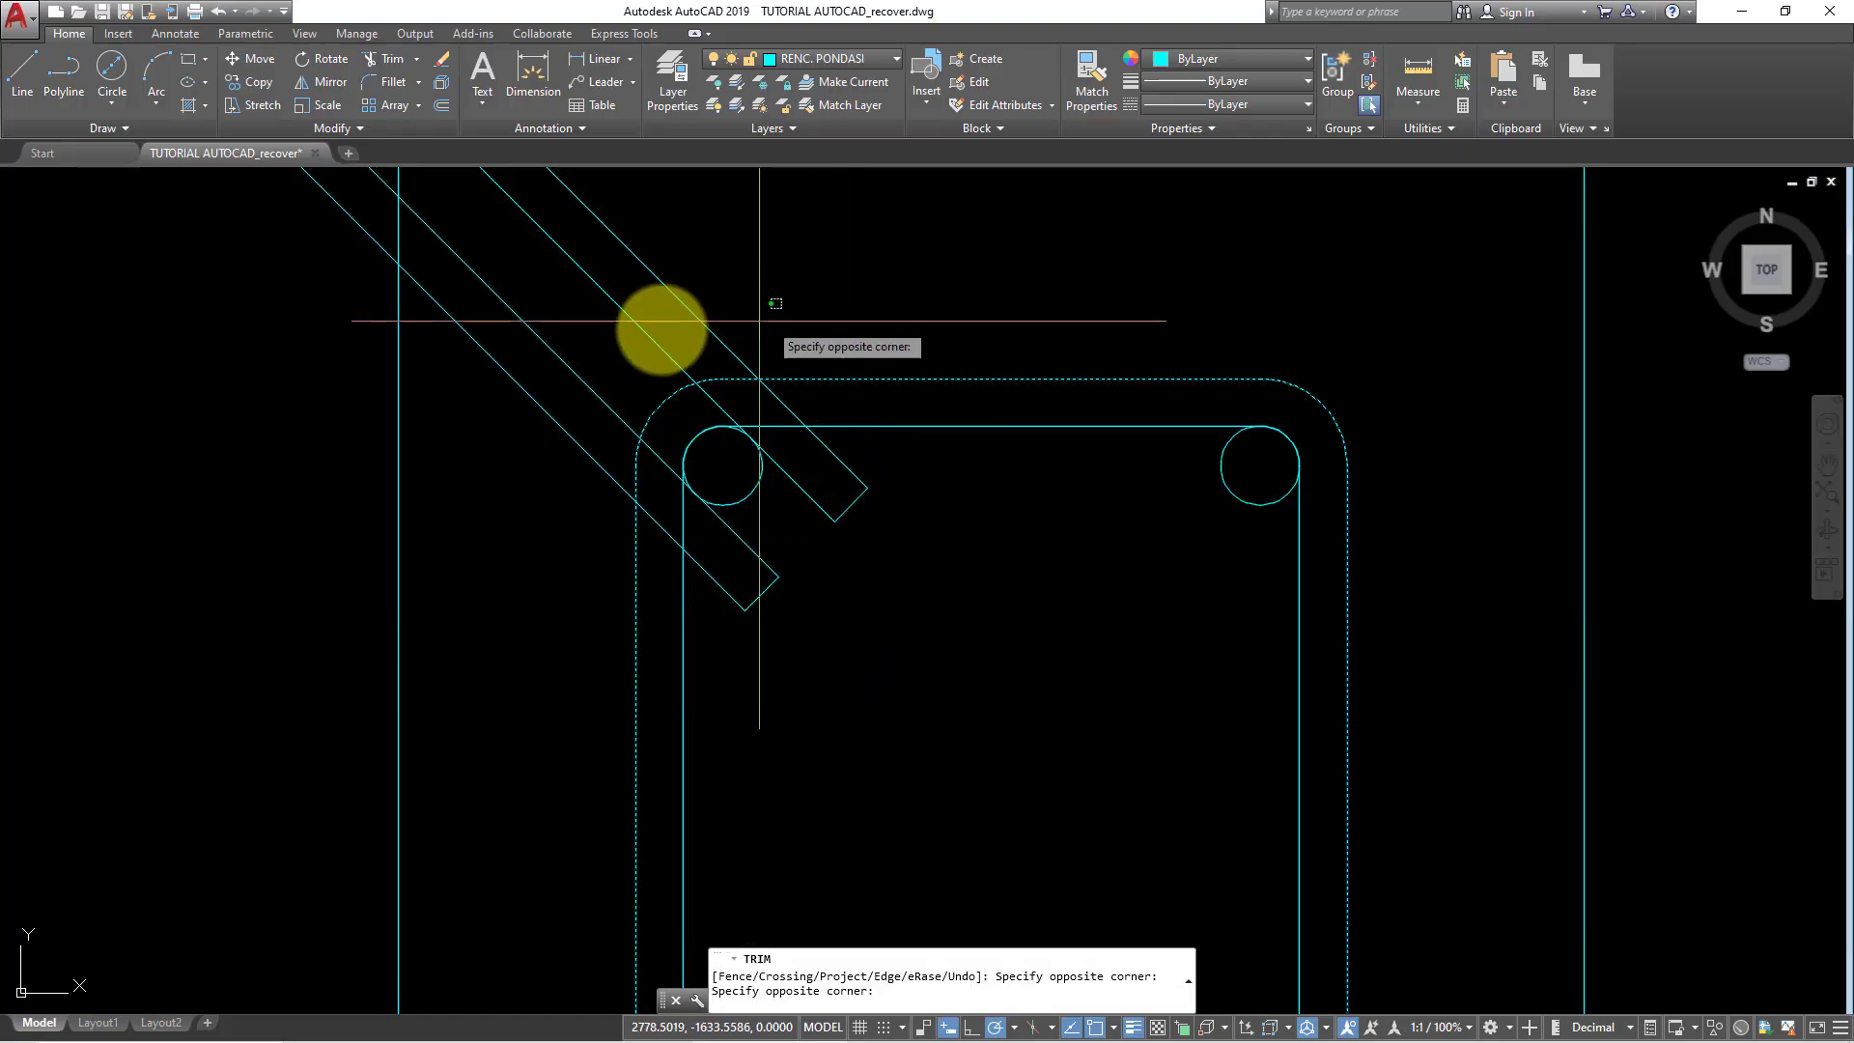
click(598, 331)
key(Escape)
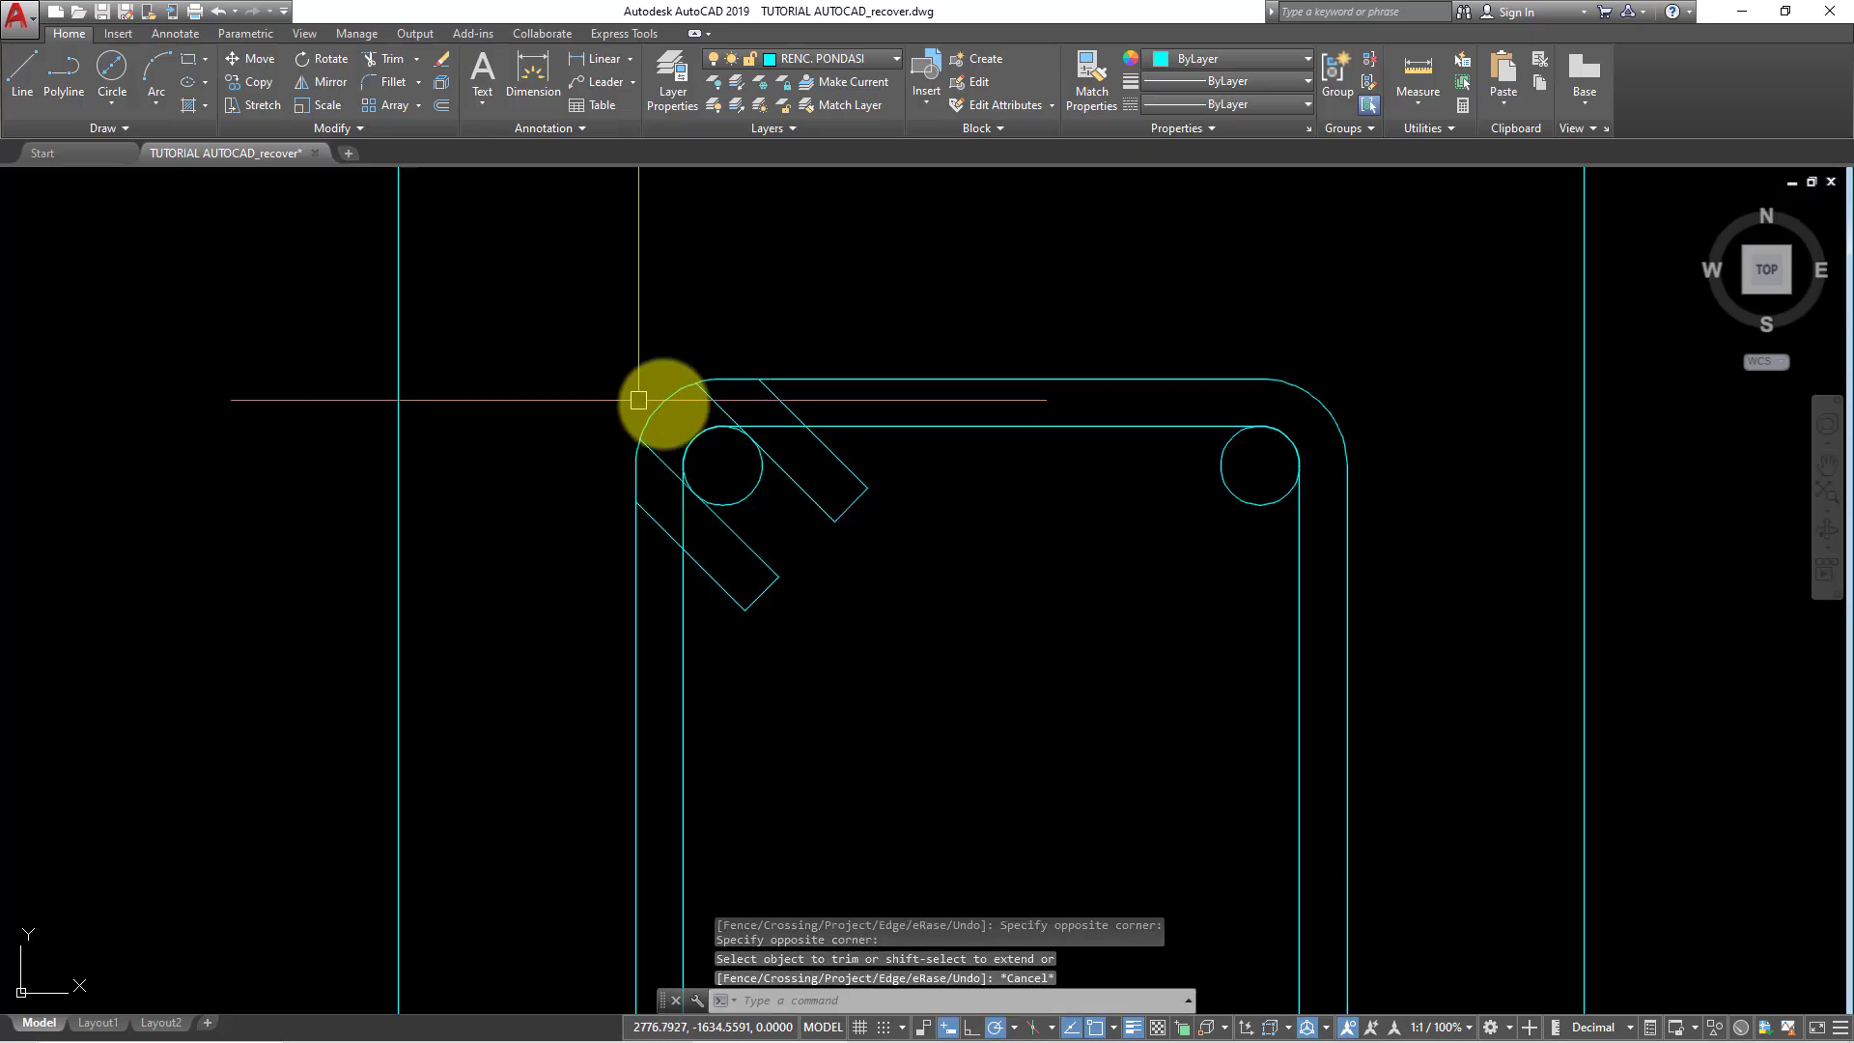
scroll(666, 406, up, 2)
scroll(1043, 452, down, 2)
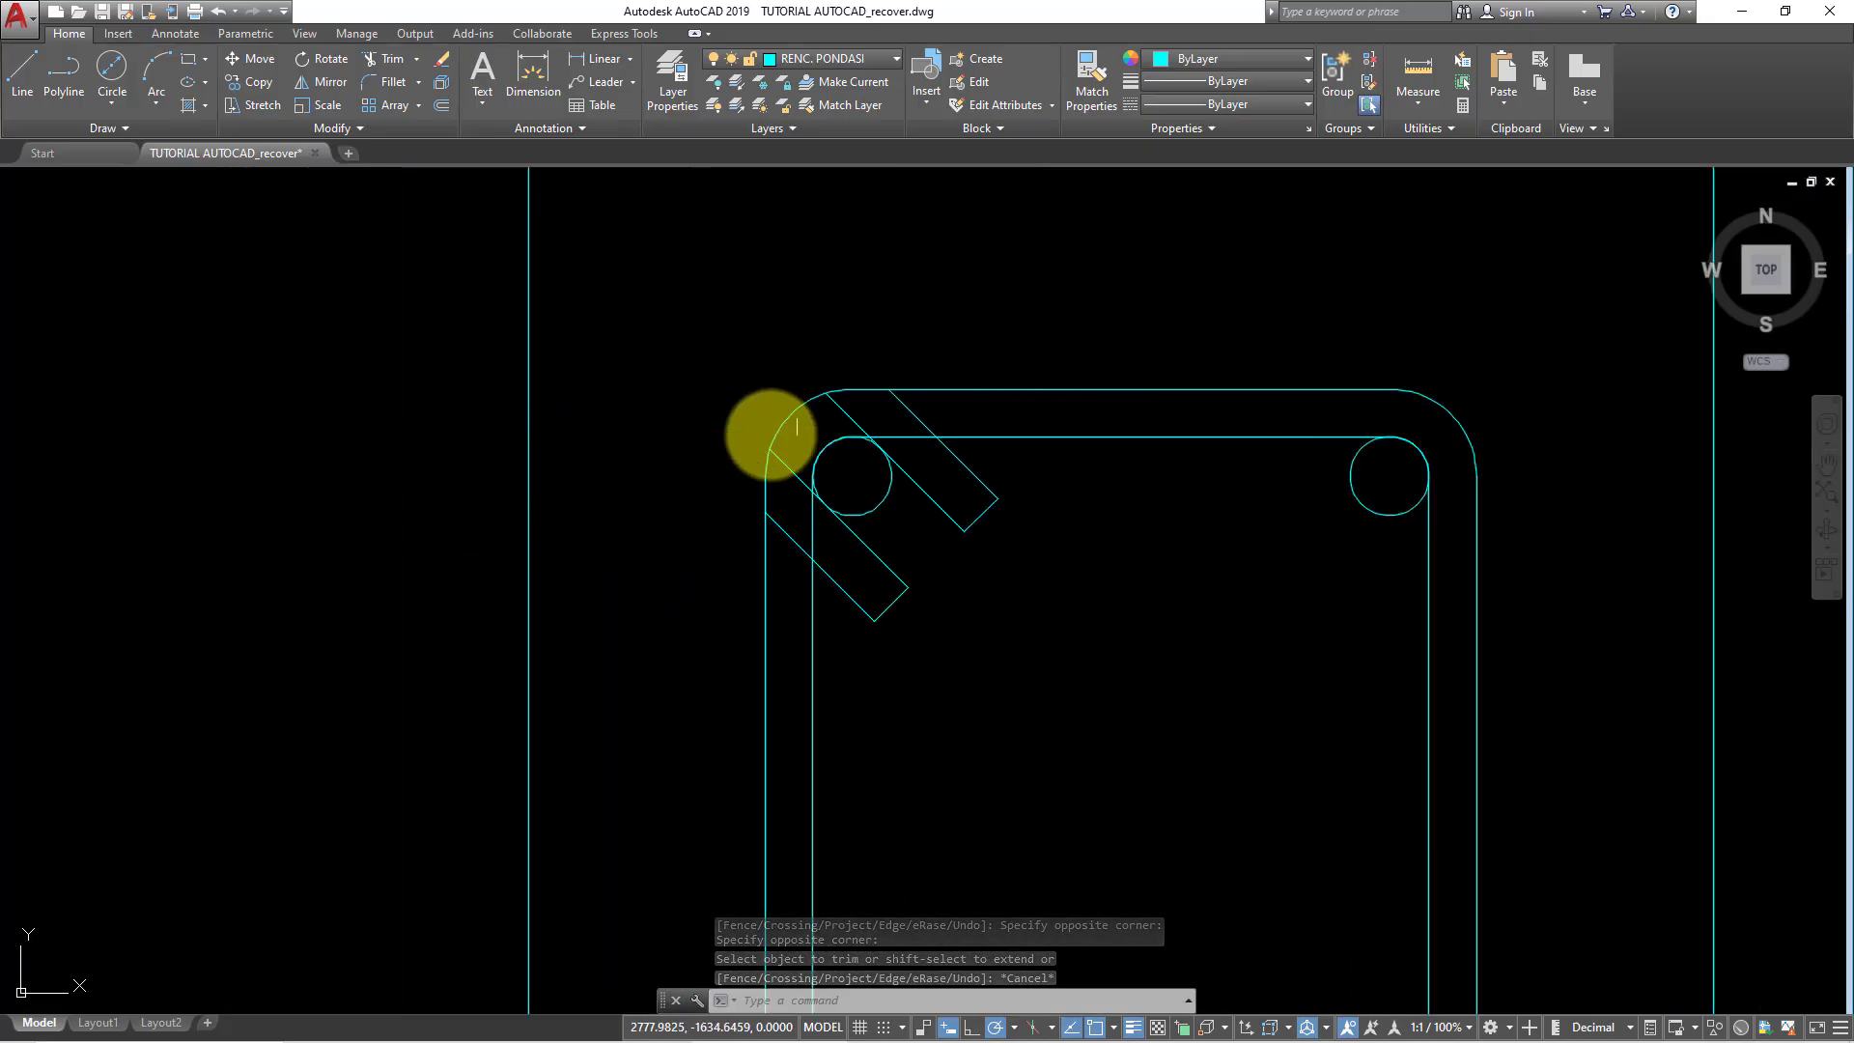
key(Escape)
text(TR)
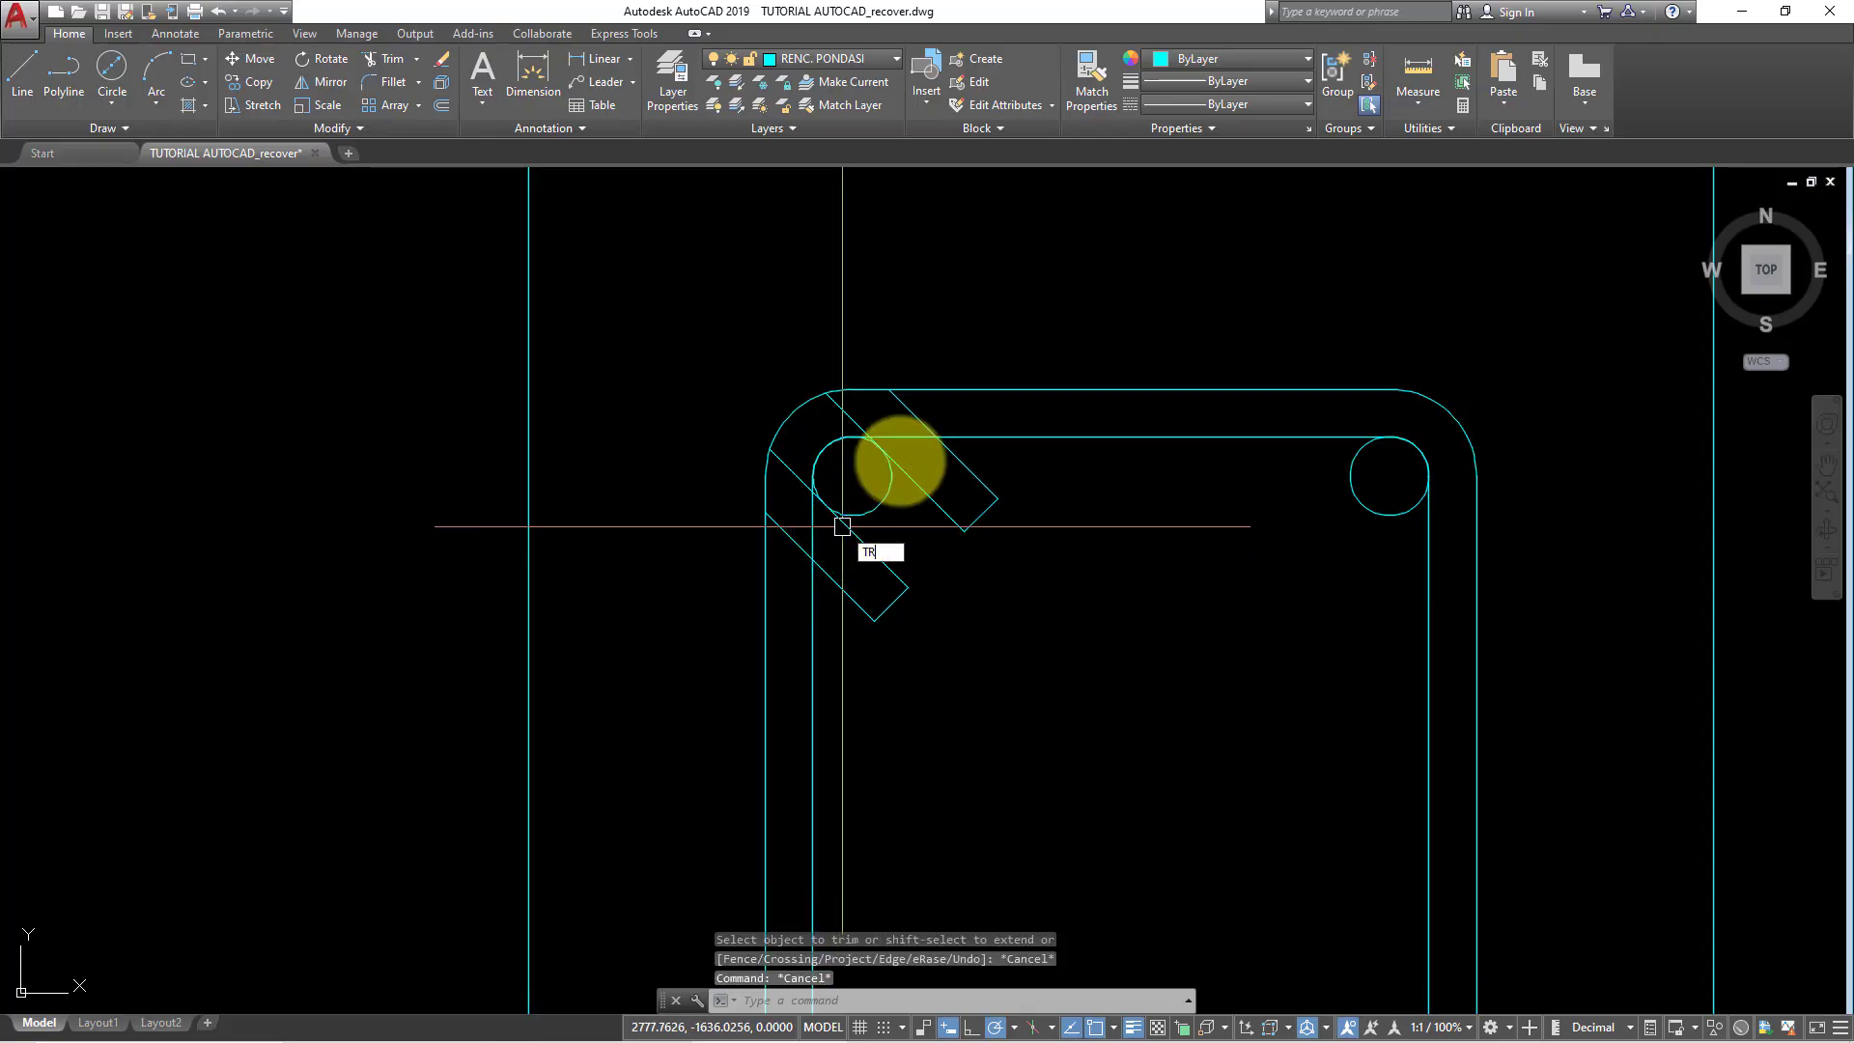
key(Return)
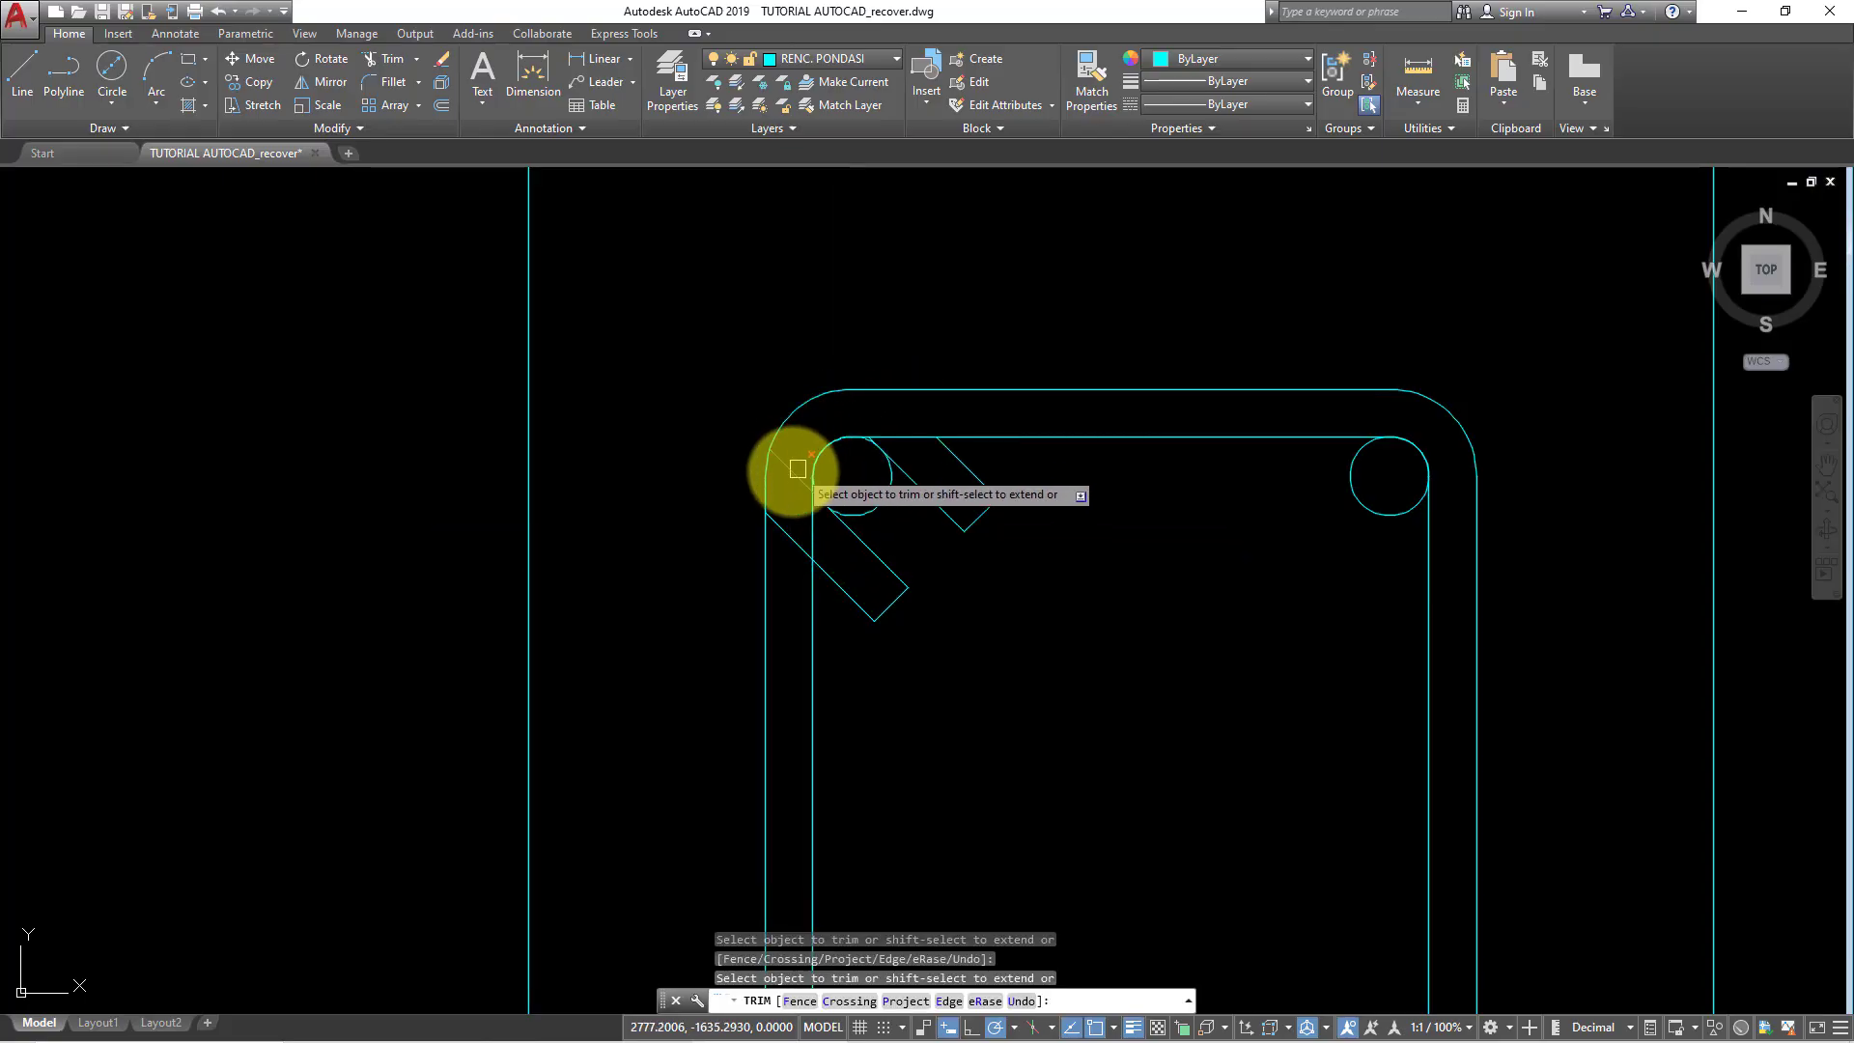
scroll(812, 532, up, 2)
scroll(812, 527, up, 4)
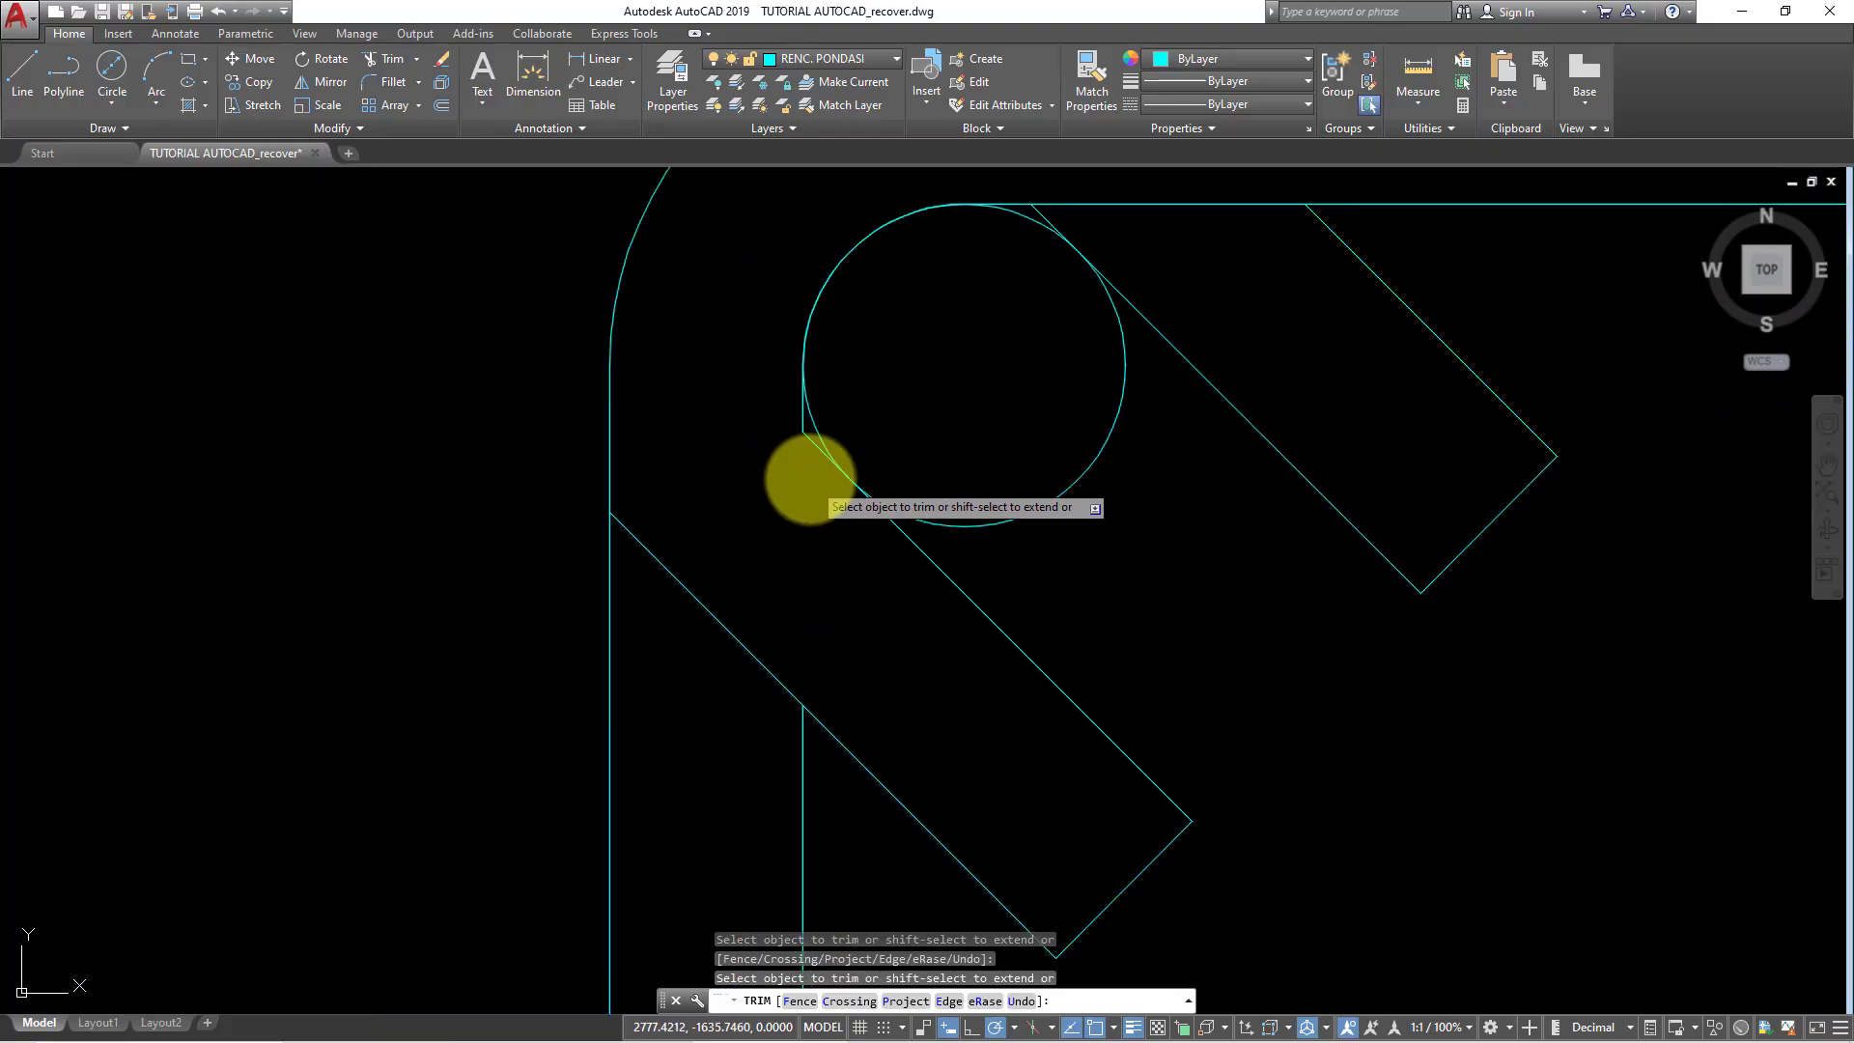
scroll(796, 482, down, 4)
key(Escape)
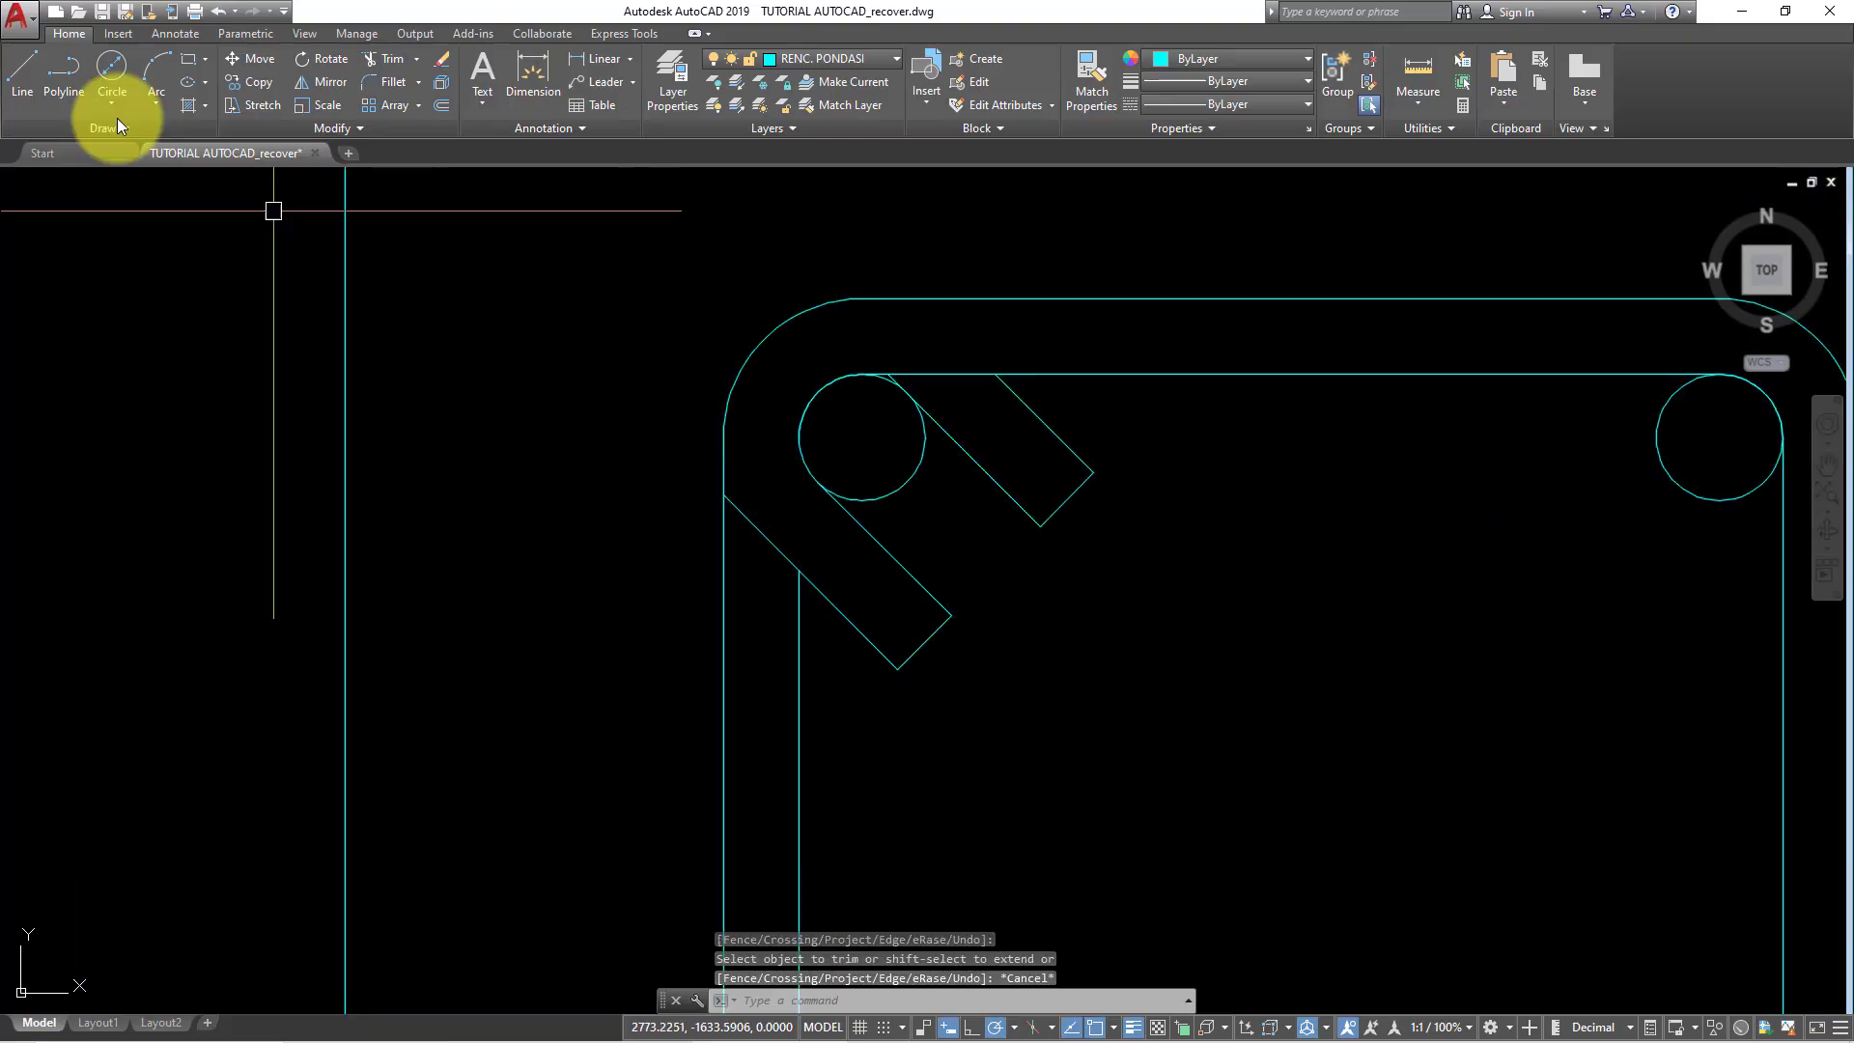
- Draw a centre-radius circle on the top-left bar, sized to the outer hook bend
click(113, 104)
click(133, 138)
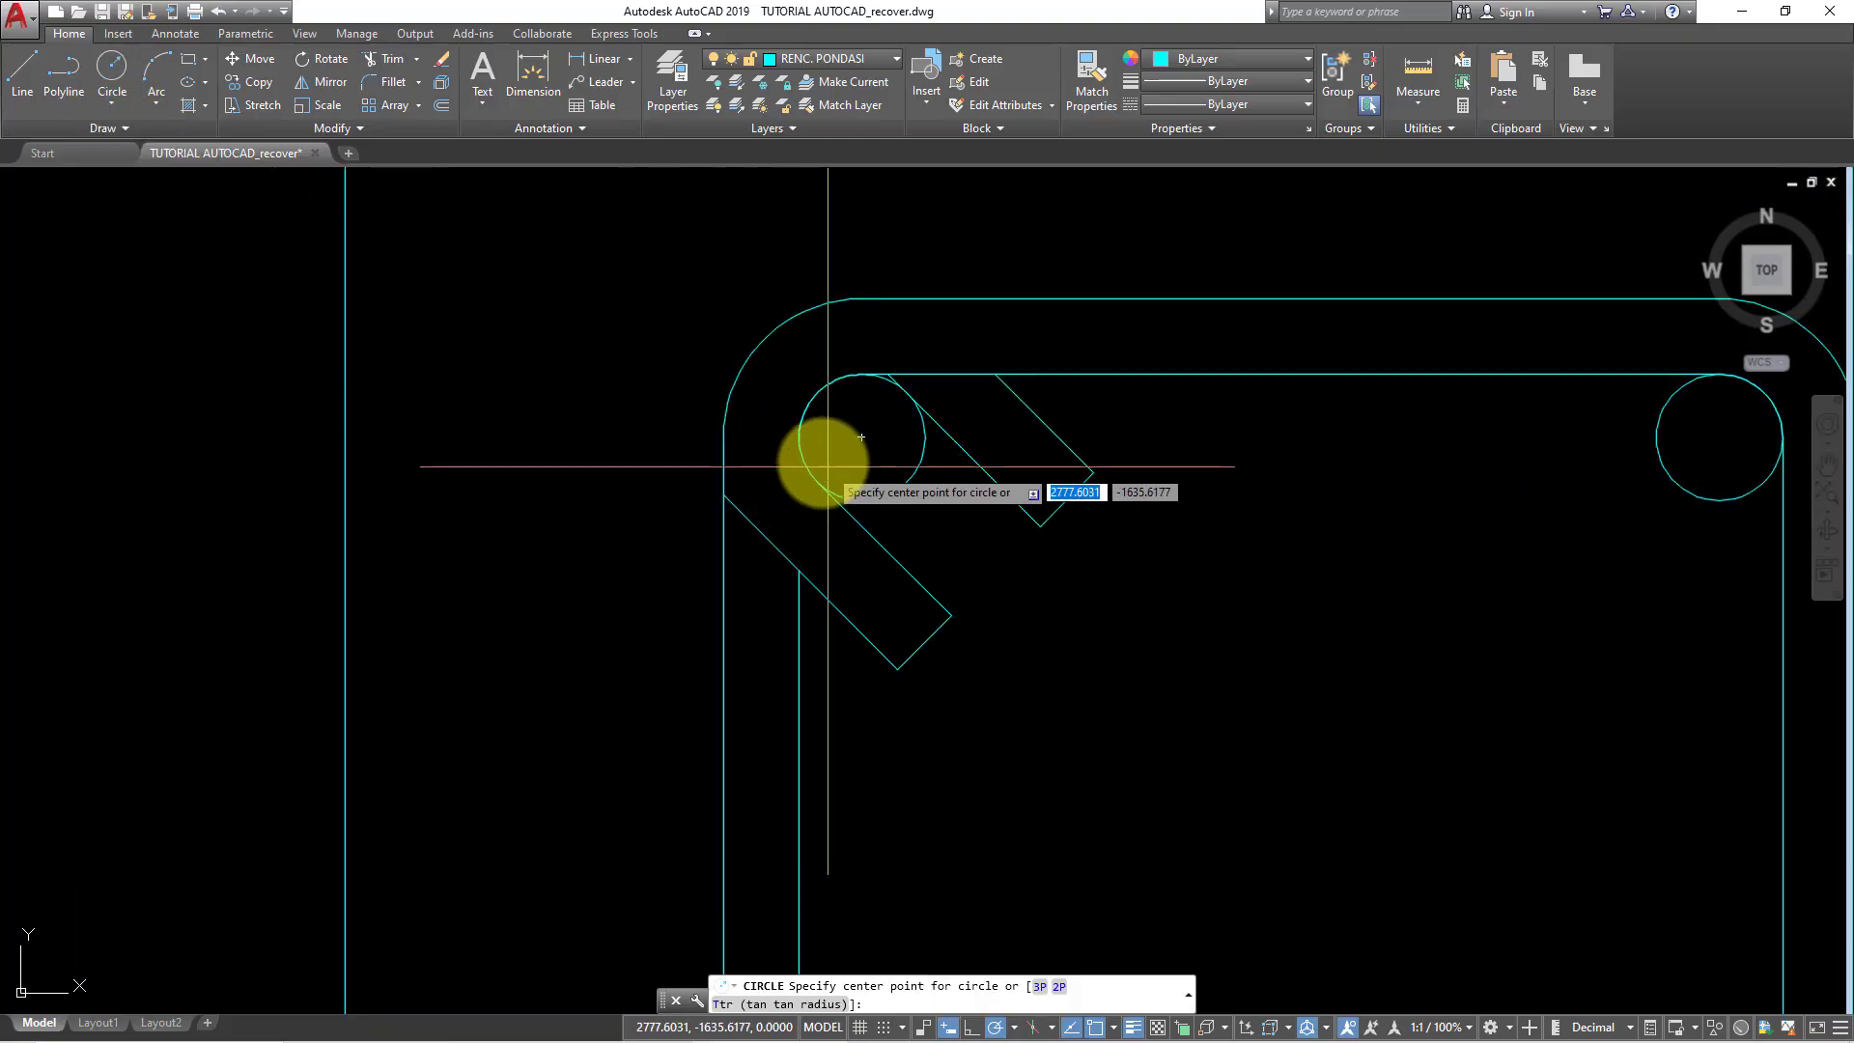
click(861, 437)
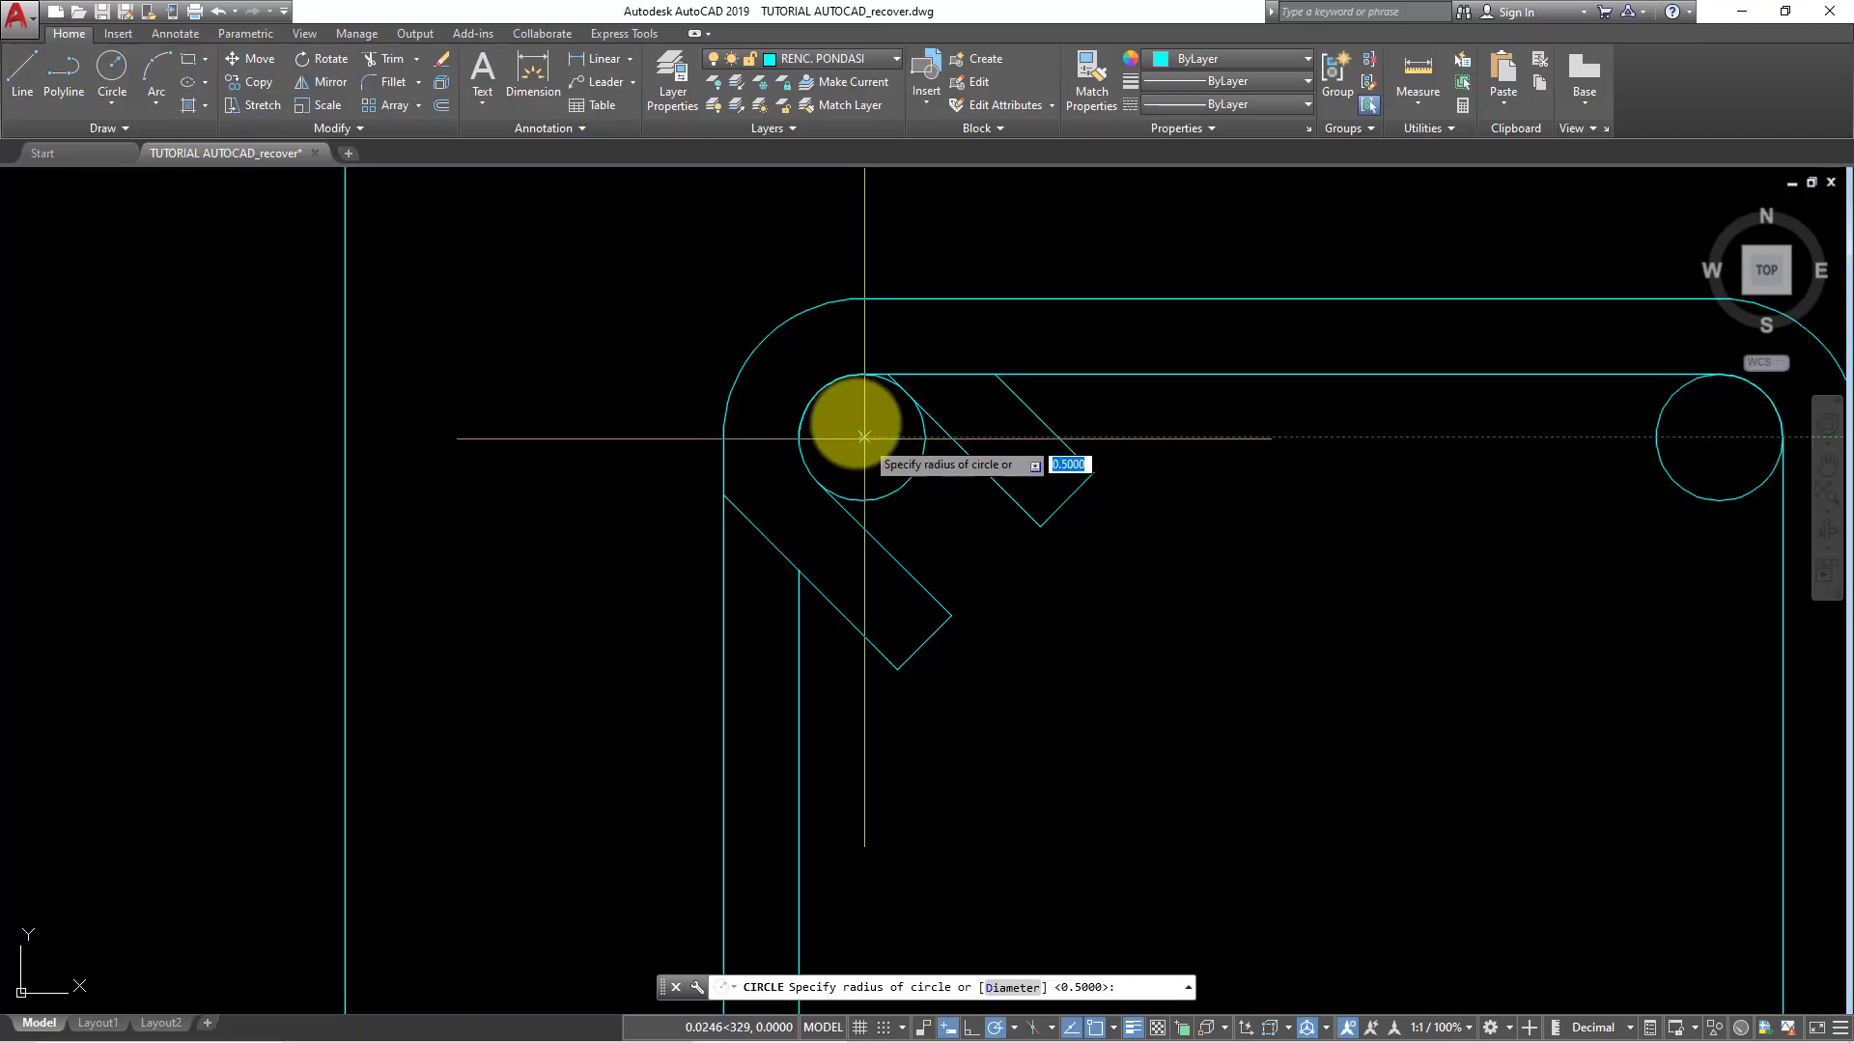
click(759, 339)
key(Escape)
text(TR)
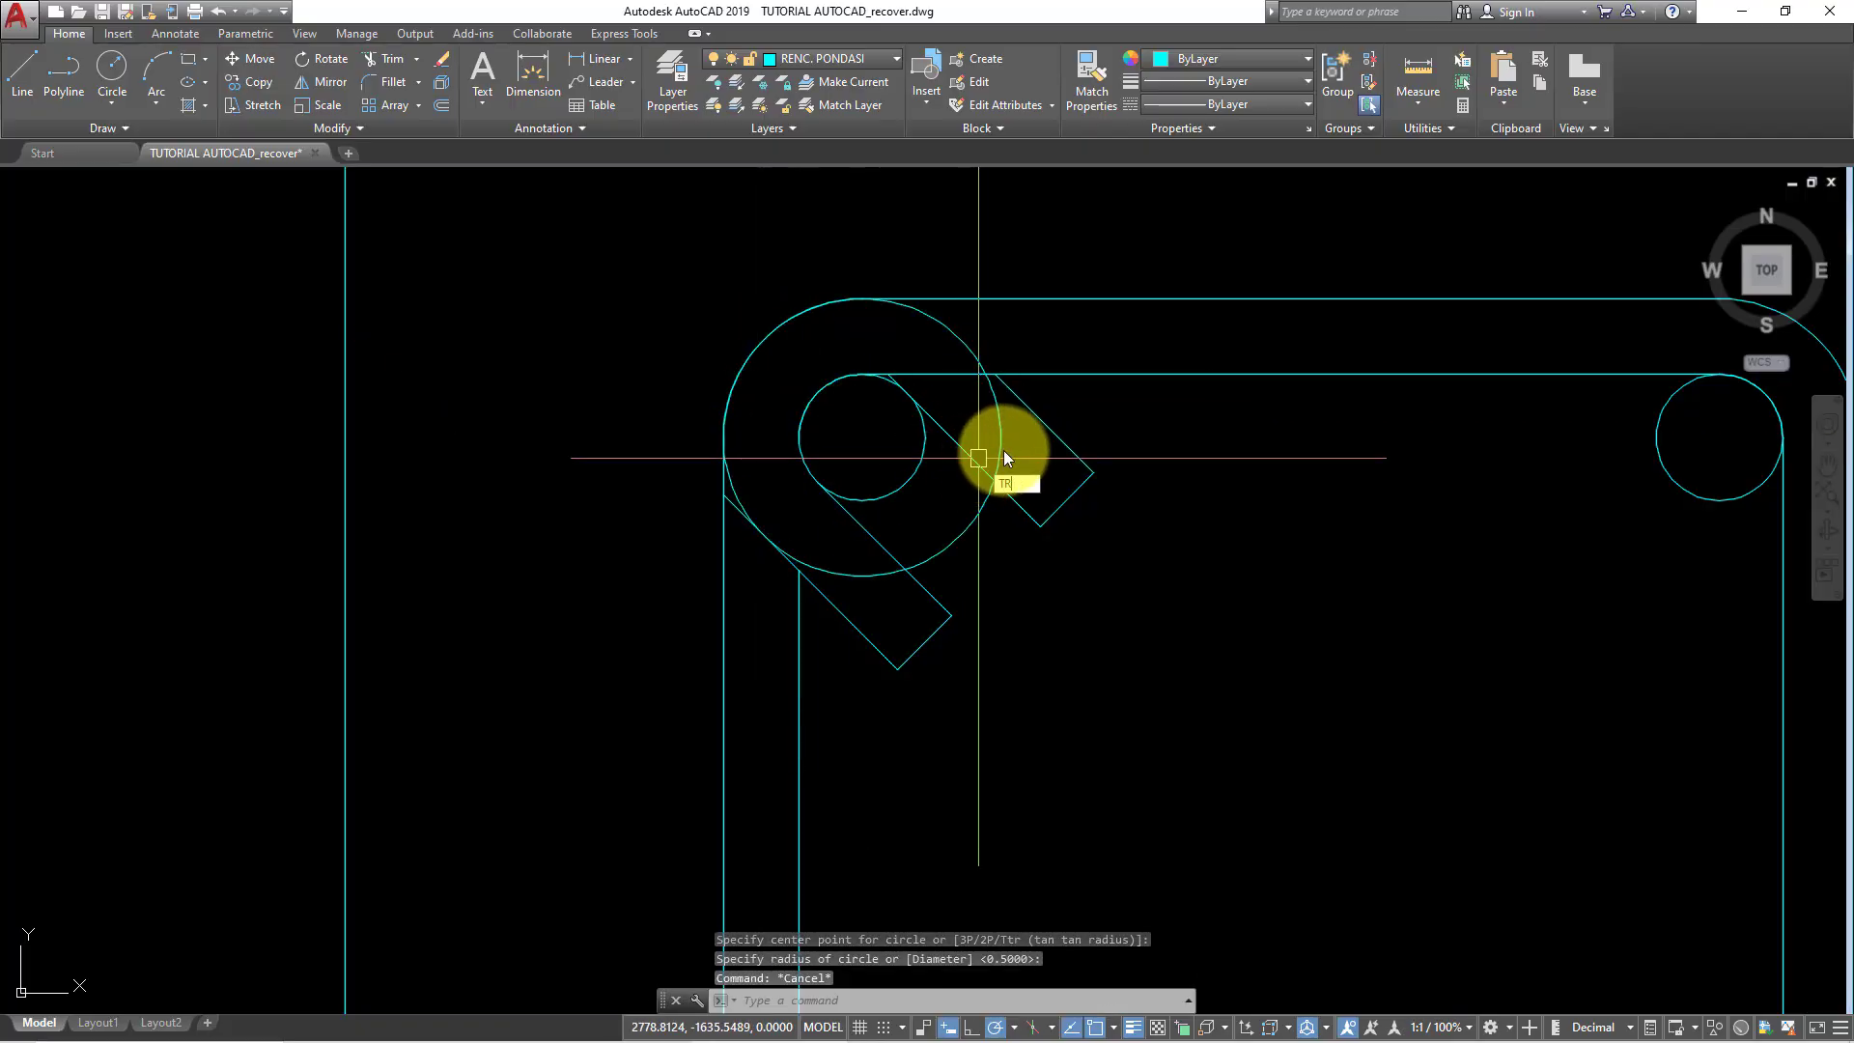
- Trim the circle and diagonals to a clean hook bend and erase the leftover arc
key(Return)
scroll(734, 527, up, 4)
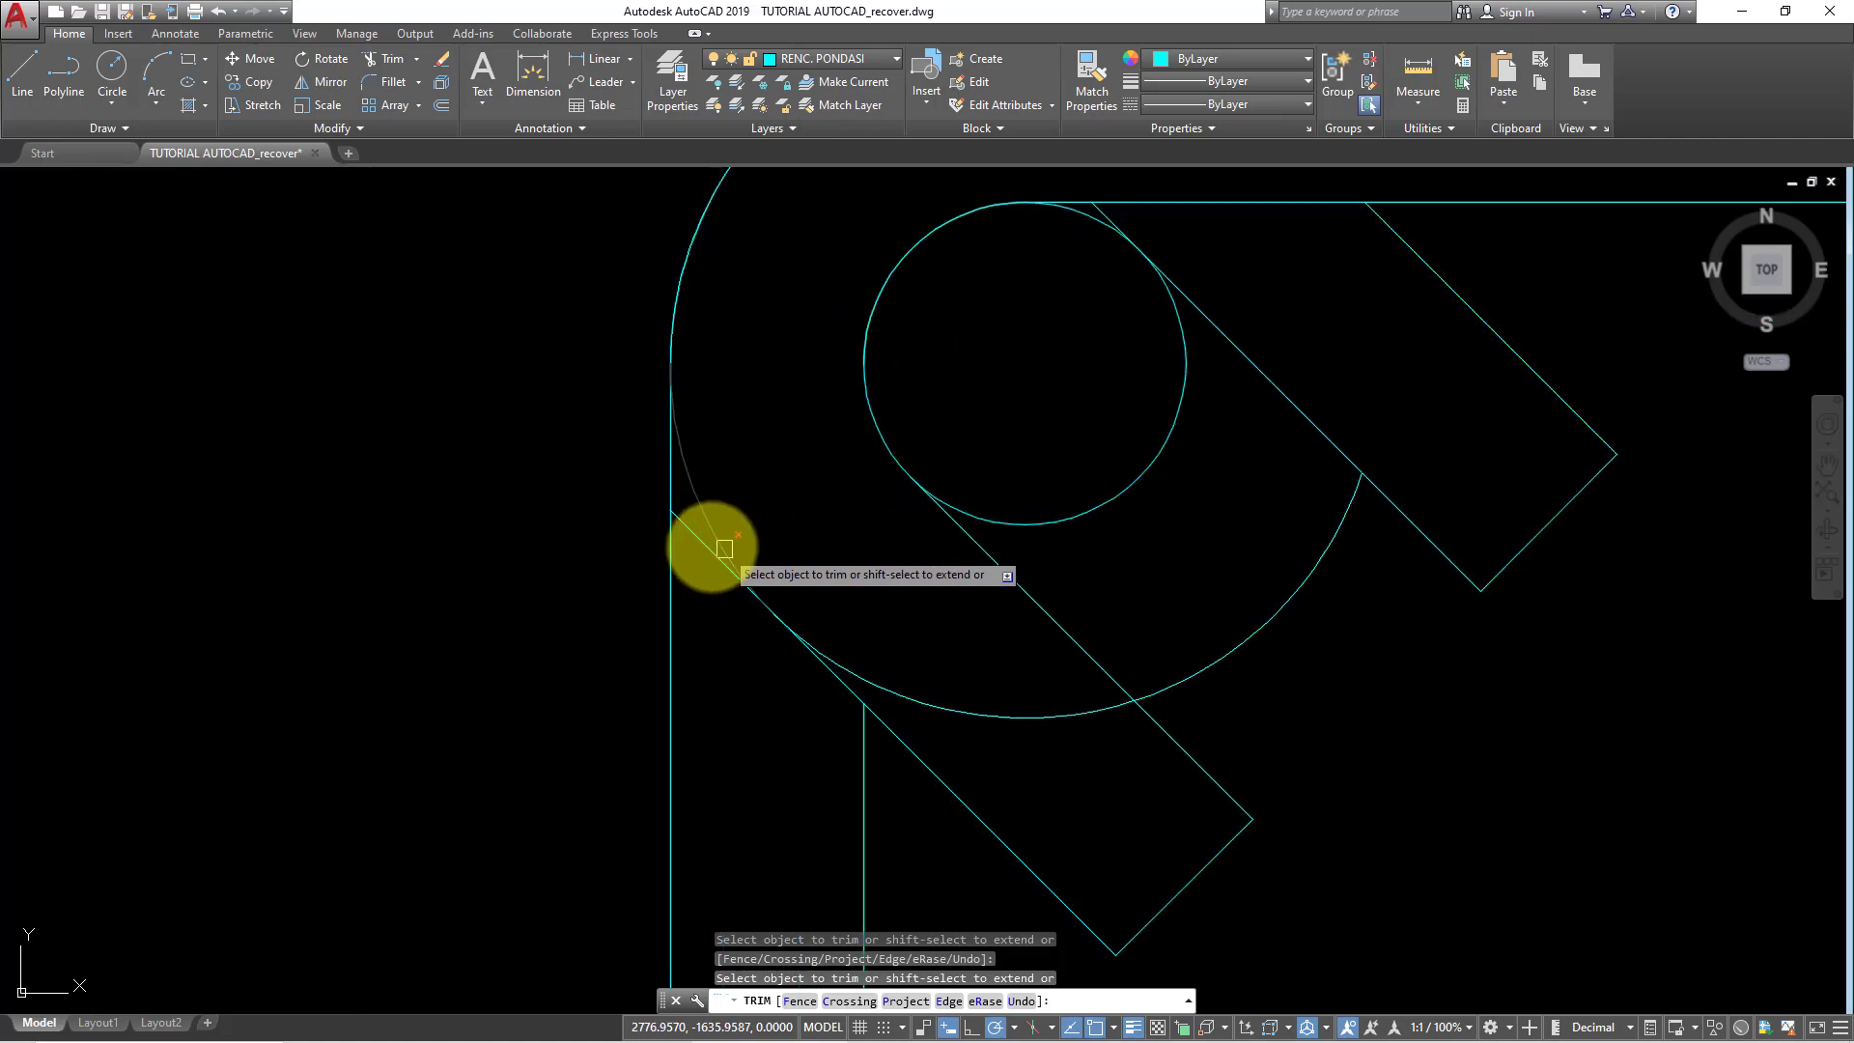
click(684, 531)
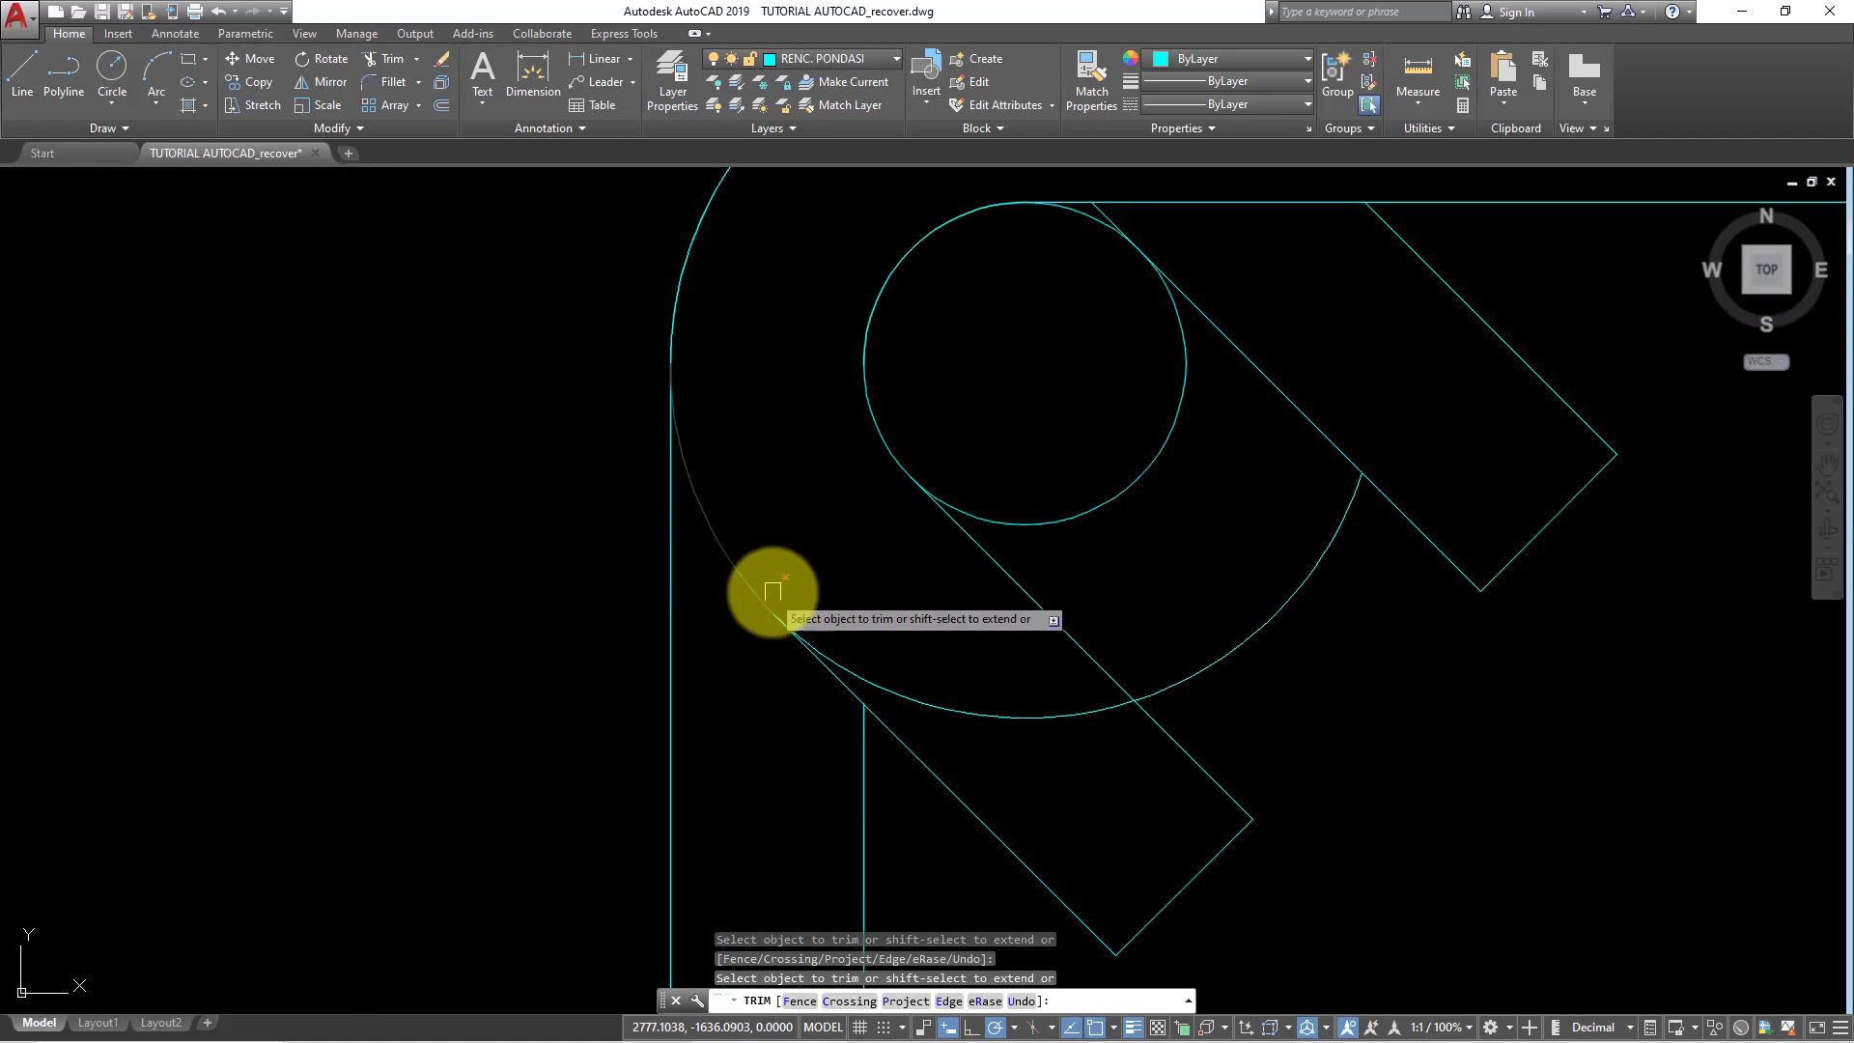
click(950, 702)
scroll(1098, 696, down, 4)
key(Escape)
click(1159, 666)
text(E)
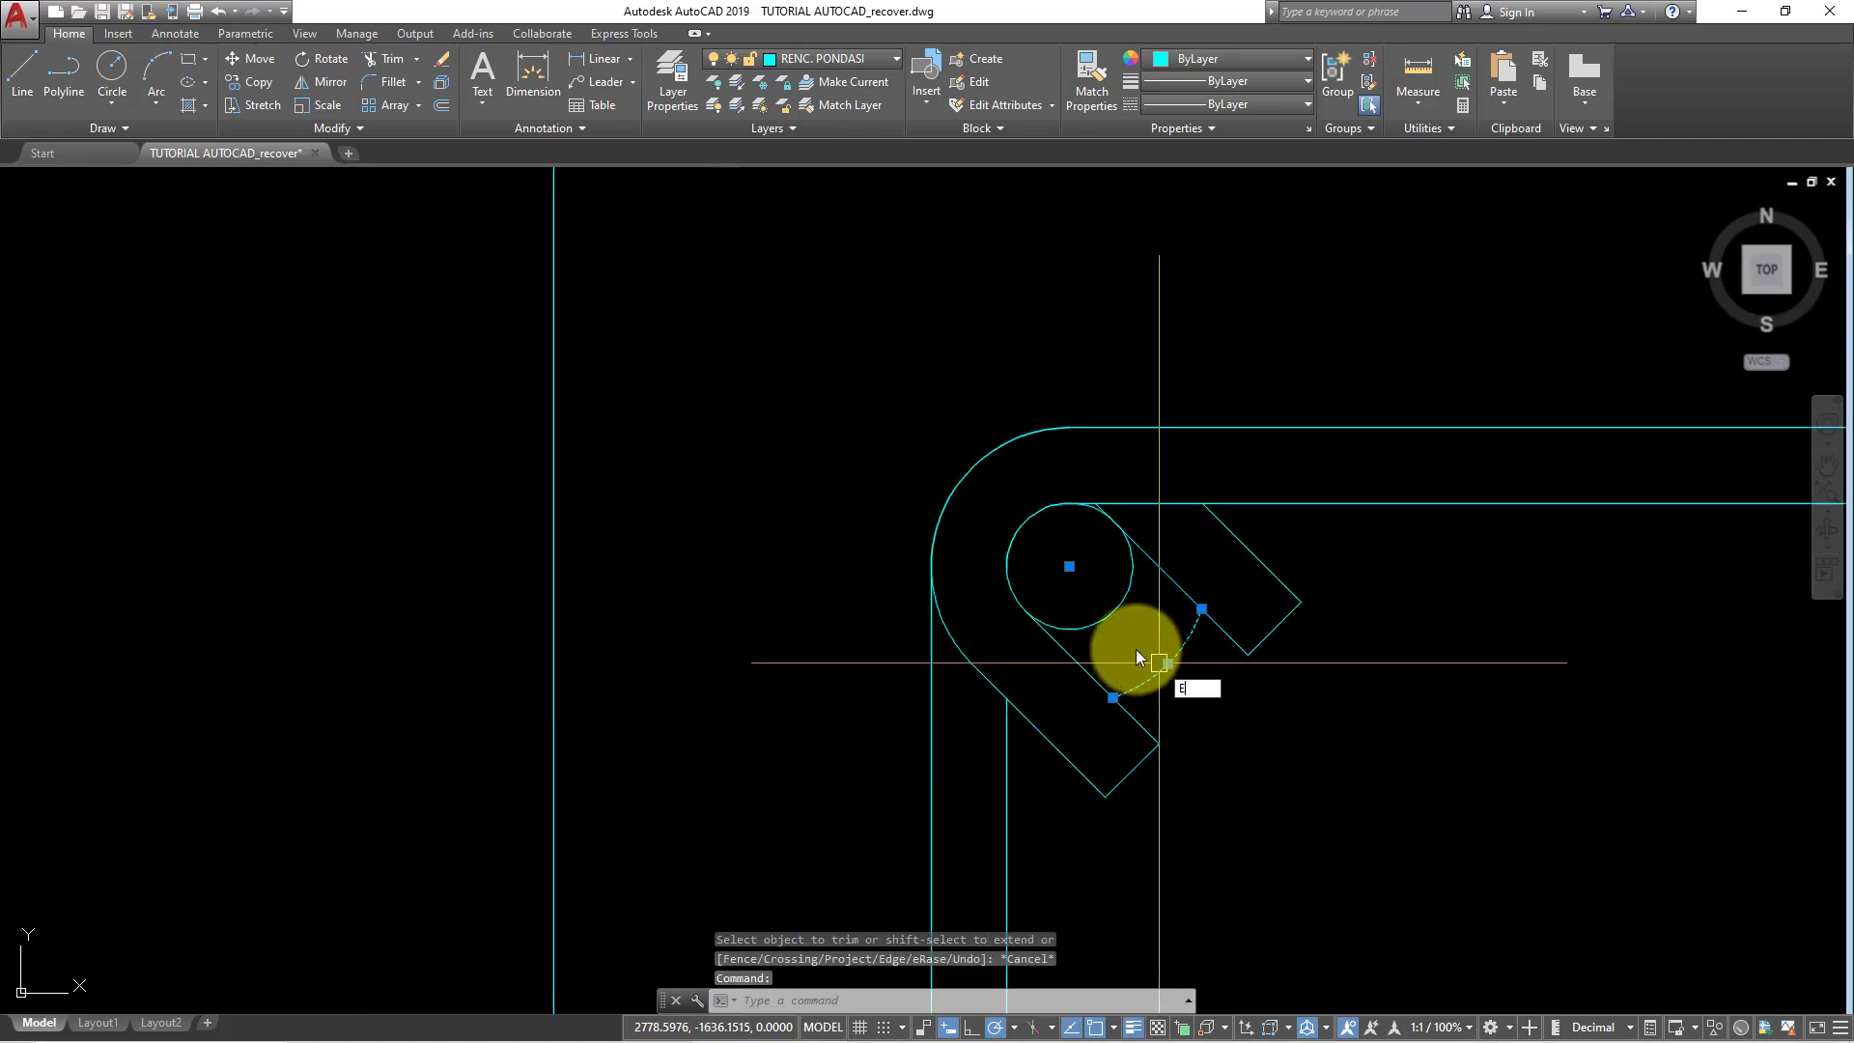
key(Return)
scroll(1137, 658, down, 5)
scroll(1197, 630, down, 2)
scroll(932, 481, up, 1)
scroll(737, 397, up, 2)
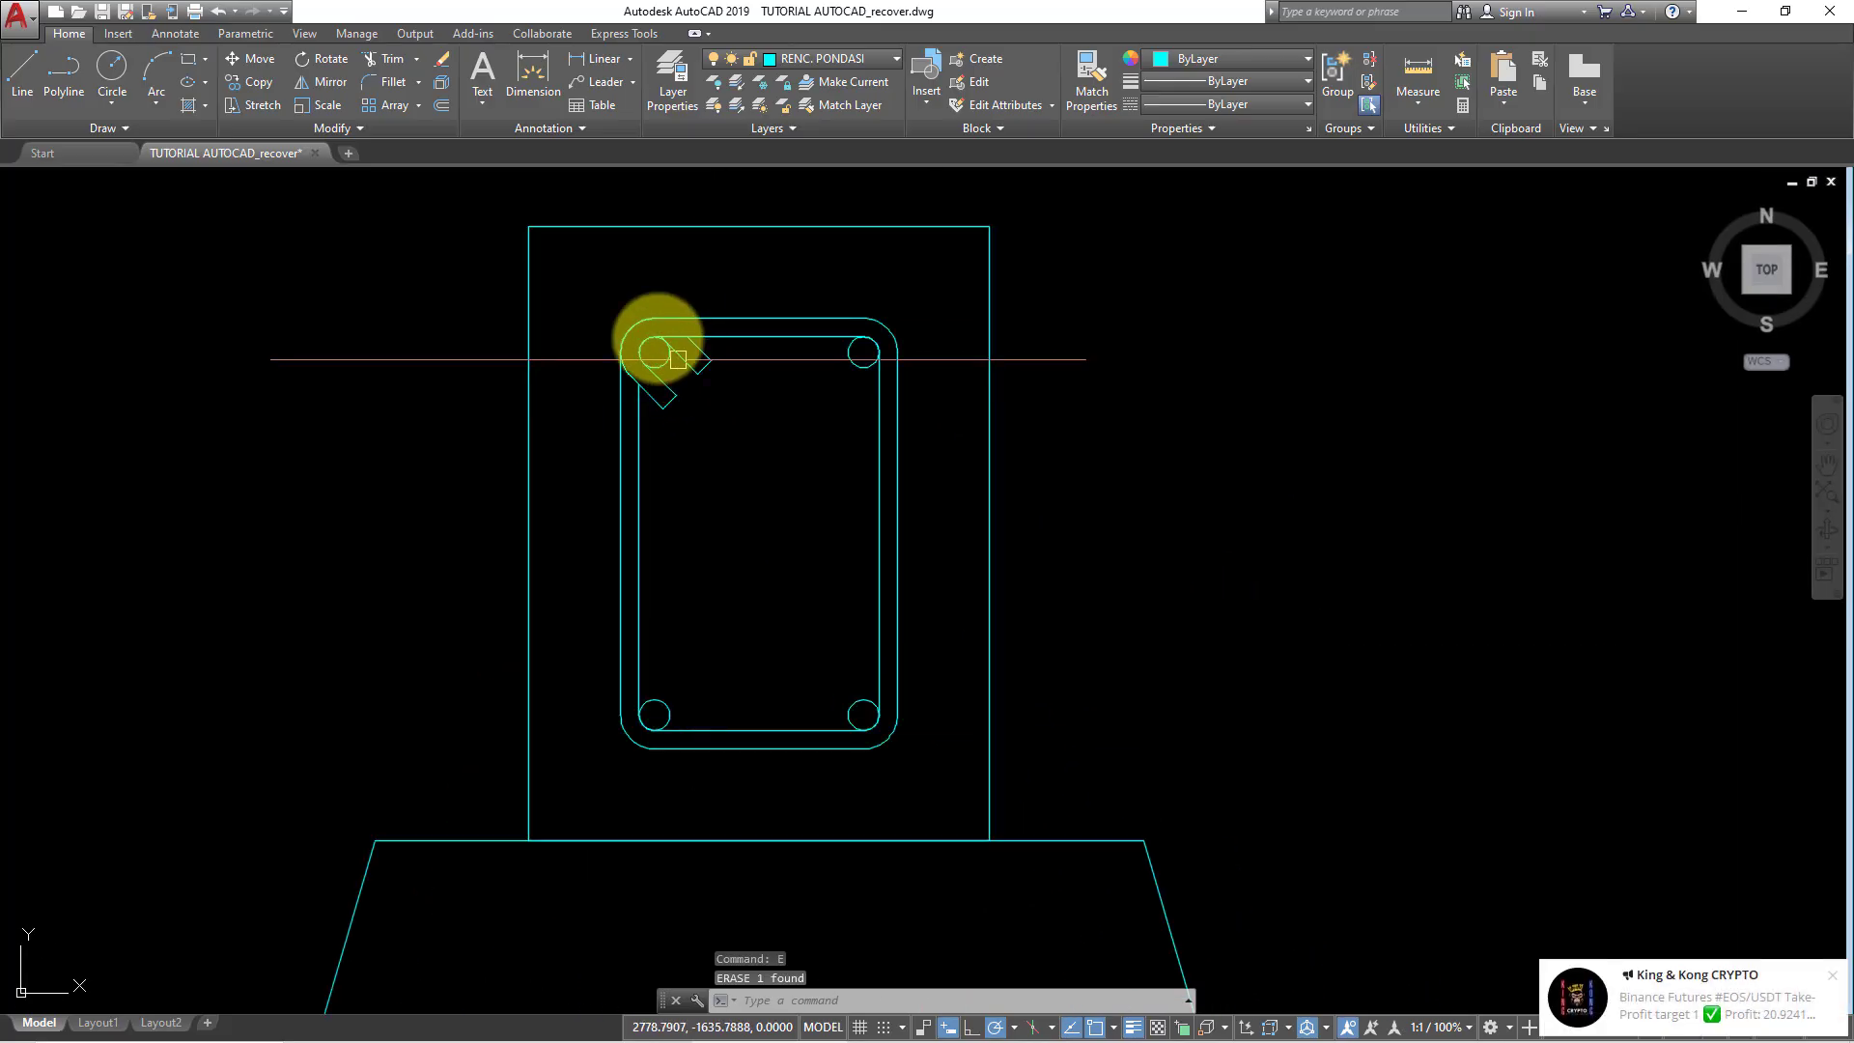
- Colour the stirrup, hook and rebar circles orange via the Properties colour list
click(612, 294)
click(922, 780)
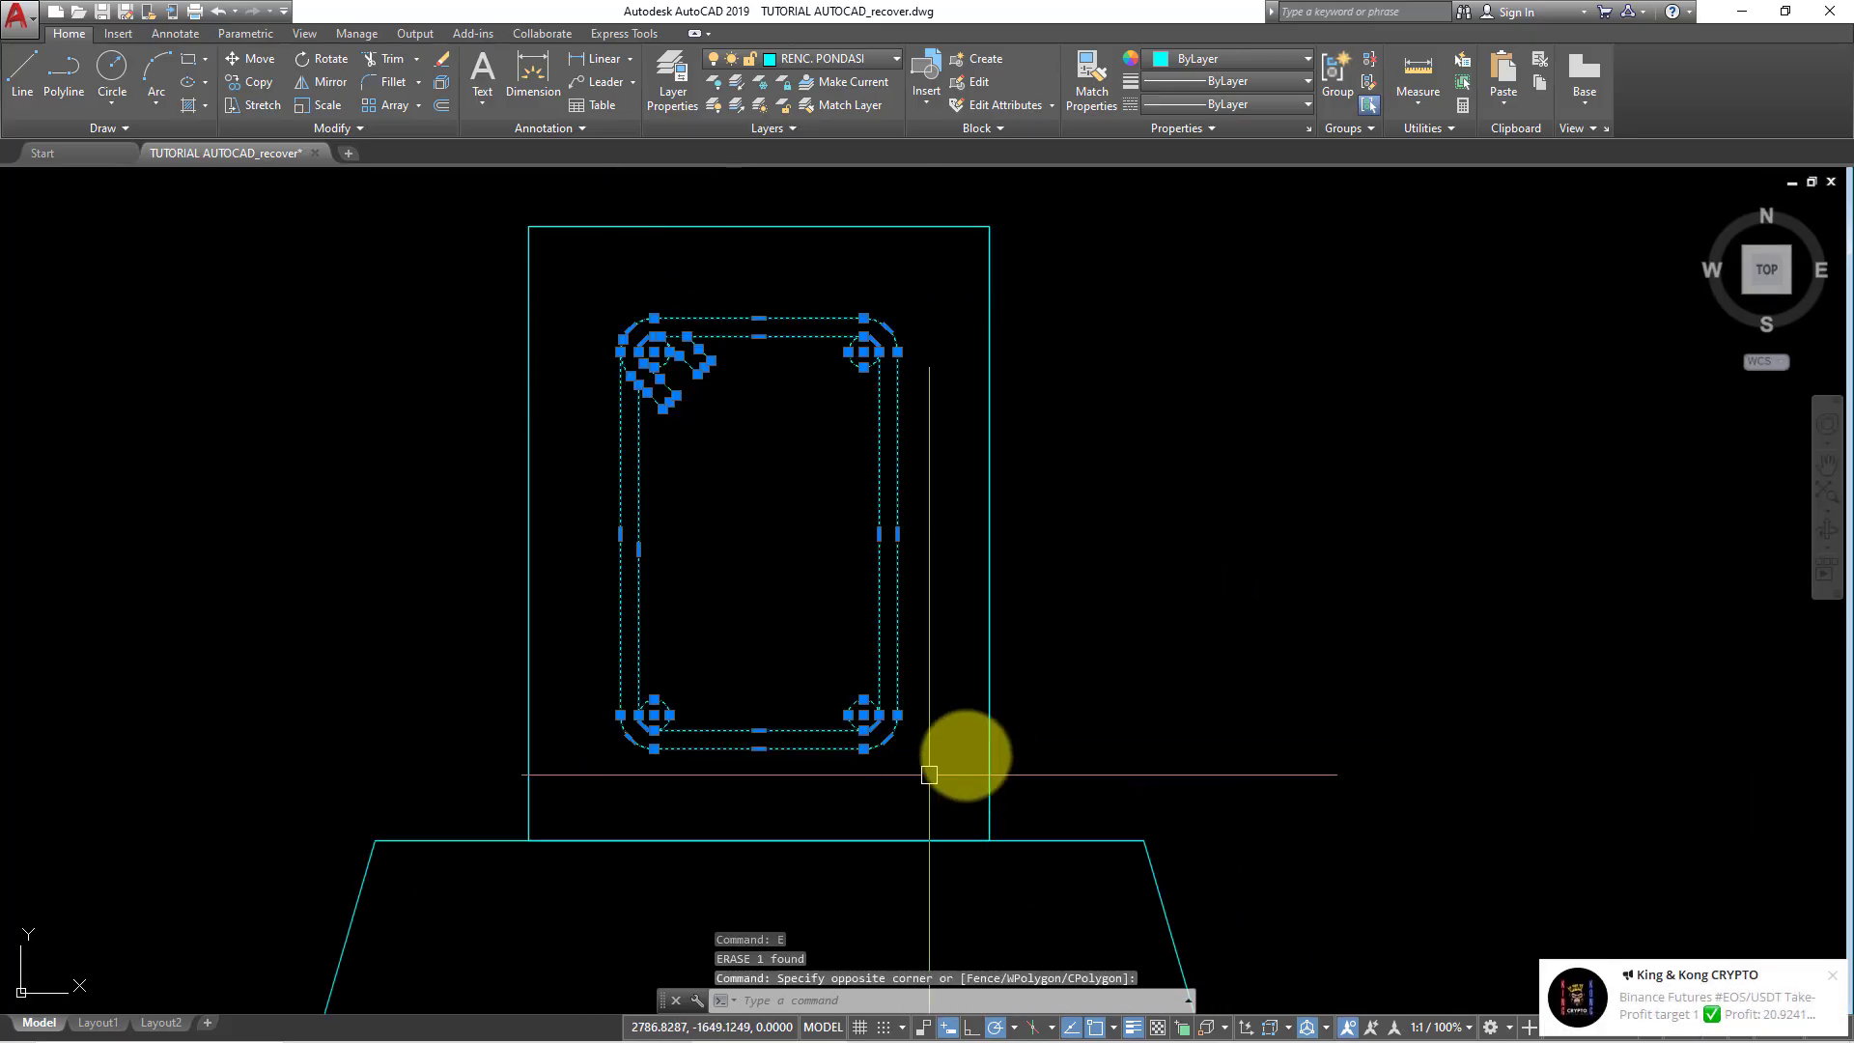
click(1228, 61)
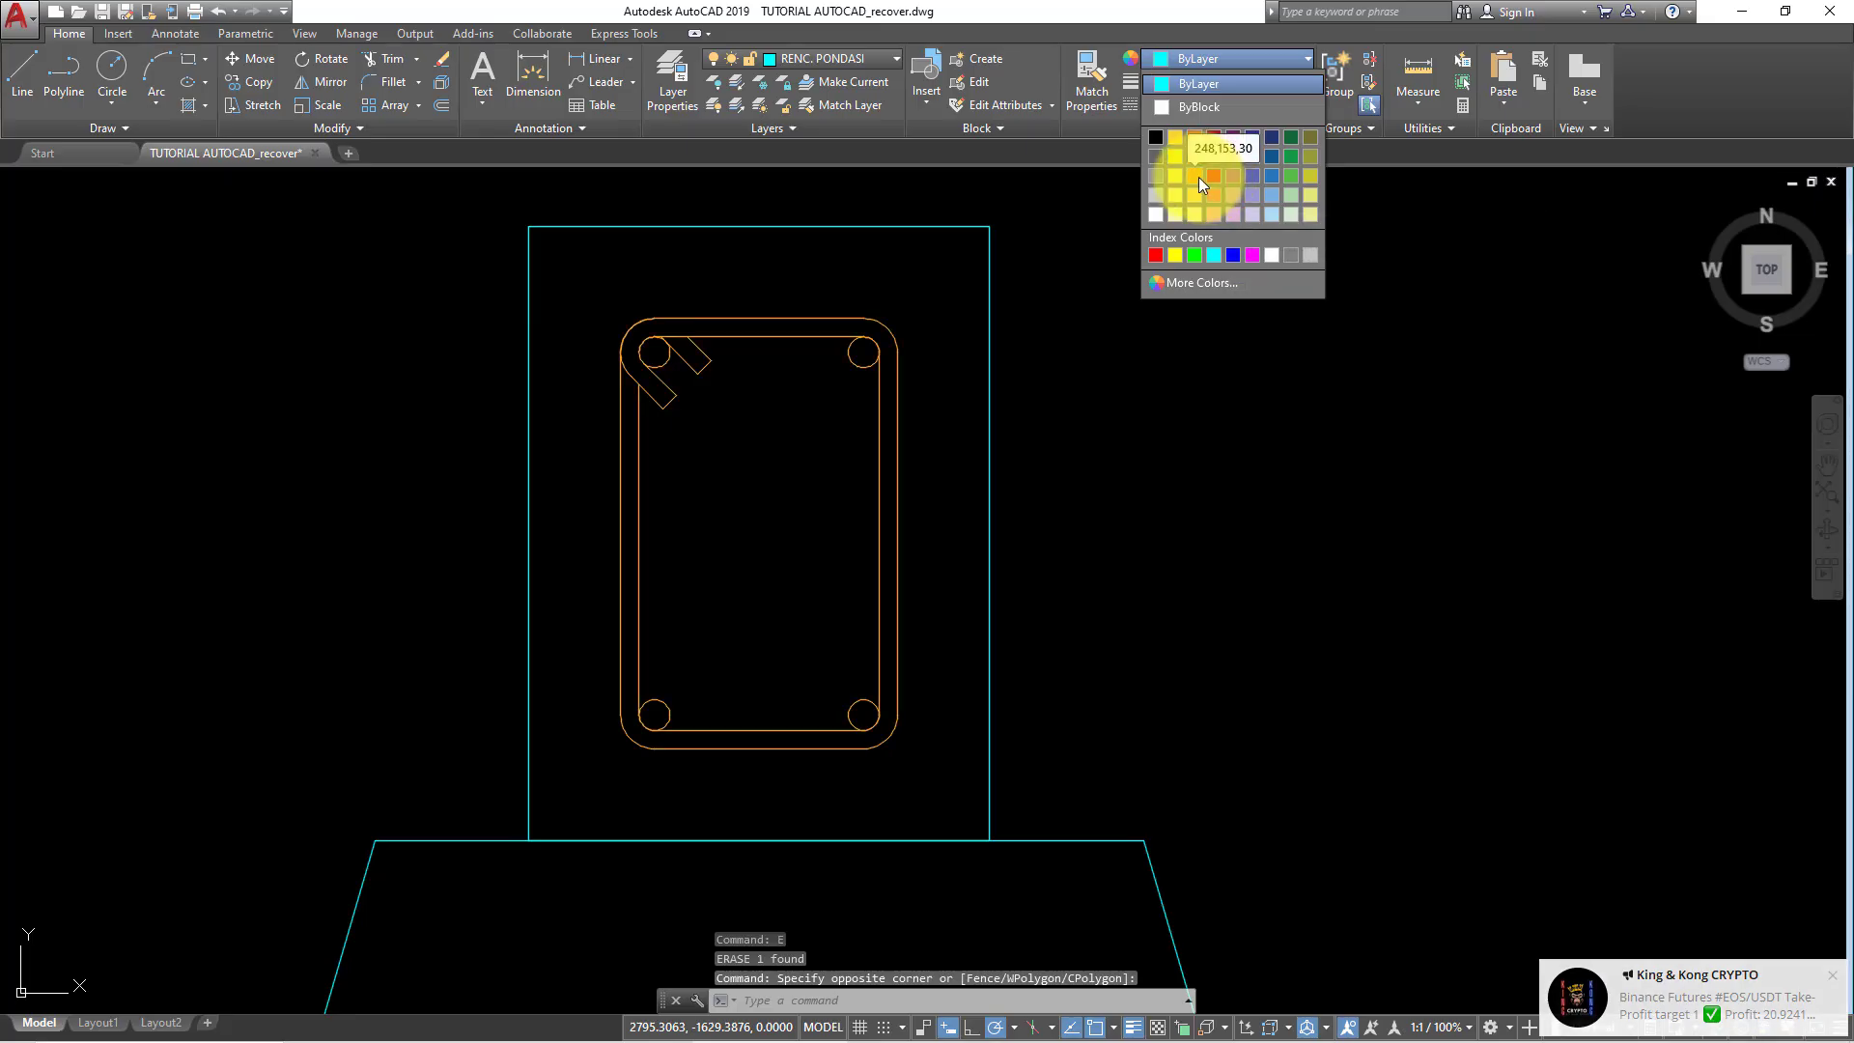
click(1197, 176)
key(Escape)
- Pan and zoom to bring the column and trapezoidal footing into view
scroll(1047, 401, down, 3)
scroll(1004, 427, down, 2)
mouse_move(1004, 427)
middle_down()
mouse_move(733, 427)
mouse_move(630, 500)
middle_up()
scroll(677, 481, down, 3)
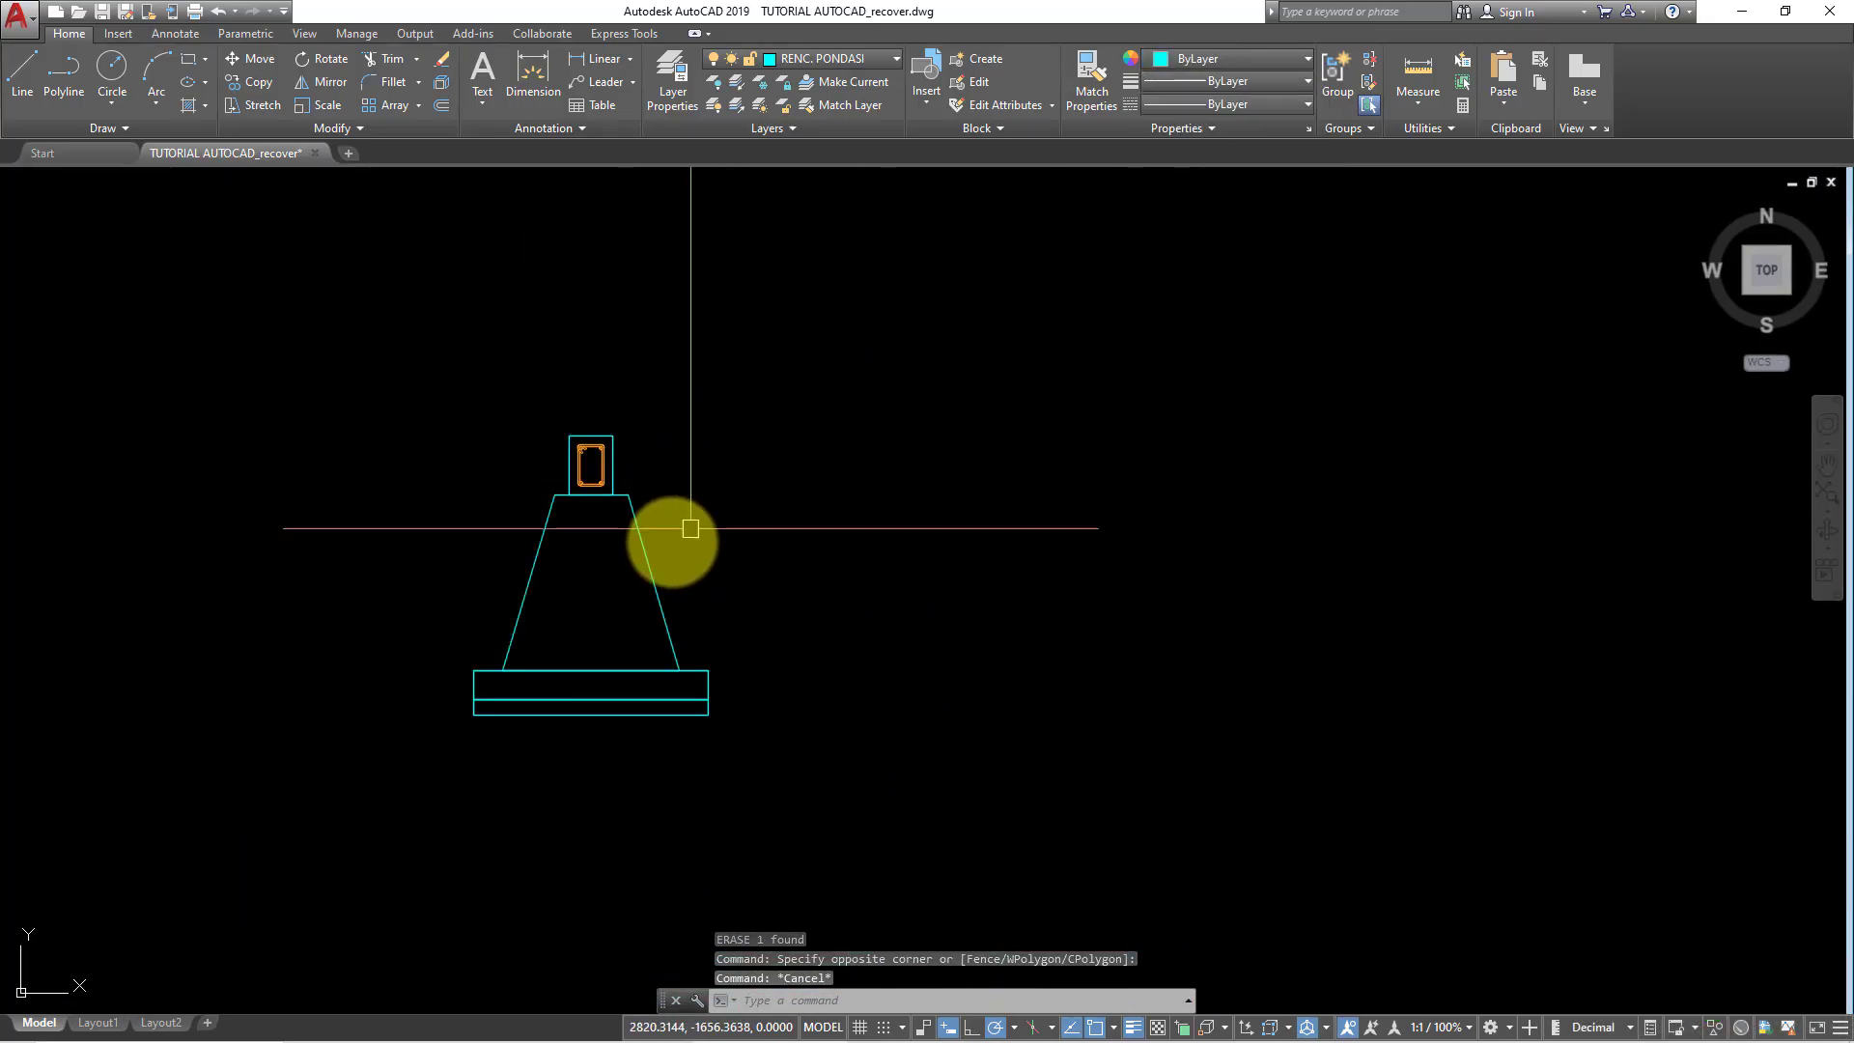
scroll(652, 541, up, 1)
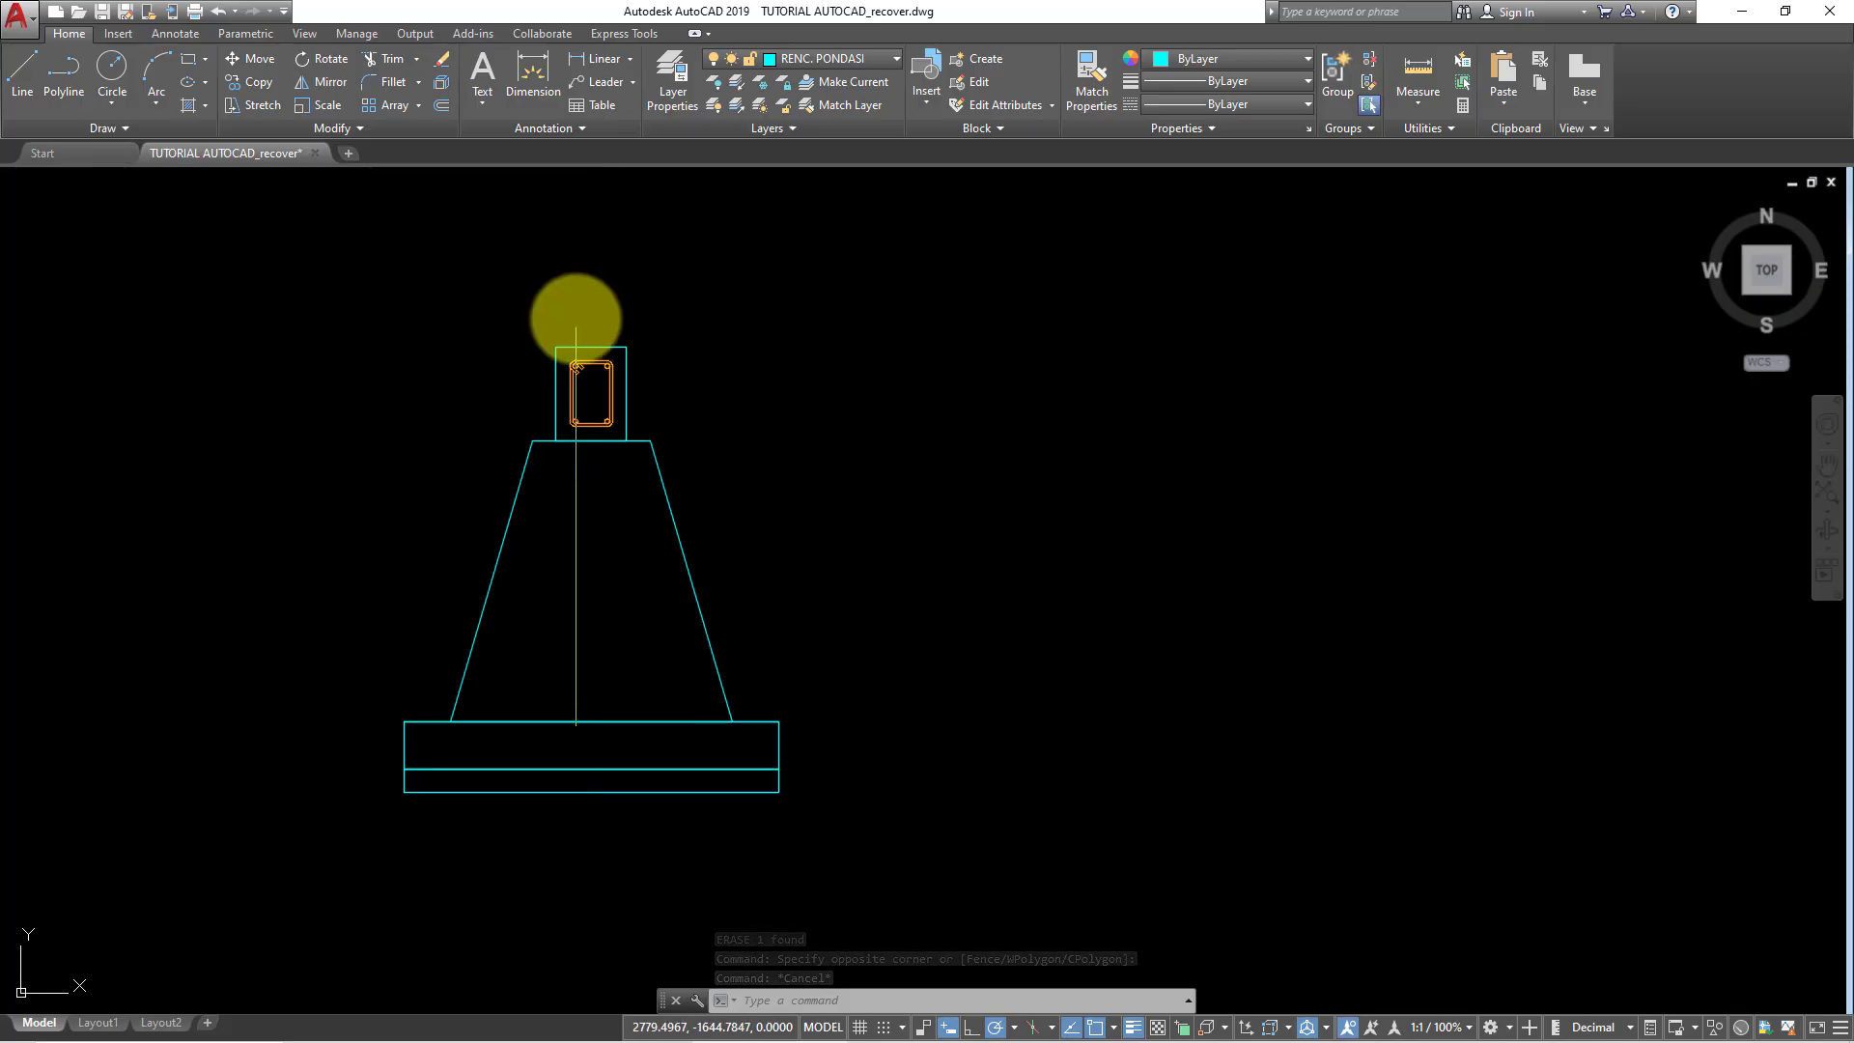
scroll(577, 329, up, 4)
middle_drag(599, 447, 503, 448)
scroll(503, 448, up, 4)
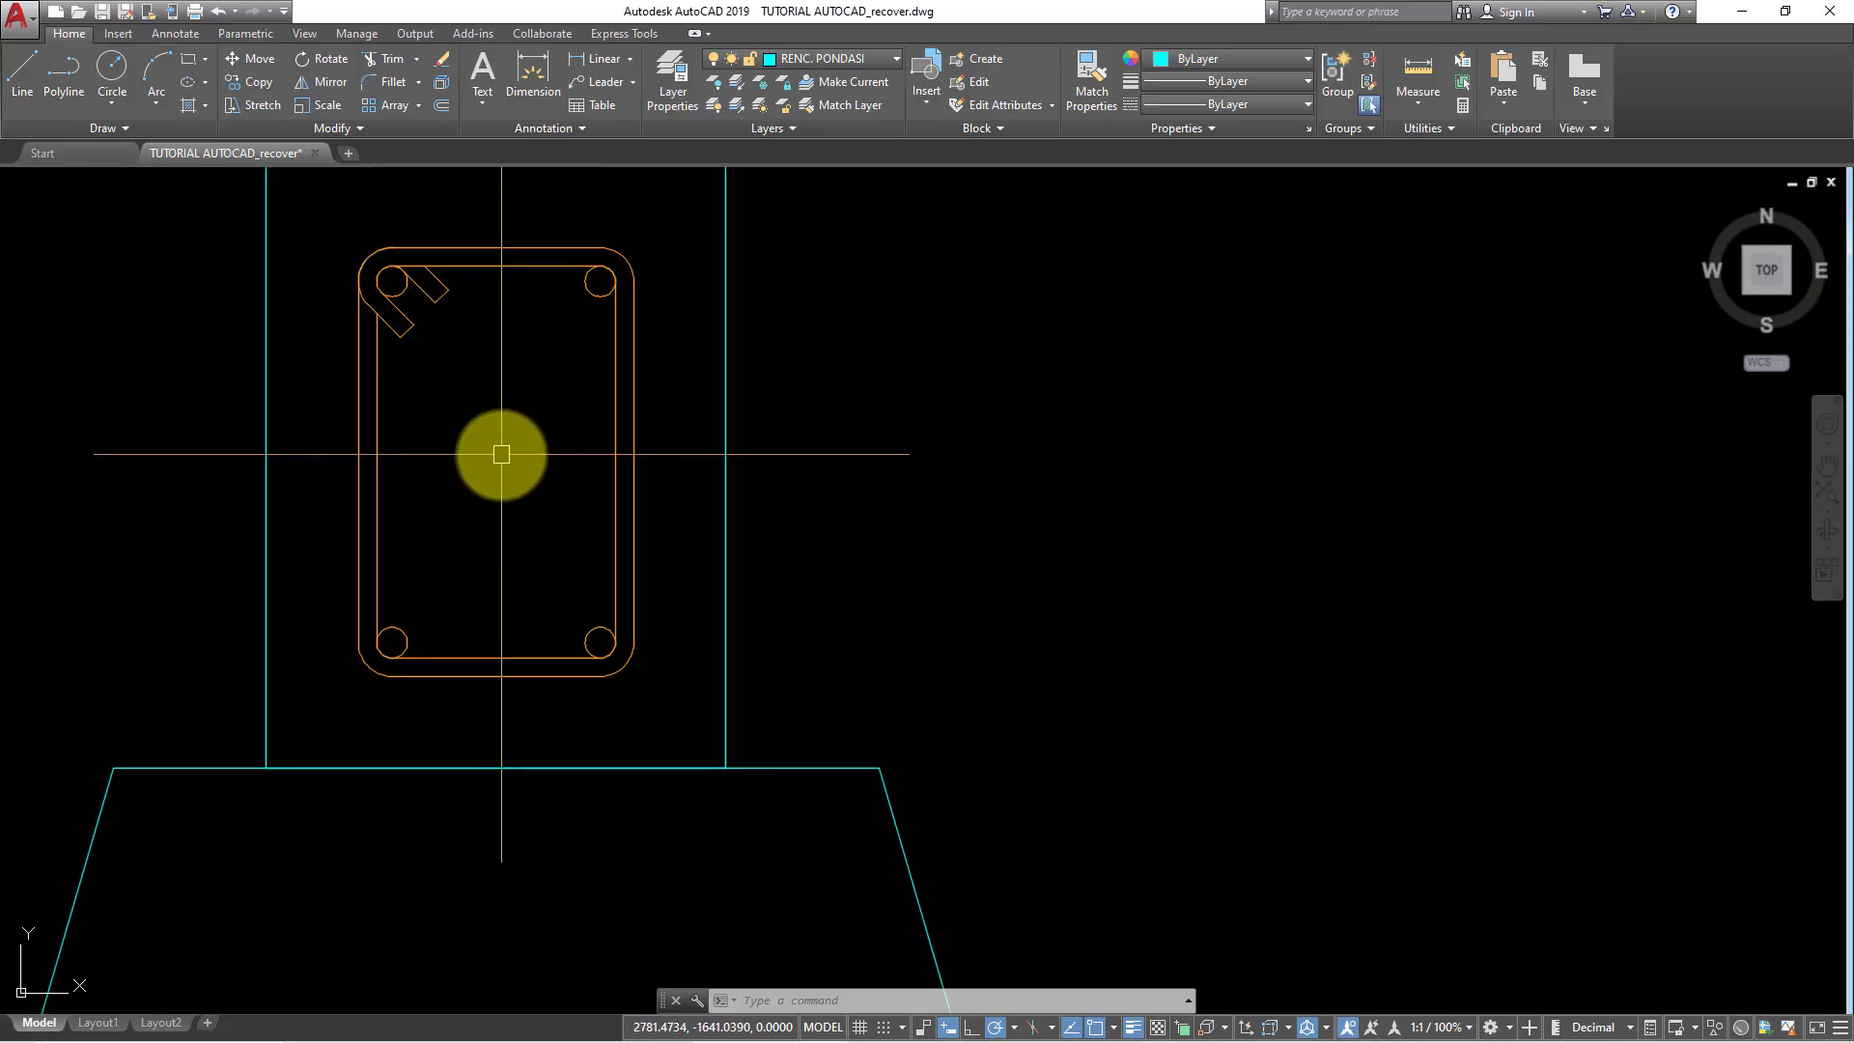
scroll(501, 450, down, 4)
scroll(512, 439, up, 2)
scroll(516, 433, down, 6)
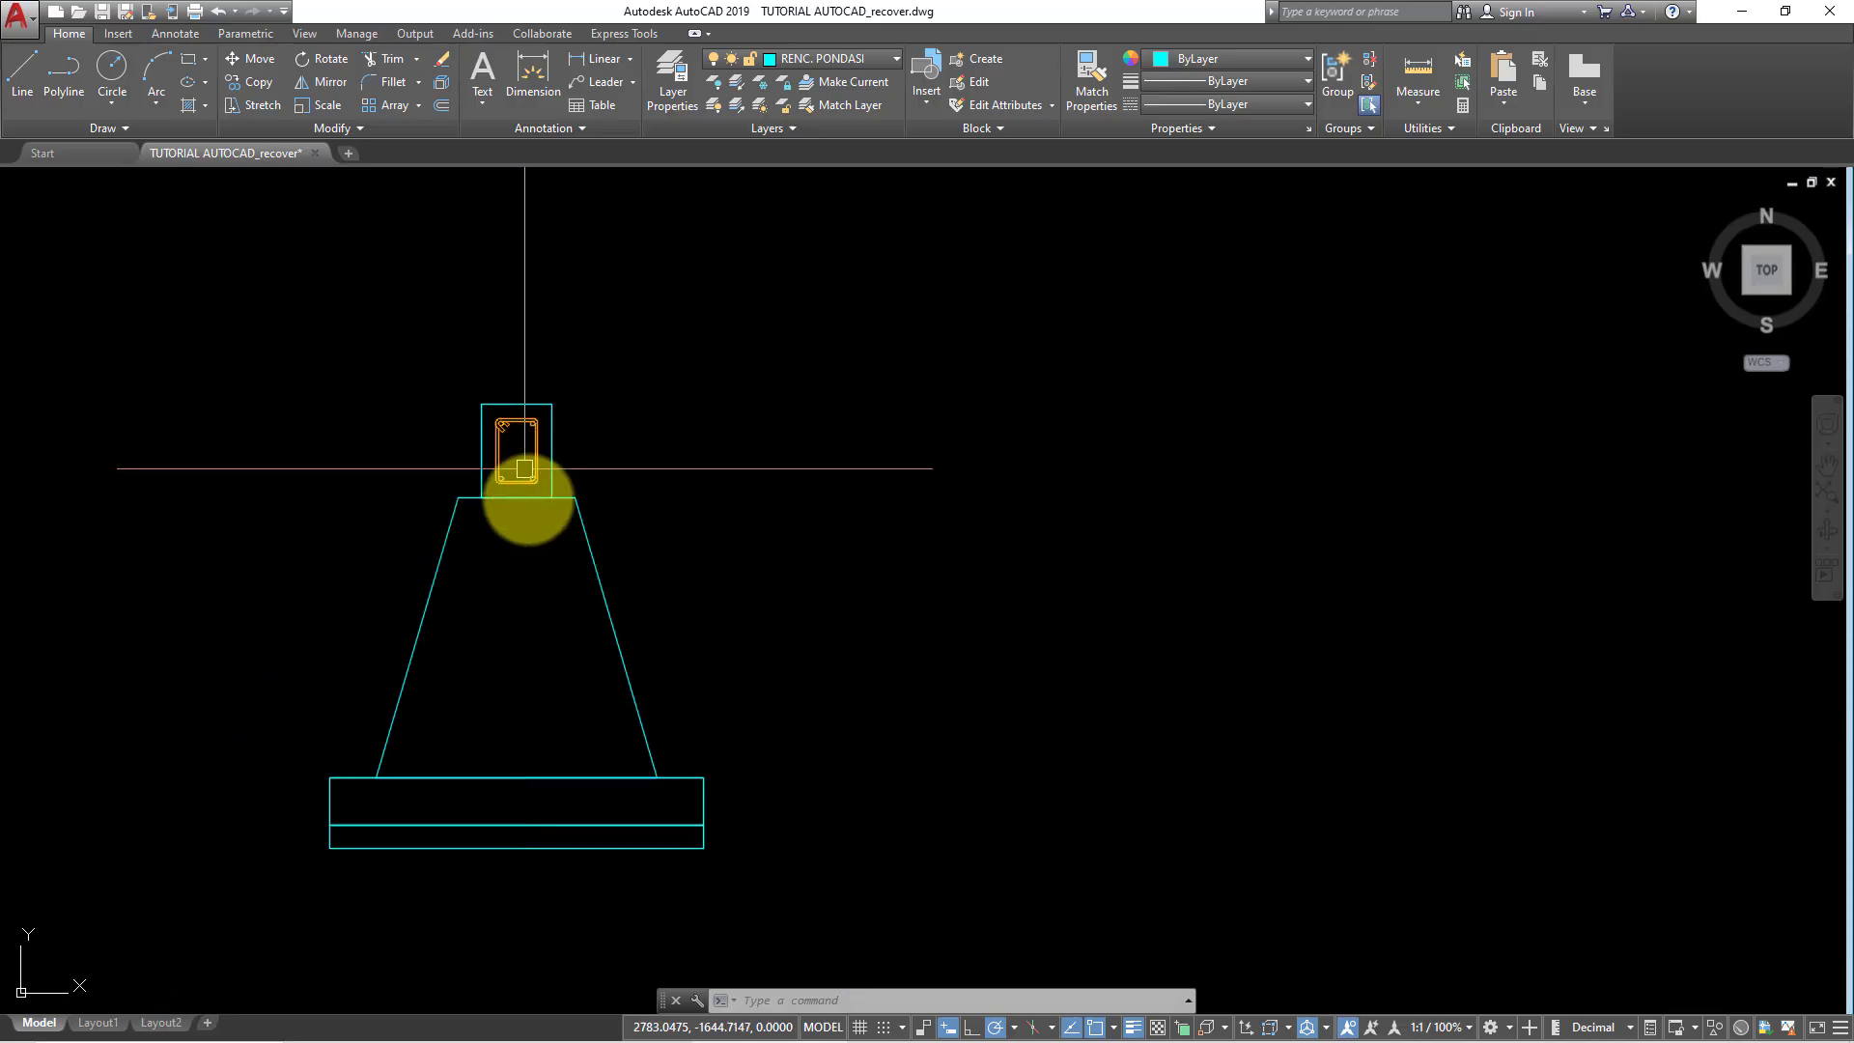
scroll(534, 522, up, 2)
middle_drag(534, 522, 557, 555)
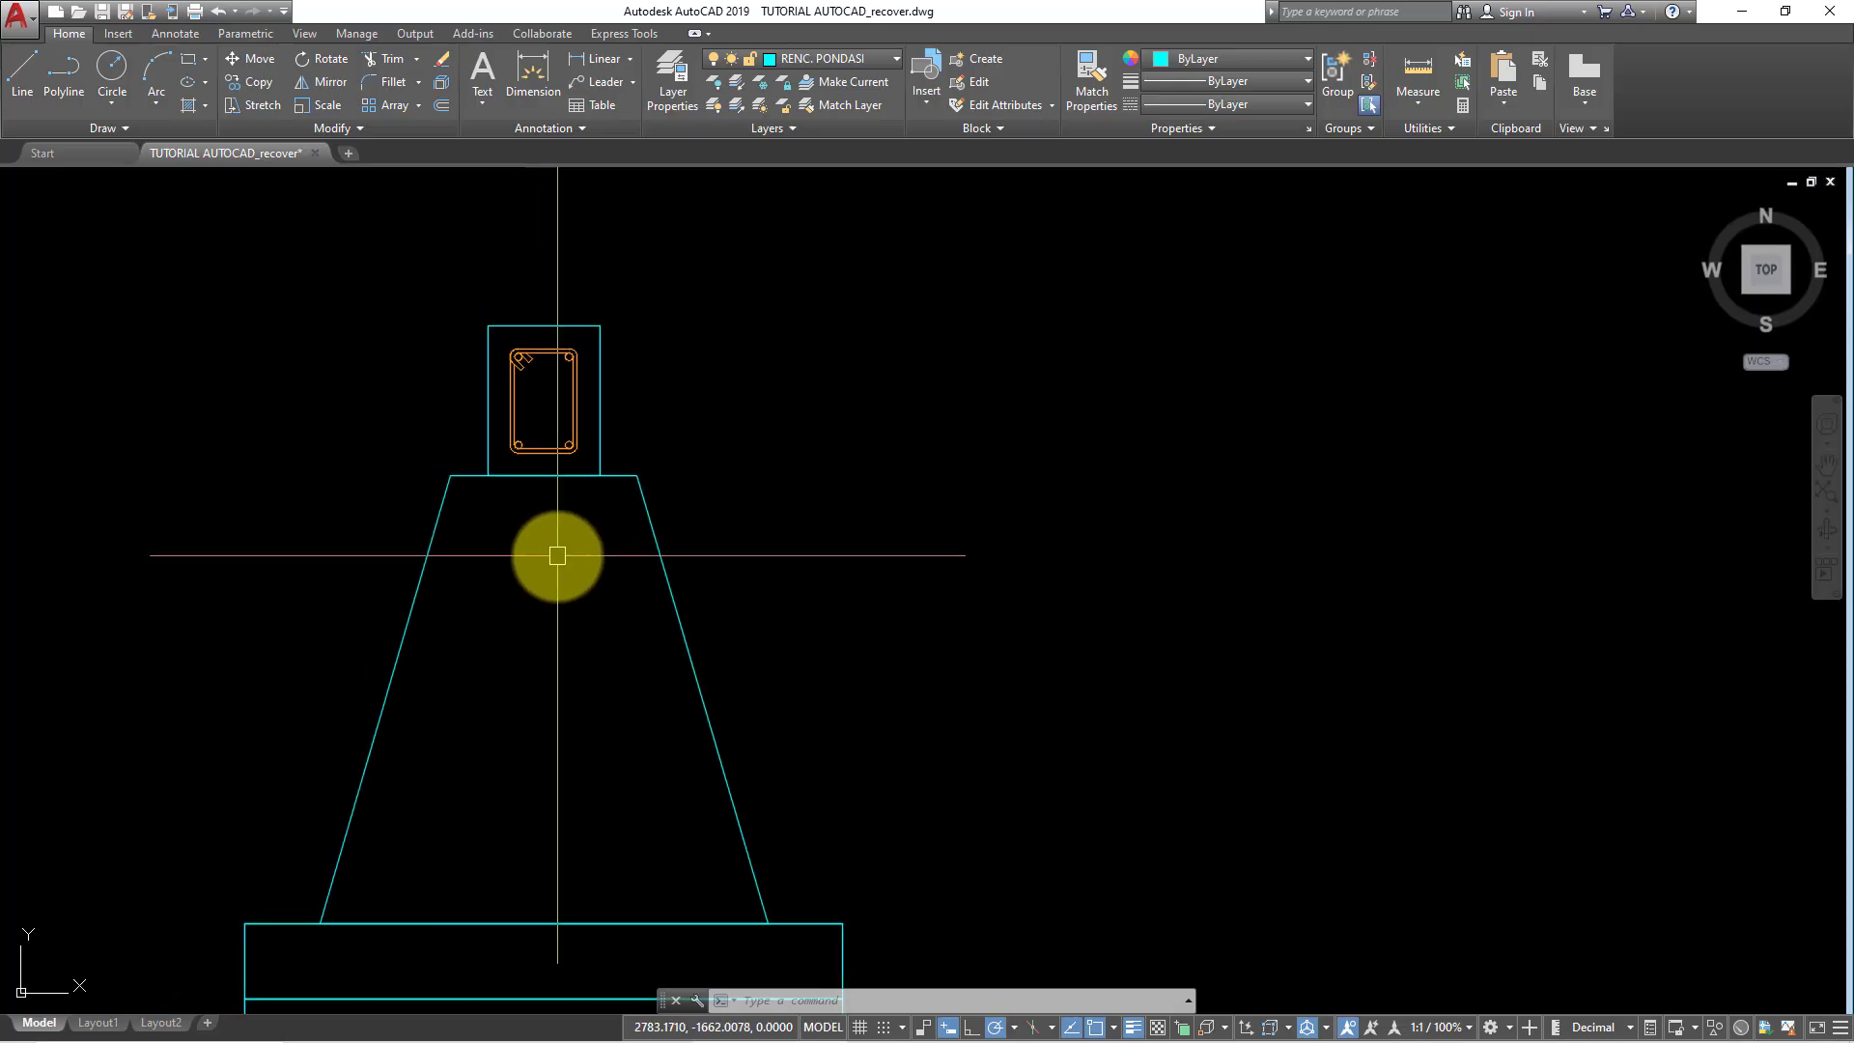
- Fill the trapezoid with the GRAVEL hatch pattern
text(h)
key(Return)
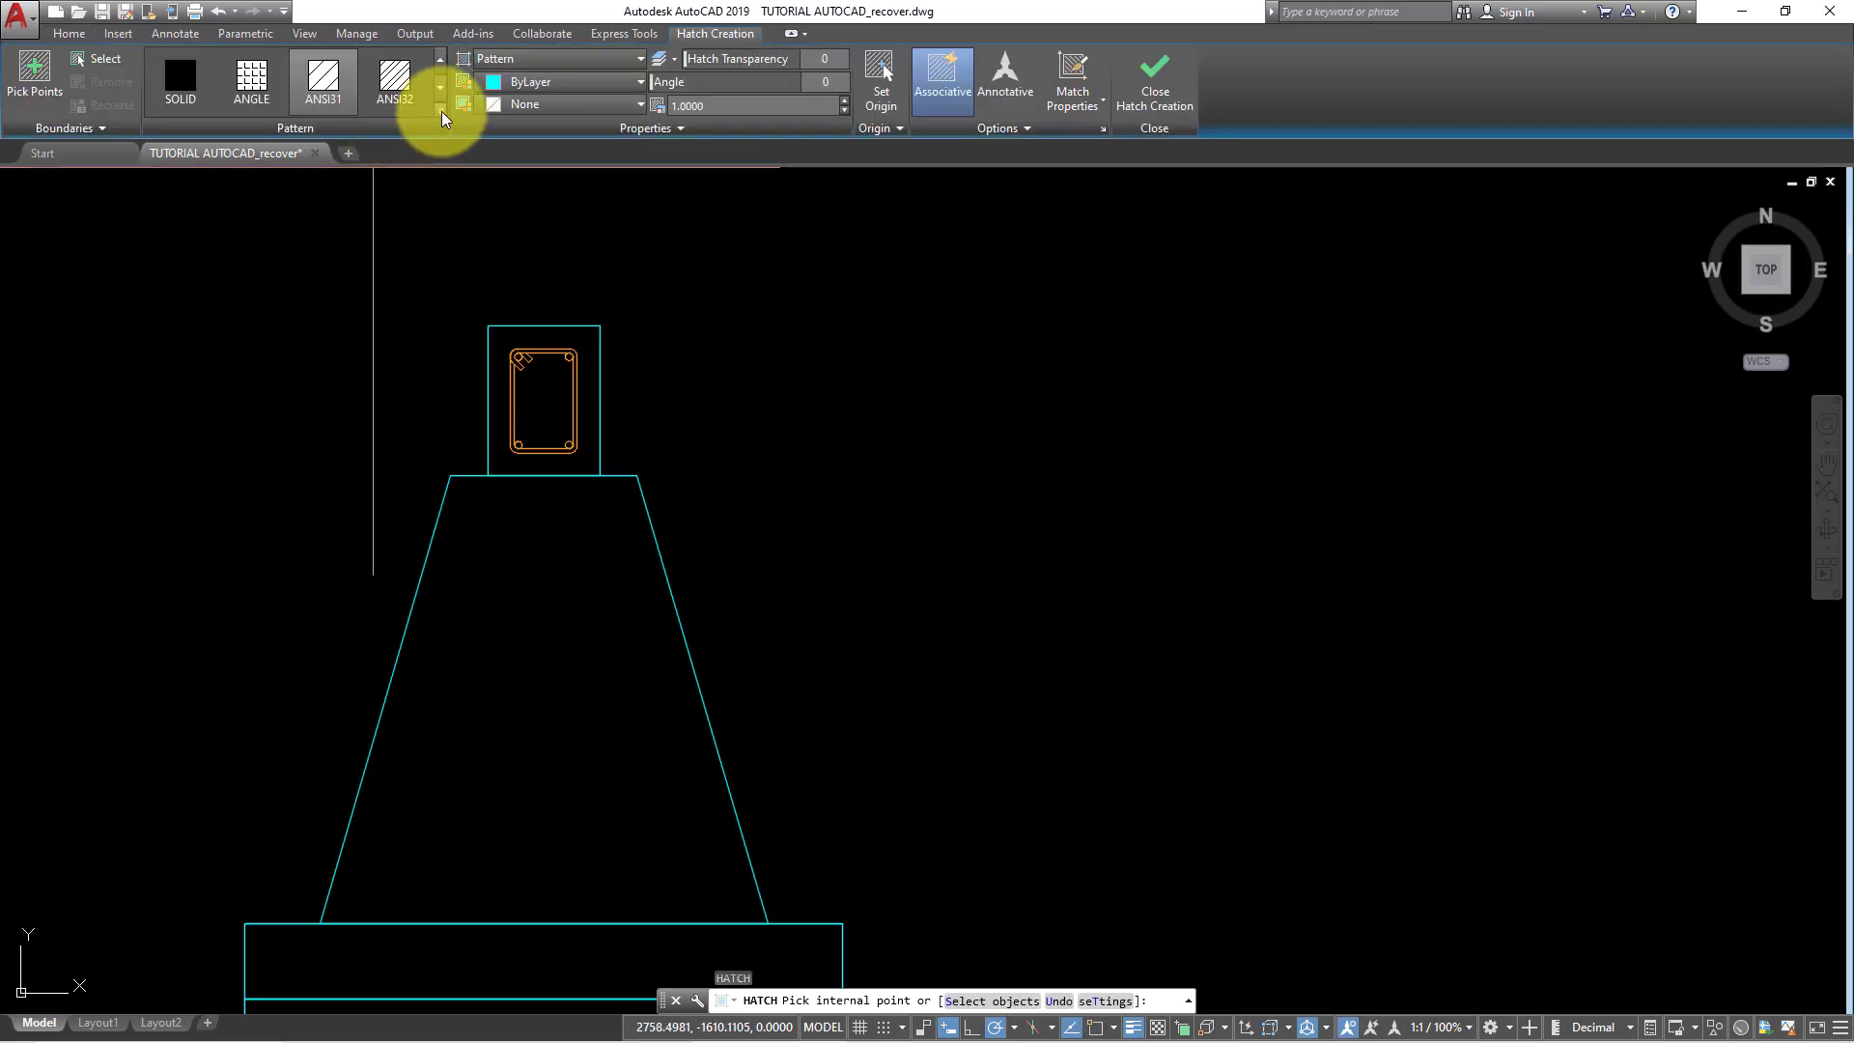
click(441, 114)
scroll(298, 245, down, 5)
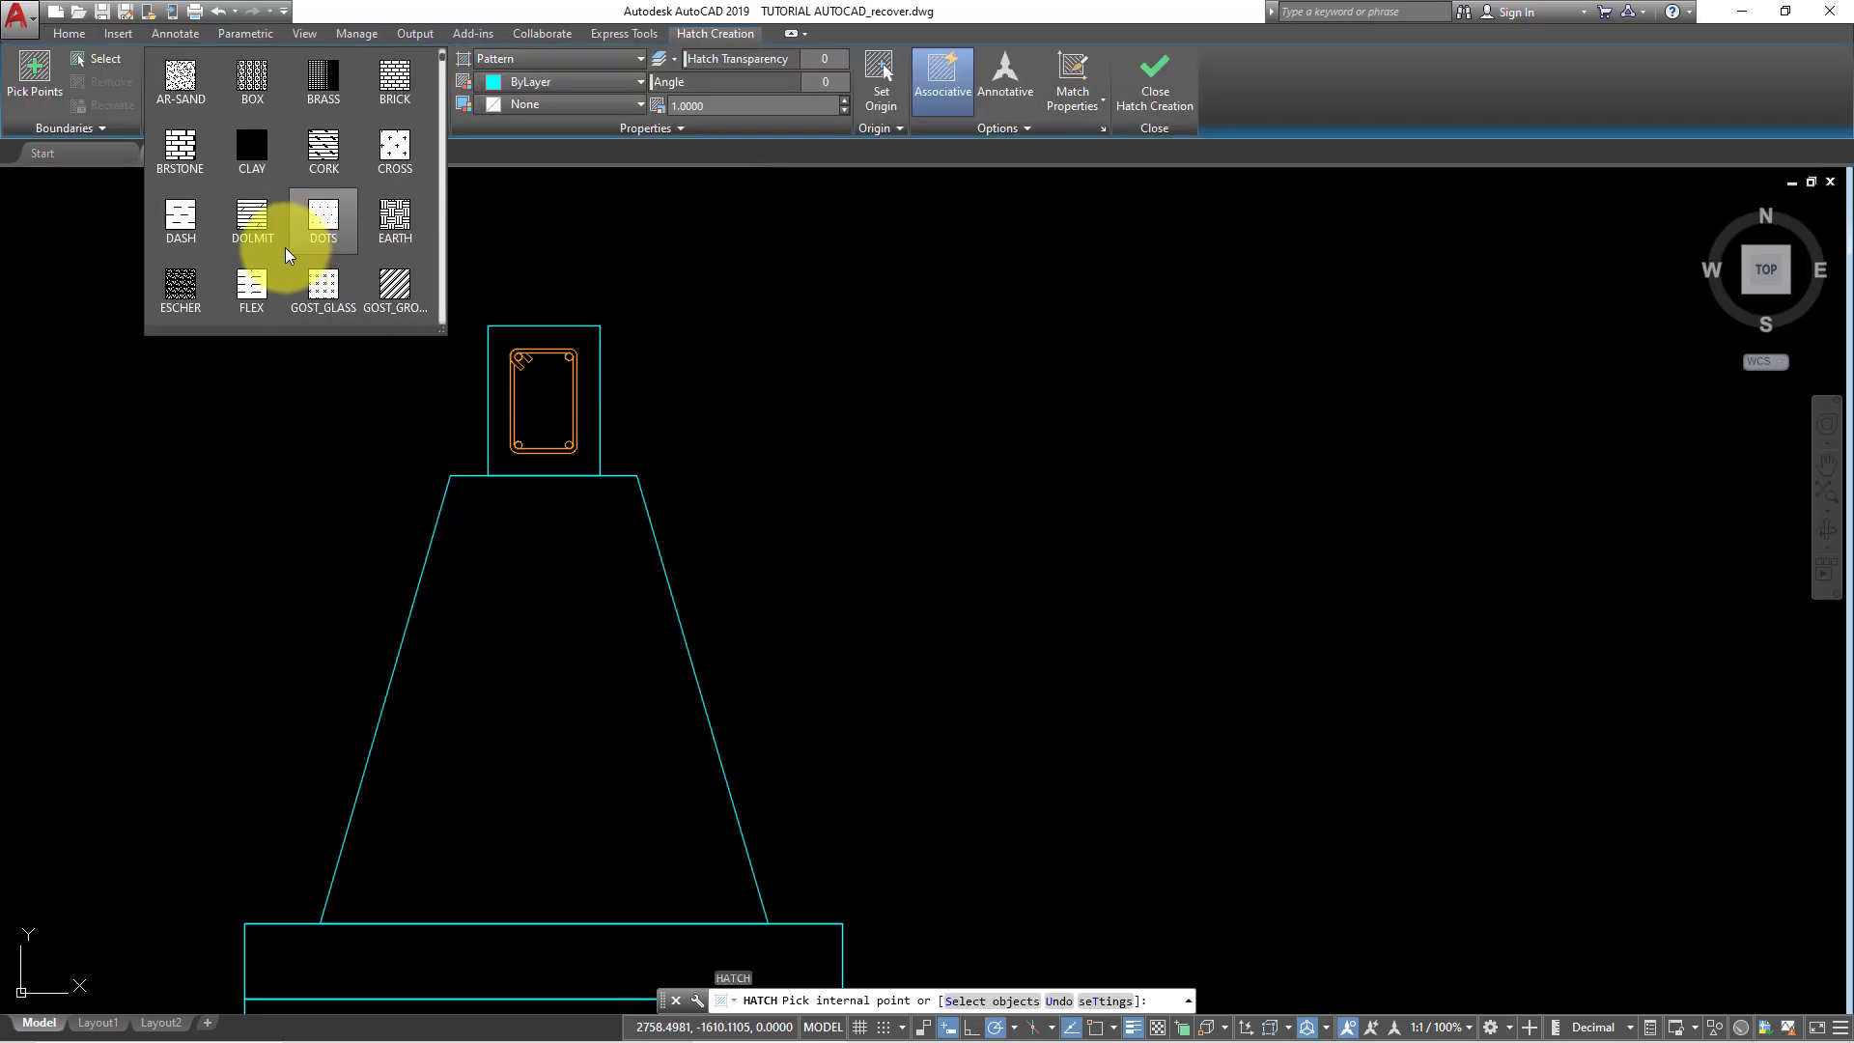
scroll(286, 247, down, 3)
scroll(270, 245, down, 3)
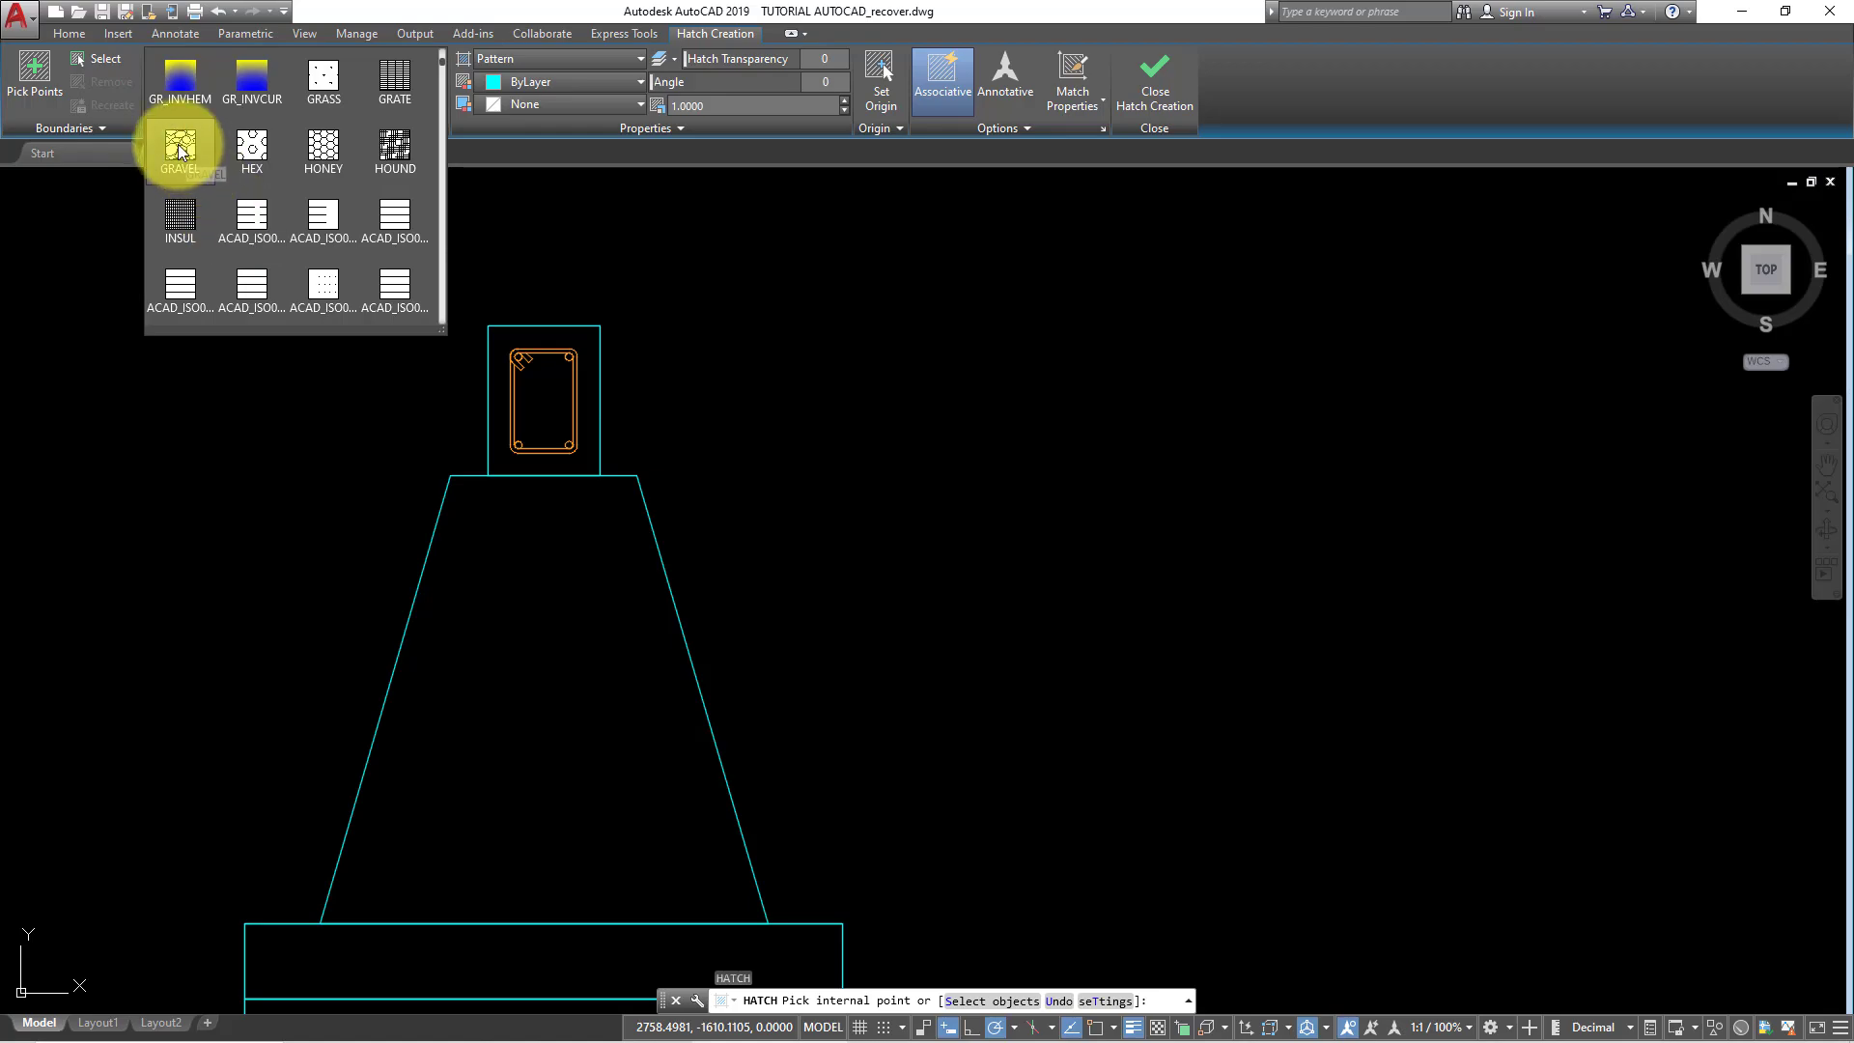
click(180, 152)
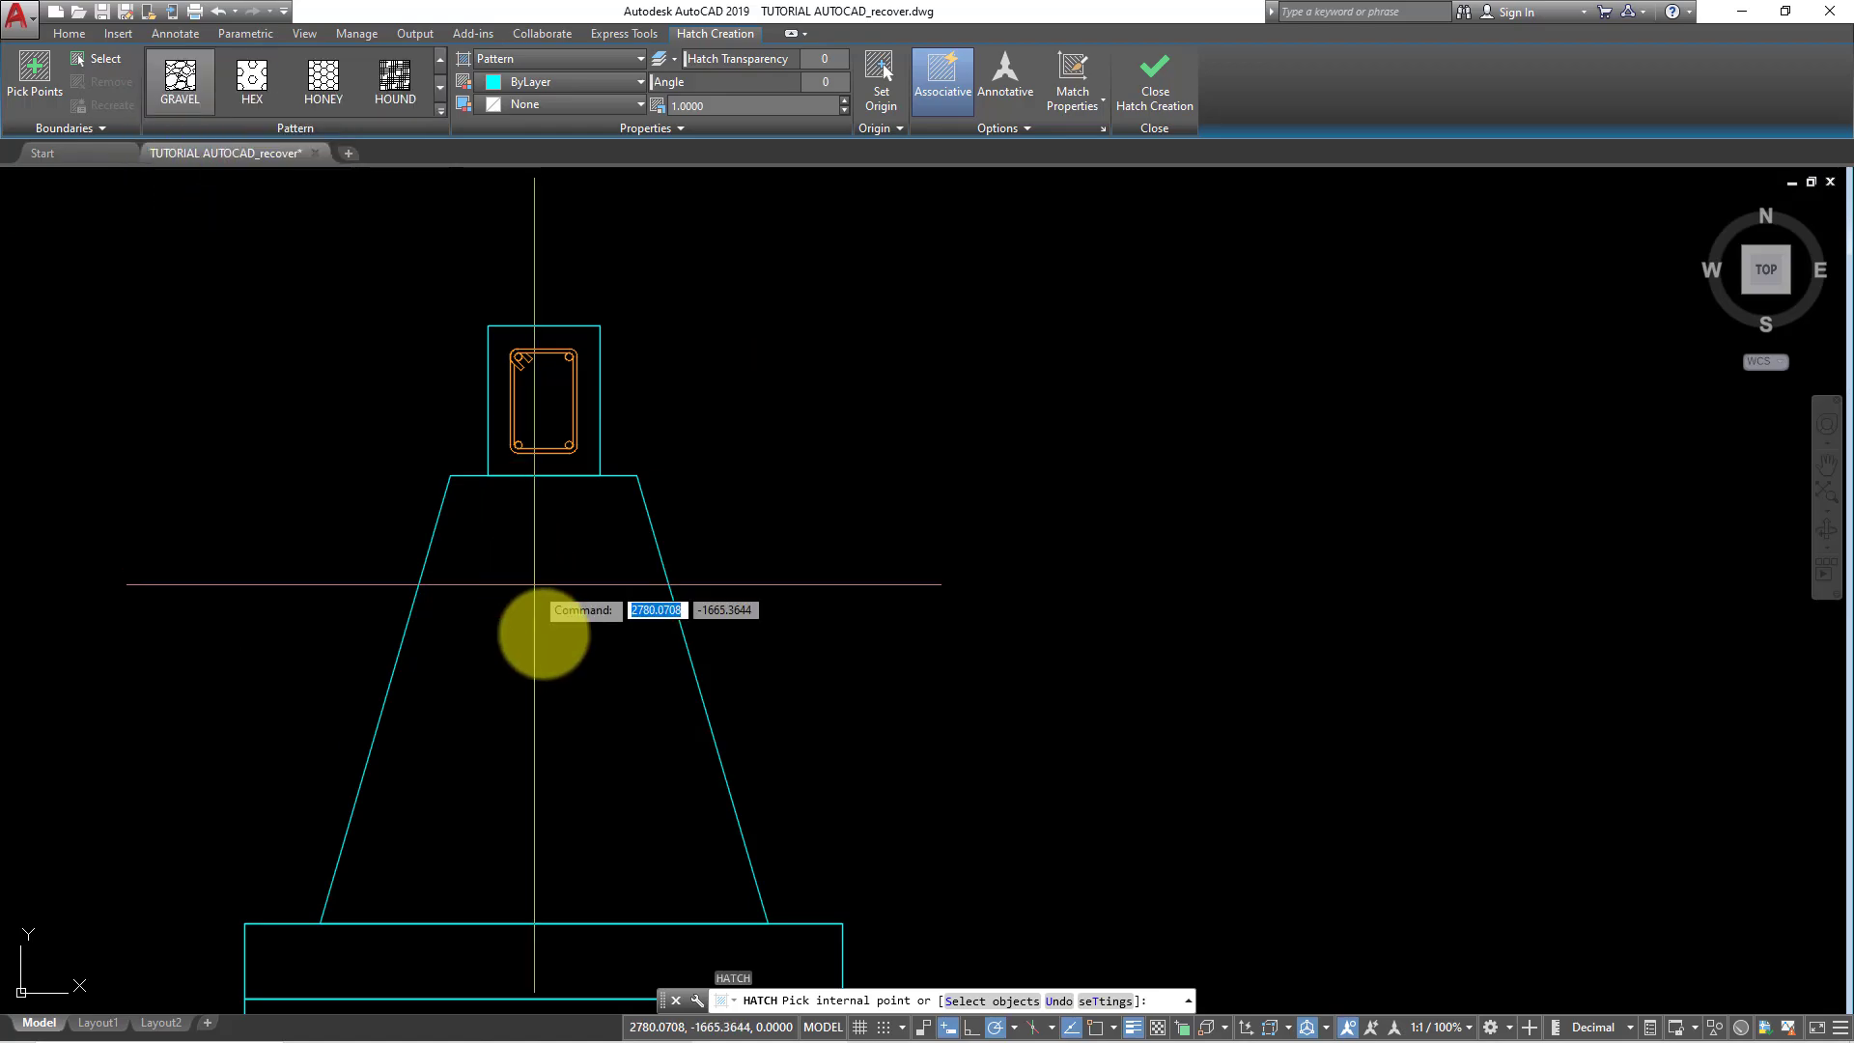
click(541, 633)
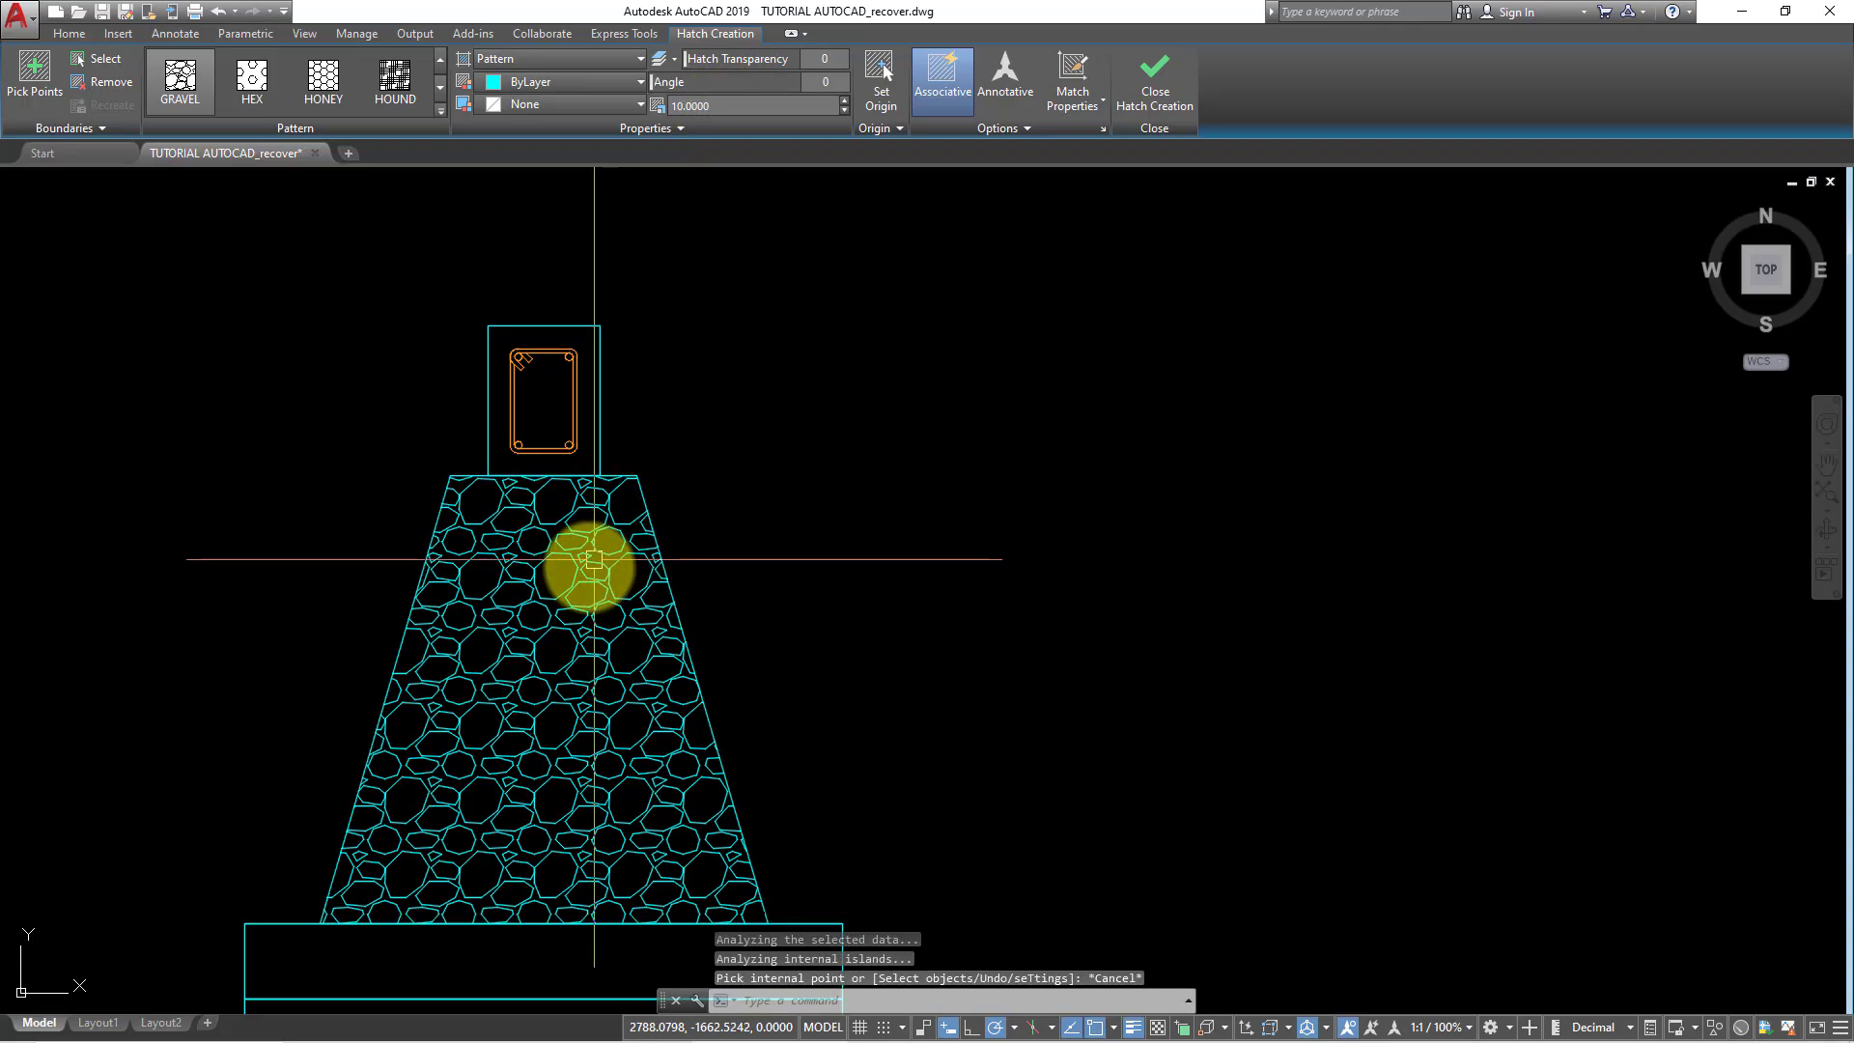
key(Escape)
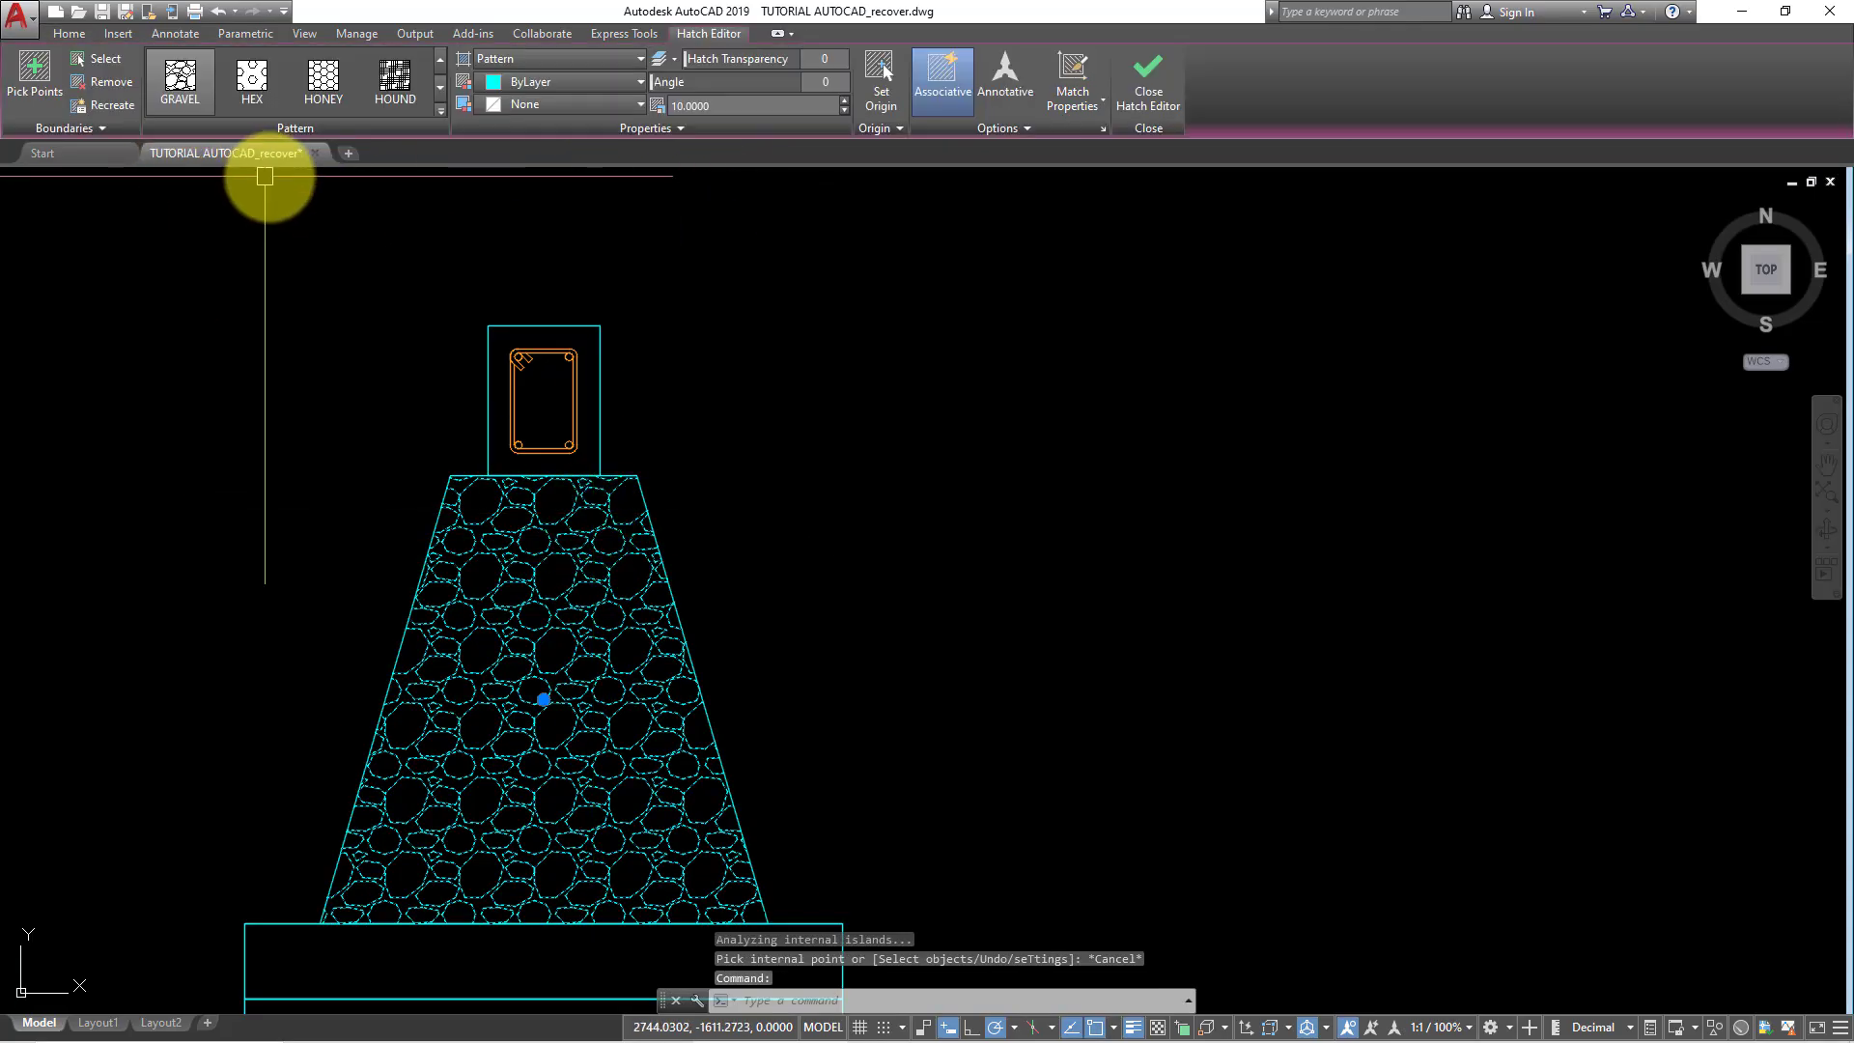
- Move the gravel hatch onto the ARSIRAN layer
click(76, 35)
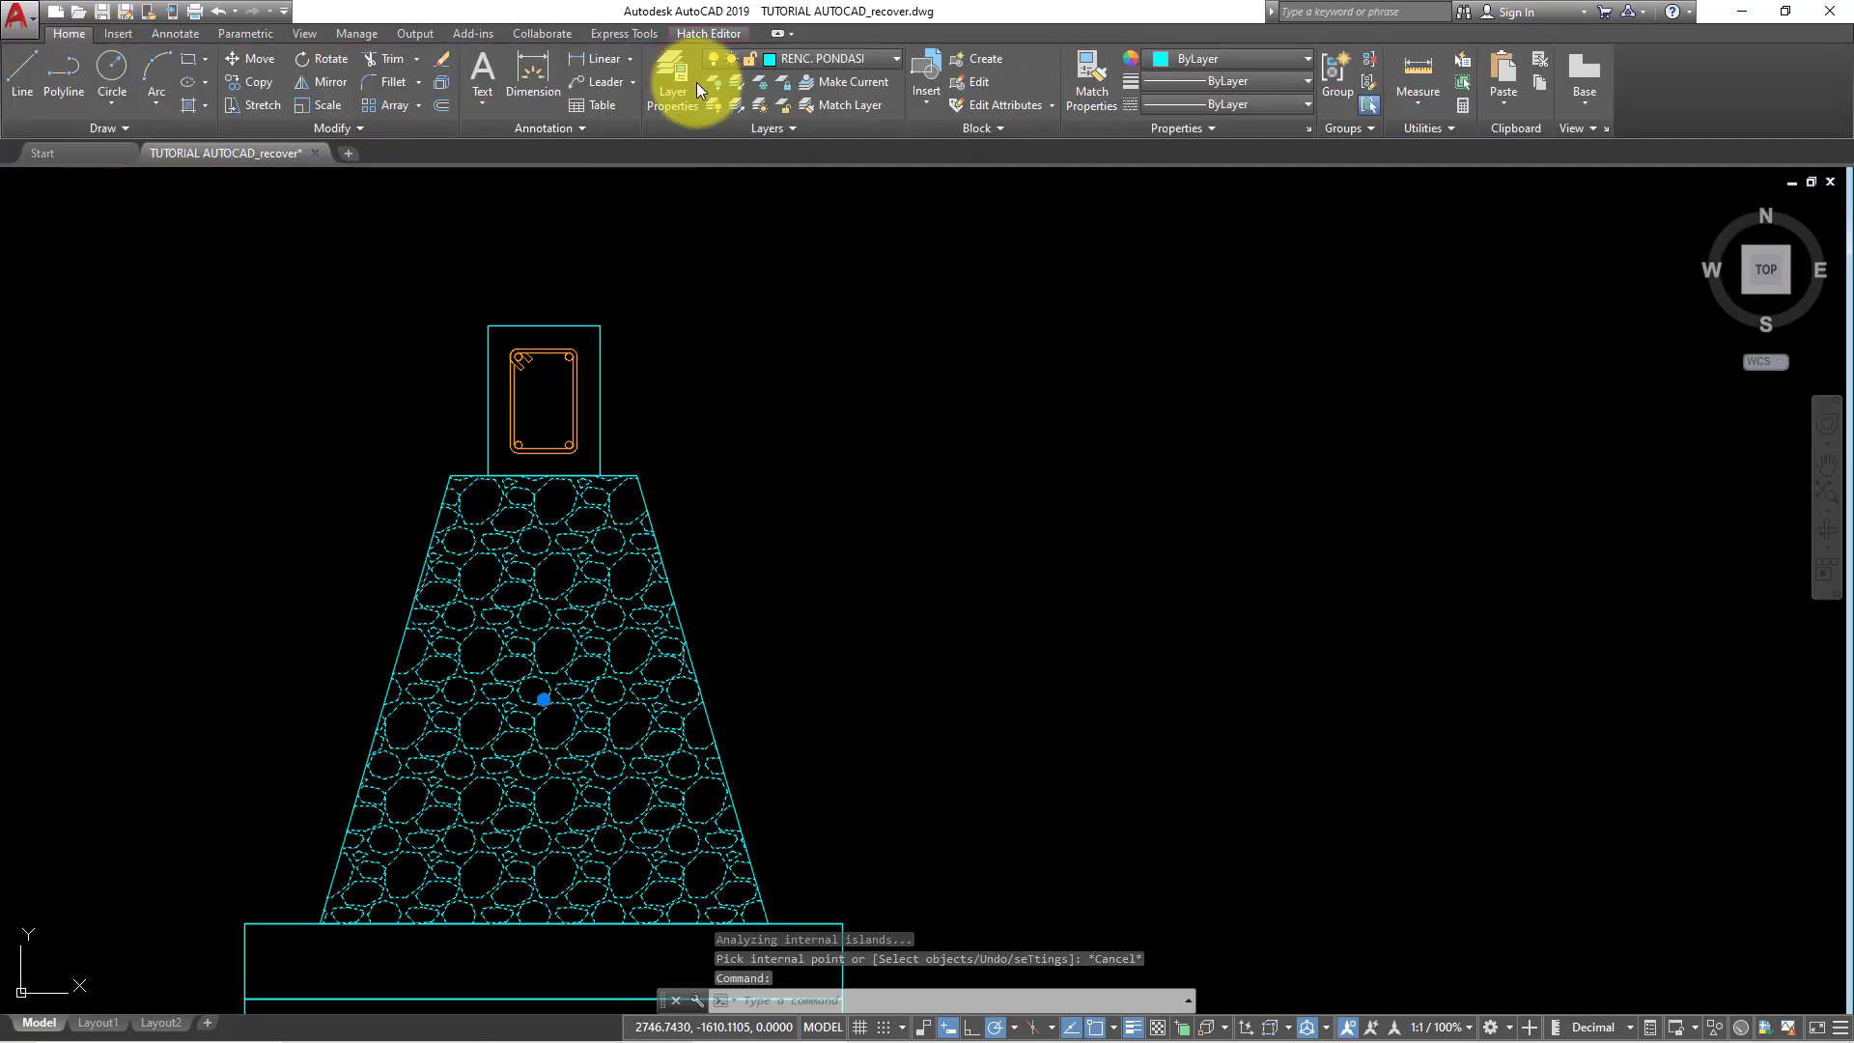
click(884, 56)
click(820, 135)
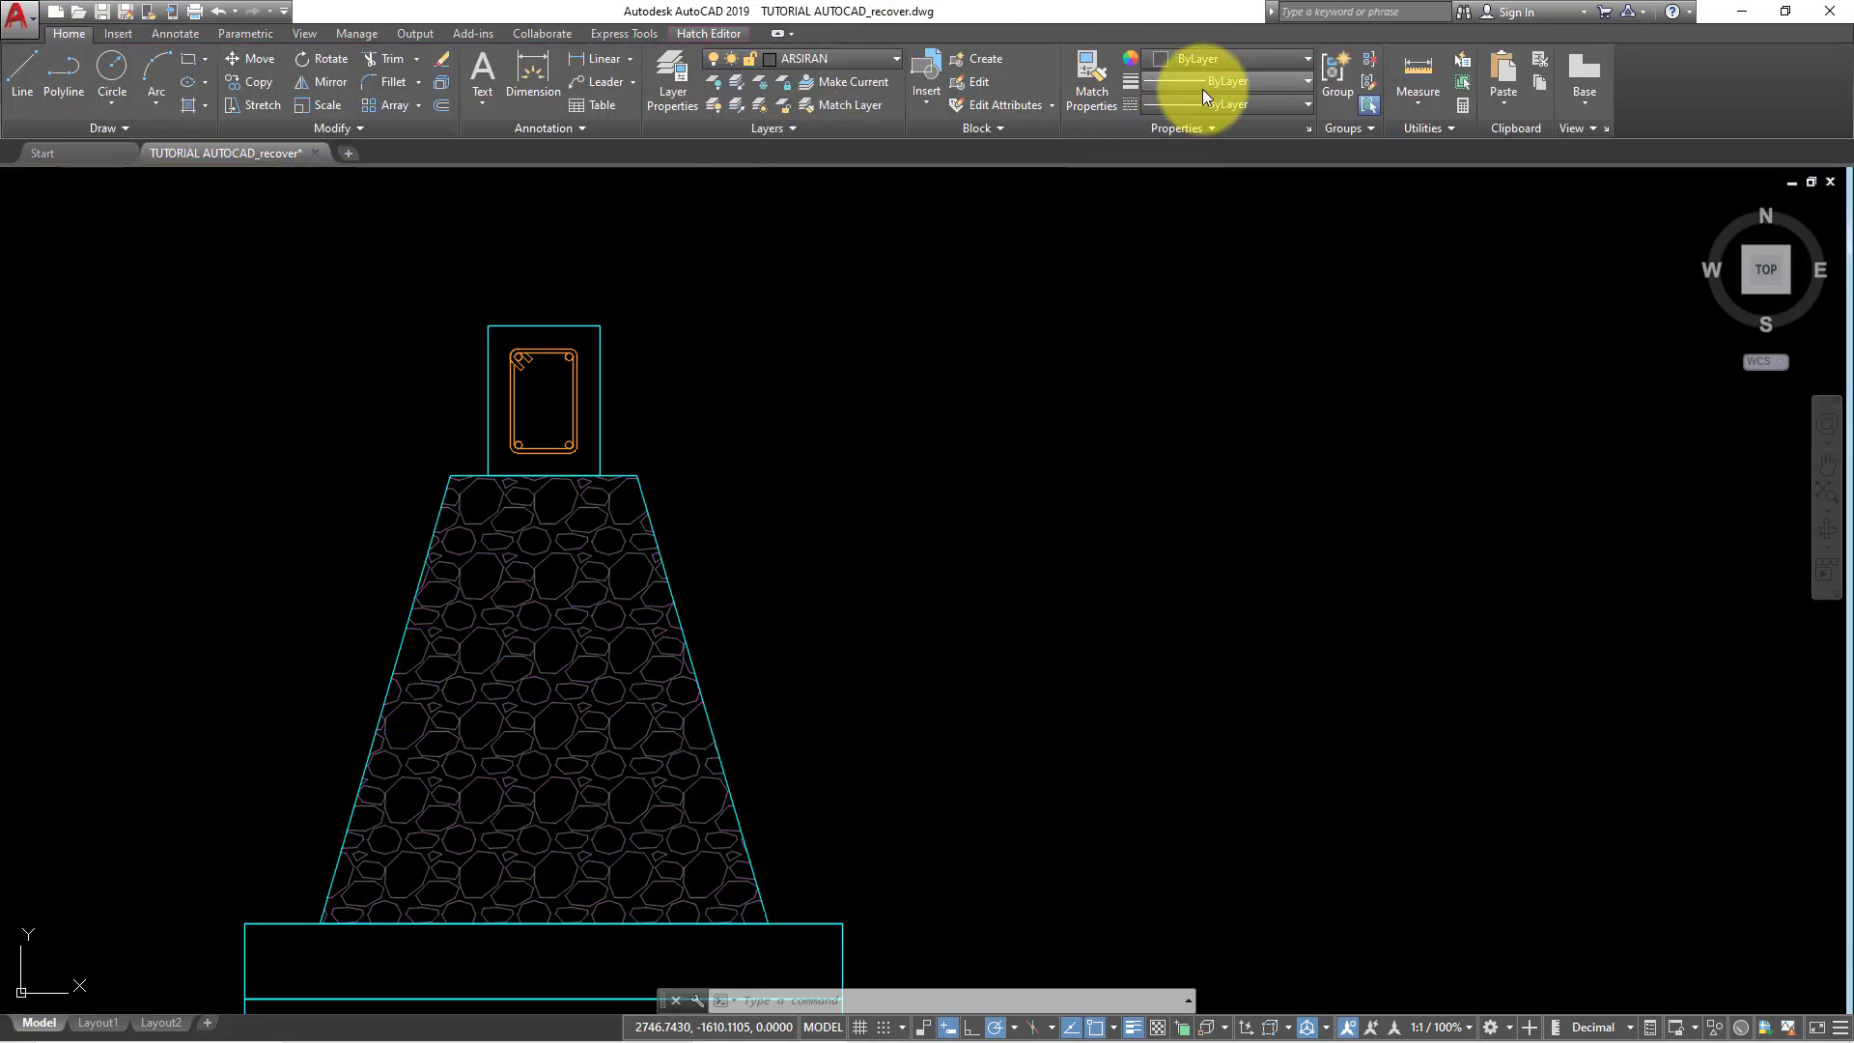
click(603, 613)
key(Escape)
- Enlarge the gravel hatch scale from 10 to 25
click(578, 582)
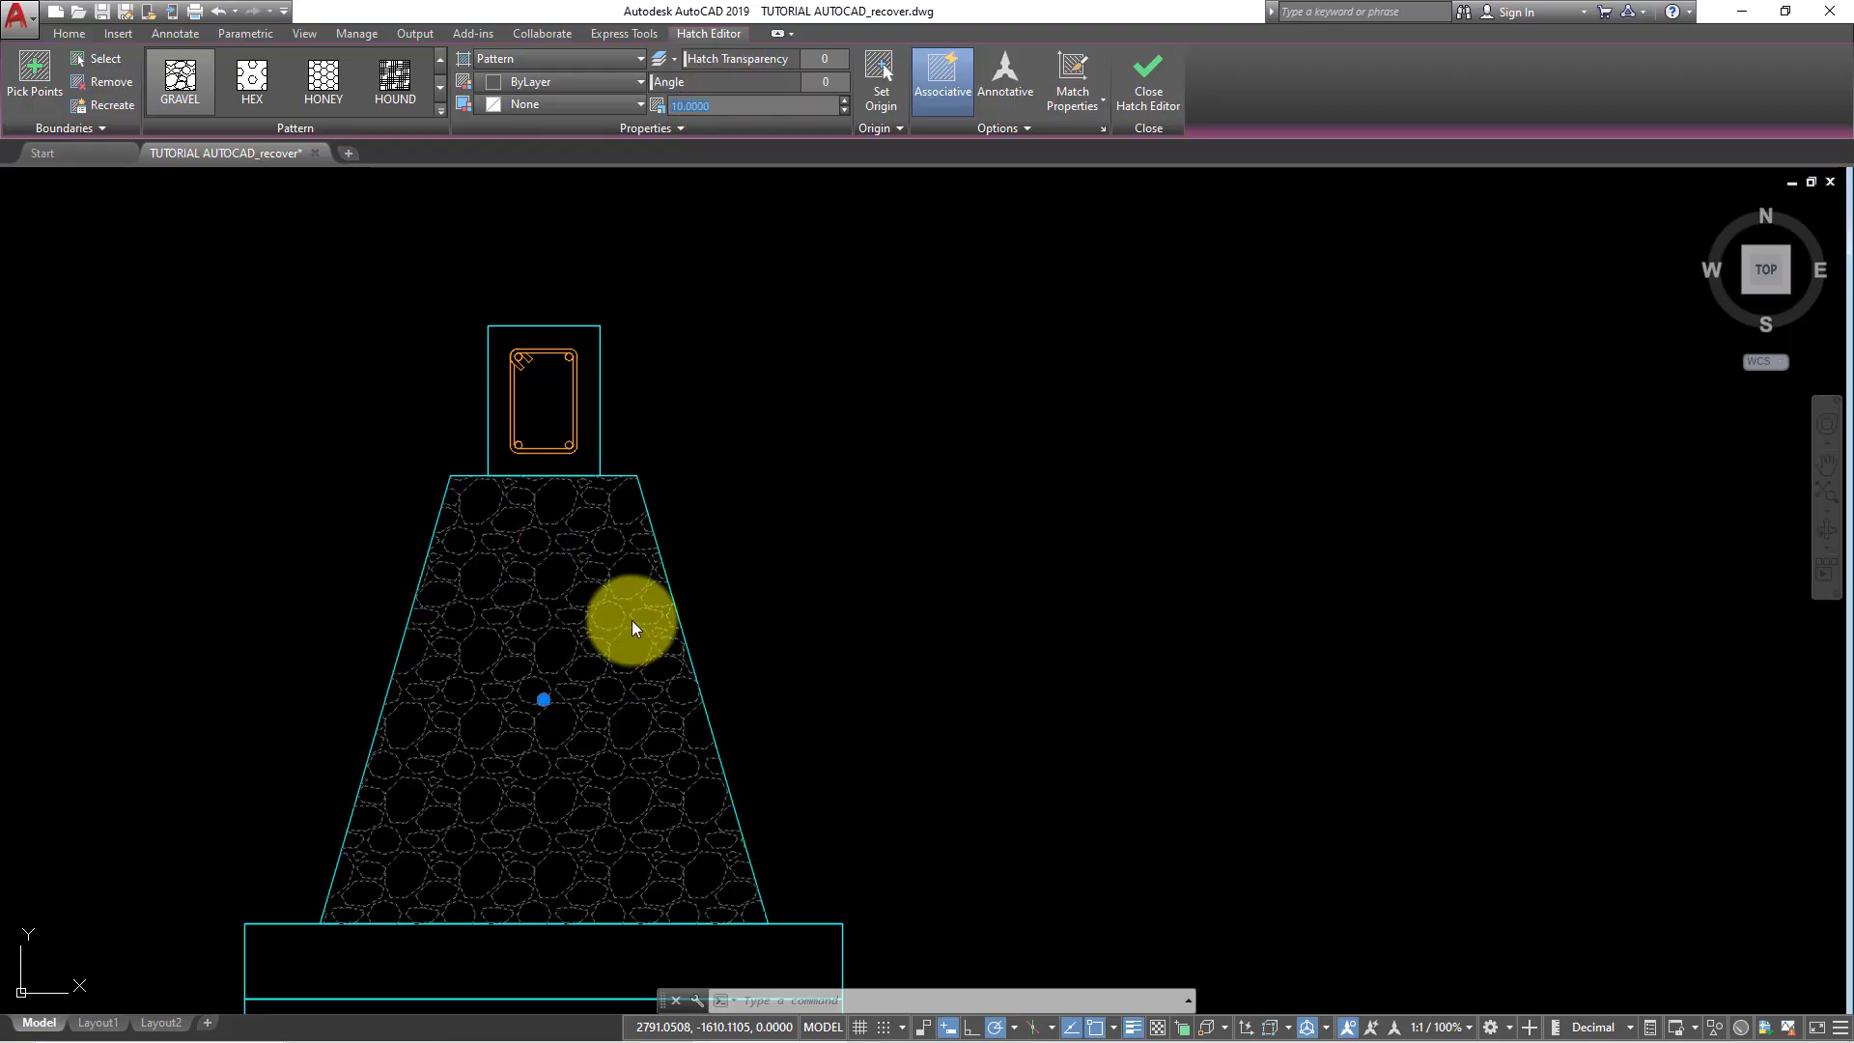
text(5)
key(Return)
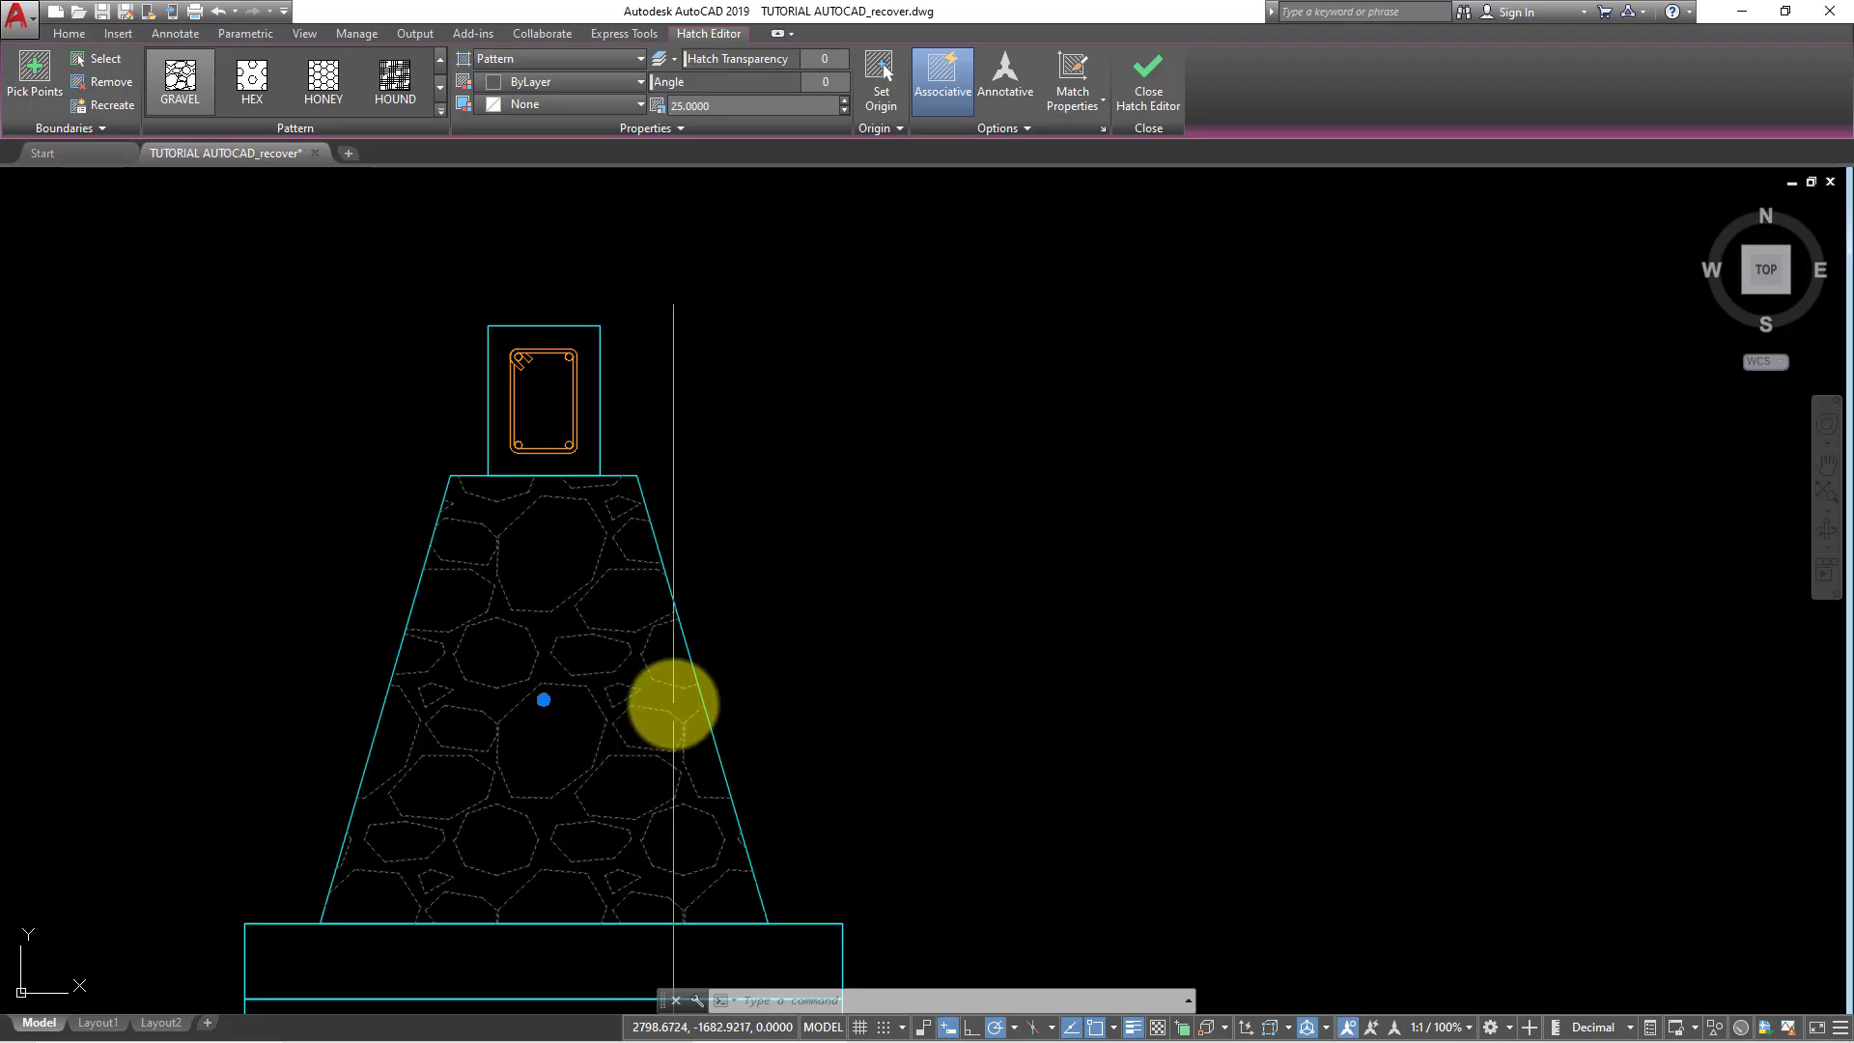
key(Escape)
scroll(704, 621, down, 3)
scroll(666, 639, up, 1)
scroll(628, 640, up, 2)
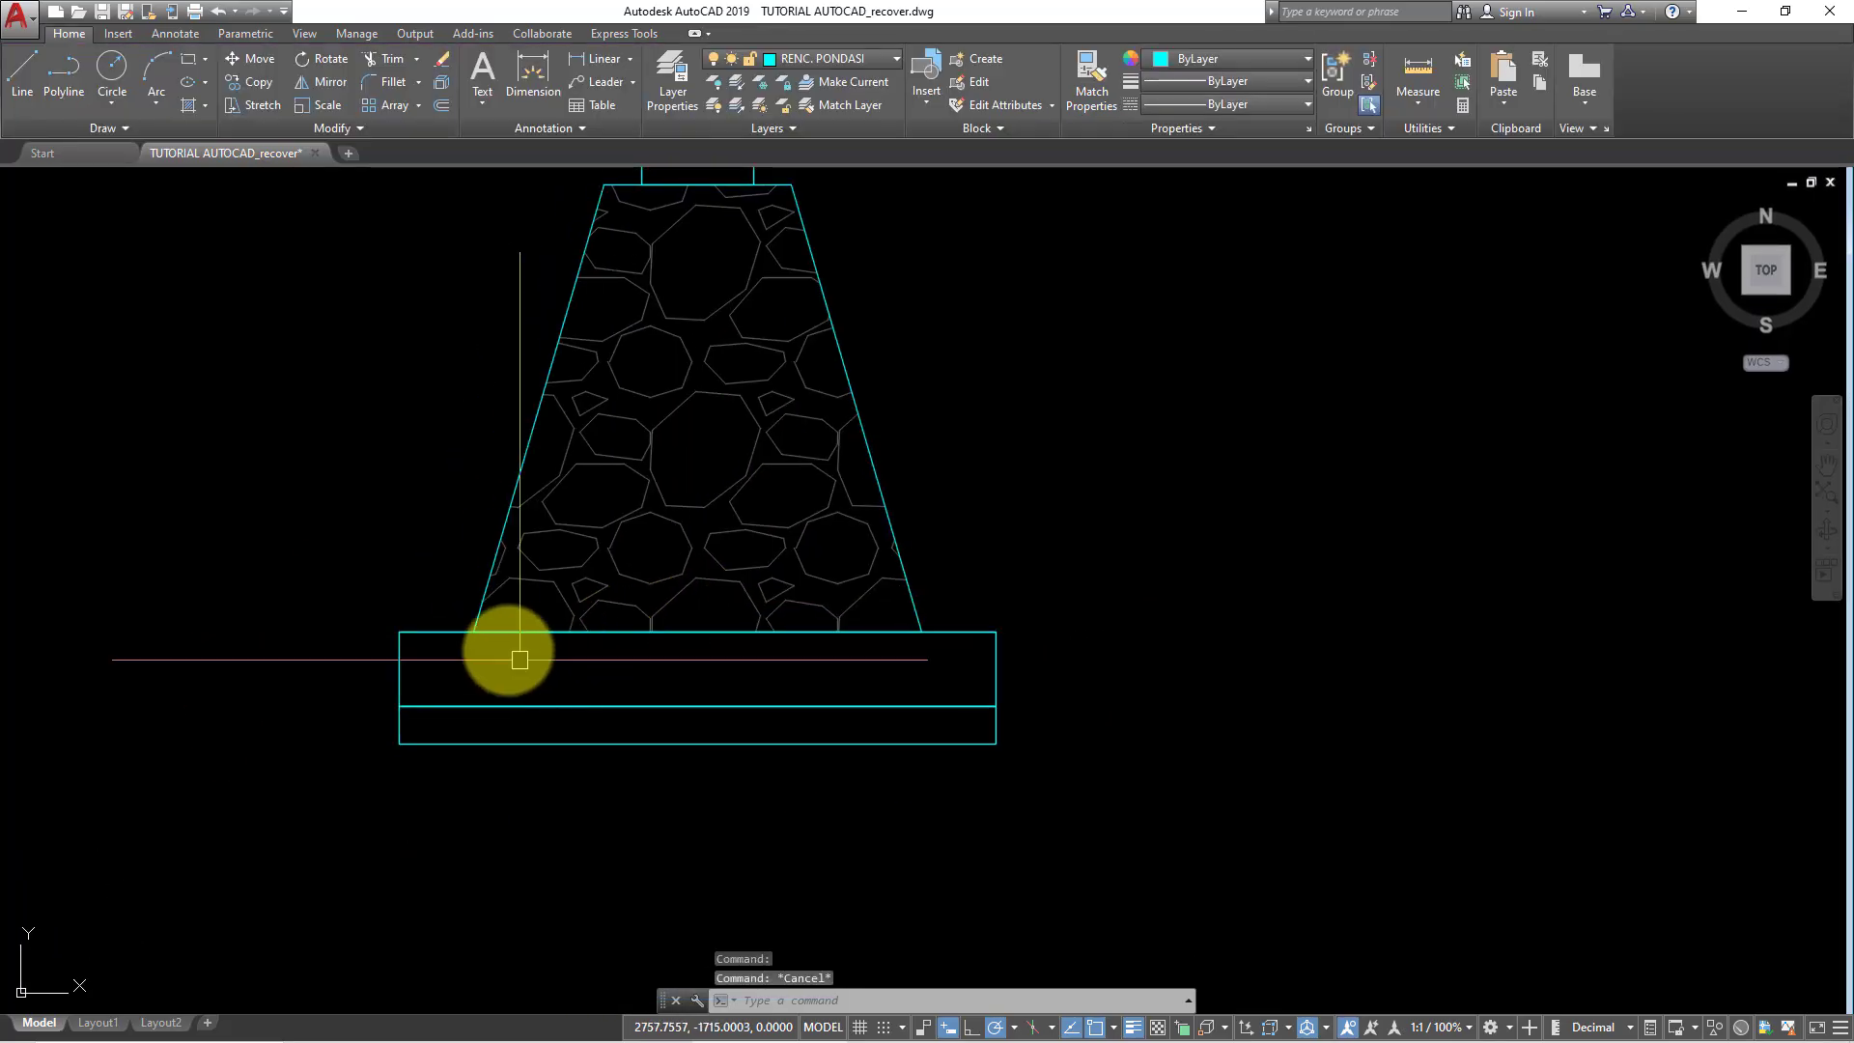
- Draw a center-based ellipse inside the footing's upper band
click(205, 82)
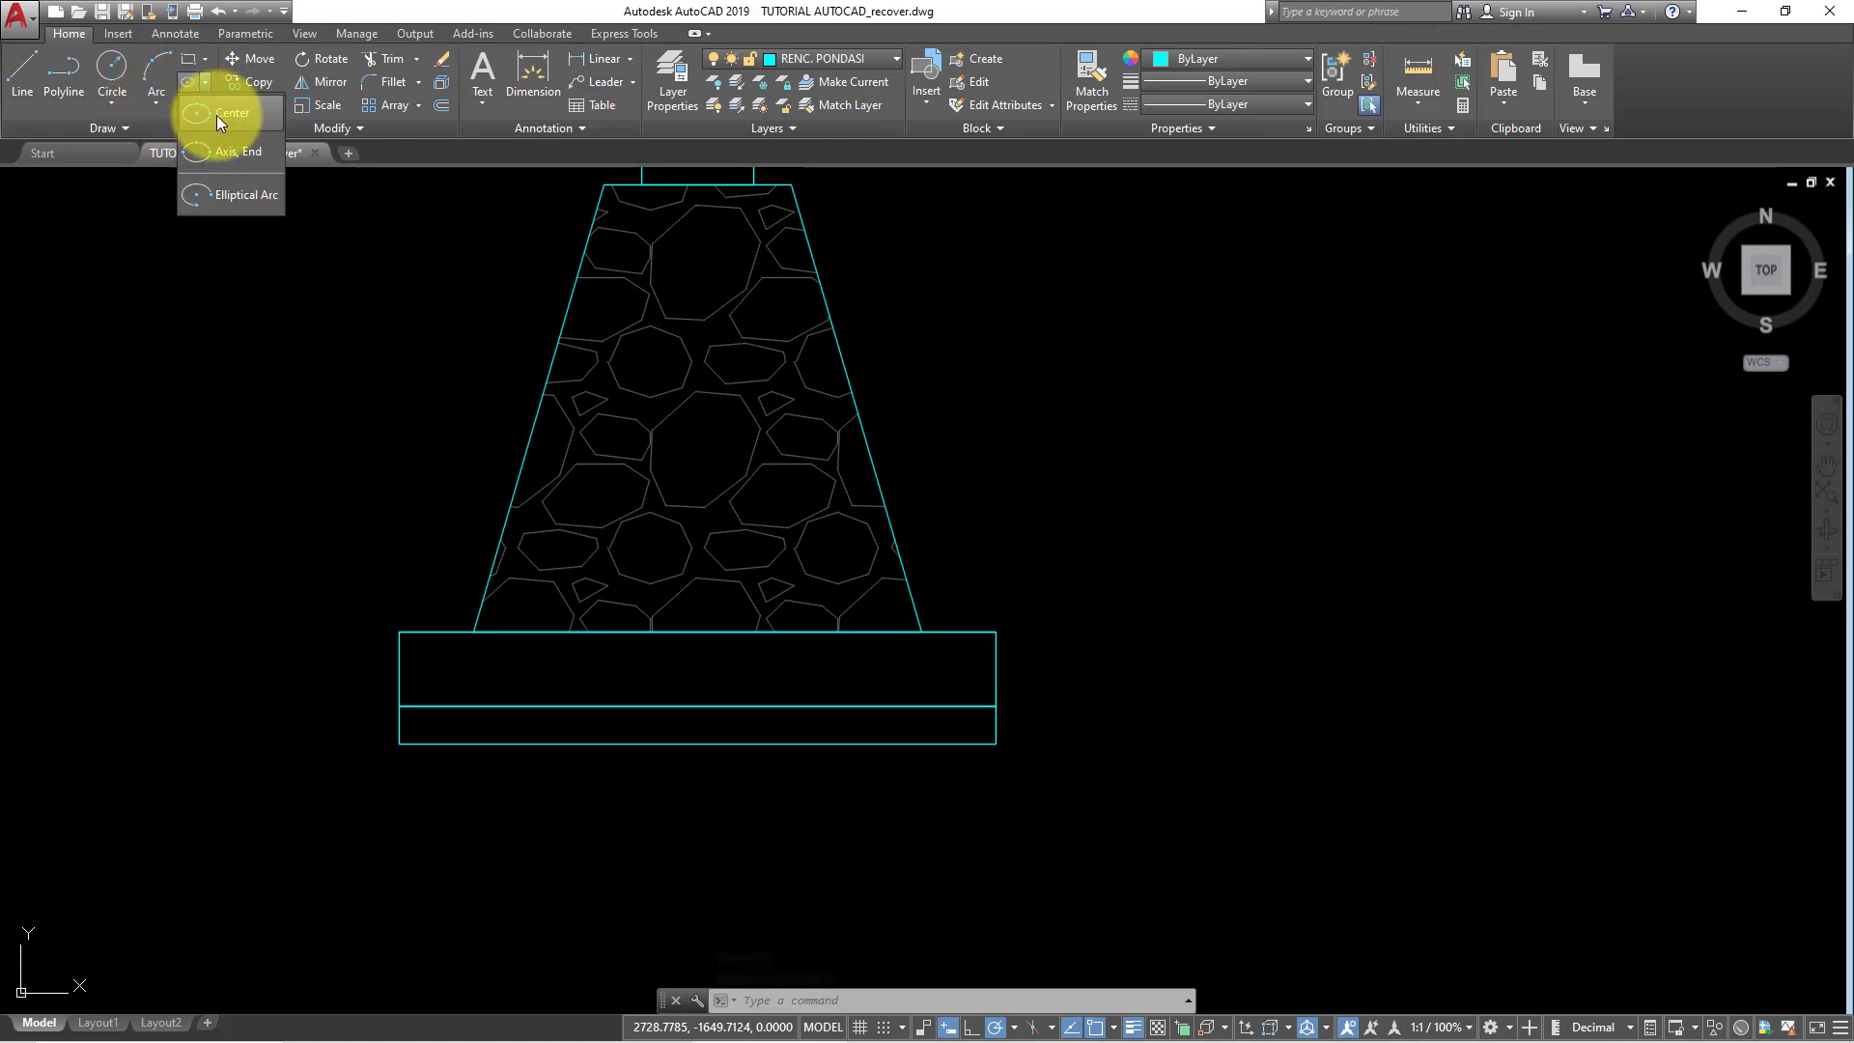
click(216, 114)
scroll(430, 654, up, 4)
click(408, 789)
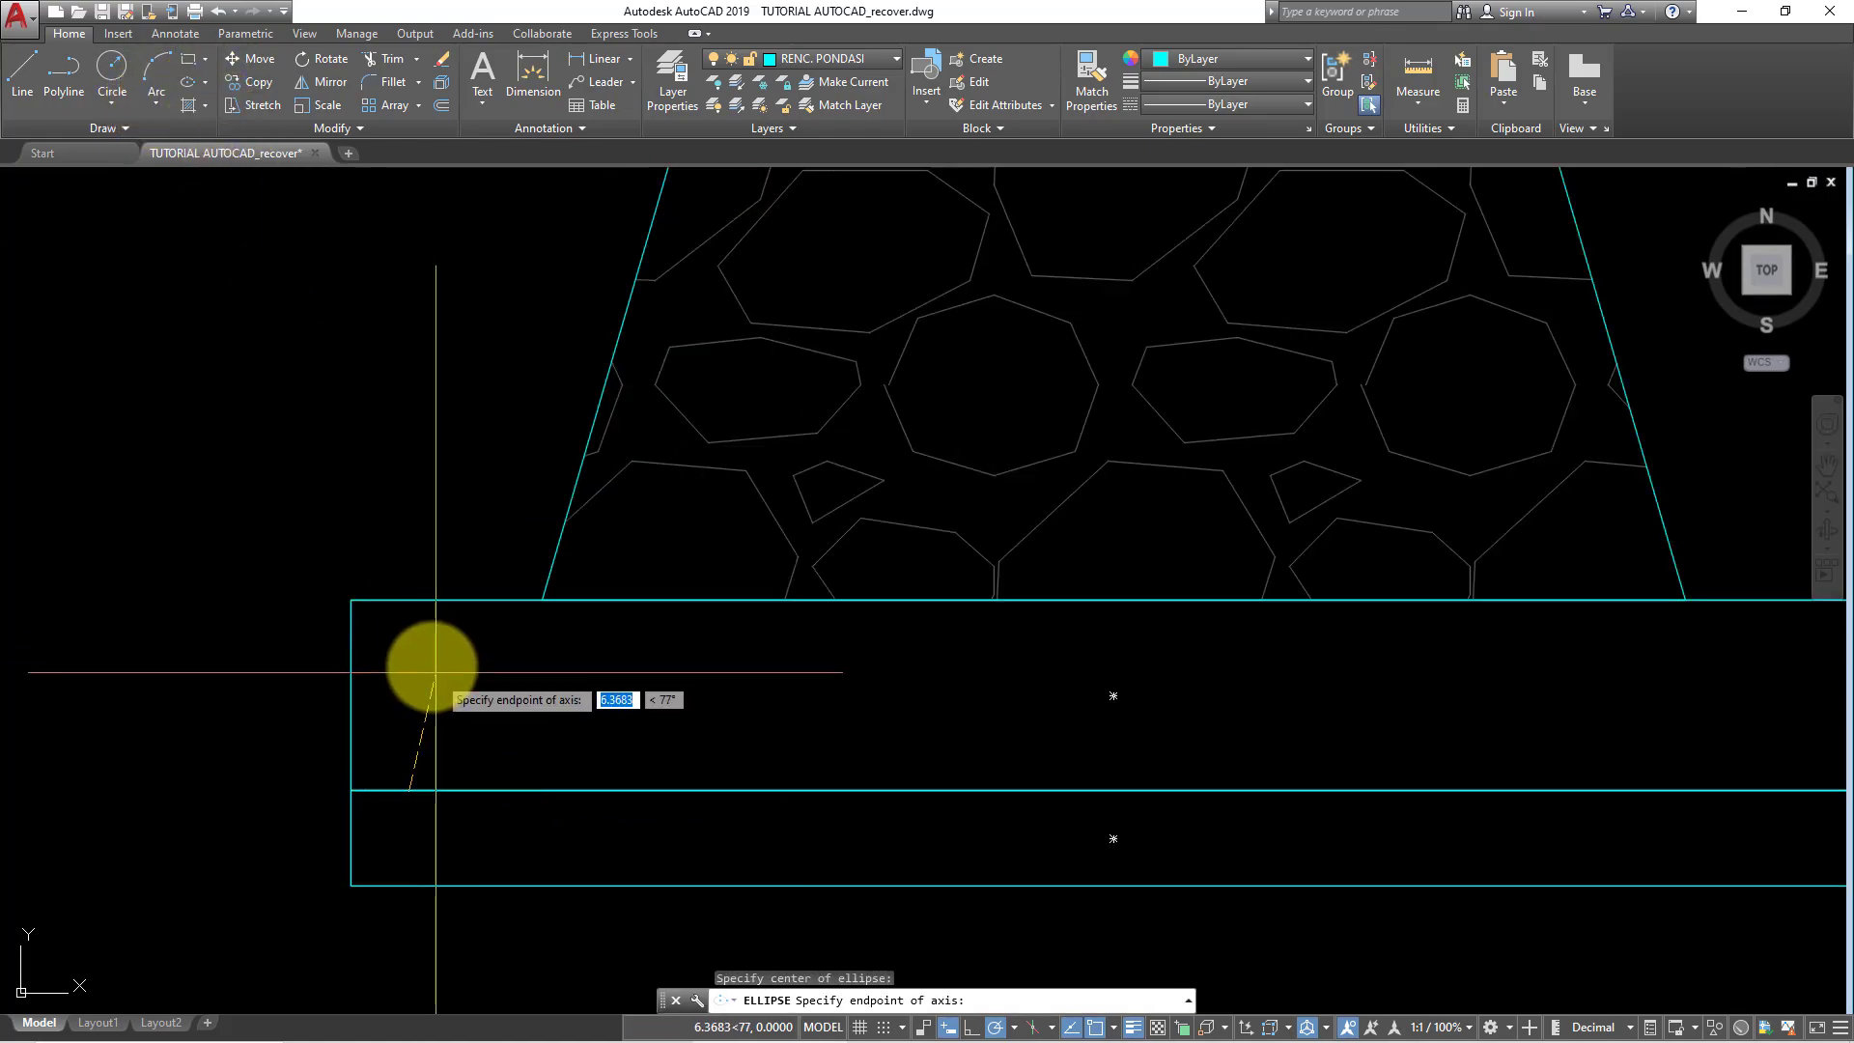
click(413, 640)
click(408, 720)
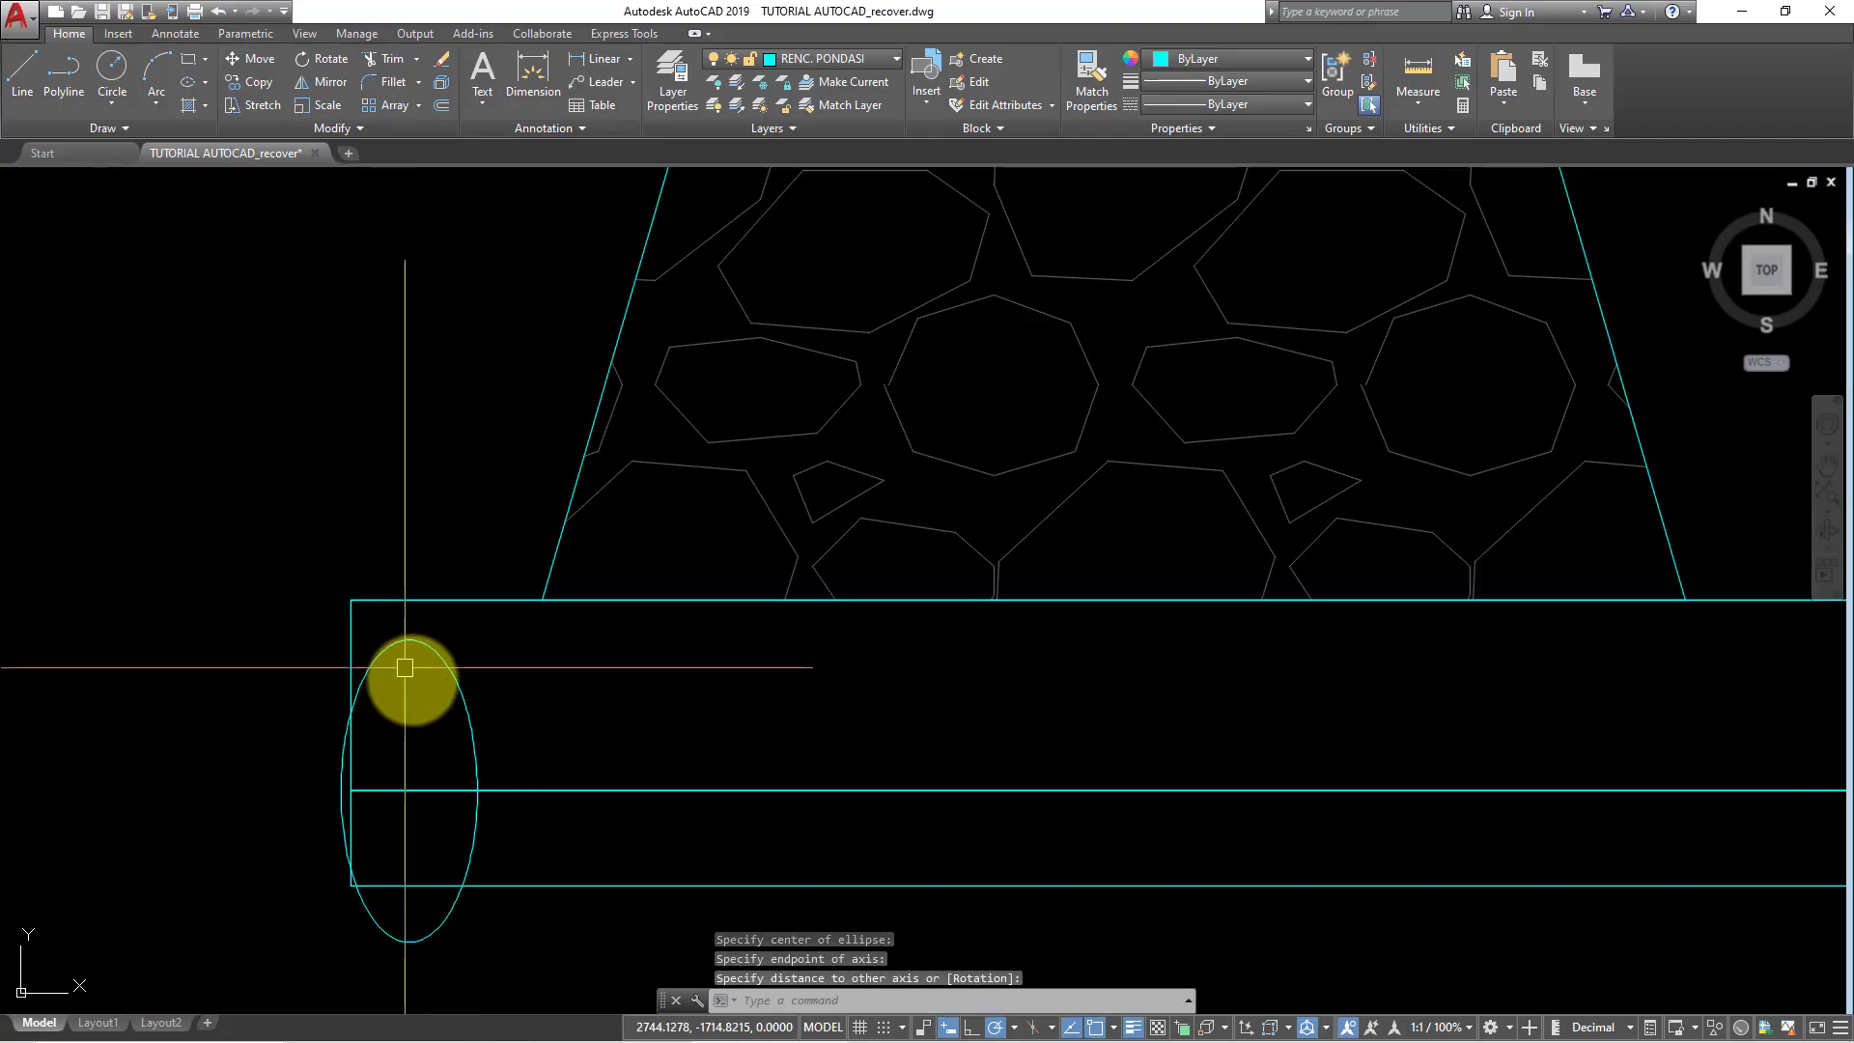
- Shorten the ellipse with a grip and move it up to the band's top edge
click(426, 937)
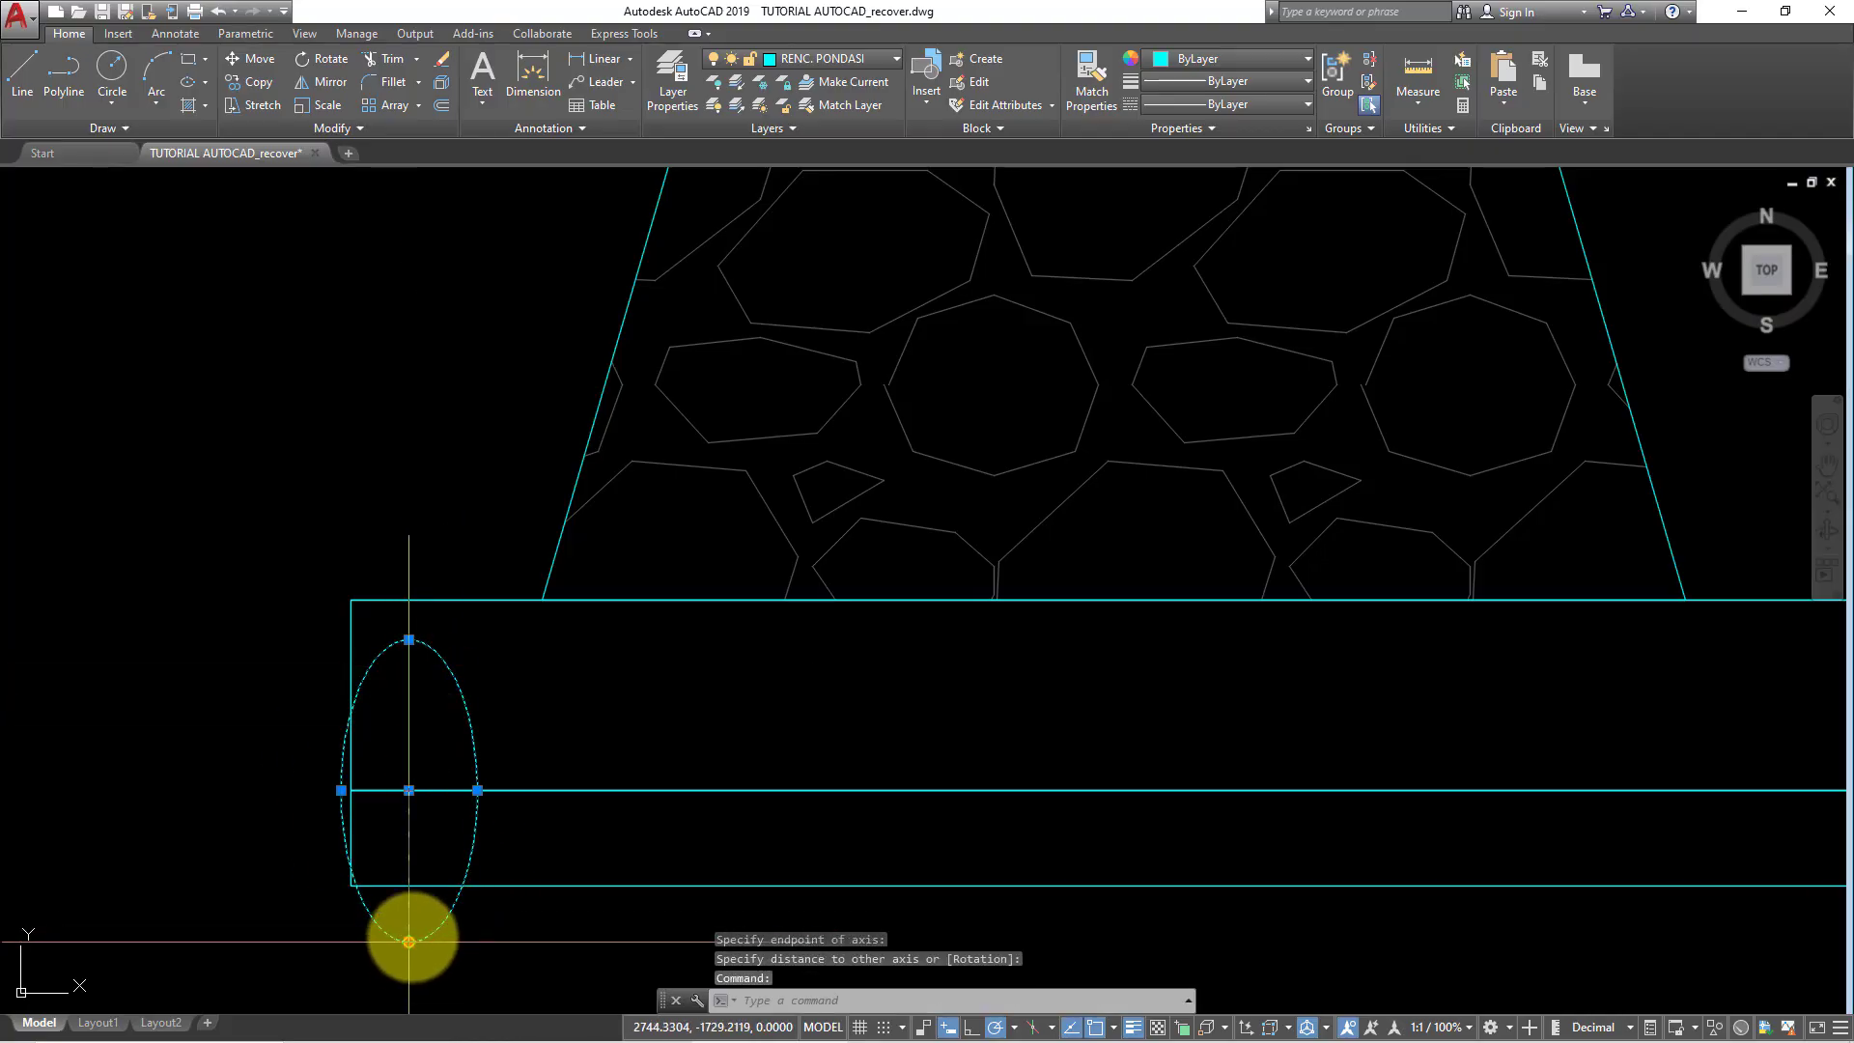
click(409, 940)
click(408, 885)
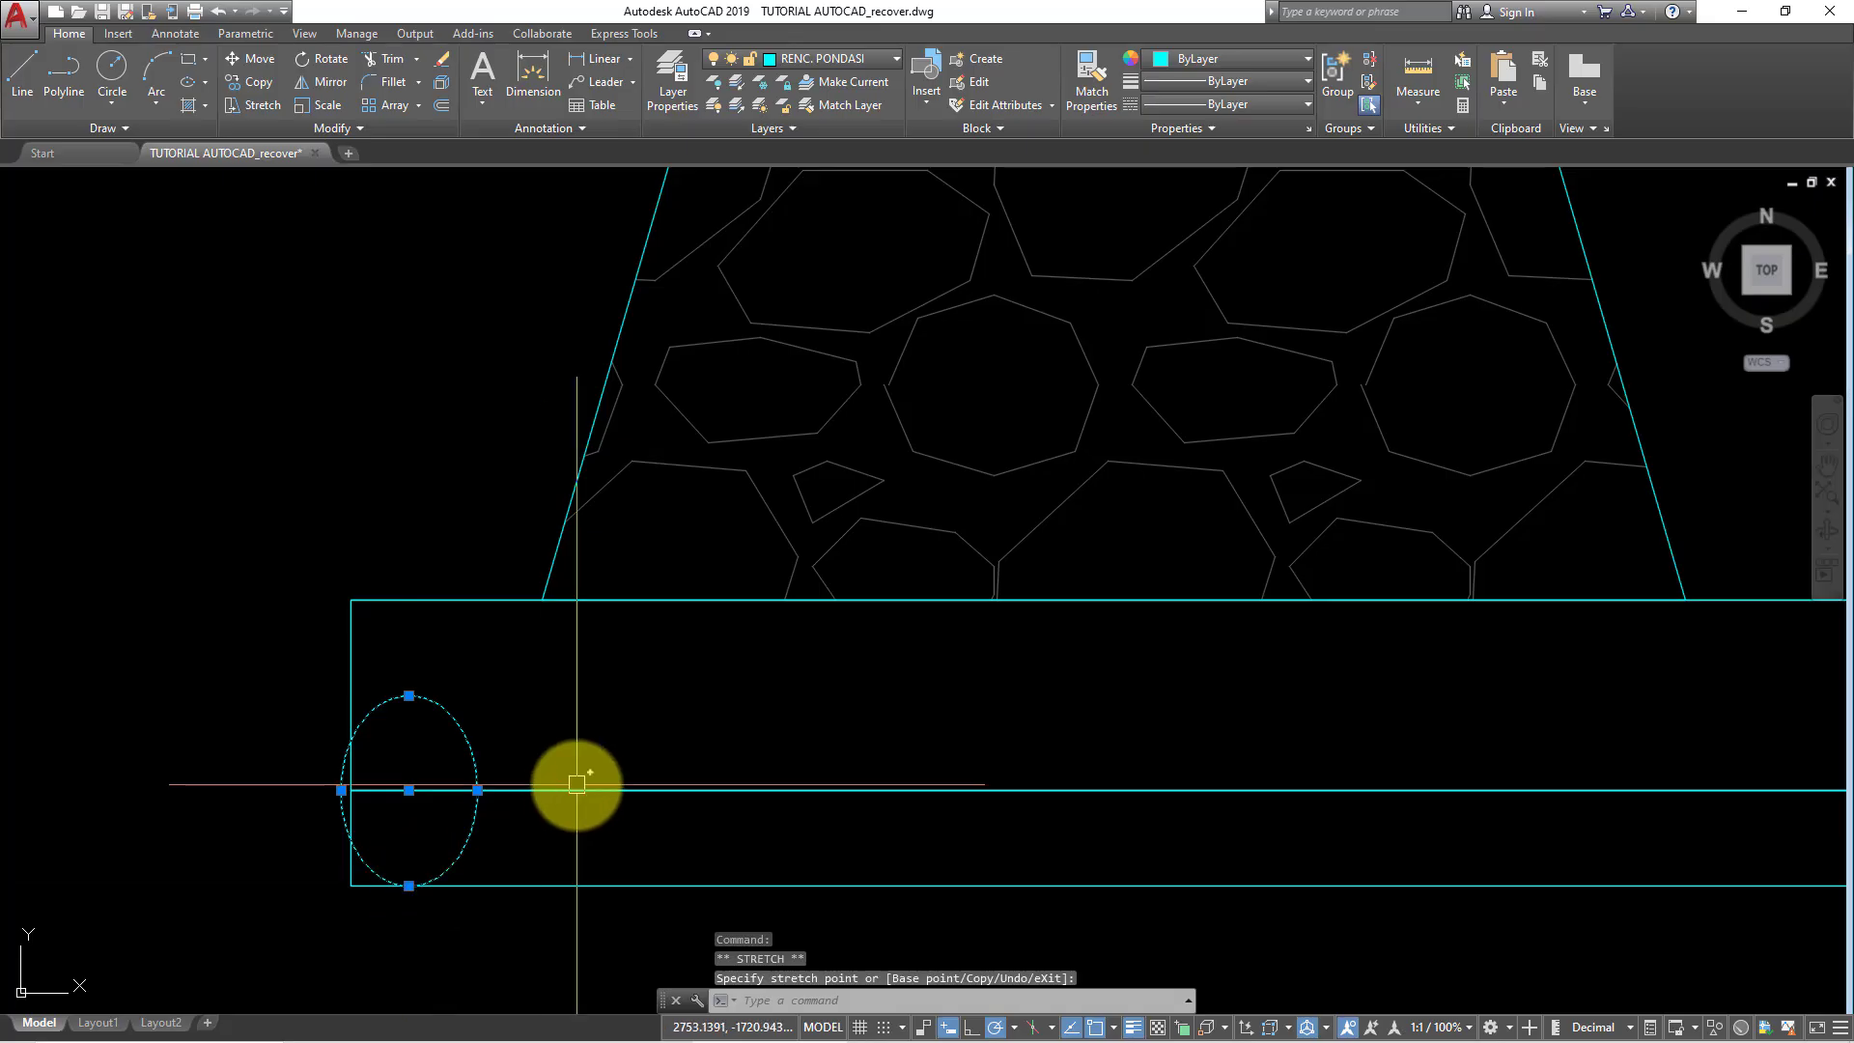
text(M)
key(Return)
click(601, 676)
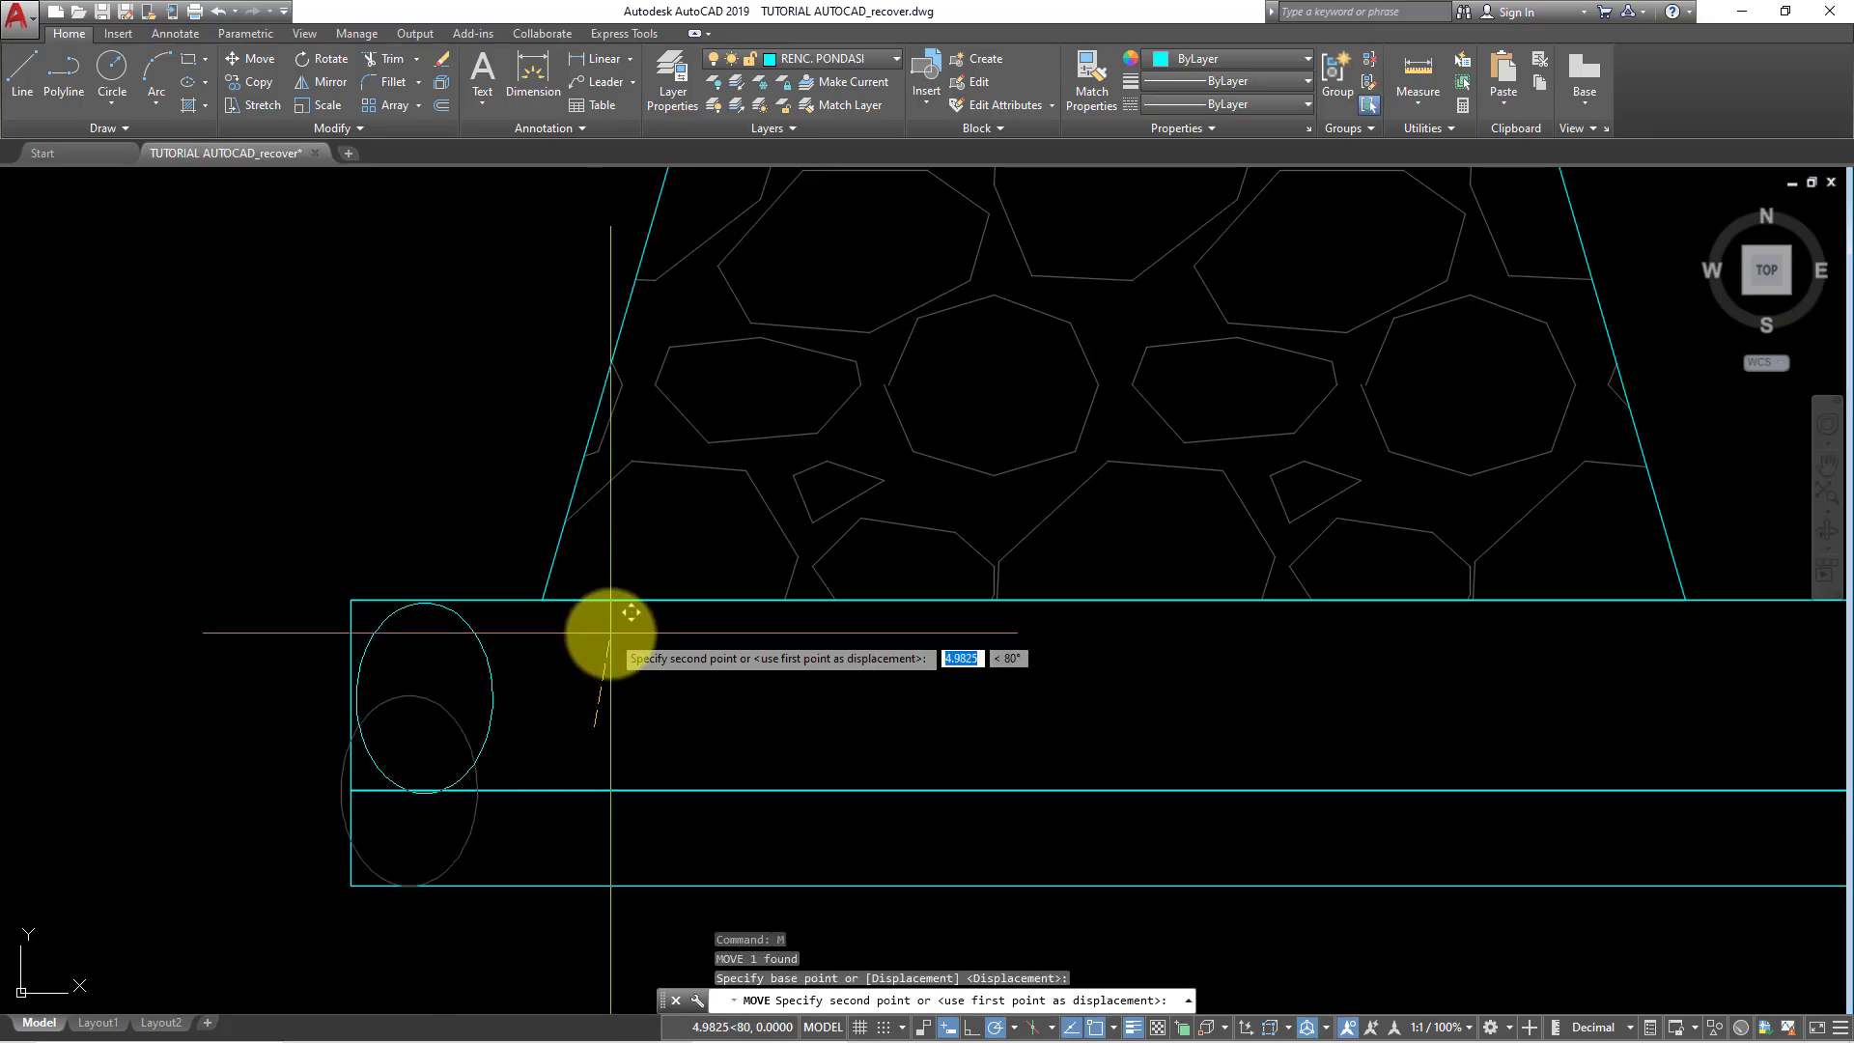
click(591, 637)
- Narrow the ellipse and adjust its bottom point with grips
scroll(514, 654, up, 4)
click(463, 750)
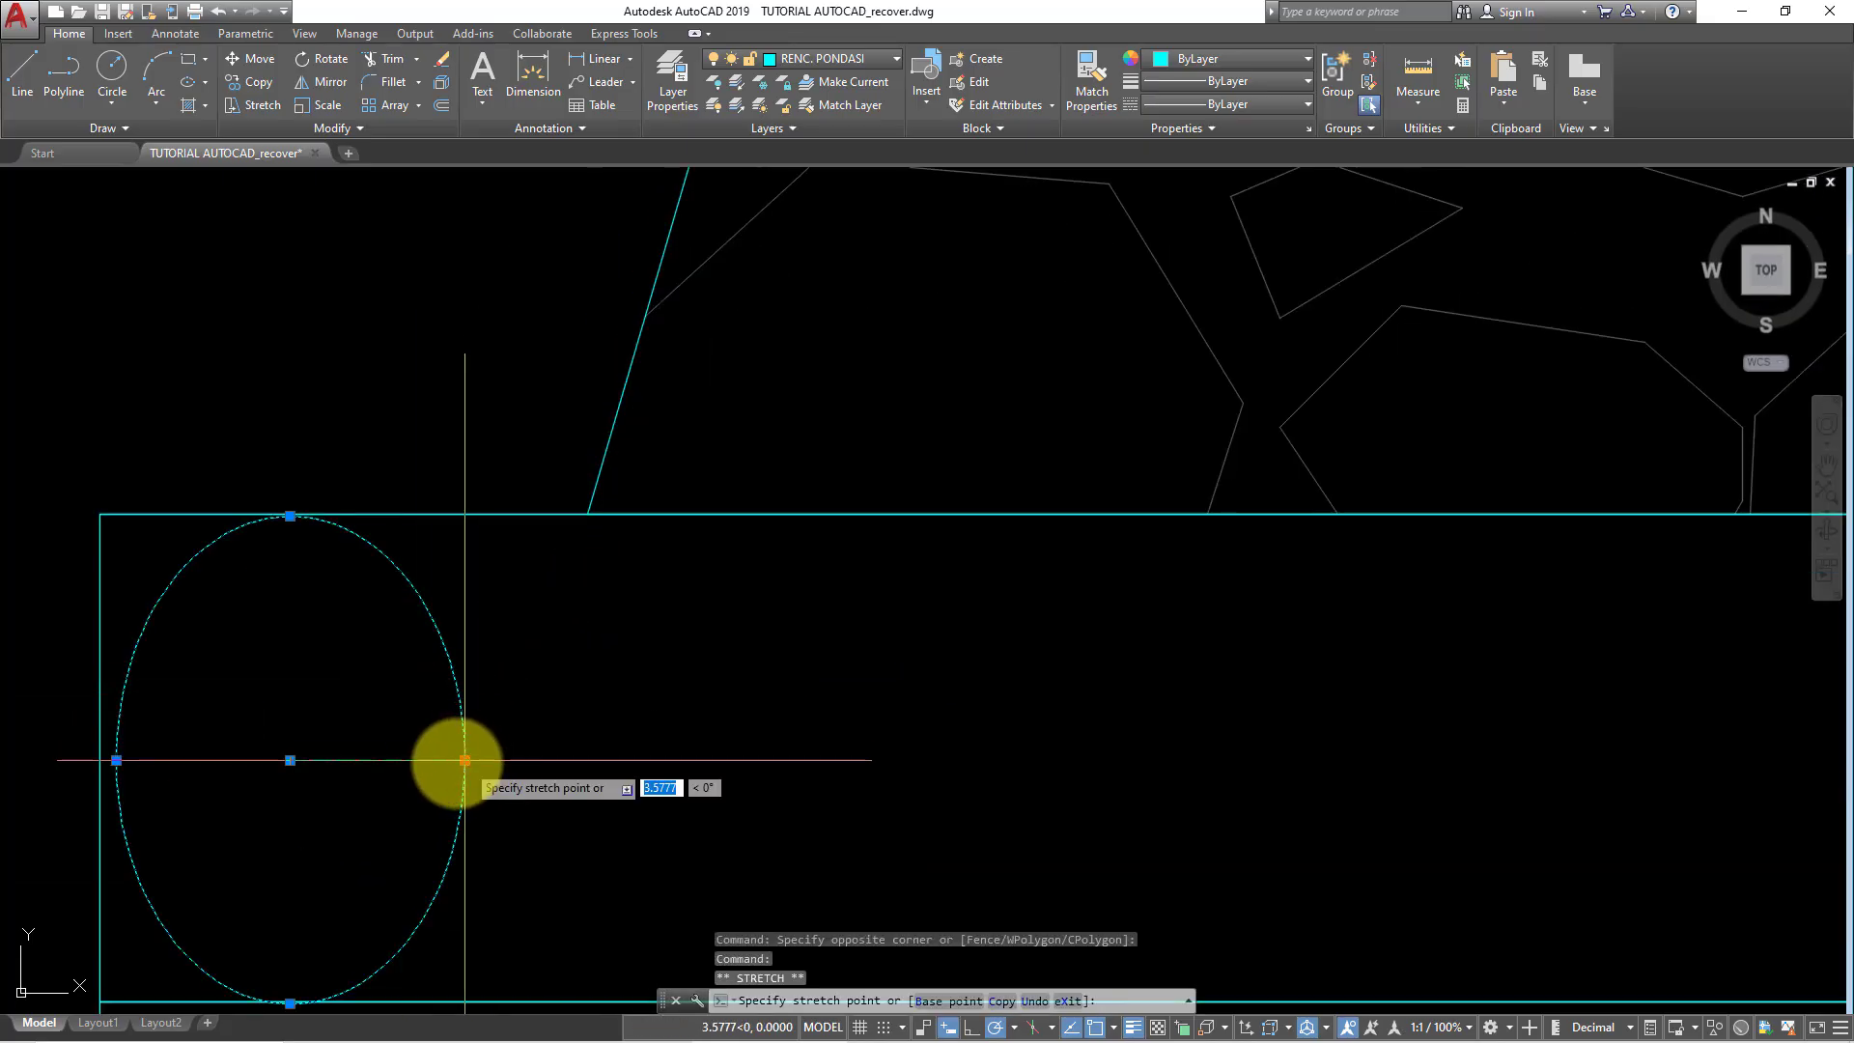
click(419, 760)
middle_drag(419, 760, 438, 604)
click(309, 847)
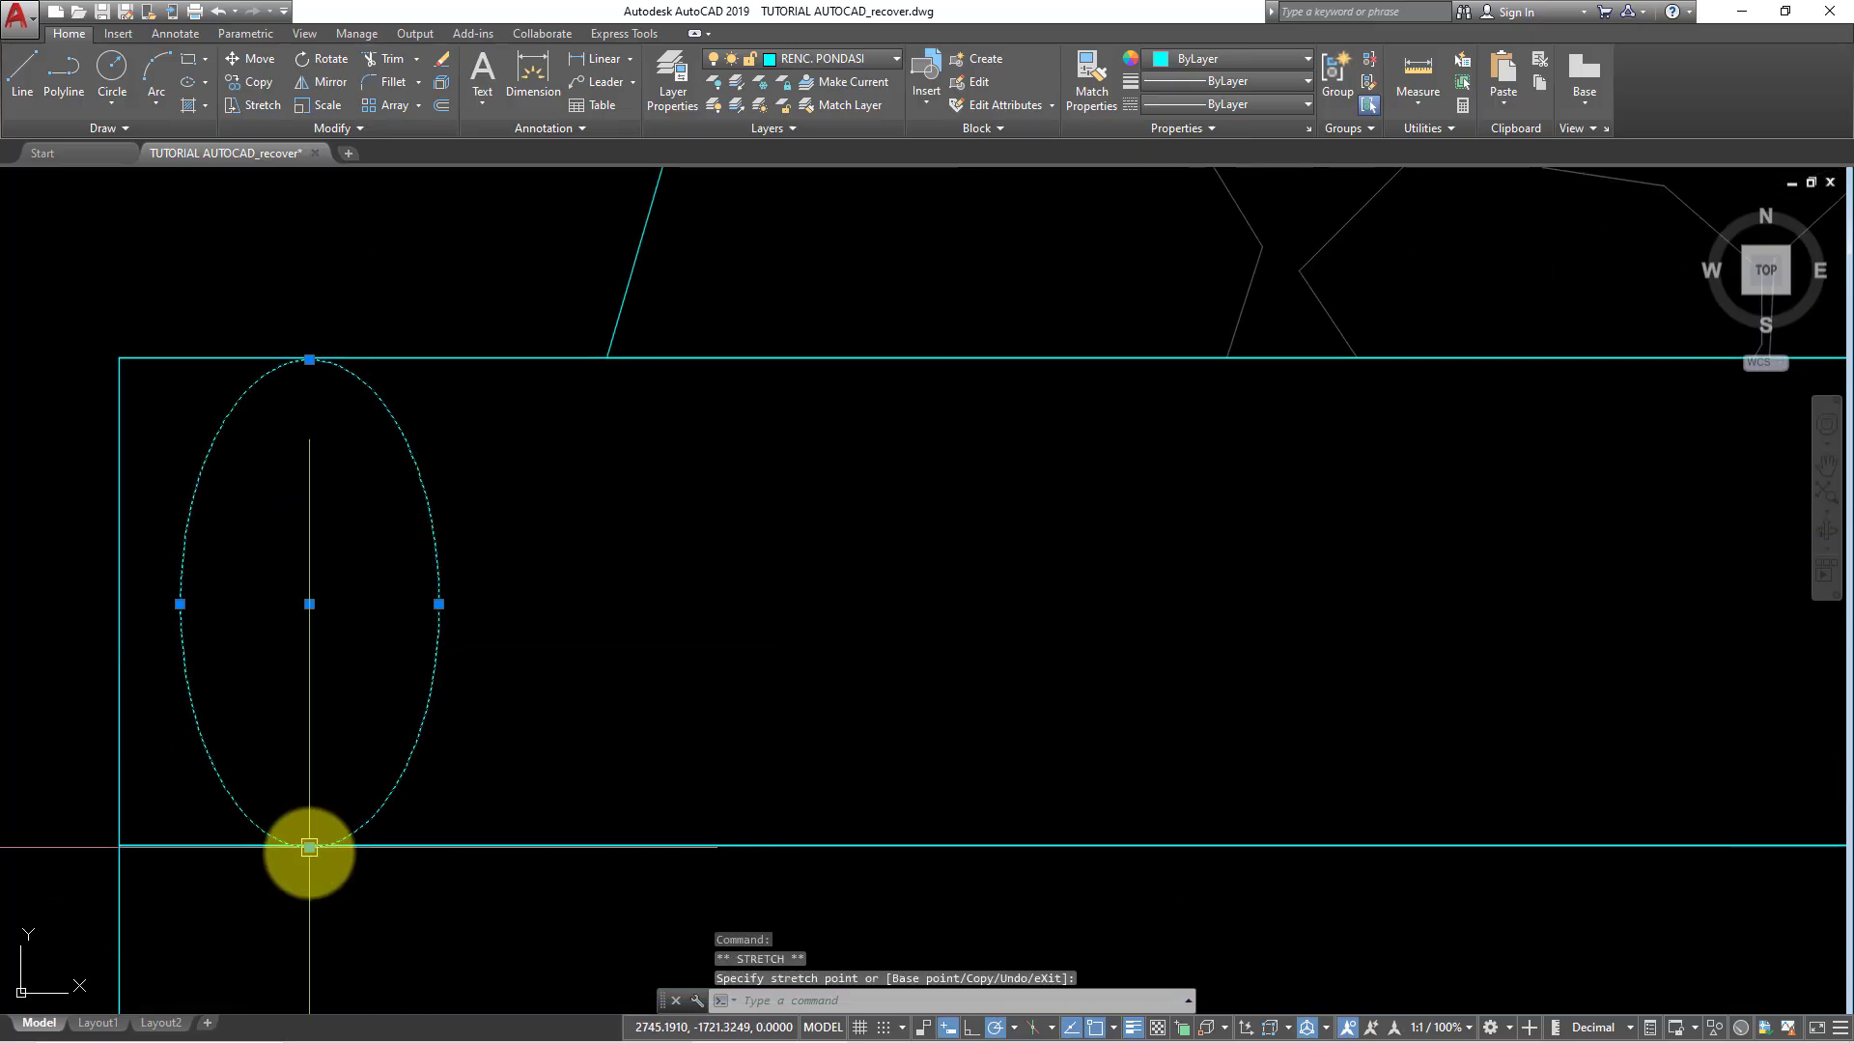
click(309, 847)
scroll(488, 726, down, 2)
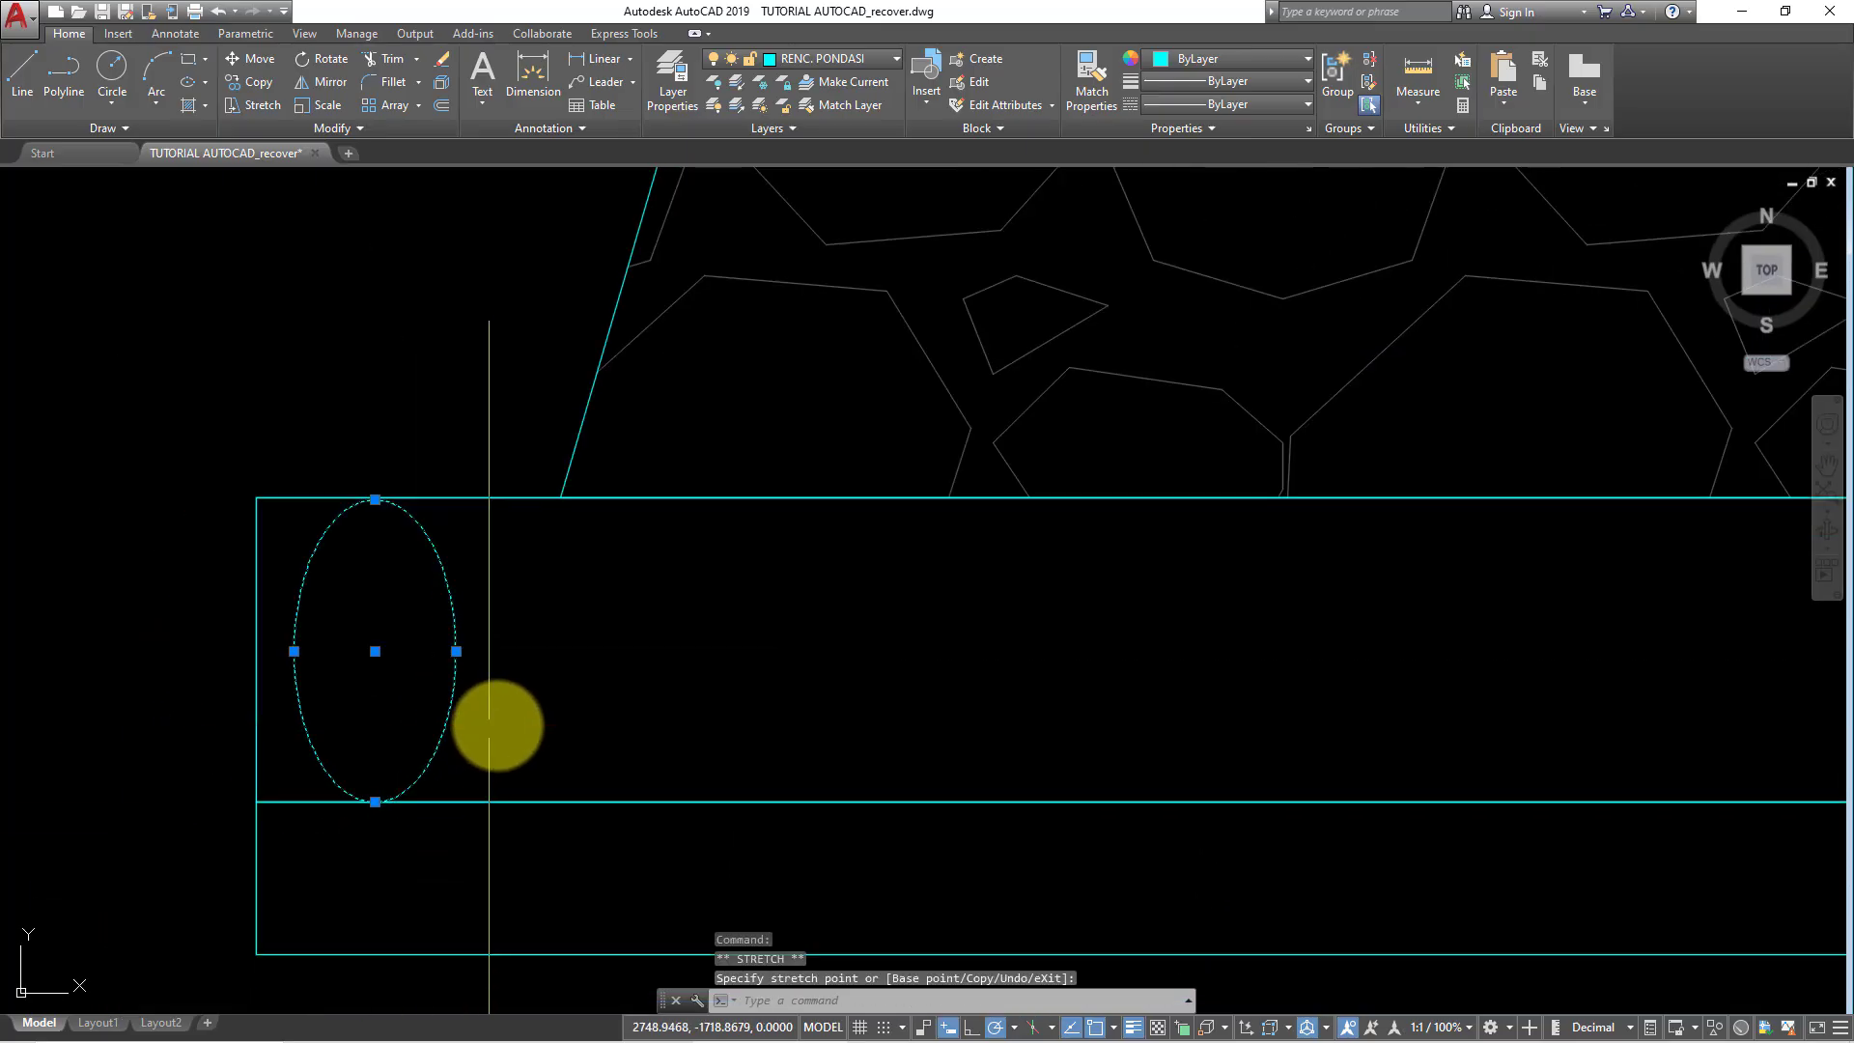
- Move the ellipse against the upper band's left edge
text(m)
key(Return)
click(577, 654)
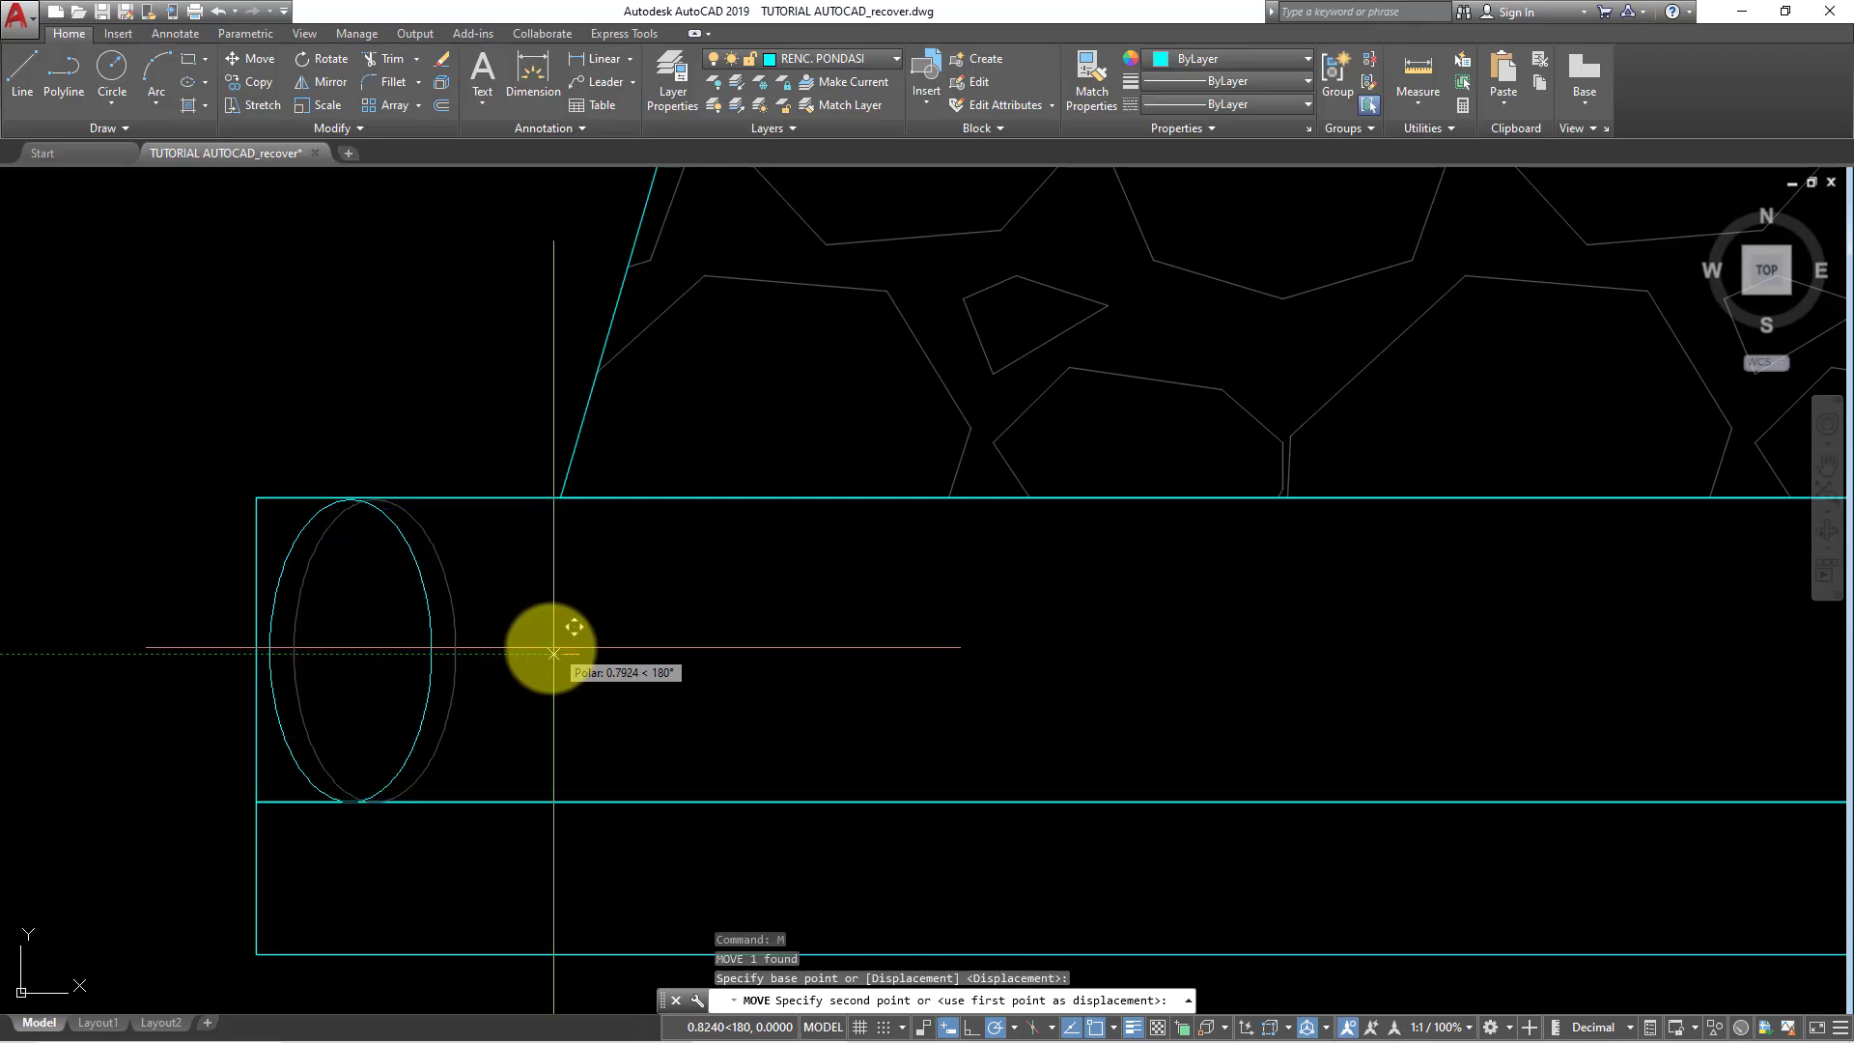
click(511, 649)
- Assign the ellipse to the ARSIRAN layer
click(377, 629)
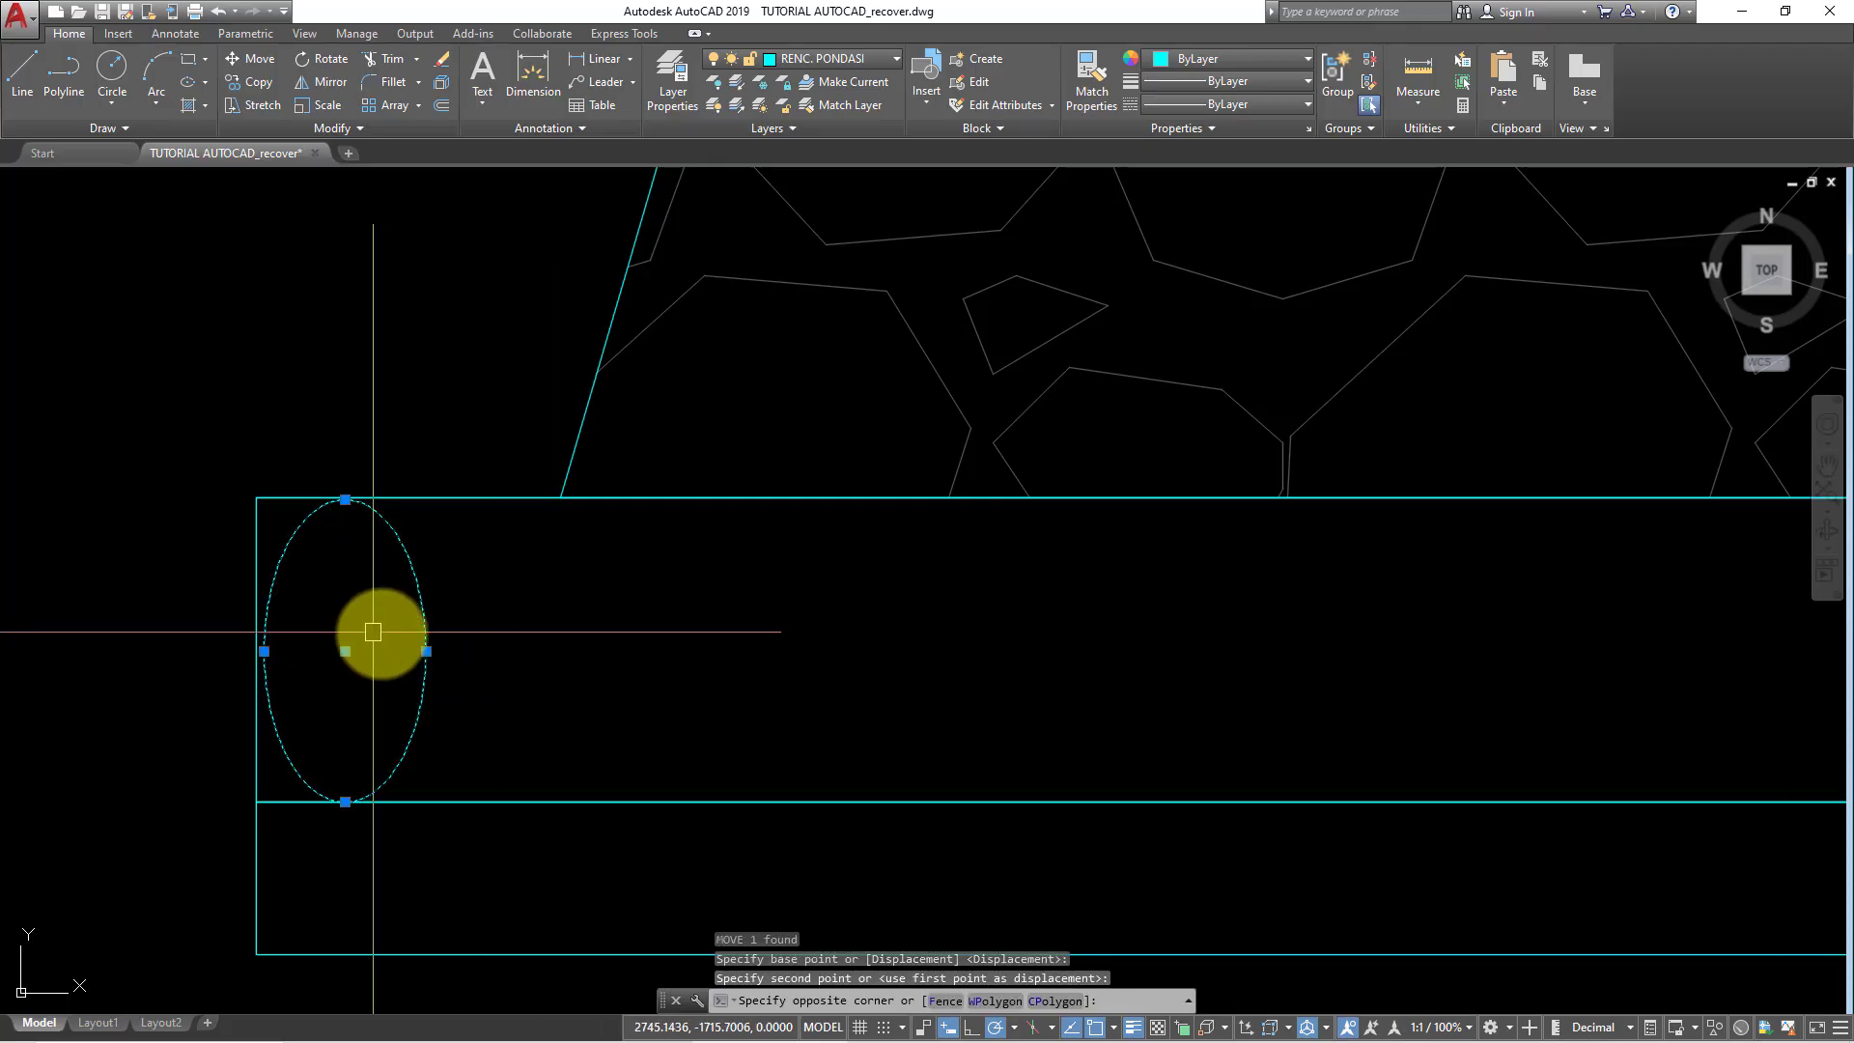
click(857, 54)
click(781, 199)
key(Escape)
click(529, 669)
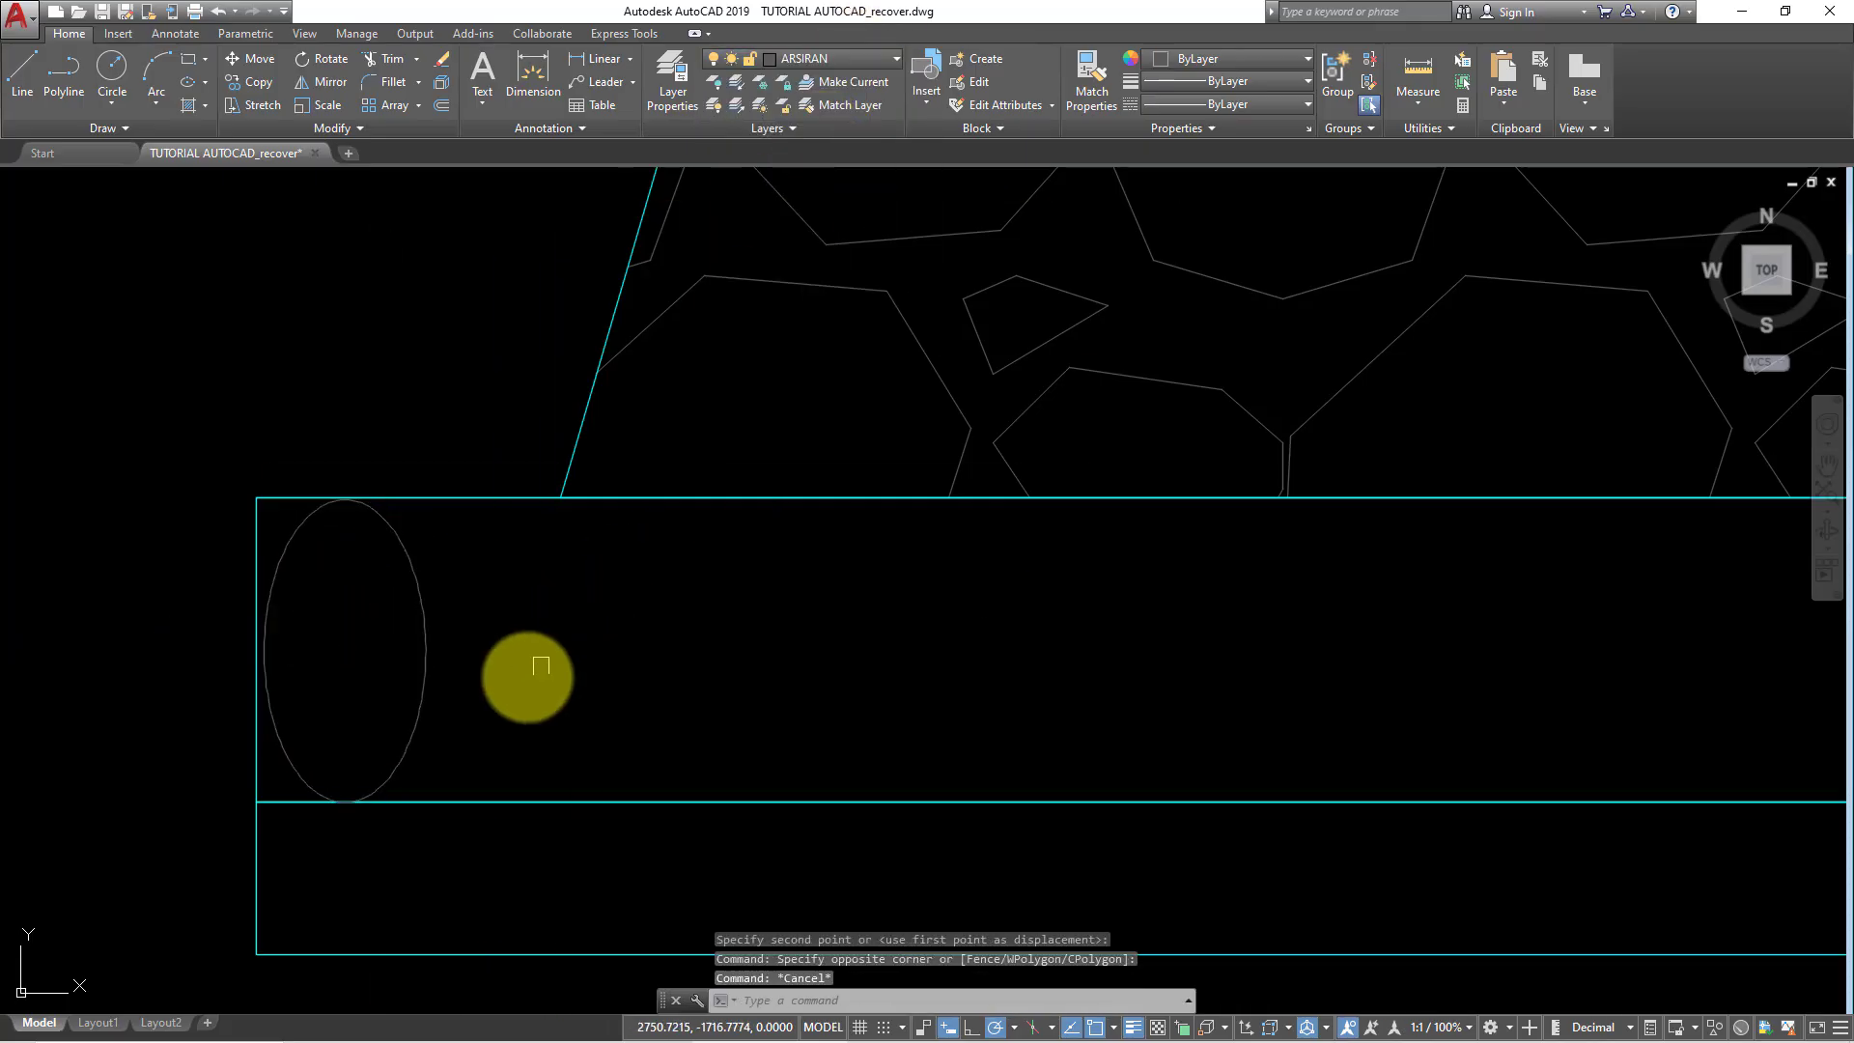
click(378, 662)
- Copy the ellipse repeatedly side by side along the upper band
key(Return)
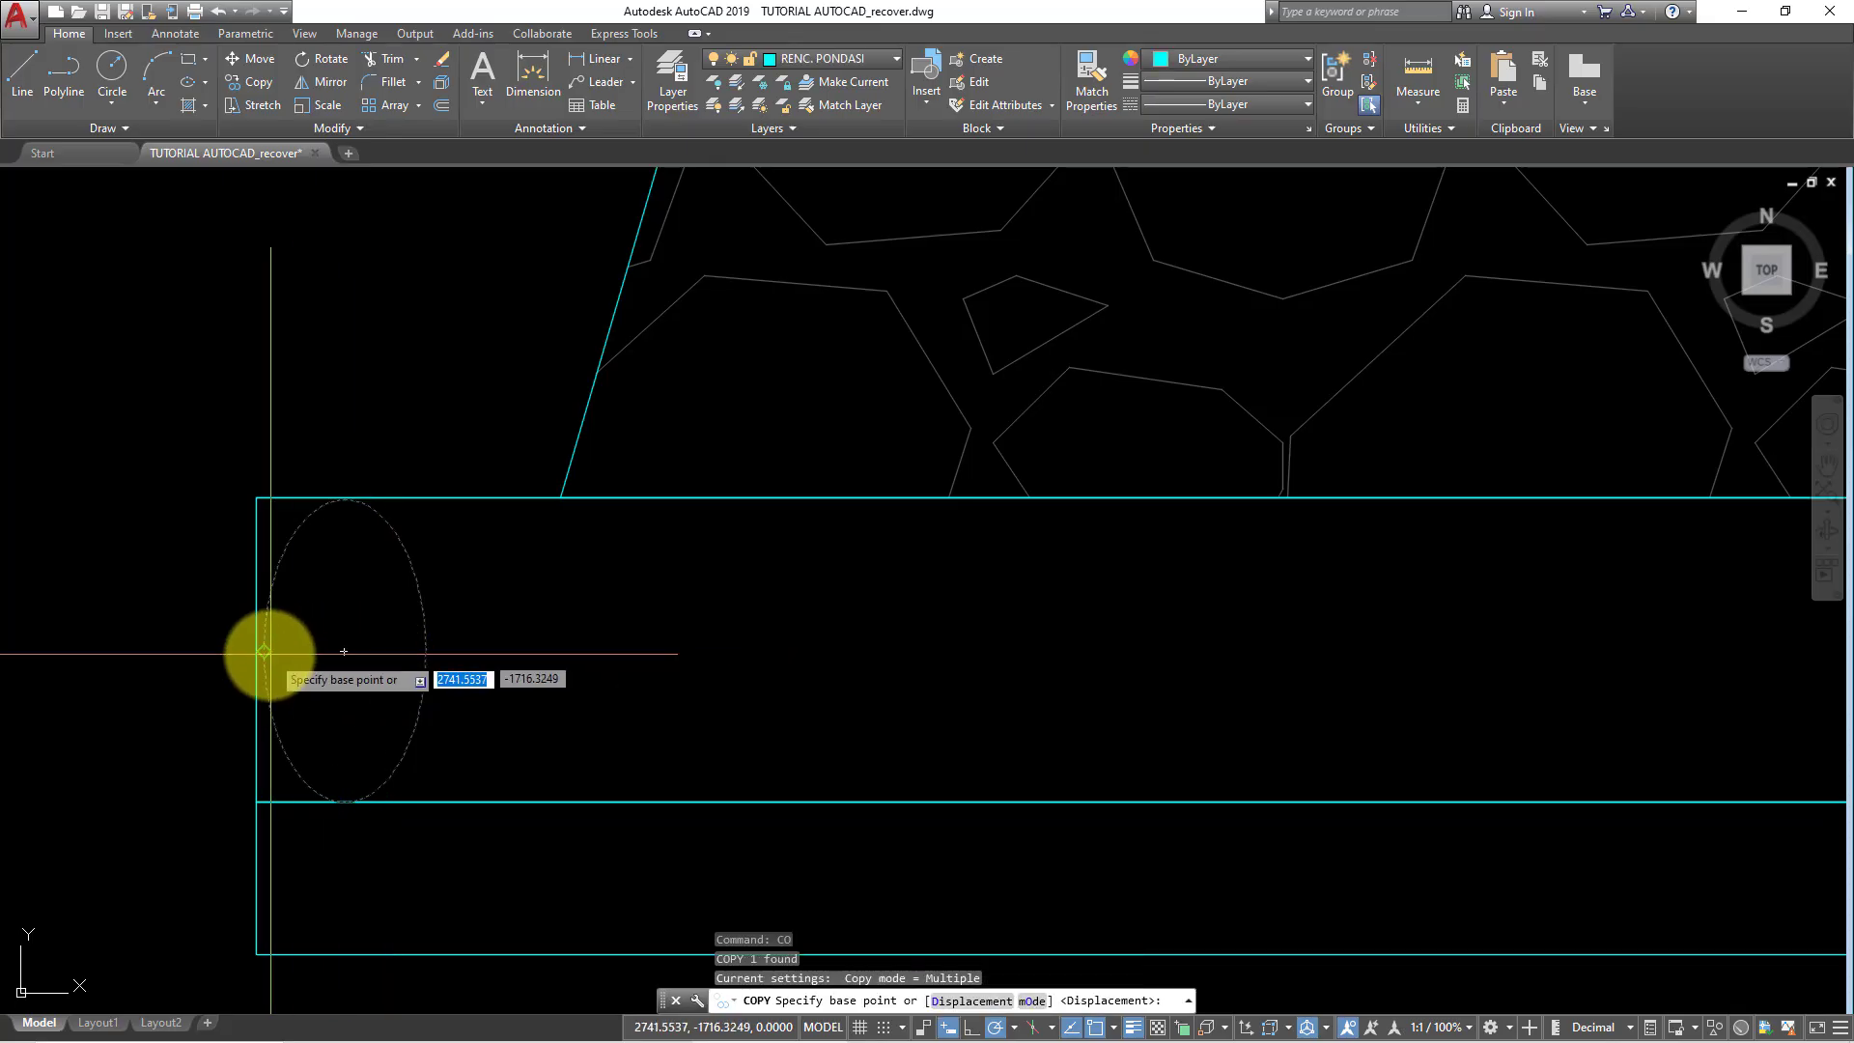
click(264, 651)
click(426, 651)
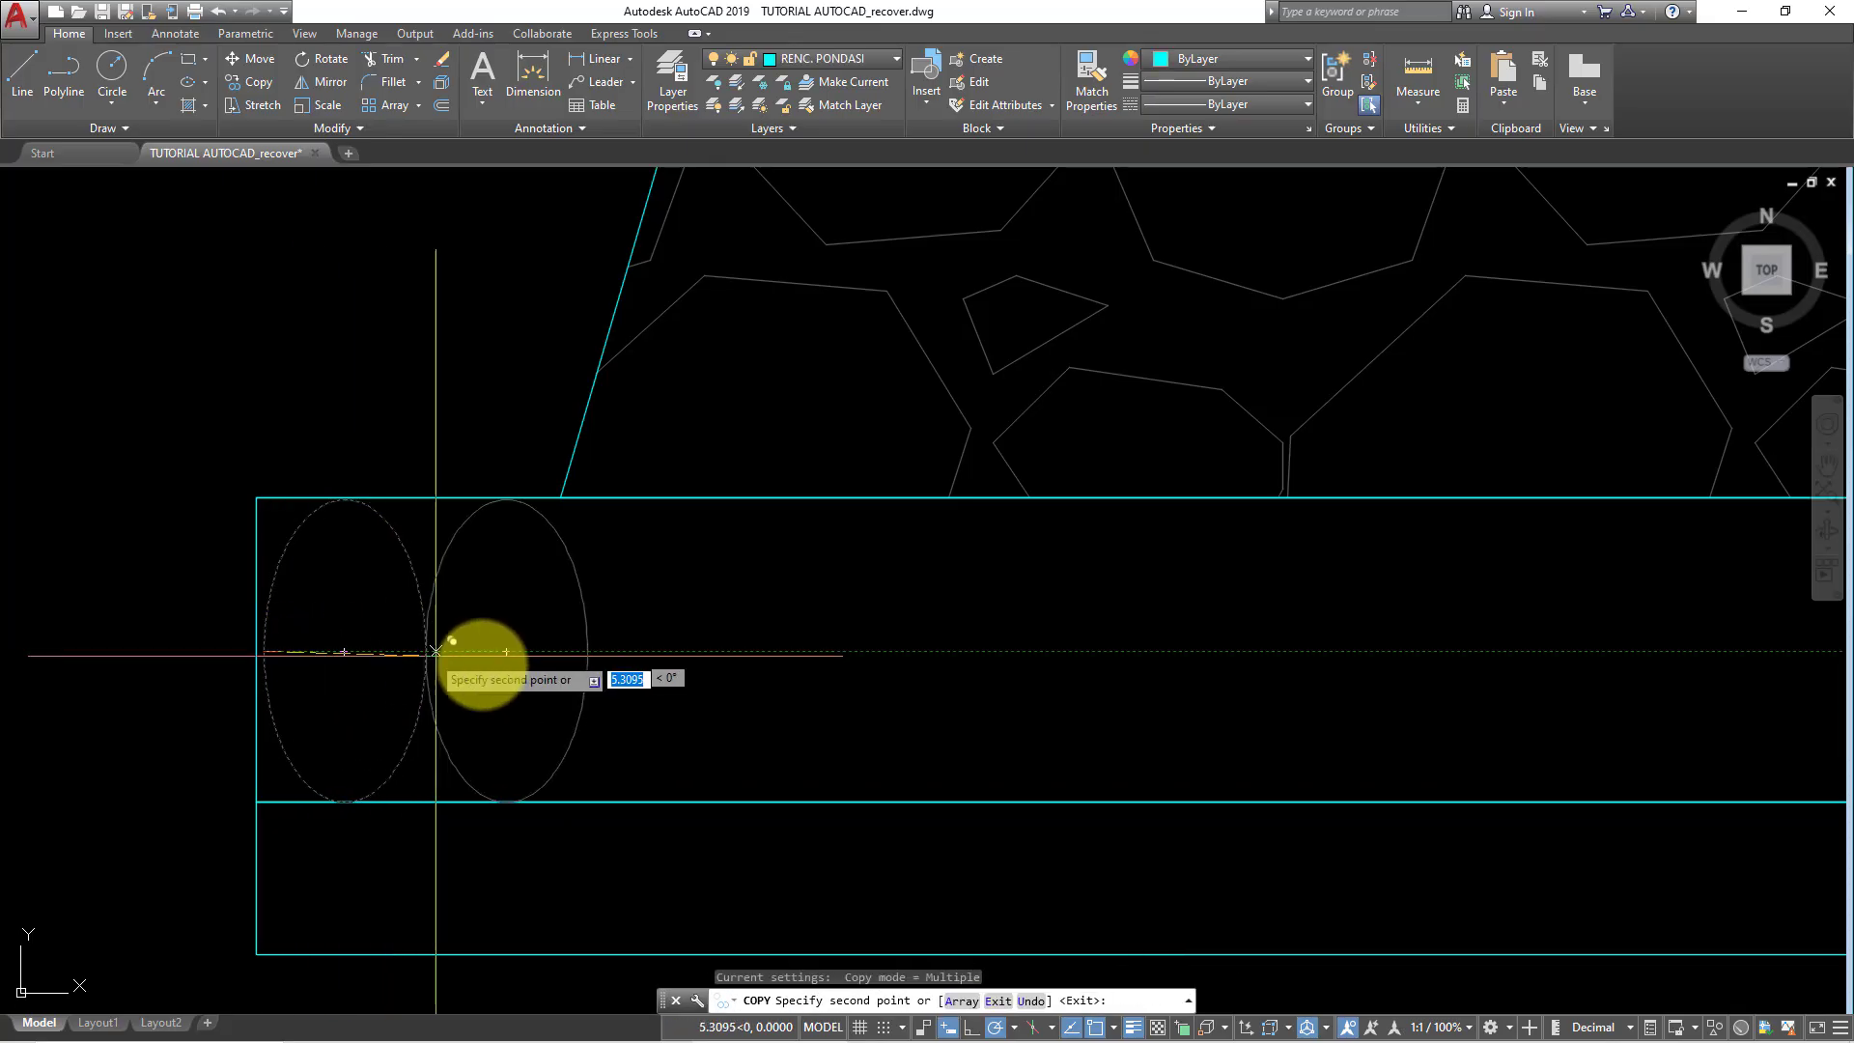
click(587, 651)
click(748, 651)
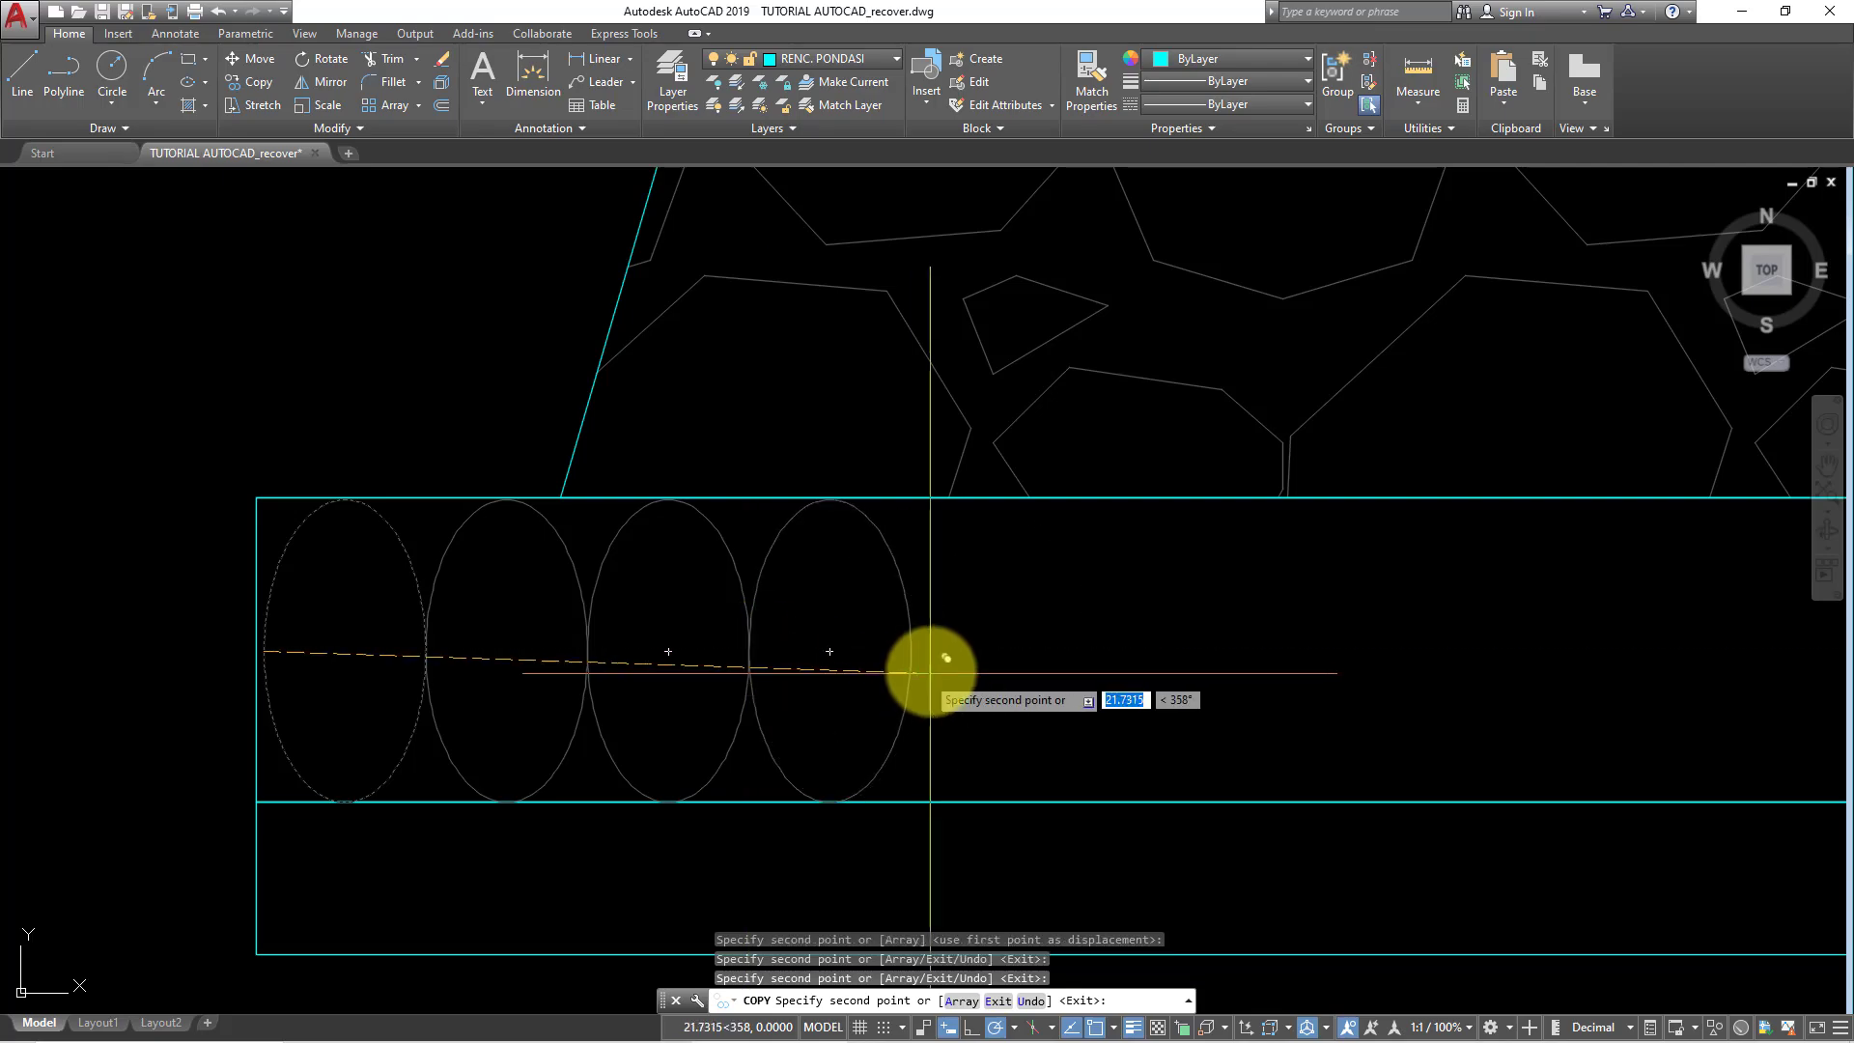
click(909, 651)
scroll(966, 646, down, 4)
click(681, 606)
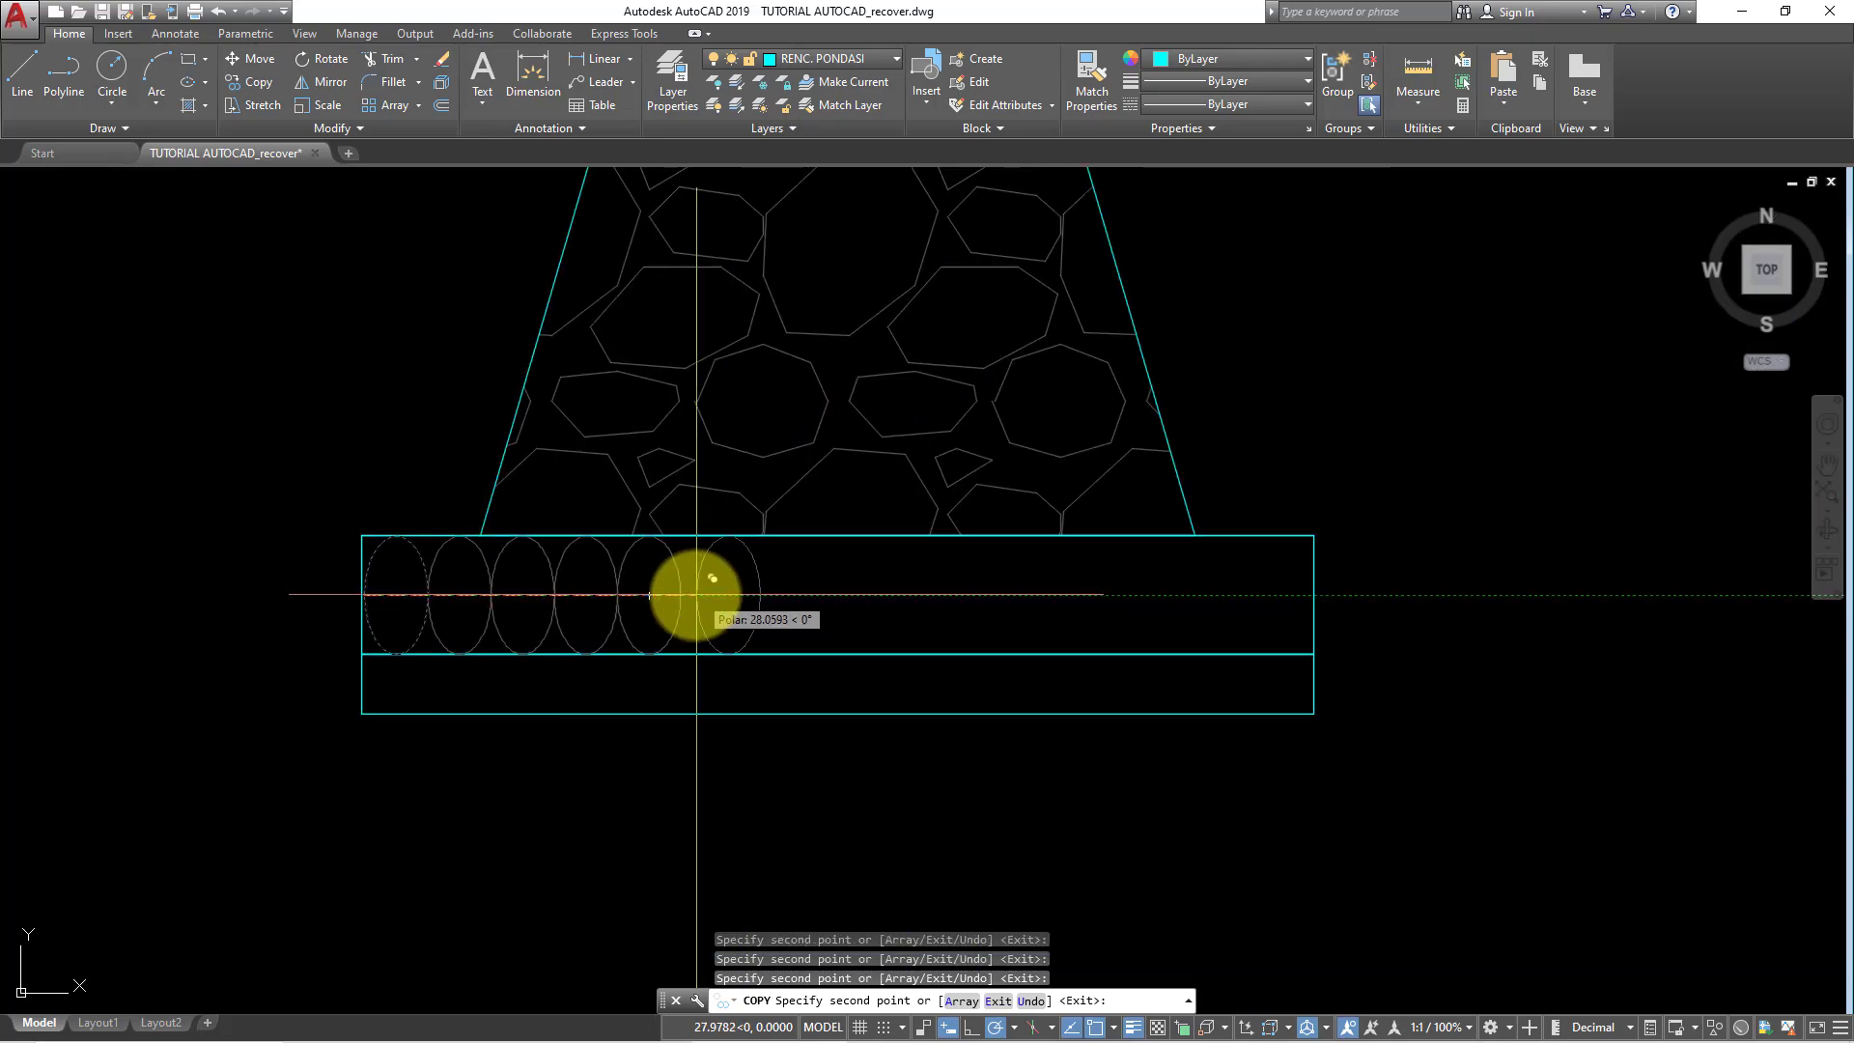
key(Return)
scroll(675, 592, up, 2)
- Copy five ellipses further right to fill the rest of the band
click(763, 580)
click(283, 573)
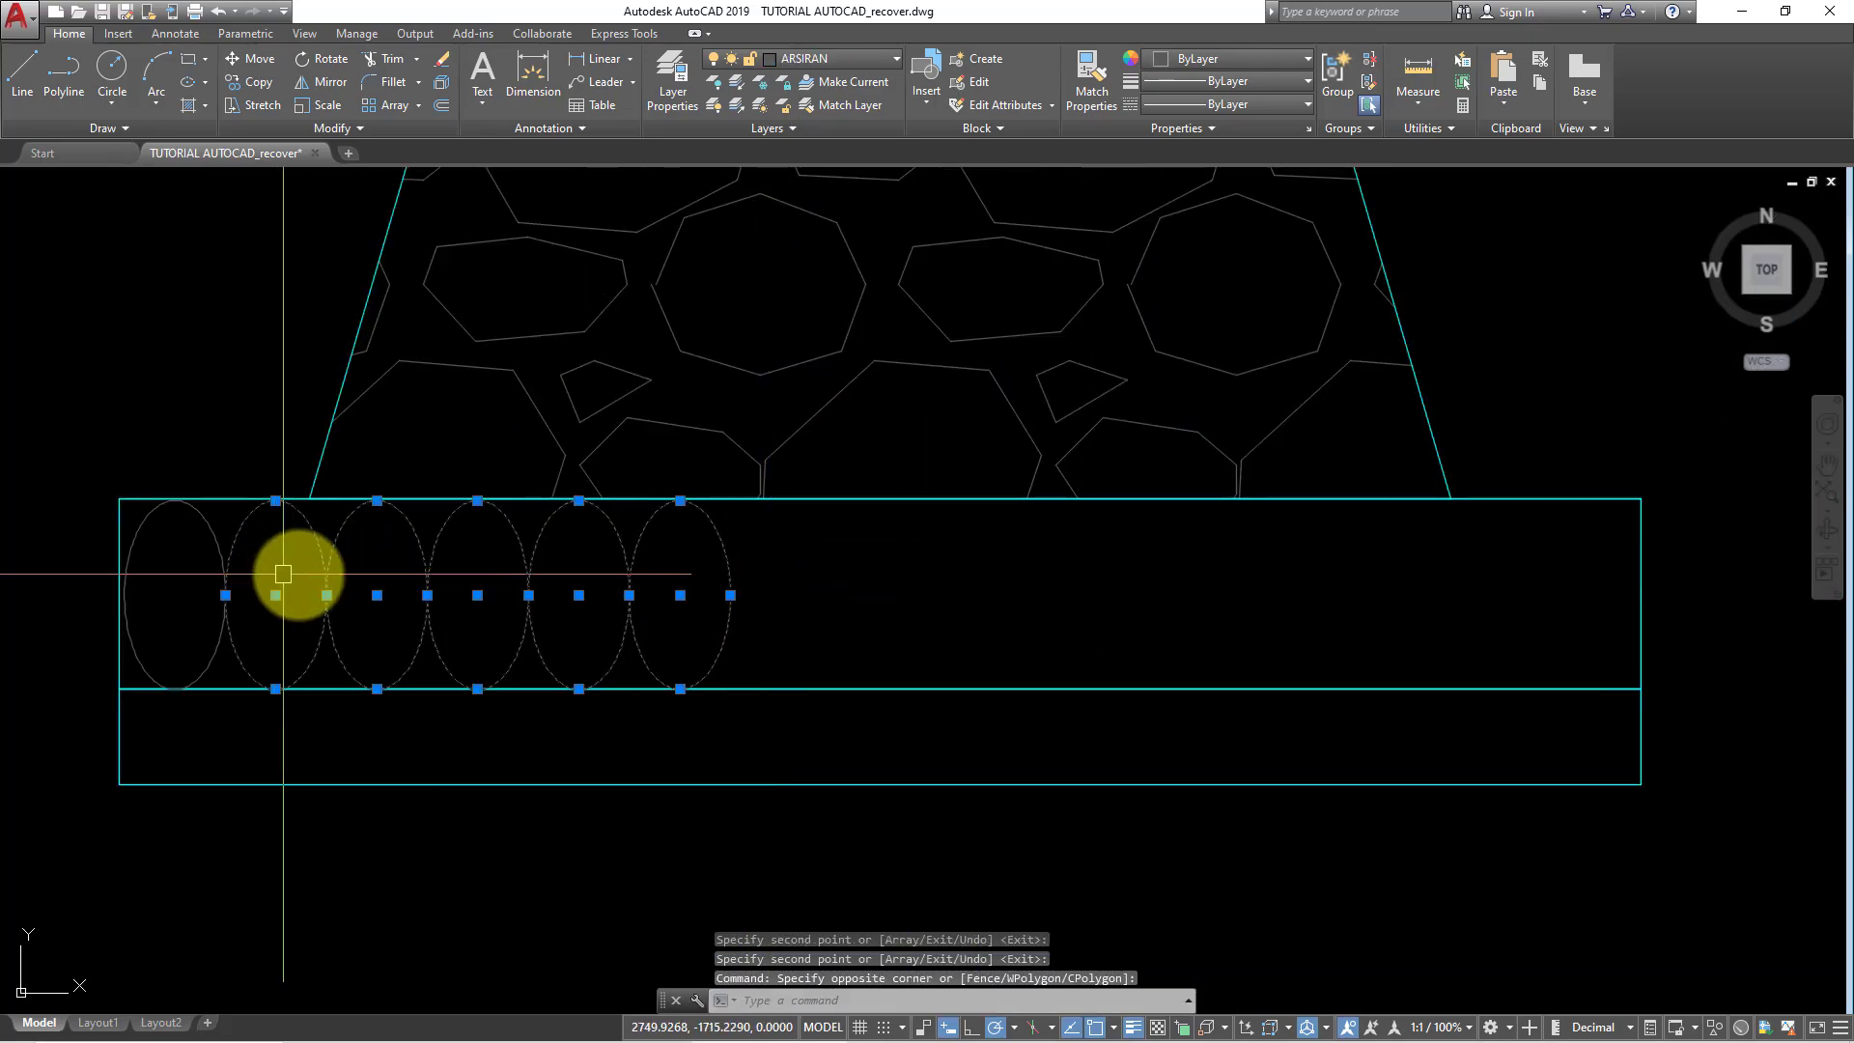
text(CO)
key(Return)
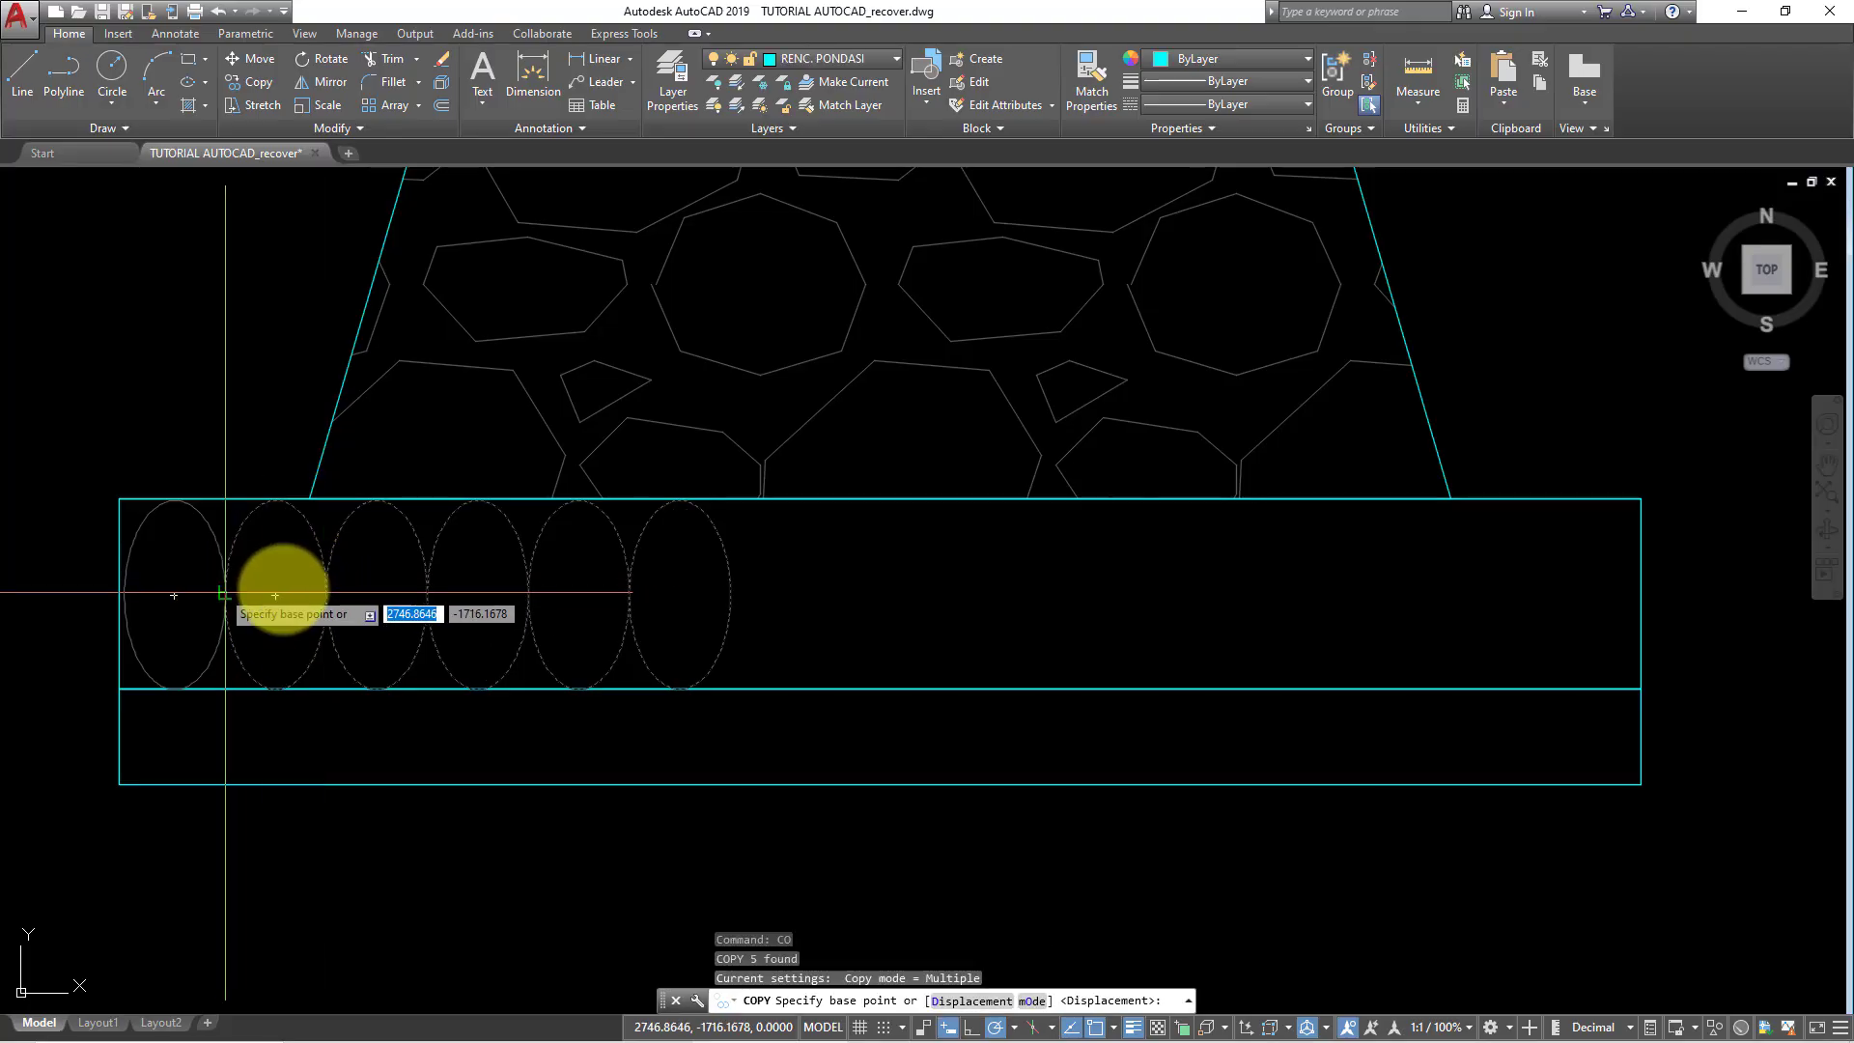
click(225, 595)
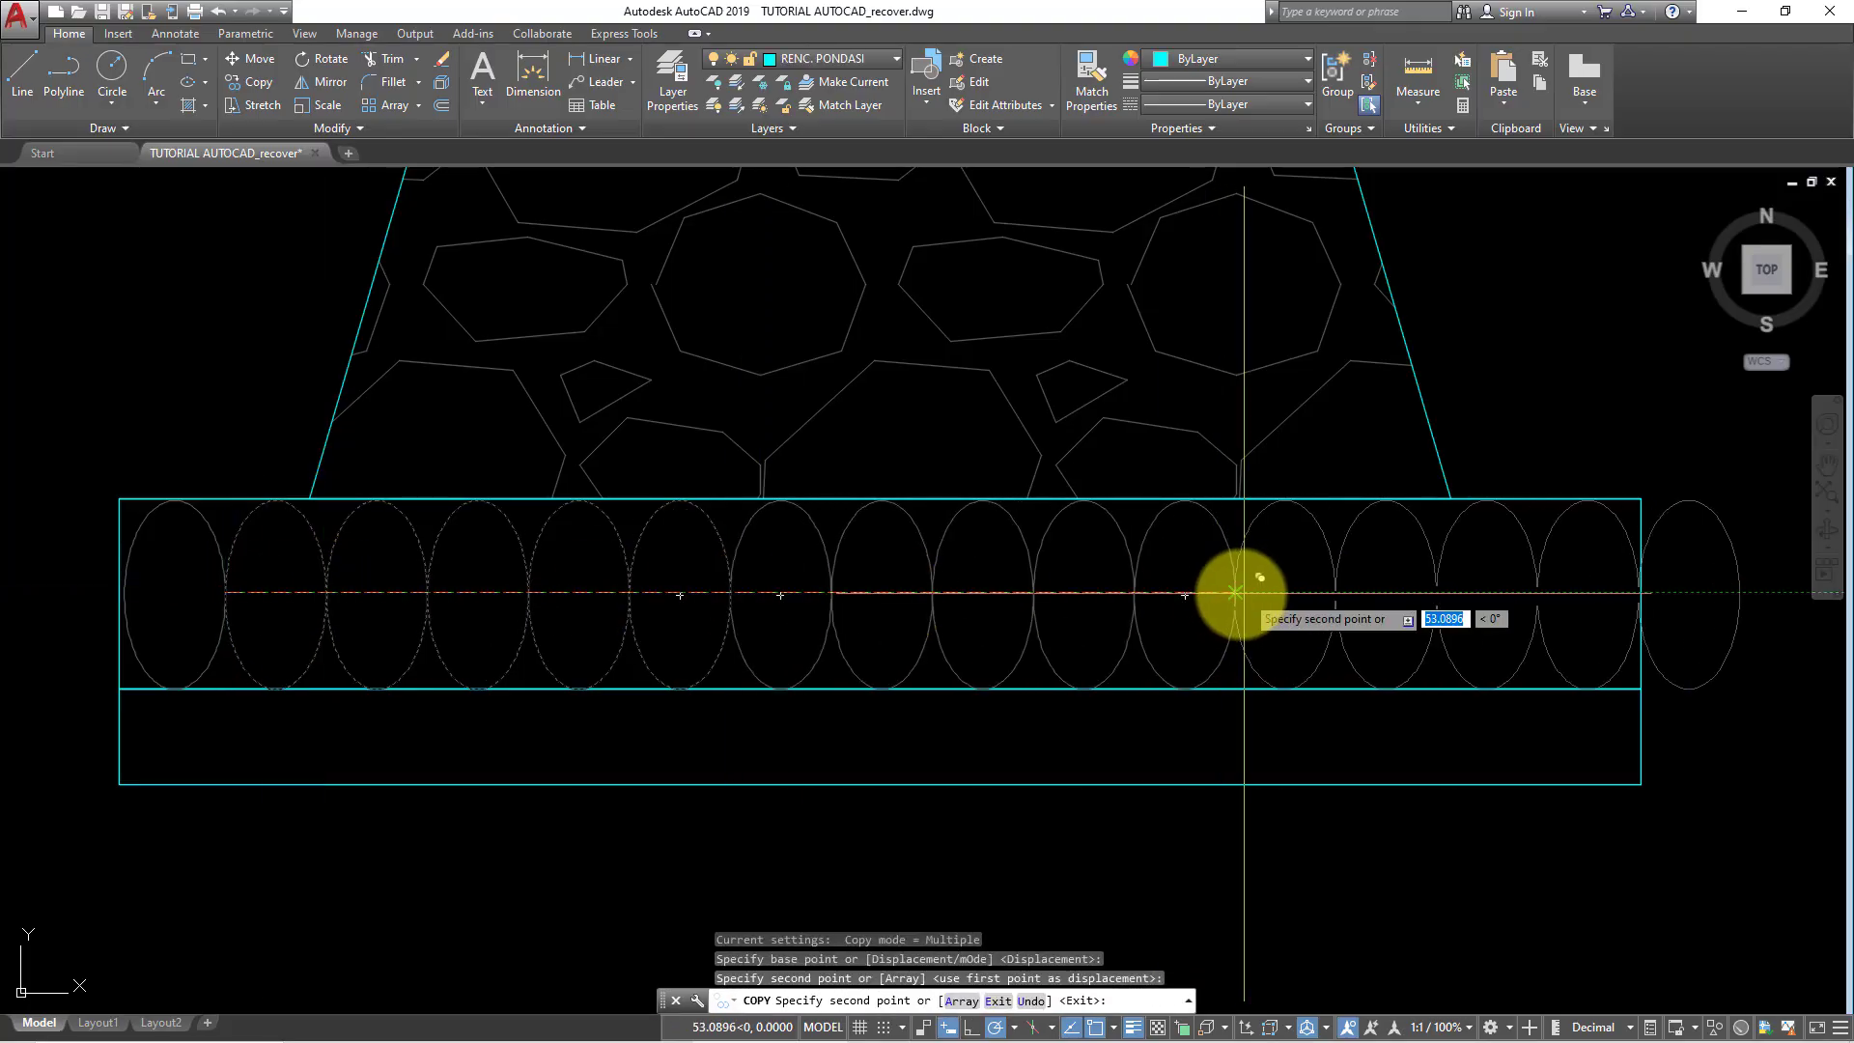
click(1235, 592)
key(Return)
- Erase the stray ellipse overflowing past the rectangle
click(1767, 700)
click(1700, 618)
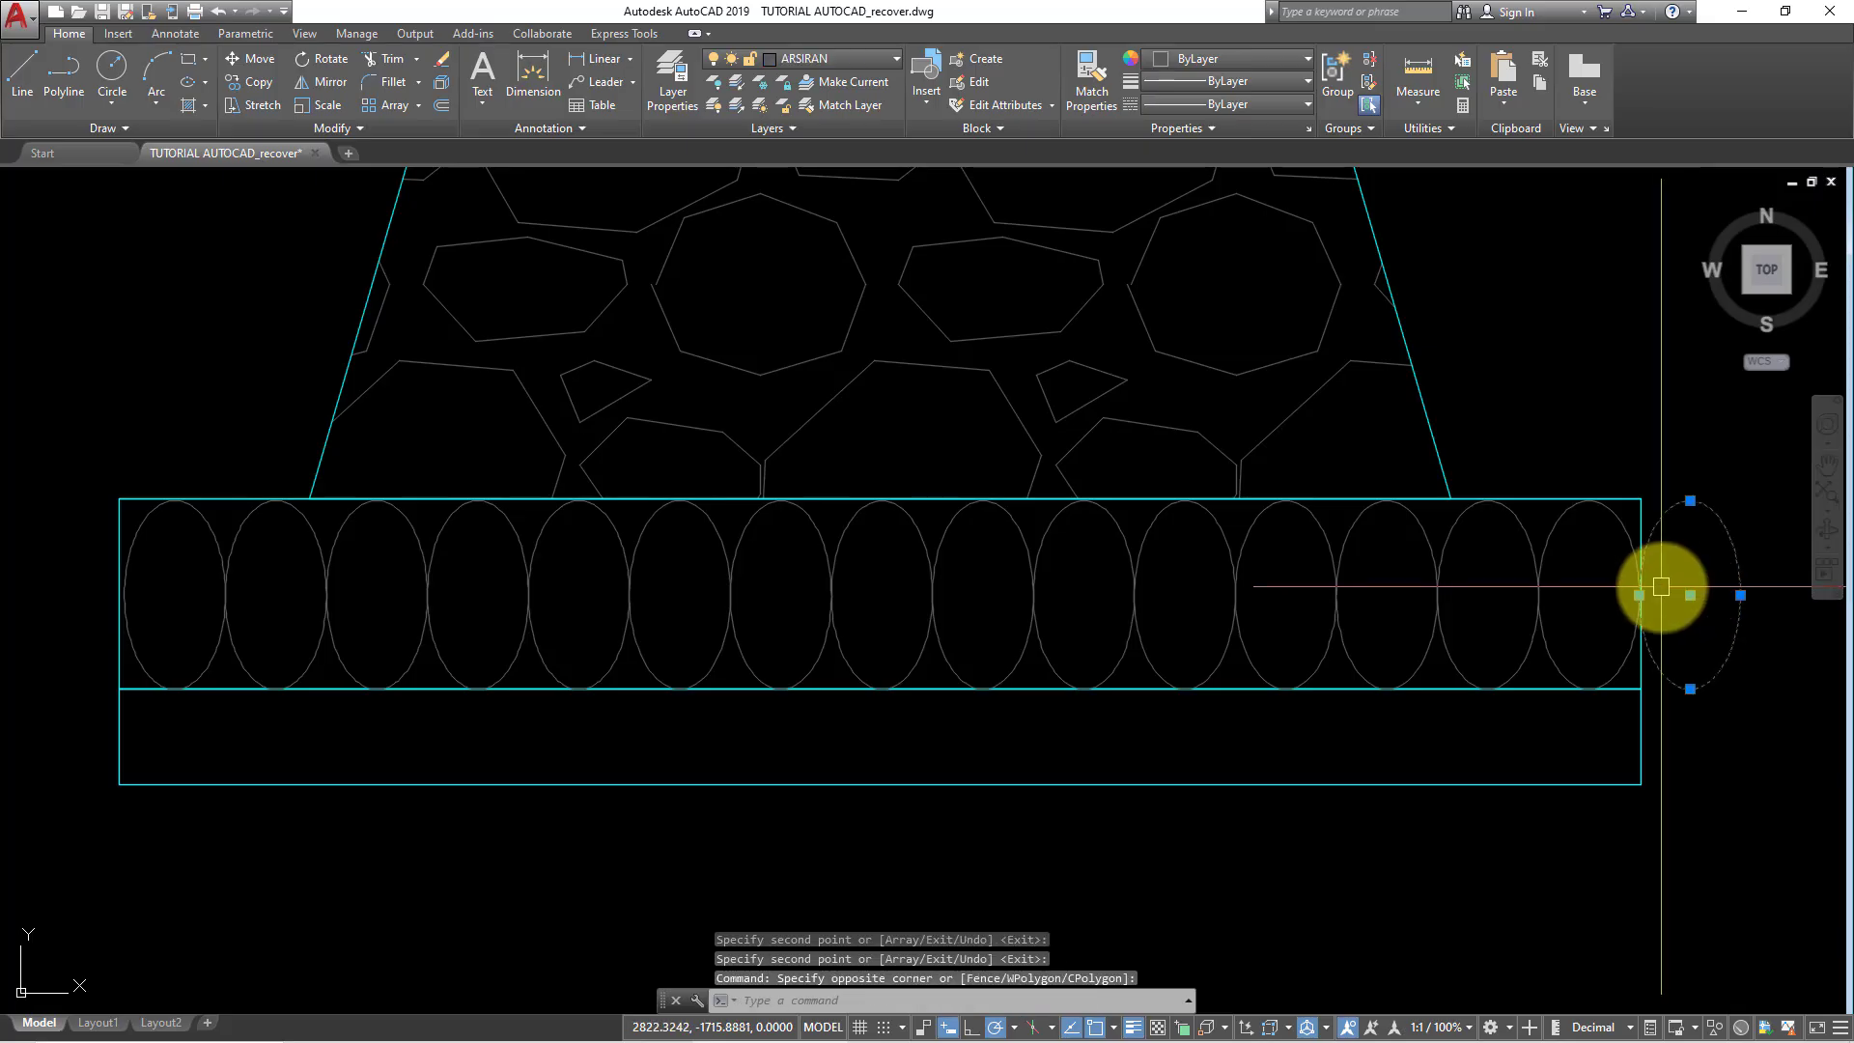
key(e)
key(Return)
scroll(1159, 592, down, 5)
mouse_move(1159, 592)
middle_down()
mouse_move(826, 613)
mouse_move(569, 744)
middle_up()
scroll(602, 702, up, 4)
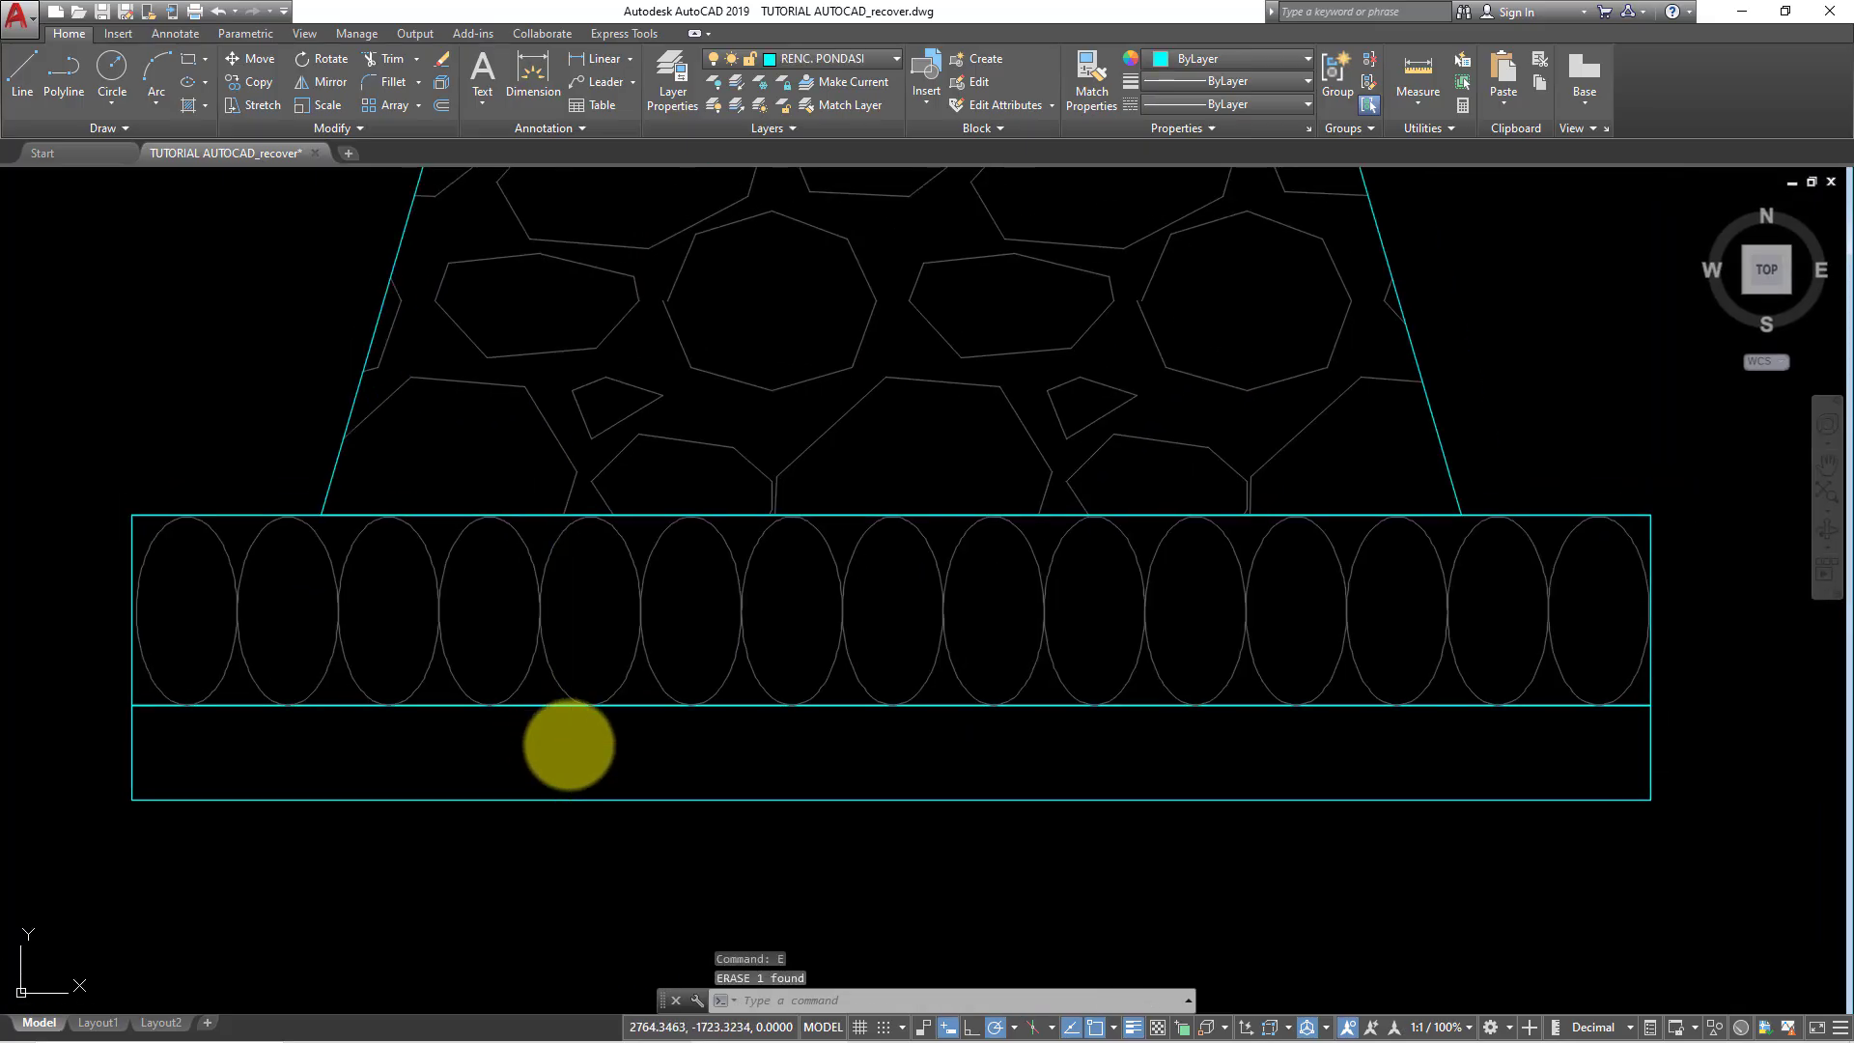
- Create a hatch in the footing's bottom band and select it
key(h)
key(Return)
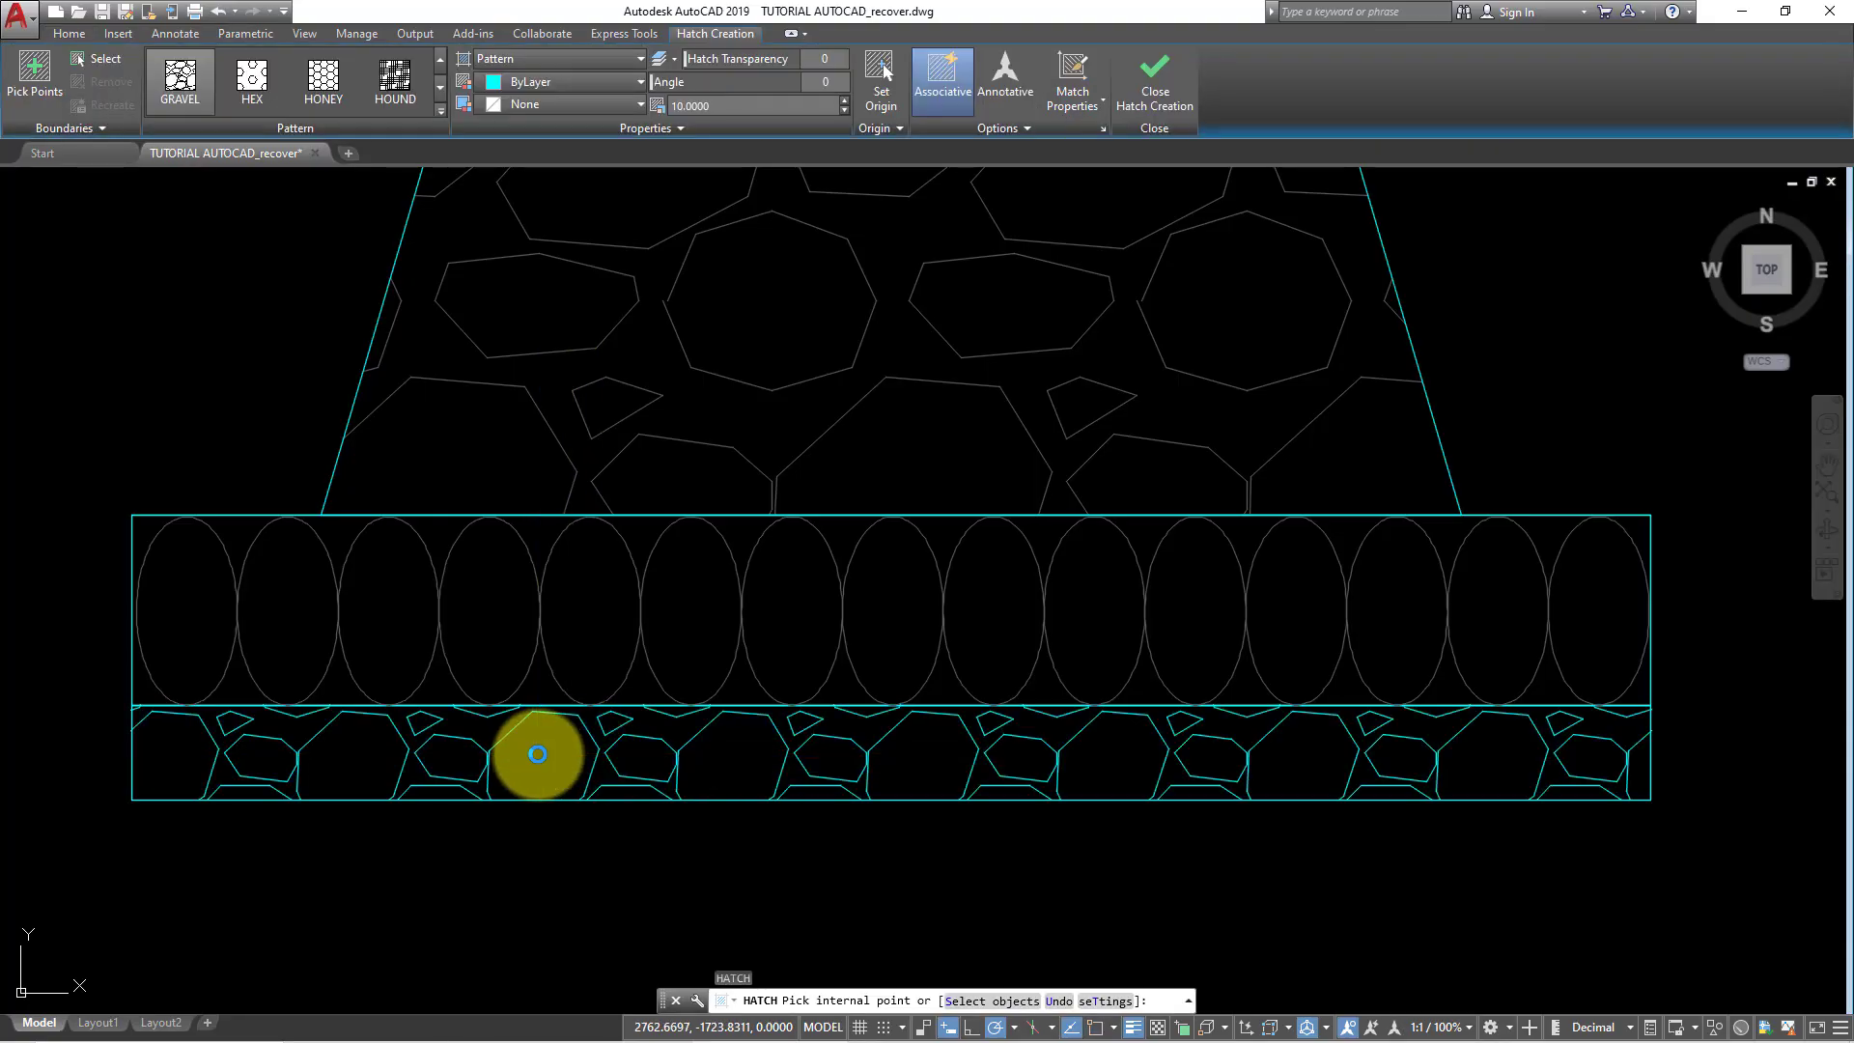
key(Escape)
click(586, 736)
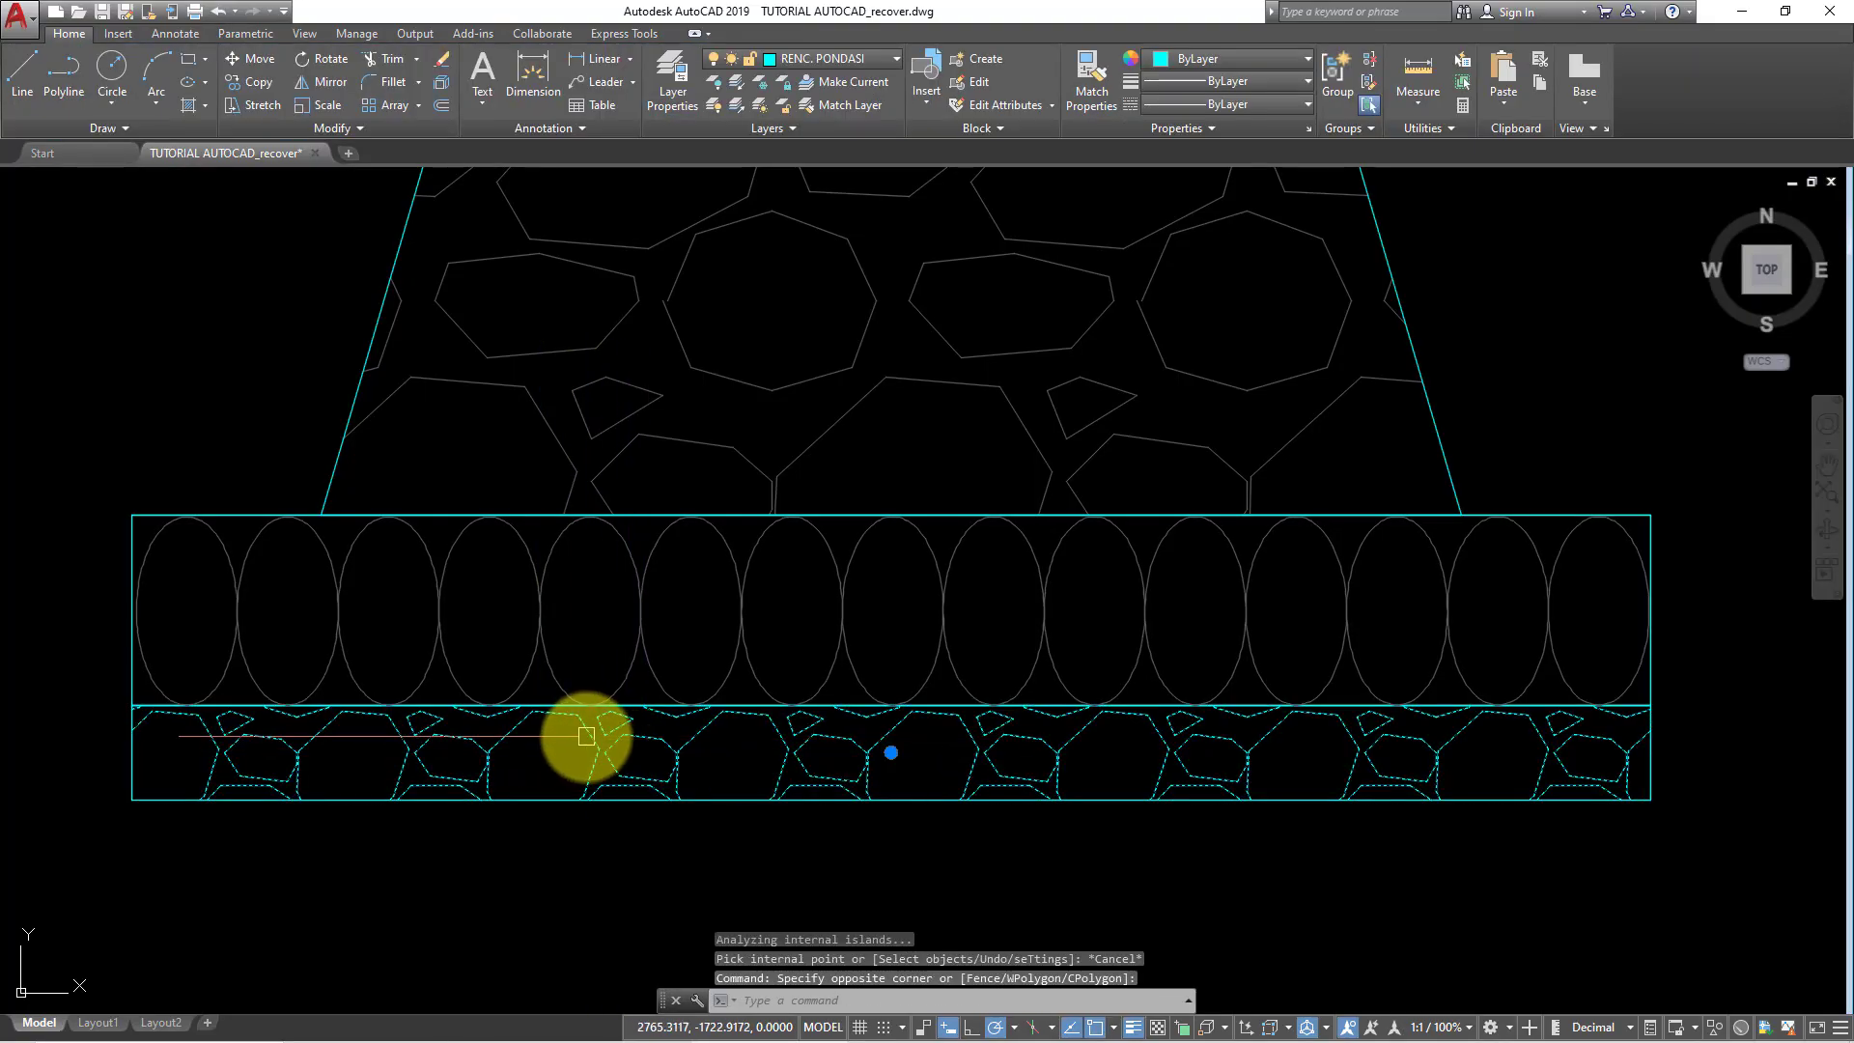
click(604, 418)
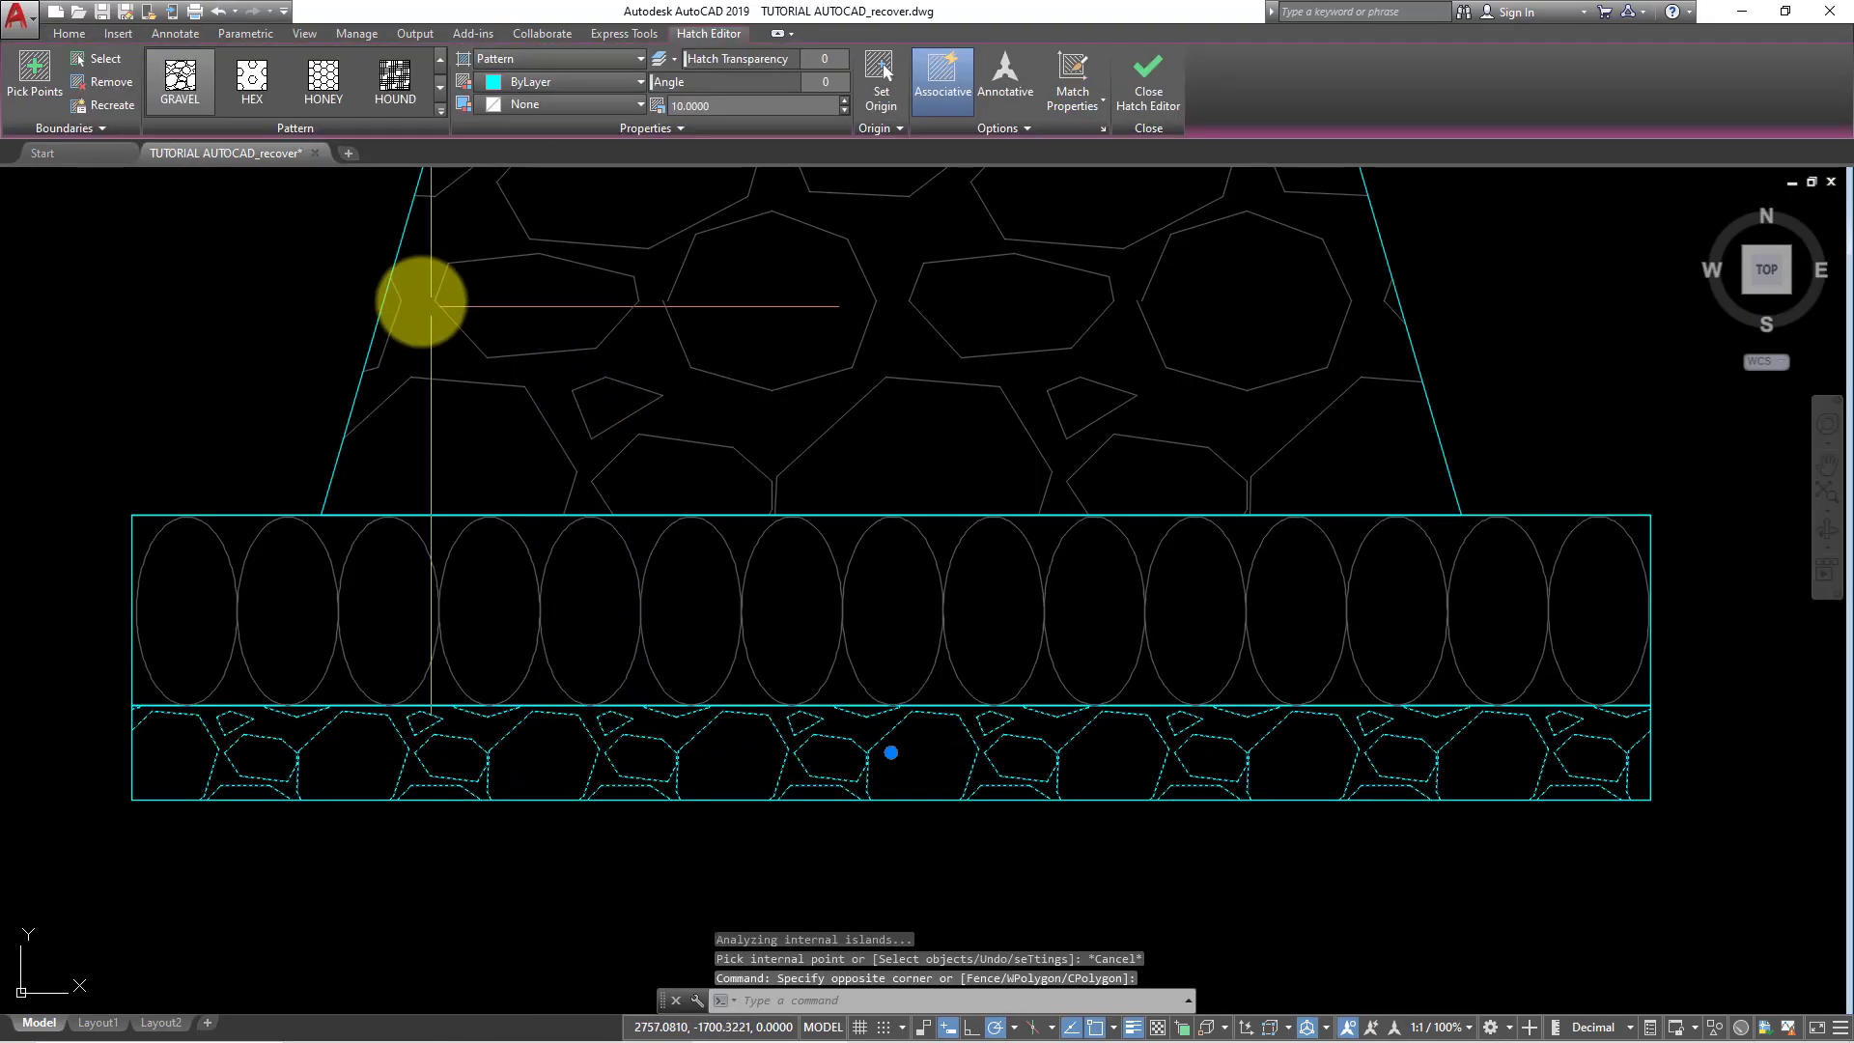
- Preview several fill patterns and a gradient on the bottom band
click(442, 108)
scroll(304, 174, down, 2)
click(286, 184)
scroll(286, 184, down, 2)
click(229, 230)
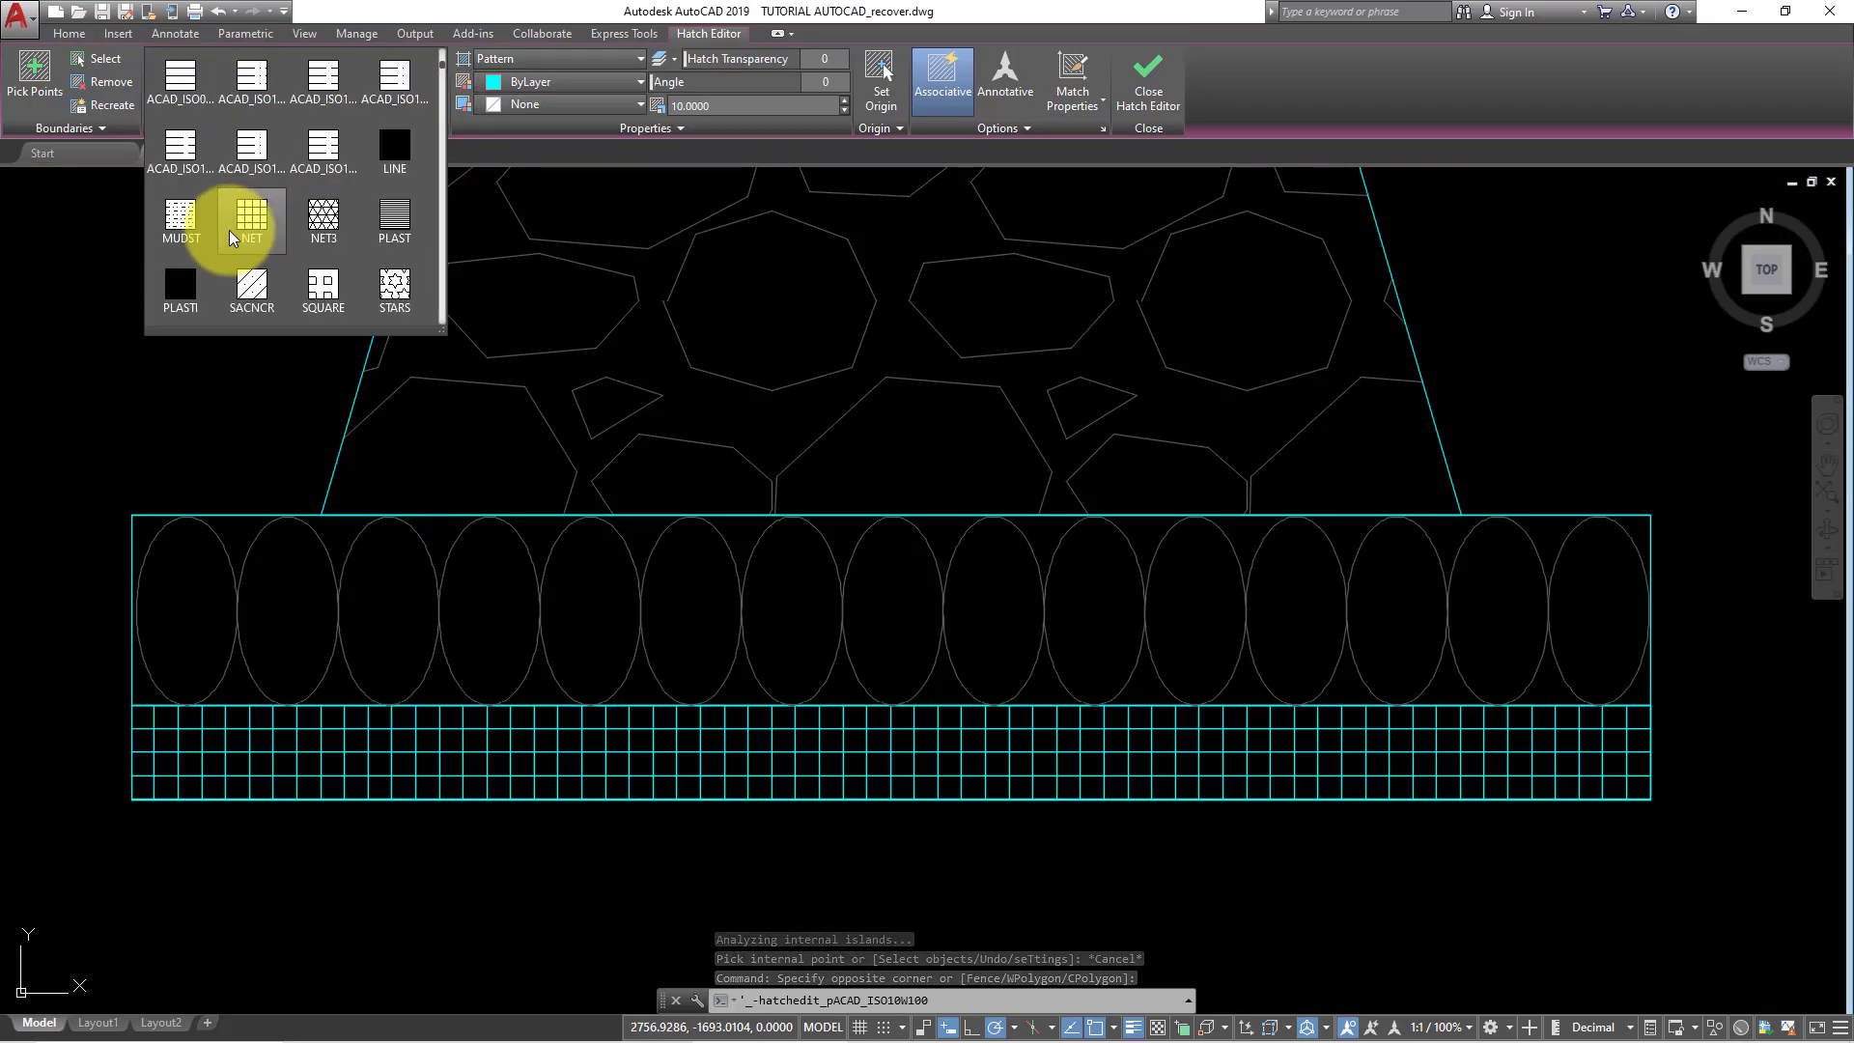
scroll(229, 230, down, 1)
scroll(242, 240, down, 2)
click(247, 239)
scroll(253, 237, down, 2)
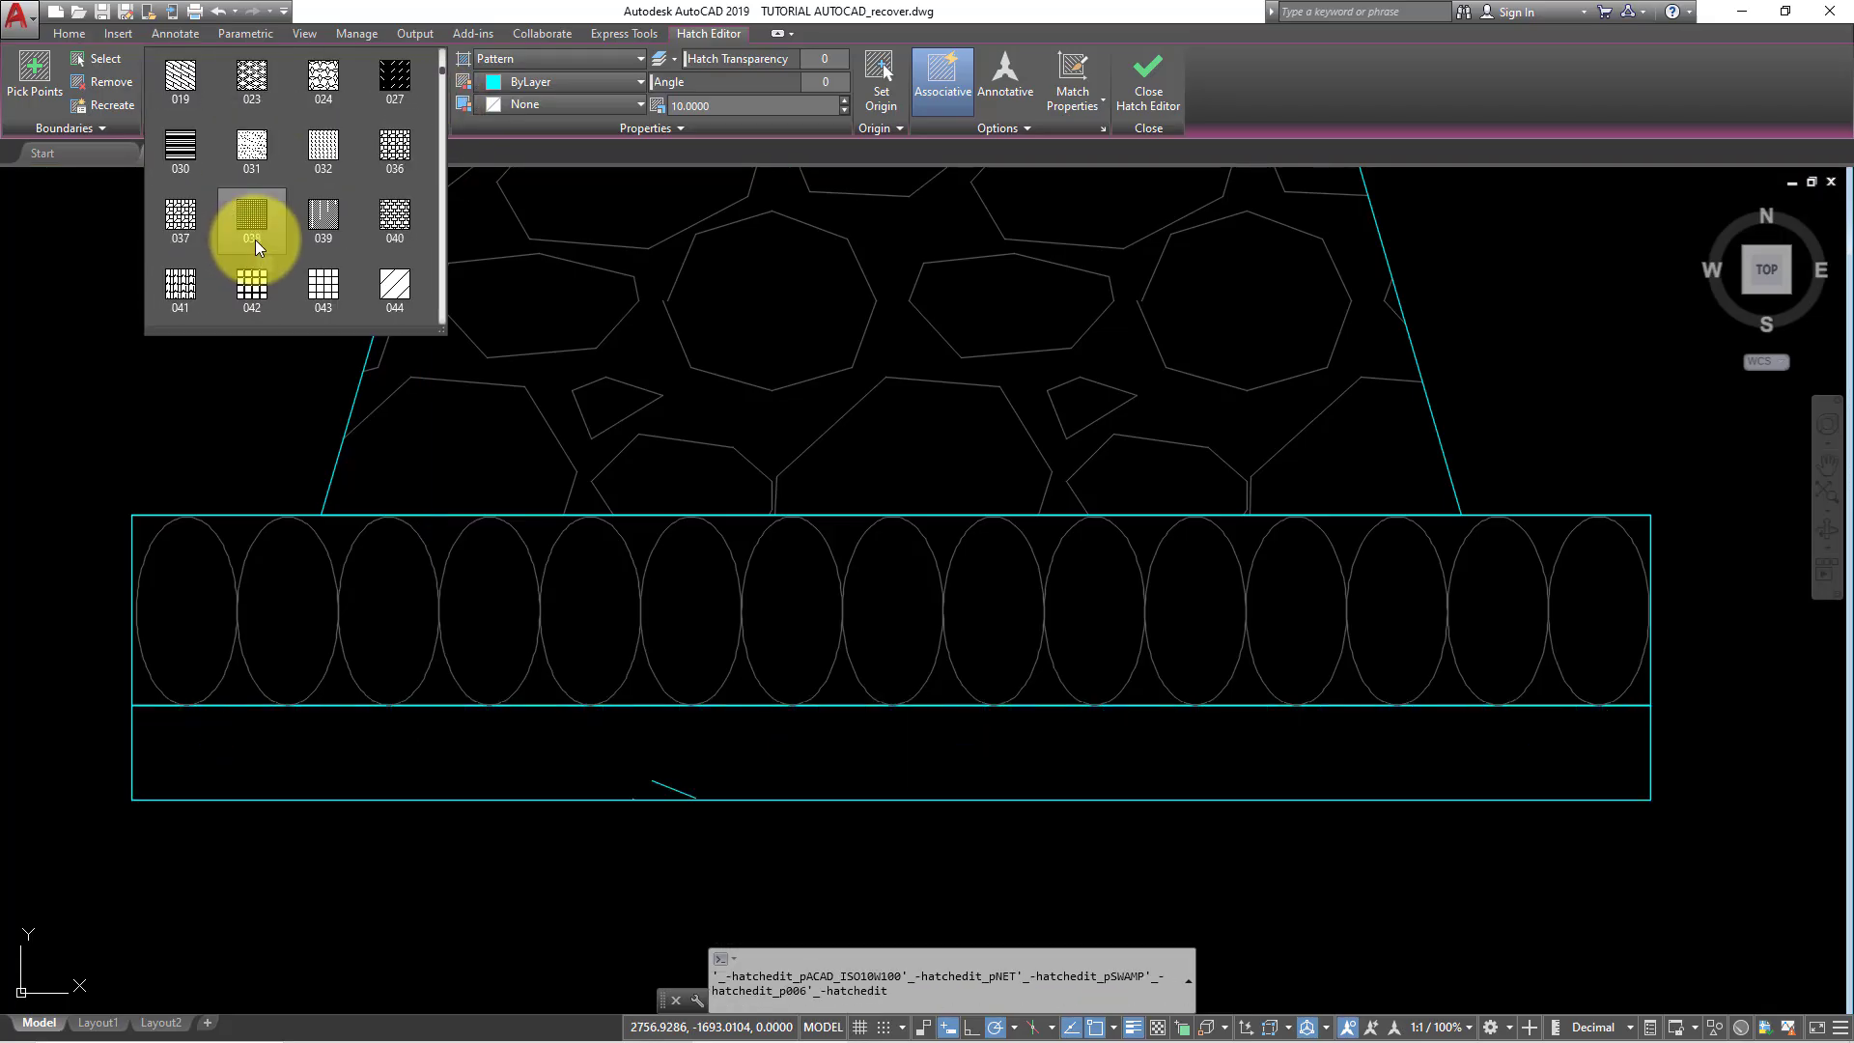
scroll(253, 190, down, 2)
click(268, 188)
- Settle on the AR-SAND pattern at scale 1 for the bottom band
scroll(269, 187, down, 3)
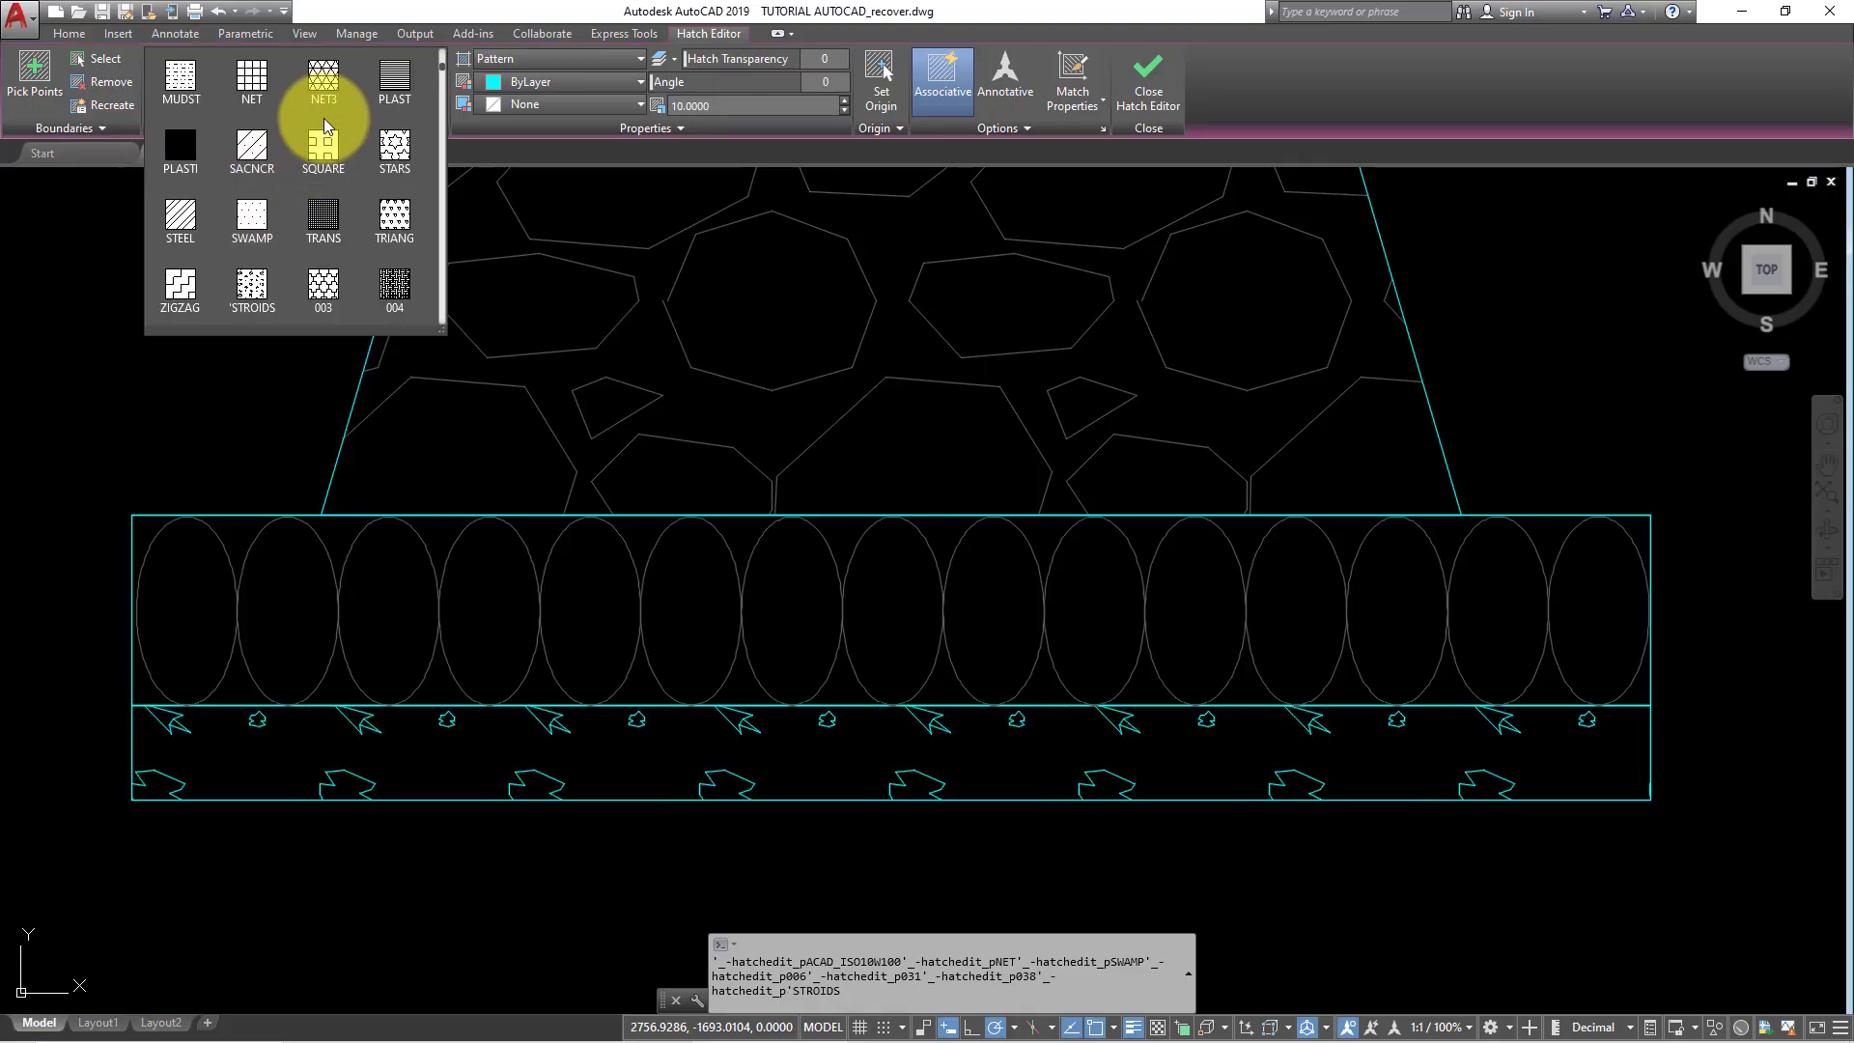
click(328, 124)
scroll(330, 126, up, 4)
scroll(323, 136, up, 4)
click(324, 136)
click(386, 280)
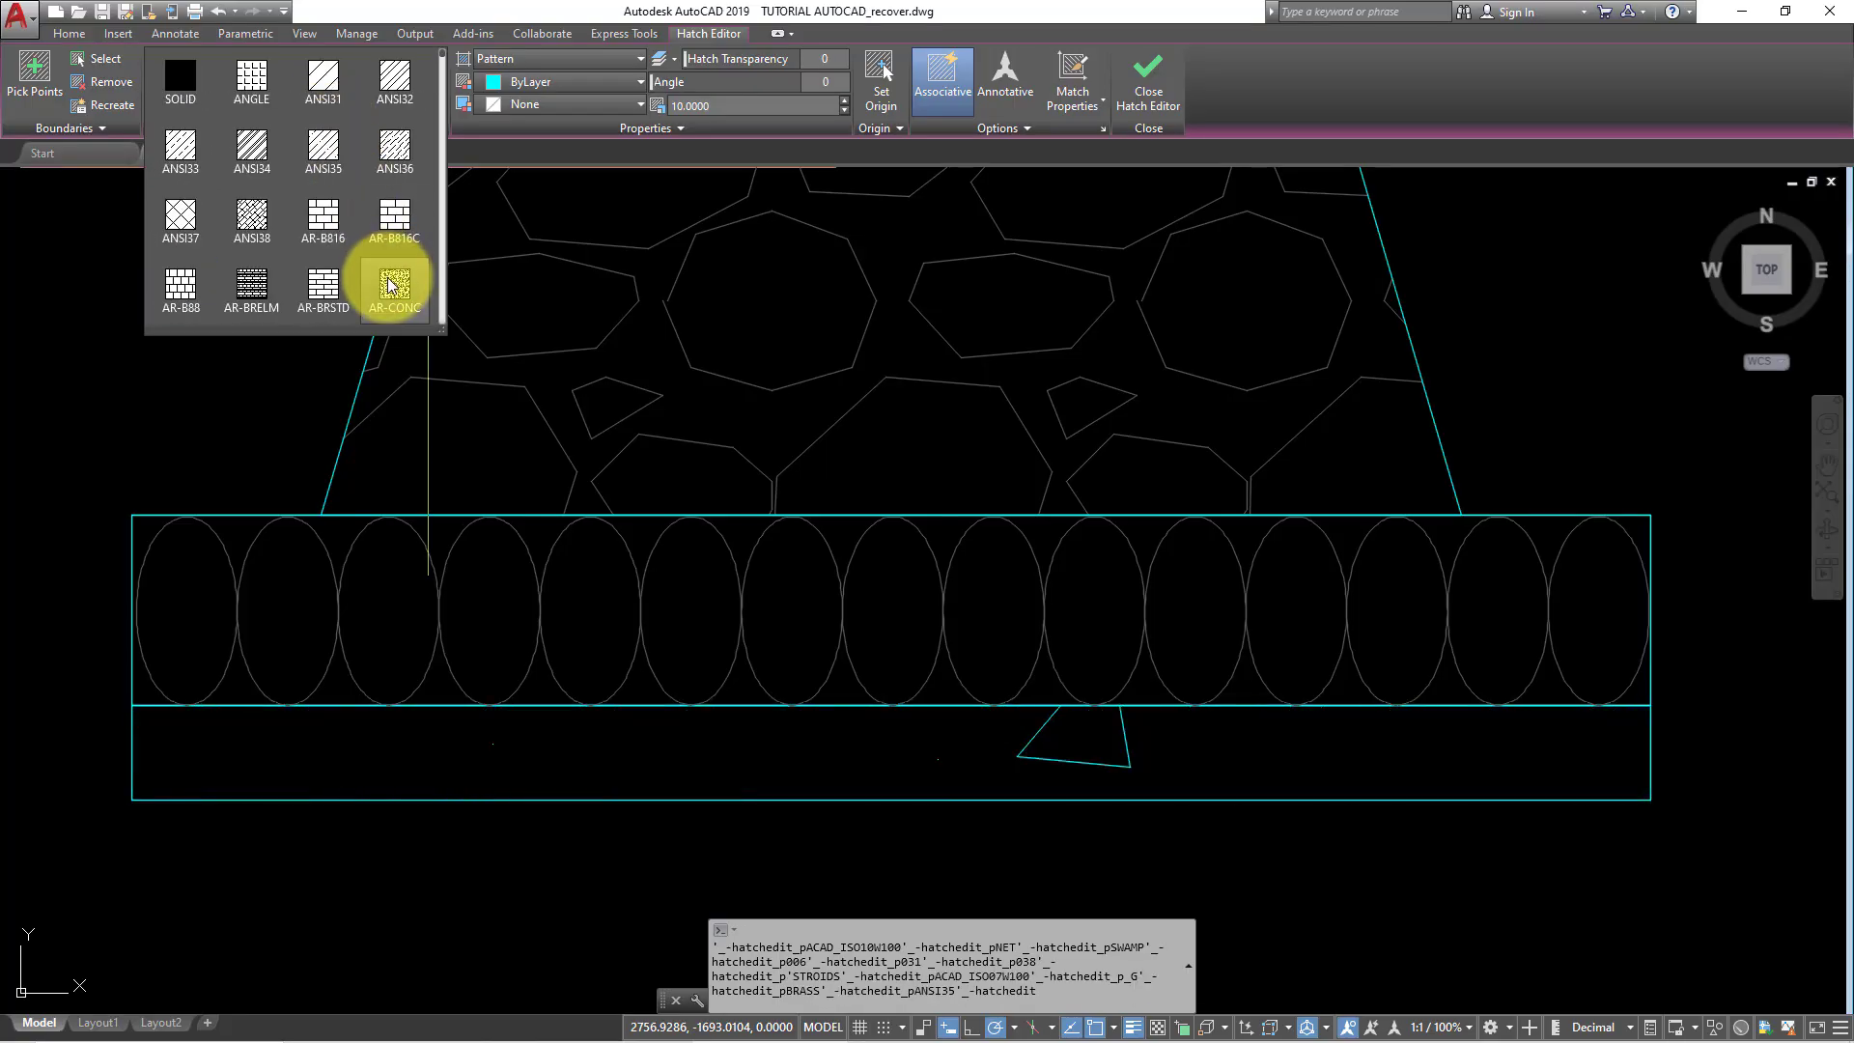
scroll(383, 279, down, 1)
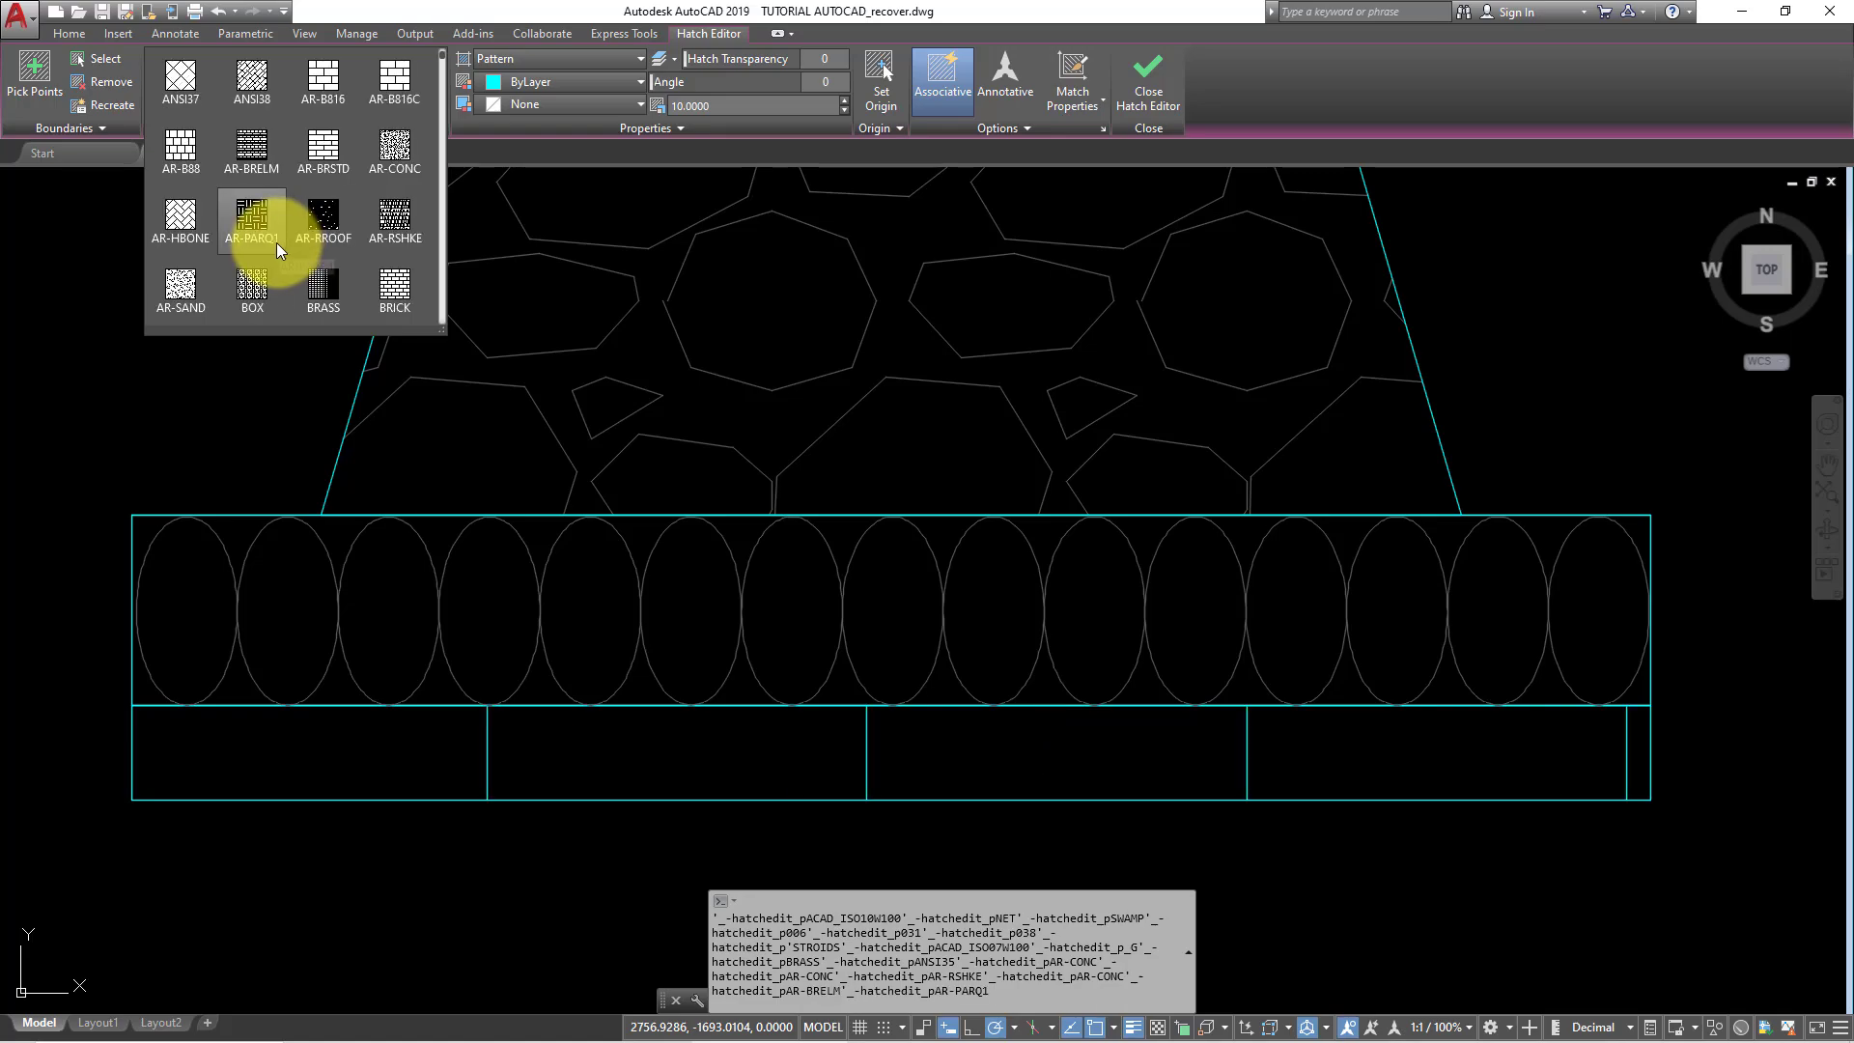
click(177, 276)
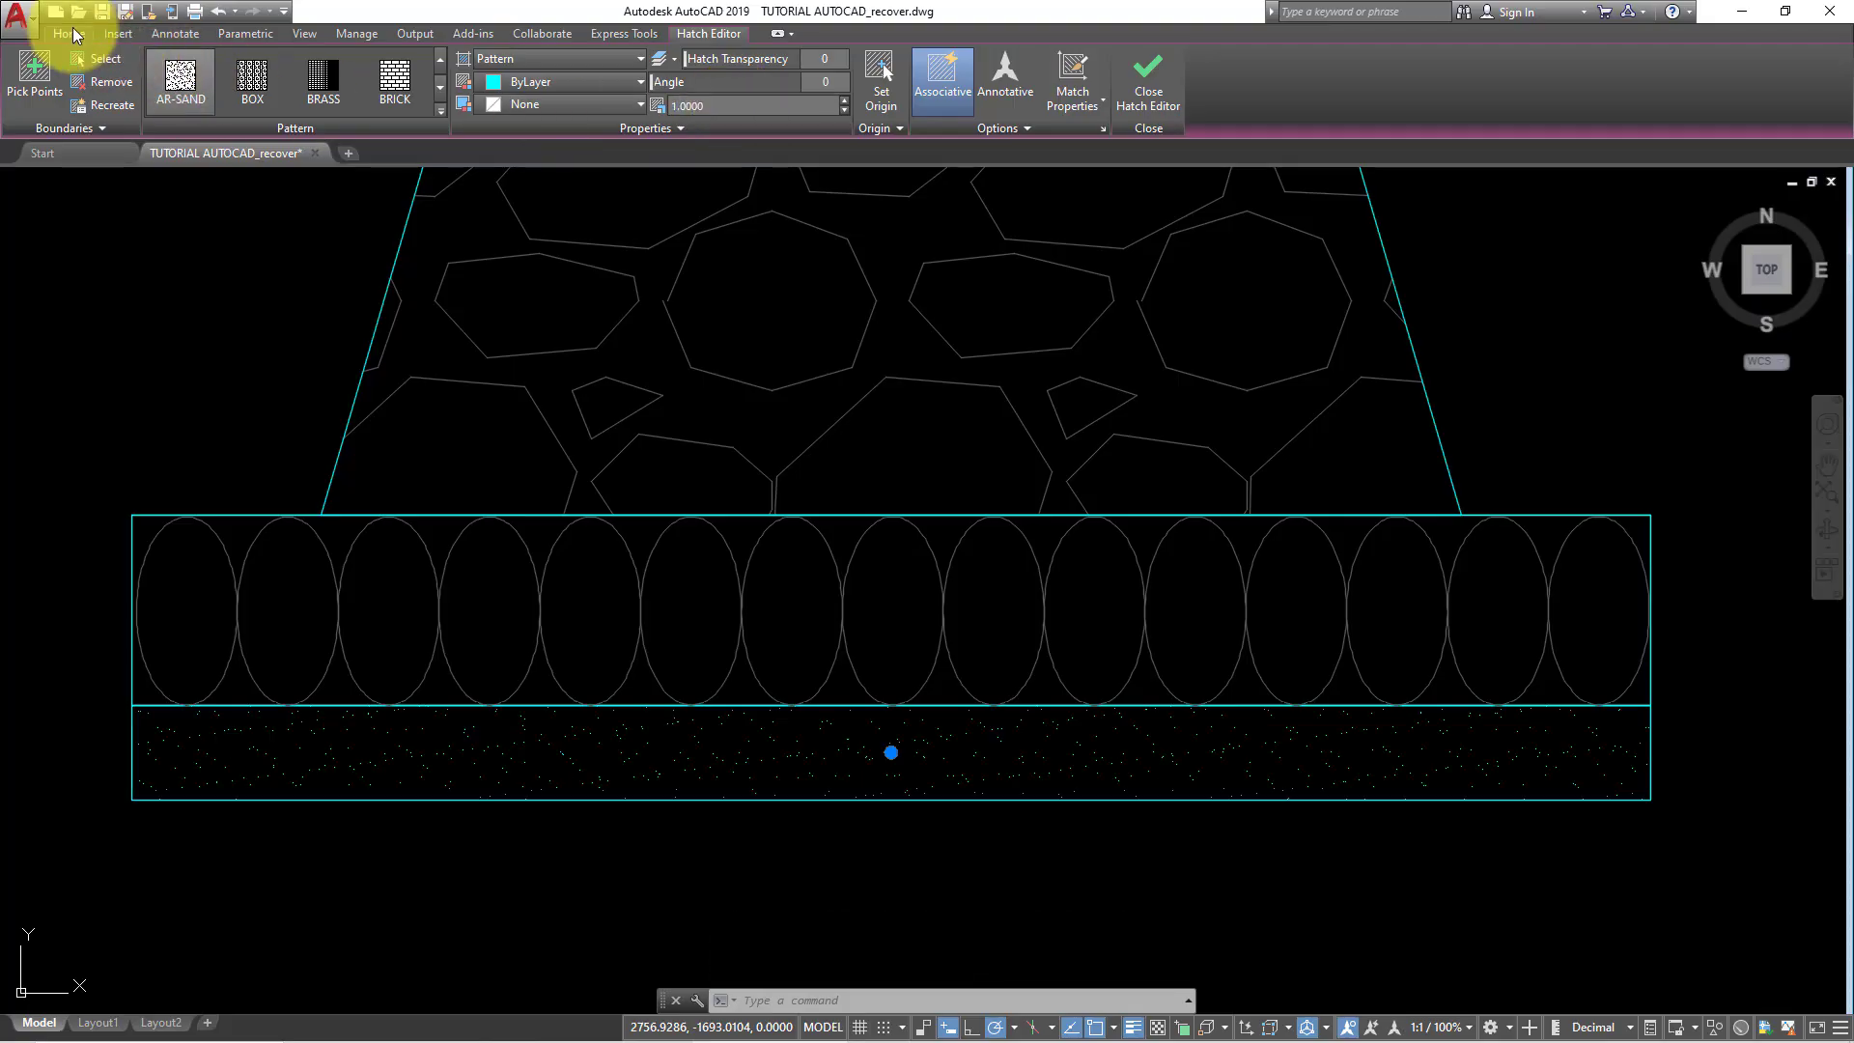
click(73, 31)
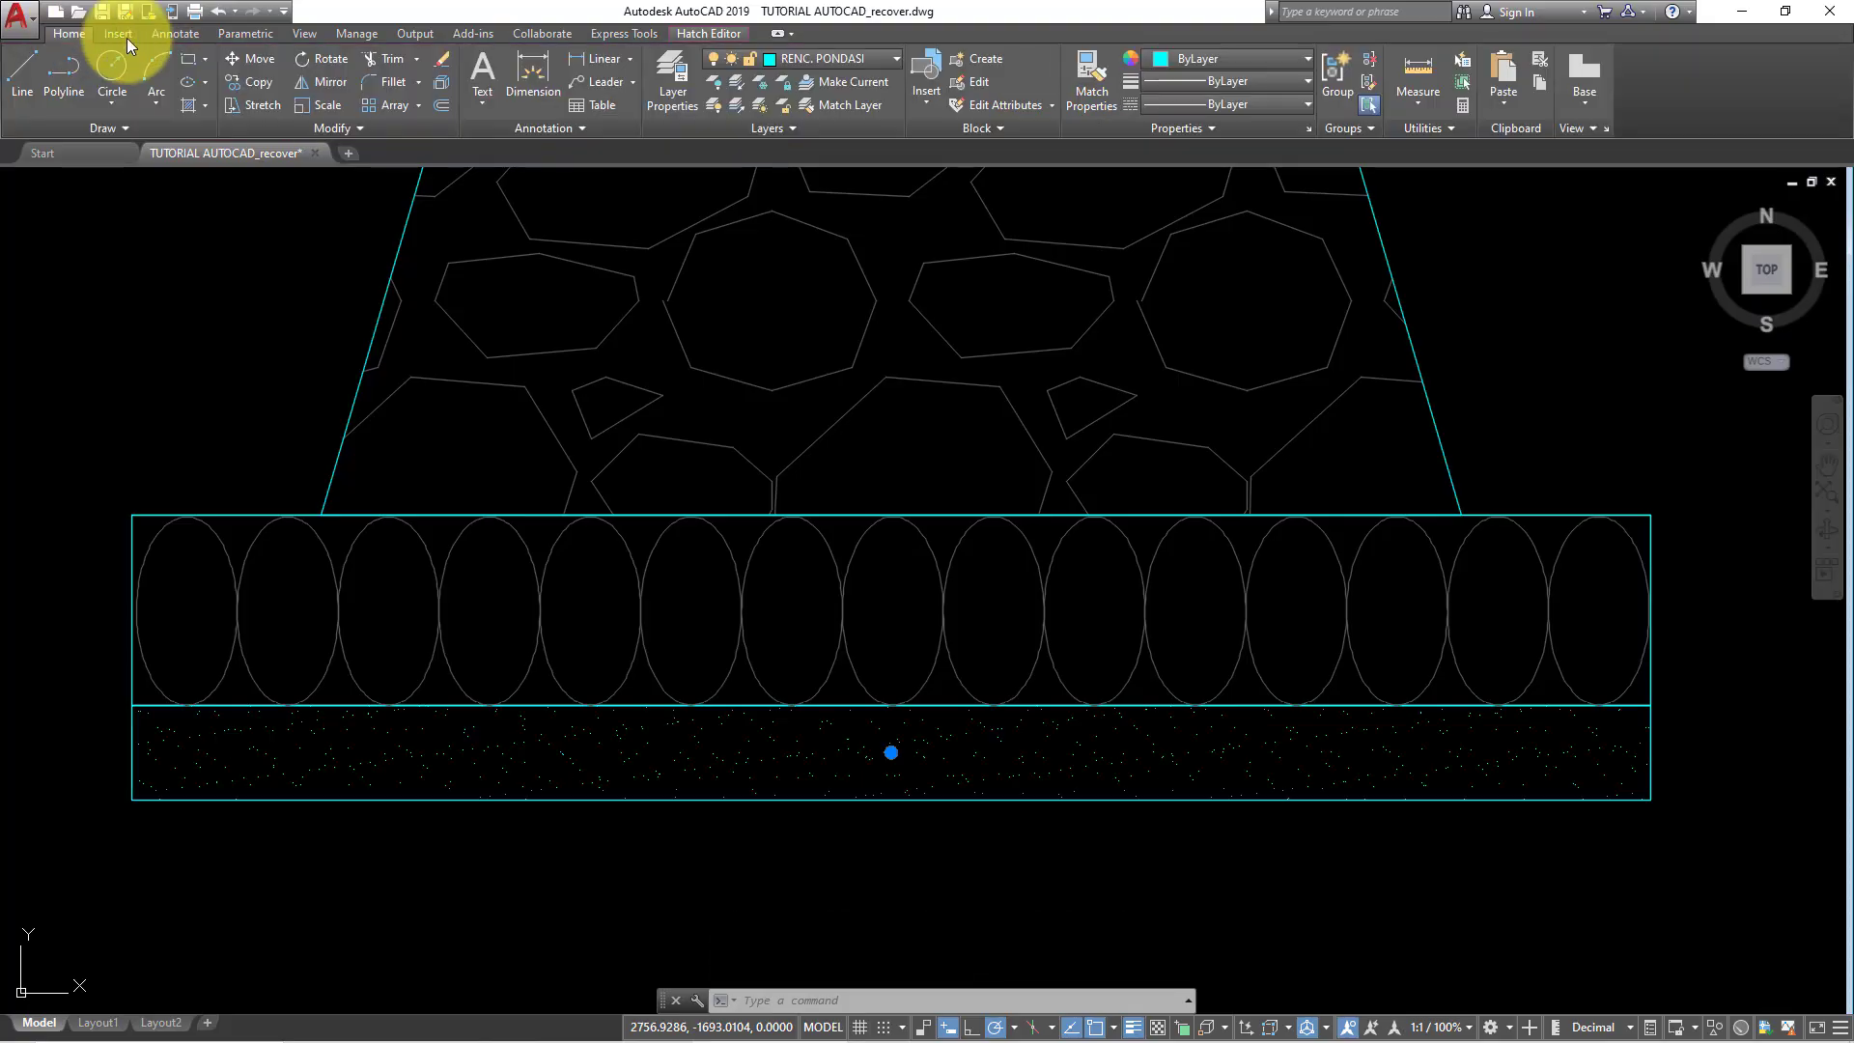
click(879, 58)
- Put the sand fill on the ARSIRAN layer and clear the selection
click(832, 130)
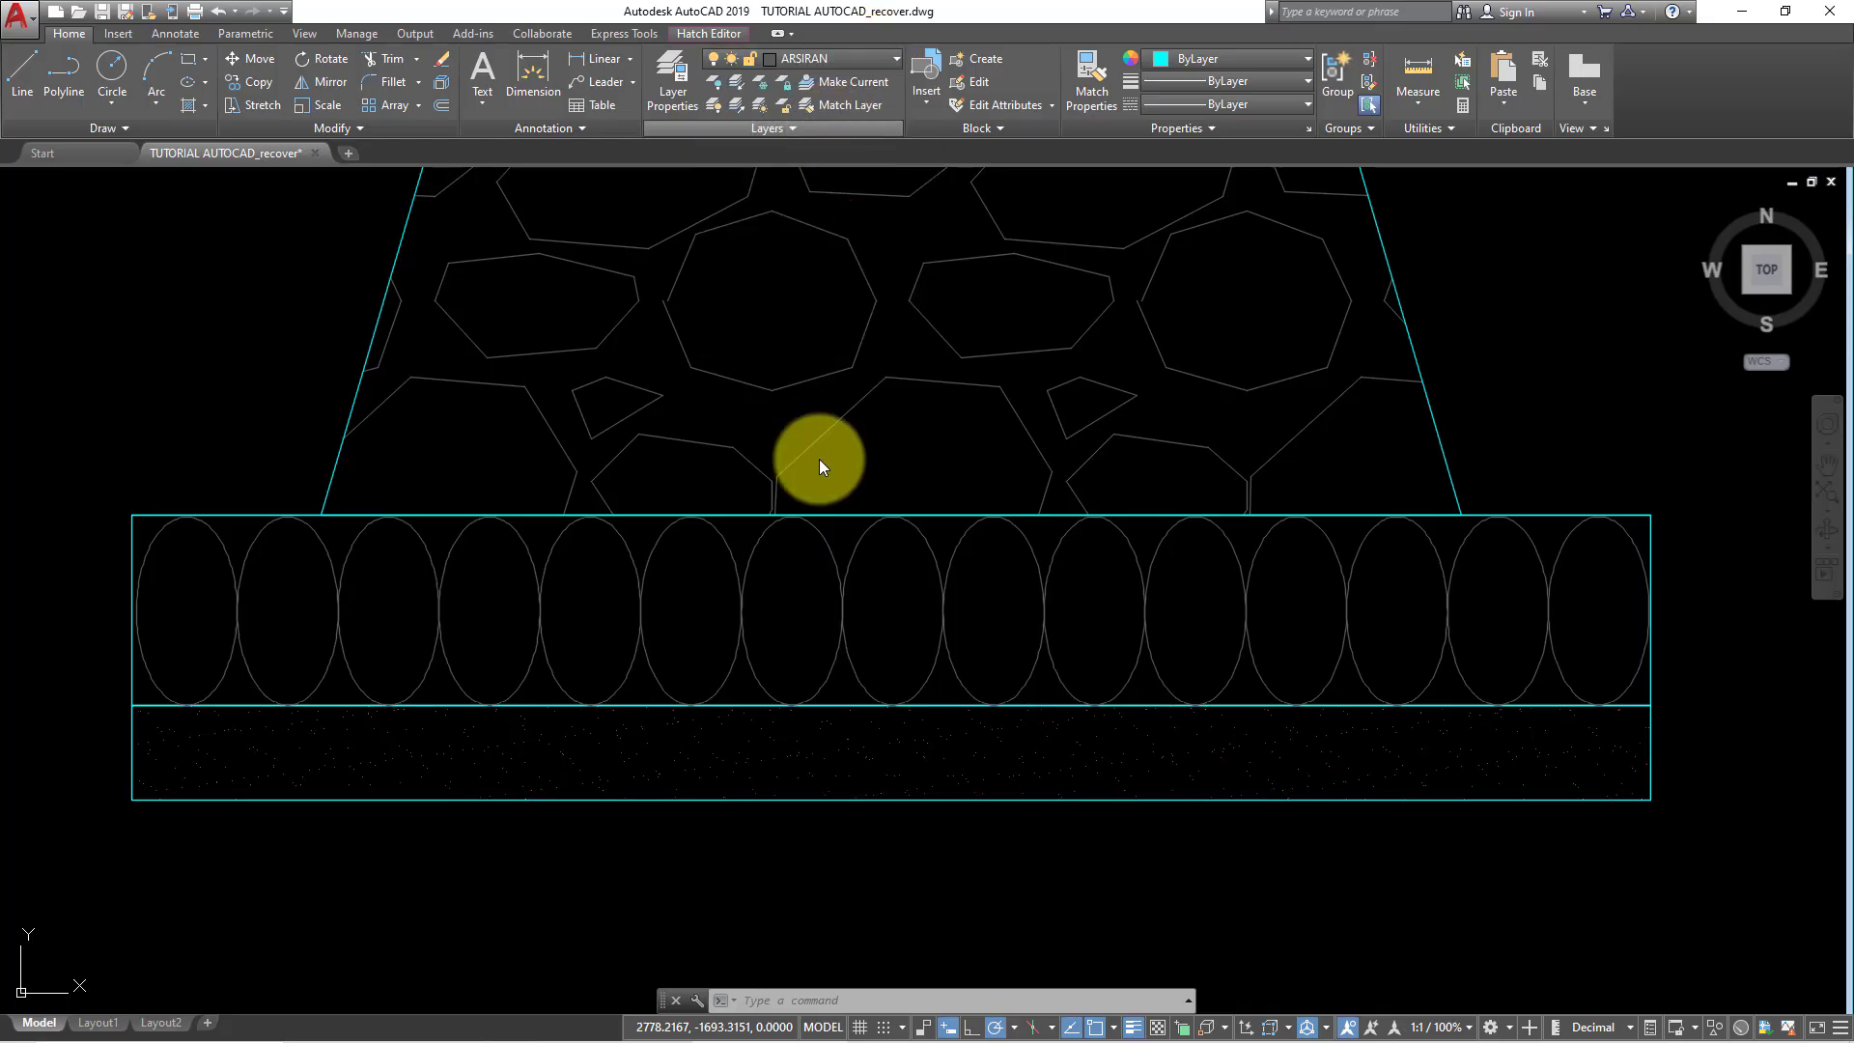
scroll(854, 512, down, 2)
scroll(981, 513, down, 6)
middle_drag(1204, 426, 915, 525)
key(Escape)
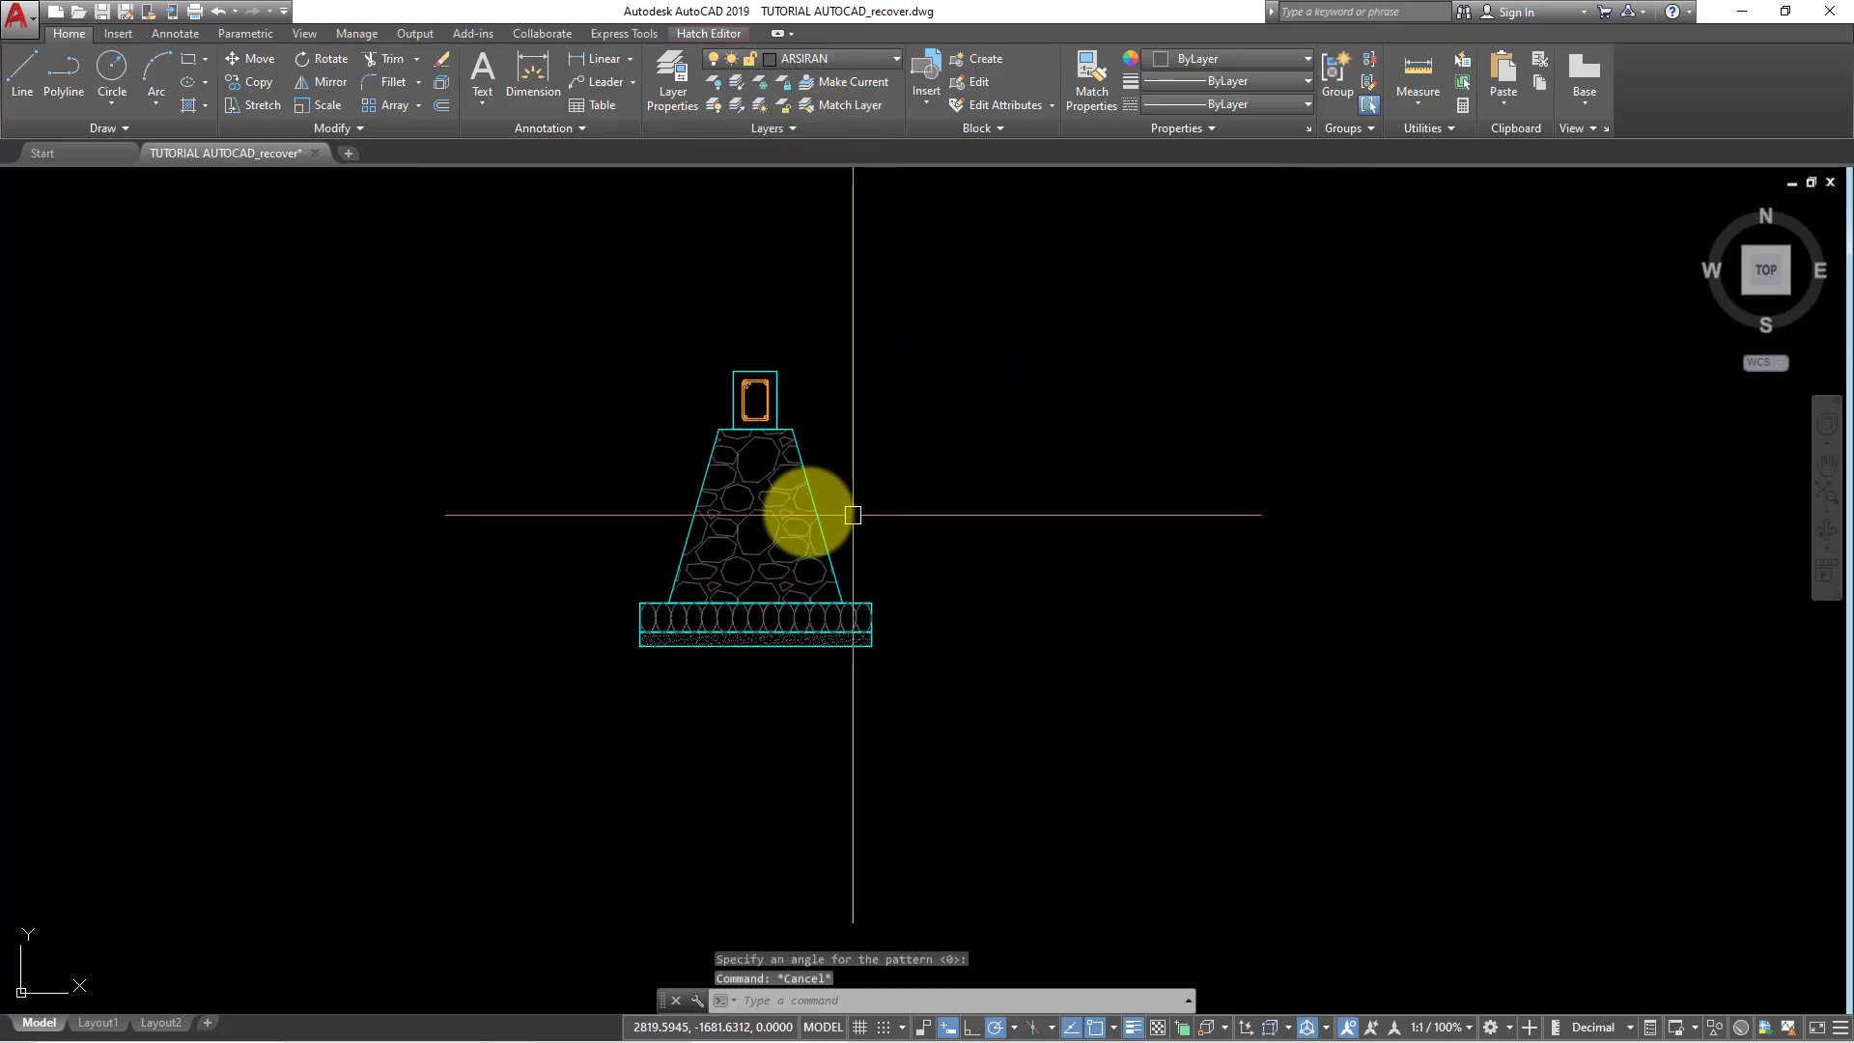
- Zoom to frame the whole footing and window-select it
scroll(853, 514, up, 2)
scroll(791, 521, down, 8)
scroll(753, 542, up, 1)
scroll(719, 574, up, 4)
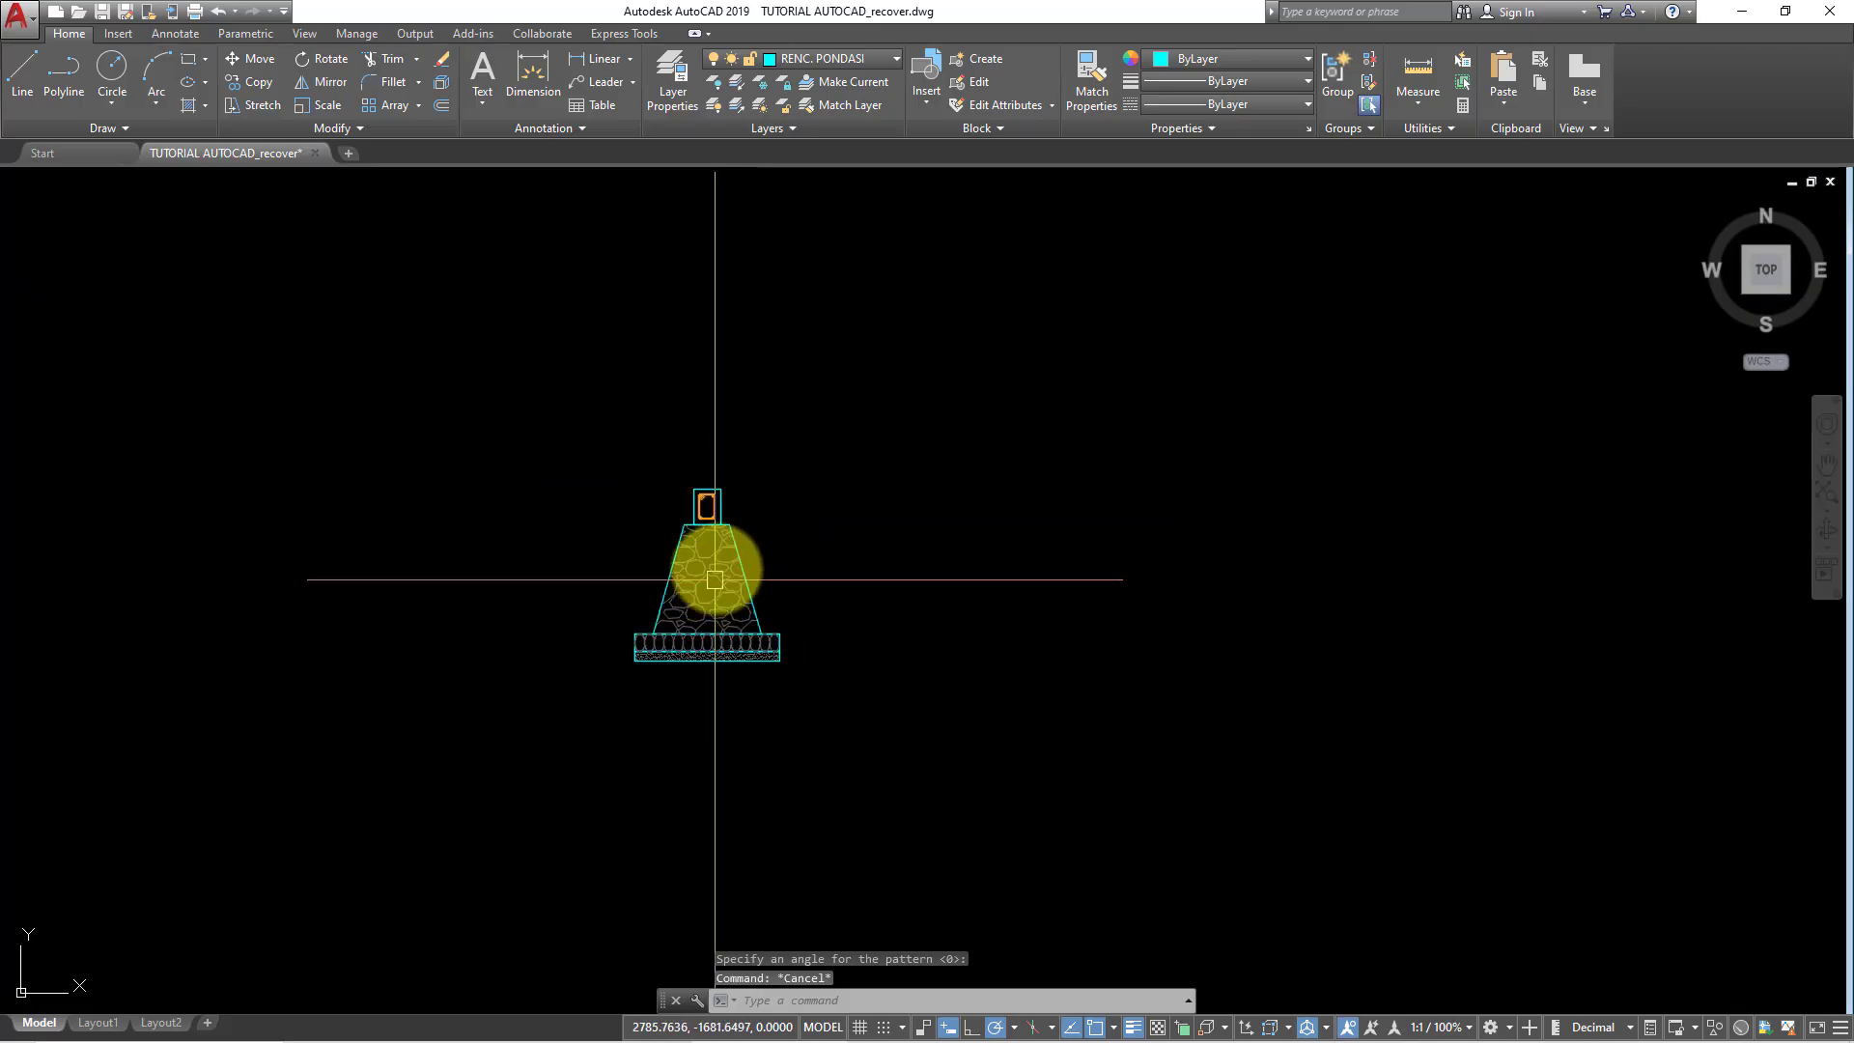
scroll(714, 579, up, 4)
scroll(712, 519, down, 8)
scroll(716, 515, up, 2)
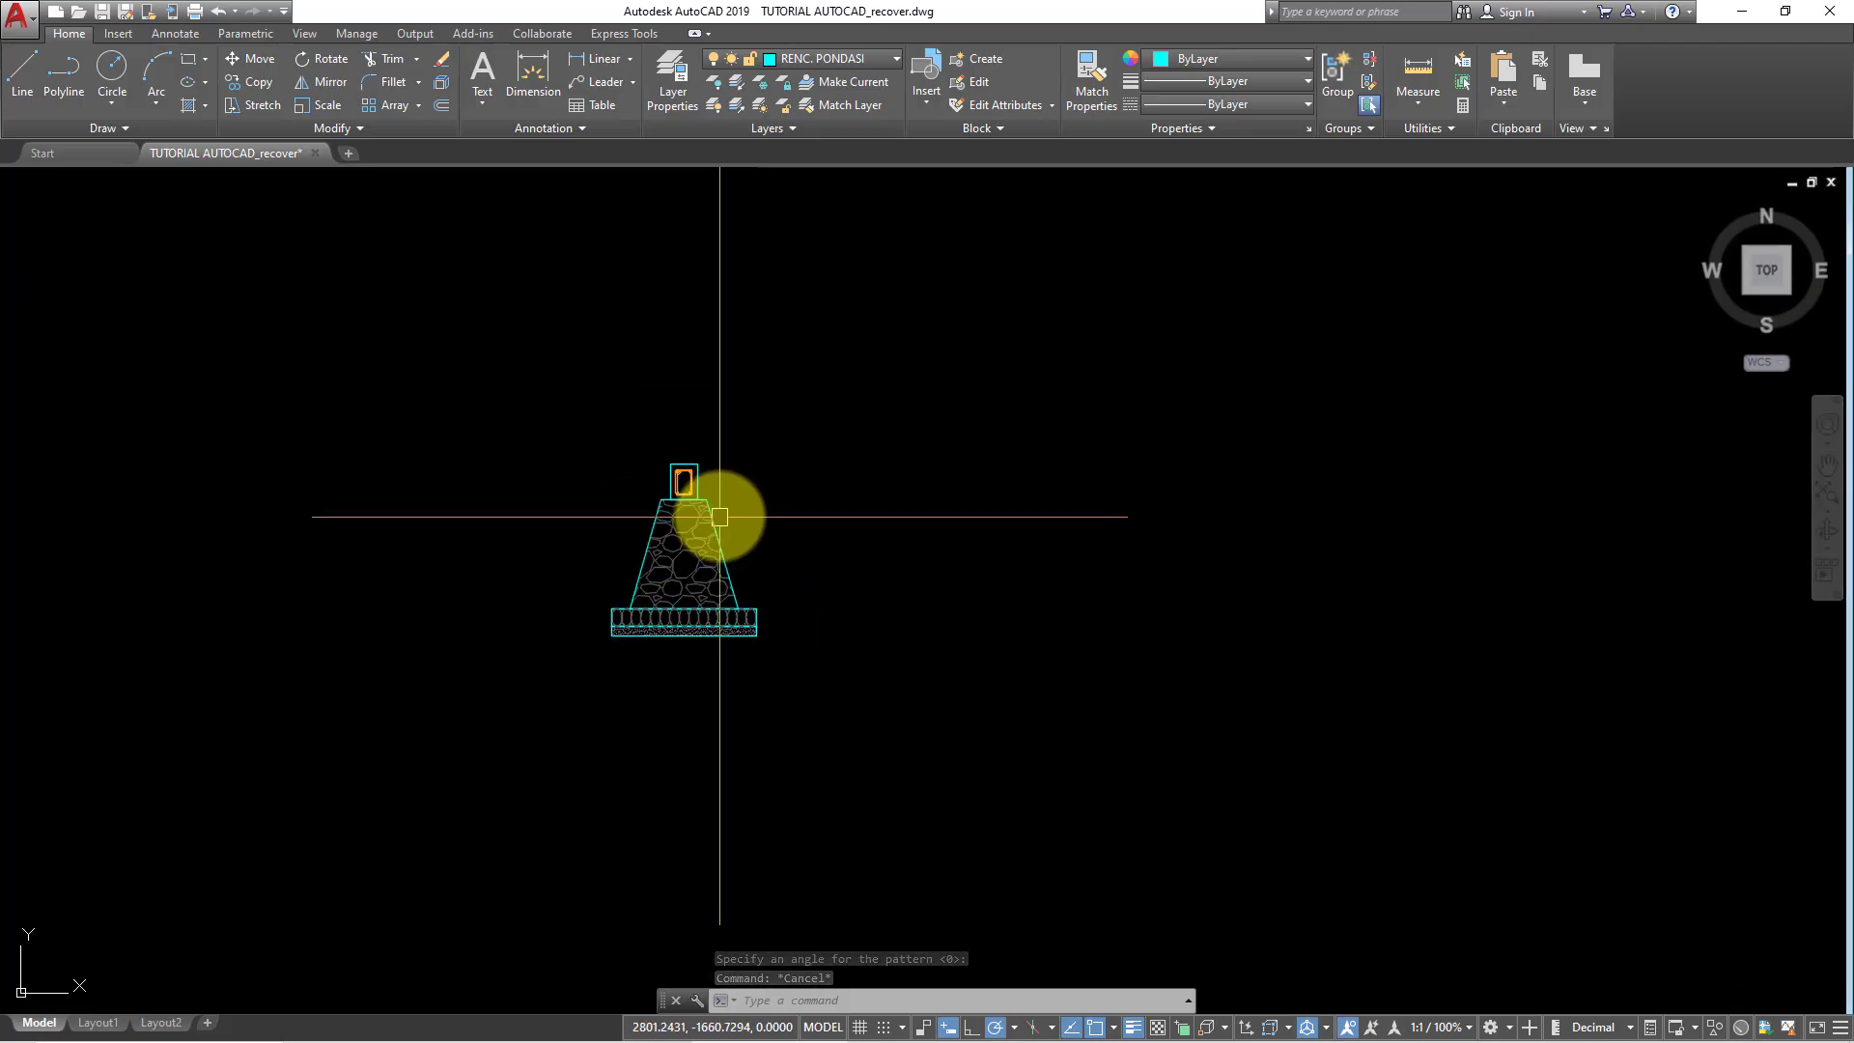
scroll(701, 473, up, 2)
scroll(700, 451, up, 1)
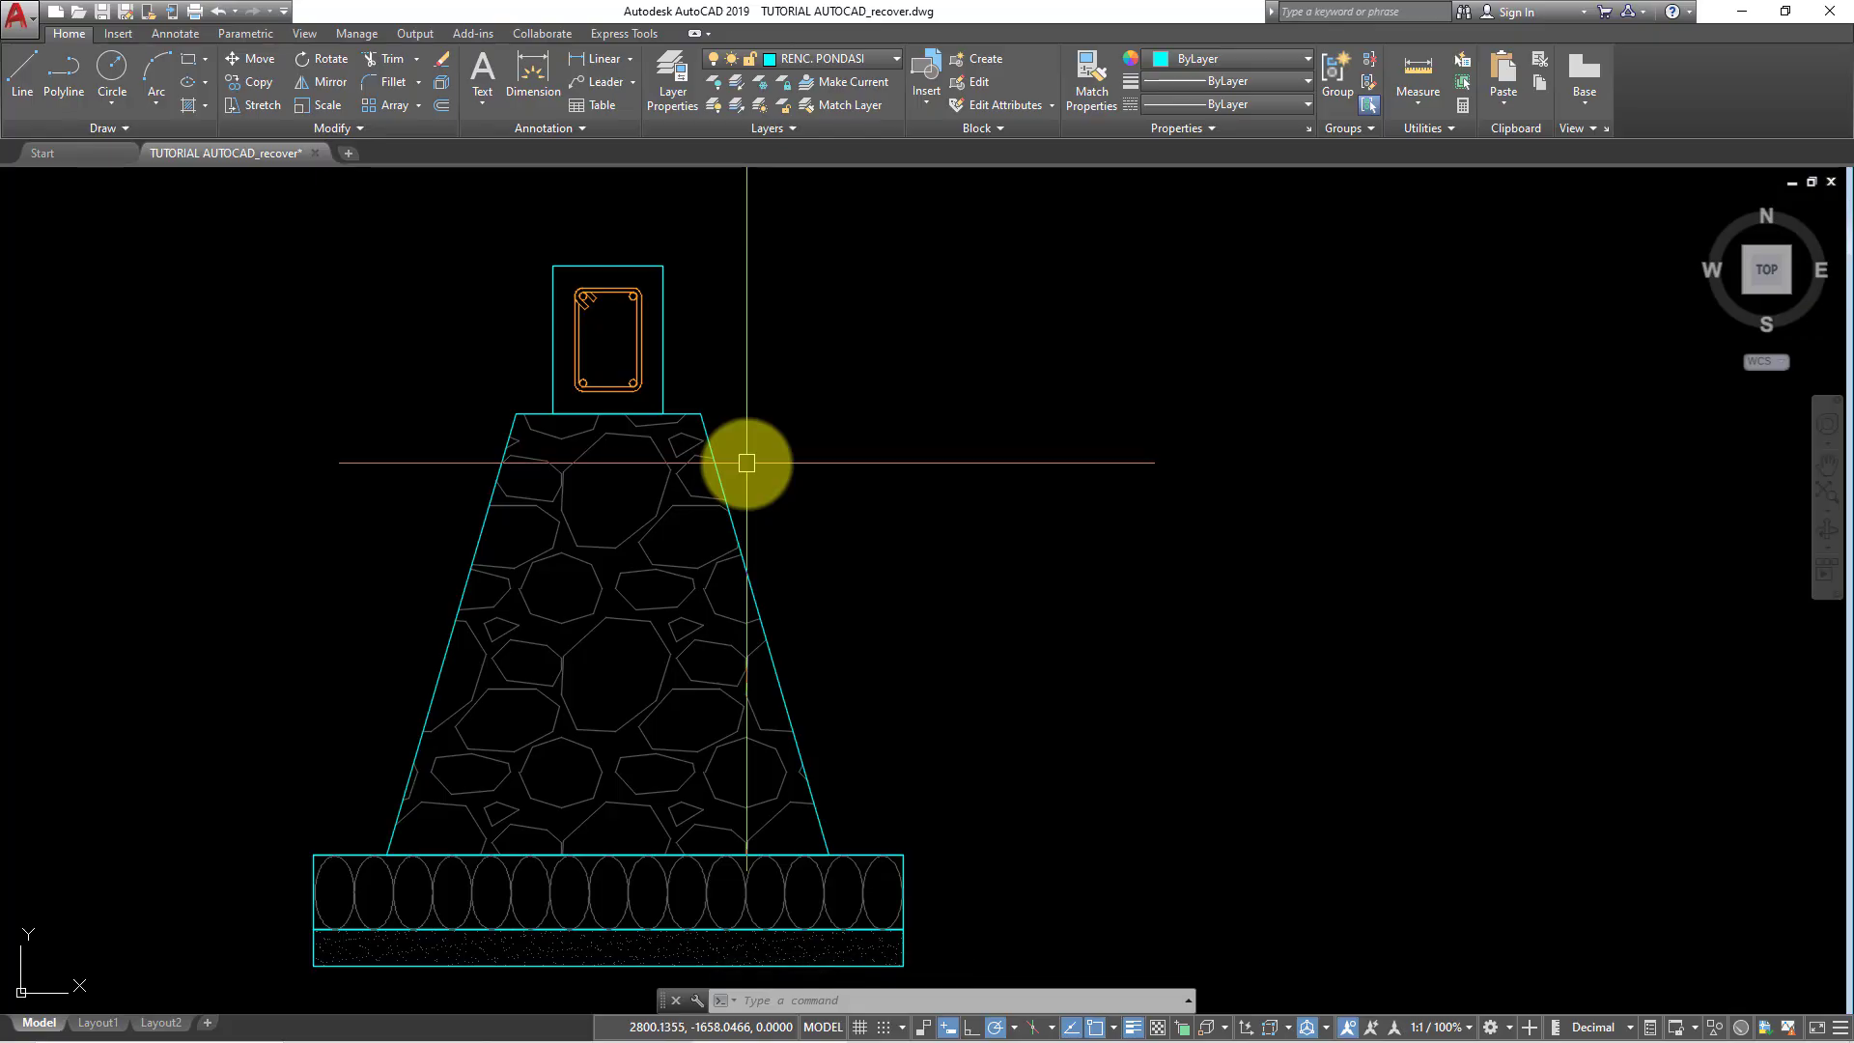
scroll(746, 463, down, 2)
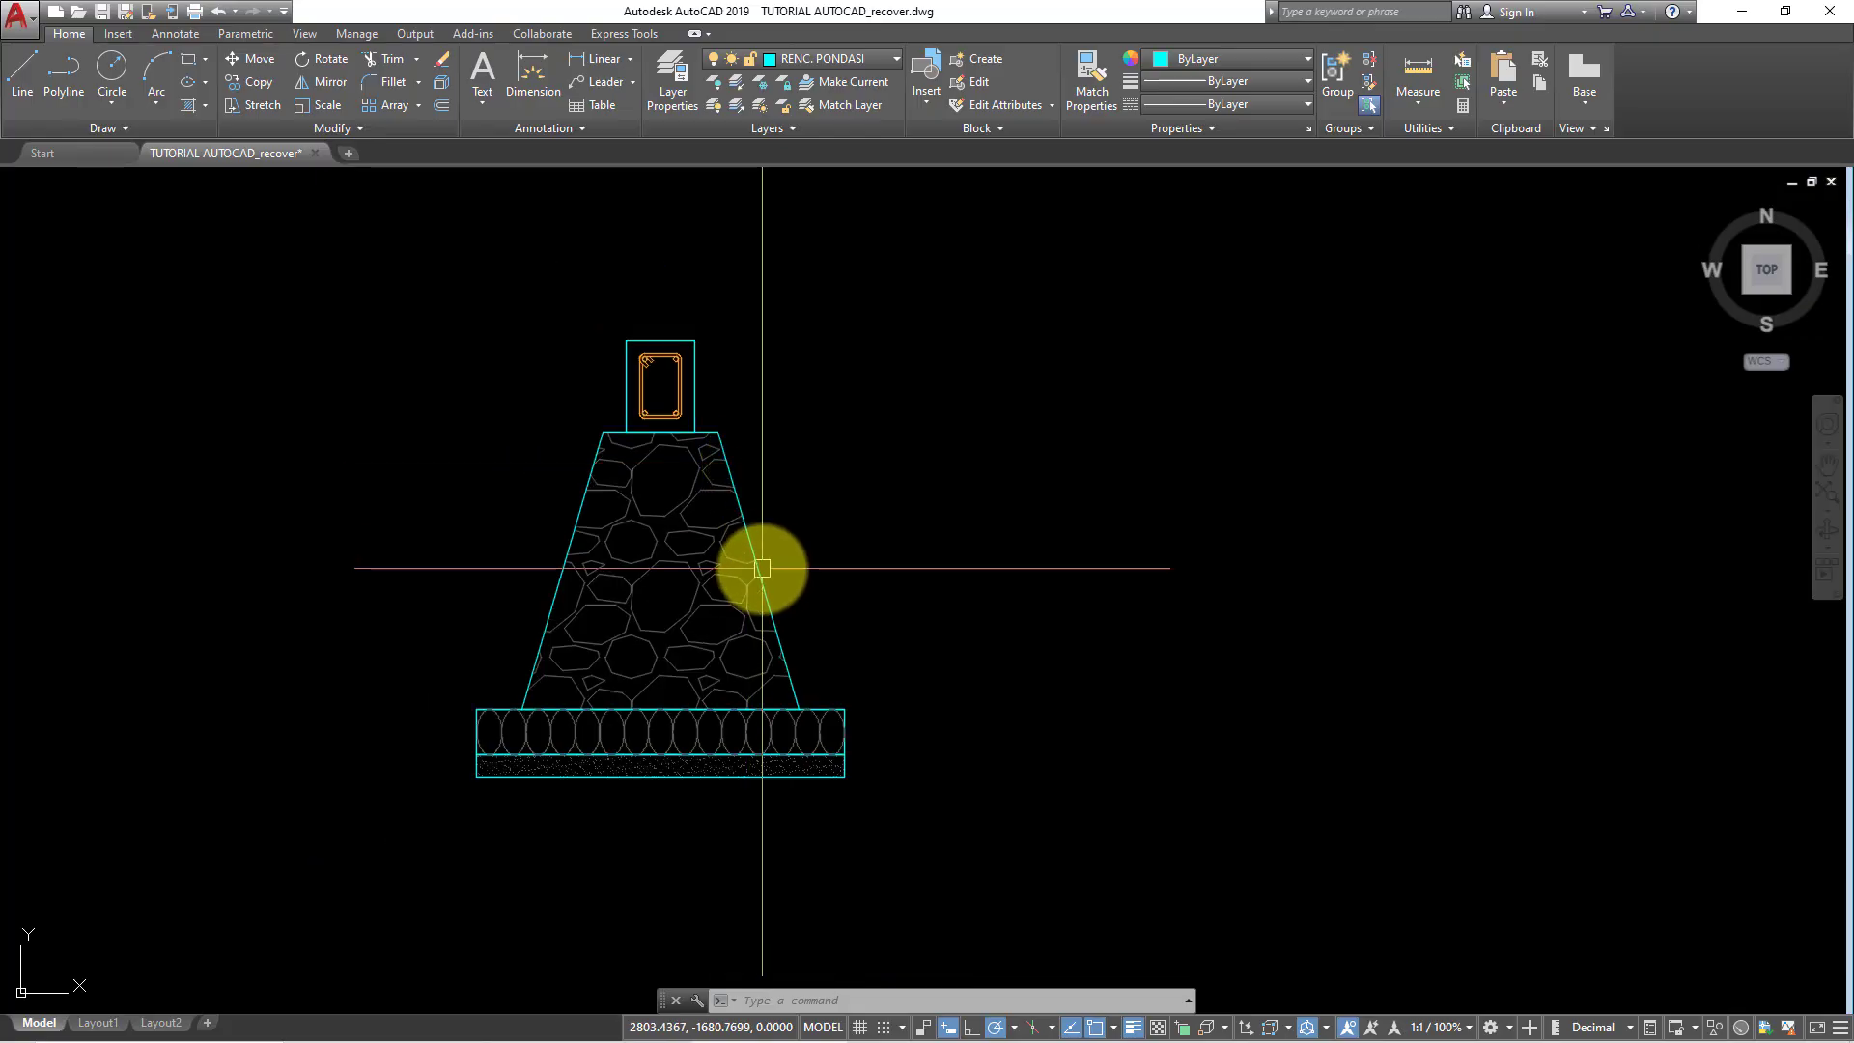
middle_drag(421, 415, 395, 412)
- Copy the whole footing to a spot right of the original
click(333, 247)
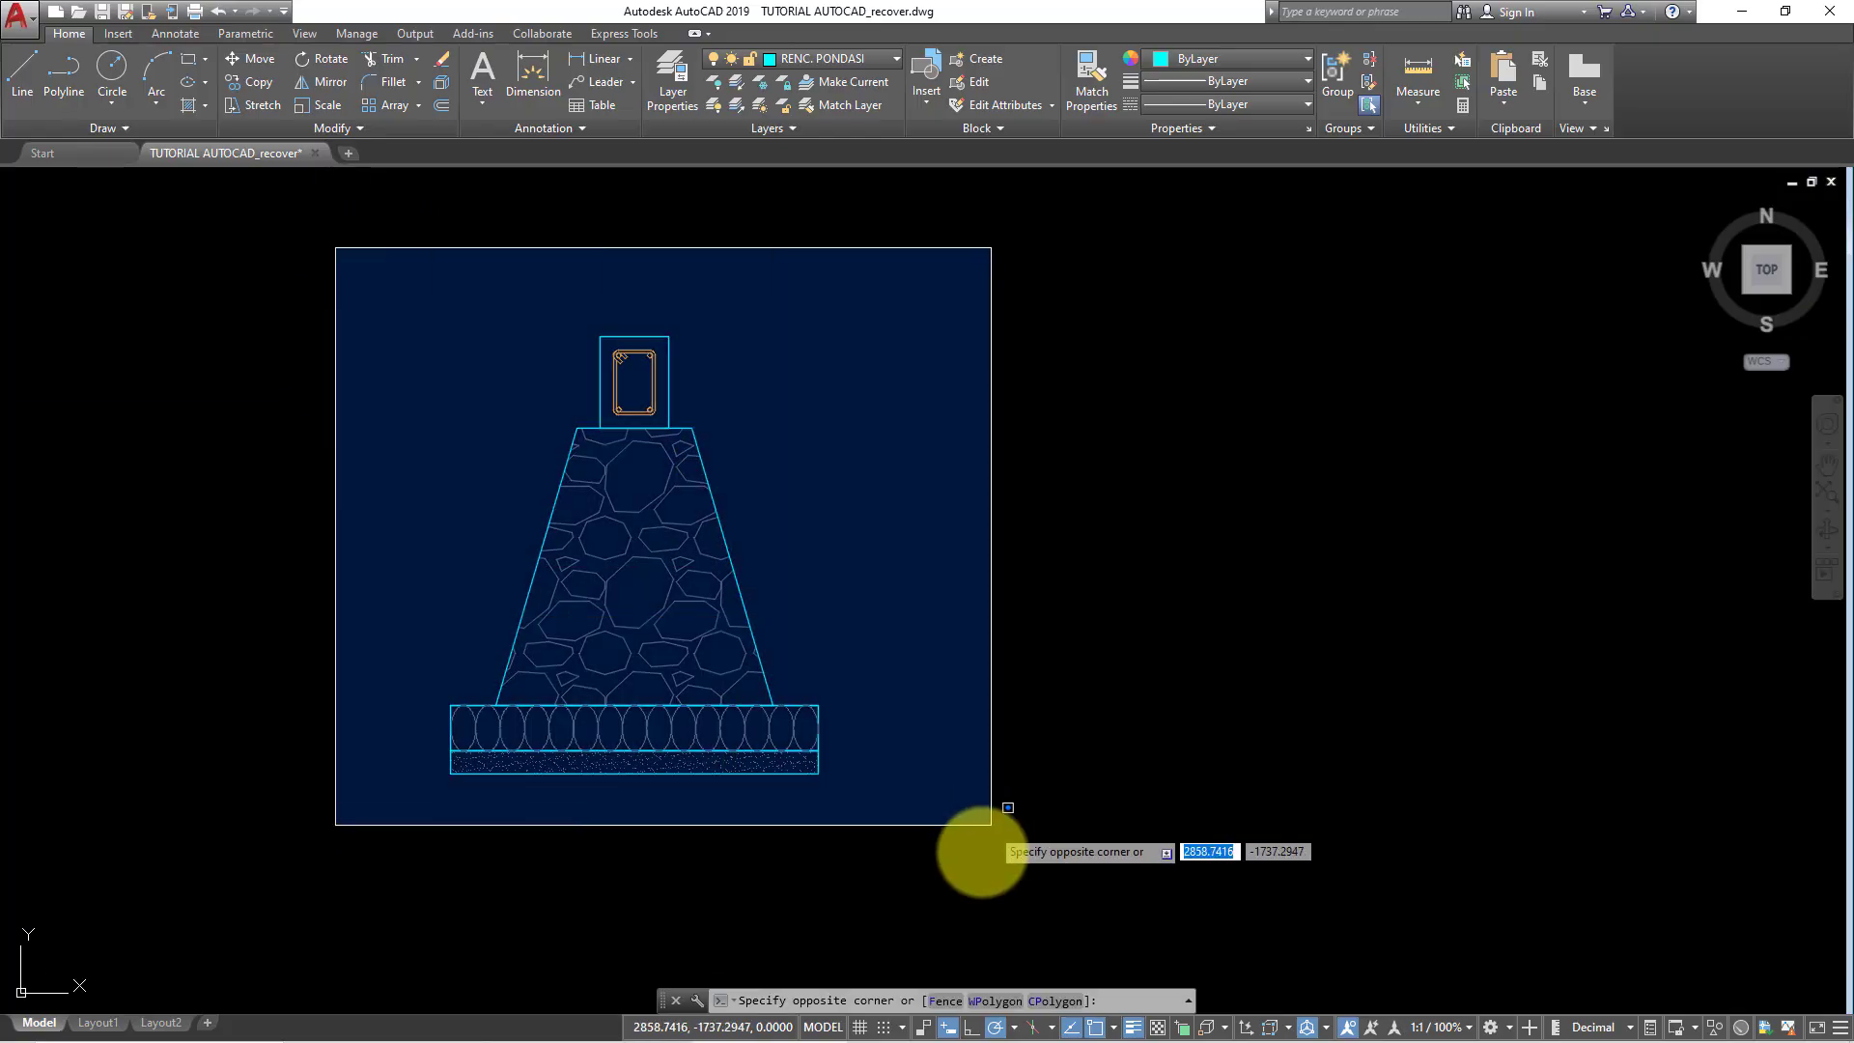
click(966, 830)
text(o)
key(Return)
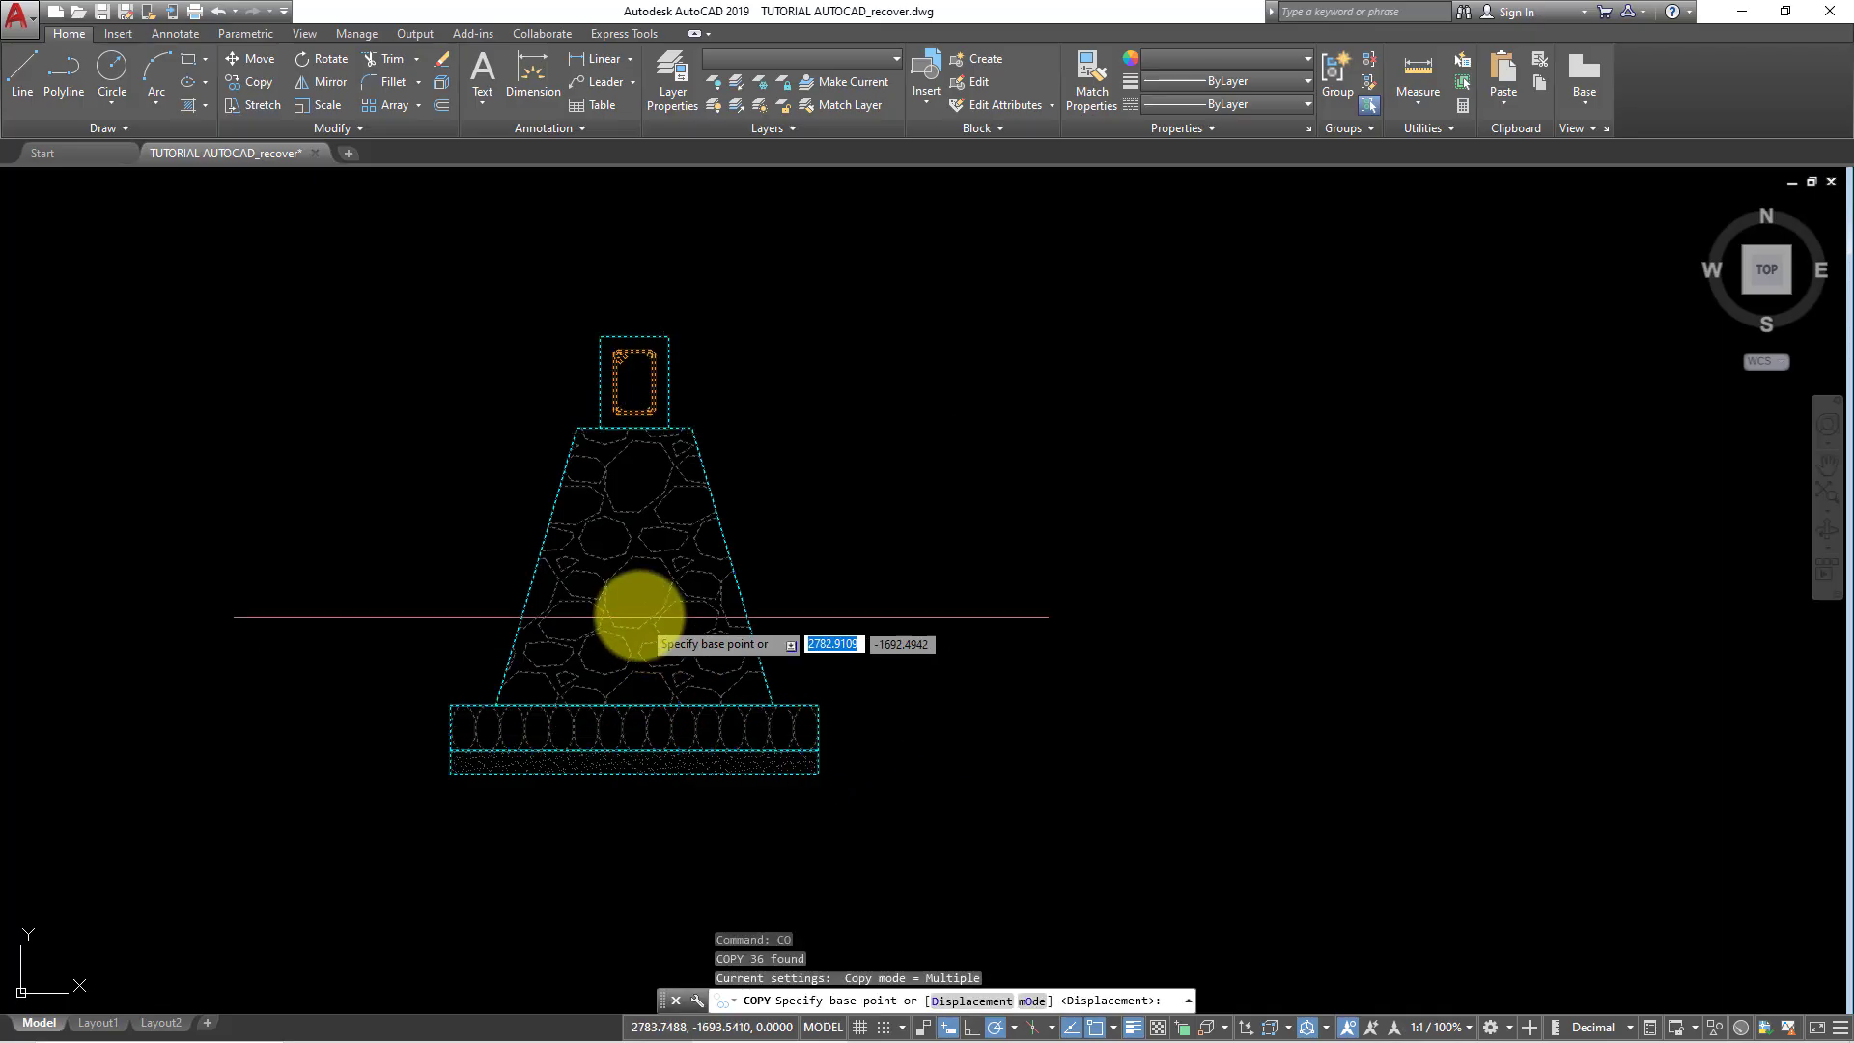
click(642, 592)
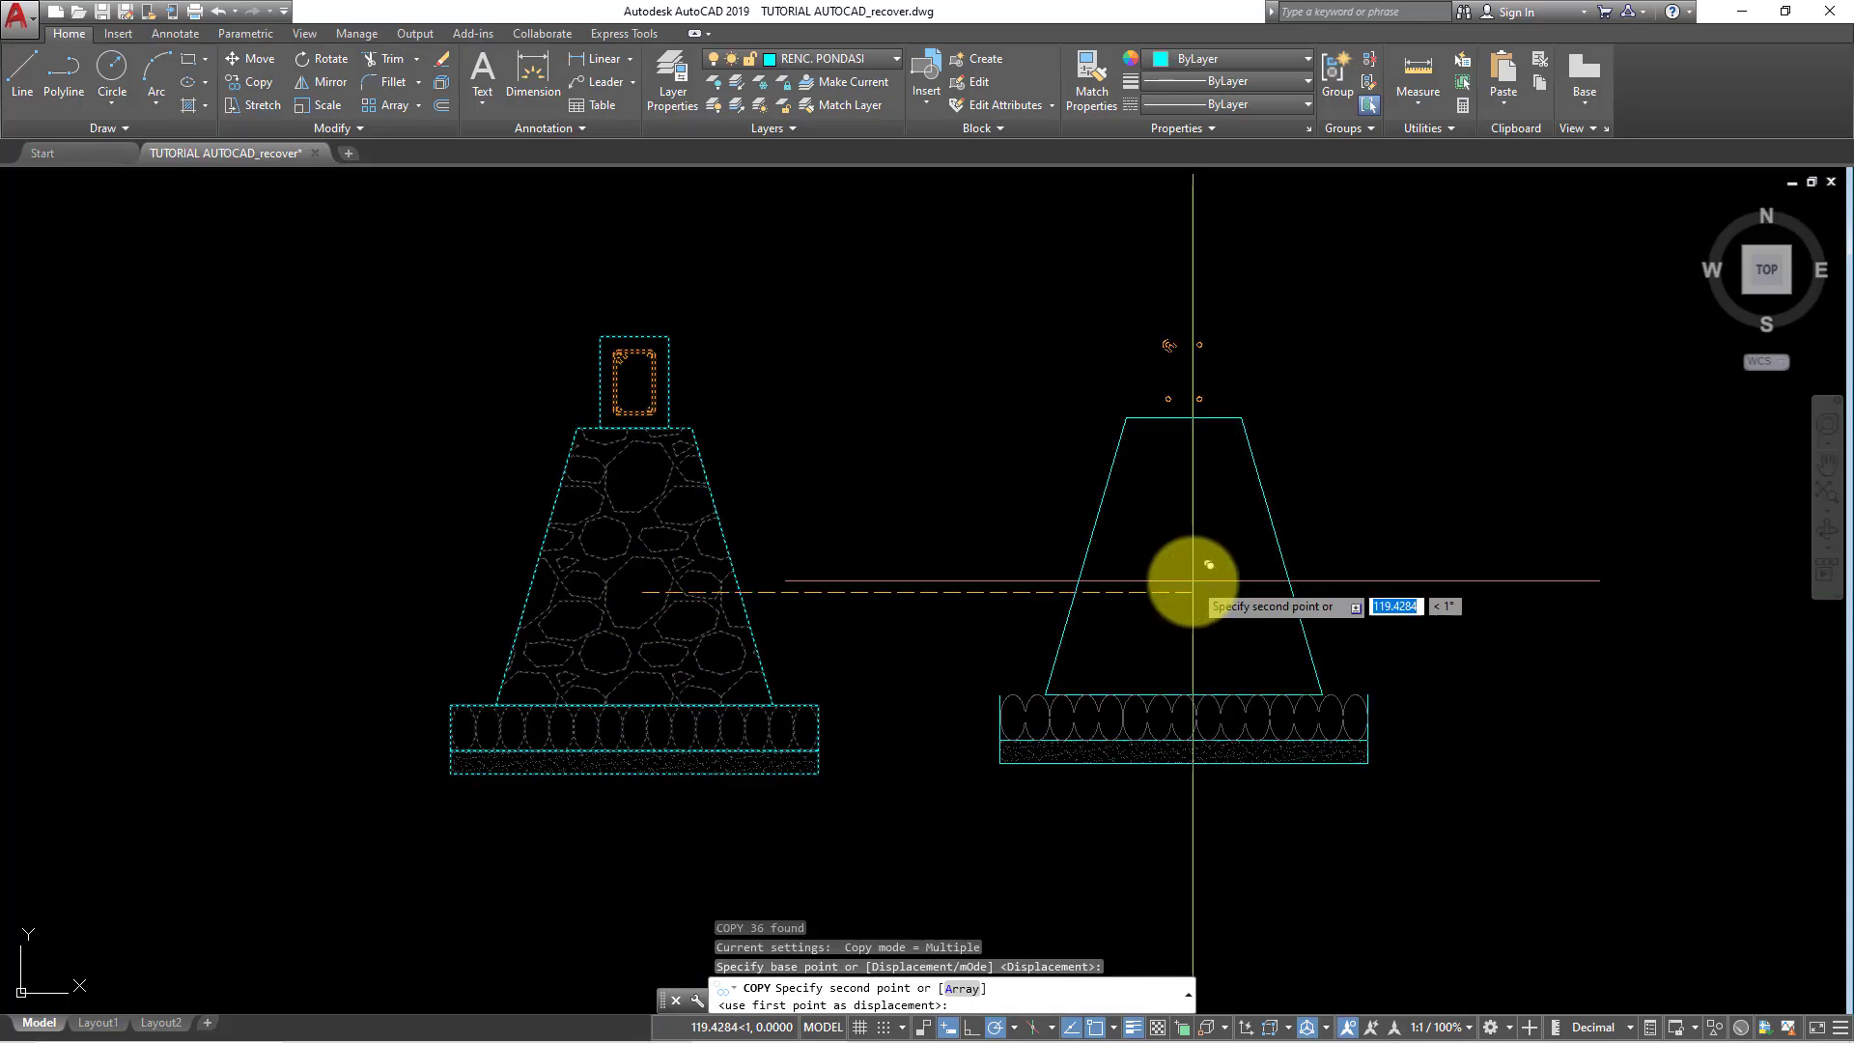
click(1196, 585)
key(Escape)
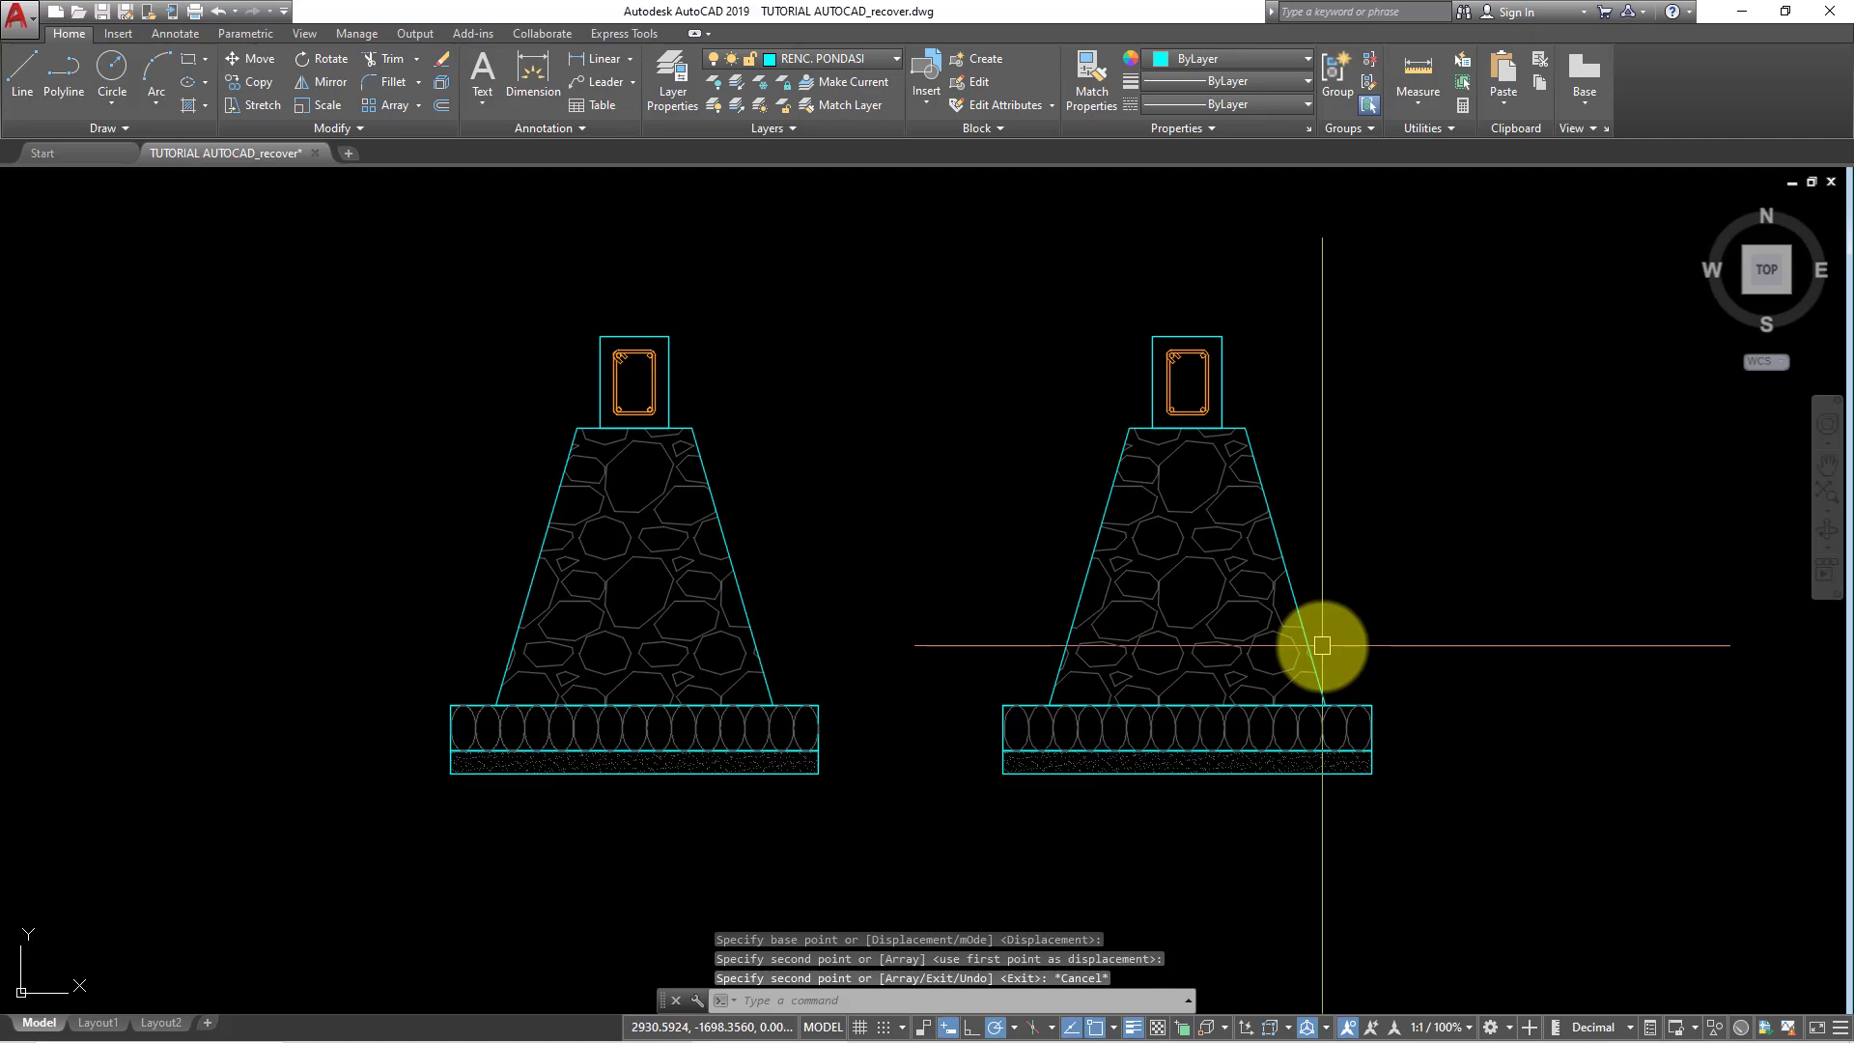
text(L)
- Draw a vertical divider line down the centre of the copied footing
key(Return)
click(1152, 700)
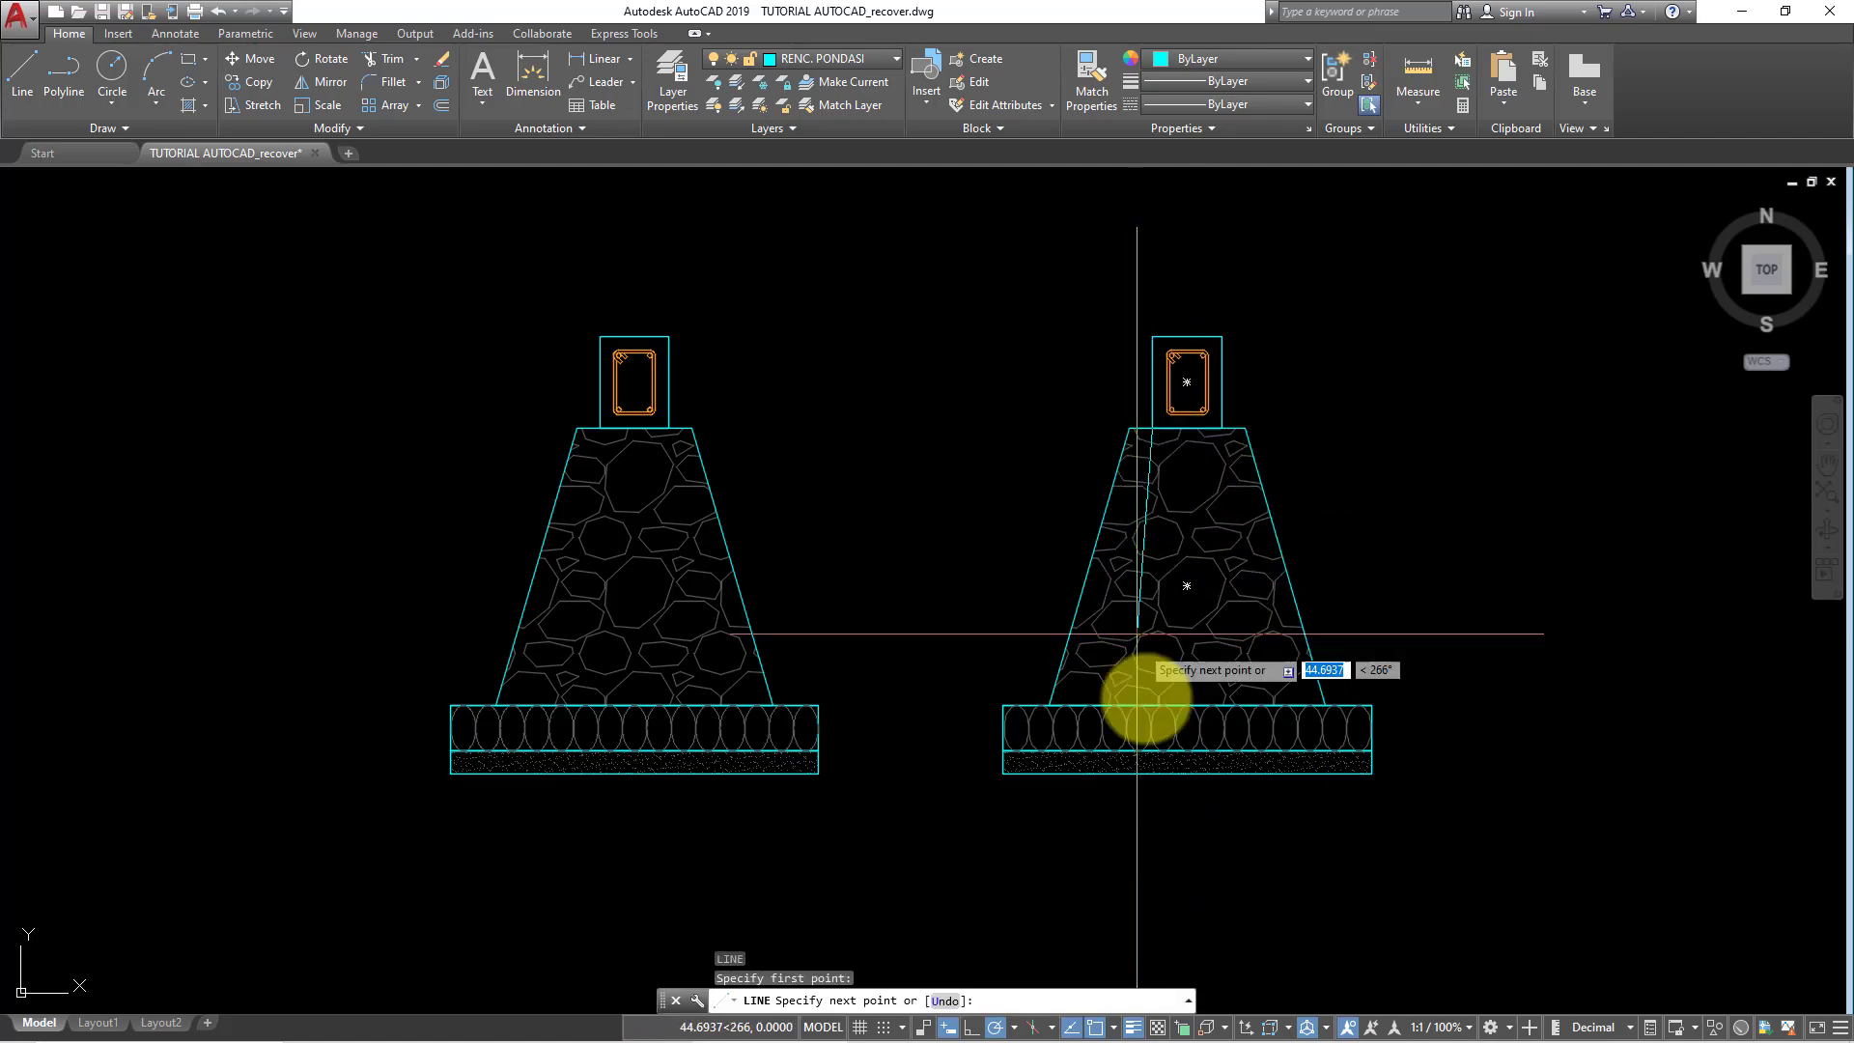
click(1152, 774)
key(Escape)
key(Escape)
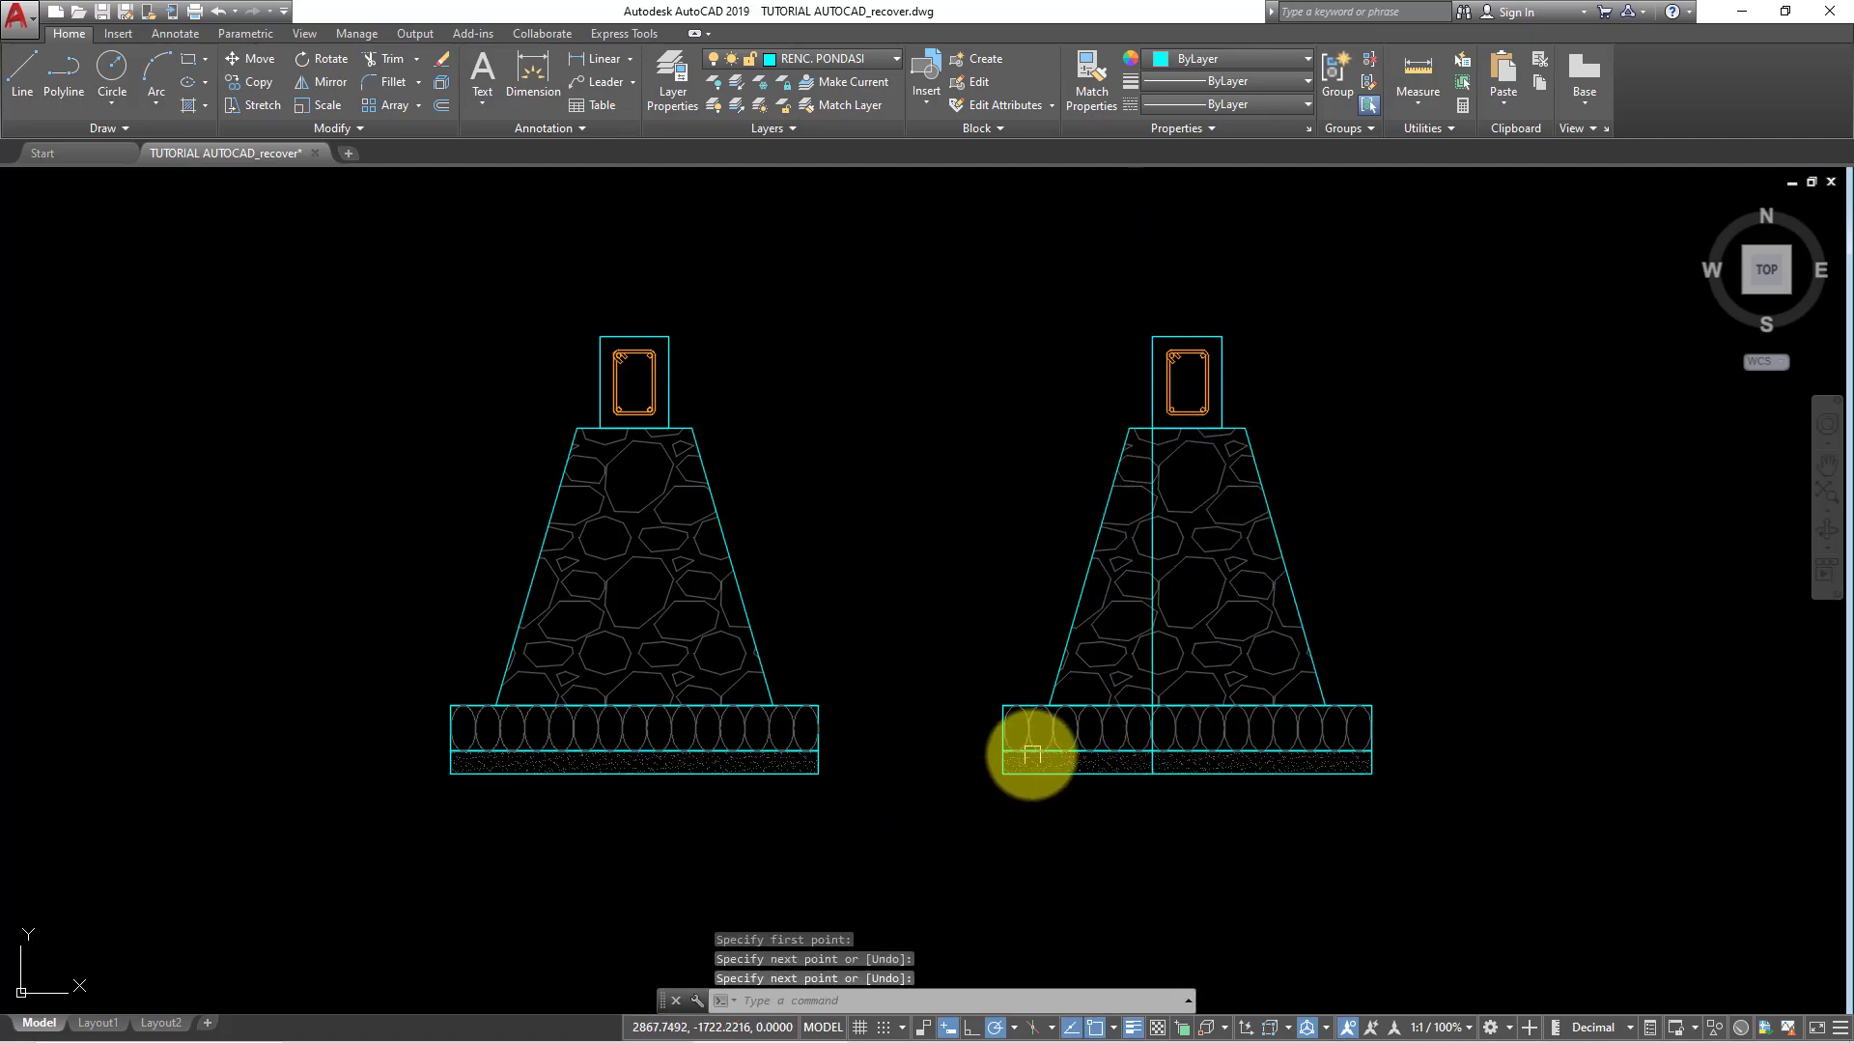
- Trim away the copy's left slope and all pieces left of the divider
text(TR)
key(Return)
scroll(1154, 446, up, 3)
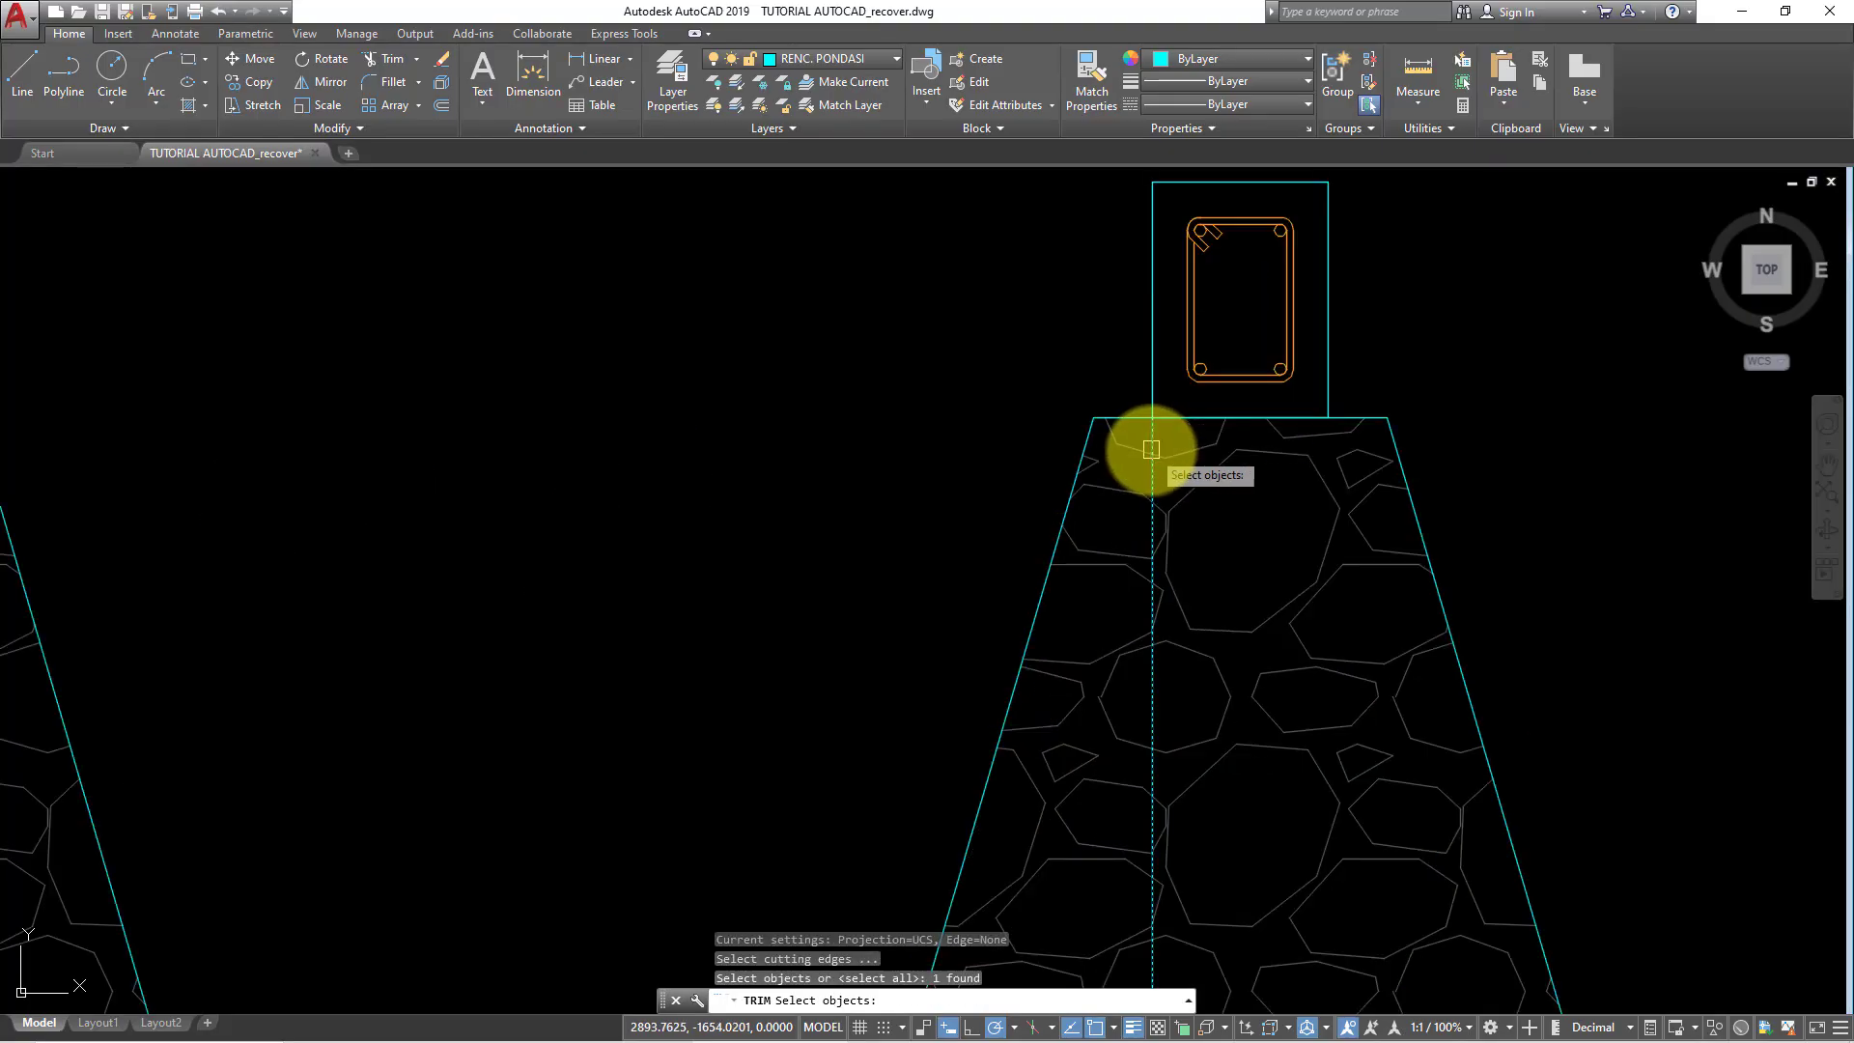
key(Return)
scroll(1140, 435, down, 4)
click(1098, 454)
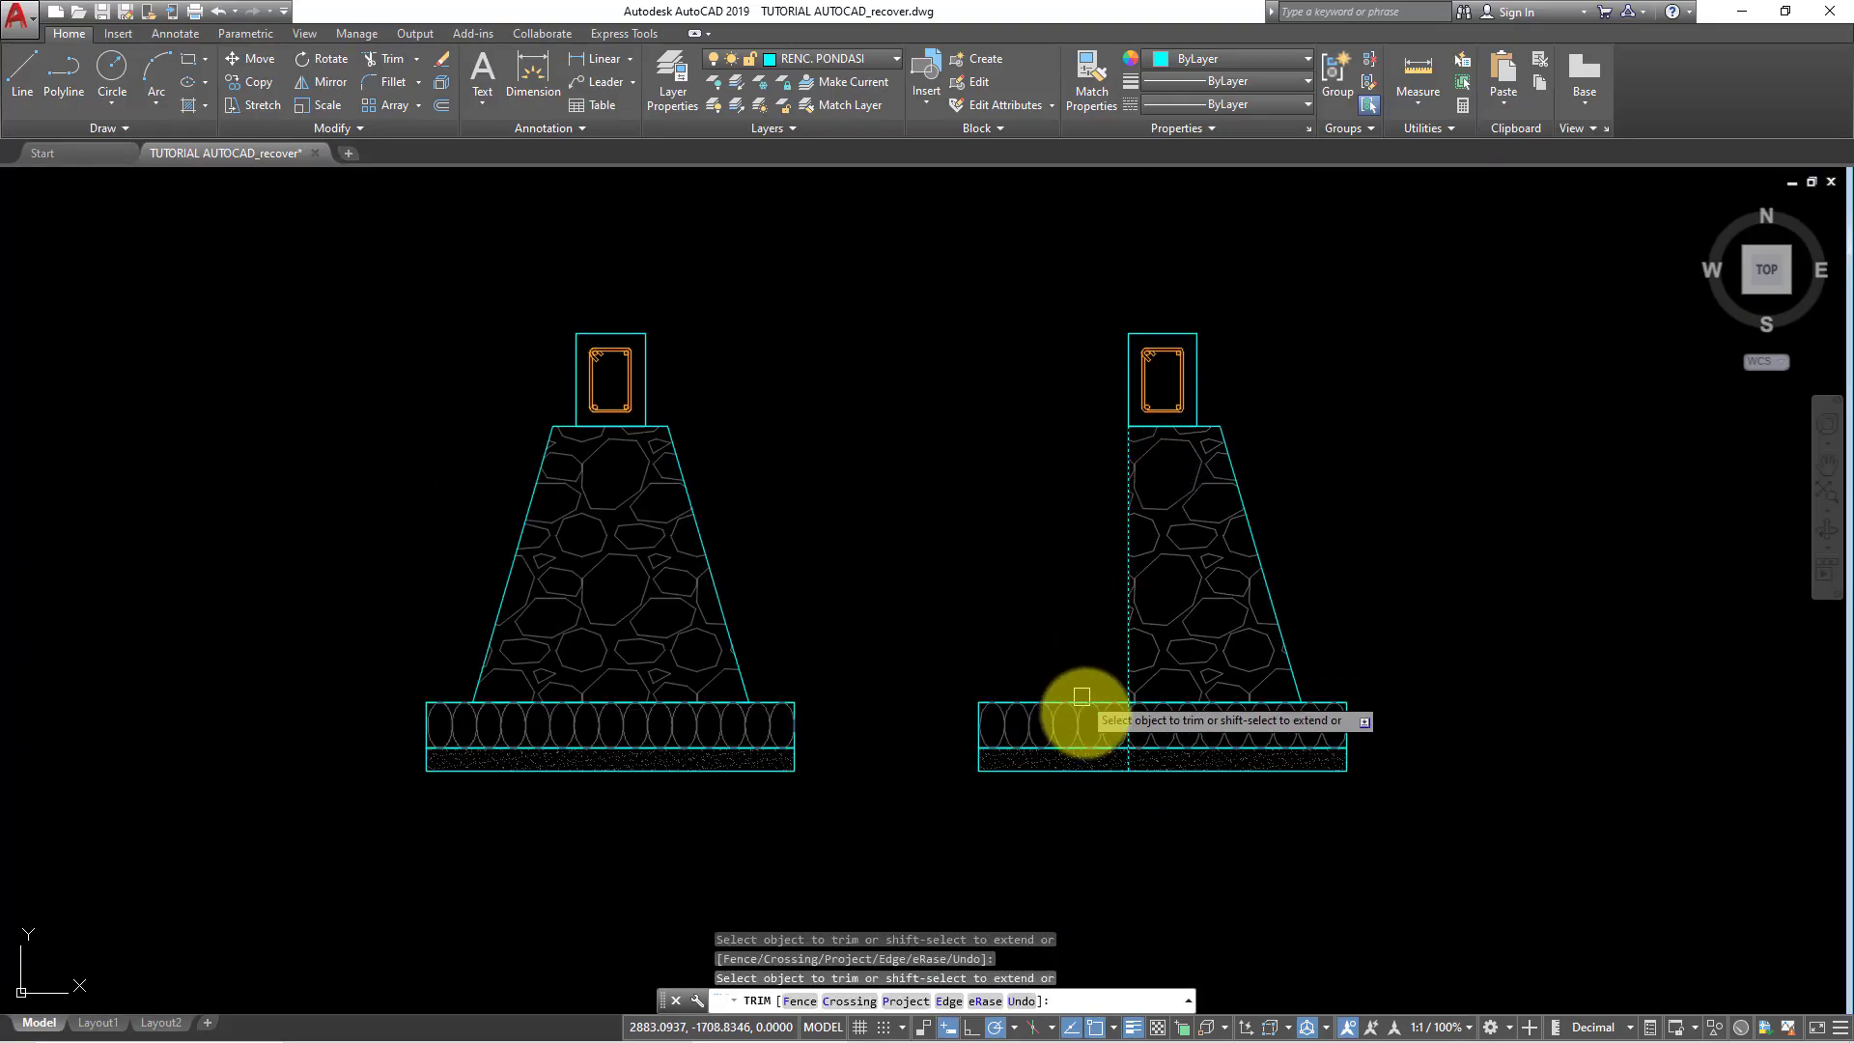
drag(1081, 696, 1109, 757)
scroll(1109, 757, up, 2)
drag(972, 711, 909, 823)
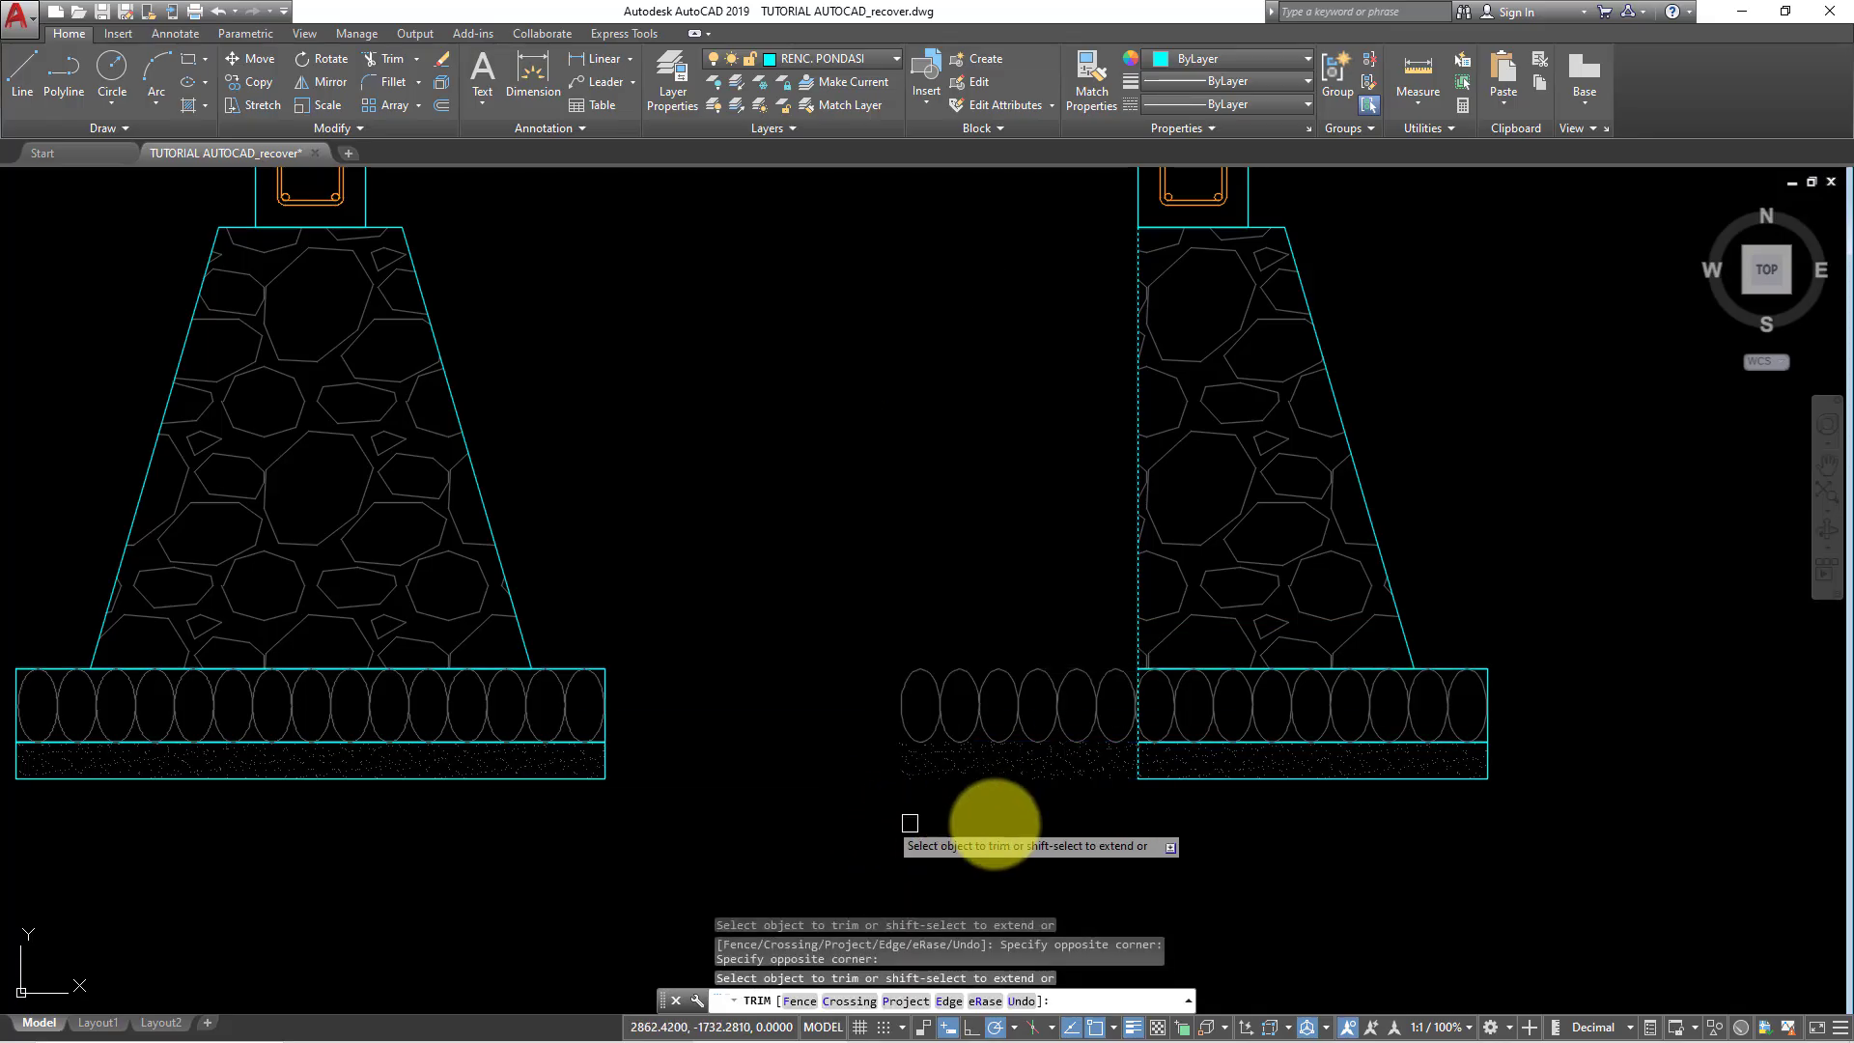
key(Escape)
- Delete the leftover ellipses left of the divider in the copied footing
click(1111, 756)
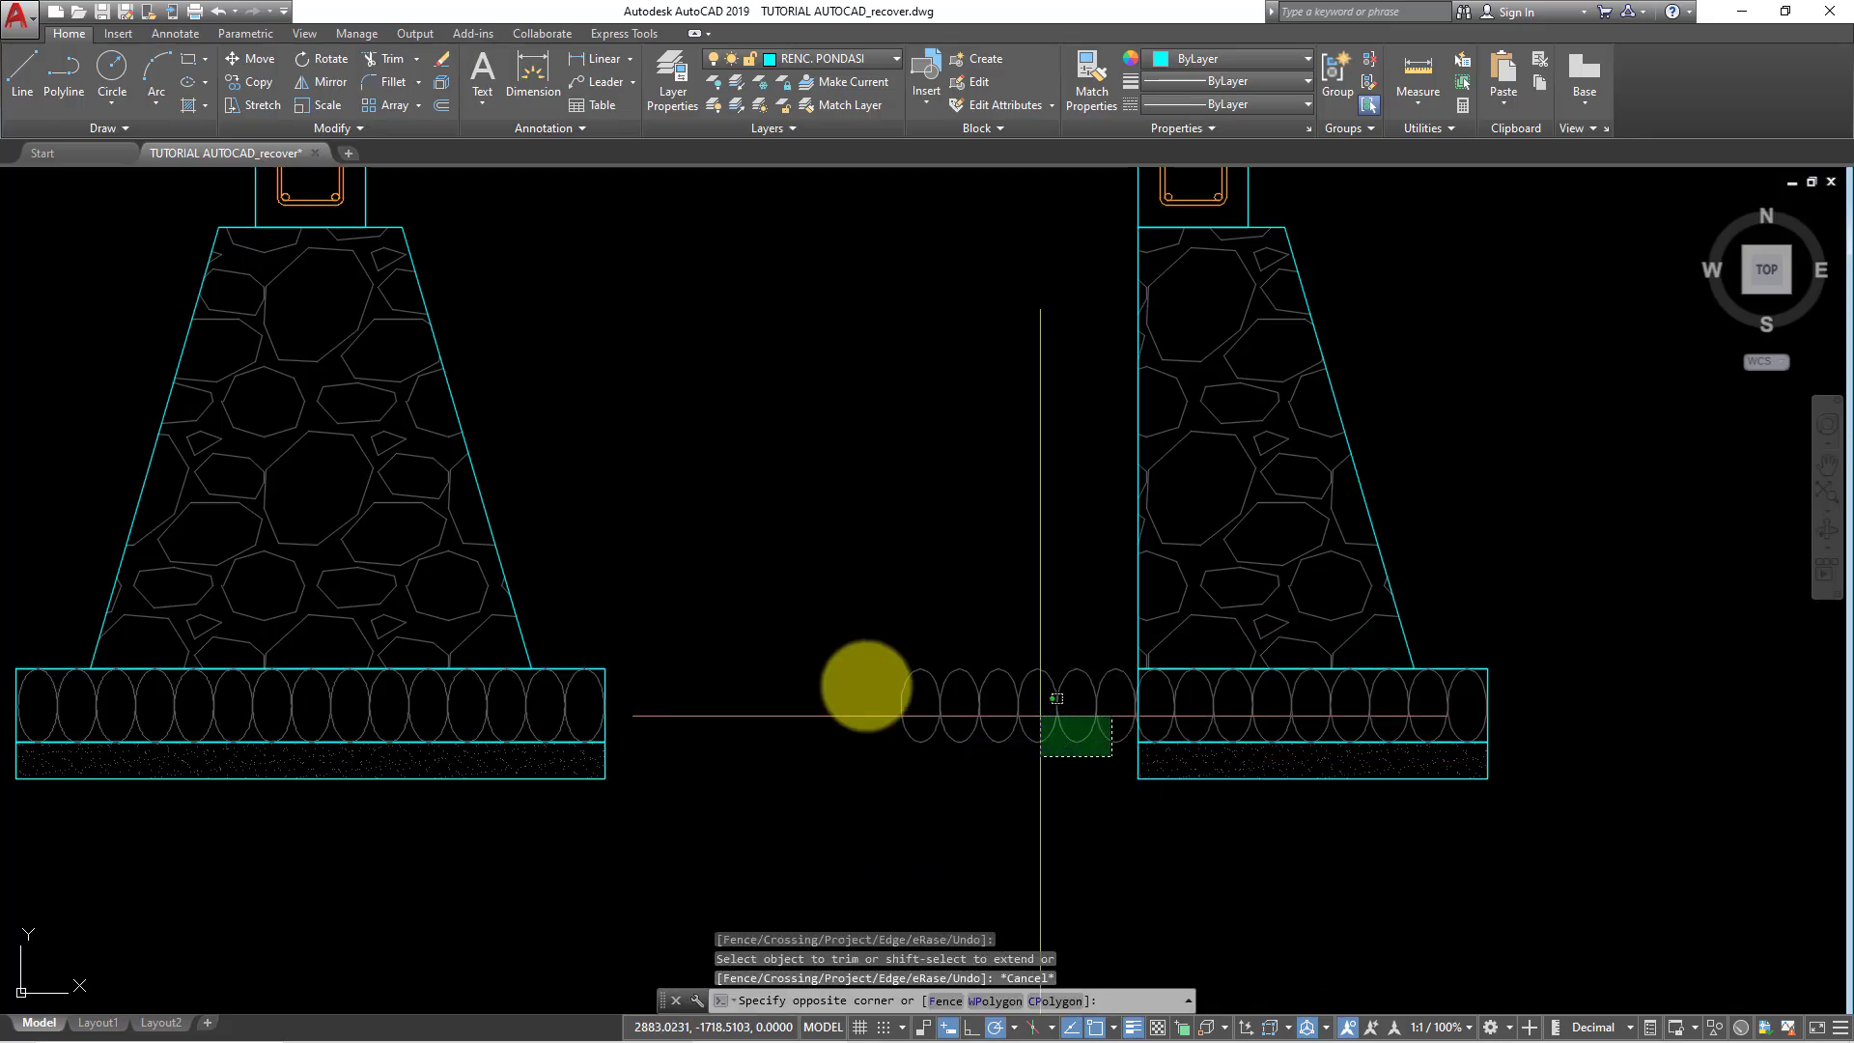
click(856, 699)
key(Return)
scroll(1079, 731, up, 2)
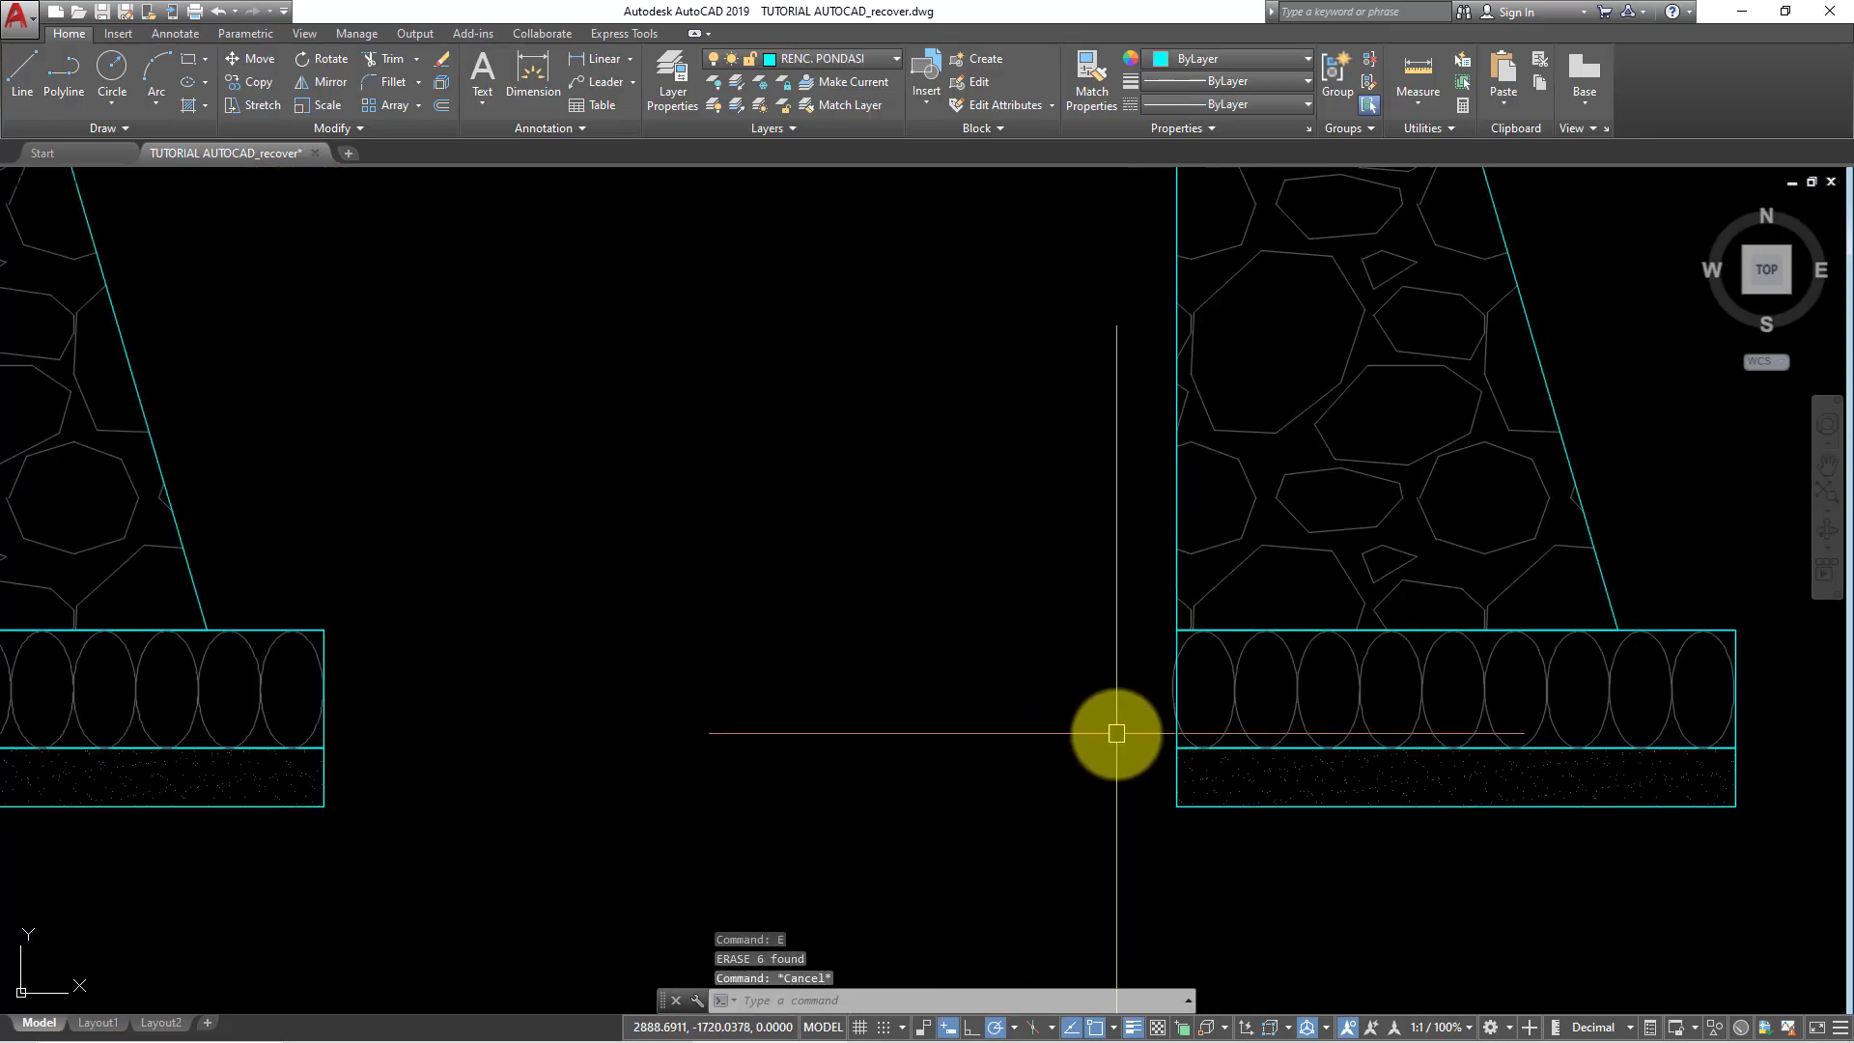
text(r)
key(Return)
key(Return)
scroll(1163, 705, up, 4)
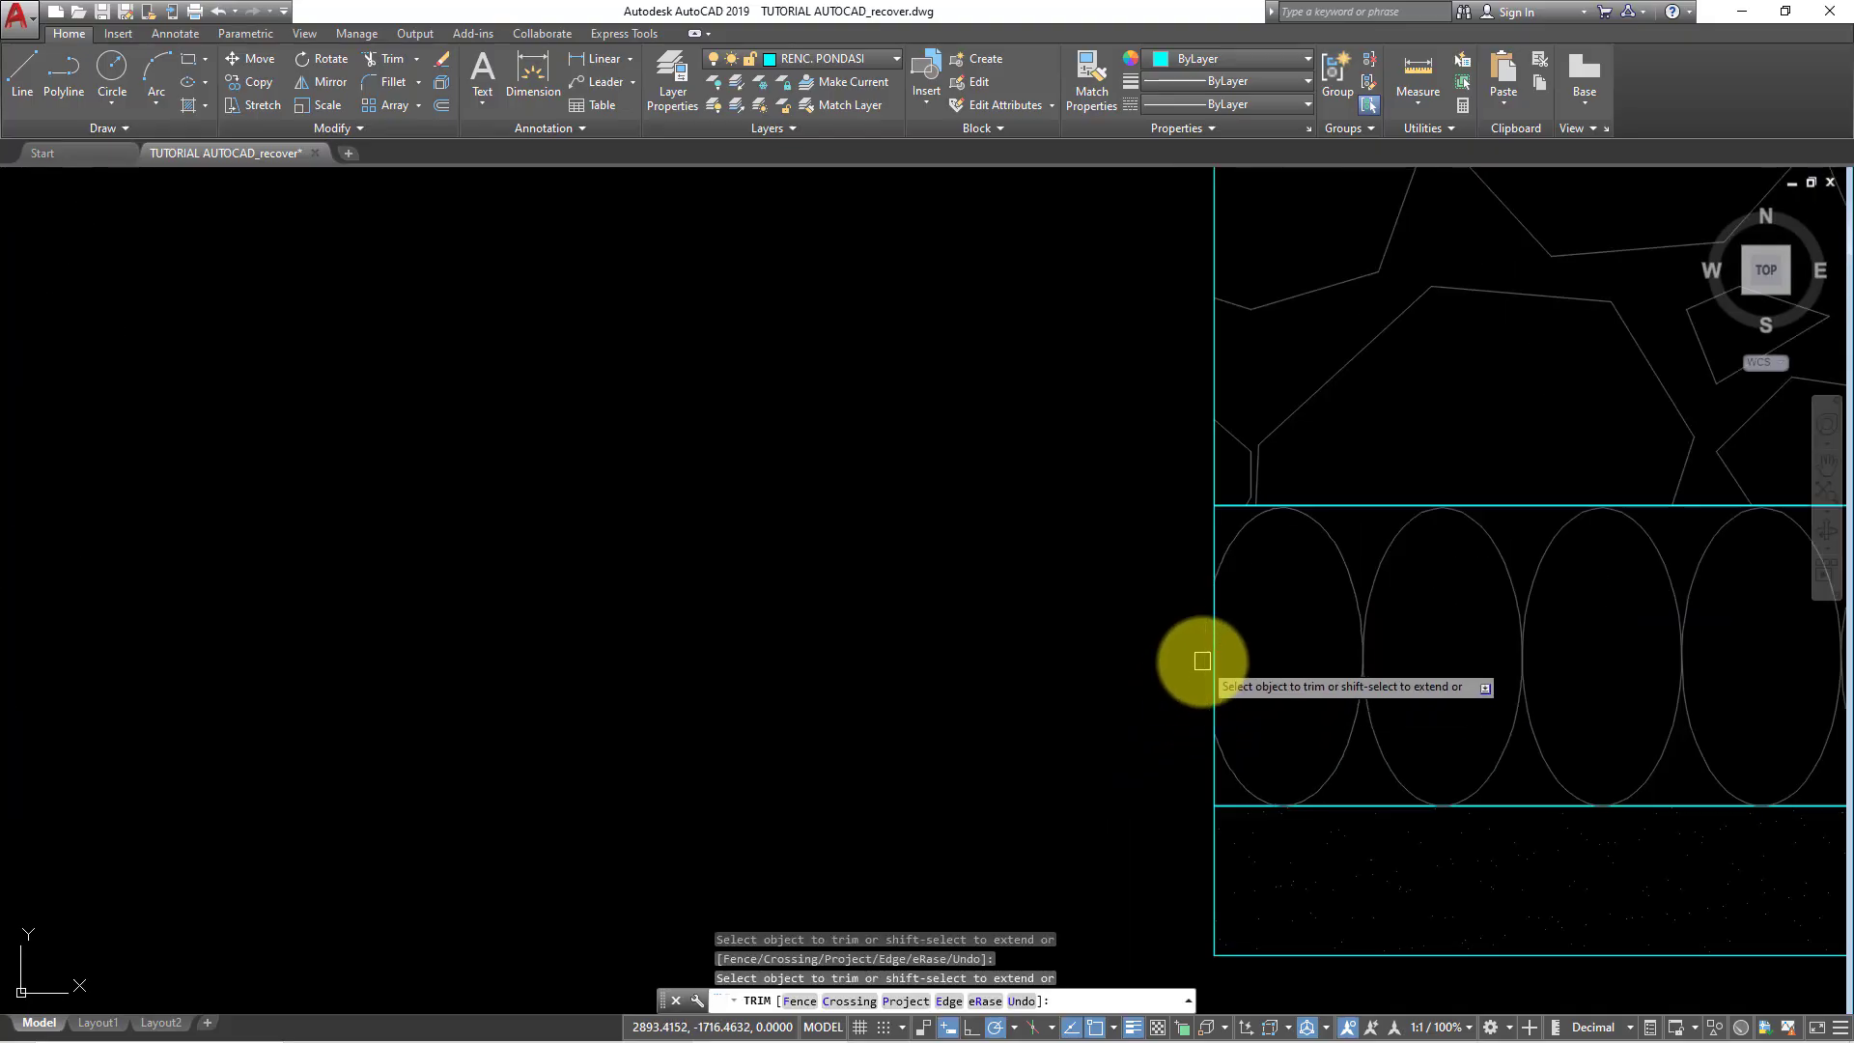
key(Escape)
scroll(965, 724, down, 4)
scroll(932, 675, down, 1)
scroll(1014, 541, up, 1)
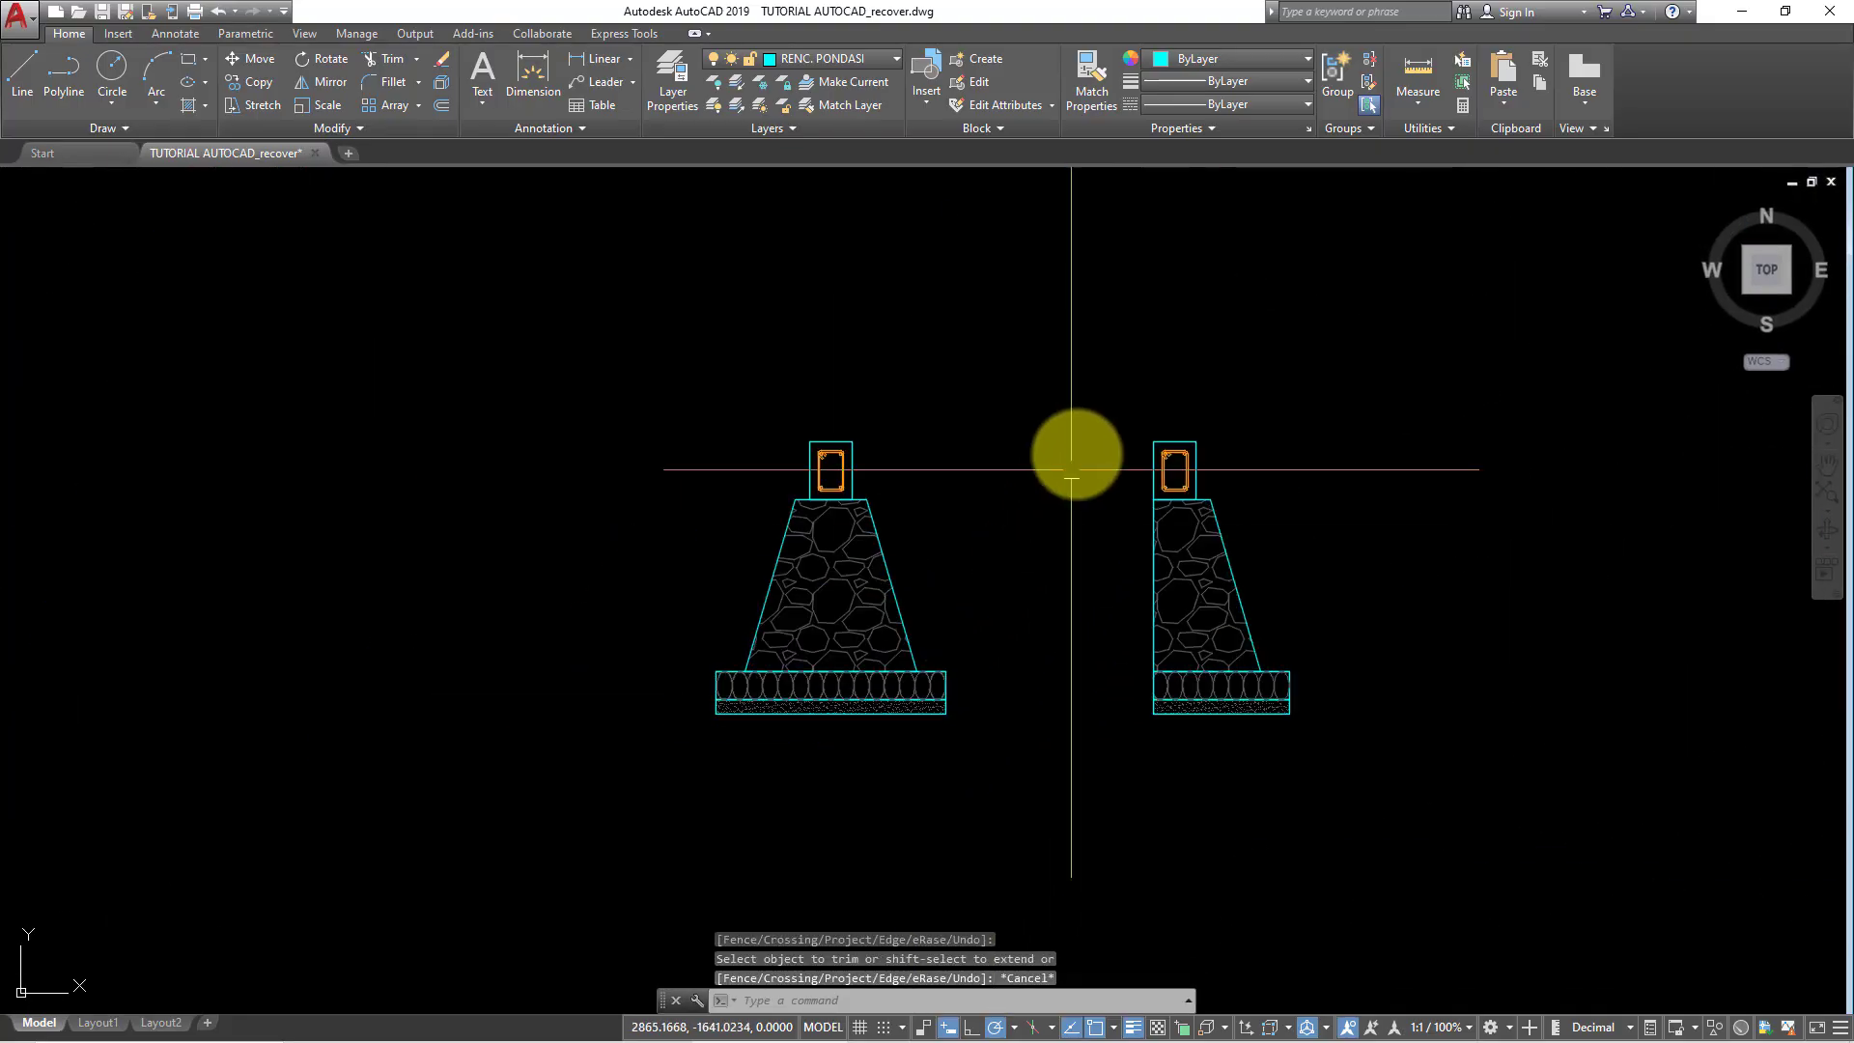
click(1101, 348)
- Move the half-section footing further to the right
click(1388, 827)
text(m)
key(Return)
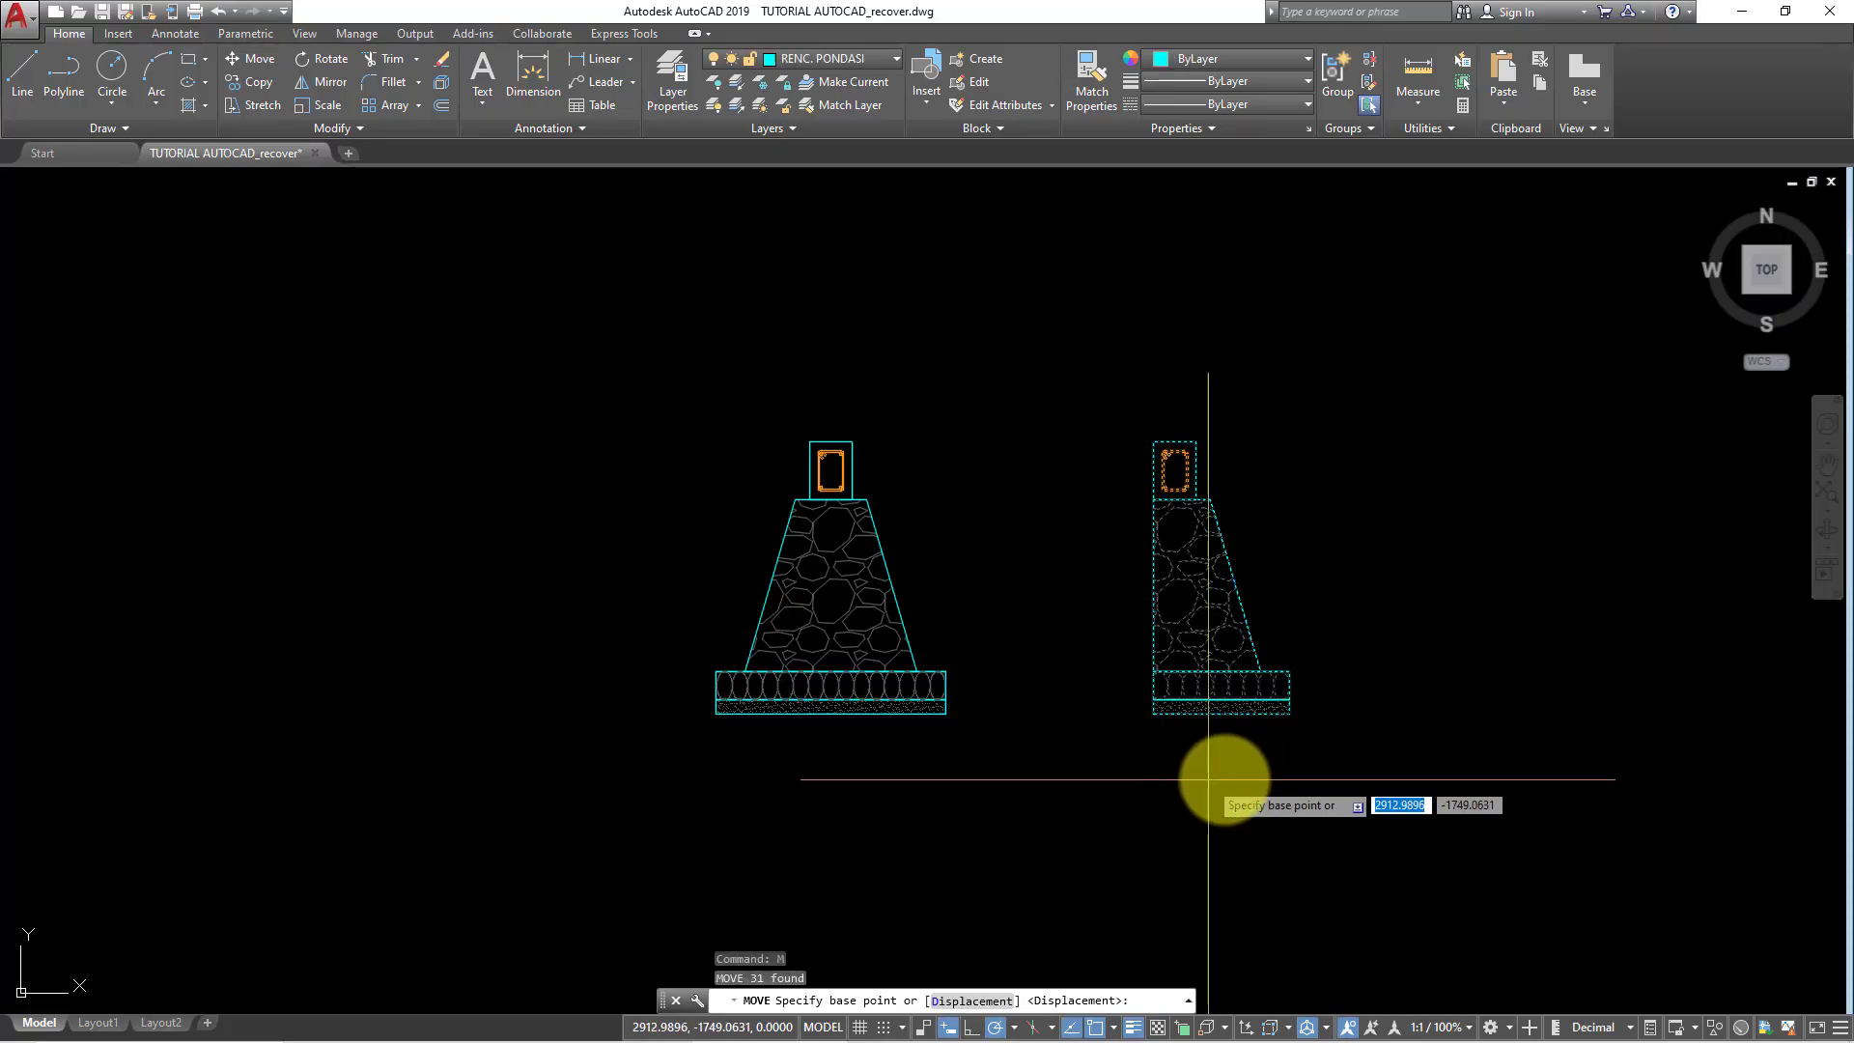
click(1213, 781)
click(1408, 784)
scroll(898, 565, up, 4)
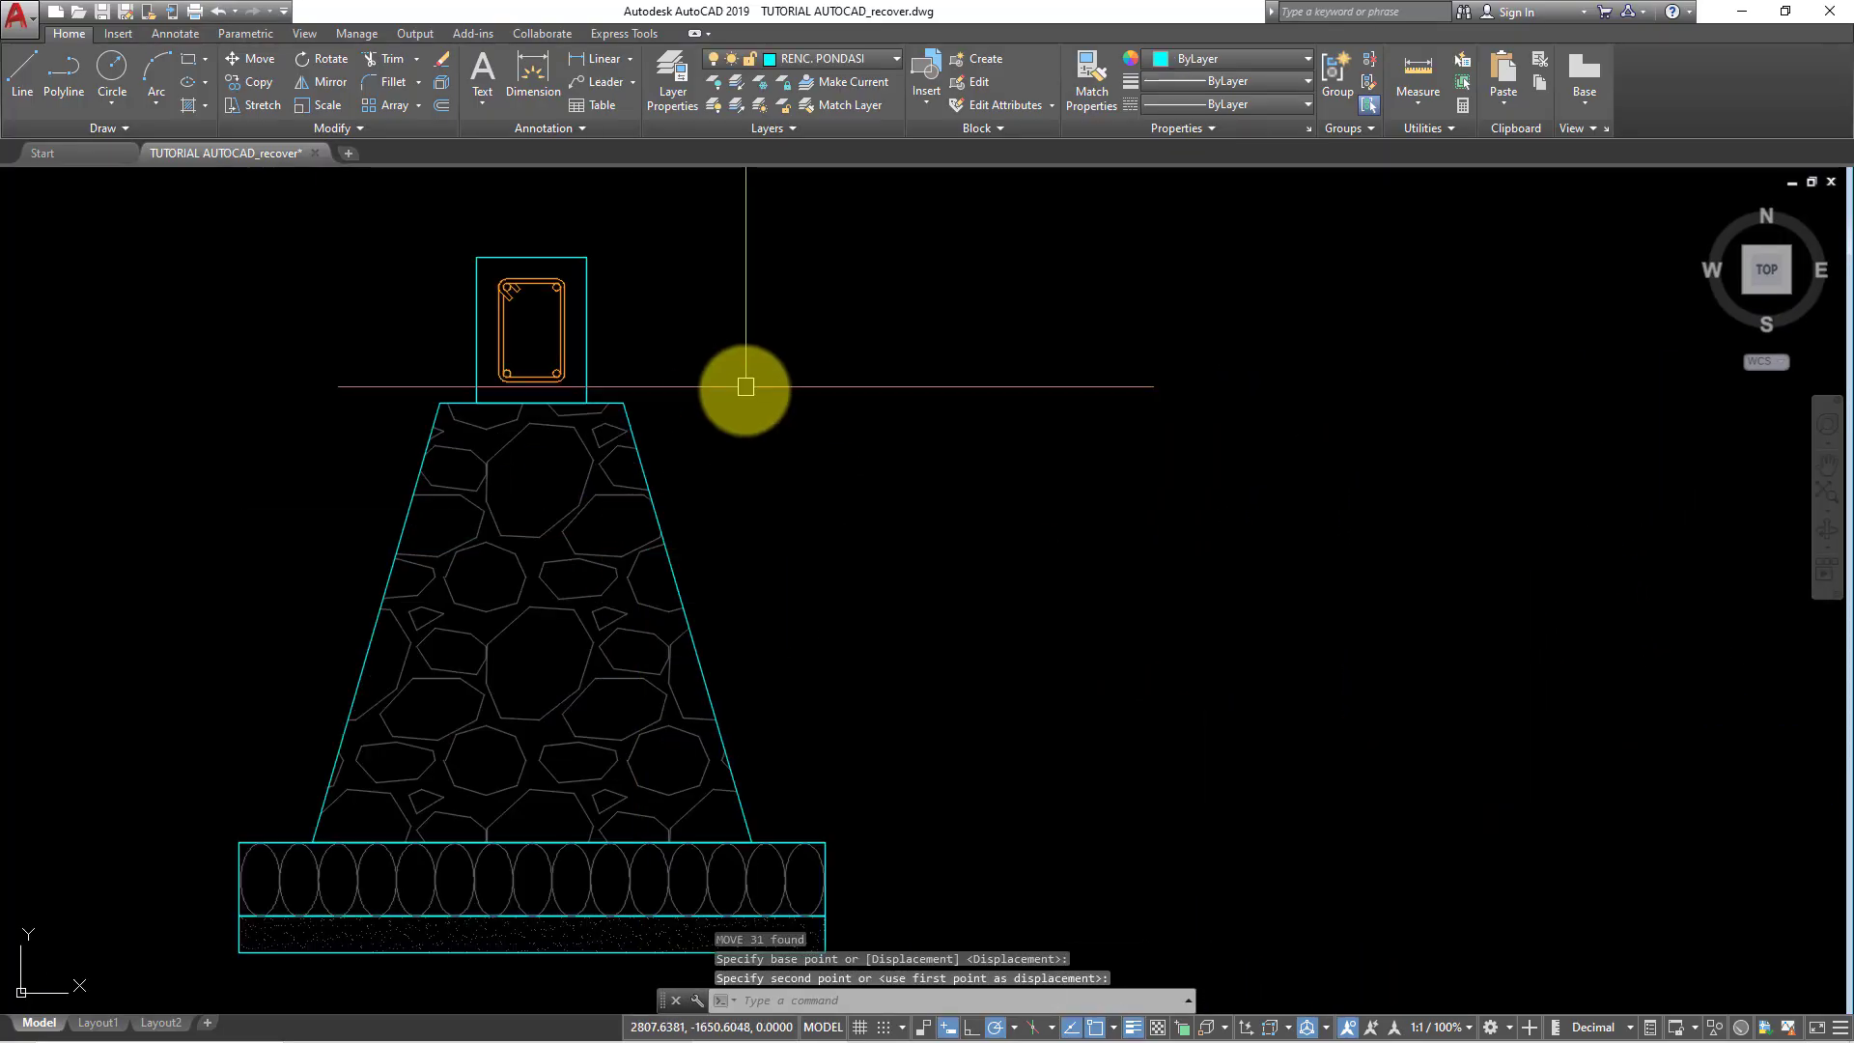
- On layer TEXT DAN DIMENSI, draw a horizontal polyline from the stone masonry past the footing
click(855, 57)
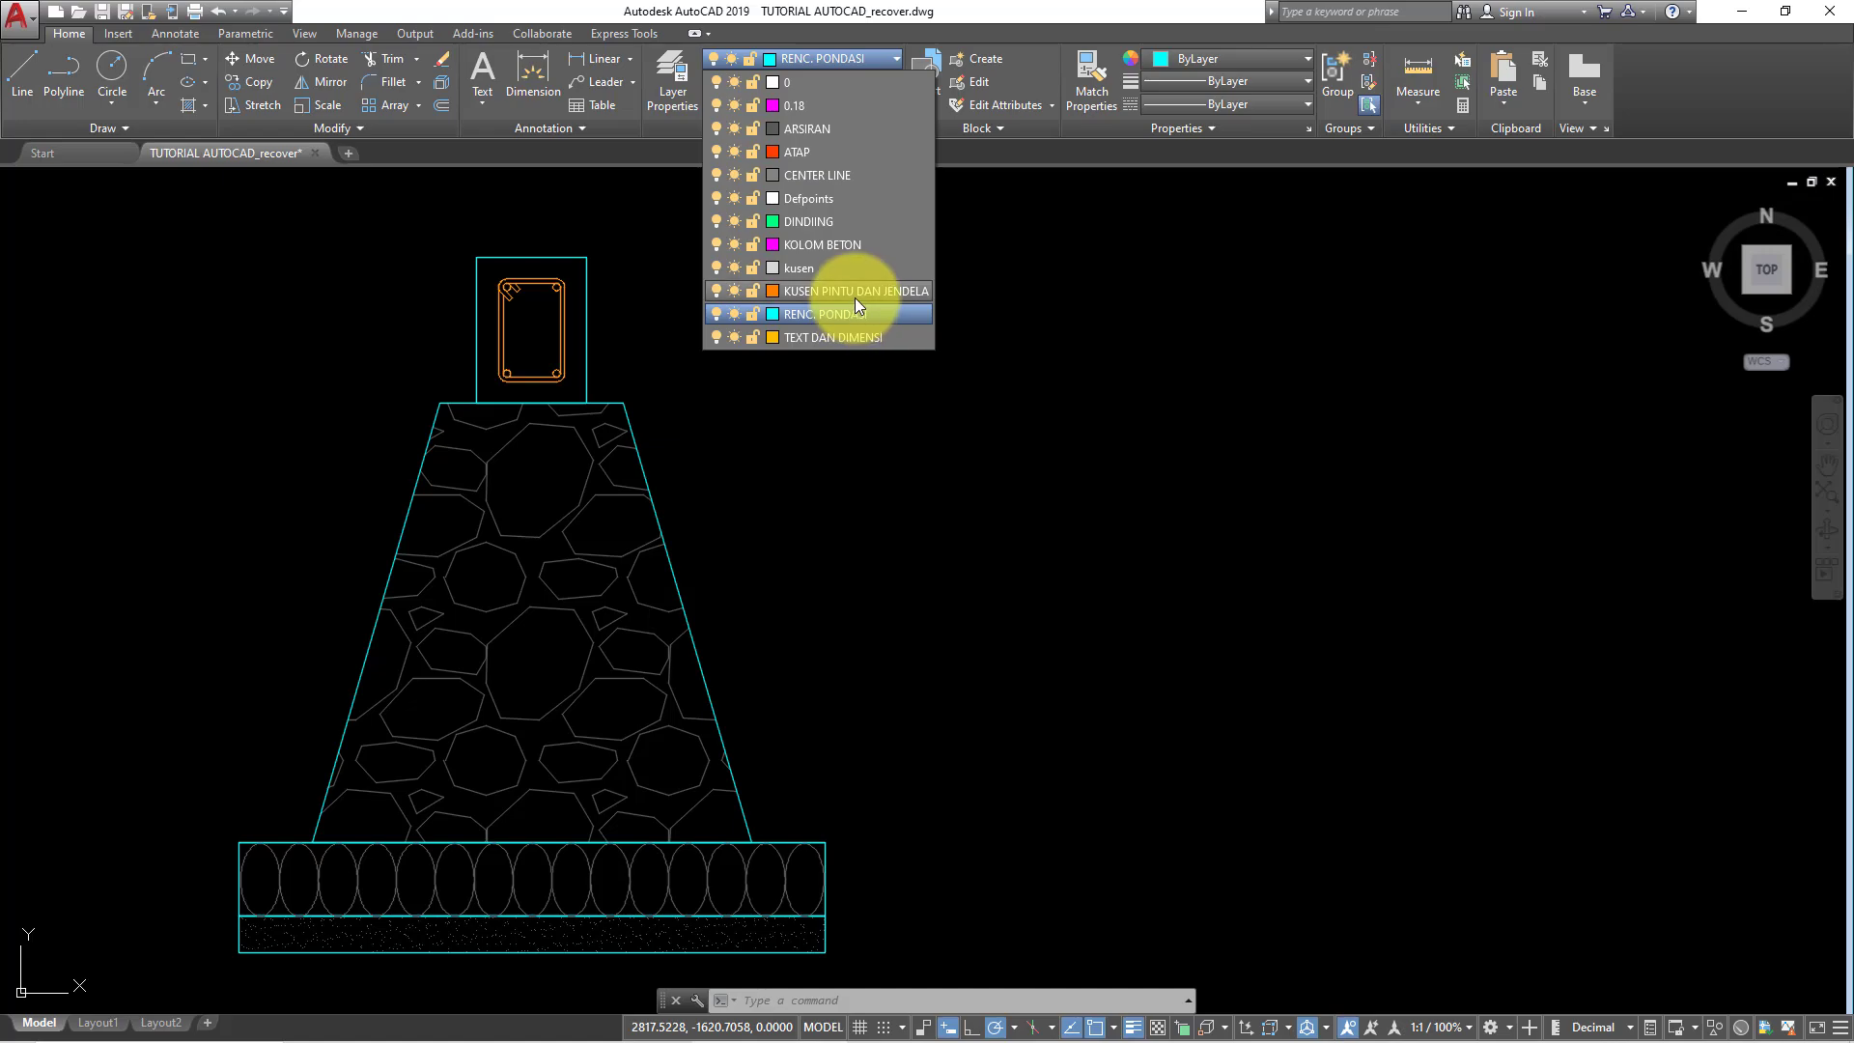
click(850, 336)
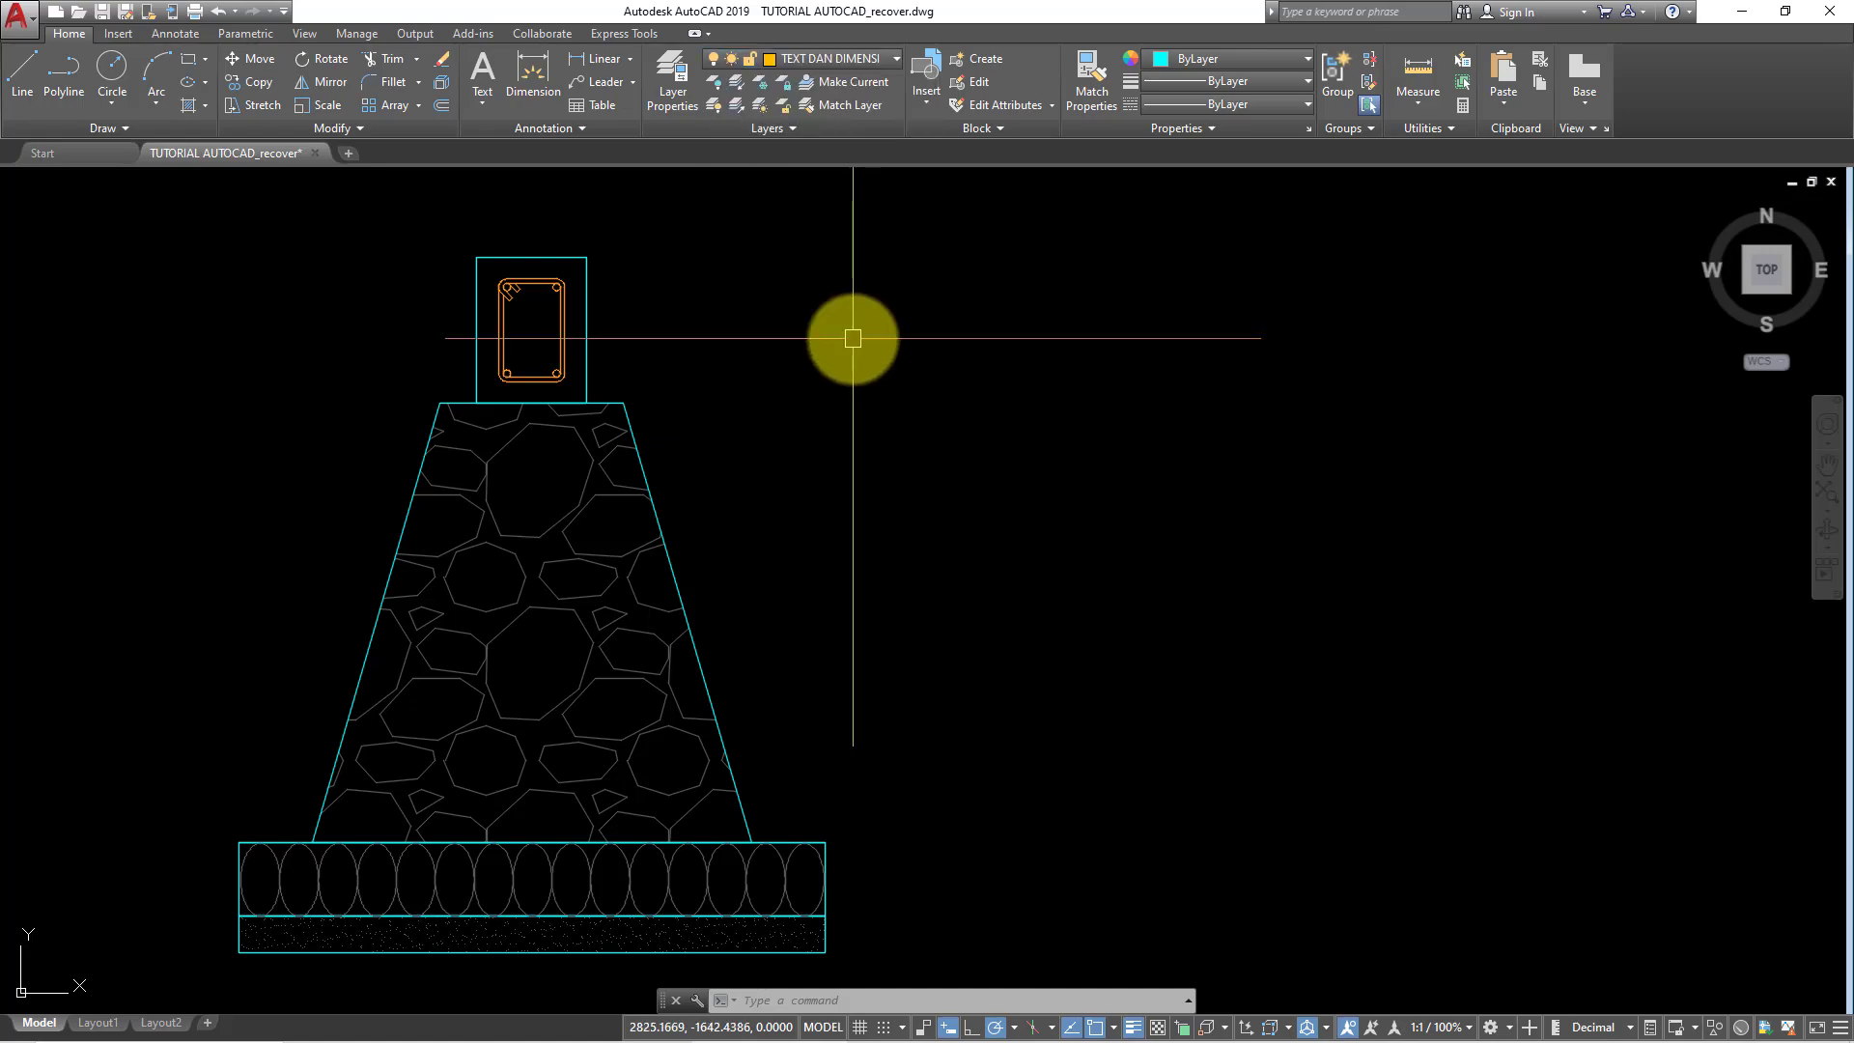
mouse_move(848, 333)
middle_down()
mouse_move(662, 353)
mouse_move(692, 422)
mouse_move(642, 314)
middle_up()
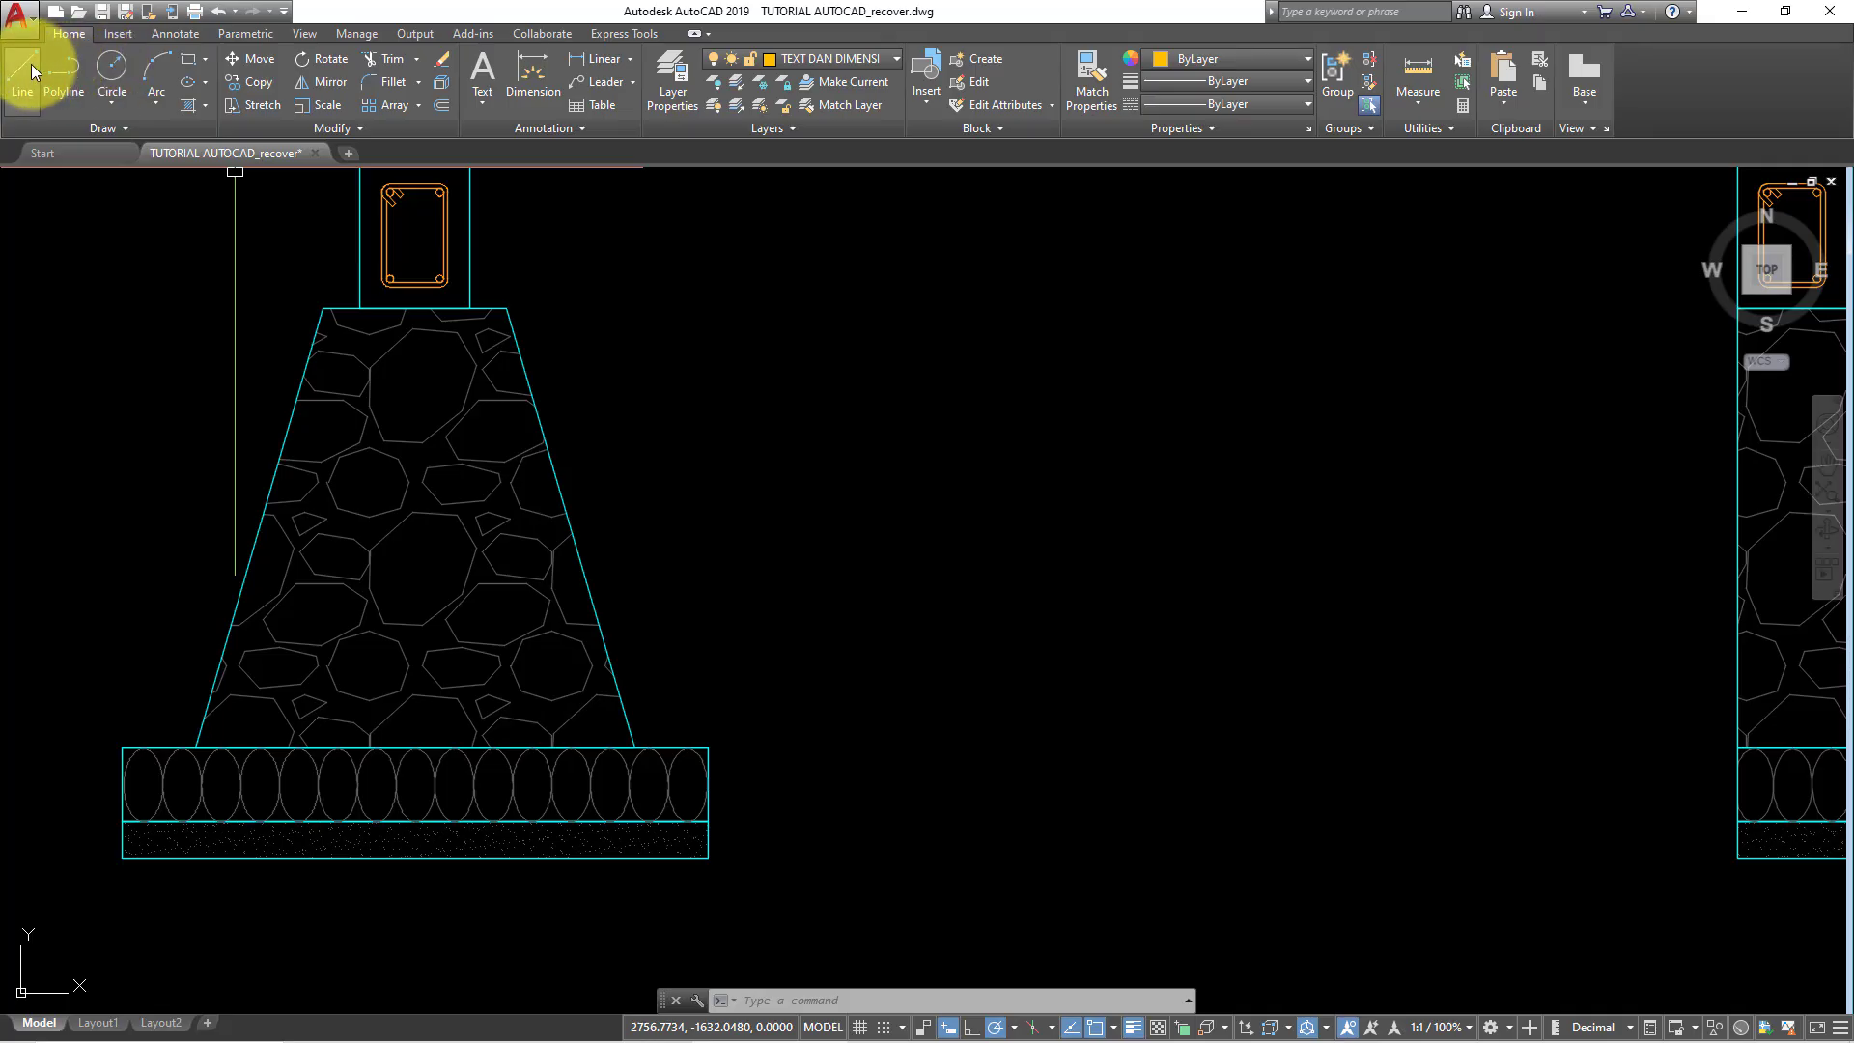
click(64, 72)
scroll(489, 497, up, 2)
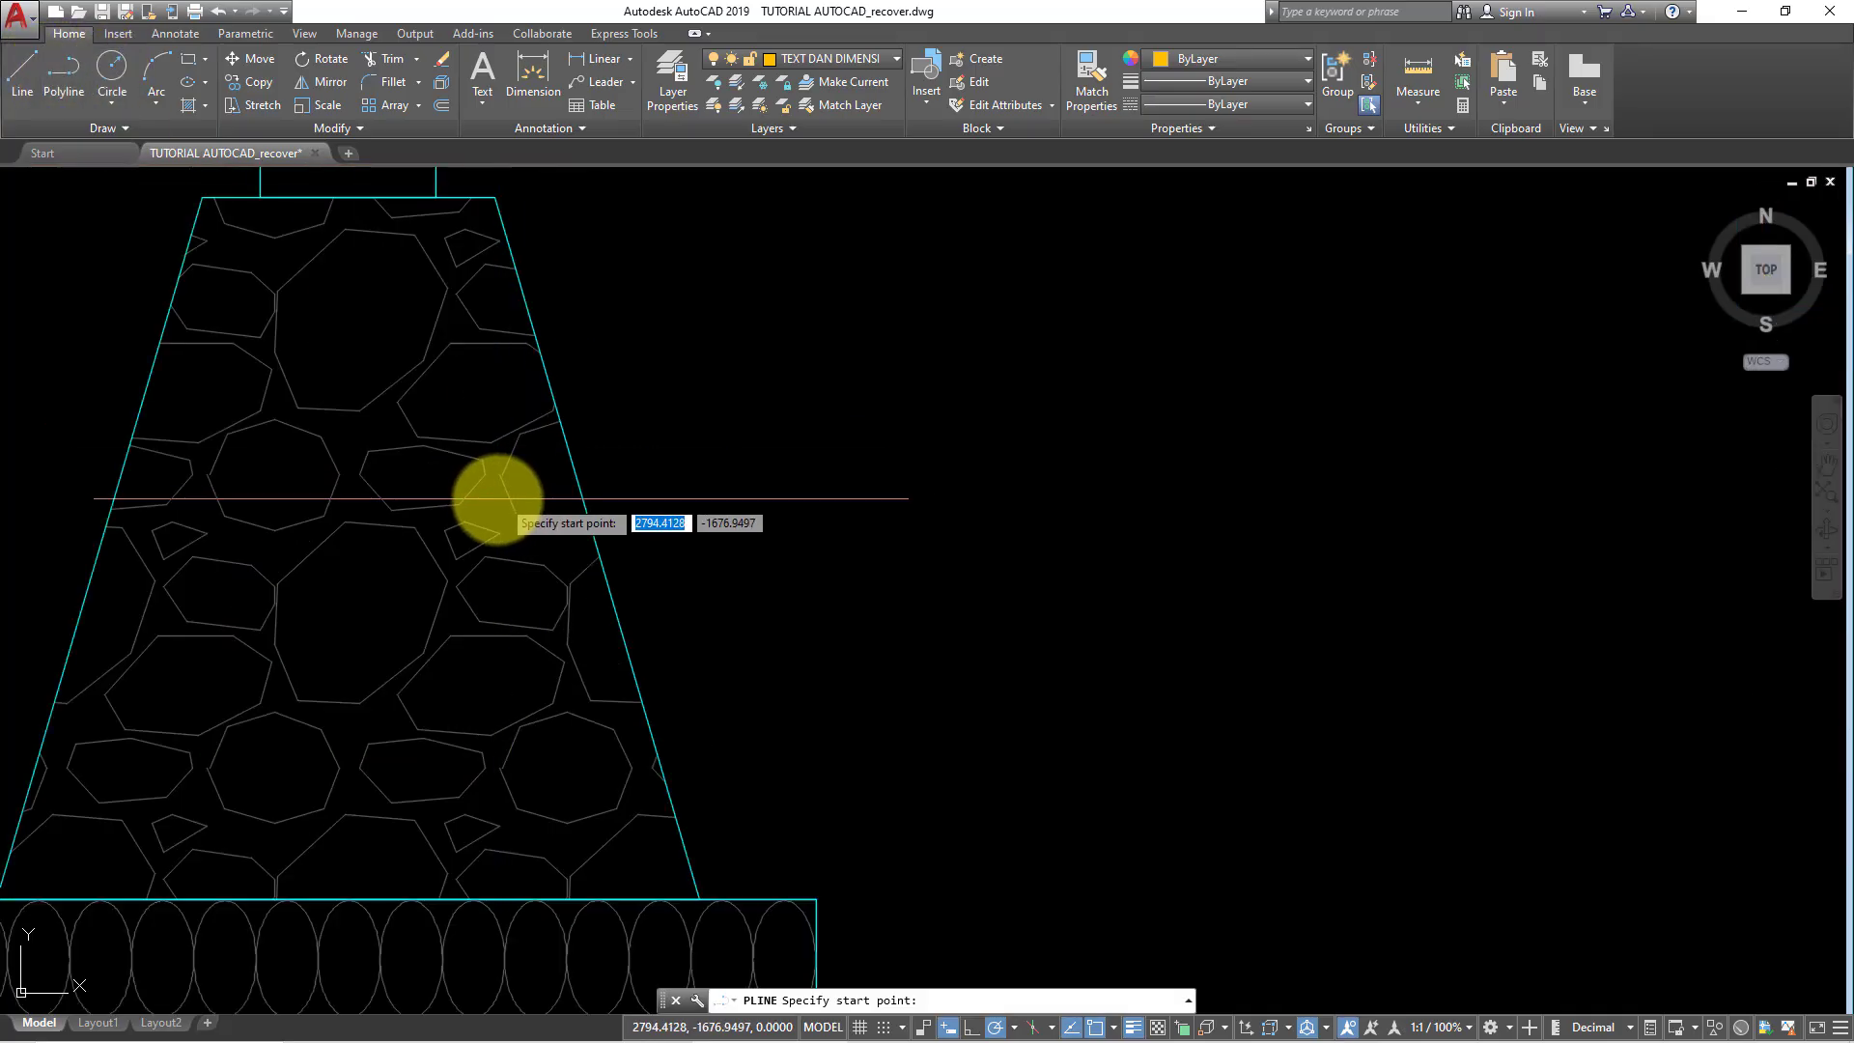
scroll(493, 501, up, 1)
click(493, 501)
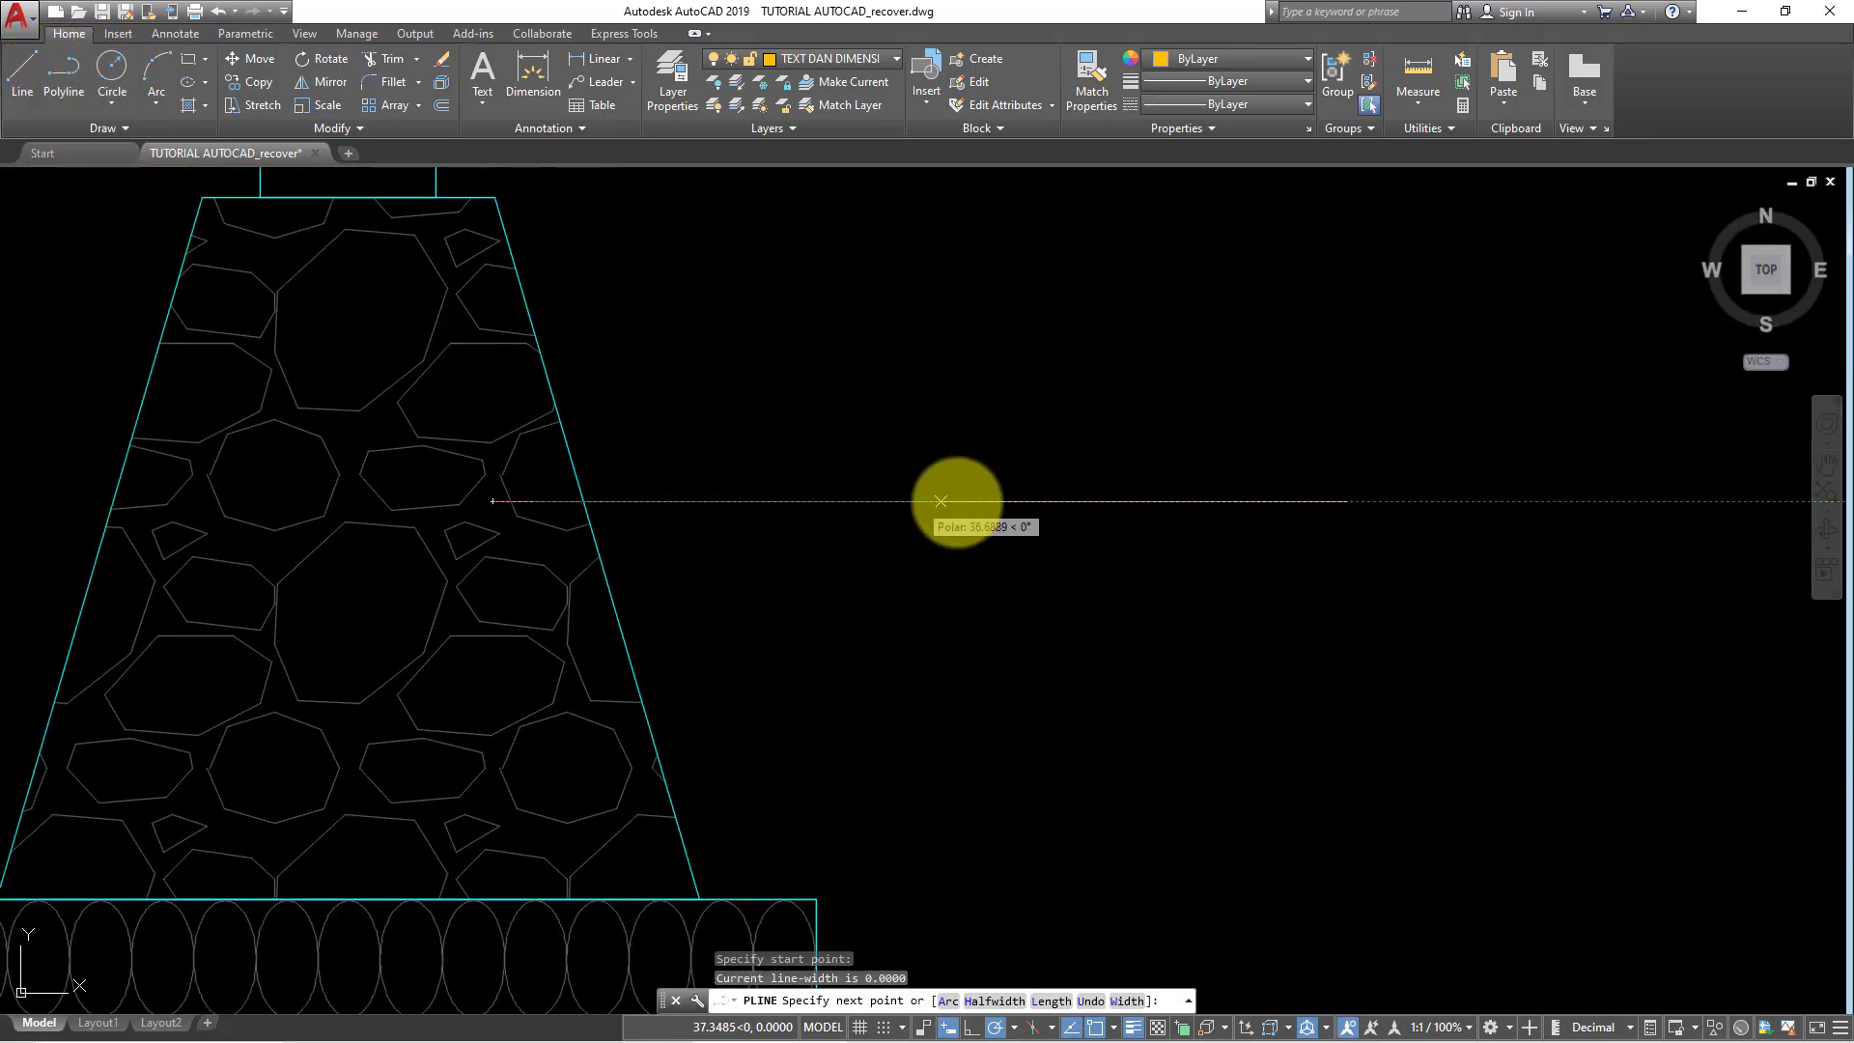
click(1031, 501)
key(Escape)
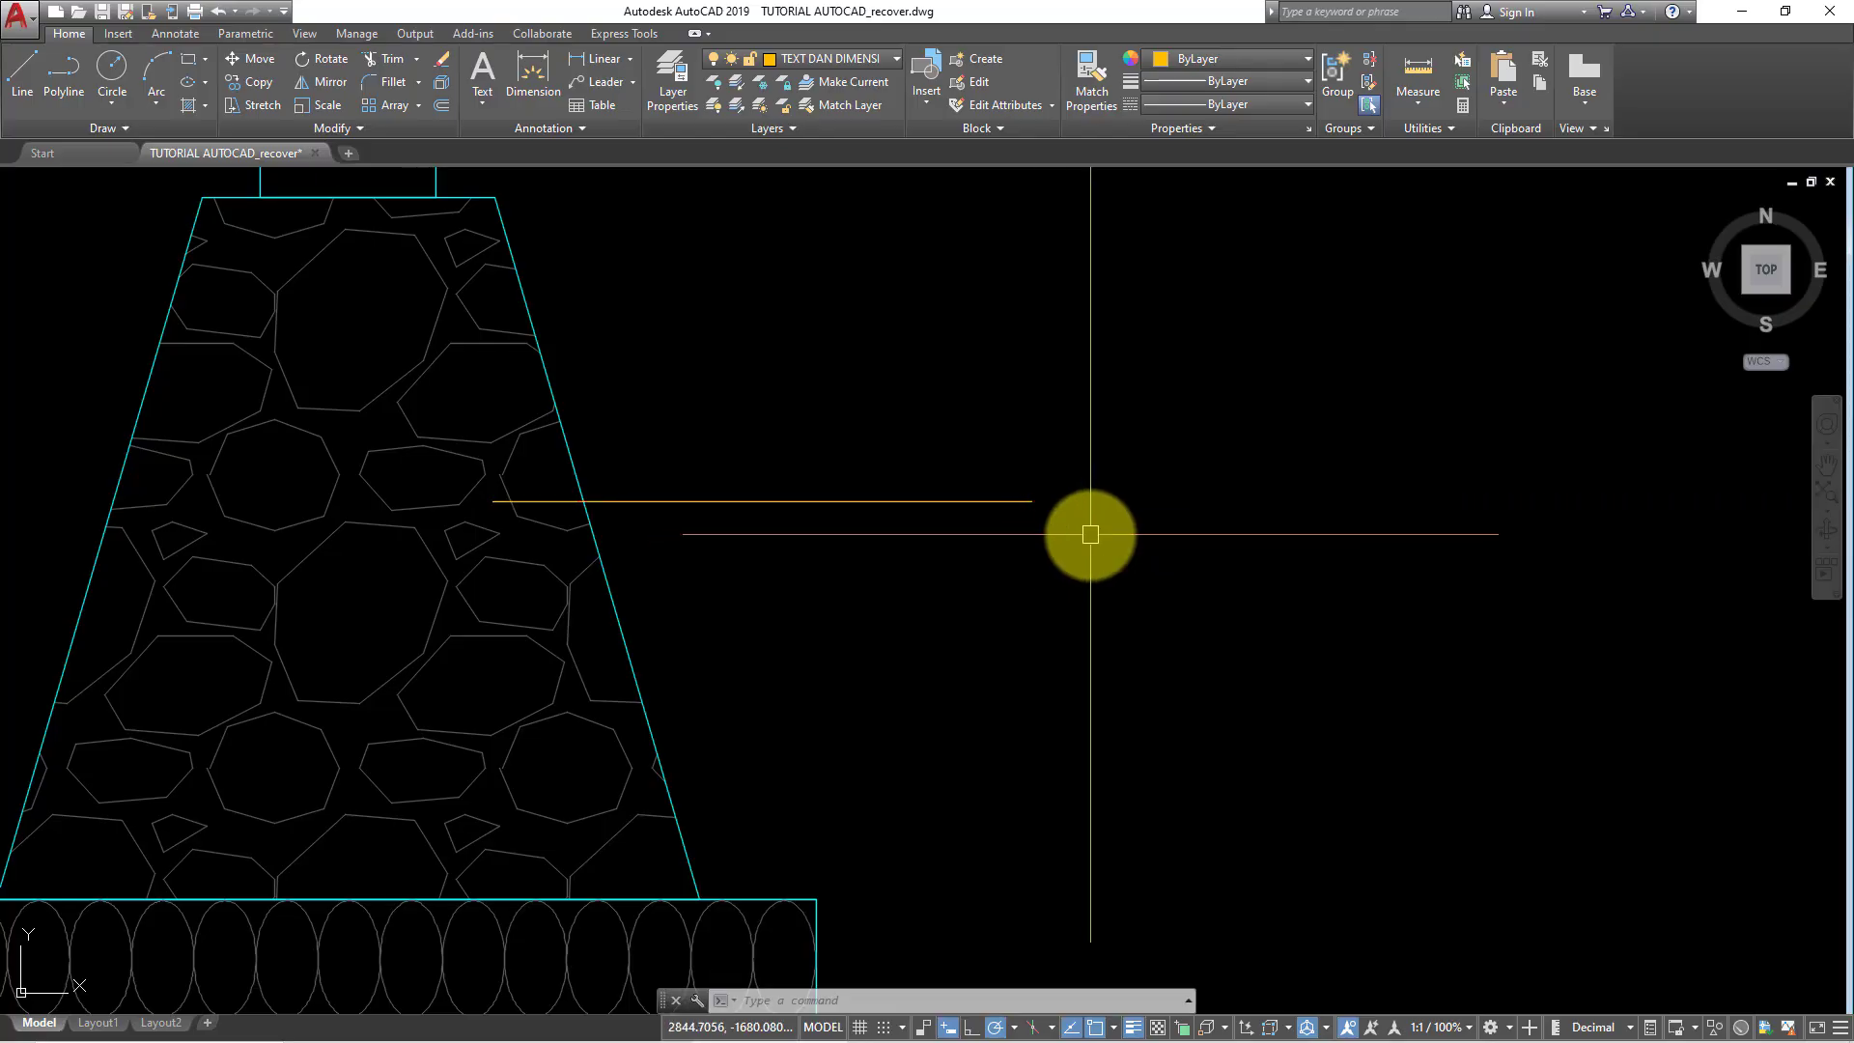
scroll(1066, 534, down, 6)
scroll(840, 460, up, 1)
scroll(840, 450, up, 1)
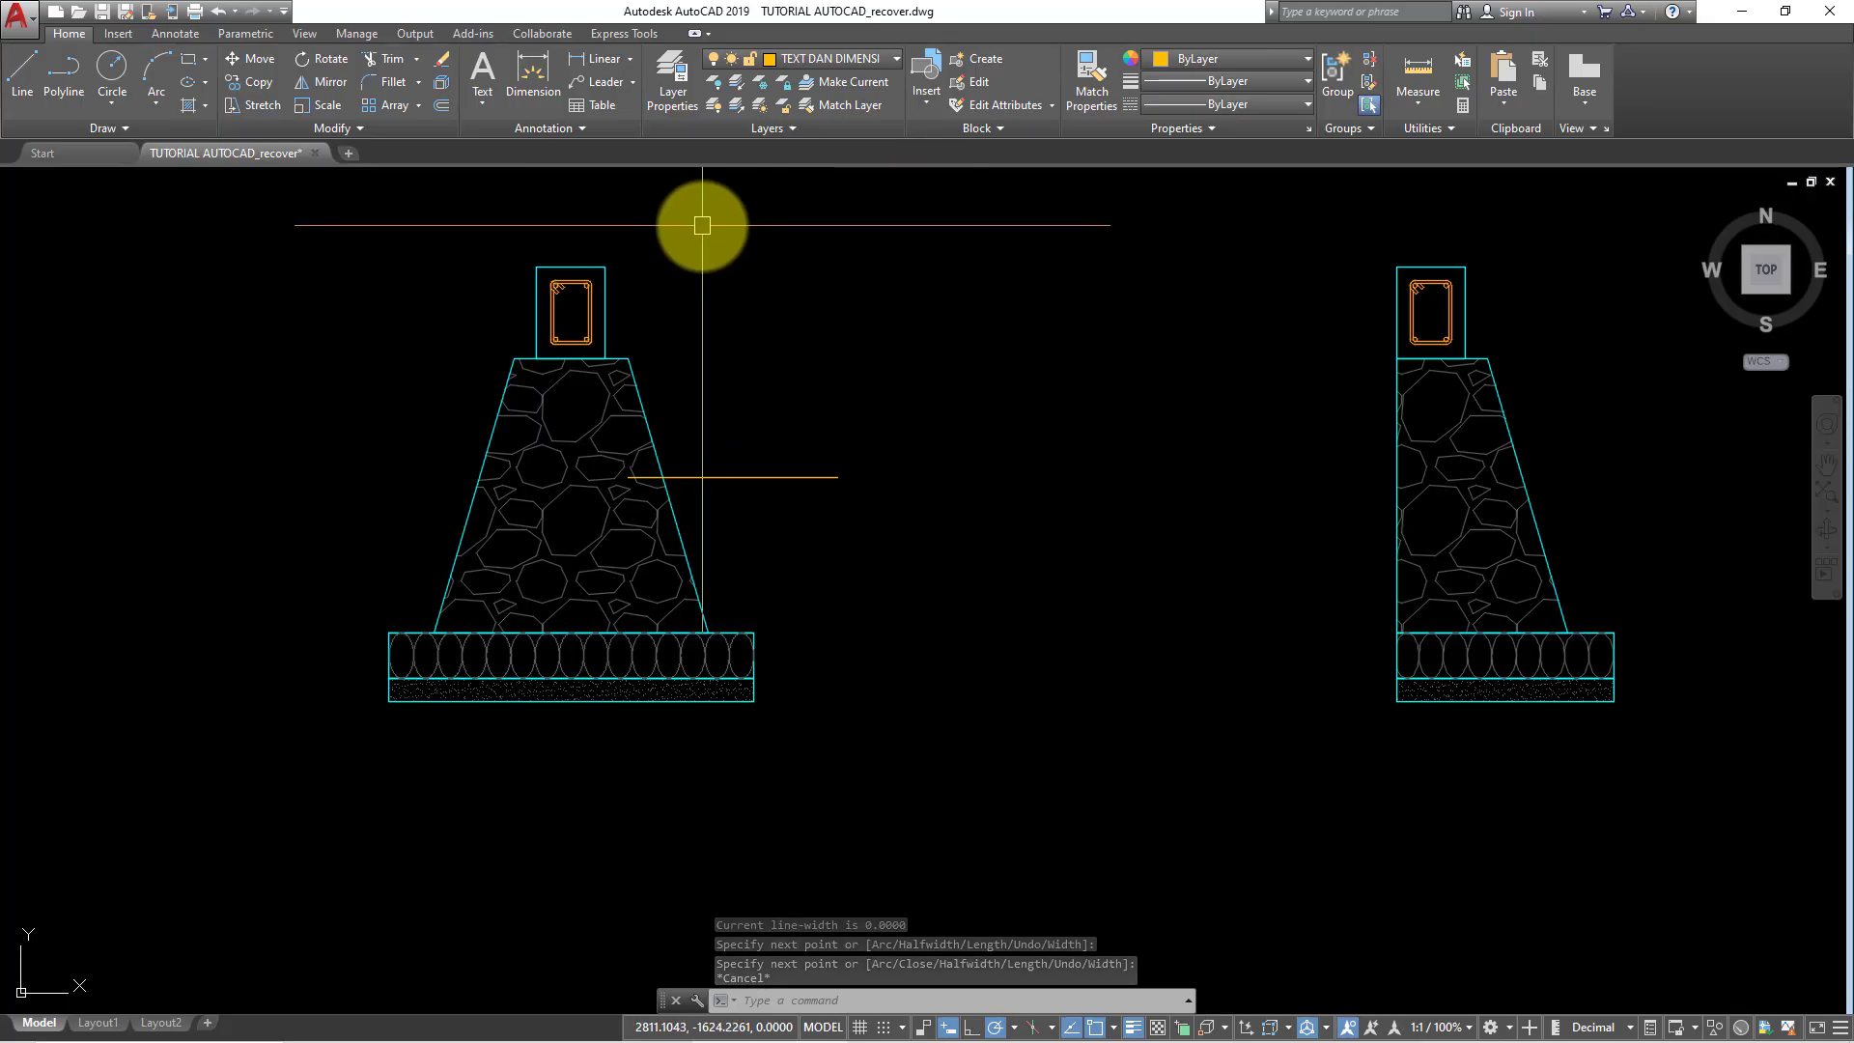
- Erase the plain horizontal line across the left footing
click(166, 34)
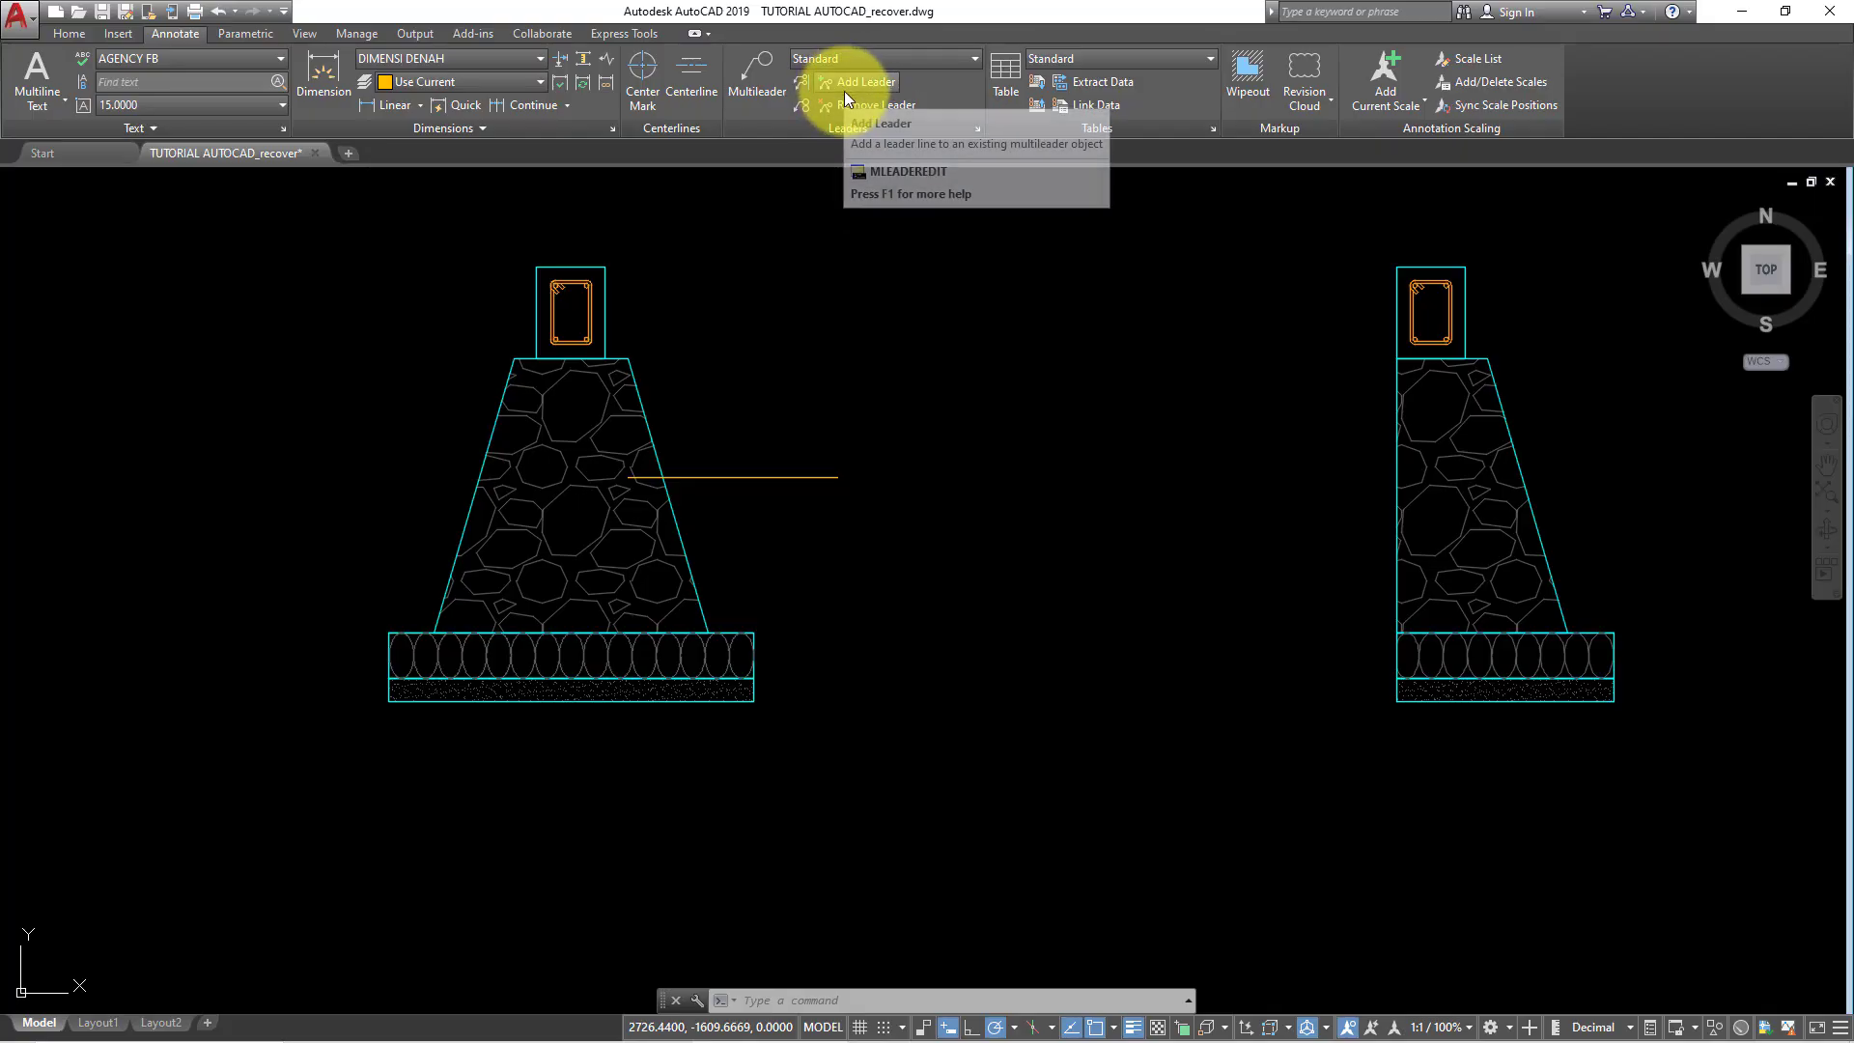
click(792, 476)
text(e)
key(Return)
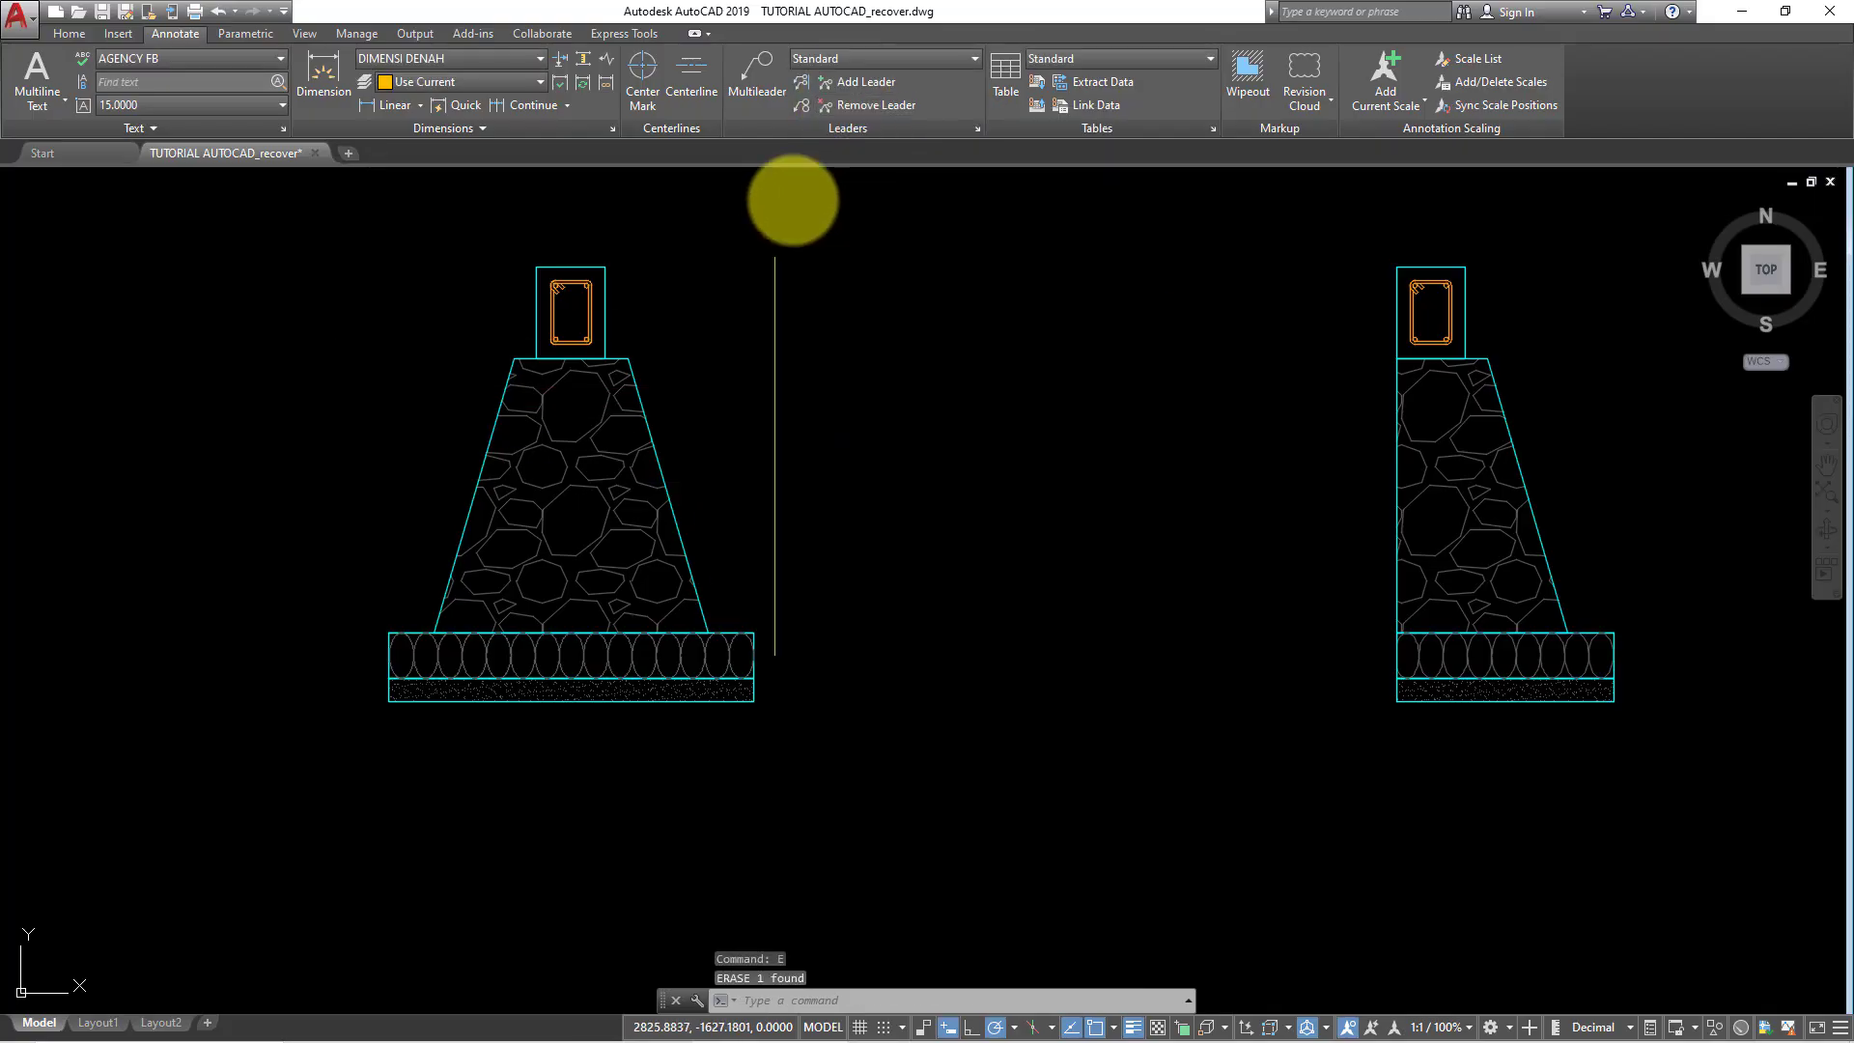
- Add a multileader from the stone masonry labelled 'PAS. BATU KALI'
click(846, 83)
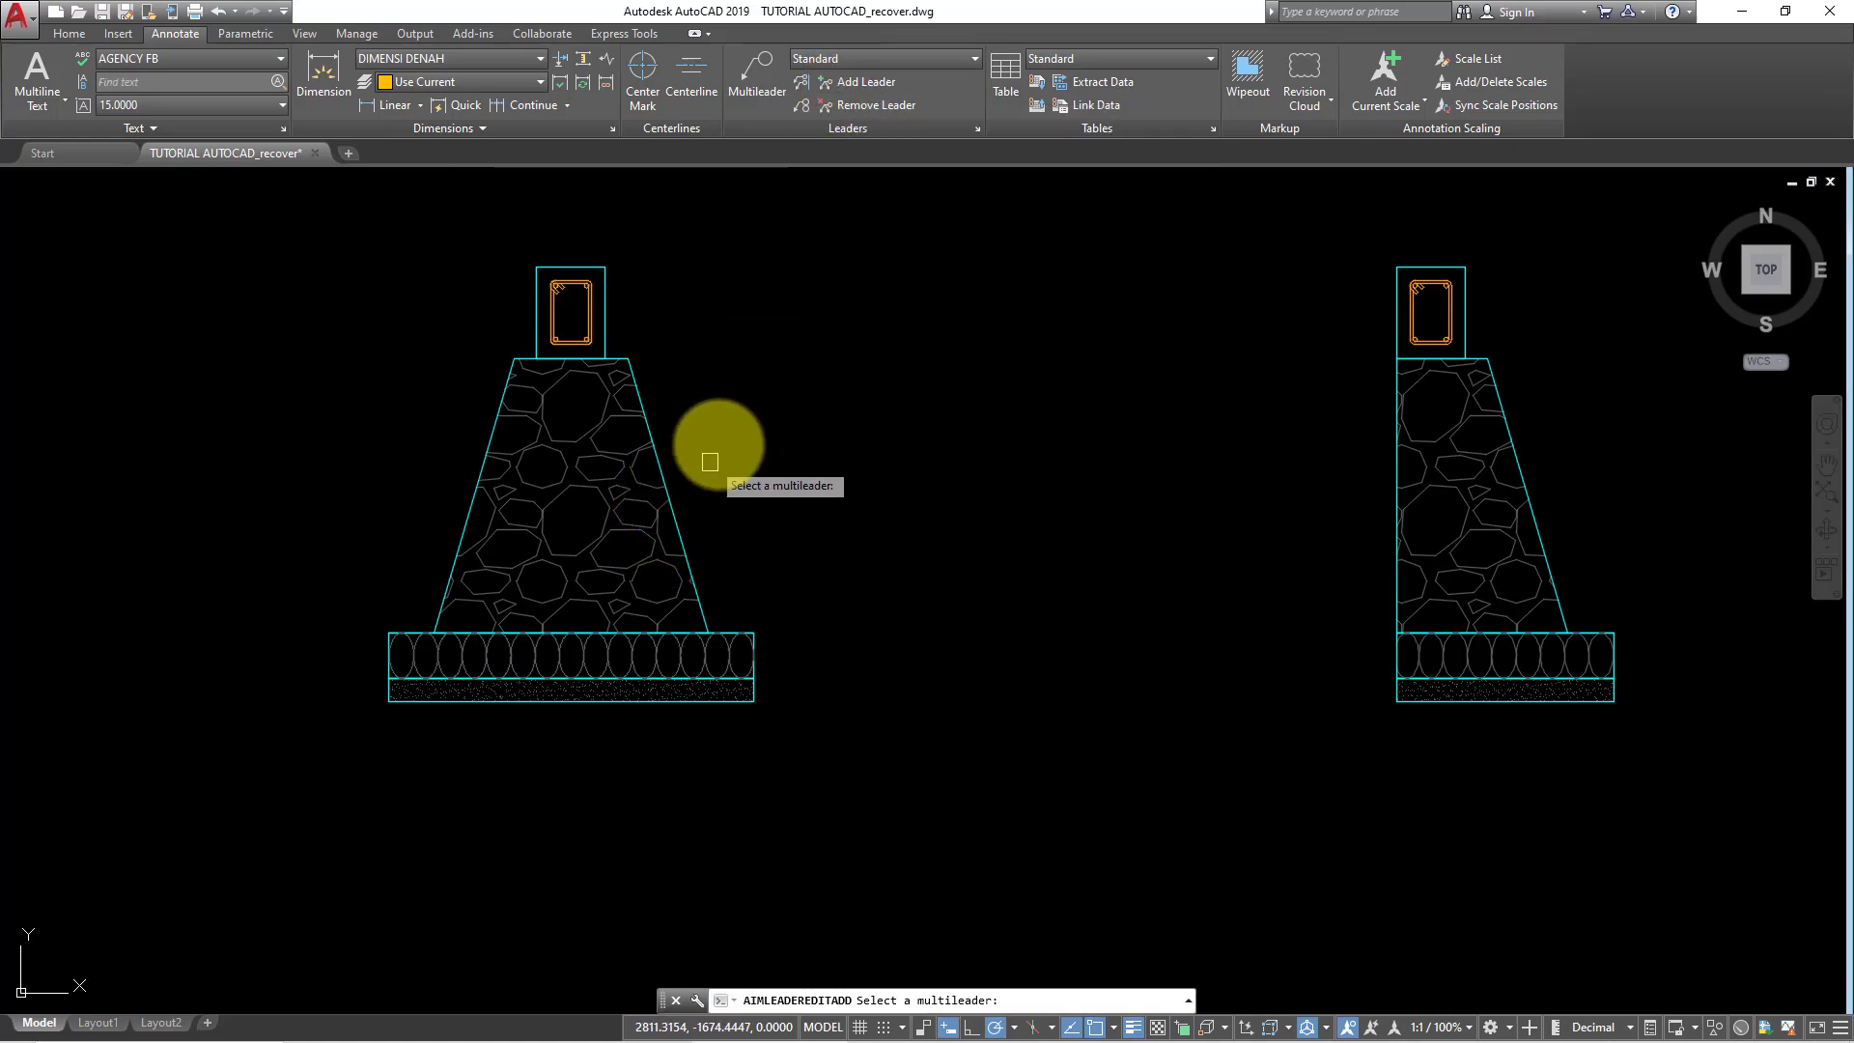
click(746, 90)
scroll(613, 500, up, 2)
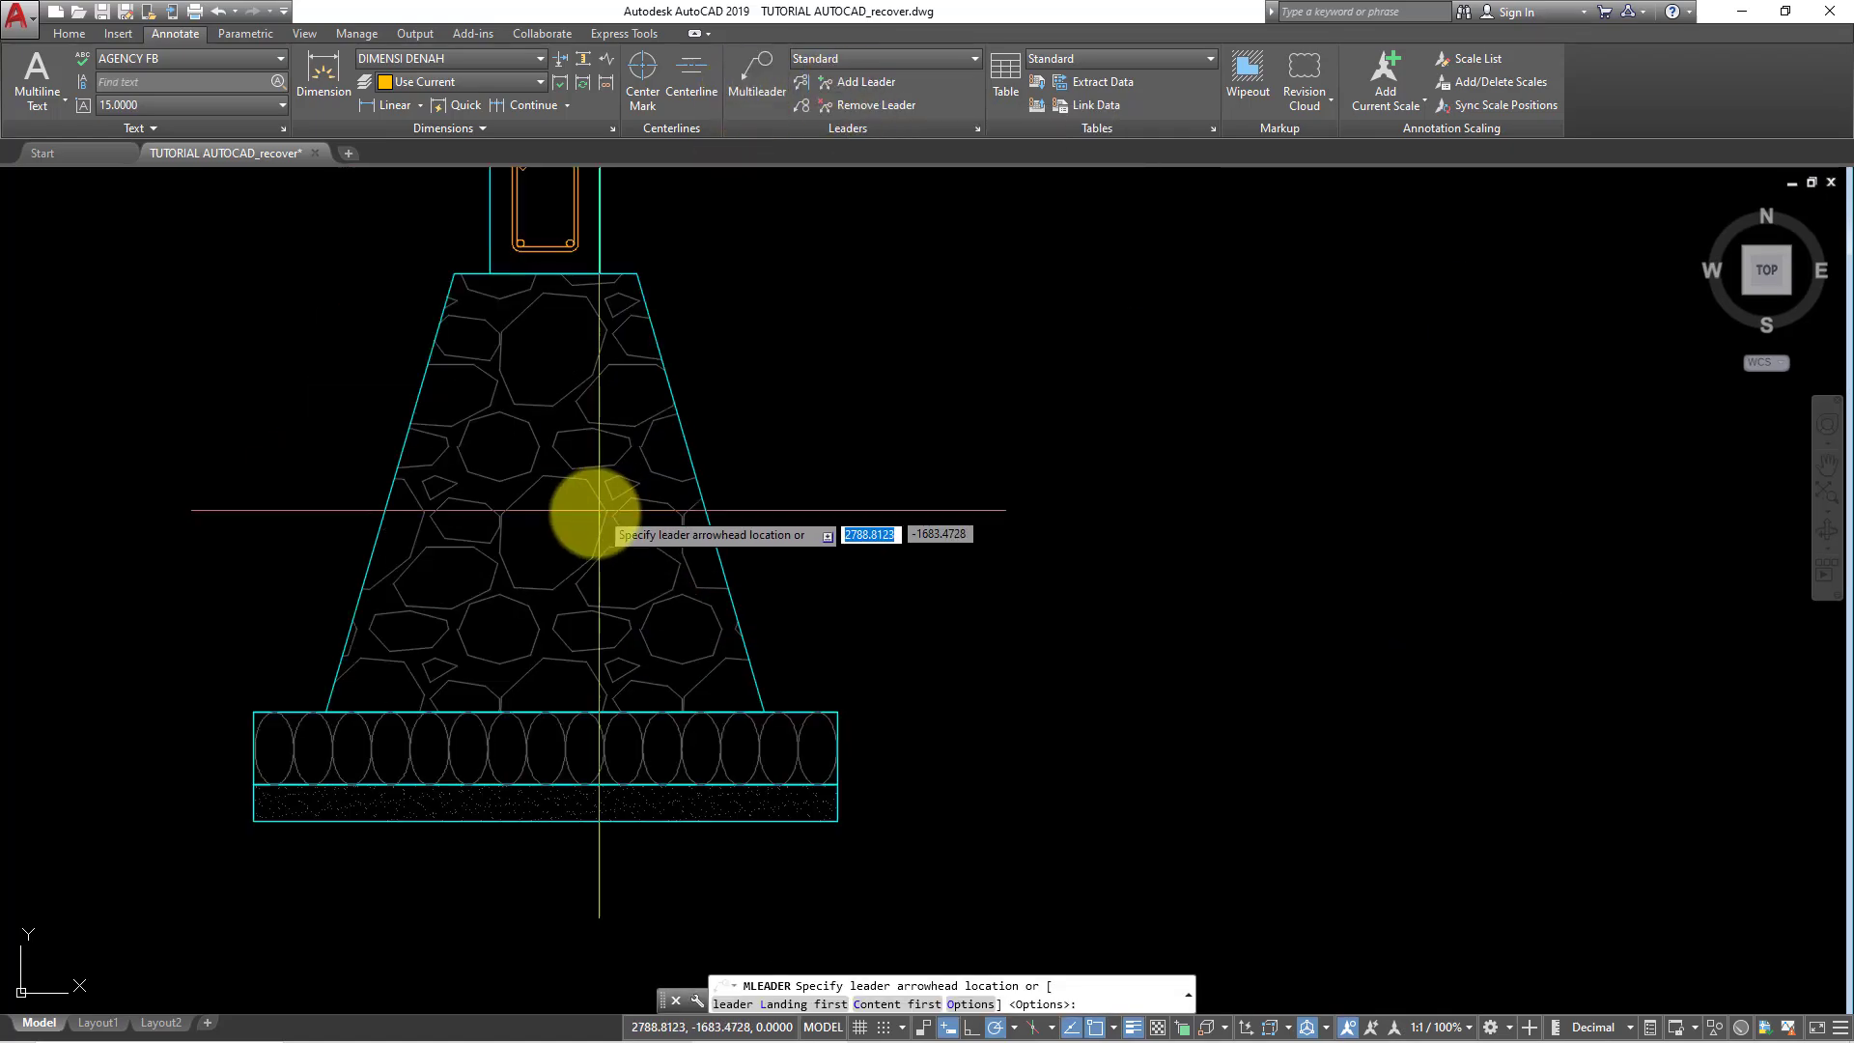
click(638, 527)
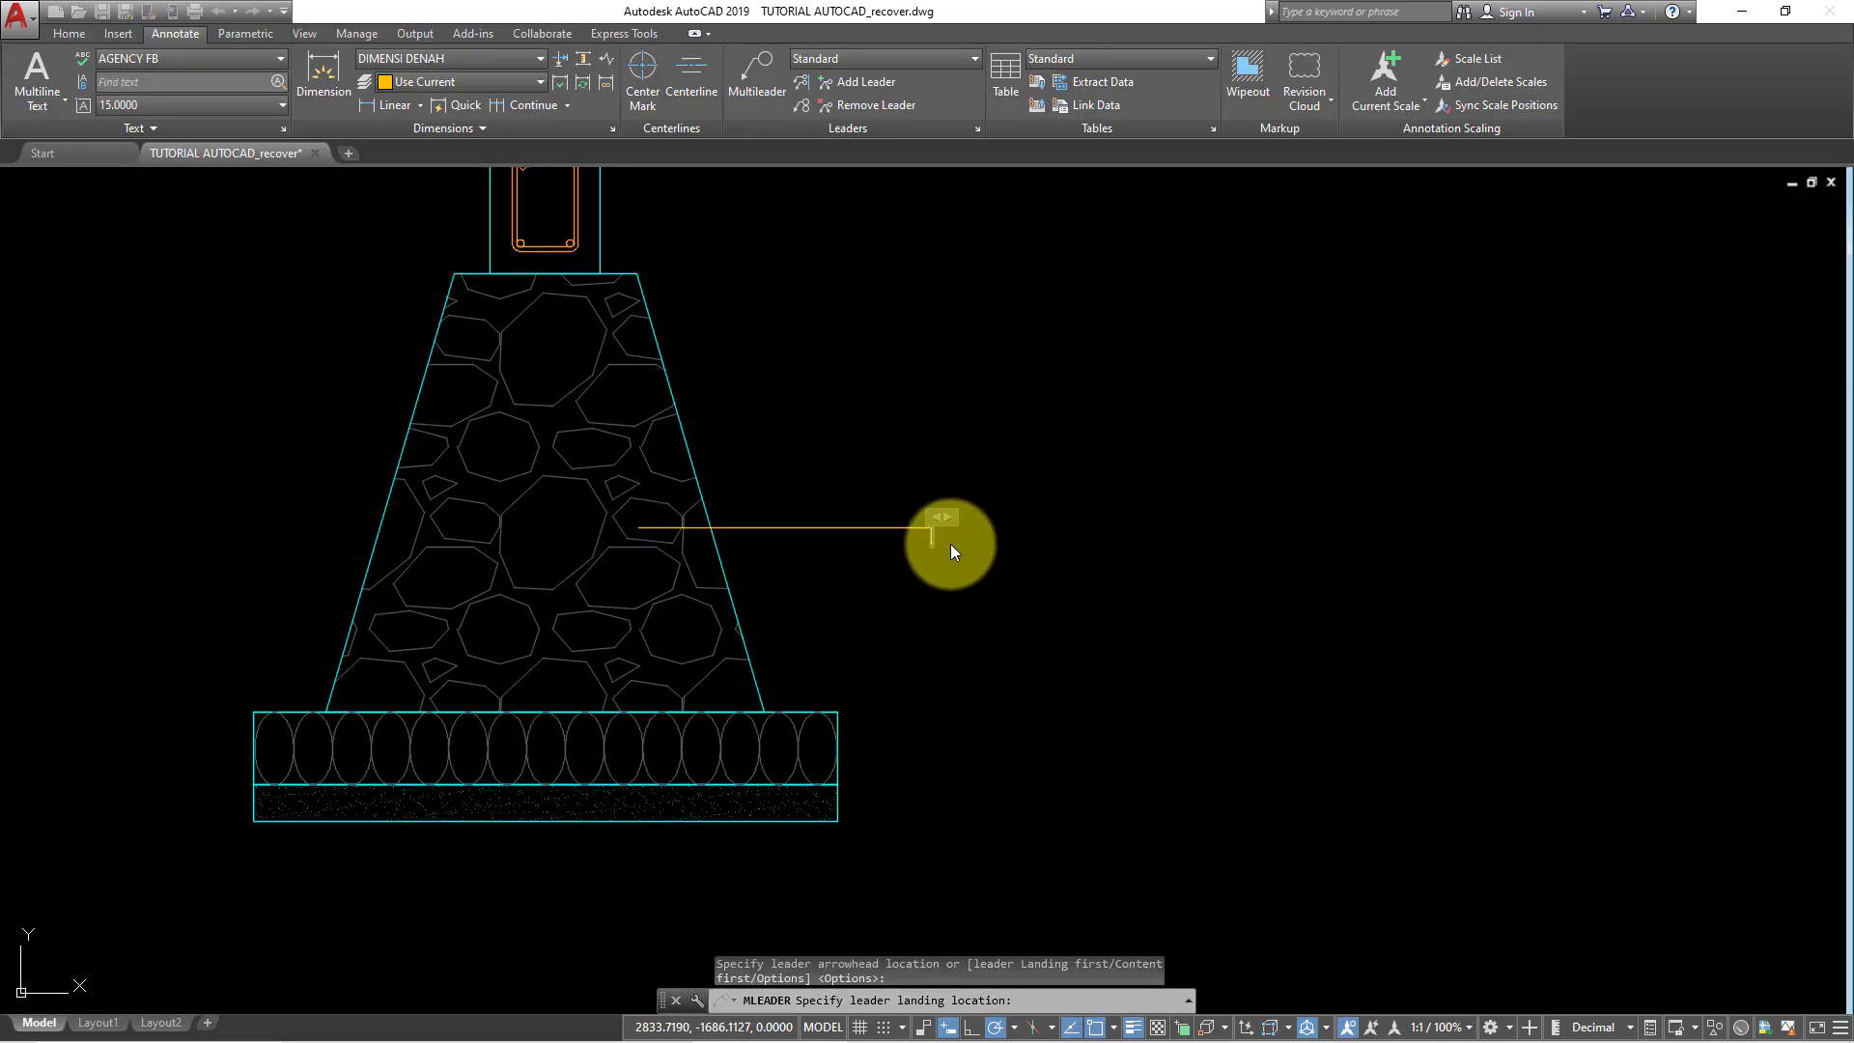
click(950, 540)
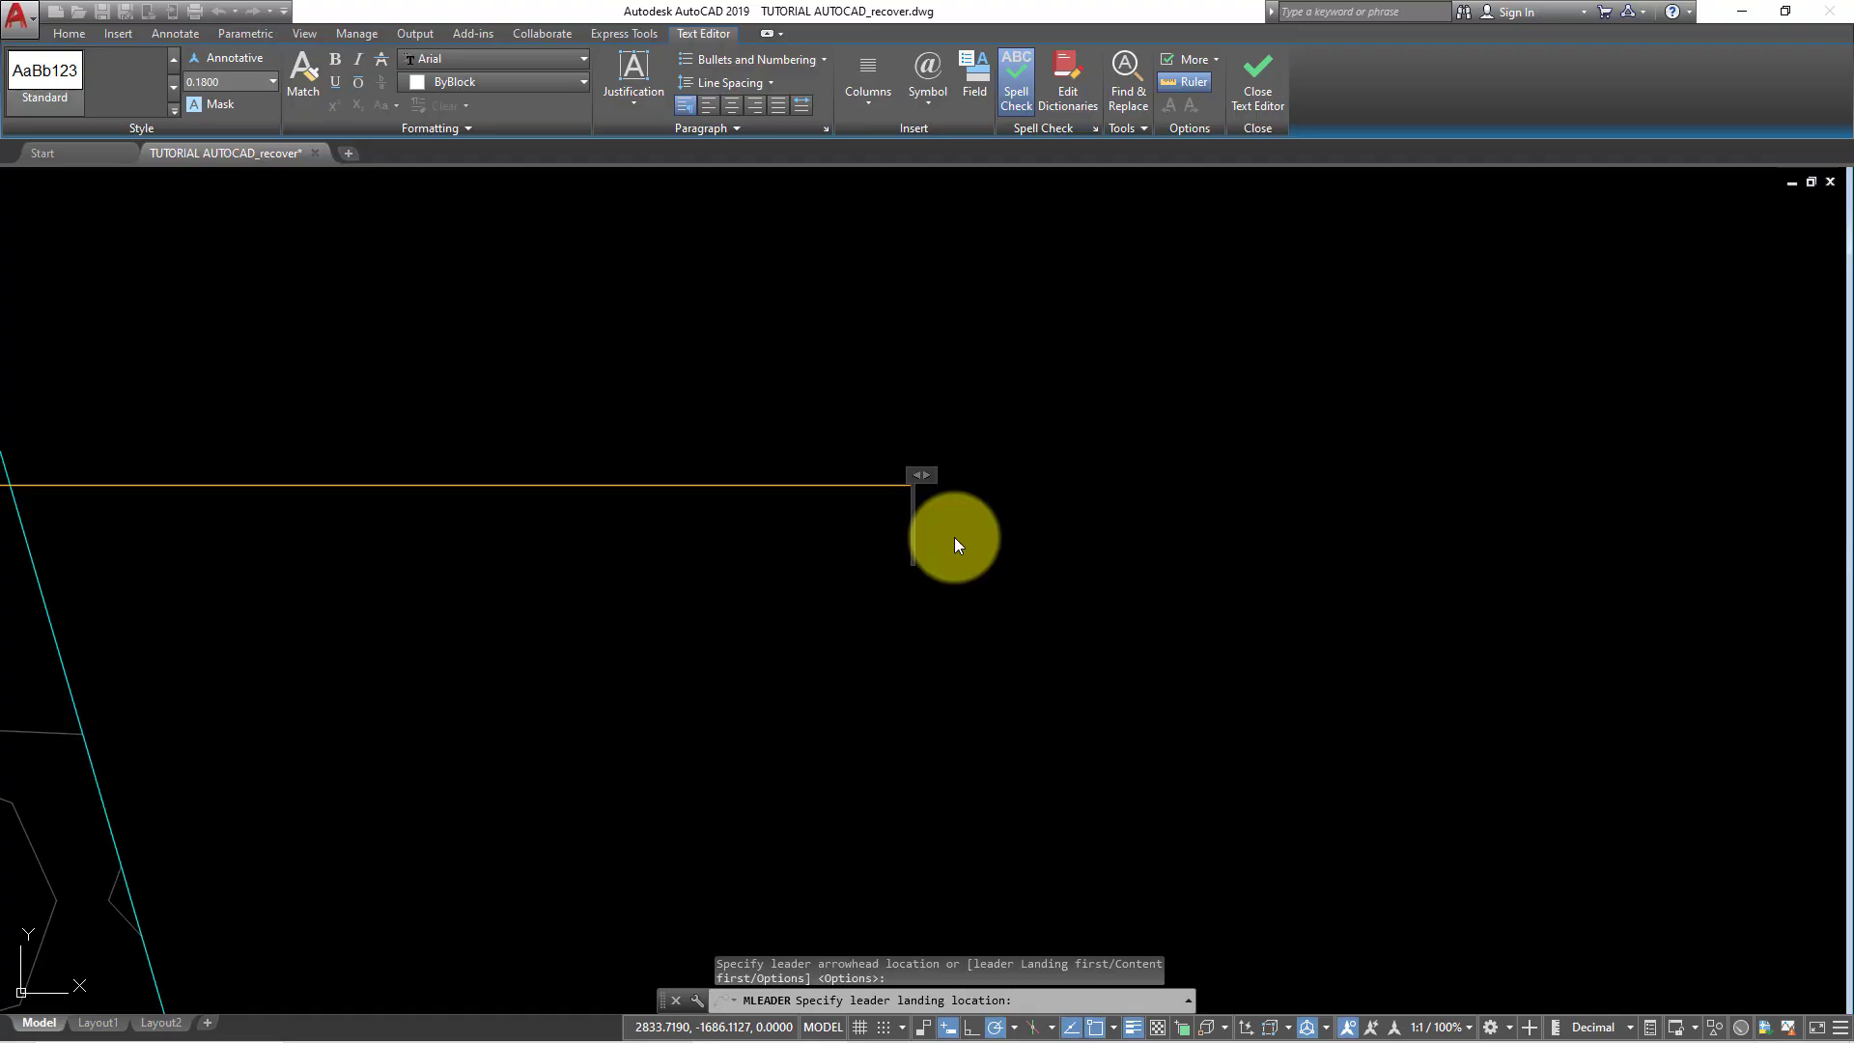
scroll(977, 546, down, 5)
text(PAS_B)
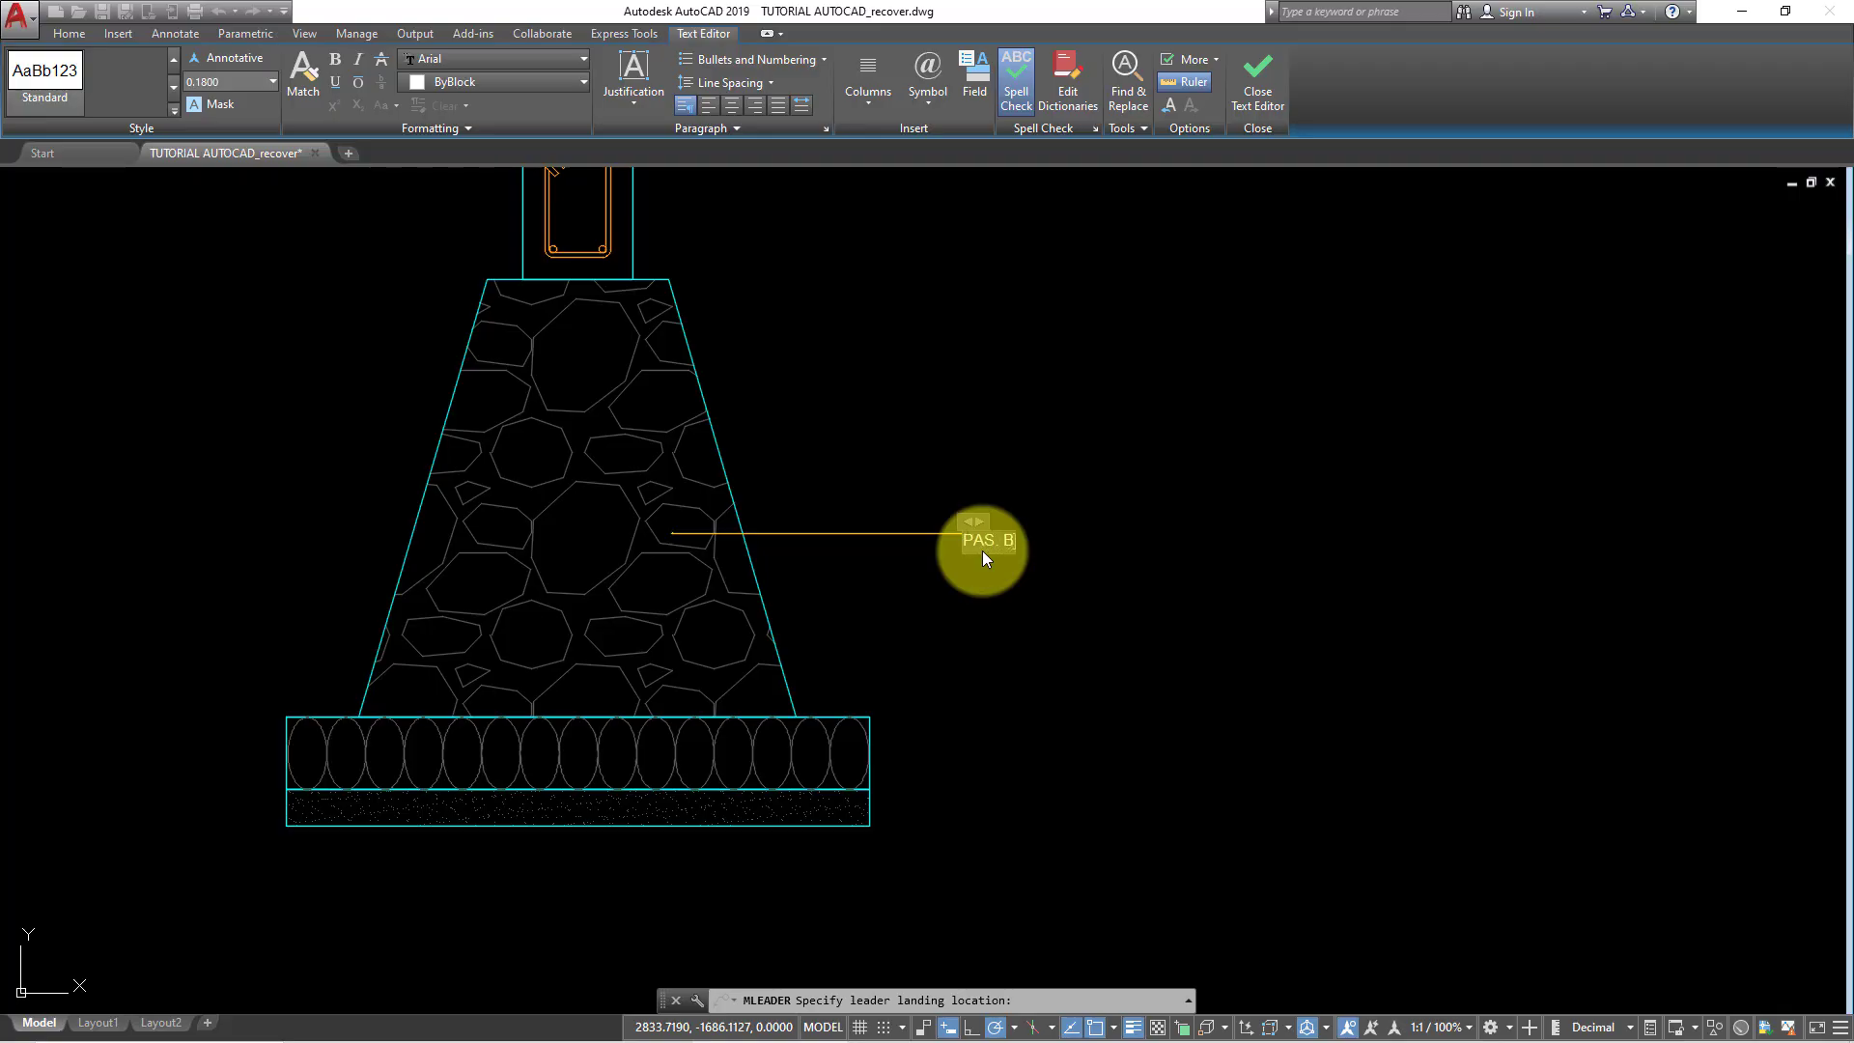
text(ATU)
text( KALI)
click(889, 433)
scroll(976, 526, up, 3)
scroll(983, 545, up, 2)
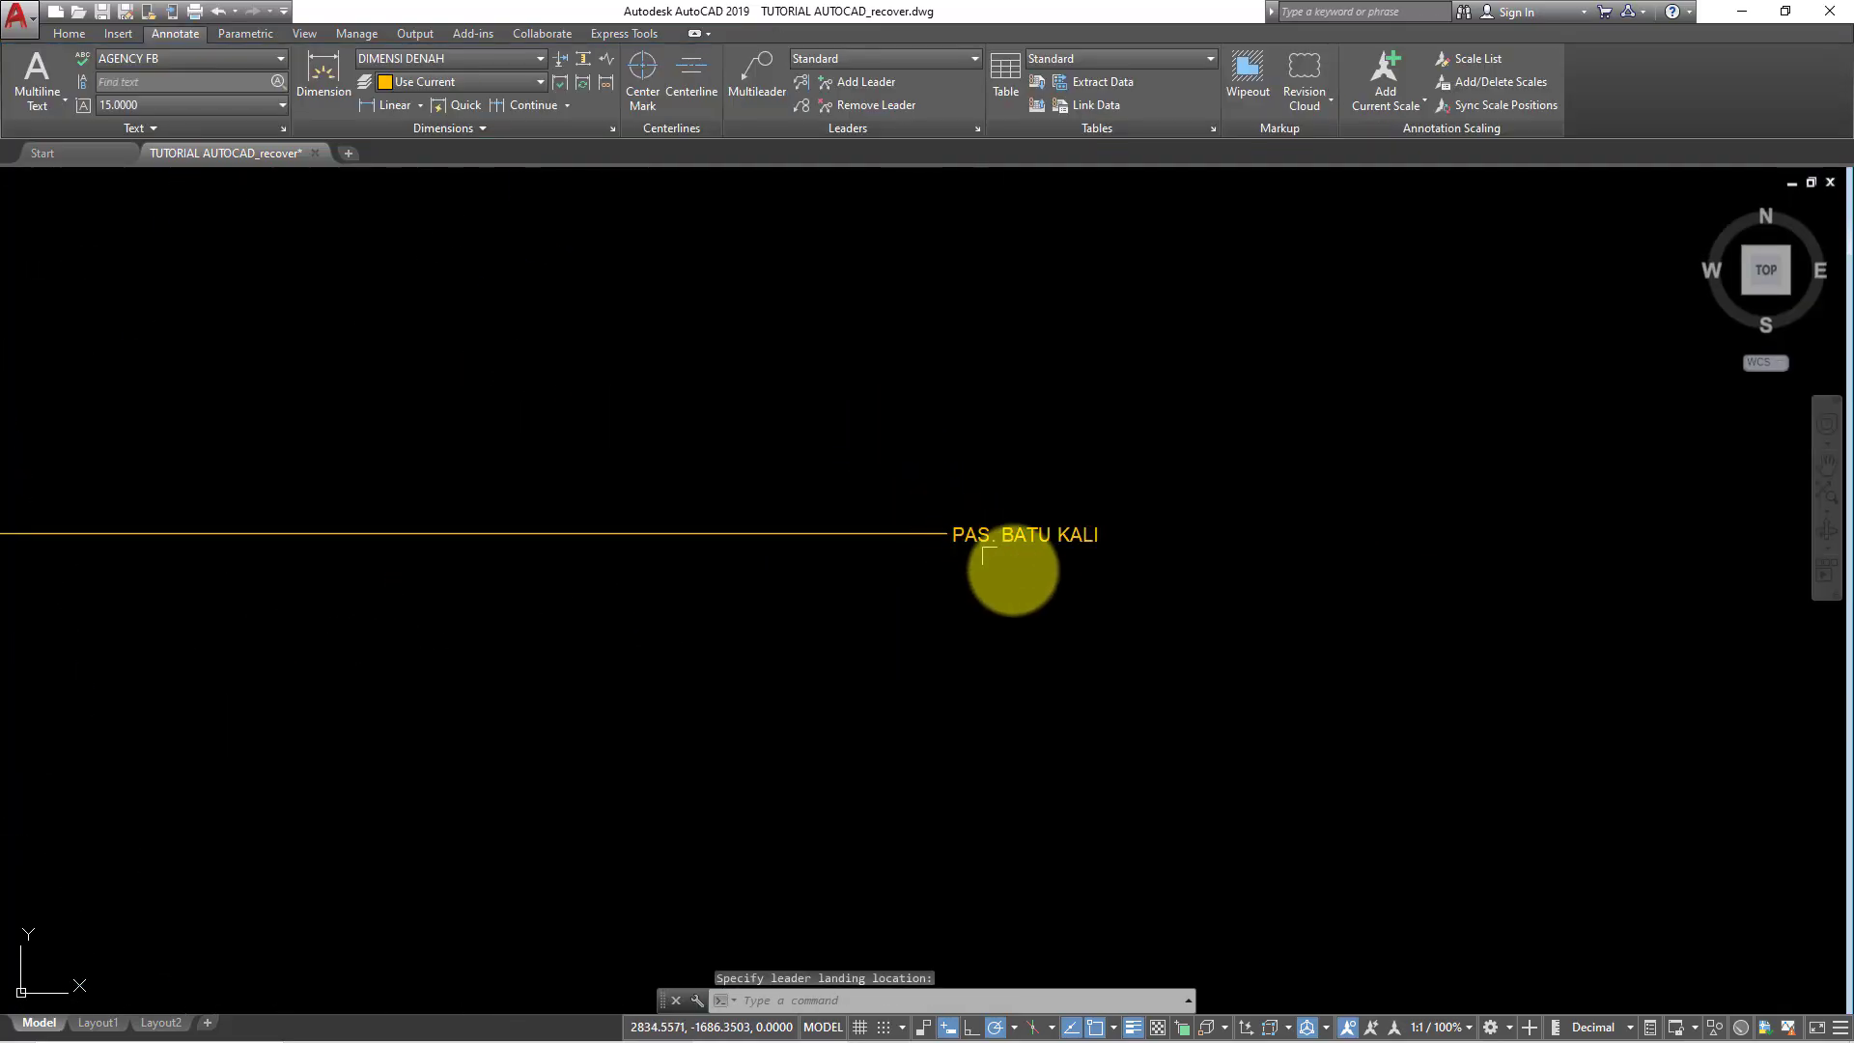
scroll(983, 555, down, 3)
scroll(944, 434, up, 3)
- Modify the Standard multileader style to keep Straight leaders with ByLayer leader colour
click(874, 505)
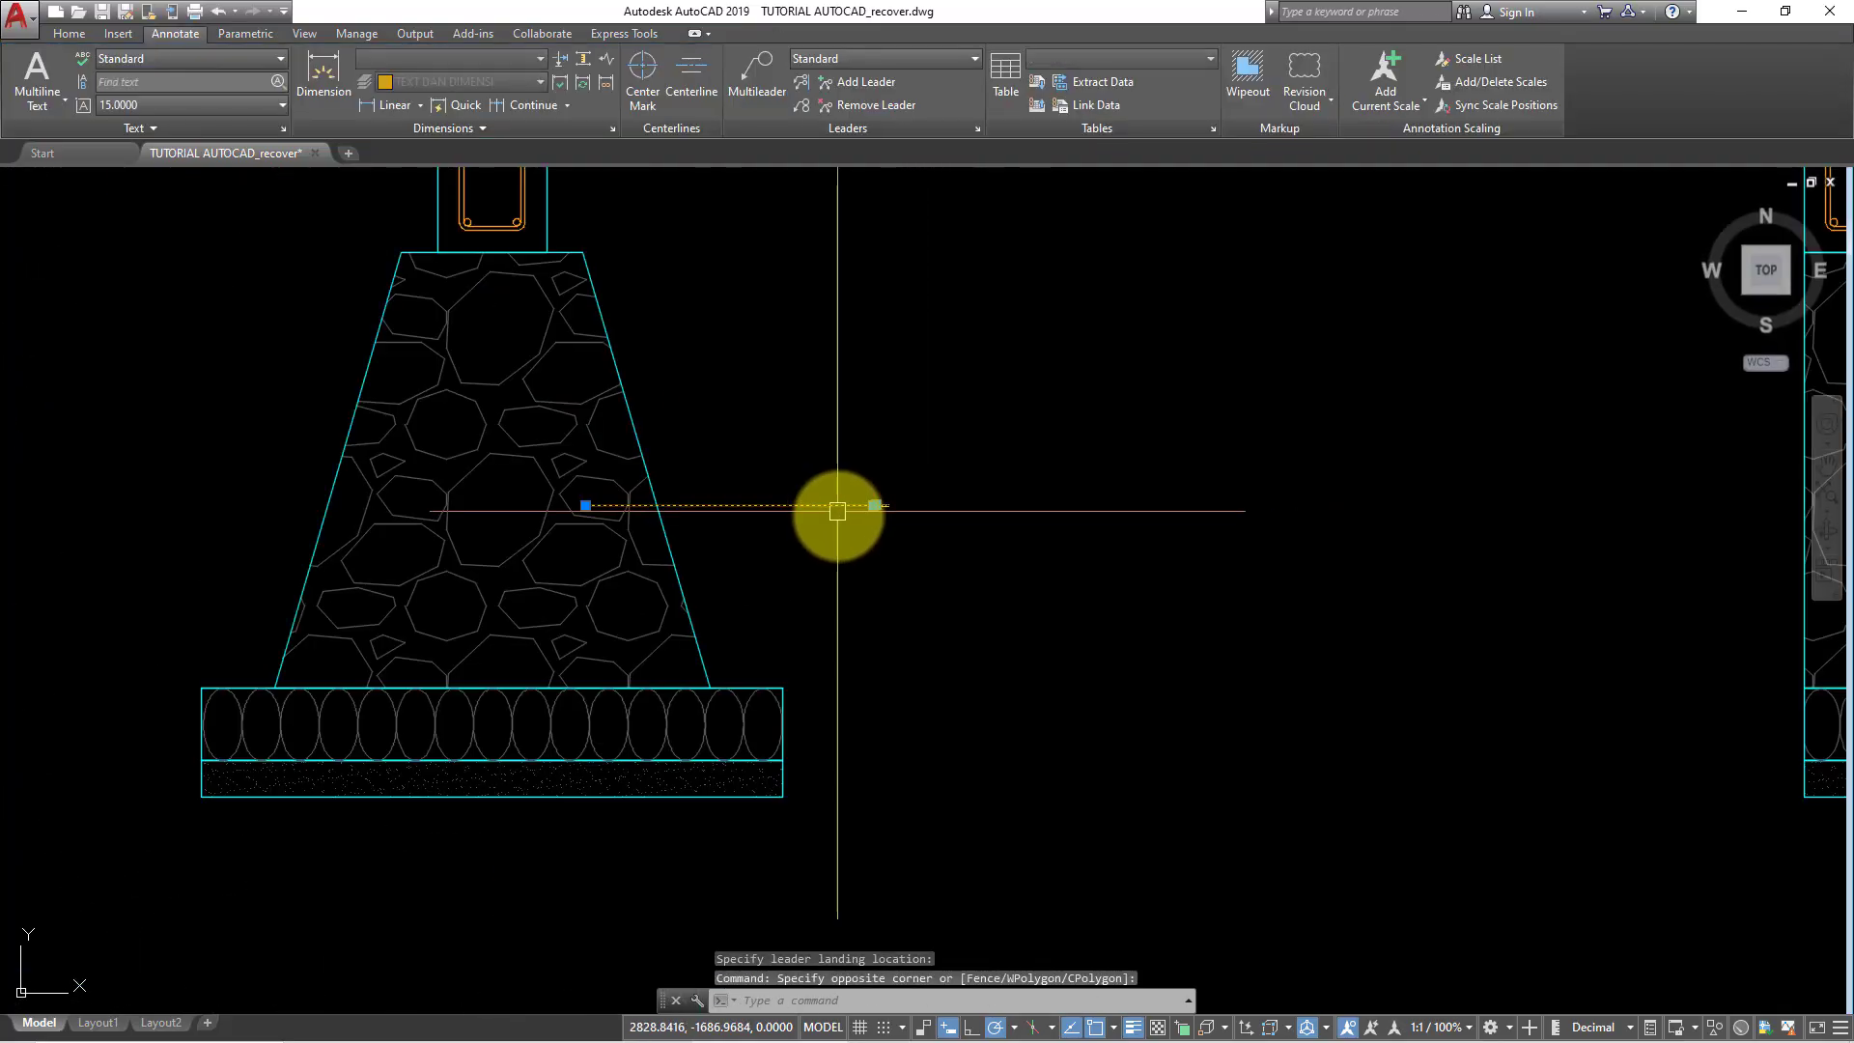
click(977, 128)
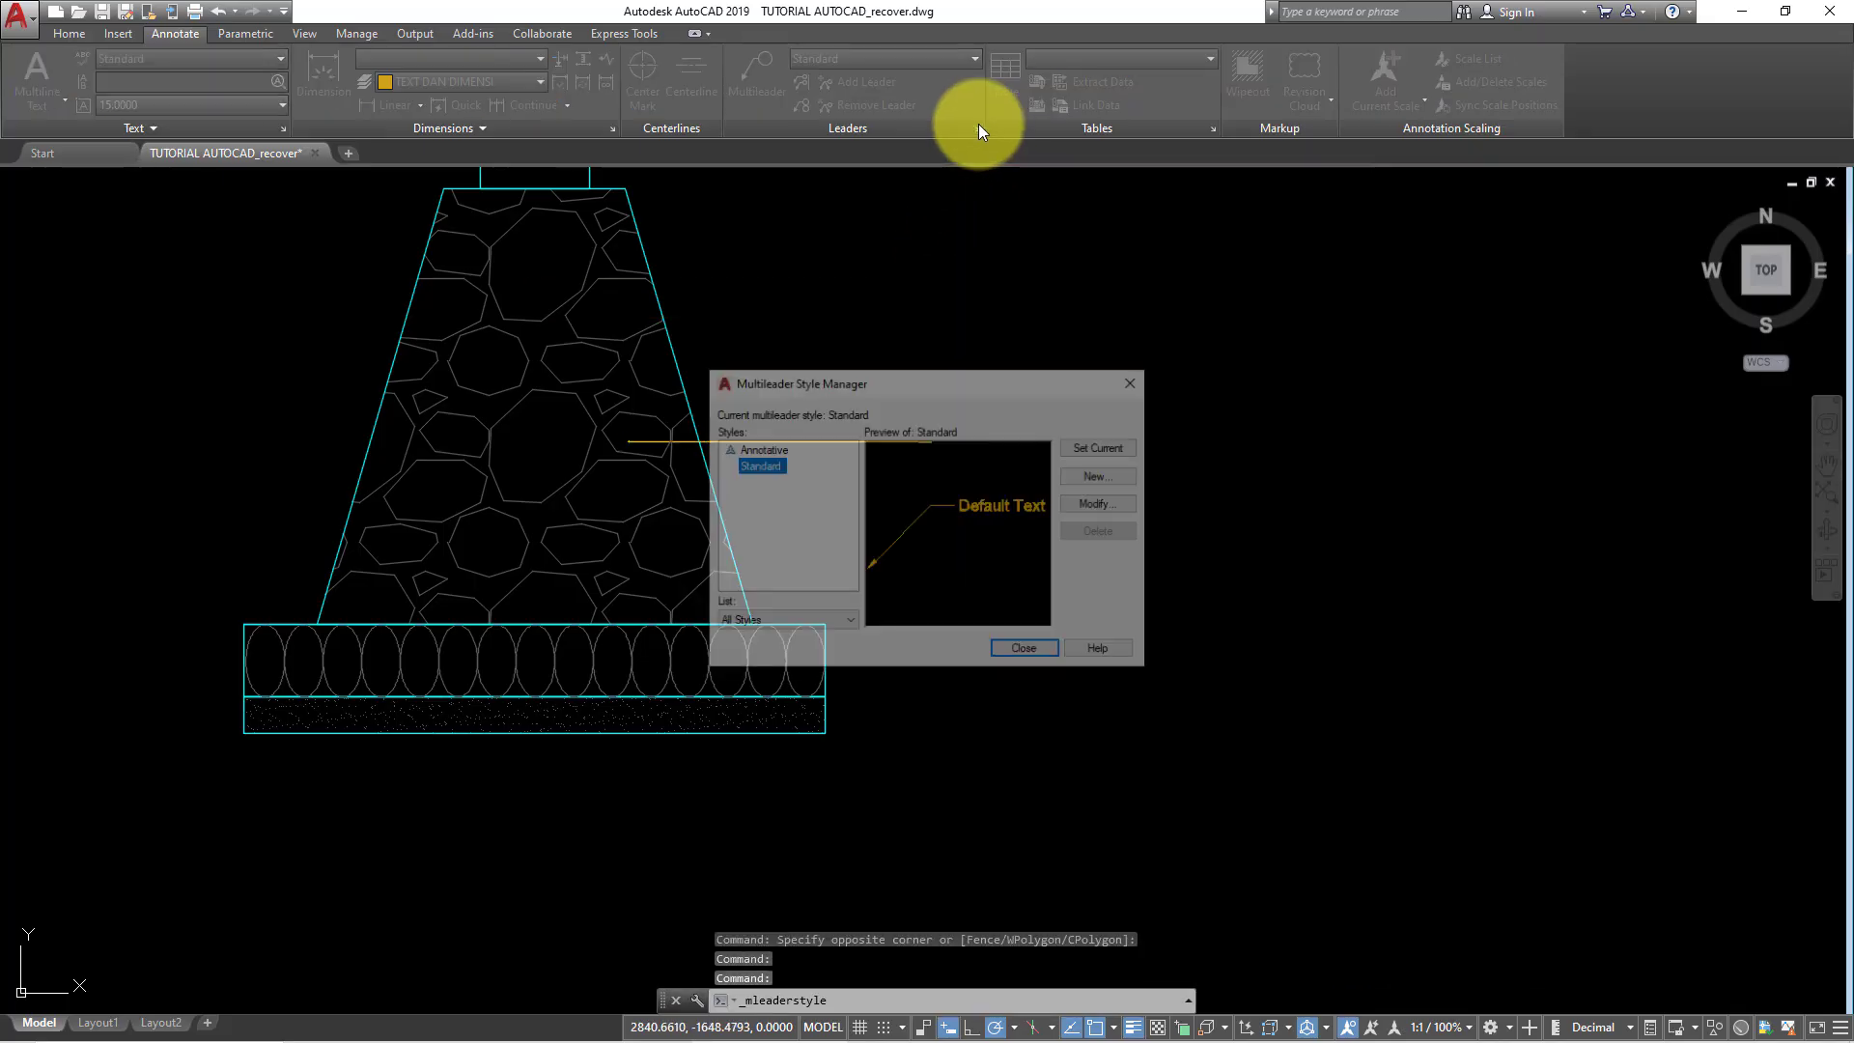
click(1111, 498)
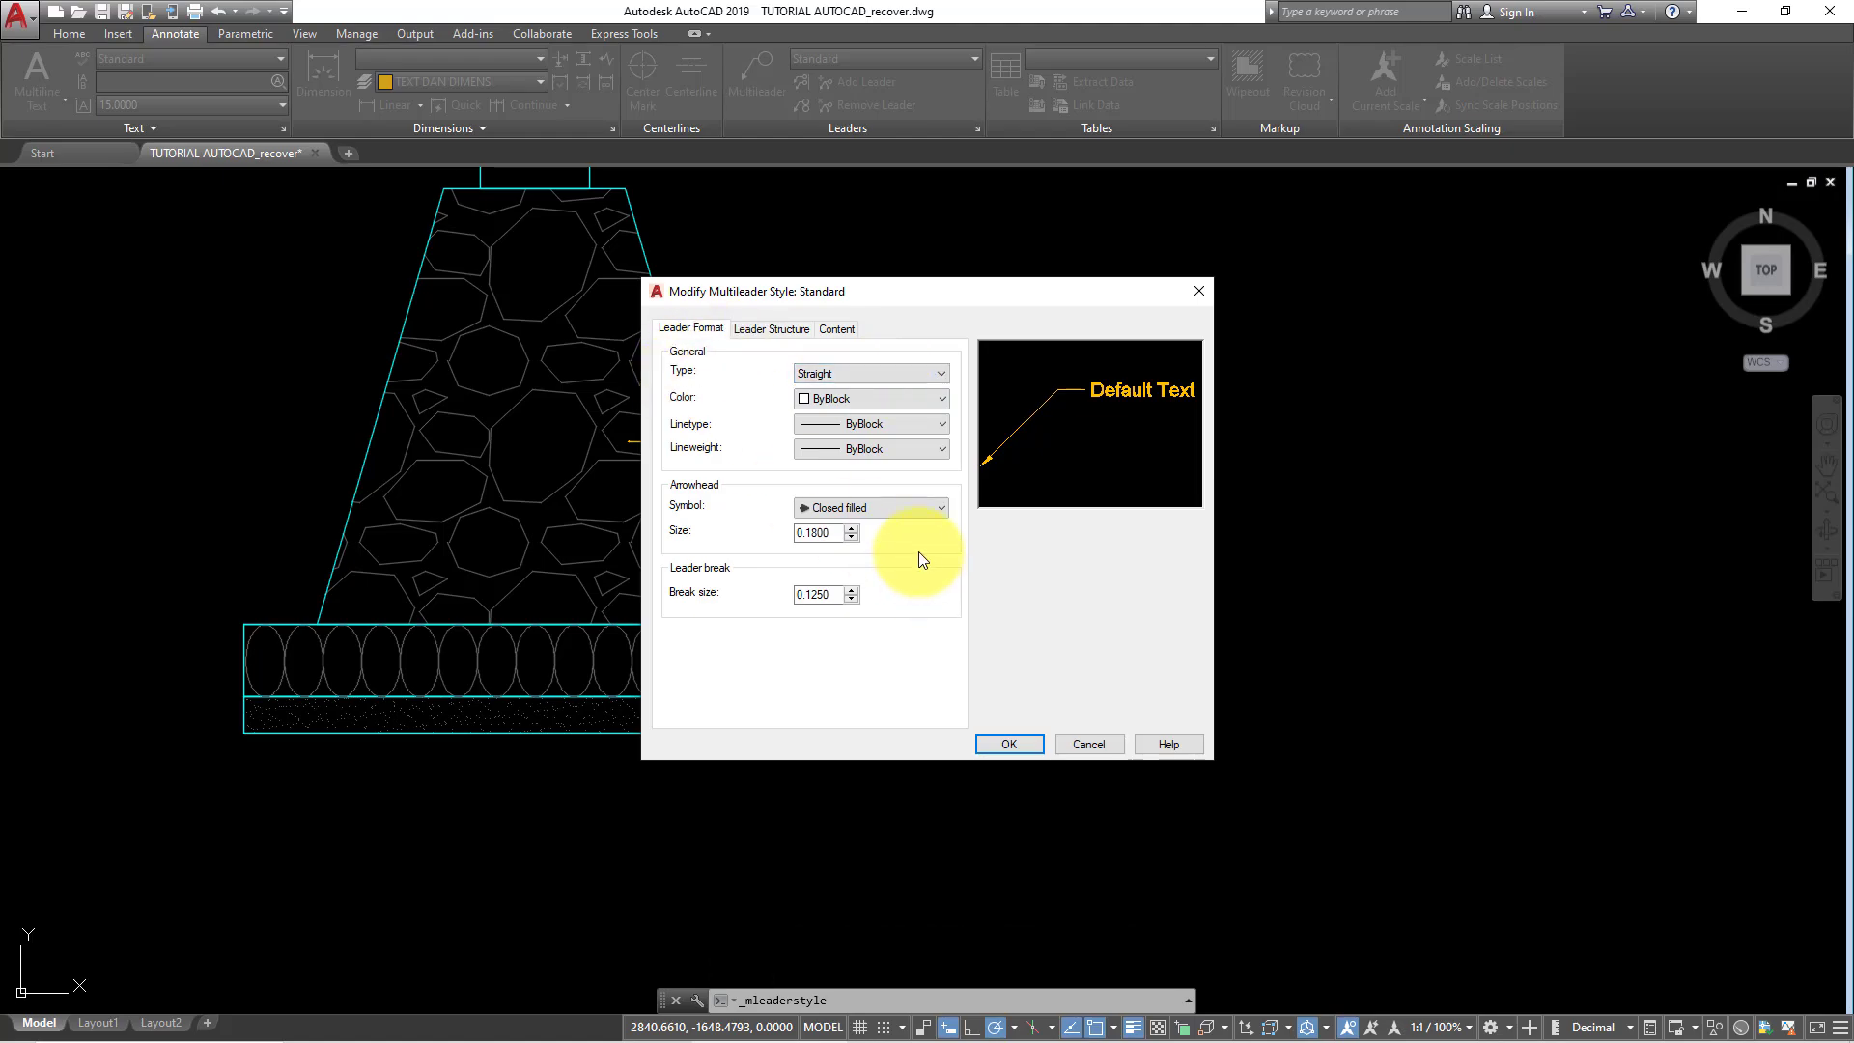
mouse_move(965, 288)
mouse_down()
mouse_move(1285, 275)
mouse_move(1208, 242)
mouse_move(1187, 263)
mouse_up()
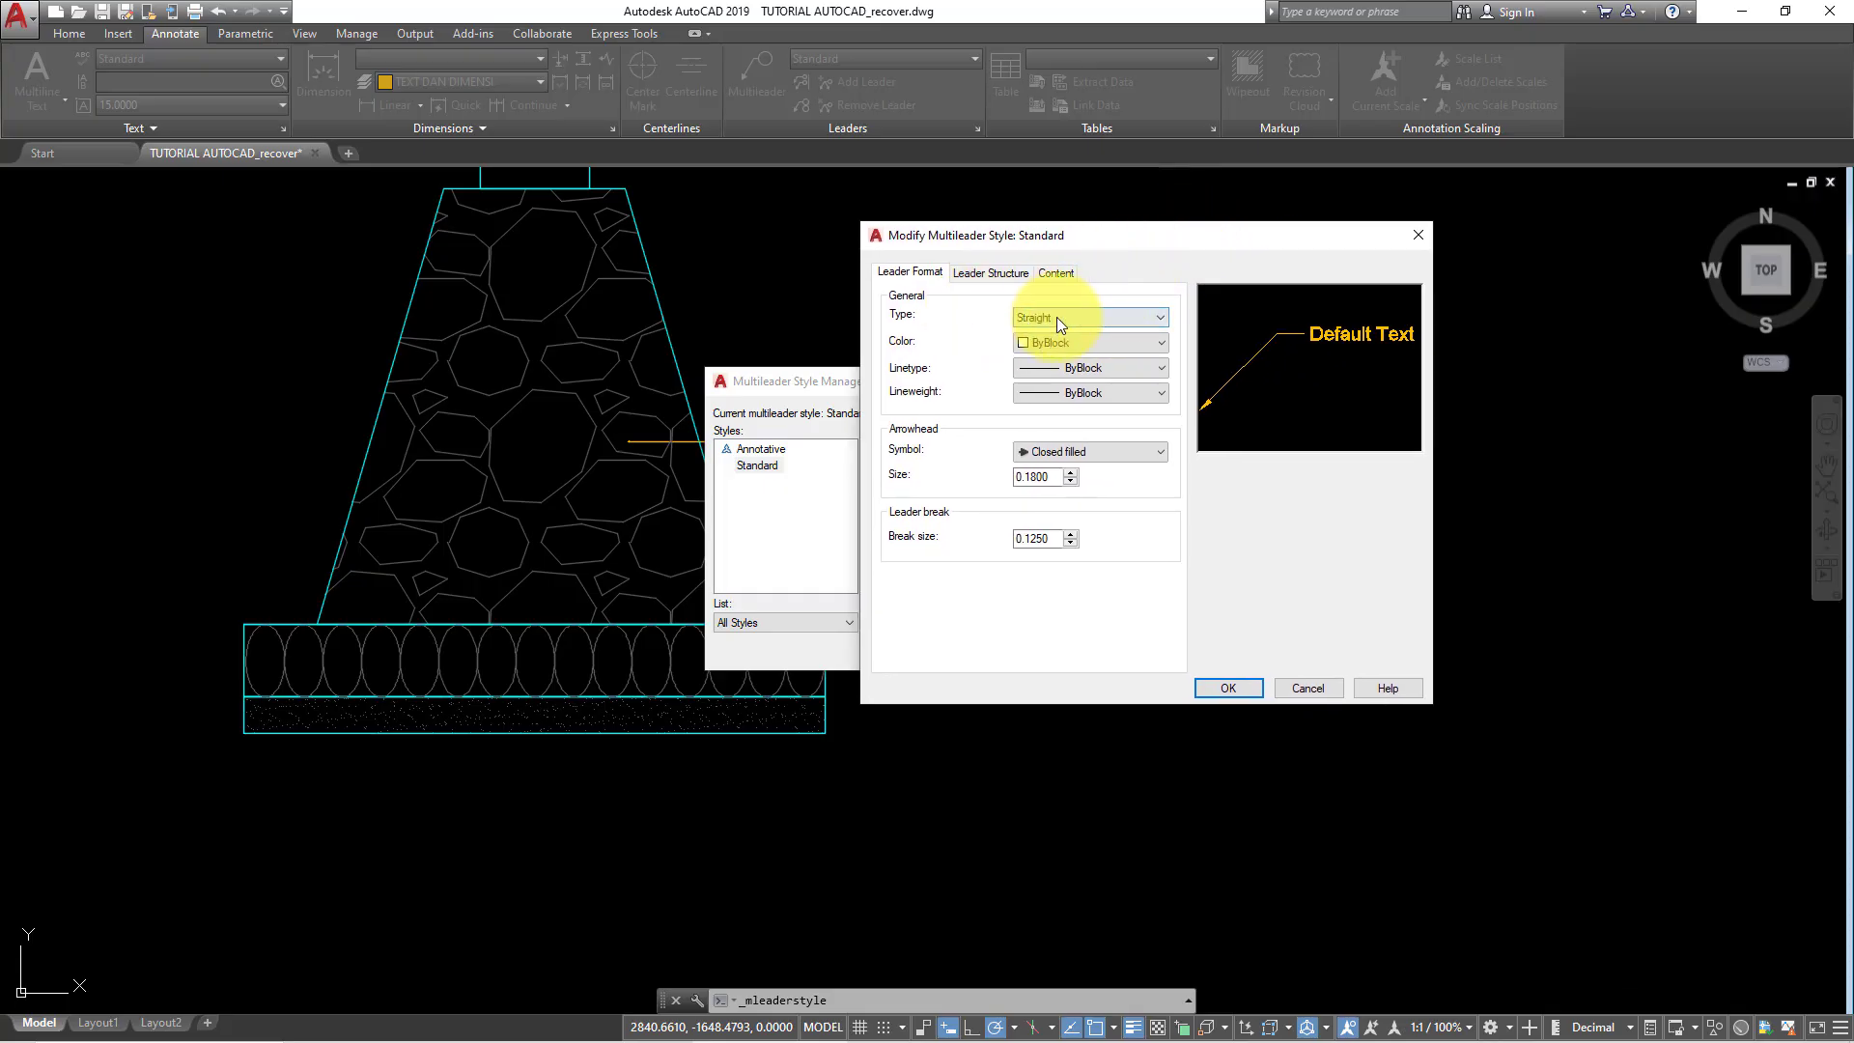
click(1133, 318)
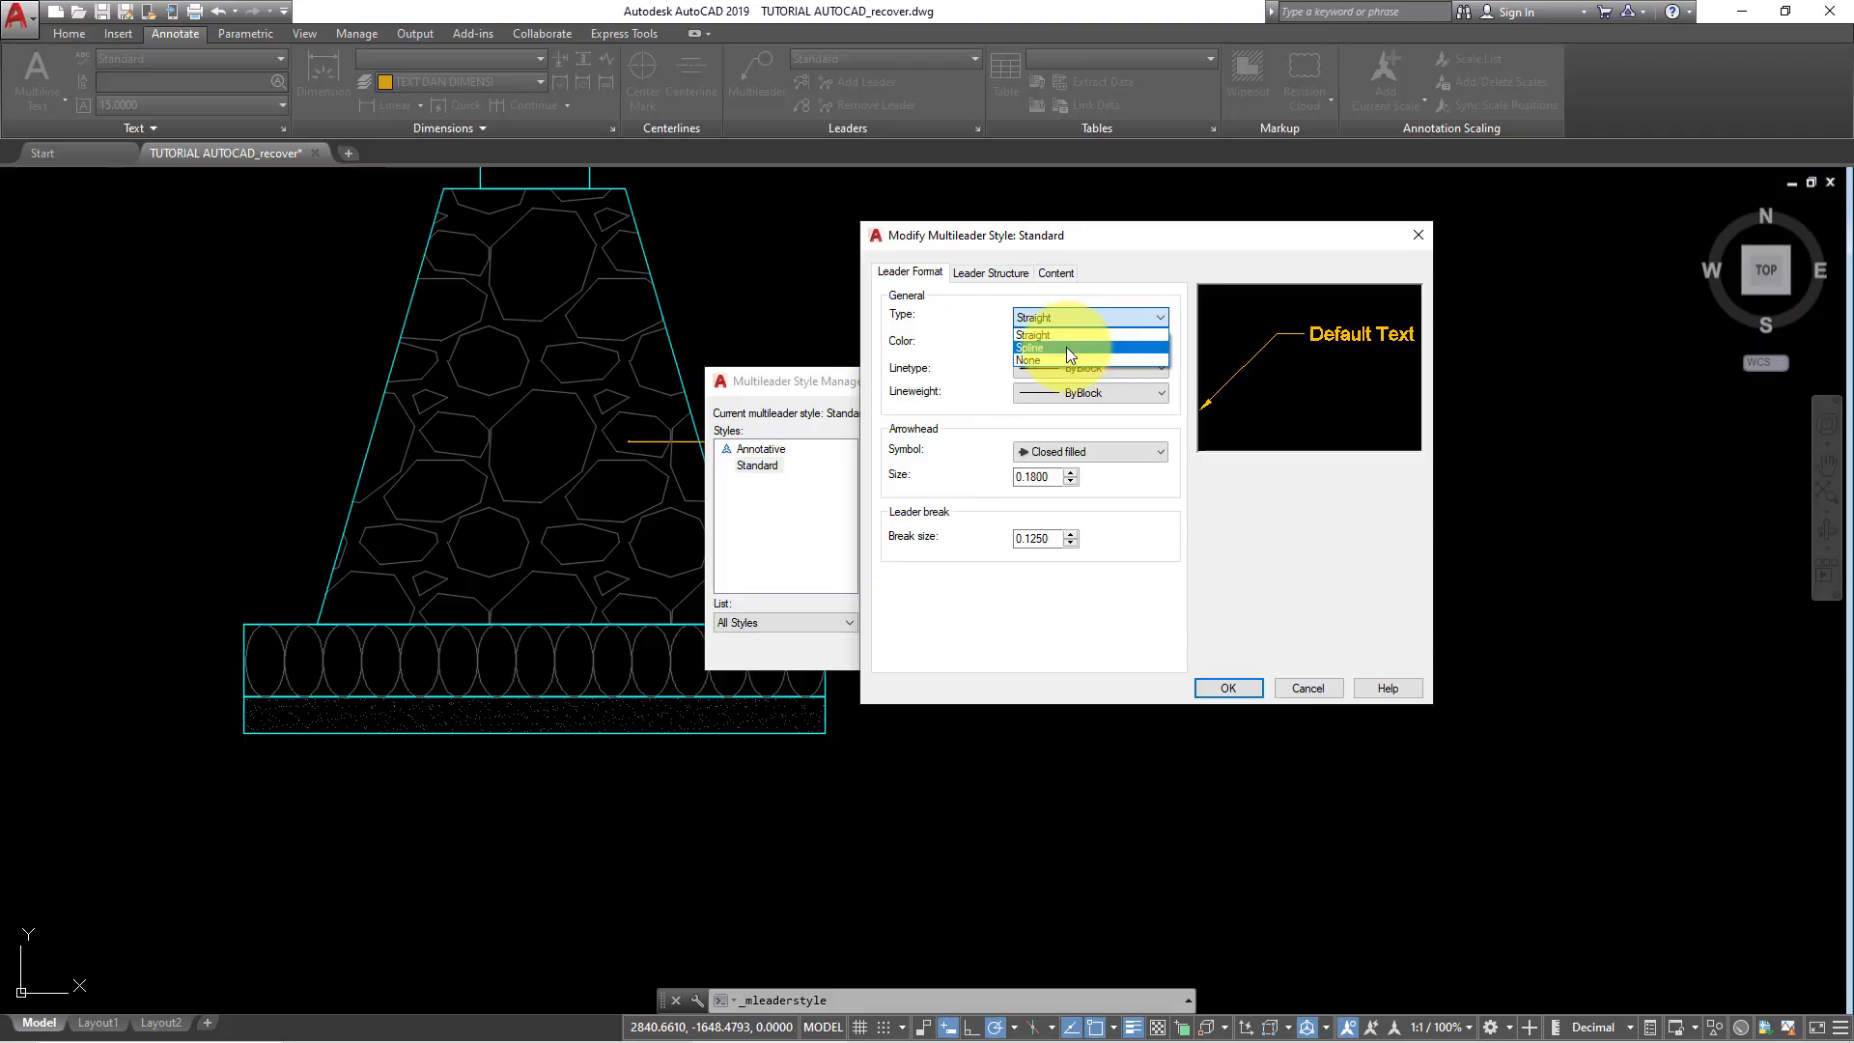
click(1153, 319)
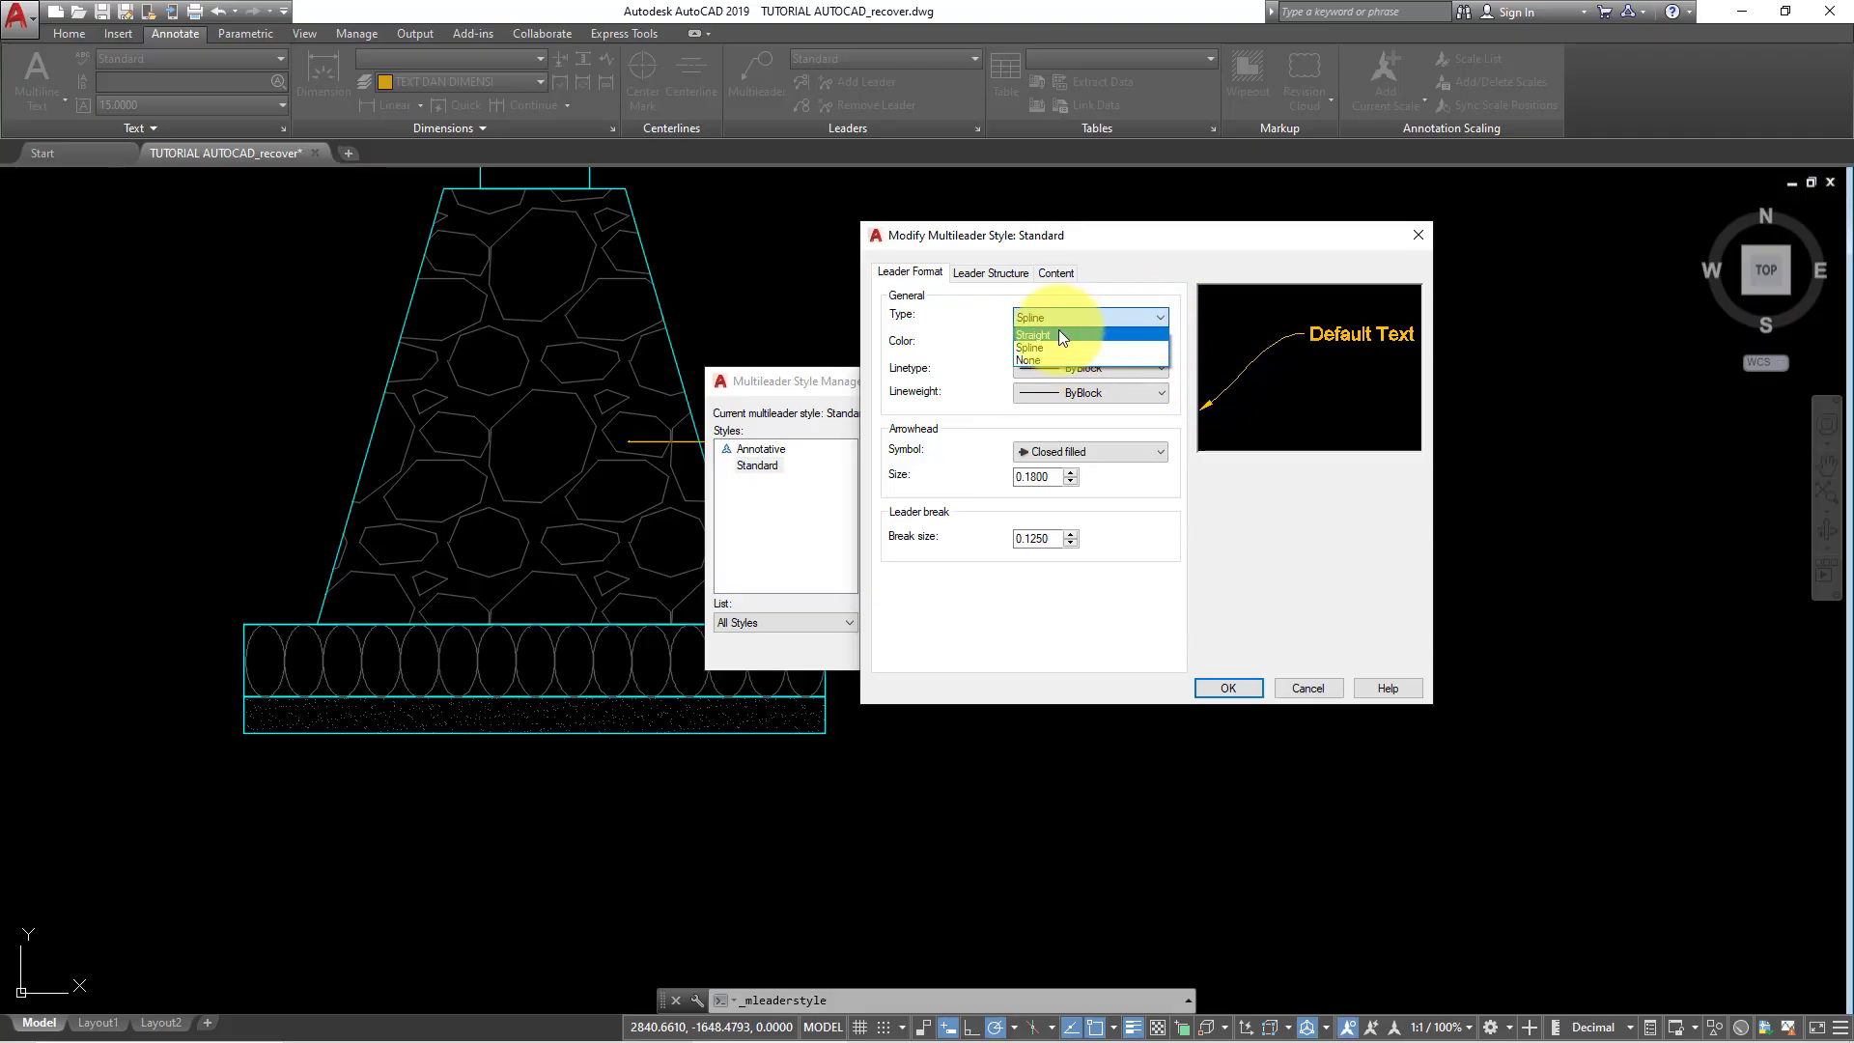
click(1050, 332)
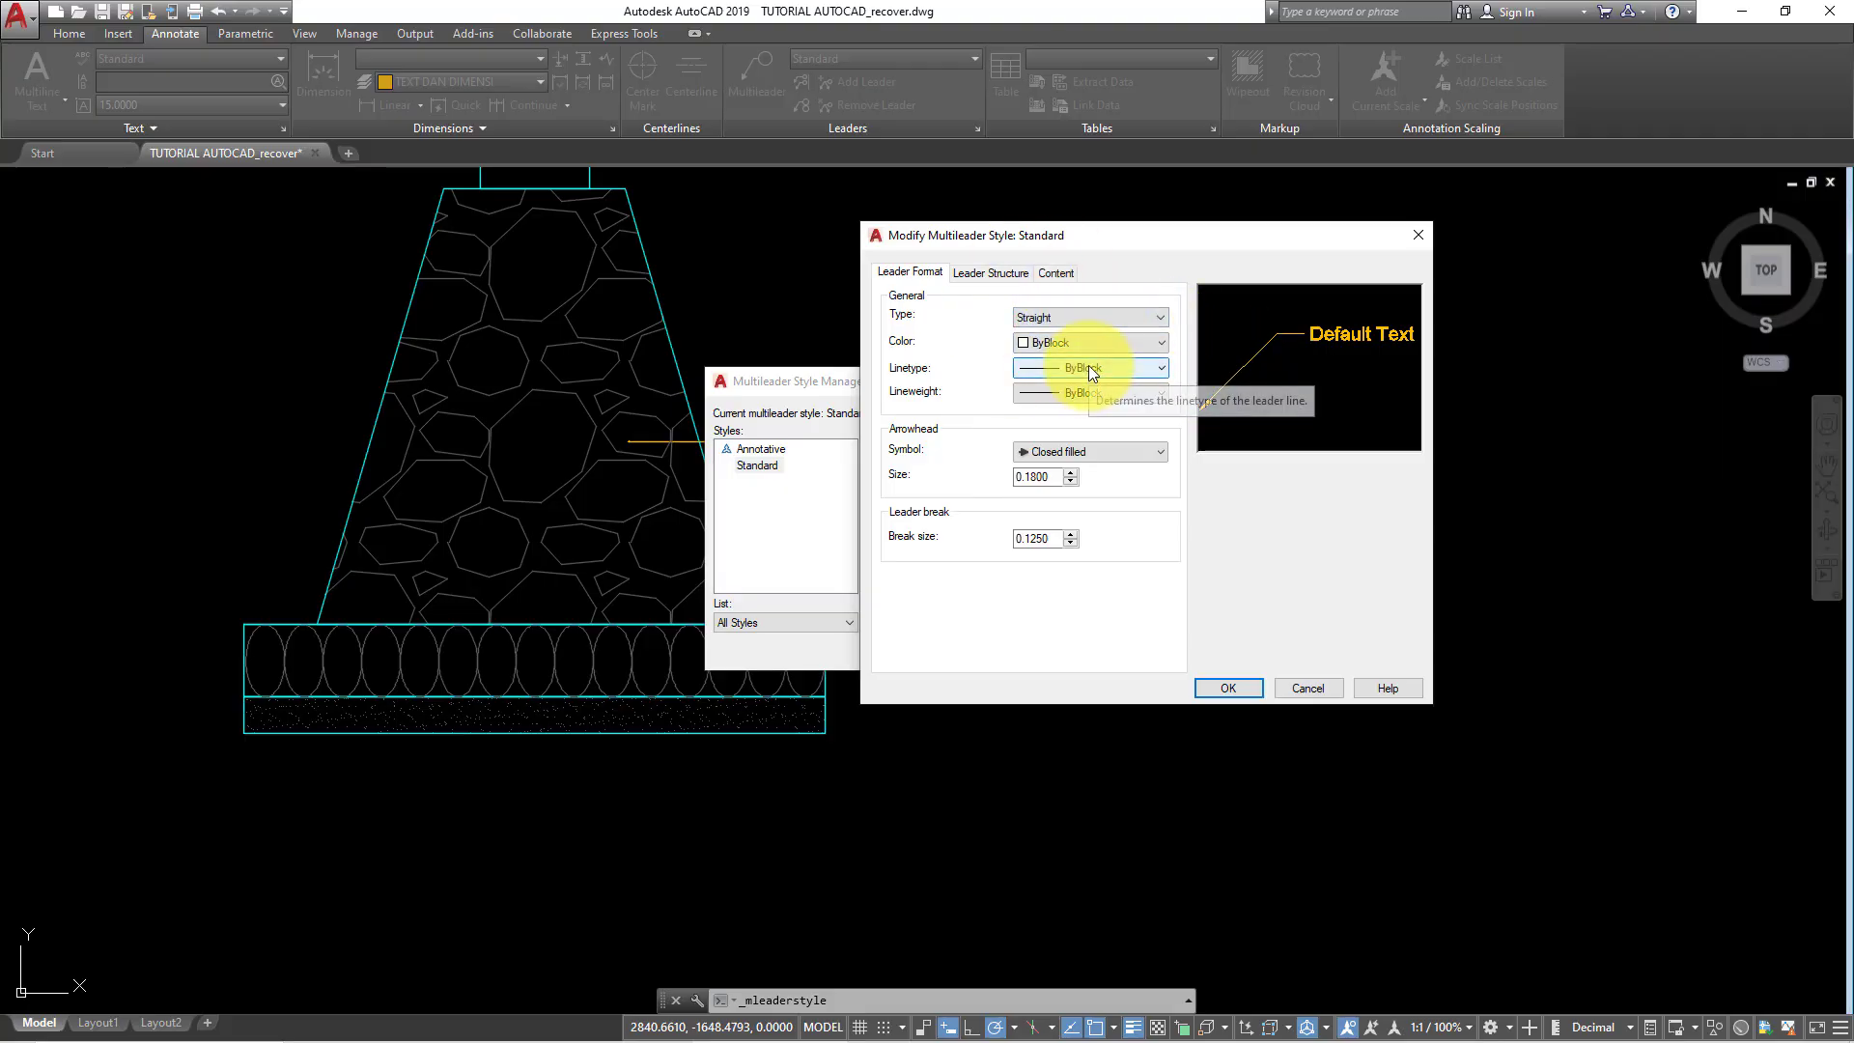
click(1122, 344)
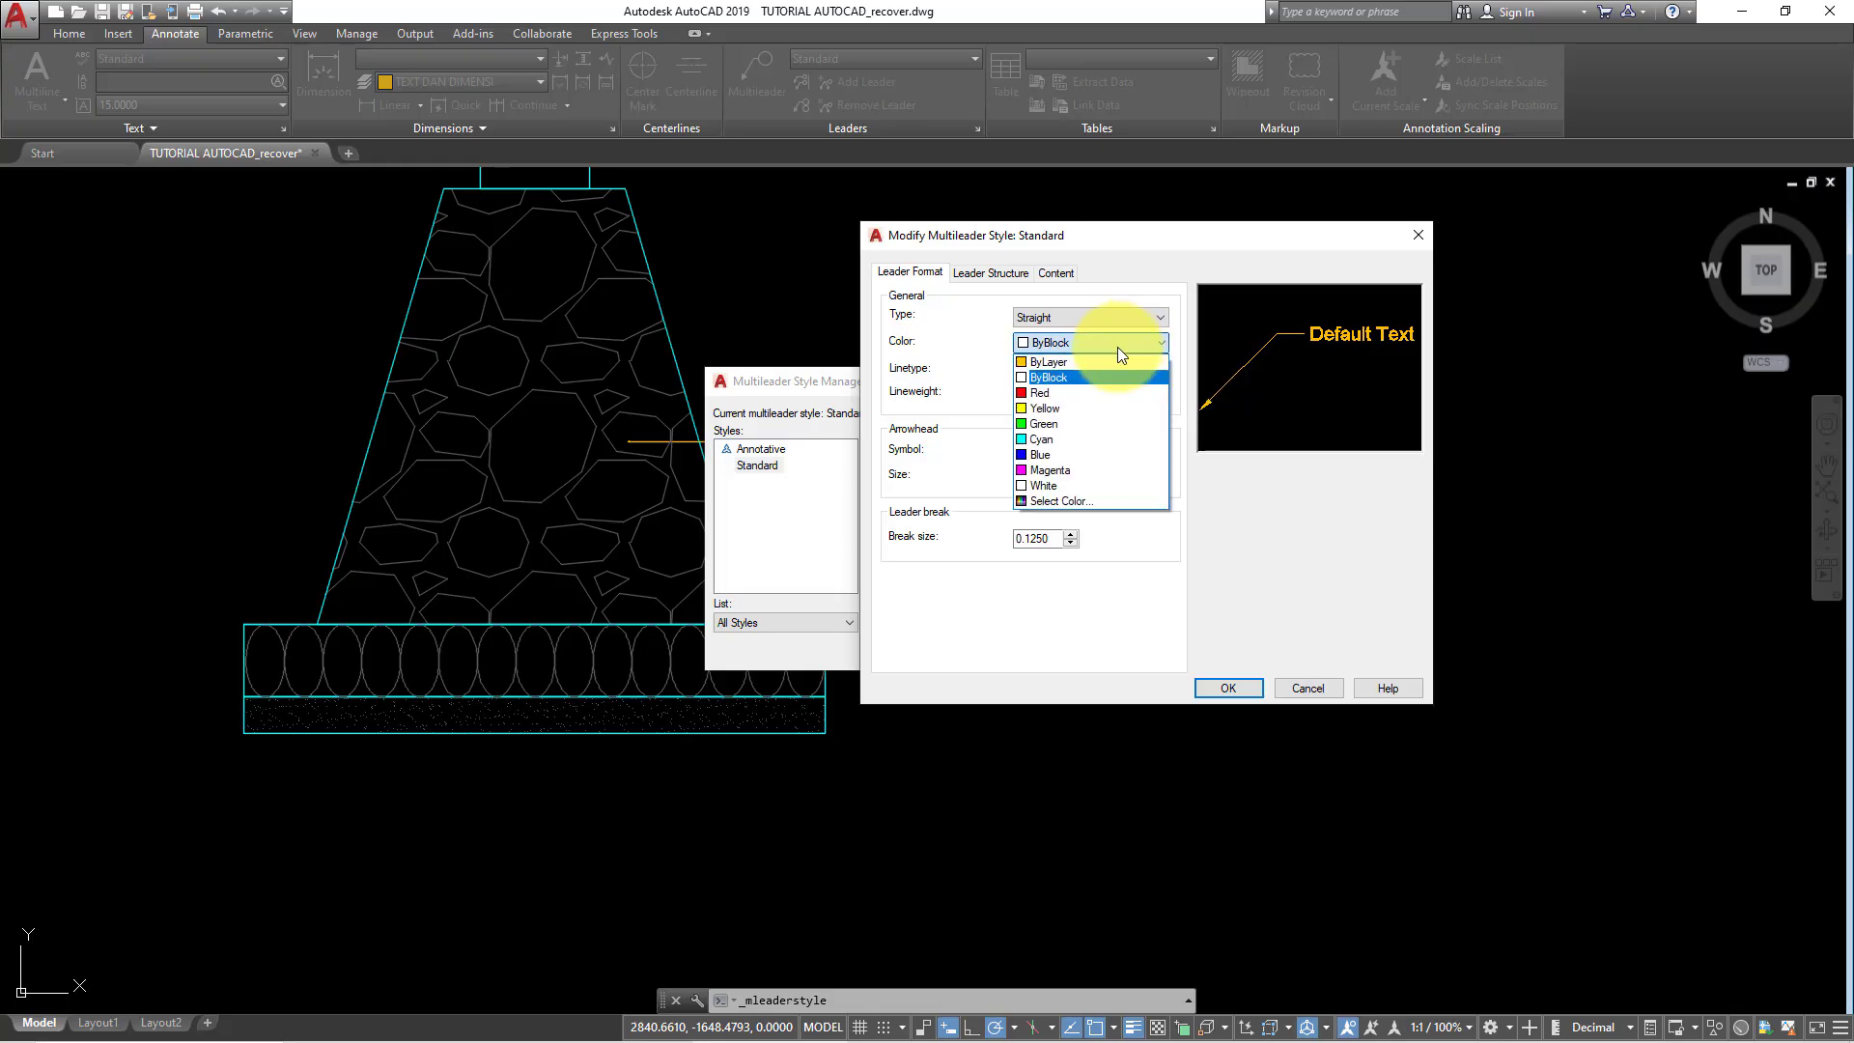
click(1070, 361)
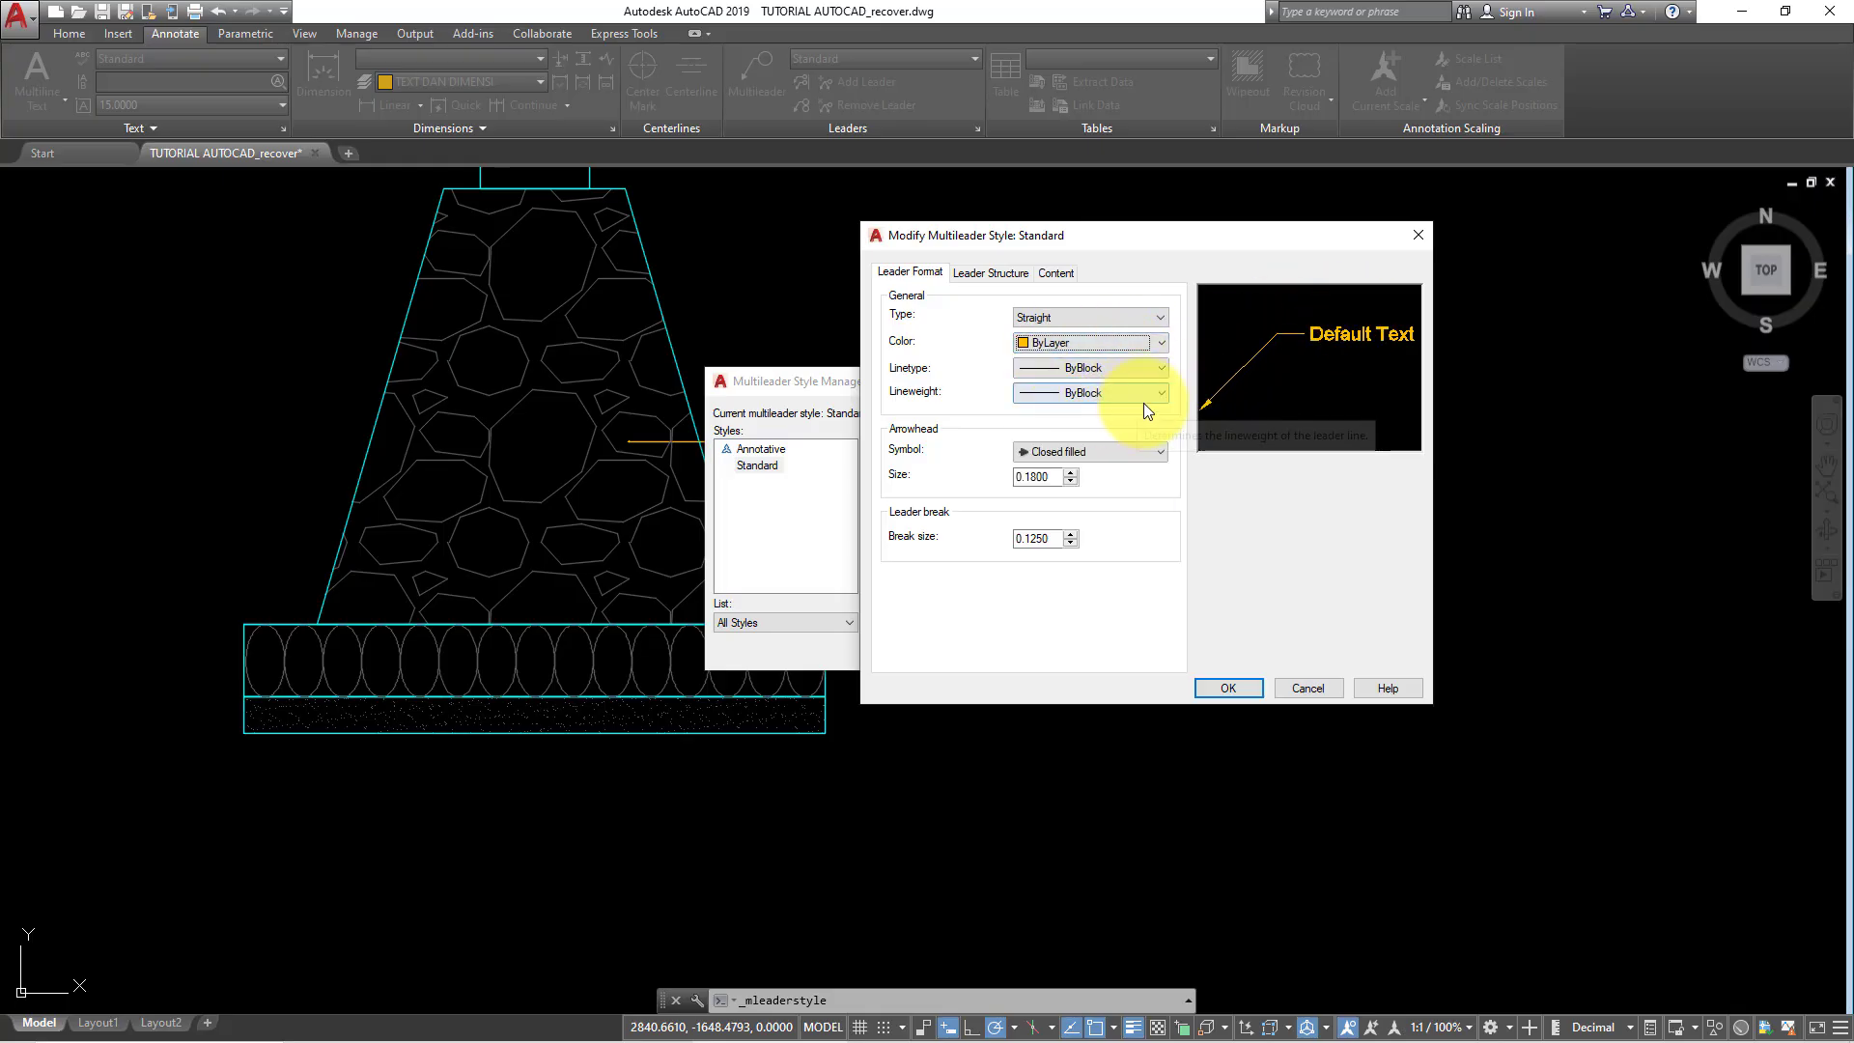
click(1124, 452)
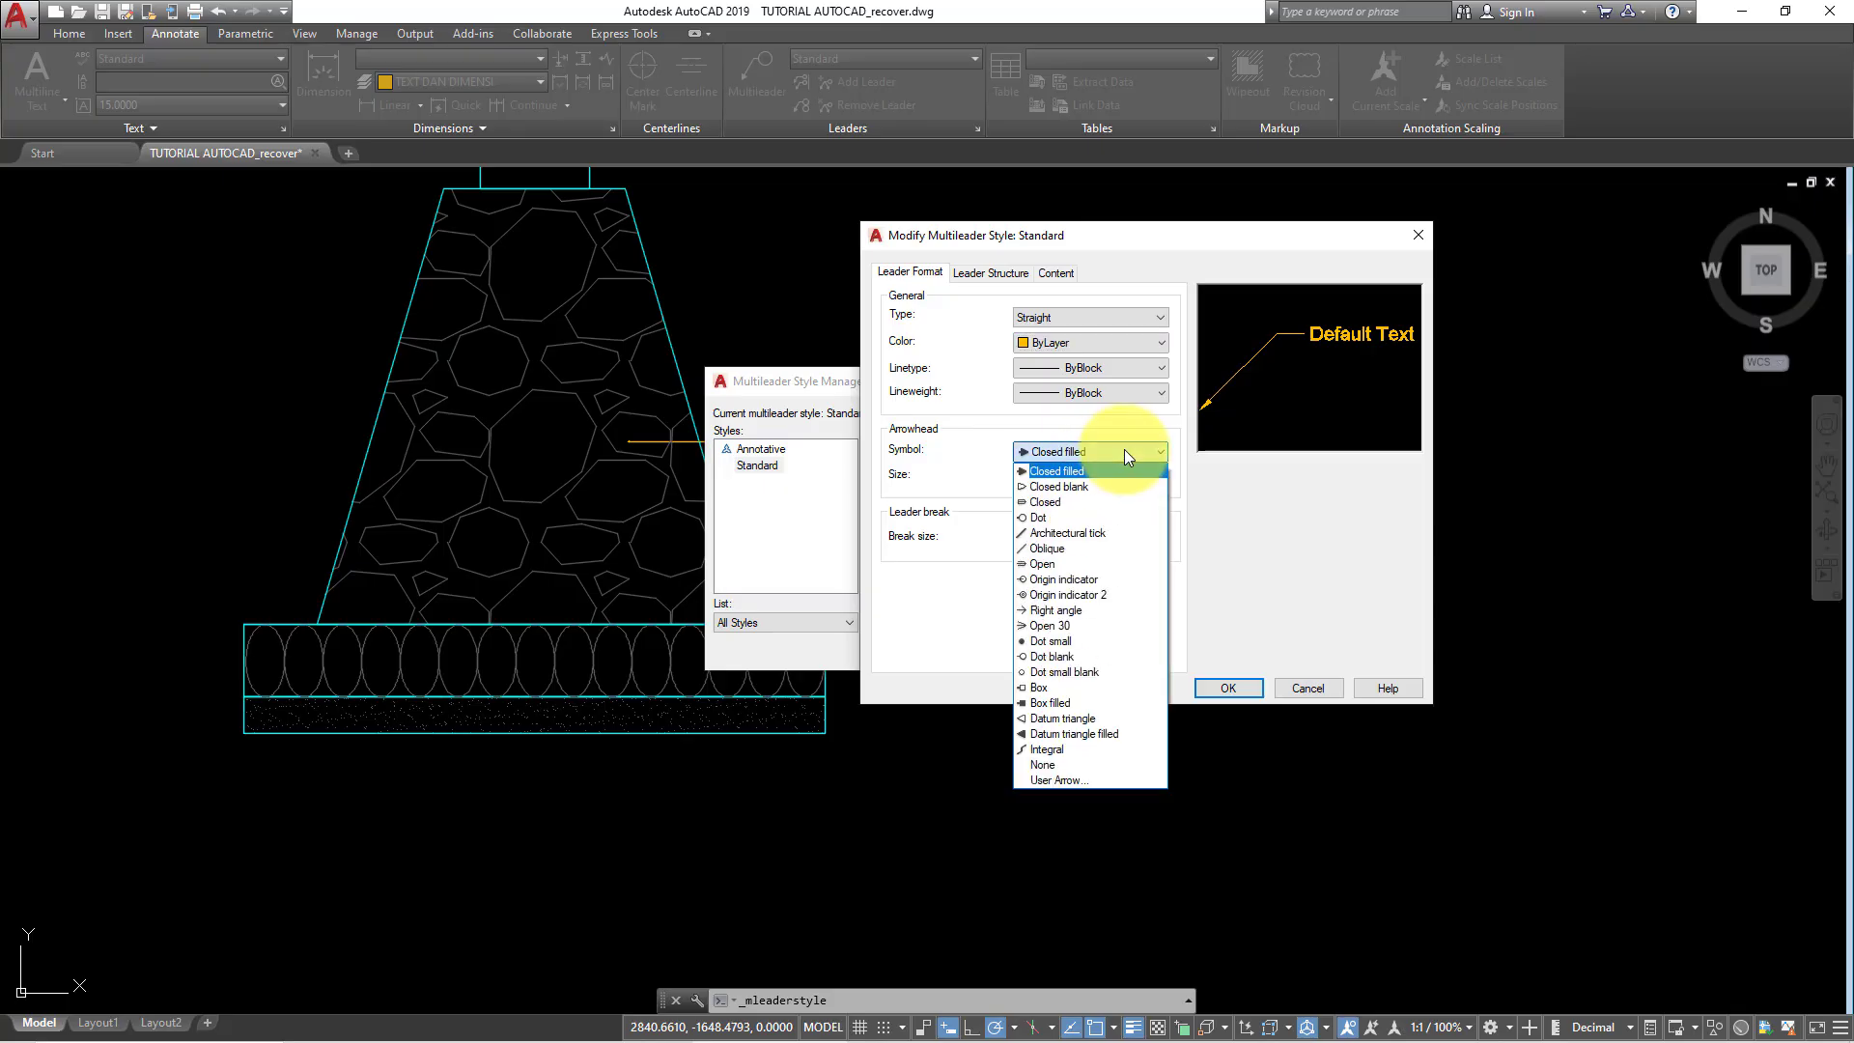
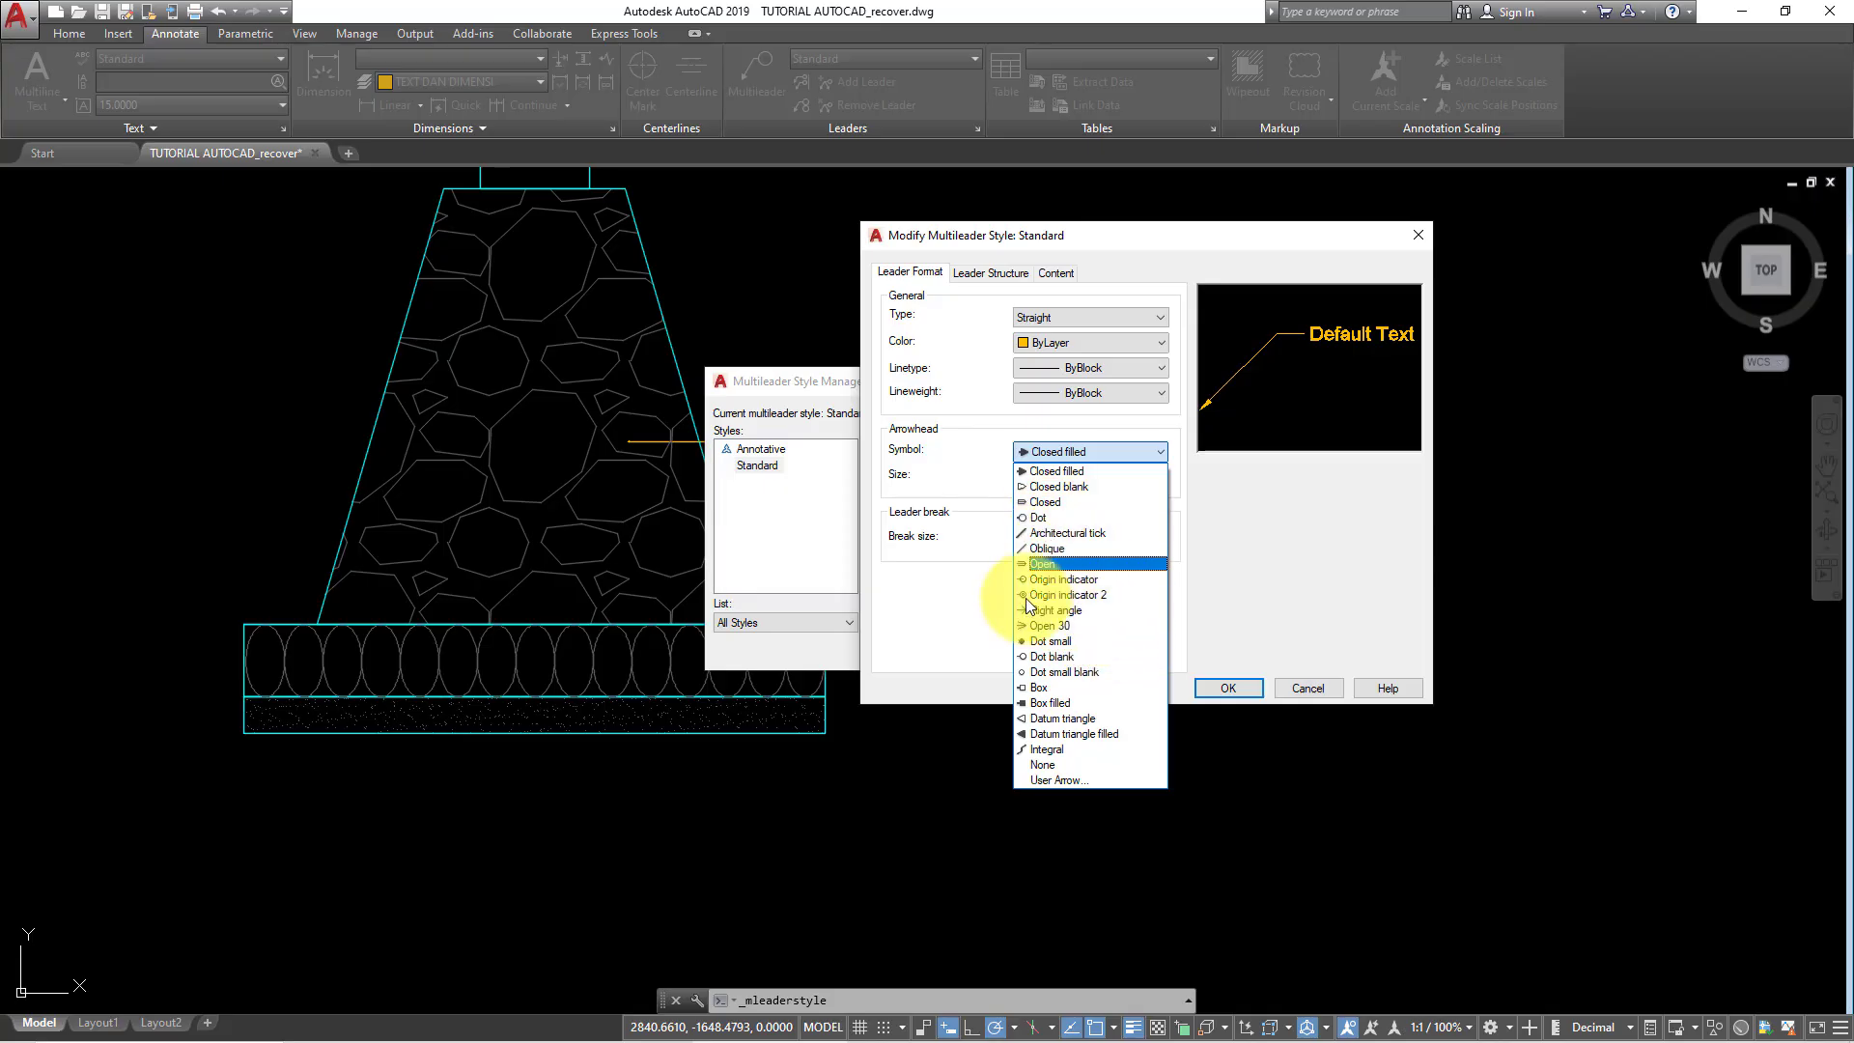
- Switch the Standard multileader arrowhead from datum triangle back to Closed filled, sized 12
click(1058, 734)
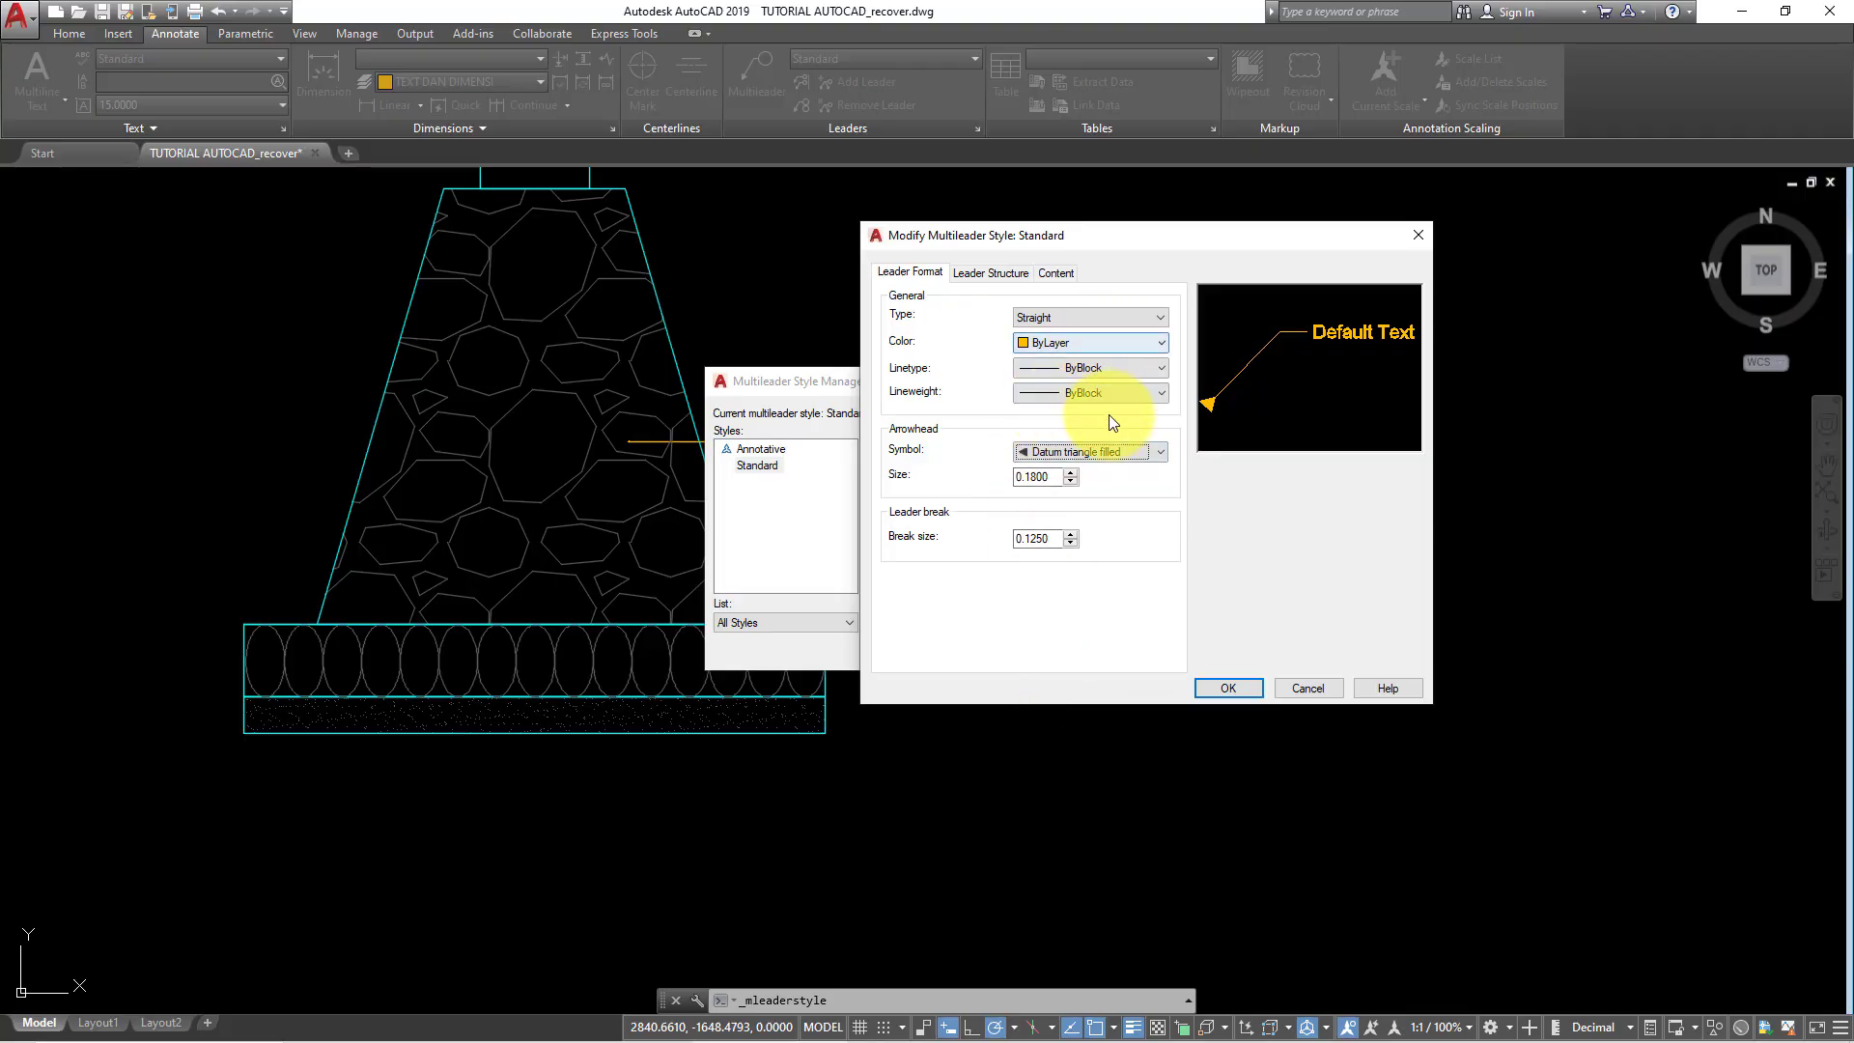
click(1115, 452)
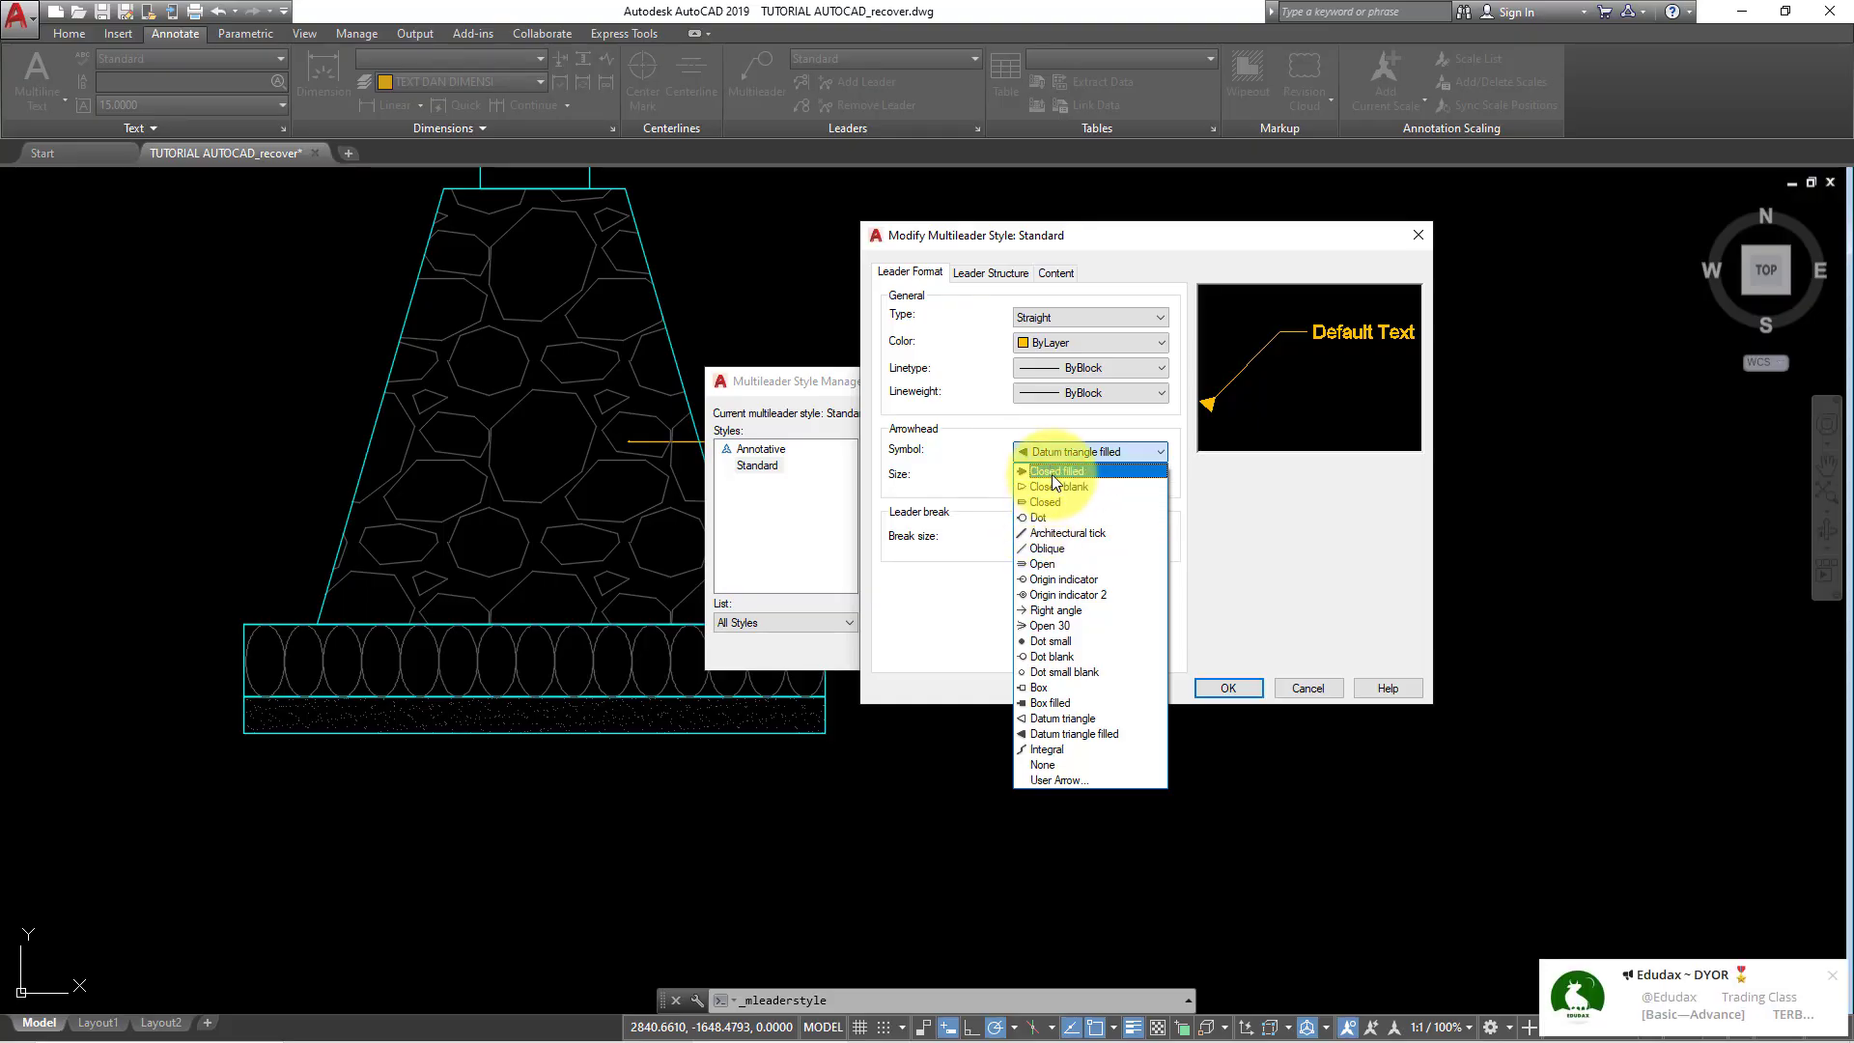
click(1056, 472)
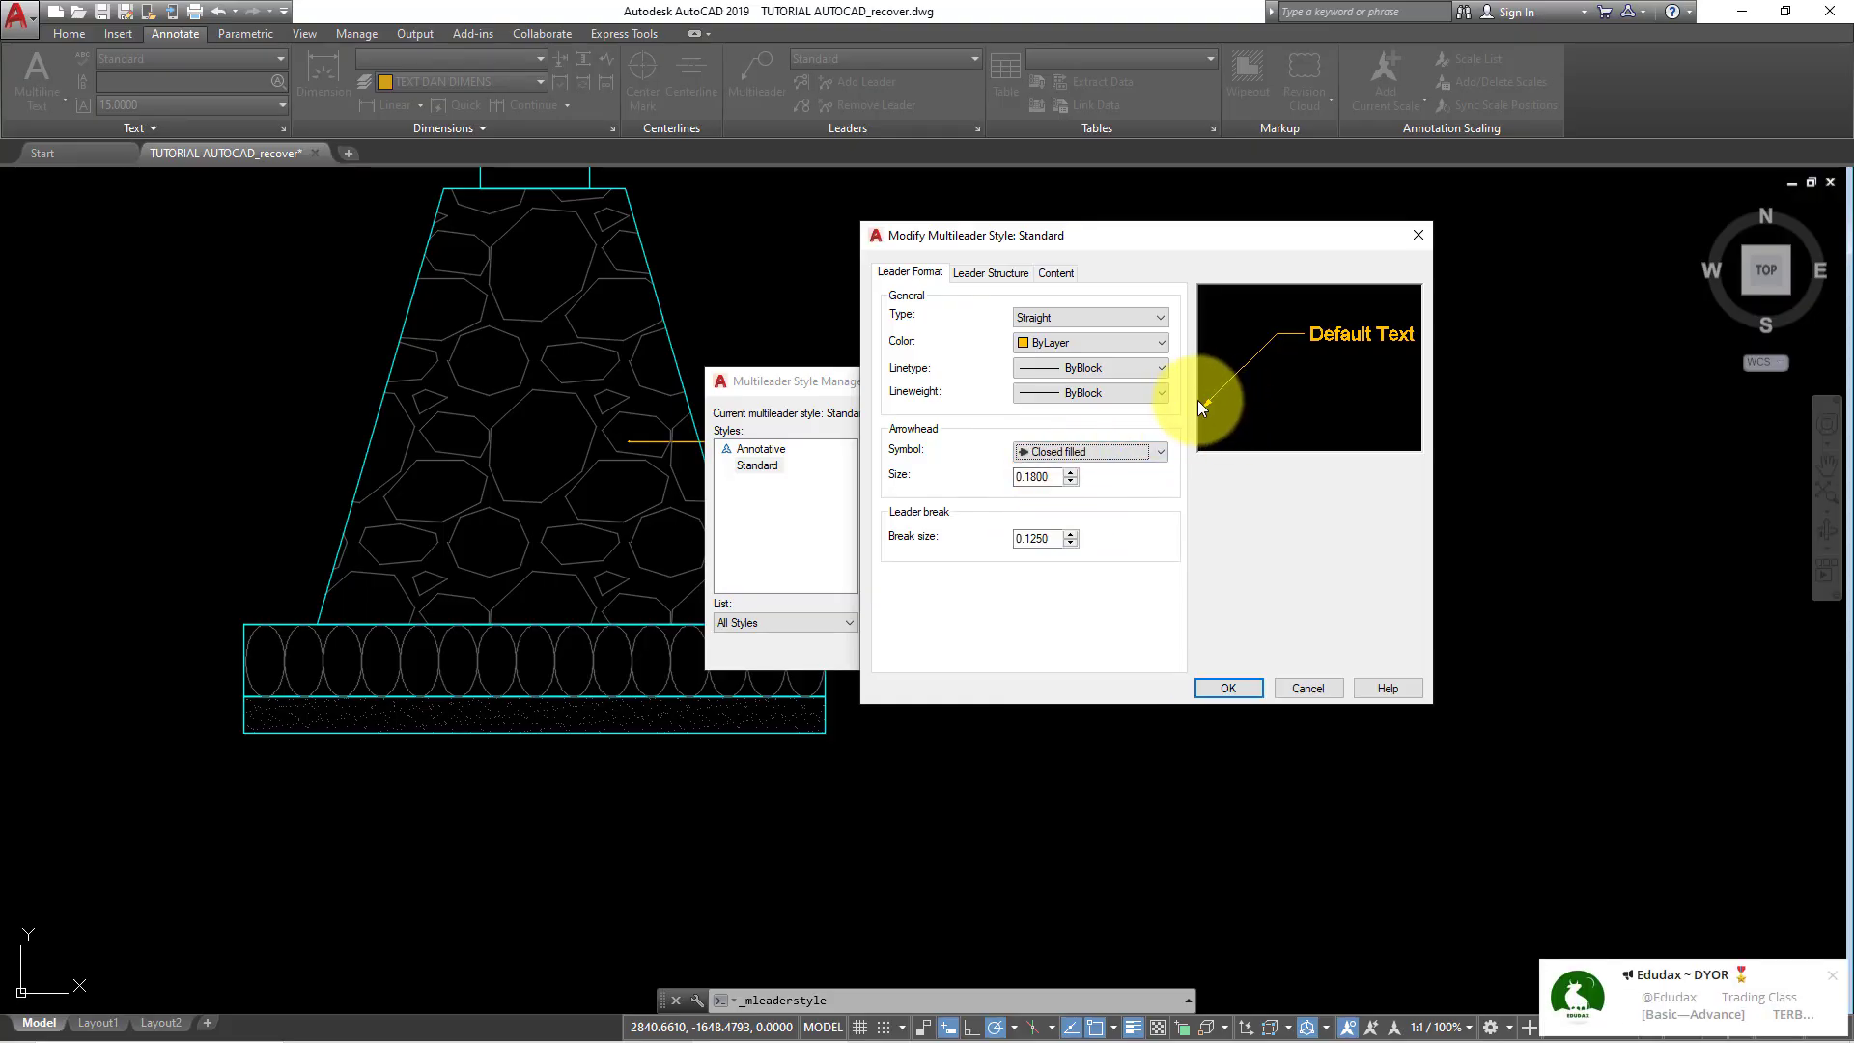
double_click(1051, 480)
text(12)
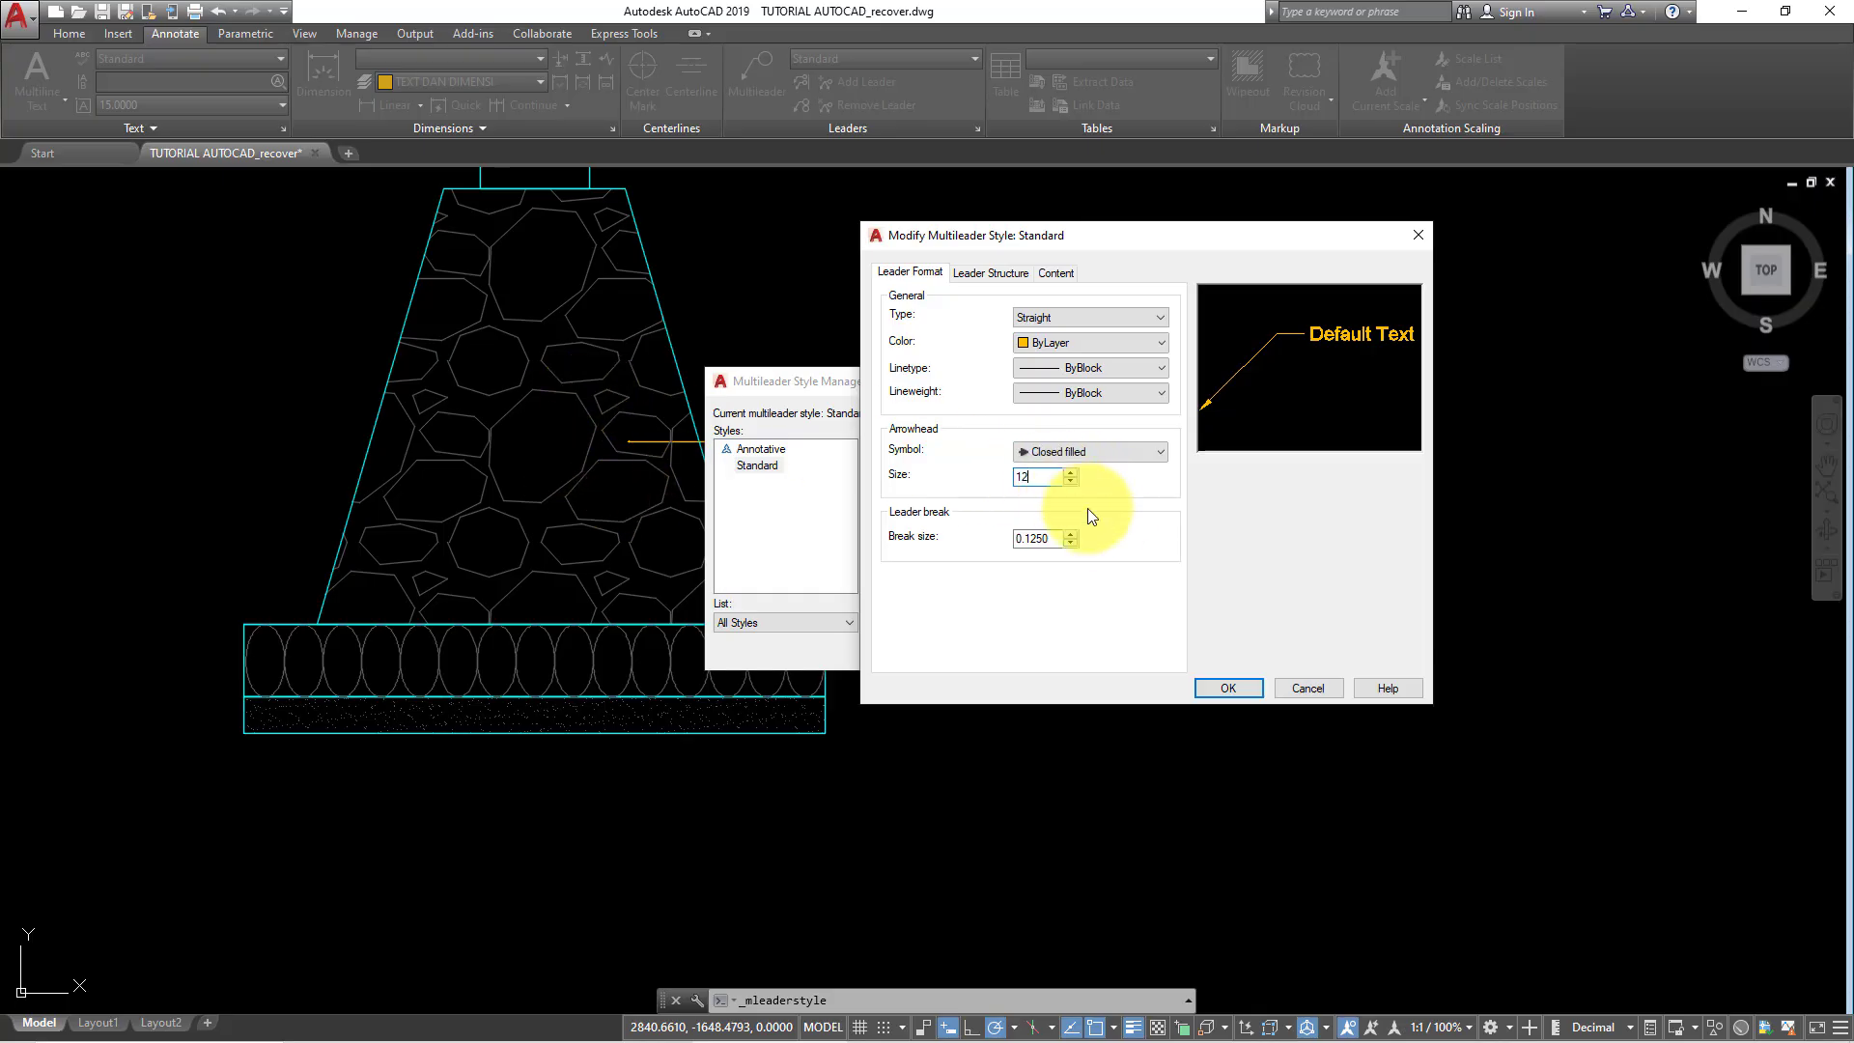
click(1048, 538)
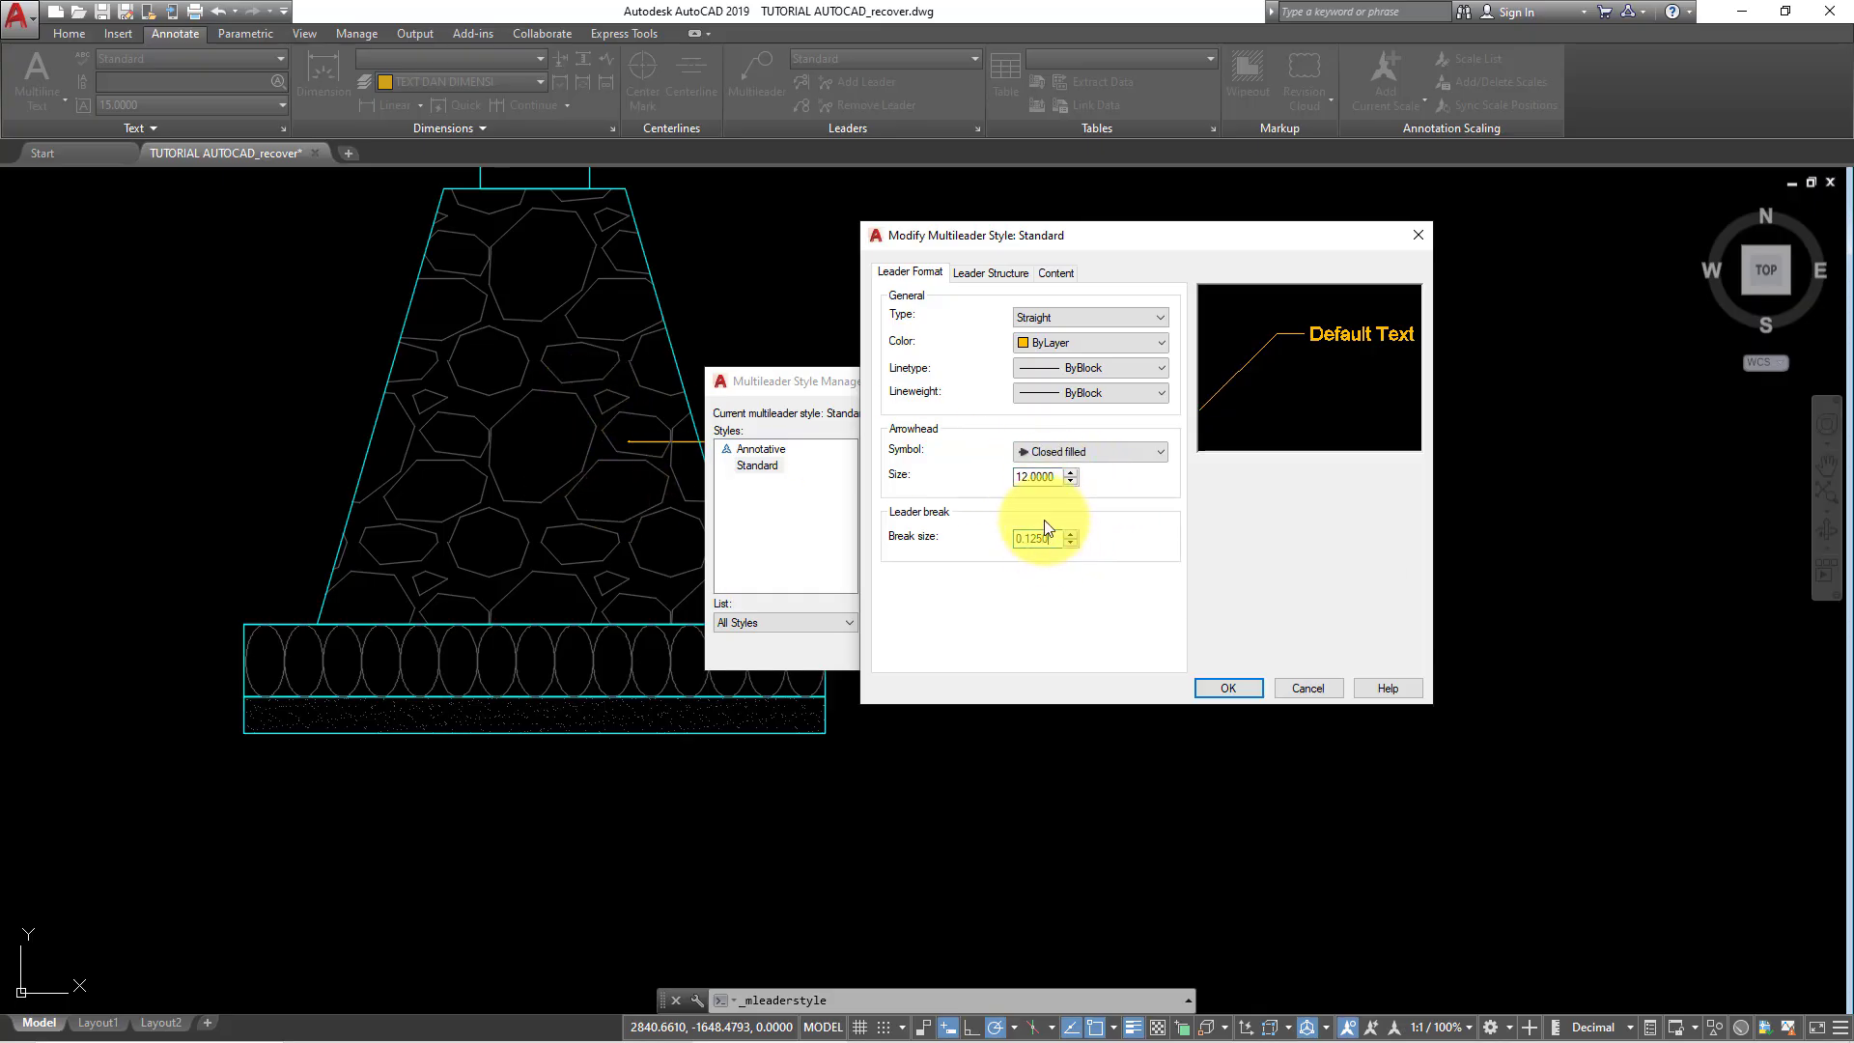
- Set the Standard multileader text height to 15
click(986, 276)
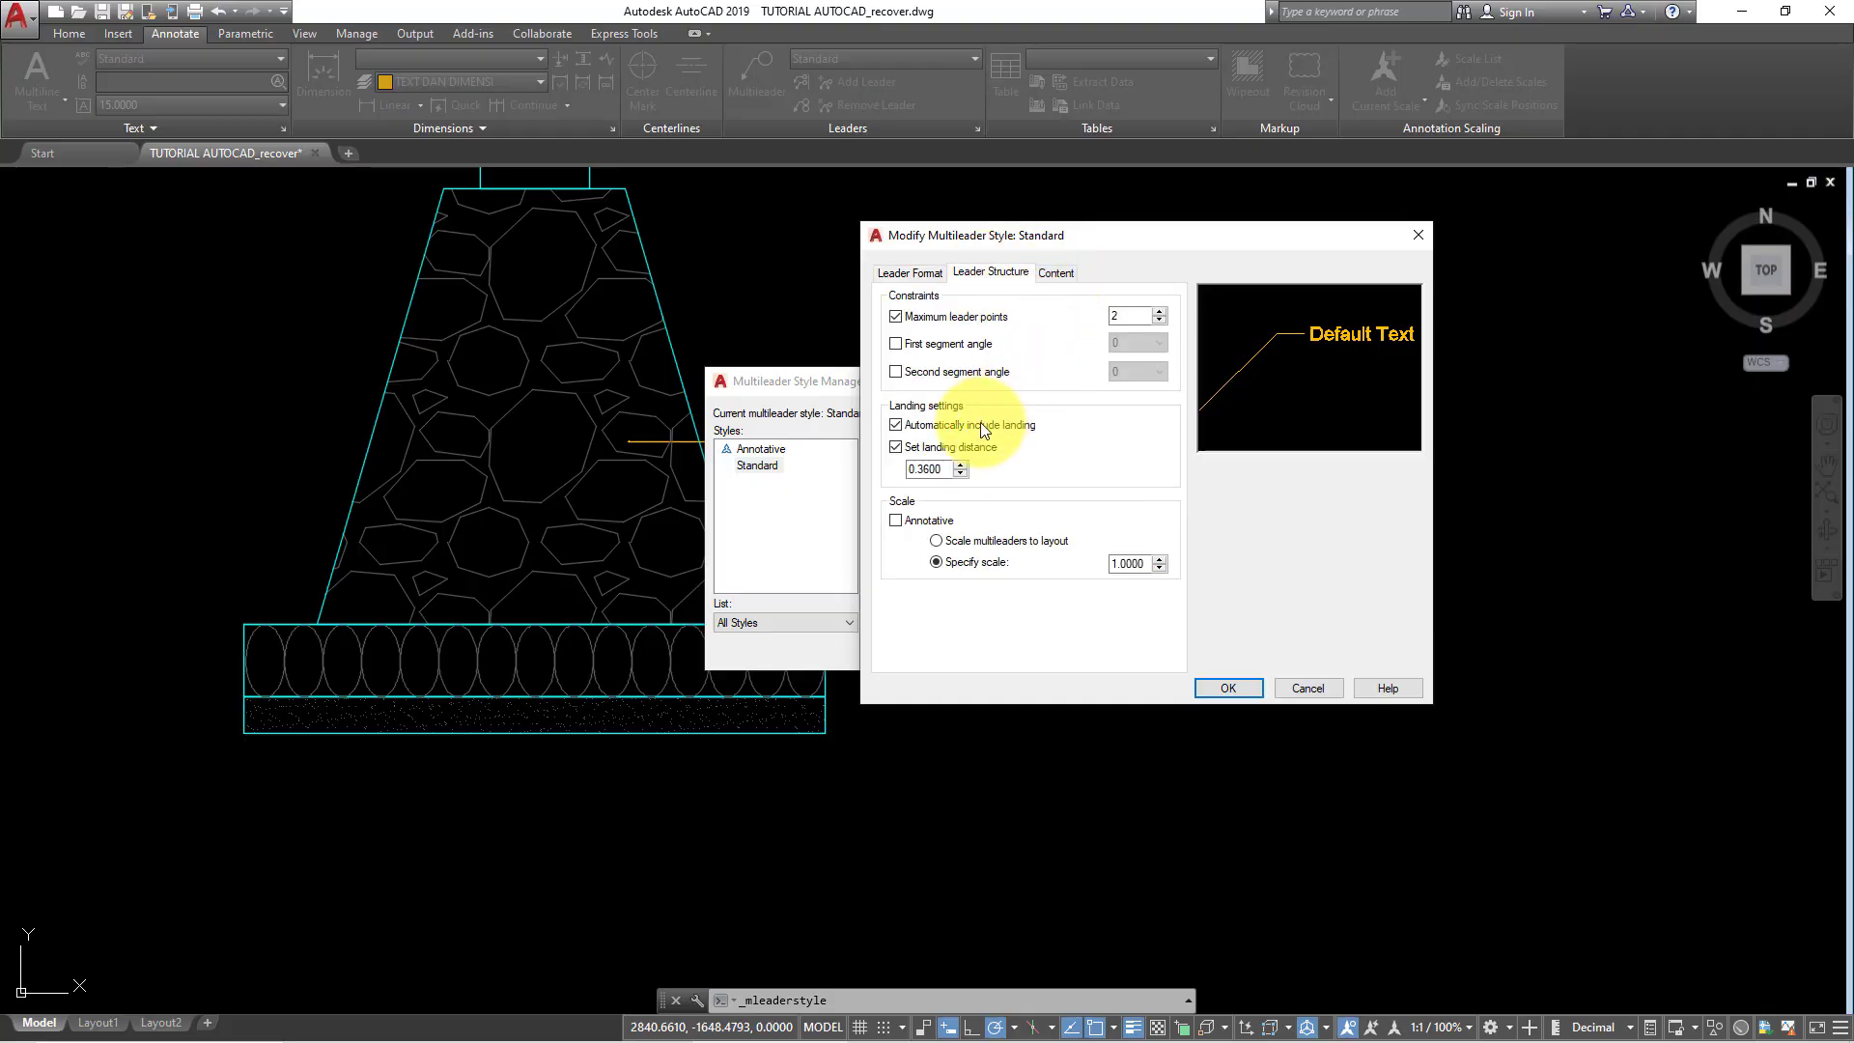
click(1059, 272)
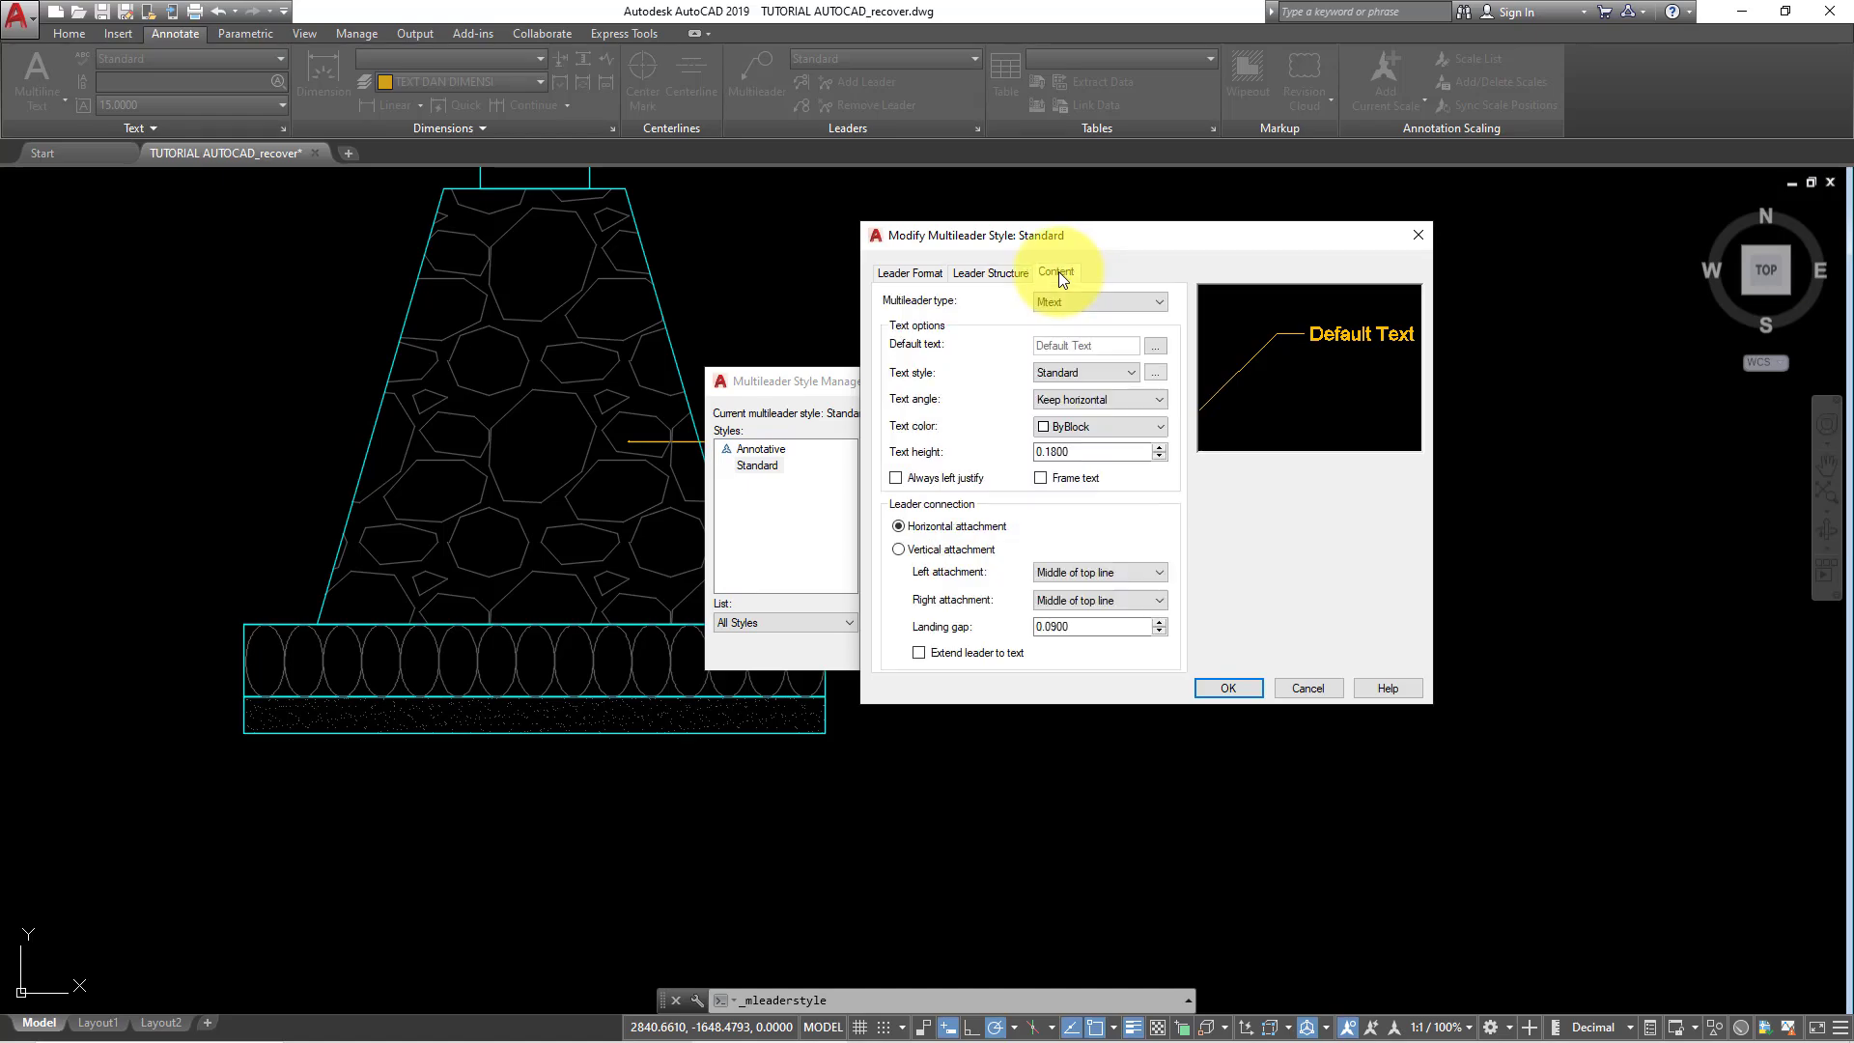
drag(1093, 451, 1008, 442)
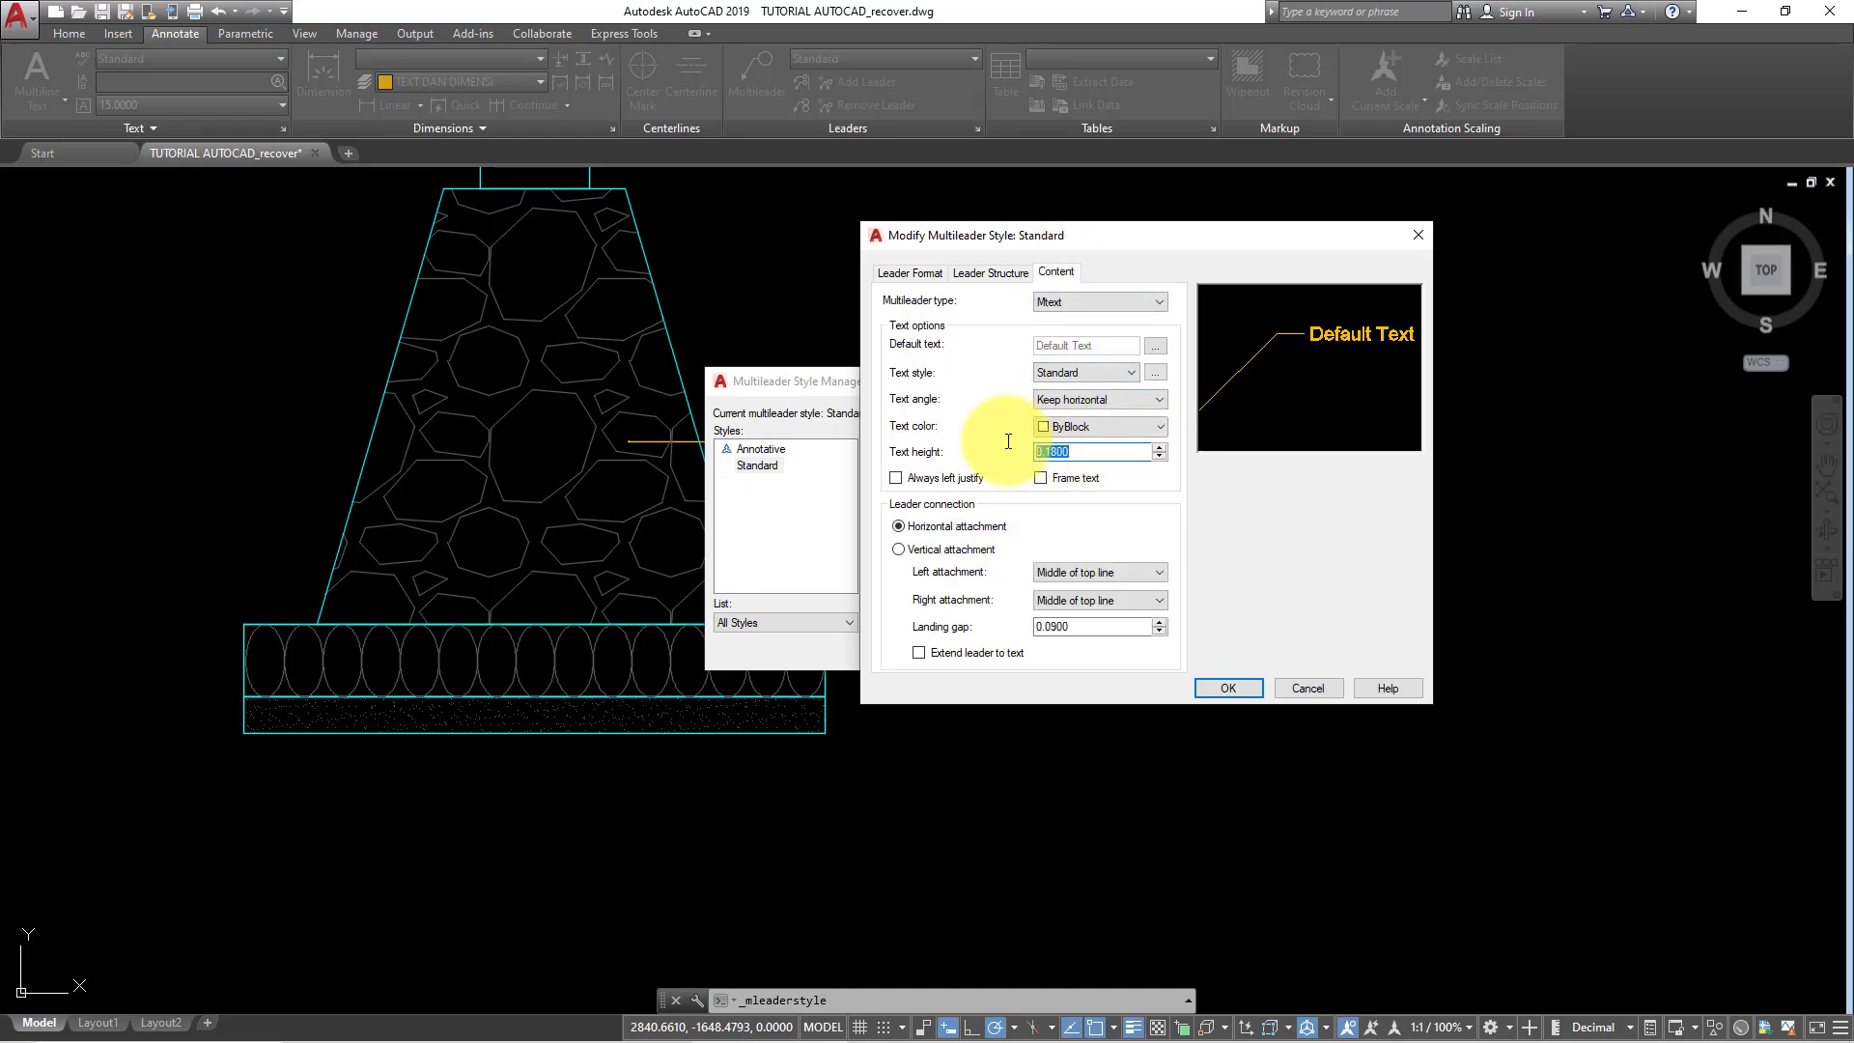
text(15)
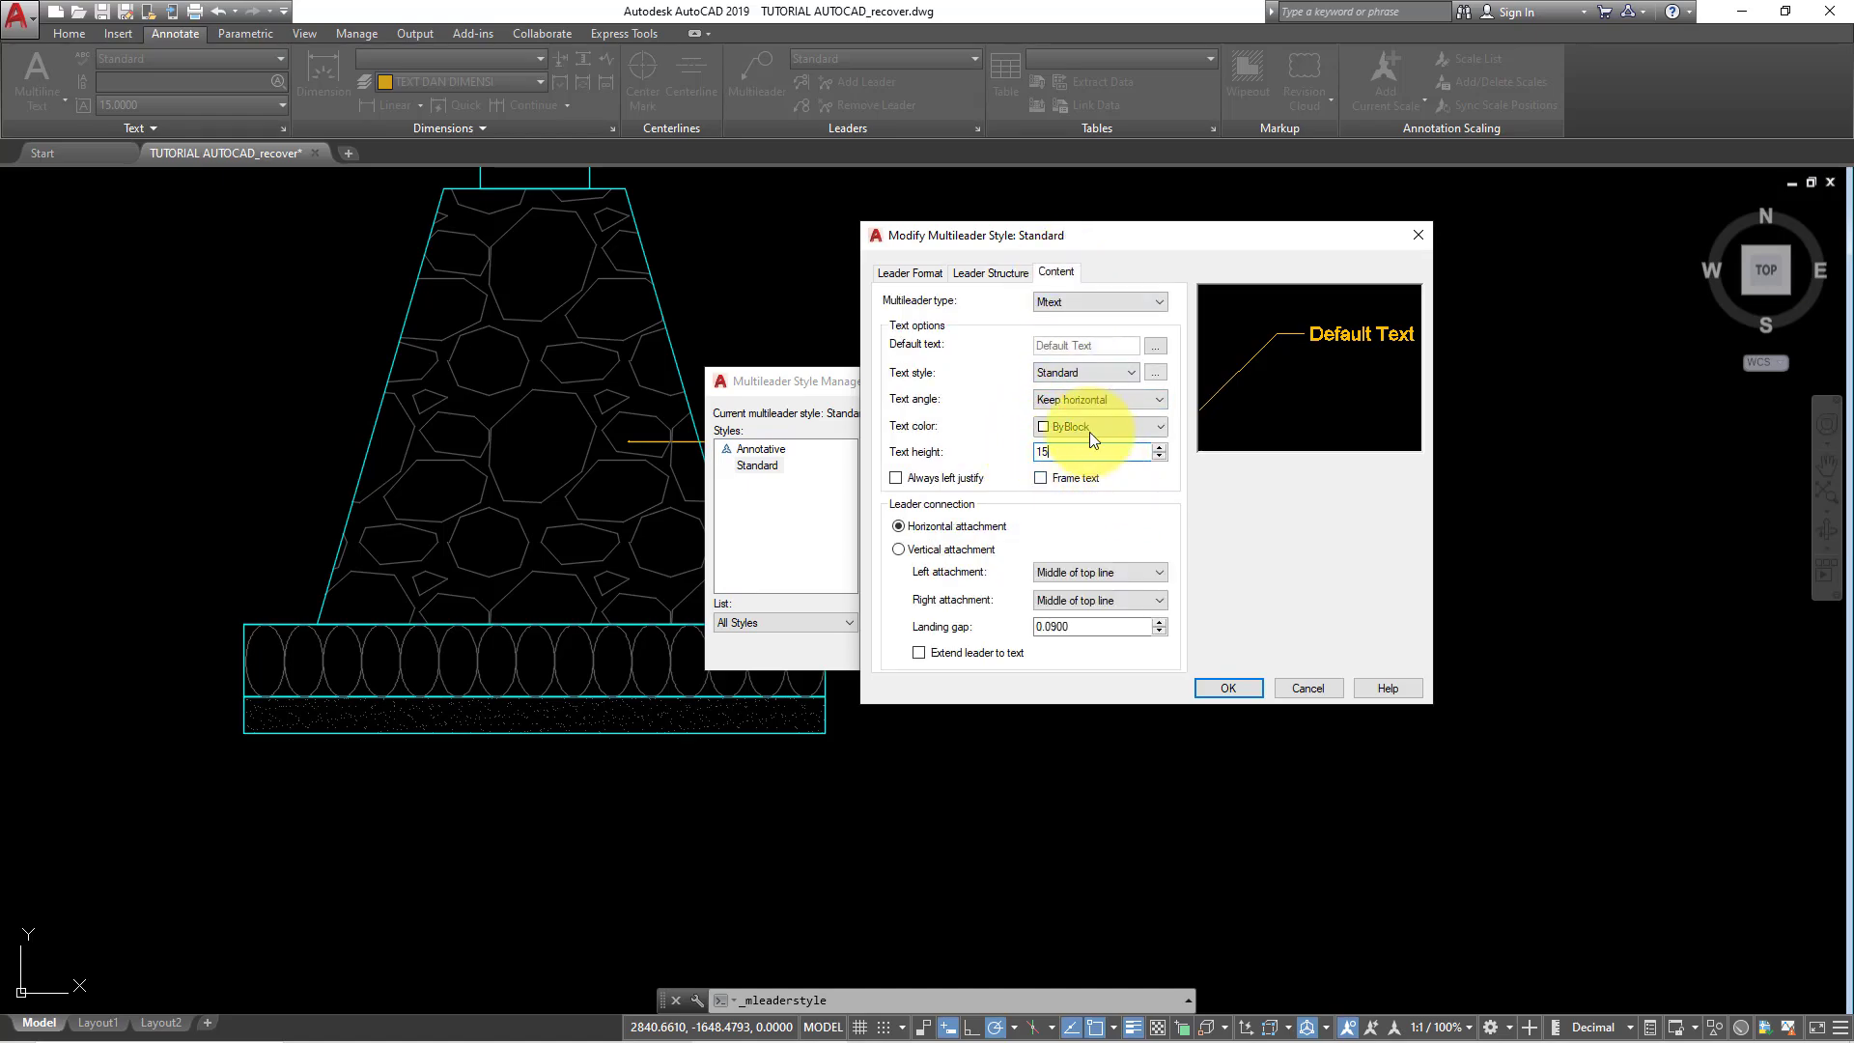
- Change the Standard text style's font to Arial Narrow and apply it
click(1109, 372)
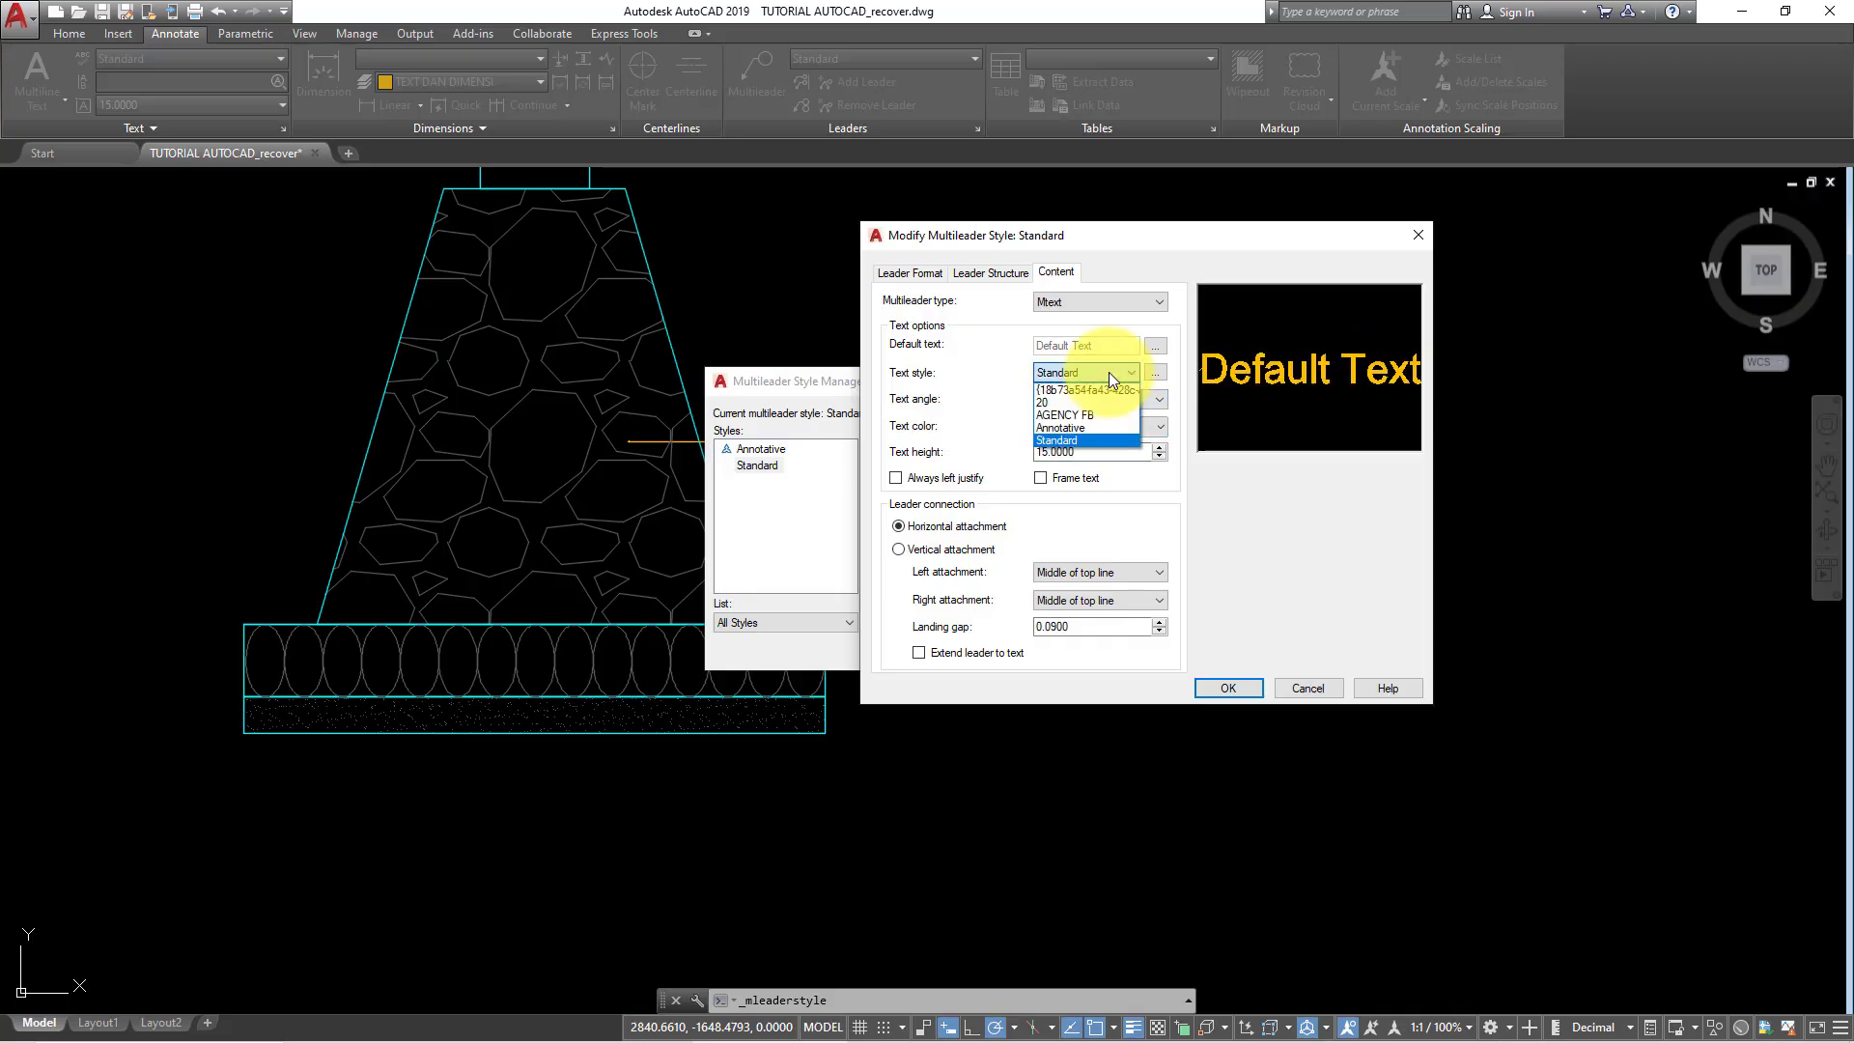
click(1133, 375)
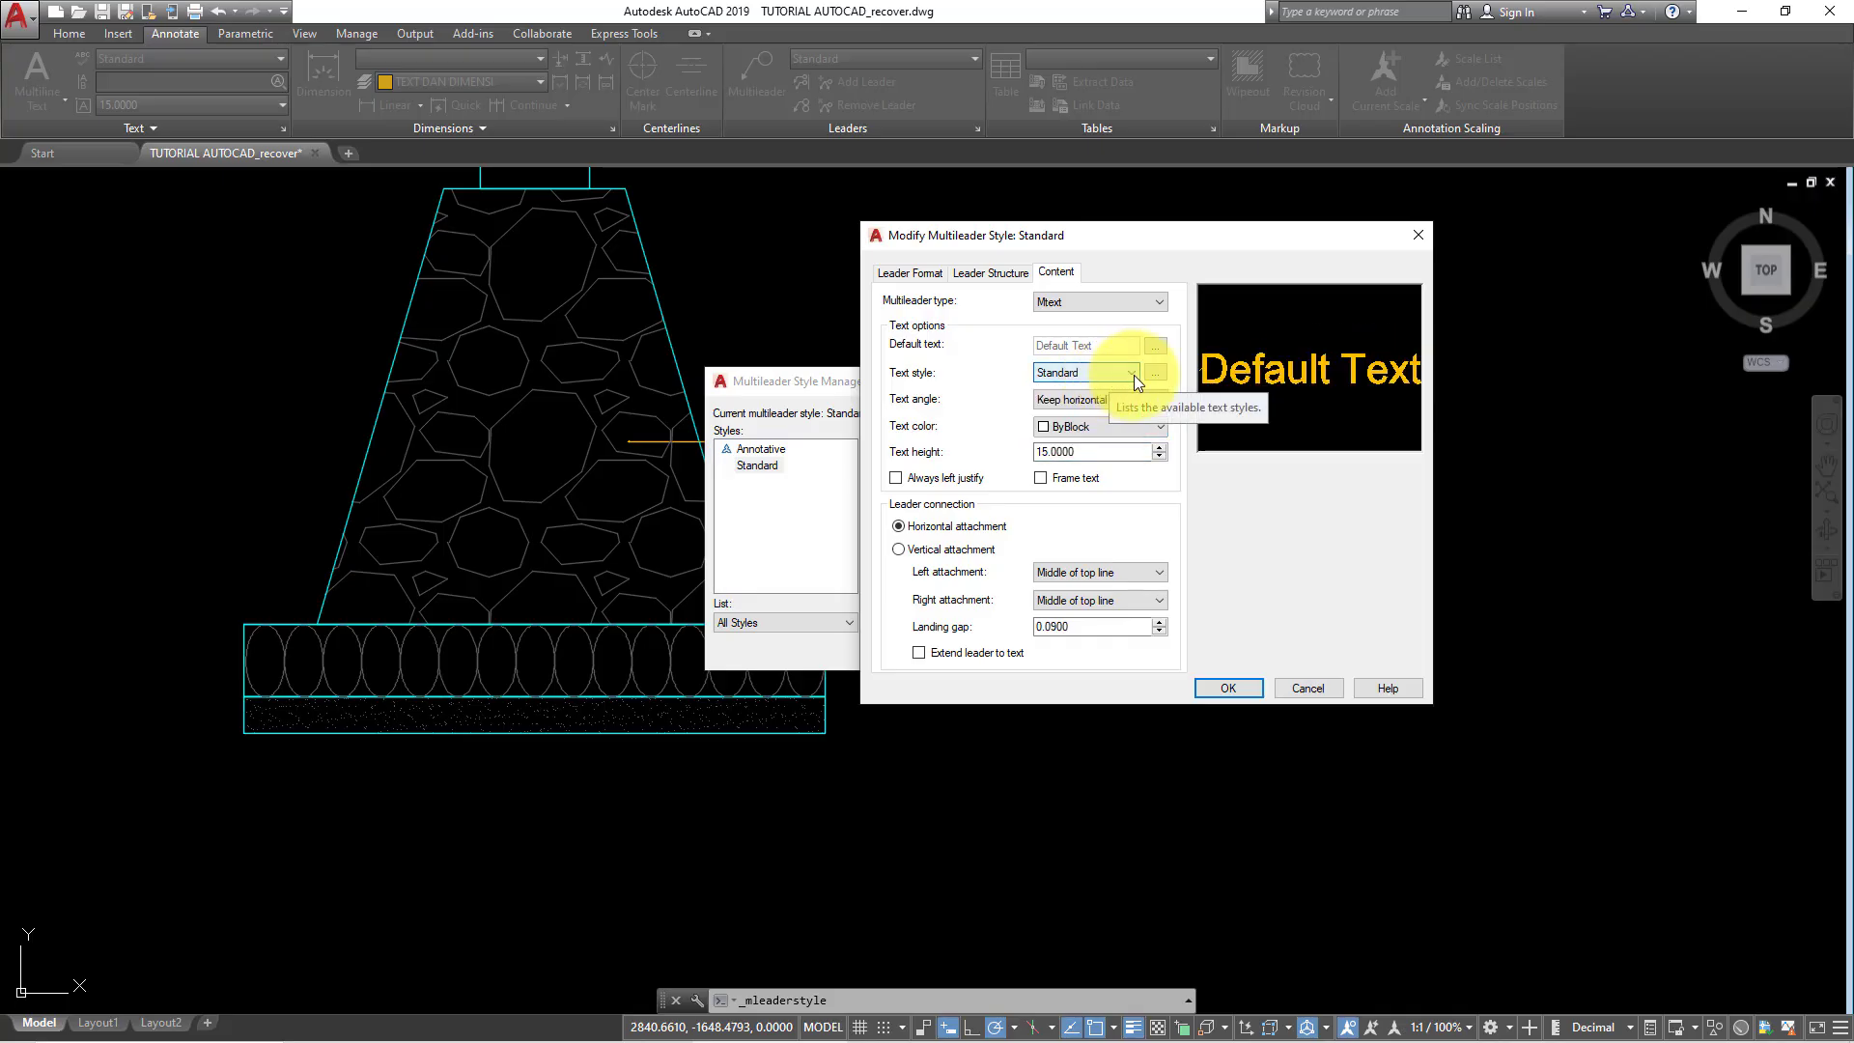
click(1157, 373)
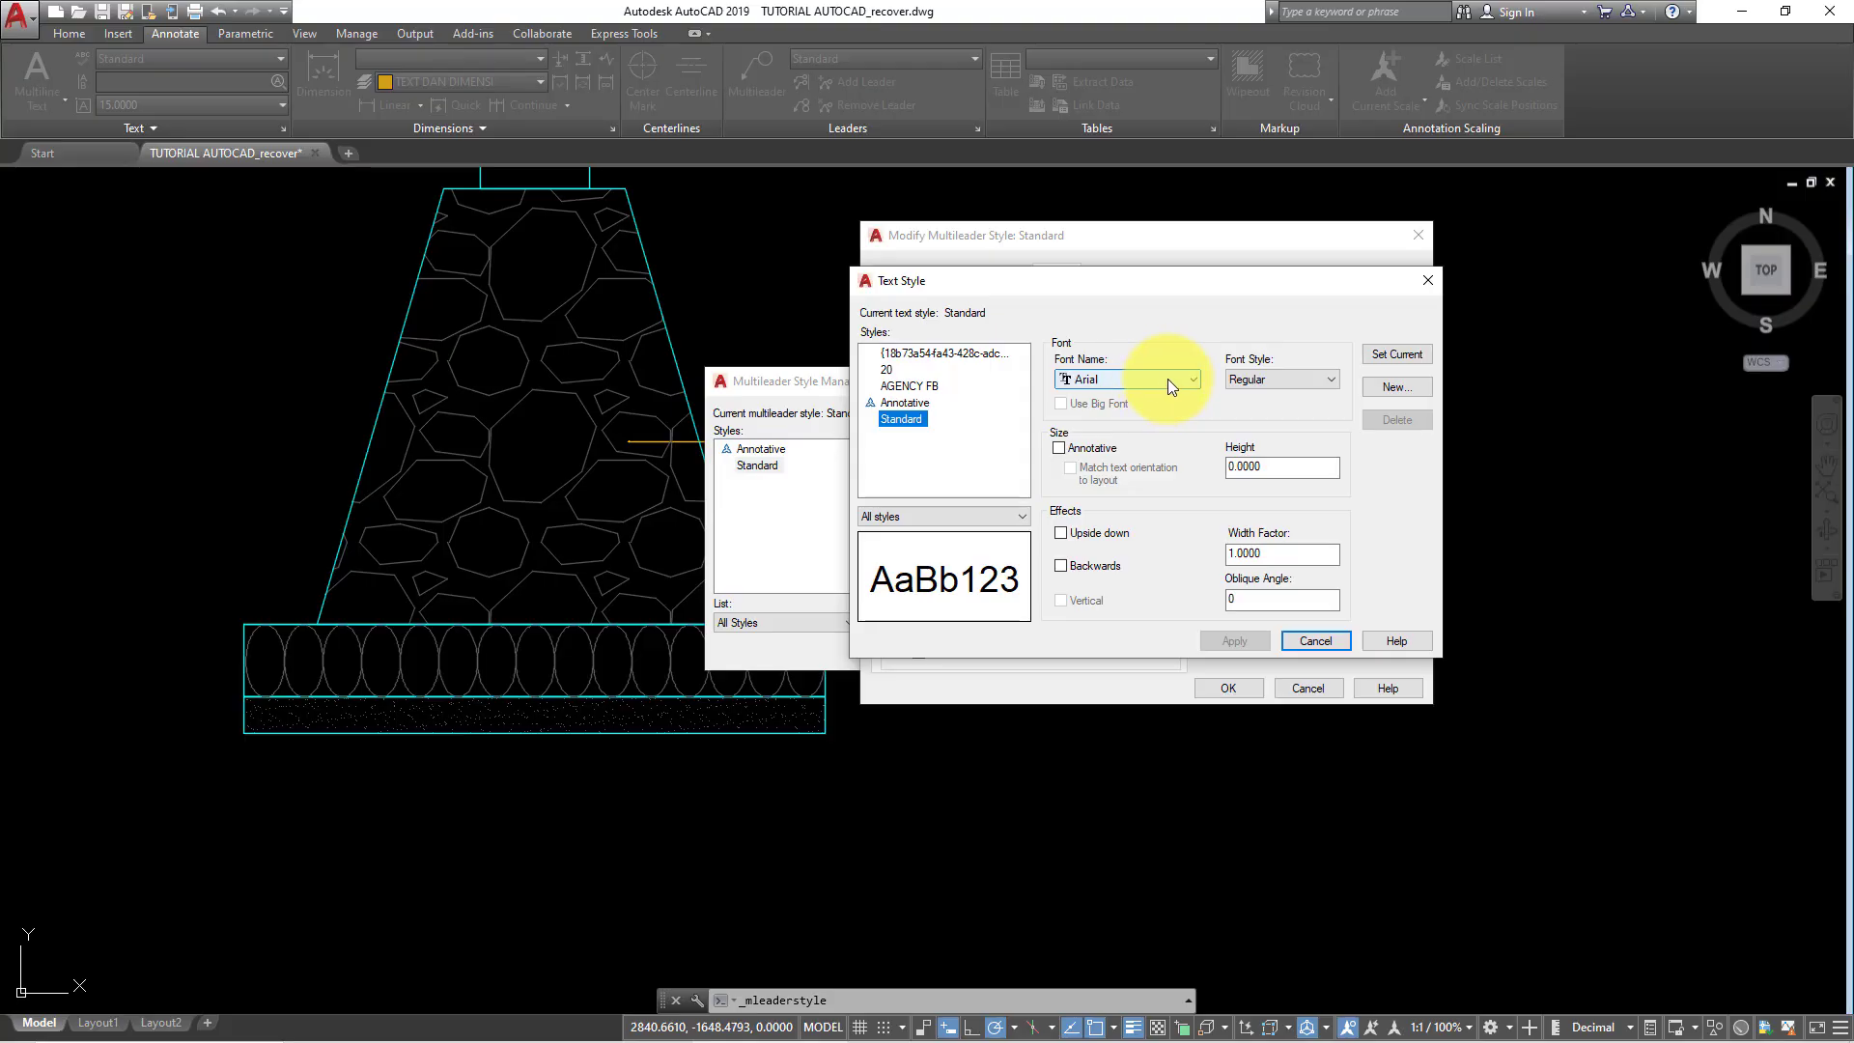
click(1167, 379)
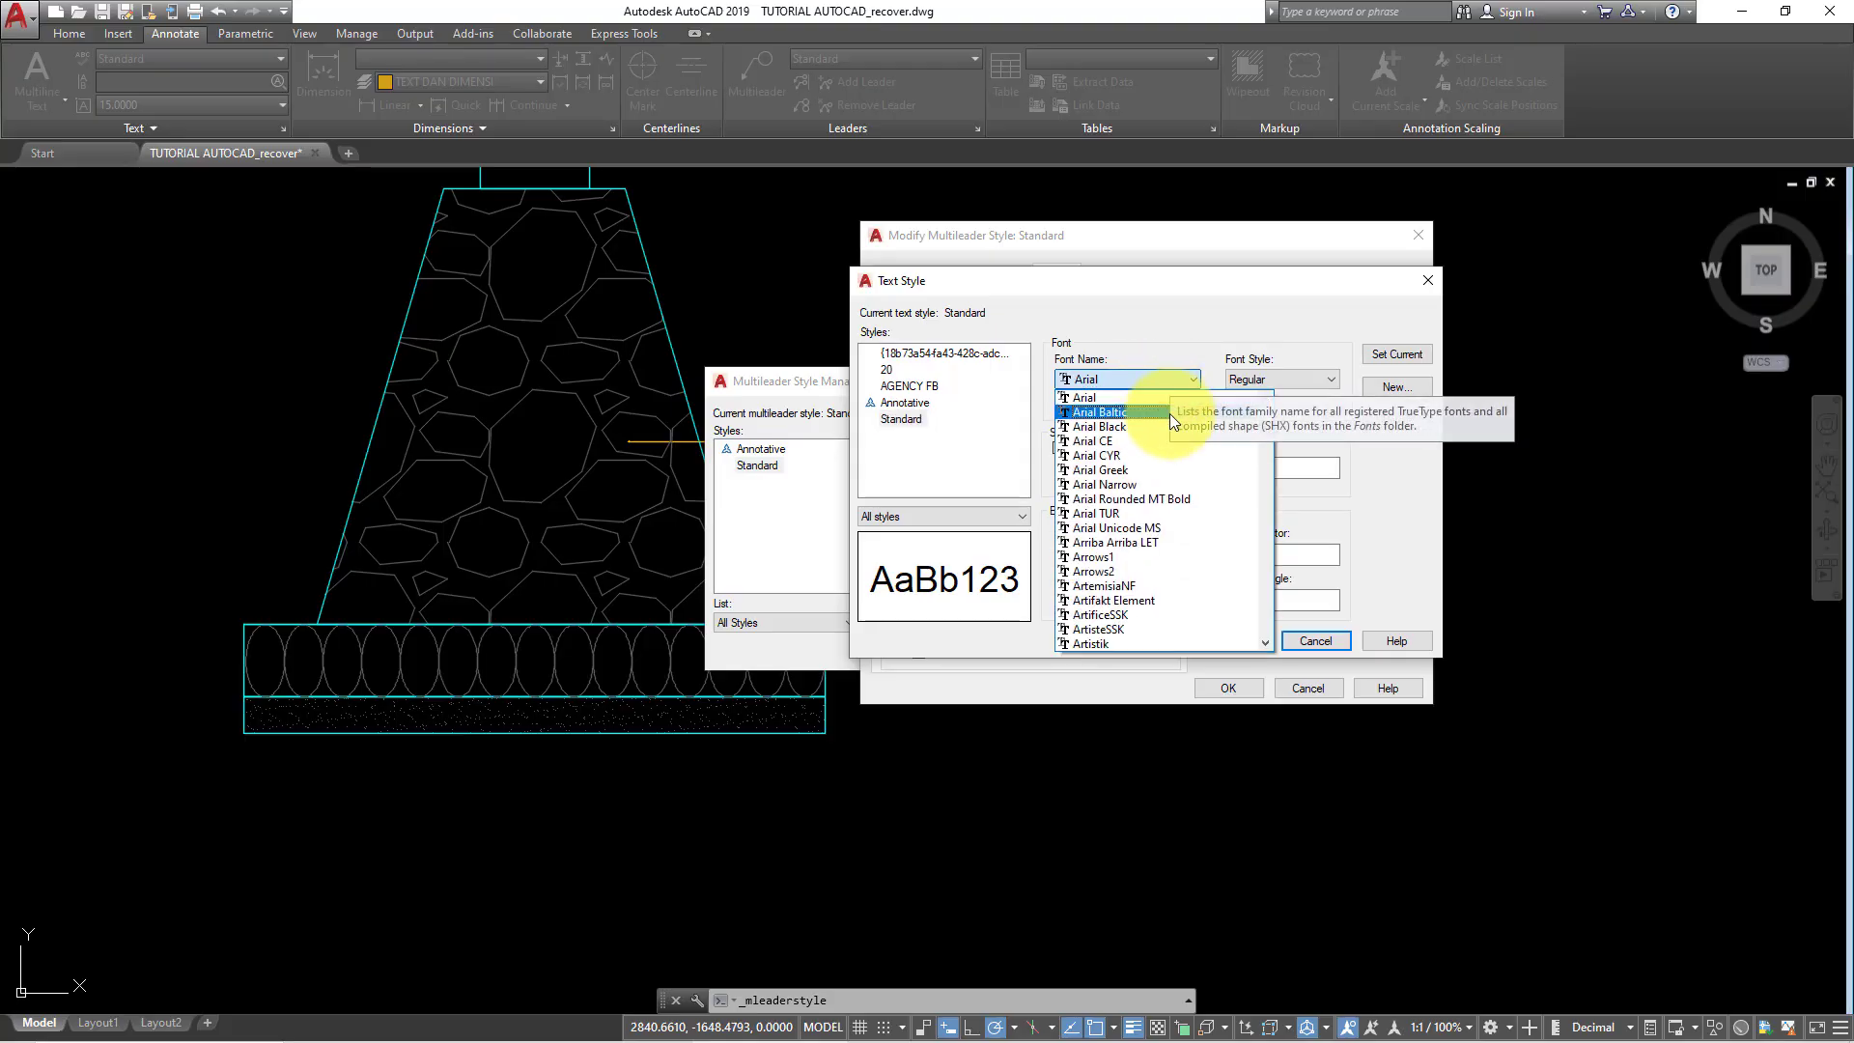
click(1132, 484)
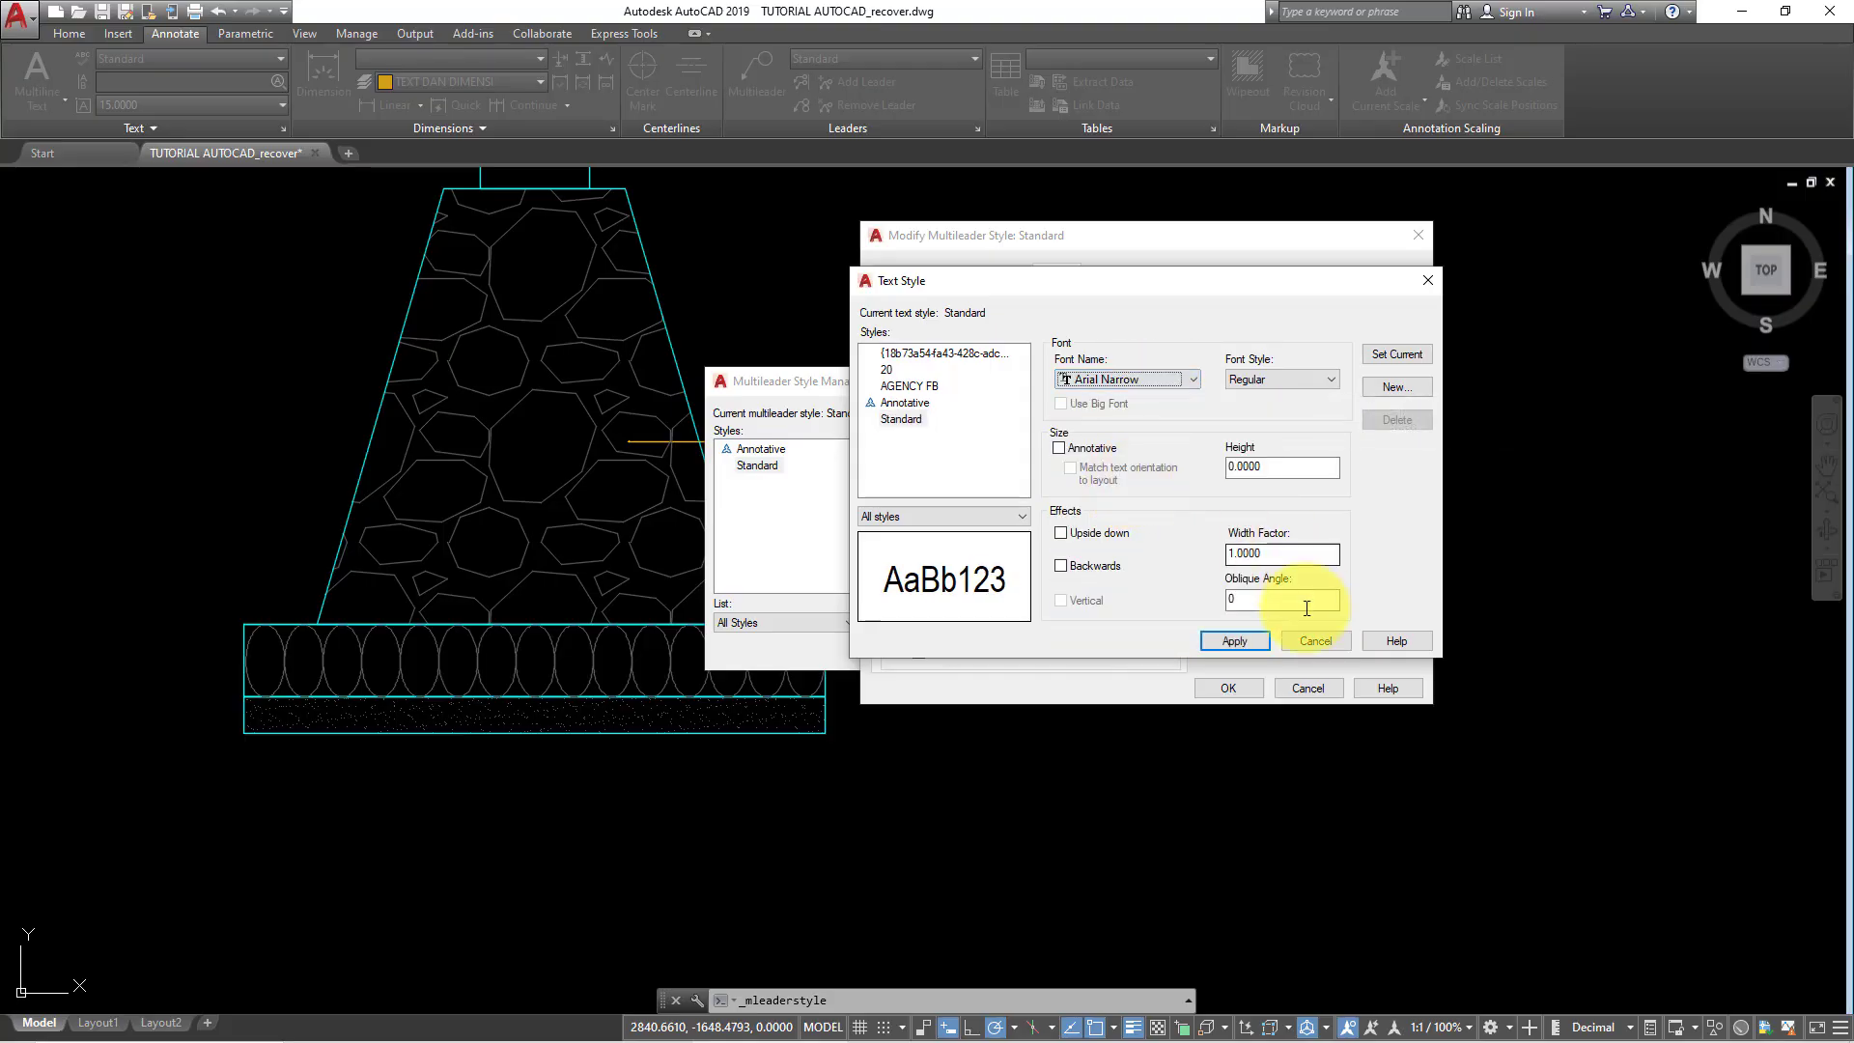
click(1213, 643)
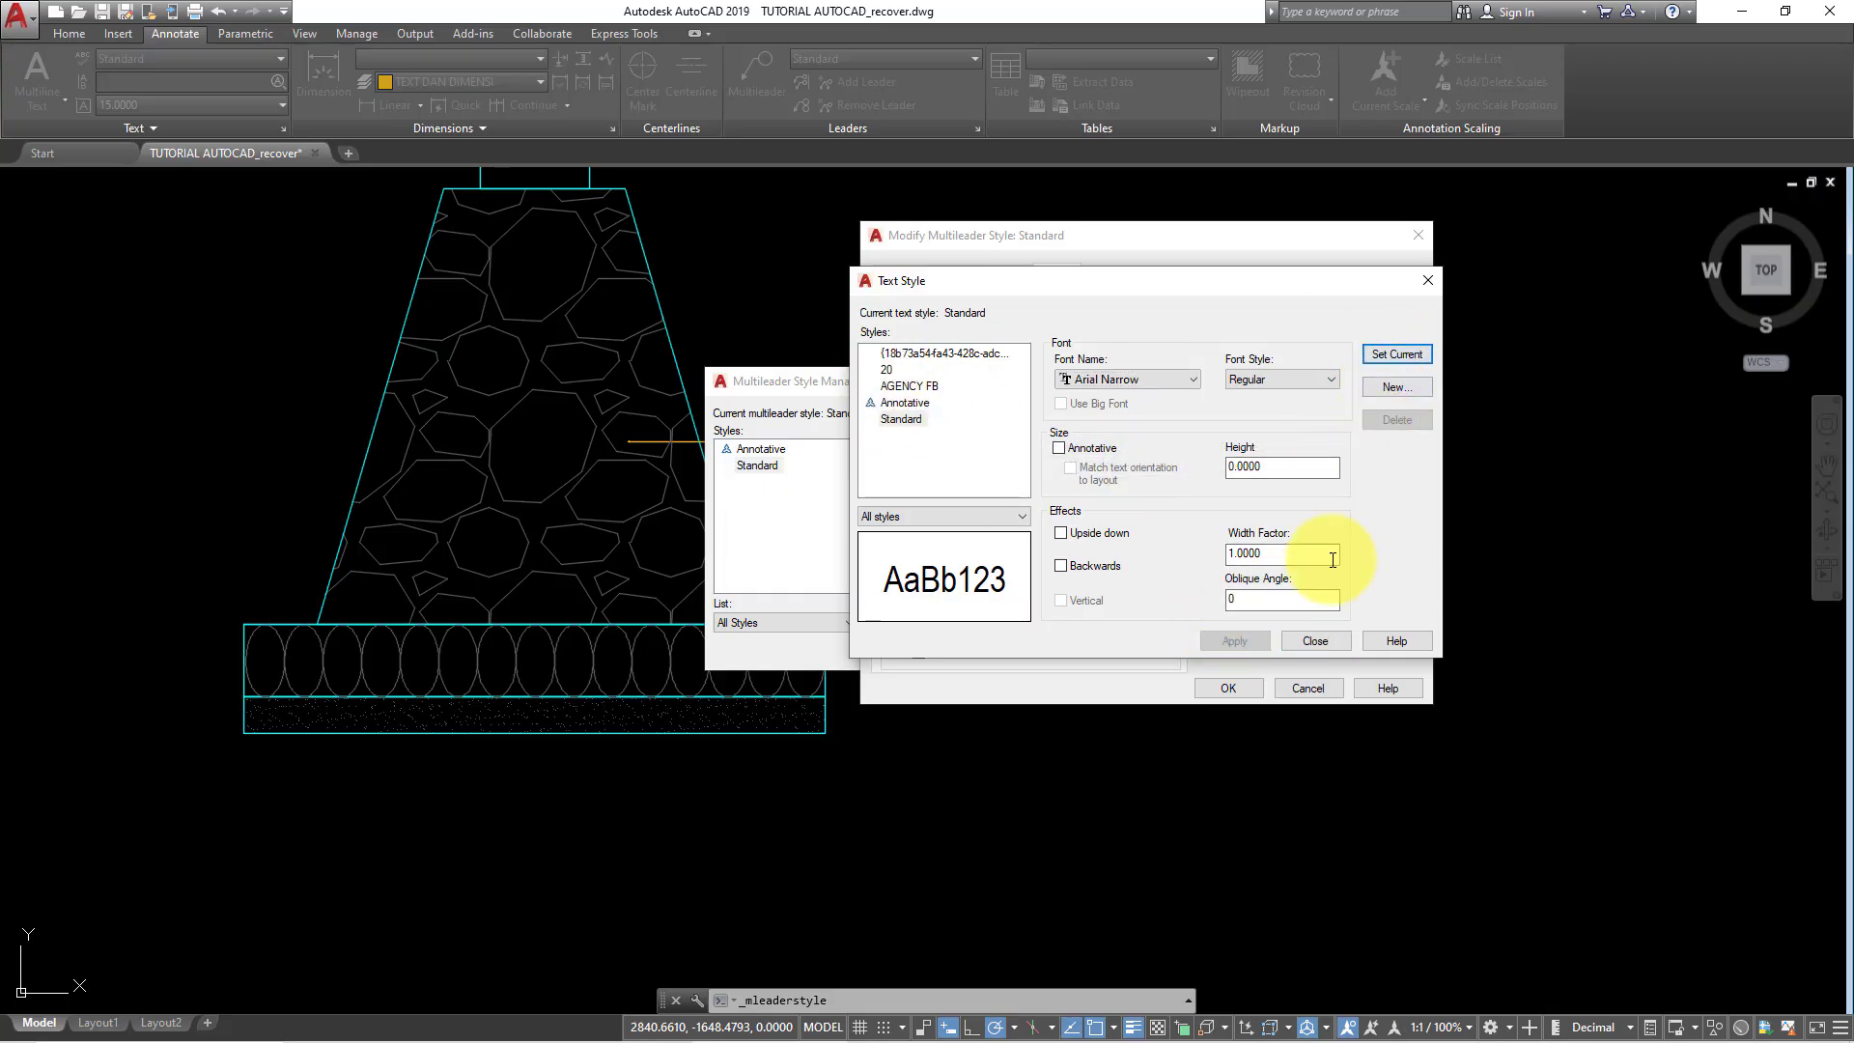
click(1319, 641)
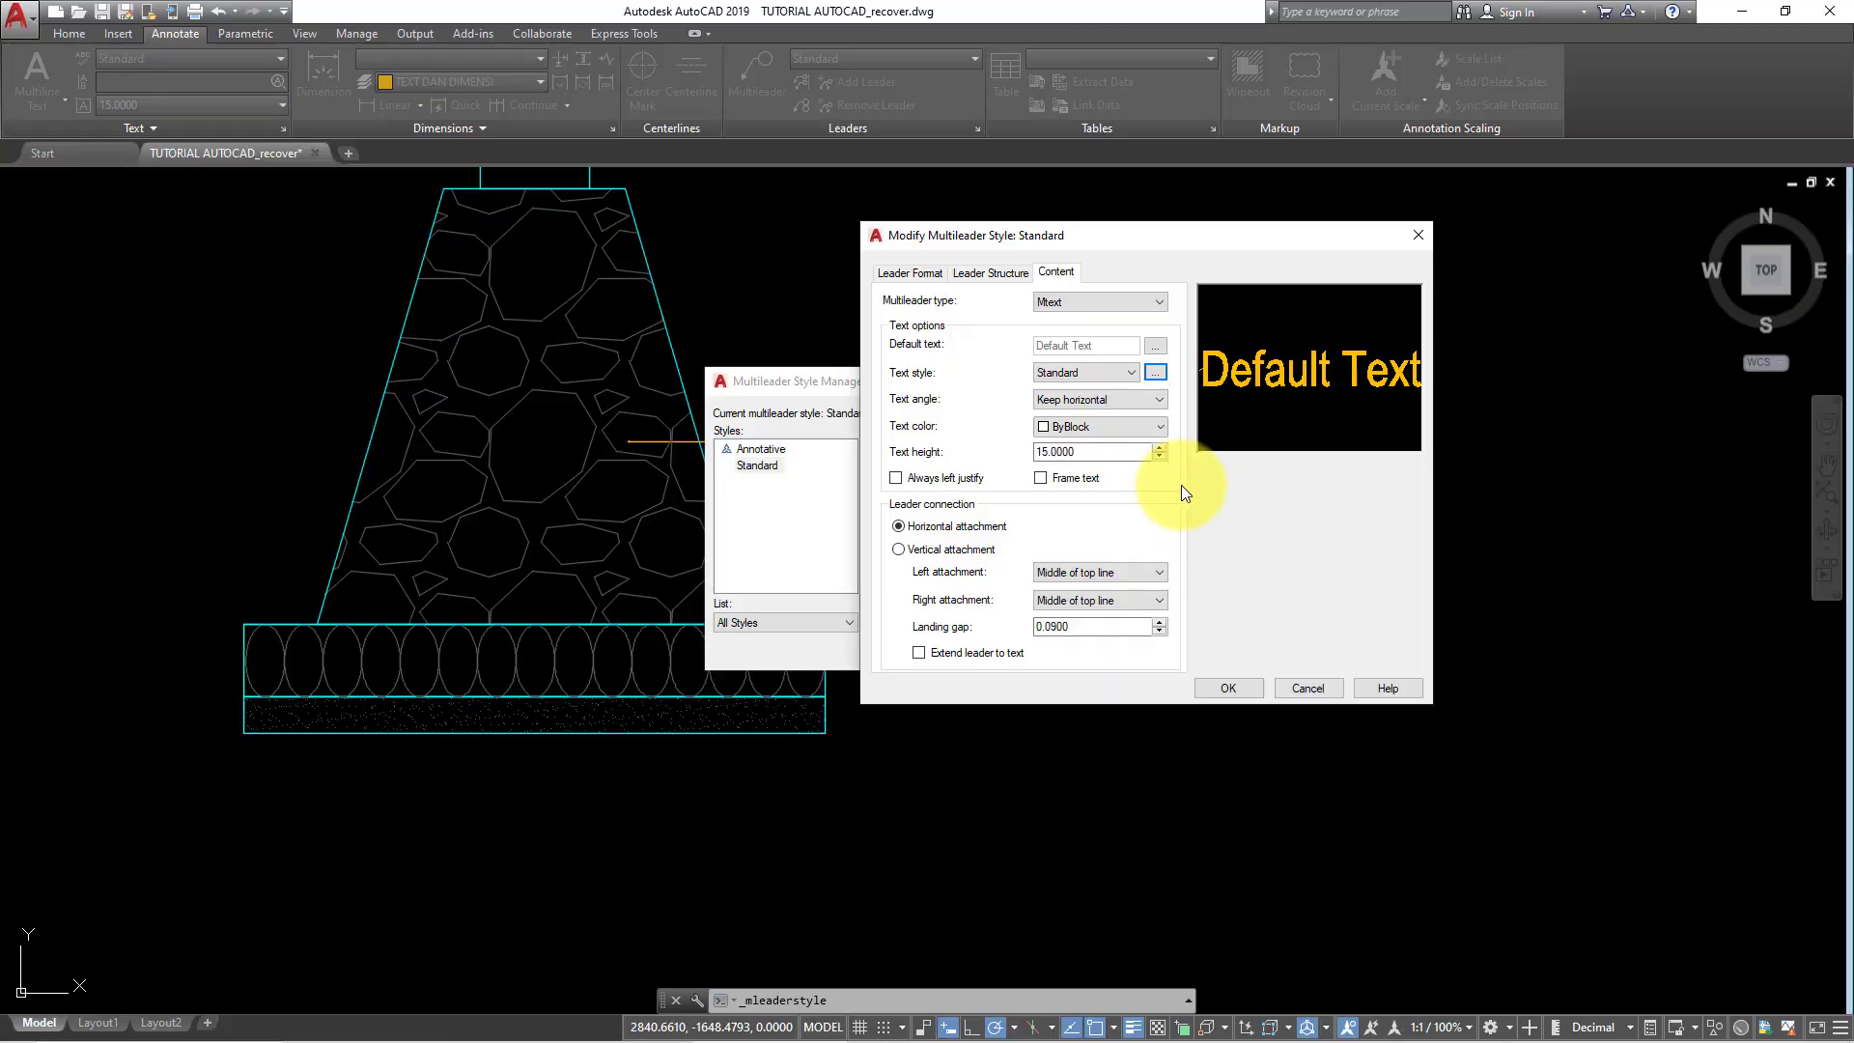
- Save the multileader style changes and pan across the foundation details
click(1231, 690)
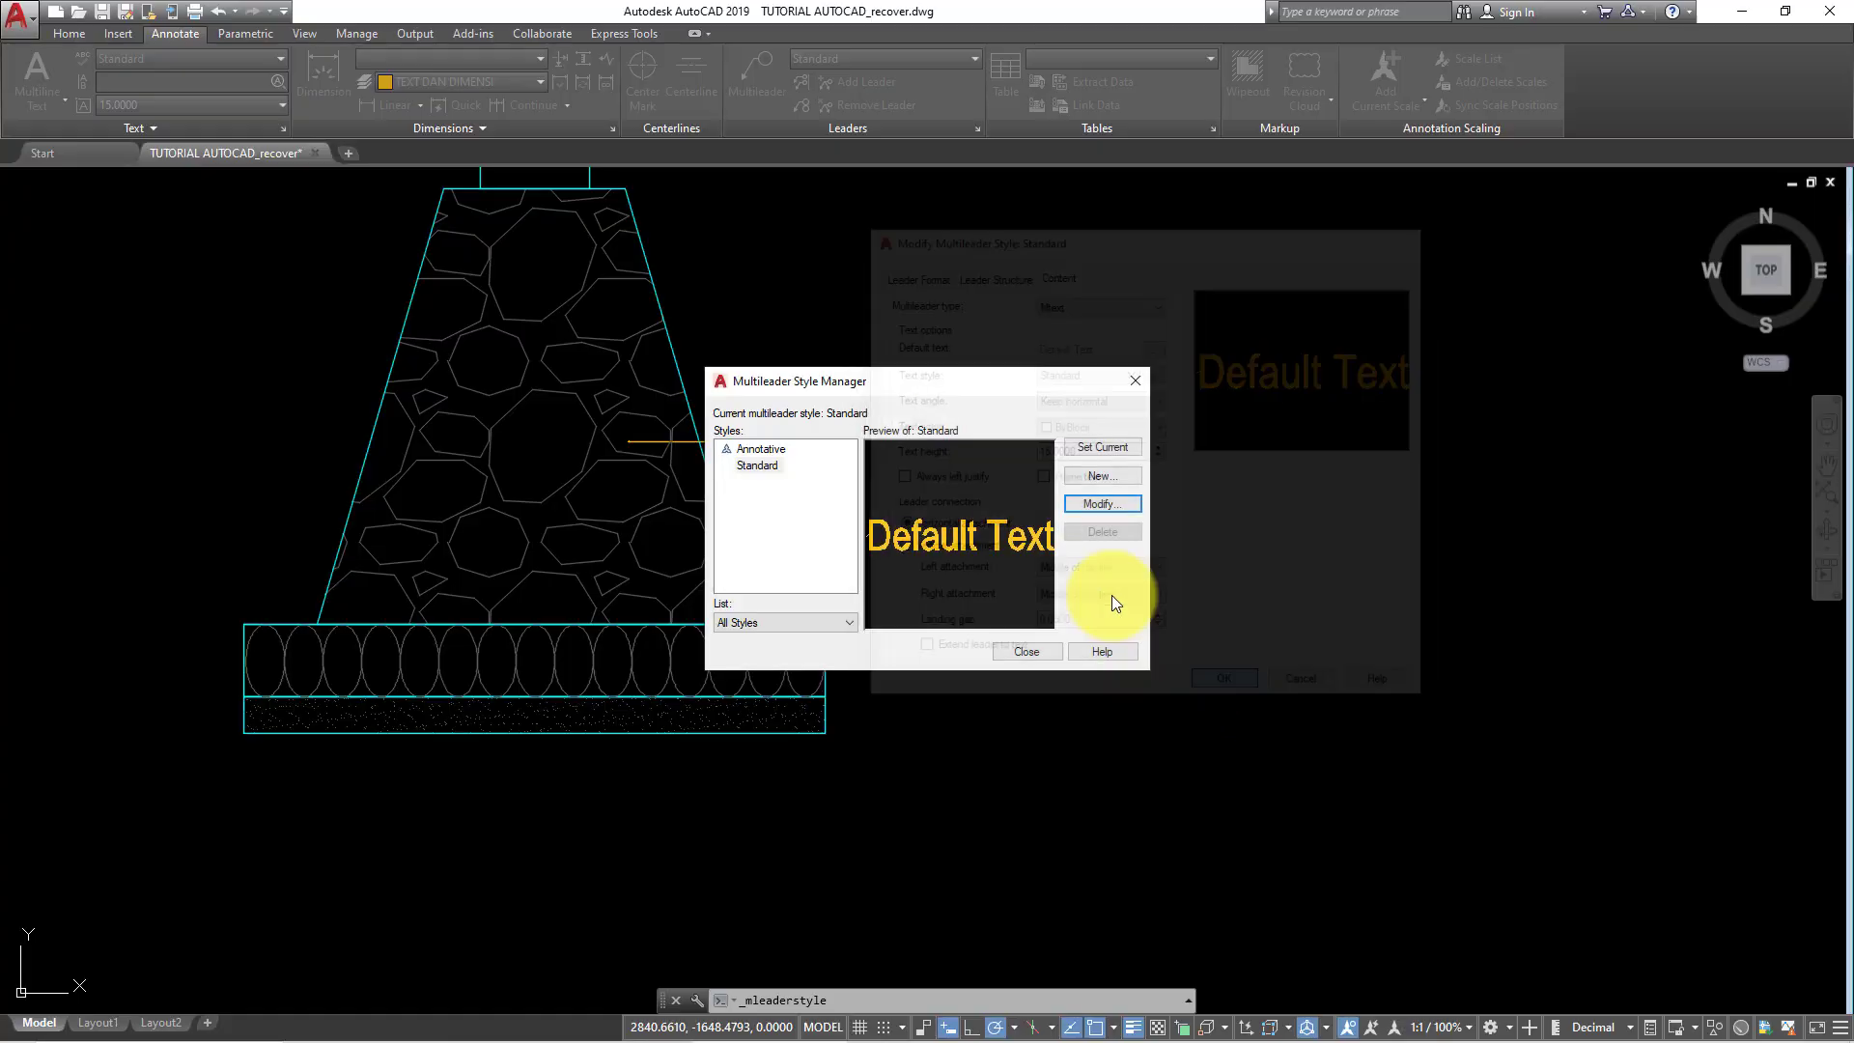
click(1041, 653)
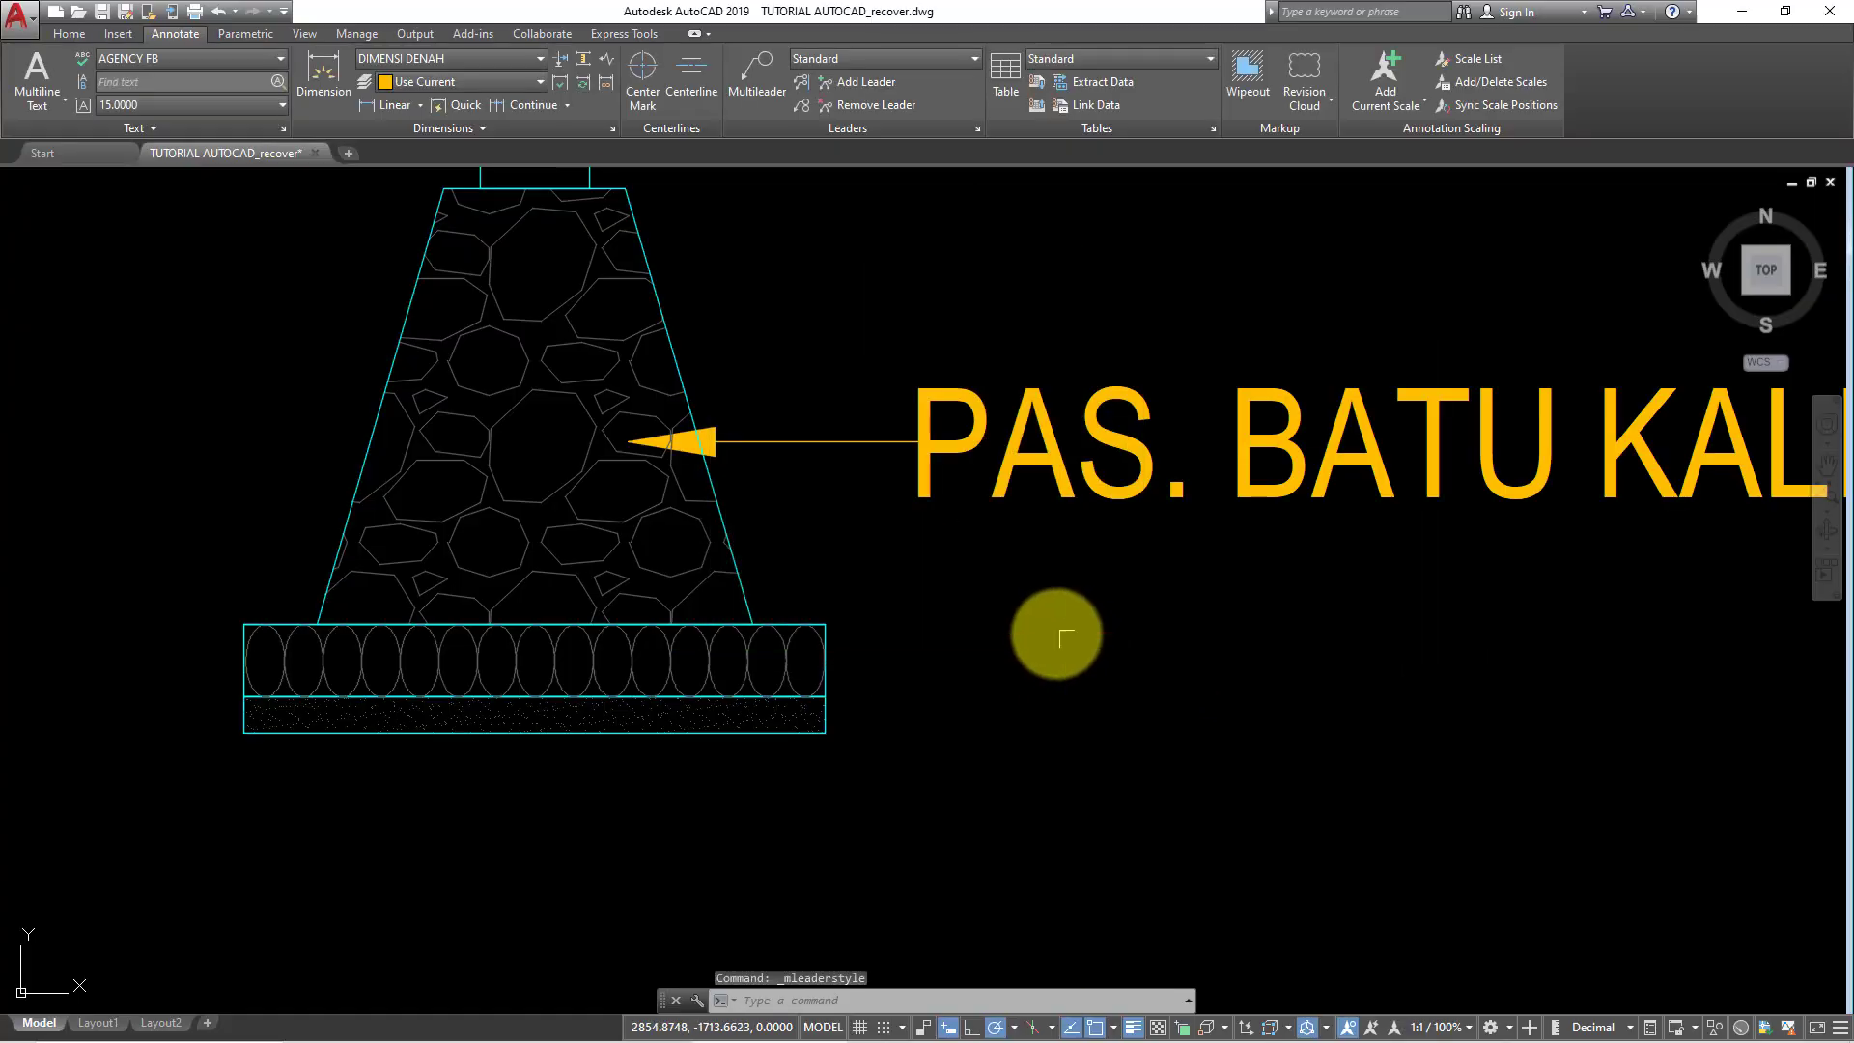
scroll(1057, 618, down, 3)
mouse_move(1043, 587)
middle_down()
mouse_move(944, 455)
mouse_move(869, 537)
middle_up()
scroll(927, 449, up, 3)
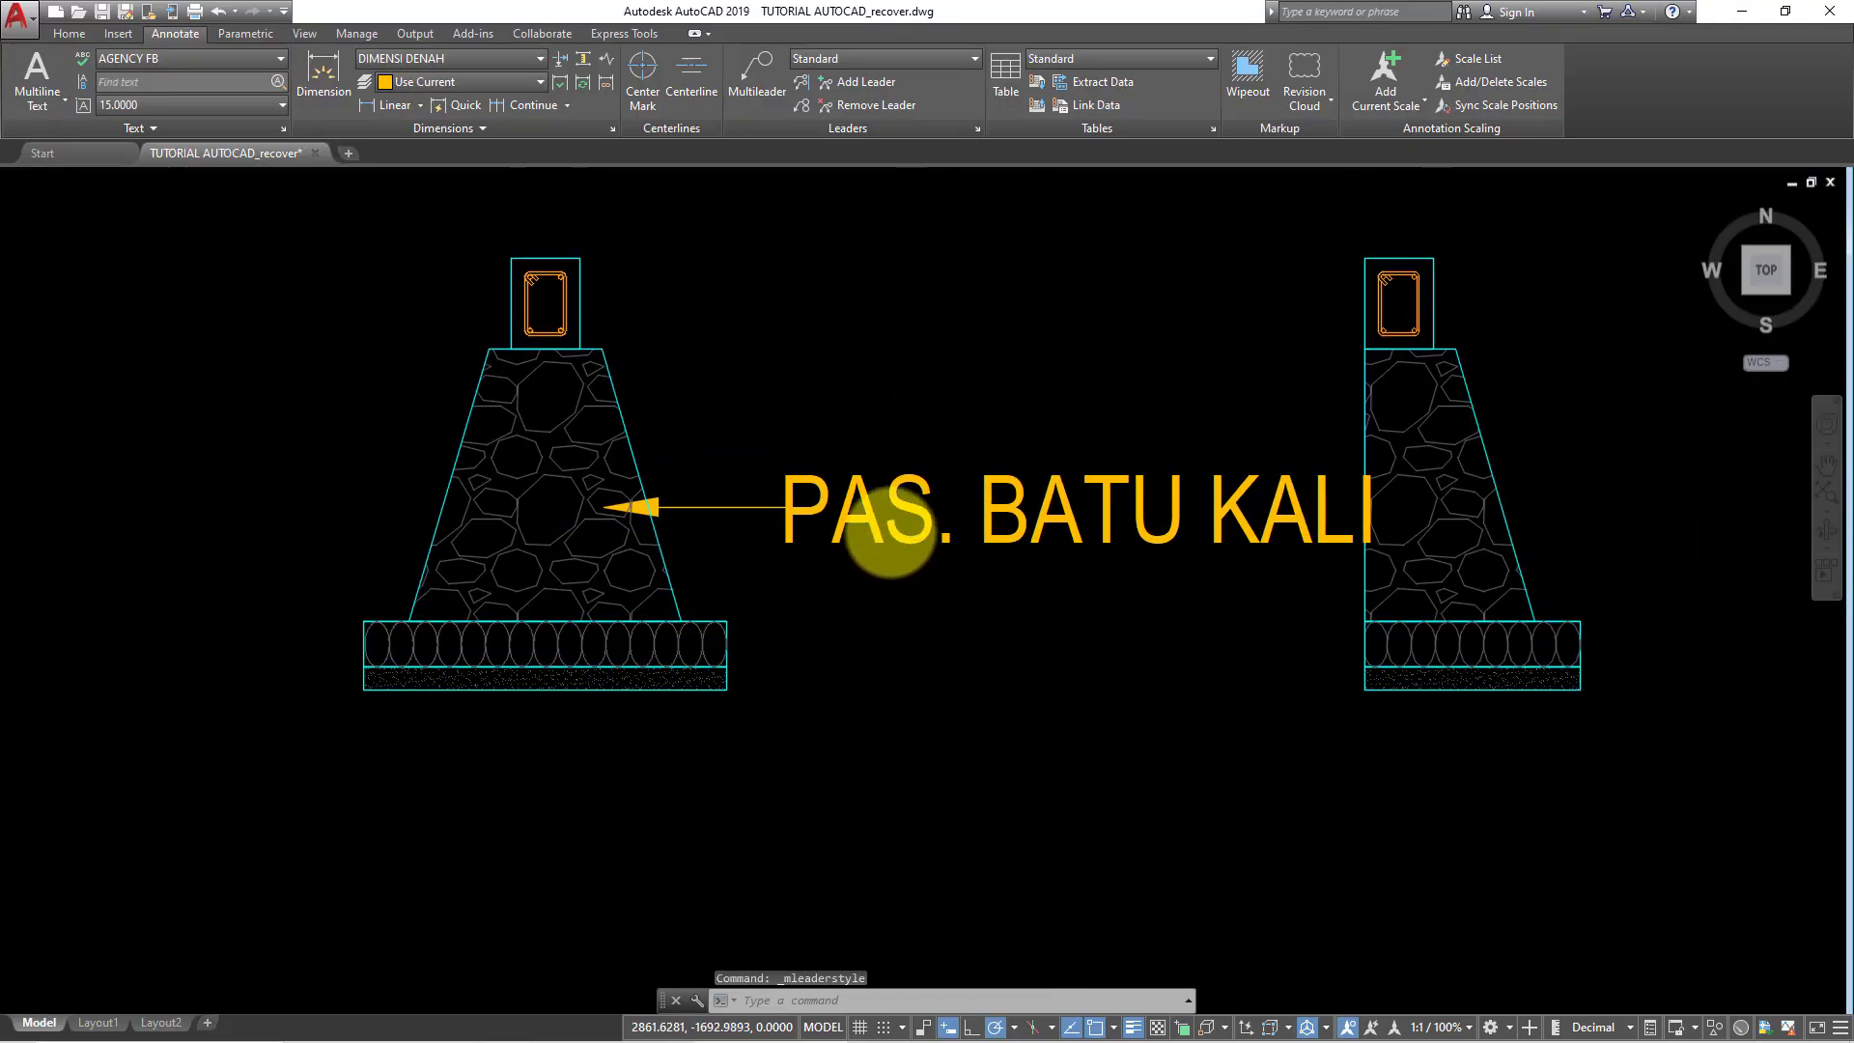
scroll(872, 541, up, 2)
text(D)
key(Return)
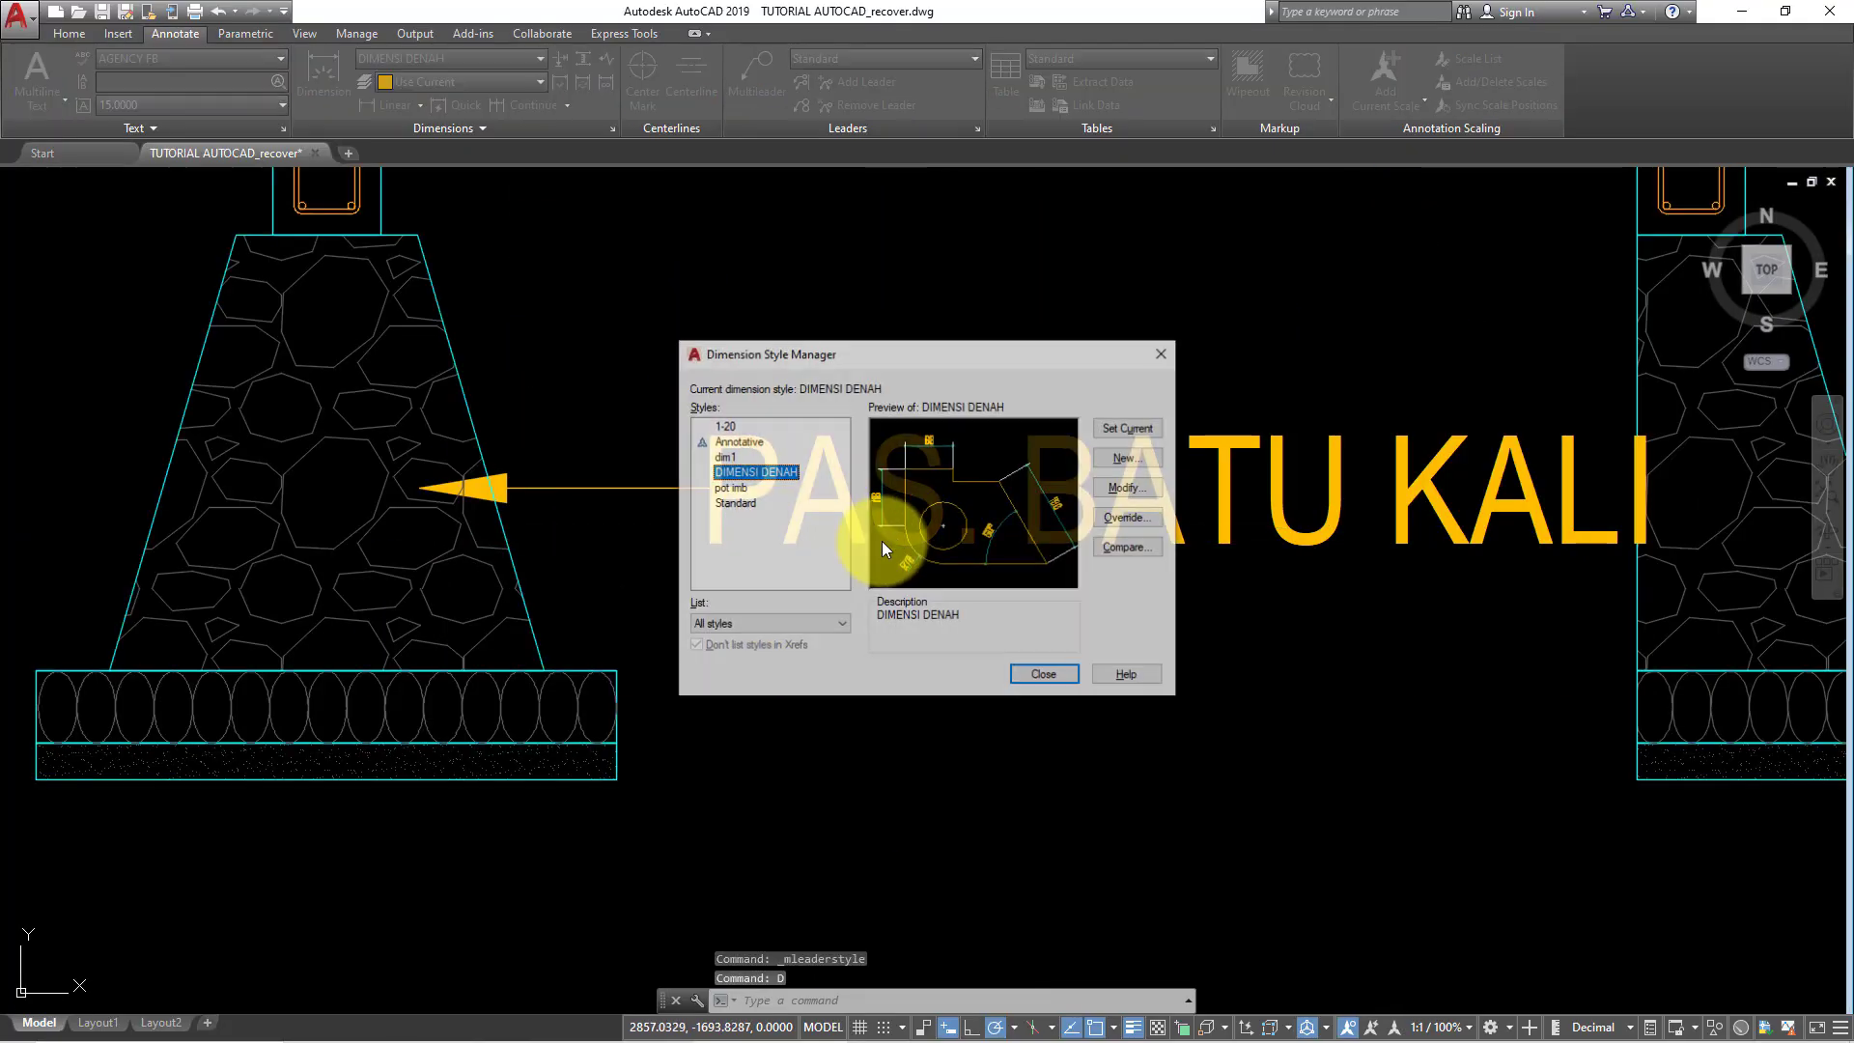
click(1164, 352)
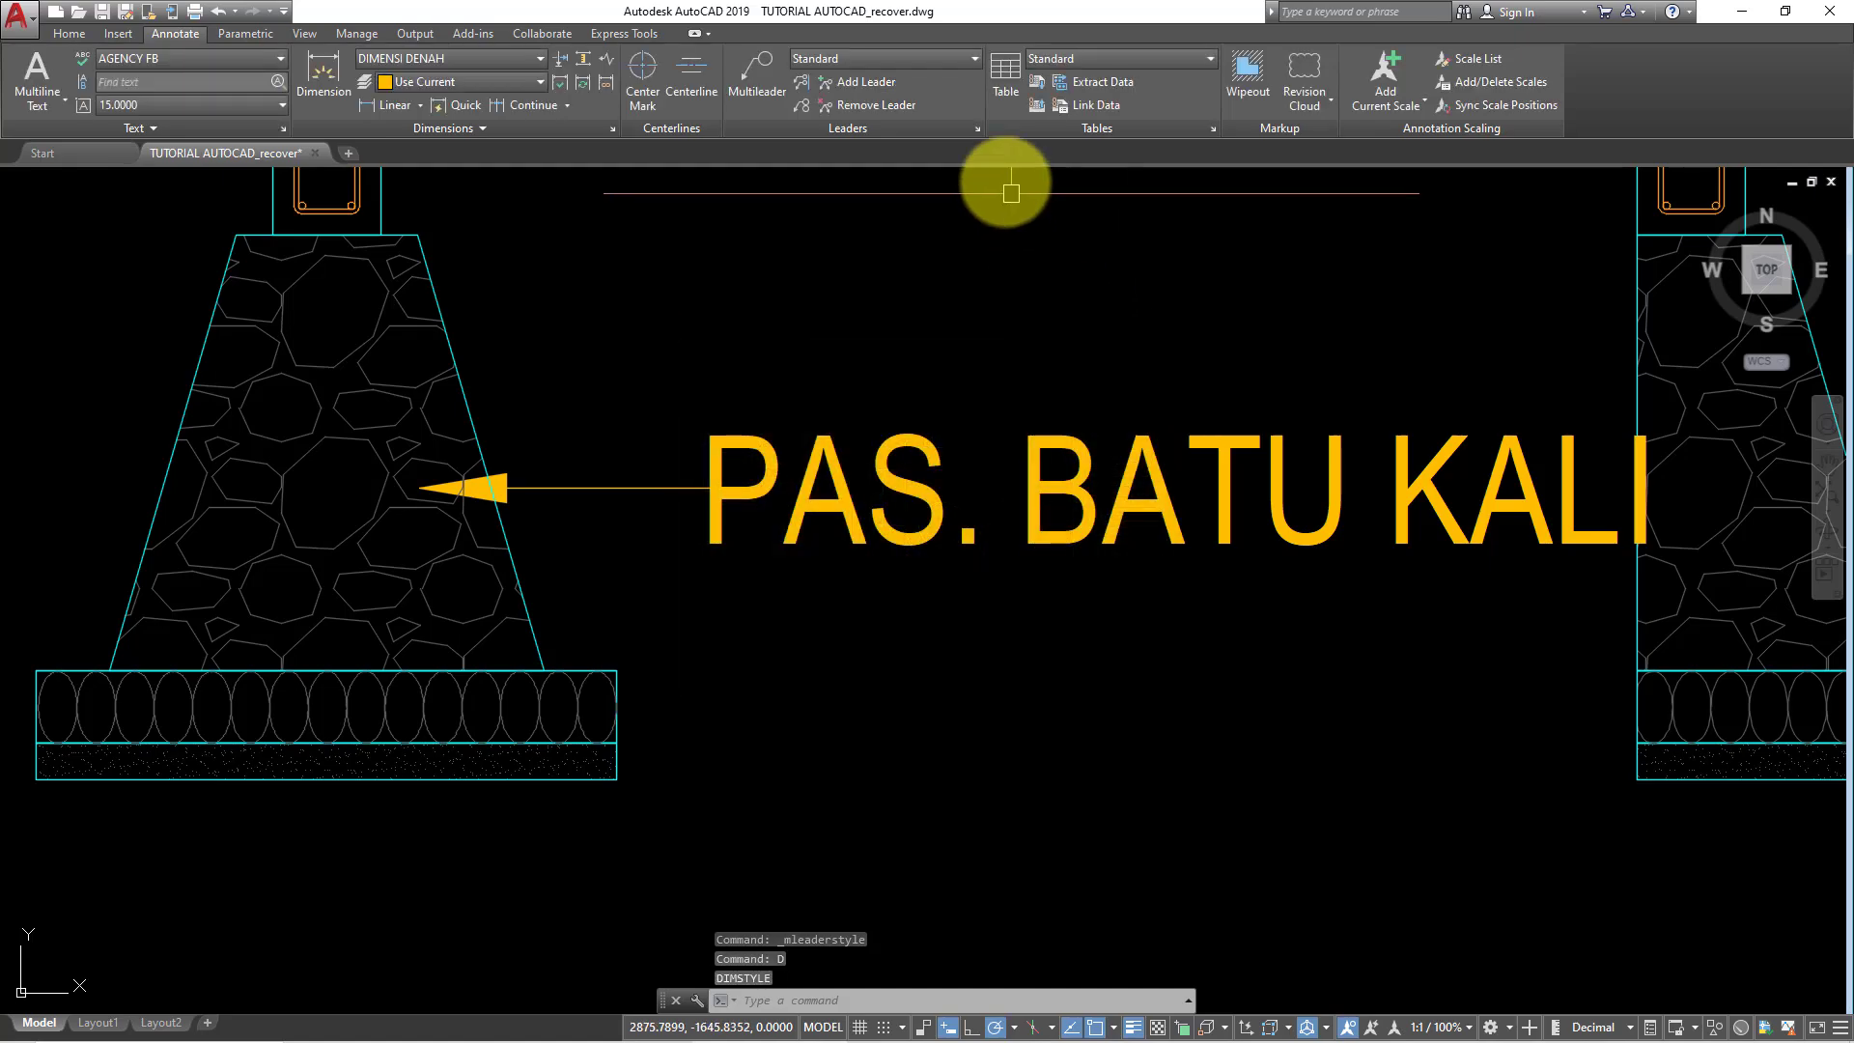
- Reduce the Standard multileader text height to 5 and arrowhead size to 3
click(978, 128)
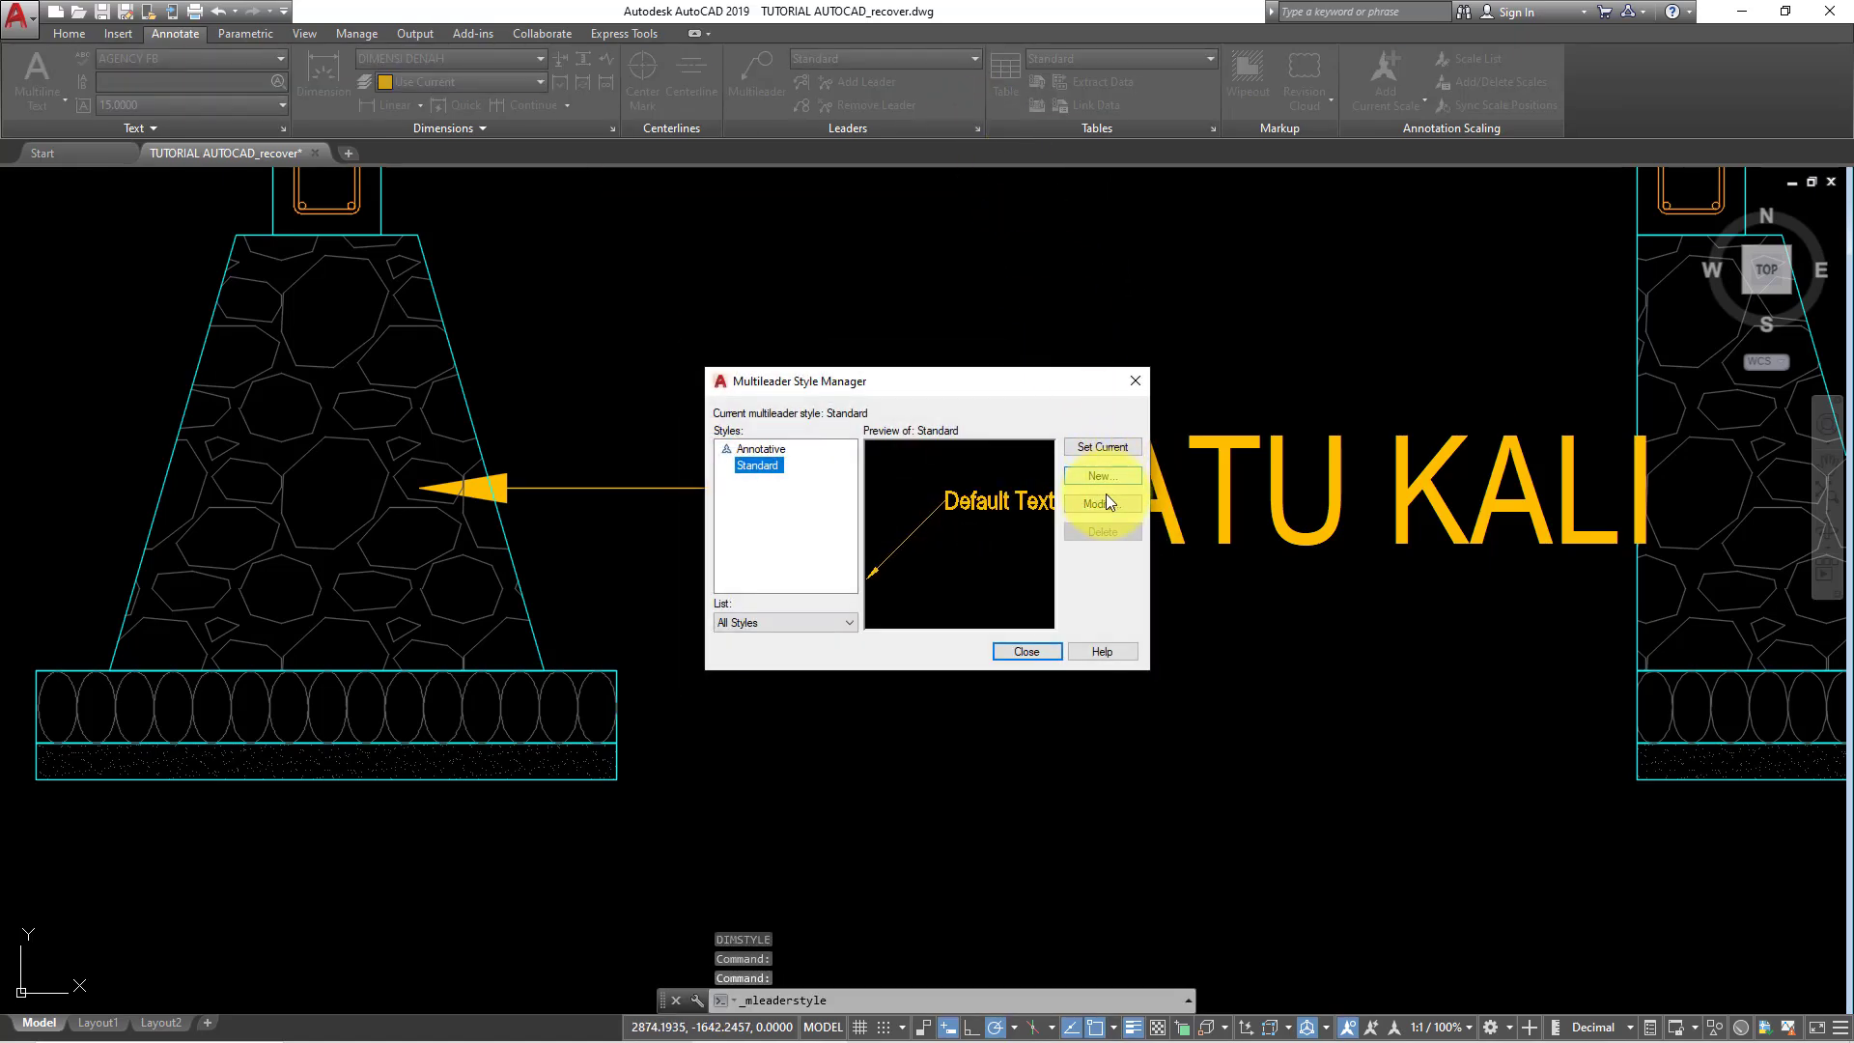
click(1107, 500)
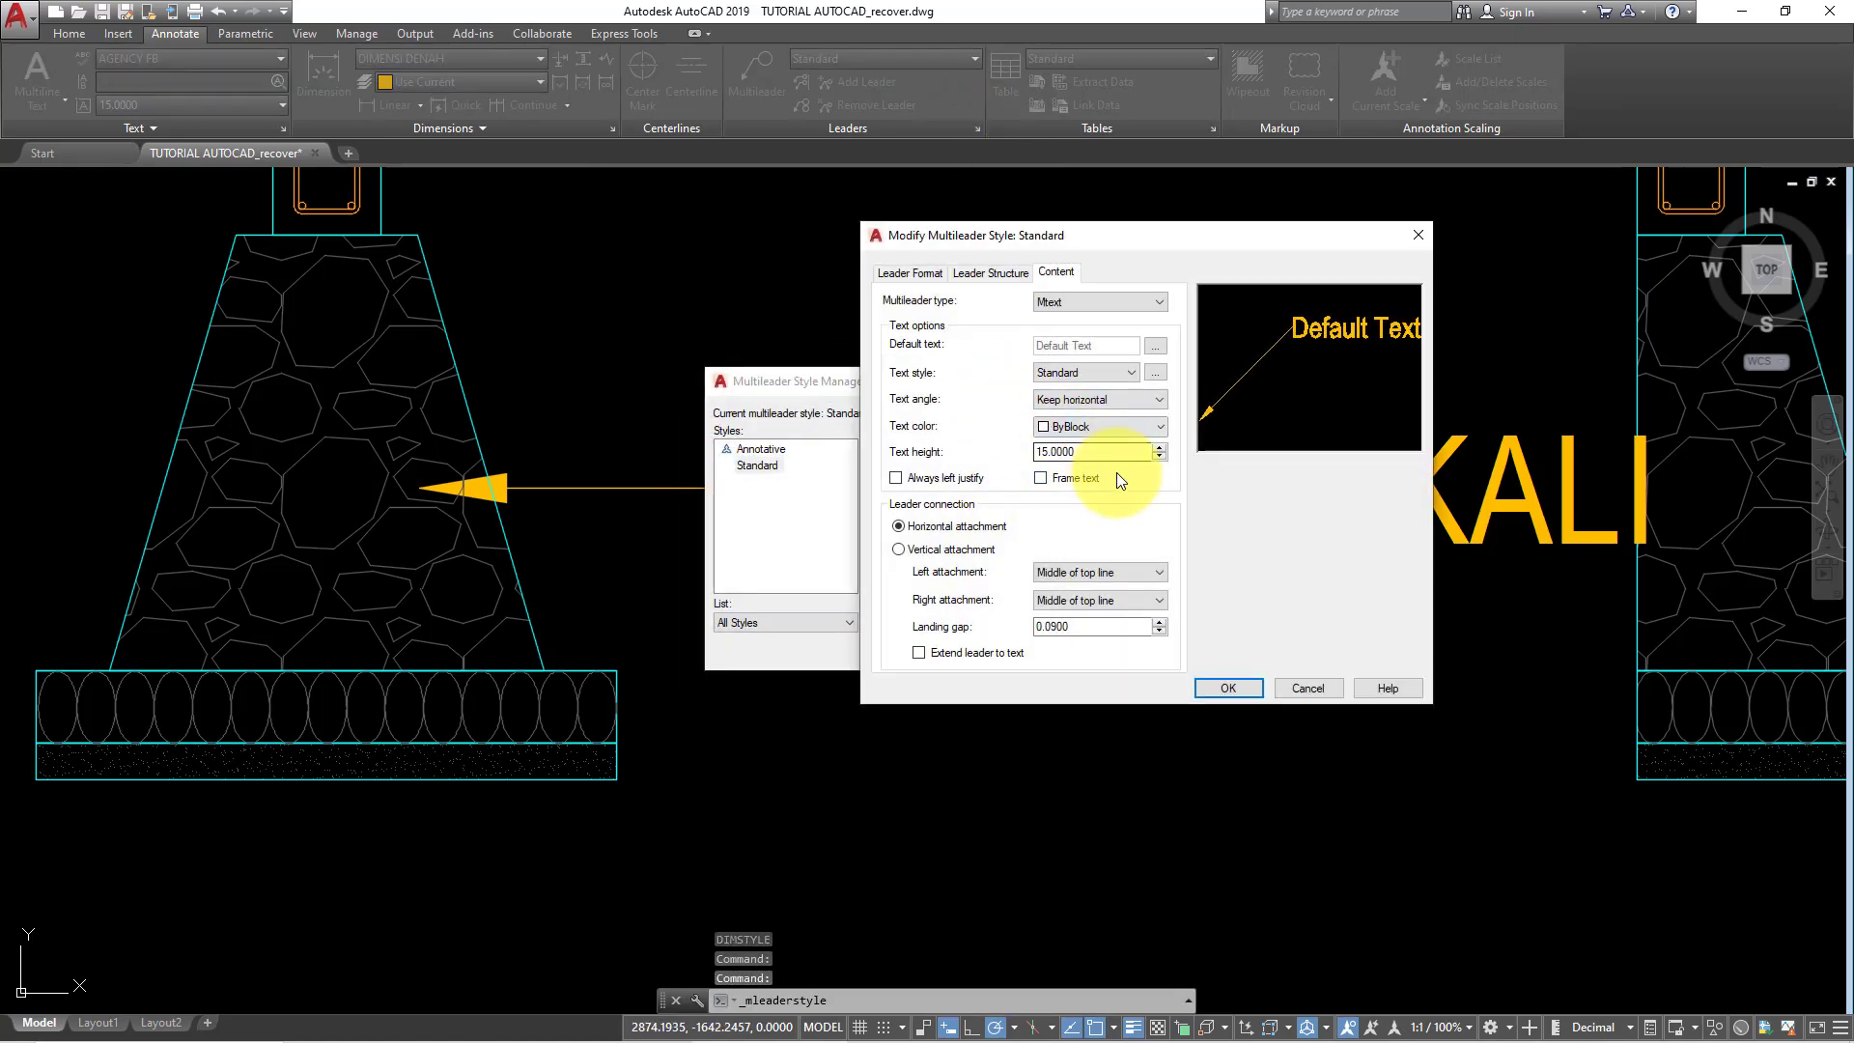
drag(1086, 451, 1001, 446)
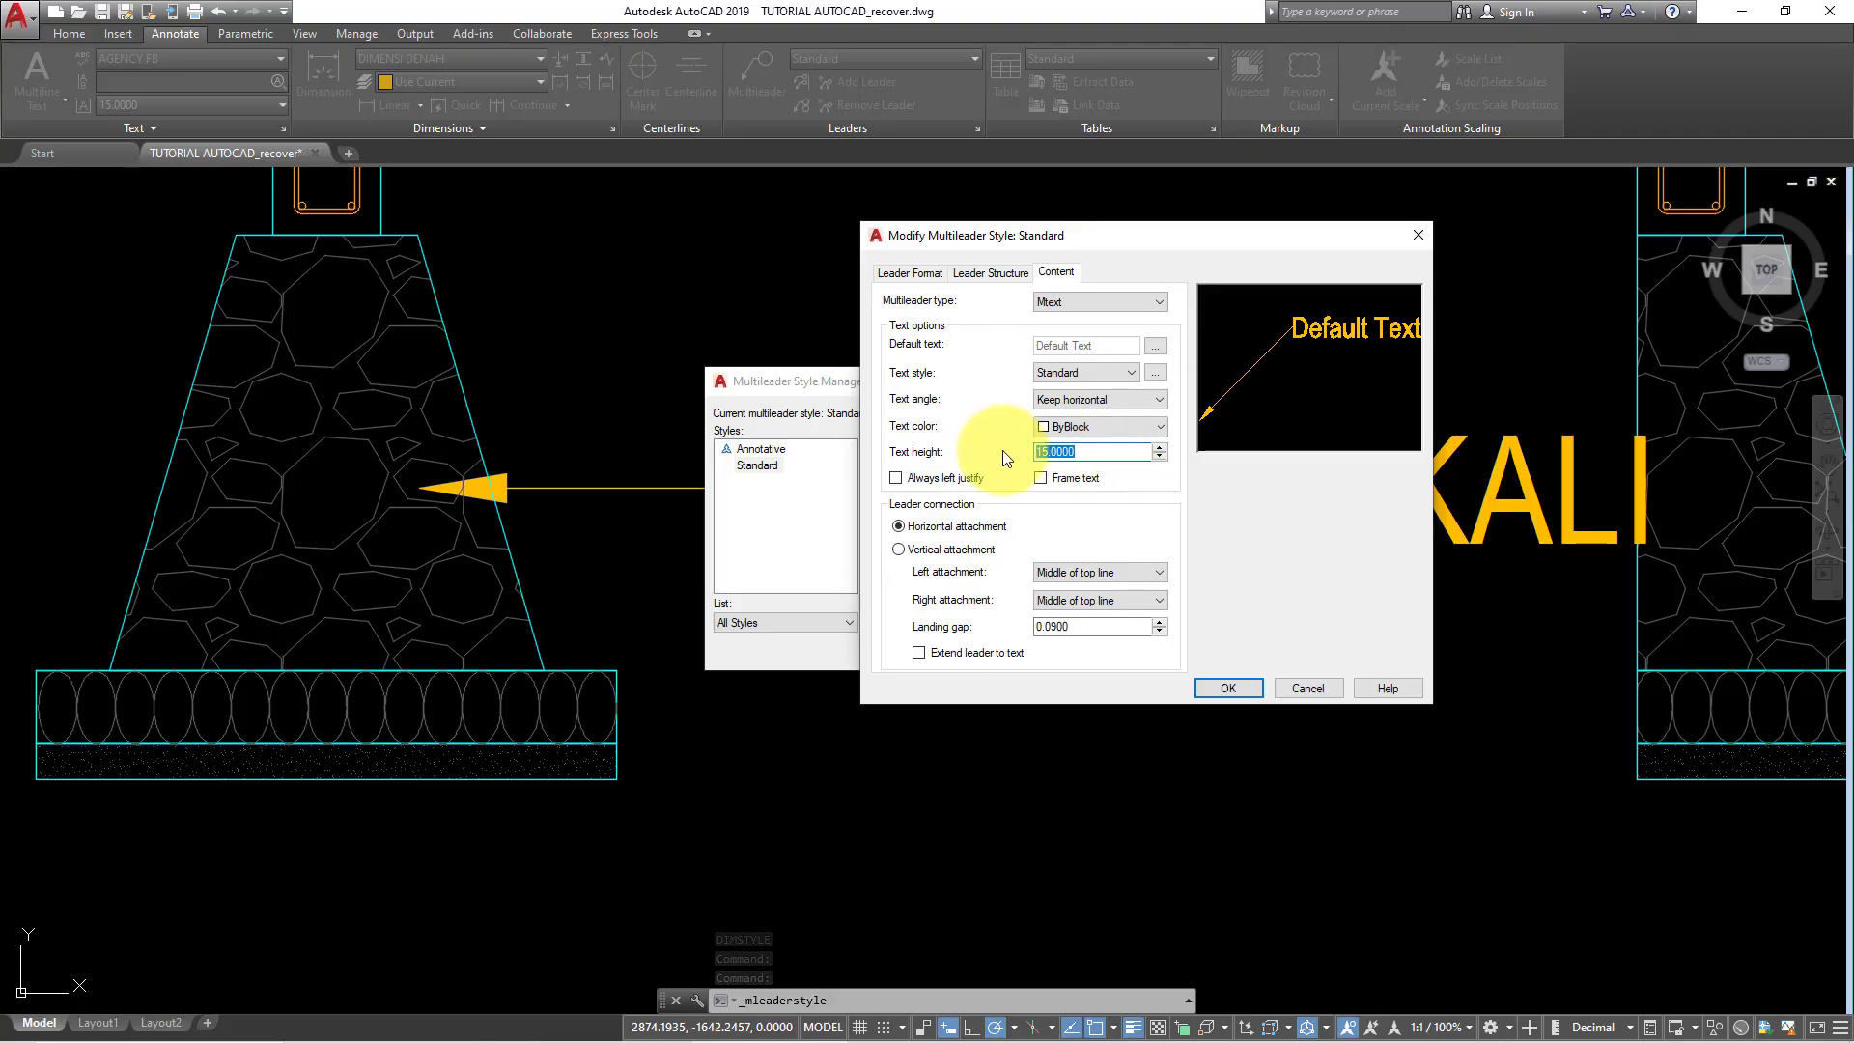
text(5)
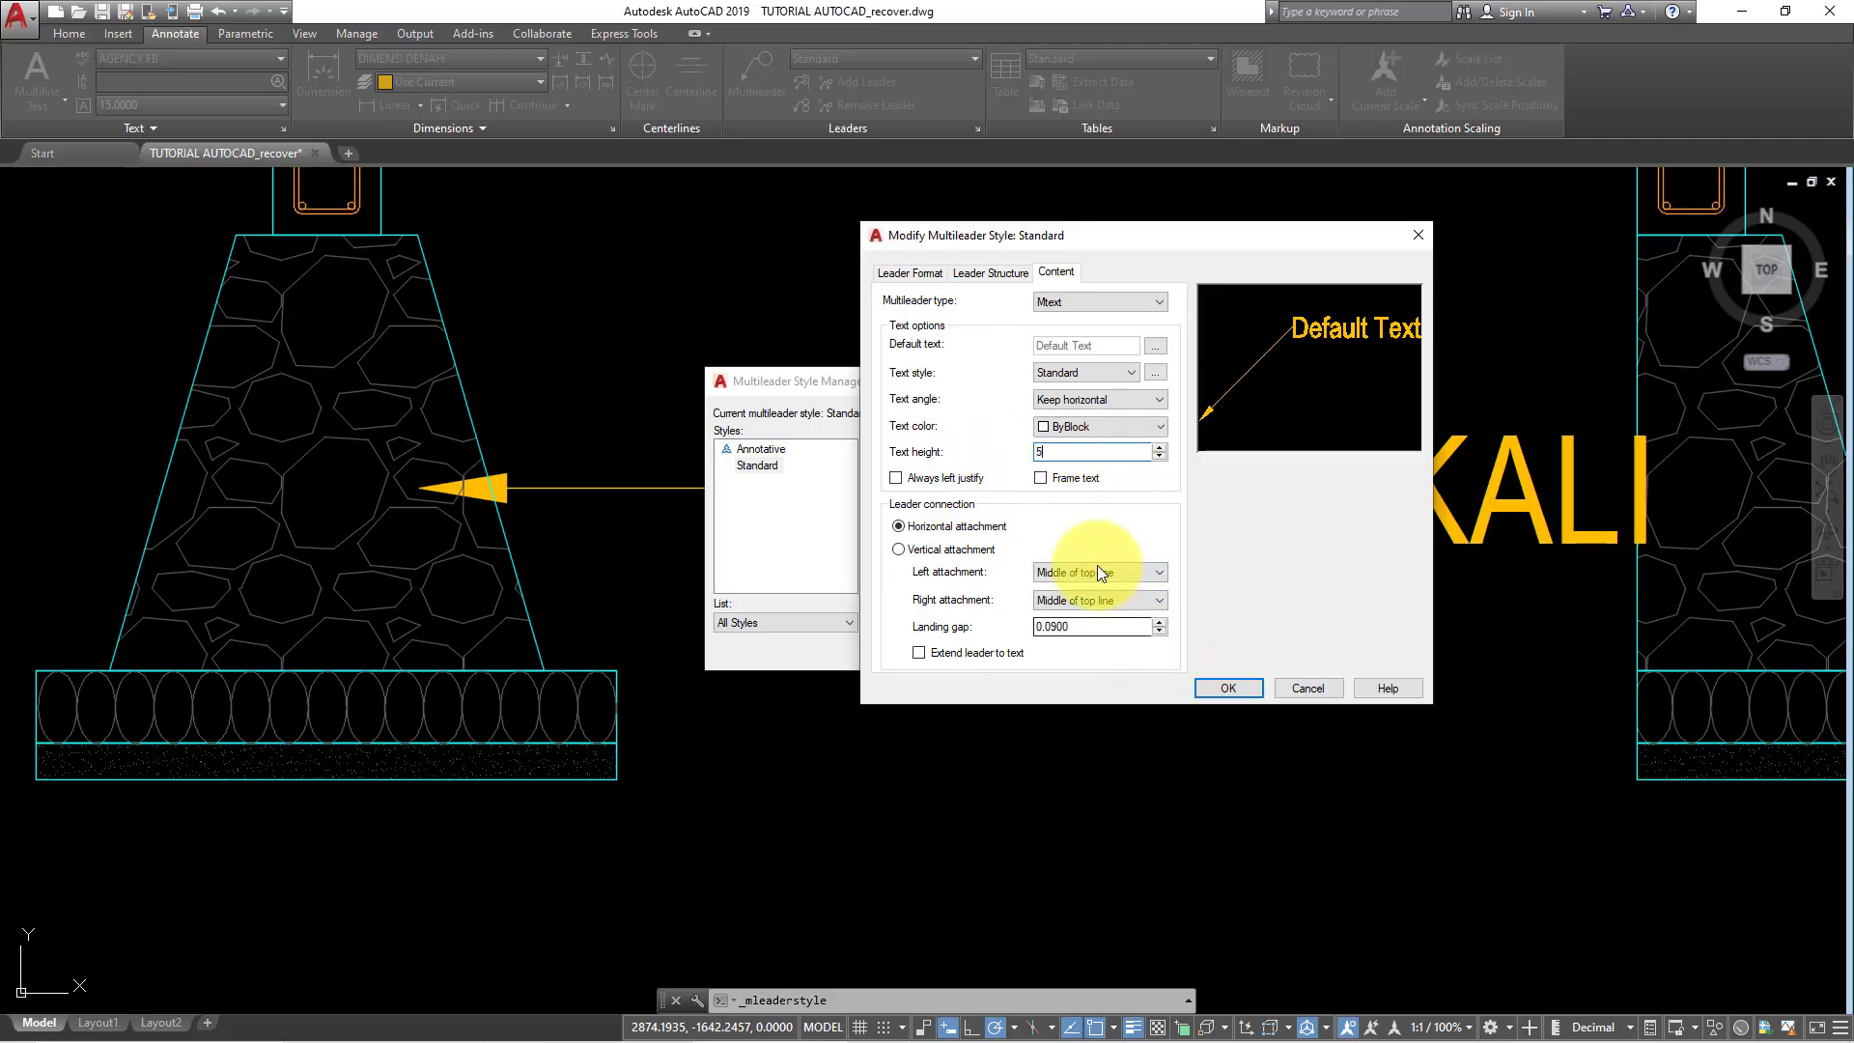
click(911, 274)
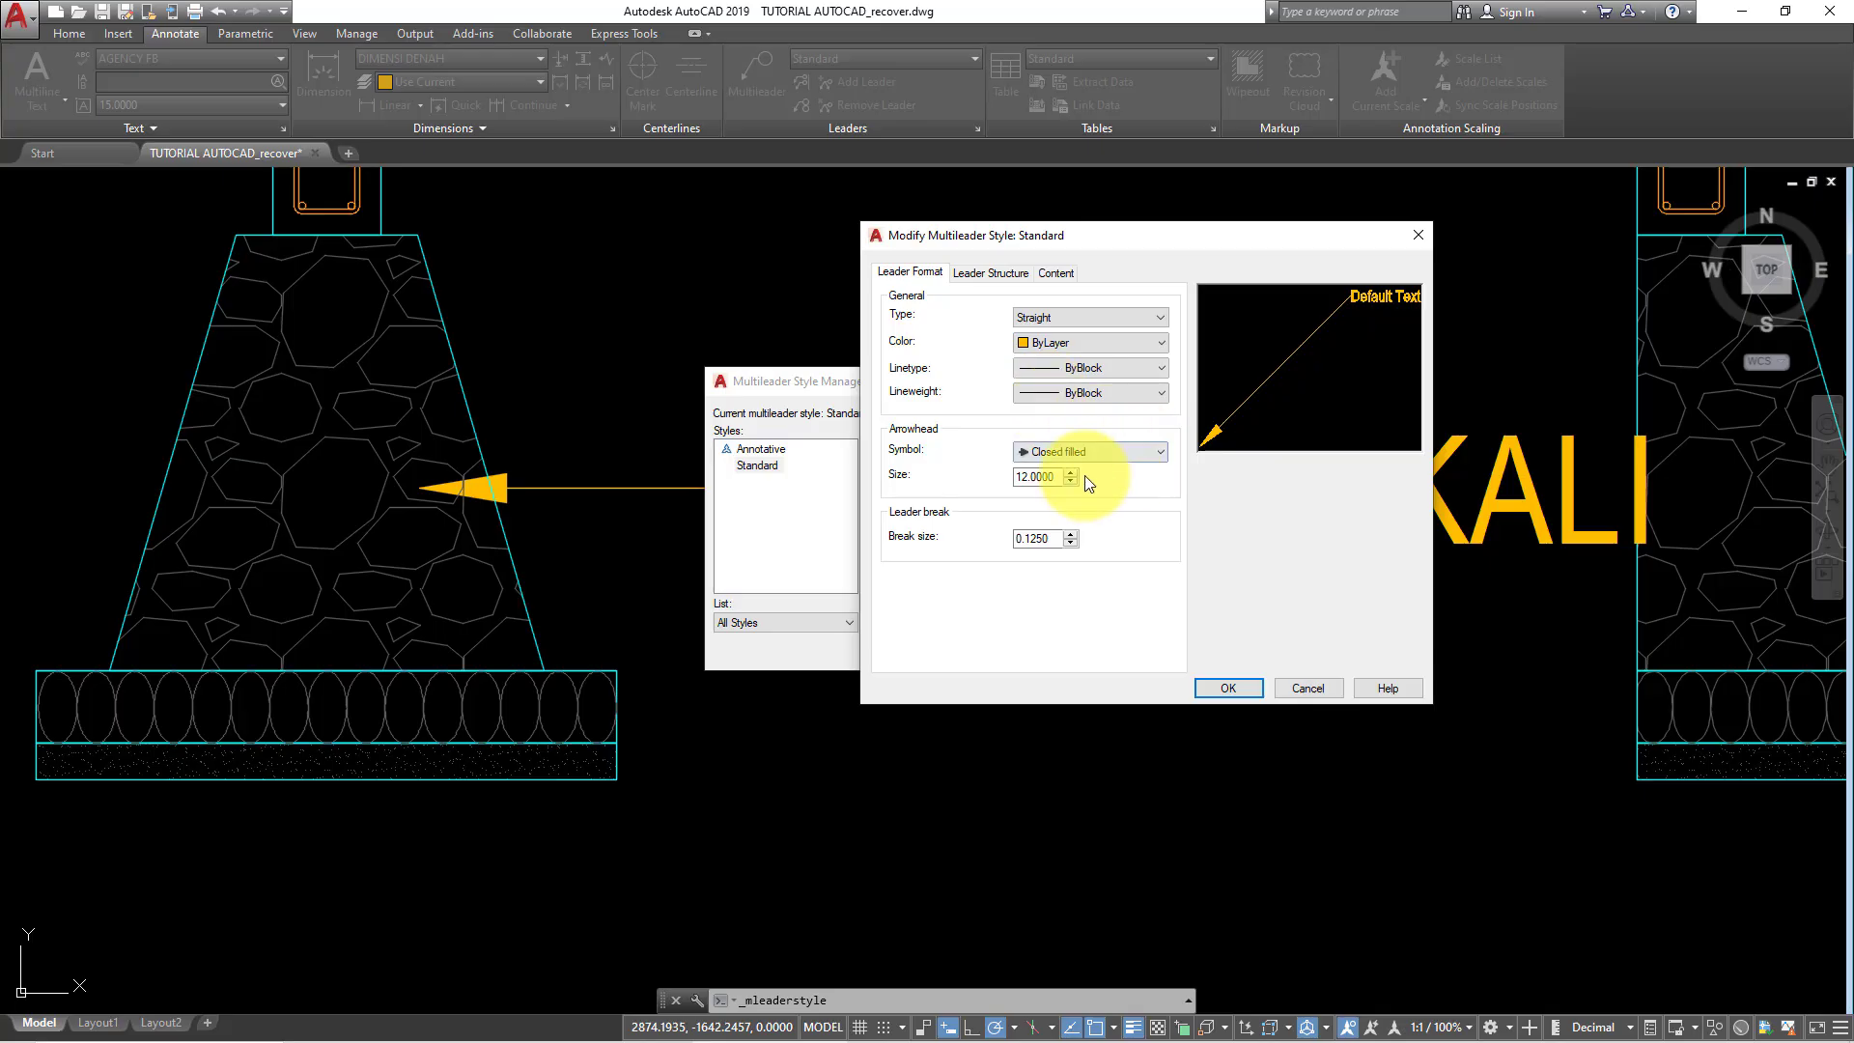
text(3)
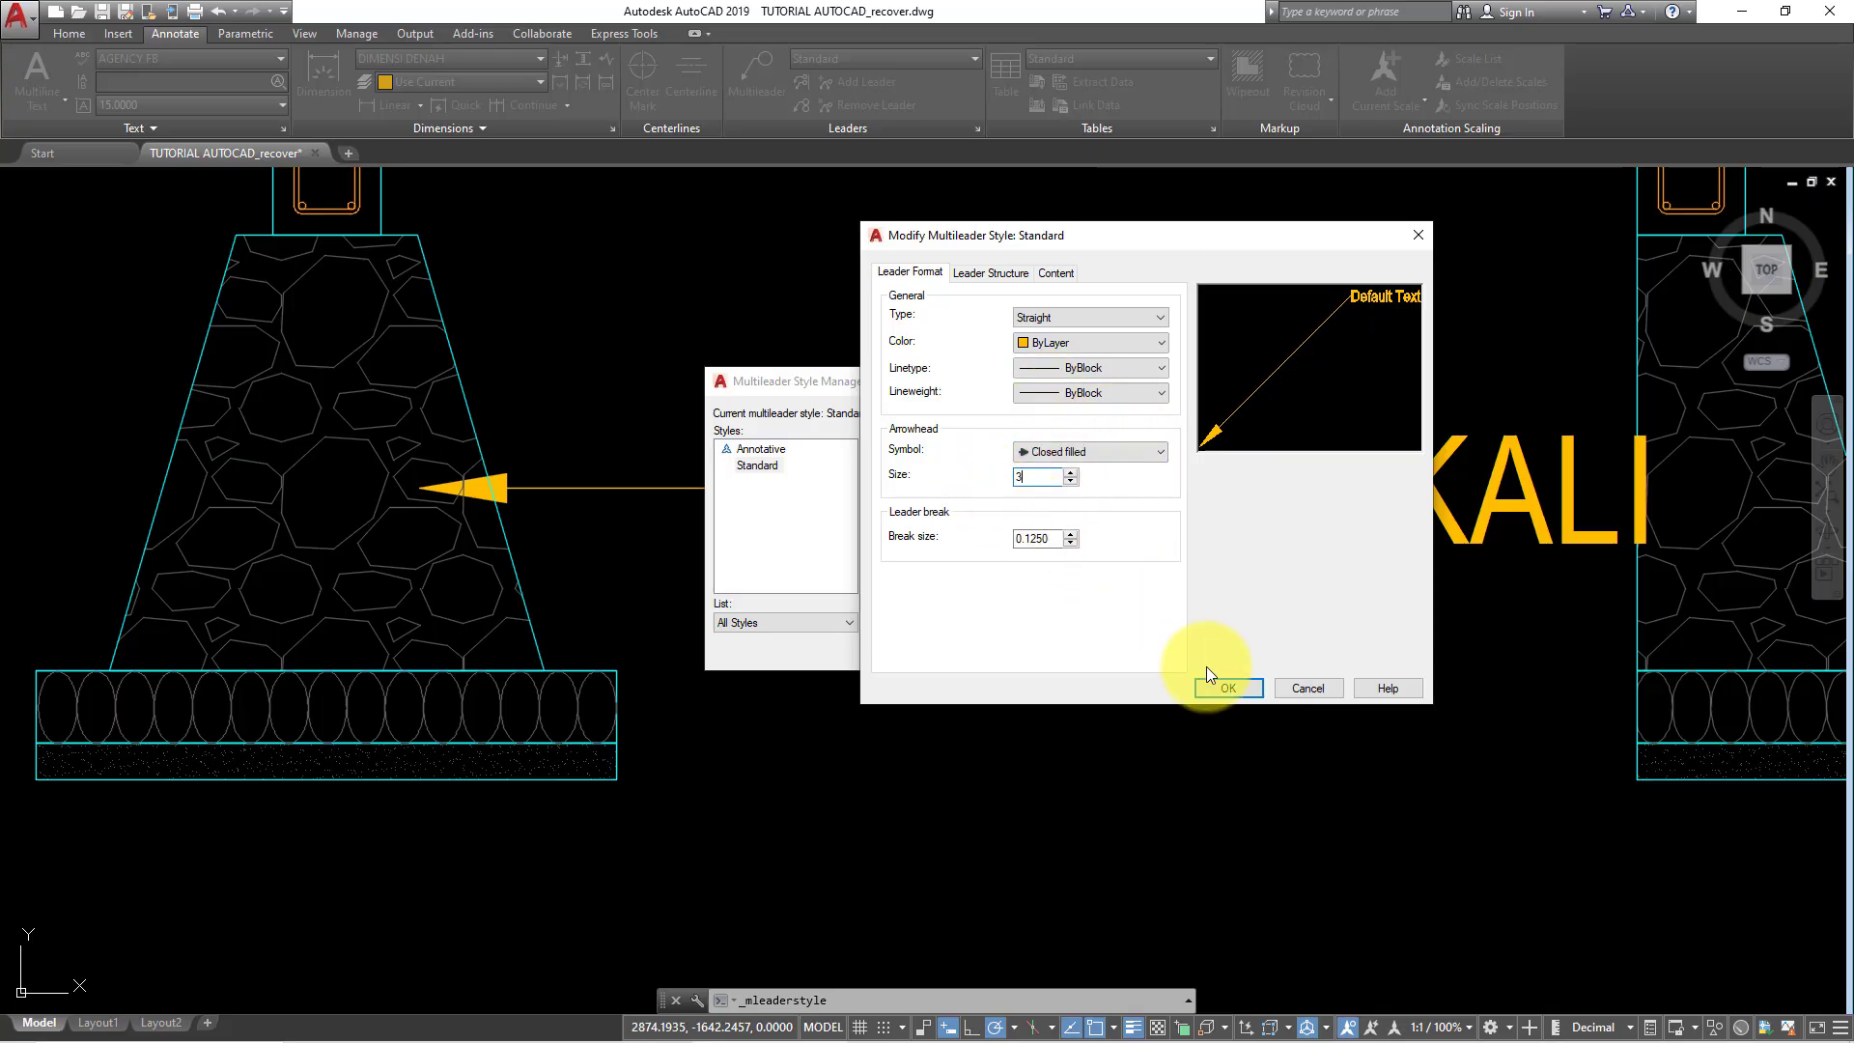
click(1214, 687)
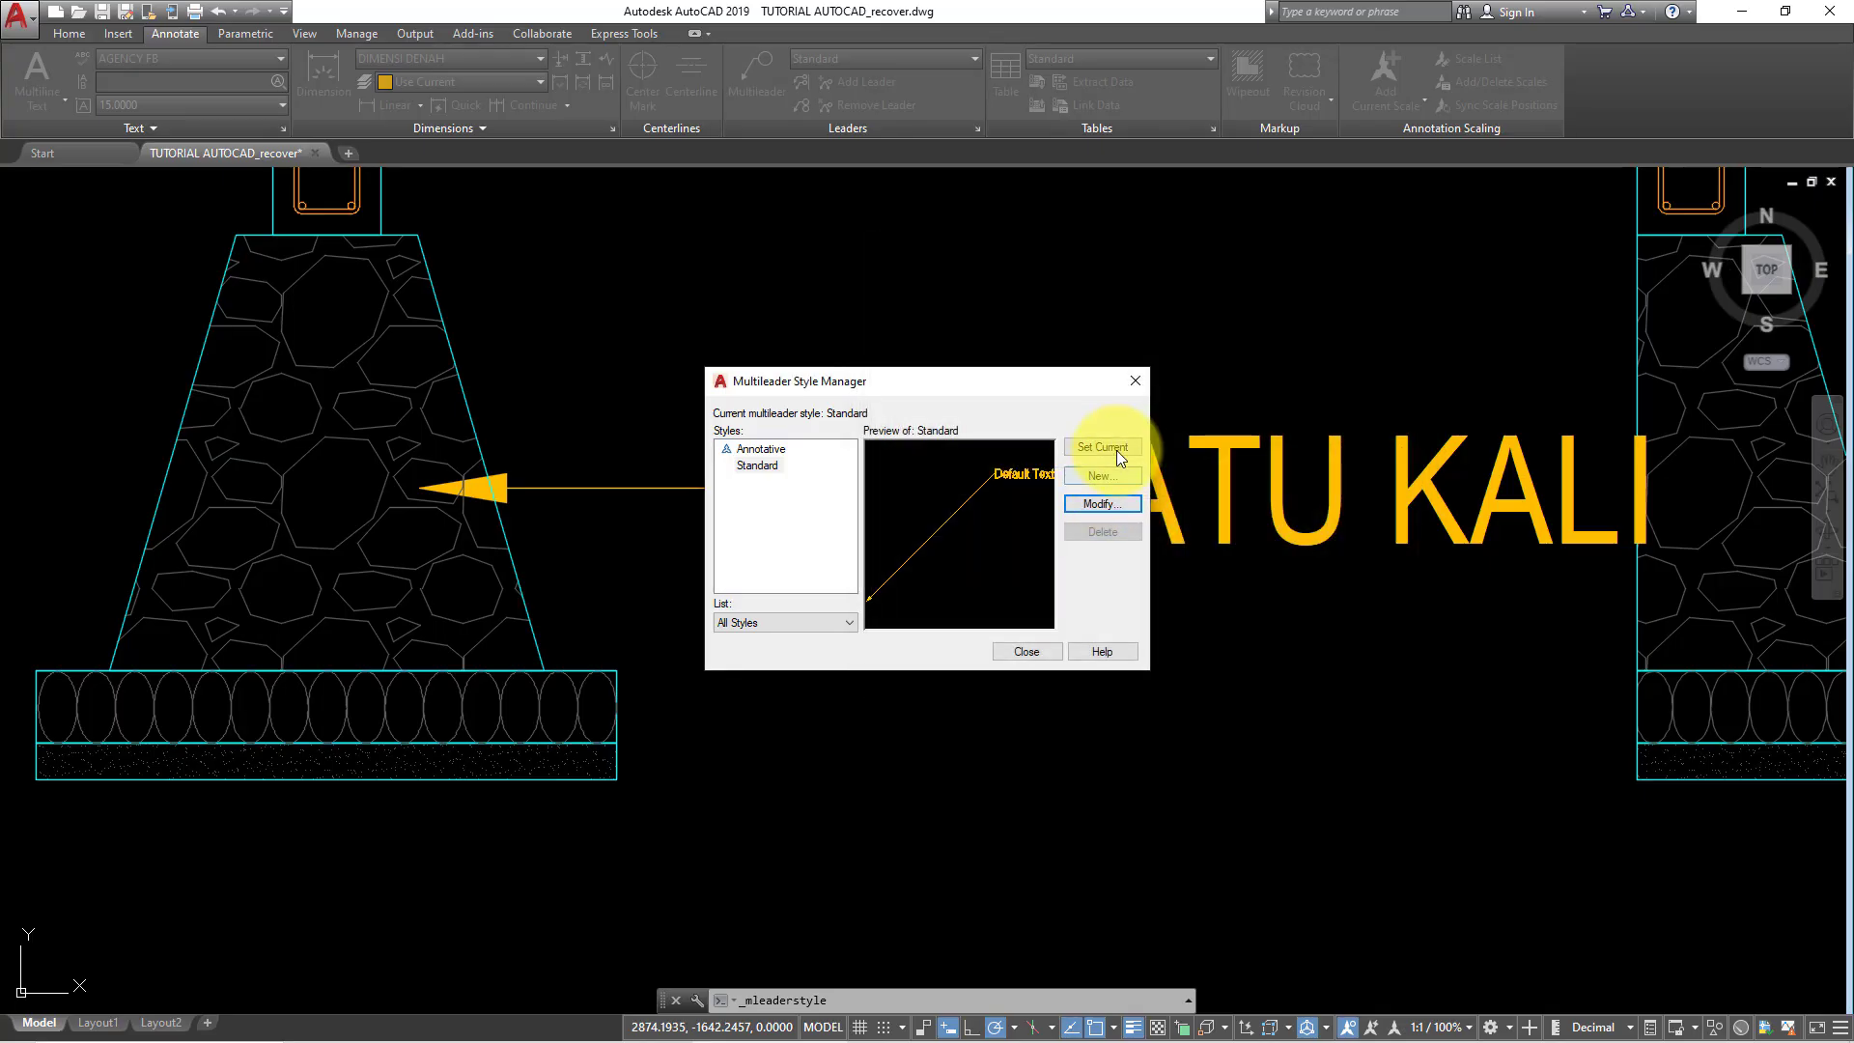
click(1027, 651)
scroll(750, 542, down, 2)
middle_drag(749, 542, 800, 467)
- Select the PAS. BATU KALI leader label, cancelling an accidental grip stretch
scroll(799, 467, up, 2)
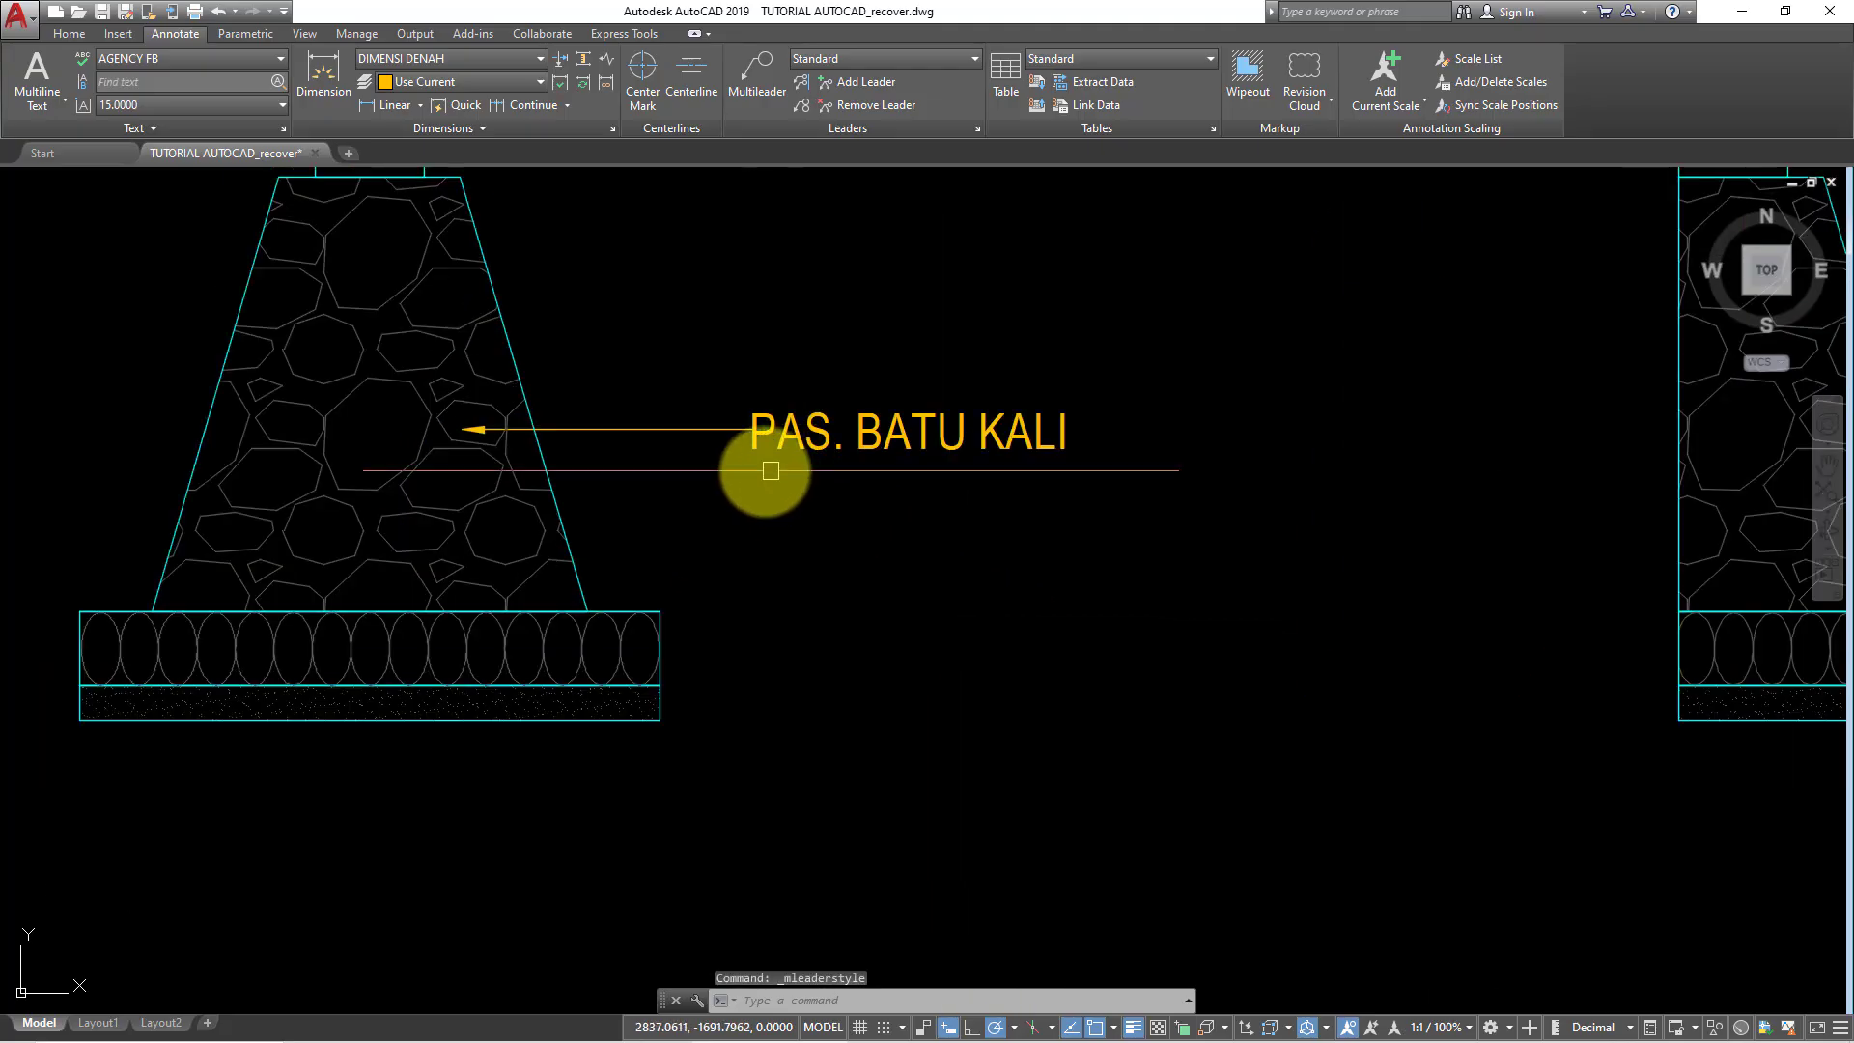
click(675, 429)
click(752, 428)
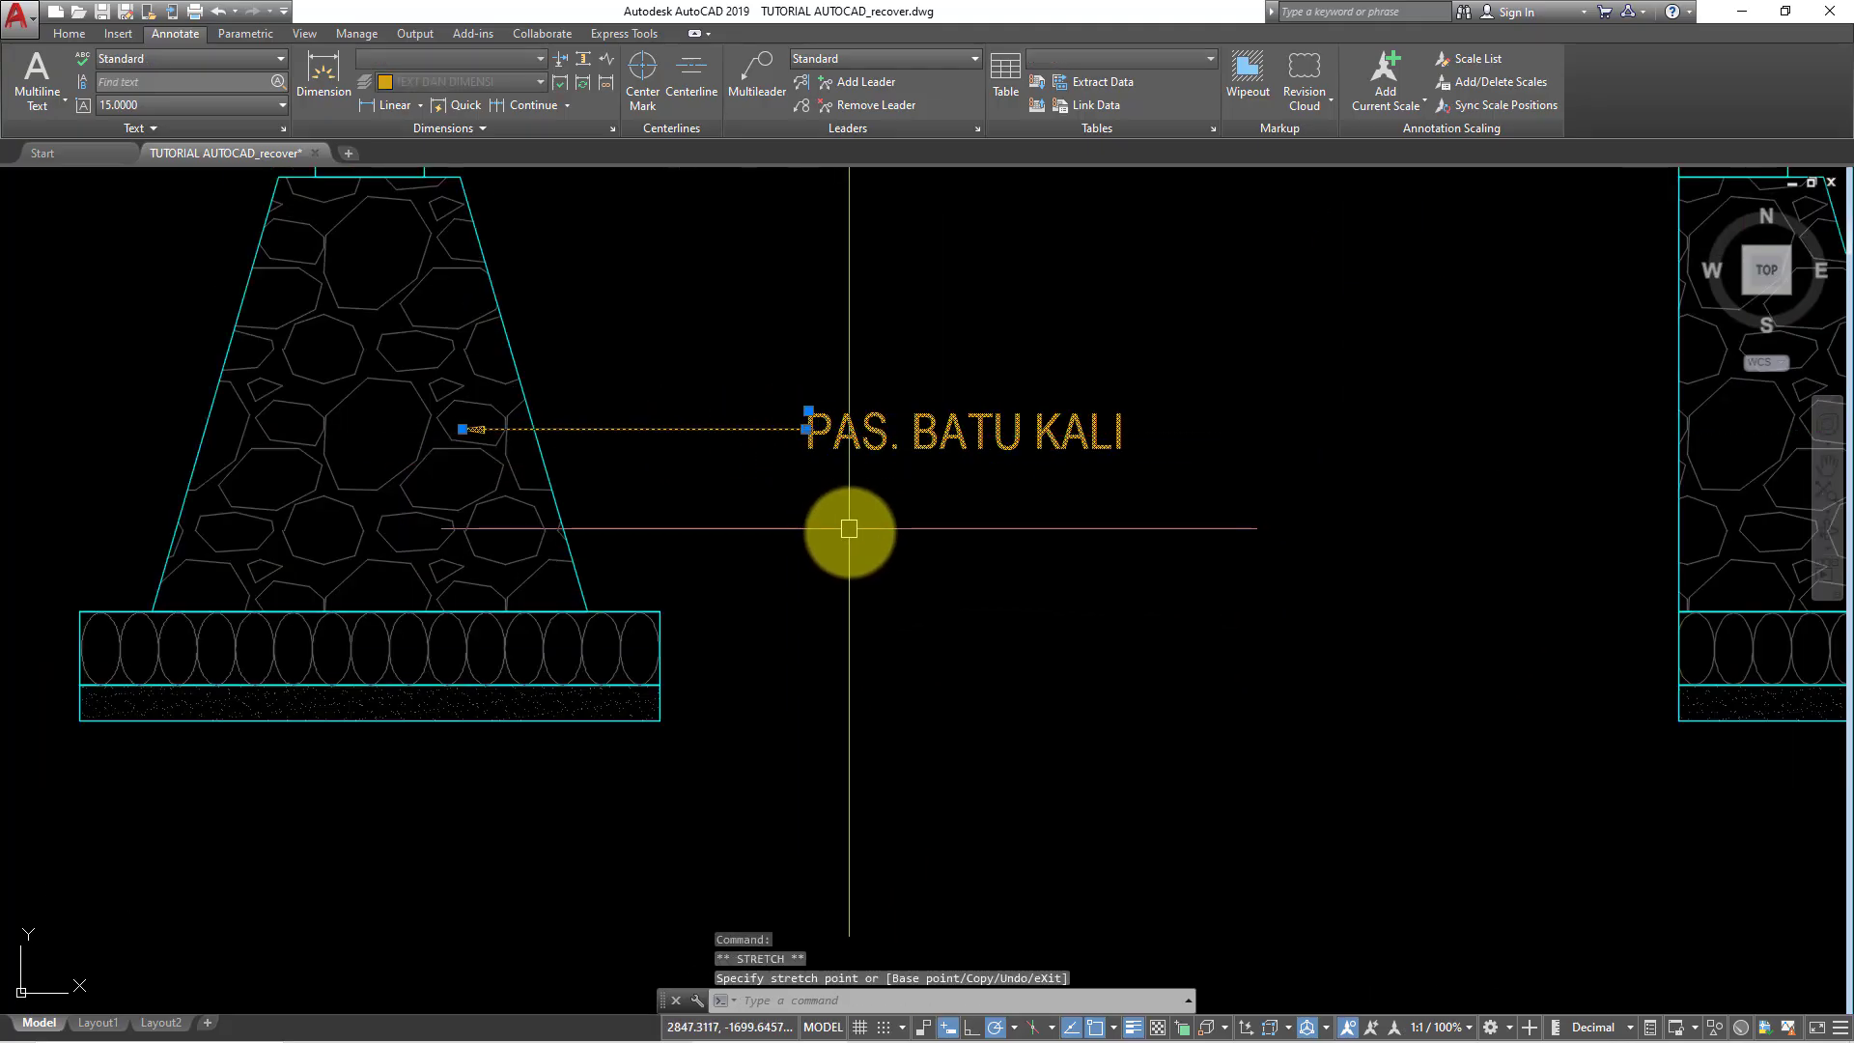
scroll(850, 526, down, 2)
key(Escape)
scroll(869, 492, up, 2)
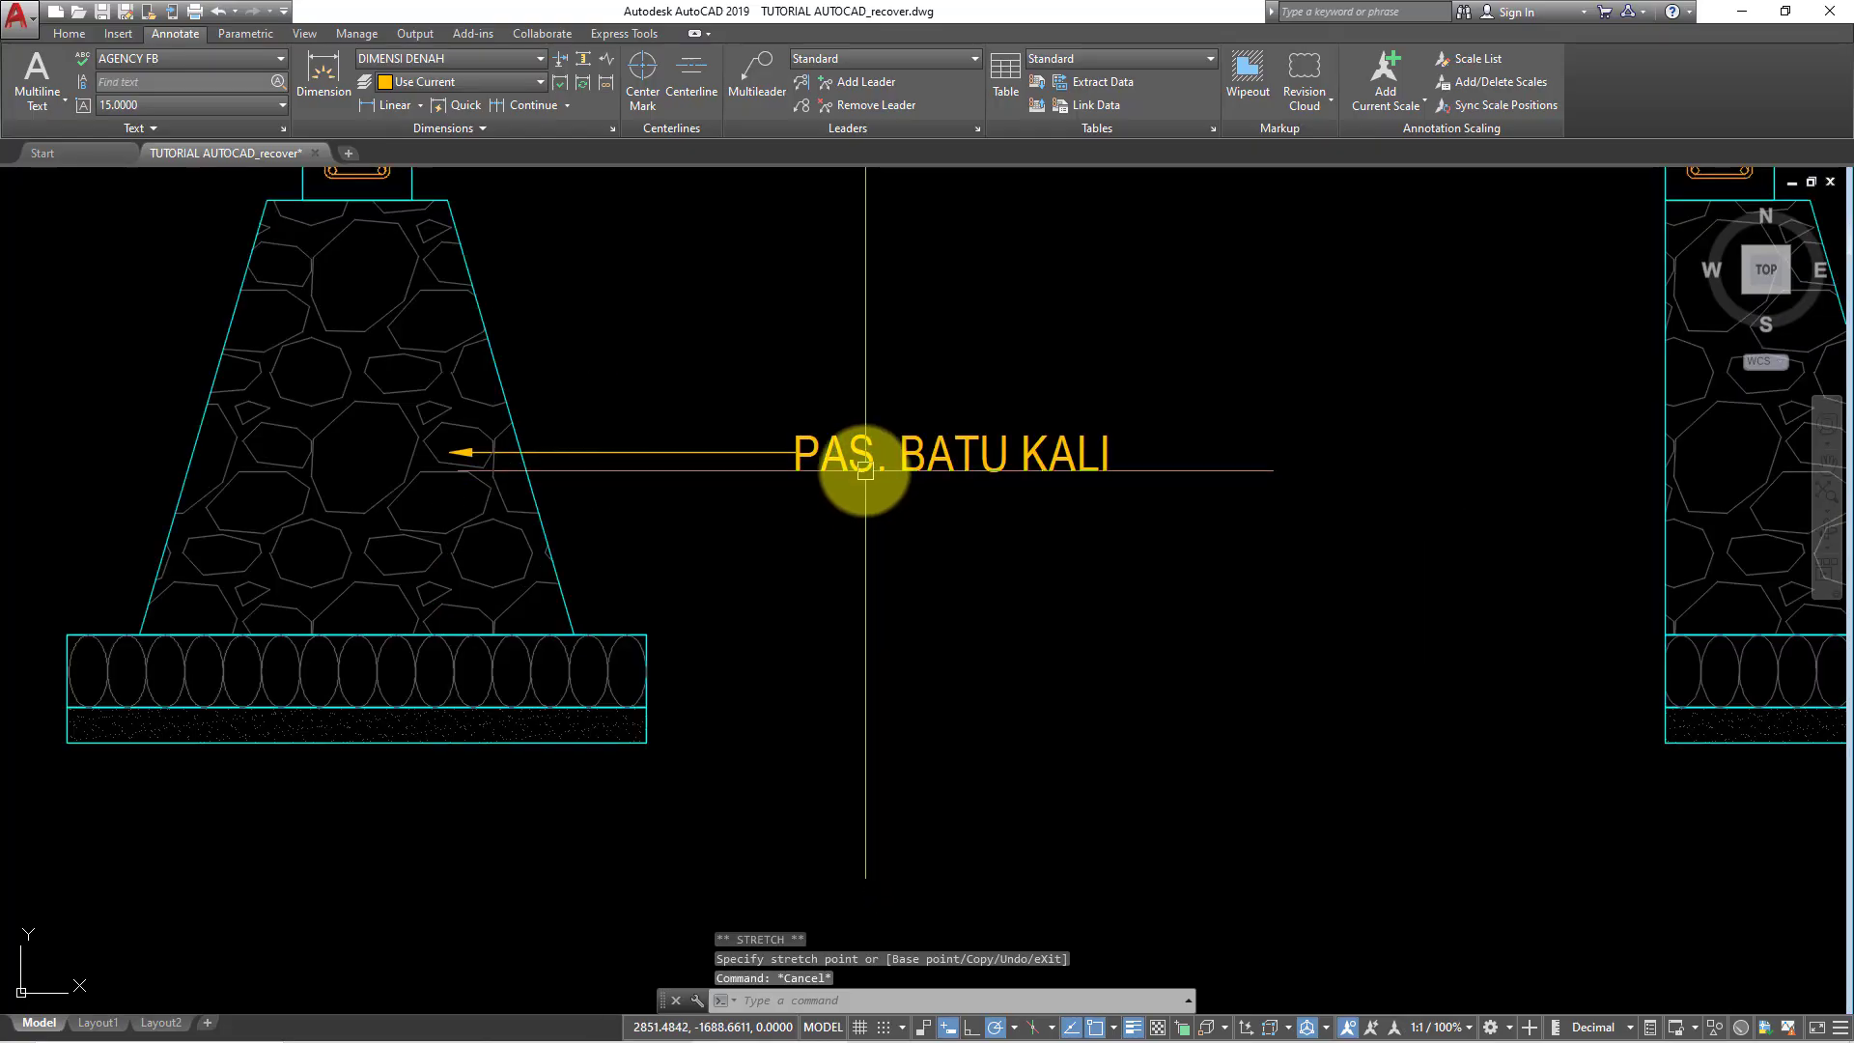
click(865, 467)
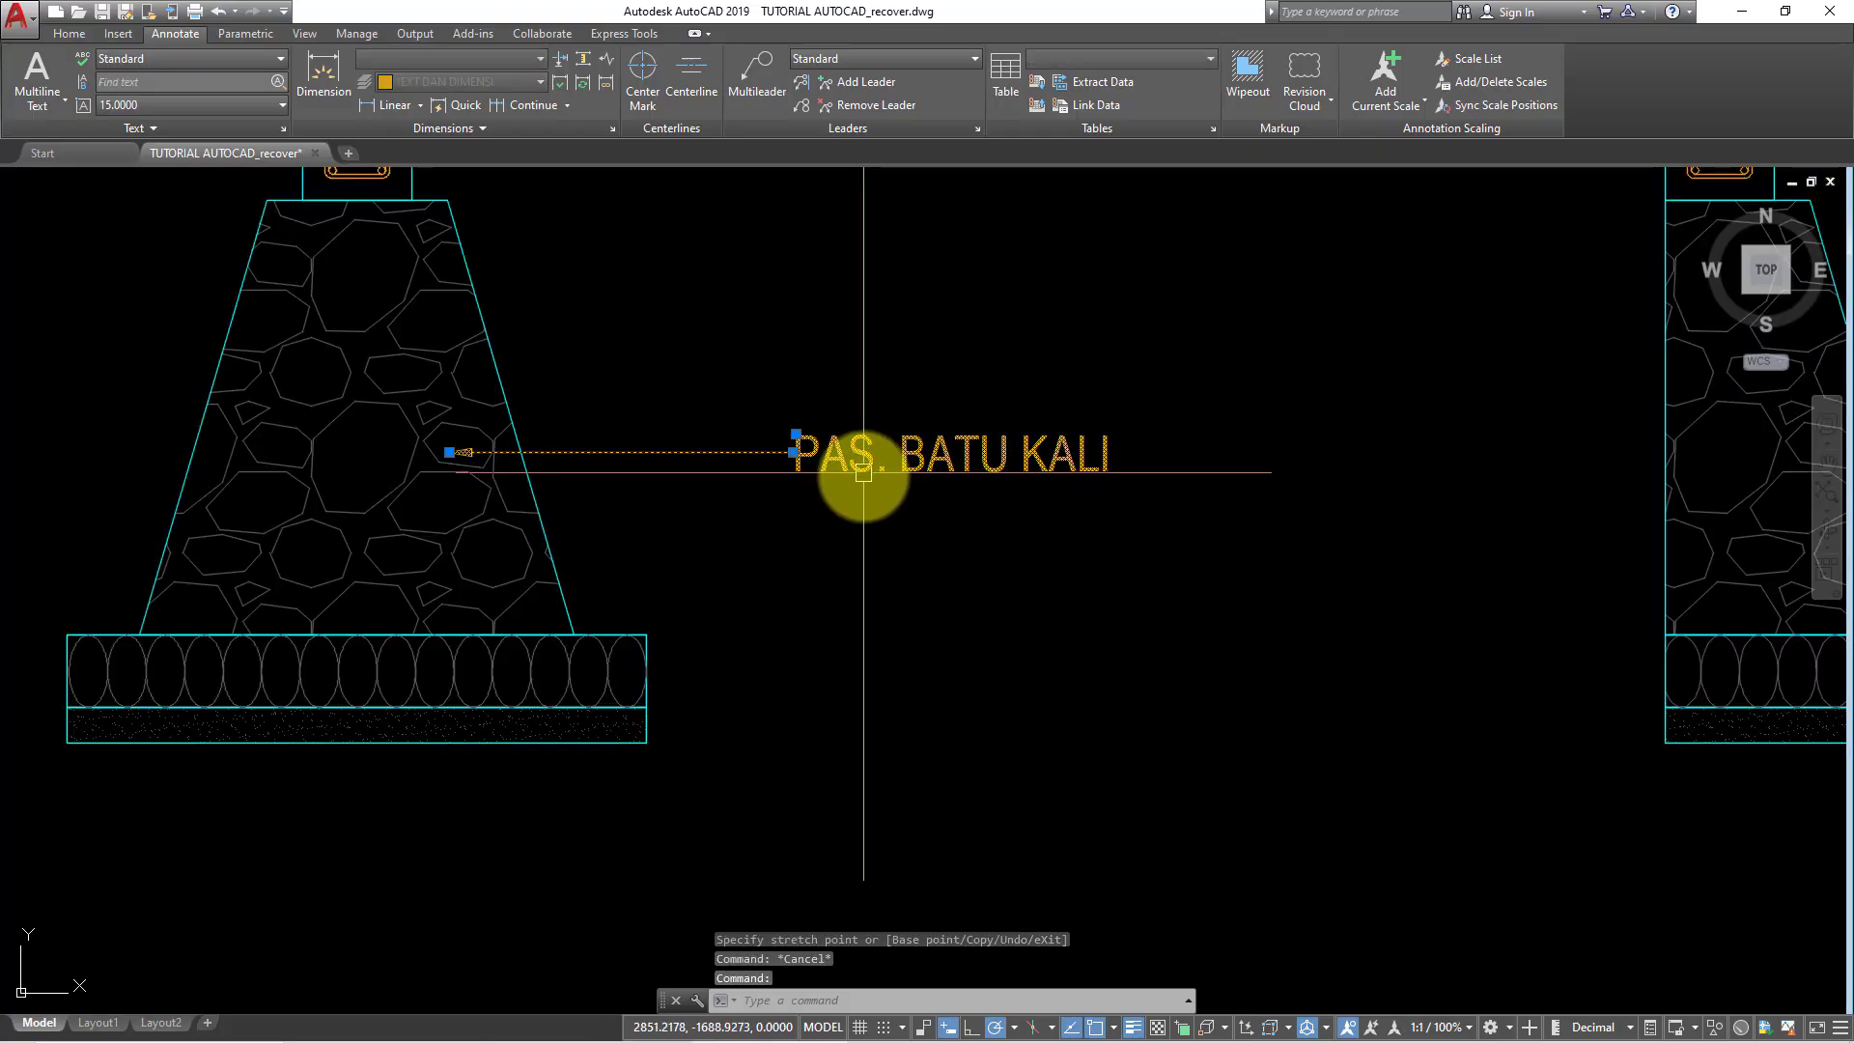
- Lower the Standard multileader text height from 5 to 4
click(977, 129)
click(1081, 503)
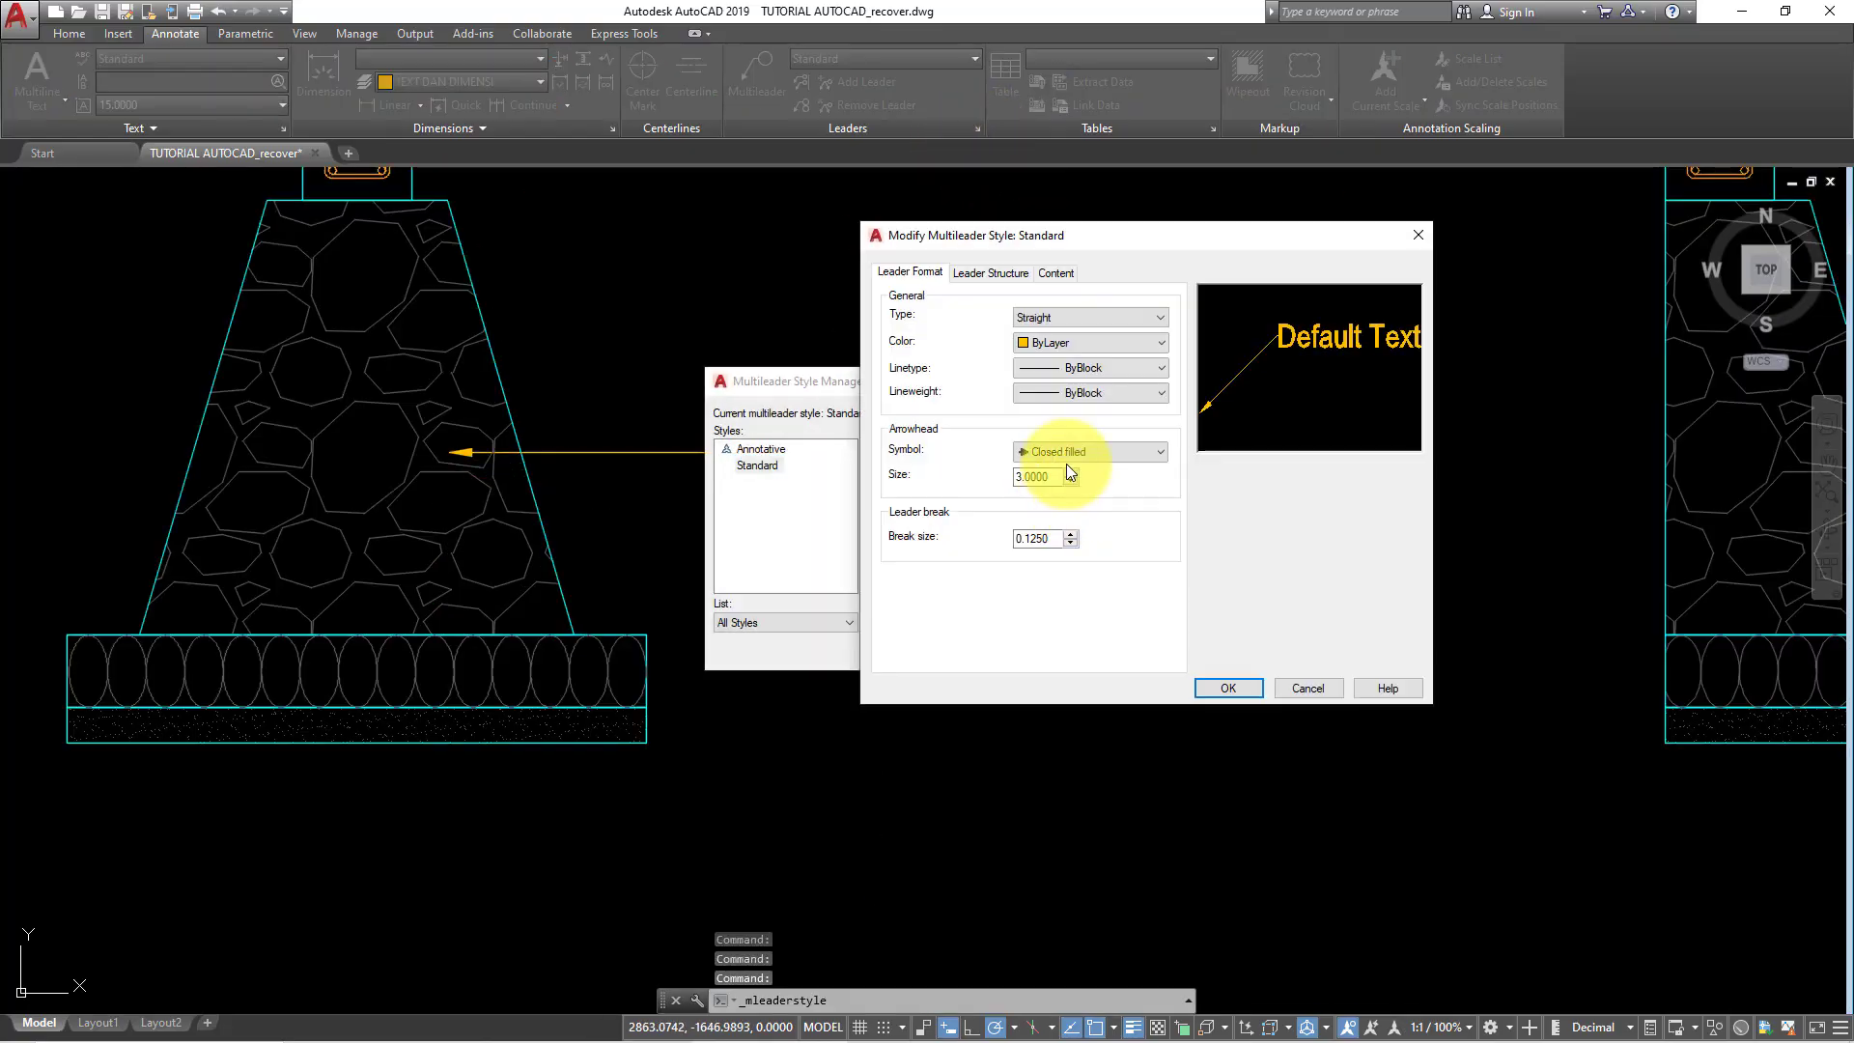
click(990, 272)
click(1056, 273)
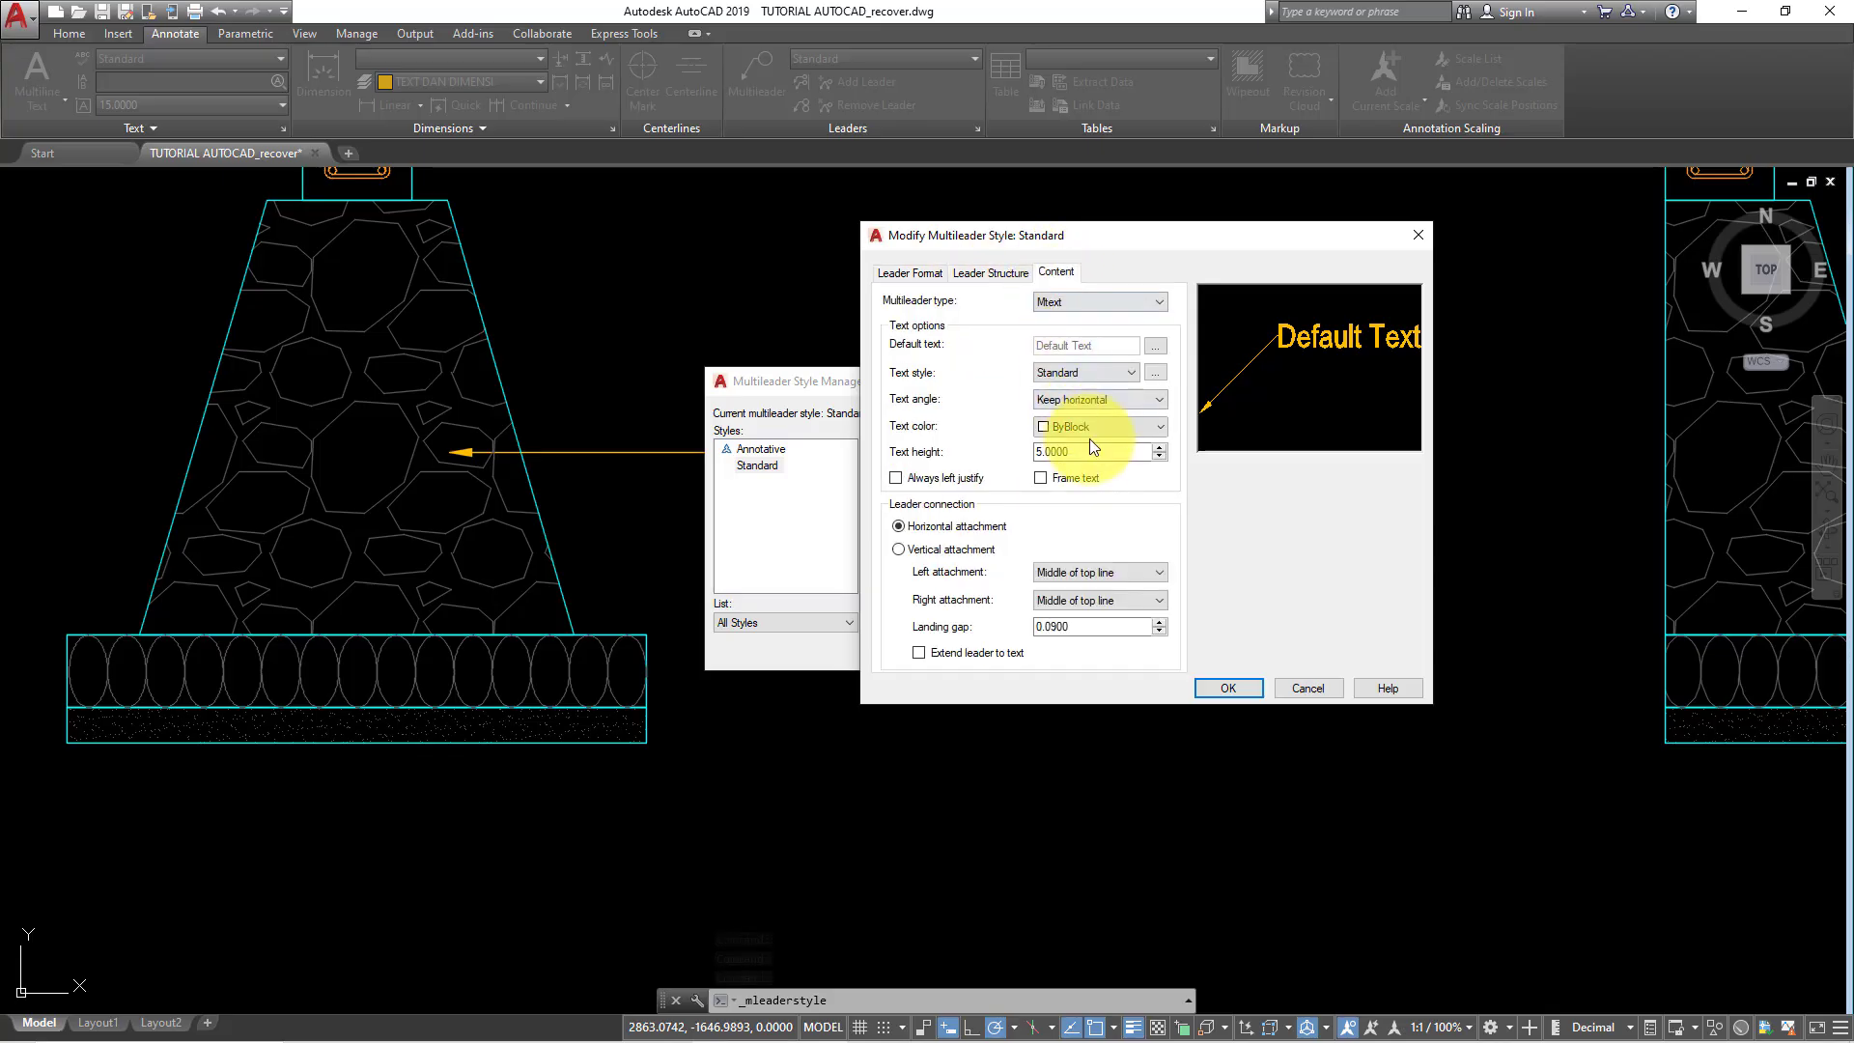
click(1089, 451)
drag(986, 449, 976, 448)
text(4)
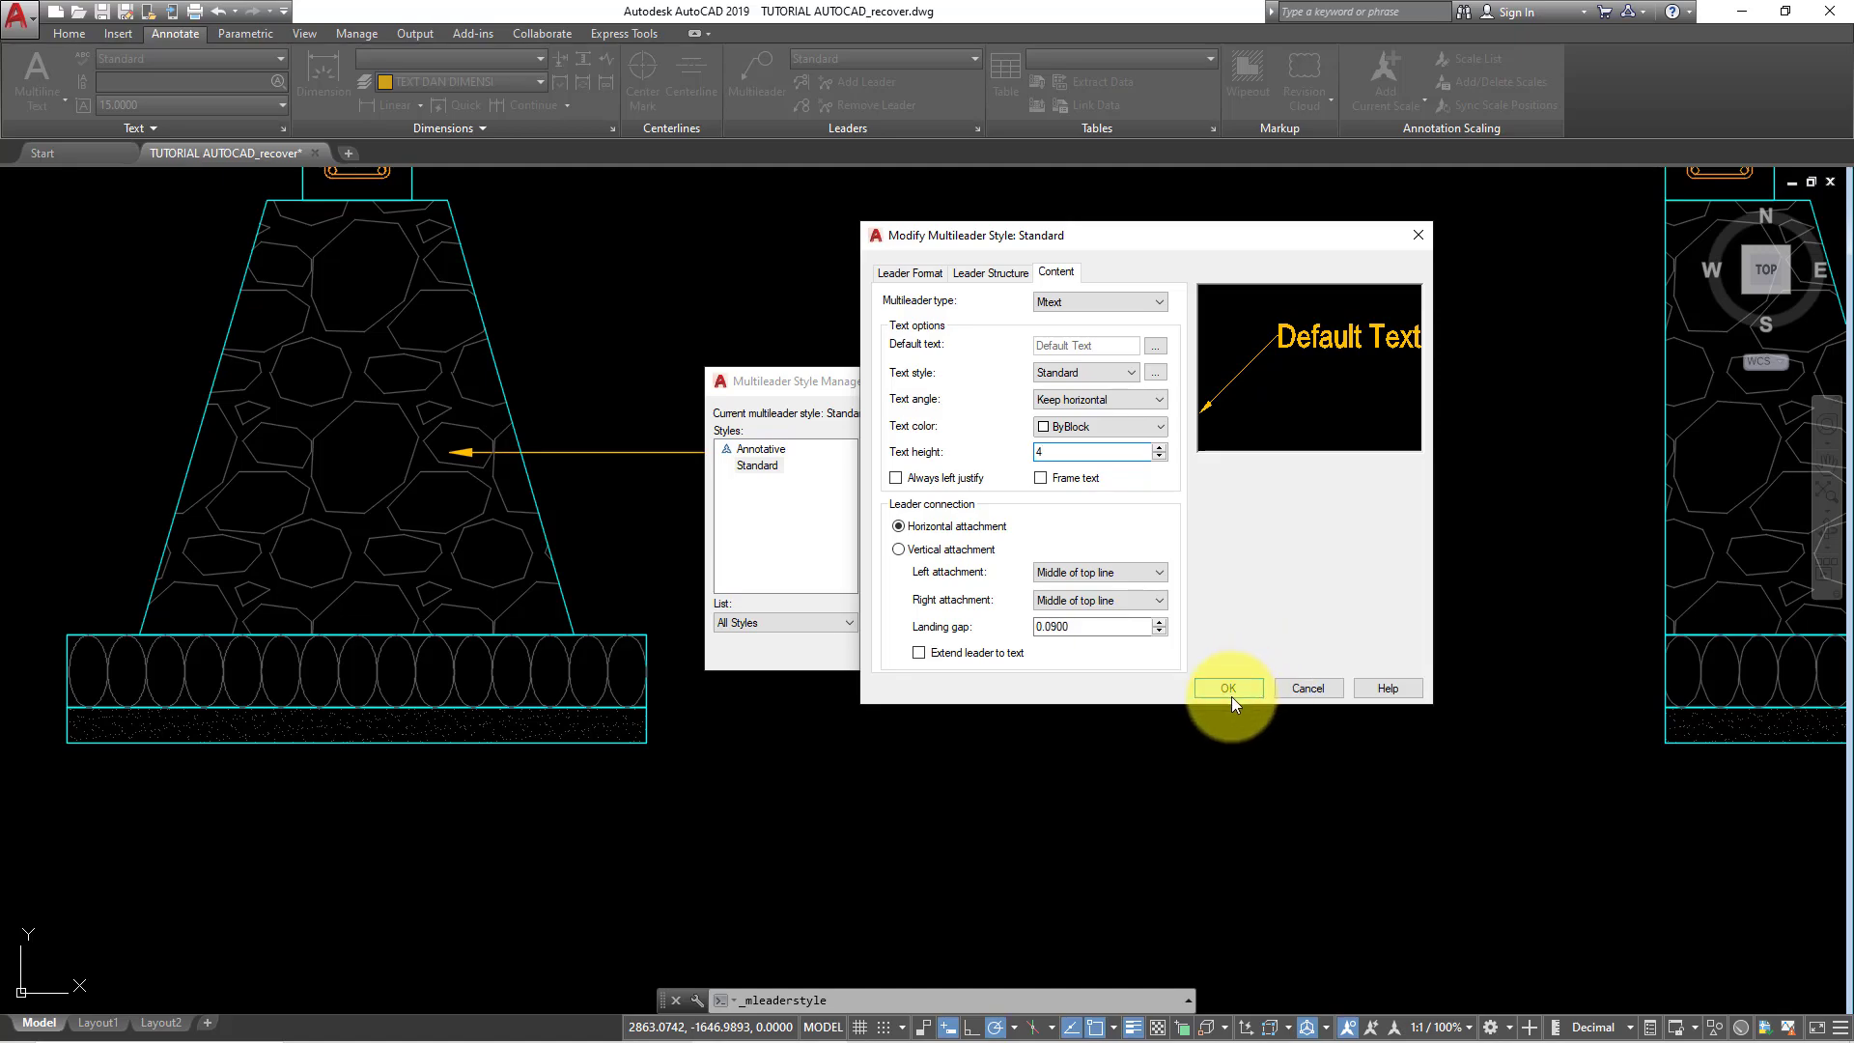
click(1230, 691)
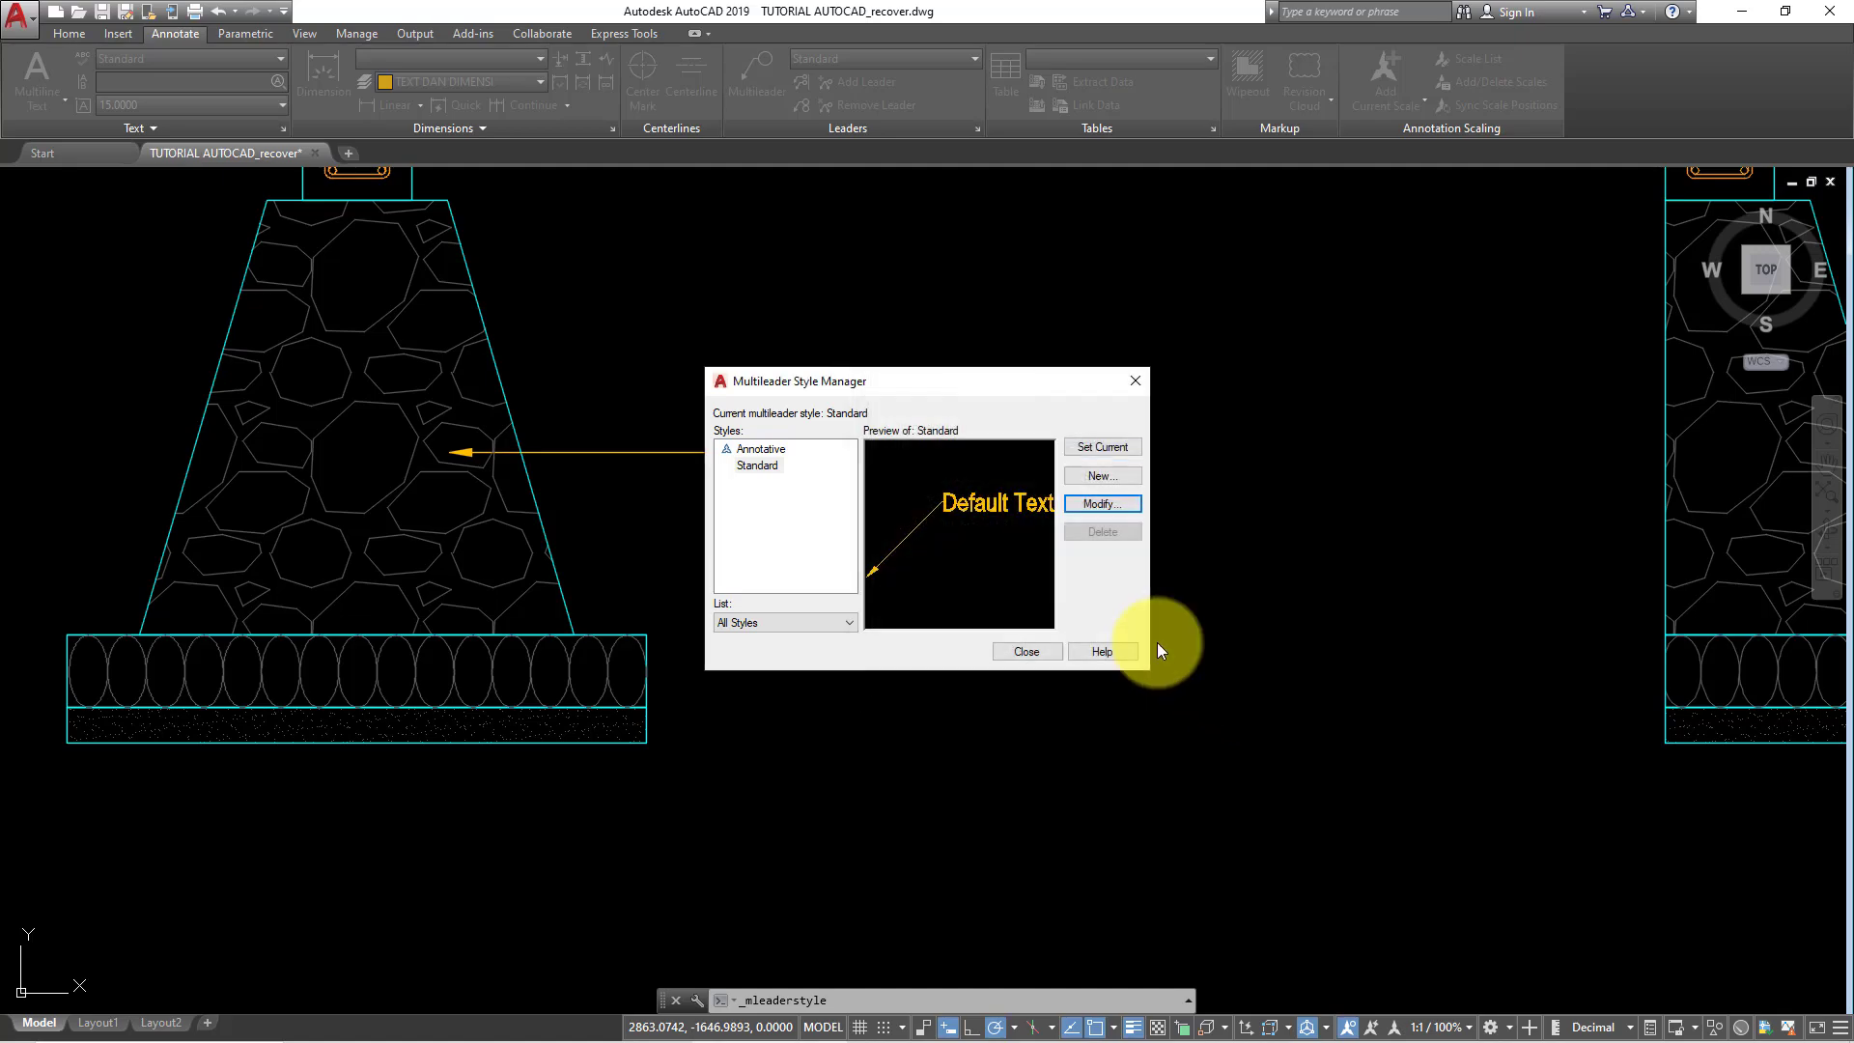
click(1026, 651)
scroll(1043, 641, down, 2)
- Copy the PAS. BATU KALI leader straight down by 8 toward the lower footing layers
click(890, 468)
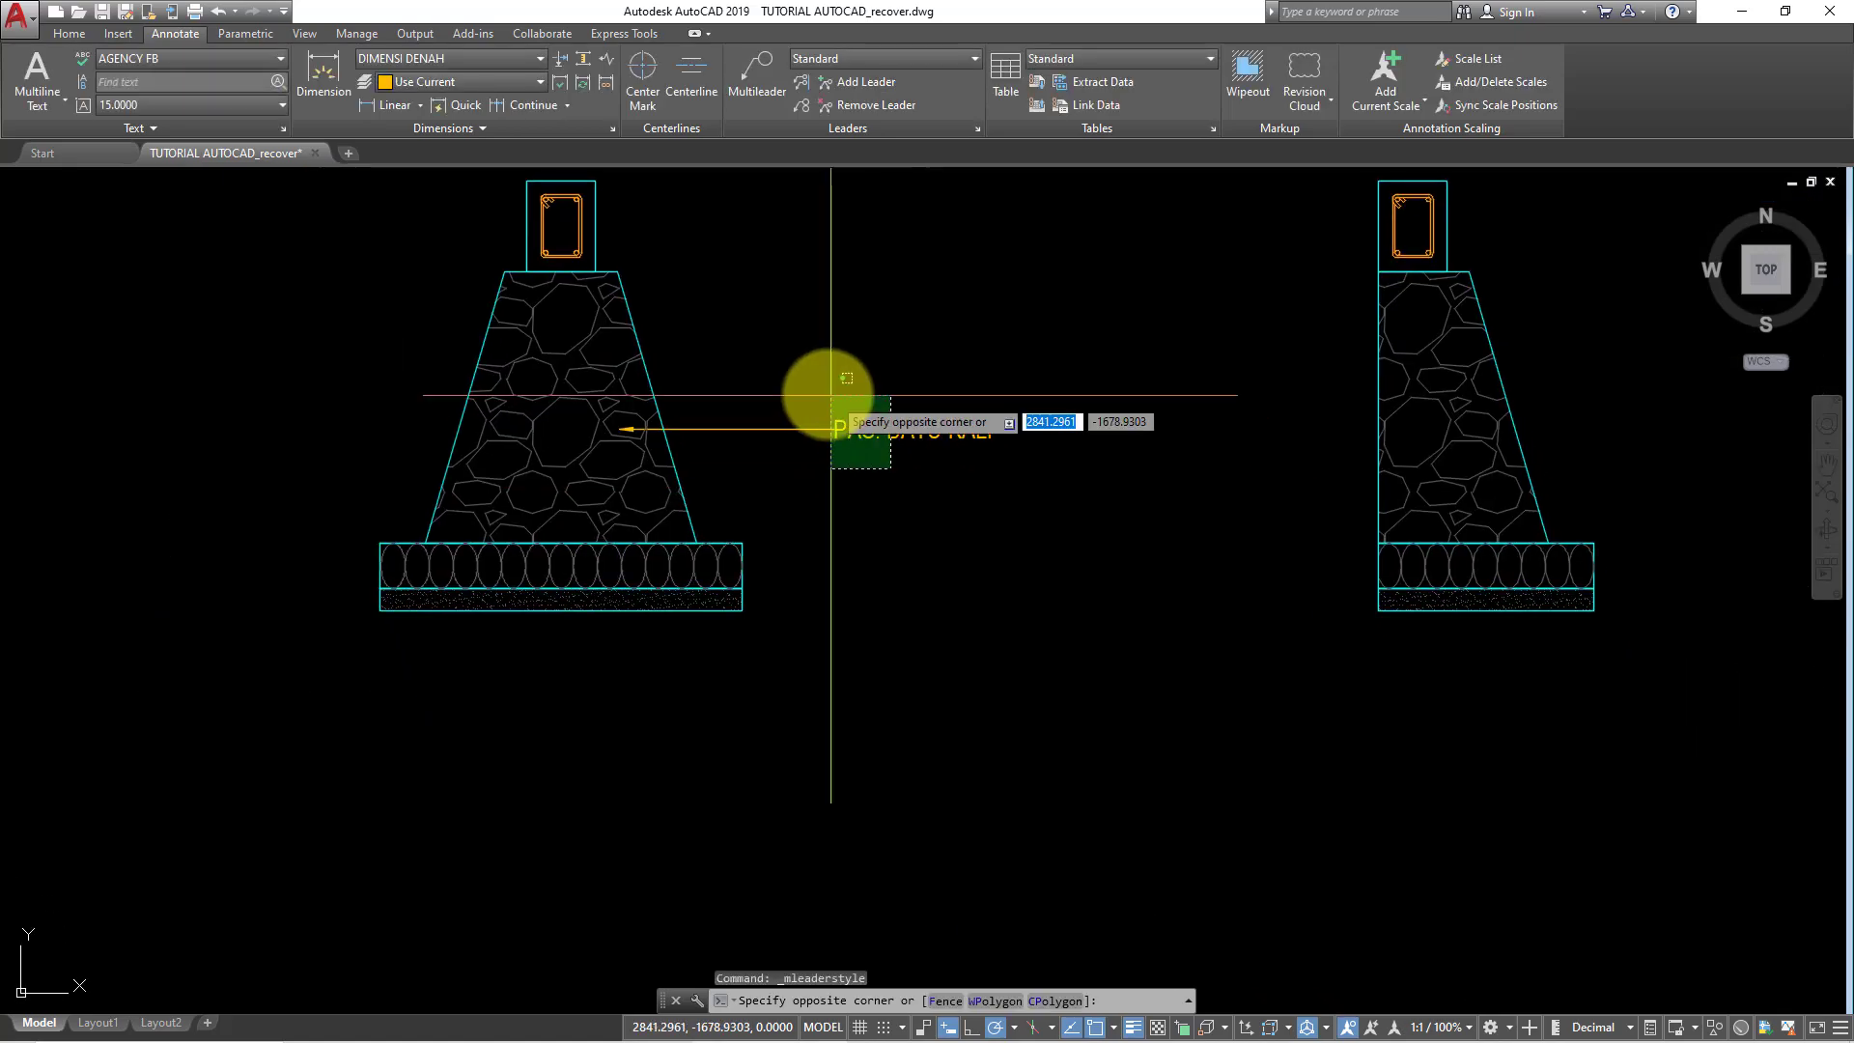
click(831, 395)
text(co)
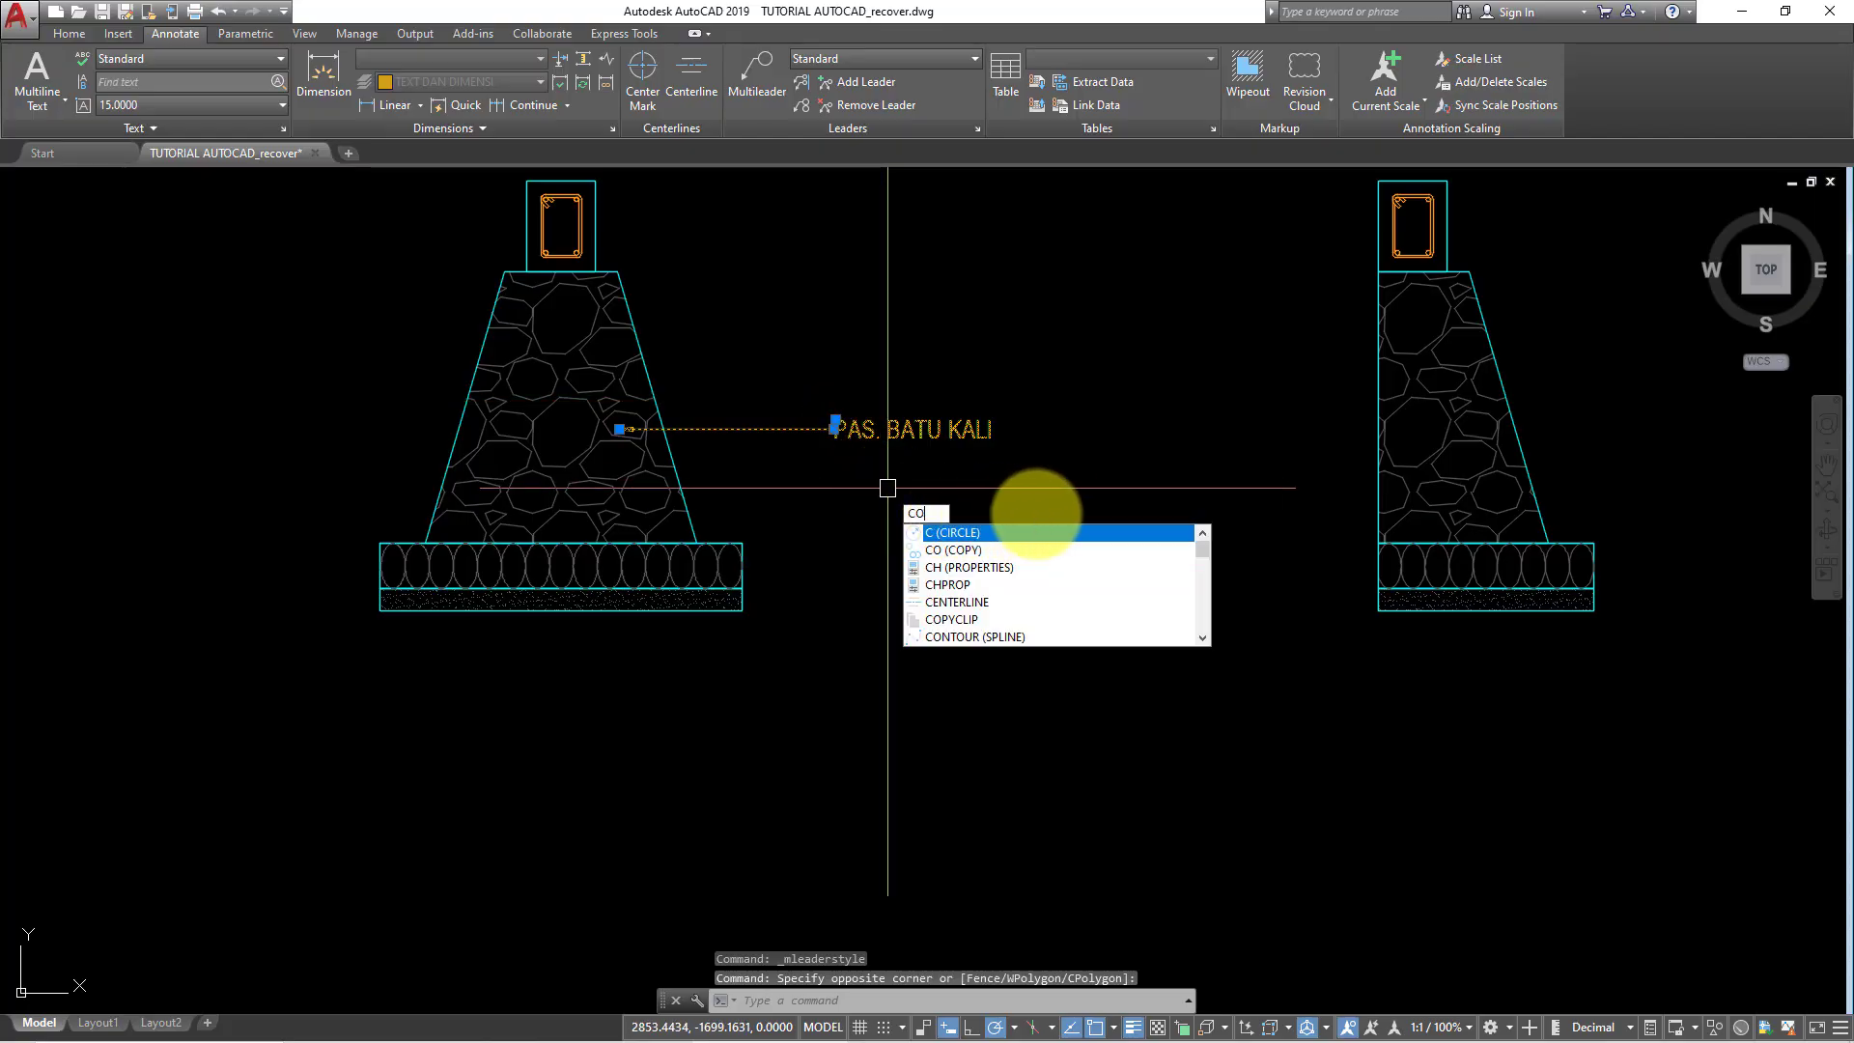
key(Return)
click(1069, 498)
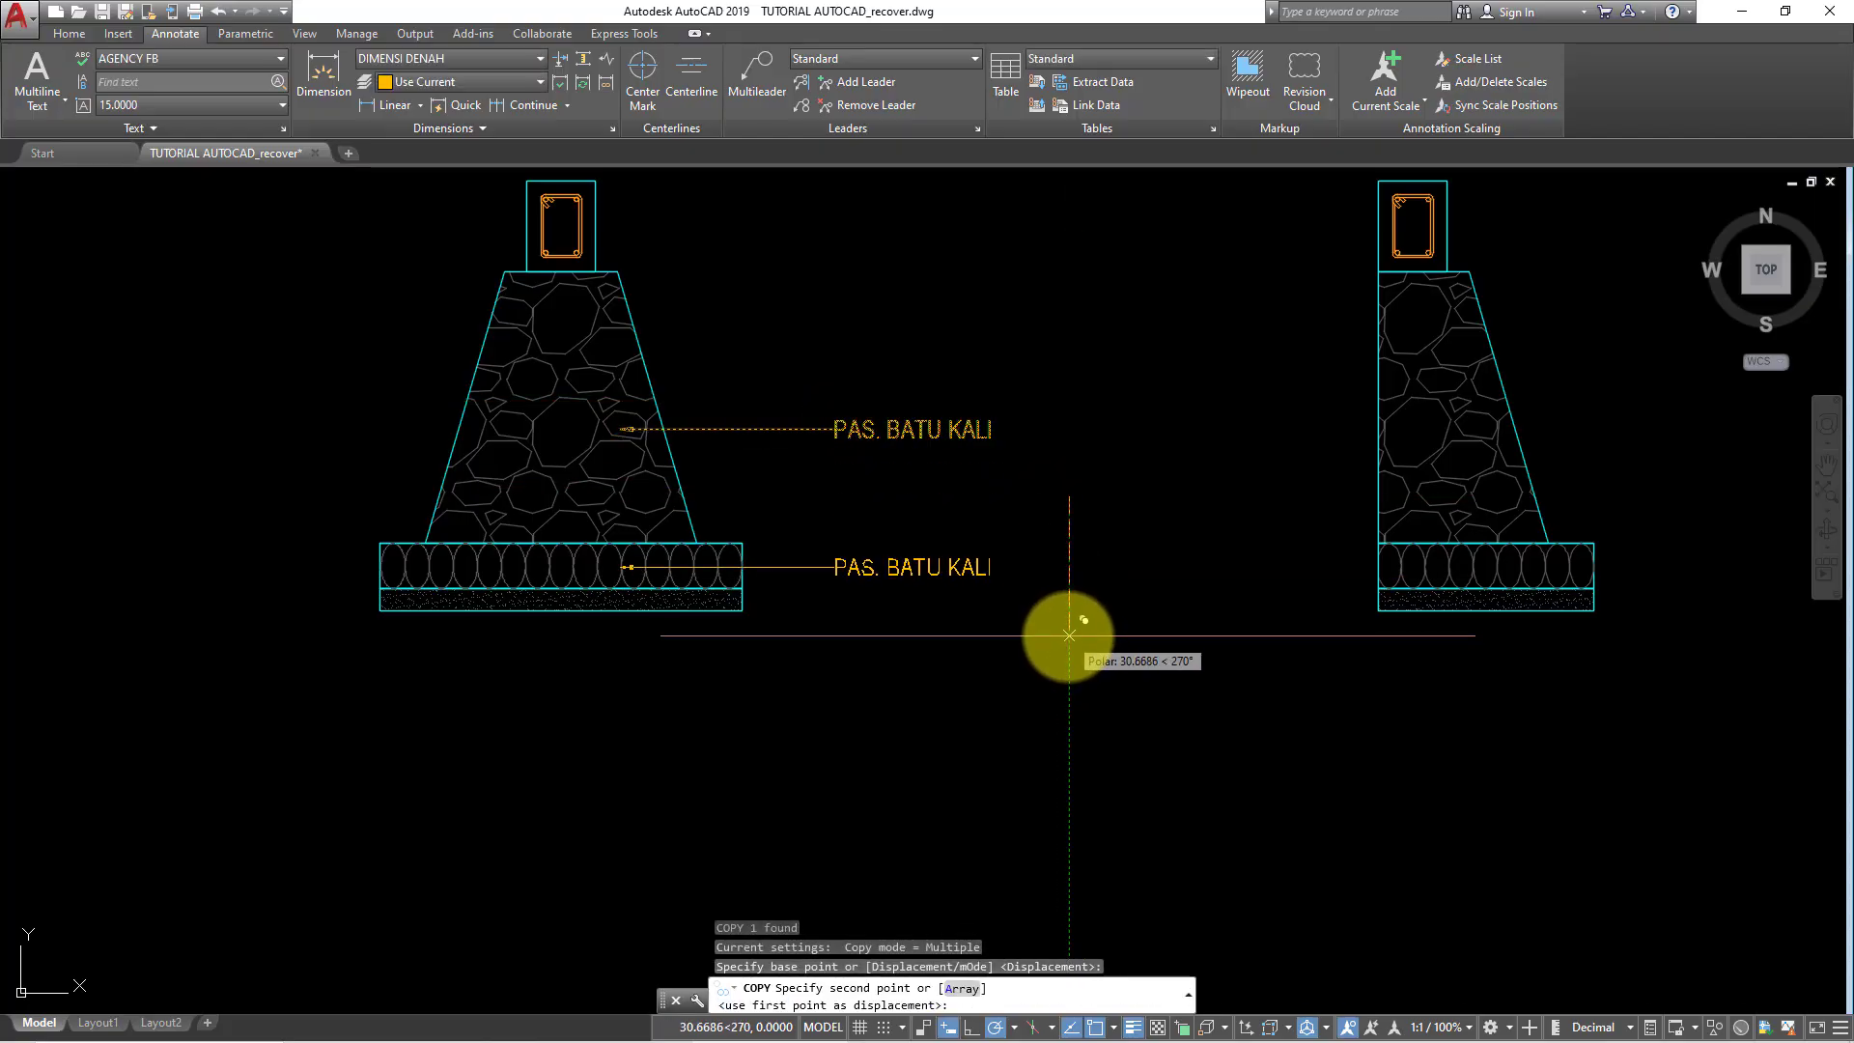
text(8)
key(Return)
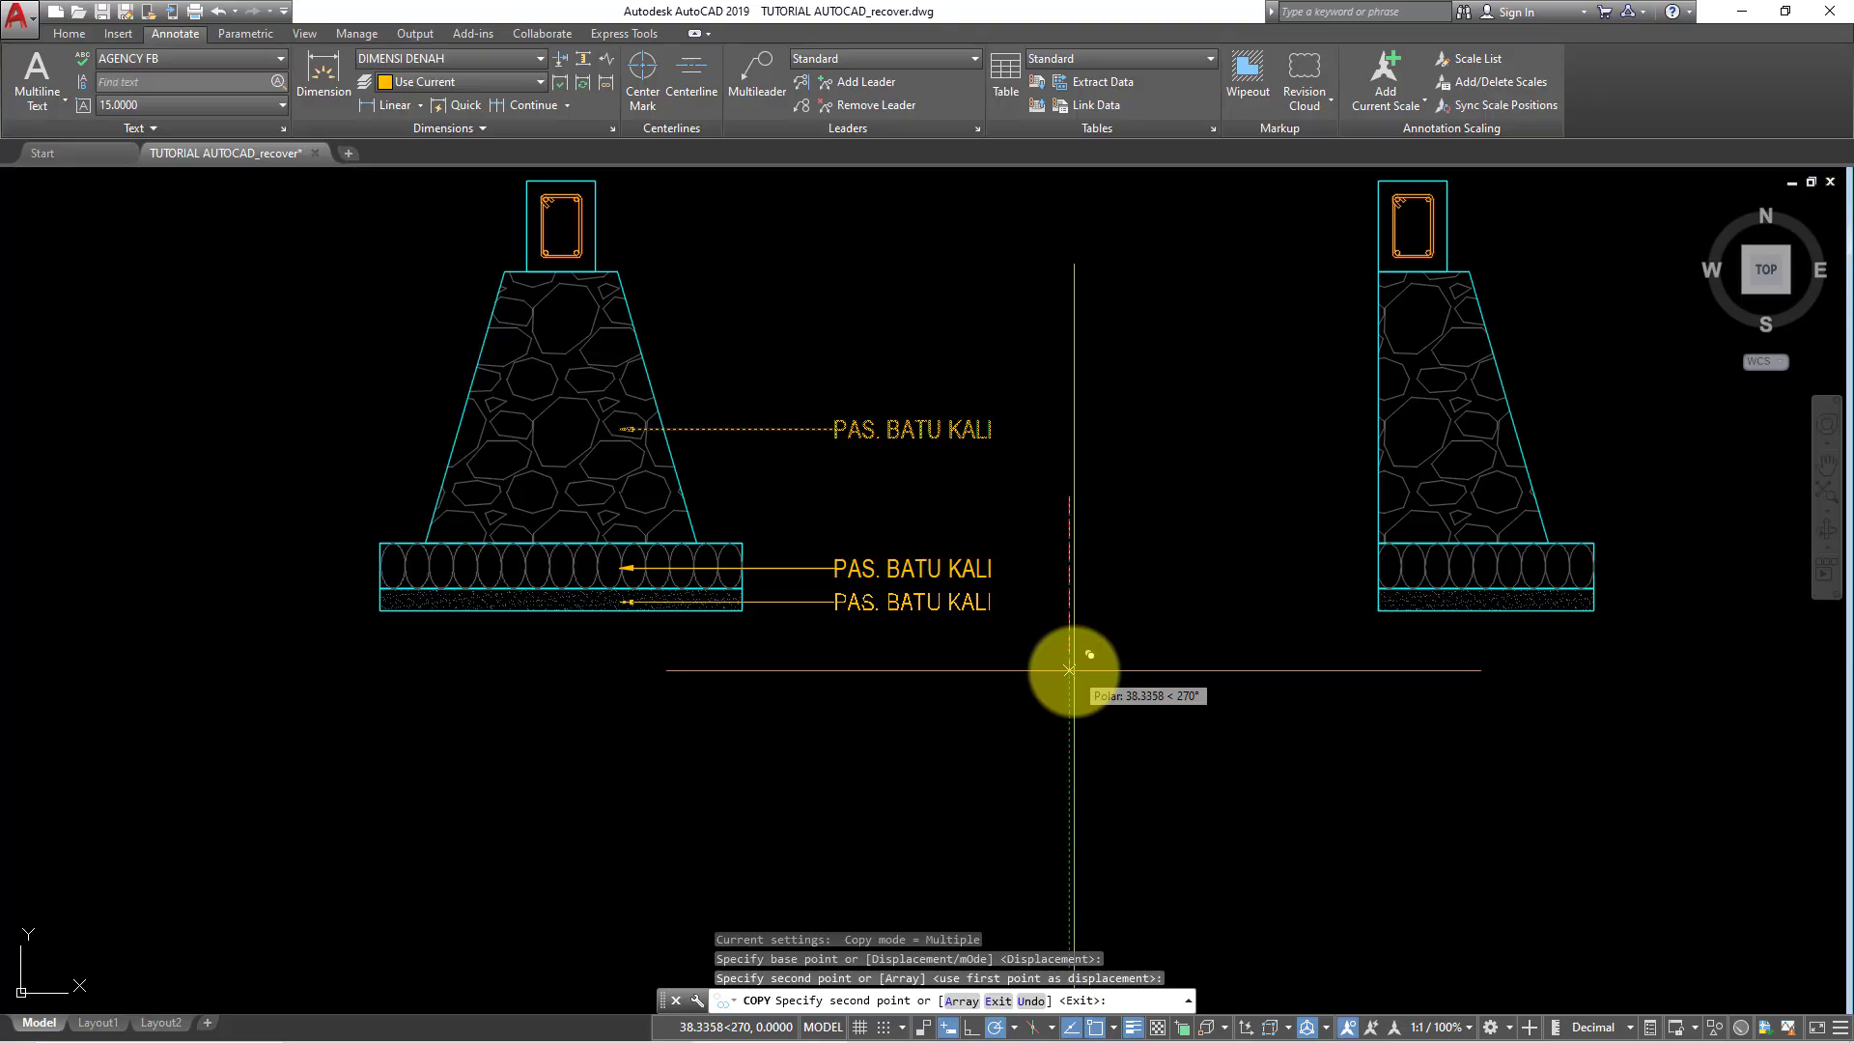
key(Return)
- Change the middle copied label's text to PAS. PAS BATU KOSONG
double_click(991, 579)
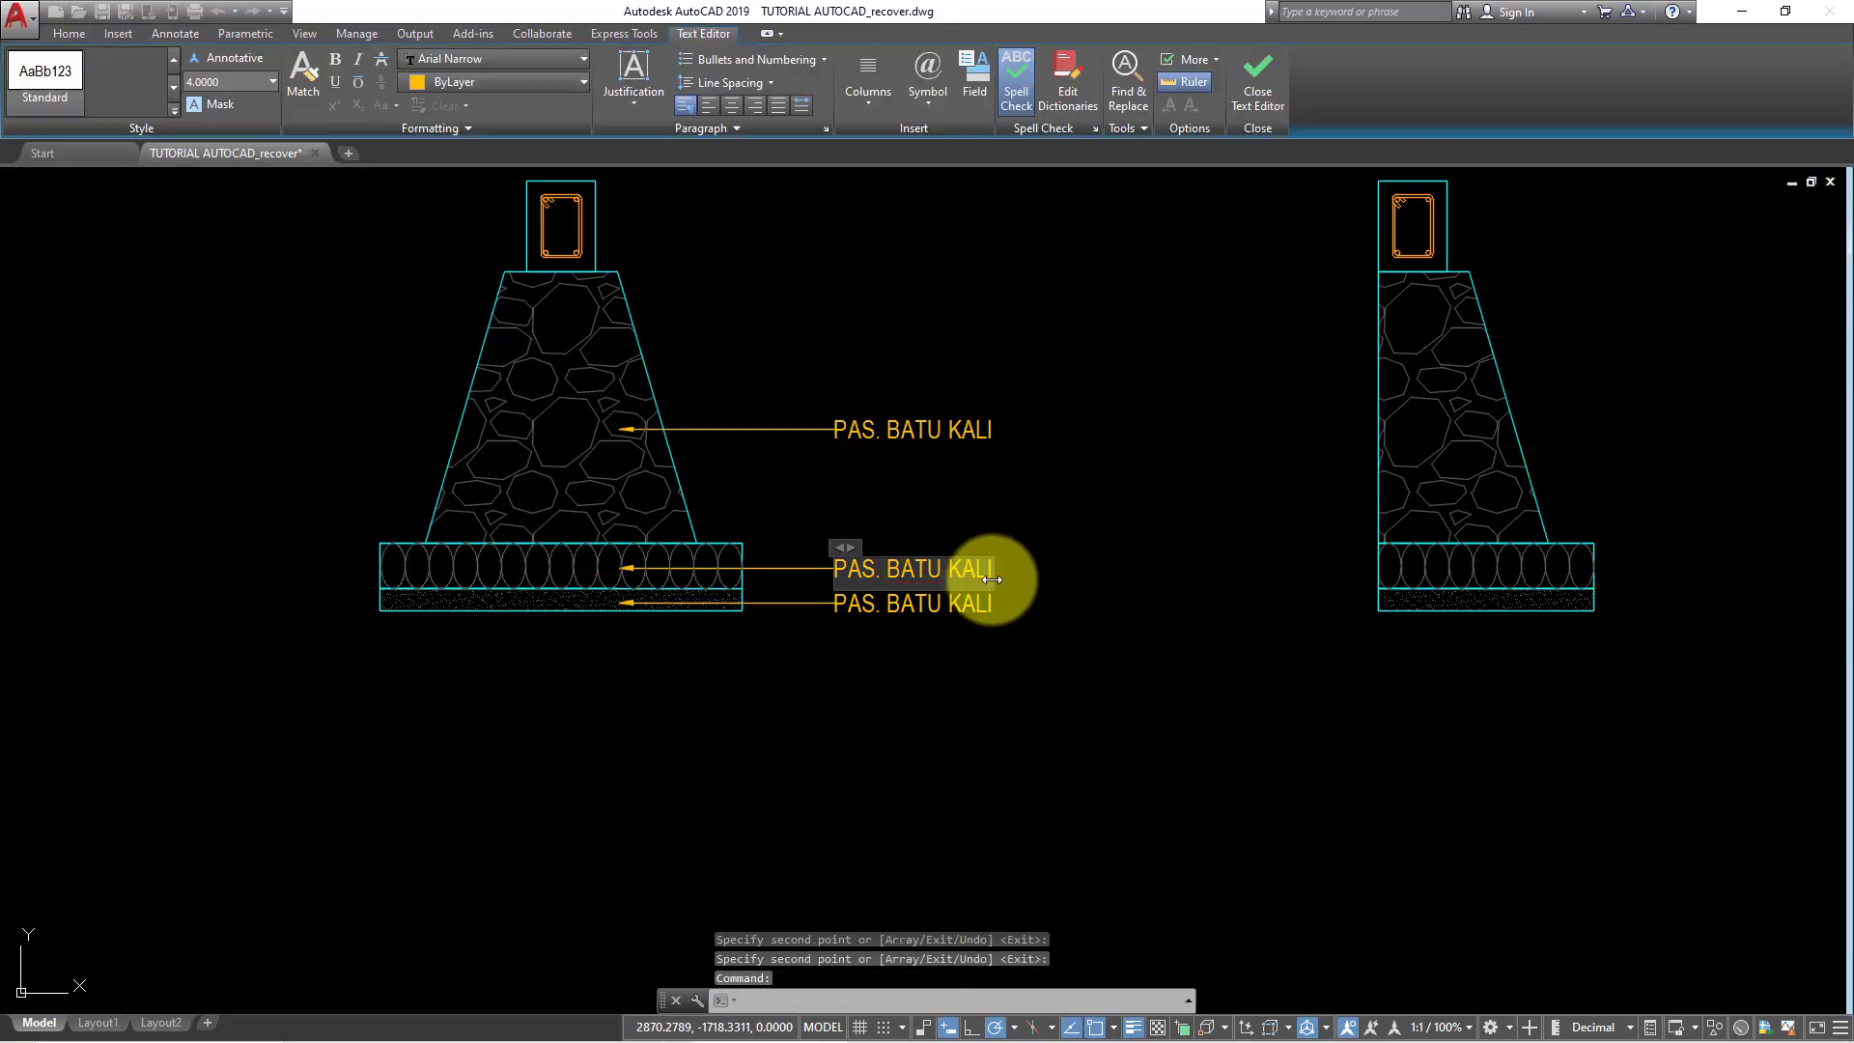
scroll(992, 579, up, 2)
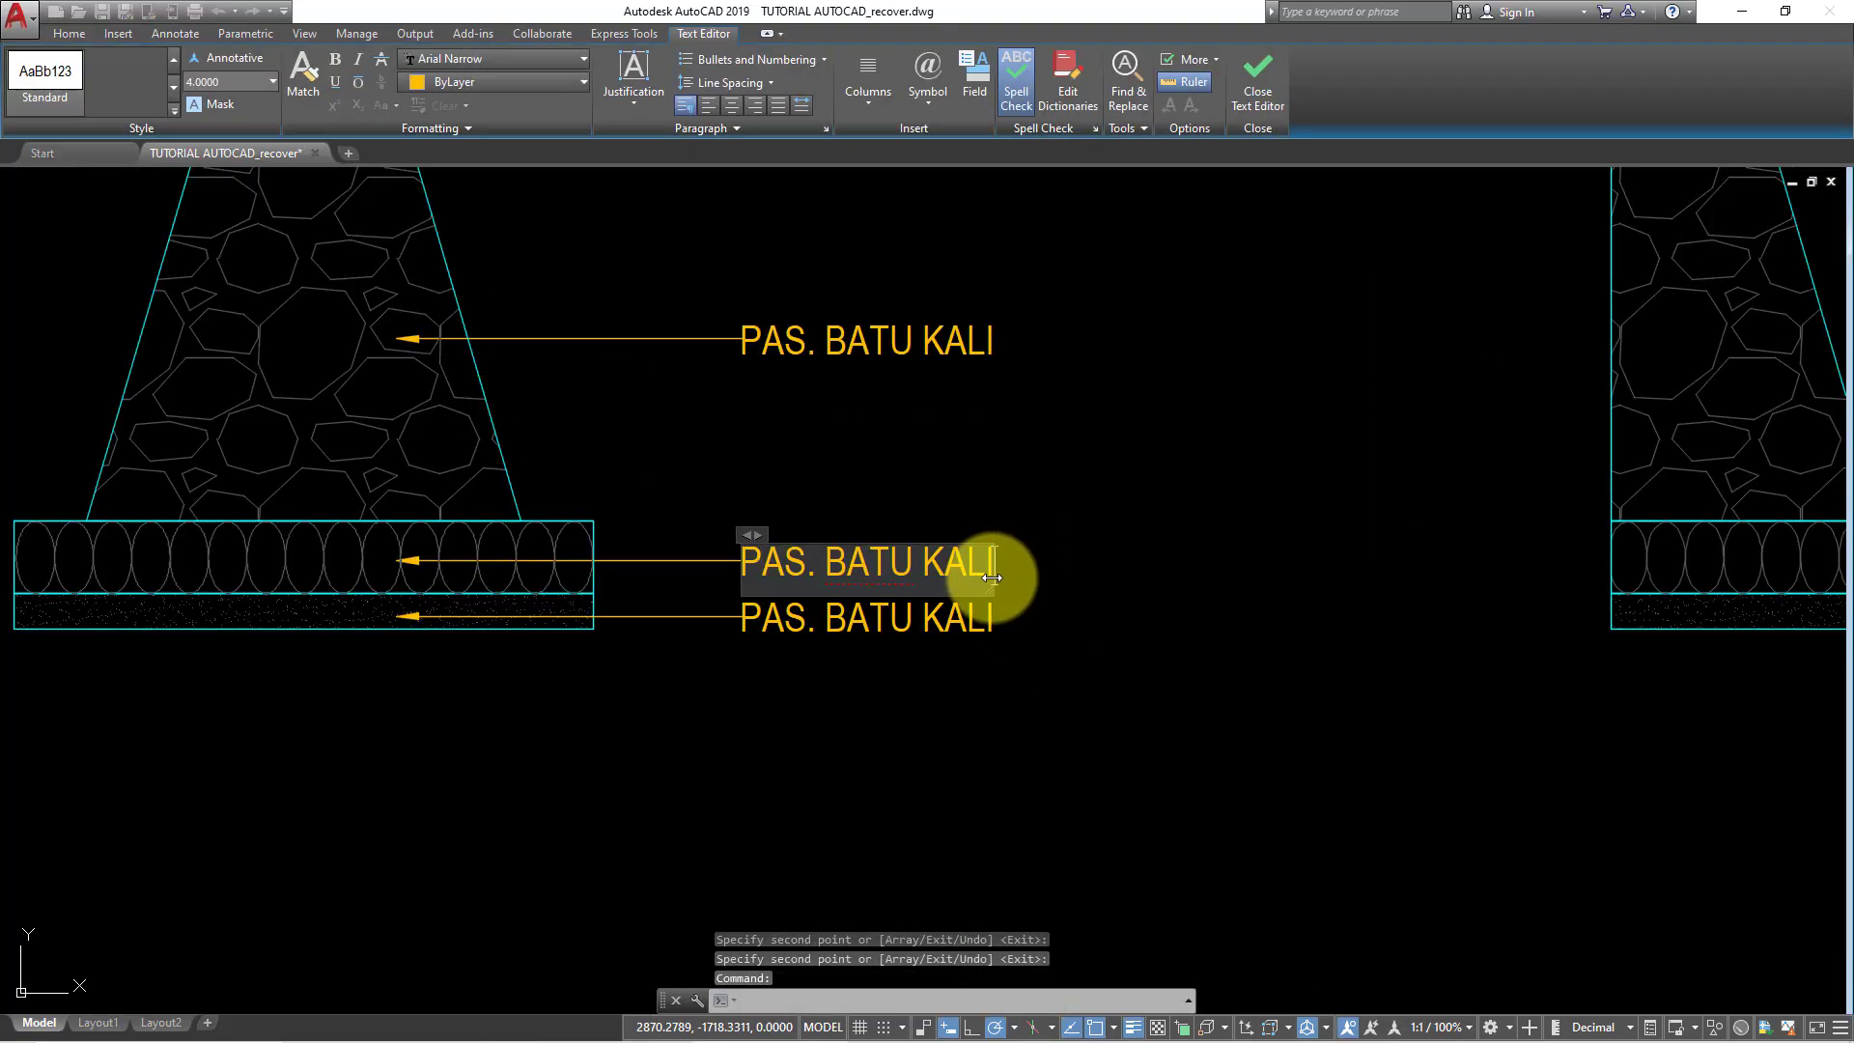
key(BackSpace)
key(BackSpace)
key(BackSpace)
key(BackSpace)
key(BackSpace)
key(BackSpace)
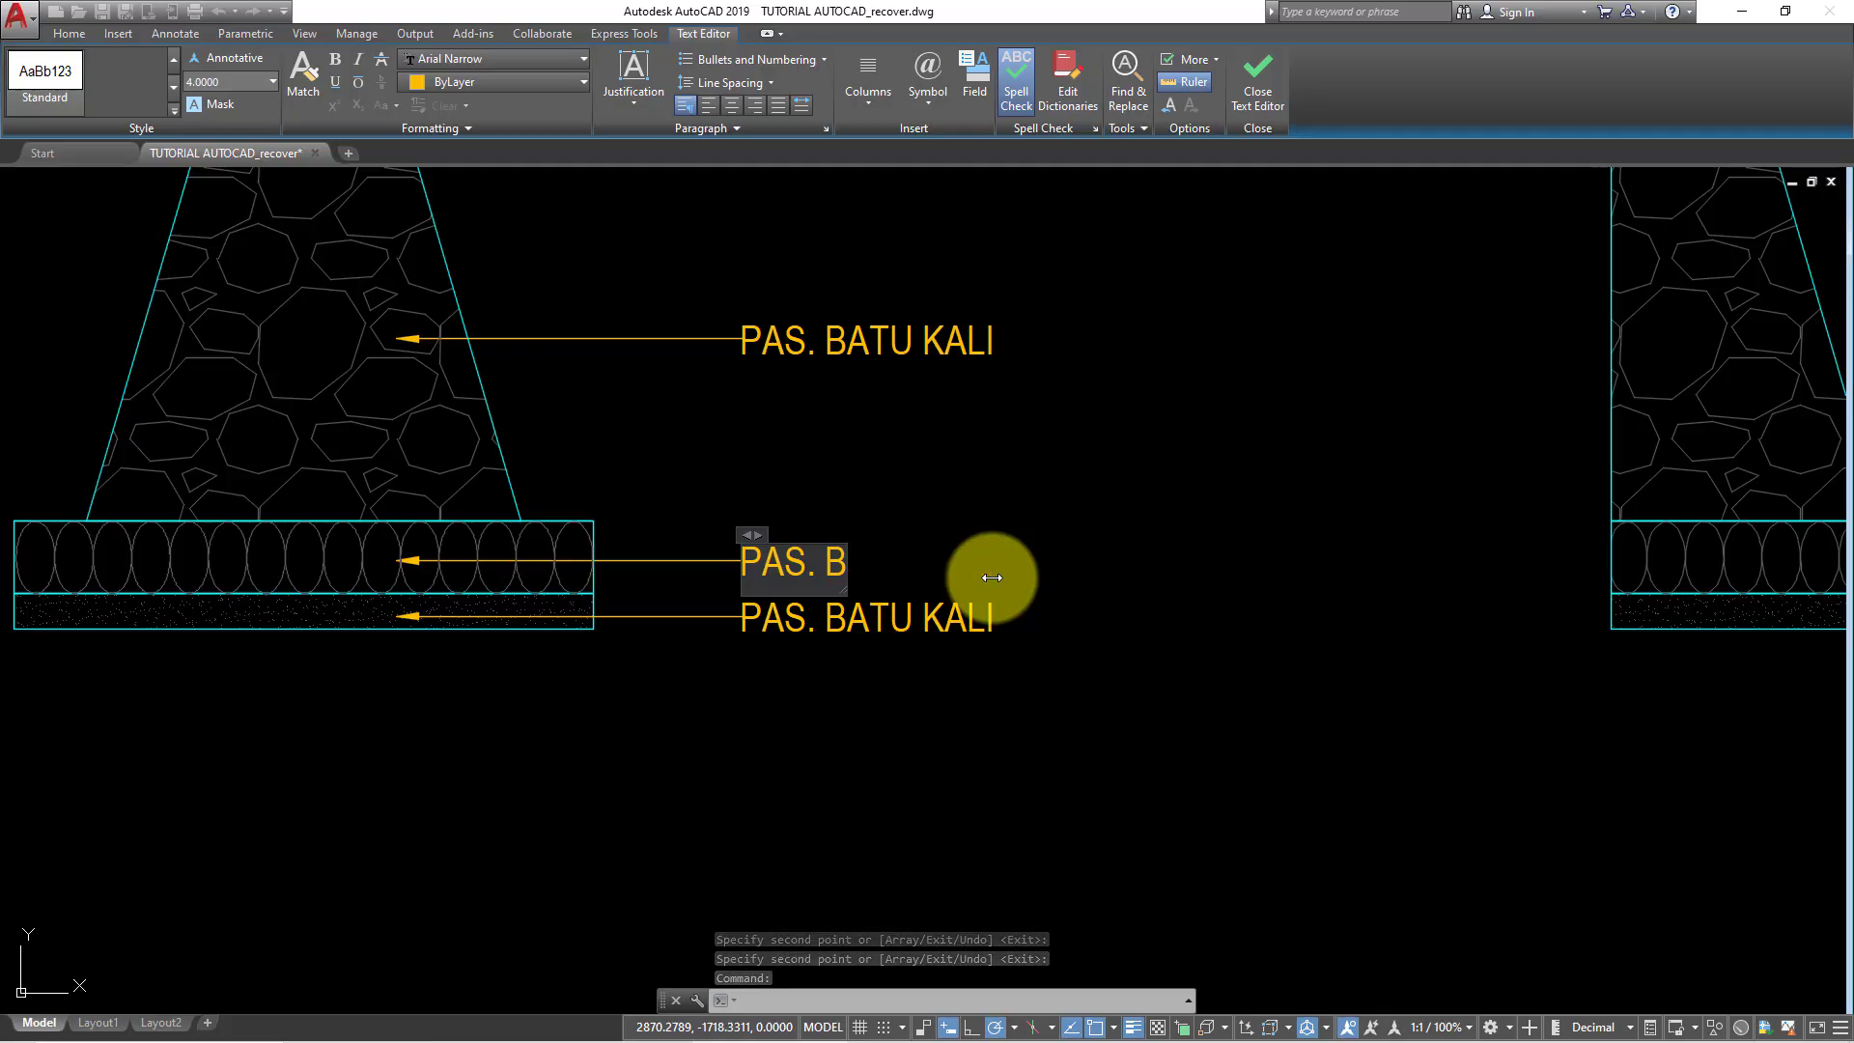
key(BackSpace)
text(PAS BATU)
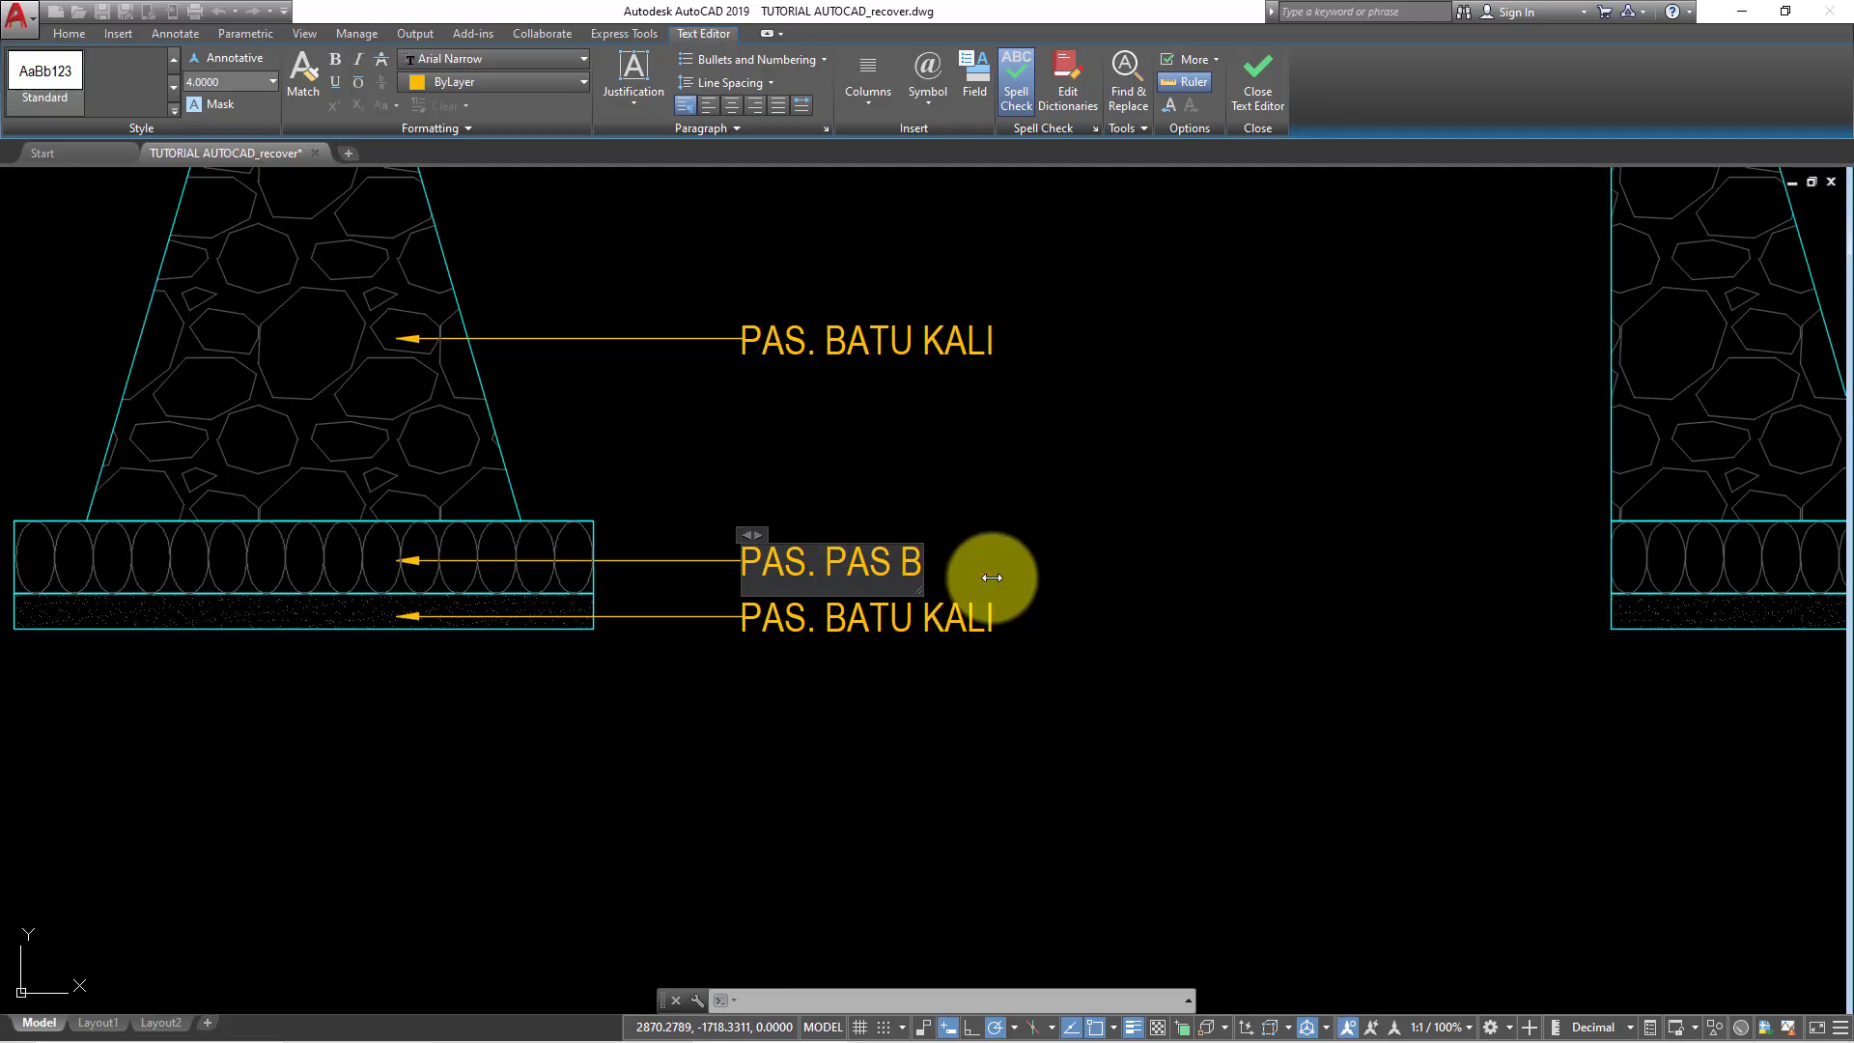
text( KOS)
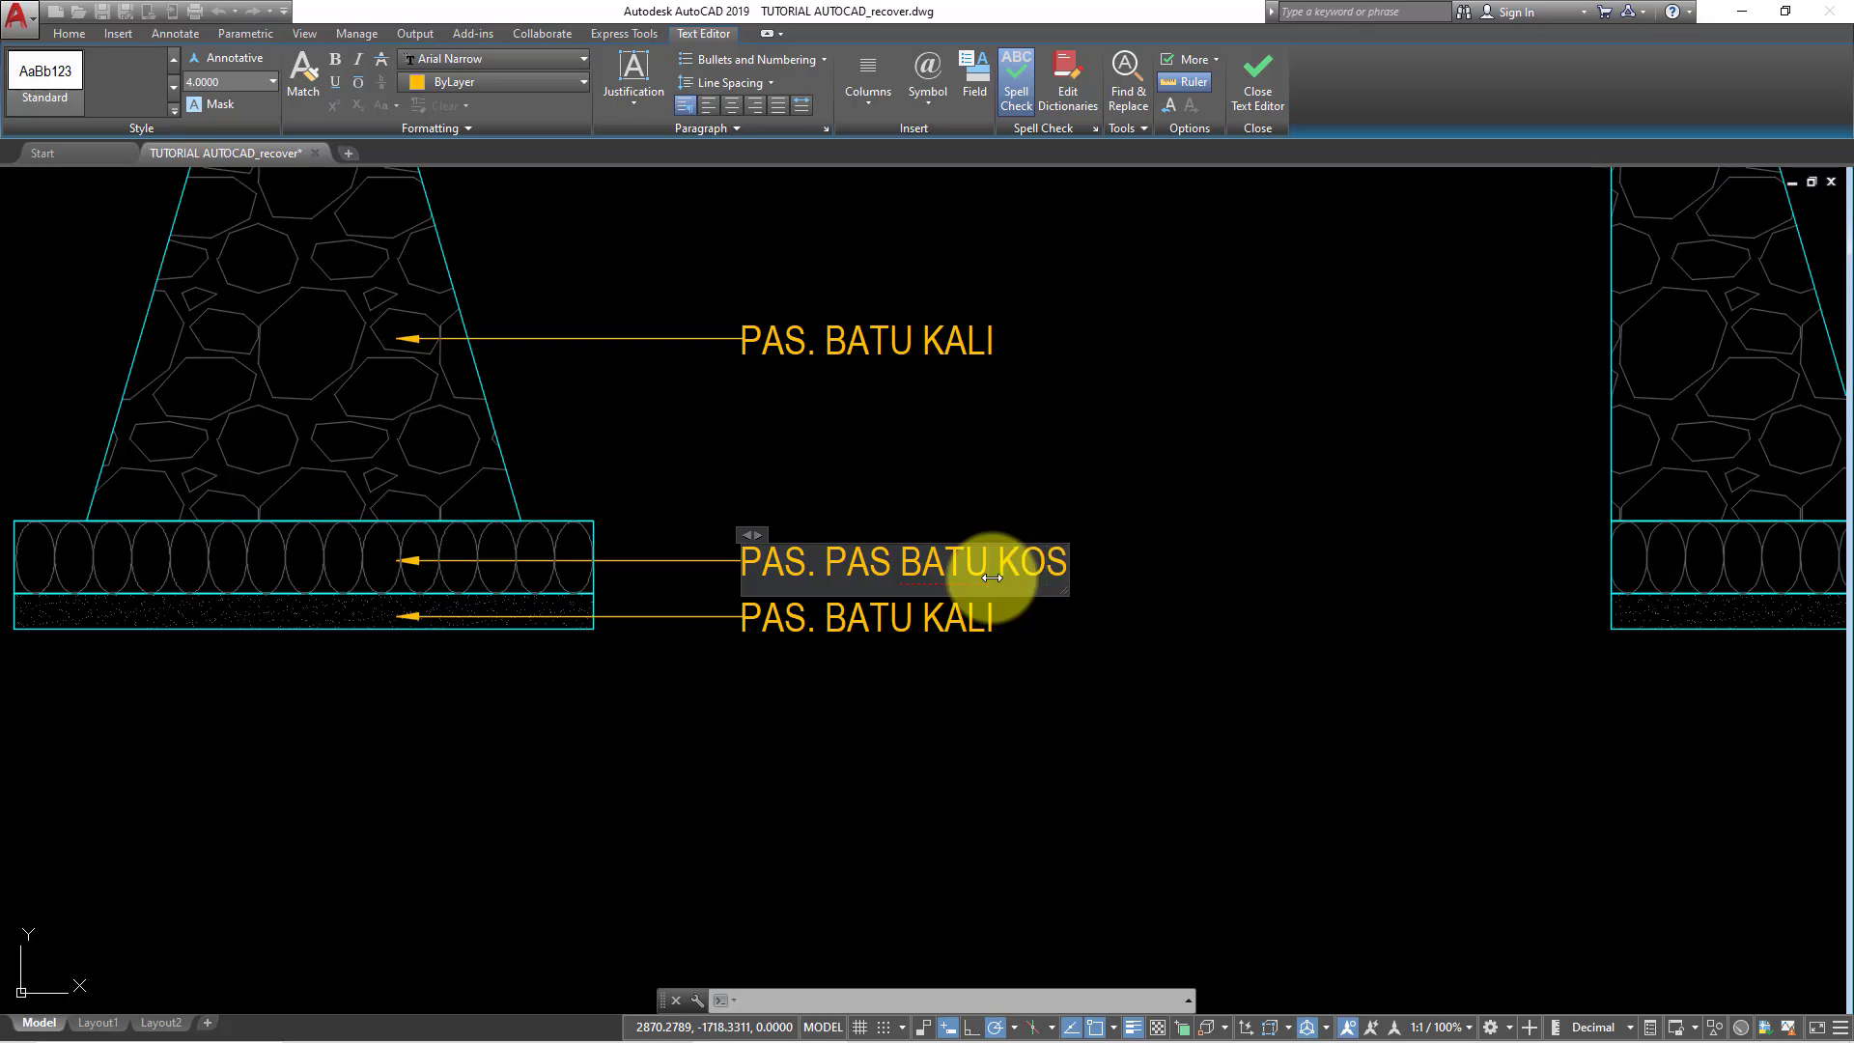
text(ONG)
click(1022, 641)
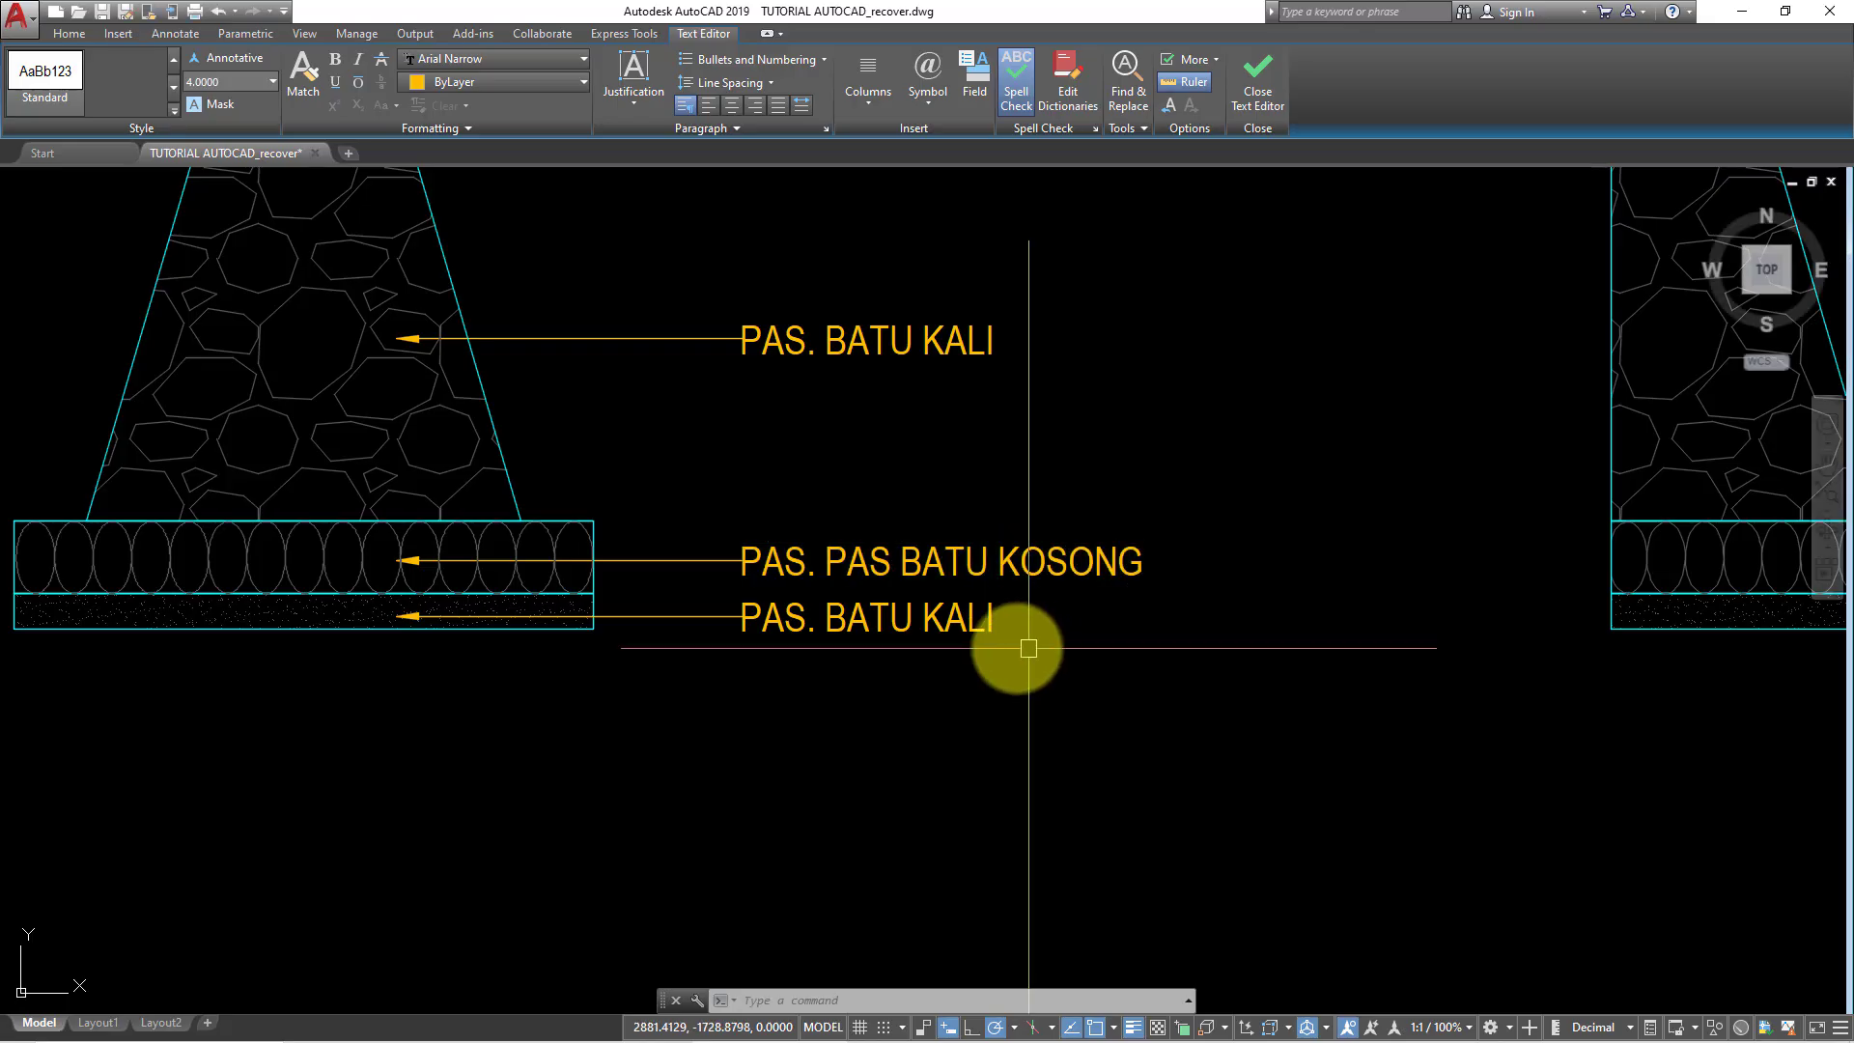
- Change the bottom copied label's text to PAS URUQ 5 CM
click(962, 615)
double_click(954, 620)
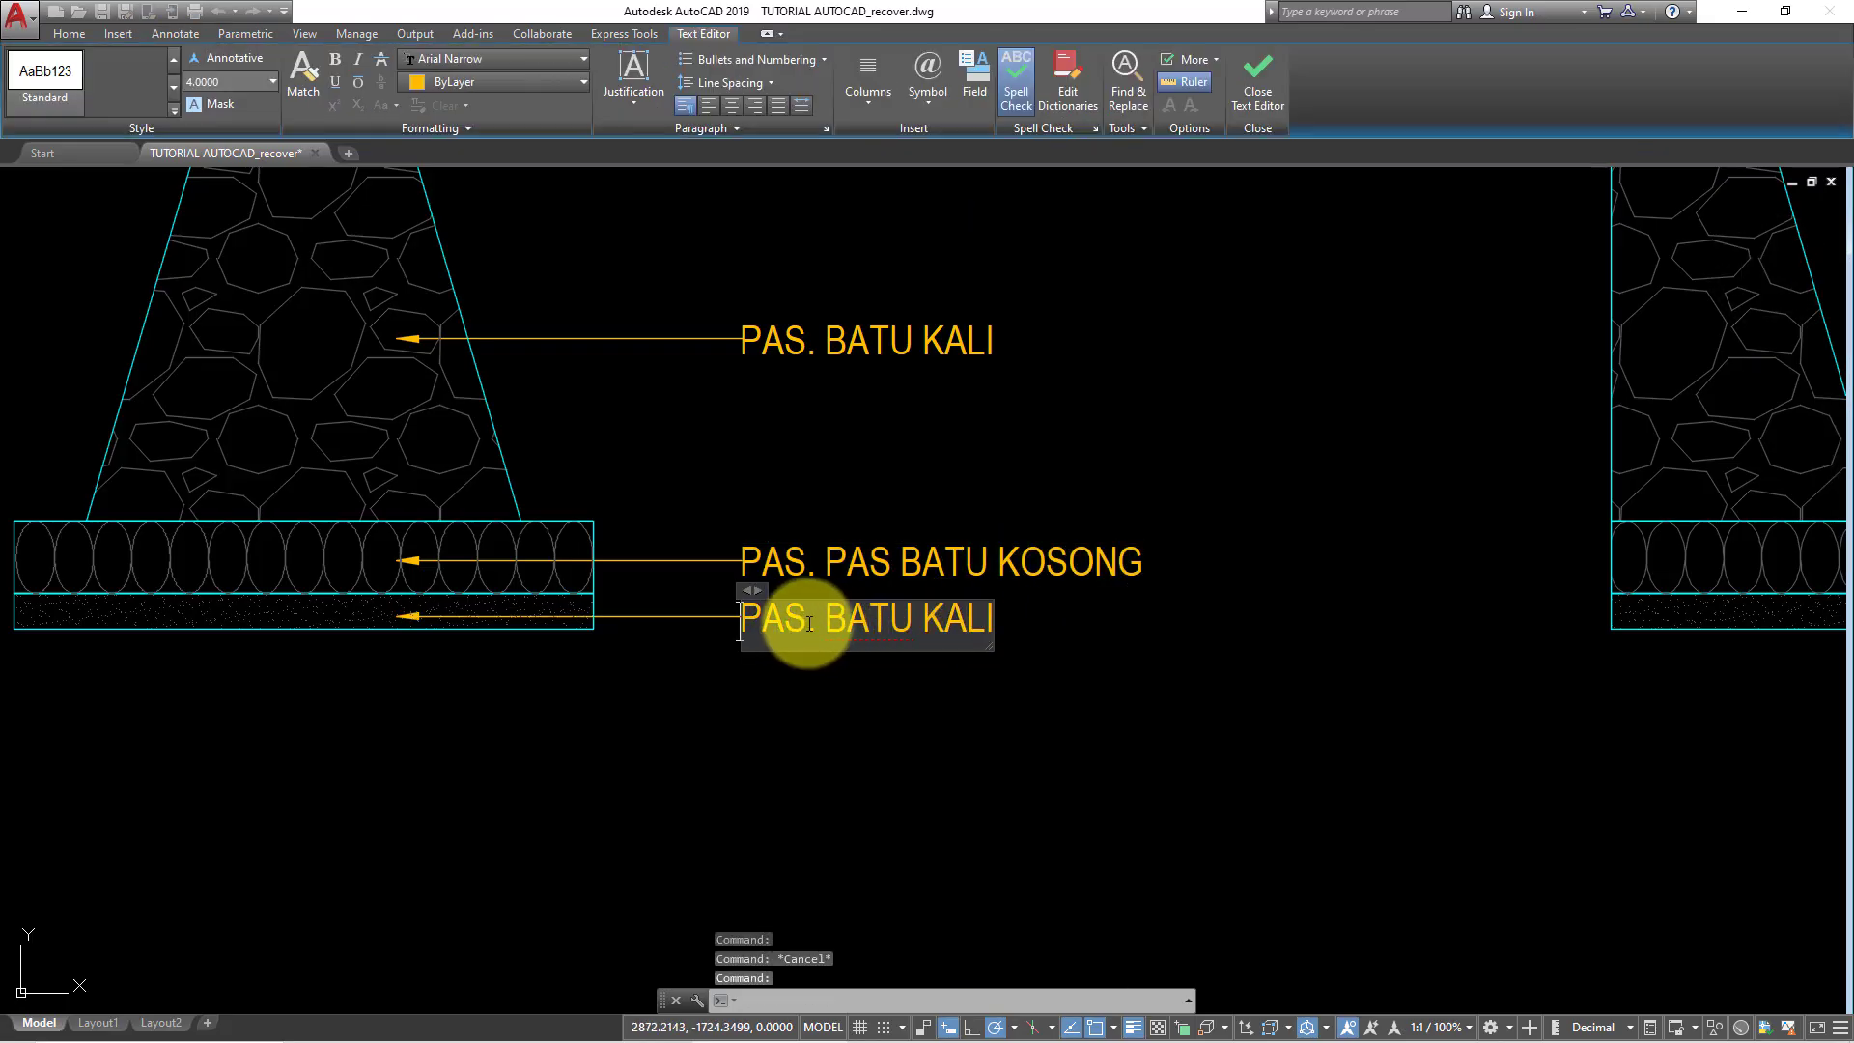
drag(807, 626, 1171, 649)
text(URU)
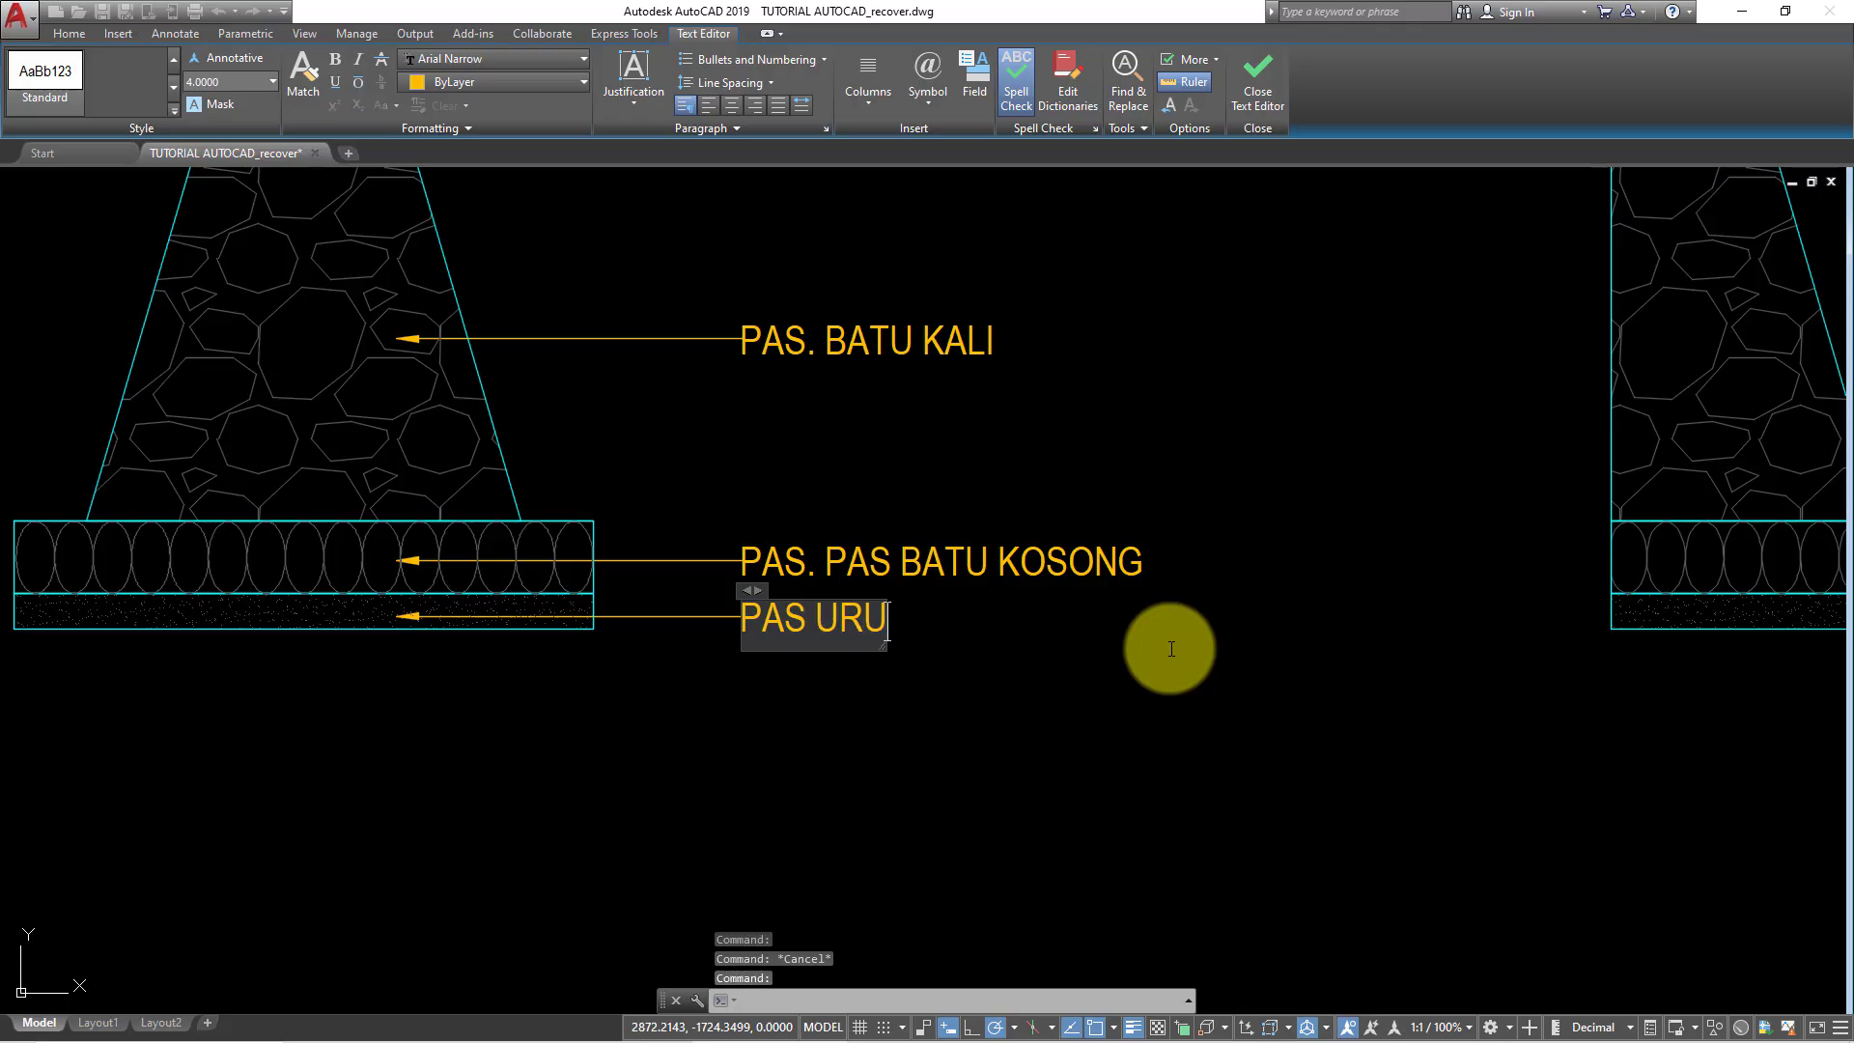
text(Q 5 C)
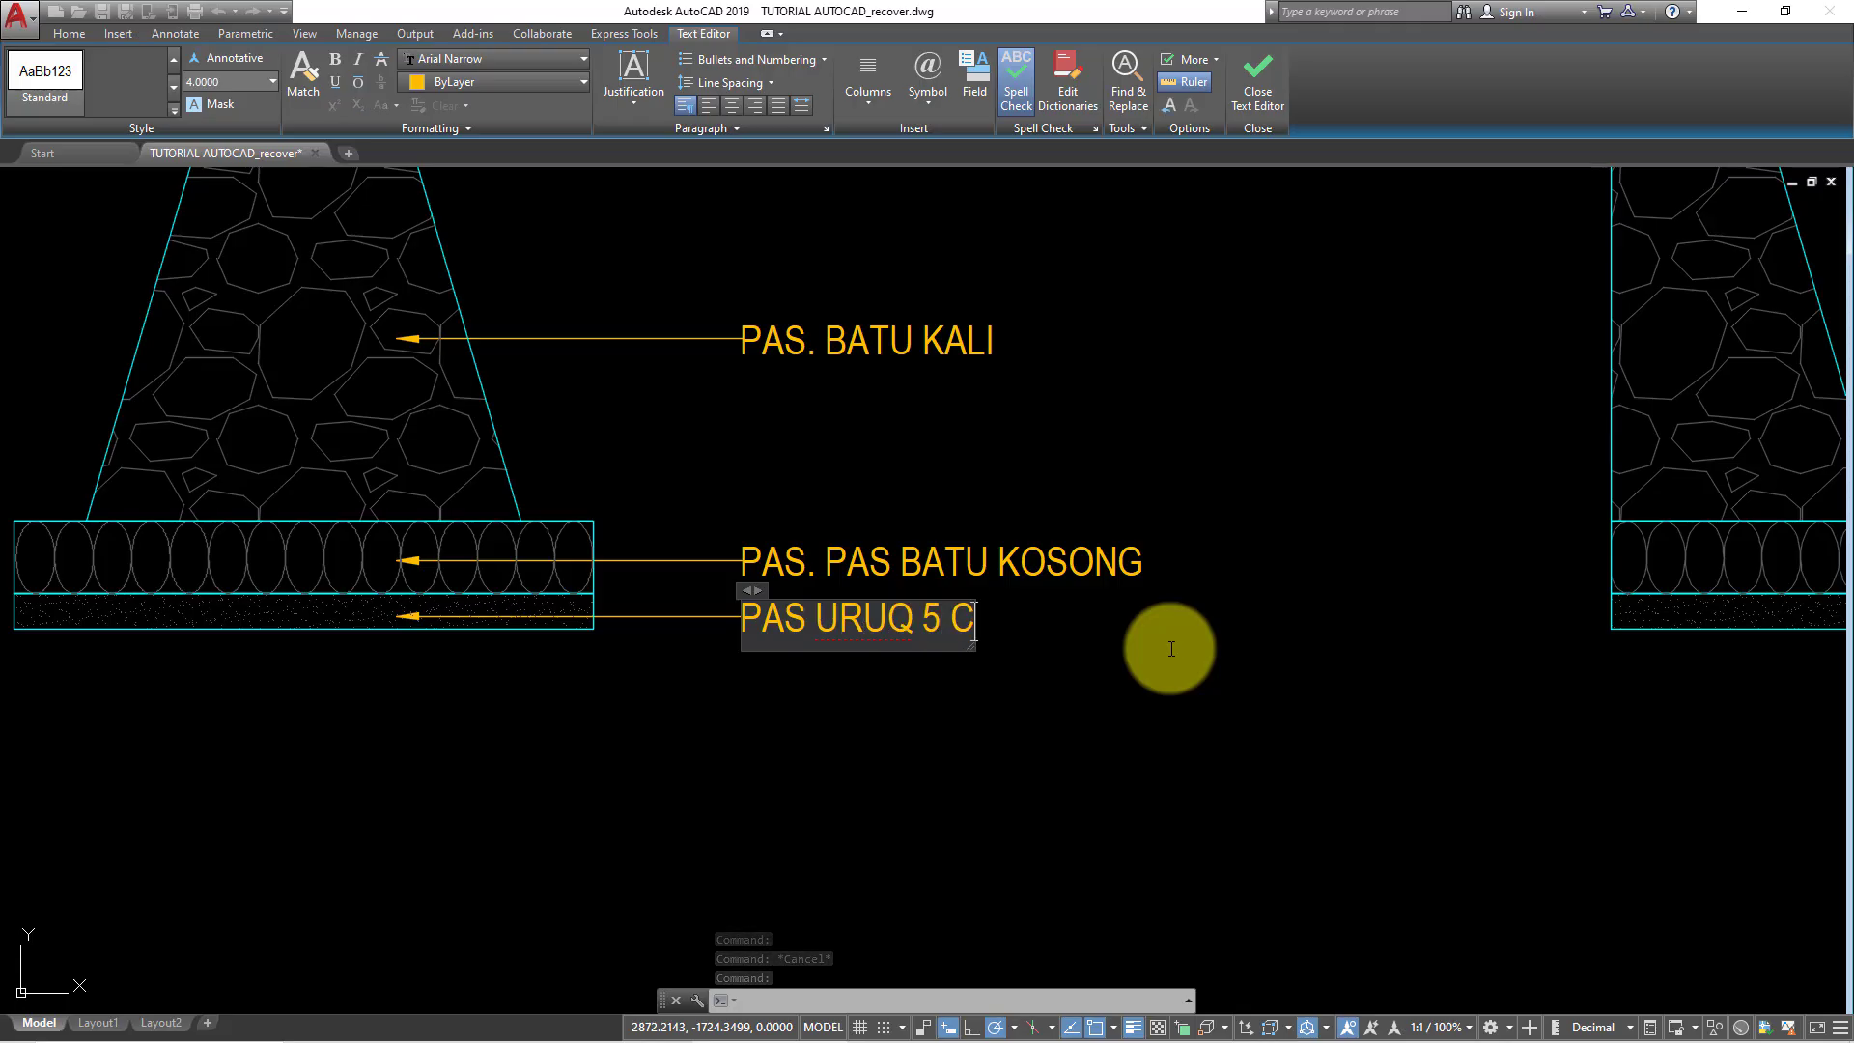
text(M)
click(1172, 649)
scroll(1140, 649, down, 5)
- Copy the PAS. BATU KALI leader upward so it points at the top tie beam
scroll(919, 591, up, 2)
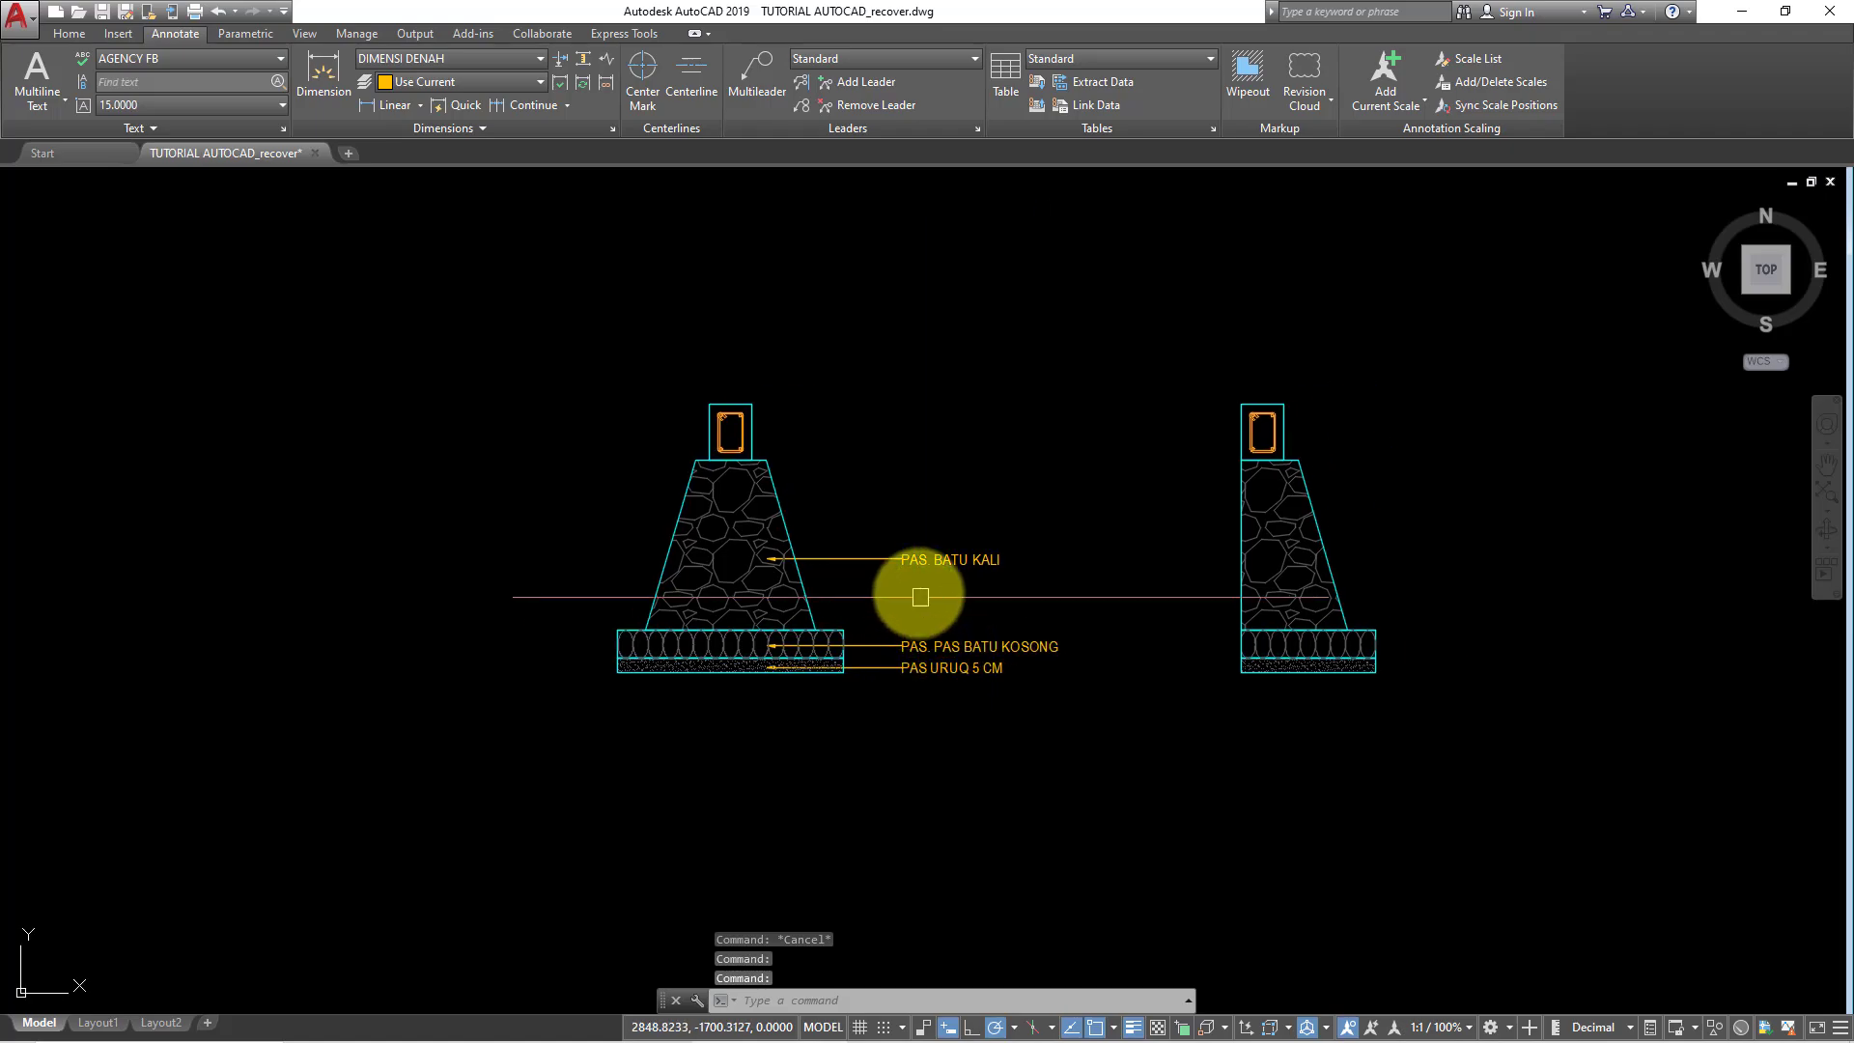
scroll(888, 541, up, 2)
click(905, 578)
click(860, 485)
text(o)
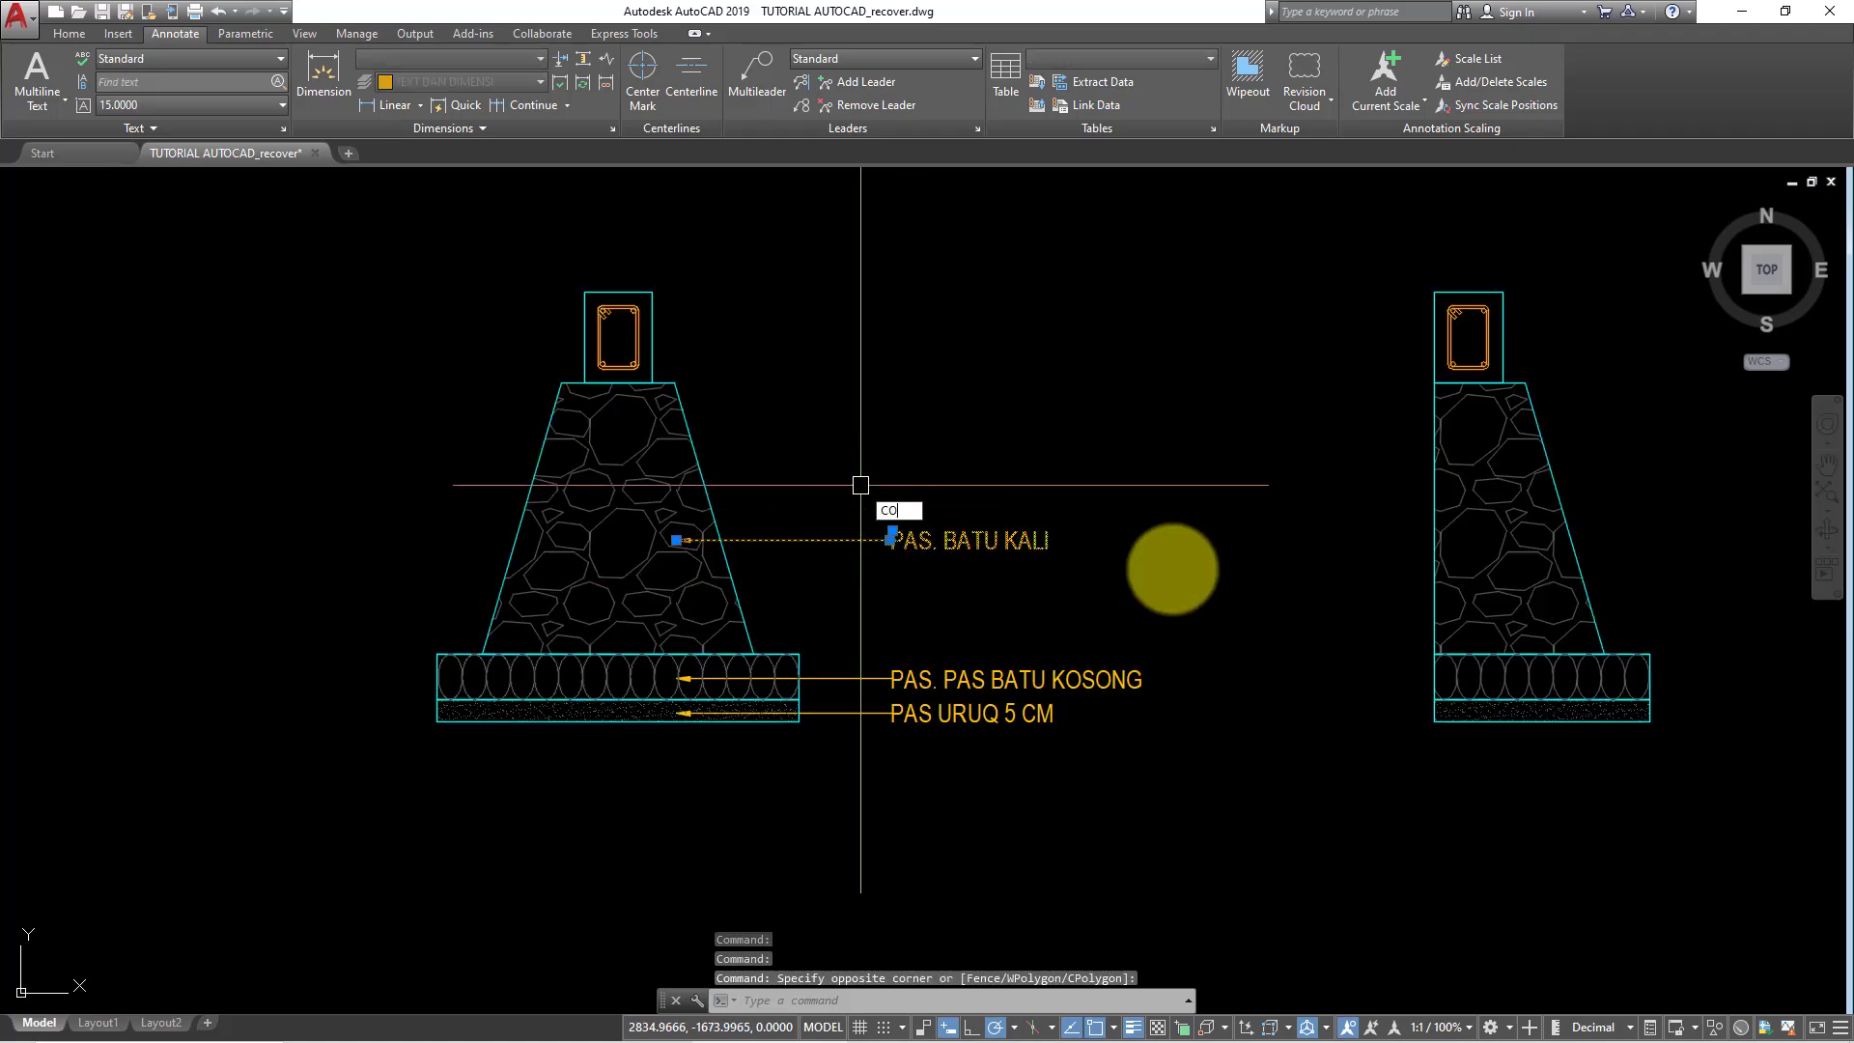
key(Return)
click(1186, 504)
scroll(1156, 307, up, 2)
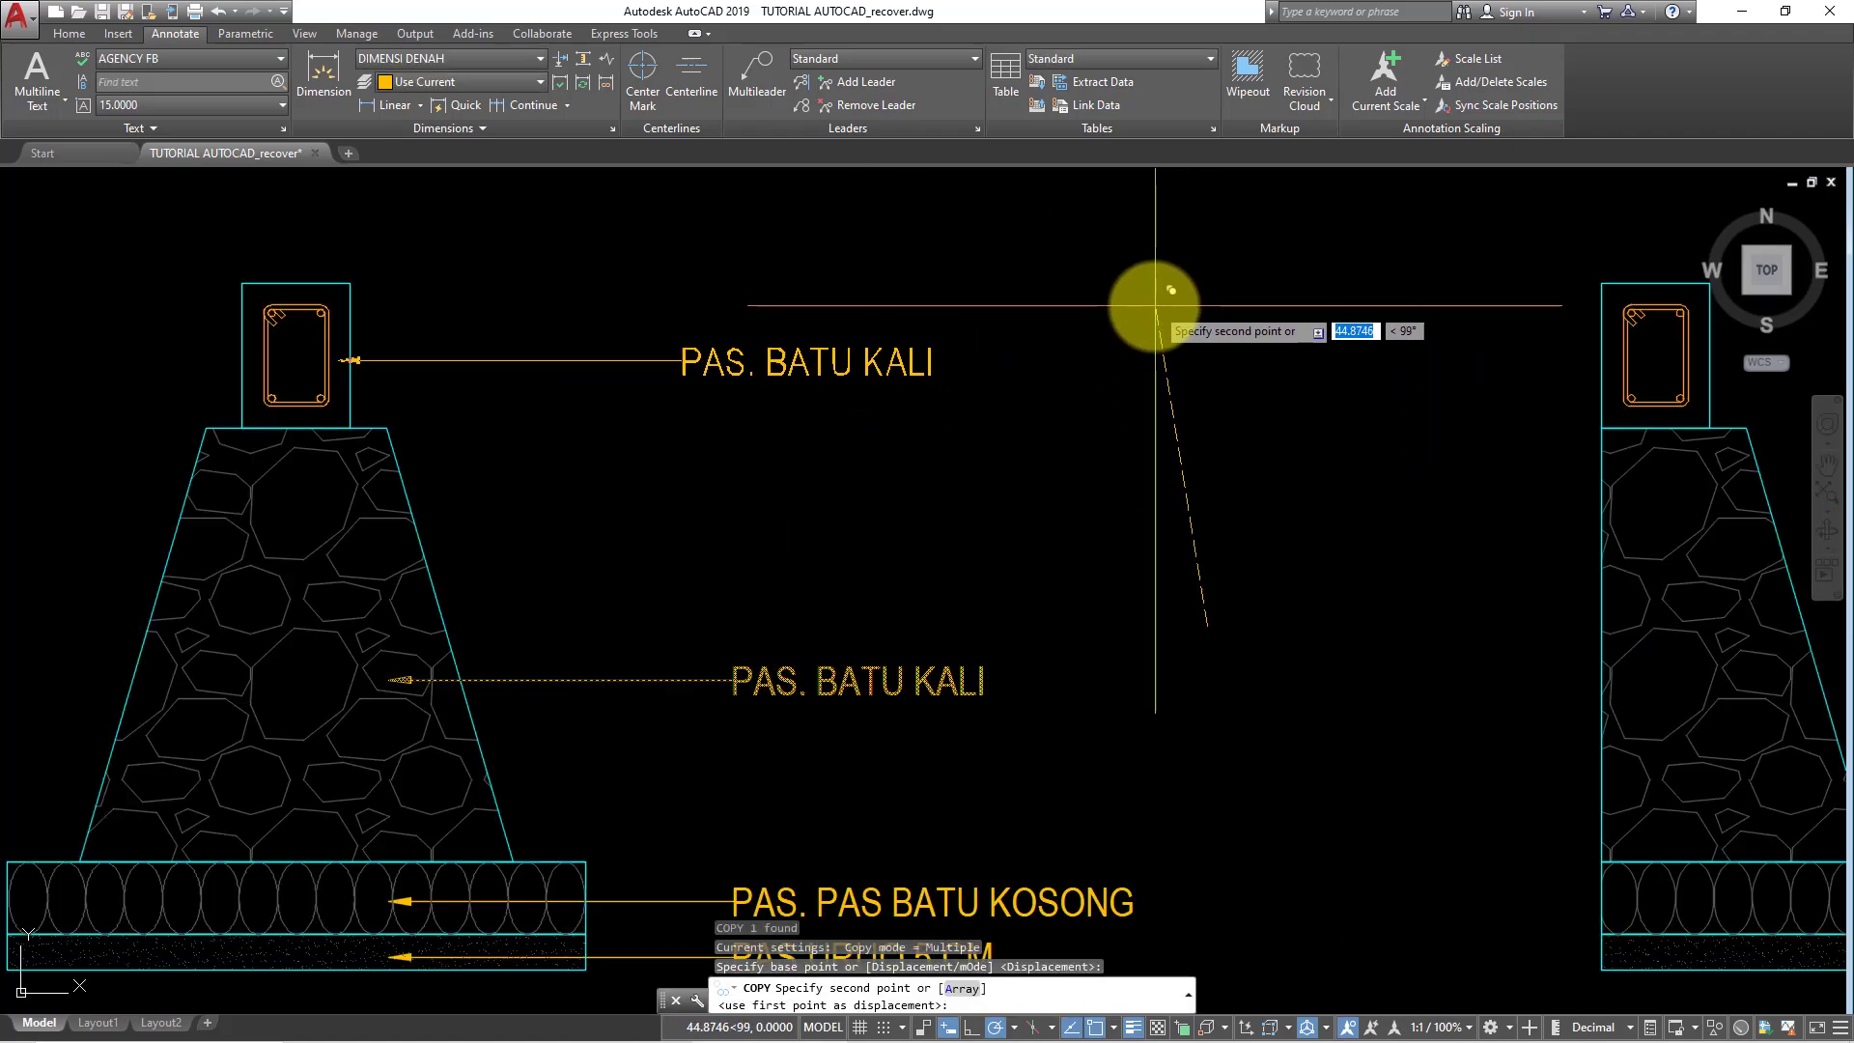
click(1165, 300)
key(Escape)
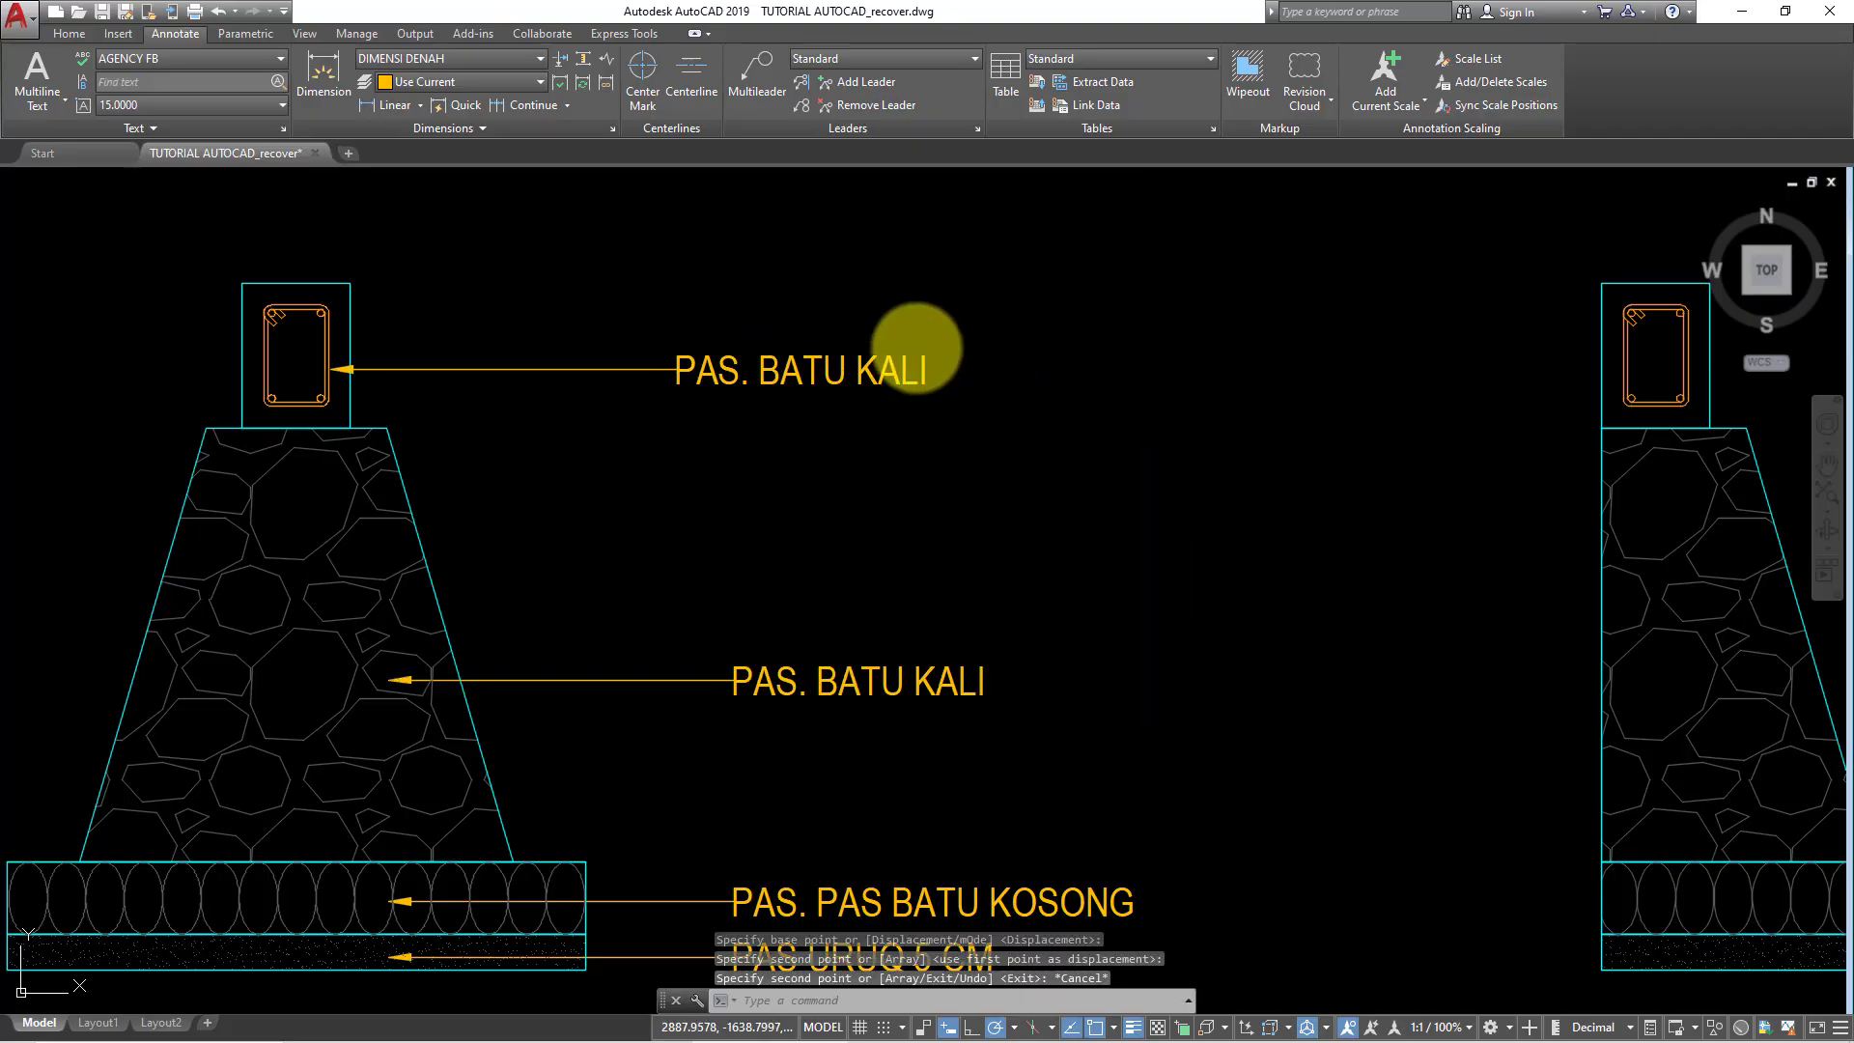
- Relabel the new top leader as SLOOF 15 X 20
double_click(869, 364)
scroll(741, 372, up, 2)
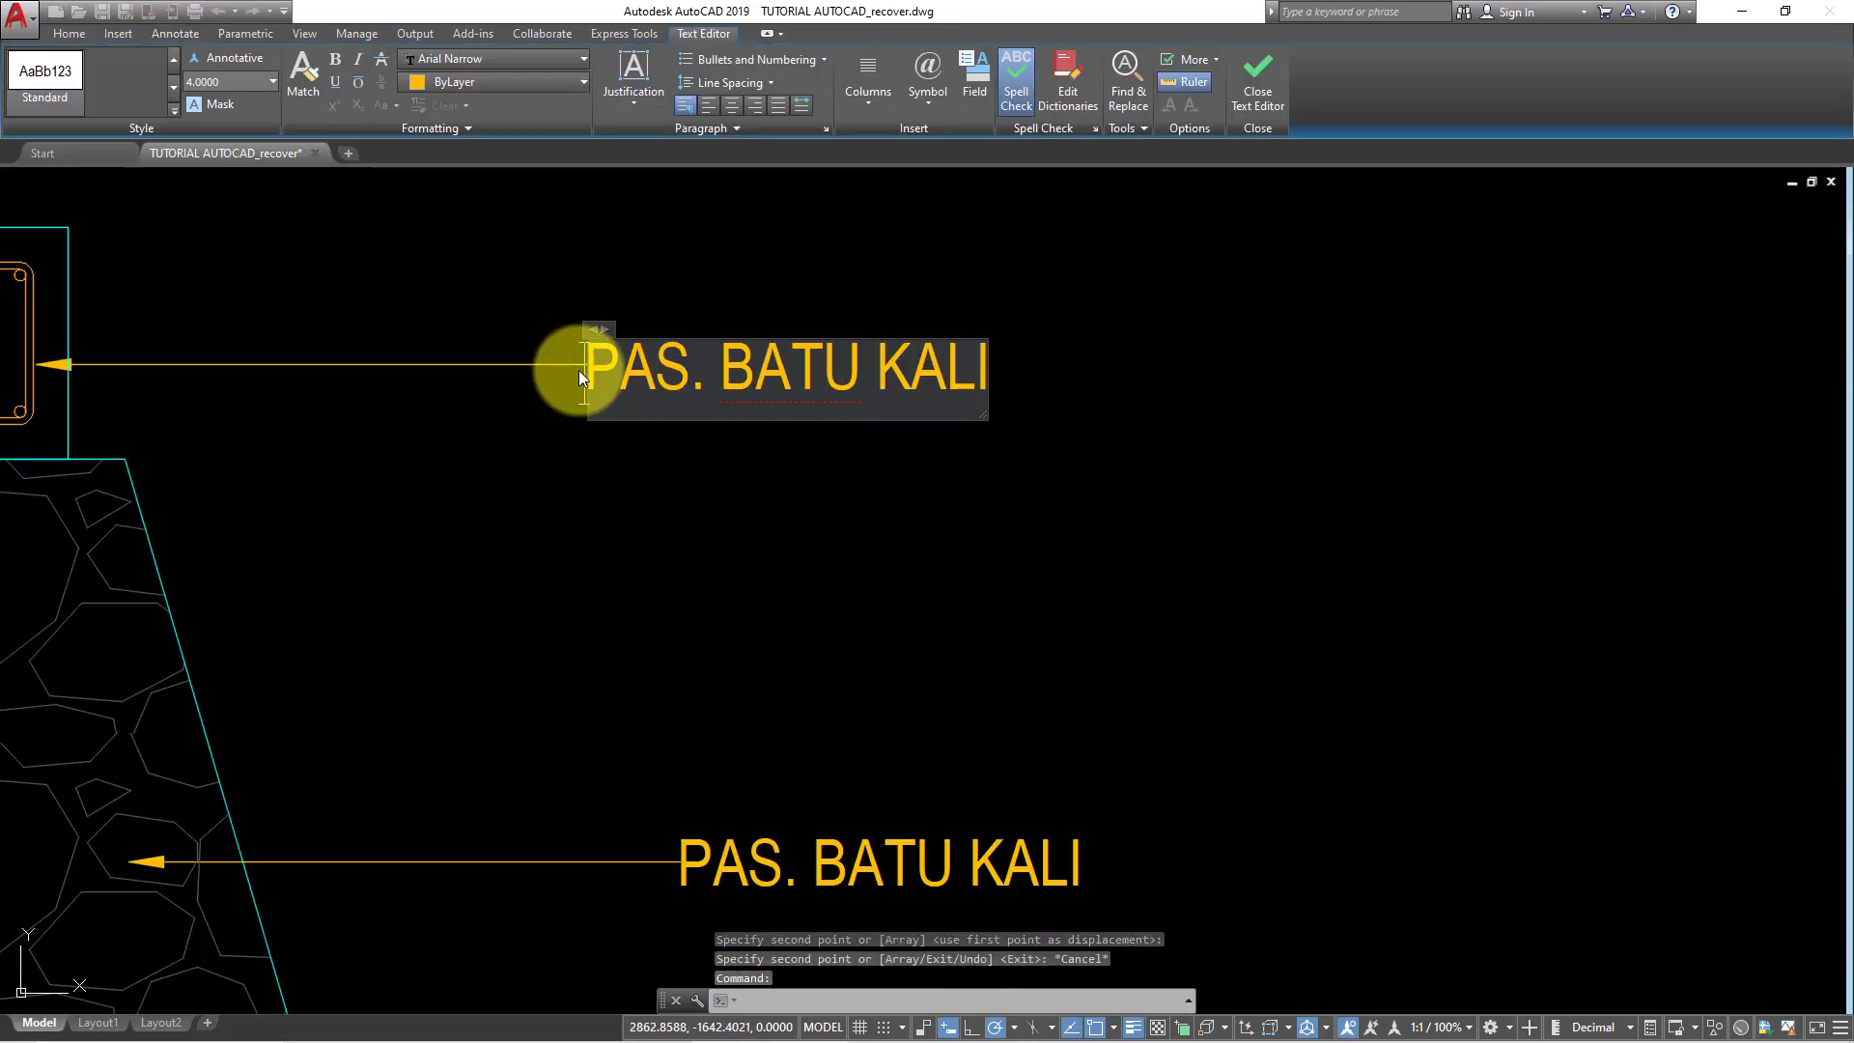
drag(579, 367, 1211, 368)
text(SL)
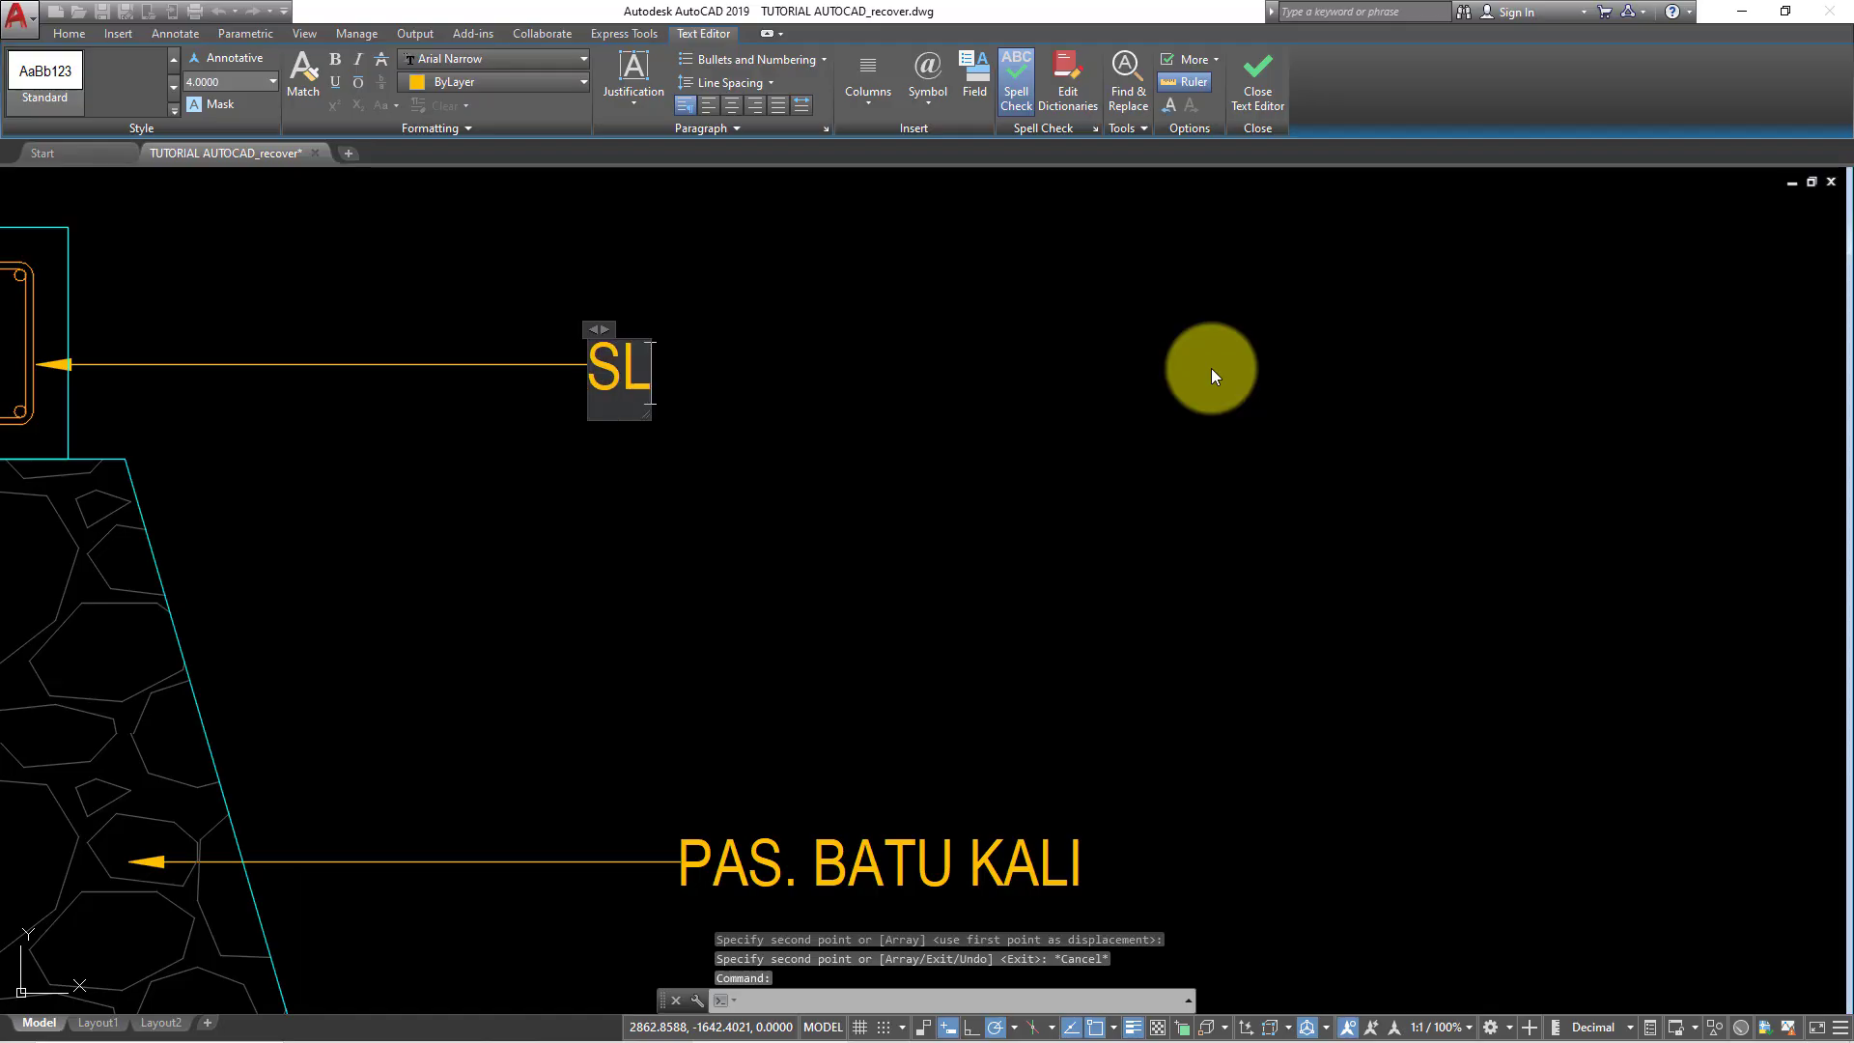
text(OOF 15)
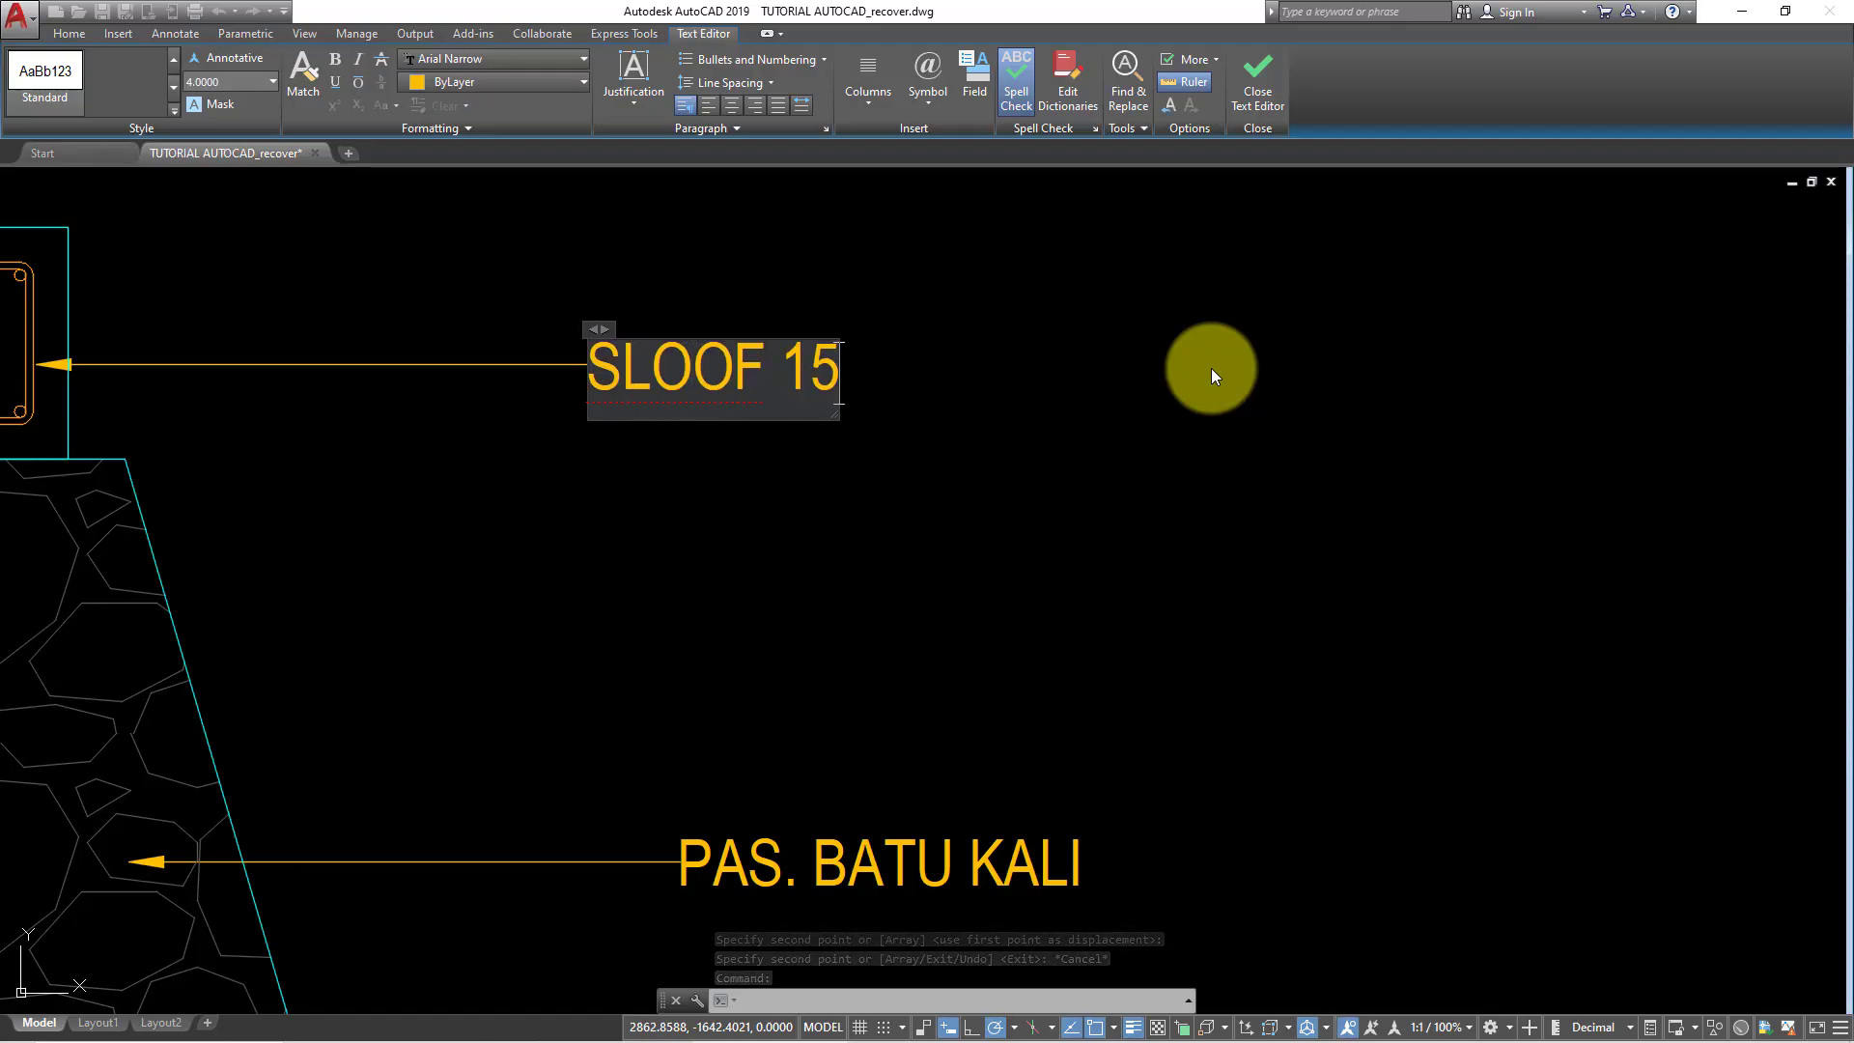
text( X 20)
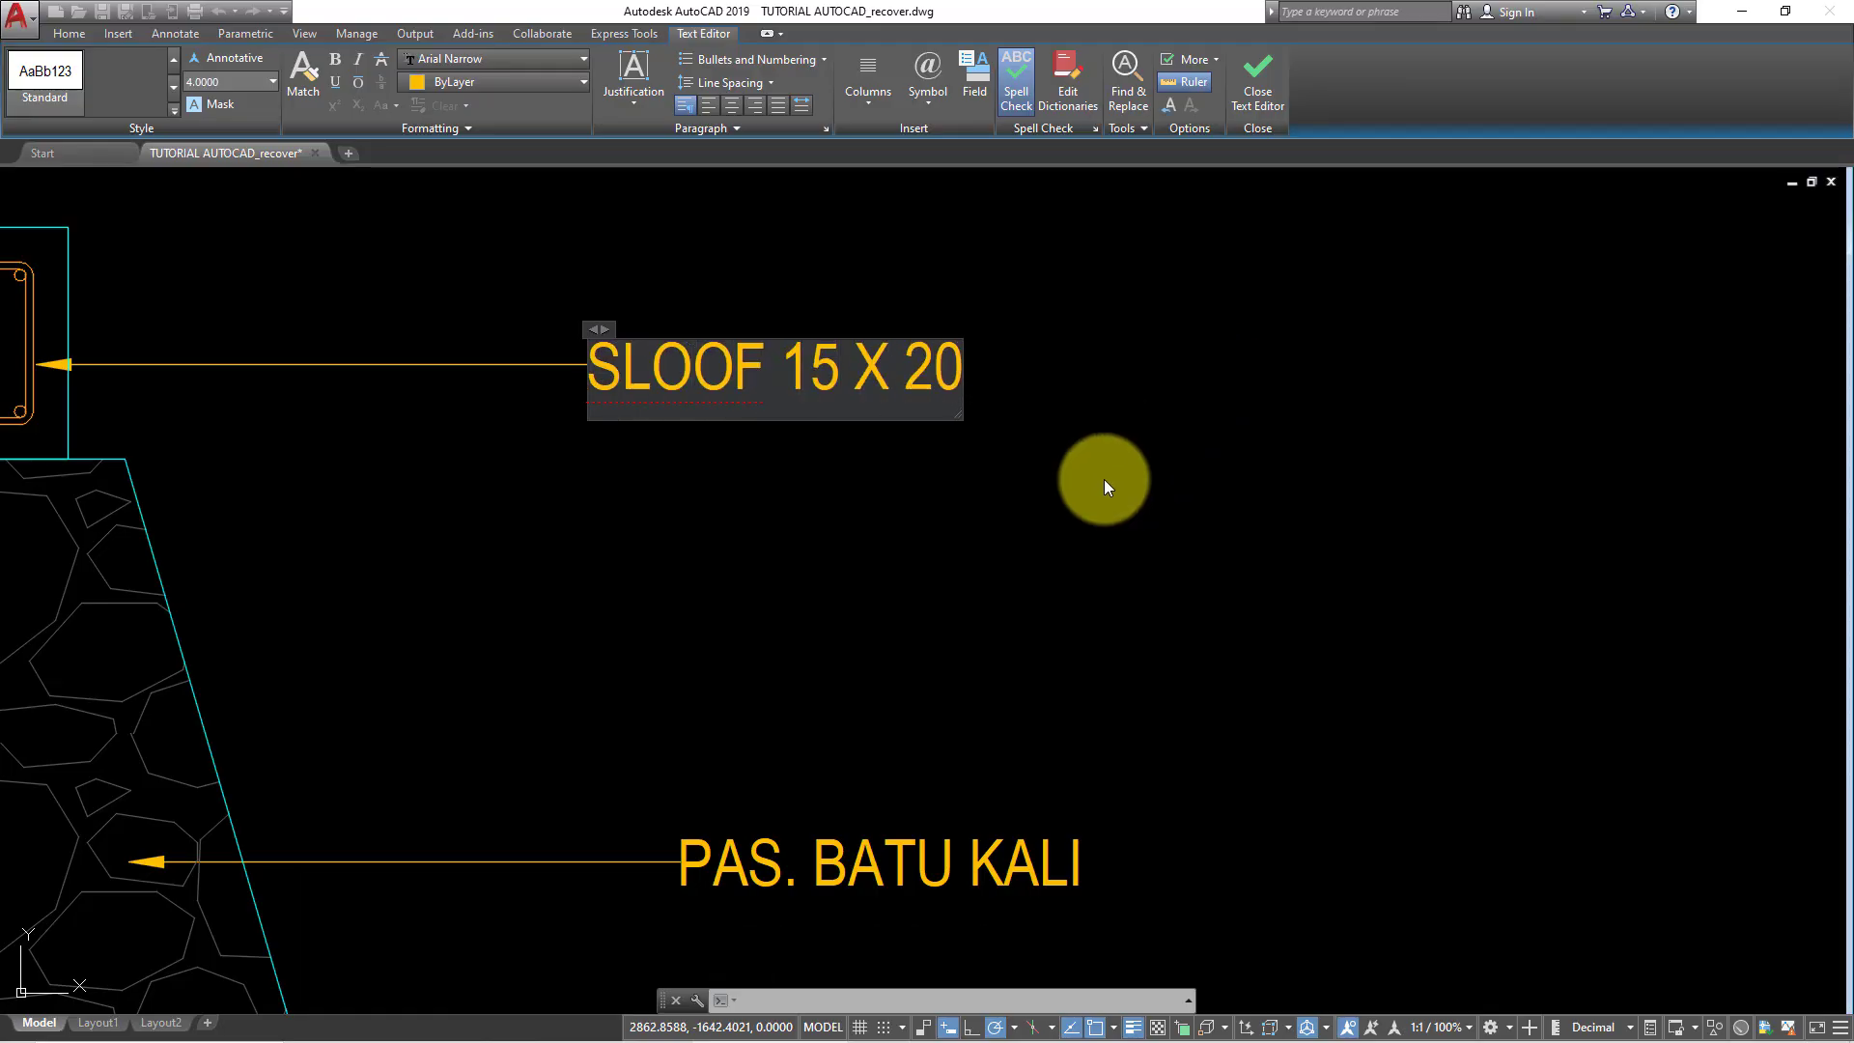
click(768, 573)
scroll(768, 573, down, 4)
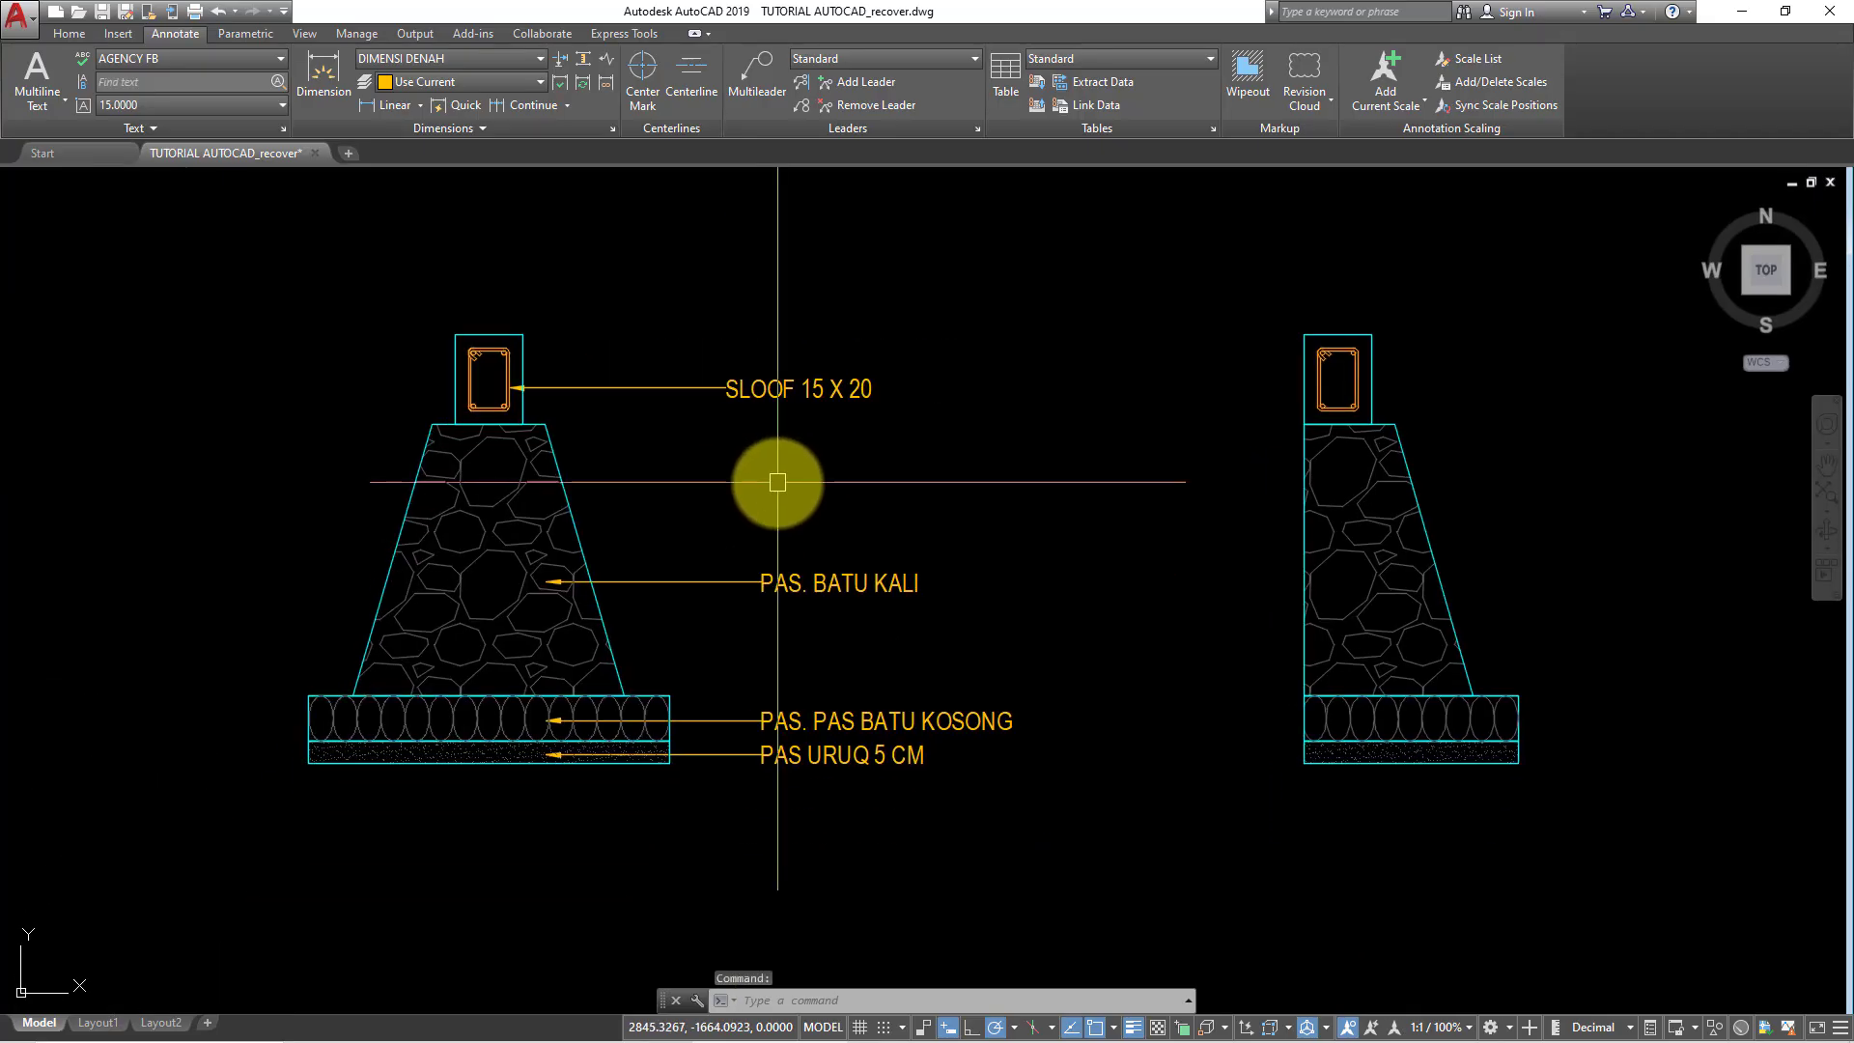
- Pan and zoom to centre the left footing section with its four labels
key(Escape)
mouse_move(785, 483)
middle_down()
mouse_move(860, 484)
mouse_move(909, 453)
middle_up()
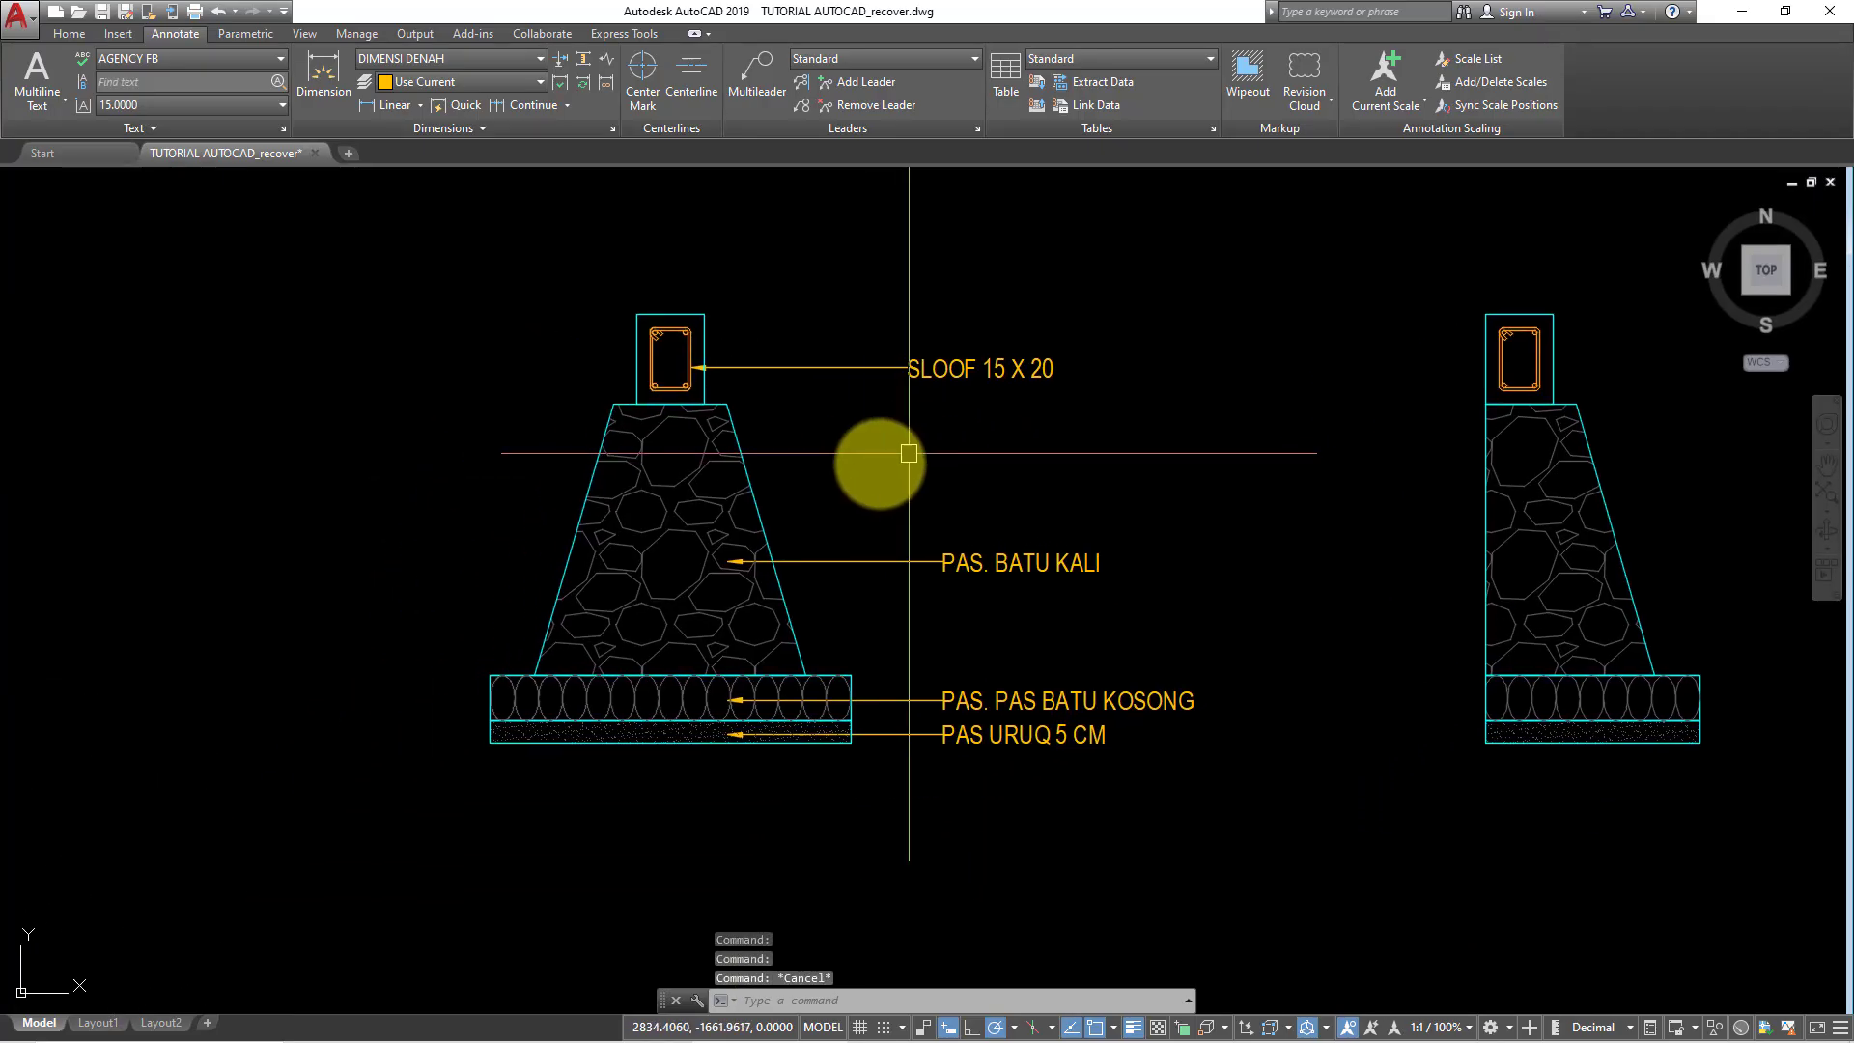
middle_drag(713, 511, 774, 521)
middle_drag(593, 540, 569, 483)
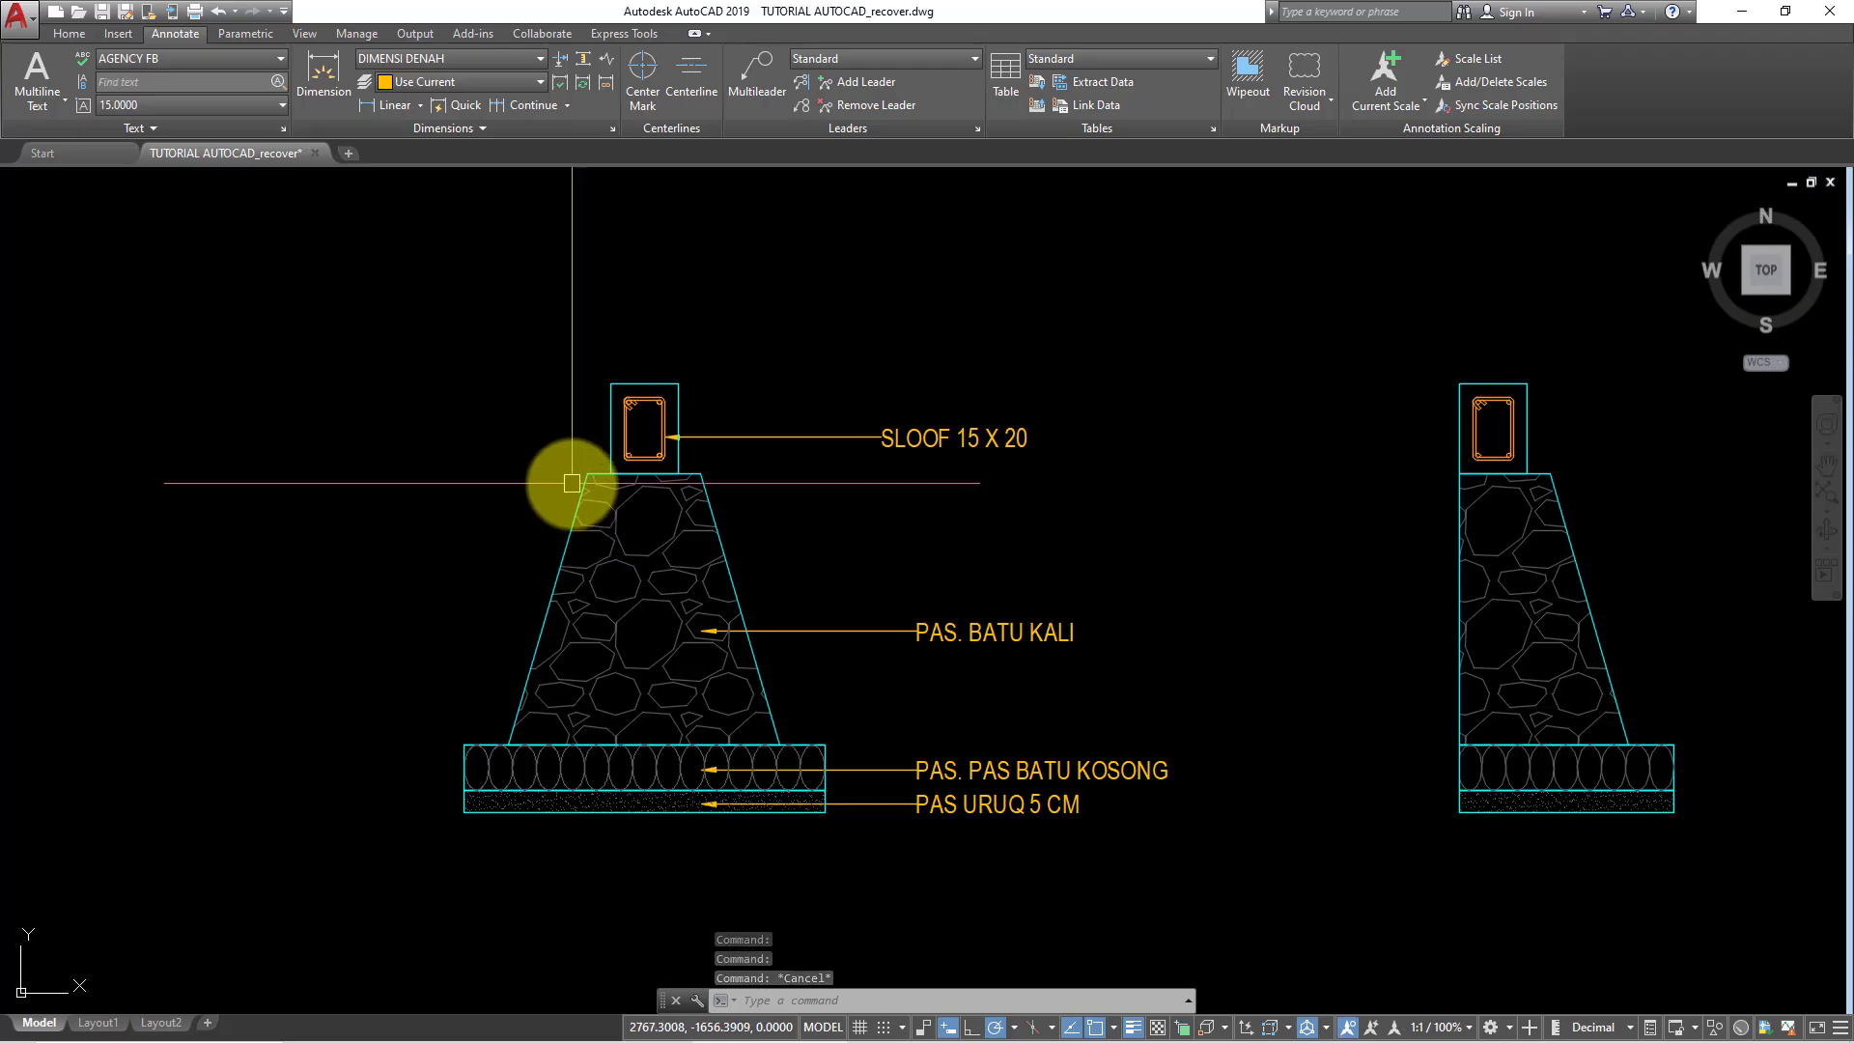
scroll(571, 483, up, 2)
scroll(612, 459, down, 3)
scroll(676, 454, up, 2)
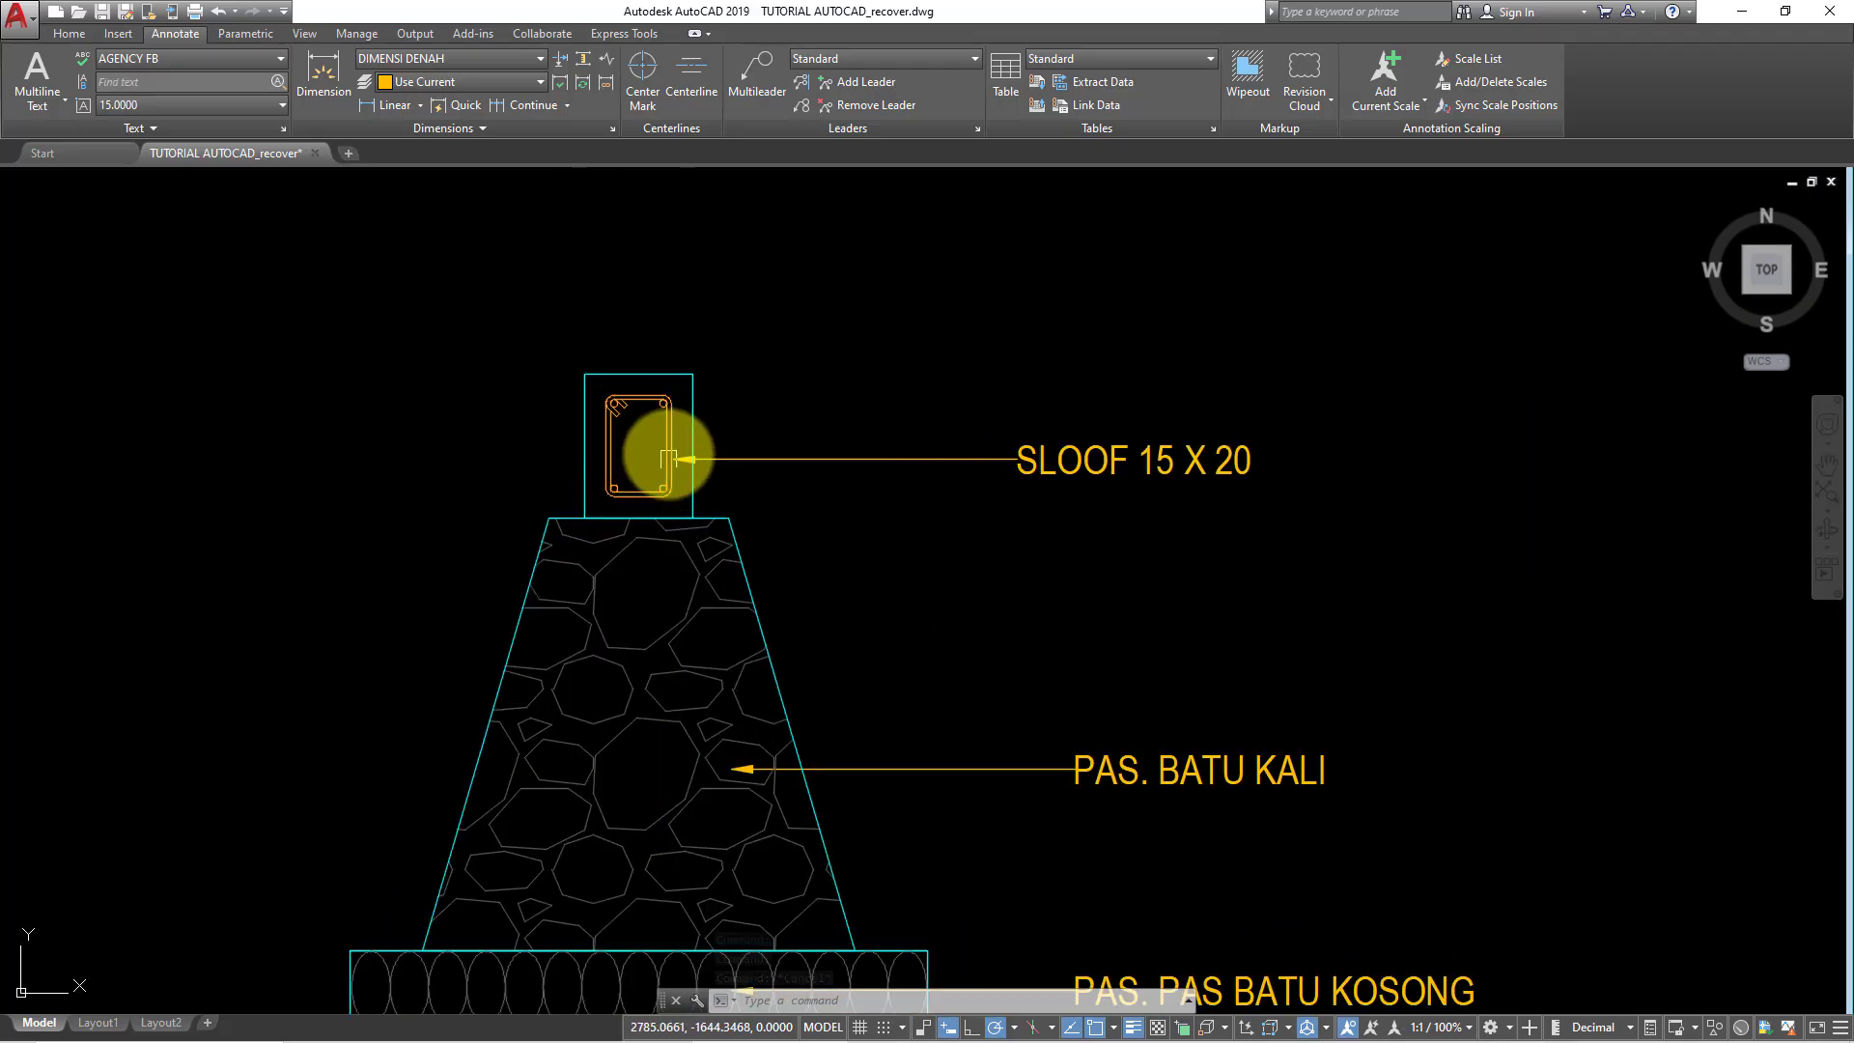
scroll(637, 406, up, 2)
scroll(627, 464, up, 1)
scroll(894, 405, down, 3)
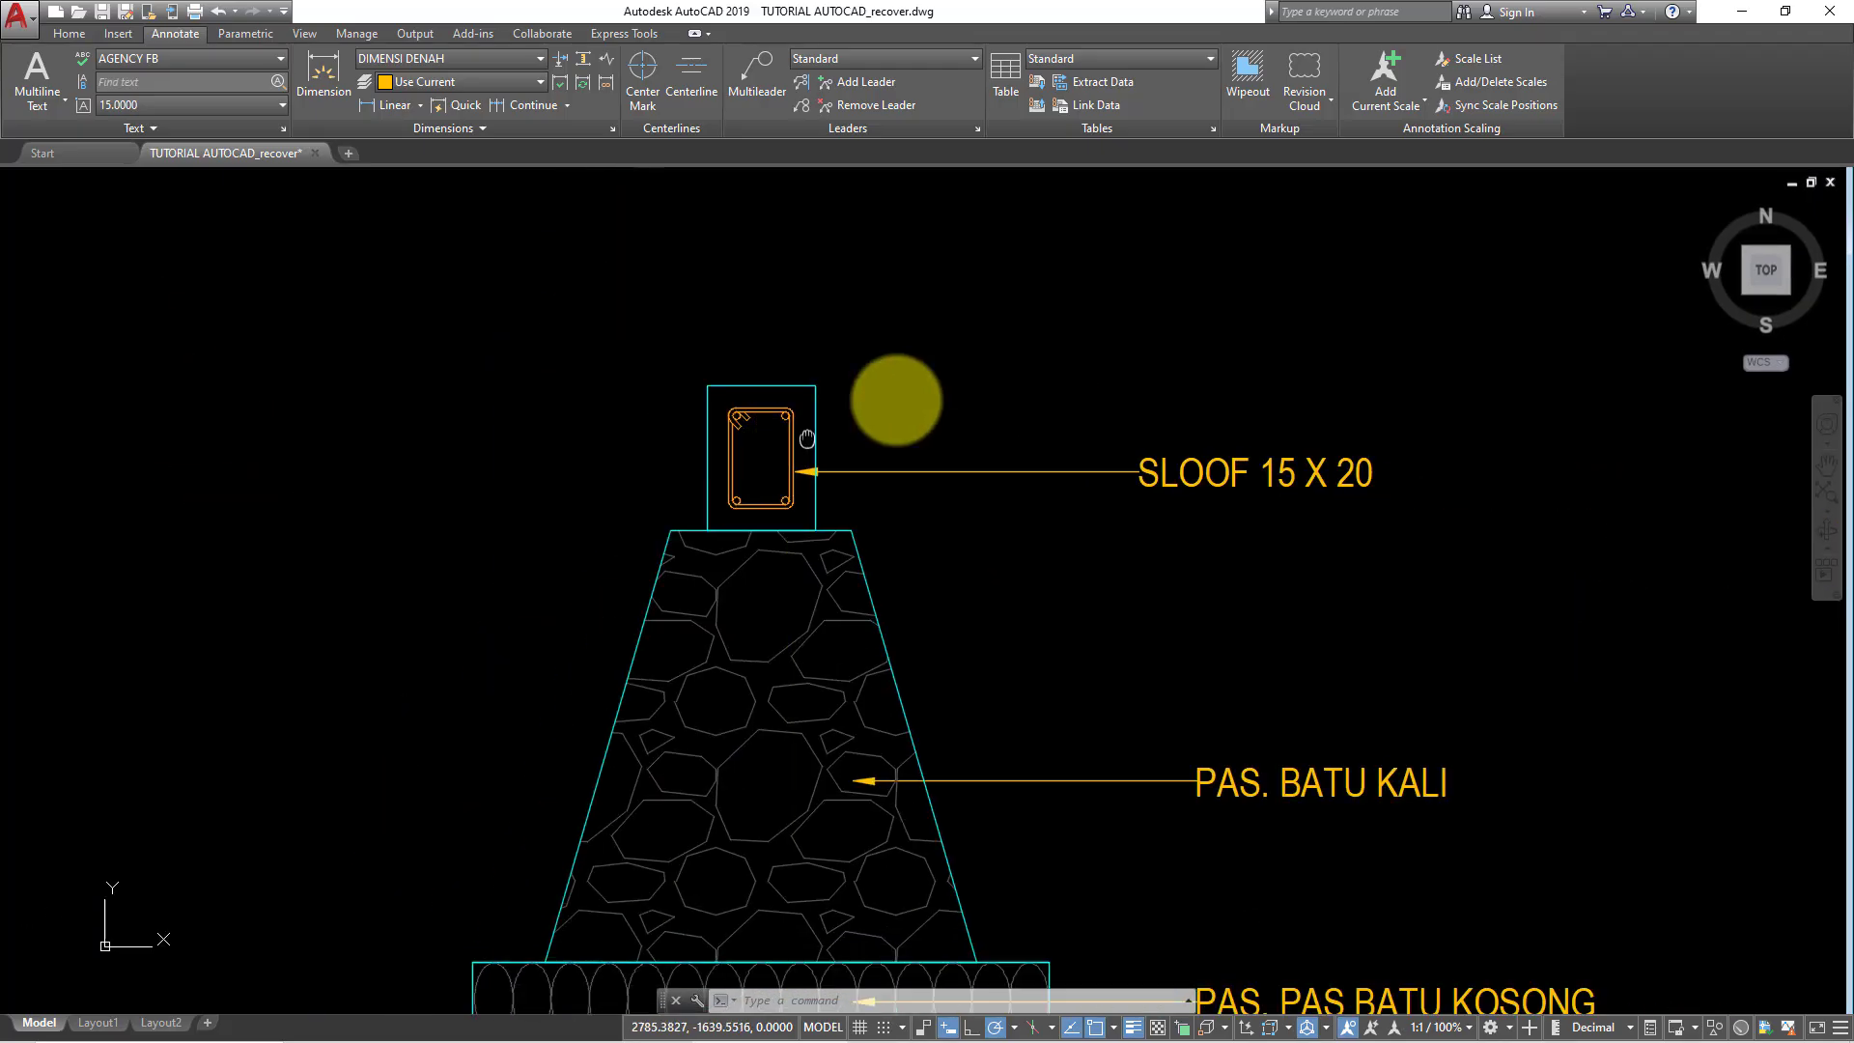
scroll(560, 406, down, 1)
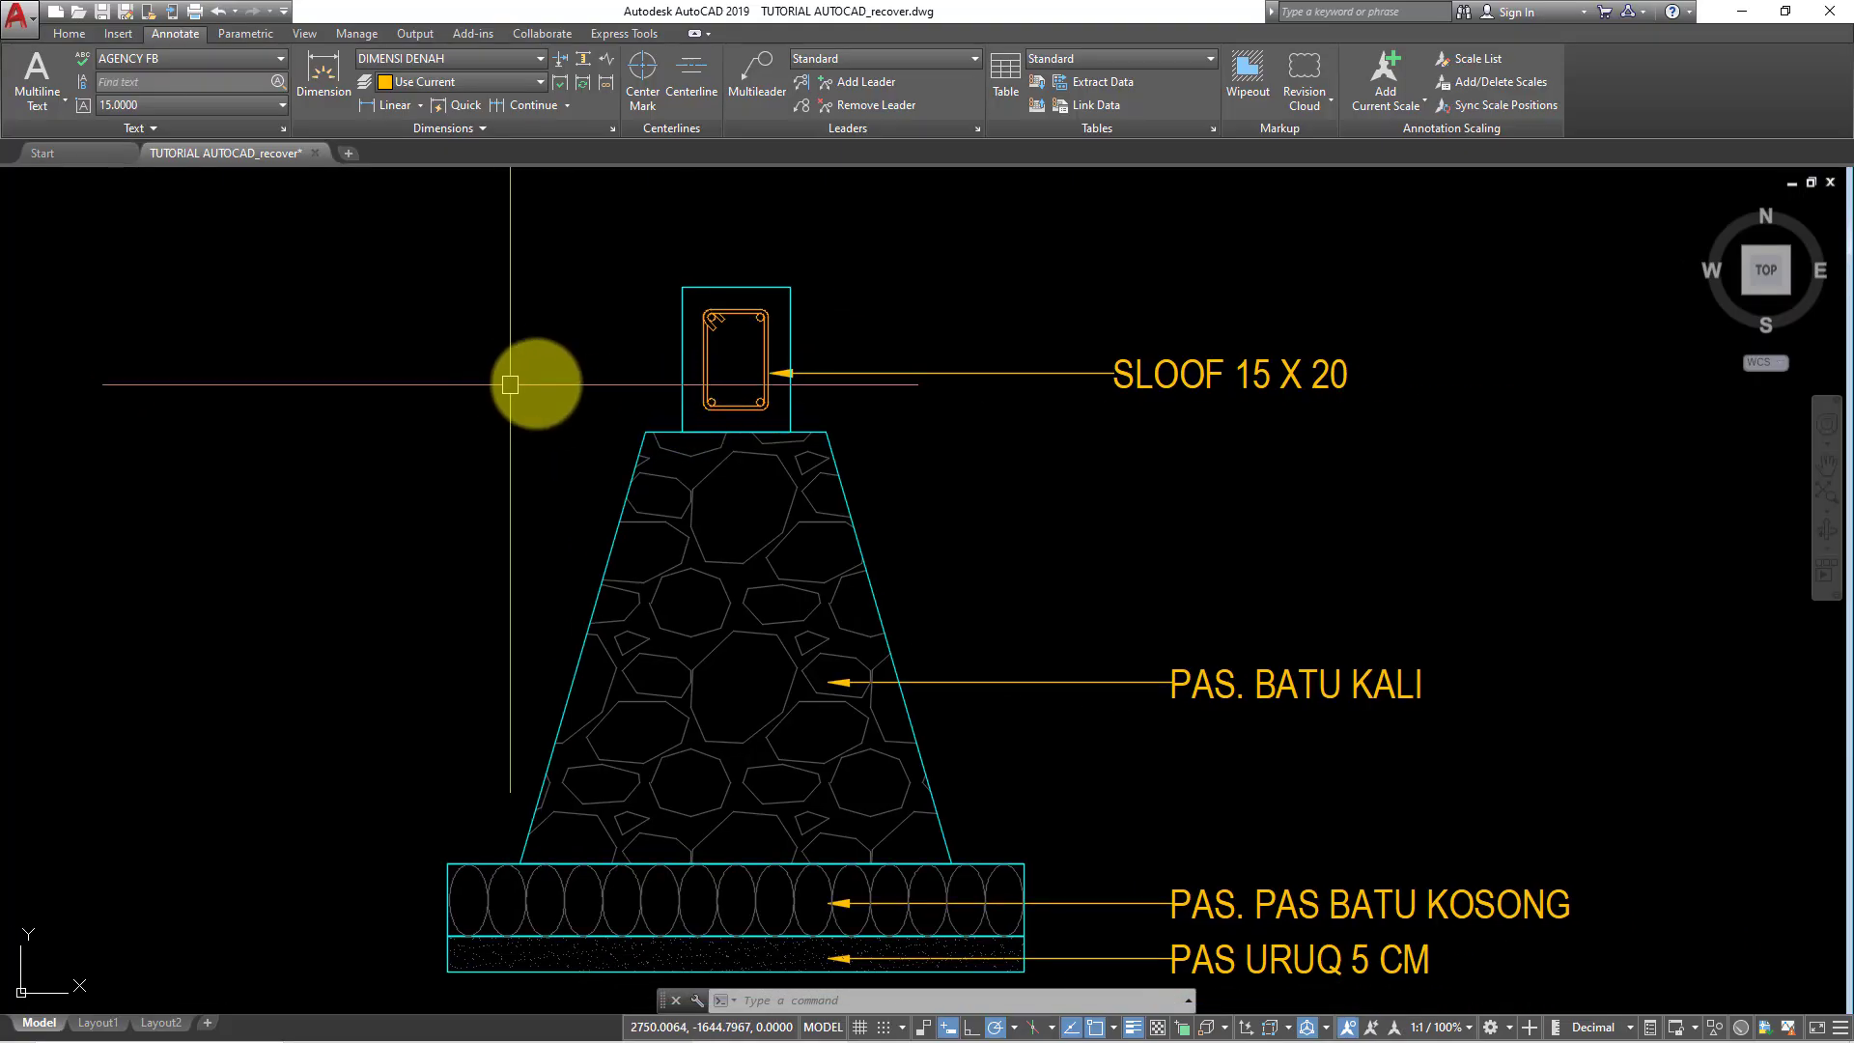
- Create dimension style DIMENSI DETAIL from DIMENSI DENAH with overall scale 10, made current
key(Return)
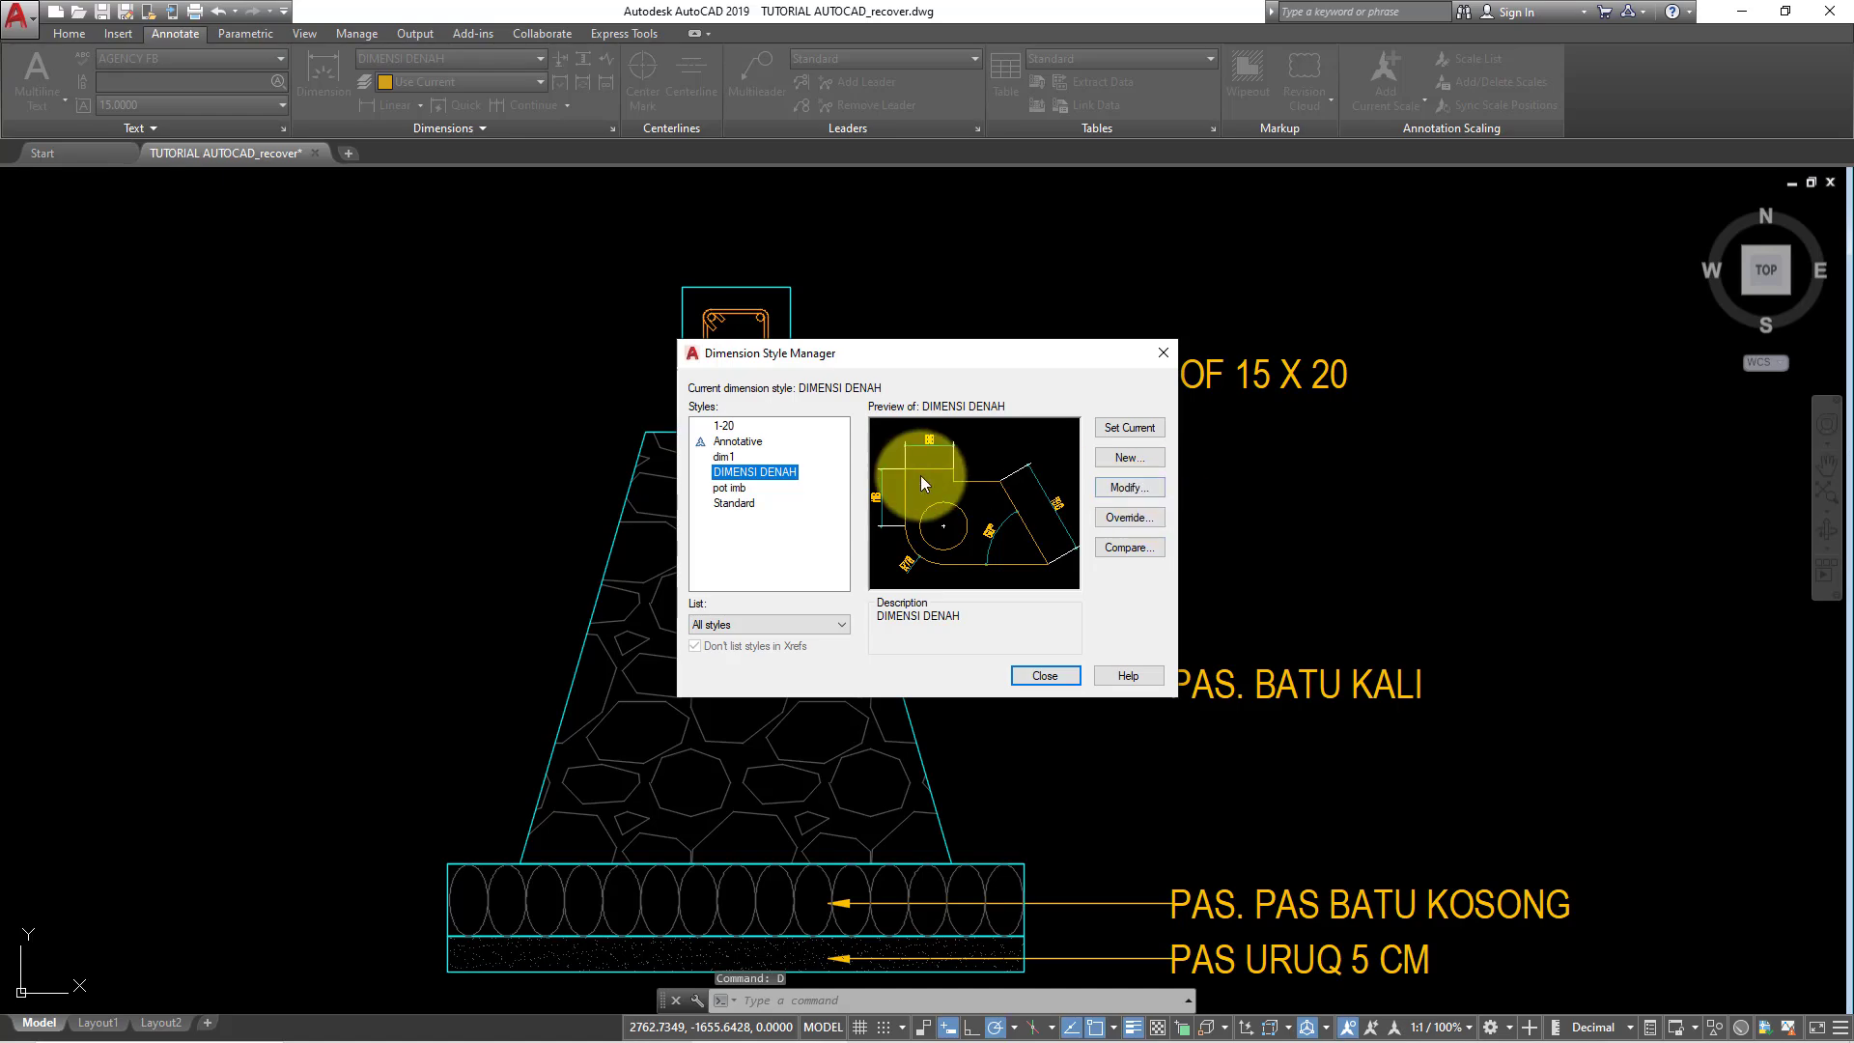
click(1164, 354)
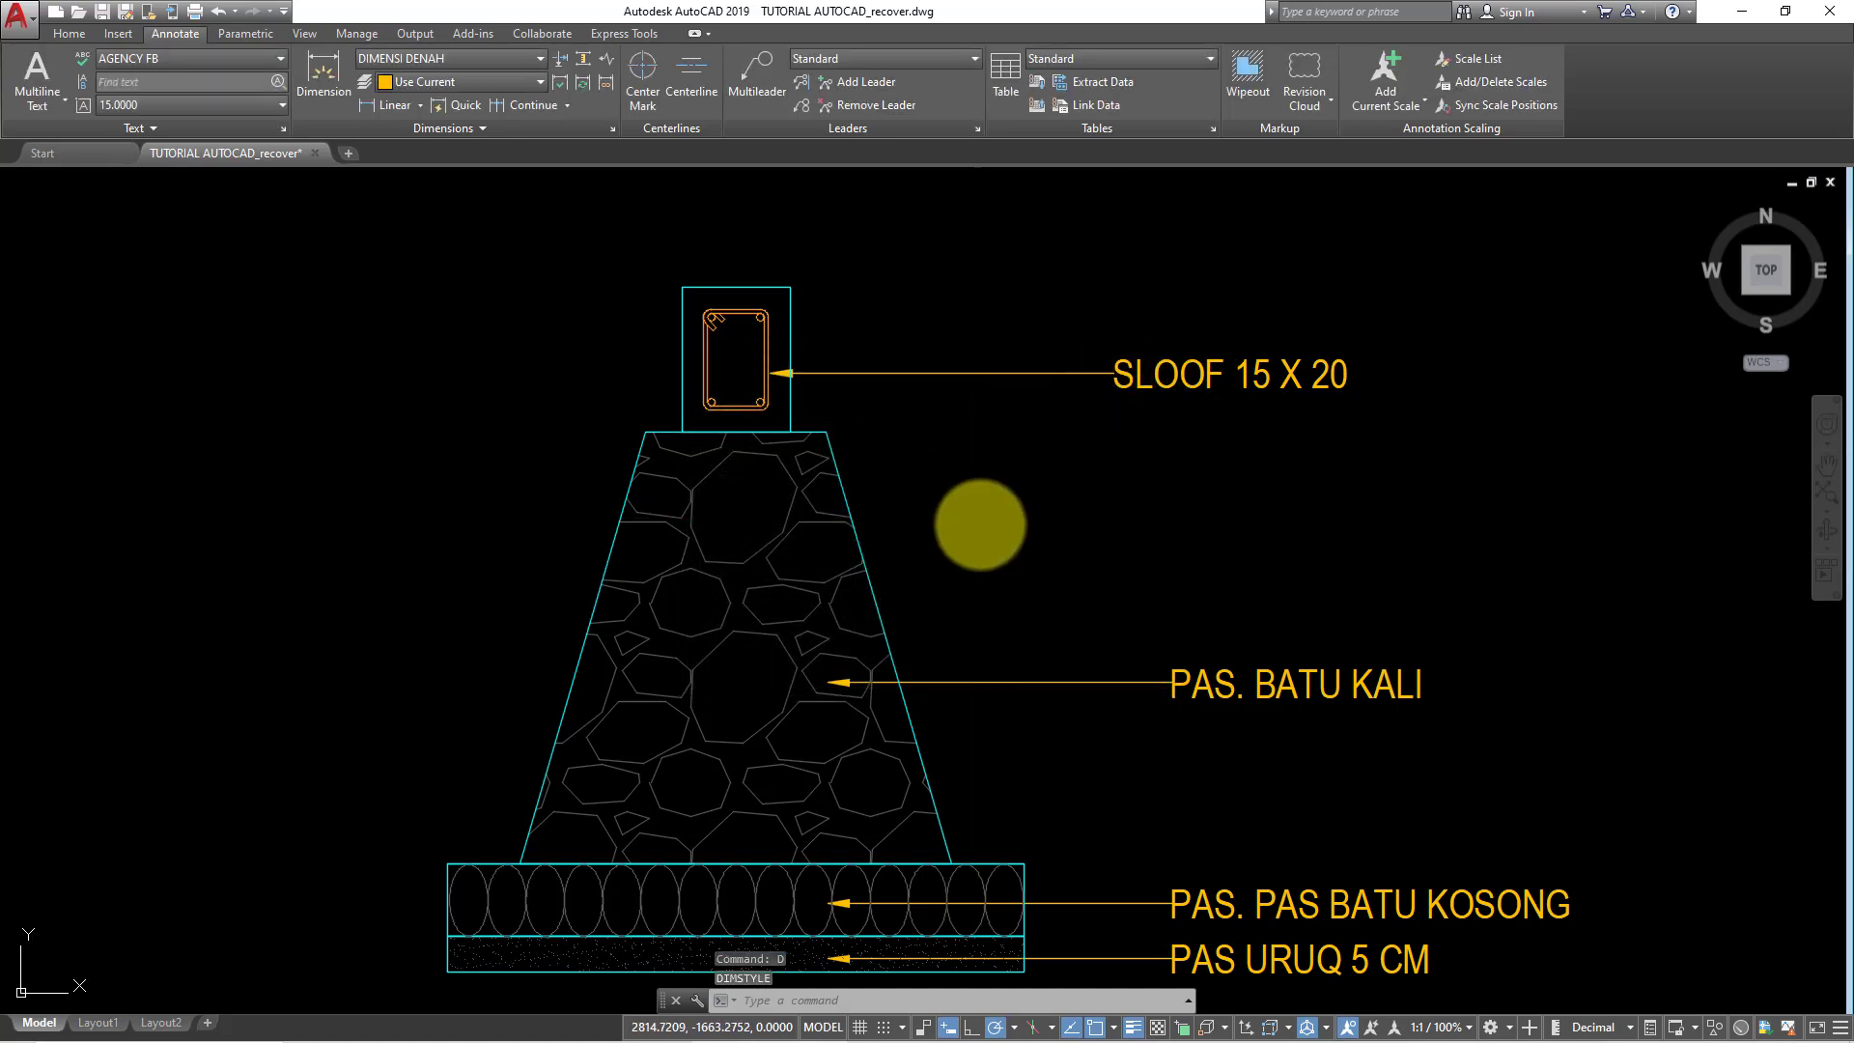
text(d)
key(Return)
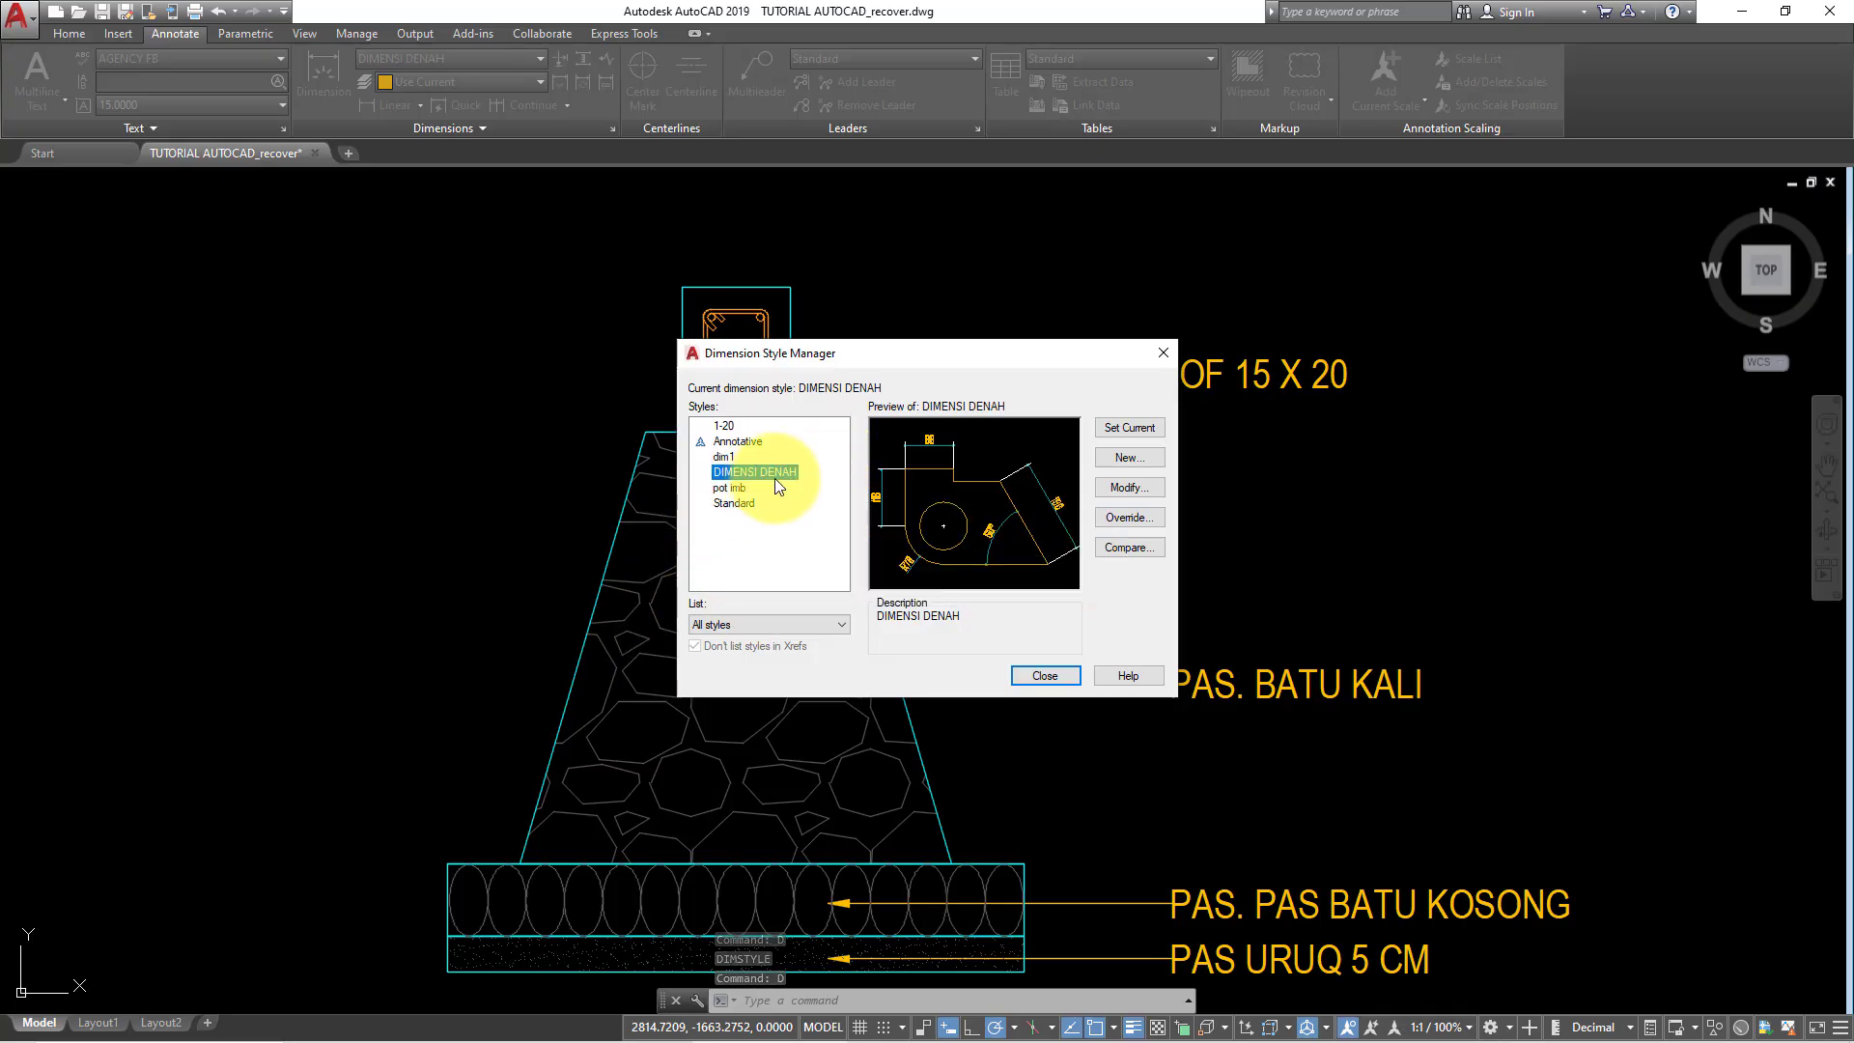
click(1130, 458)
text(DIME)
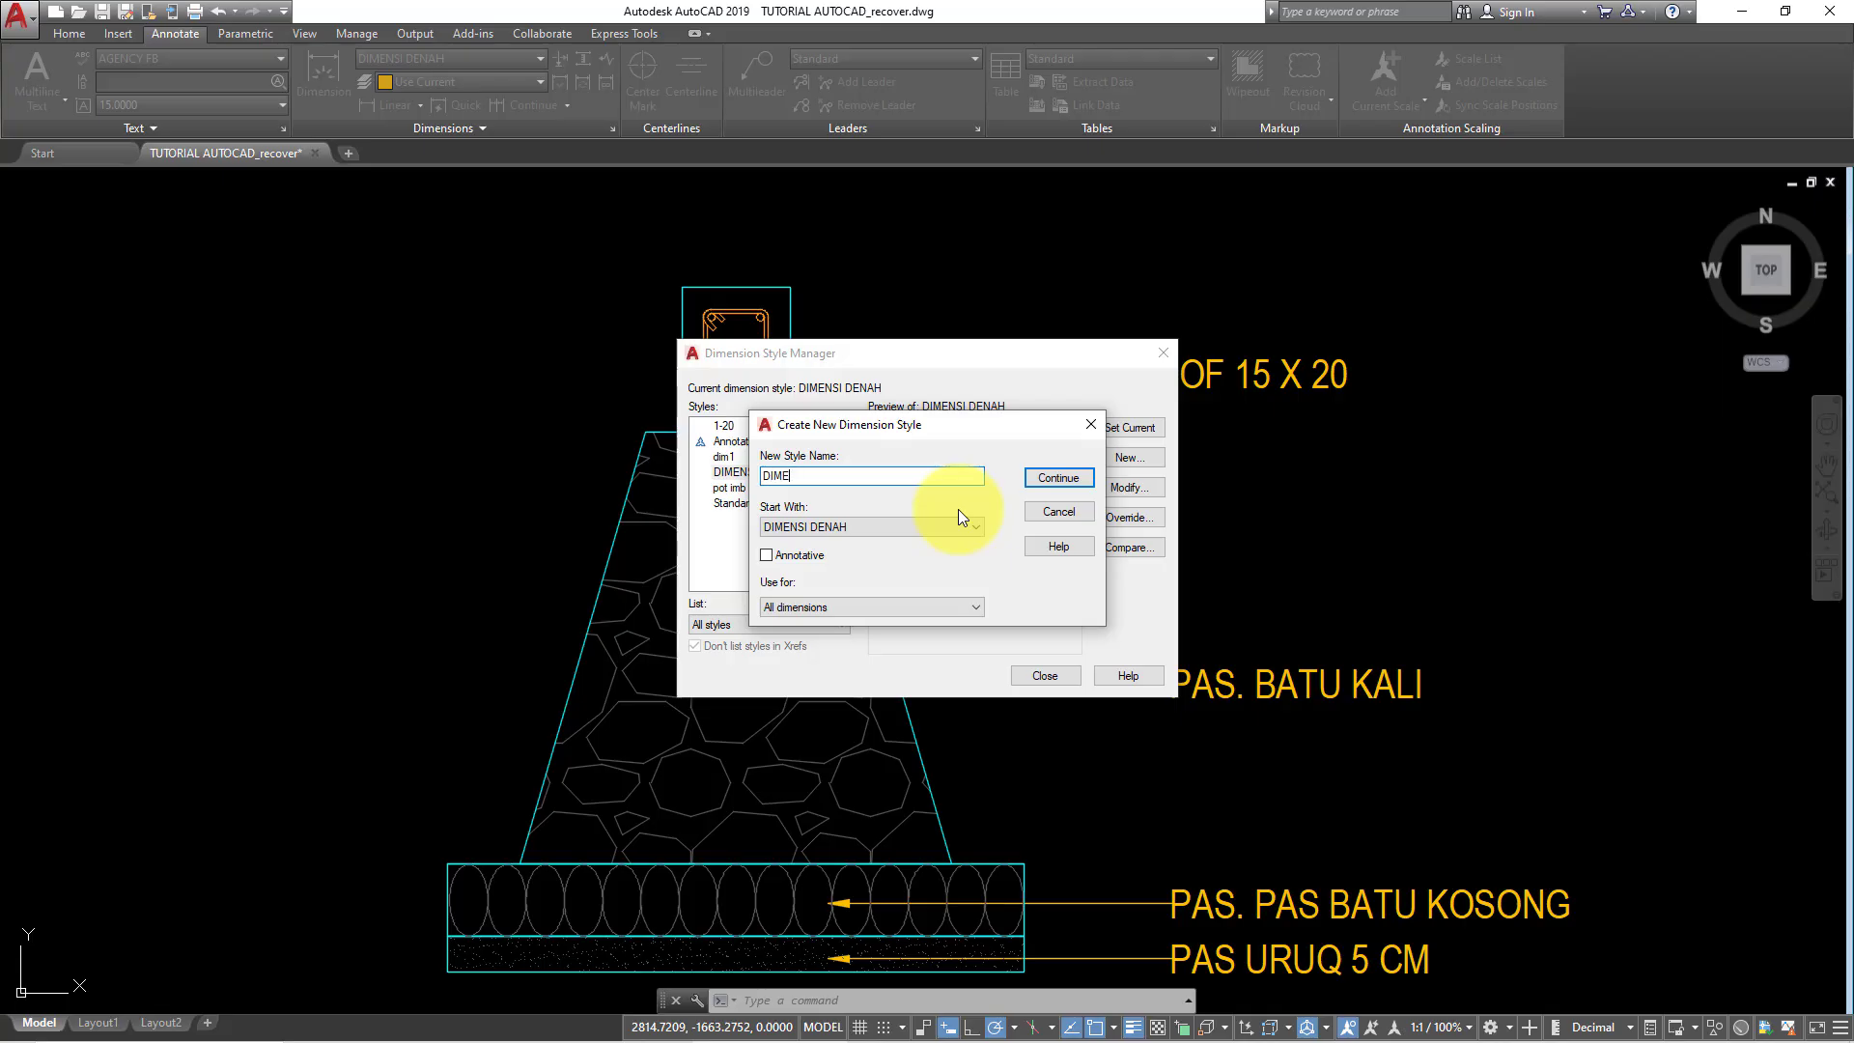
text(NSI DETAIL)
click(1058, 478)
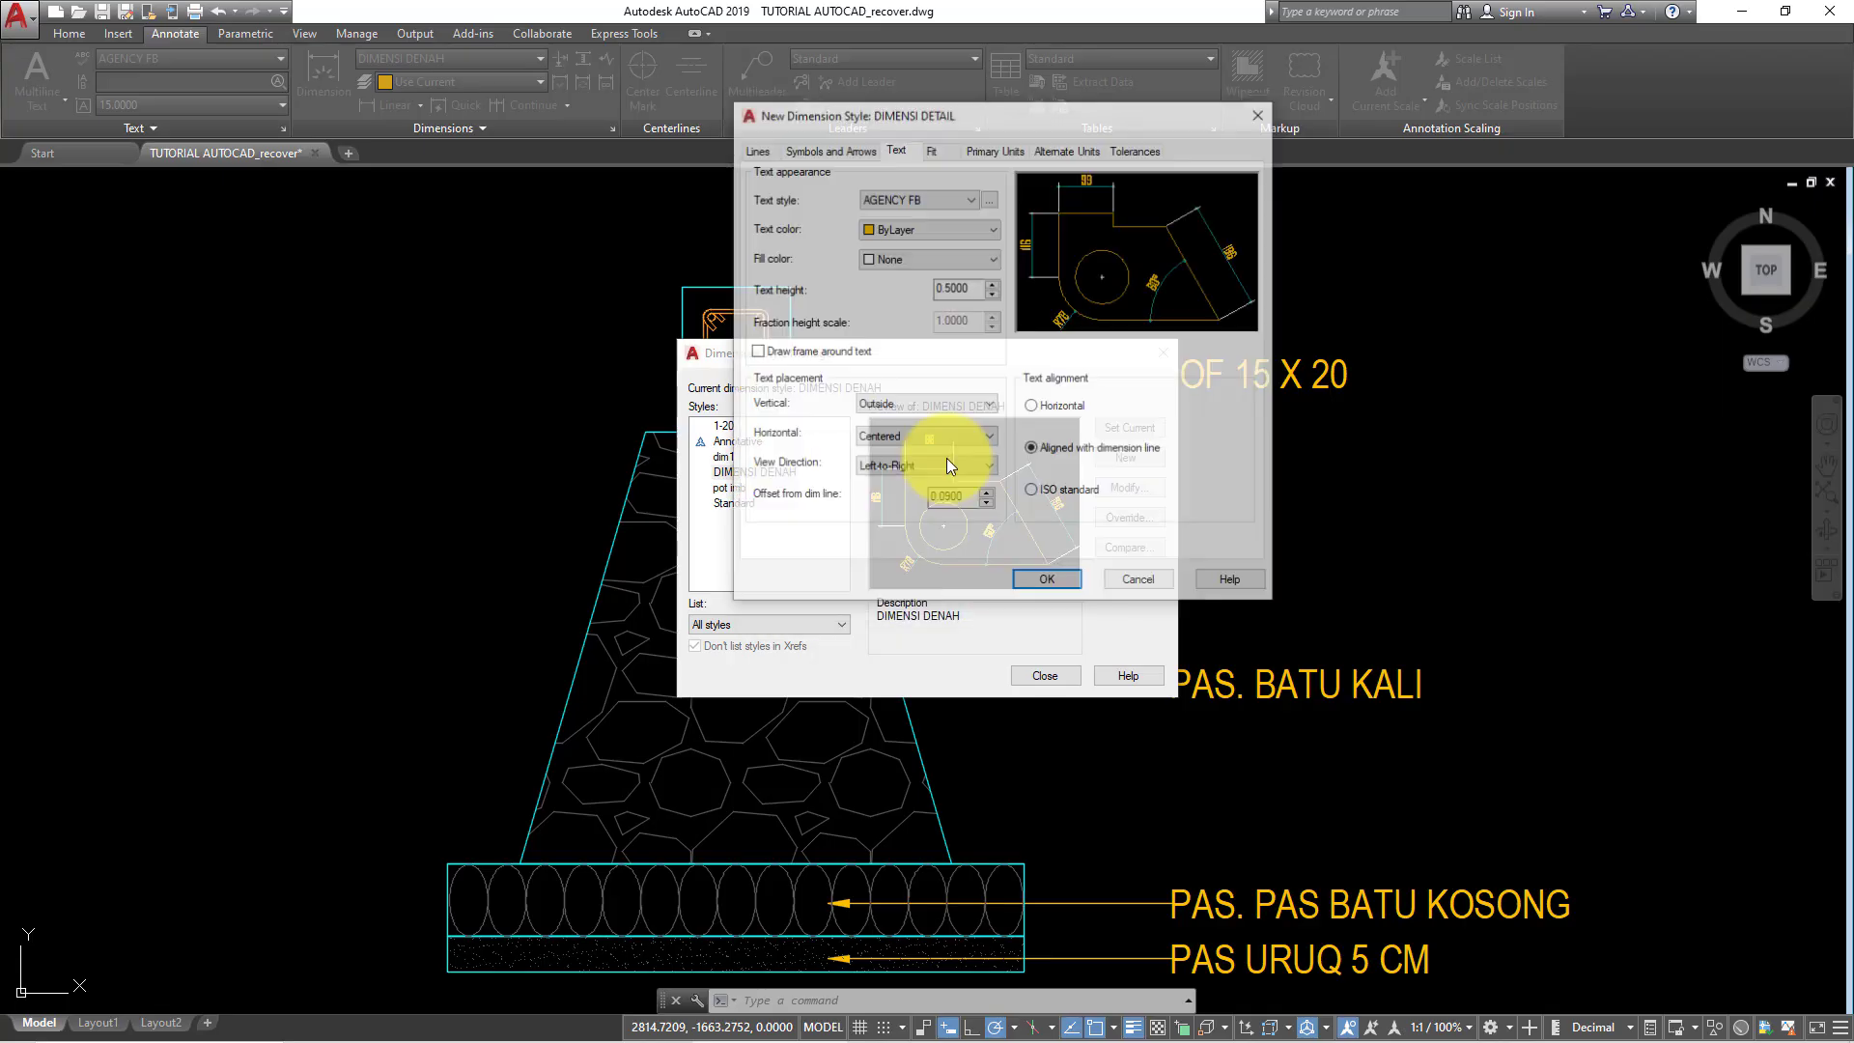
click(931, 150)
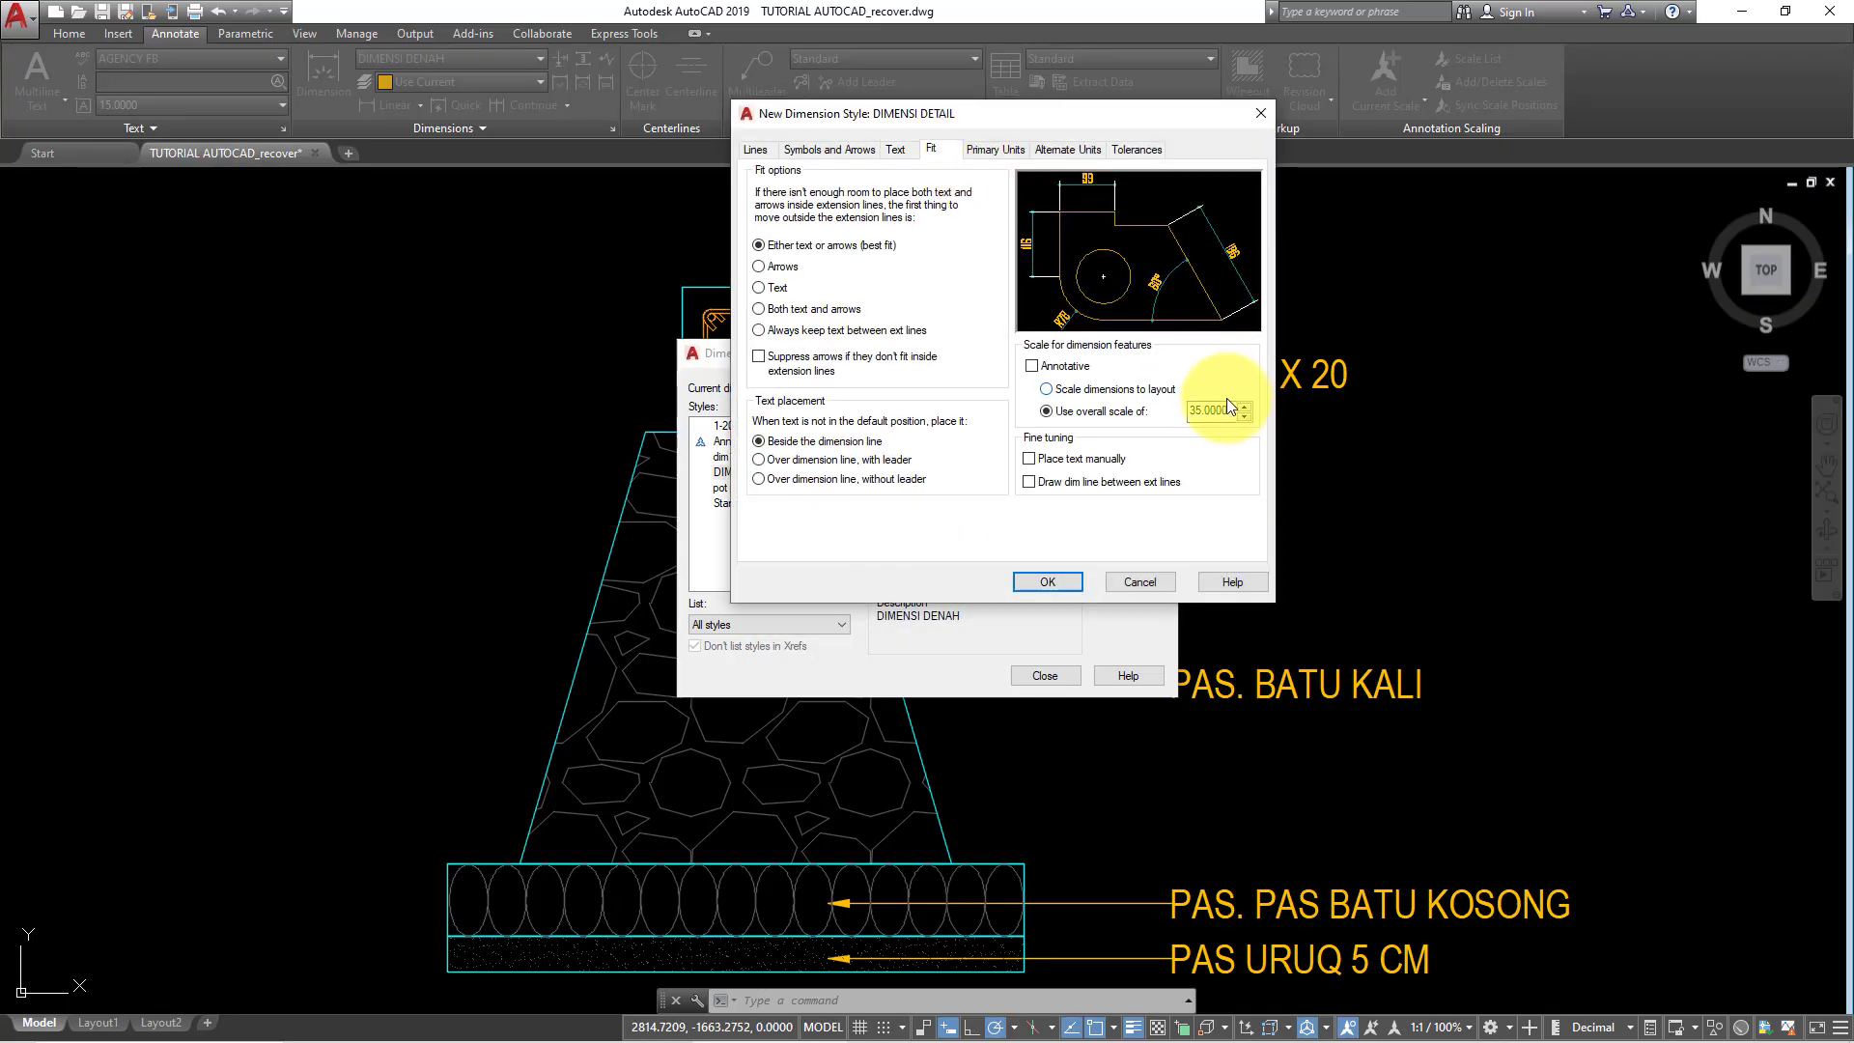
drag(1231, 411, 1169, 410)
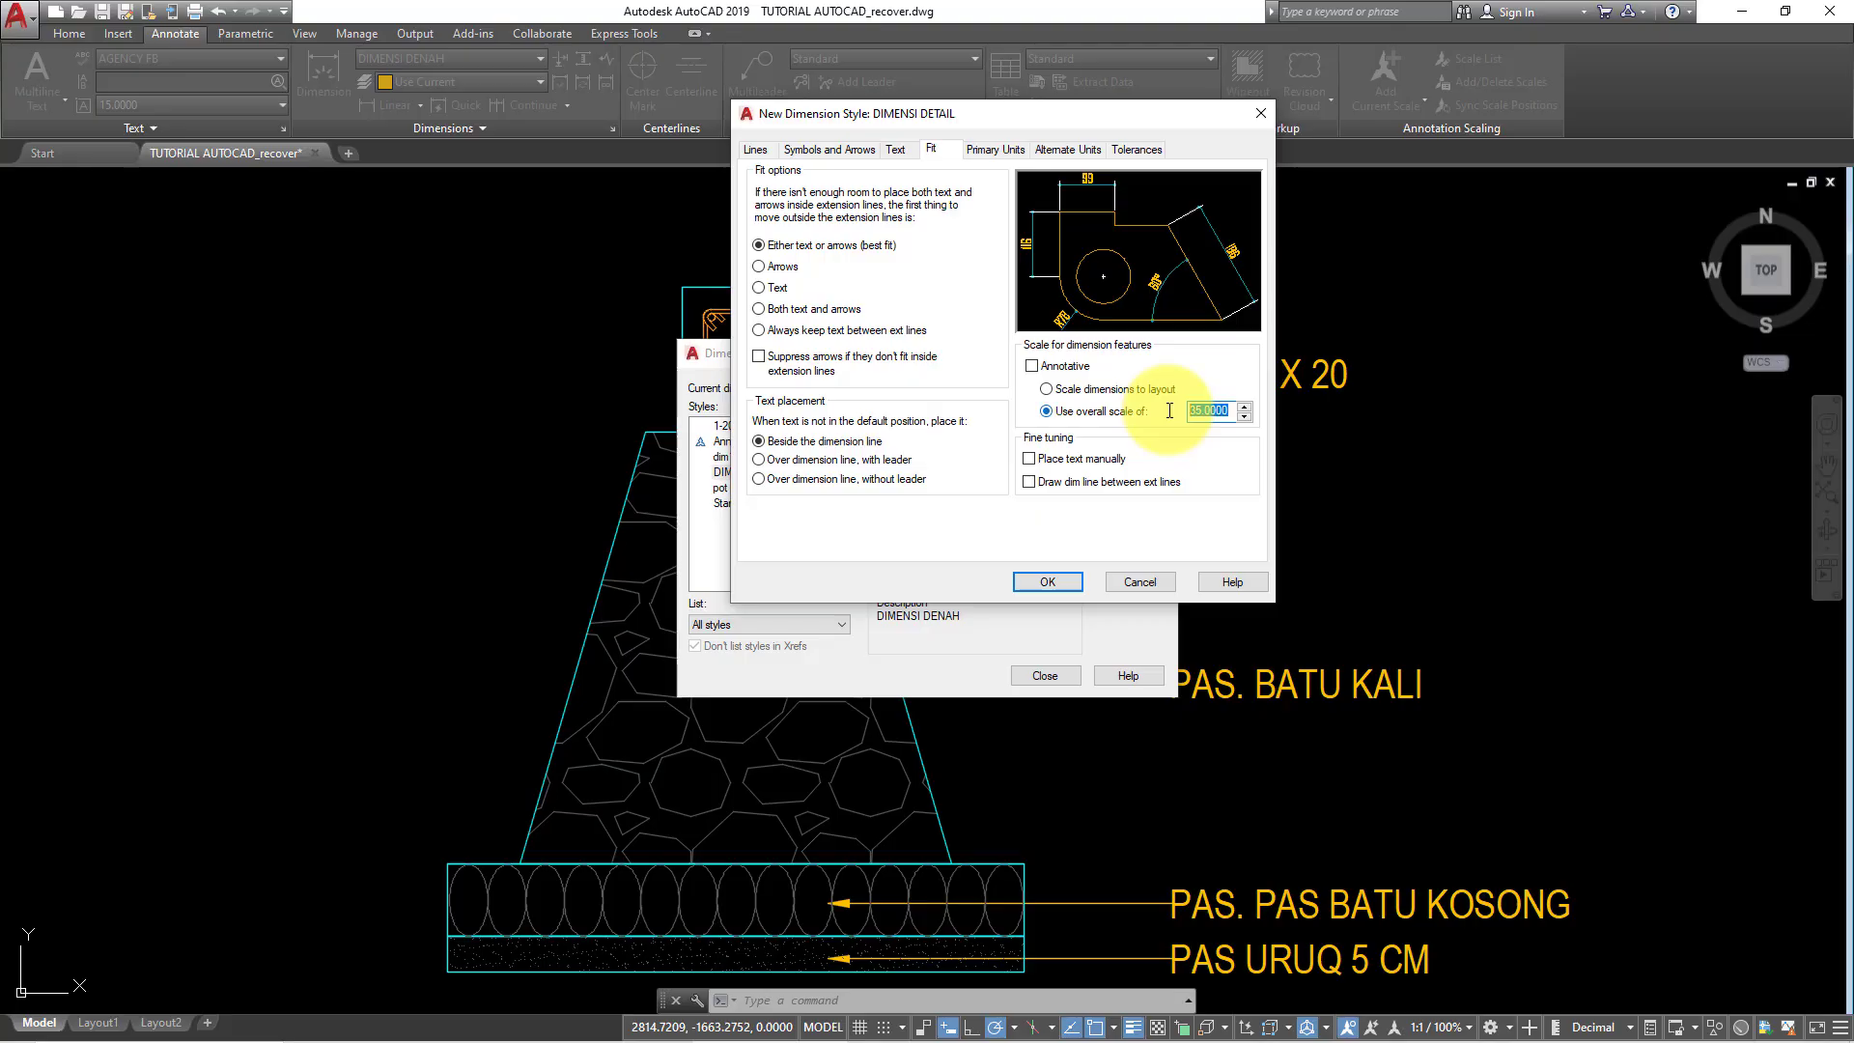
text(10)
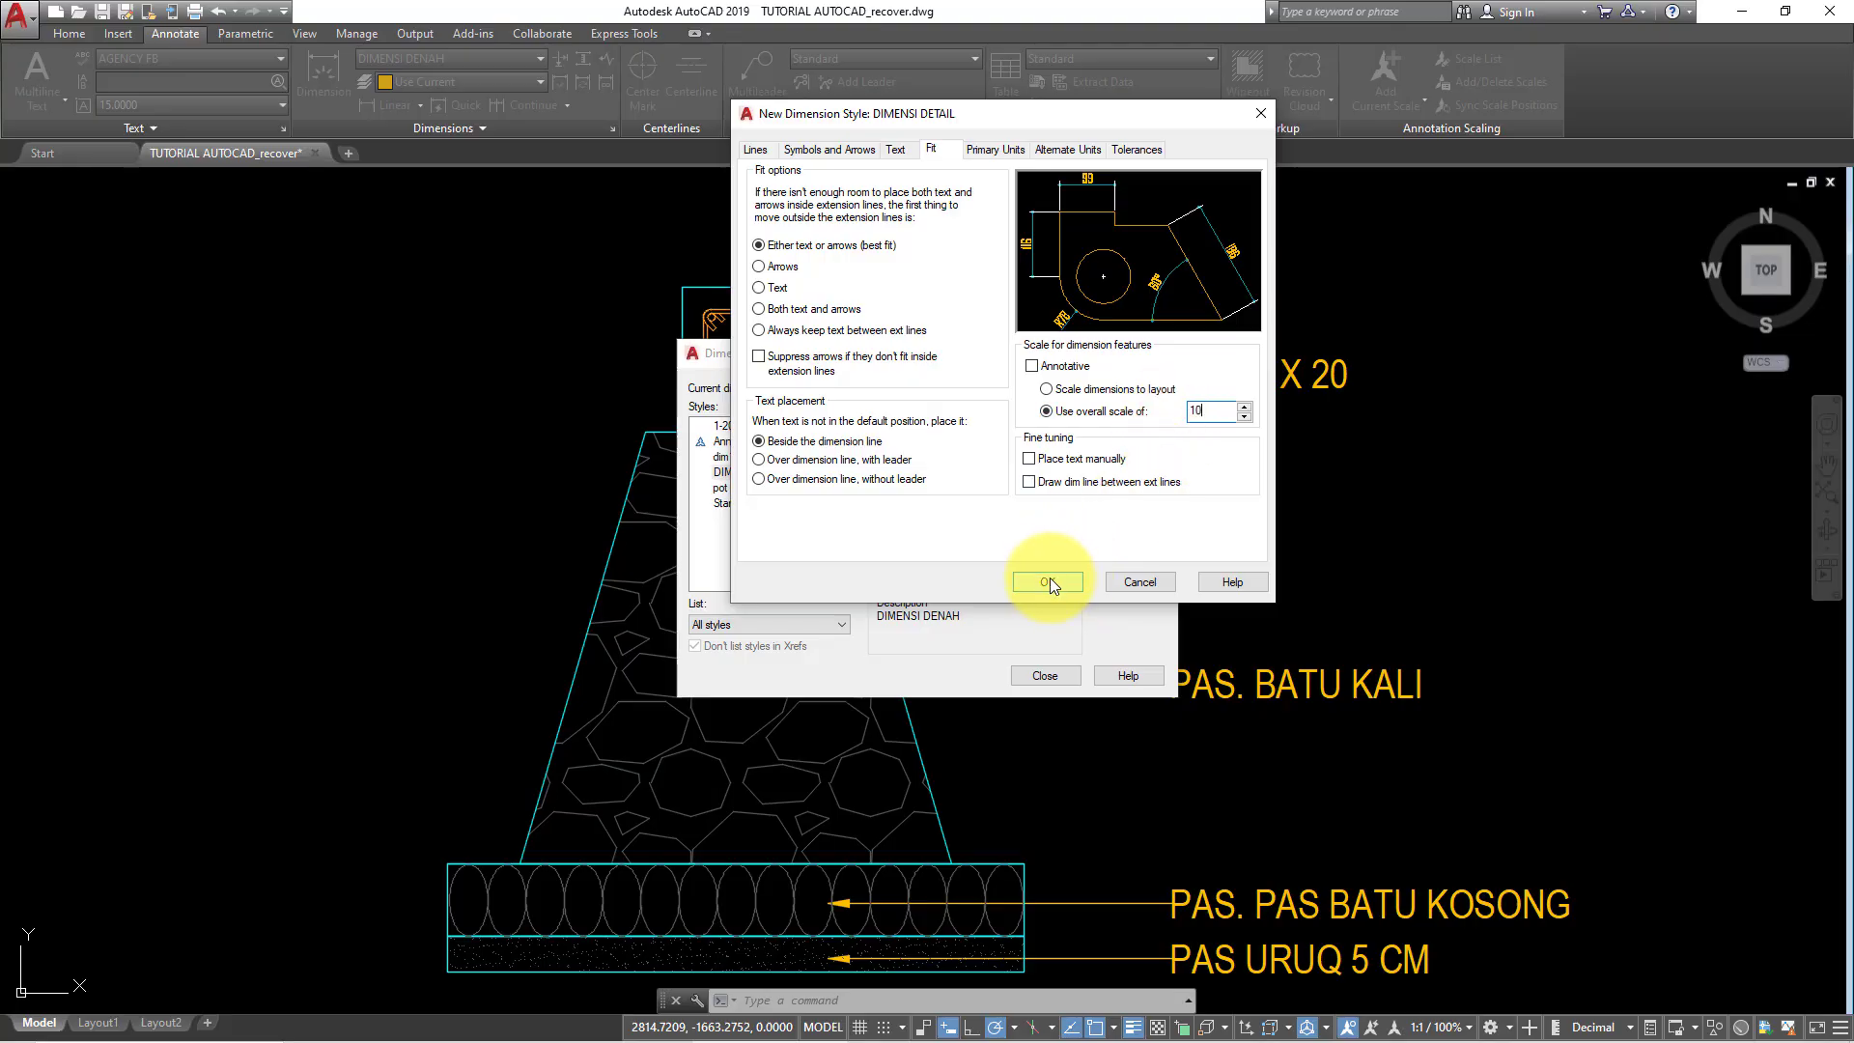
click(1050, 578)
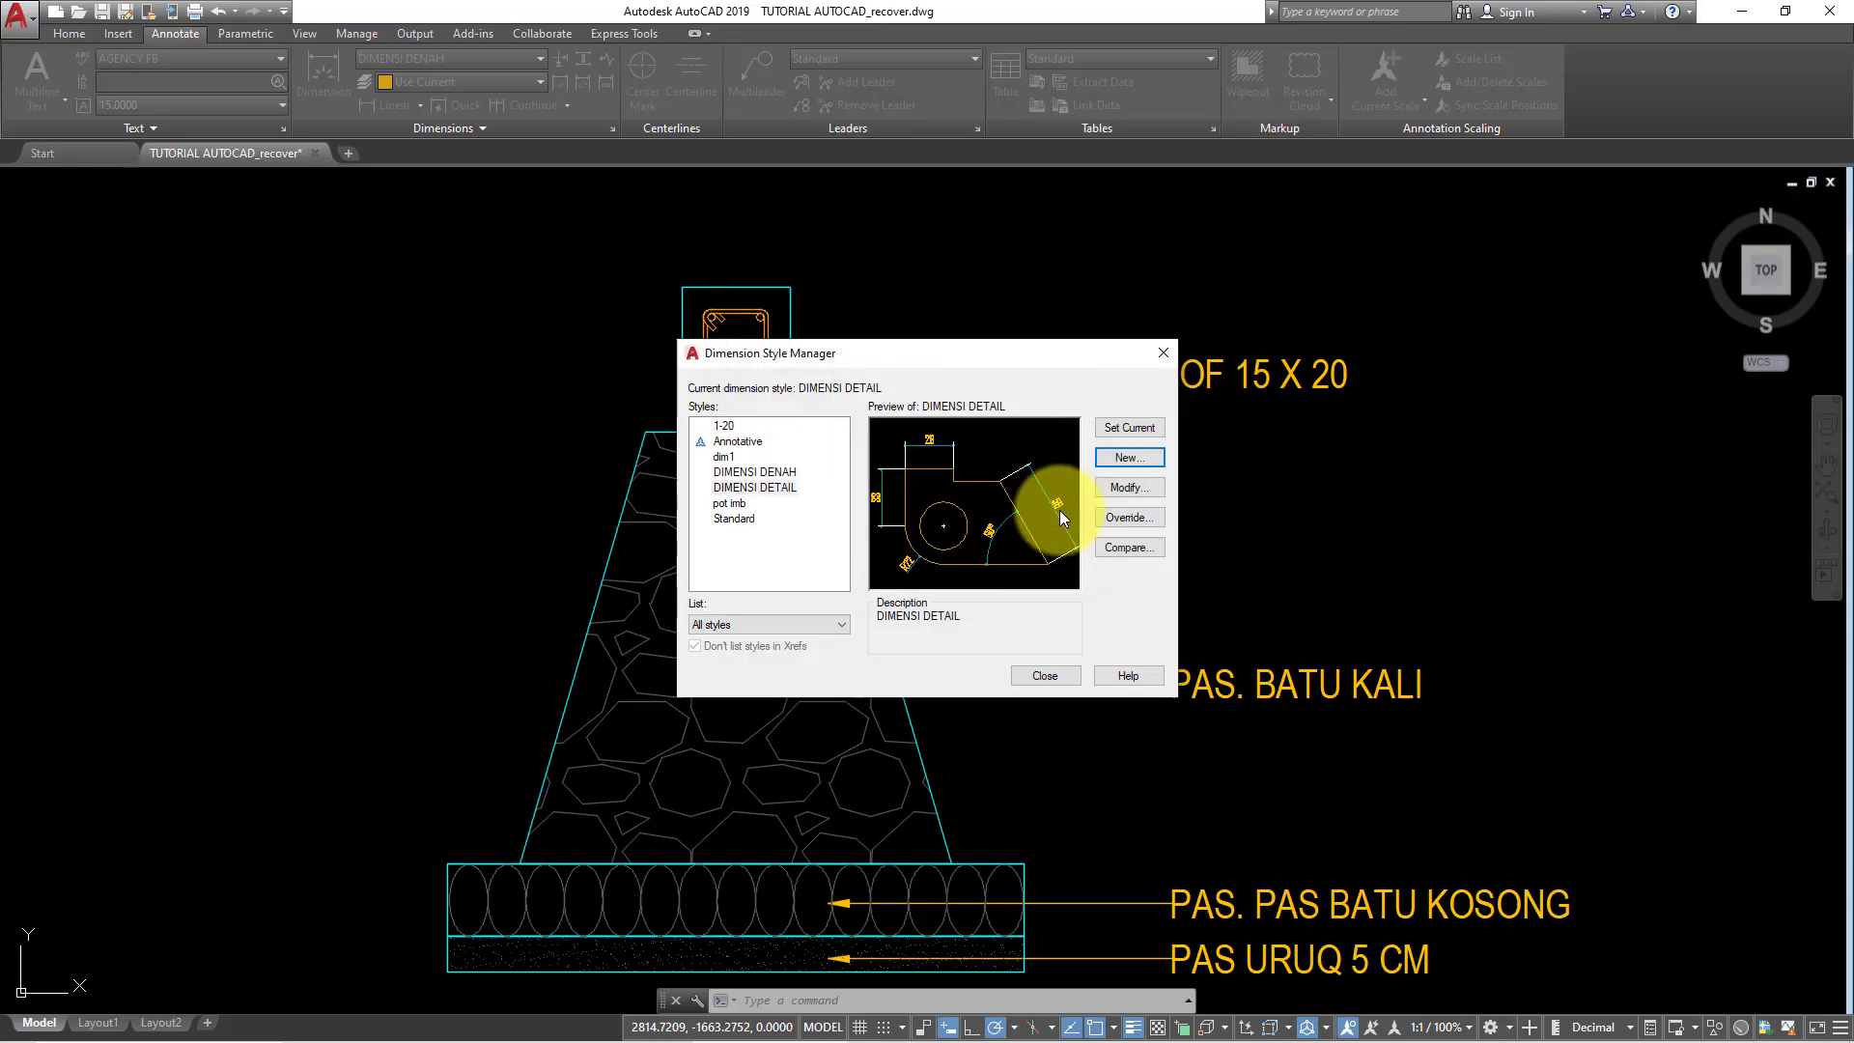
click(1034, 675)
mouse_move(1034, 656)
middle_down()
mouse_move(615, 539)
mouse_move(706, 513)
middle_up()
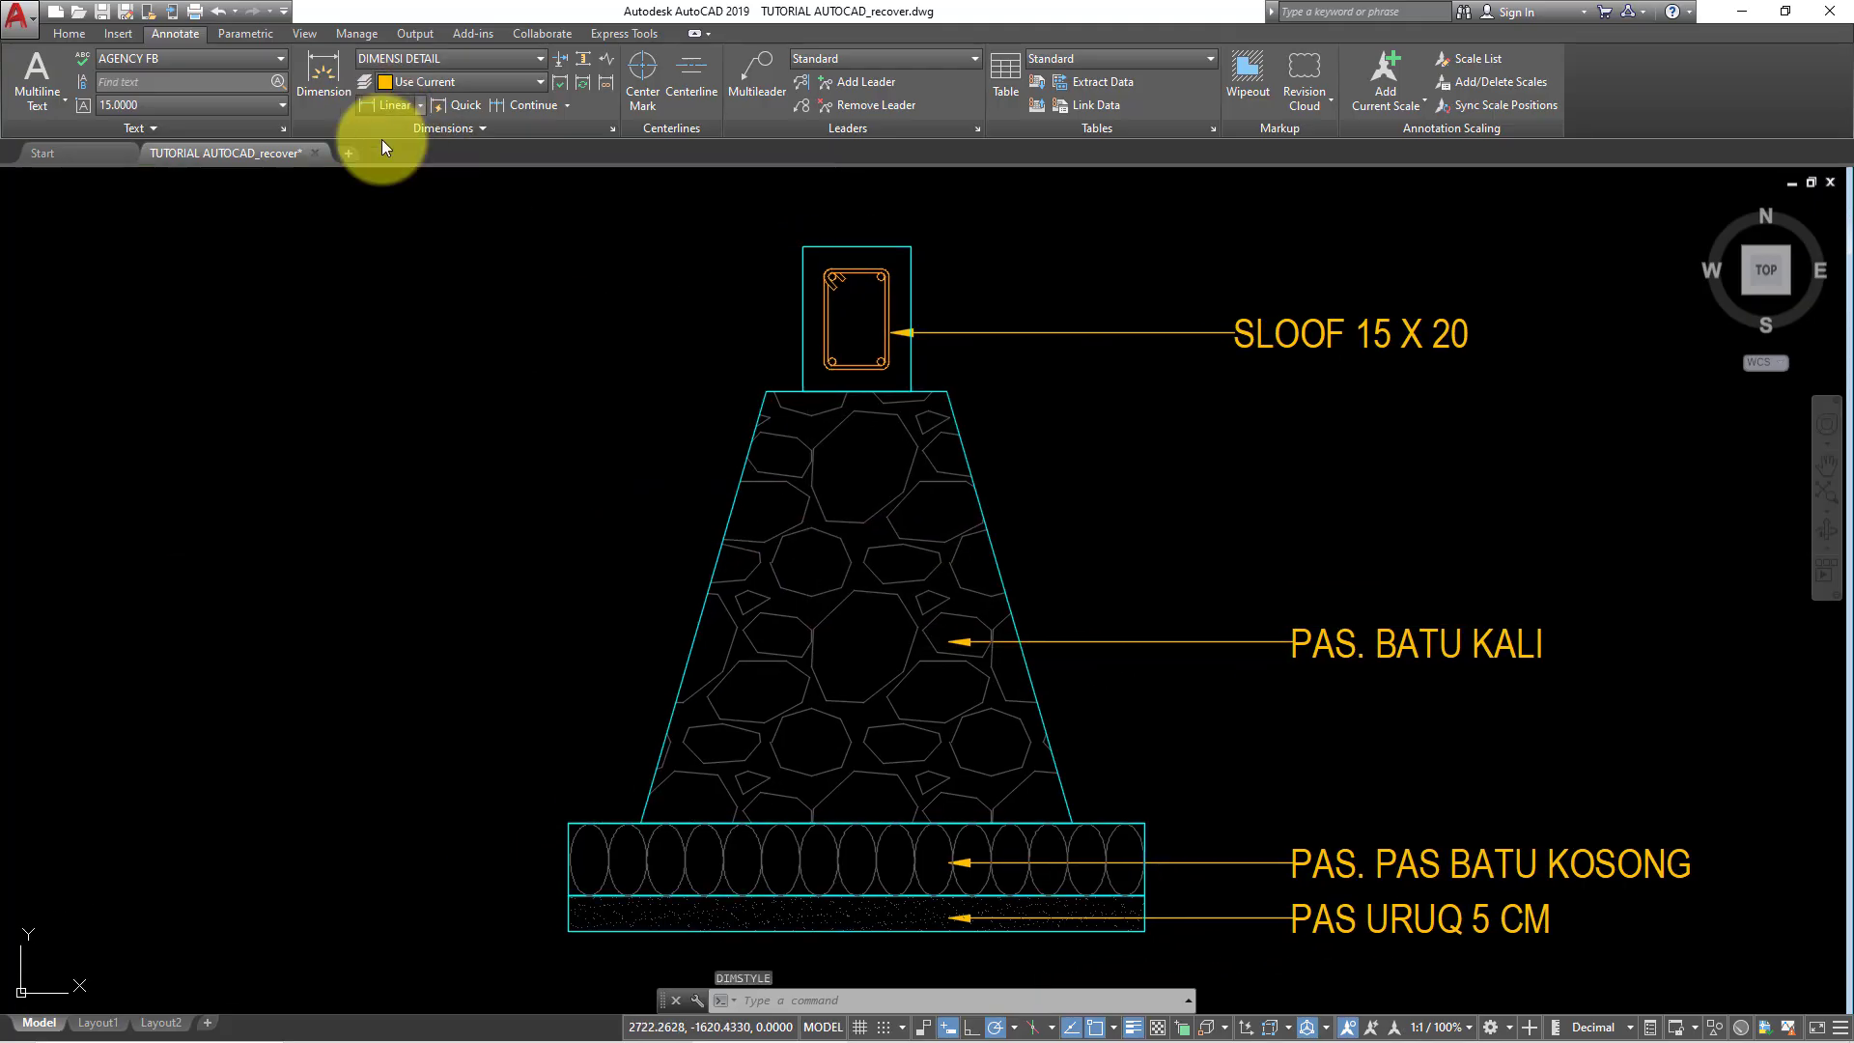
- Place a trial 5 vertical dimension on the fill layer, then erase it
click(389, 104)
click(568, 896)
click(568, 931)
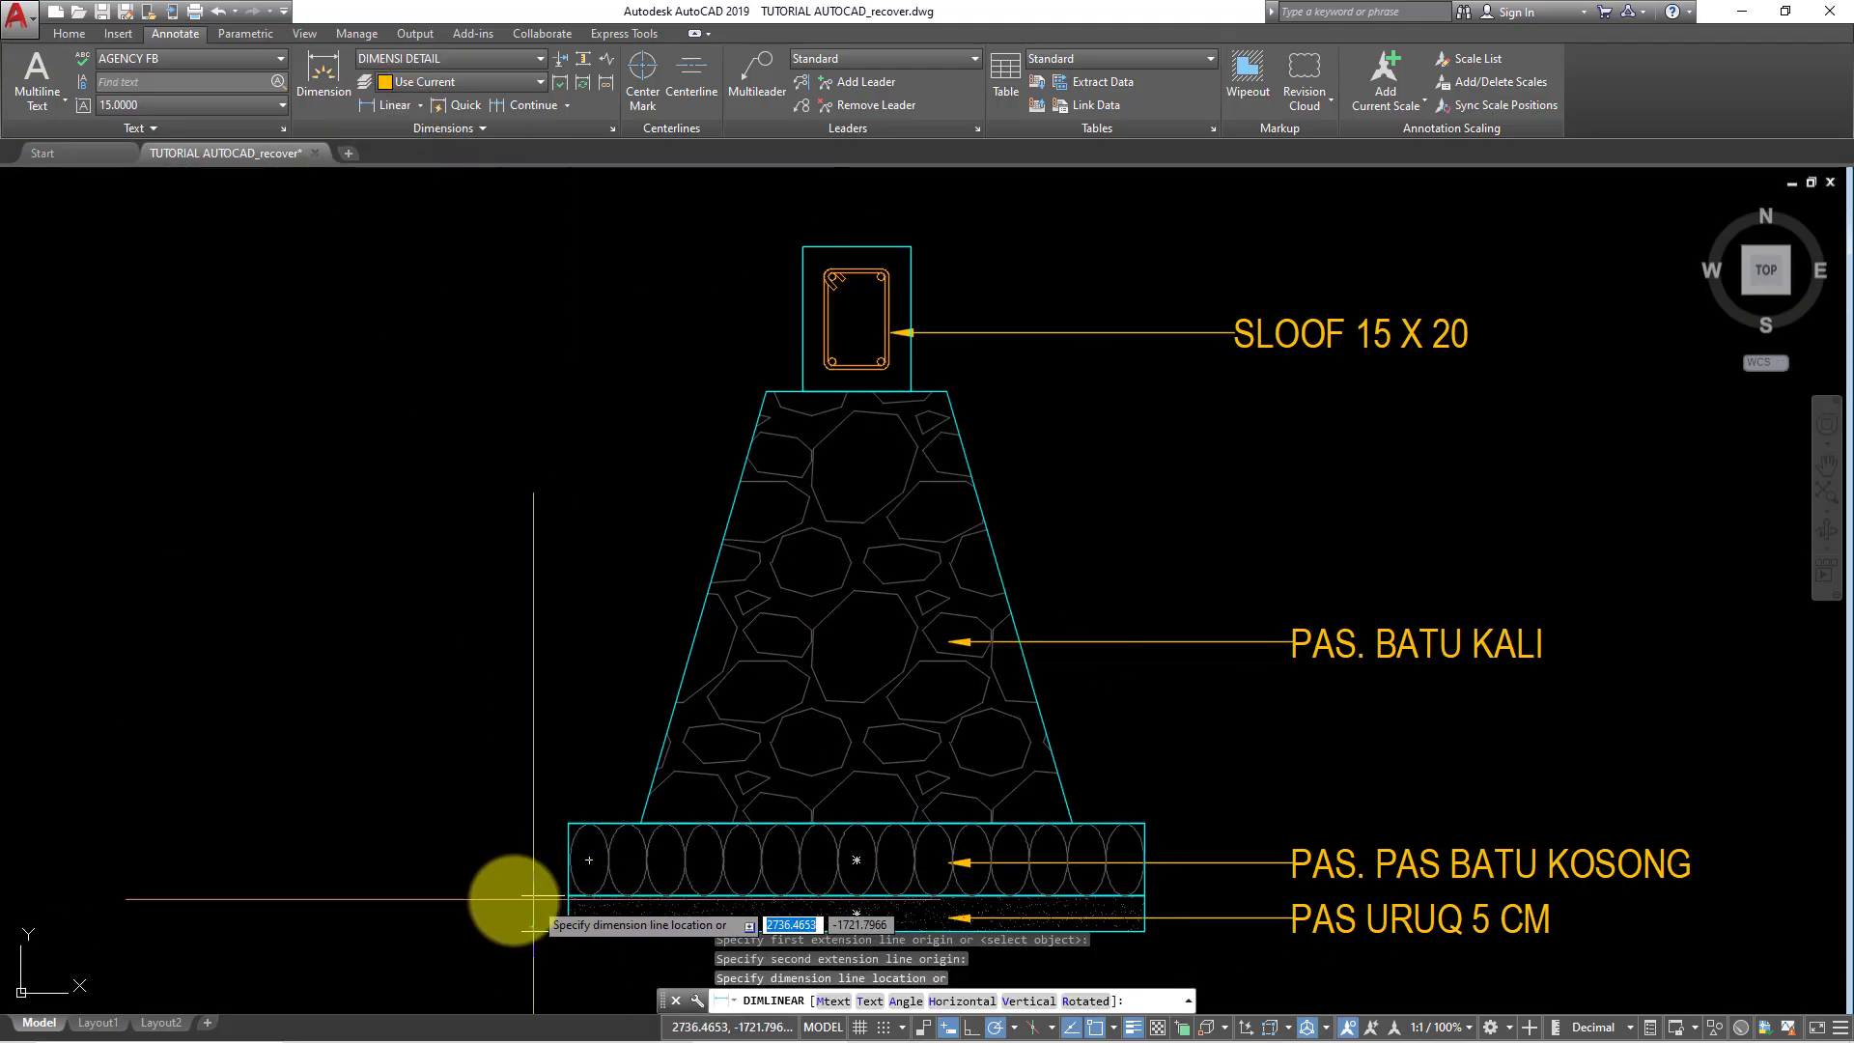
click(527, 903)
scroll(545, 913, up, 1)
scroll(536, 784, up, 1)
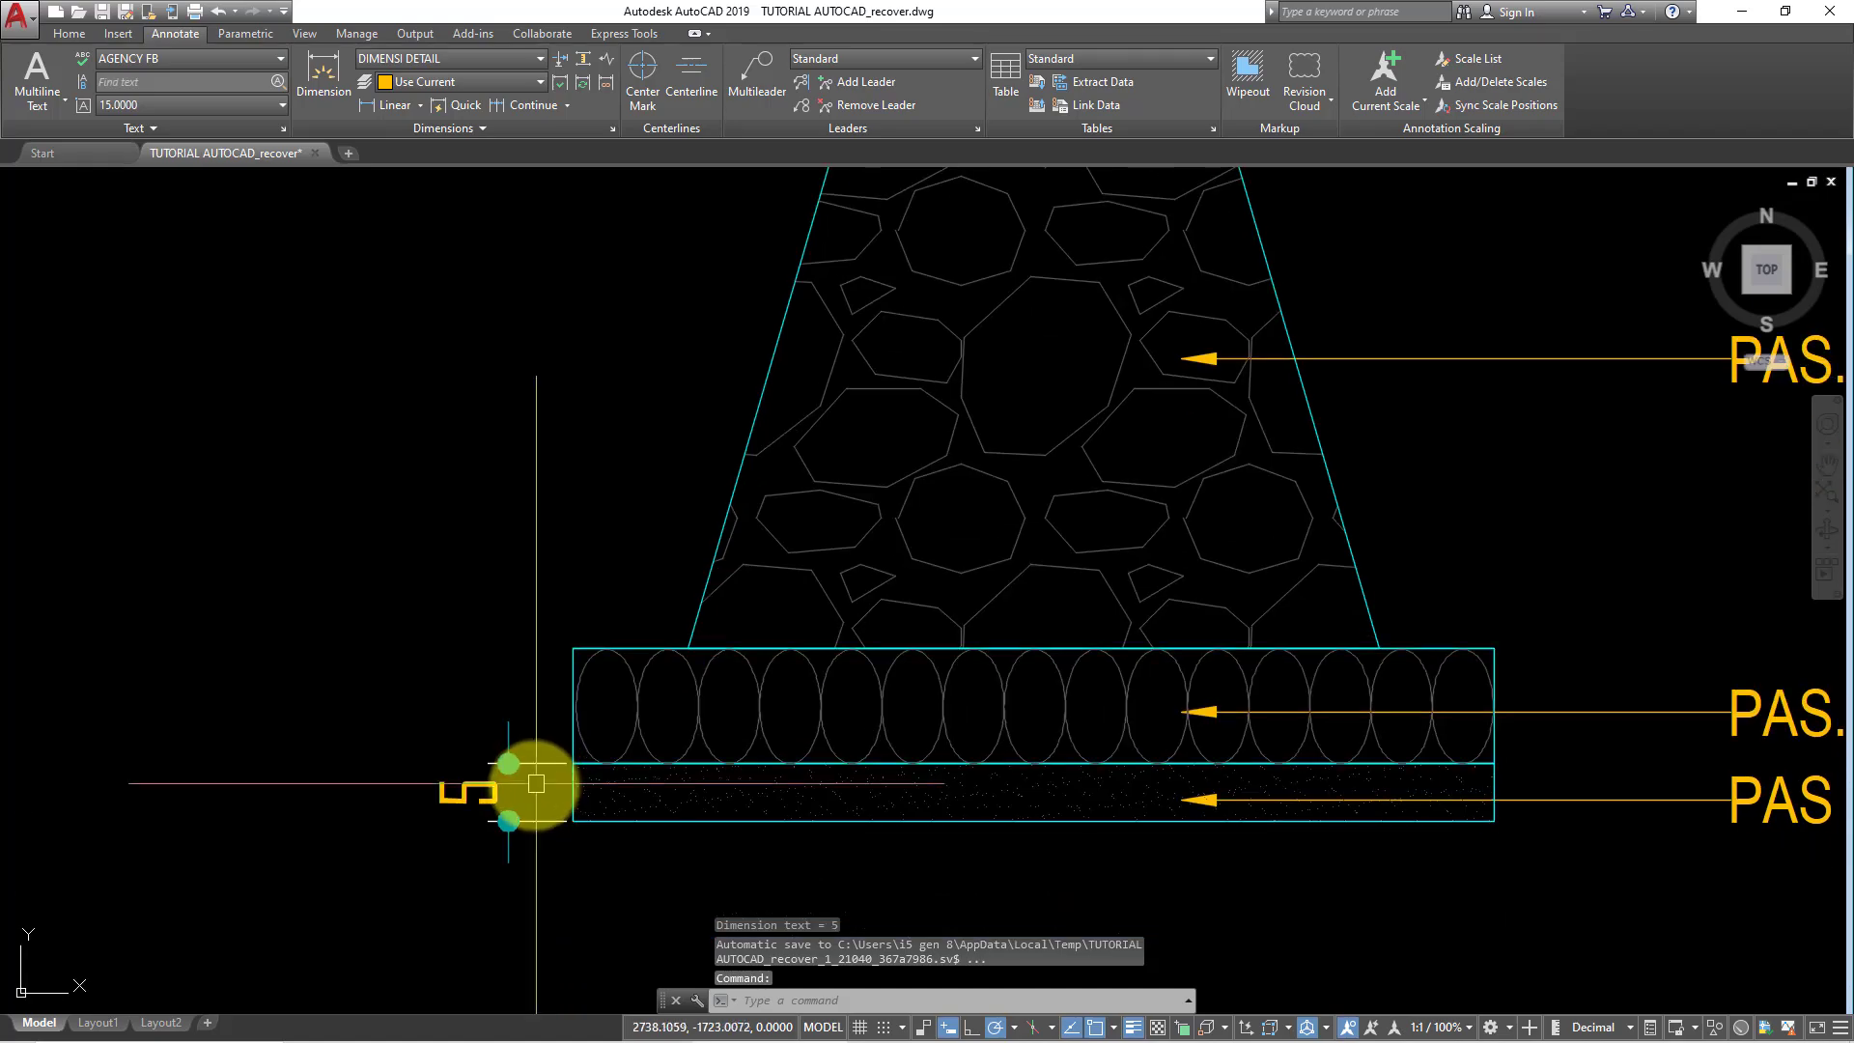
click(536, 784)
scroll(530, 683, down, 8)
scroll(456, 692, up, 5)
scroll(537, 807, up, 3)
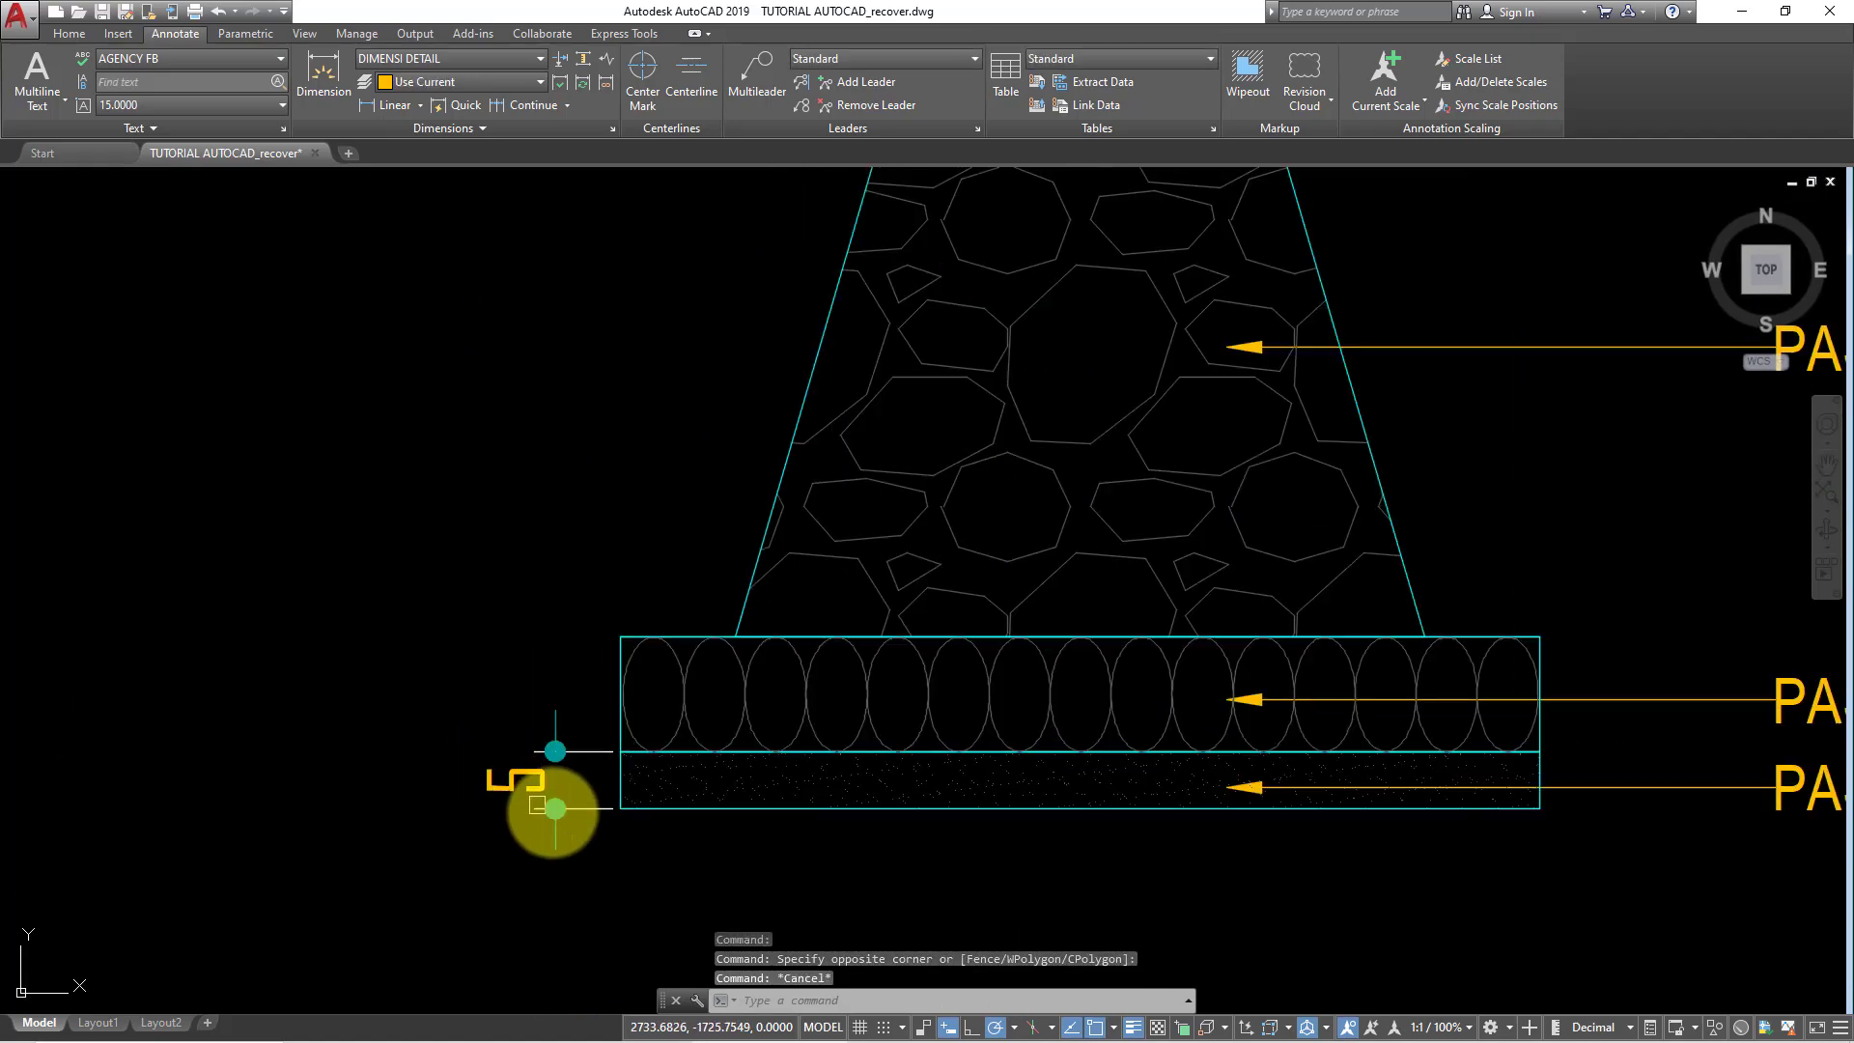
text(E)
key(Return)
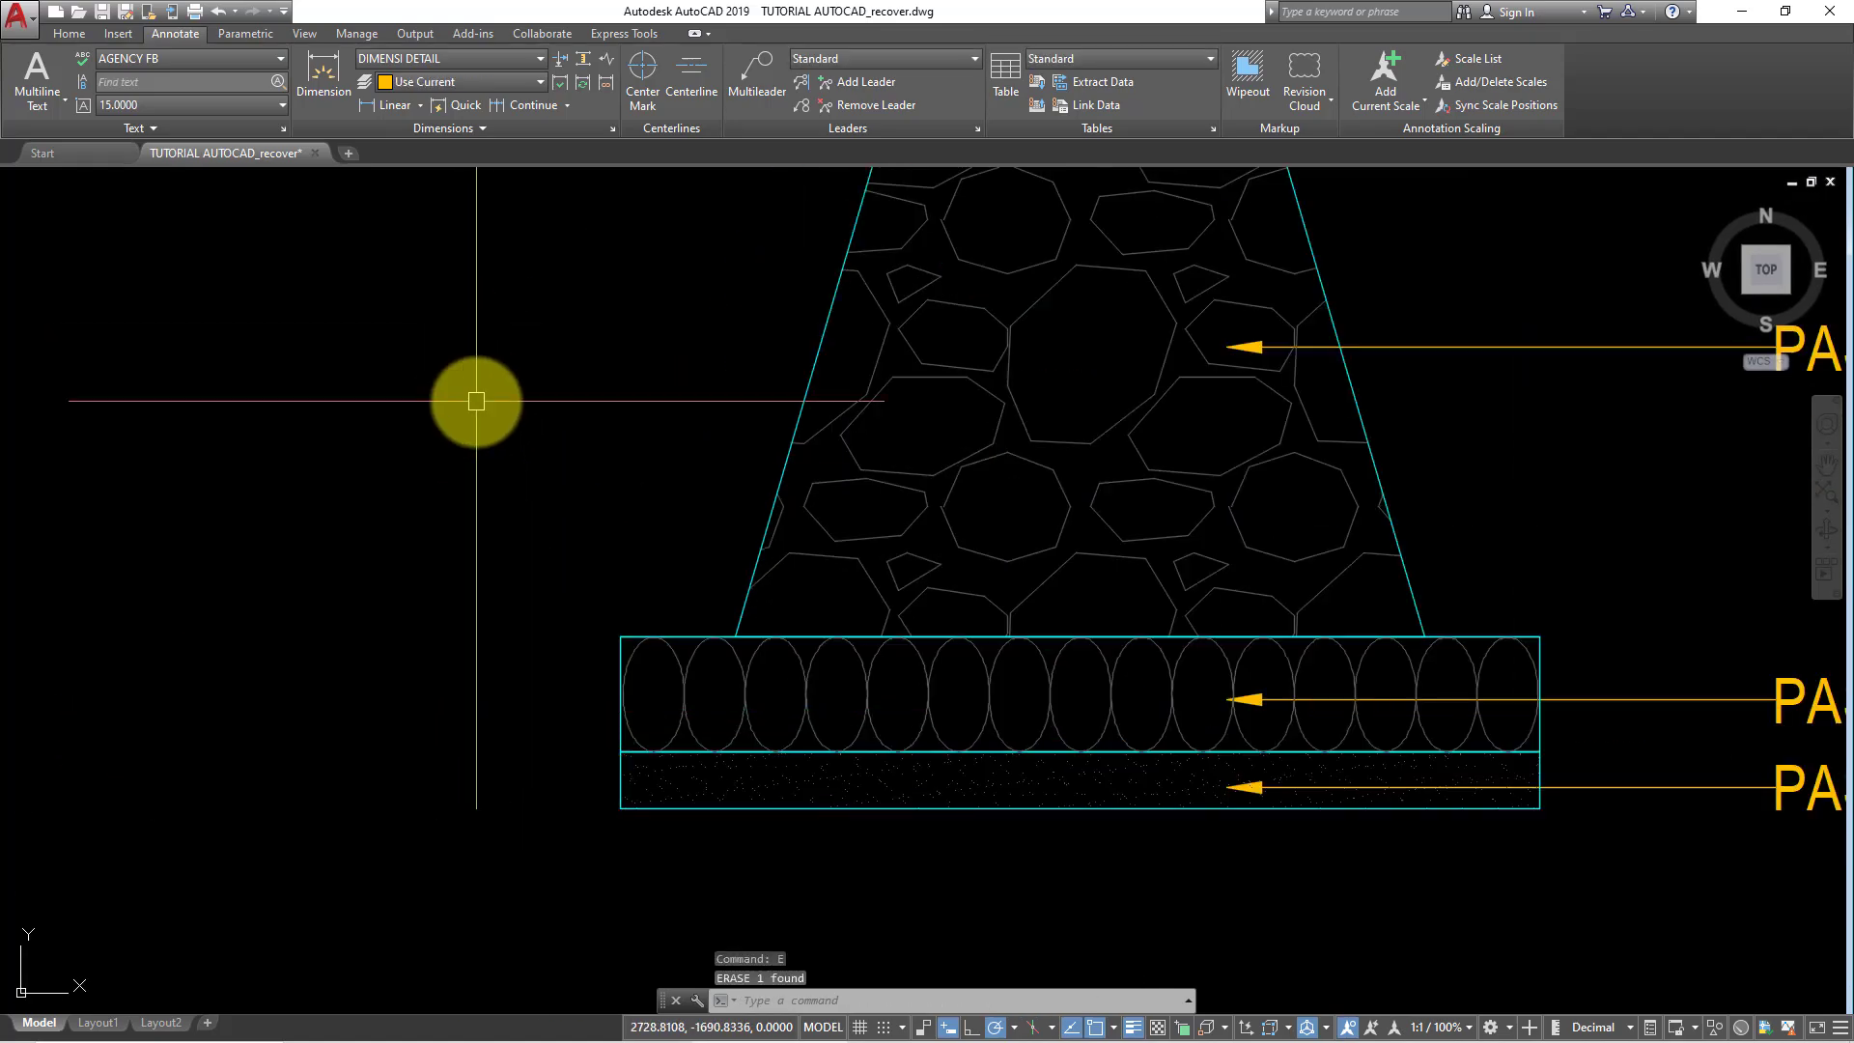
- Adjust the DIMENSI DETAIL arrow size, then begin a vertical dimension on the fill layer
text(D)
key(Return)
click(1123, 489)
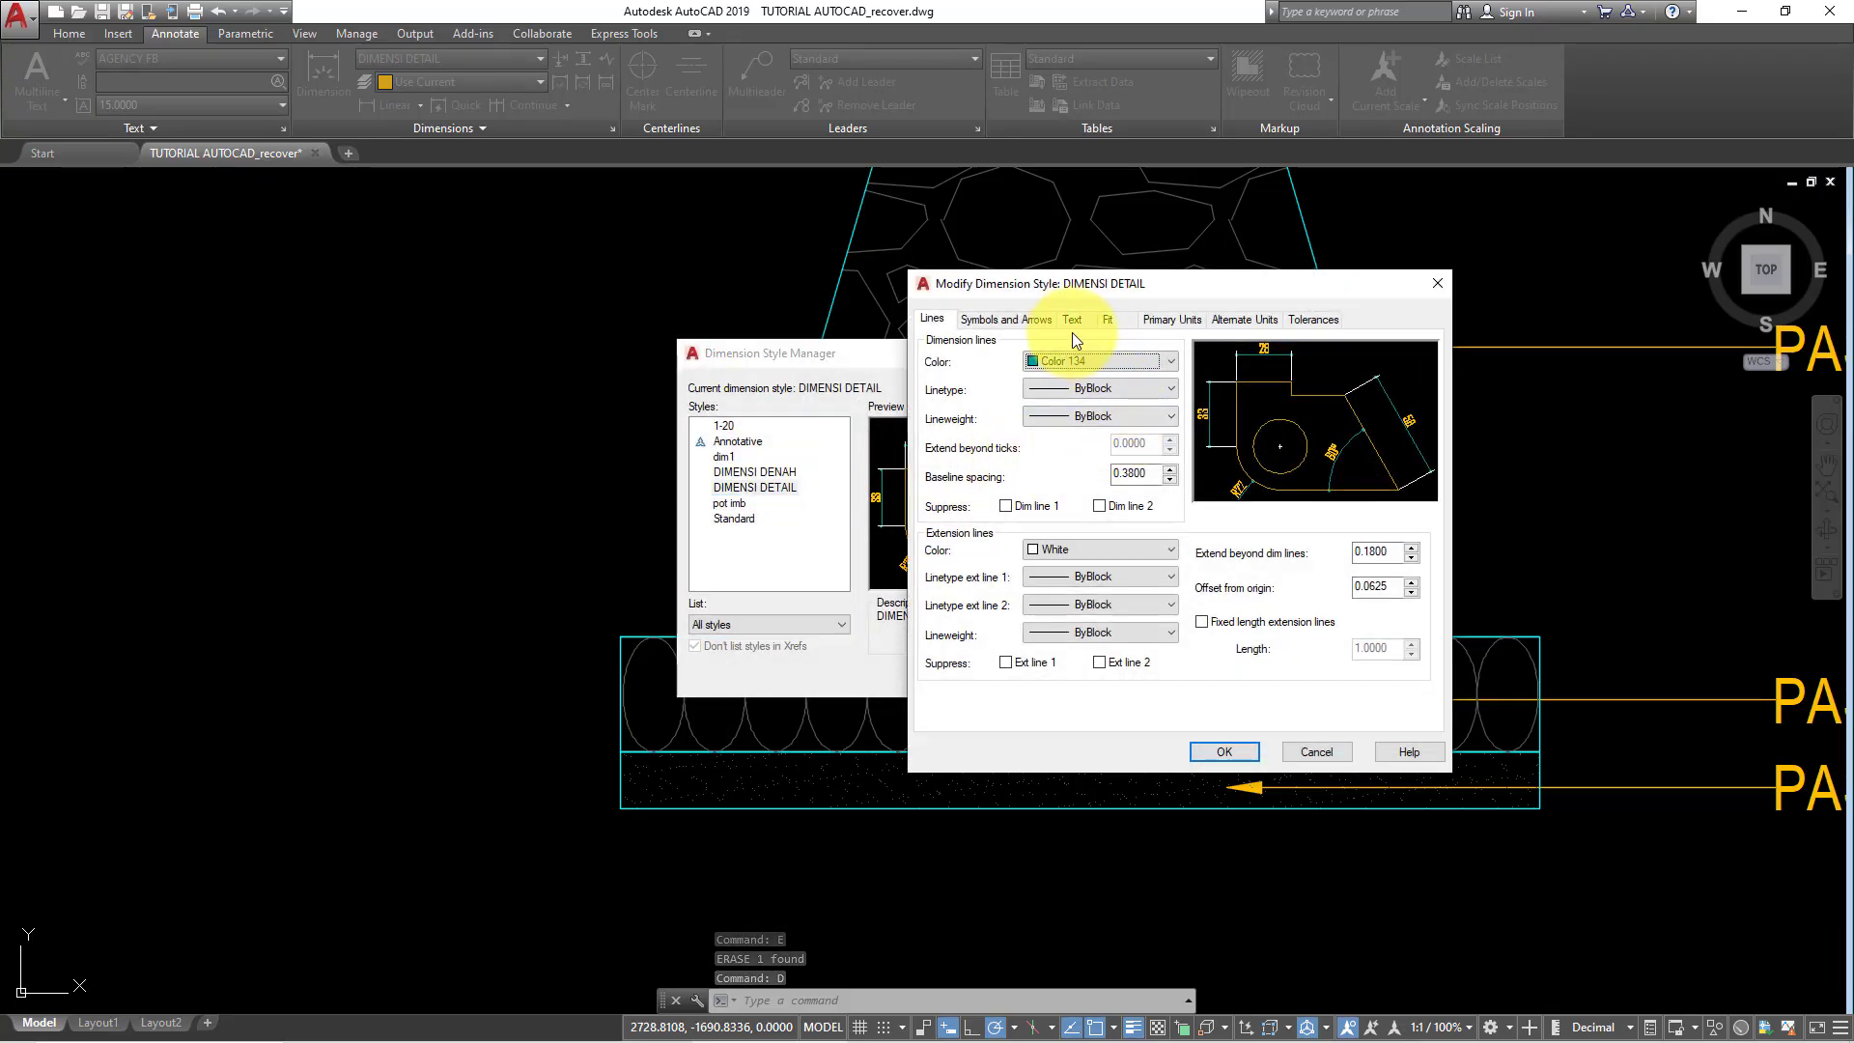
click(1041, 322)
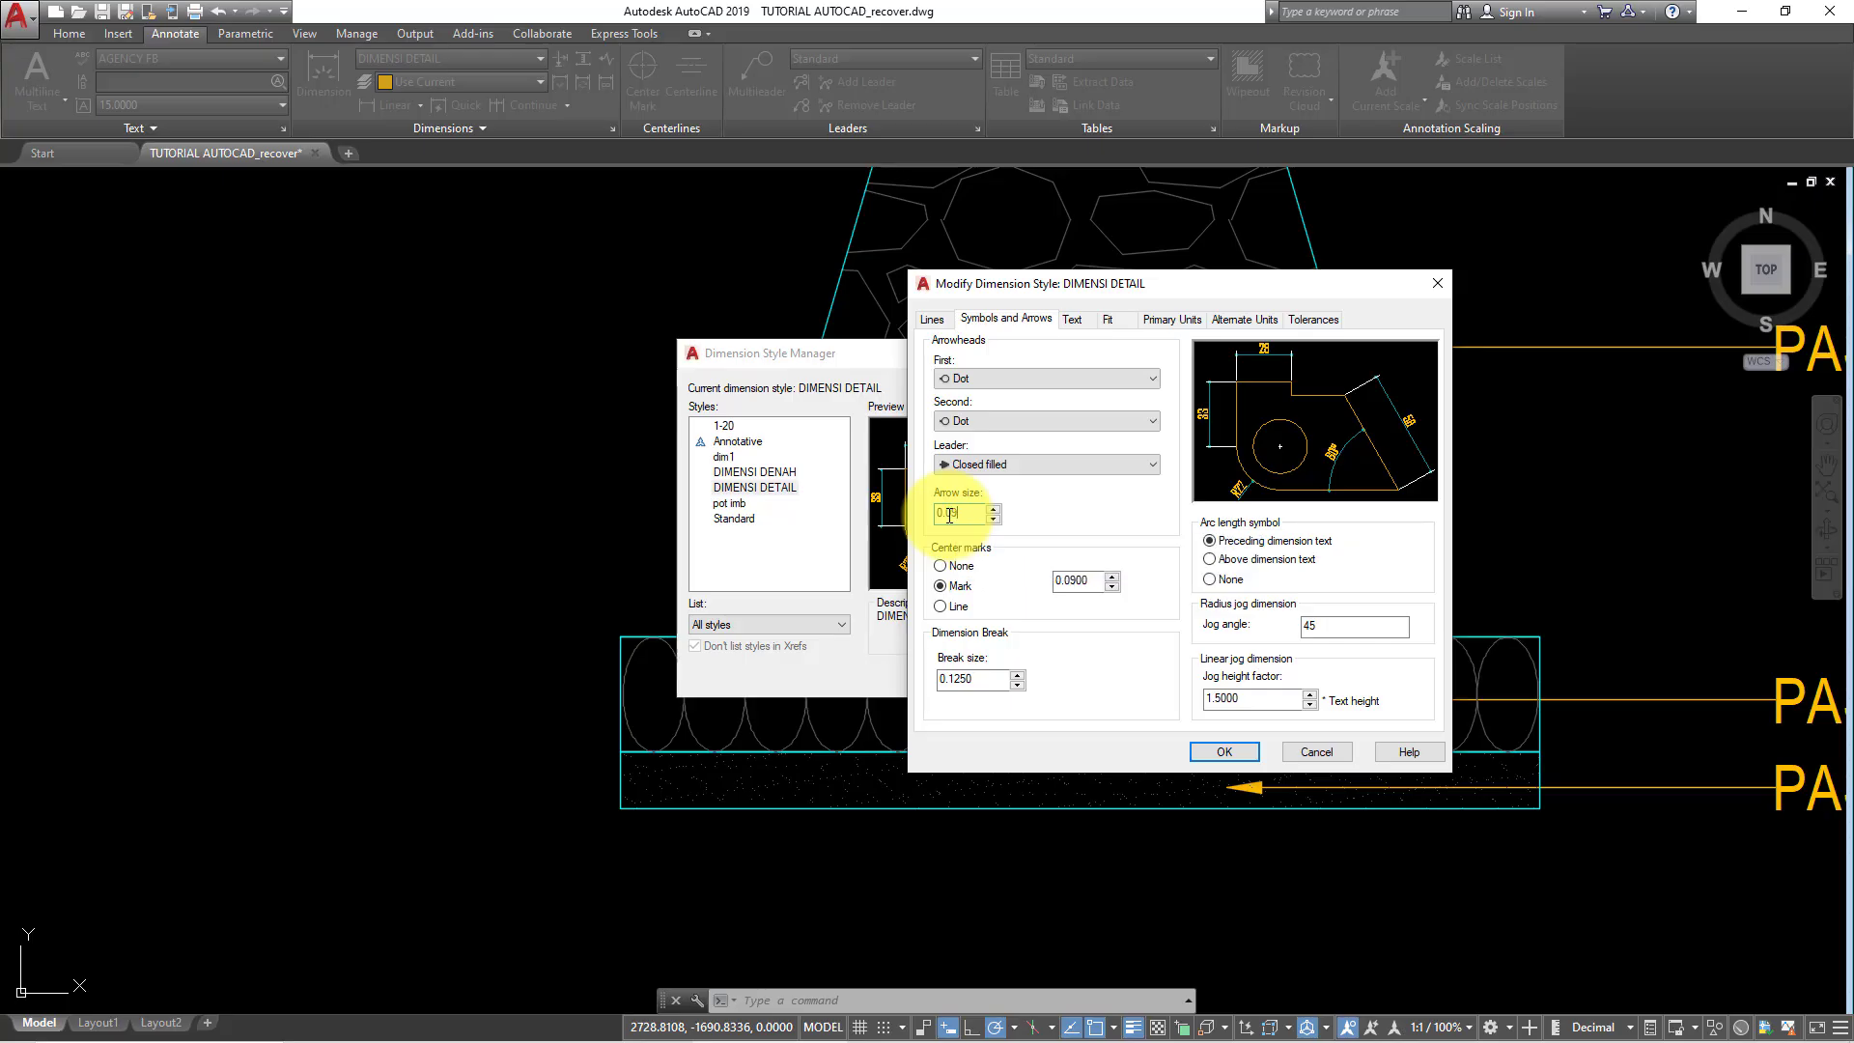
click(1223, 749)
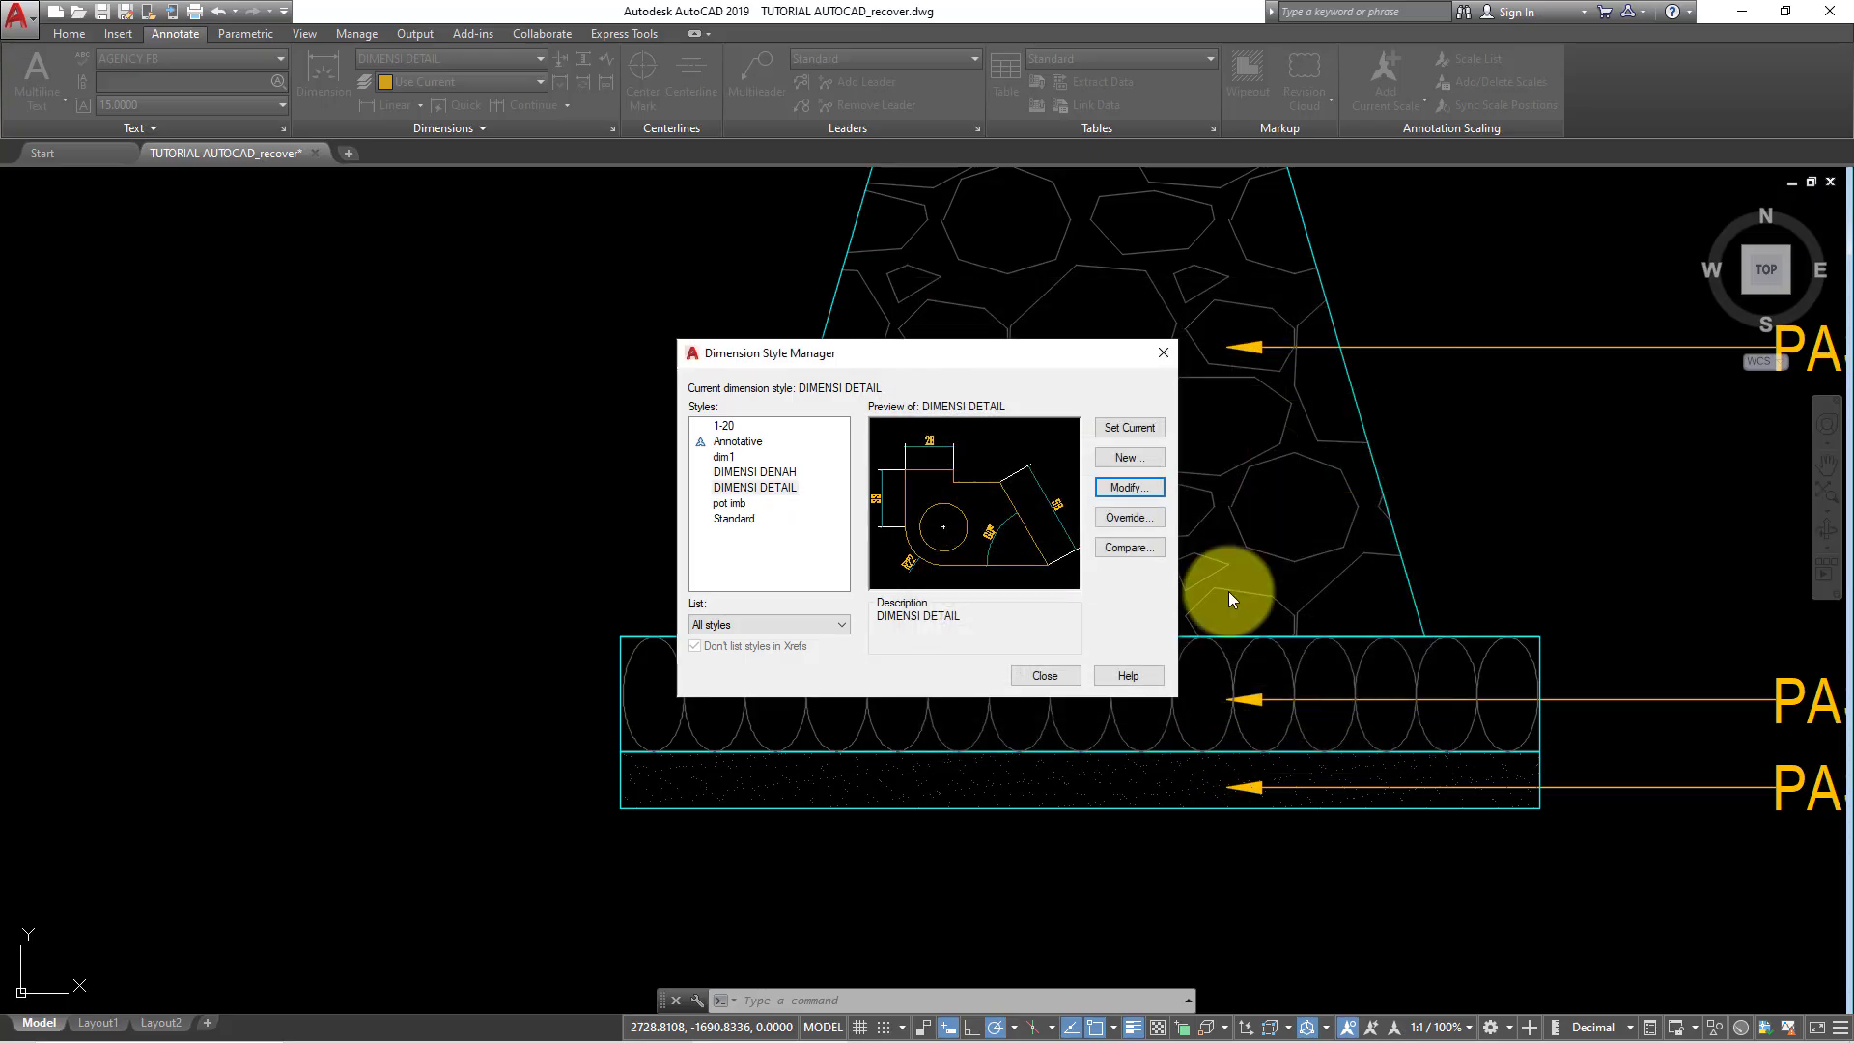
click(1044, 675)
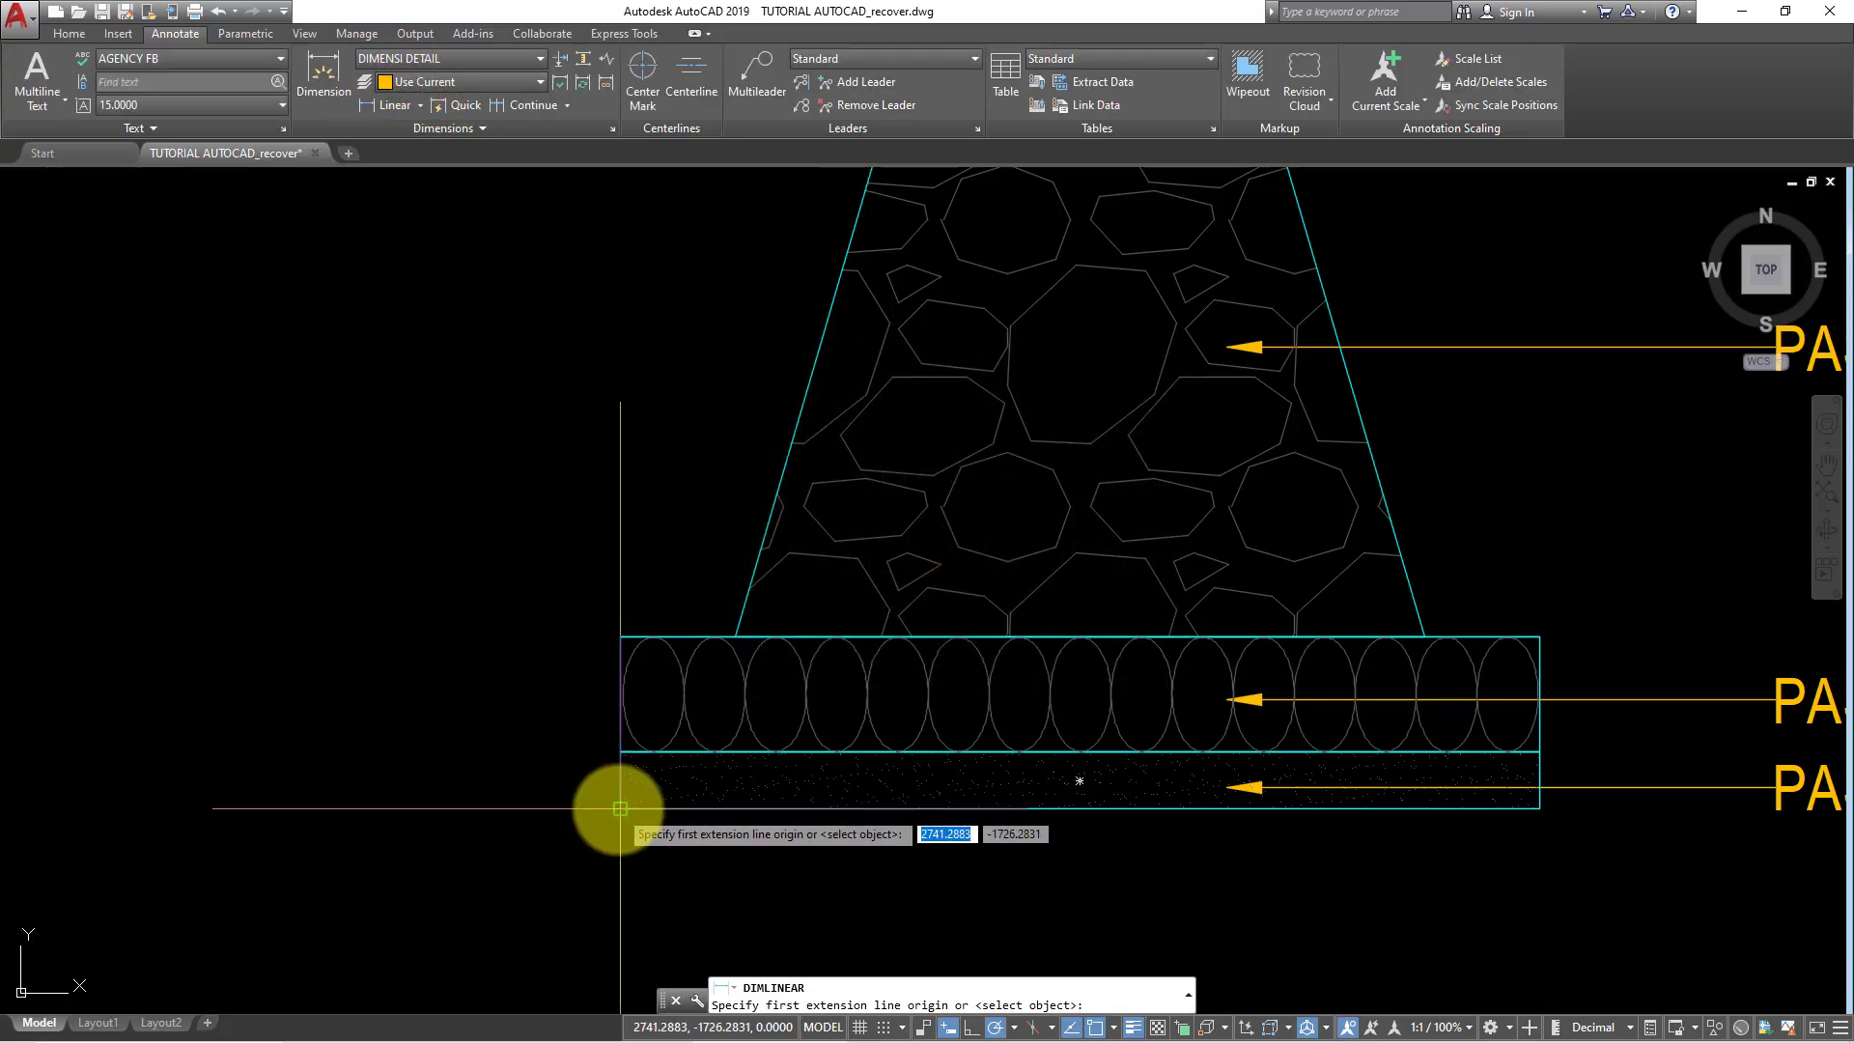
click(622, 752)
click(627, 751)
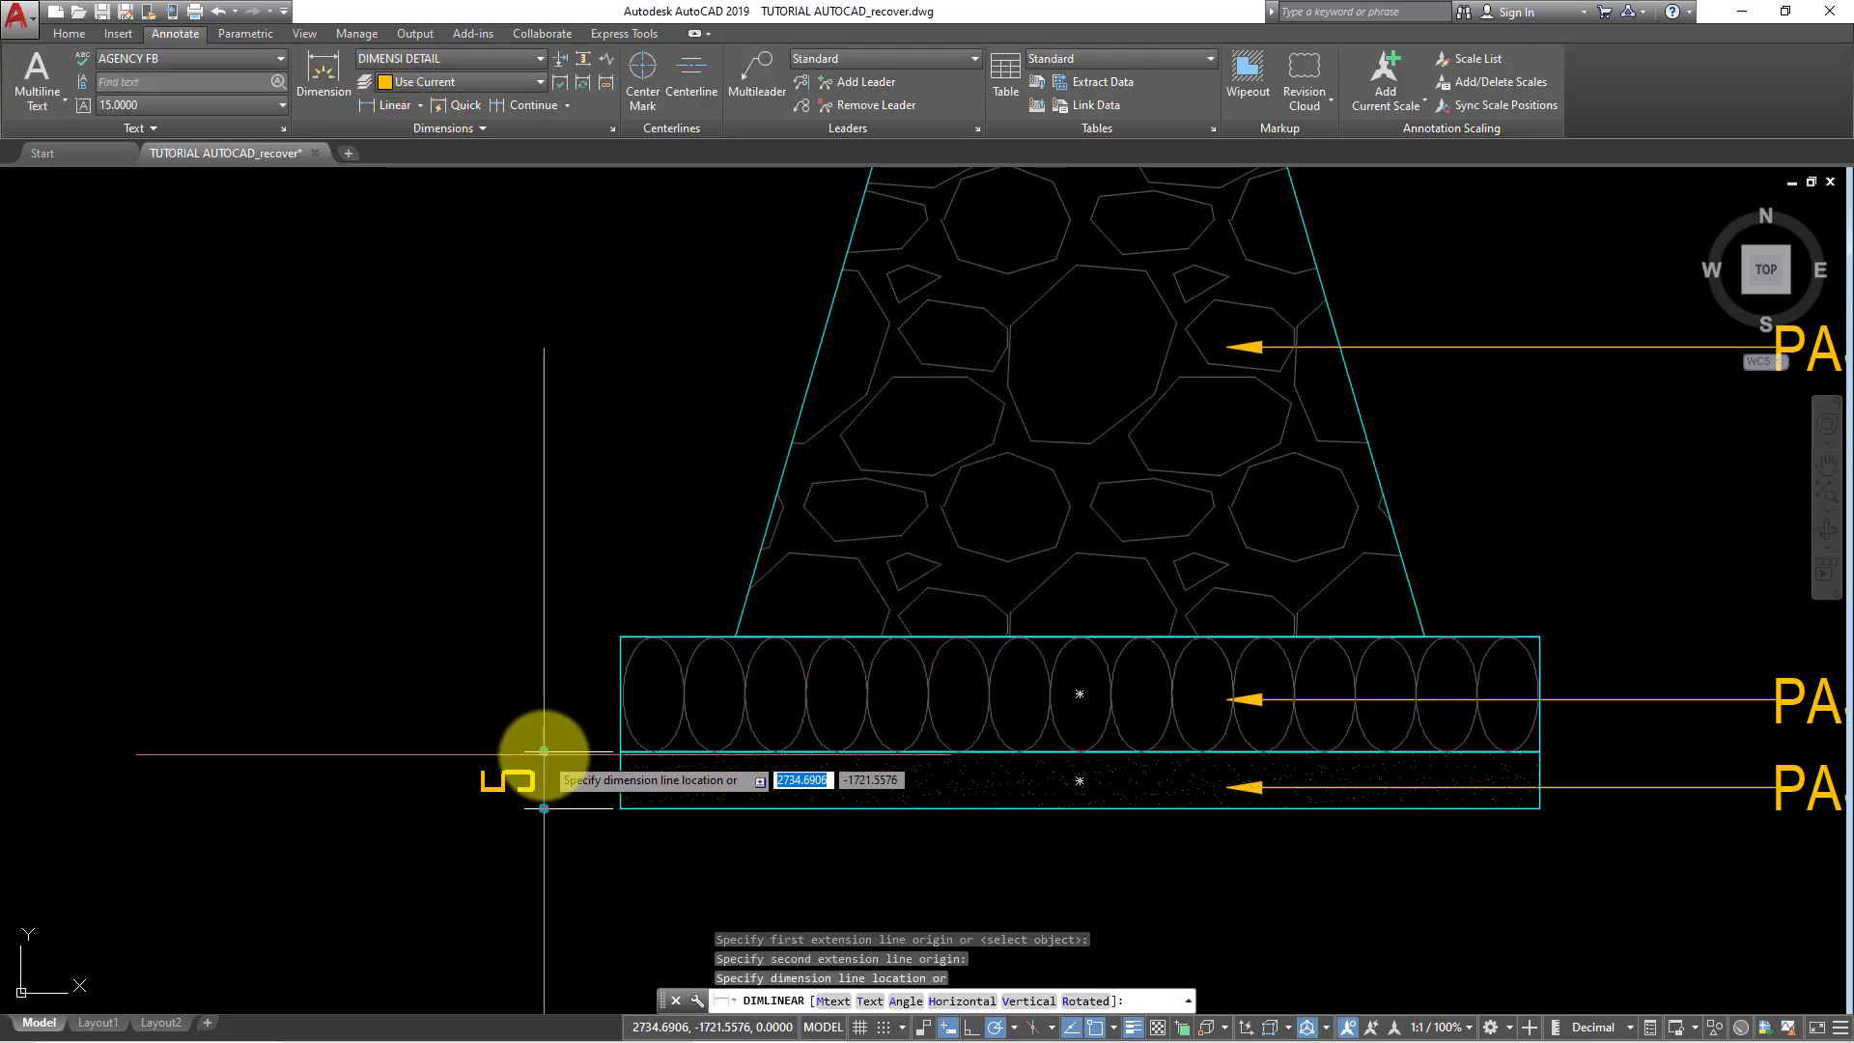
- Add continued vertical dimensions 5, 10, 60 and 20 up the left footing's layers
click(509, 751)
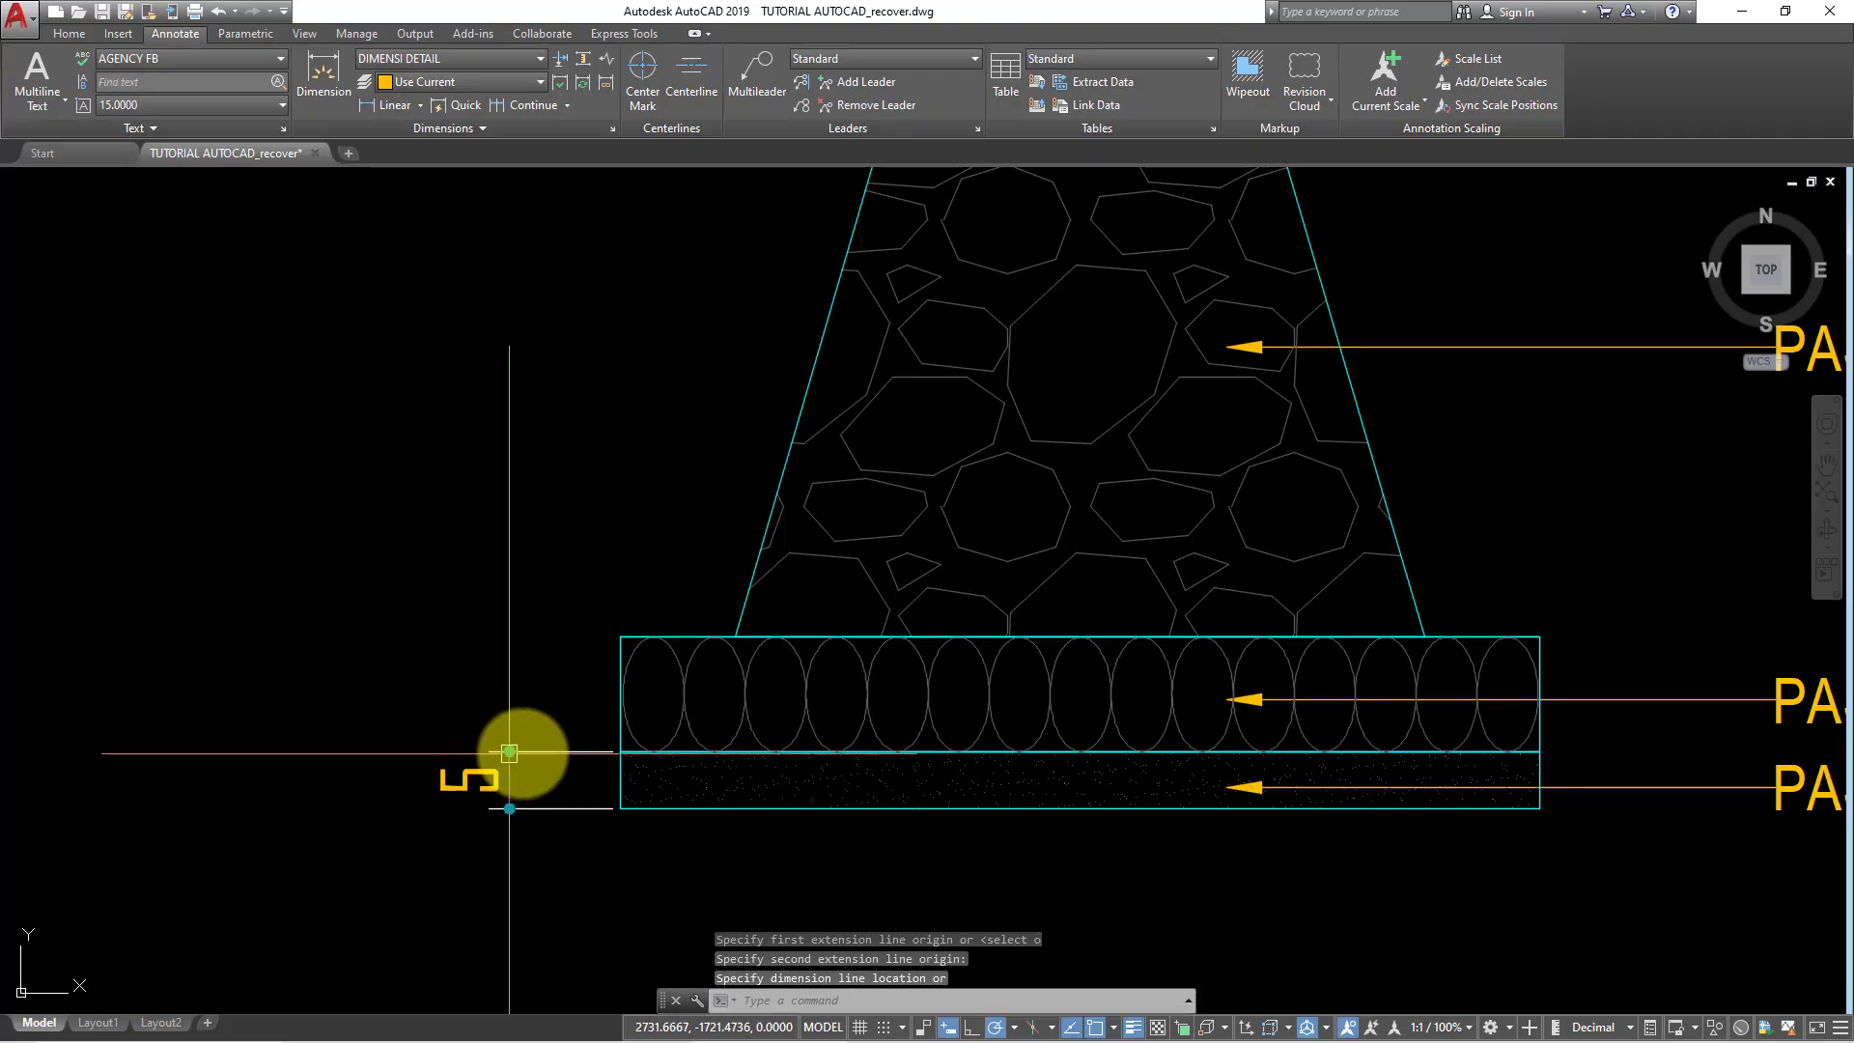
click(547, 104)
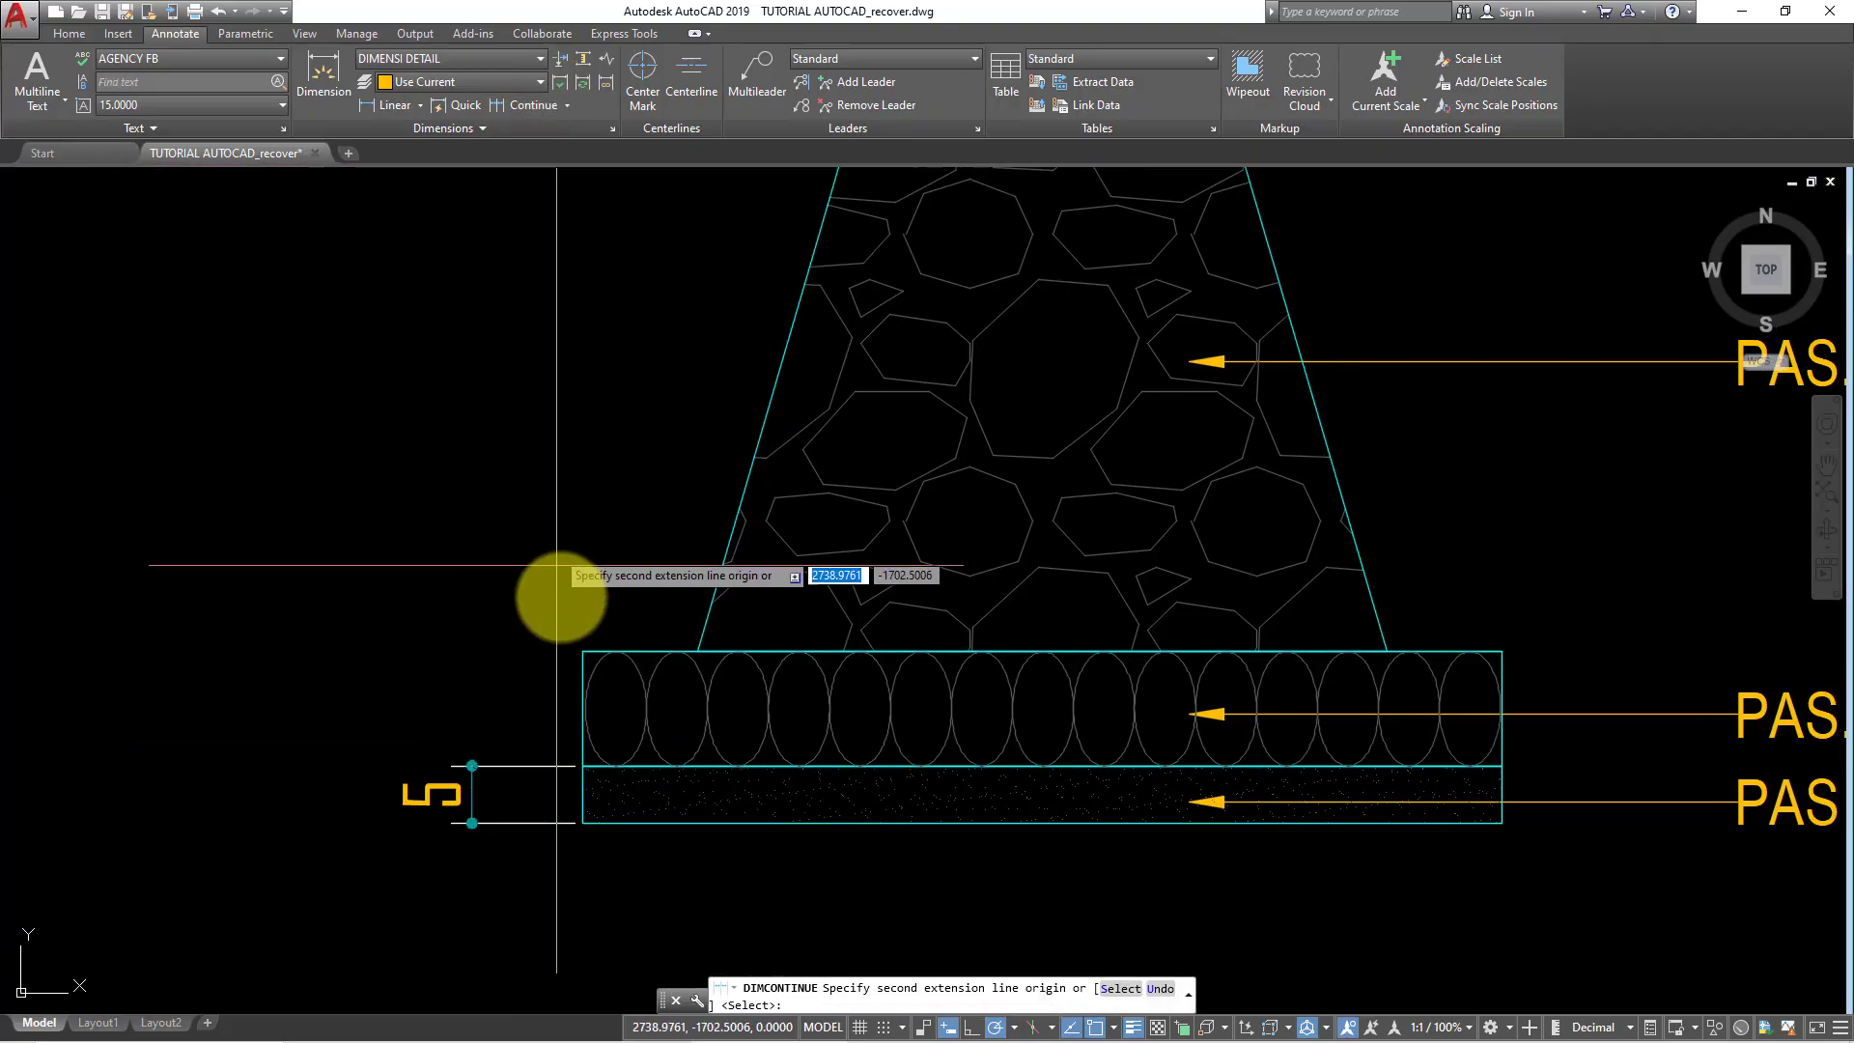
click(576, 649)
scroll(577, 649, down, 3)
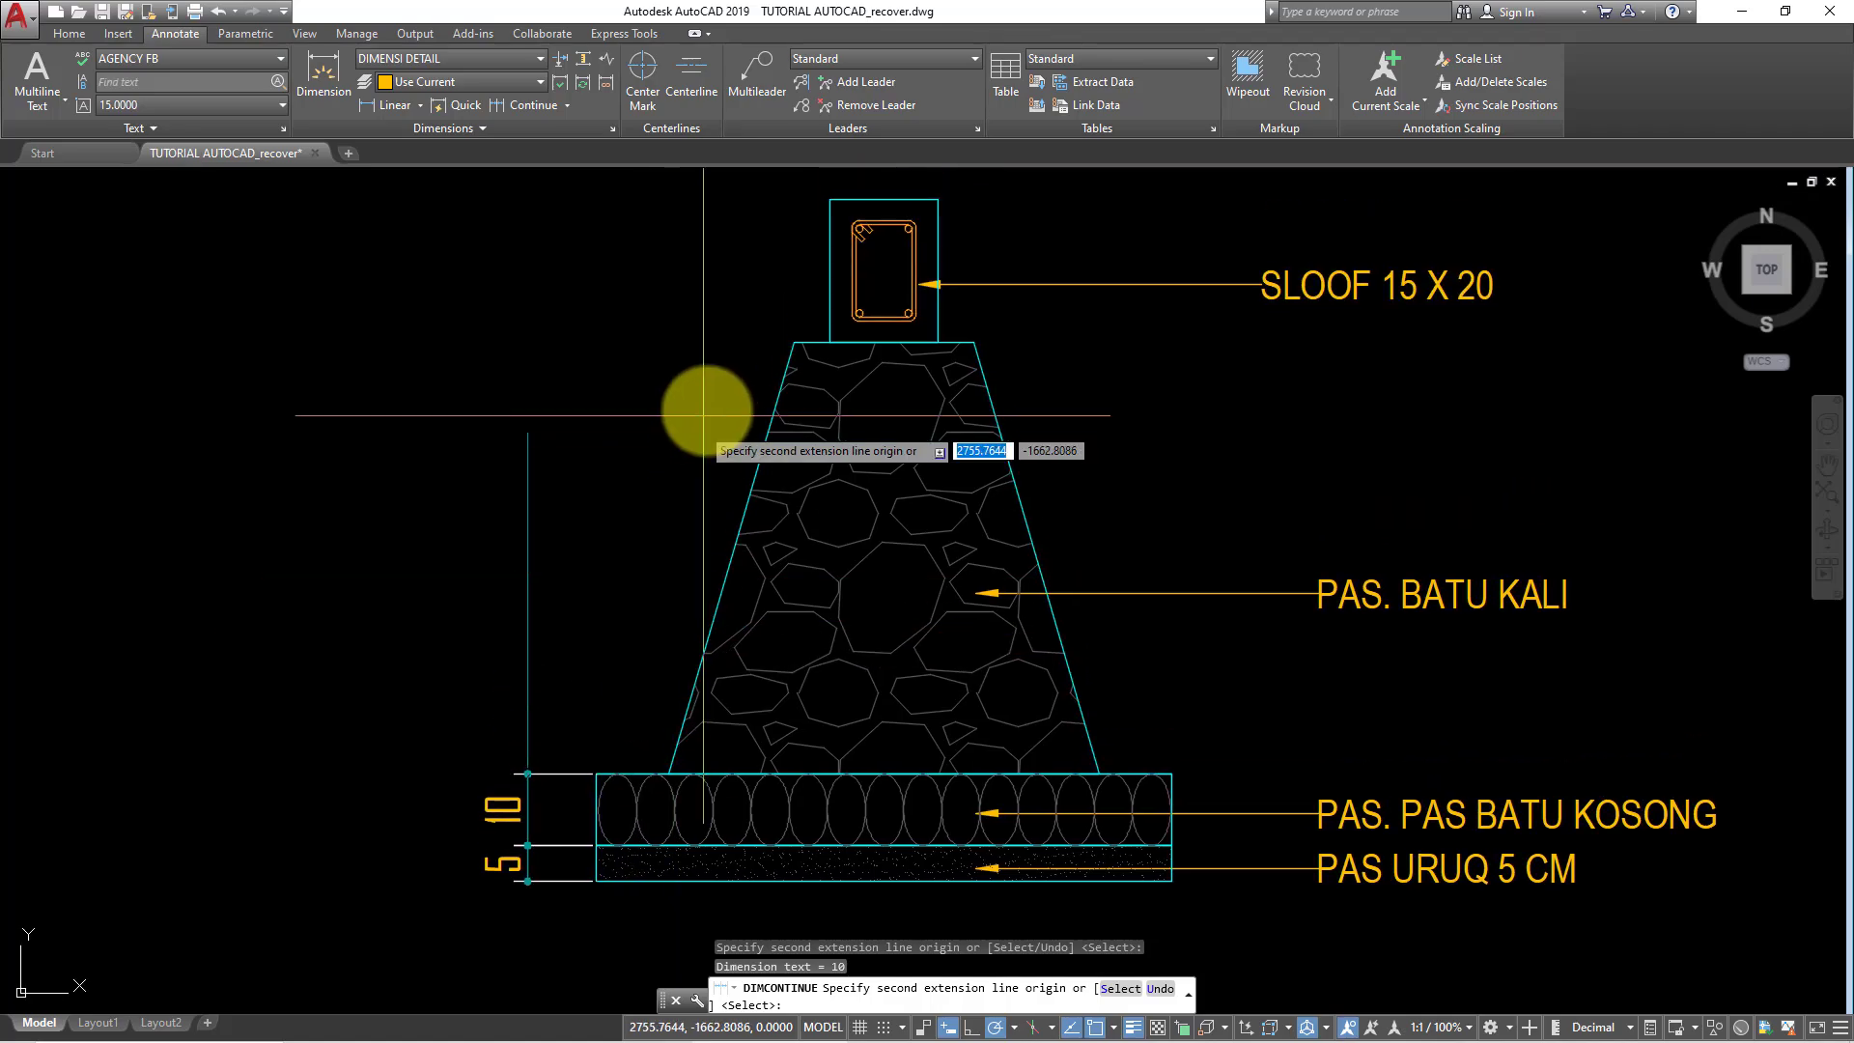
click(794, 342)
middle_drag(793, 342, 768, 449)
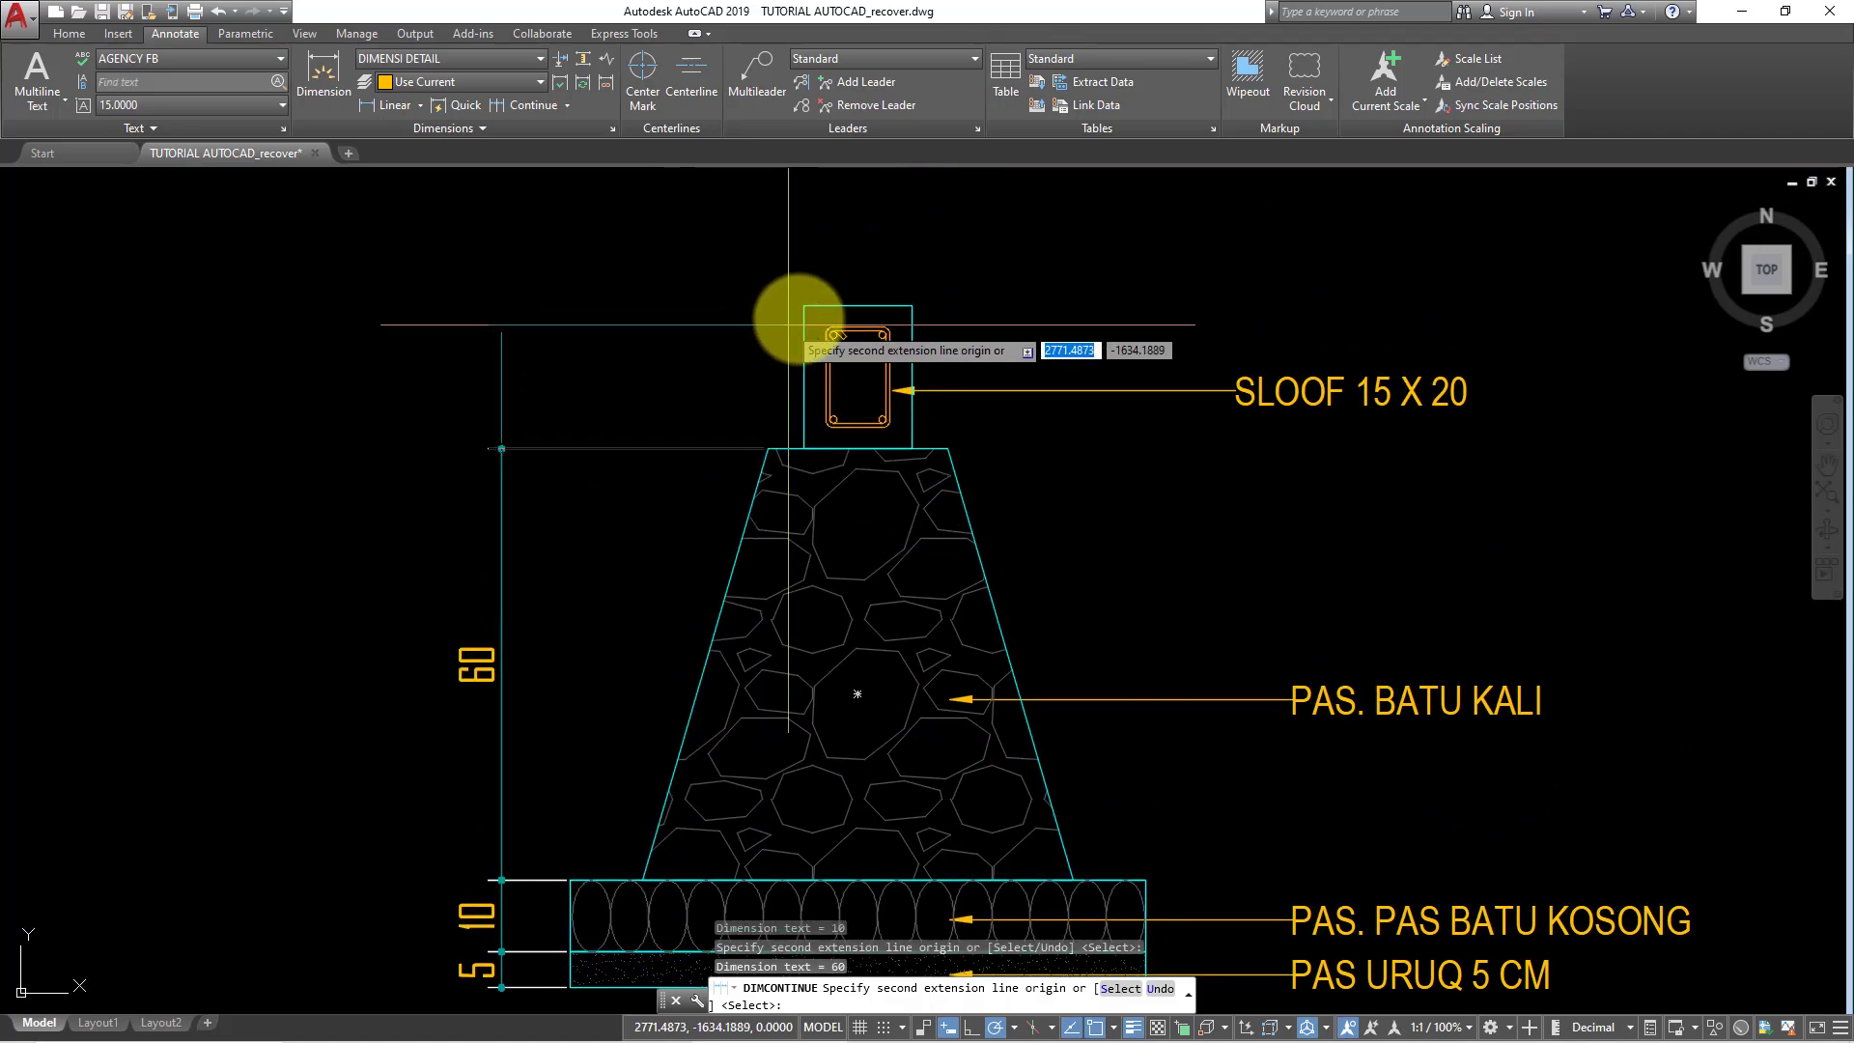
click(802, 307)
key(Escape)
- Window-select the four vertical dimensions, then clear the selection
scroll(618, 482, down, 4)
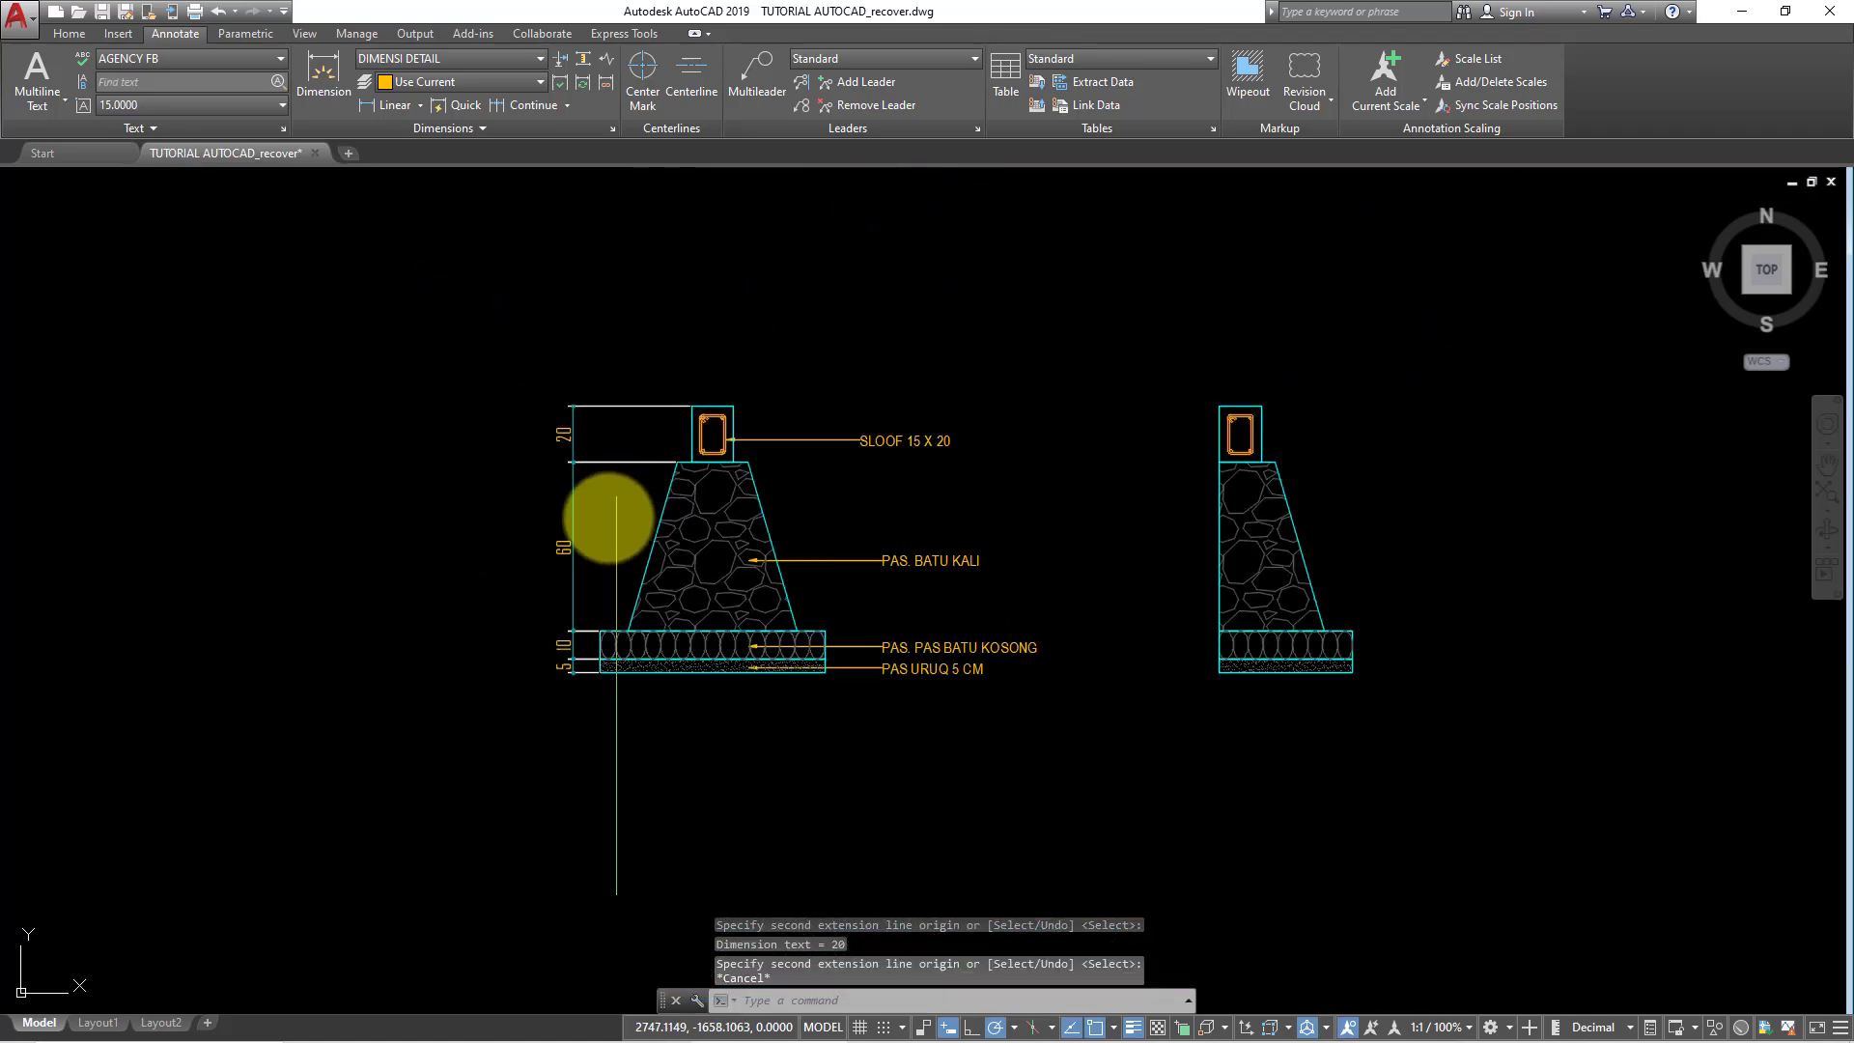
click(600, 579)
click(541, 367)
click(575, 691)
click(517, 509)
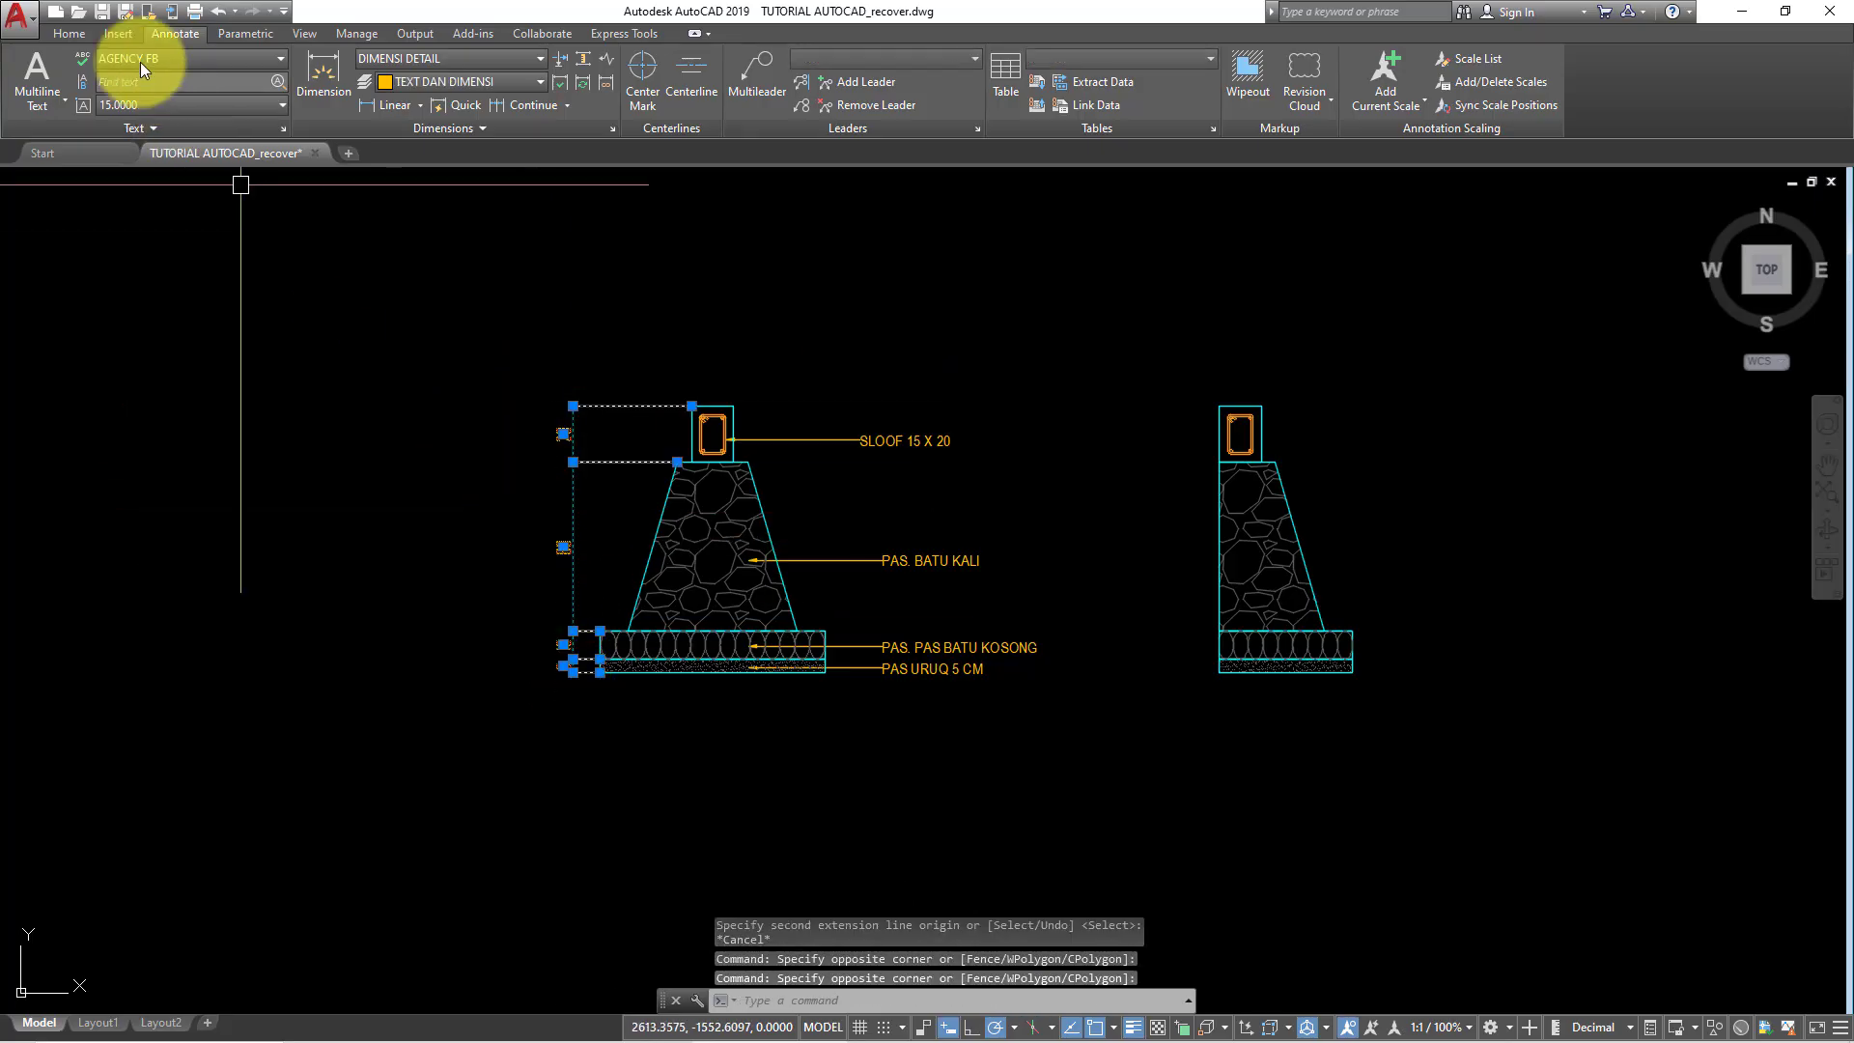
click(70, 33)
key(Escape)
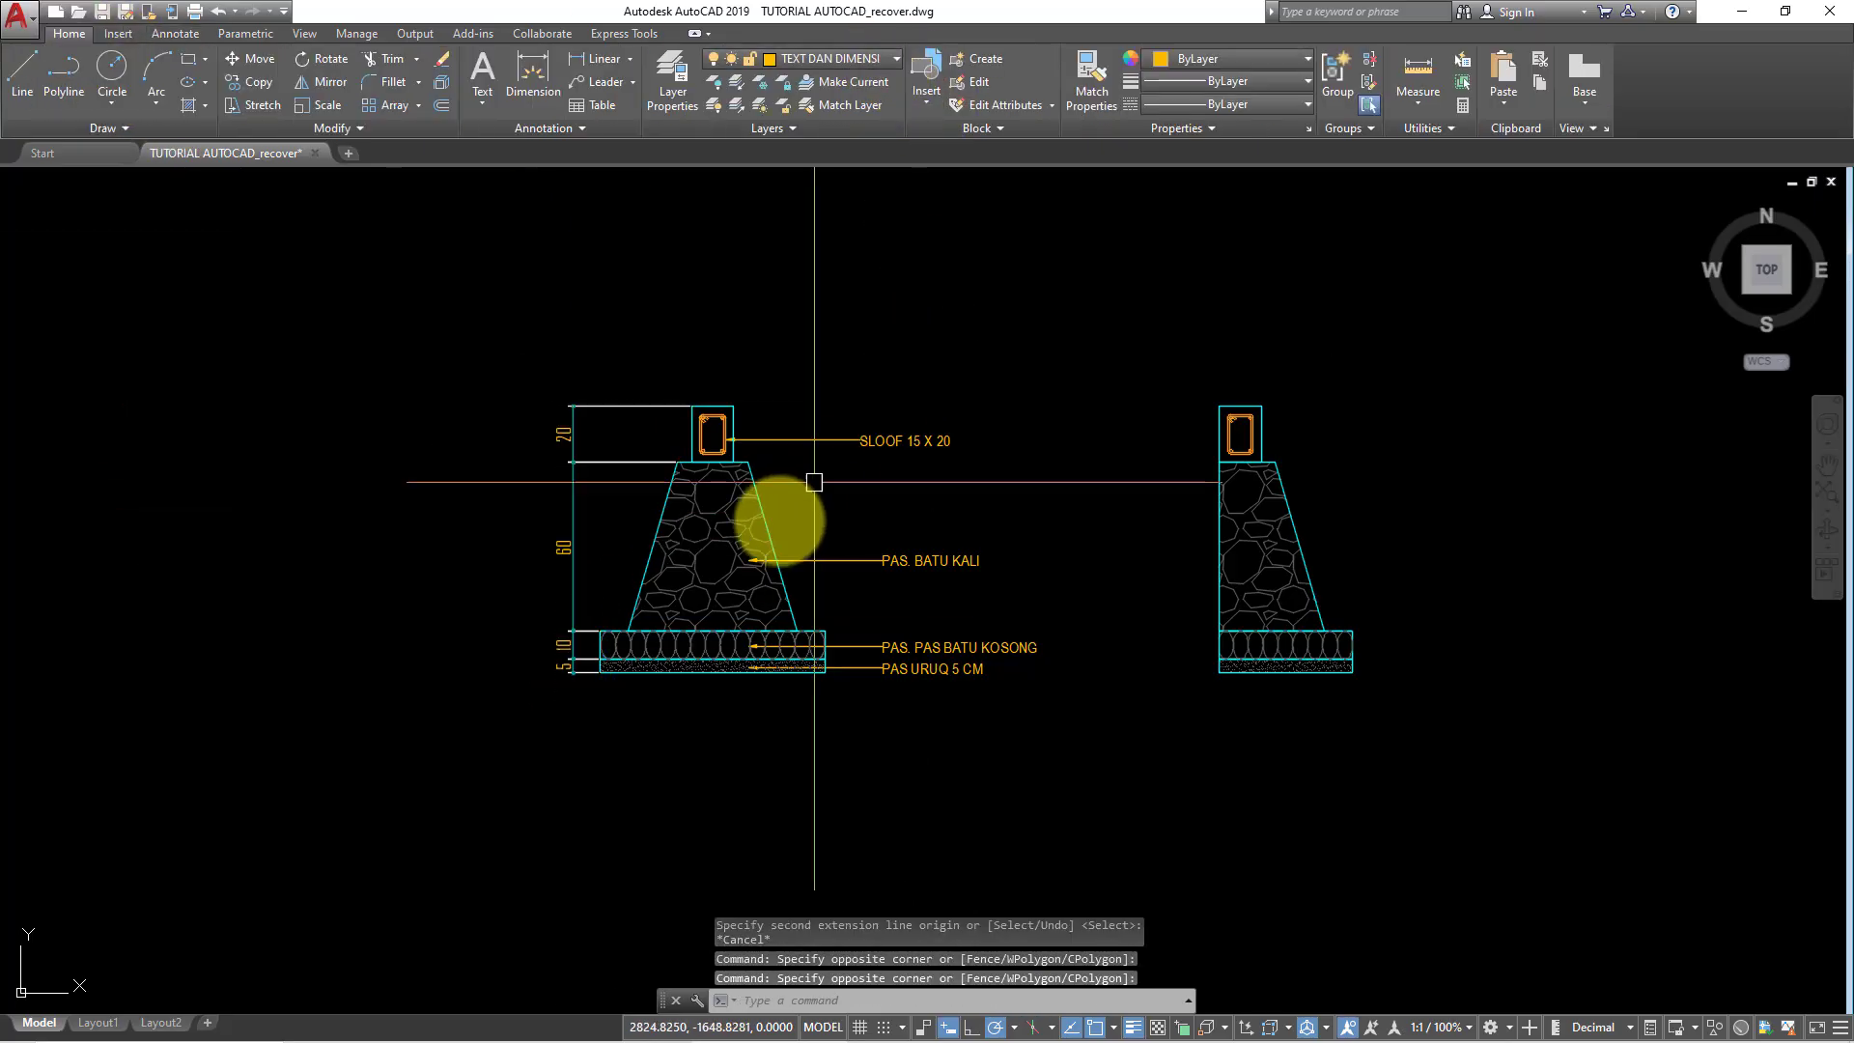
- Bring the footing's upper part into view and start a new linear dimension
scroll(774, 517, up, 1)
scroll(770, 468, up, 1)
scroll(869, 435, up, 1)
scroll(641, 514, up, 2)
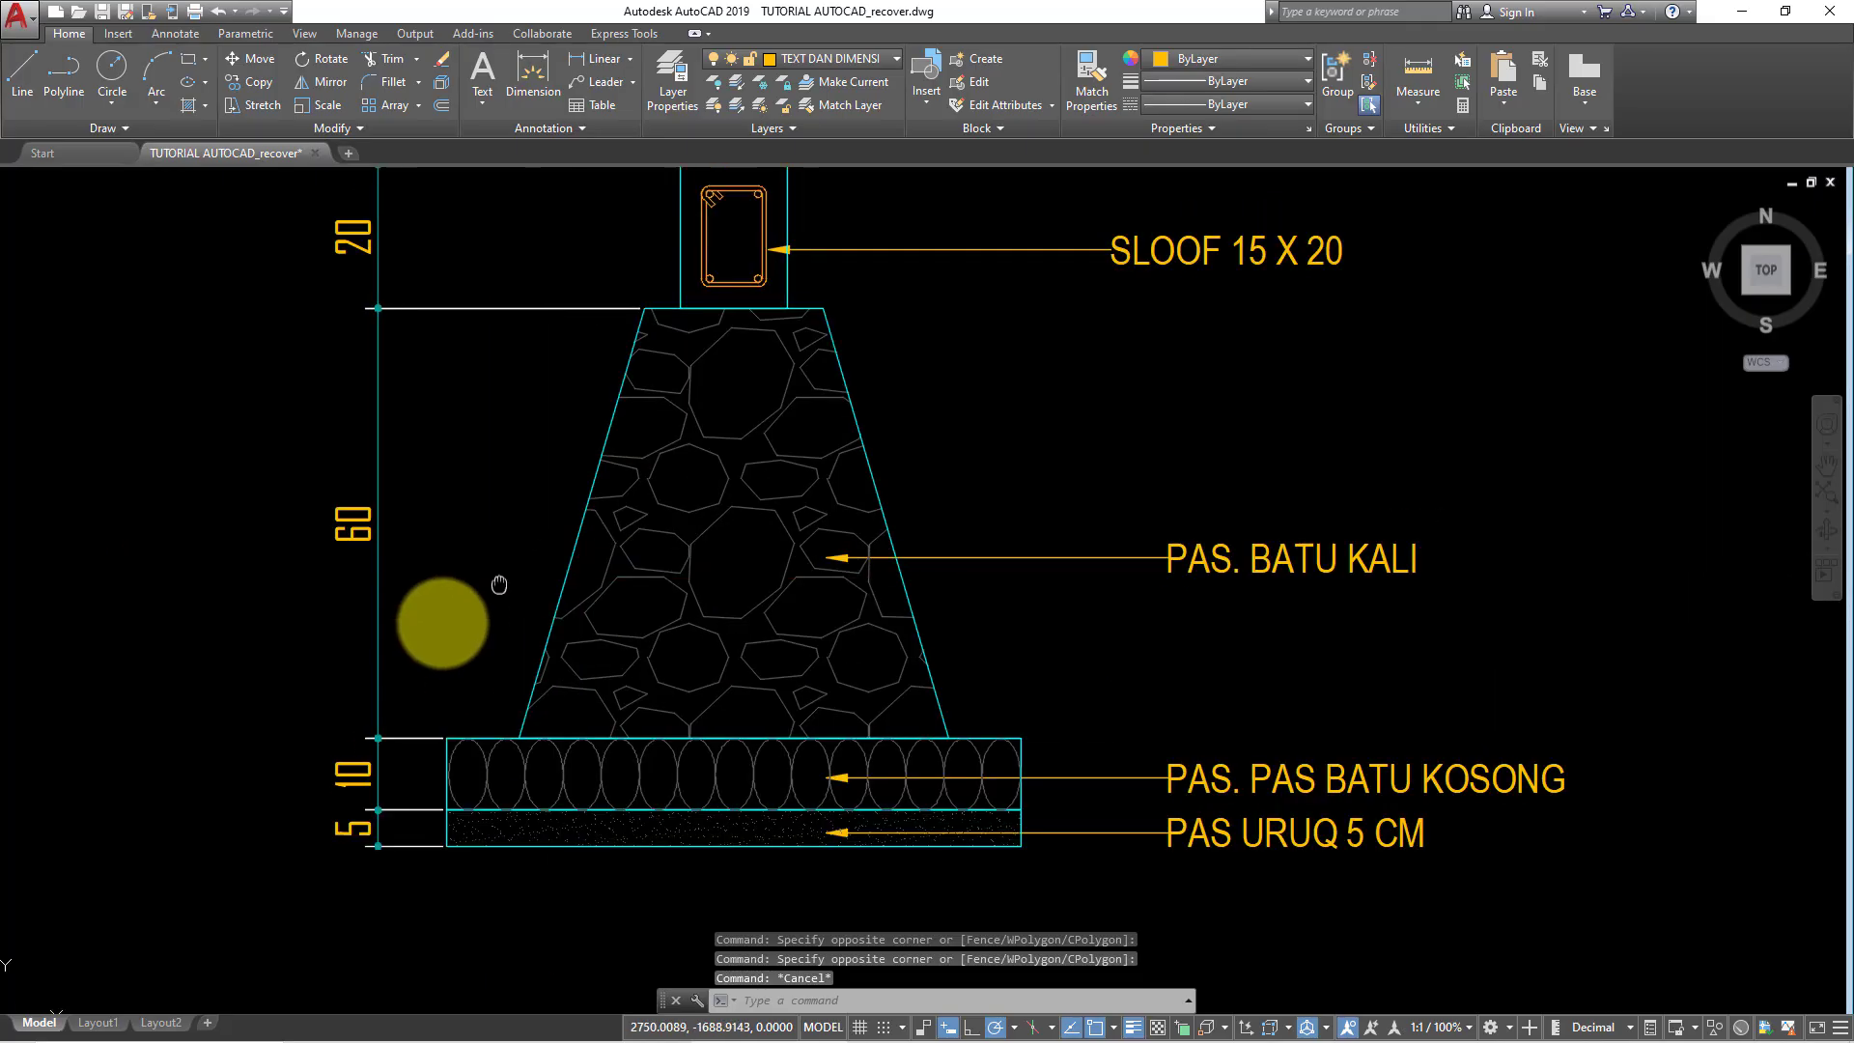
scroll(858, 435, down, 2)
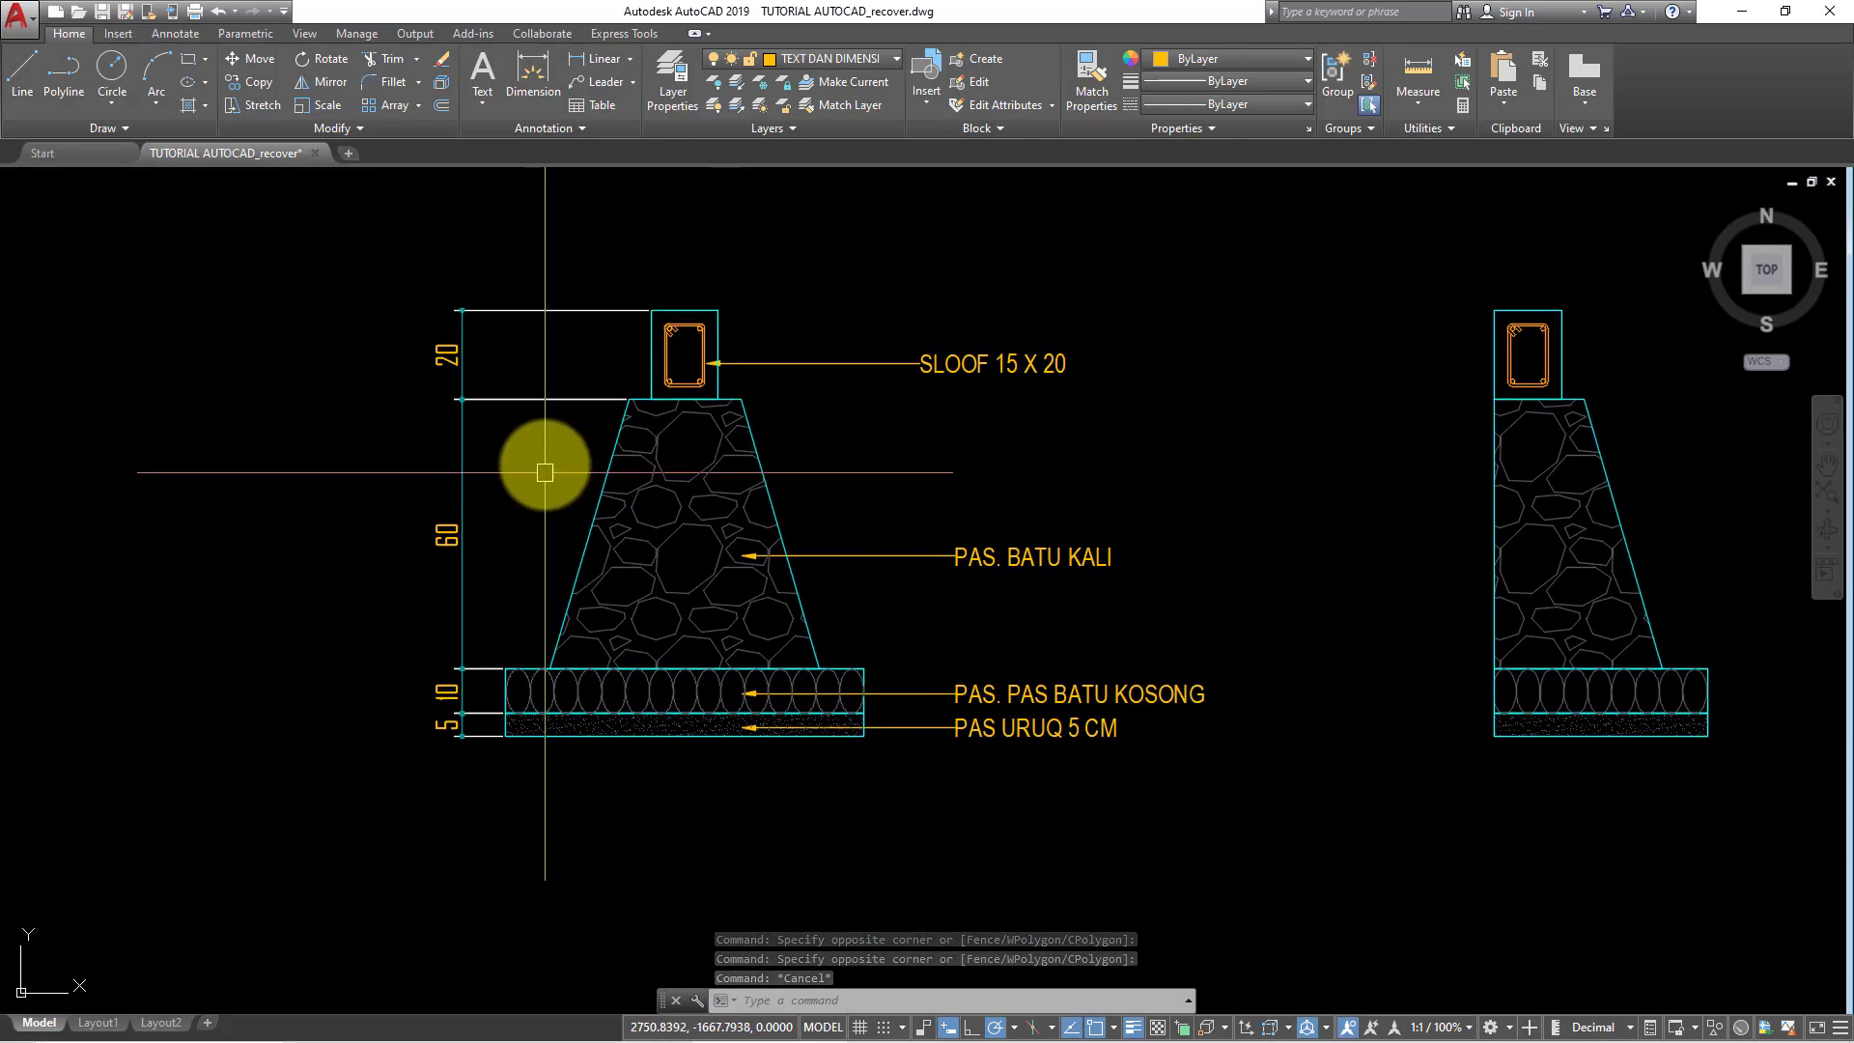
scroll(547, 447, up, 2)
middle_drag(547, 447, 463, 310)
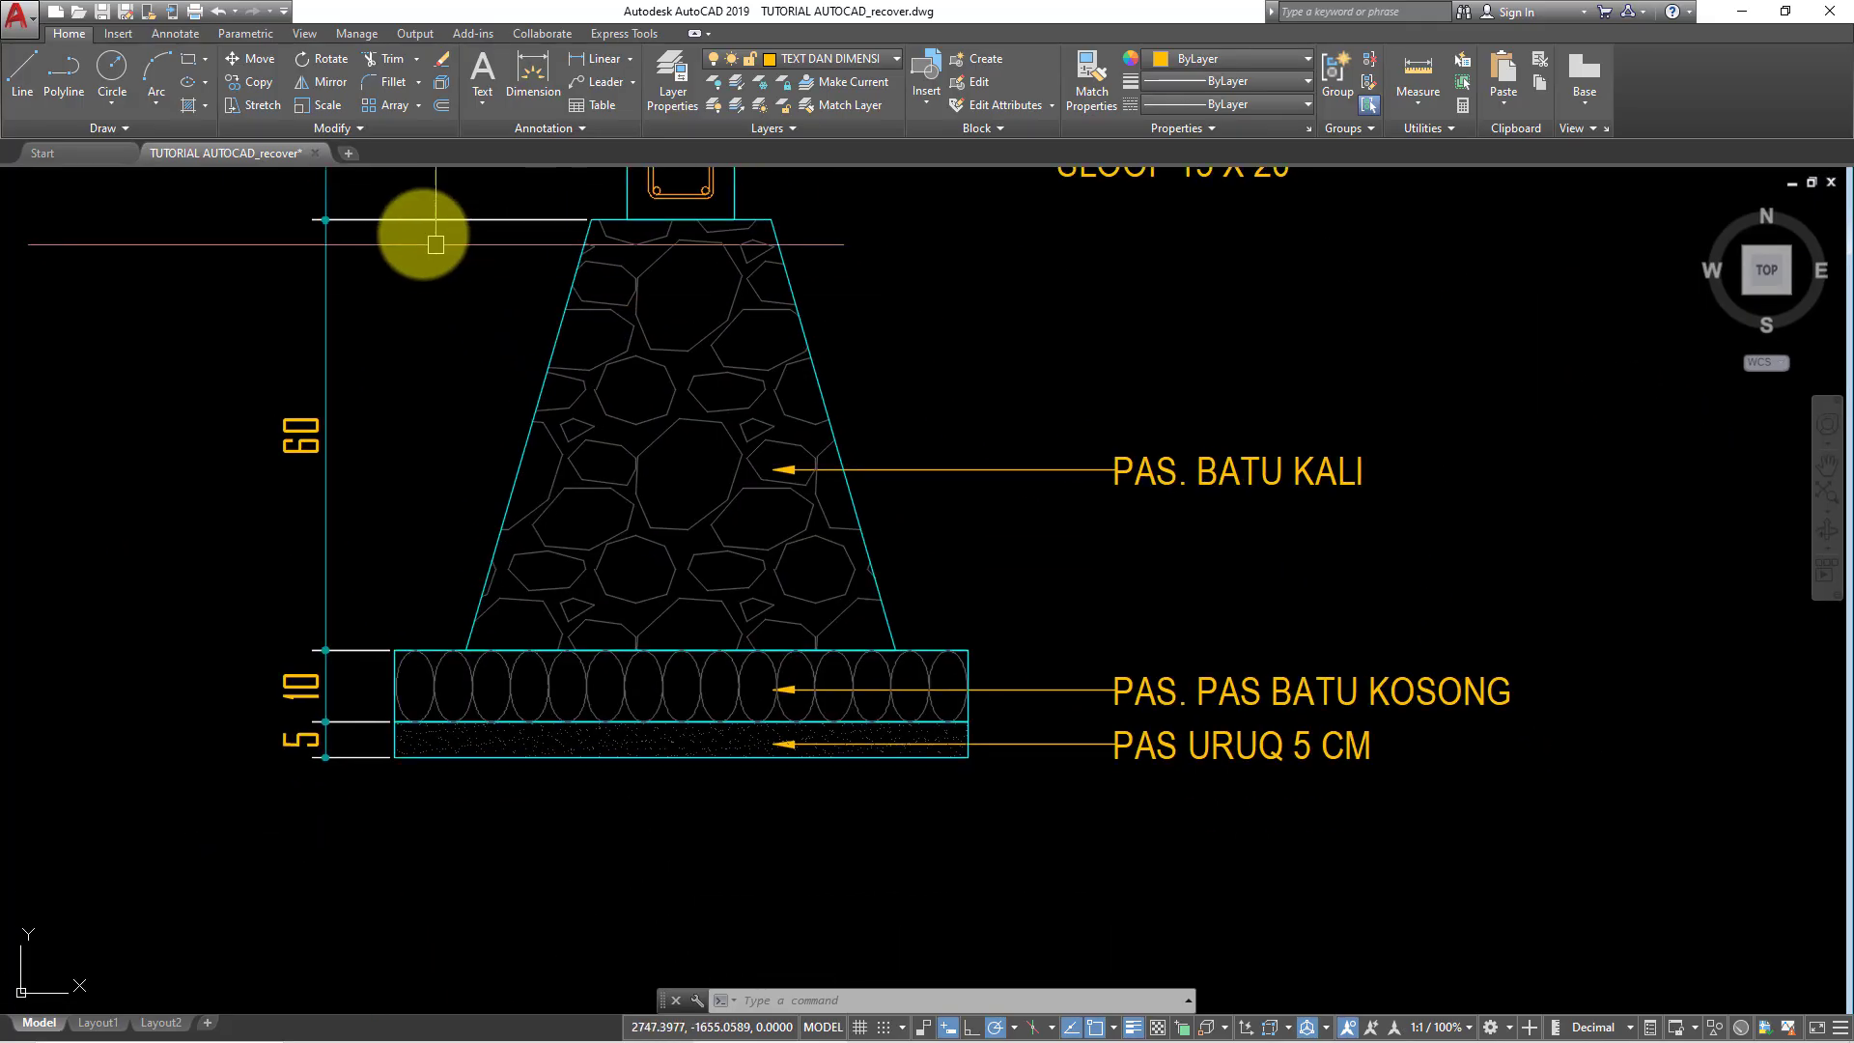
click(598, 58)
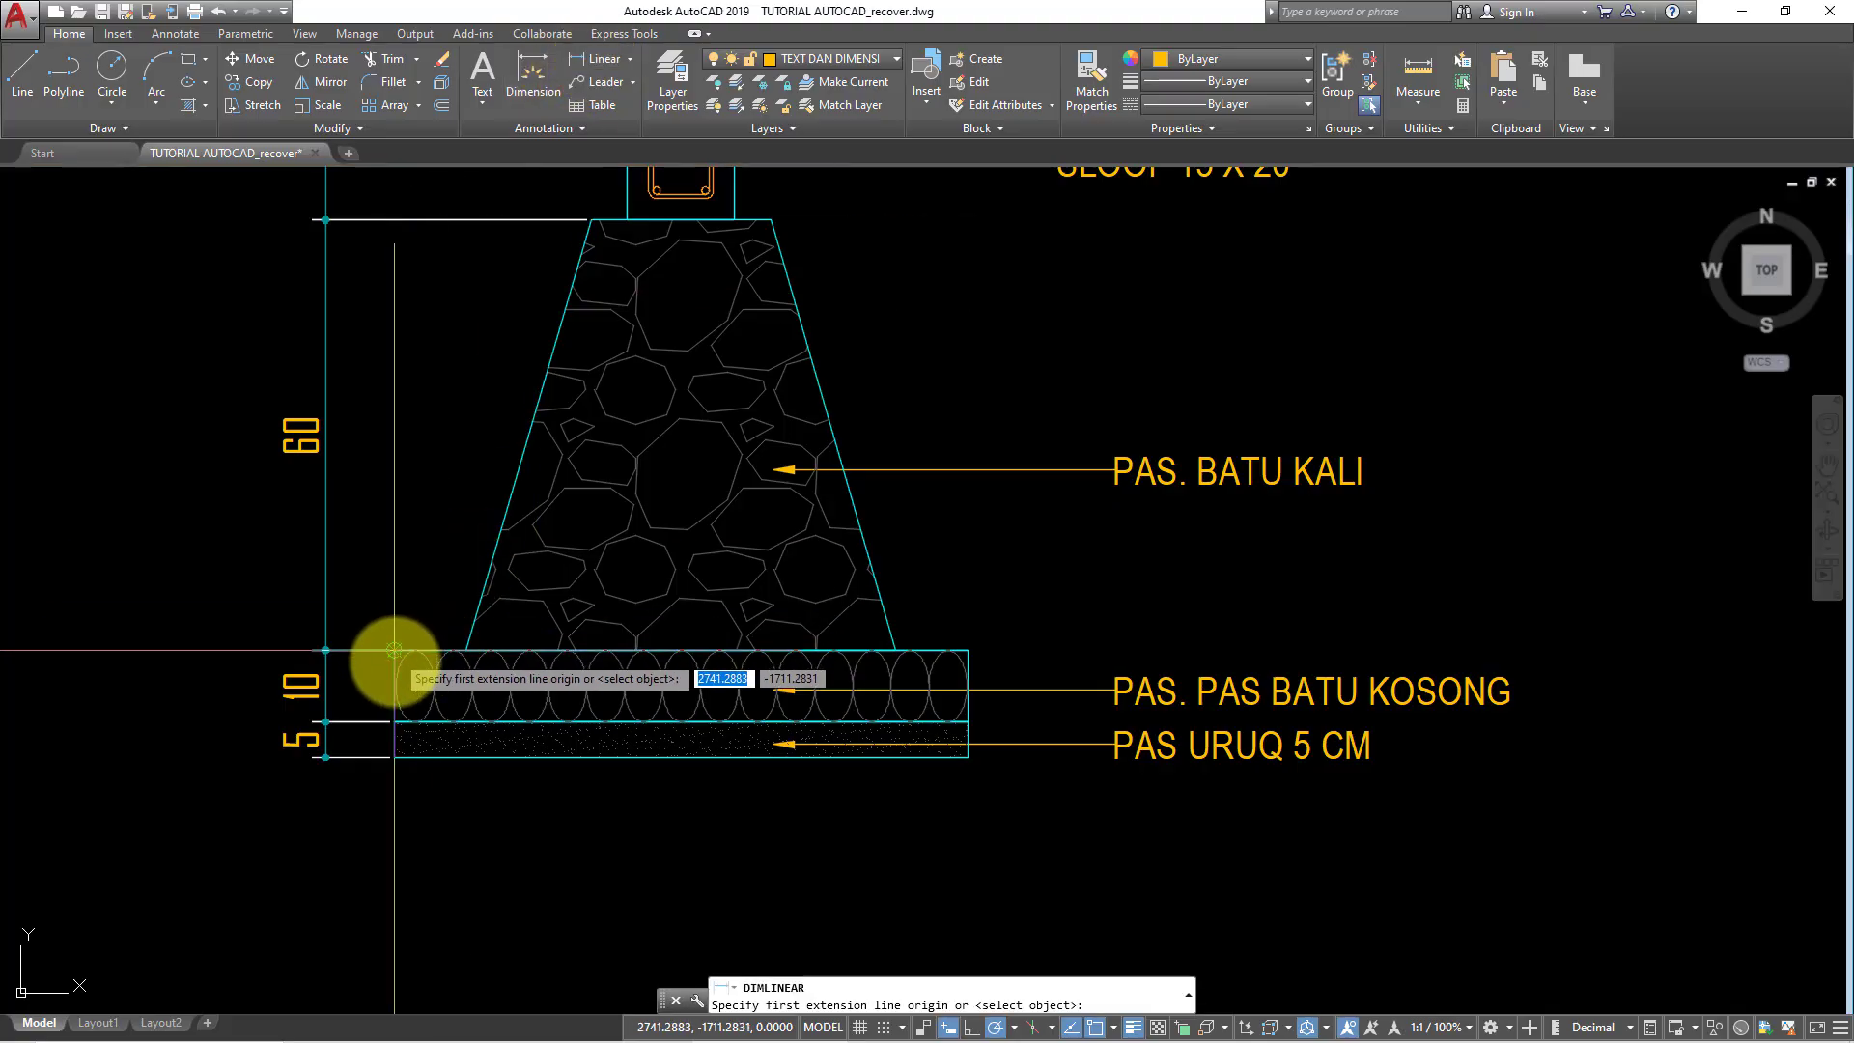
- Dimension the stone footing's 60 bottom width and stretch its extension lines to the base
click(466, 649)
click(895, 650)
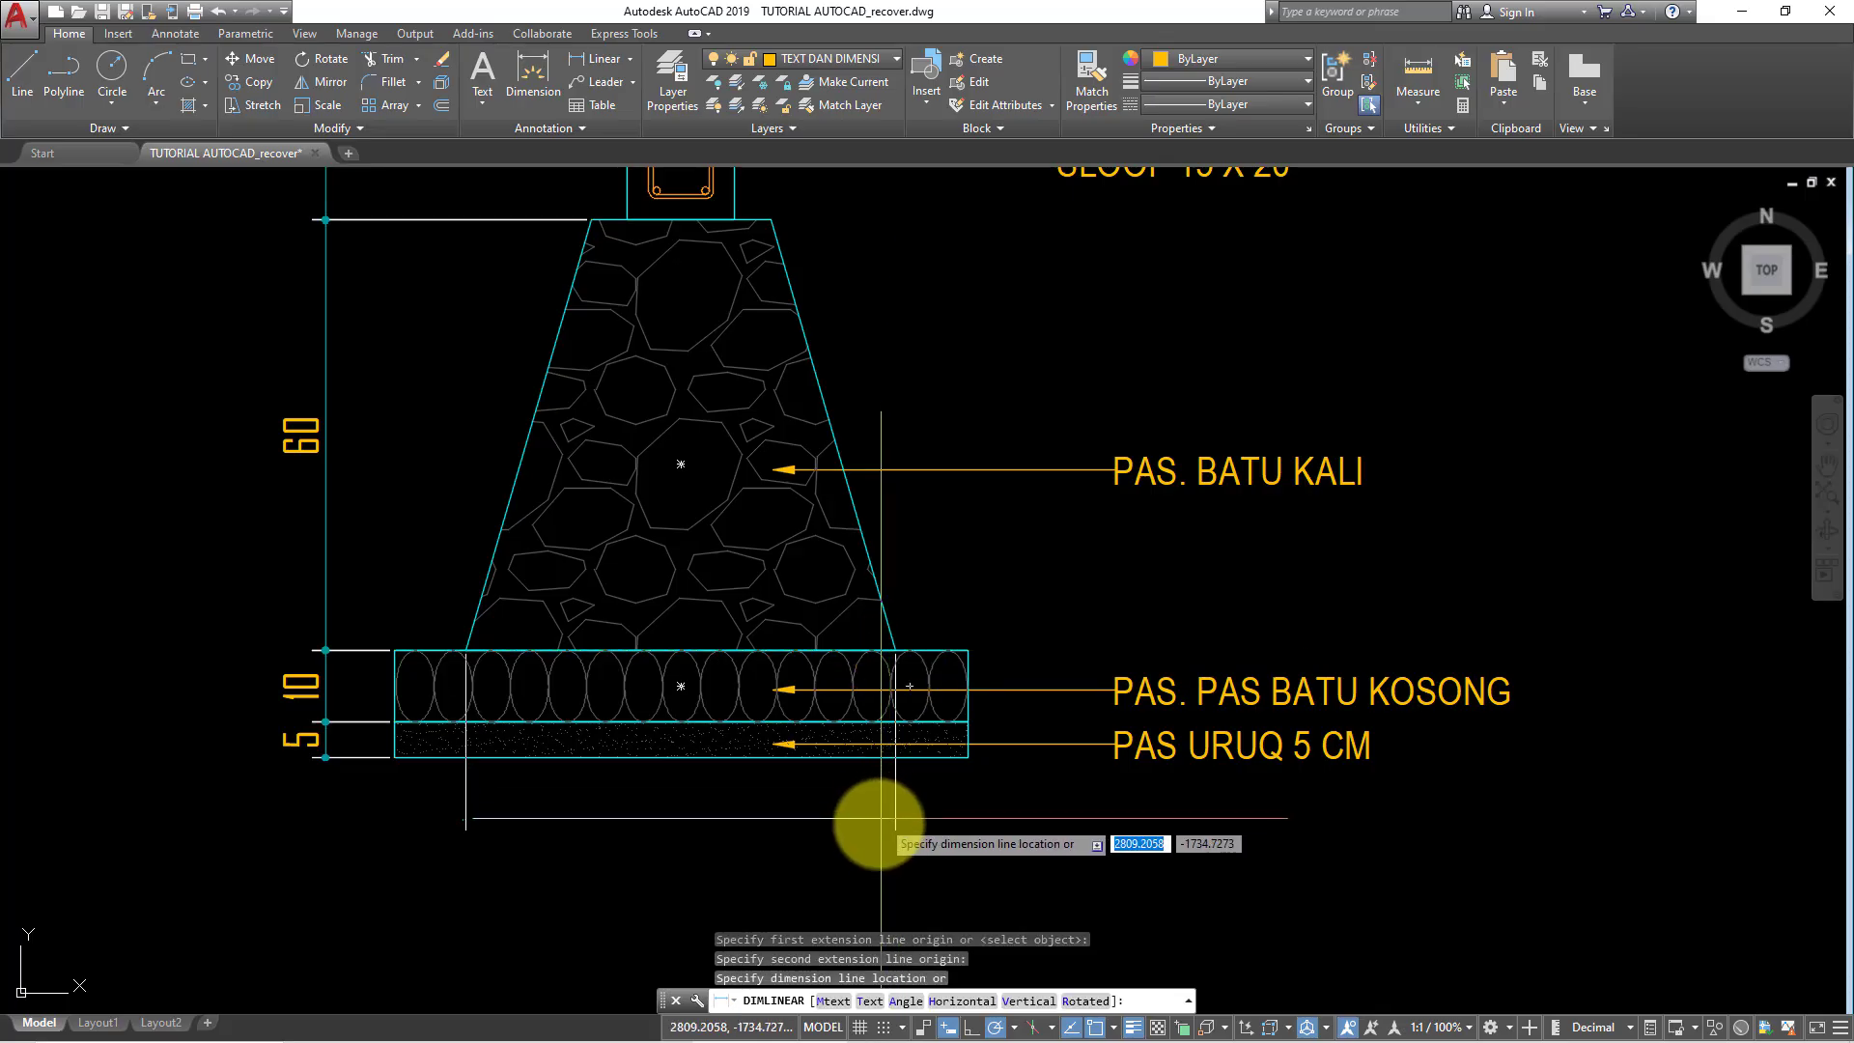
click(877, 826)
middle_drag(911, 778, 960, 695)
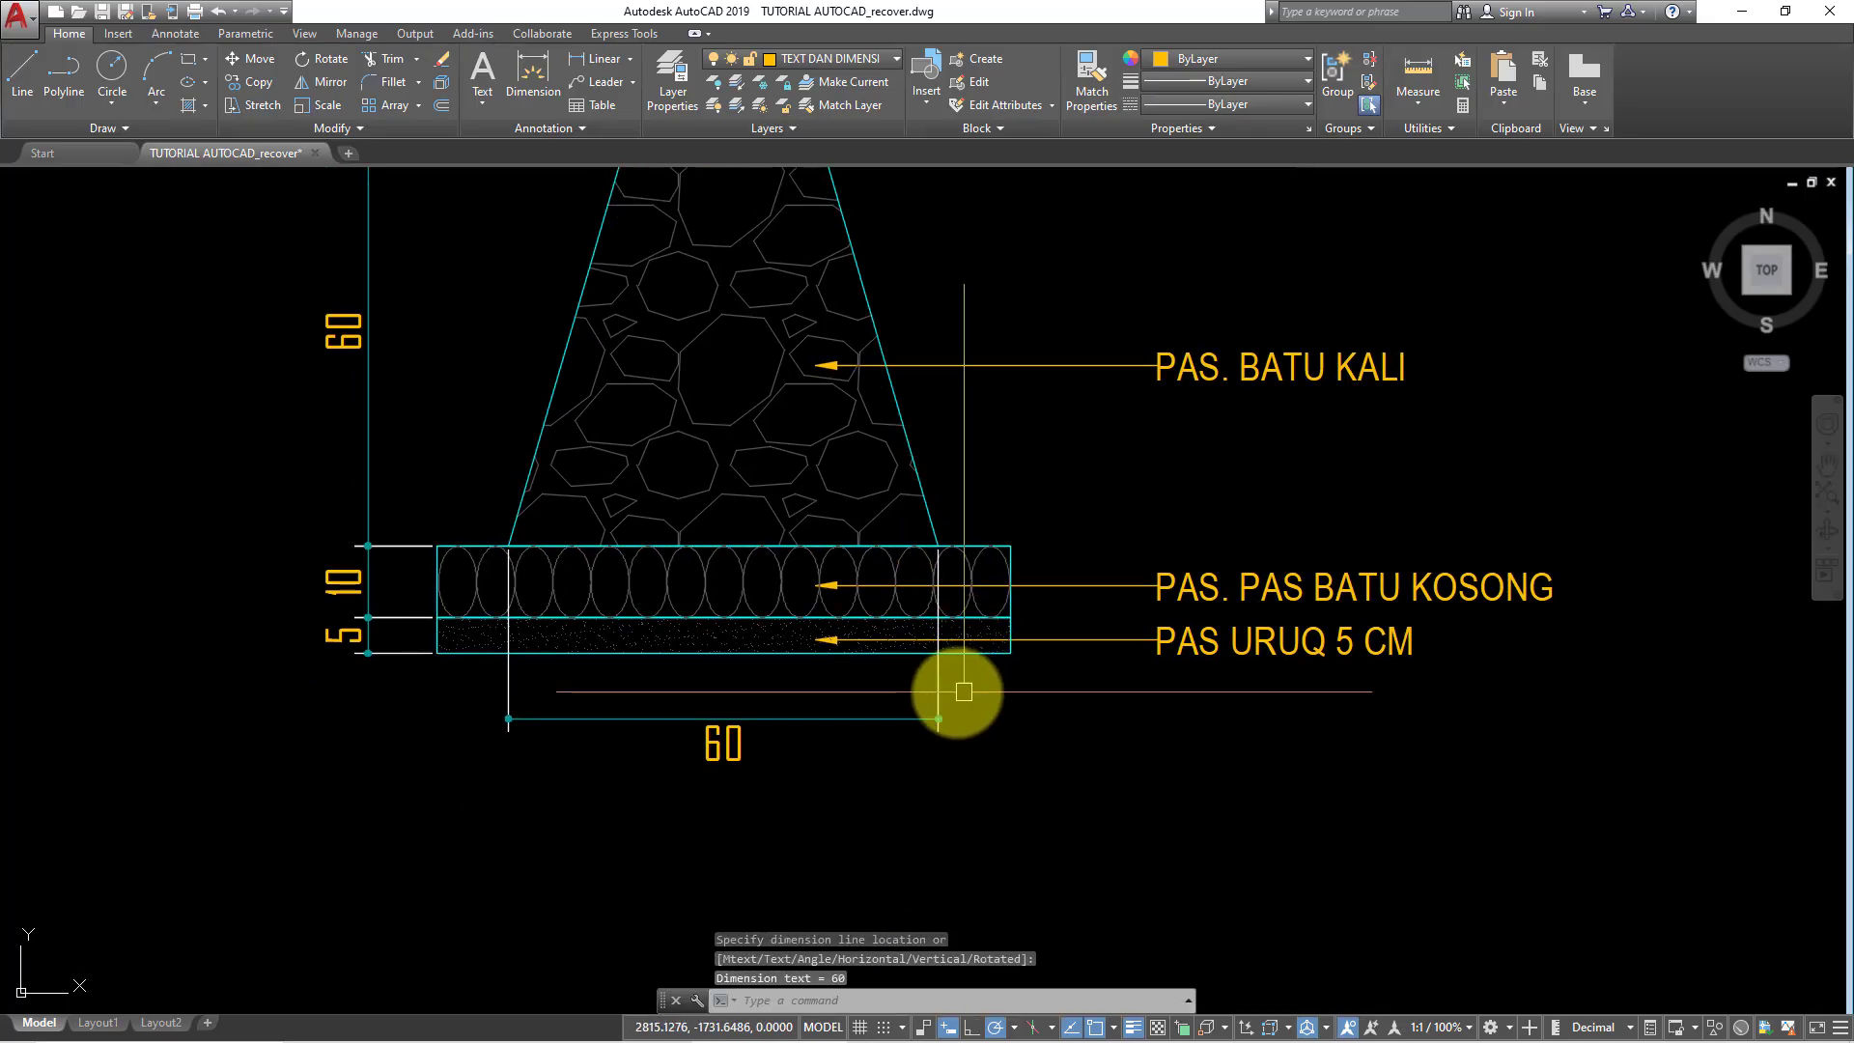
click(538, 703)
click(507, 539)
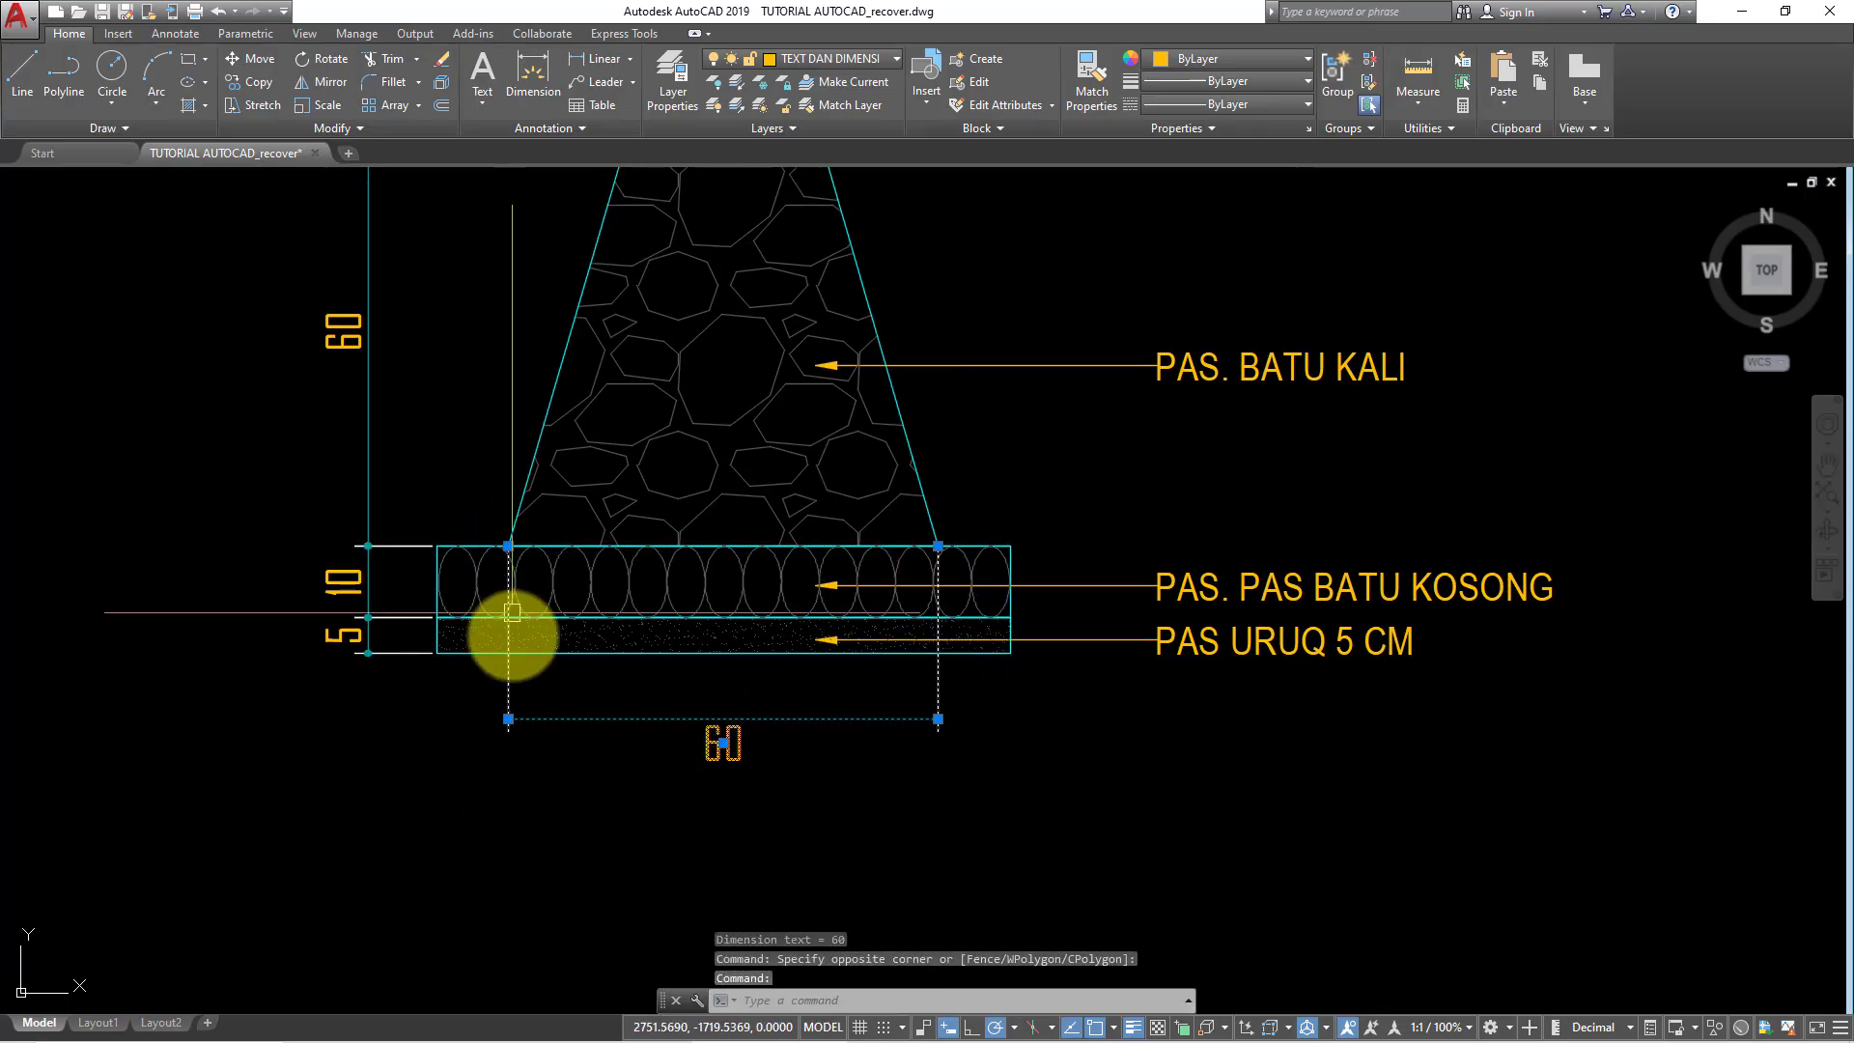
click(508, 547)
click(509, 653)
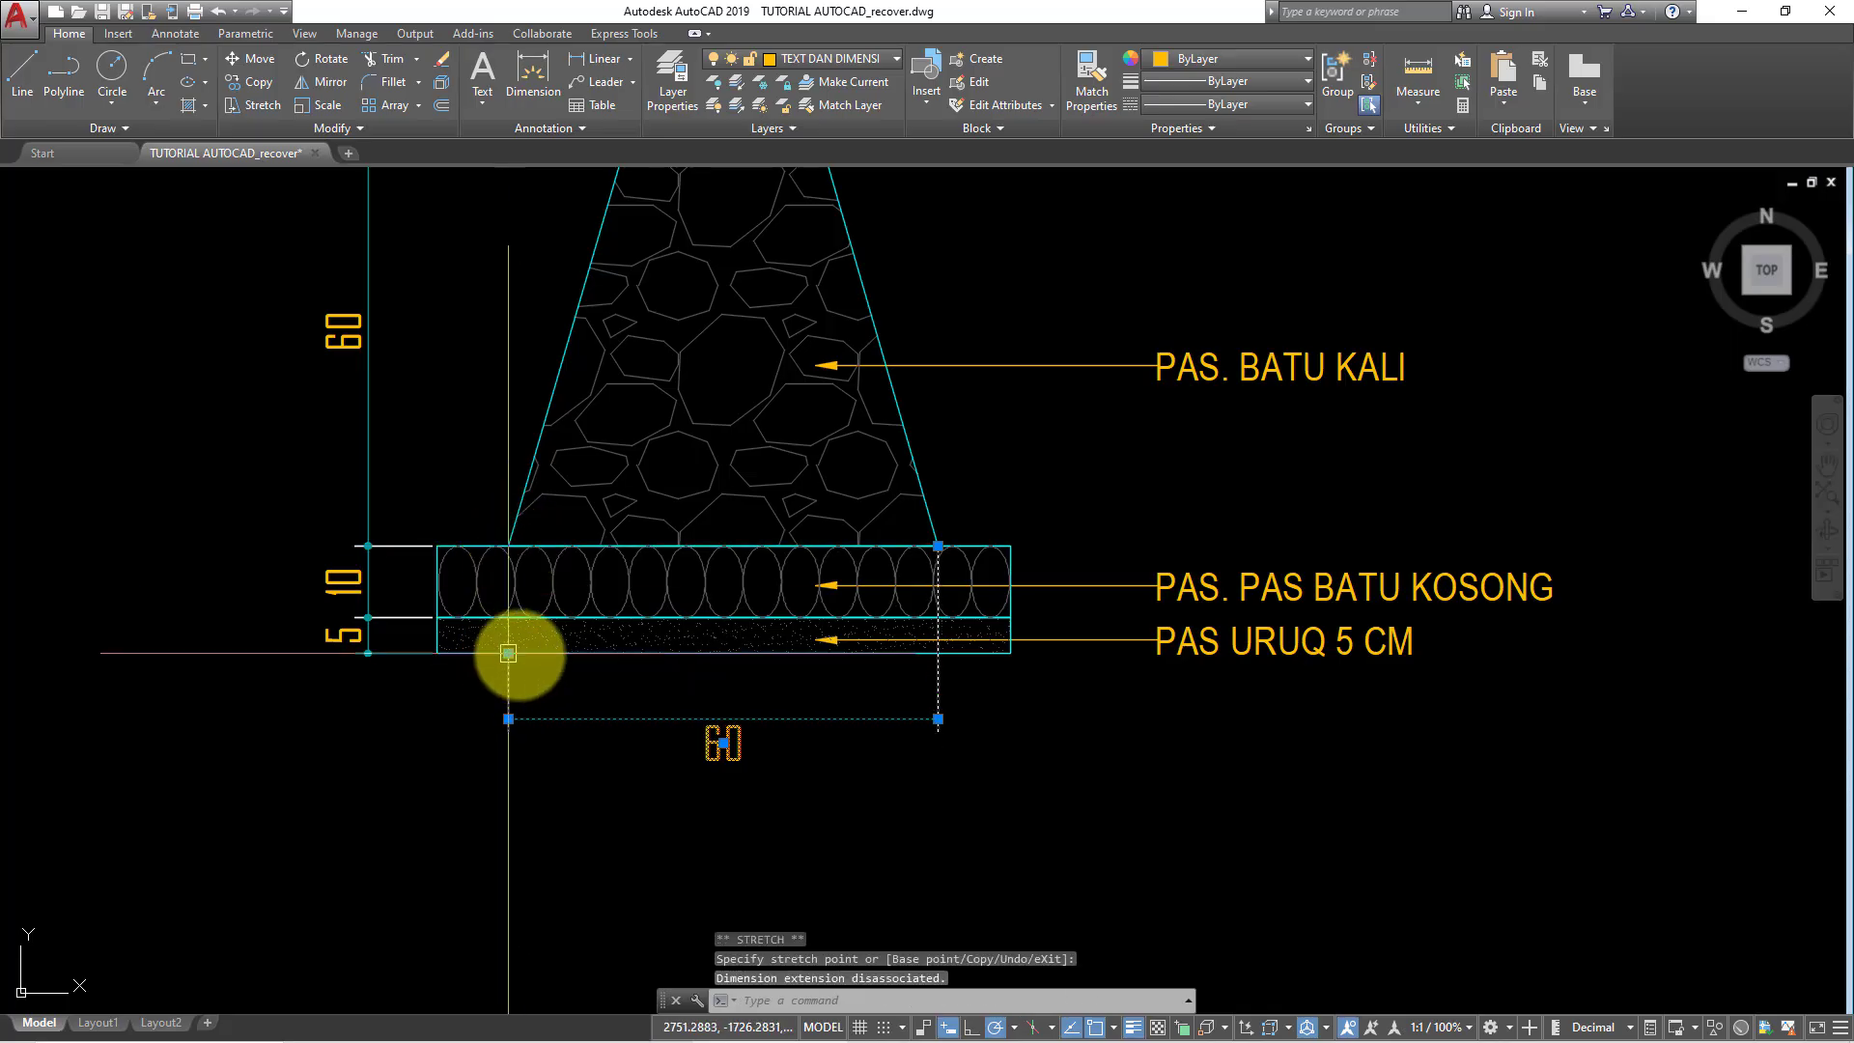
click(937, 654)
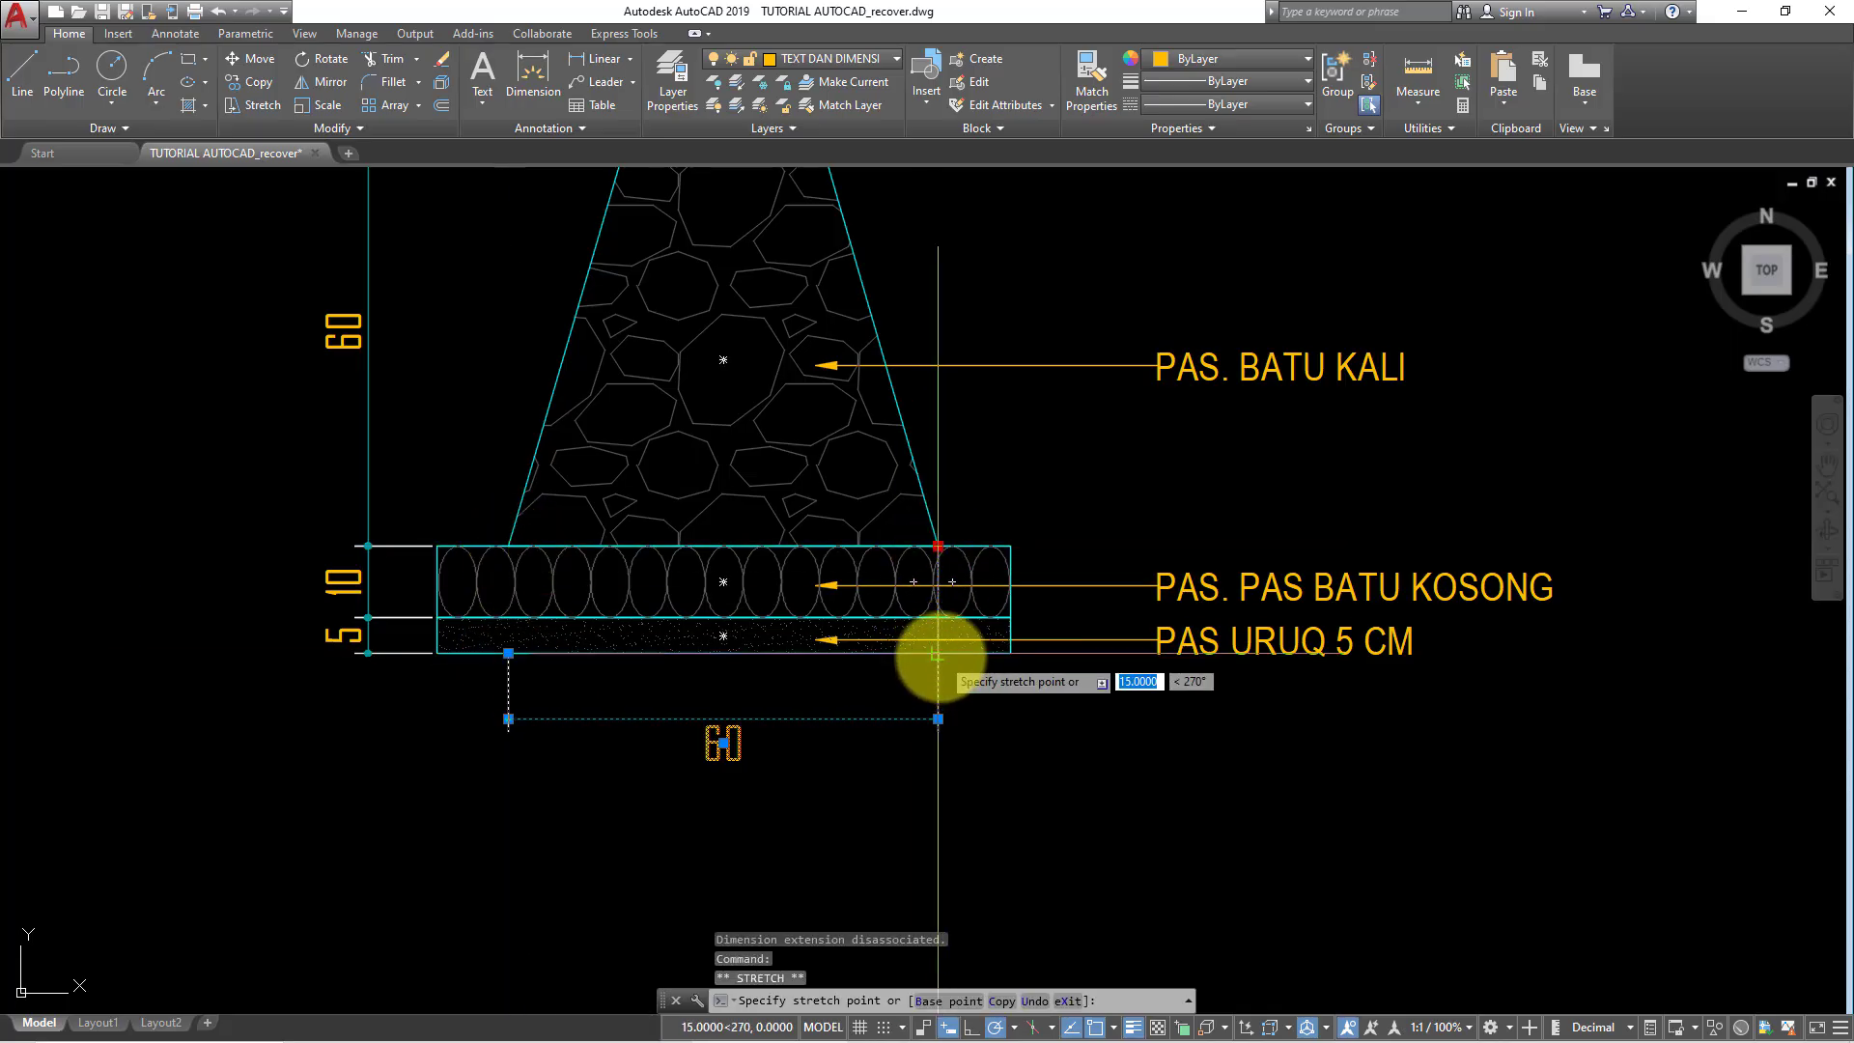
key(Escape)
- Add an 80 overall width dimension across the base layer below the 60
click(593, 58)
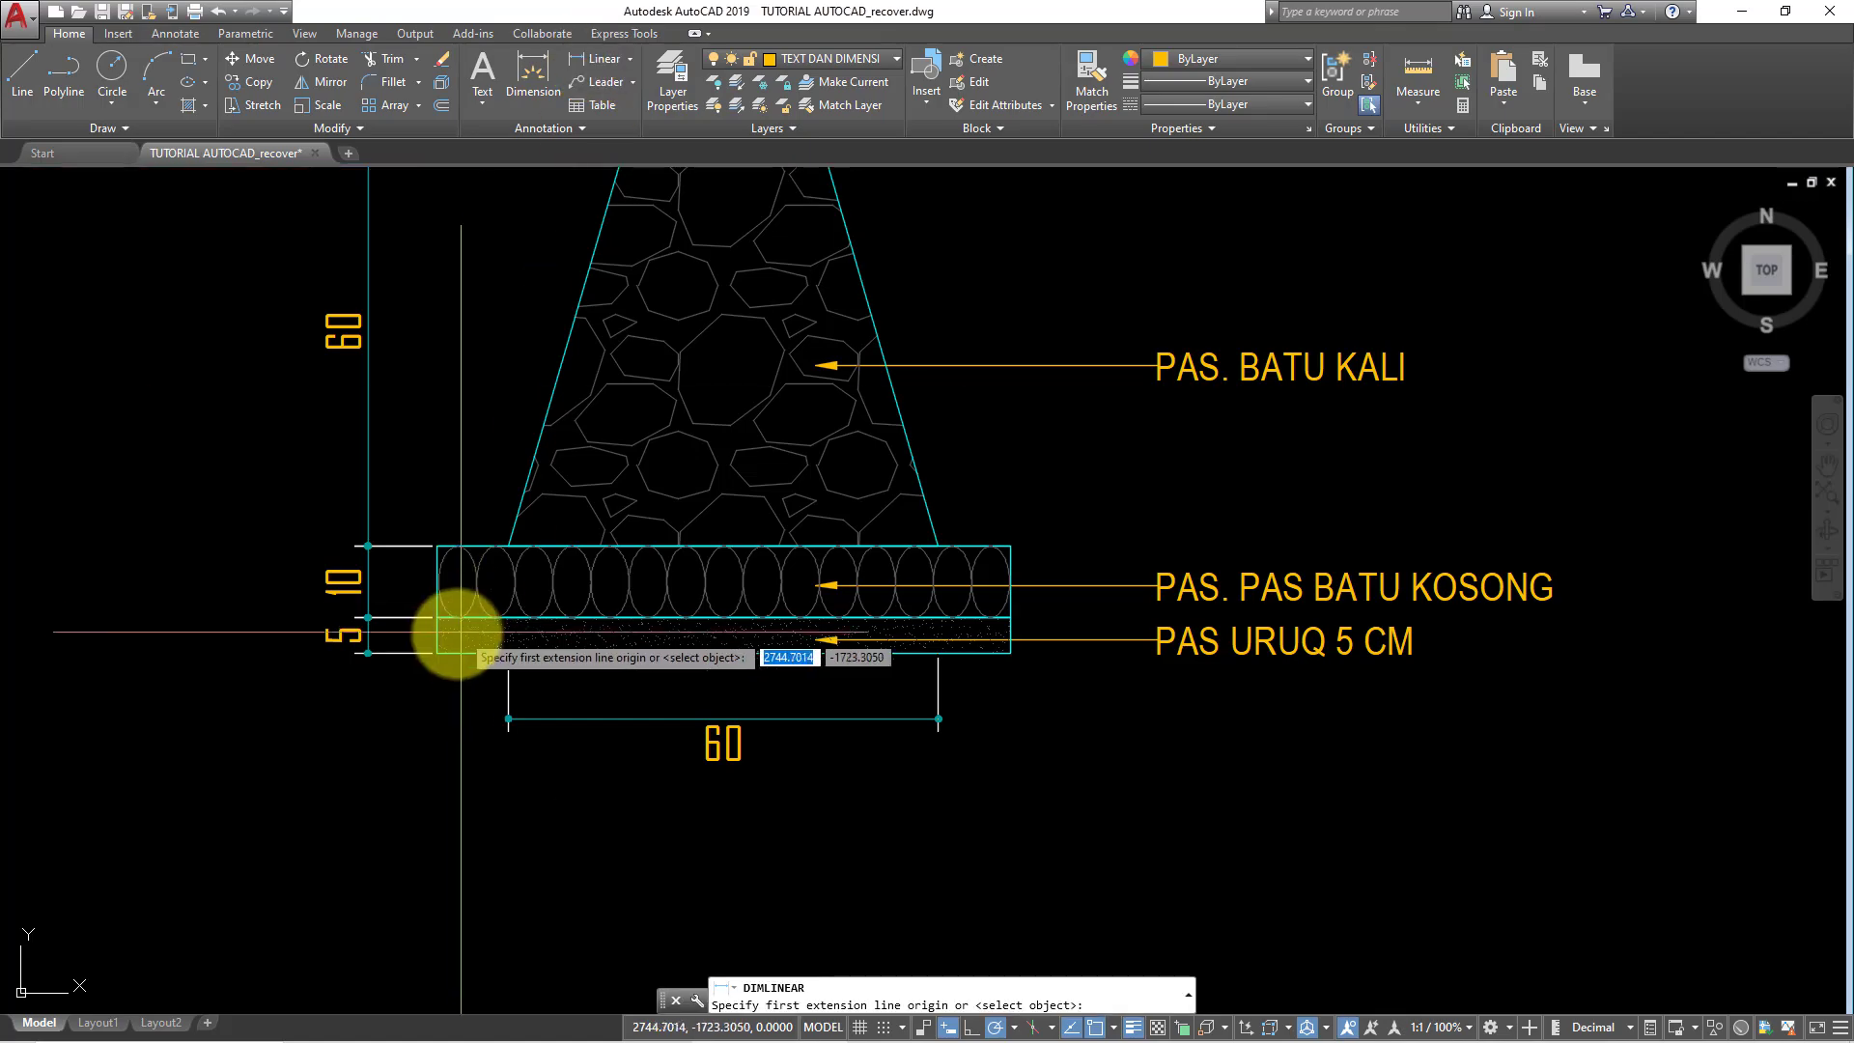
click(440, 654)
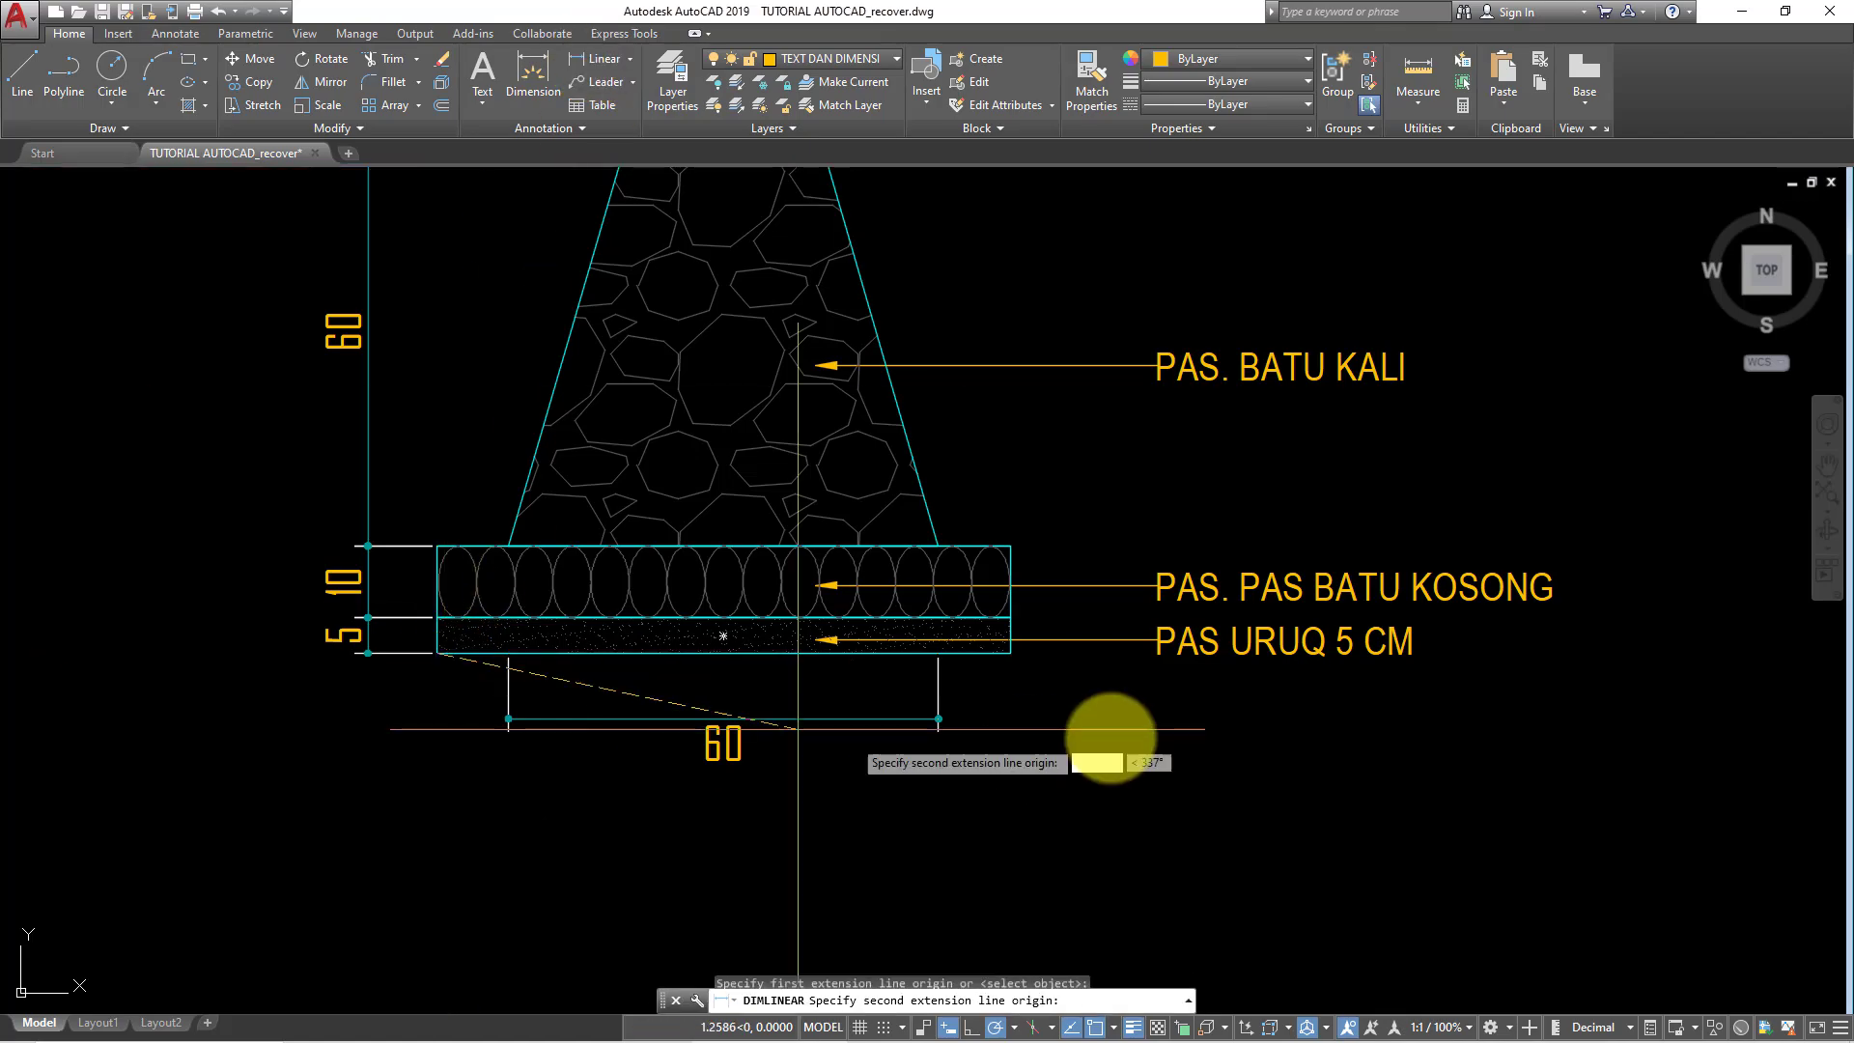
click(1010, 653)
click(988, 789)
scroll(724, 613, down, 3)
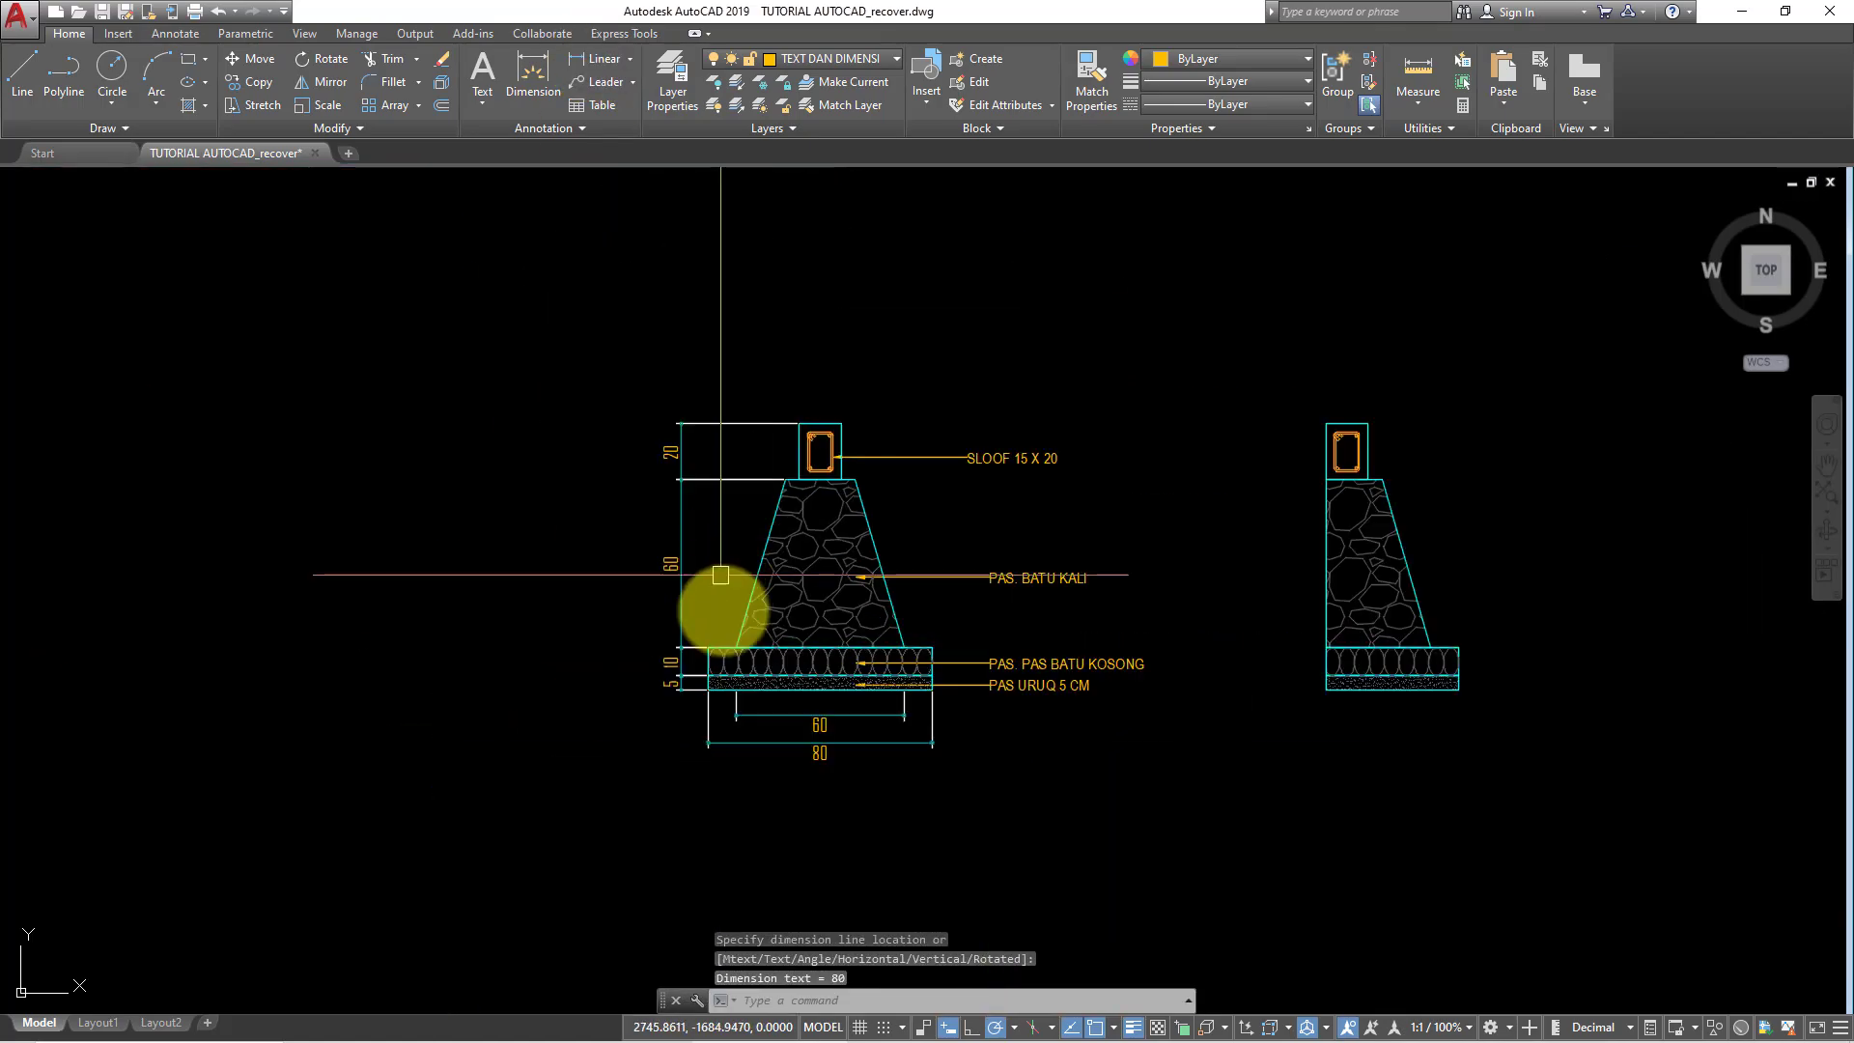
scroll(786, 566, up, 1)
middle_drag(703, 418, 570, 405)
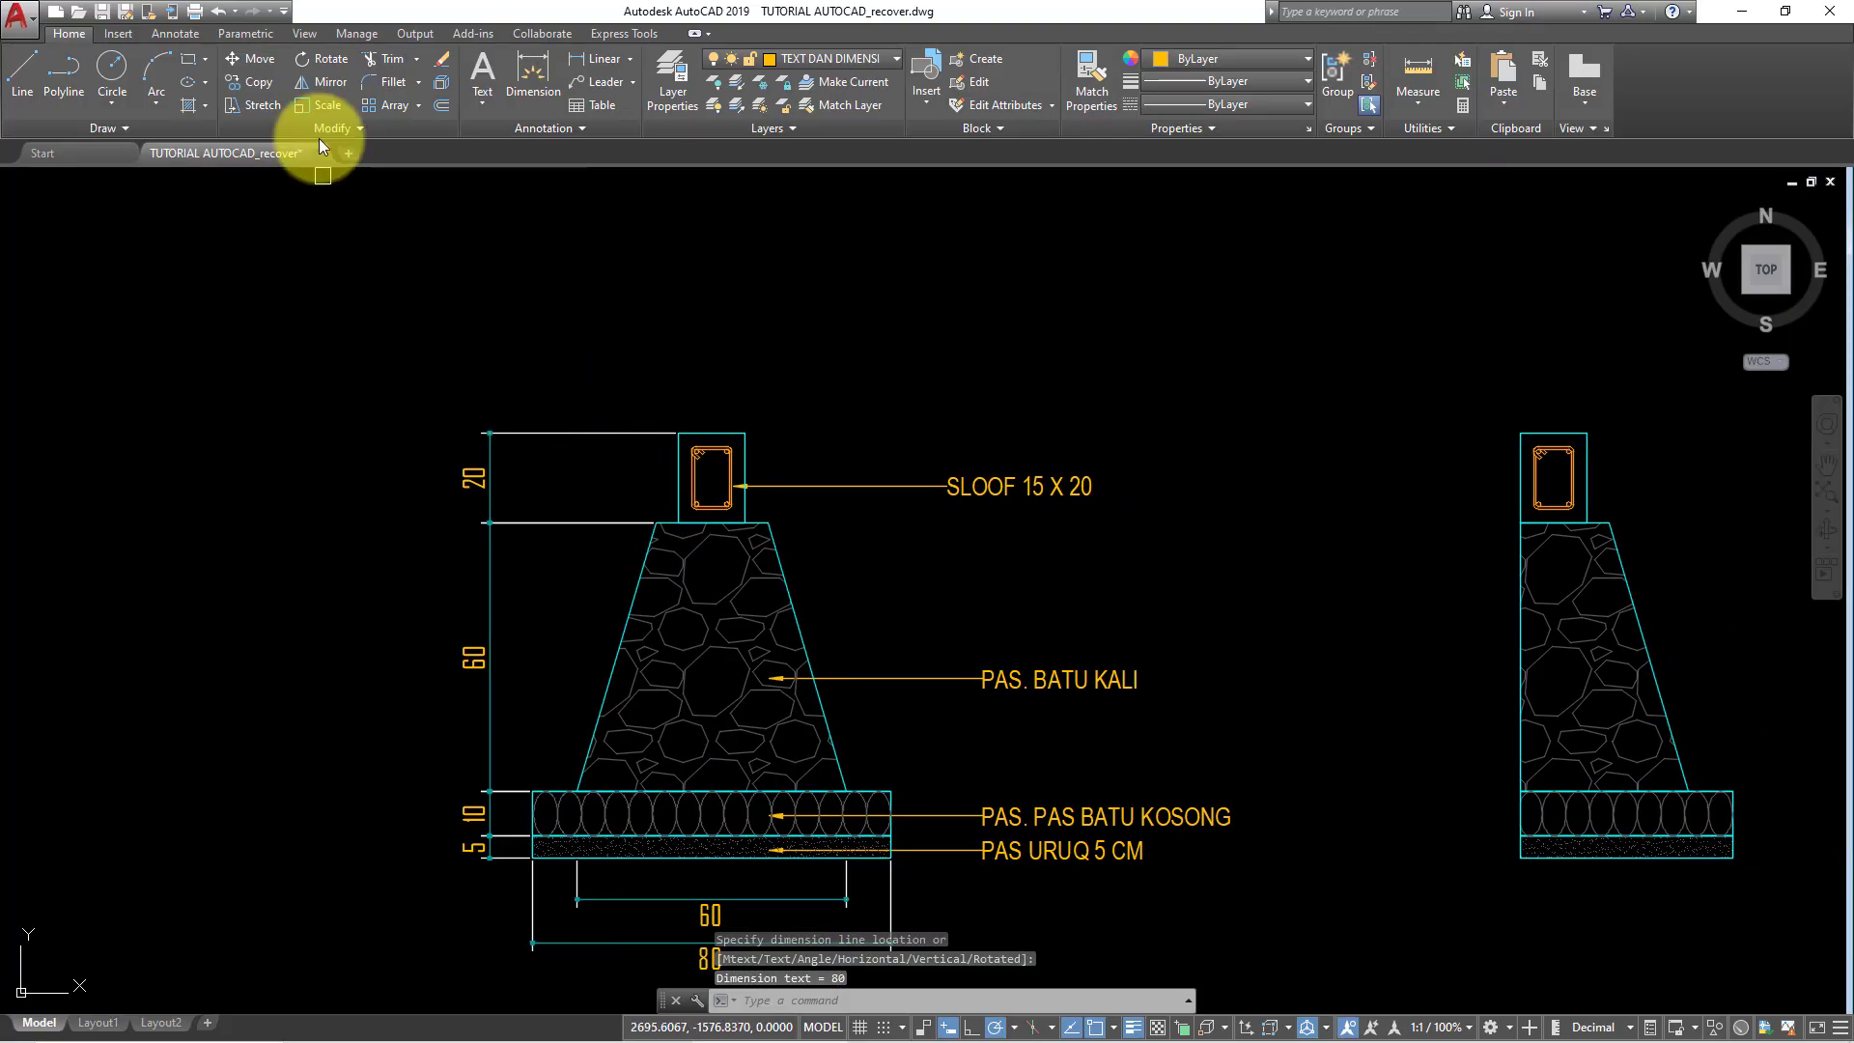
- Dimension the footing top as 25 and the sloof top as 15, above the sloof
click(579, 58)
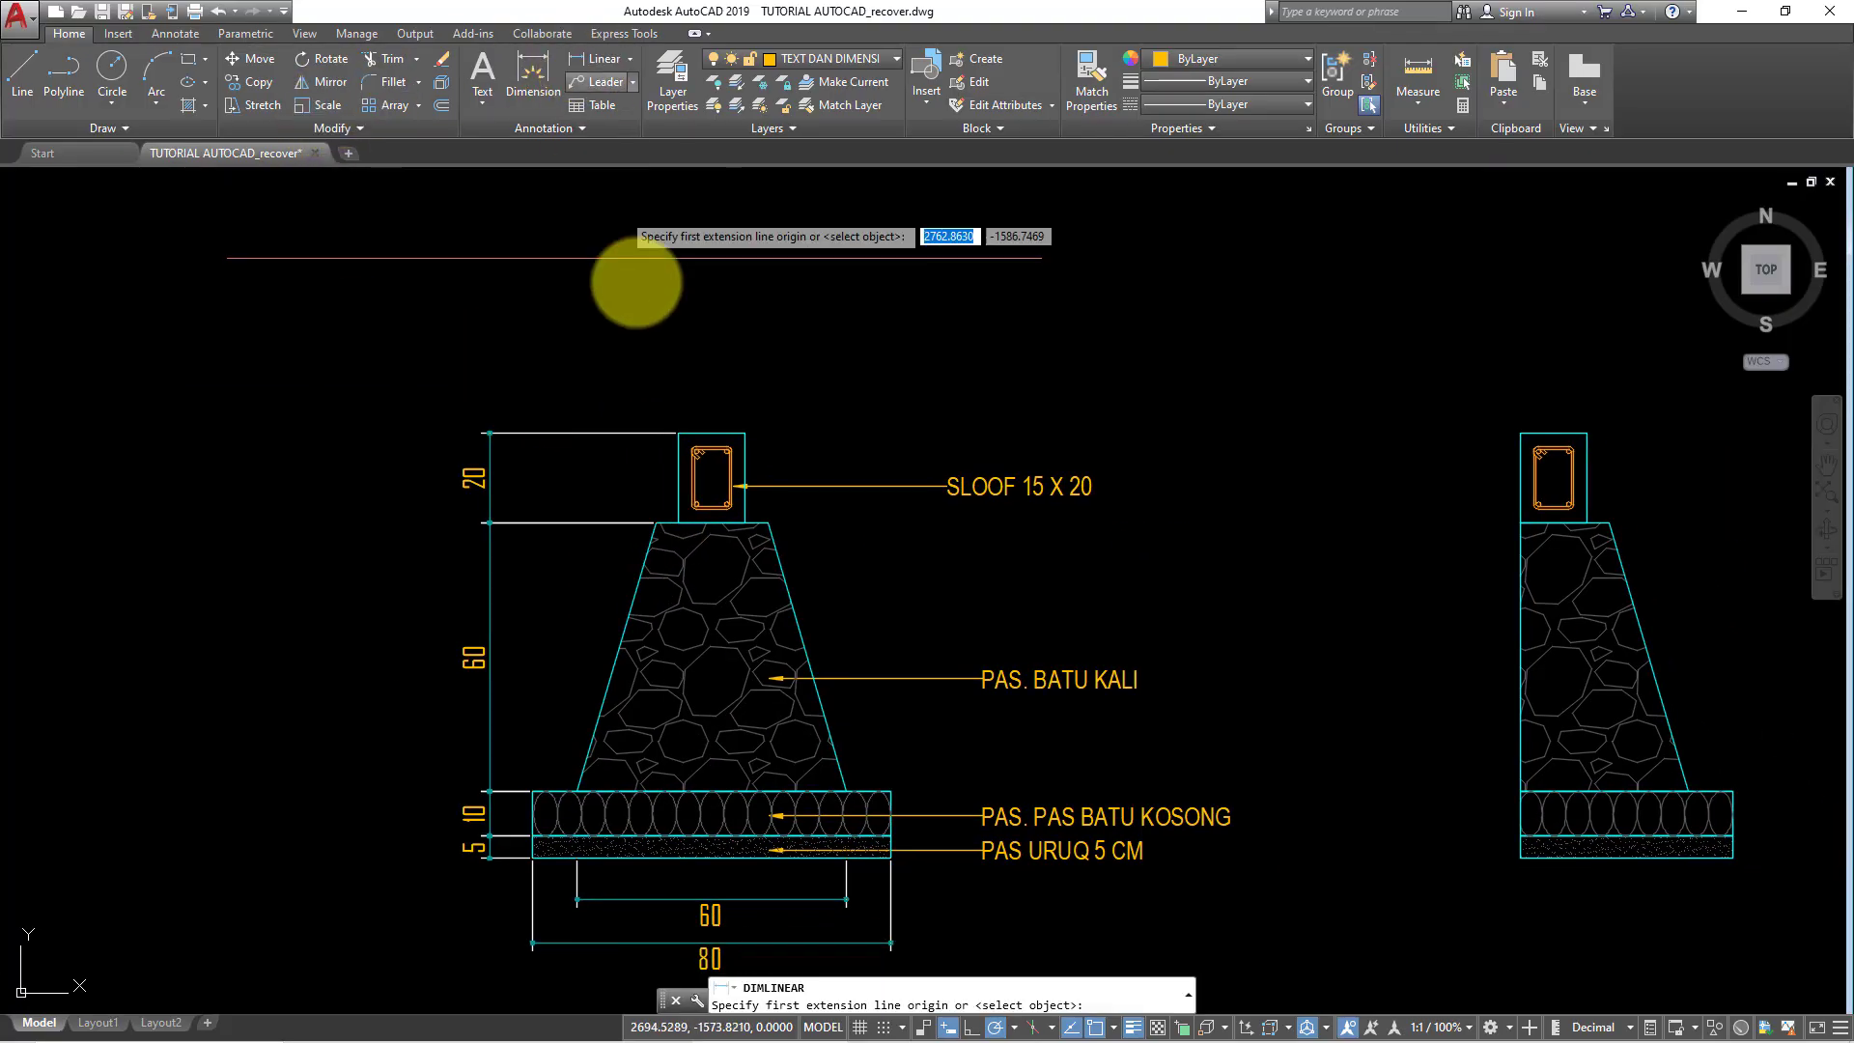
click(656, 523)
click(767, 523)
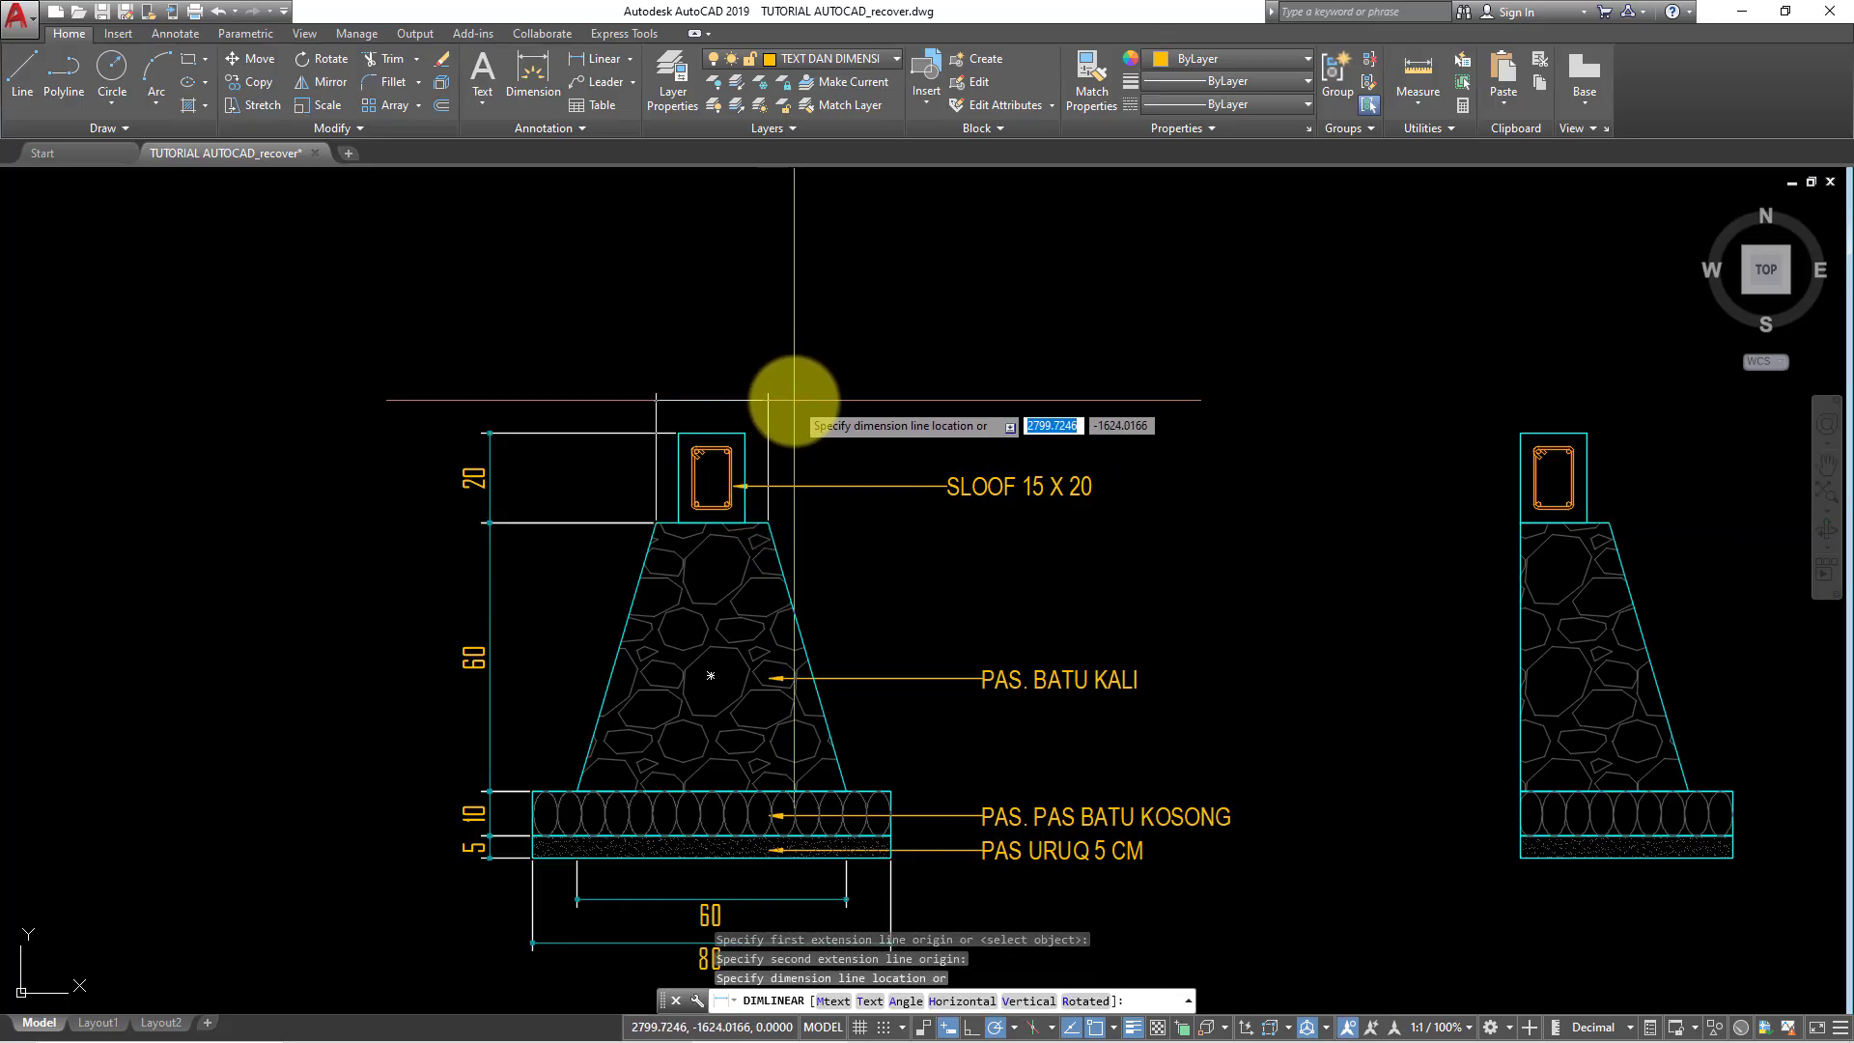
click(795, 385)
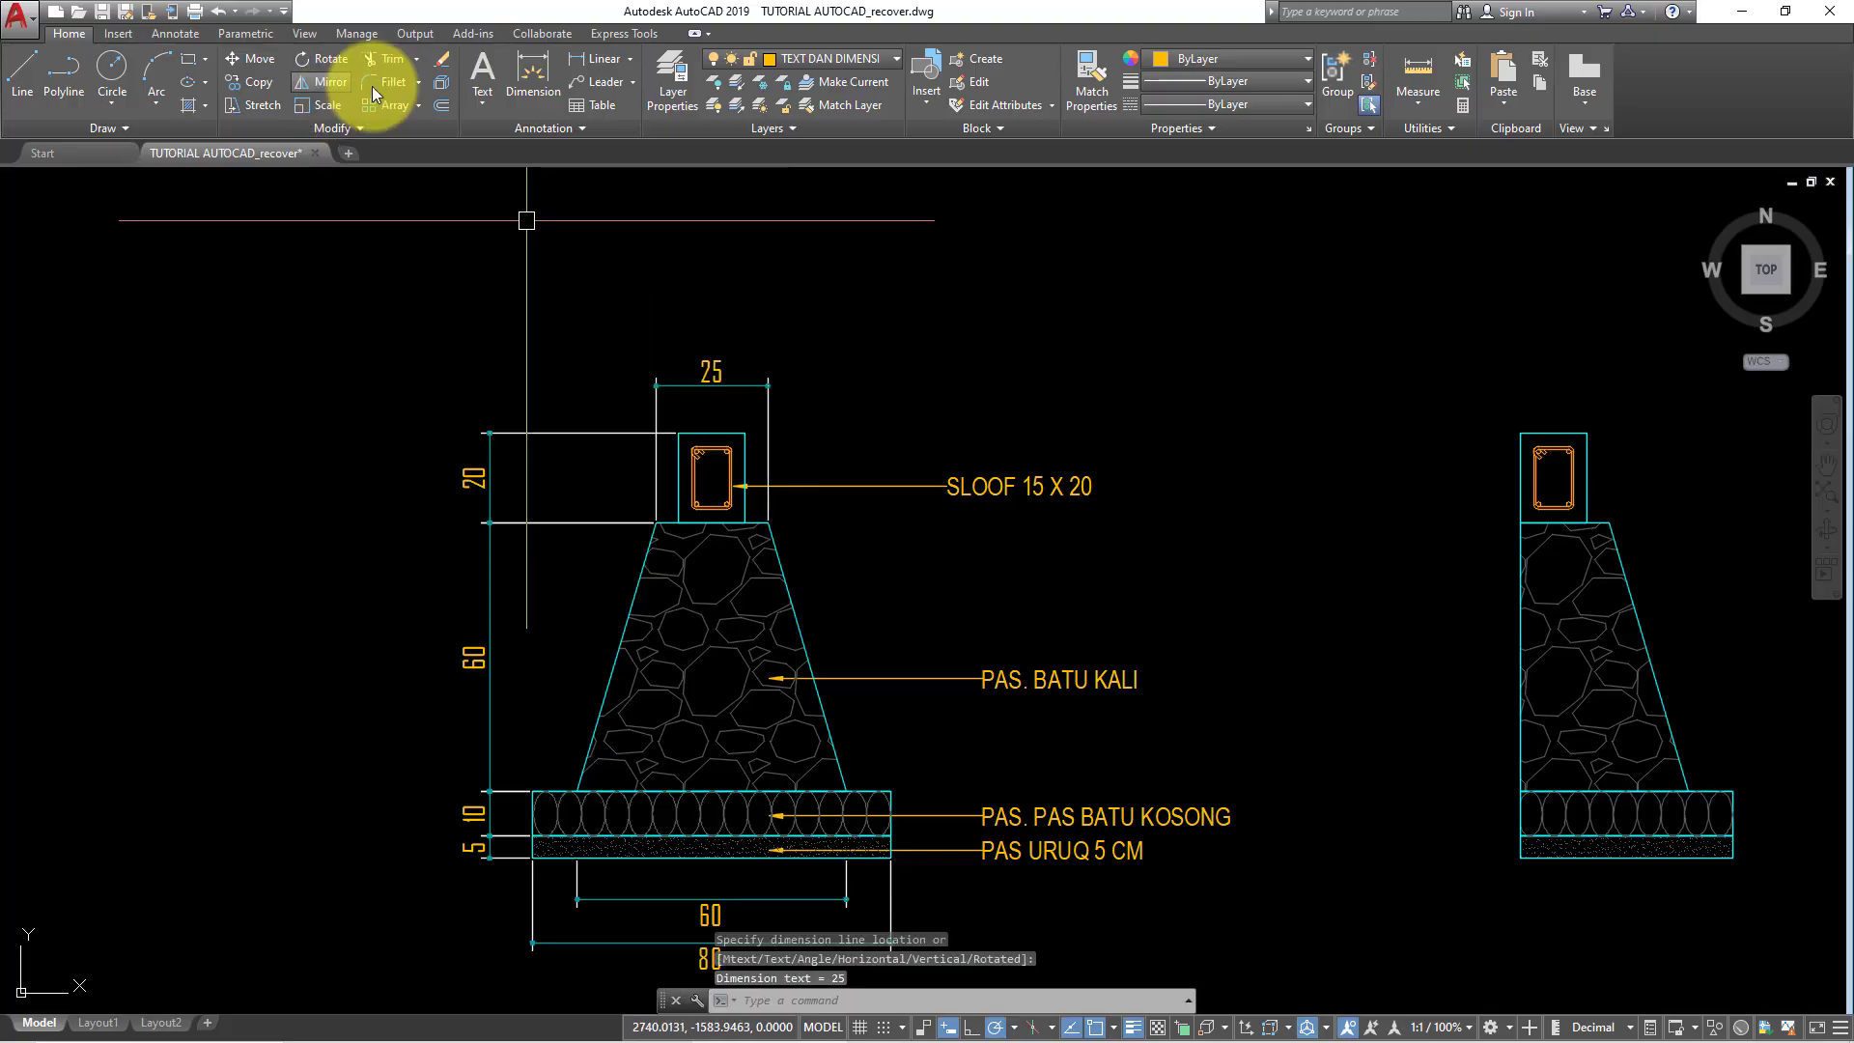
click(579, 60)
click(681, 433)
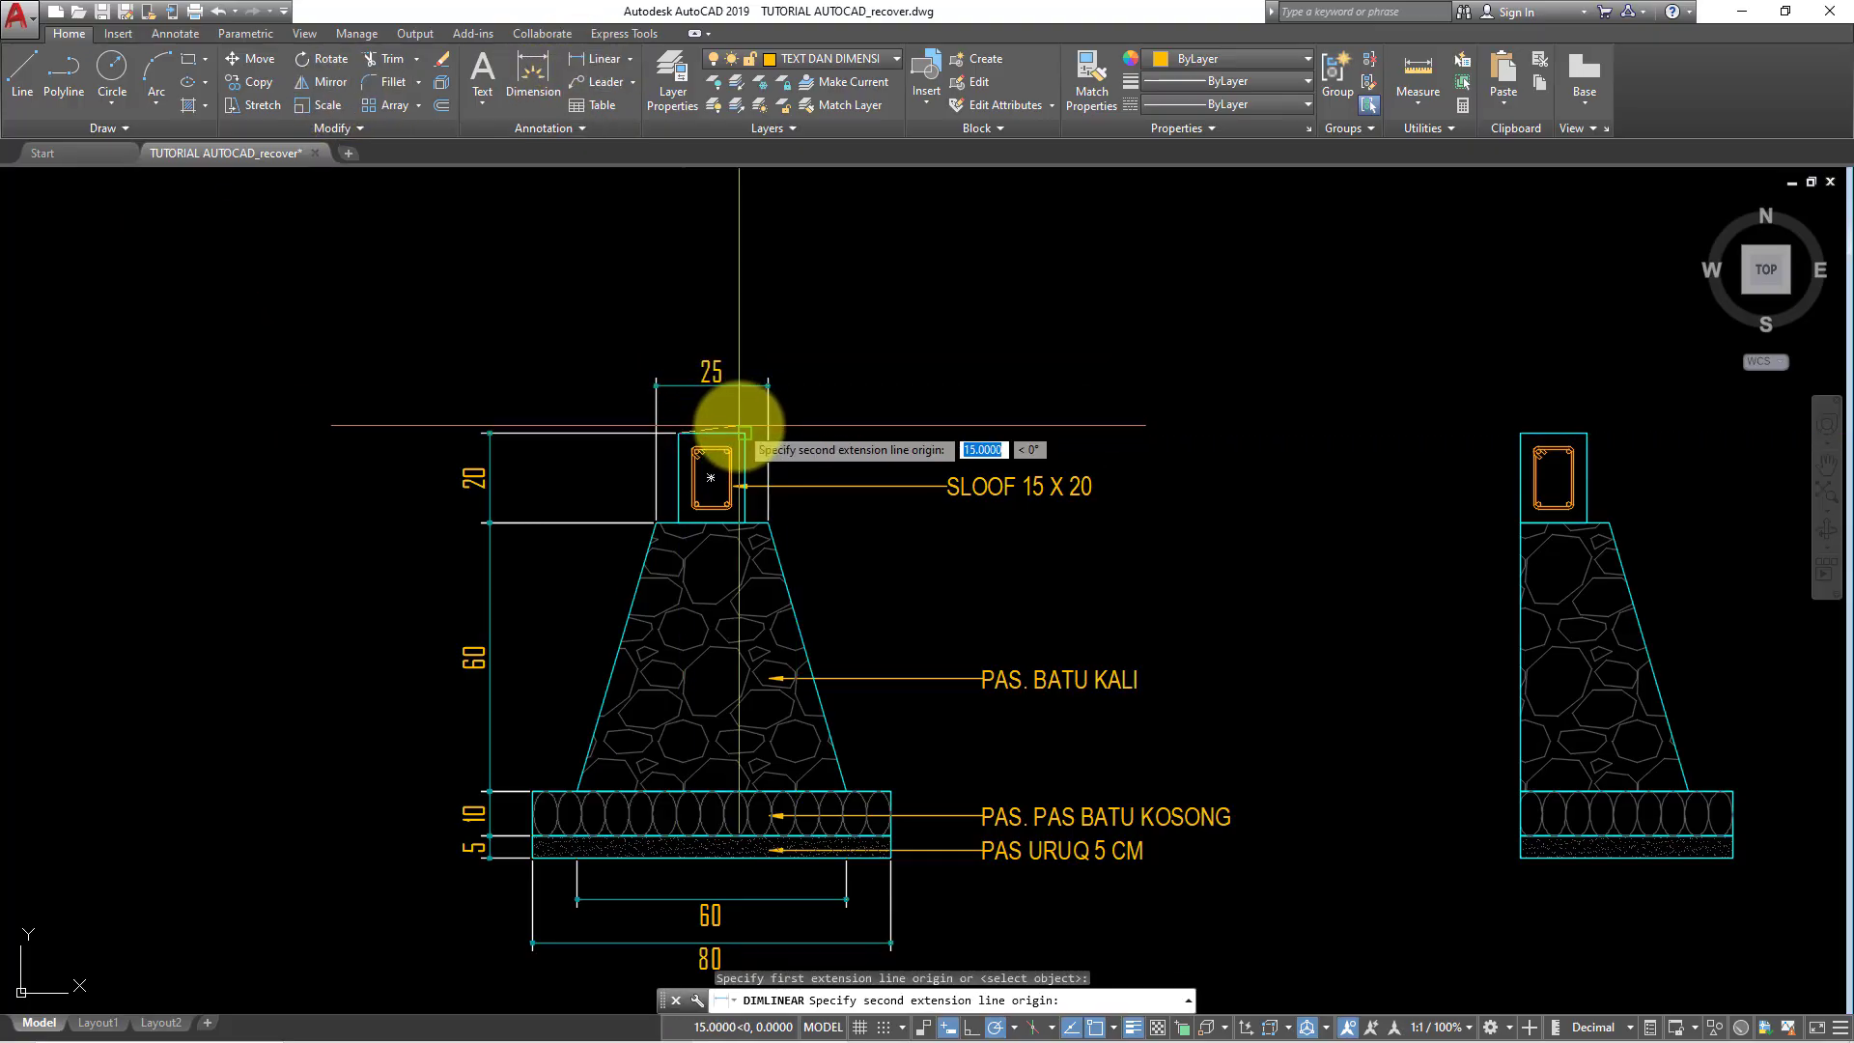
click(743, 433)
scroll(740, 400, up, 3)
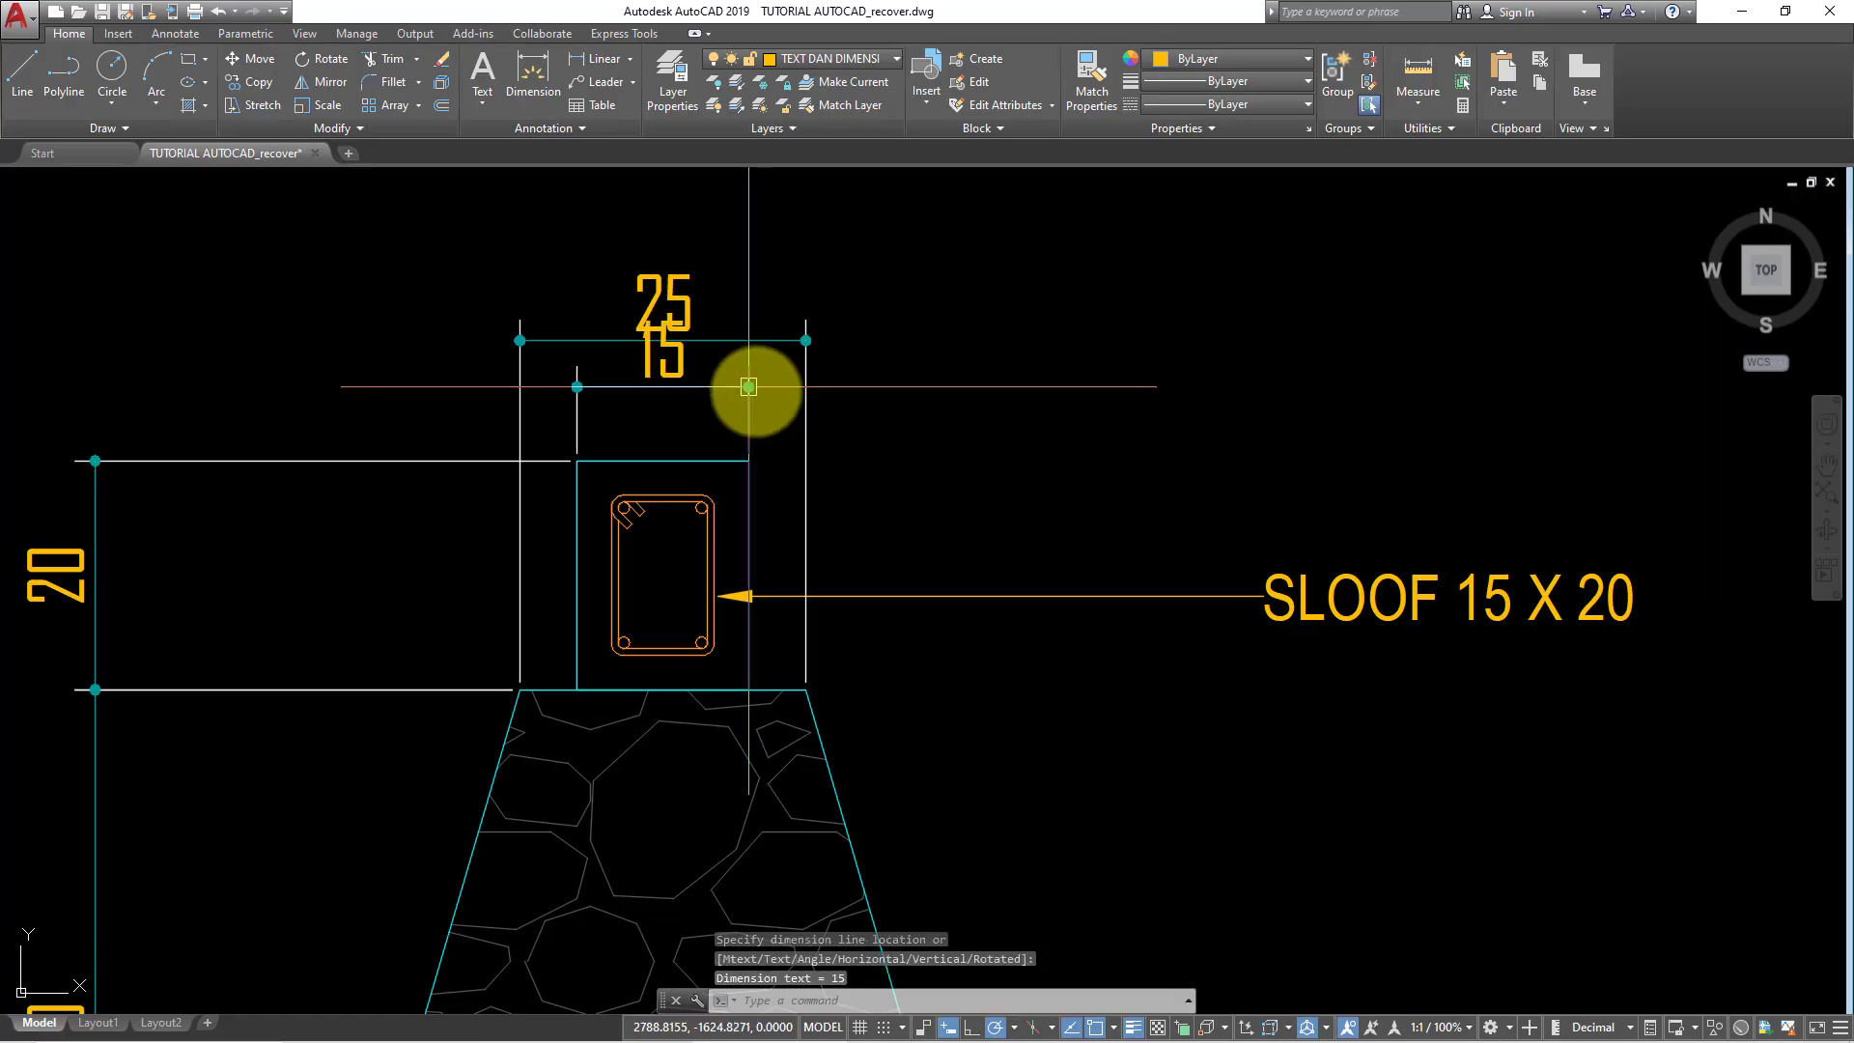
scroll(836, 386, down, 3)
click(836, 387)
- Try repositioning the 25 dimension, cancel, and recentre the view on the left foundation
scroll(836, 386, up, 4)
click(703, 329)
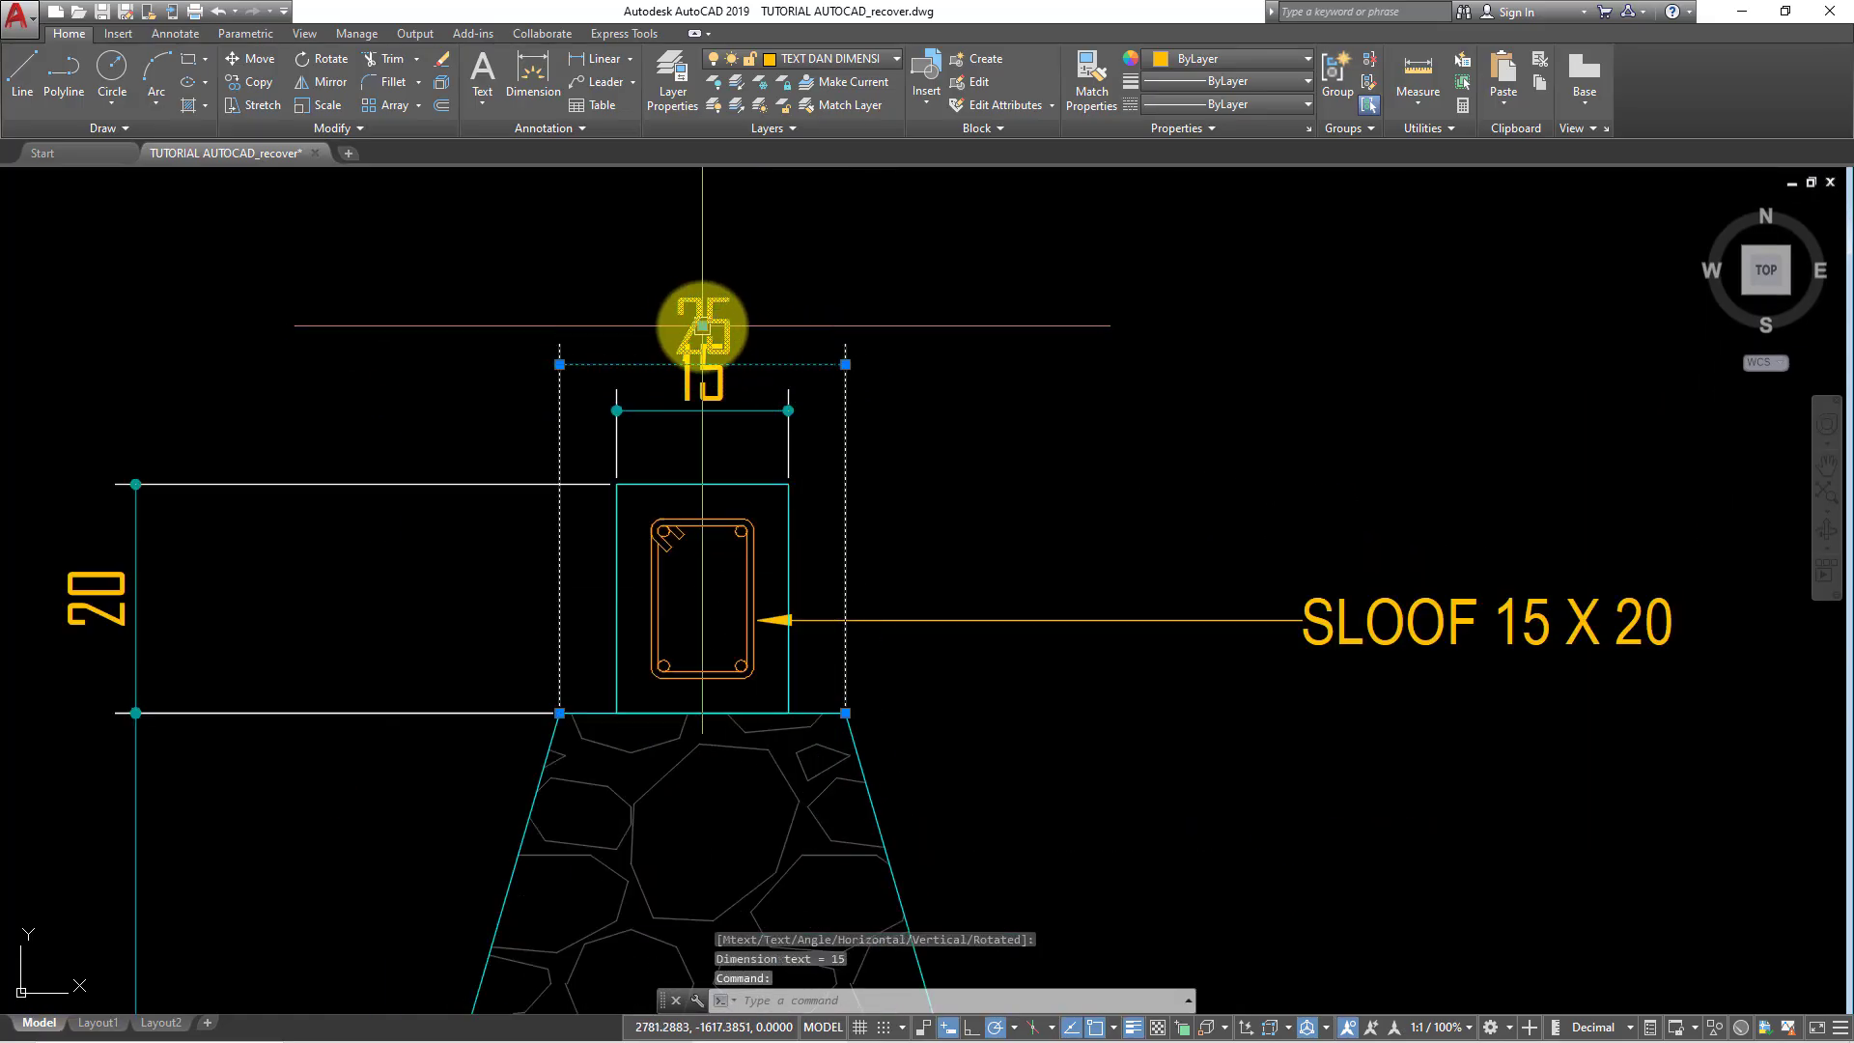
click(703, 328)
key(Escape)
scroll(869, 322, down, 3)
scroll(919, 322, down, 1)
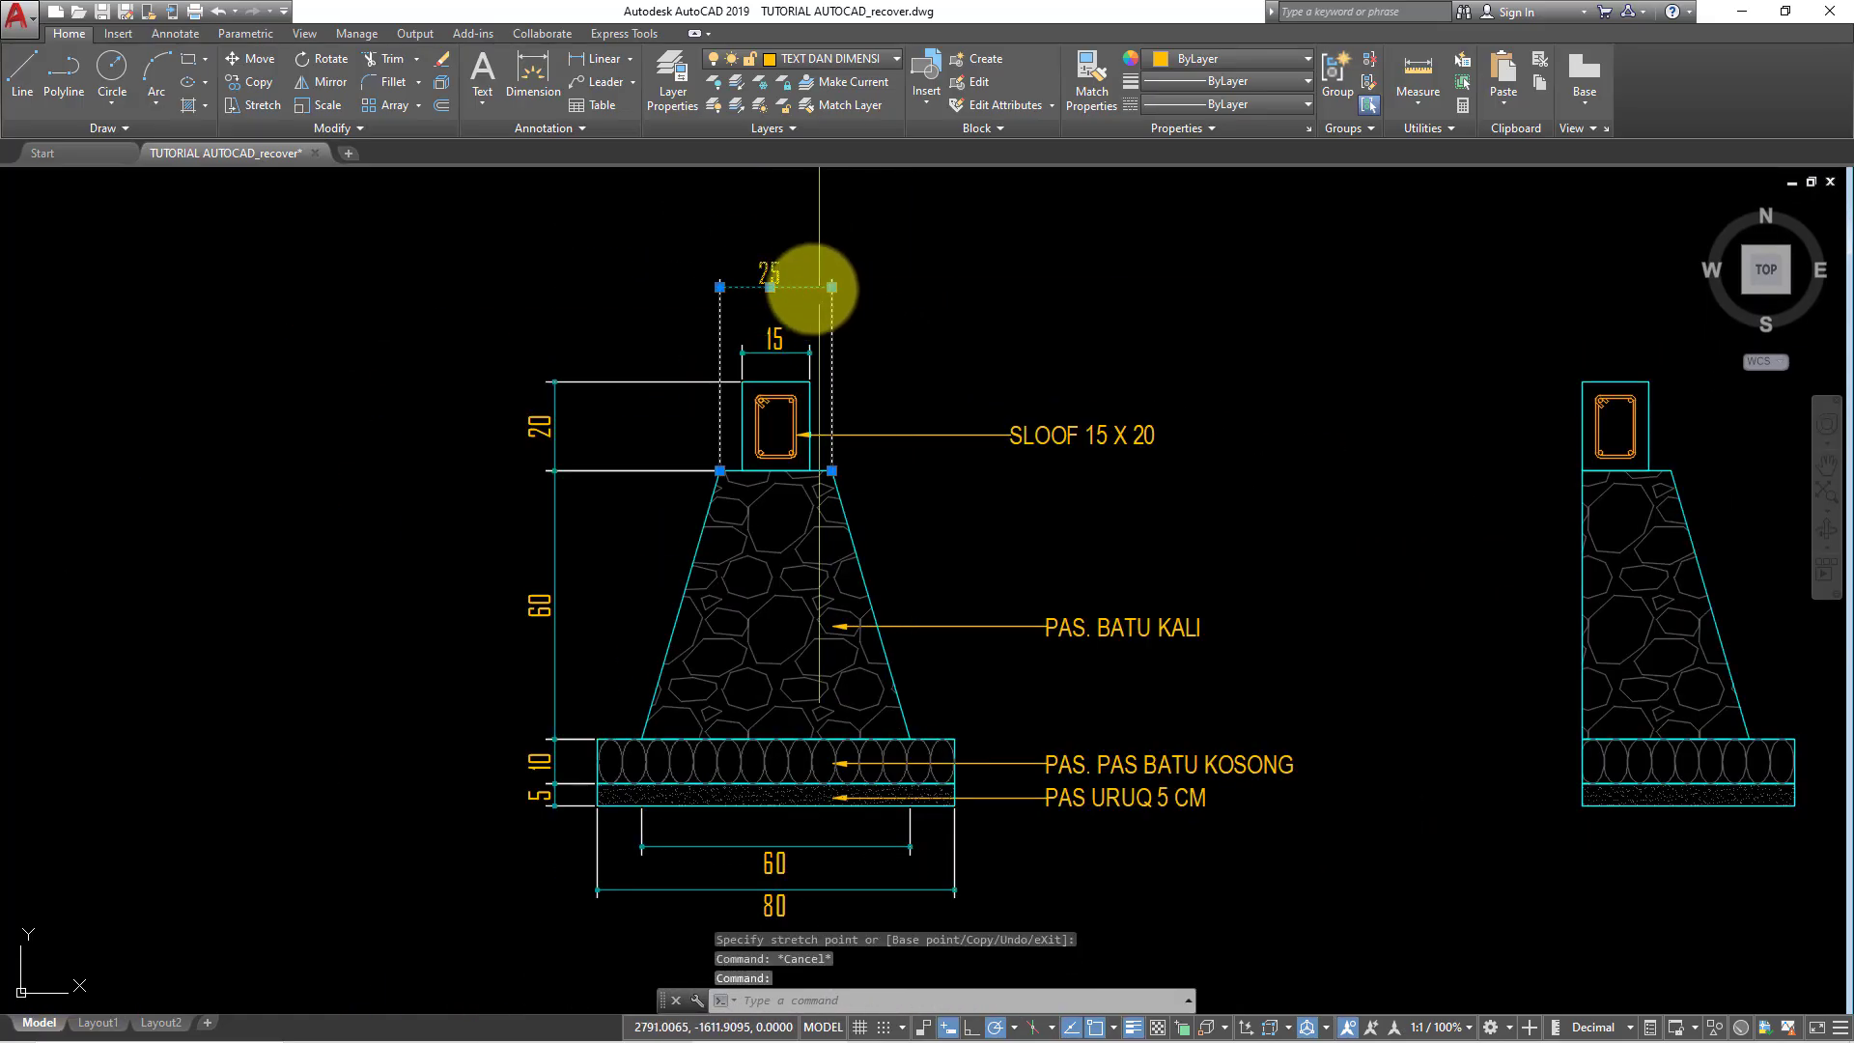
click(775, 287)
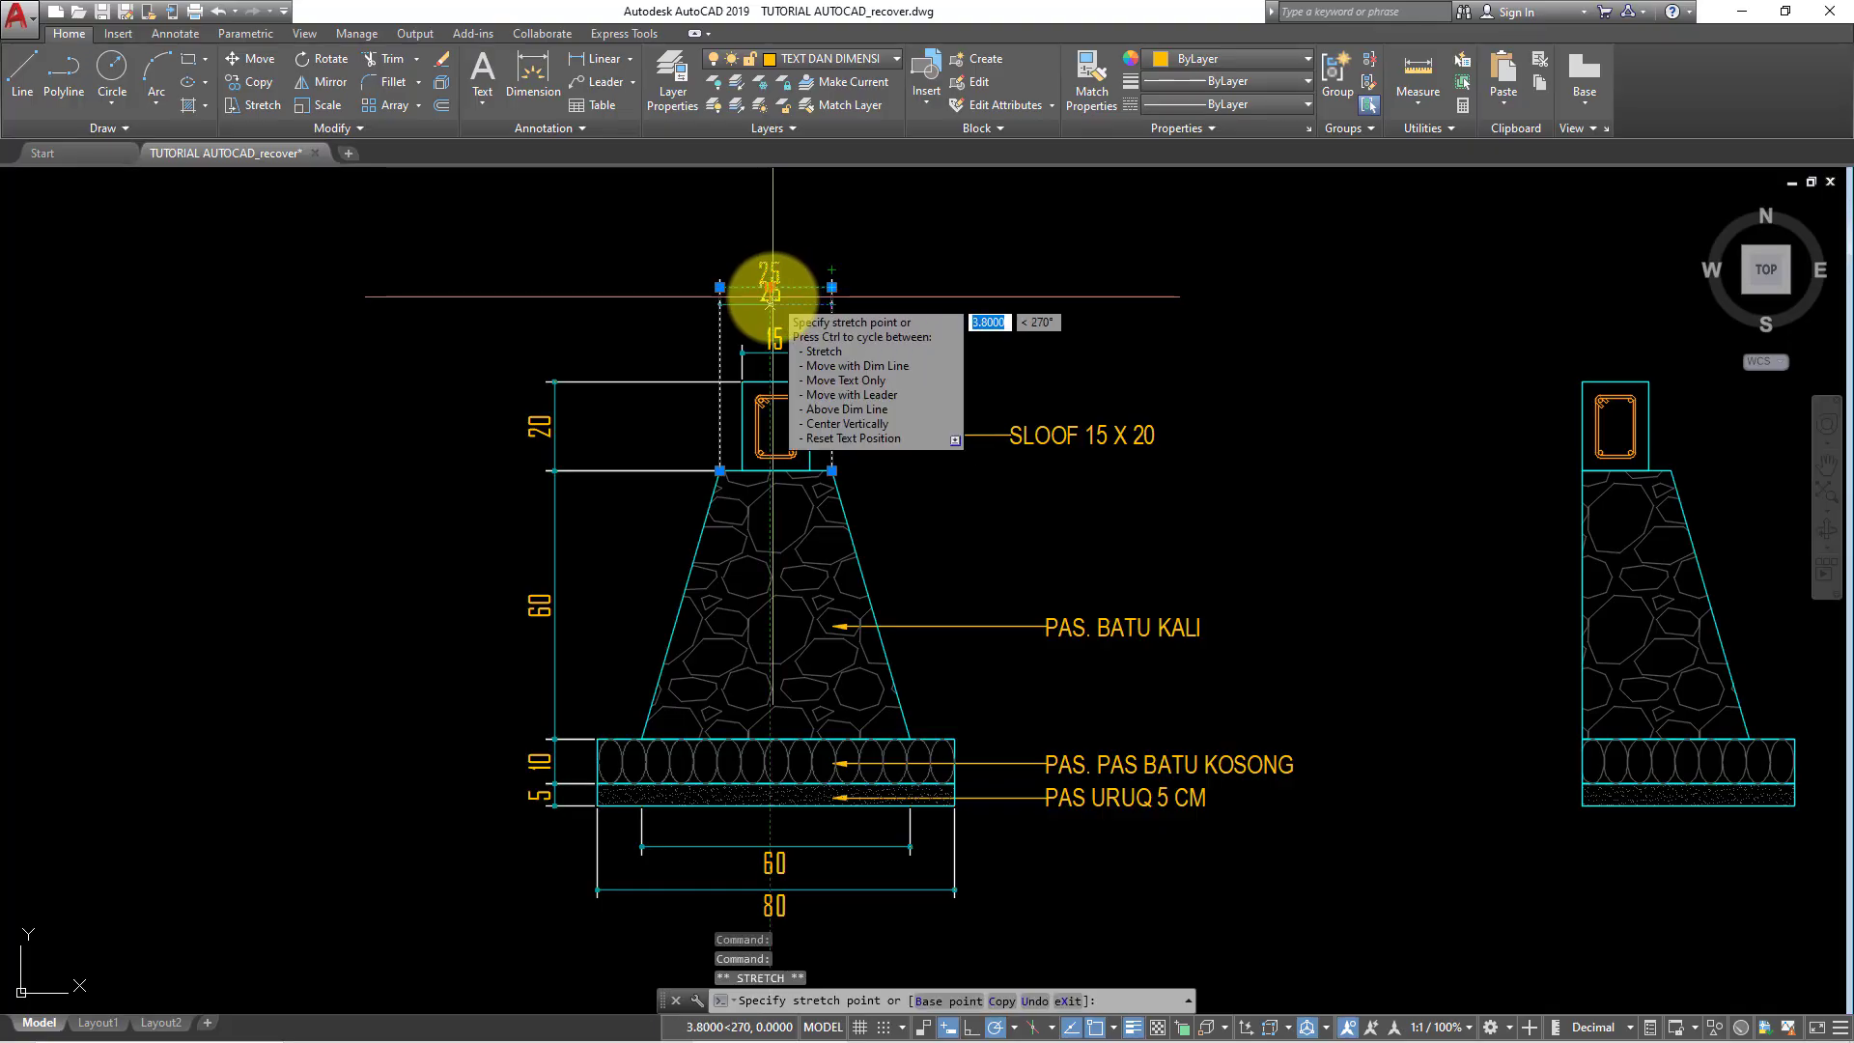
key(Escape)
scroll(888, 311, down, 2)
scroll(902, 364, up, 2)
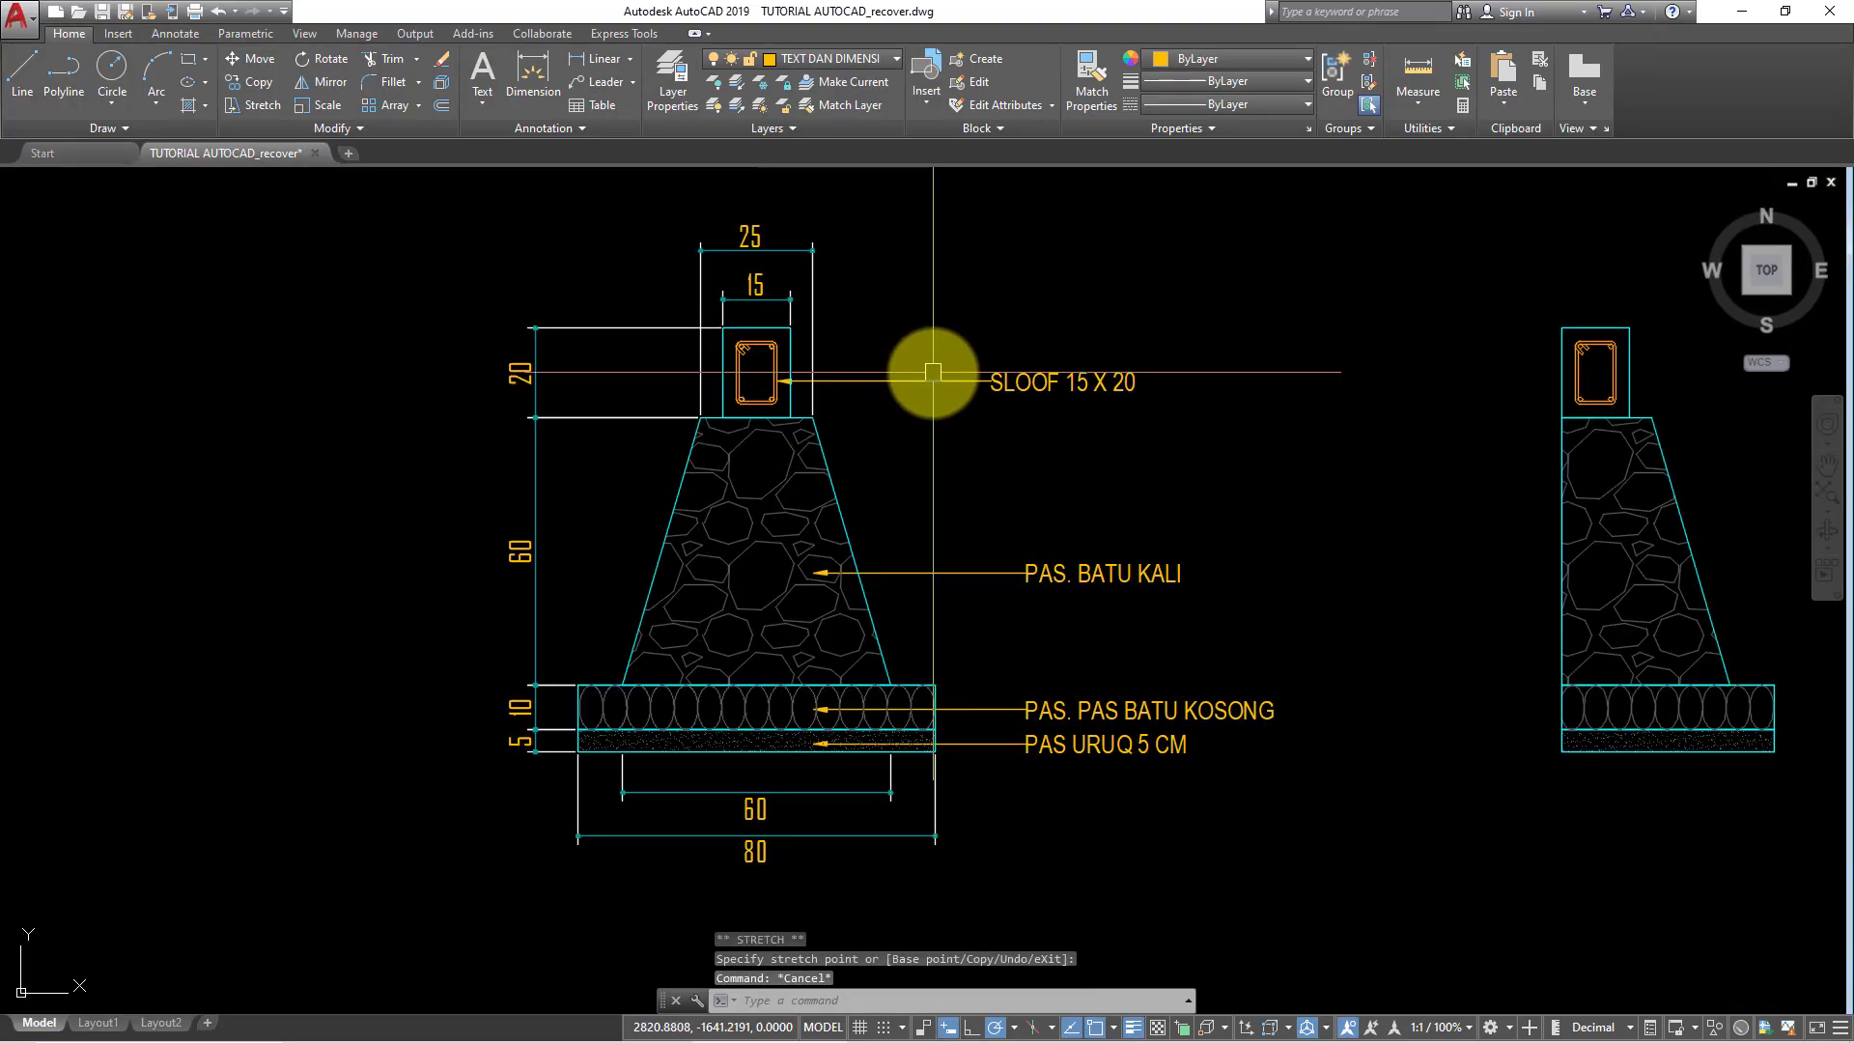
mouse_move(927, 368)
middle_down()
mouse_move(775, 428)
mouse_move(604, 406)
middle_up()
- Copy the 25, 15, 20, 60, 10 and 5 dimensions onto the right foundation
scroll(775, 428, down, 1)
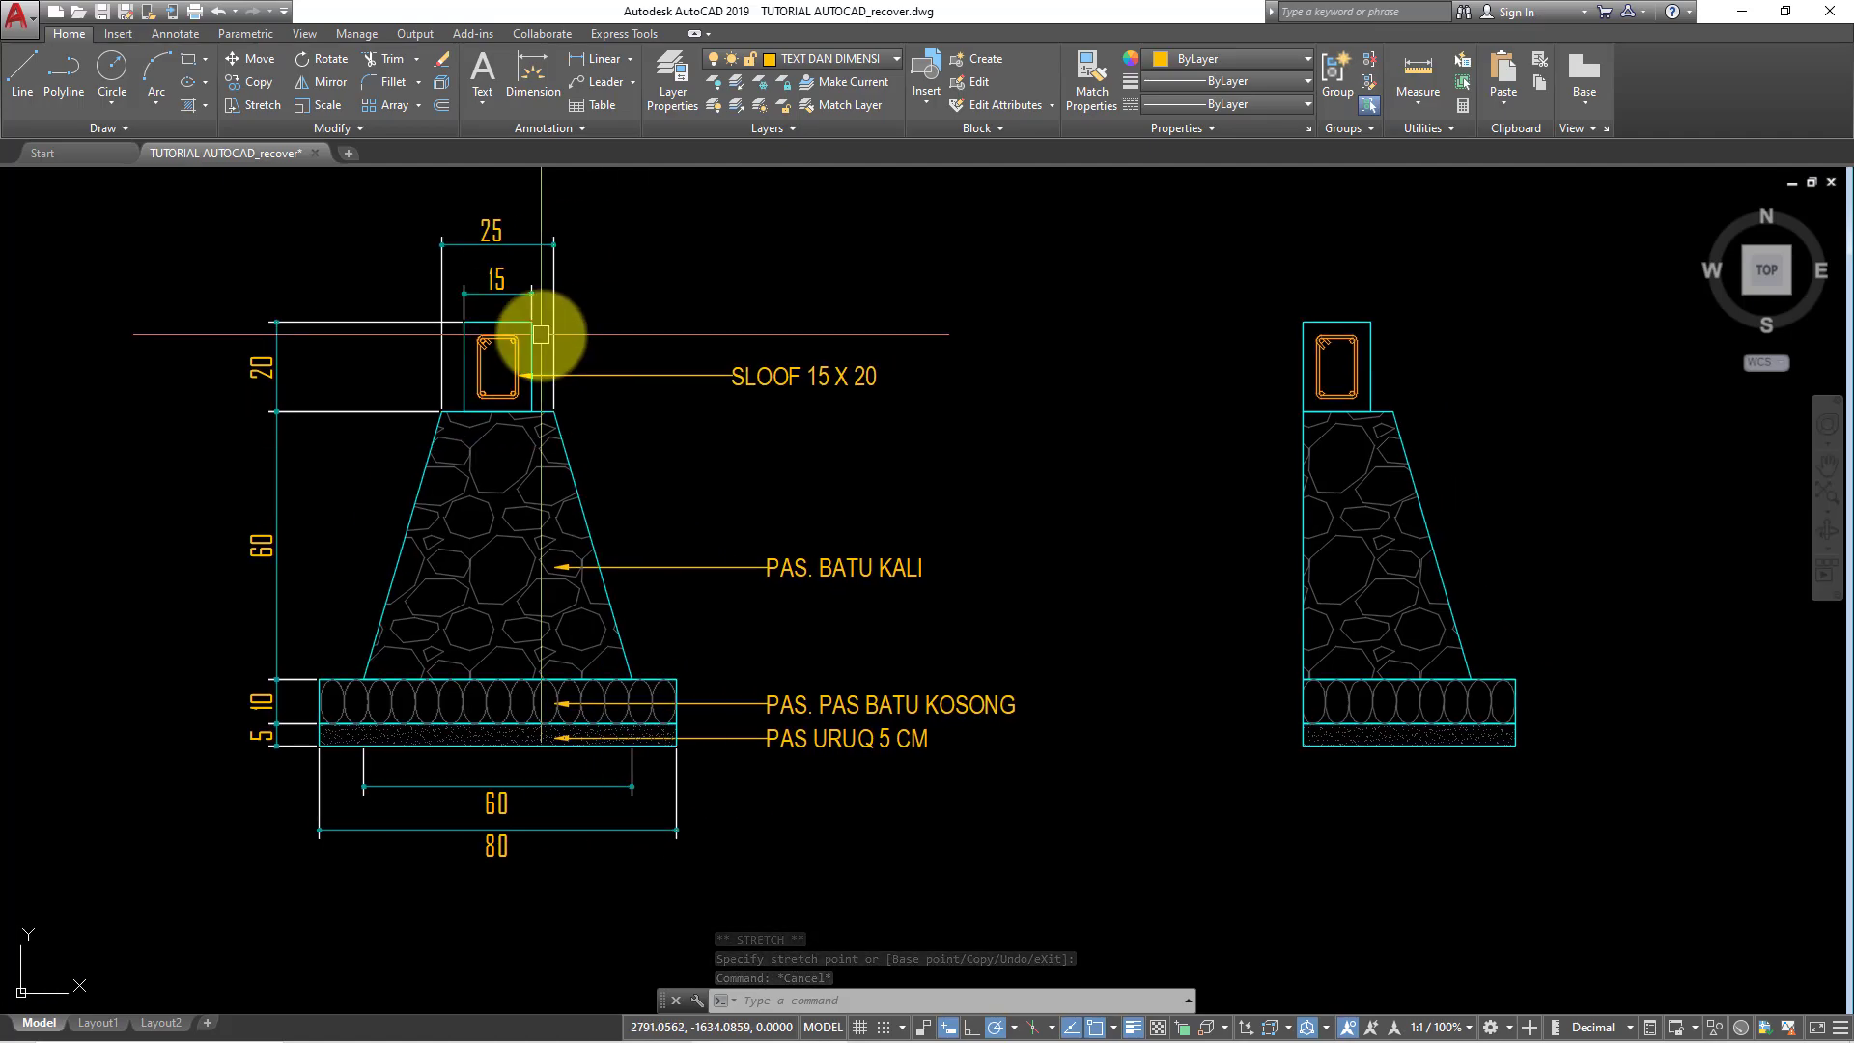
scroll(598, 335, up, 1)
scroll(598, 336, up, 2)
drag(662, 290, 393, 256)
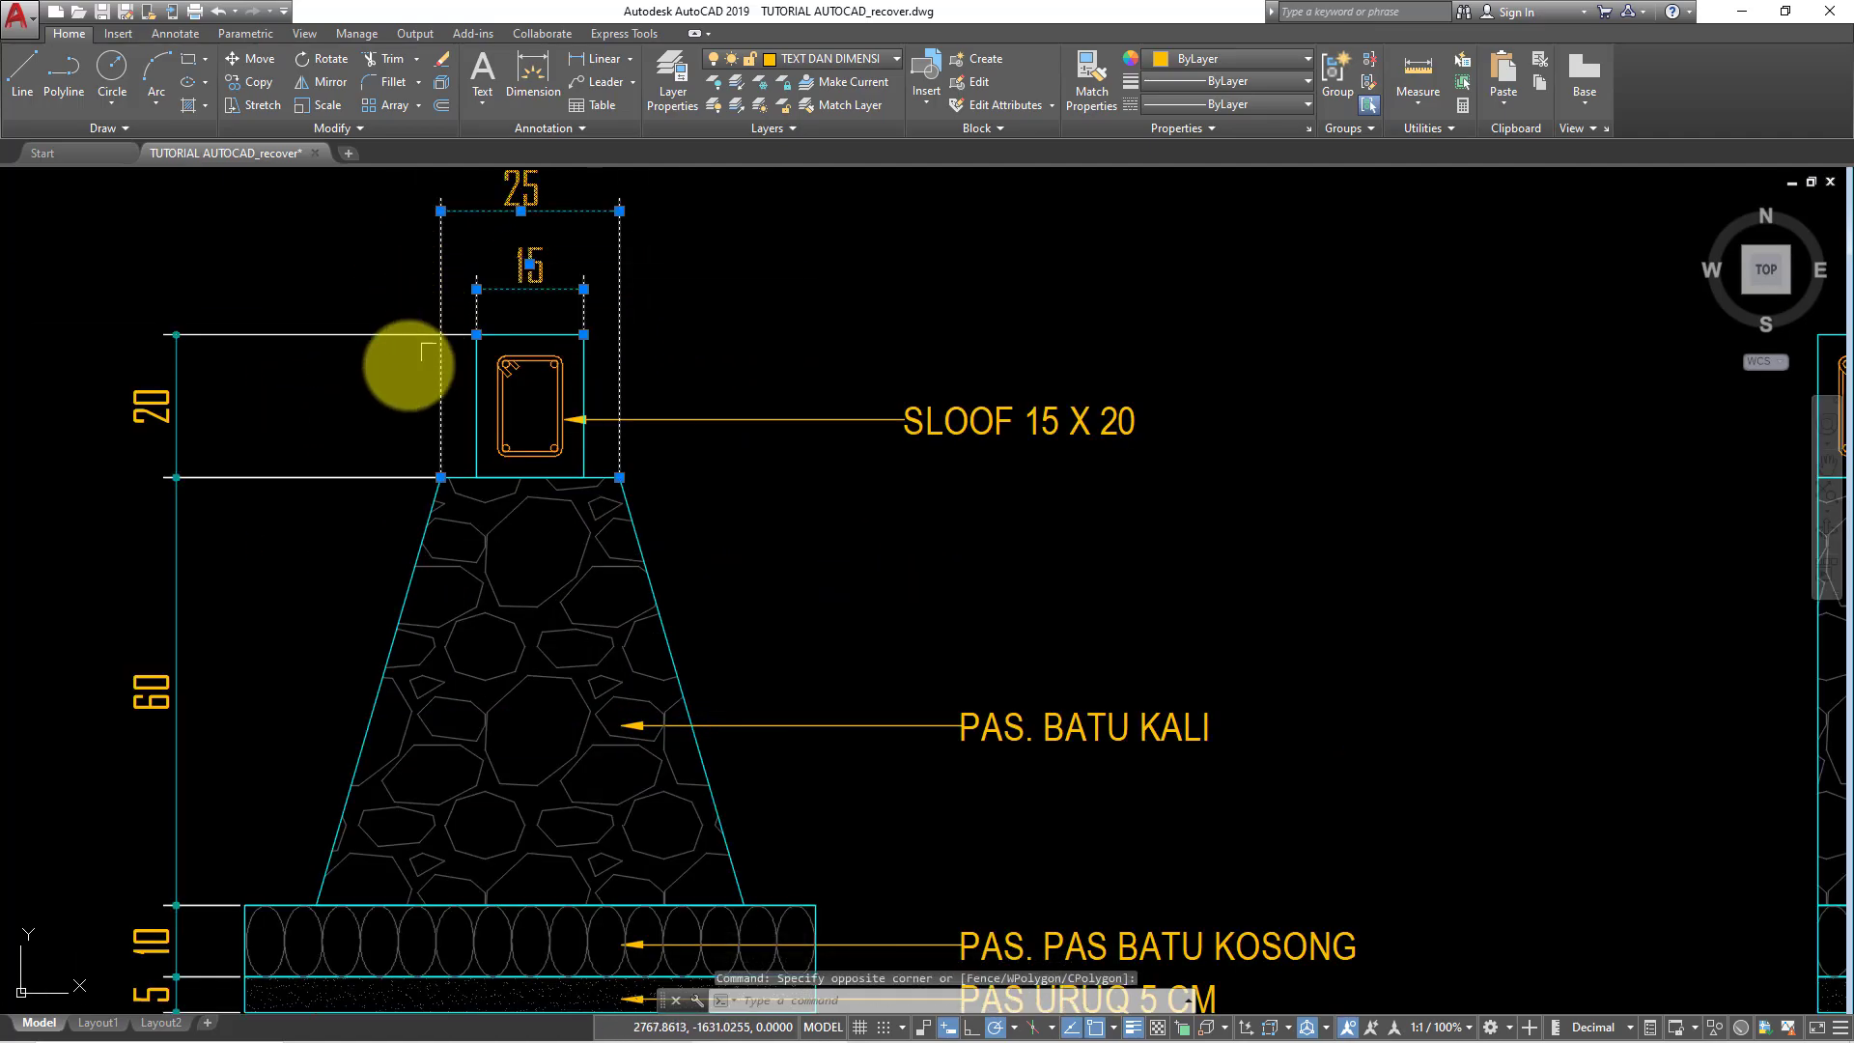
scroll(318, 509, down, 4)
drag(319, 509, 290, 402)
scroll(272, 538, up, 2)
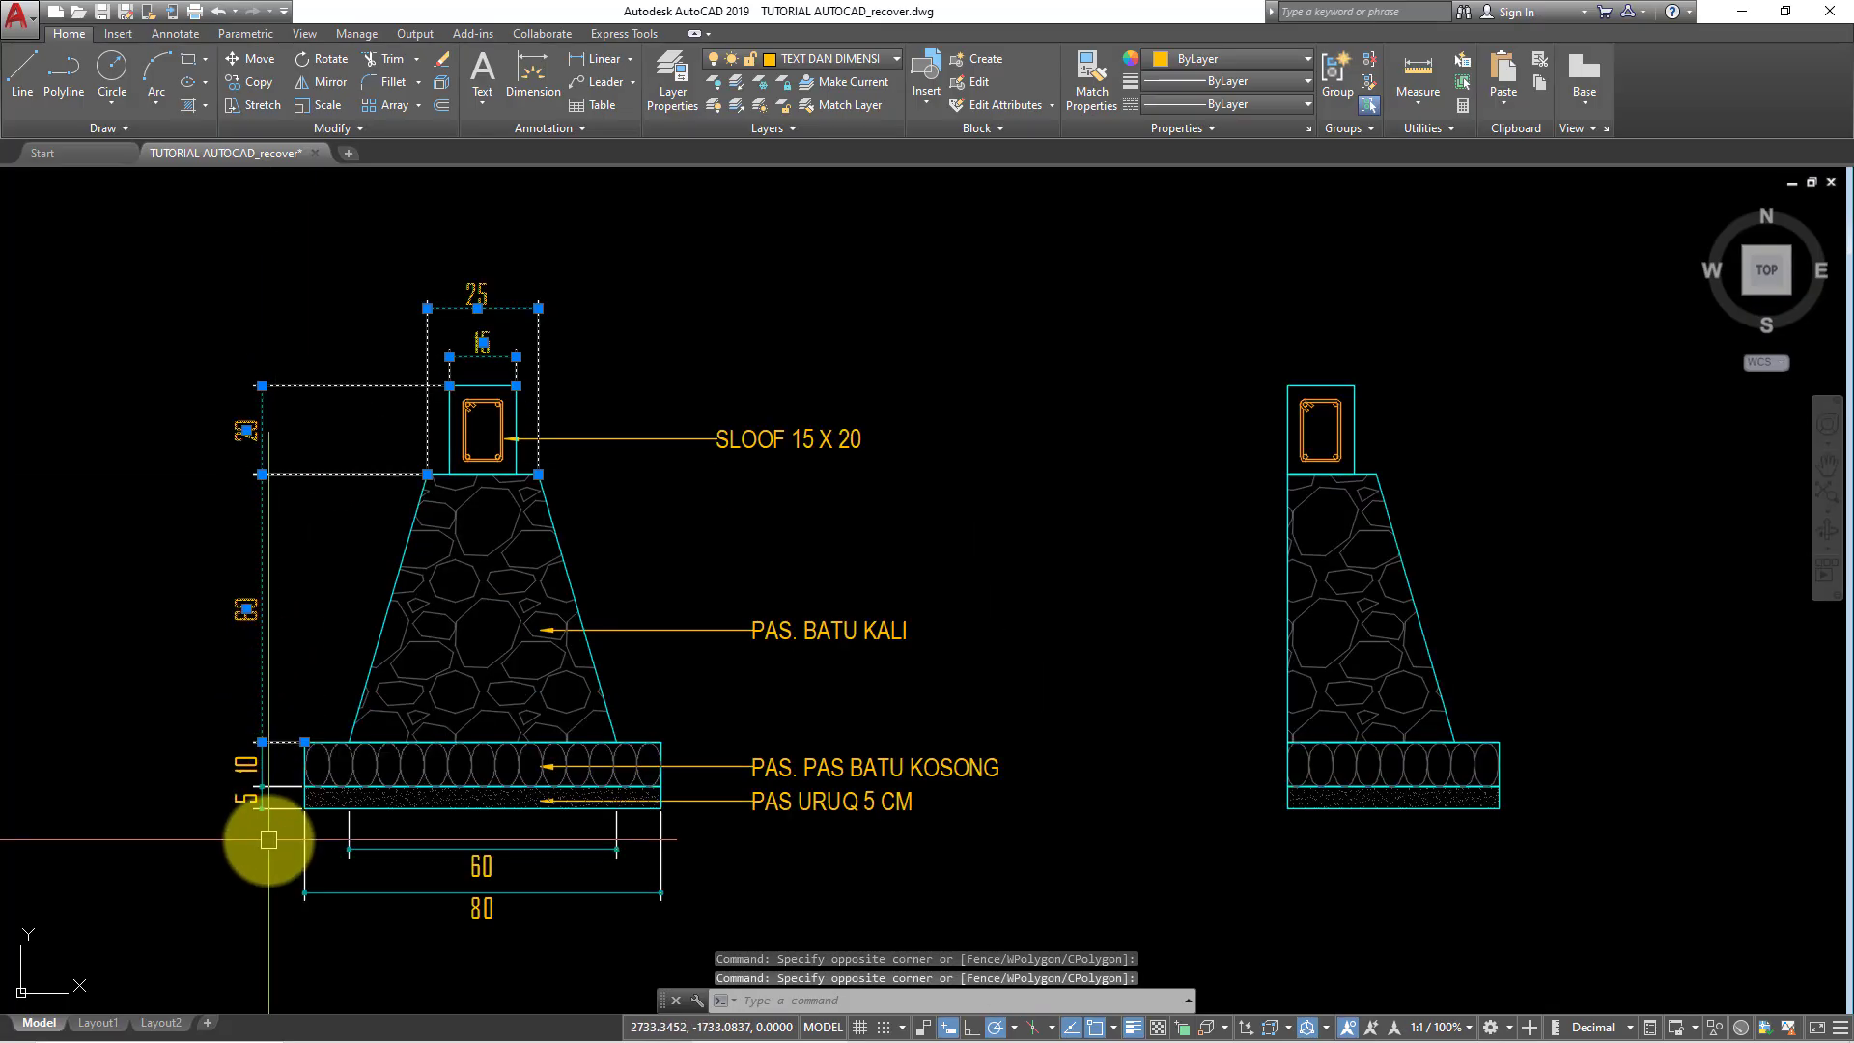
drag(264, 840, 224, 681)
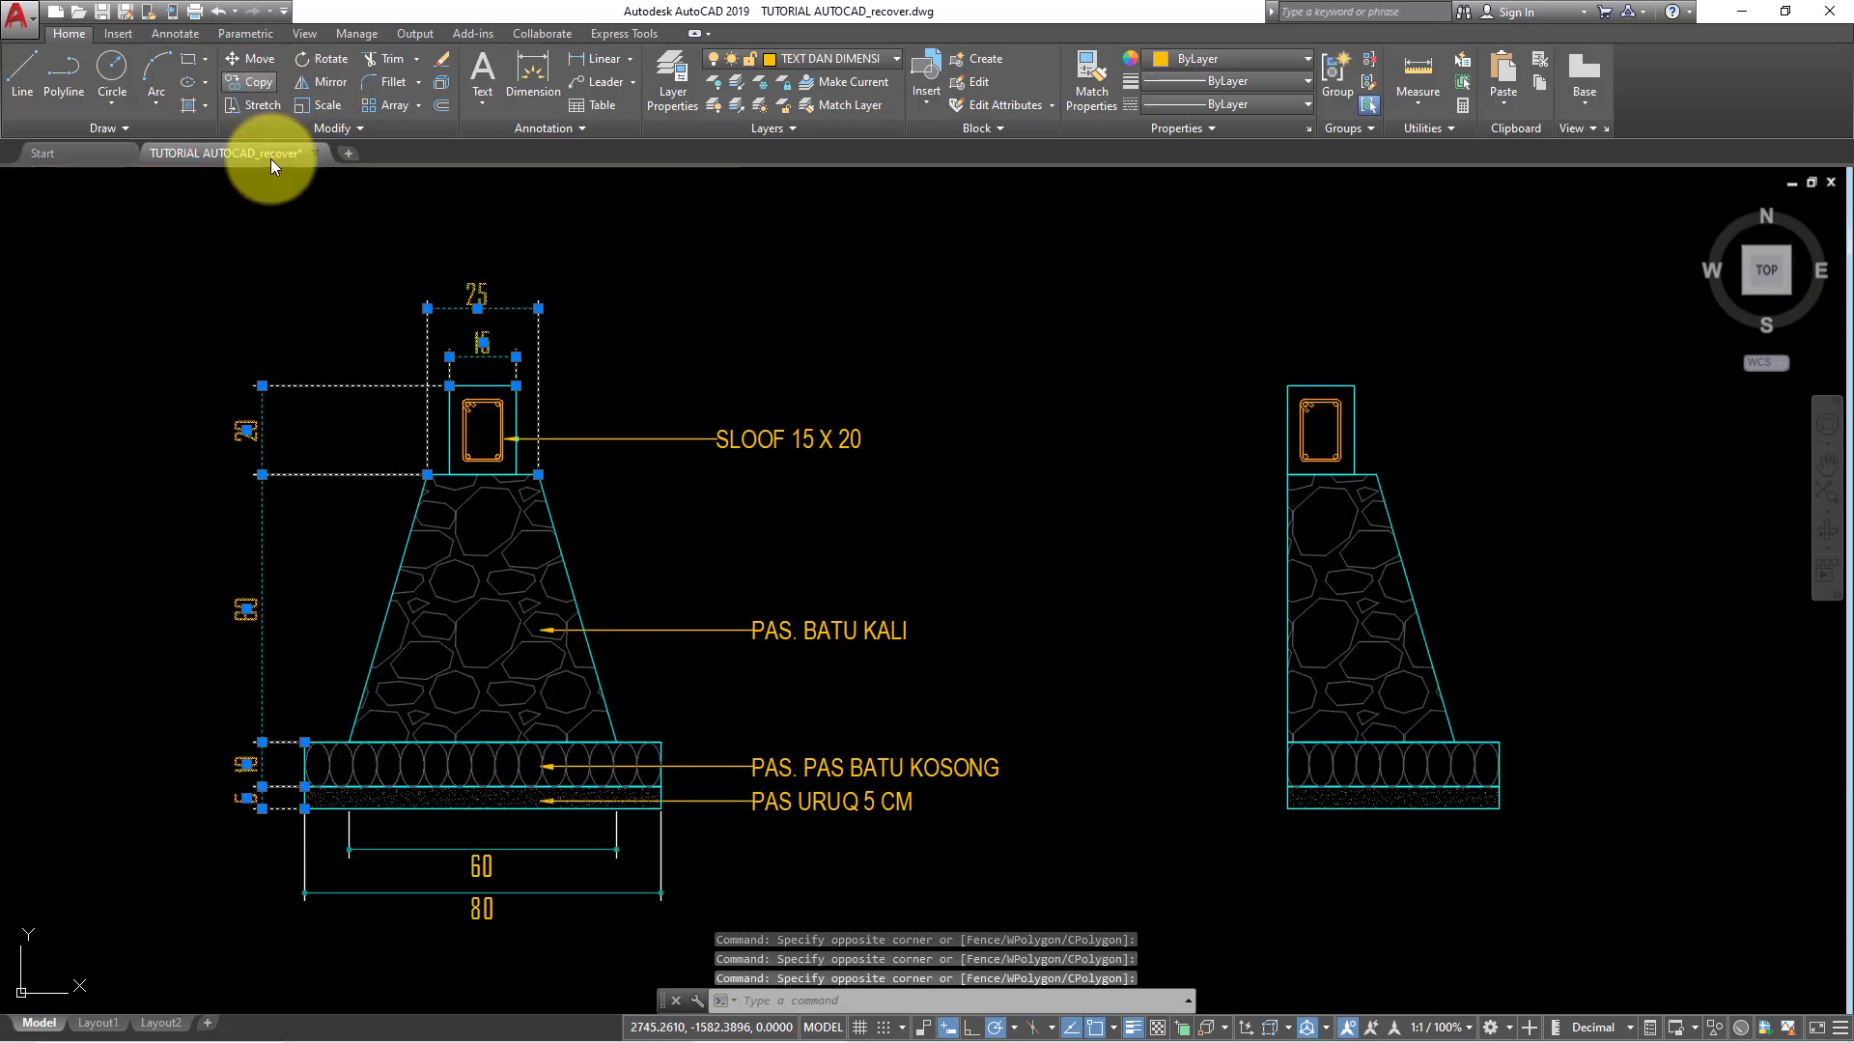
click(305, 743)
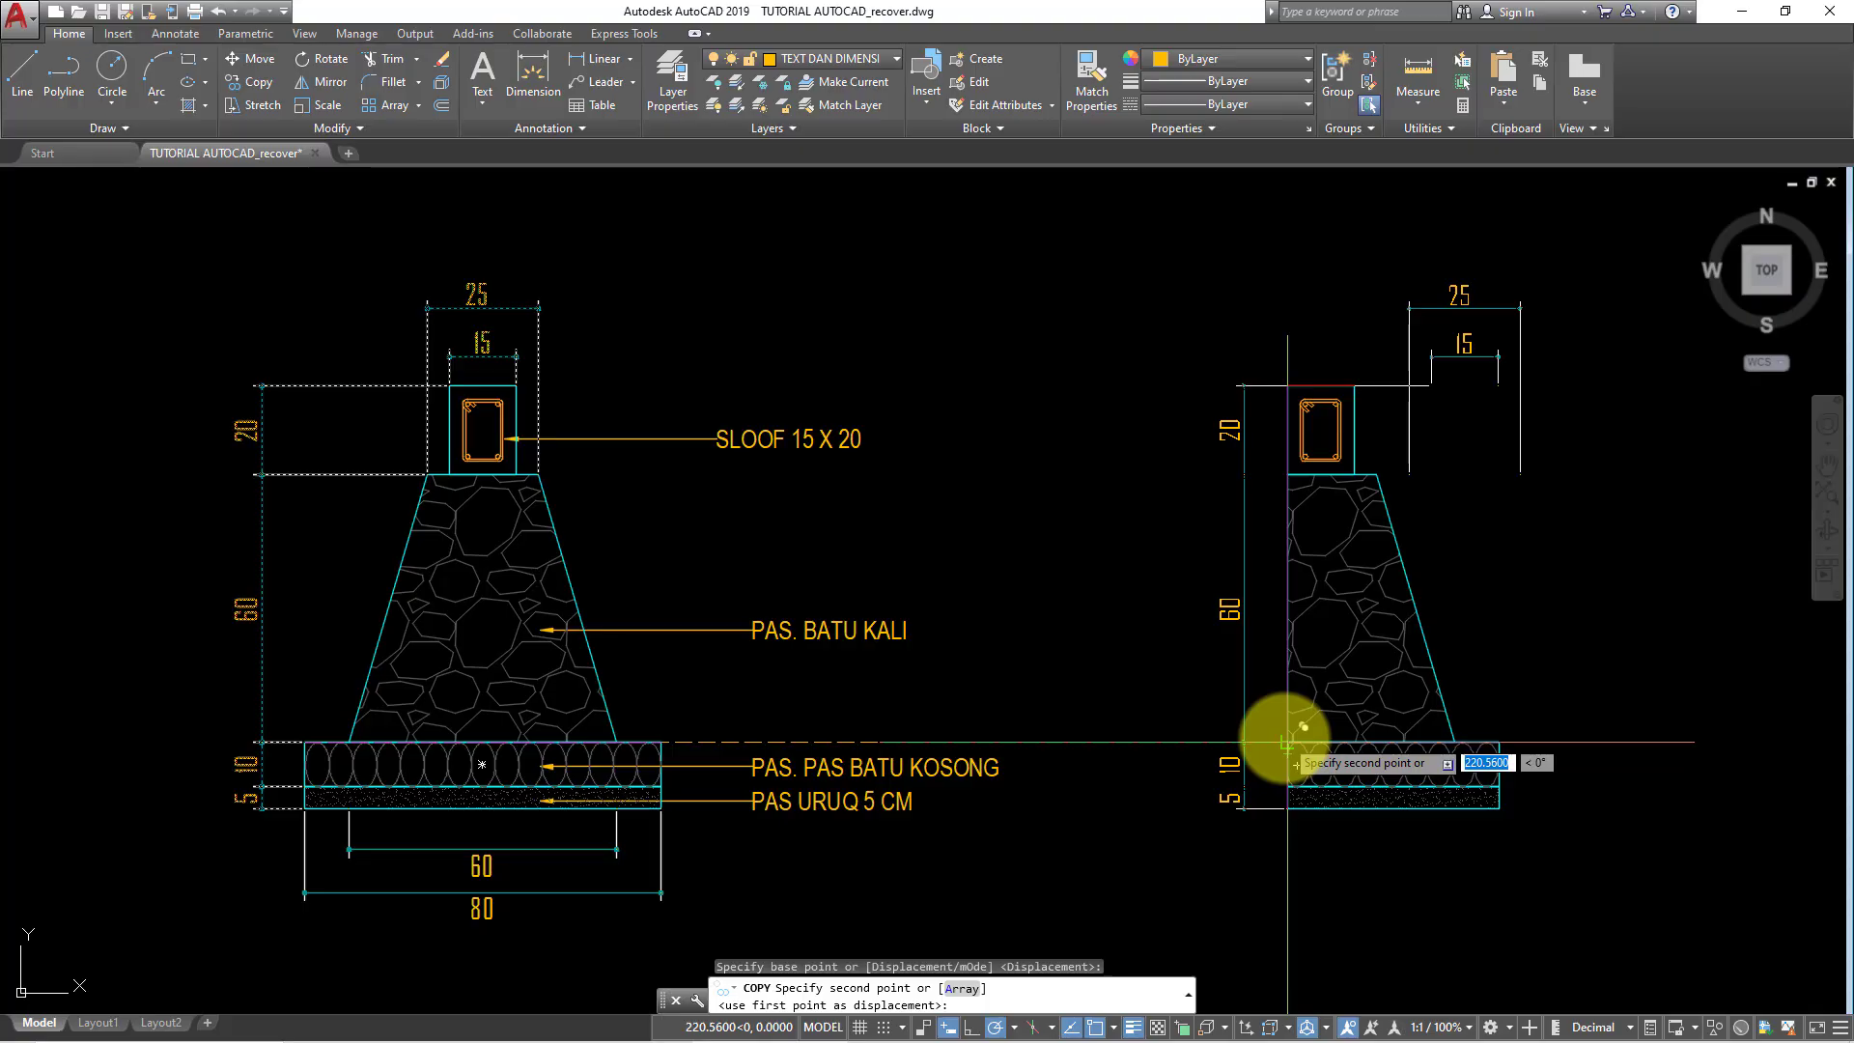
click(1265, 740)
- Move the copied 25 and 15 dimensions over the right detail's sloof
scroll(1387, 364, up, 1)
scroll(1516, 462, up, 3)
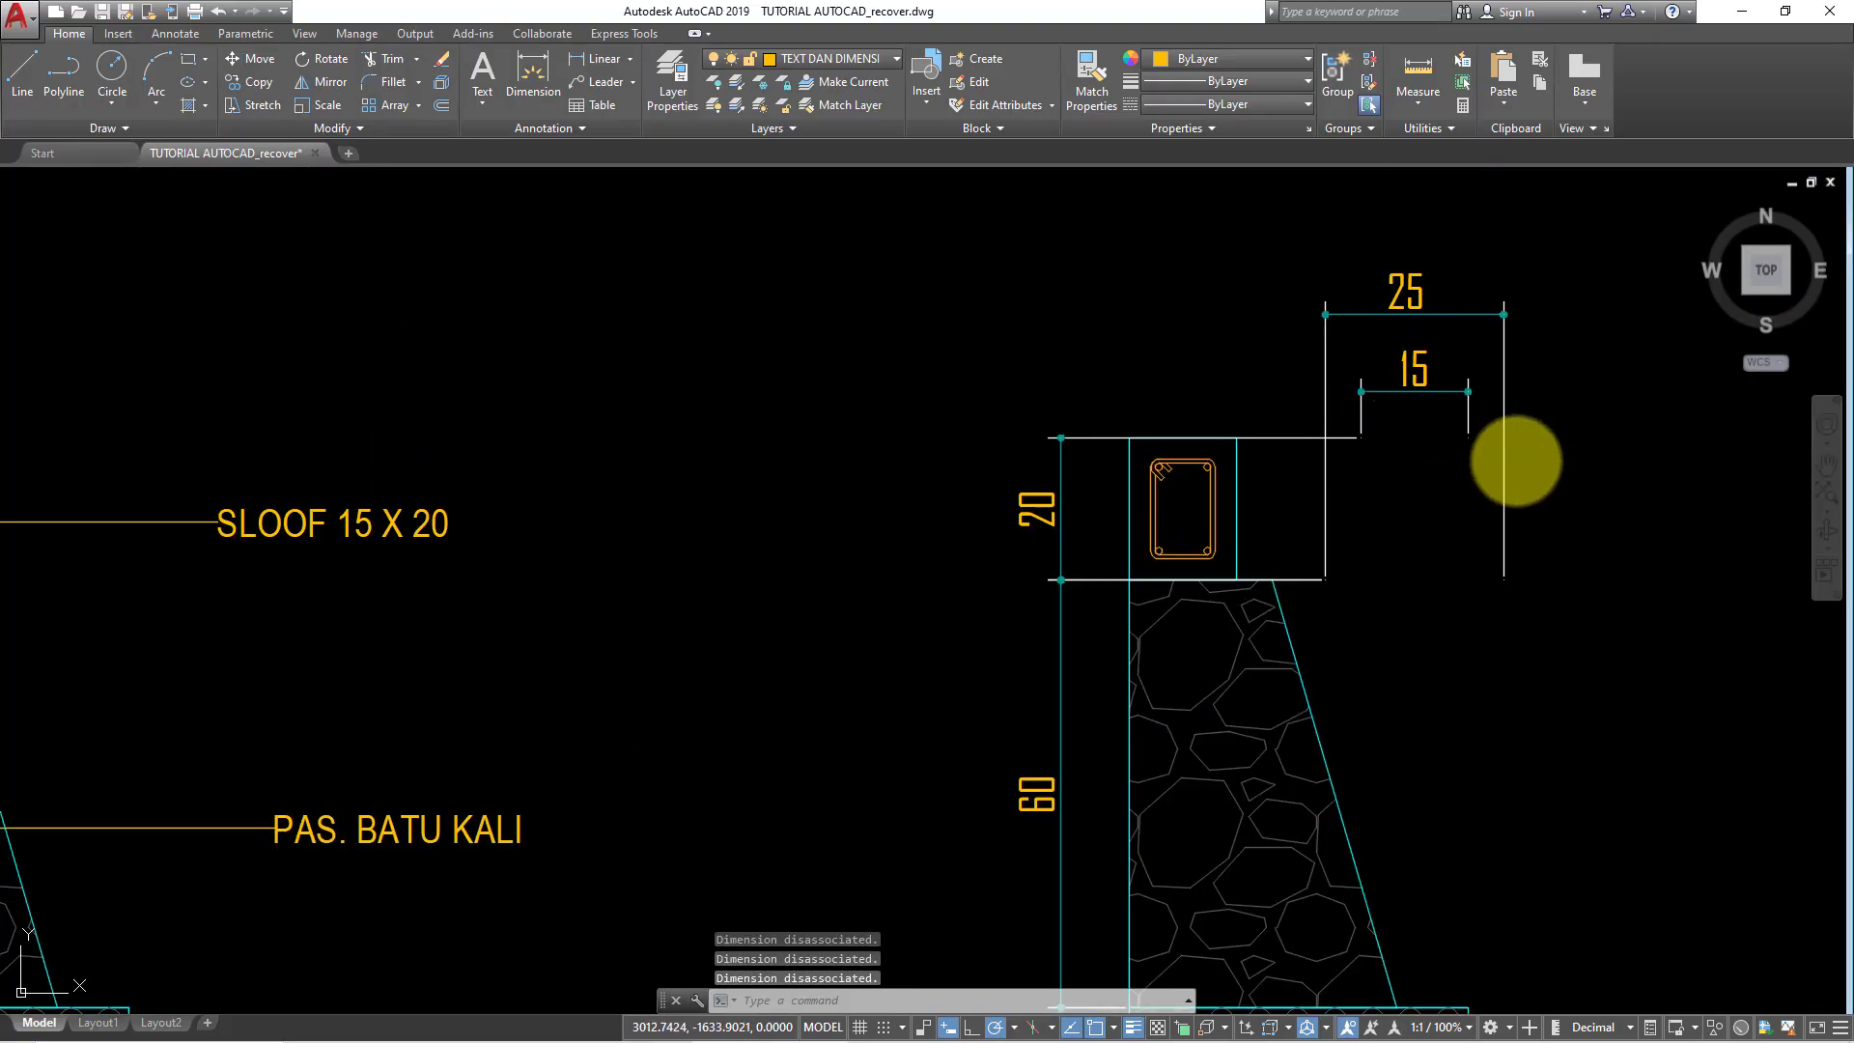
click(1516, 462)
click(1399, 399)
text(M)
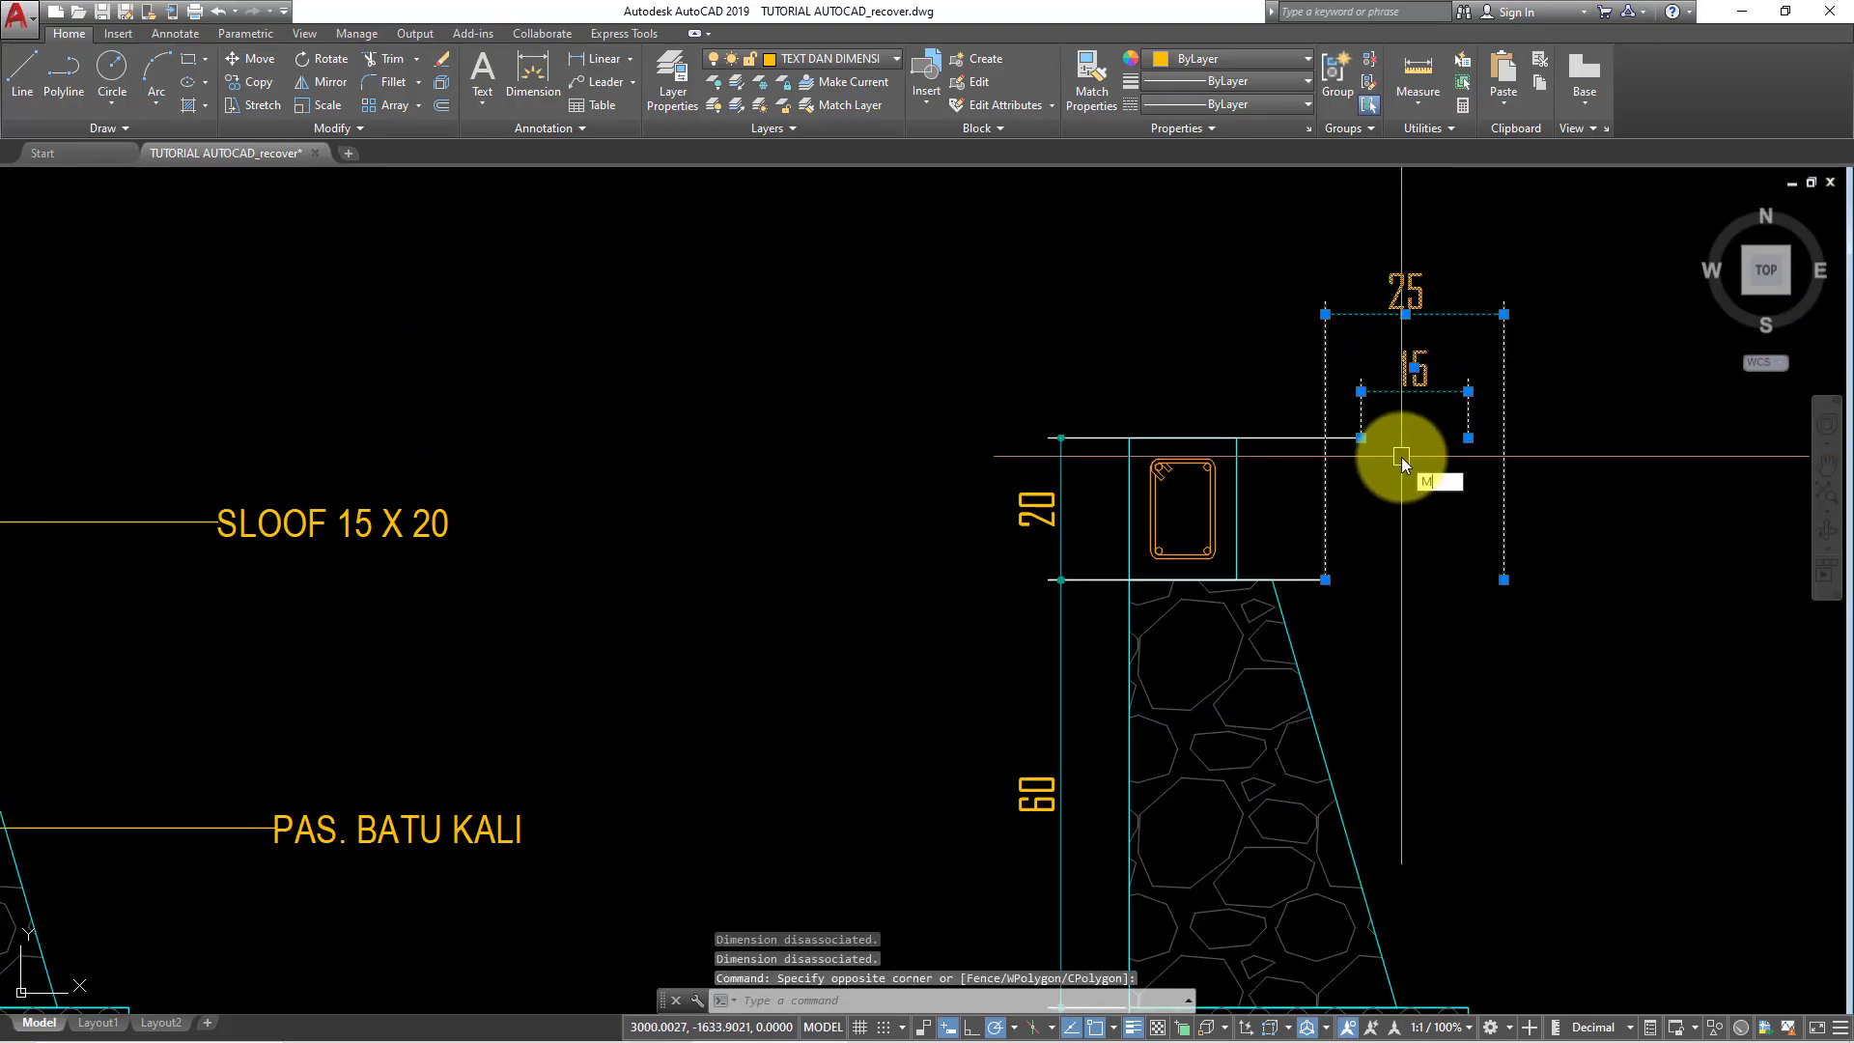
key(Return)
click(1361, 437)
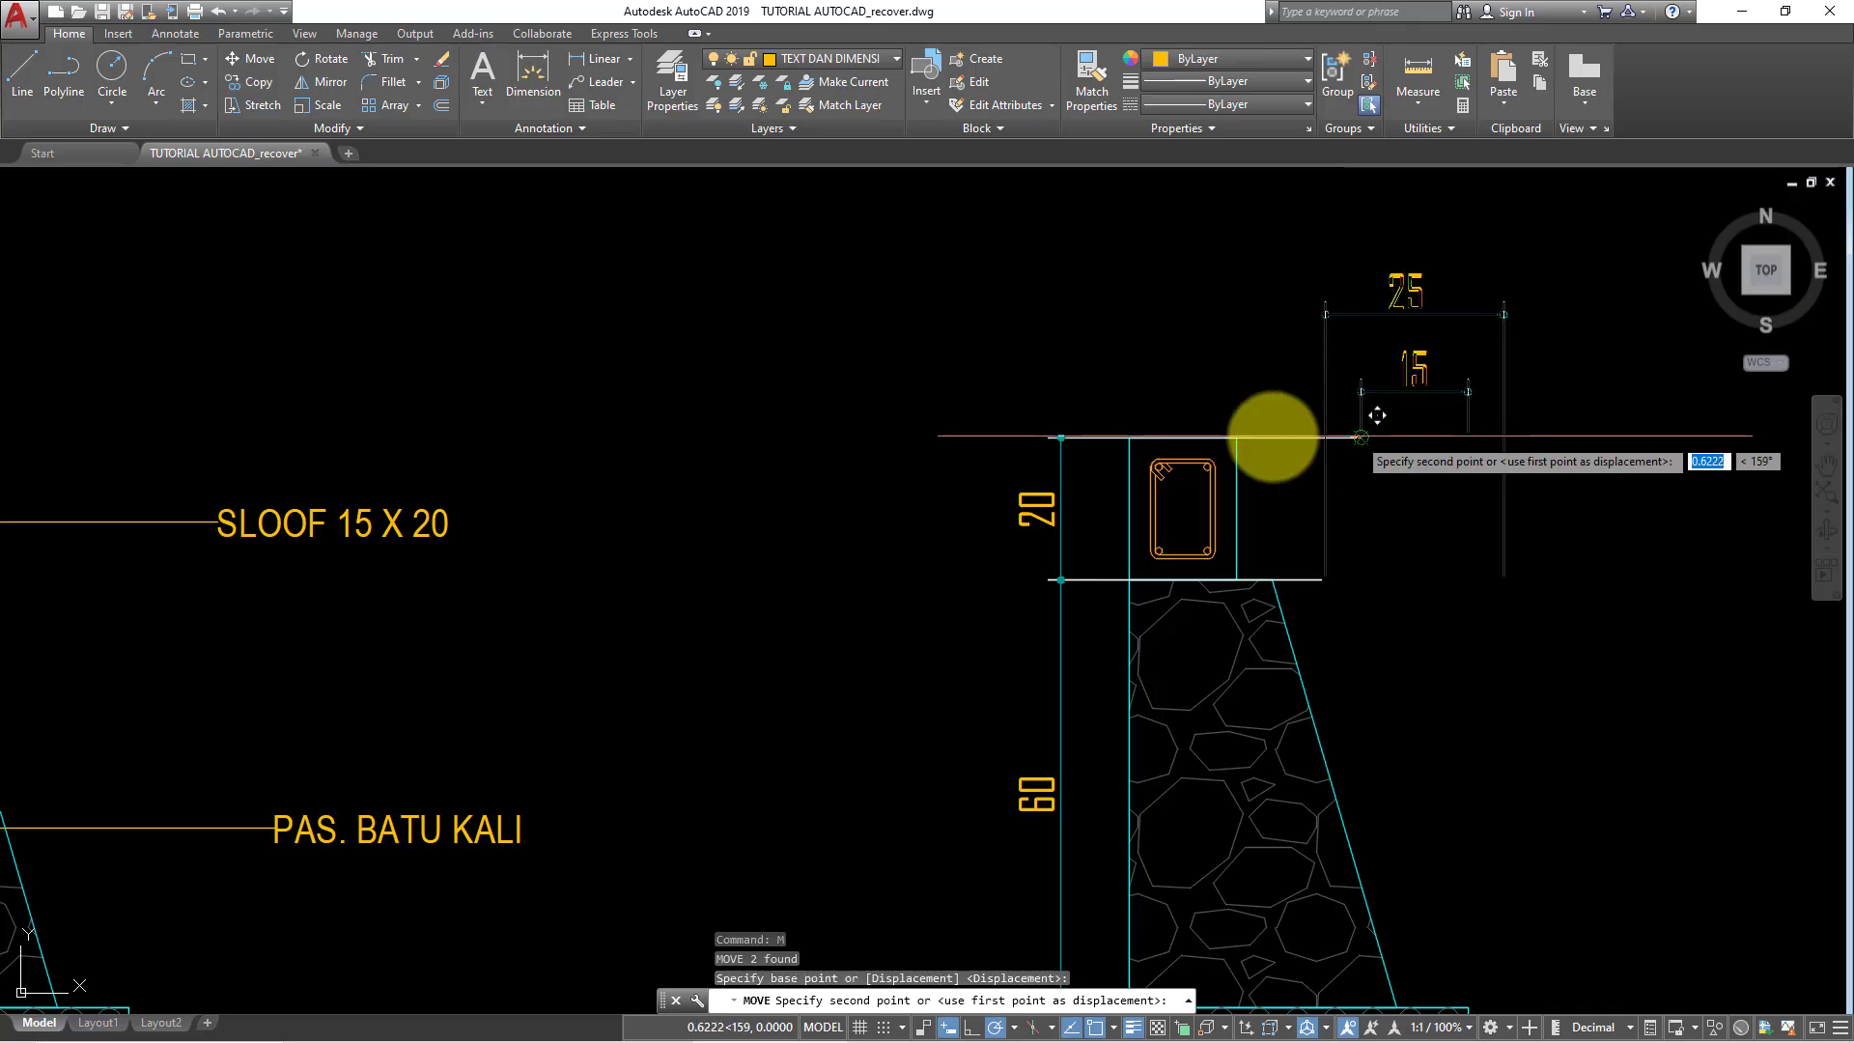
click(1129, 437)
scroll(1200, 414, down, 3)
scroll(1147, 394, up, 3)
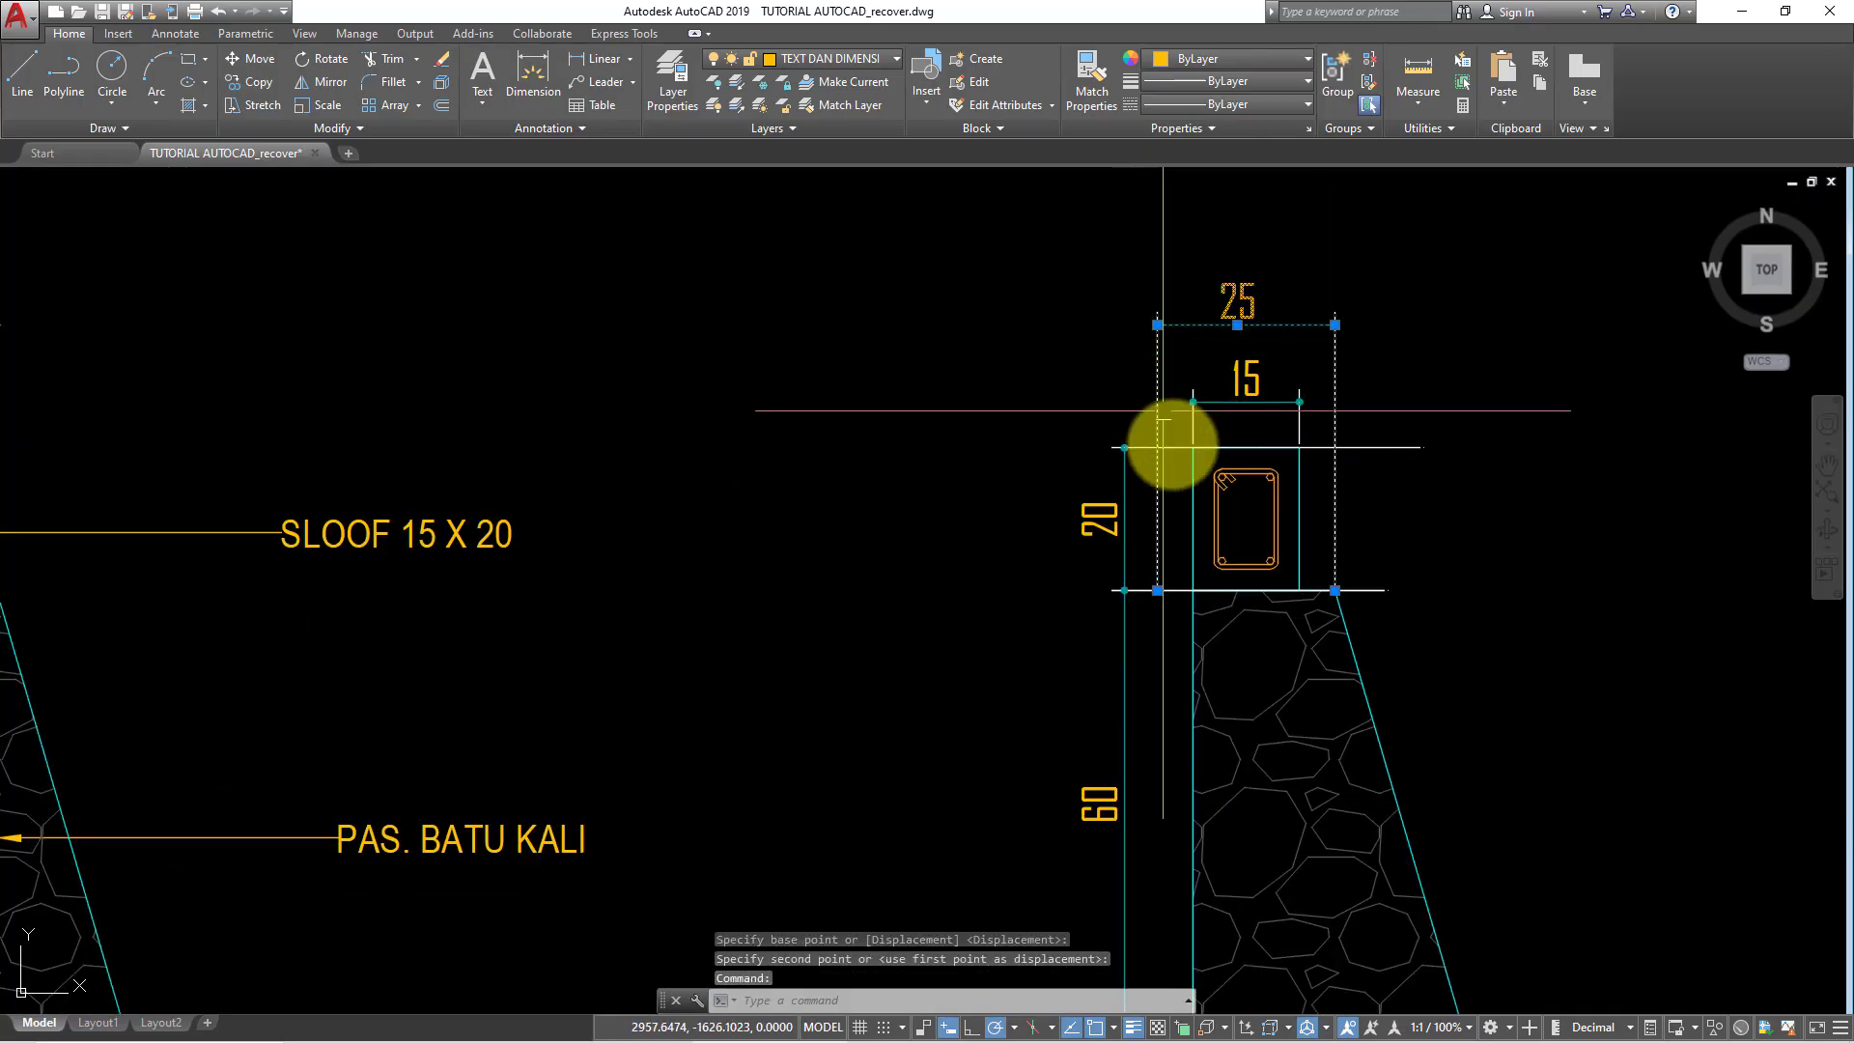
- Move the right section's copied vertical dimensions into position
click(1157, 590)
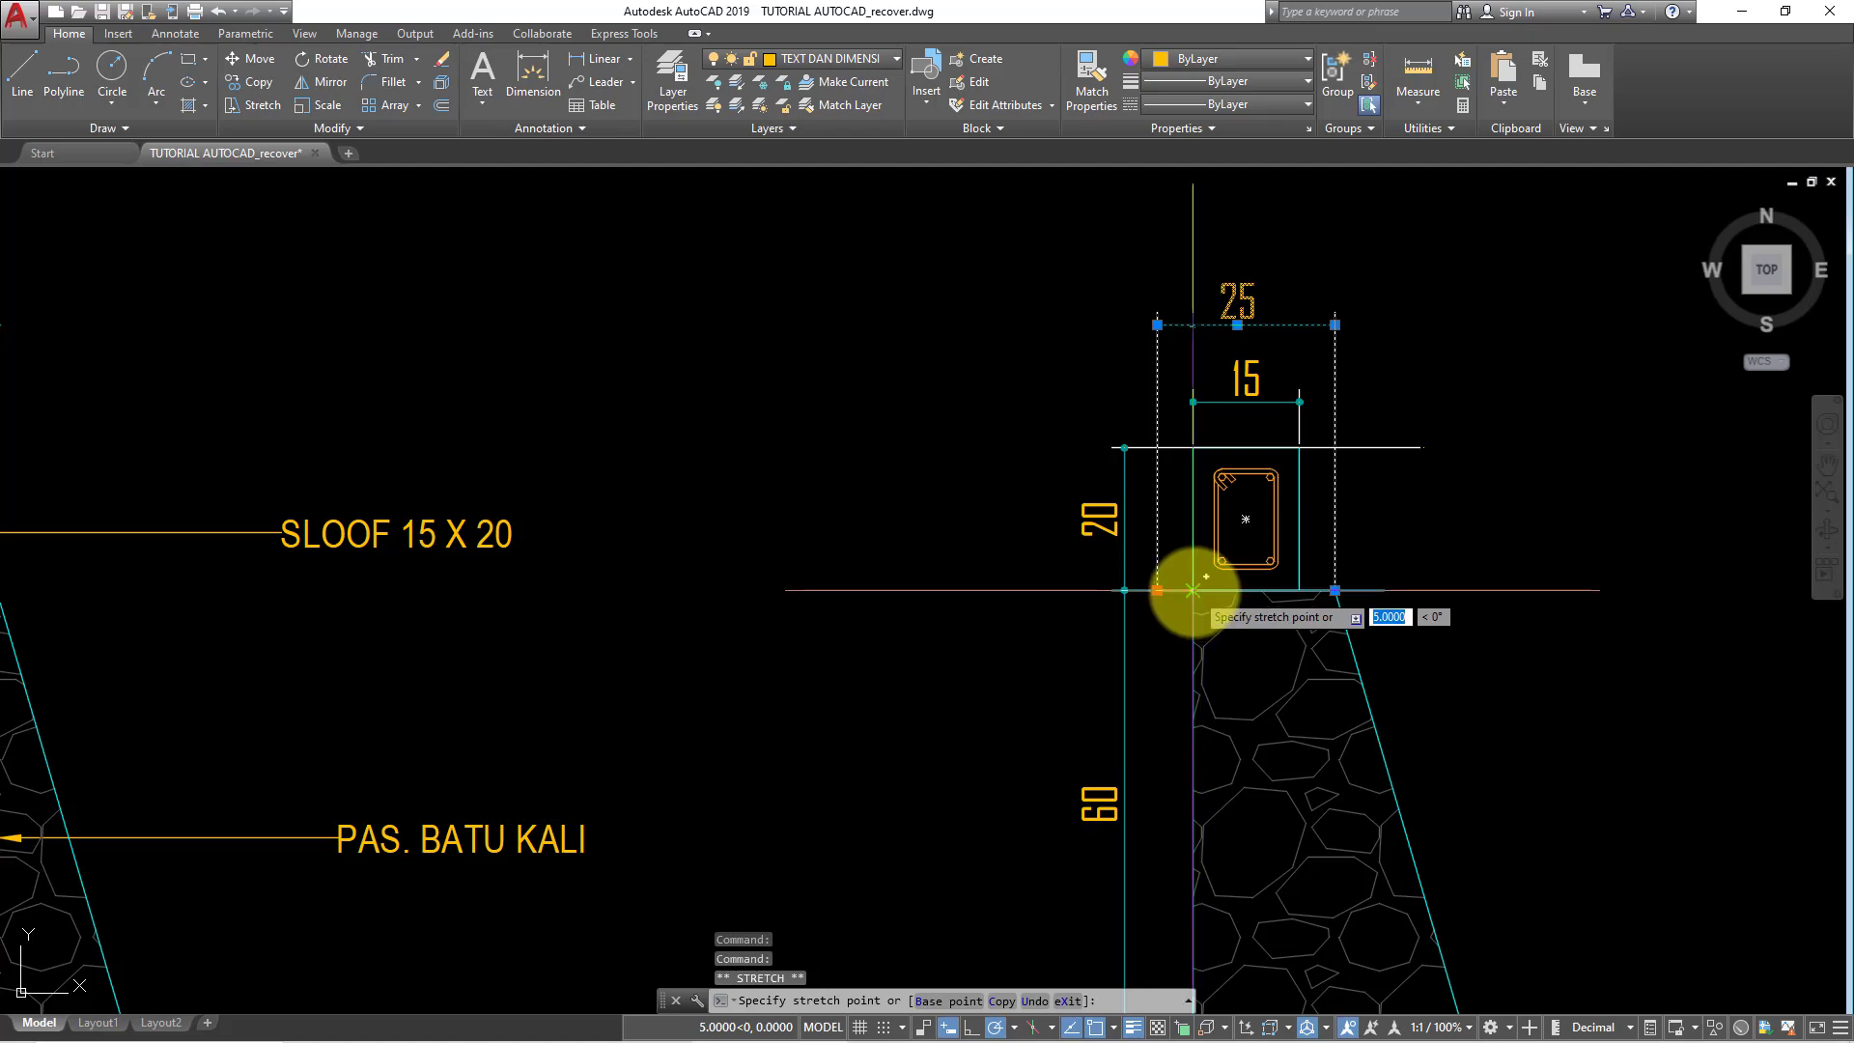
key(Escape)
scroll(1352, 464, down, 3)
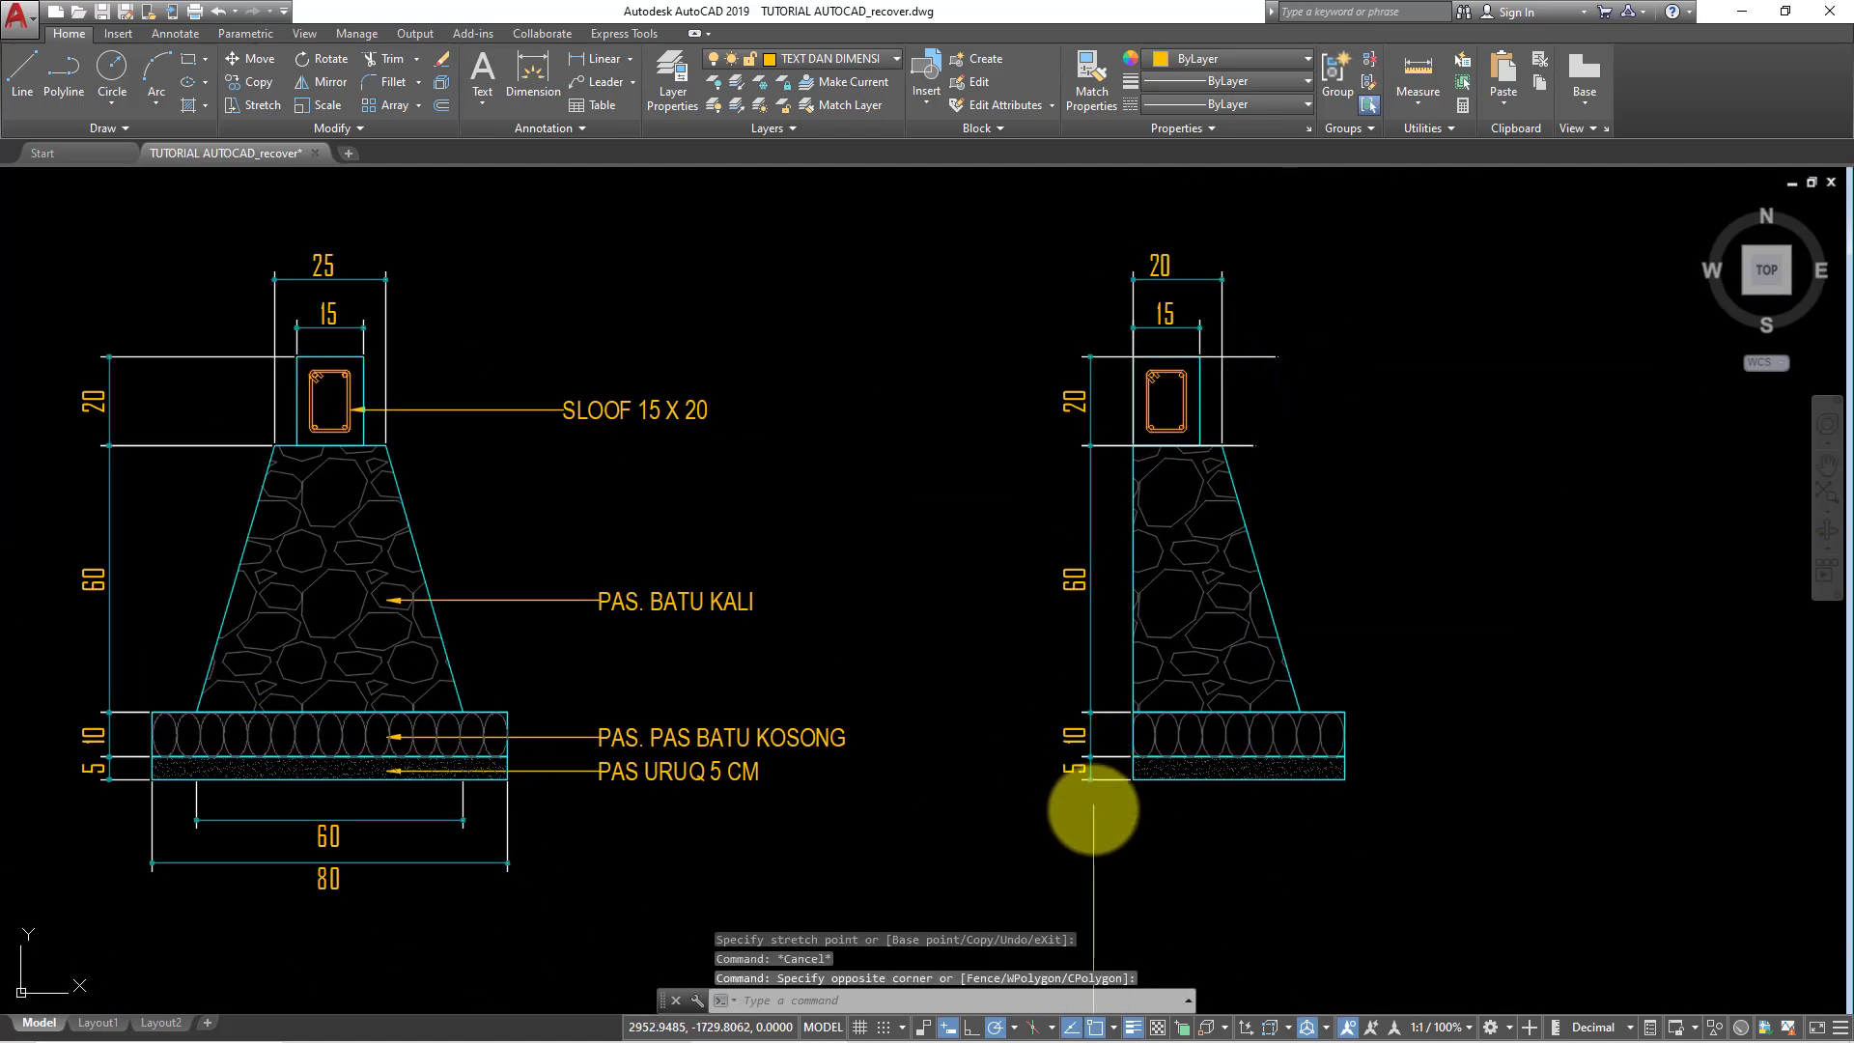
click(1096, 804)
click(1023, 277)
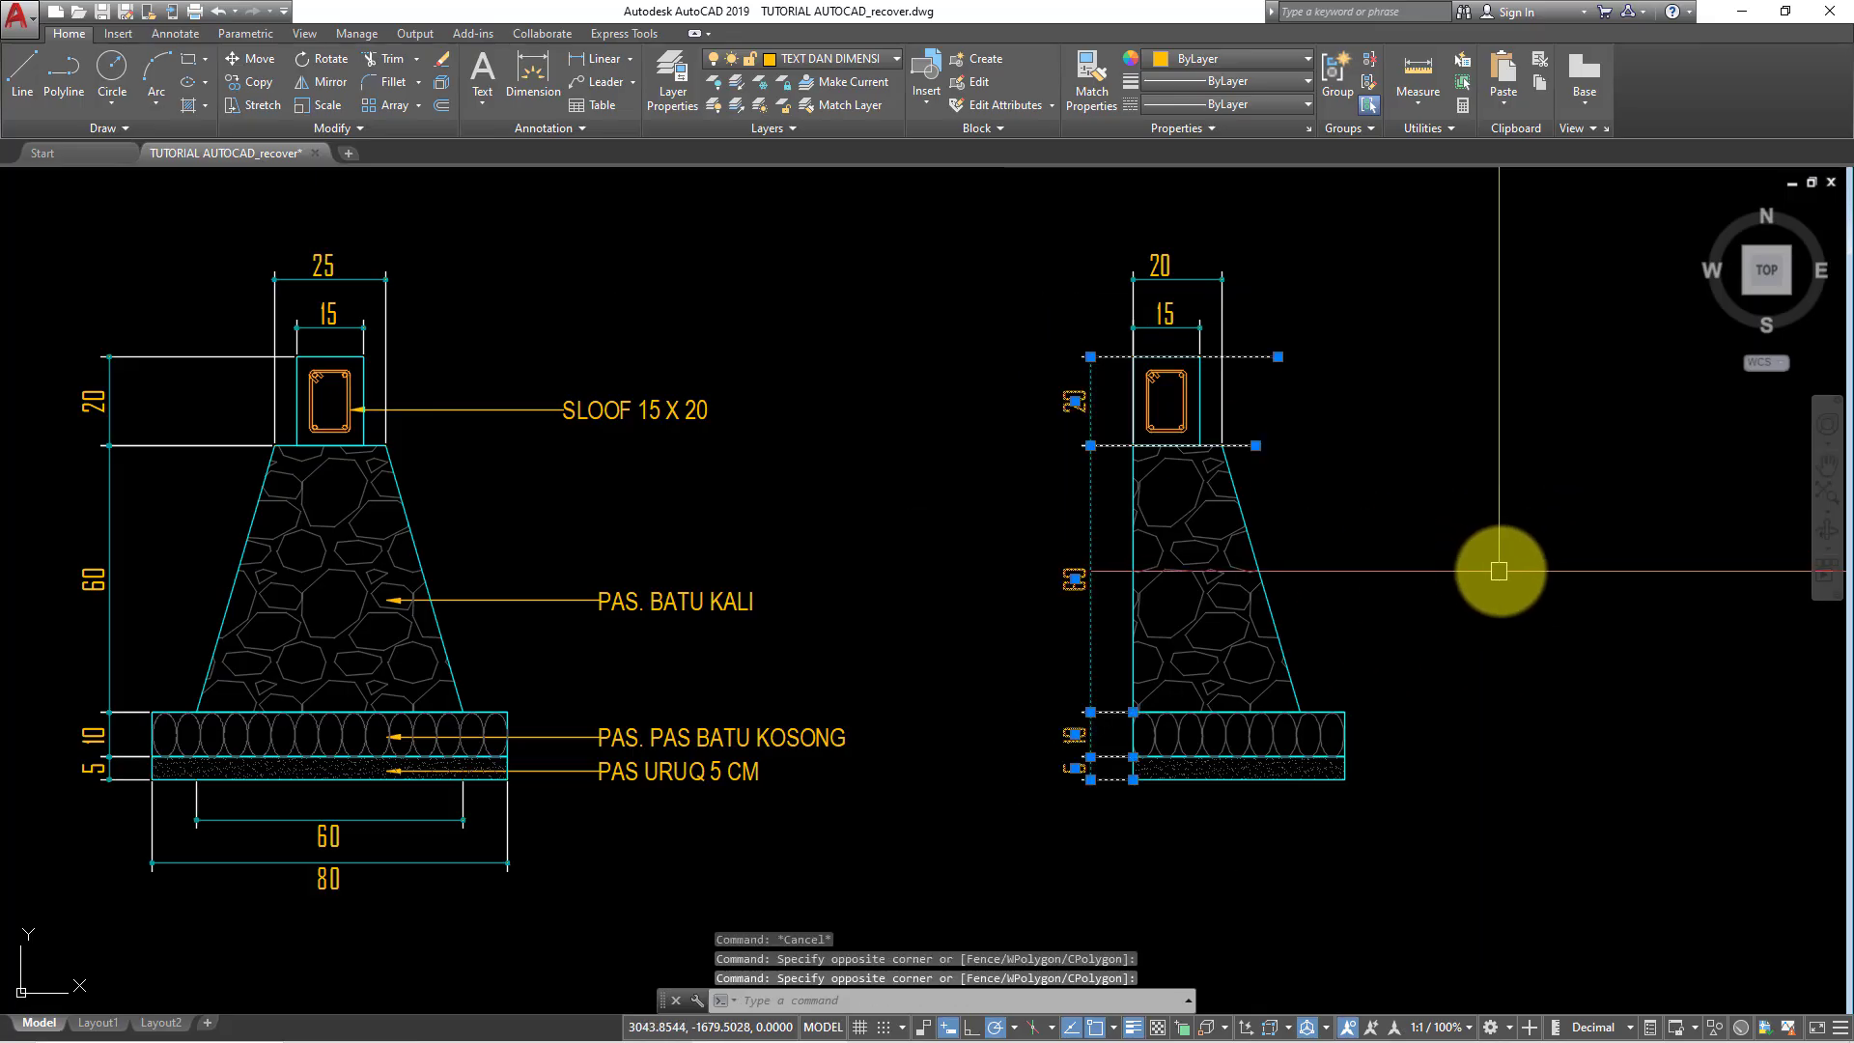
text(m)
key(Return)
click(1534, 571)
click(1522, 570)
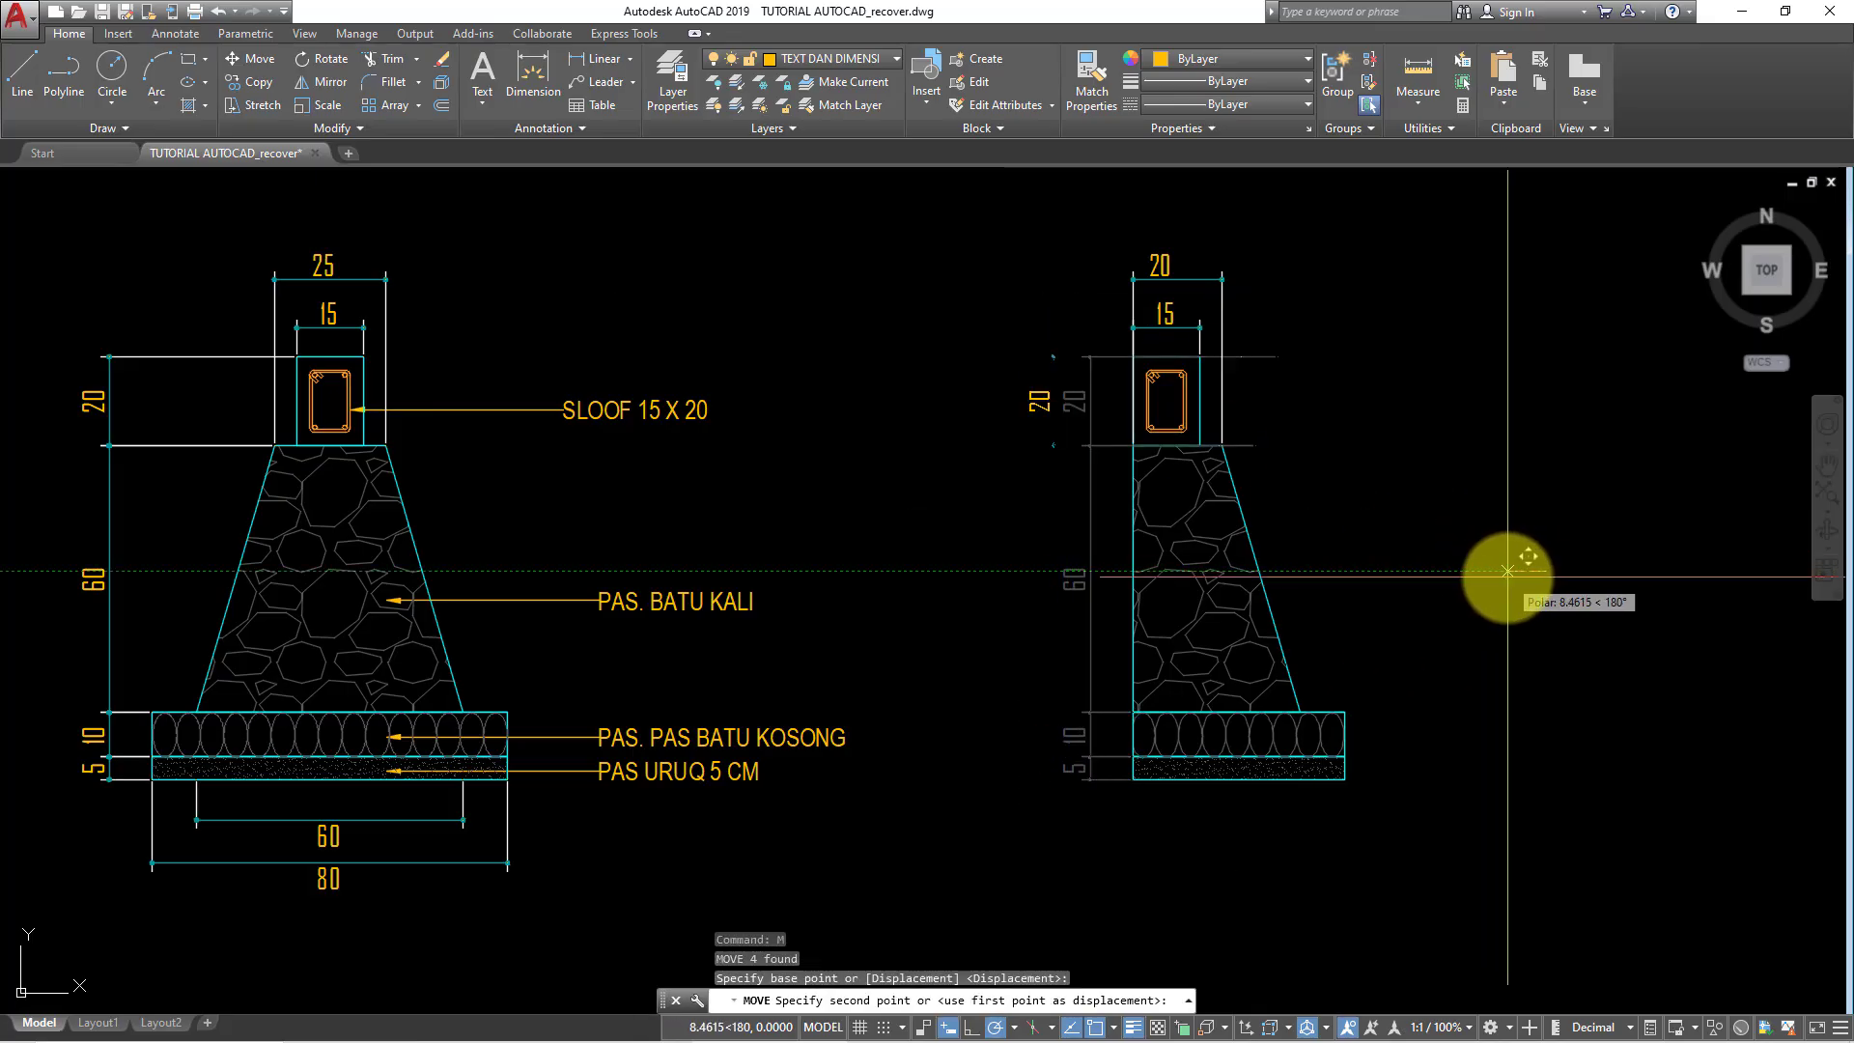
- Grip-edit the 20 height dimension so its end snaps to the sloof corner
scroll(1242, 364, up, 5)
click(1232, 340)
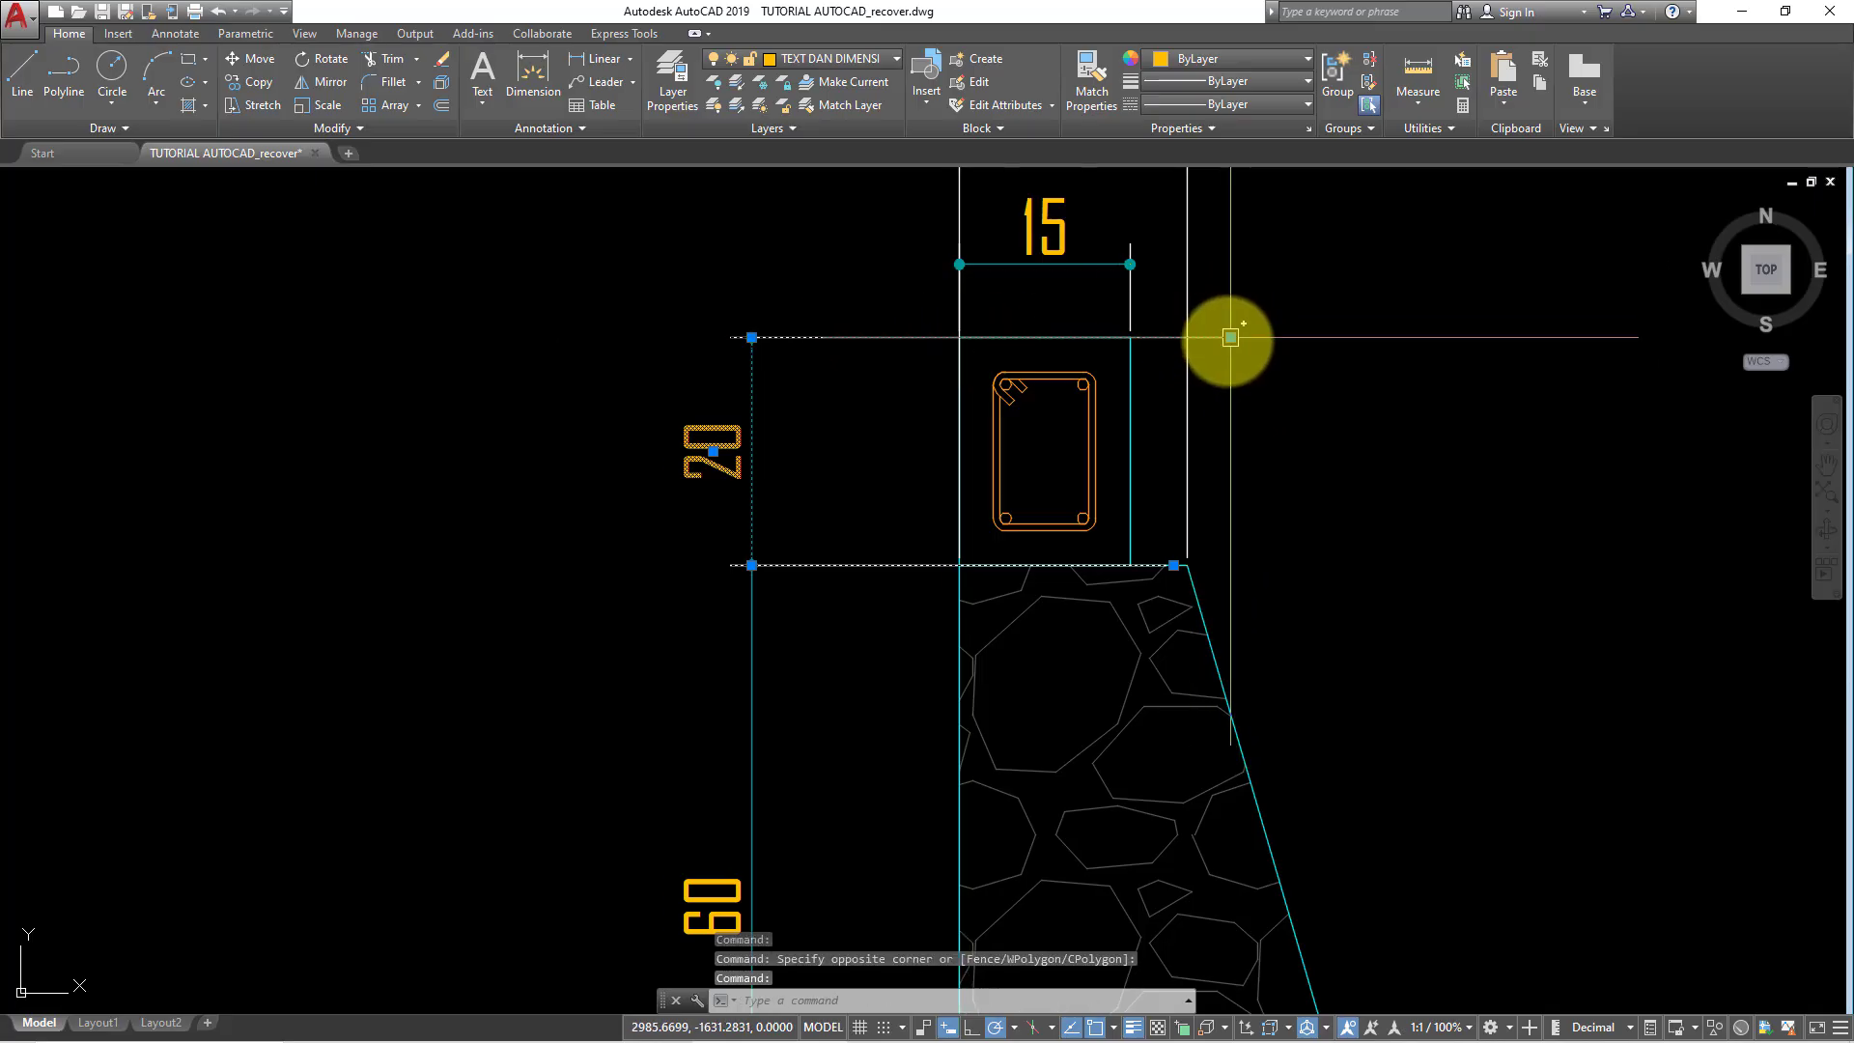
click(1230, 337)
click(959, 338)
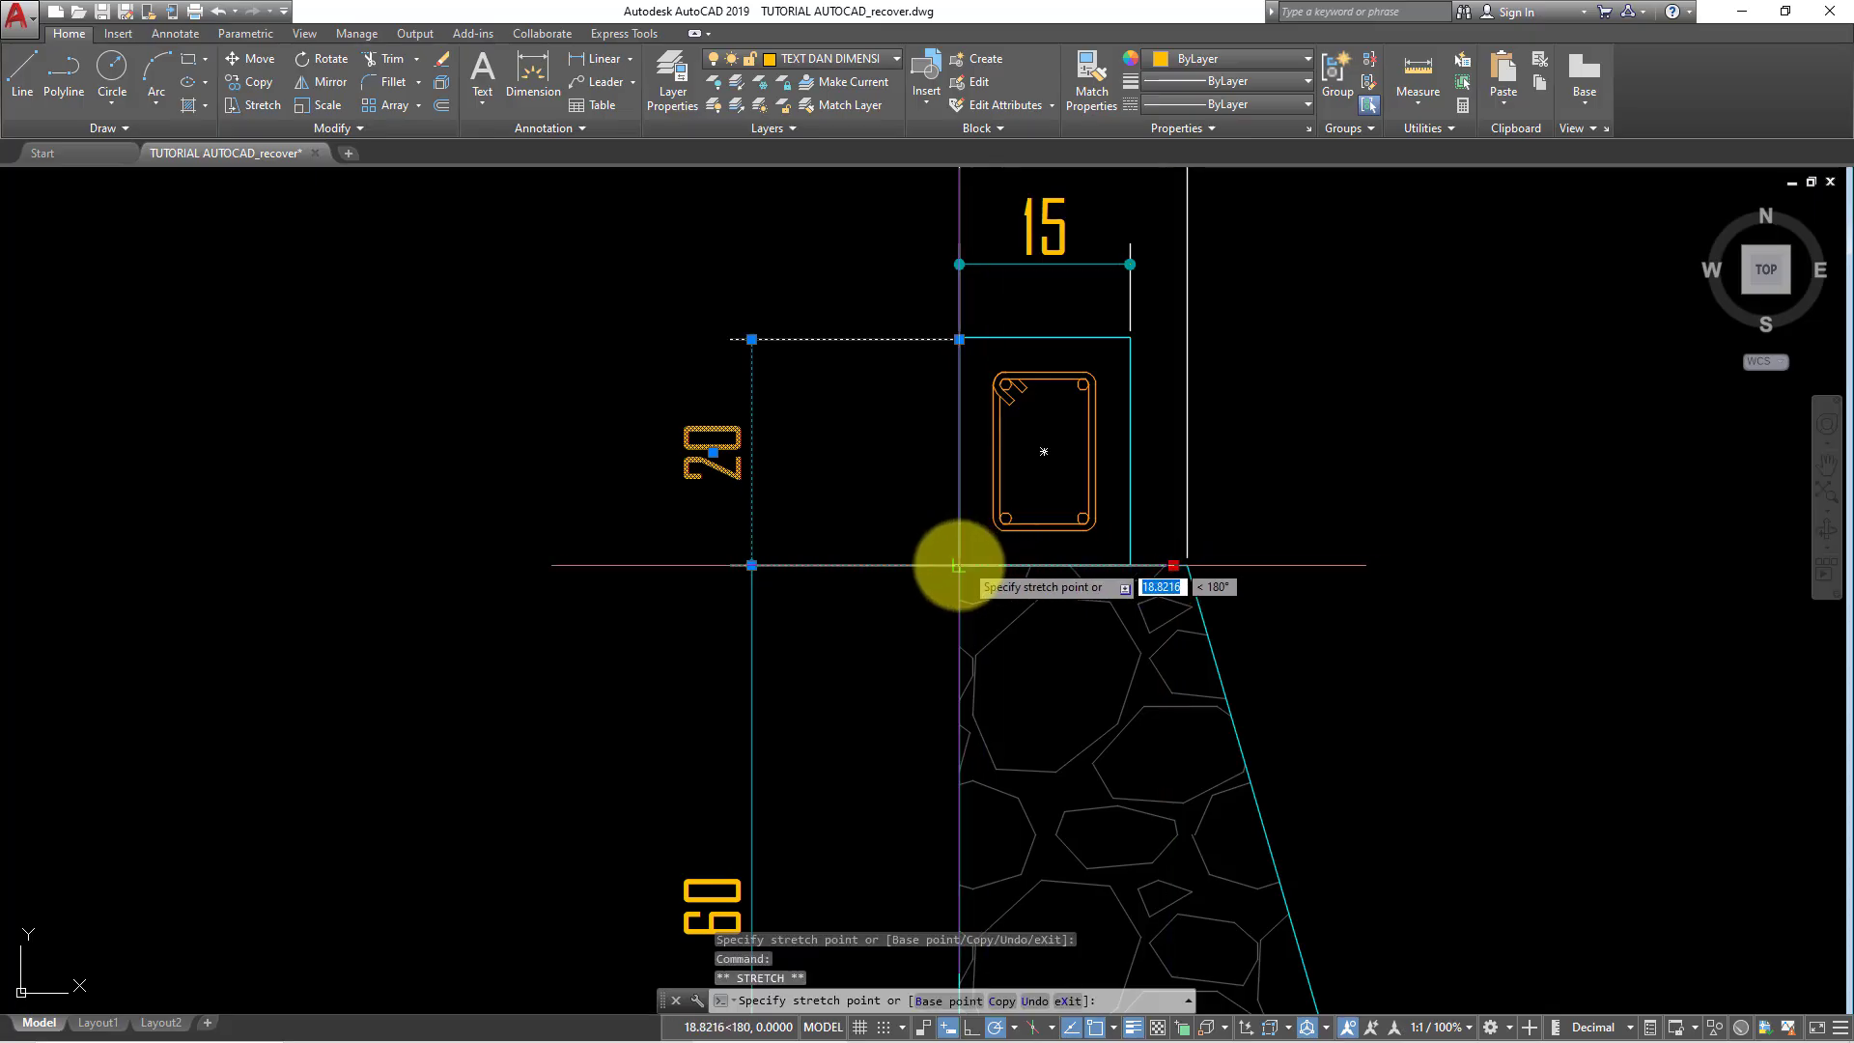
key(Escape)
scroll(1255, 449, down, 5)
- Select the left section's four leader labels and copy them from a base point
click(959, 784)
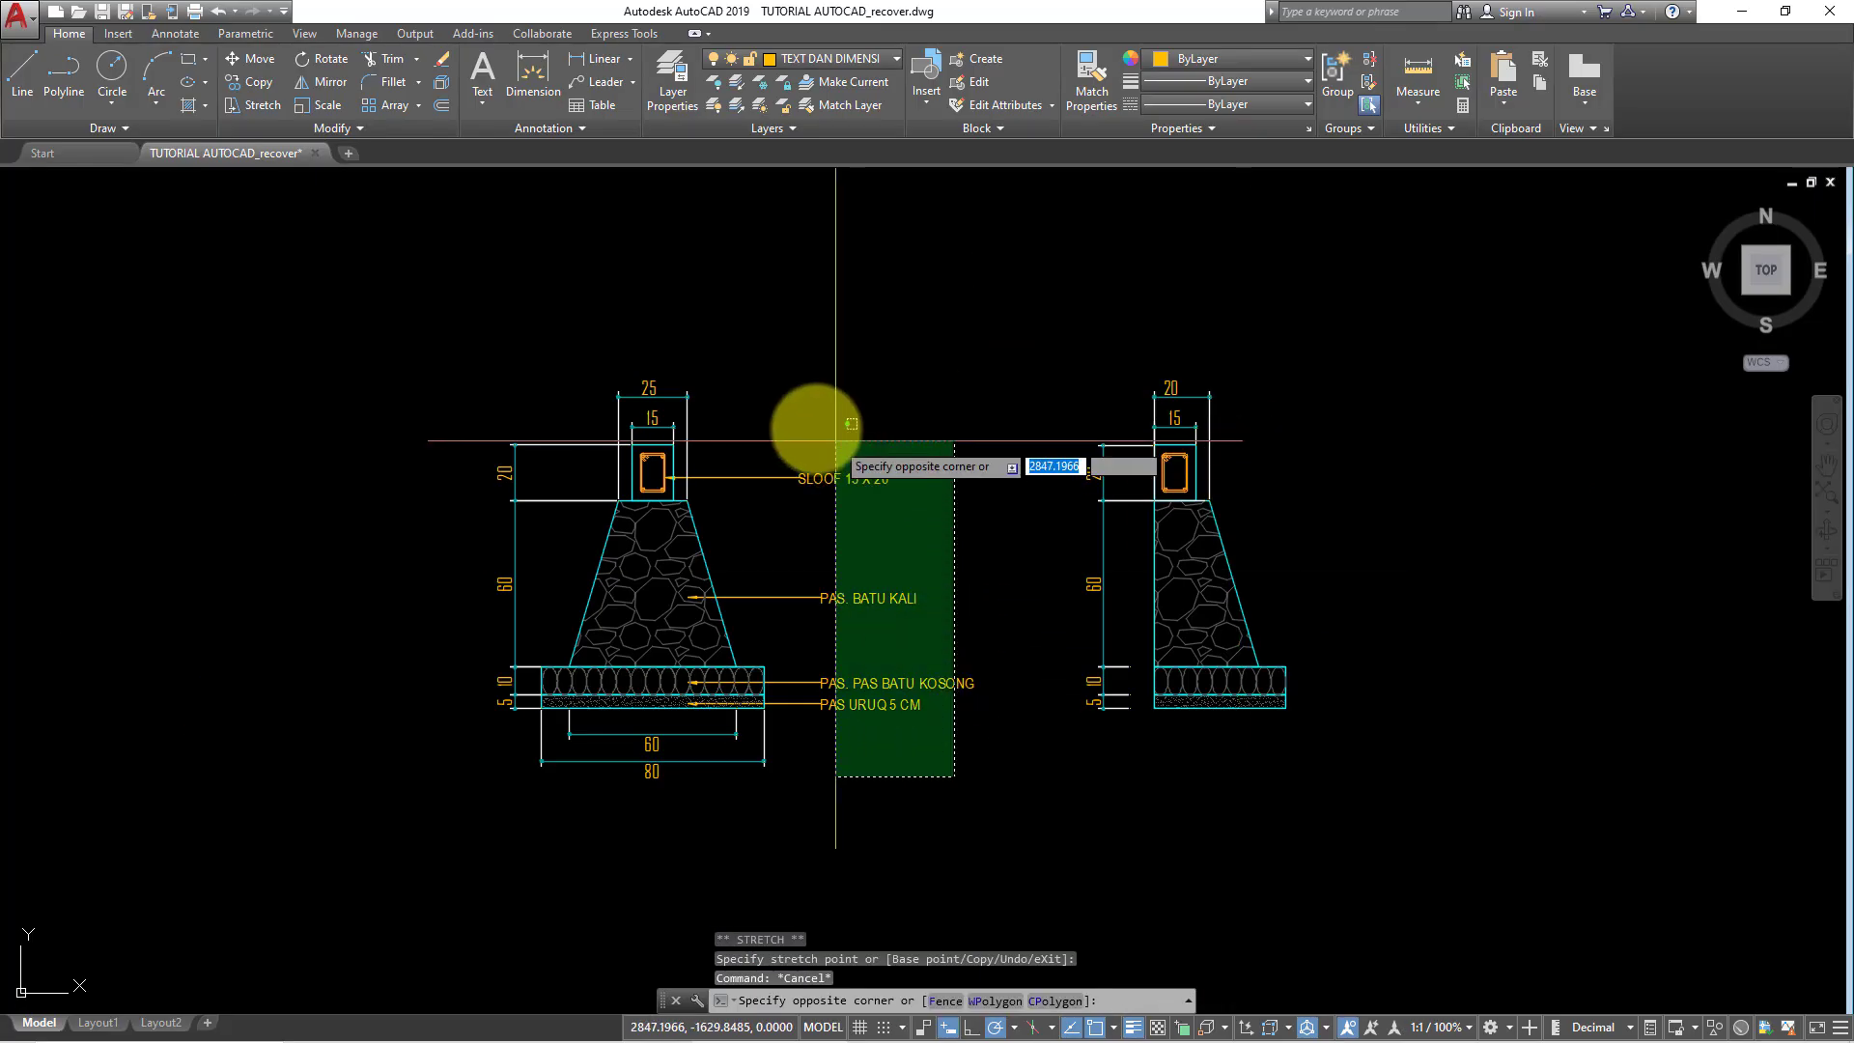
click(838, 436)
click(259, 82)
click(764, 666)
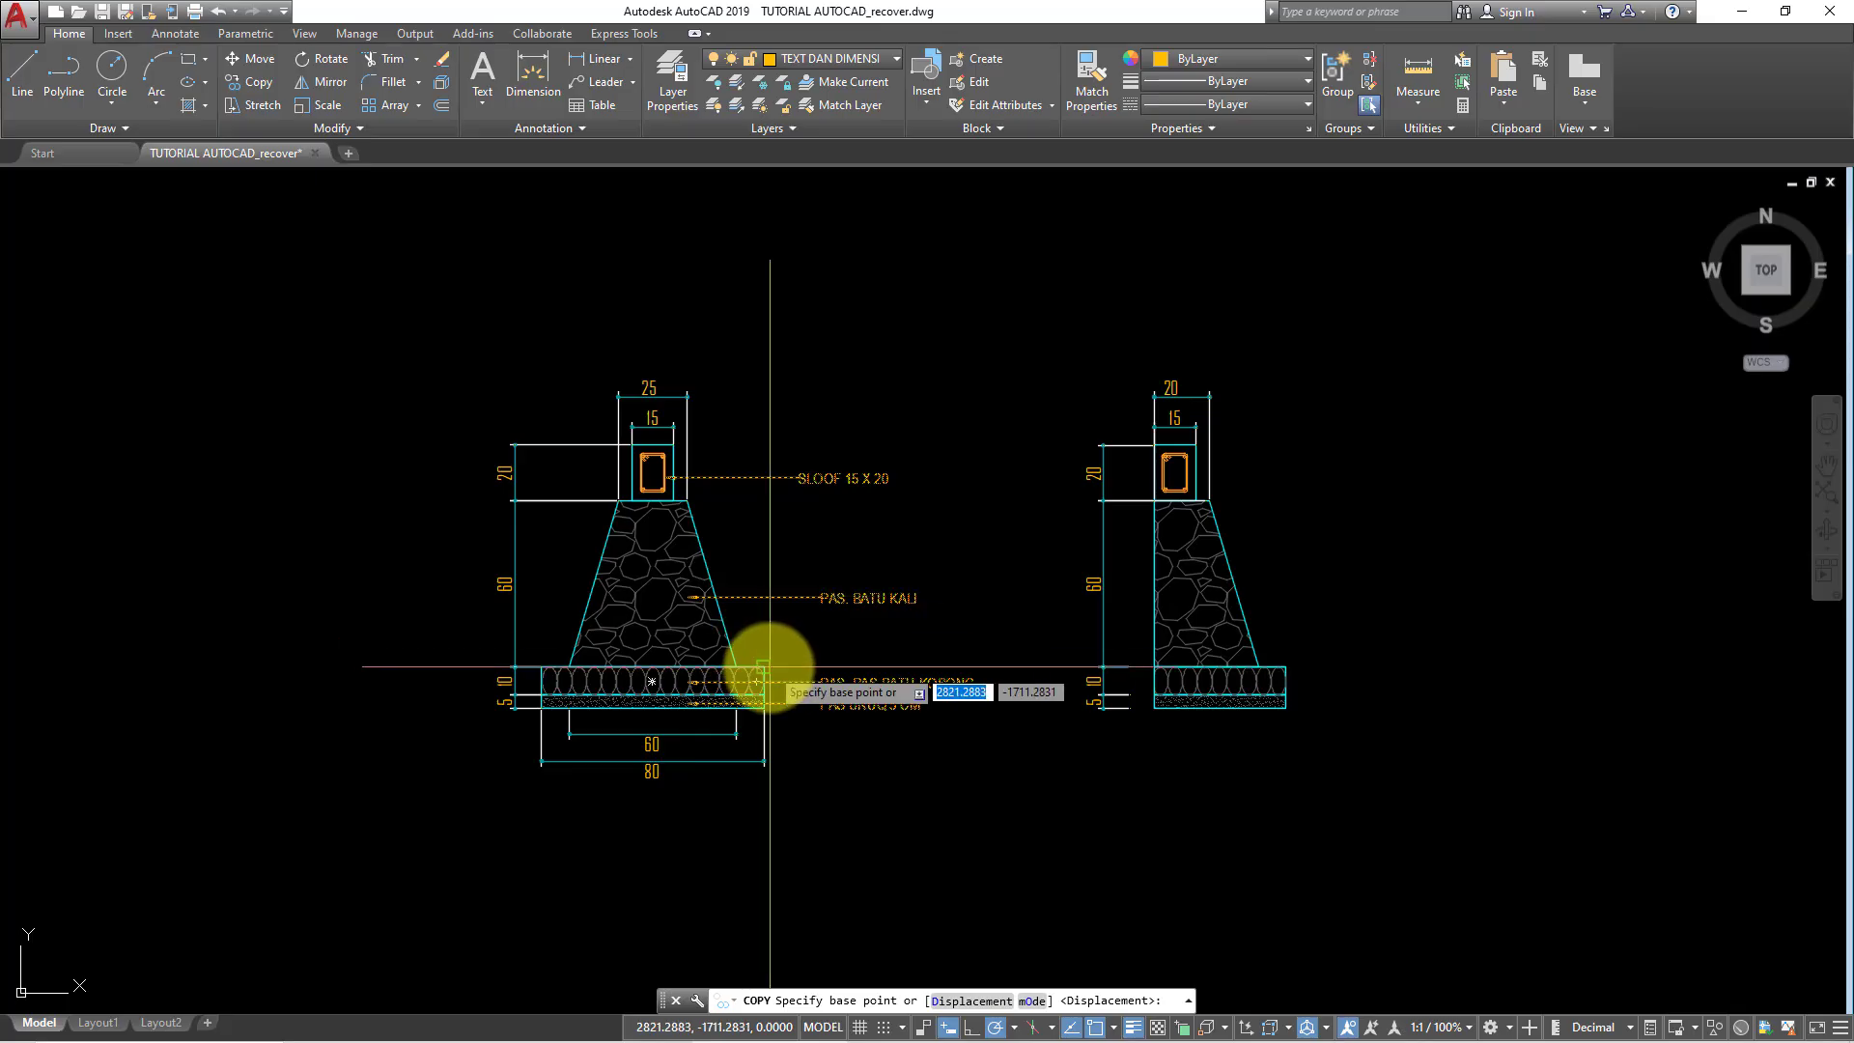
- Place the copied four labels beside the right section, then zoom to the left sloof
click(1287, 667)
key(Escape)
scroll(1159, 683, up, 2)
scroll(981, 571, up, 2)
middle_drag(981, 572, 1185, 741)
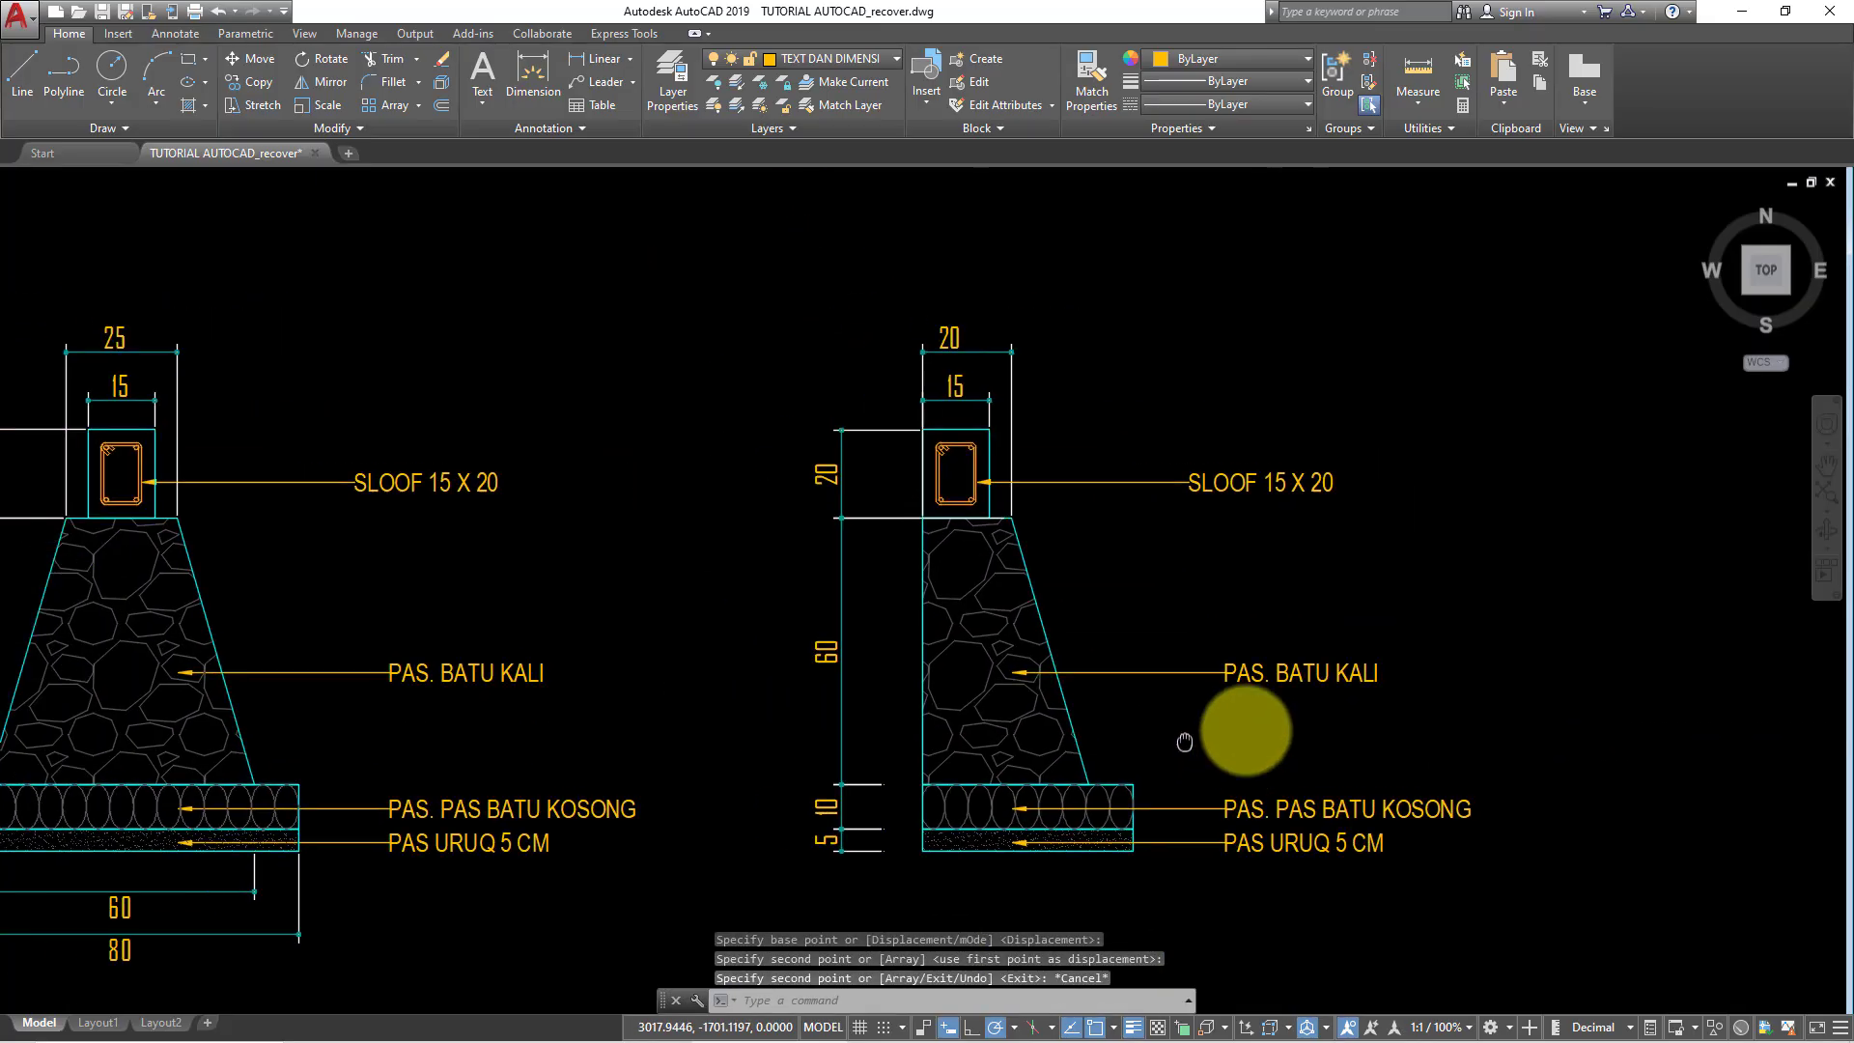
mouse_move(319, 627)
middle_down()
mouse_move(526, 579)
mouse_move(737, 476)
middle_up()
scroll(733, 426, up, 3)
scroll(754, 483, up, 1)
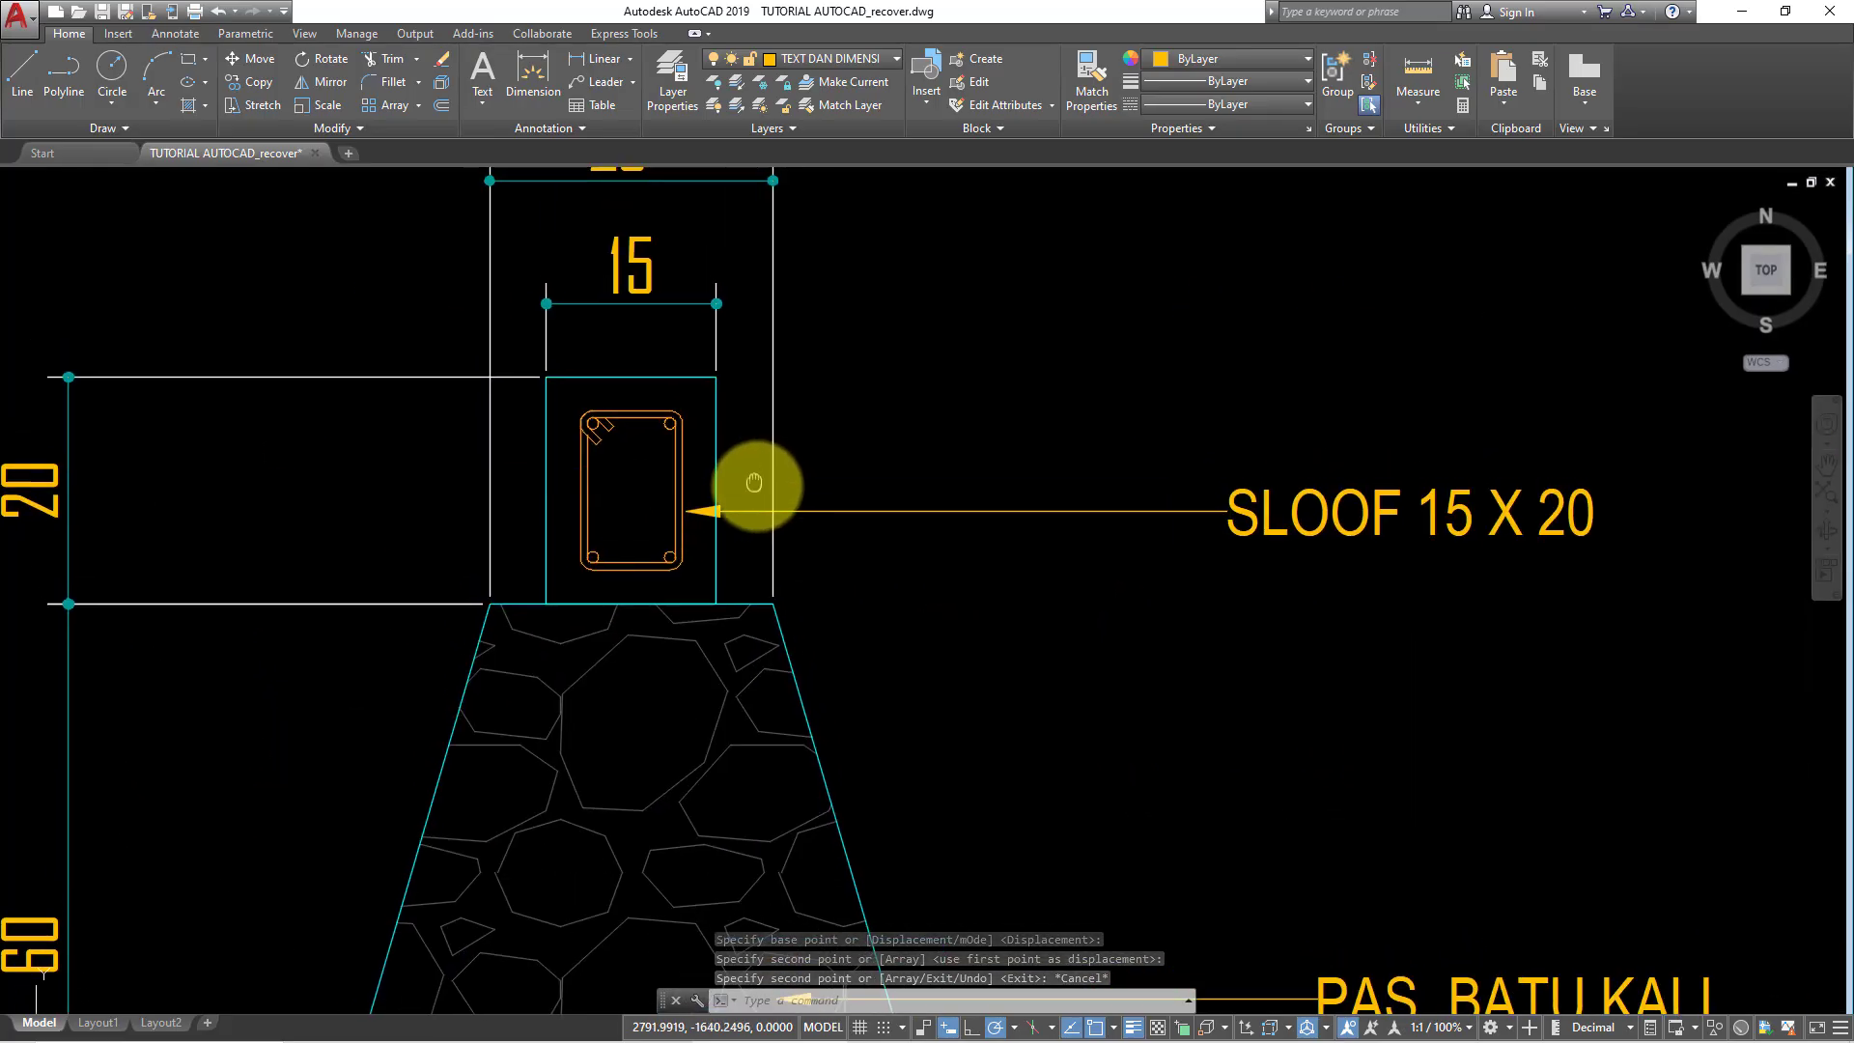
scroll(754, 483, up, 2)
- Start a trial line at the left sloof's rebar cage centre, then cancel it
text(l)
key(Return)
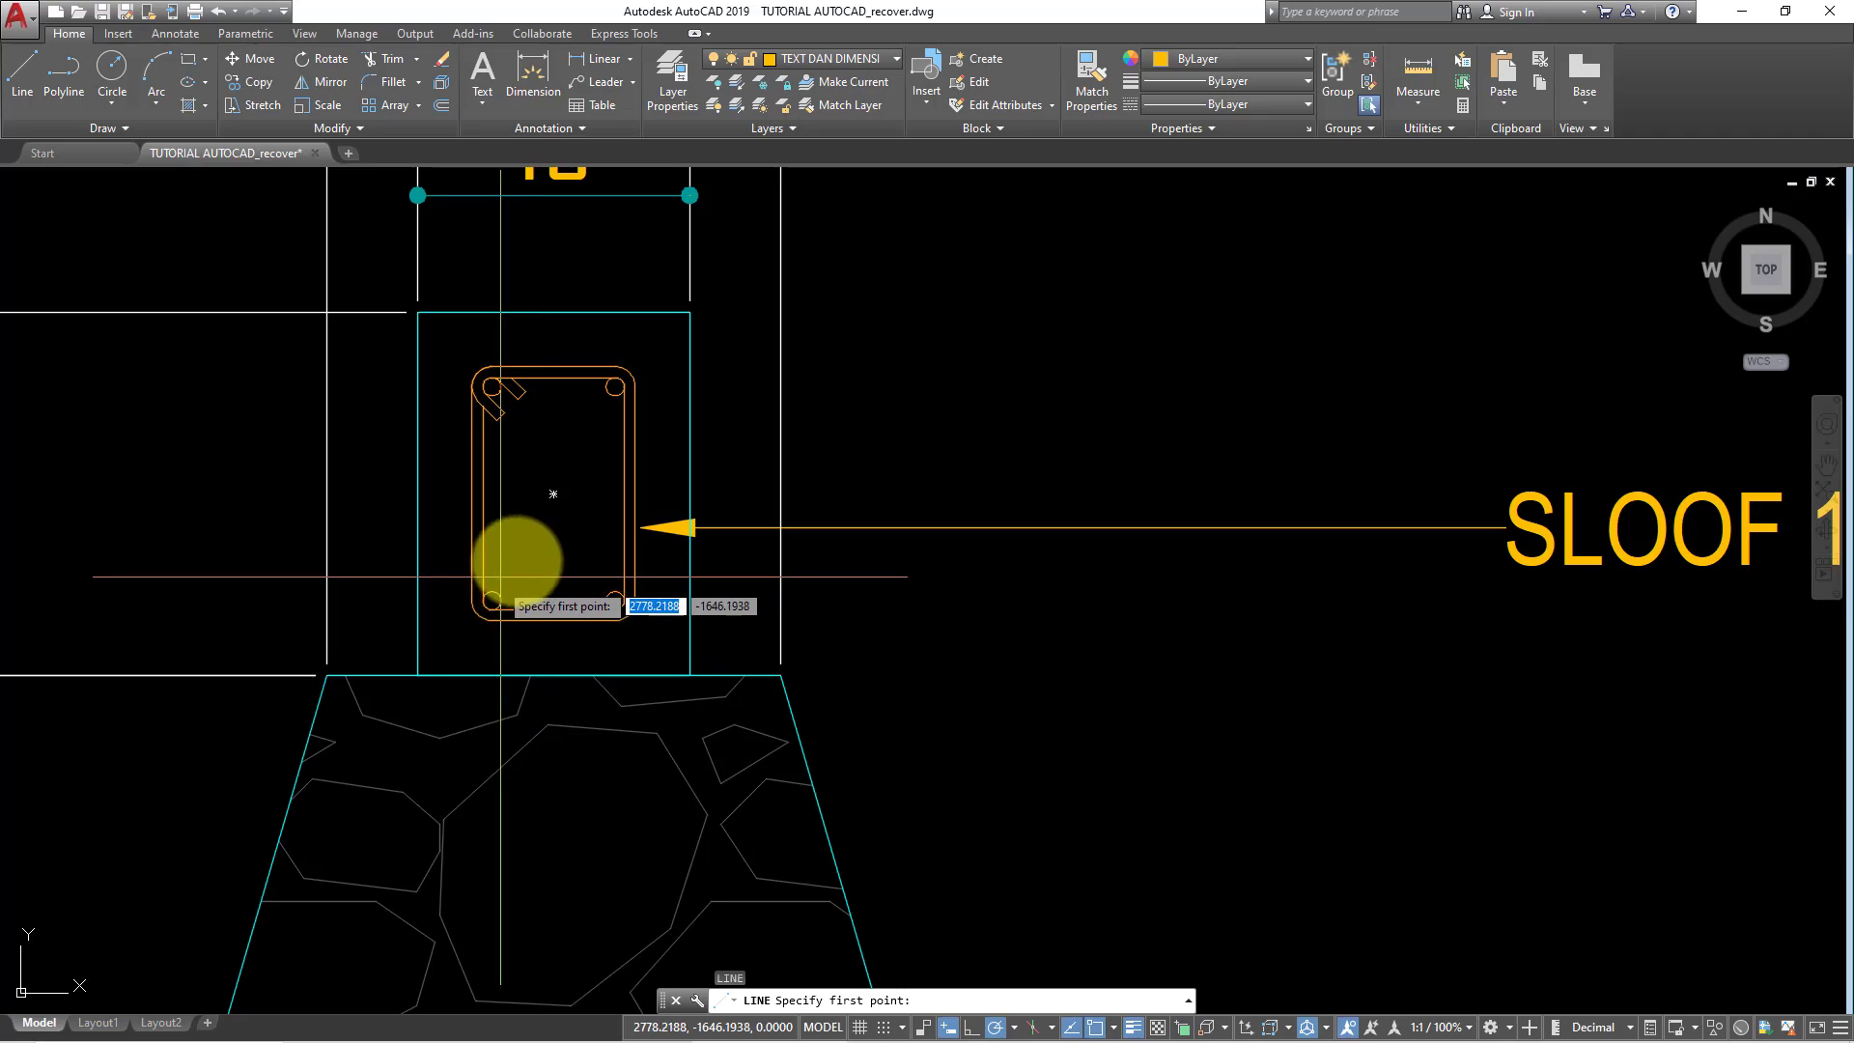
click(553, 493)
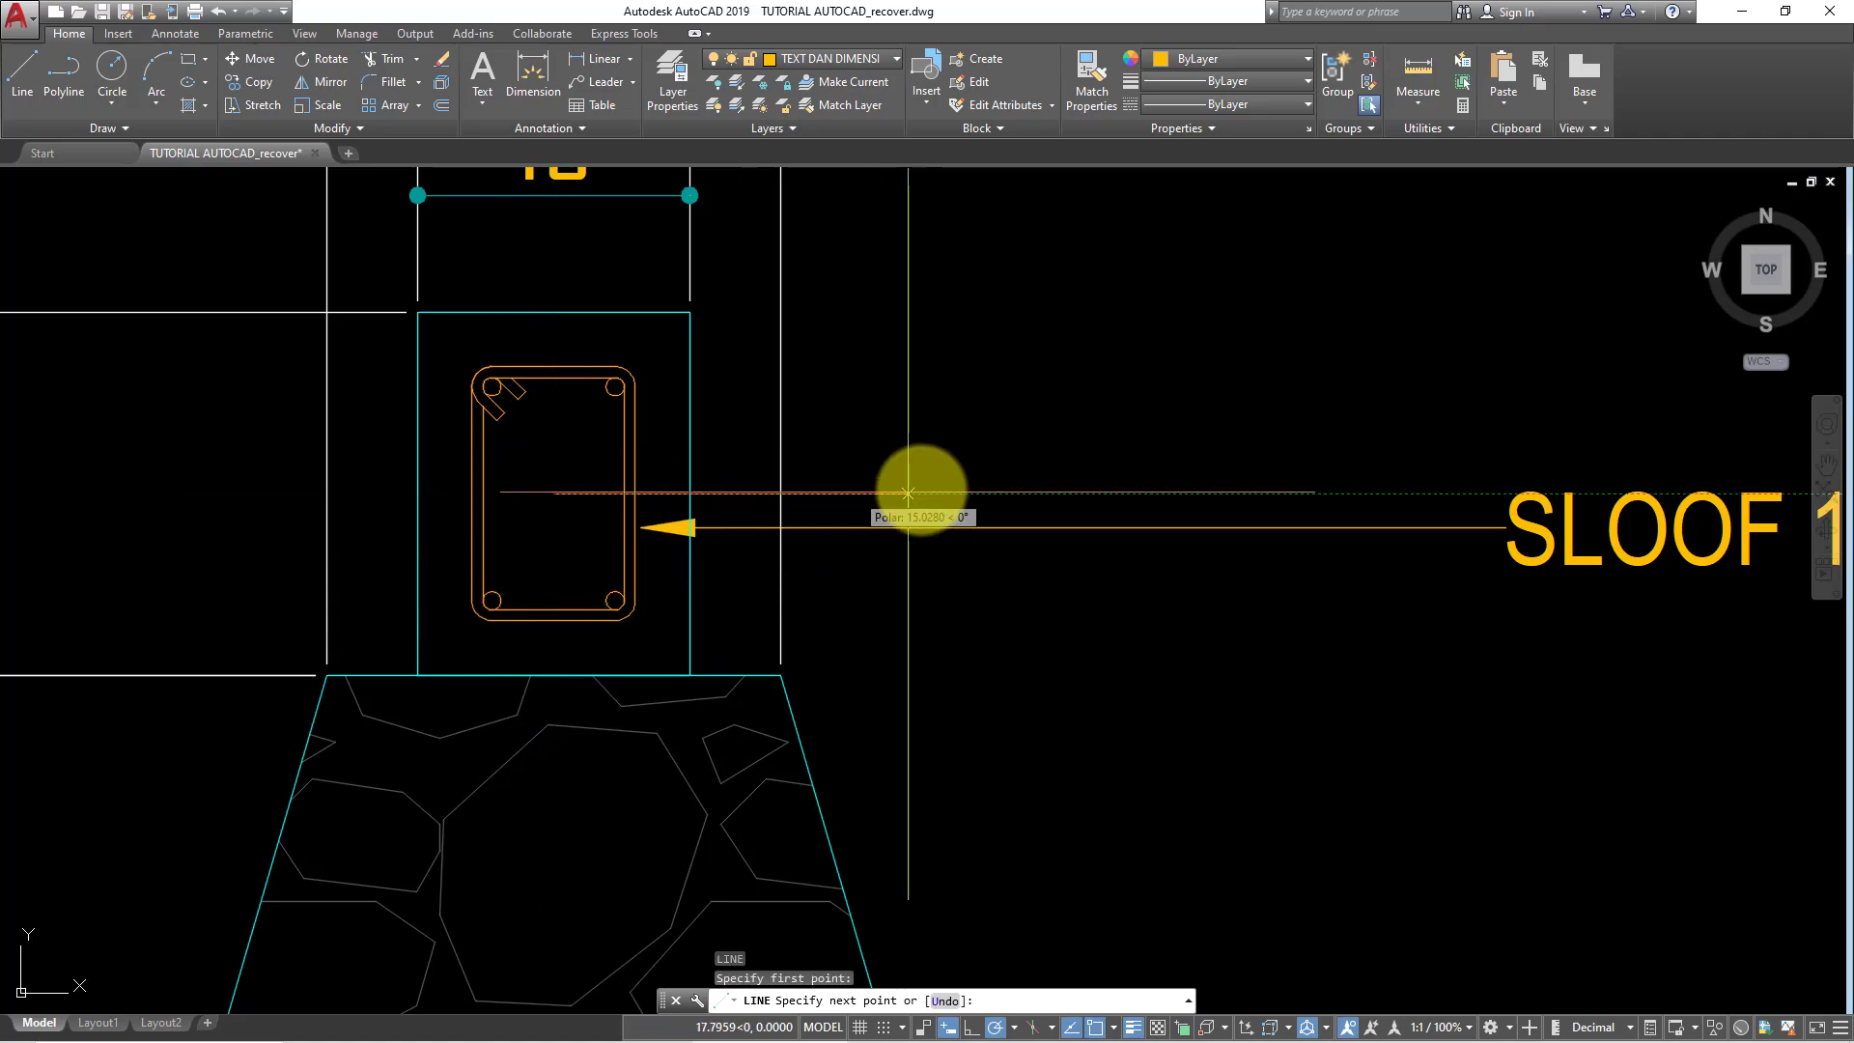
key(Escape)
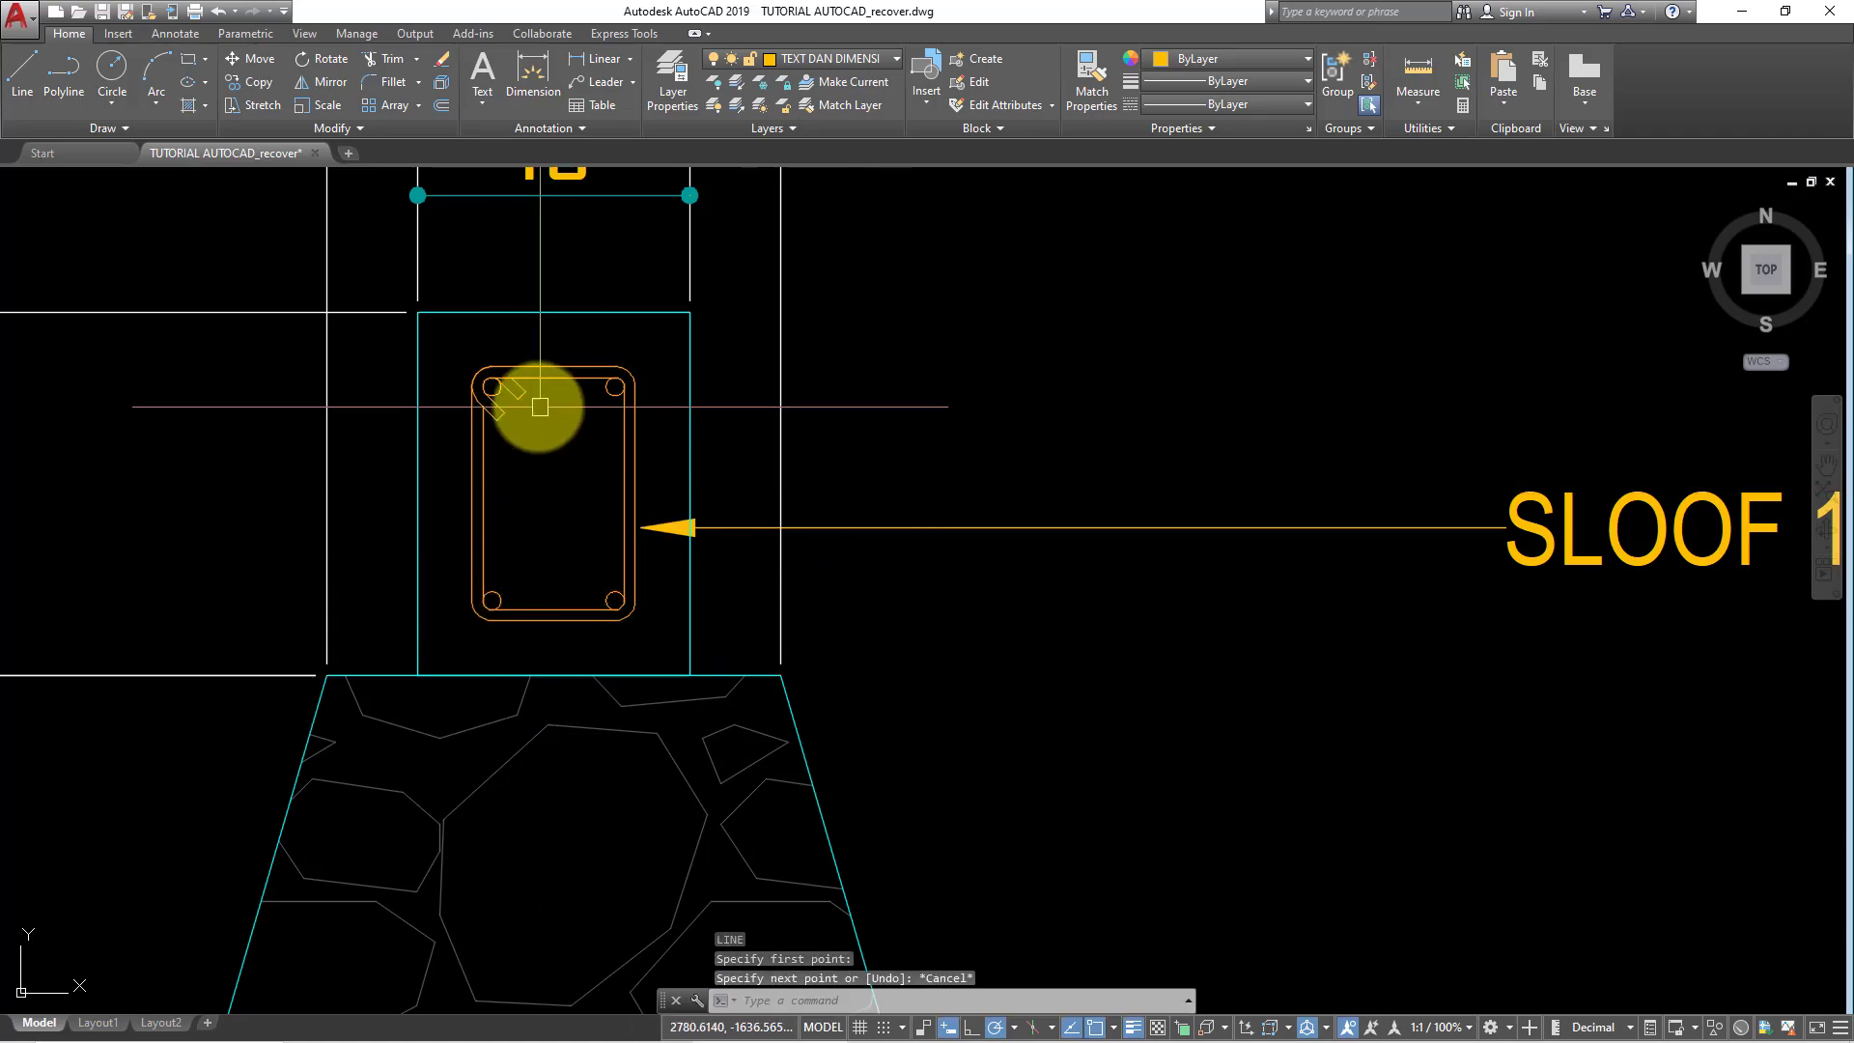
scroll(513, 402, up, 2)
scroll(541, 437, up, 1)
middle_drag(542, 436, 551, 453)
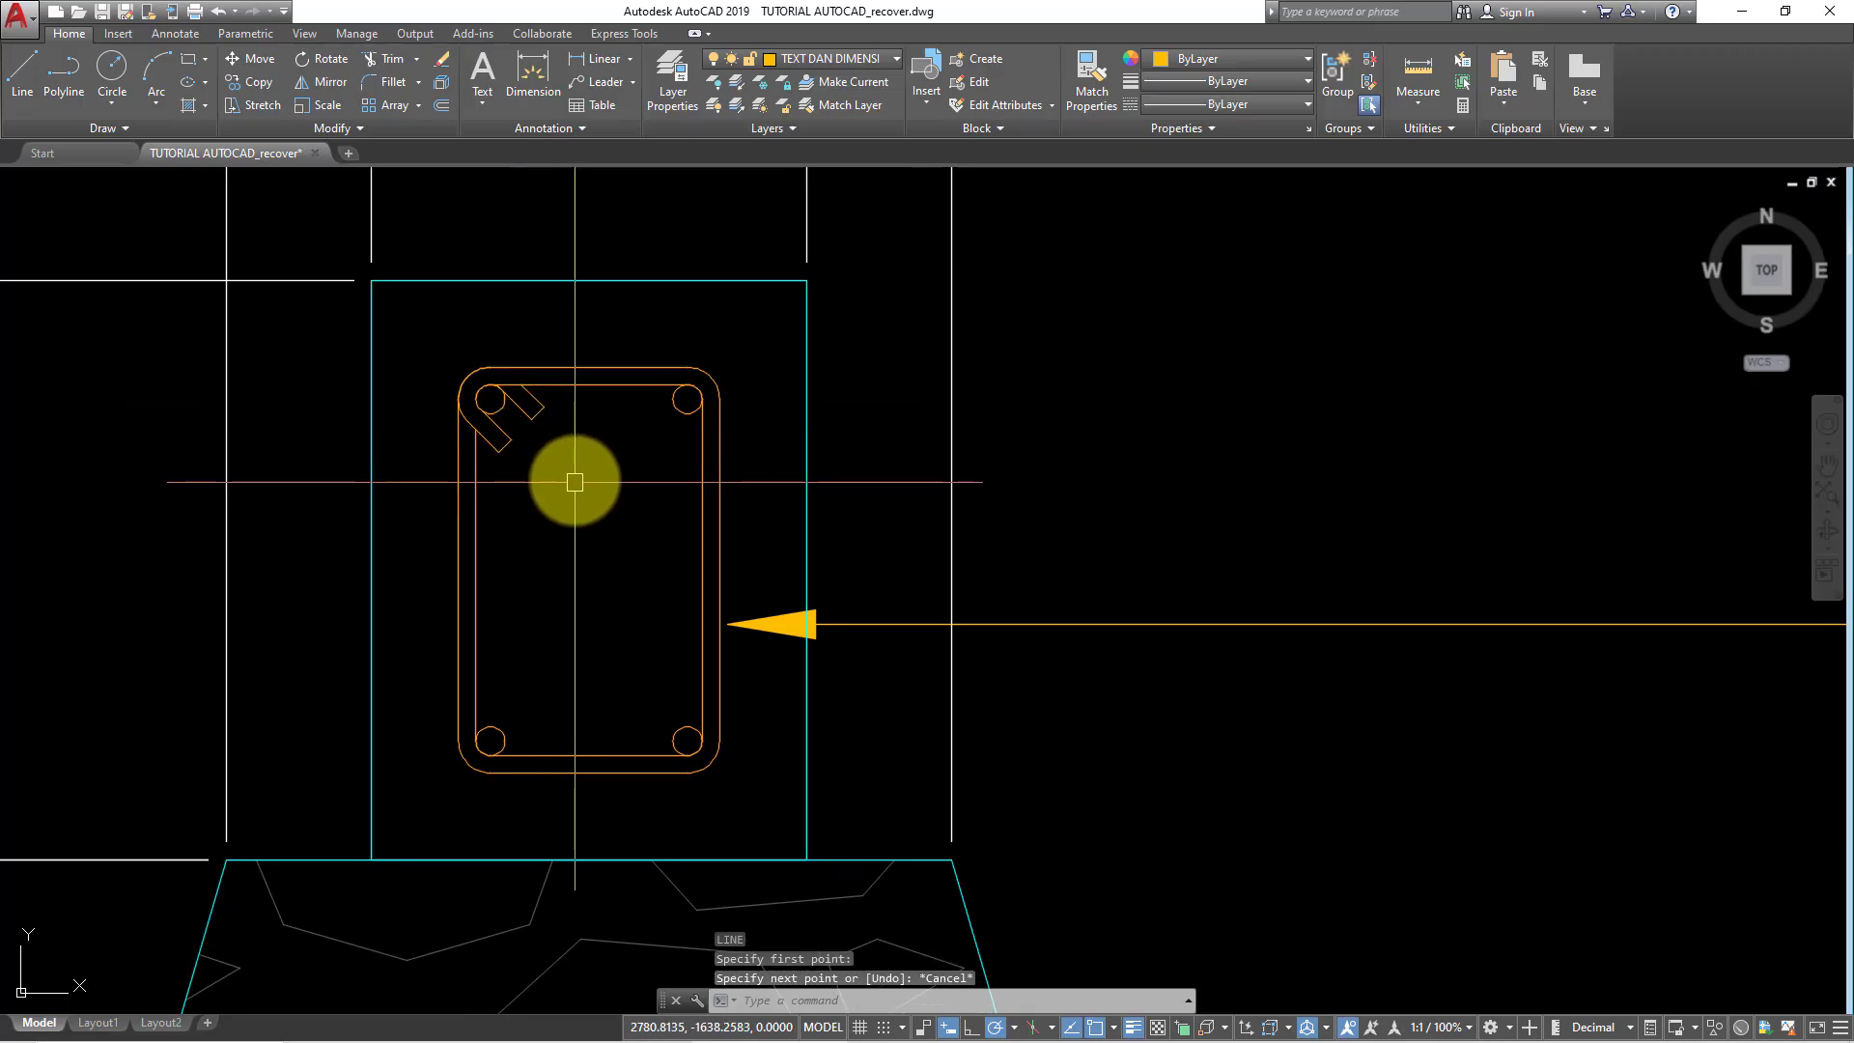
scroll(571, 483, down, 2)
middle_drag(592, 541, 638, 612)
- Draw a trial polyline leader from the rebar cage up and right
key(Return)
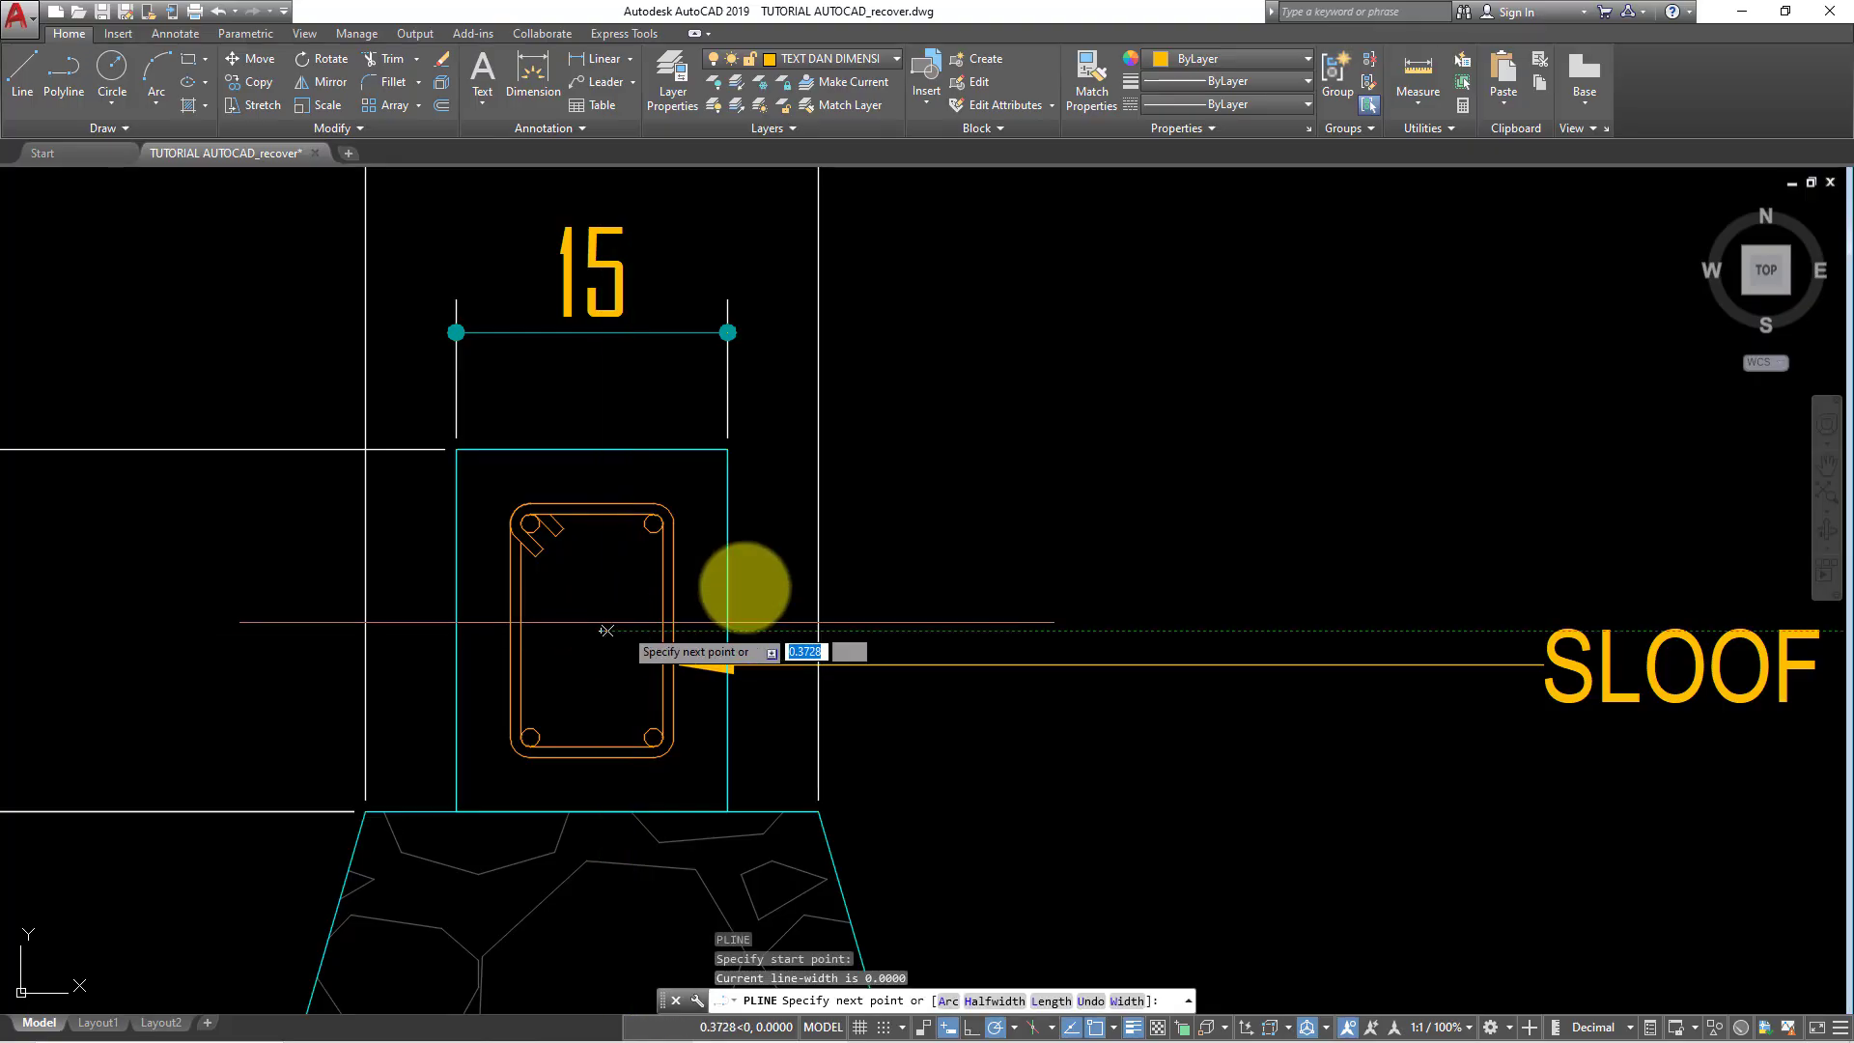
click(602, 630)
click(874, 439)
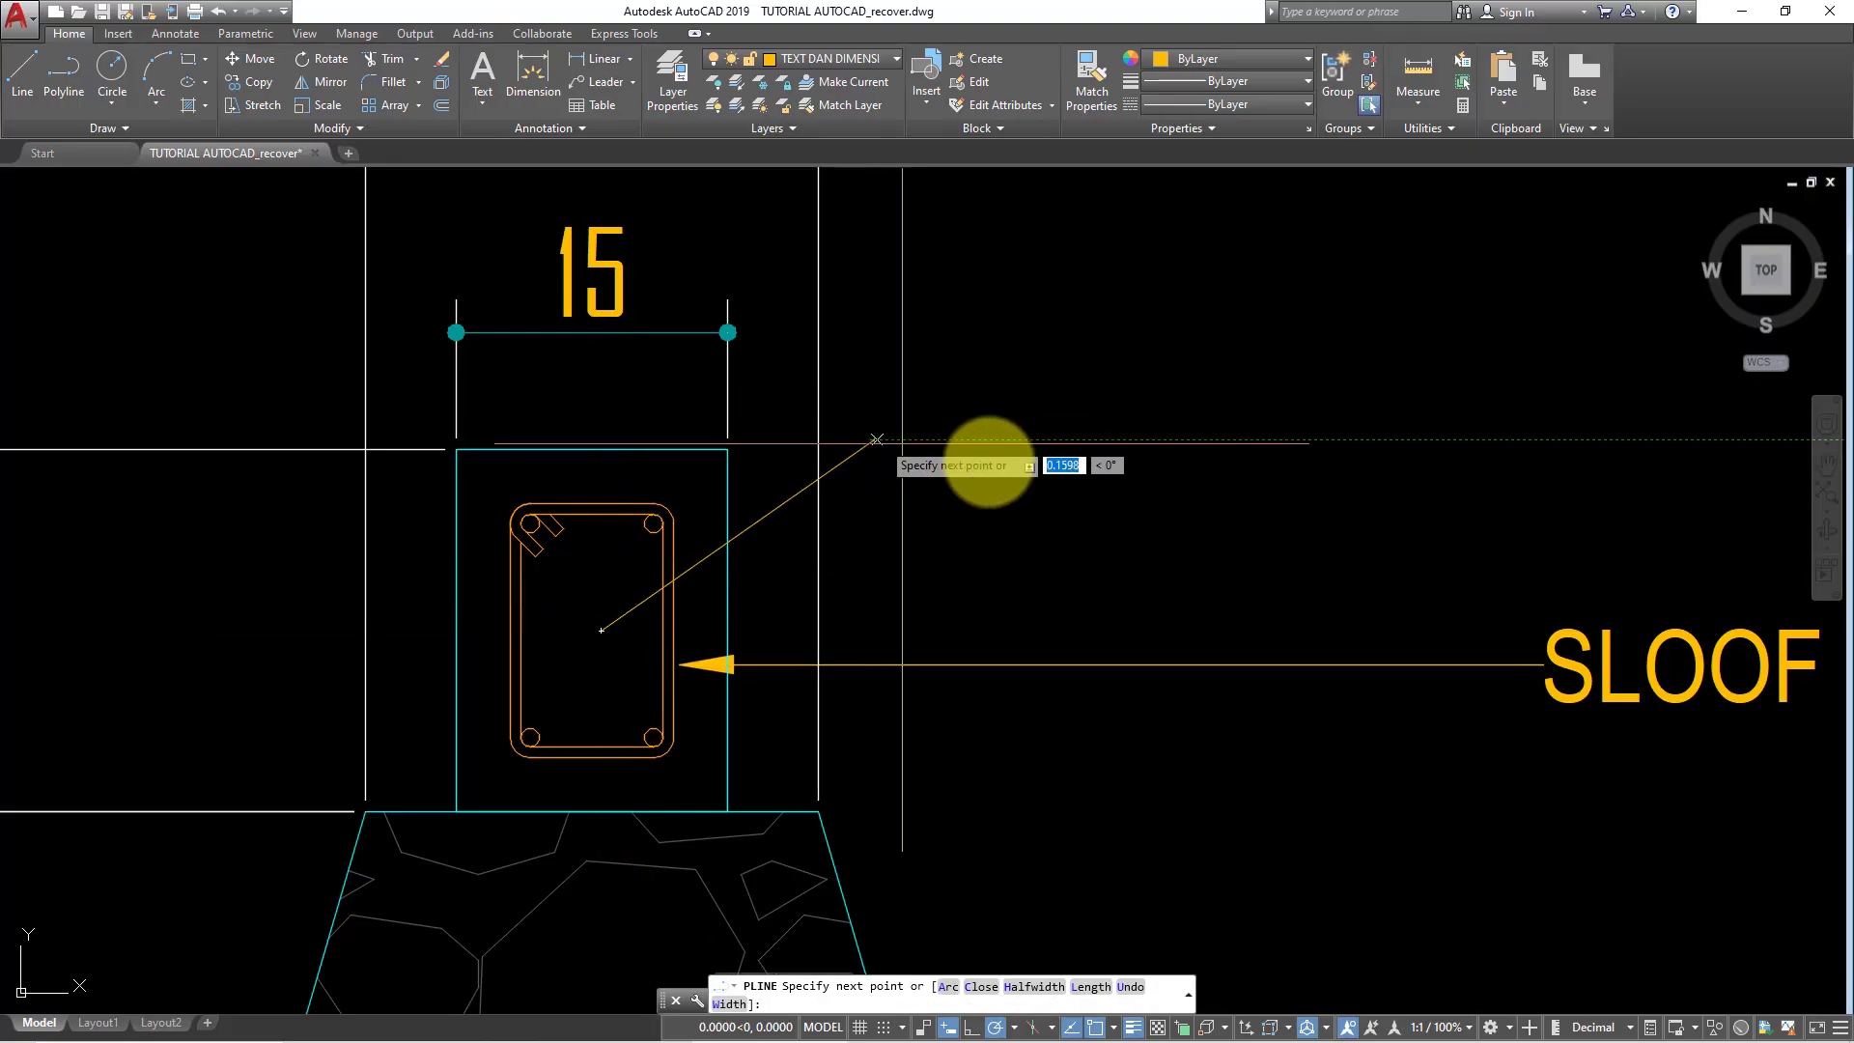
click(1141, 441)
key(Return)
- Select the trial polyline and erase it
middle_drag(653, 609, 708, 535)
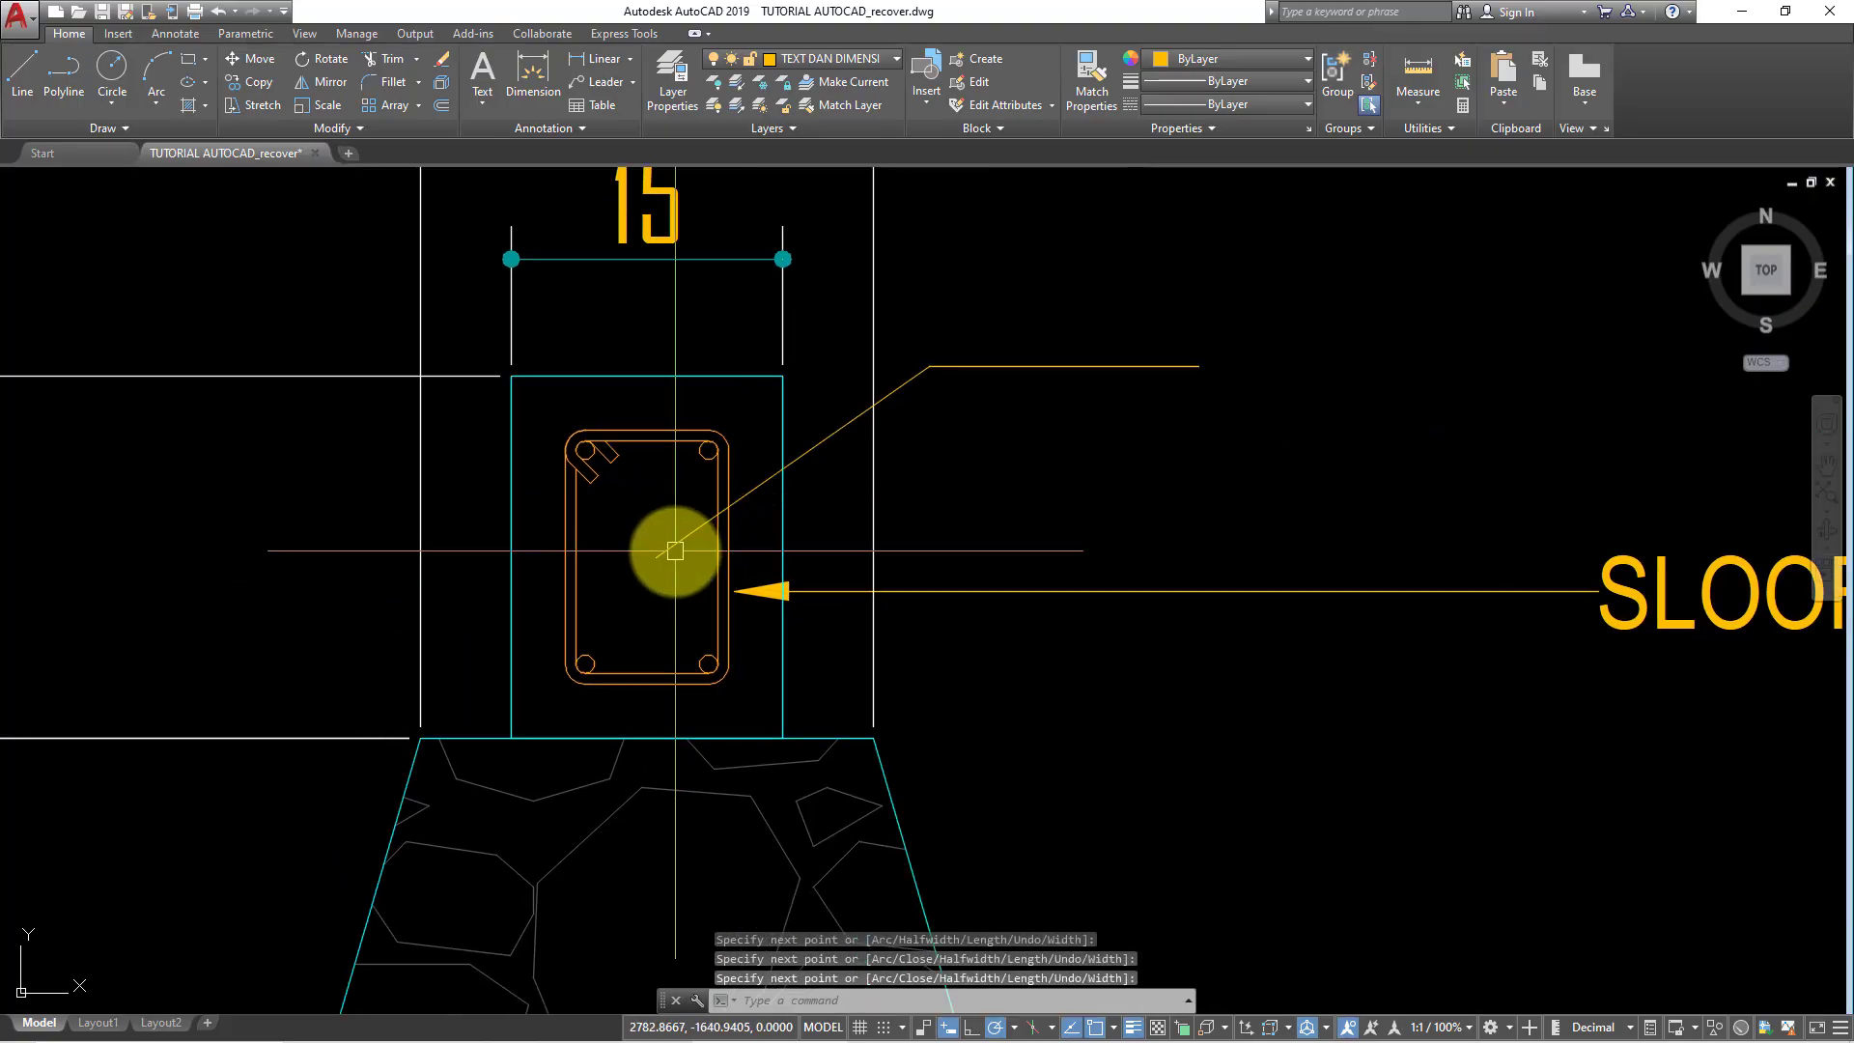
click(675, 550)
key(ctrl+z)
click(937, 511)
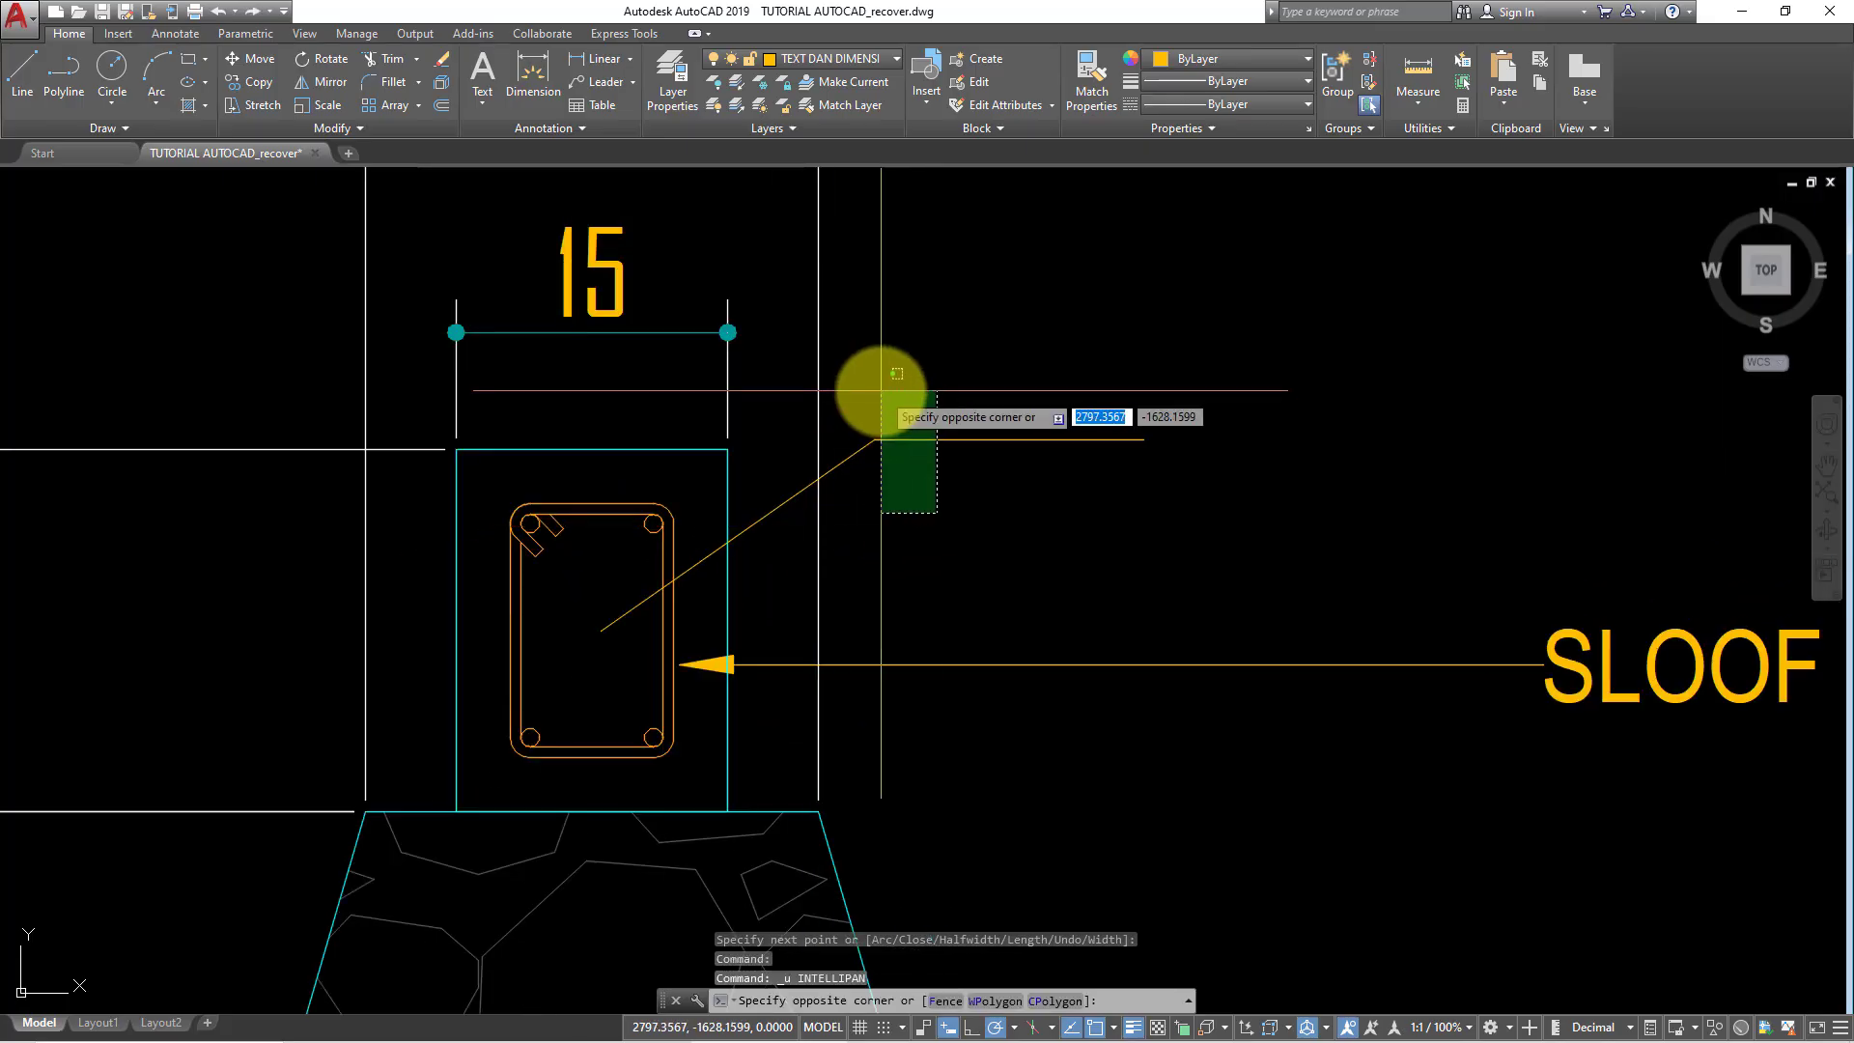
click(897, 374)
text(e)
key(Return)
scroll(965, 517, down, 2)
- Copy the SLOOF 15 X 20 leader just above itself and move its text toward the sloof
click(1043, 621)
click(994, 503)
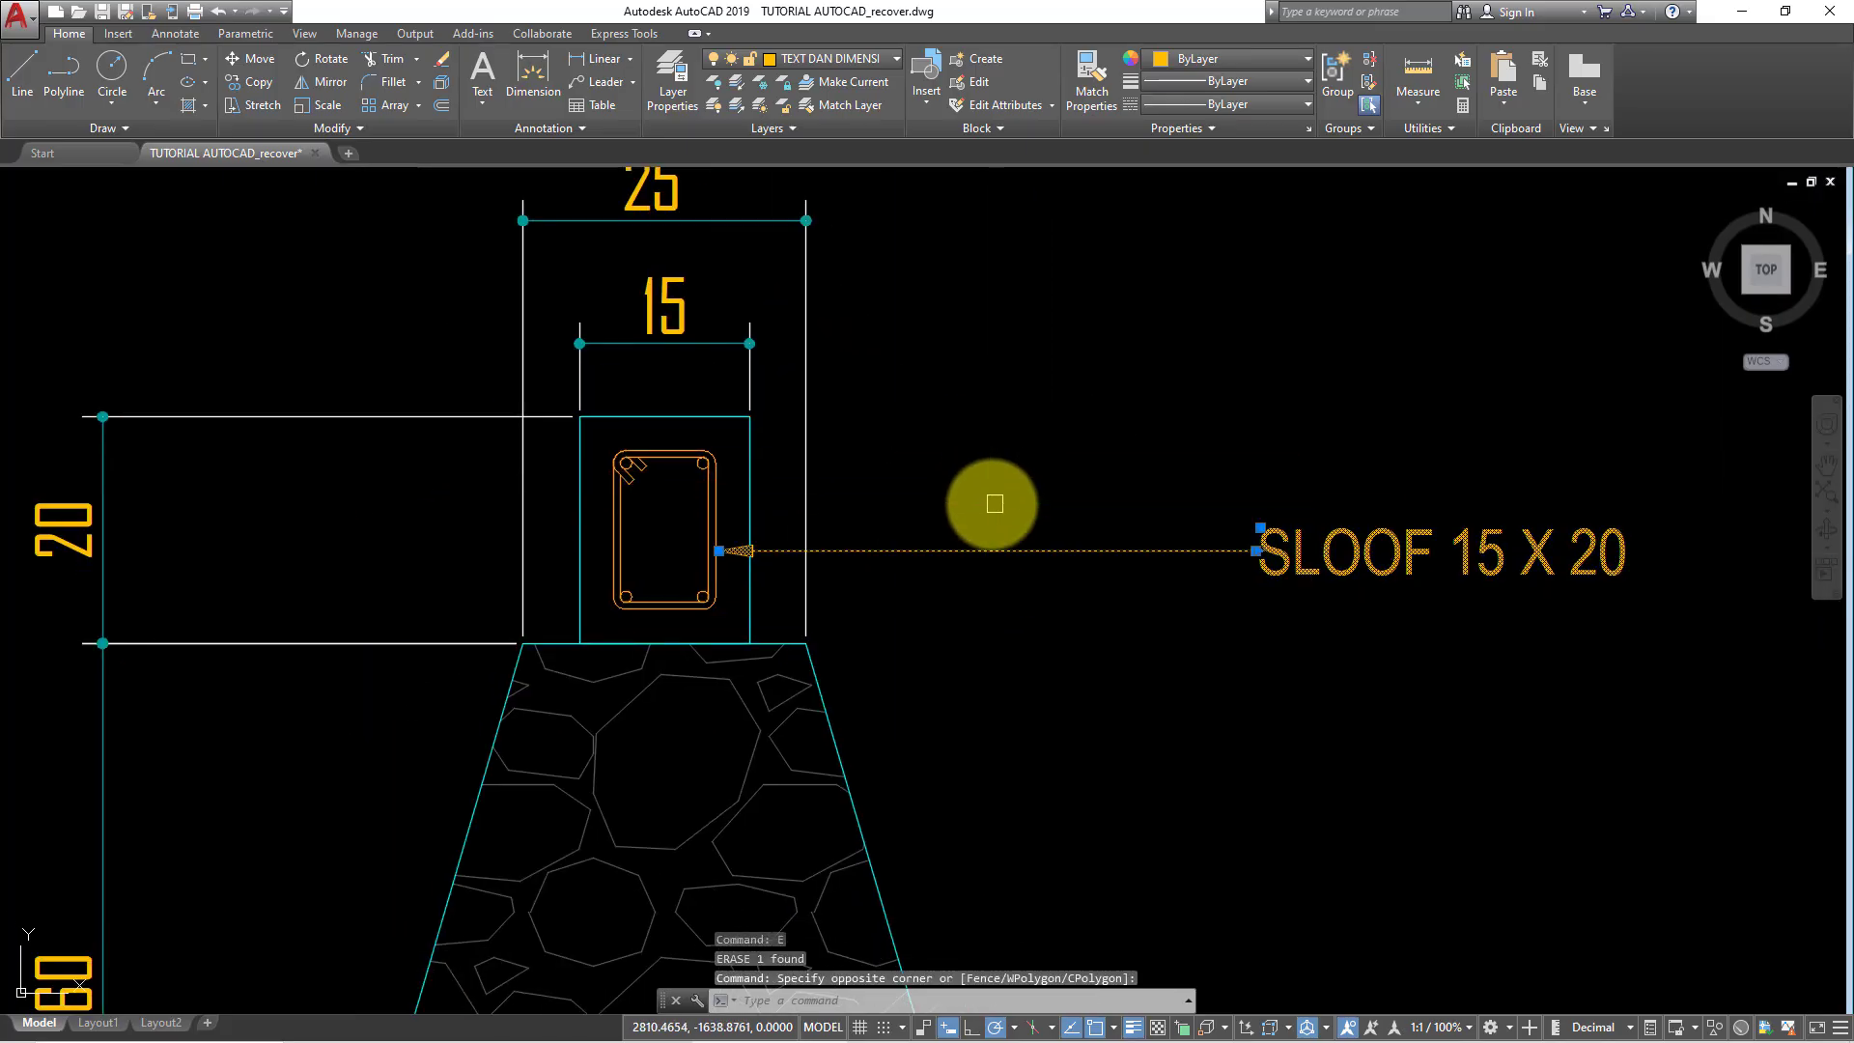
text(o)
key(Return)
click(1132, 665)
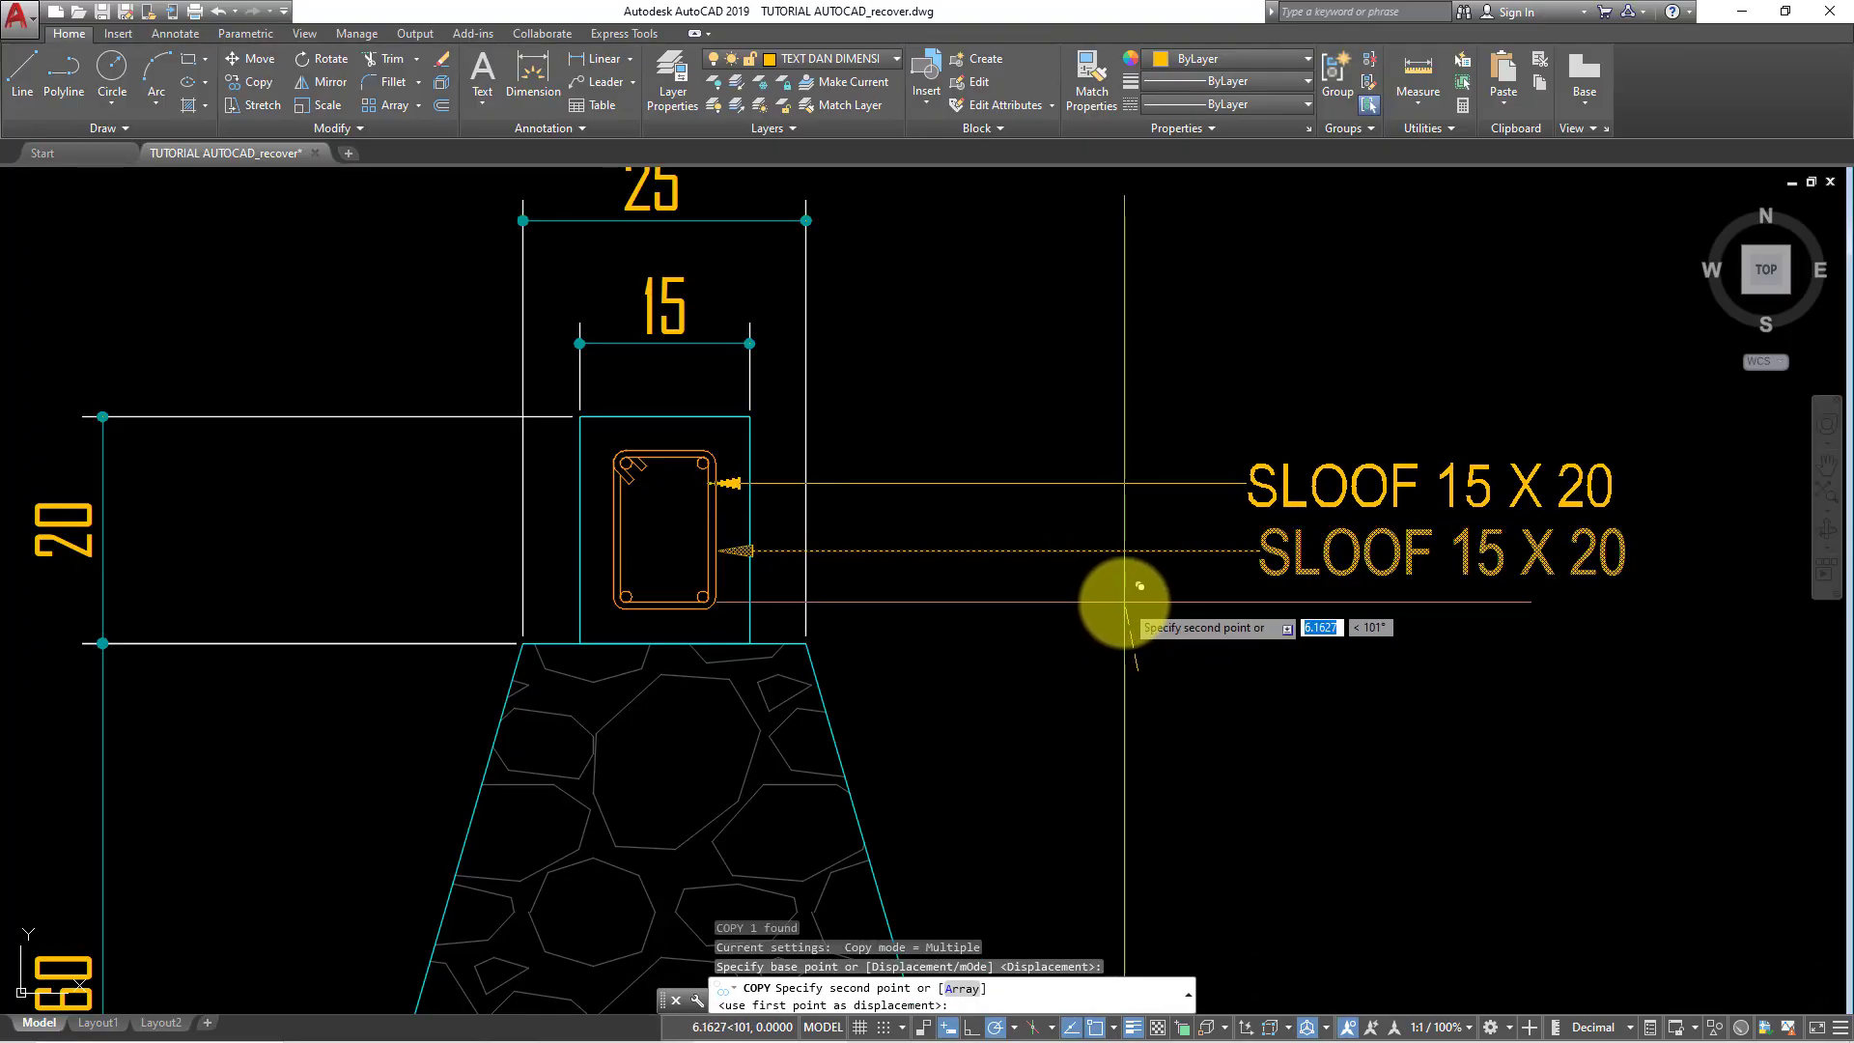
click(1124, 601)
key(Escape)
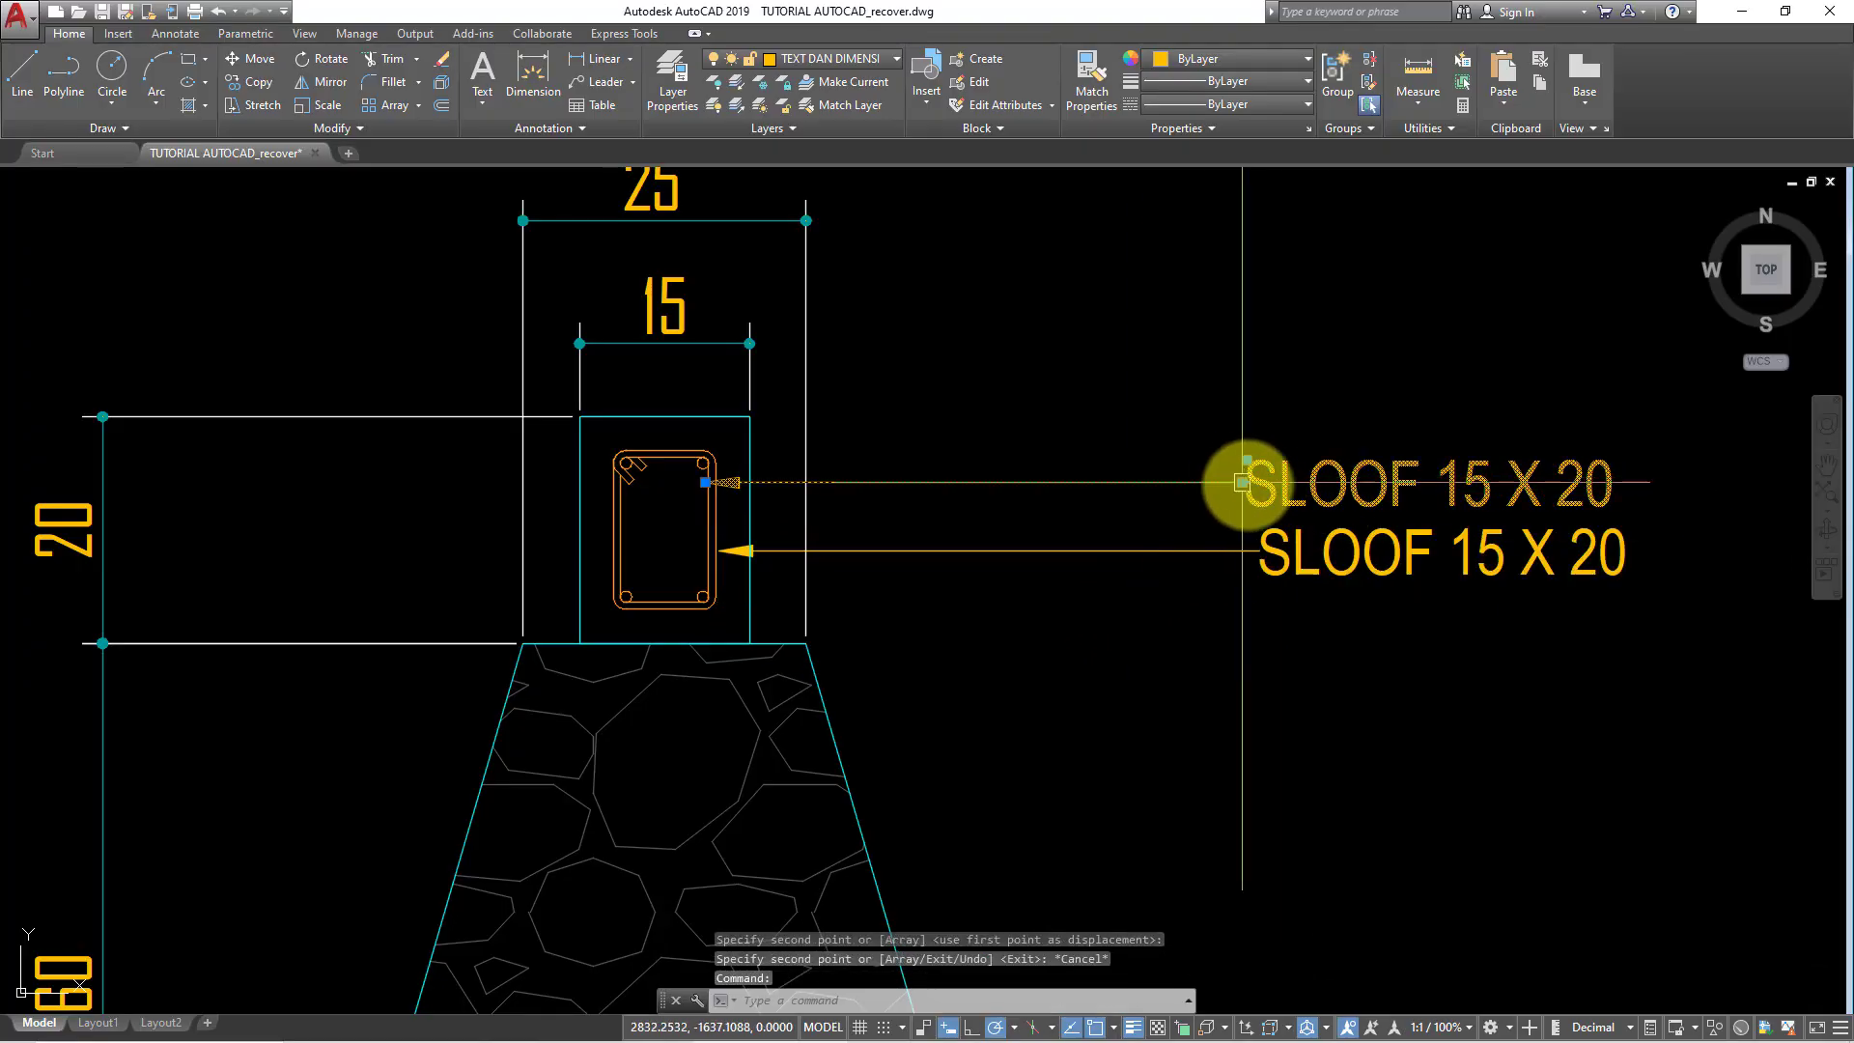
click(1243, 481)
click(991, 488)
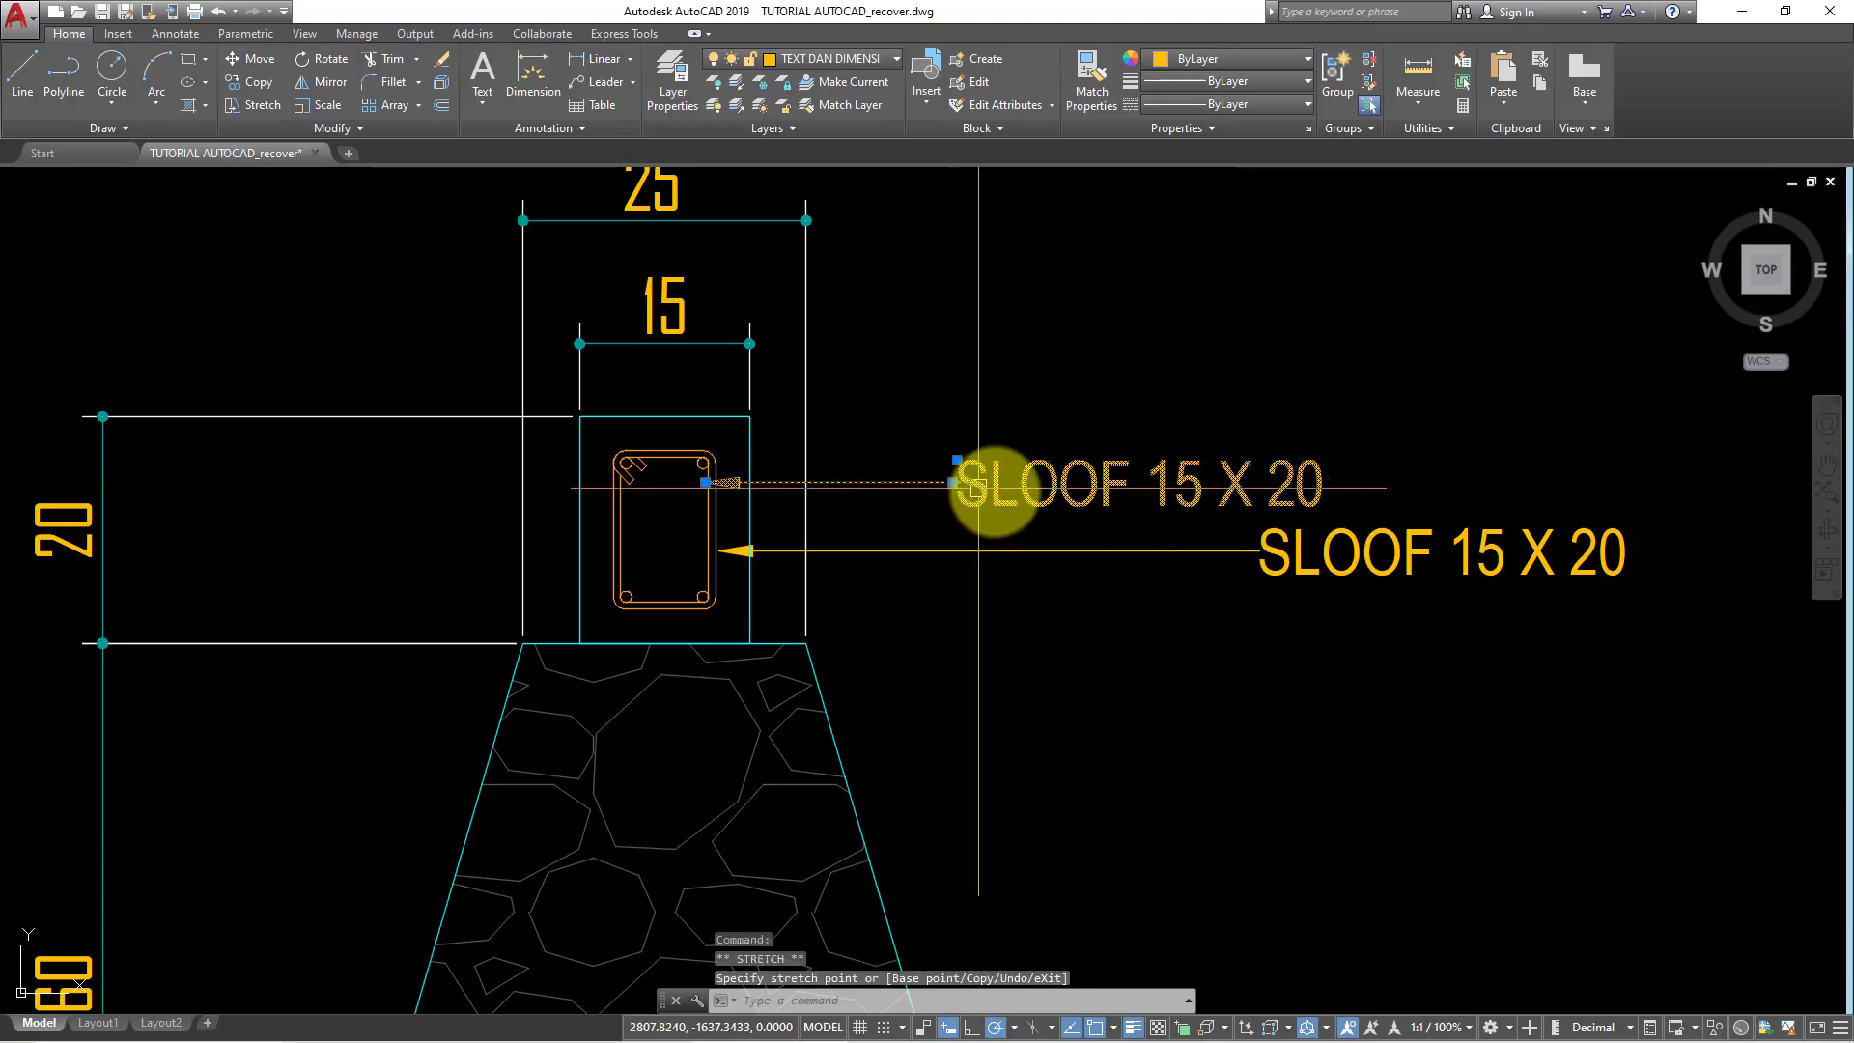
key(Escape)
- Replace the copied label's text with Ø6-150 using the diameter symbol
double_click(959, 486)
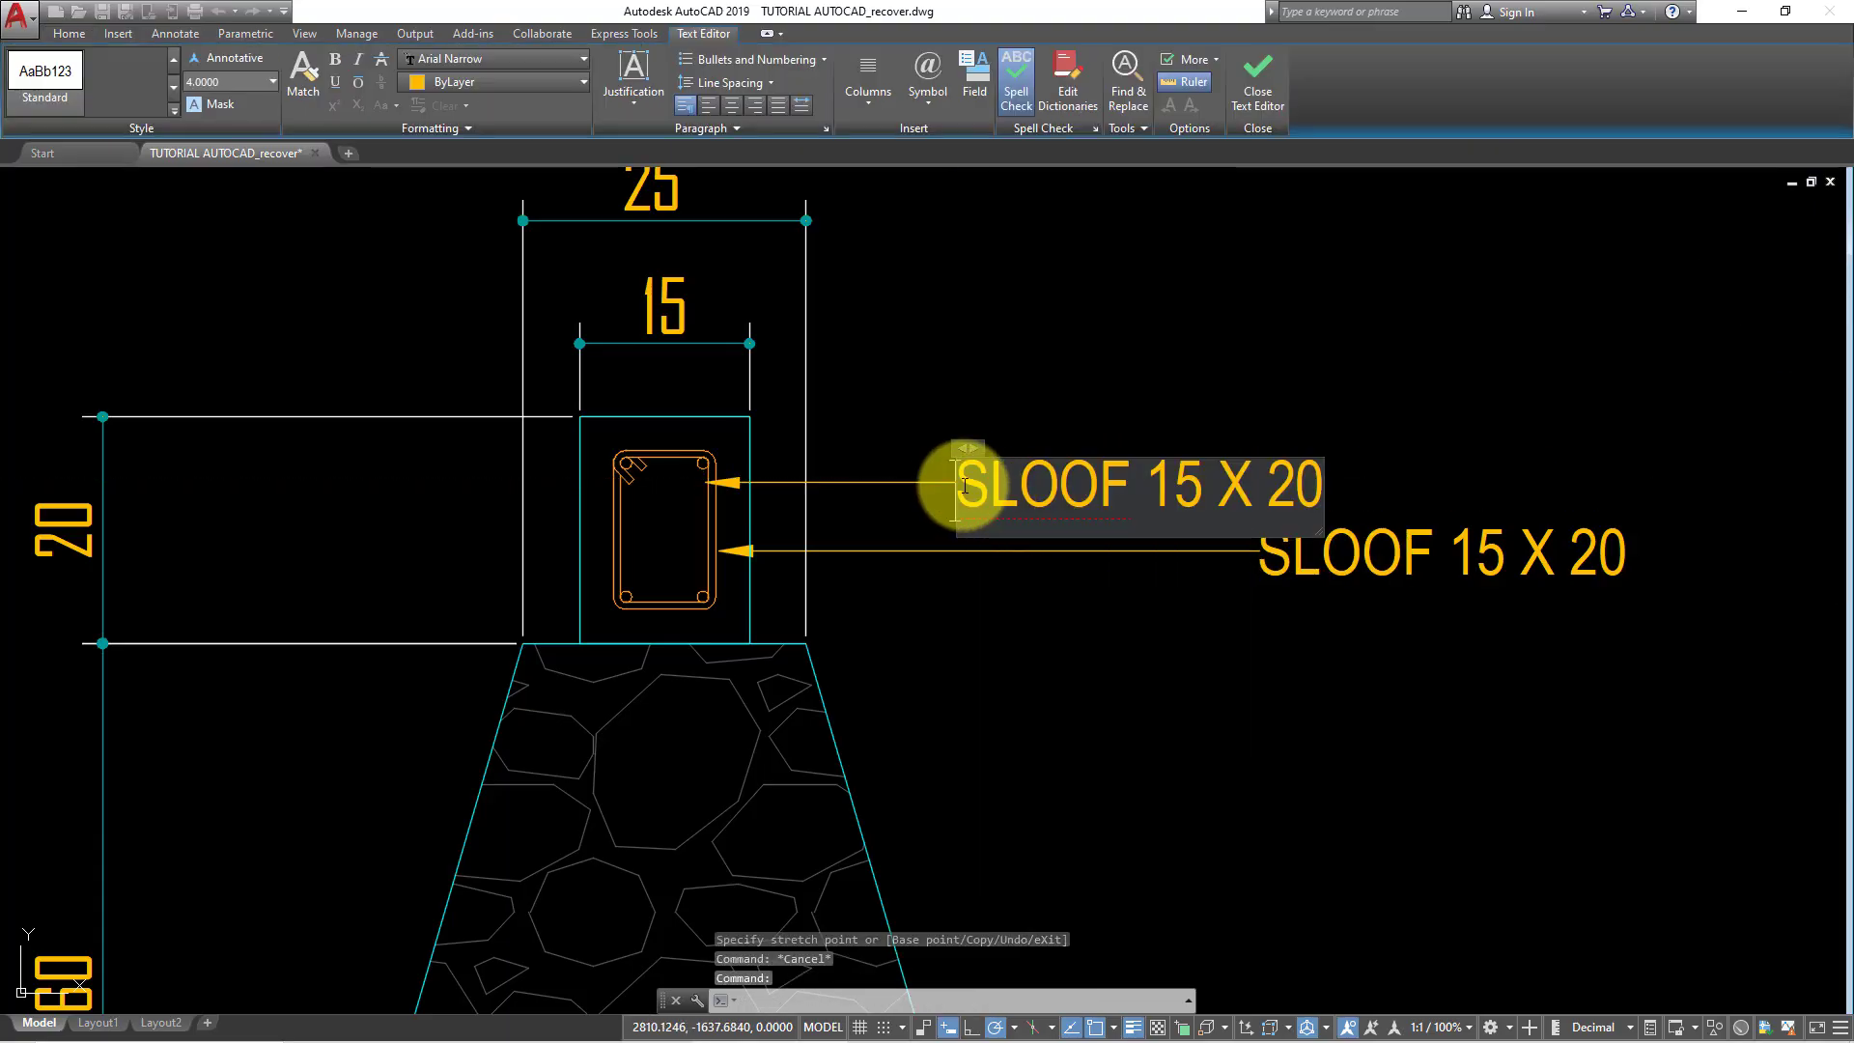
drag(964, 486, 1369, 484)
key(Delete)
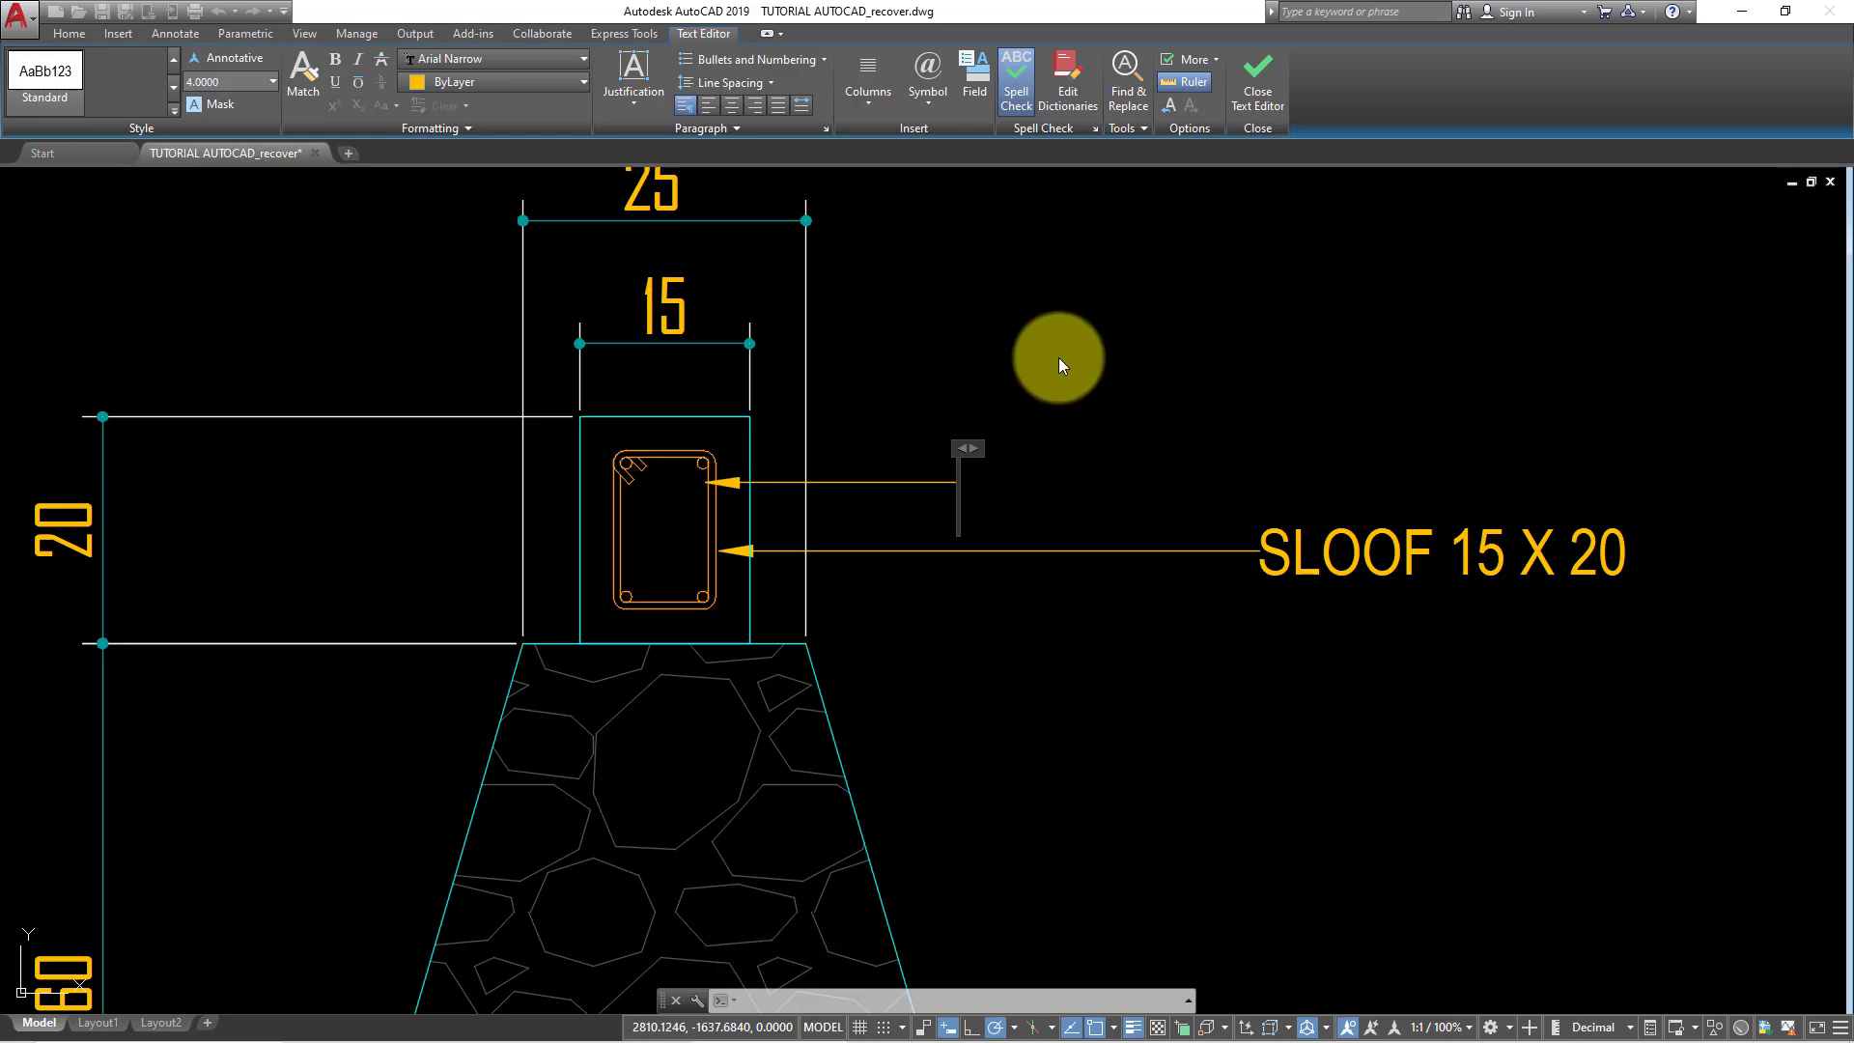
click(936, 101)
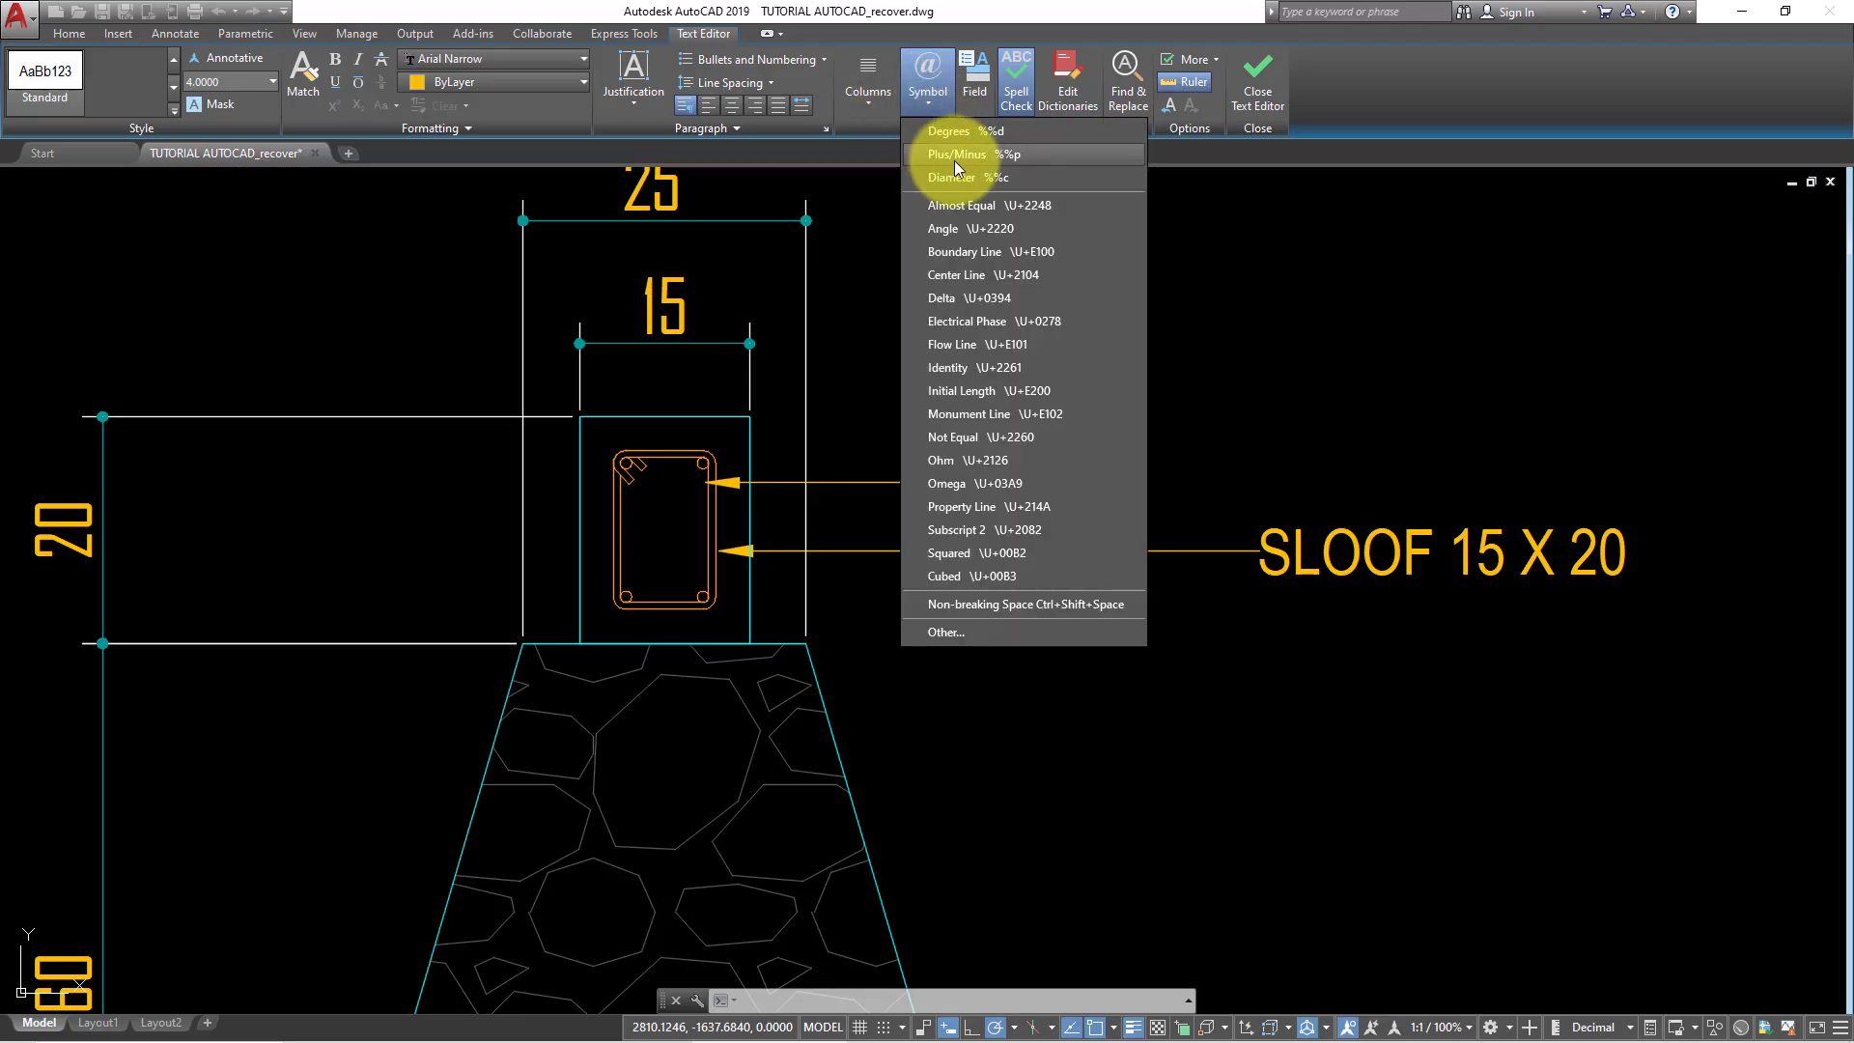
click(962, 174)
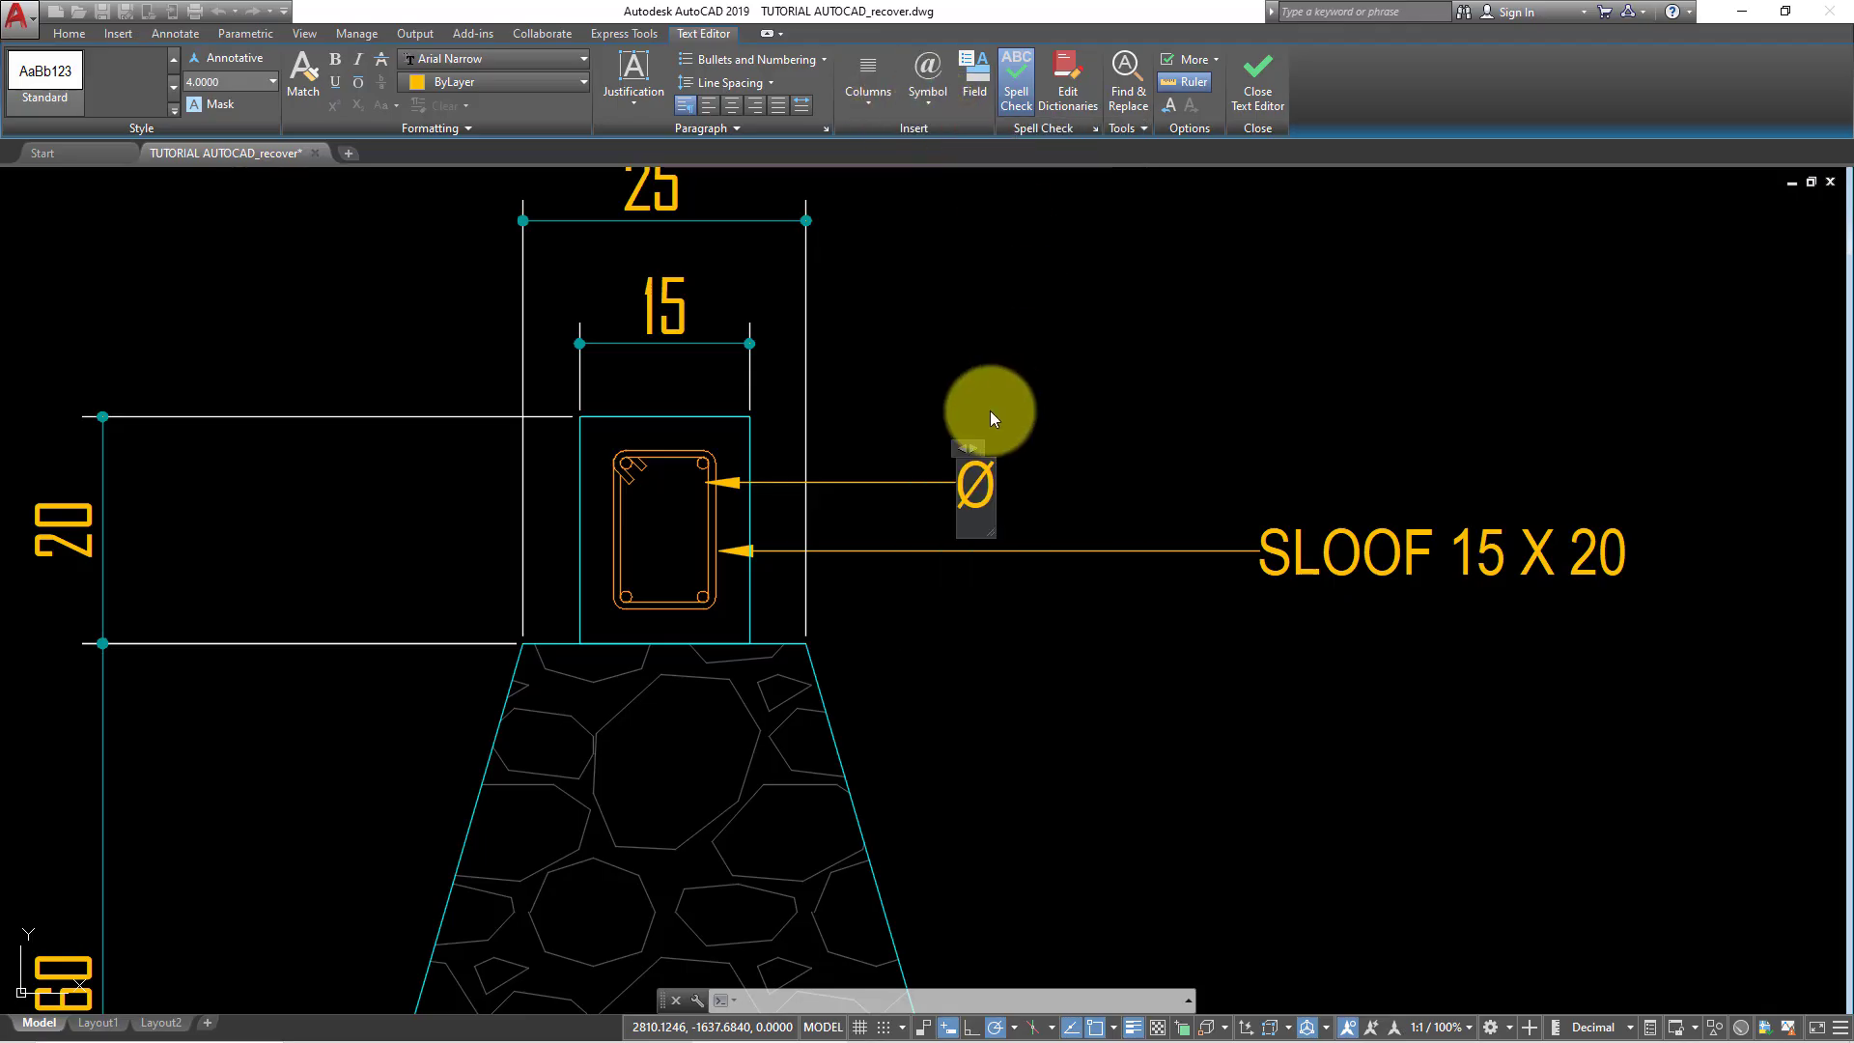
text(6-1)
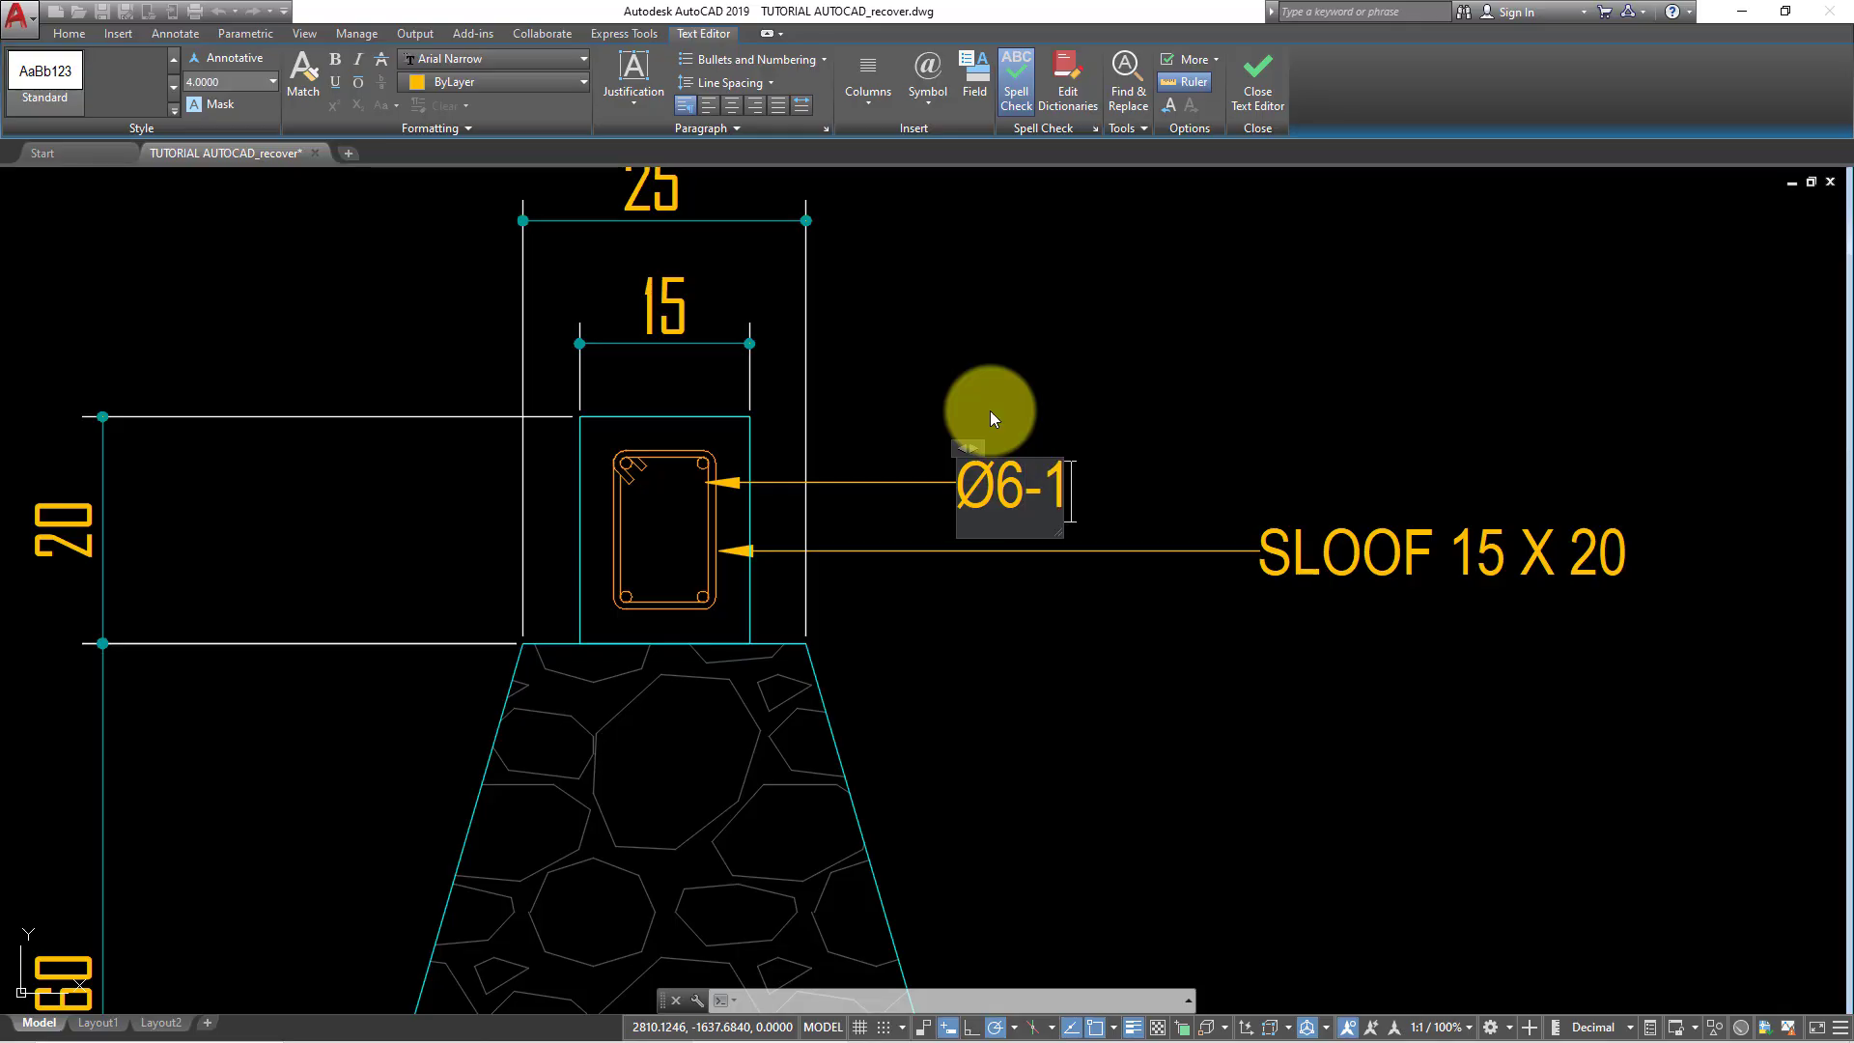
text(50)
click(976, 408)
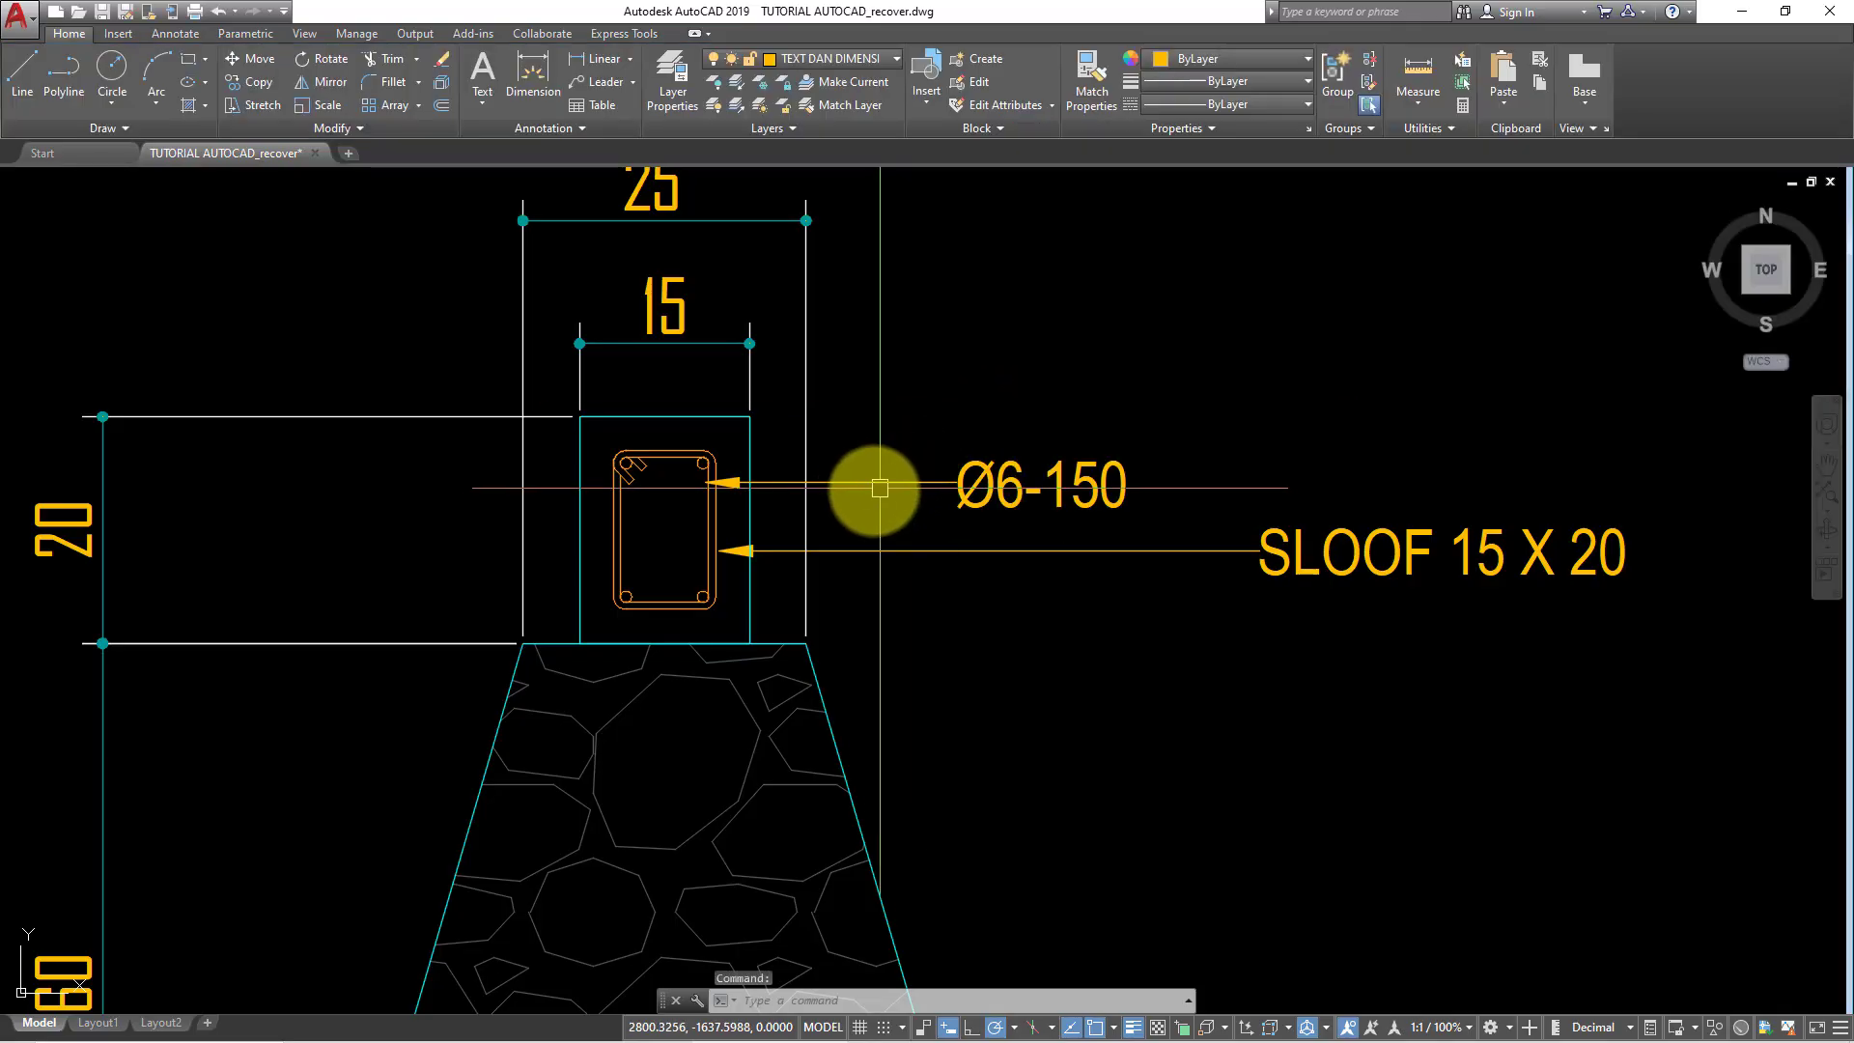
- Start a multileader pointing at the sloof's top-right rebar bar and place its text box
scroll(815, 506, up, 2)
scroll(848, 530, up, 1)
scroll(814, 461, up, 1)
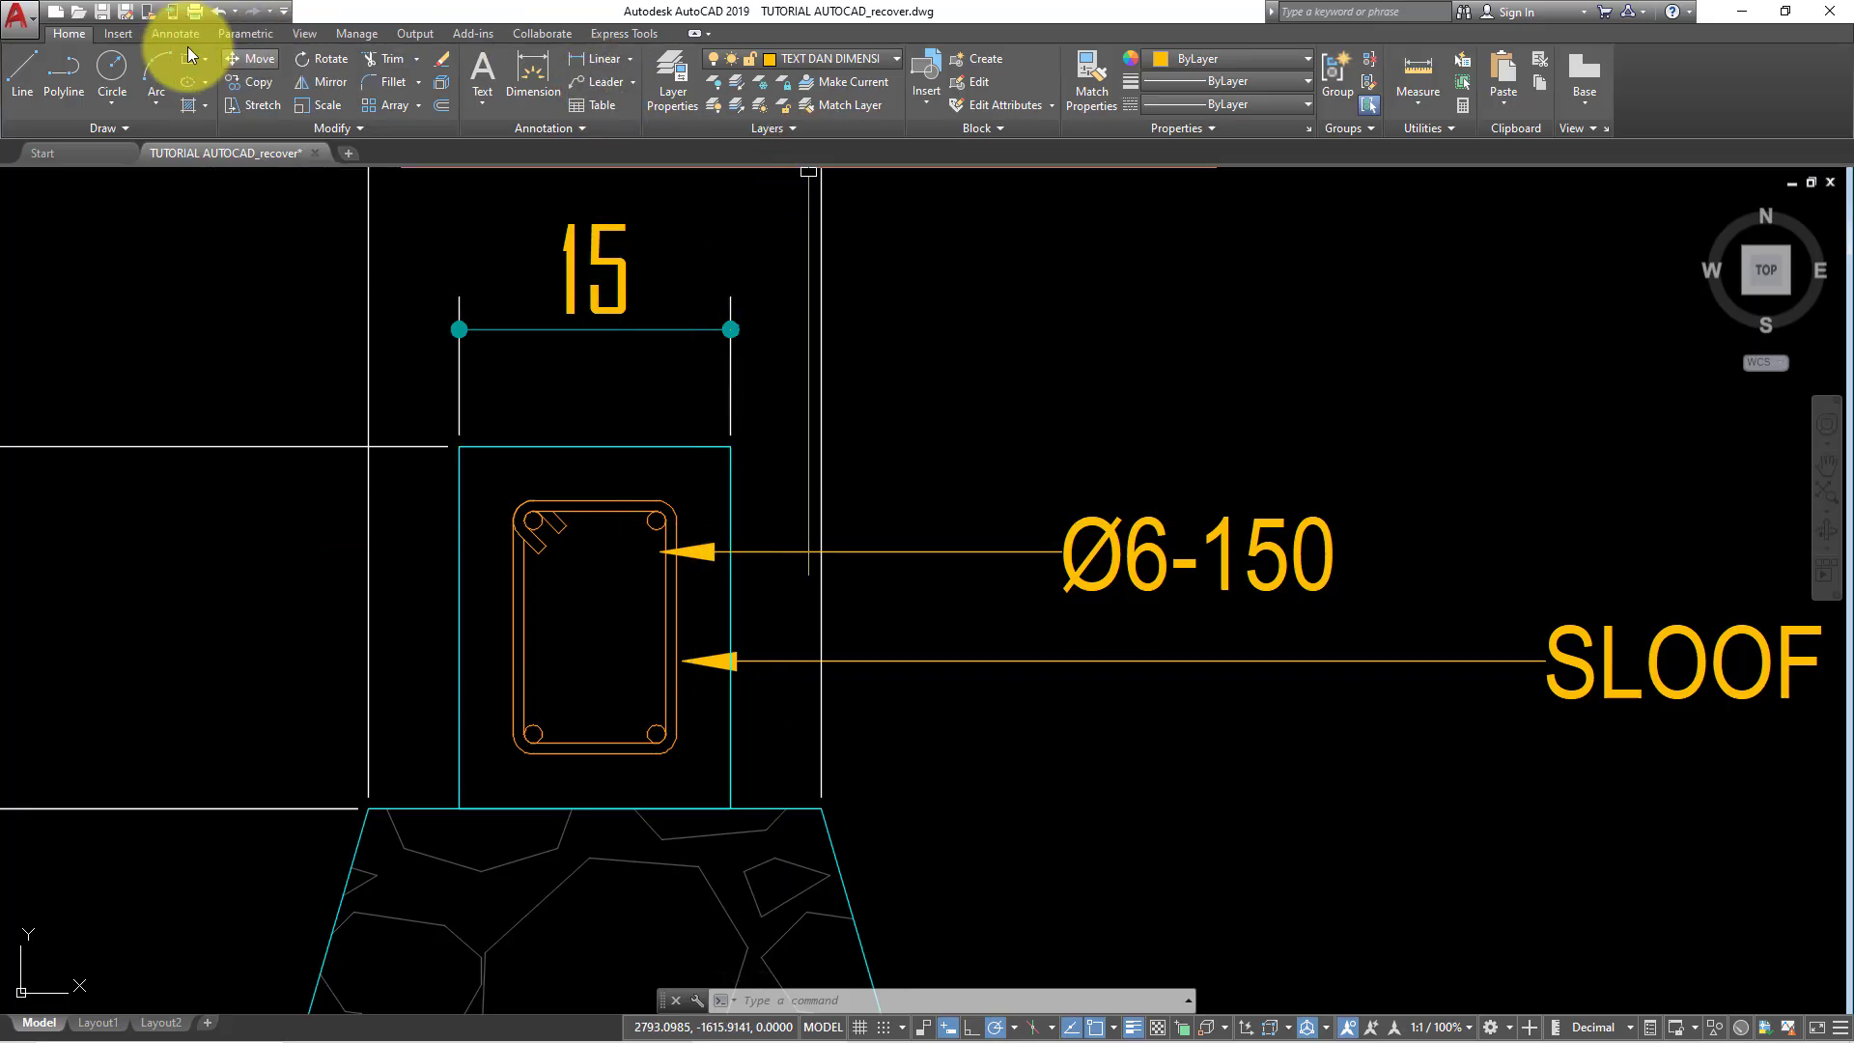
click(145, 33)
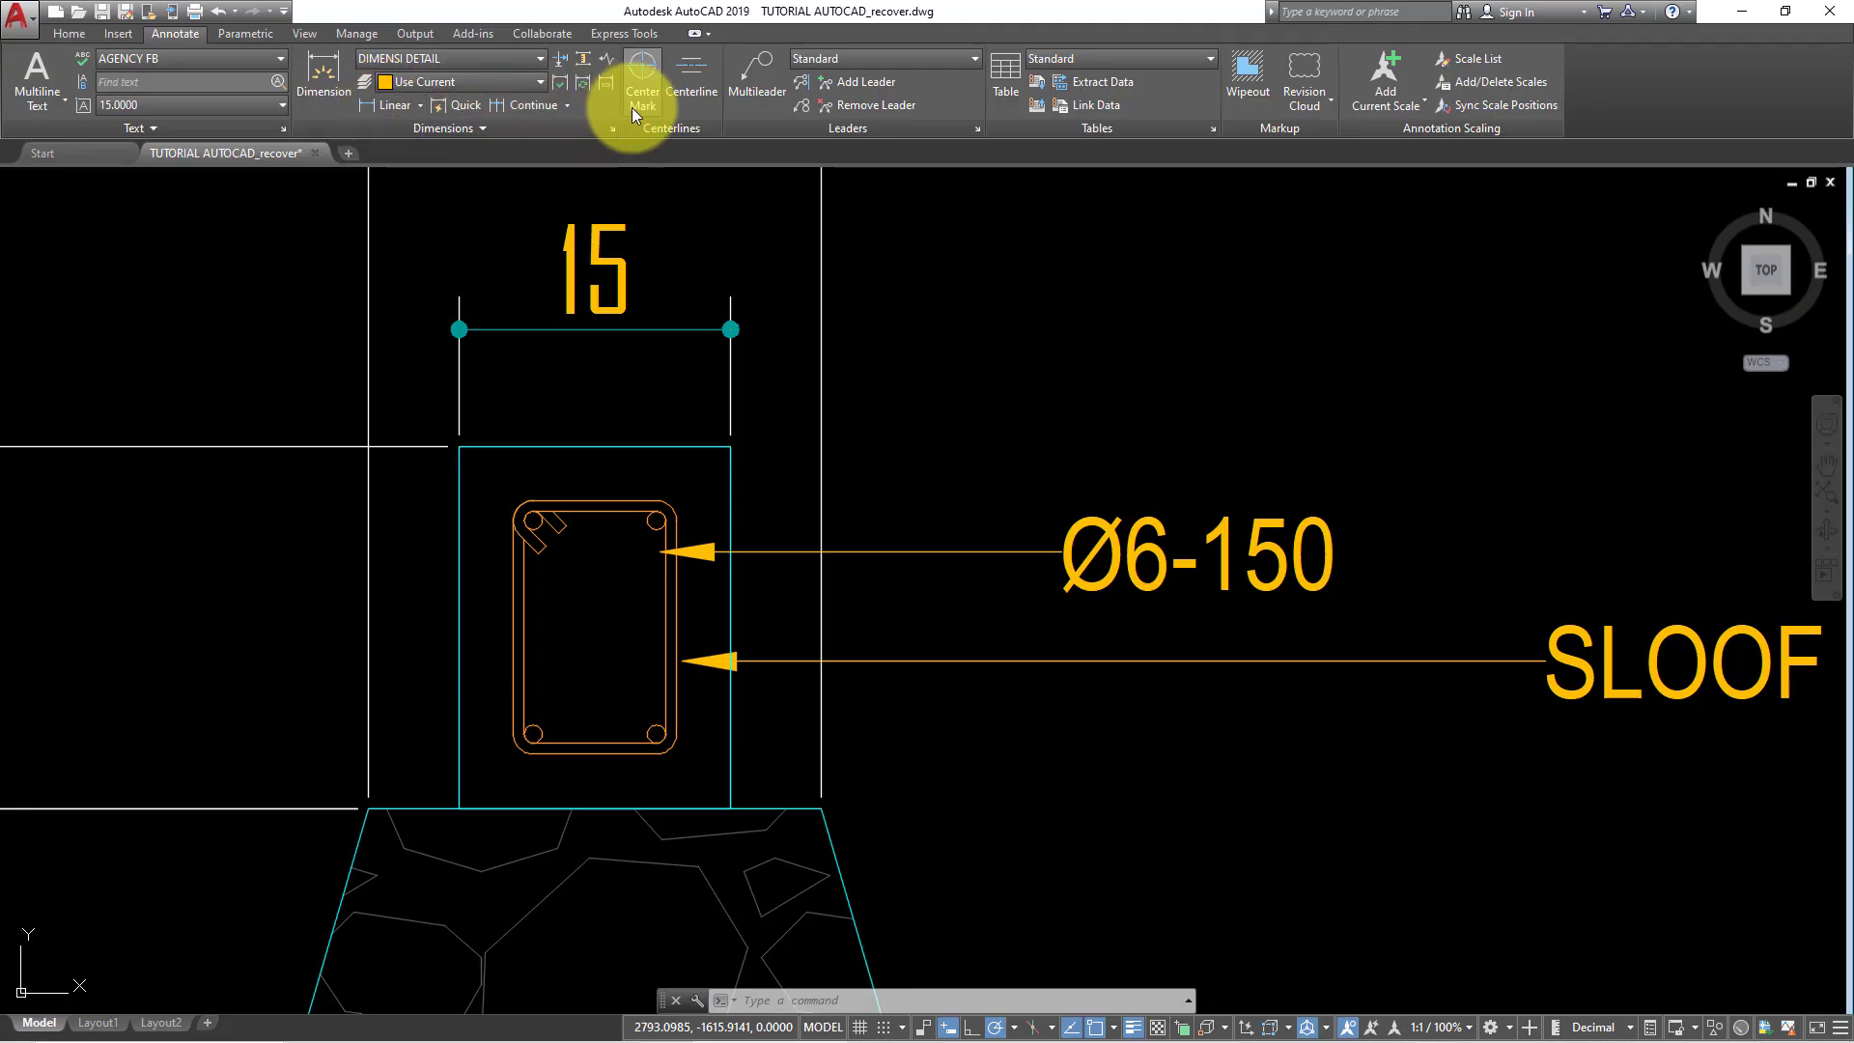
click(757, 83)
scroll(652, 517, up, 1)
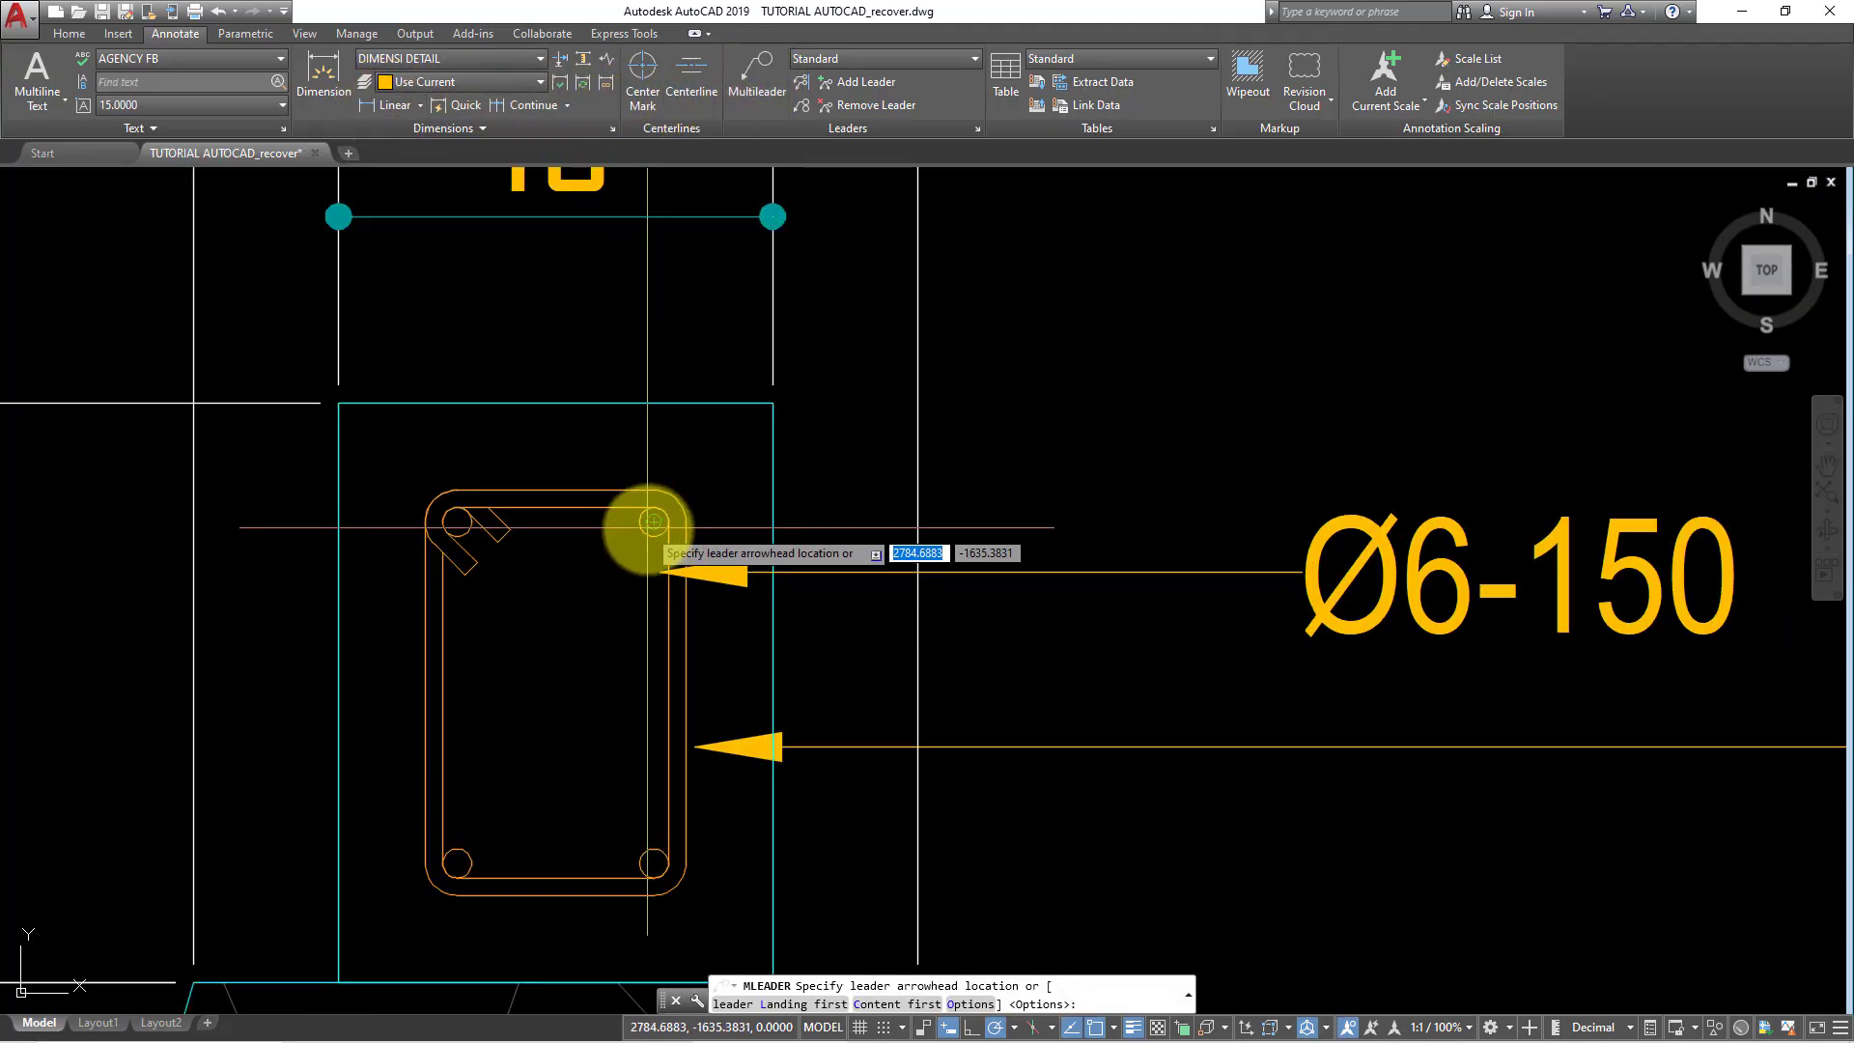
scroll(654, 521, up, 1)
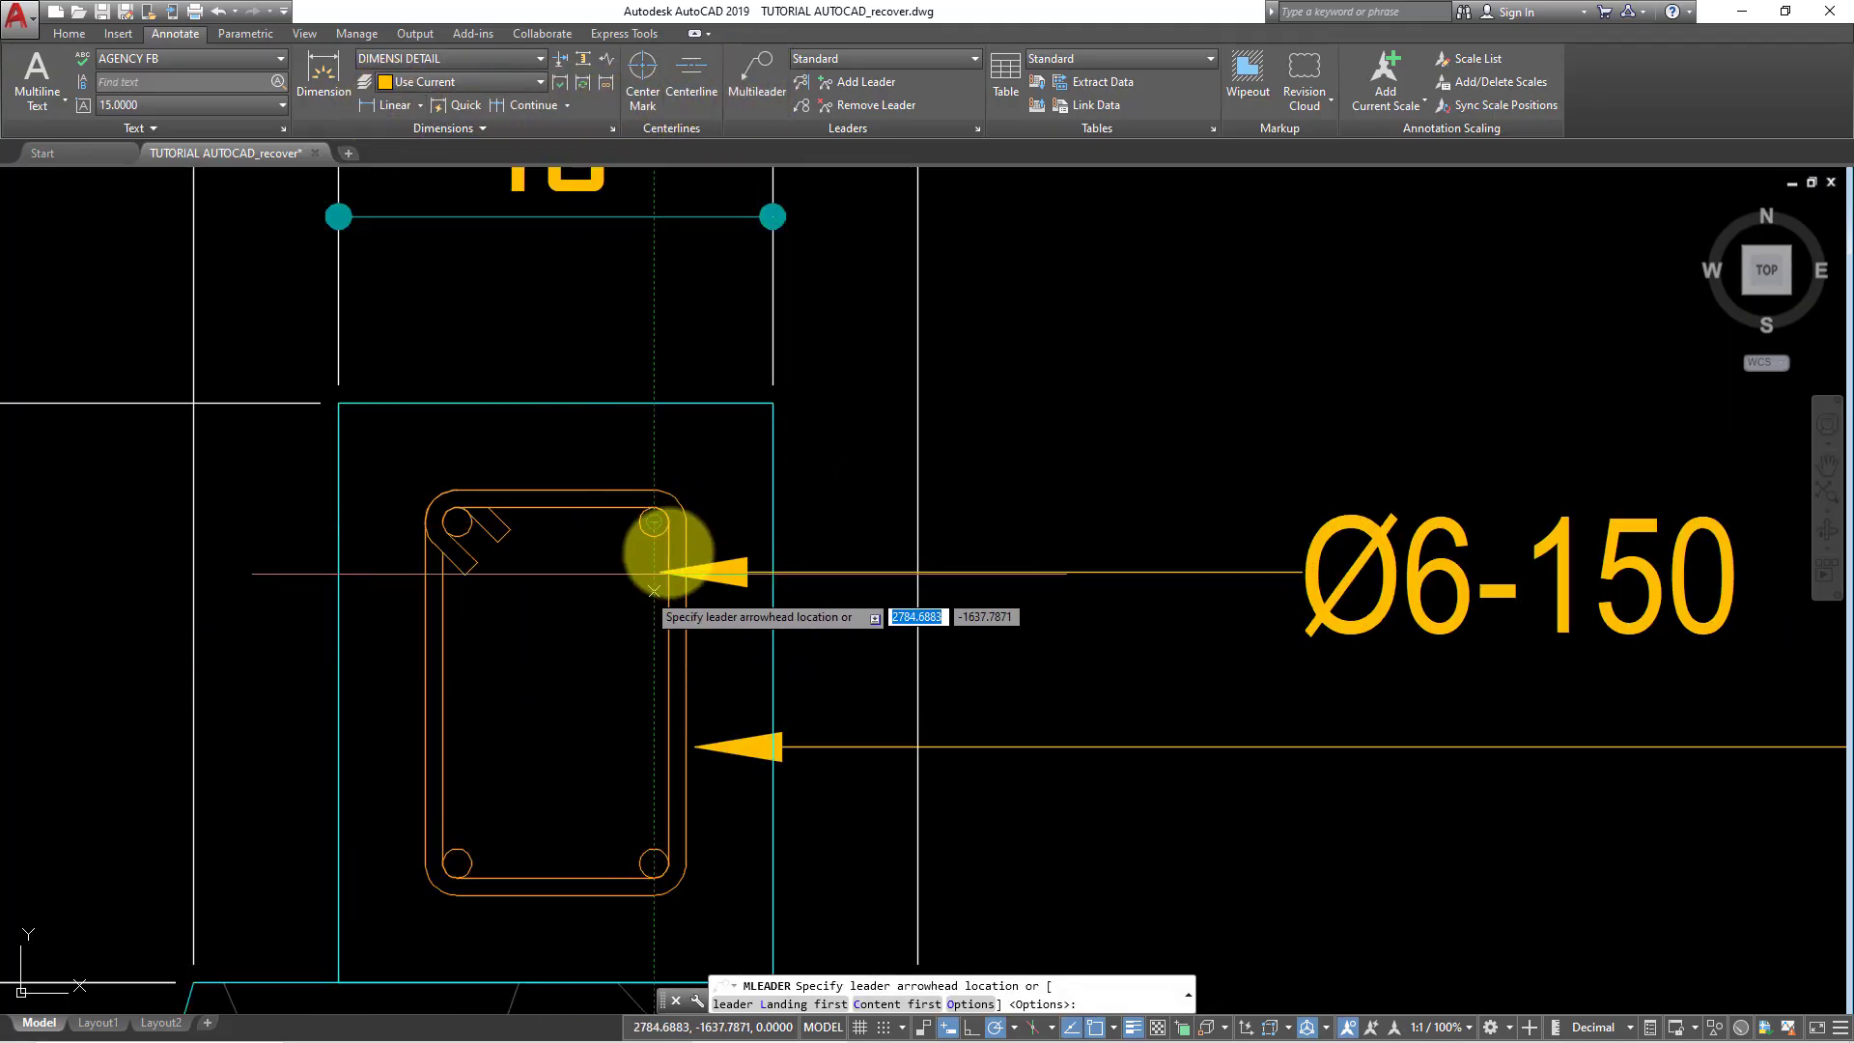
click(654, 521)
scroll(884, 297, down, 1)
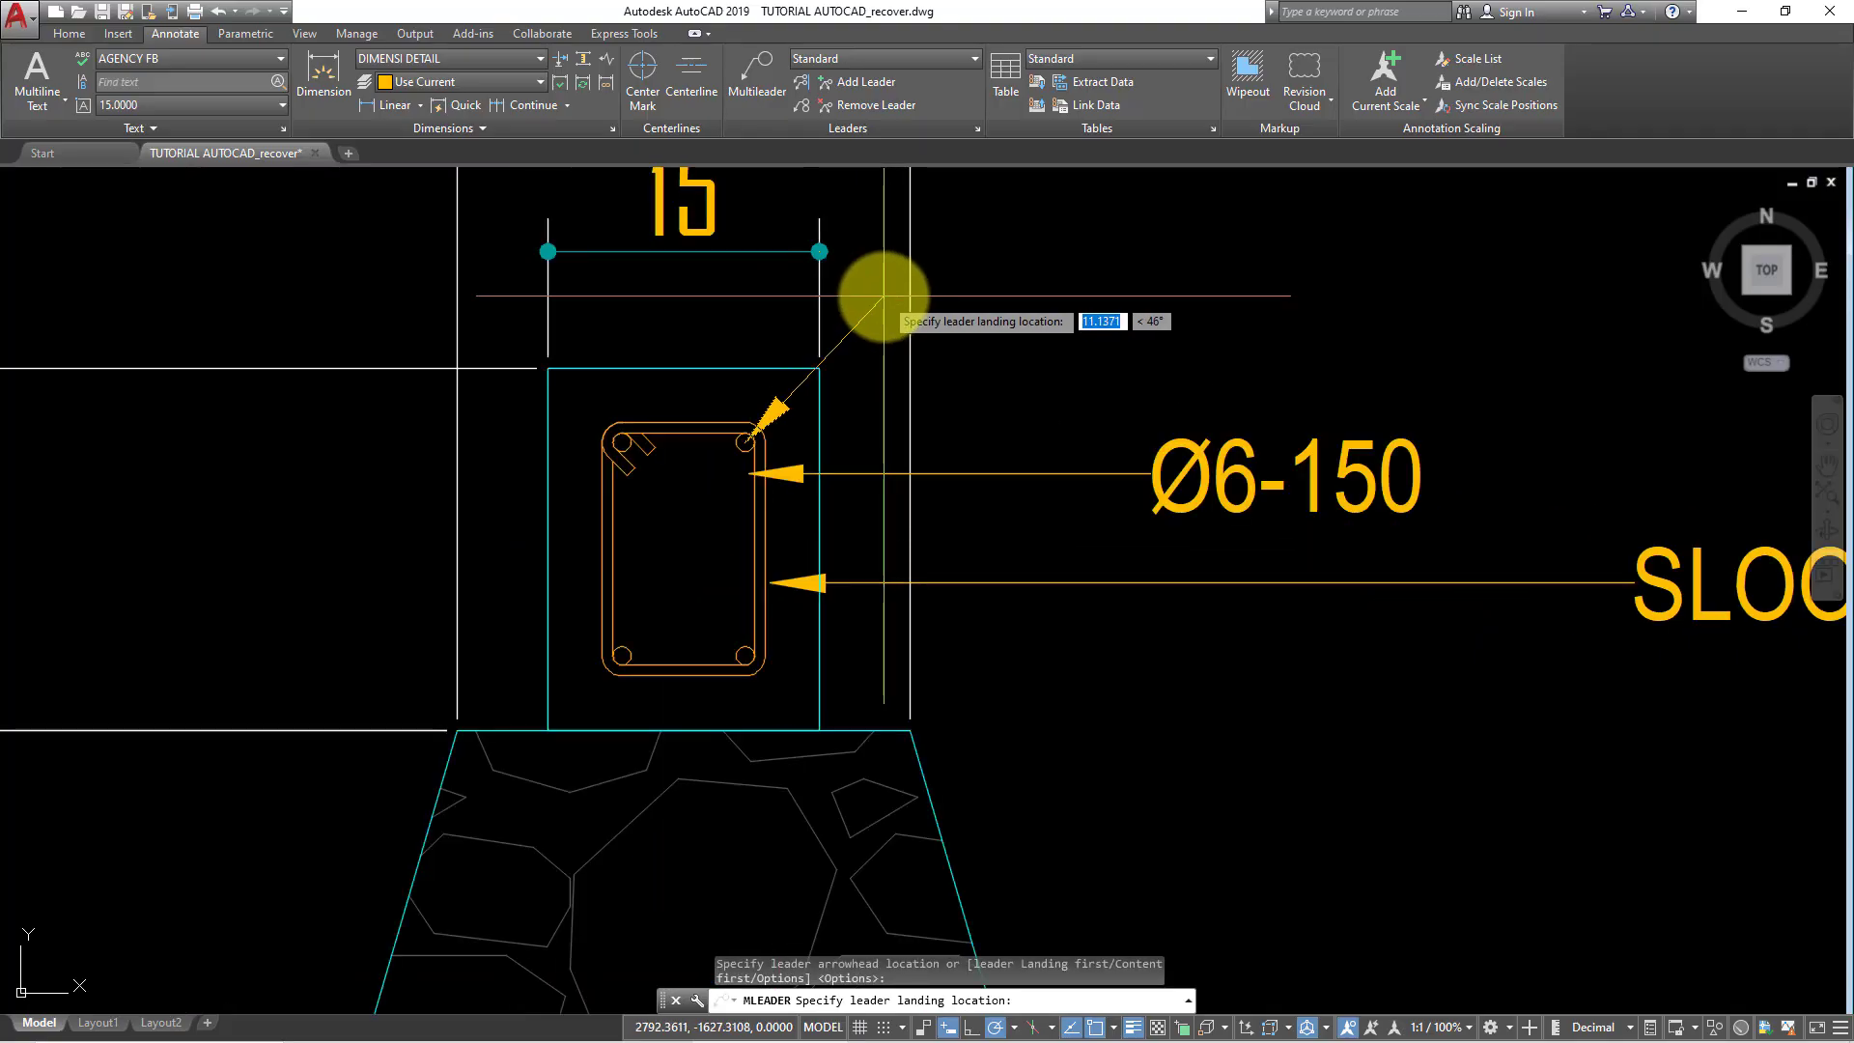
click(891, 293)
scroll(900, 288, up, 1)
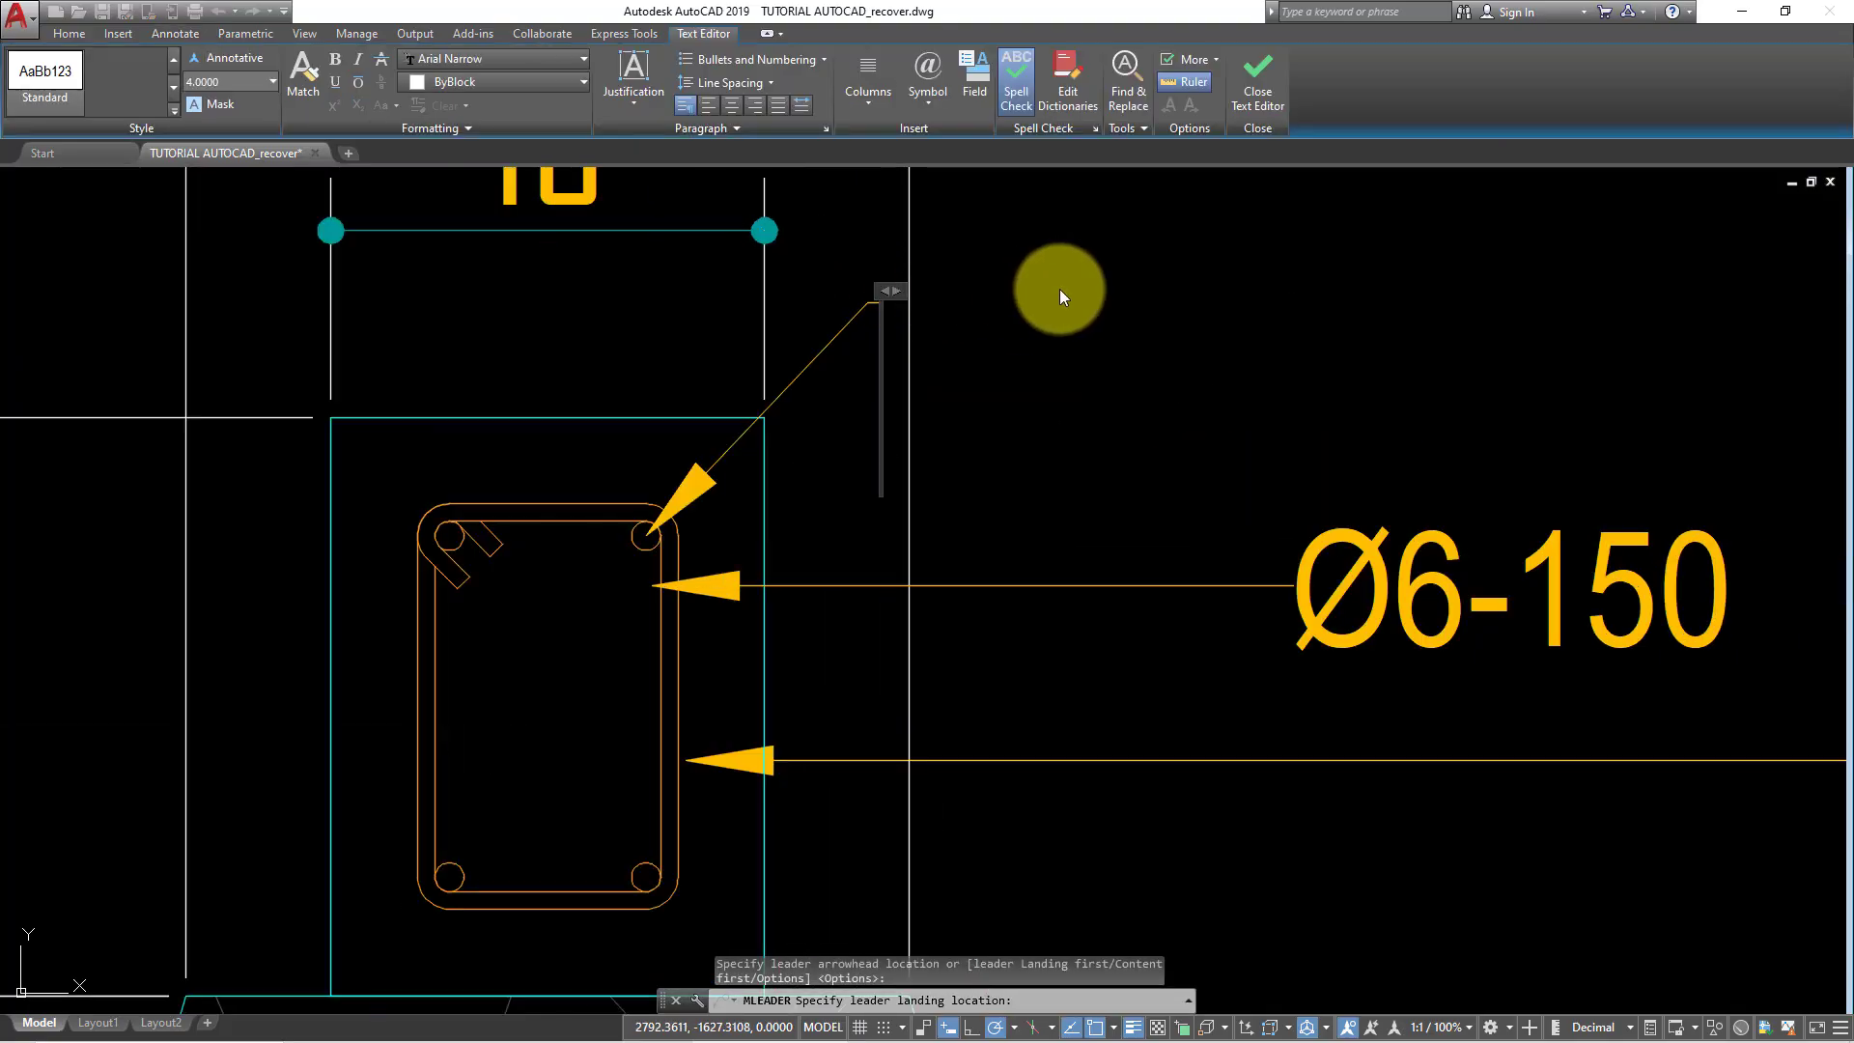
drag(890, 291, 1059, 298)
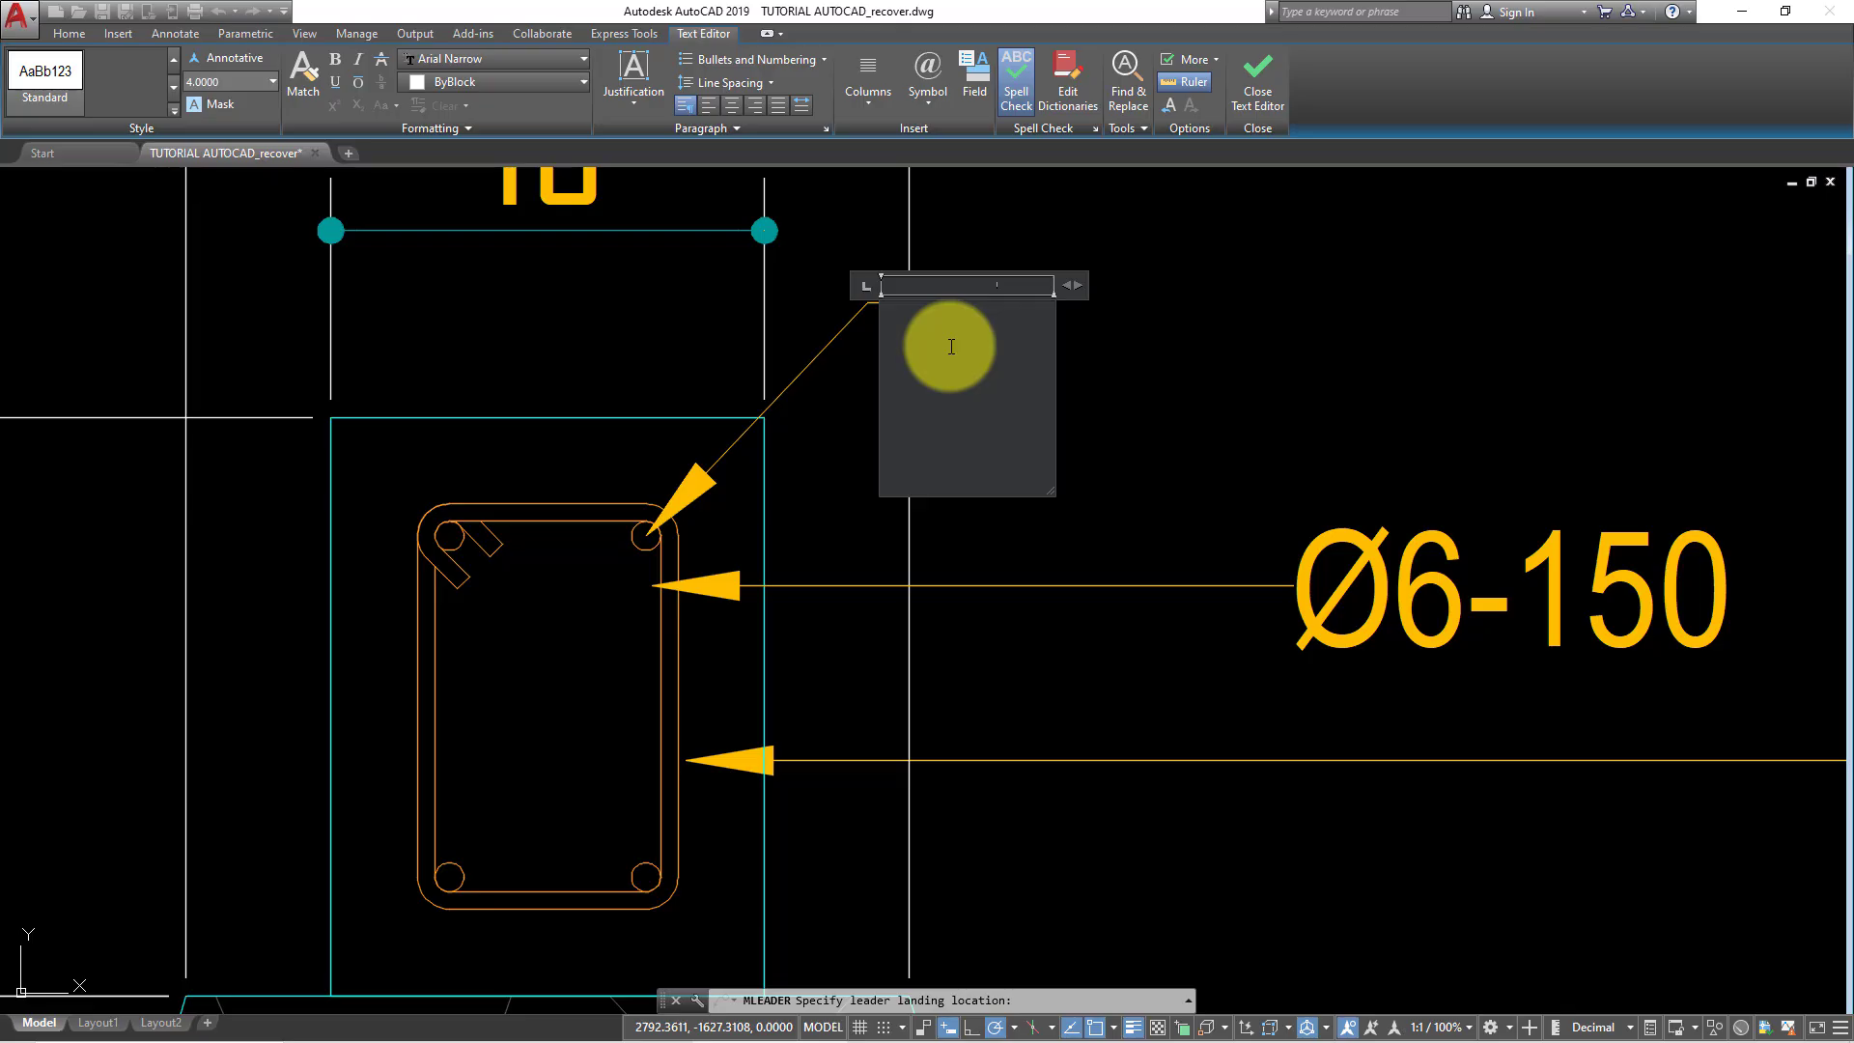
- Enter the label text 4-Ø10 with the diameter symbol and commit it
click(929, 106)
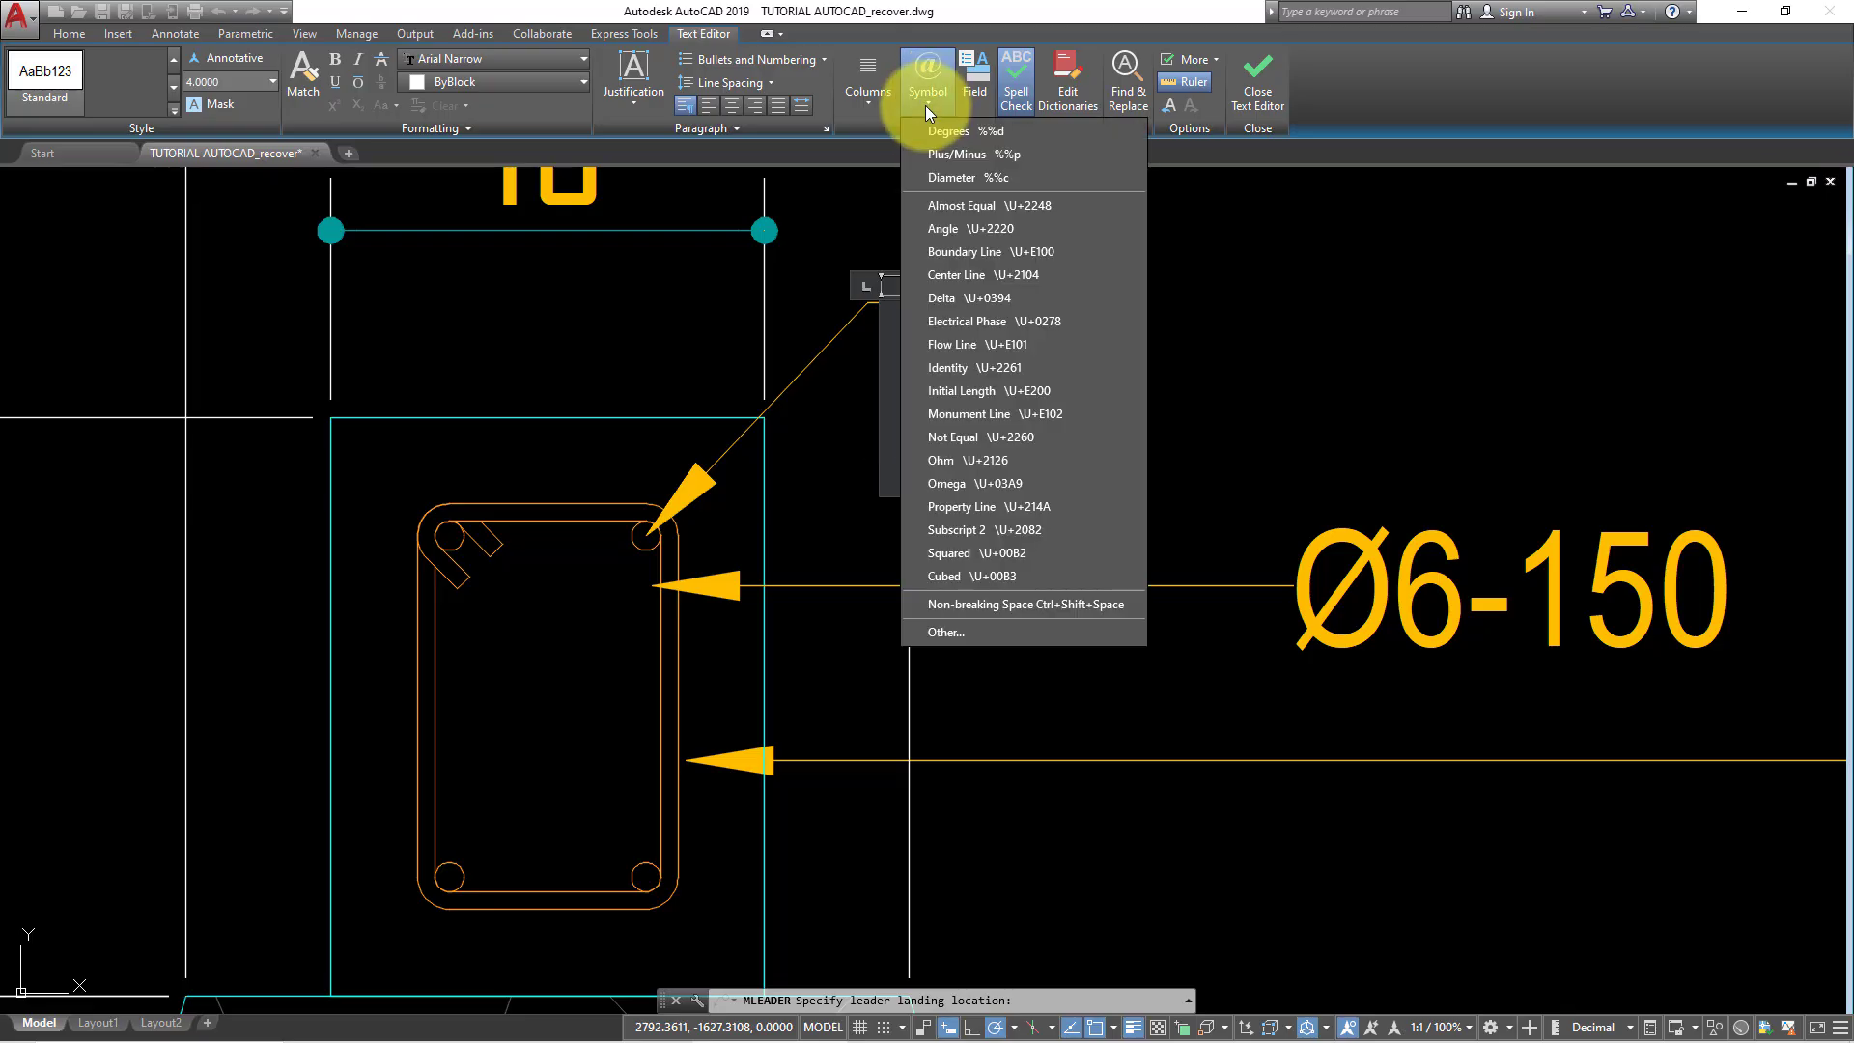
click(952, 172)
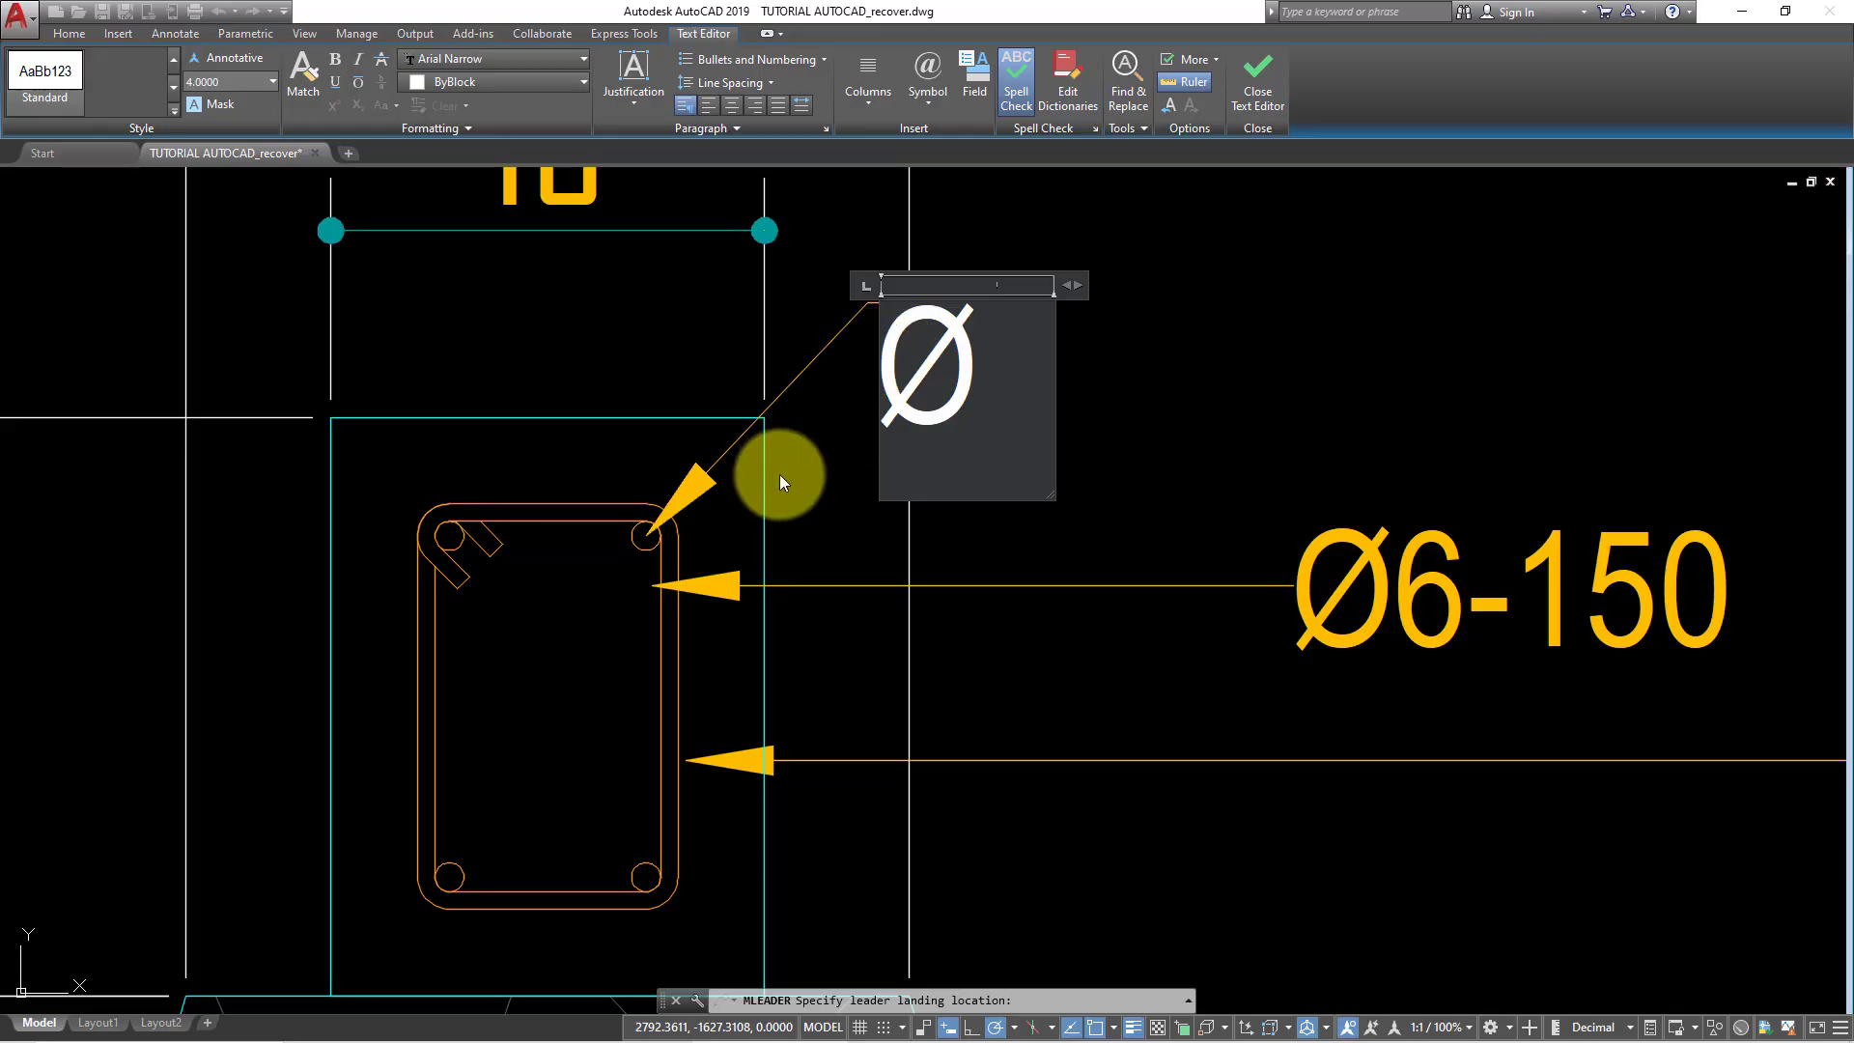
text(4)
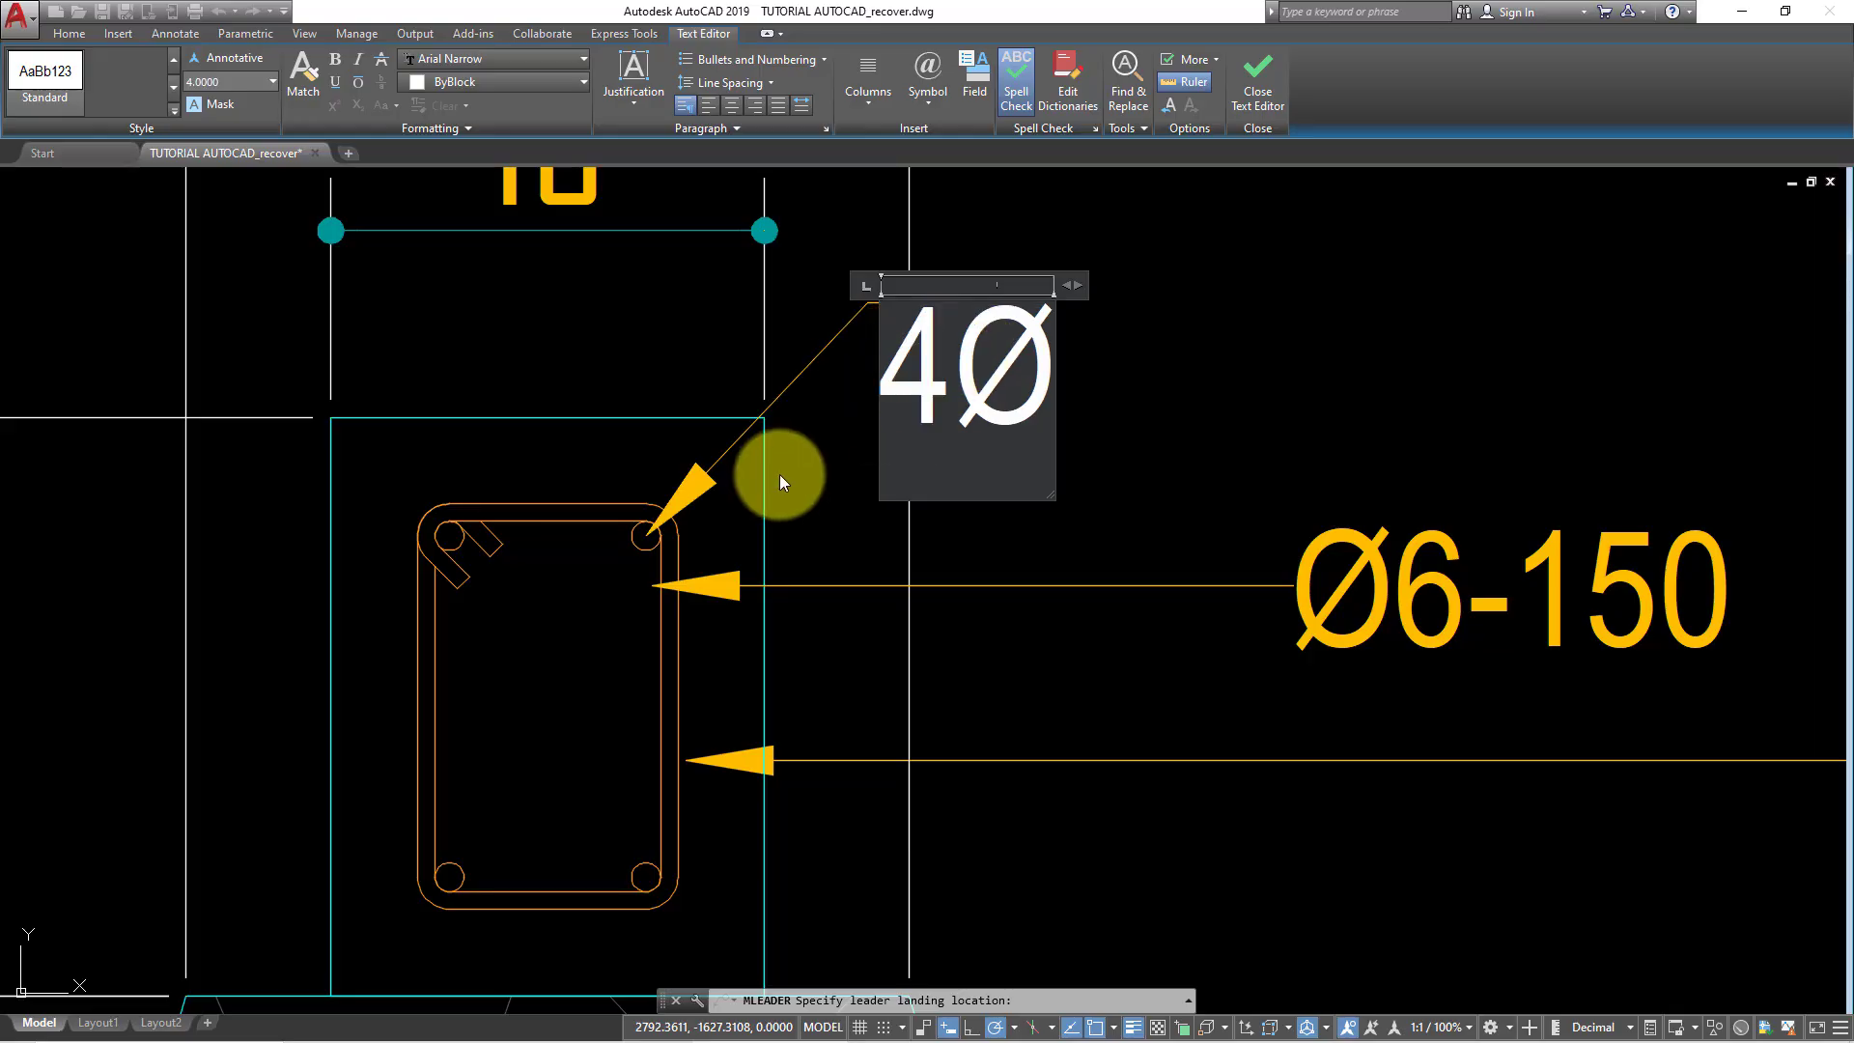
text(-1)
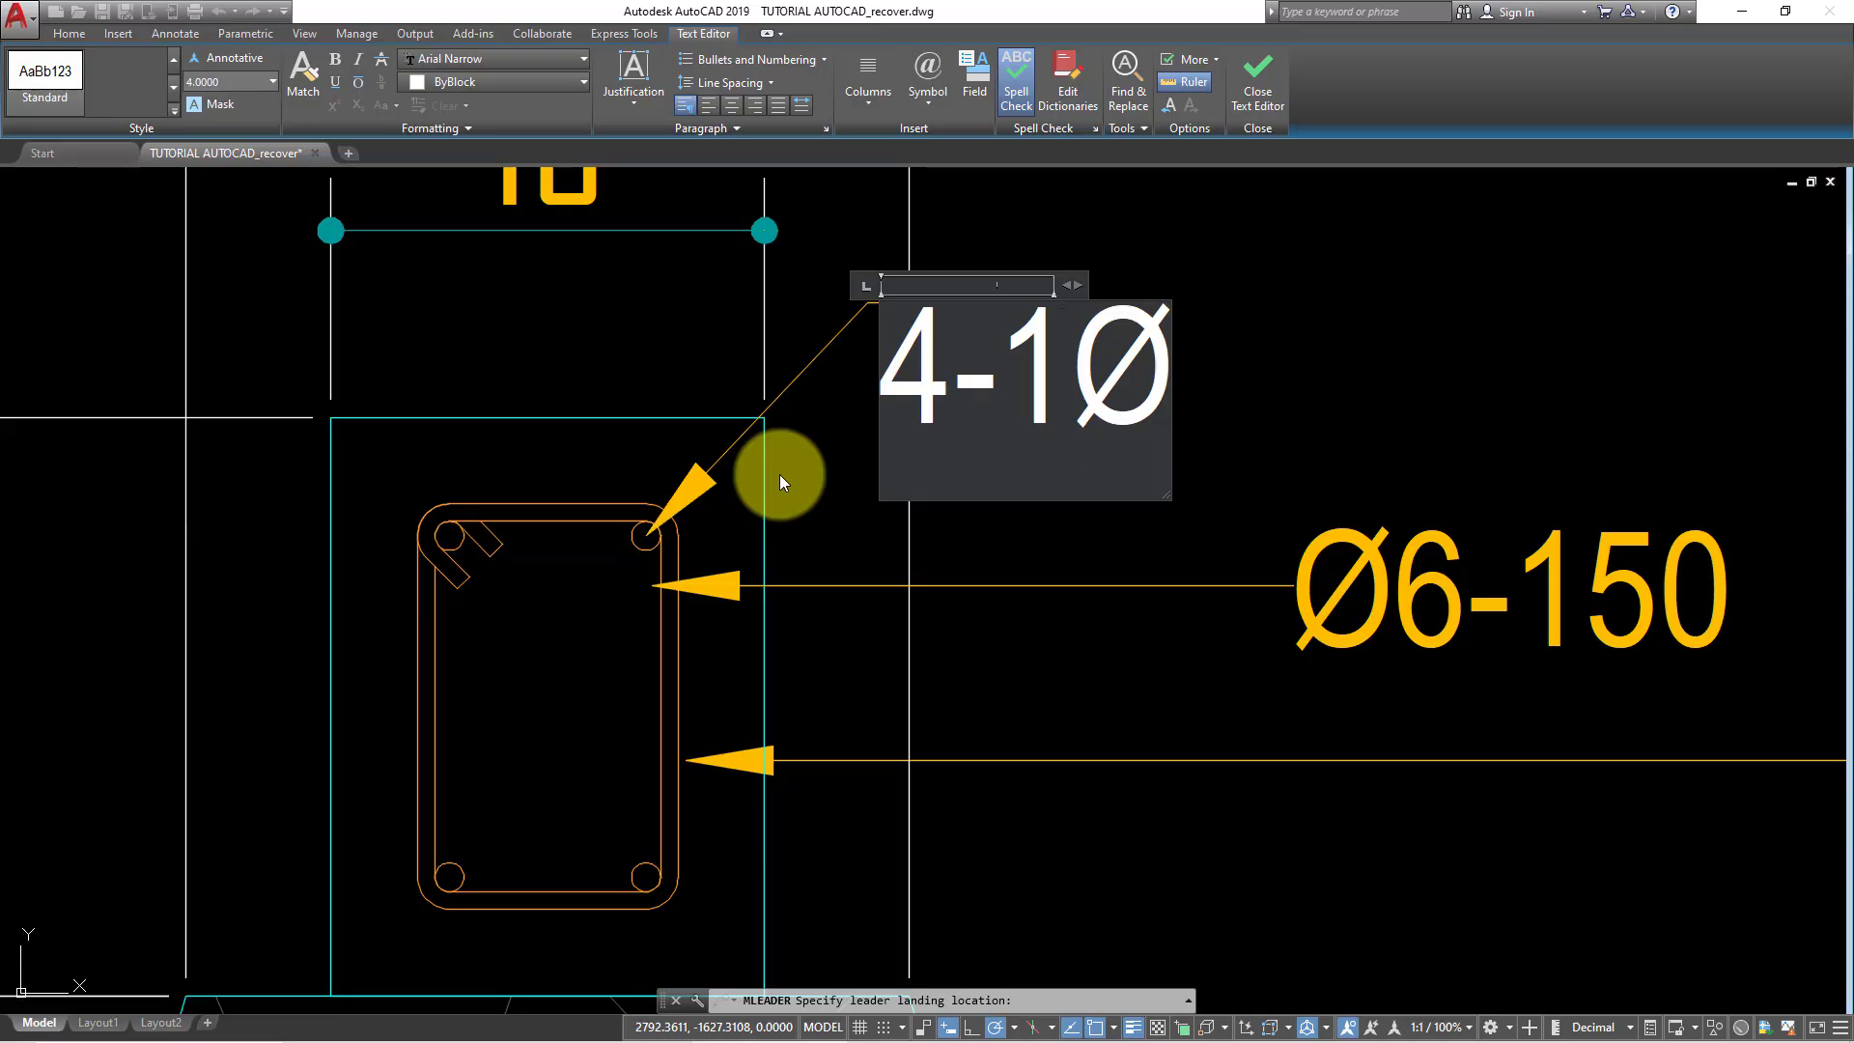
key(BackSpace)
text(-)
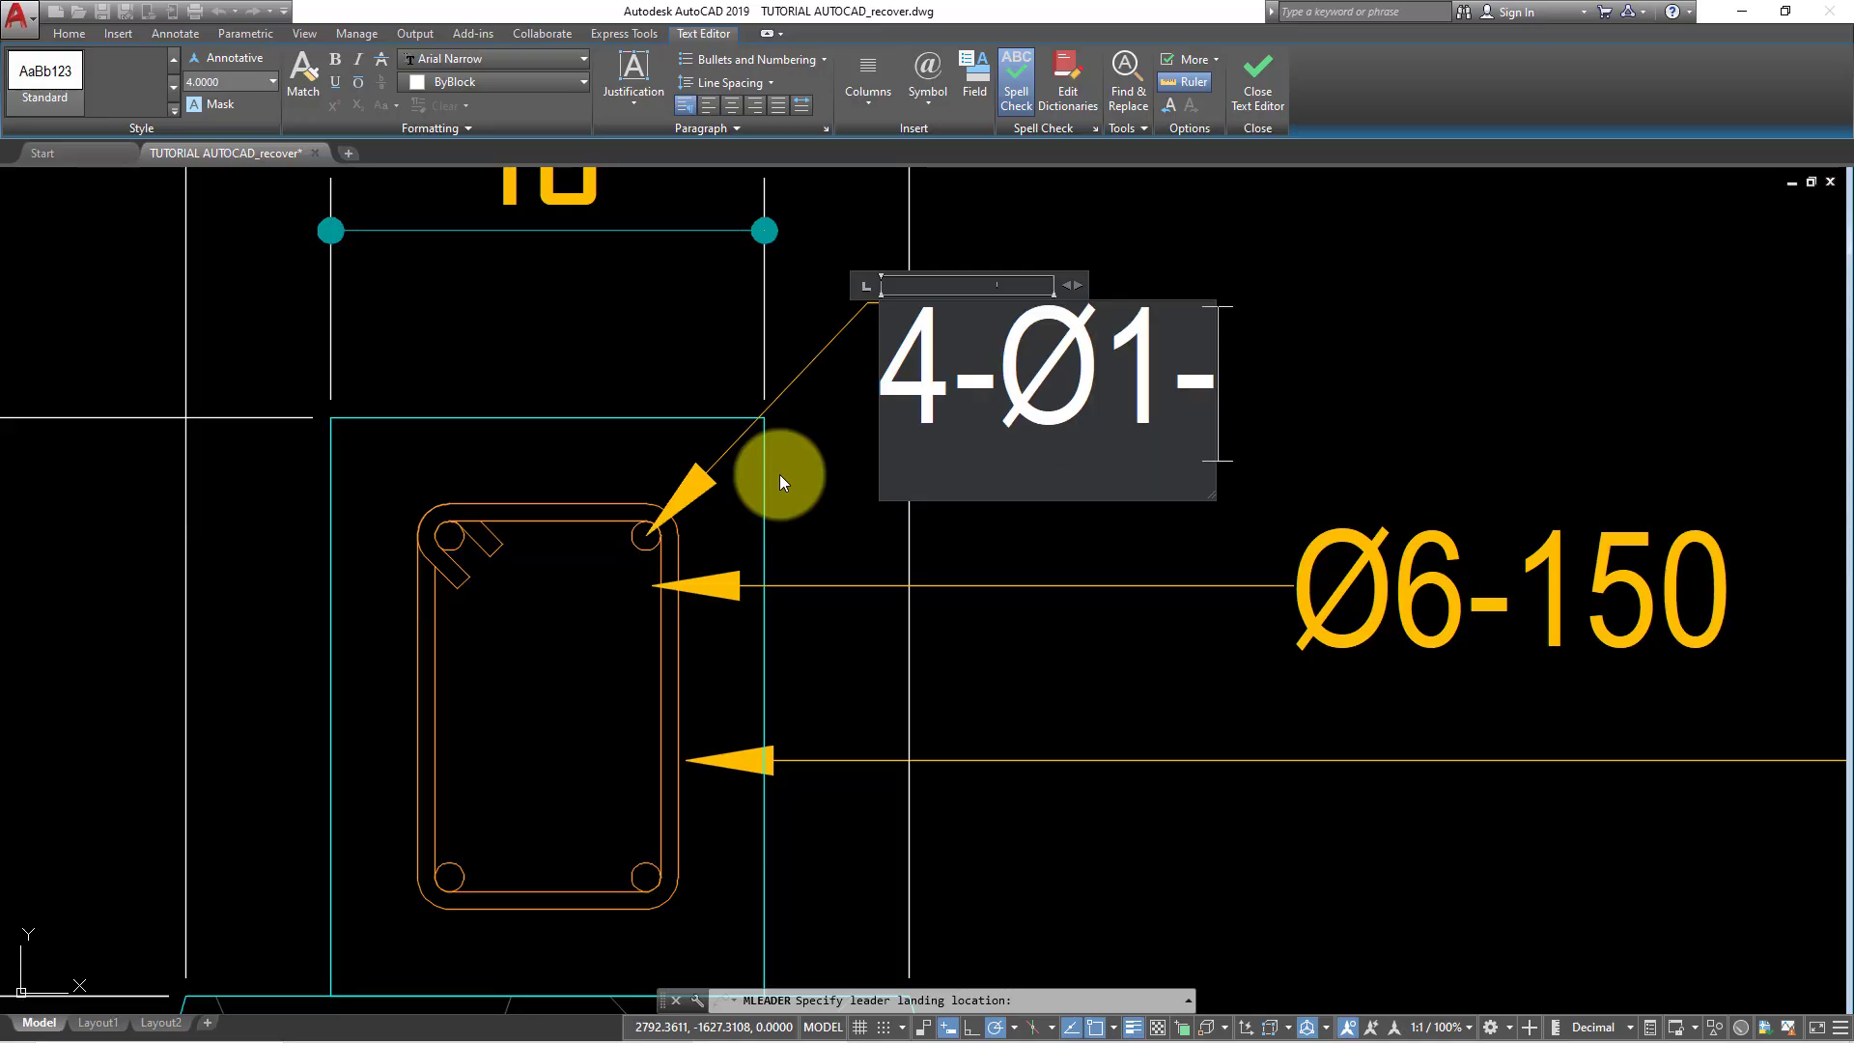
key(BackSpace)
text(0)
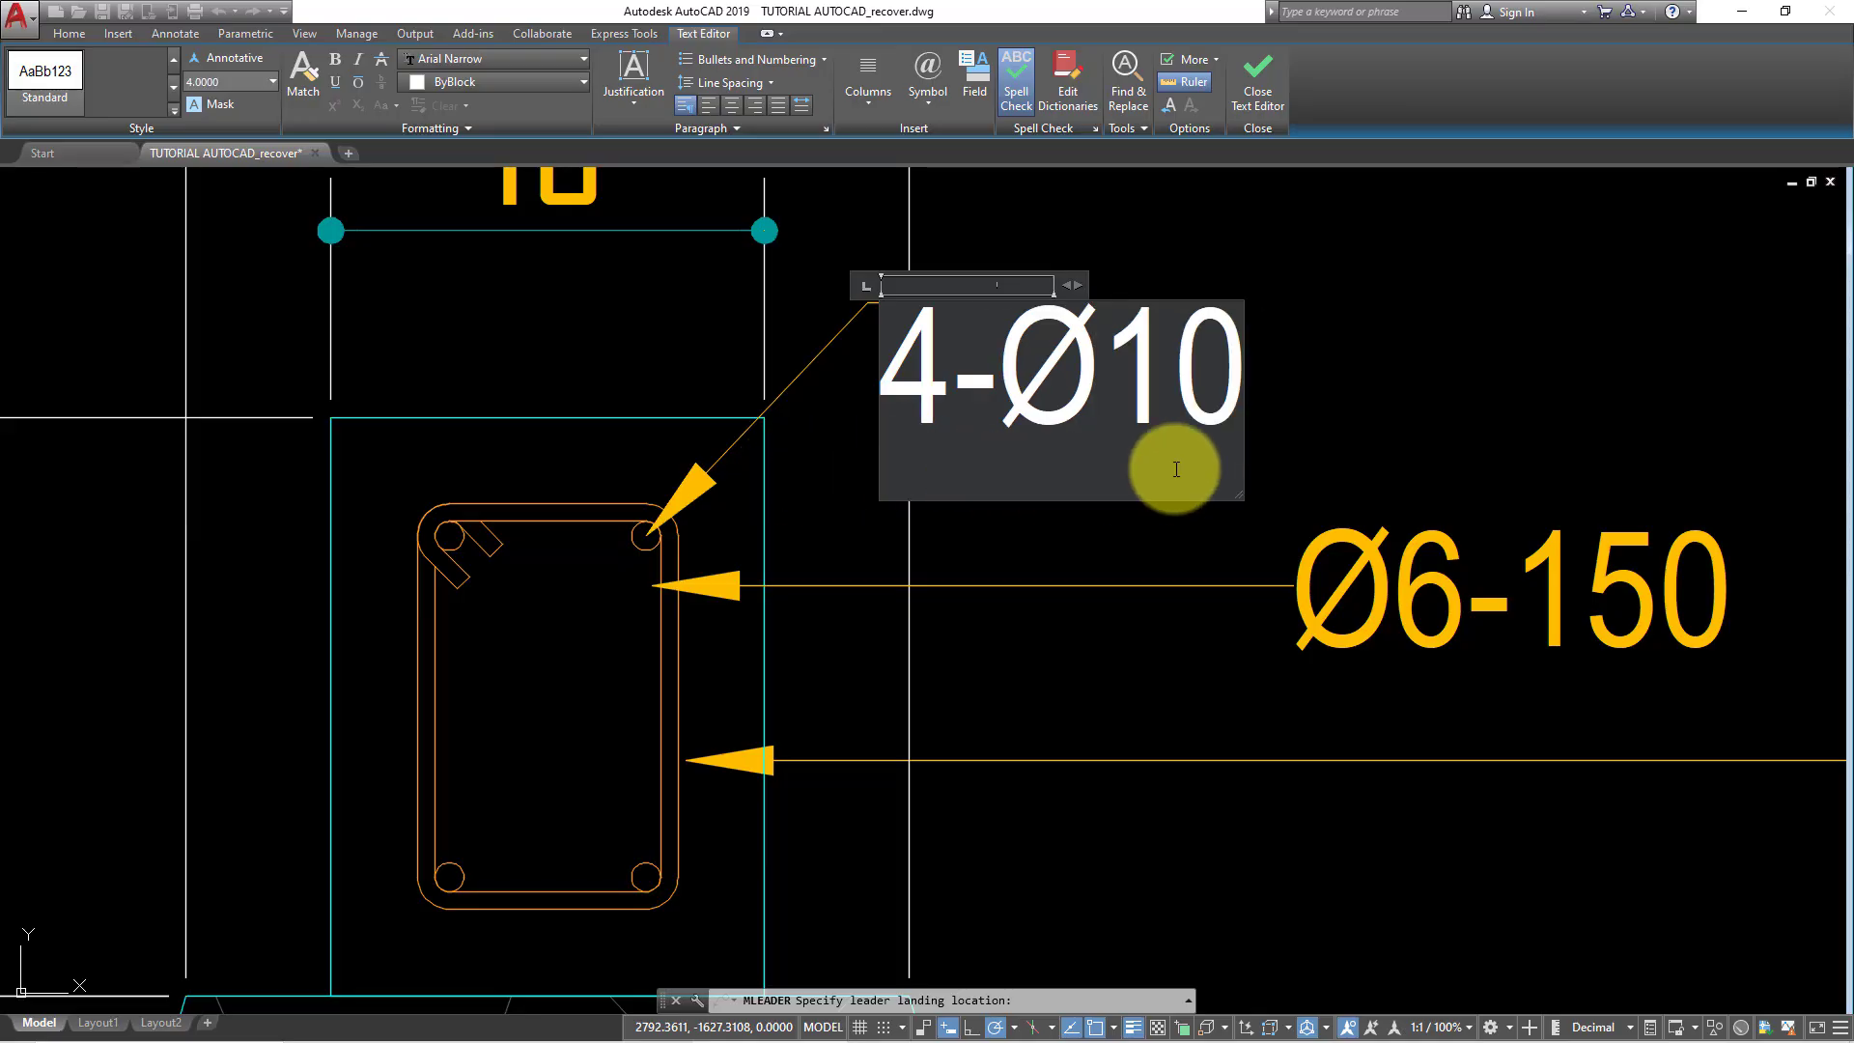
click(1298, 446)
- Select the 4-Ø10 multileader and pick up its landing point
scroll(858, 431, down, 2)
scroll(874, 348, up, 4)
click(874, 348)
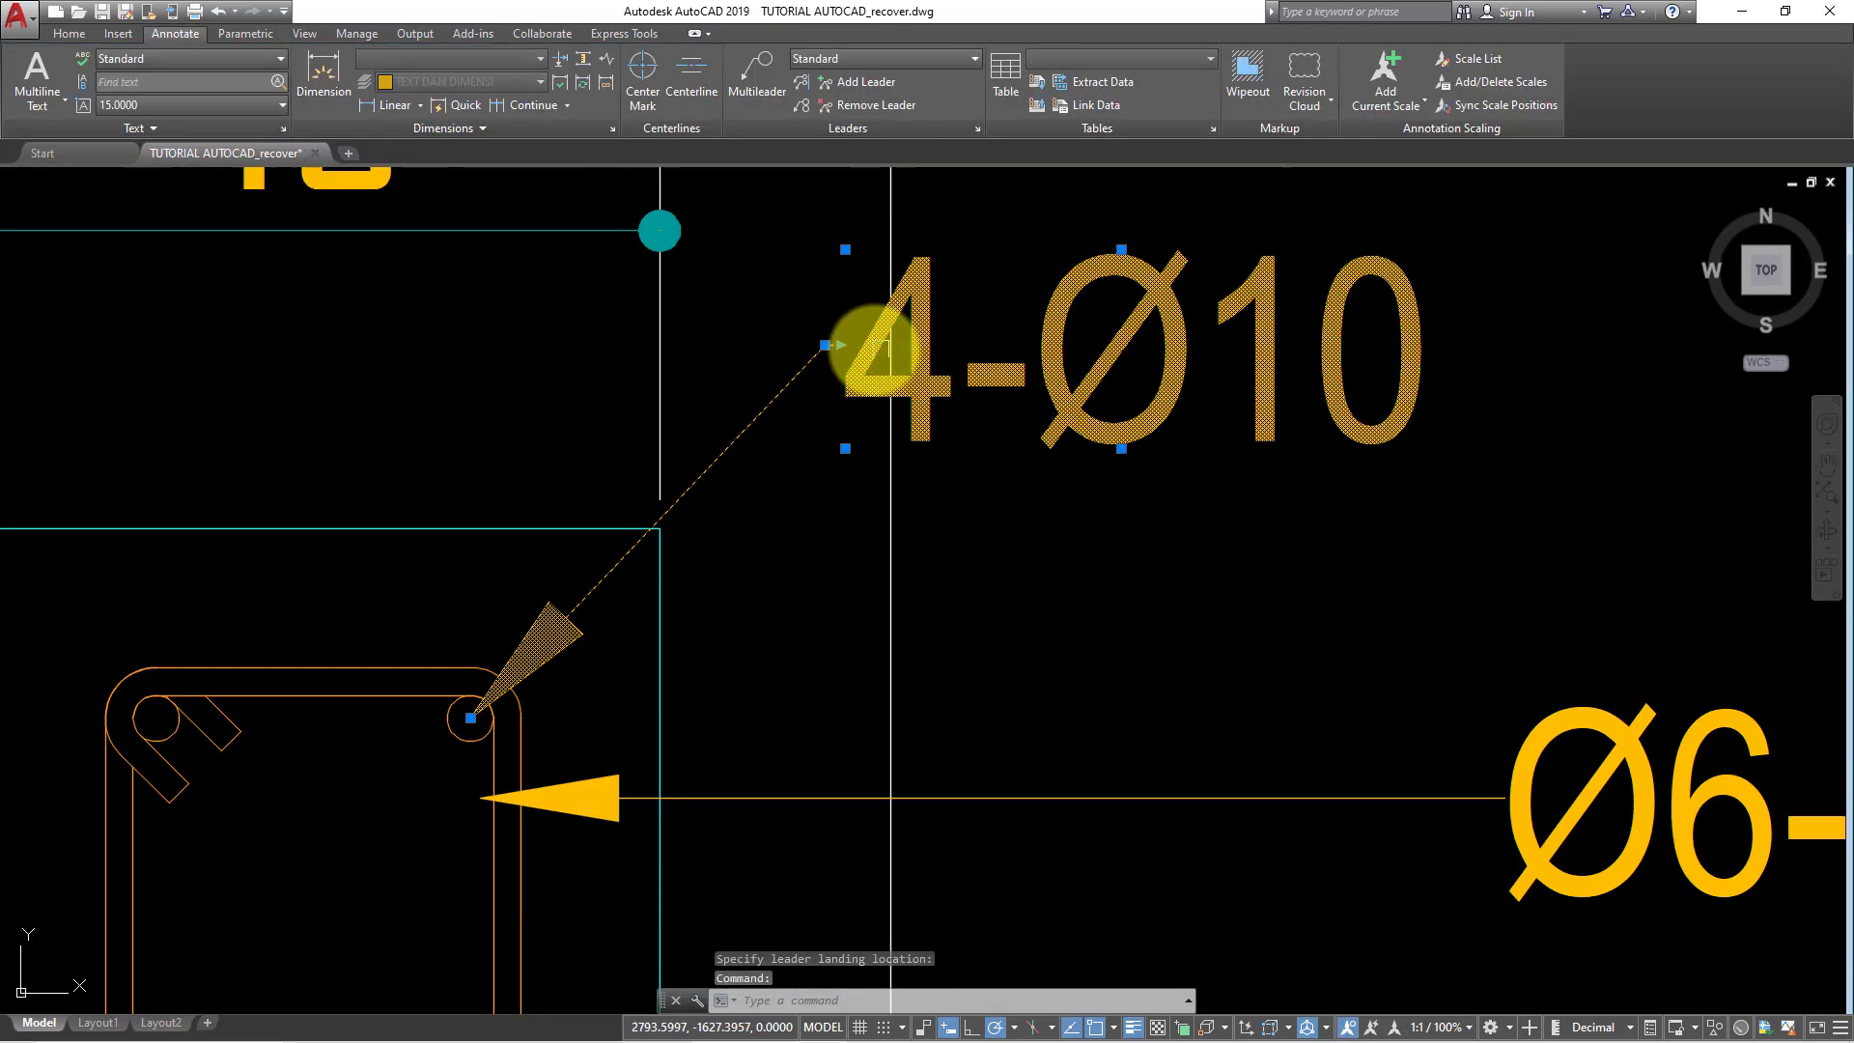
click(841, 345)
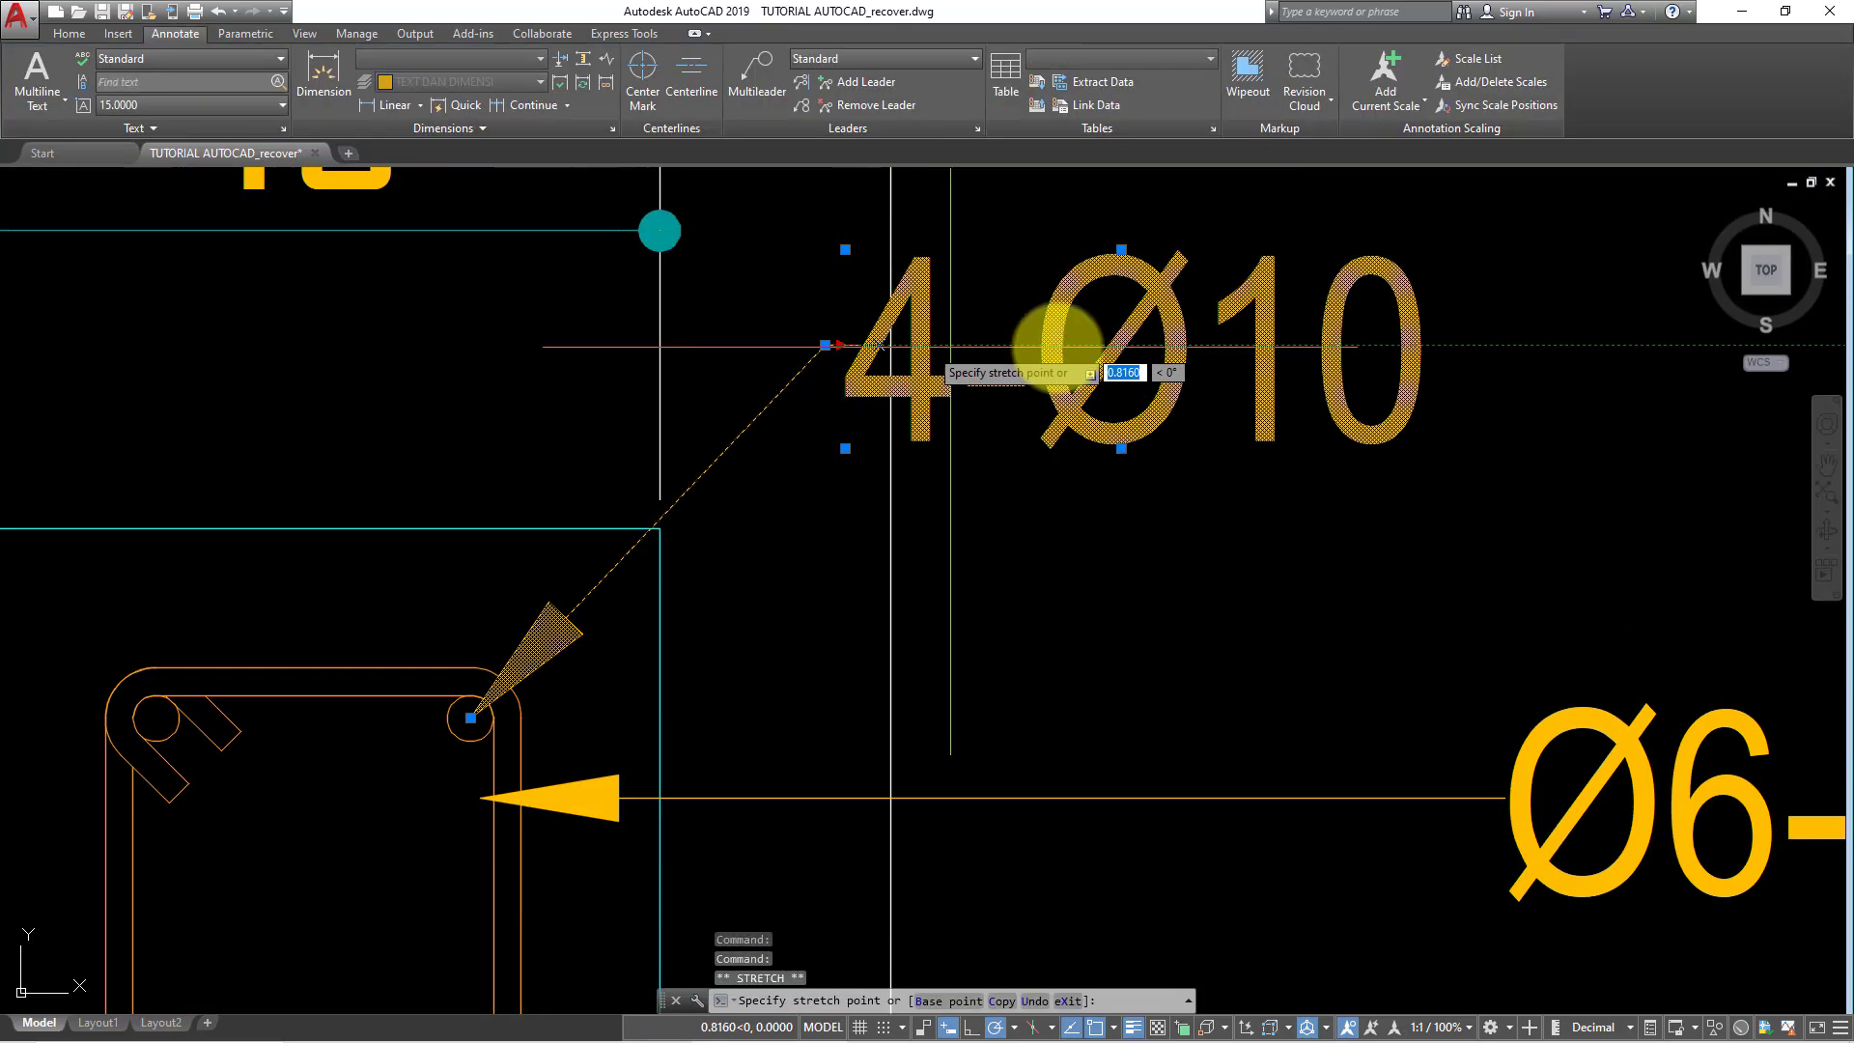
scroll(1165, 413, down, 4)
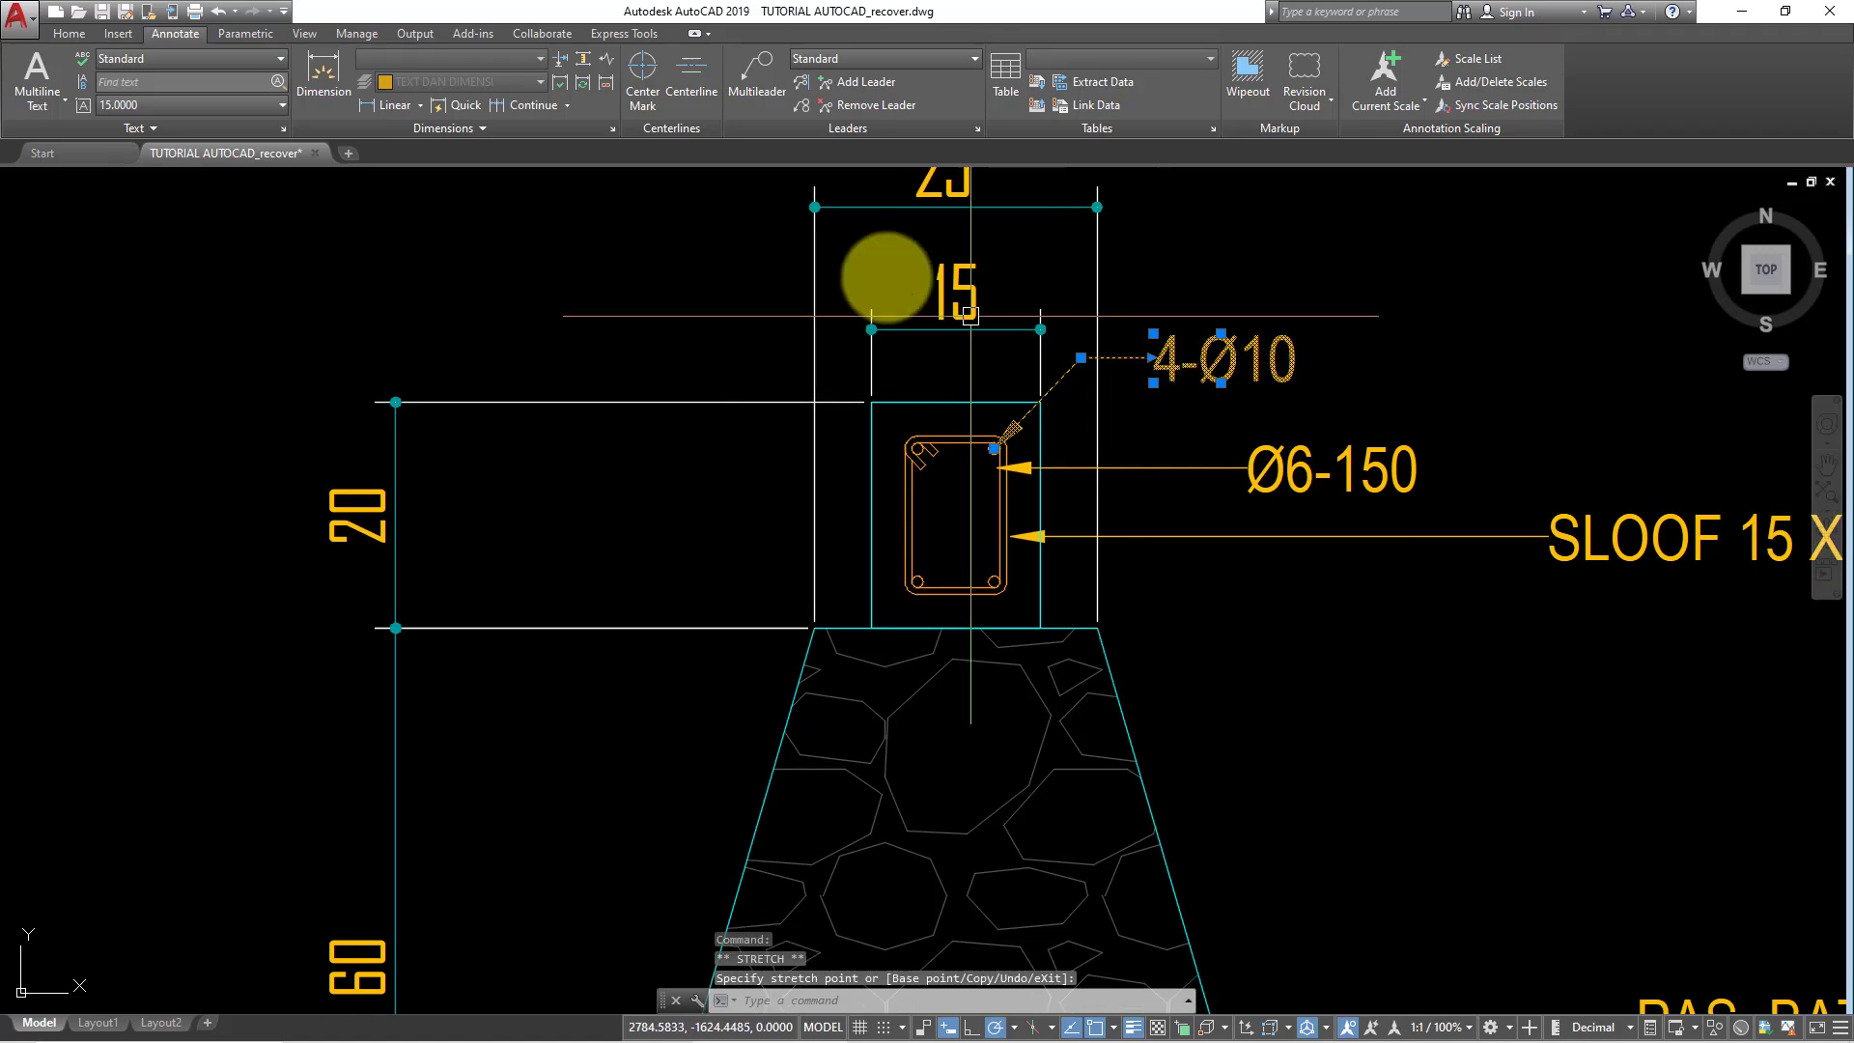
- Add leader arrows from 4-Ø10 to the top-left, bottom-left and bottom-right rebar bars
click(836, 83)
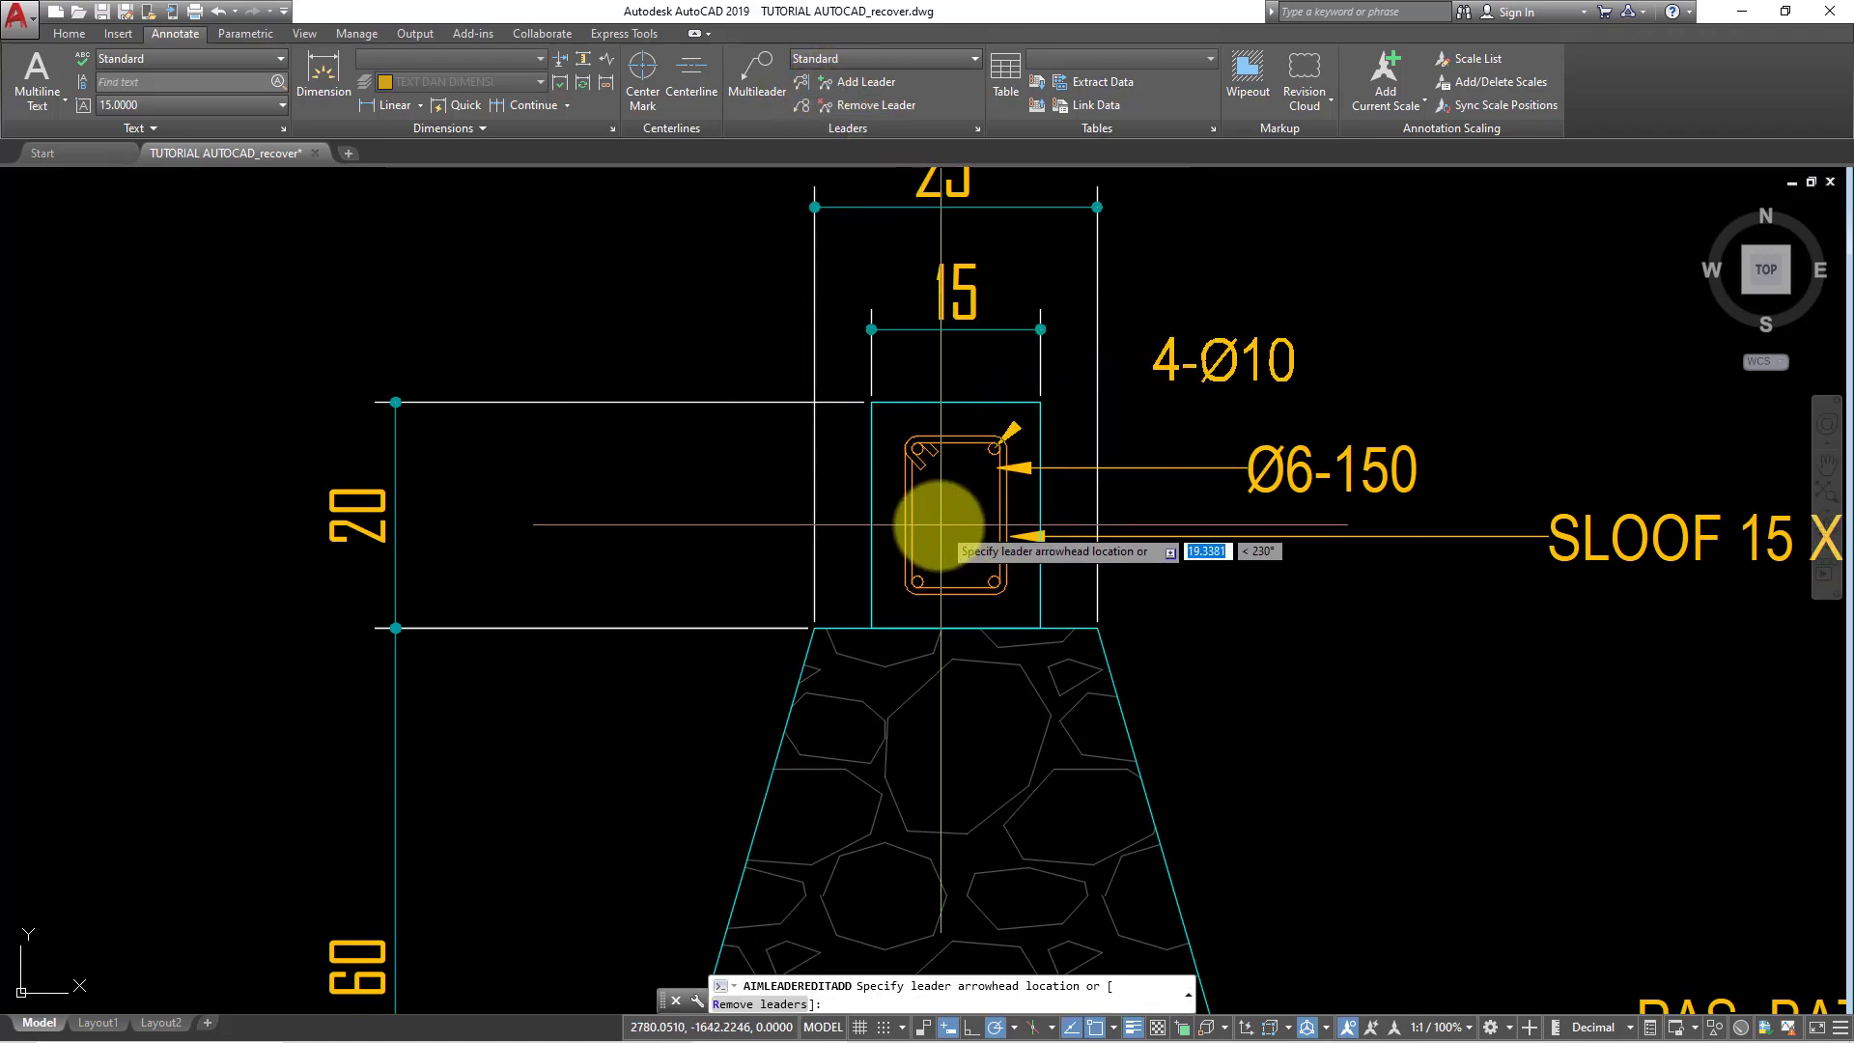
scroll(912, 439, up, 2)
click(913, 439)
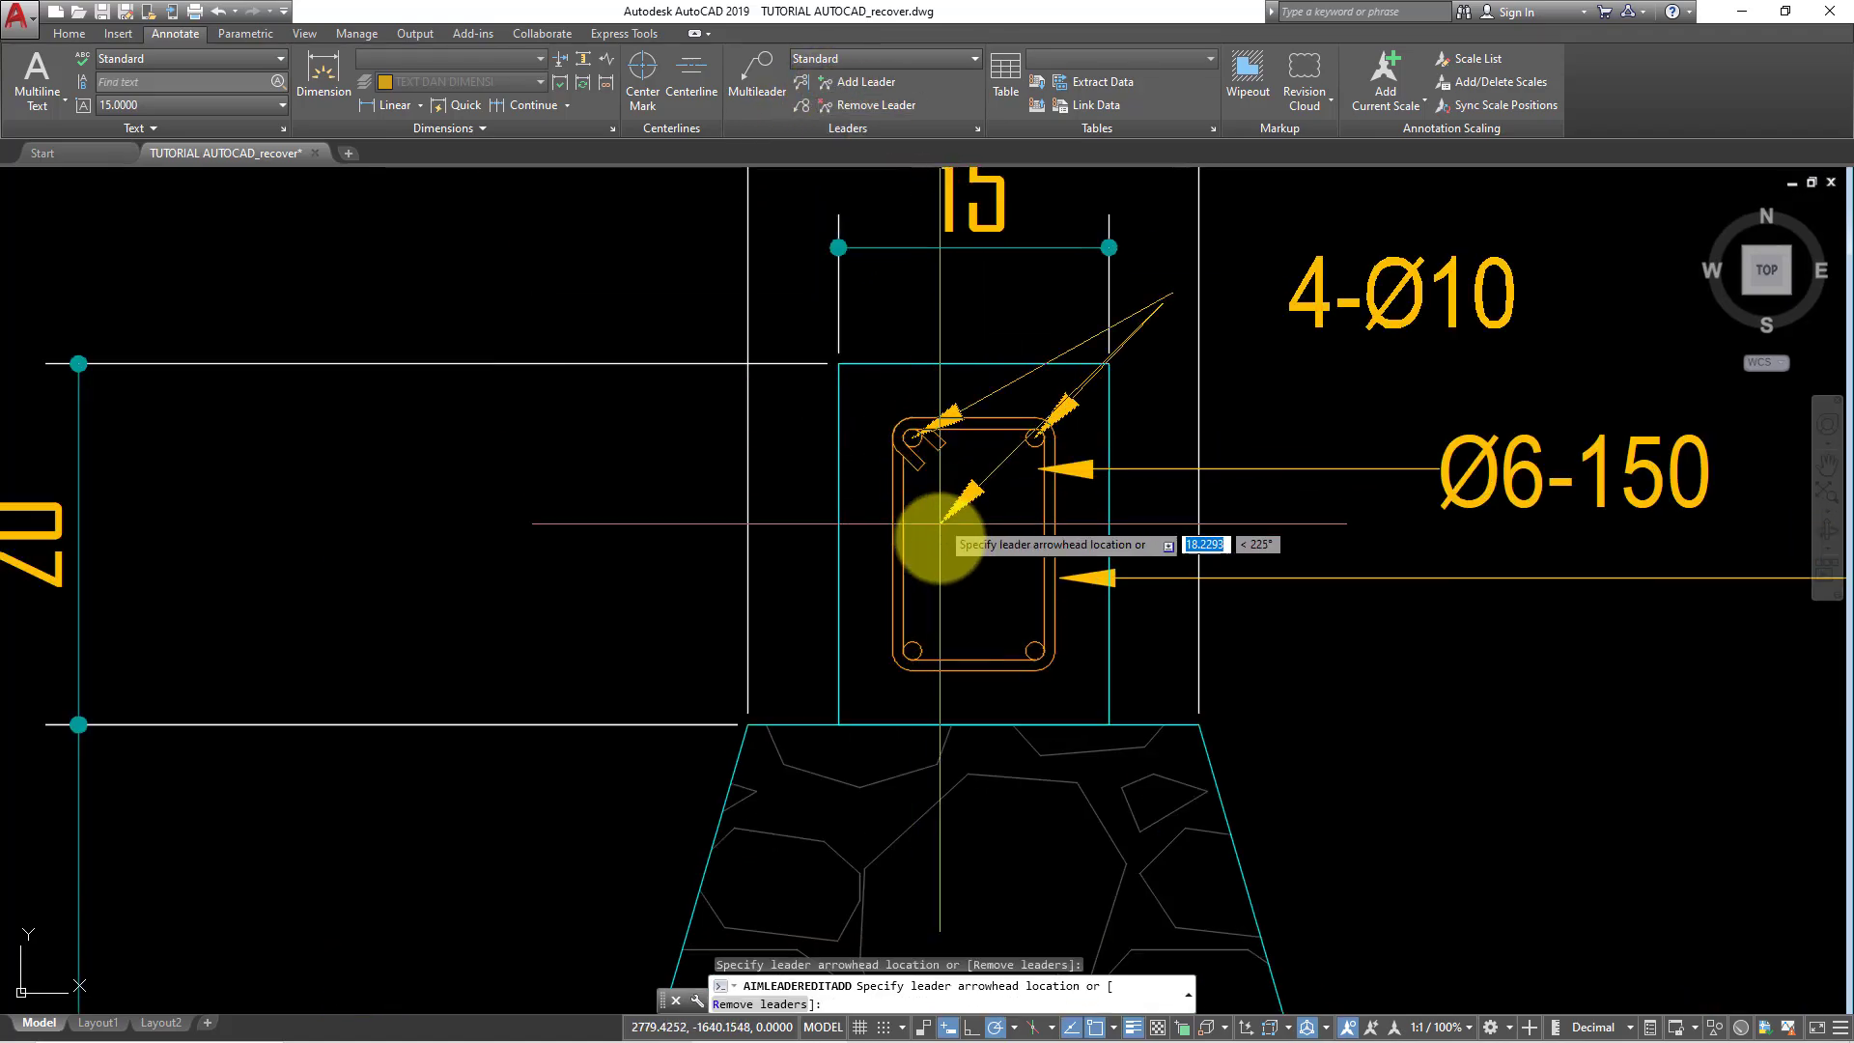
click(912, 649)
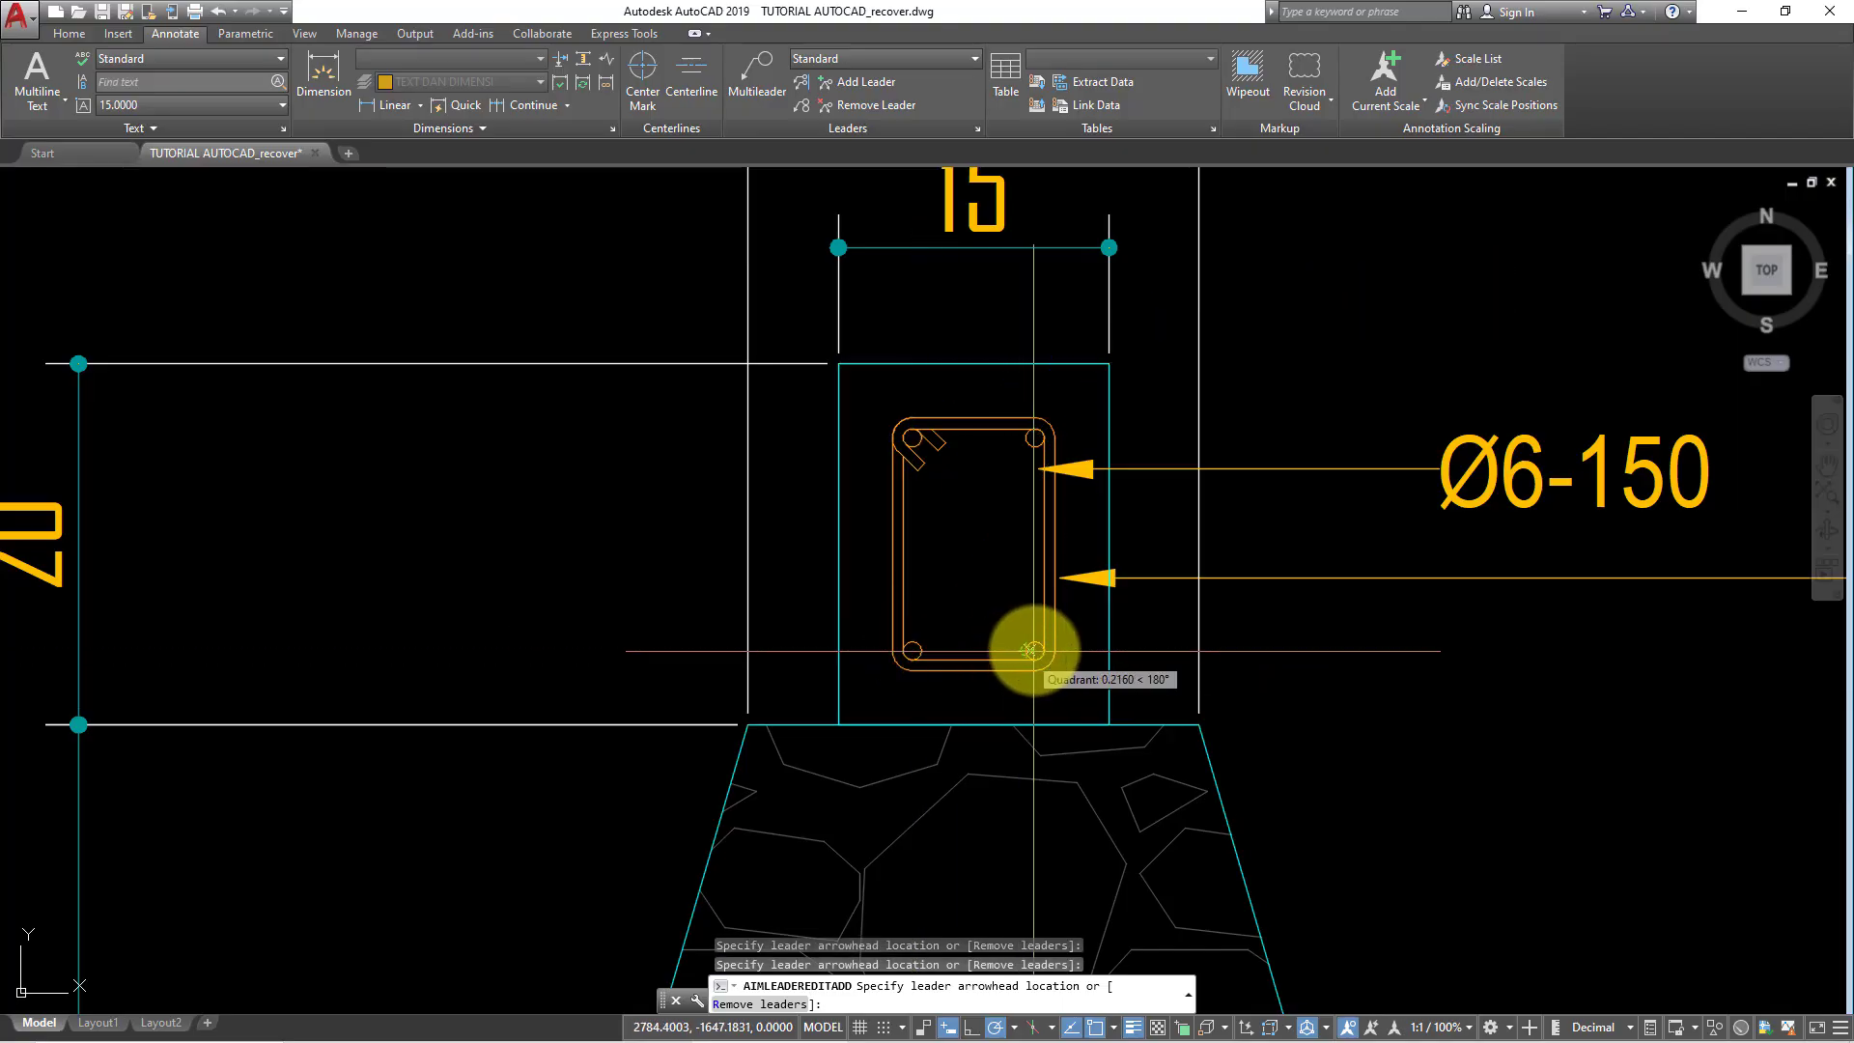
click(1032, 649)
key(Return)
- Move the 4-Ø10 label's landing up so the text sits above the section
scroll(953, 591, down, 2)
middle_drag(860, 480, 820, 380)
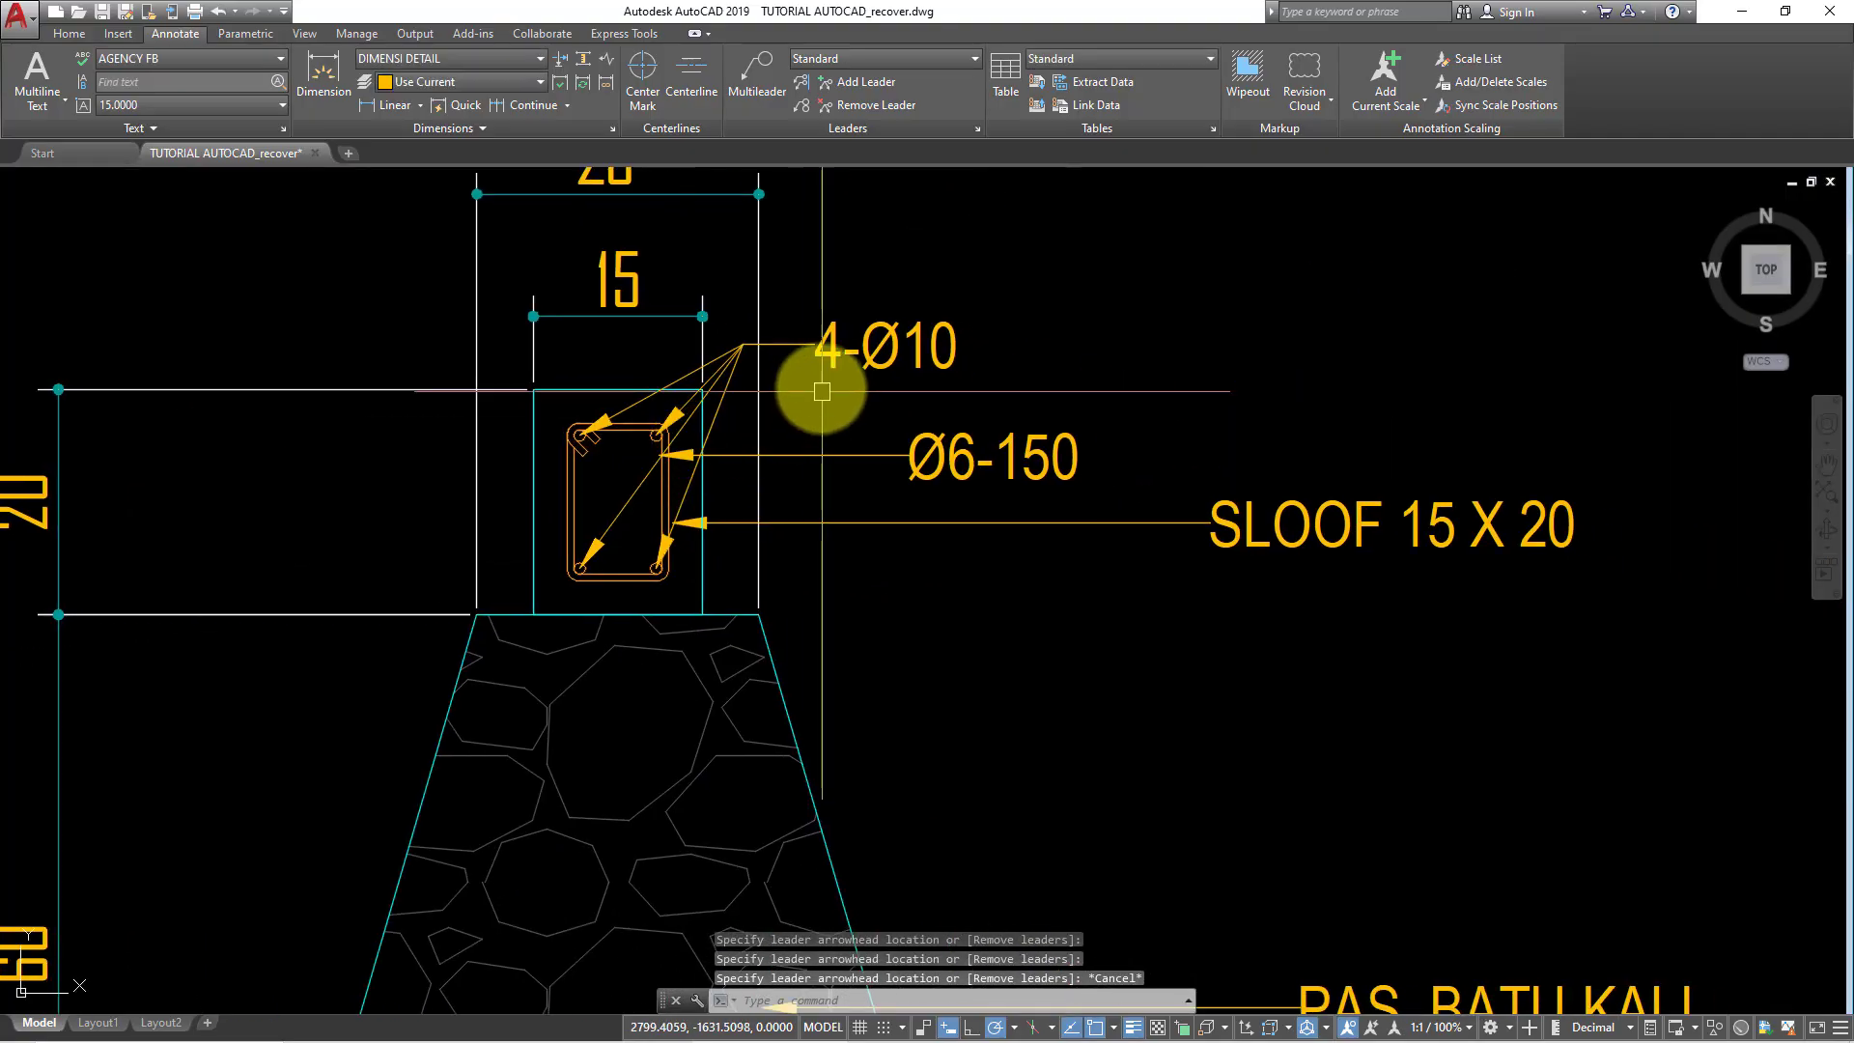
scroll(799, 339, up, 4)
click(757, 338)
click(675, 334)
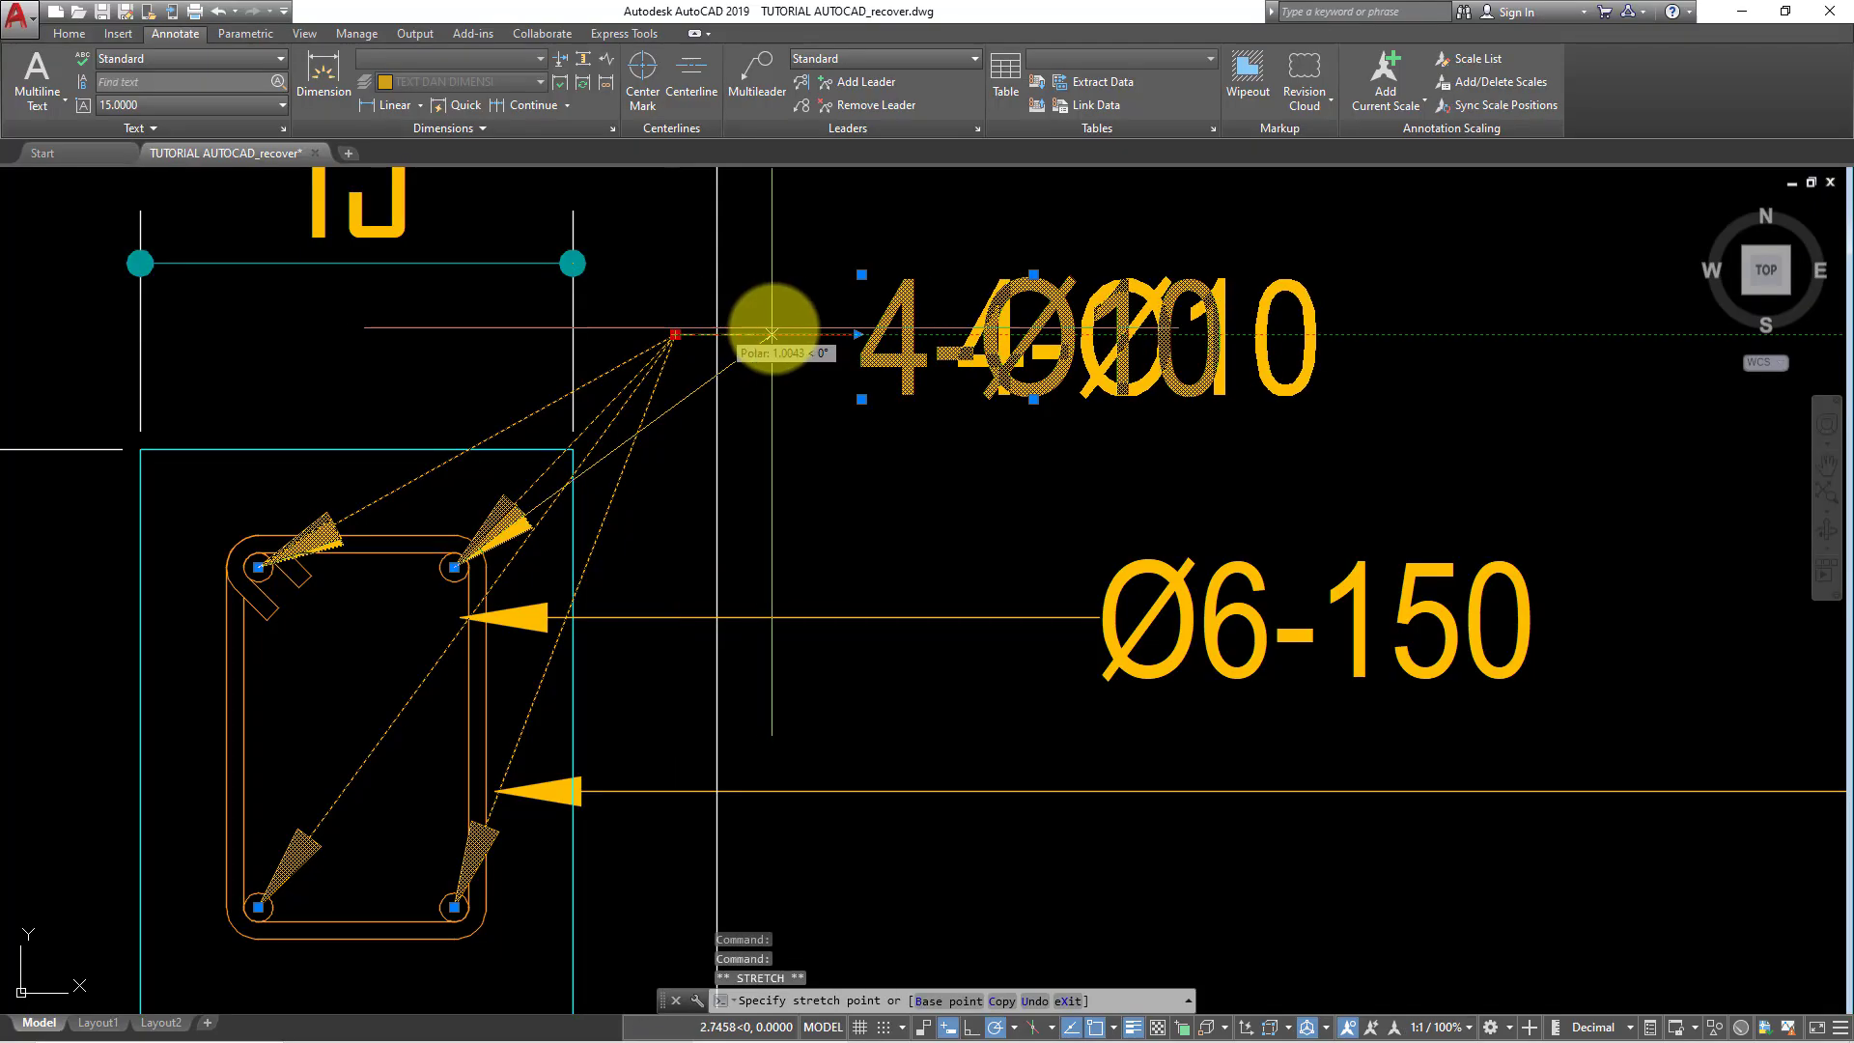
click(675, 248)
scroll(744, 320, down, 2)
scroll(811, 391, down, 2)
scroll(801, 386, up, 2)
key(Escape)
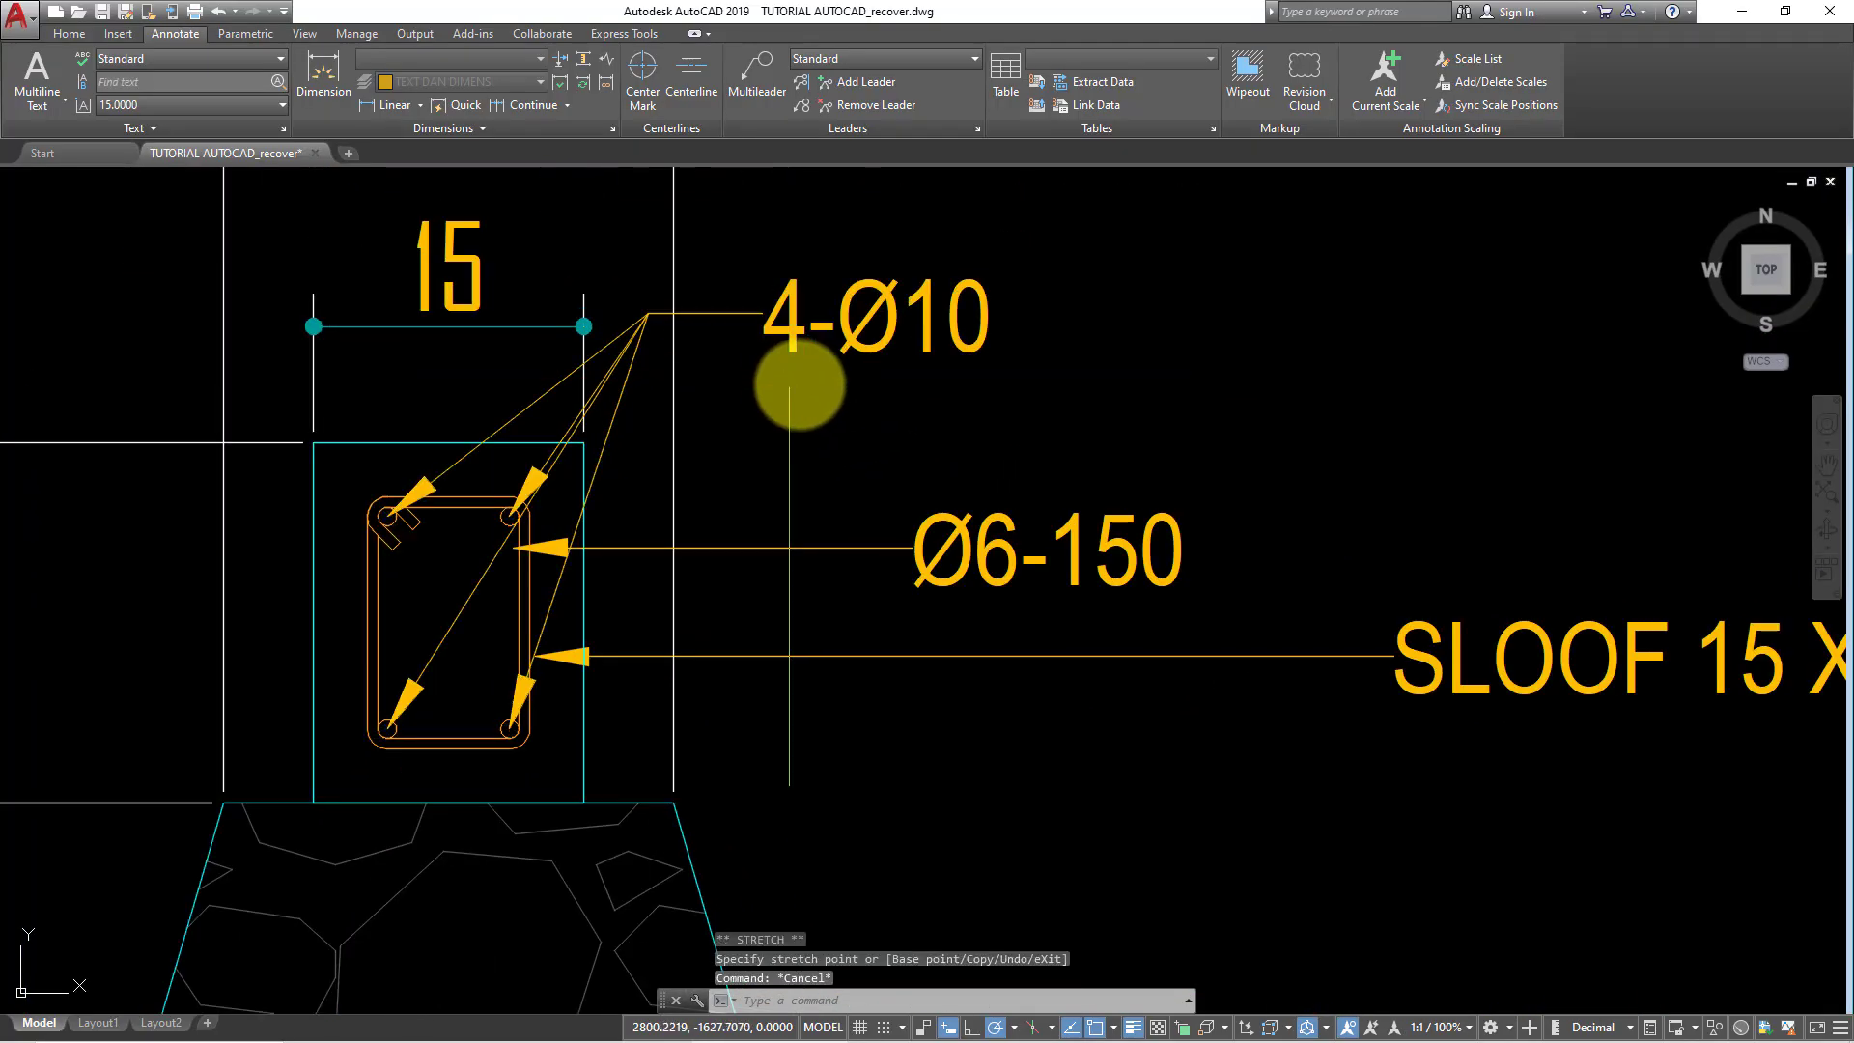
- Pan to the whole footing section and select the 4-Ø10 multileader
scroll(966, 406, down, 2)
middle_drag(993, 425, 918, 310)
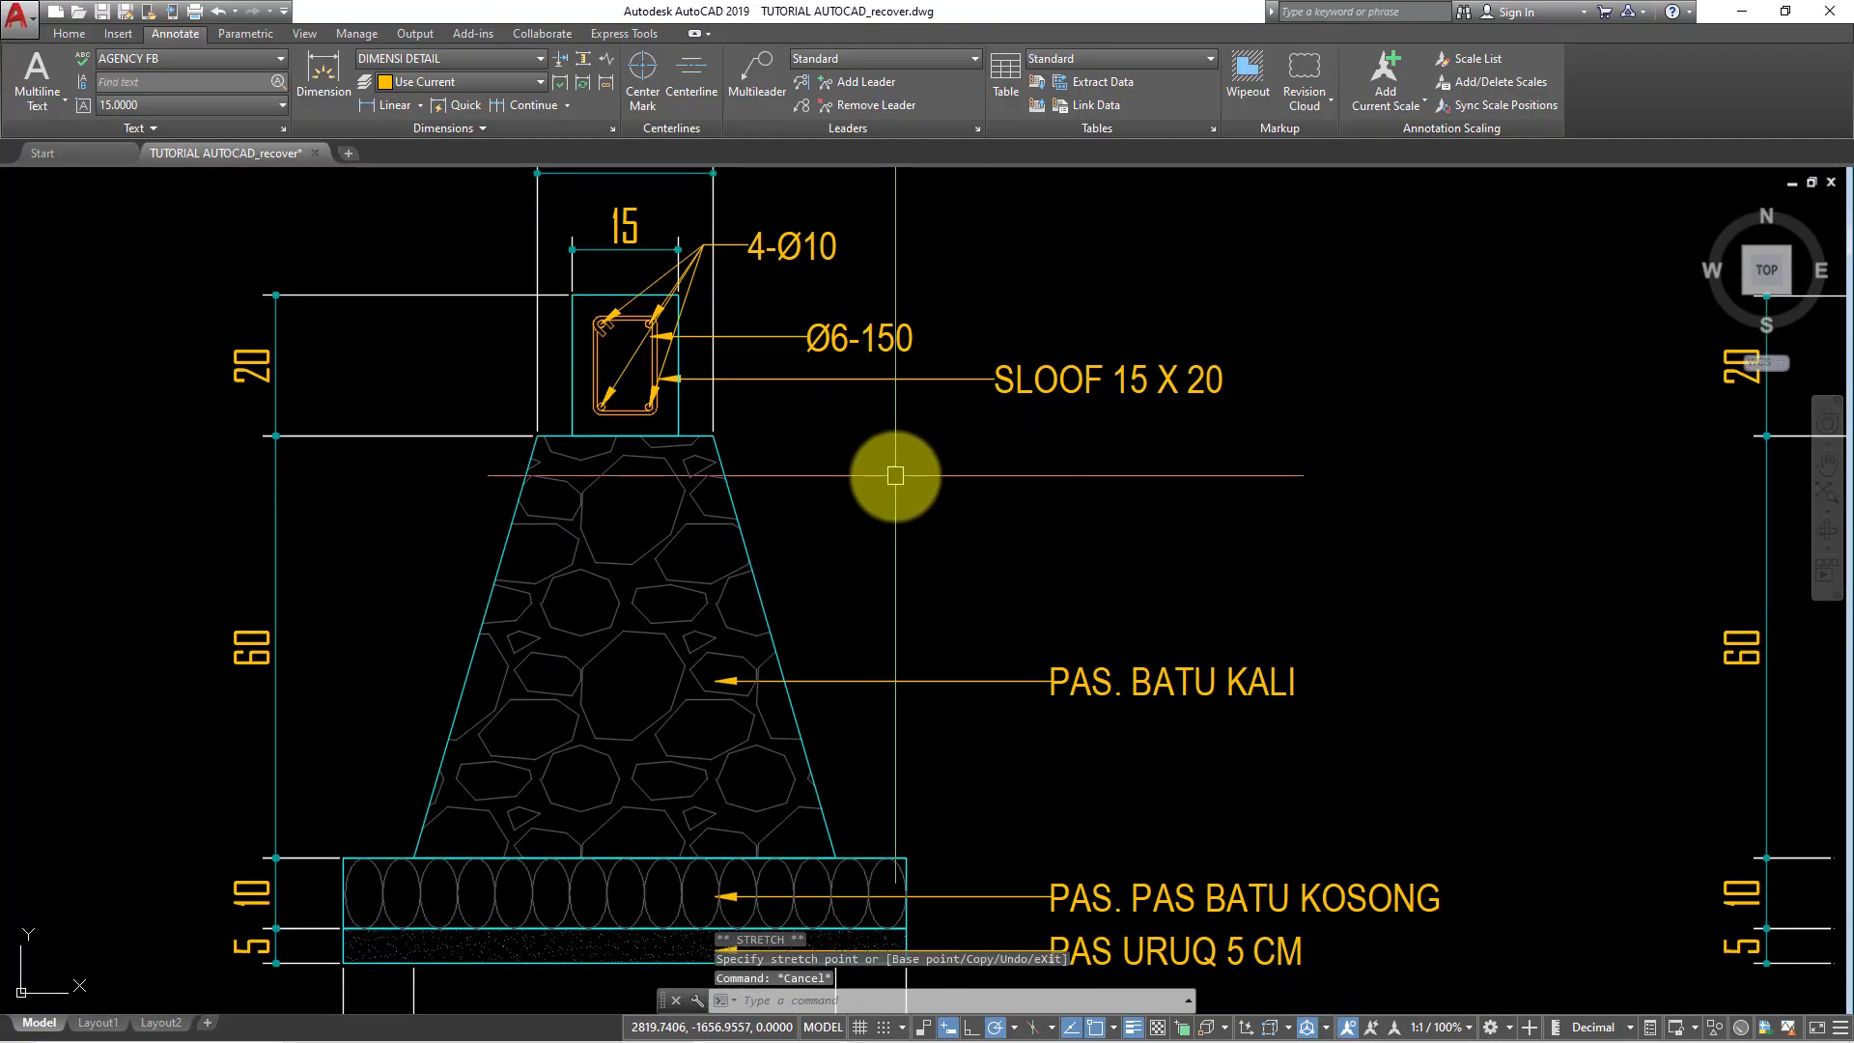
scroll(902, 505, down, 2)
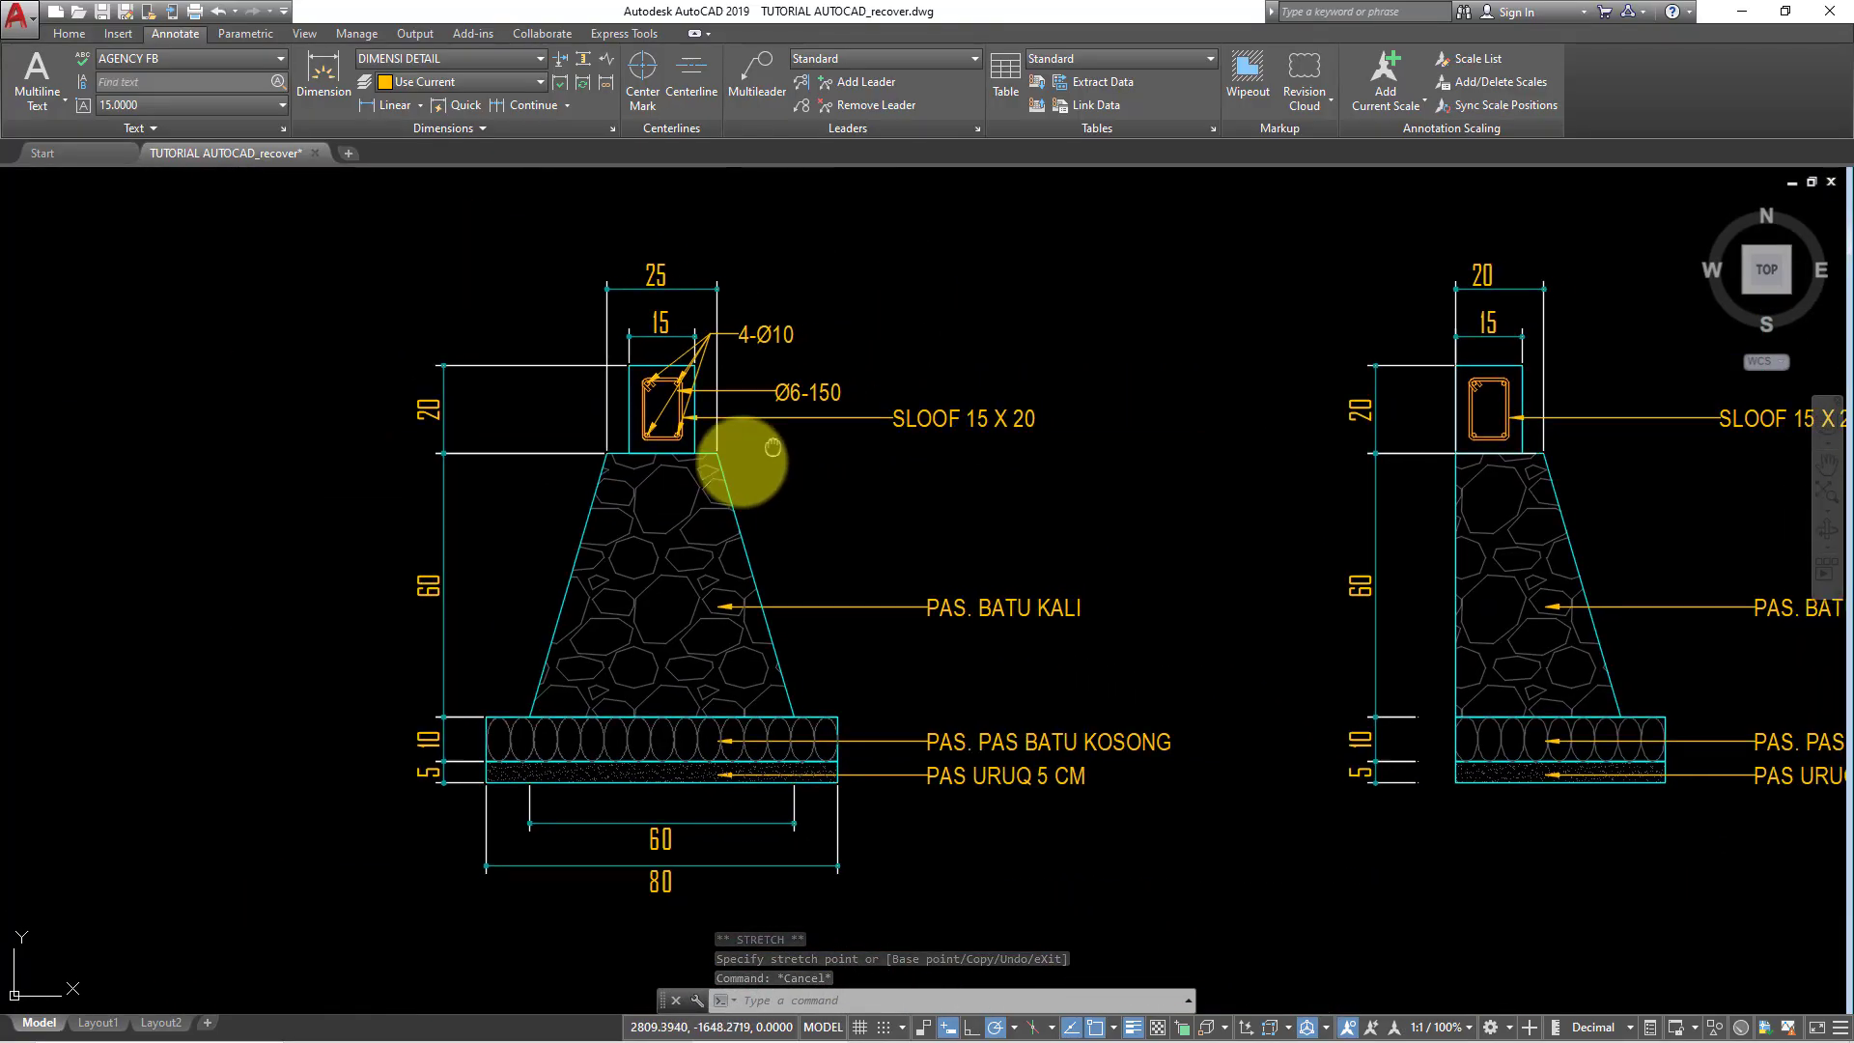
scroll(676, 406, up, 2)
click(640, 372)
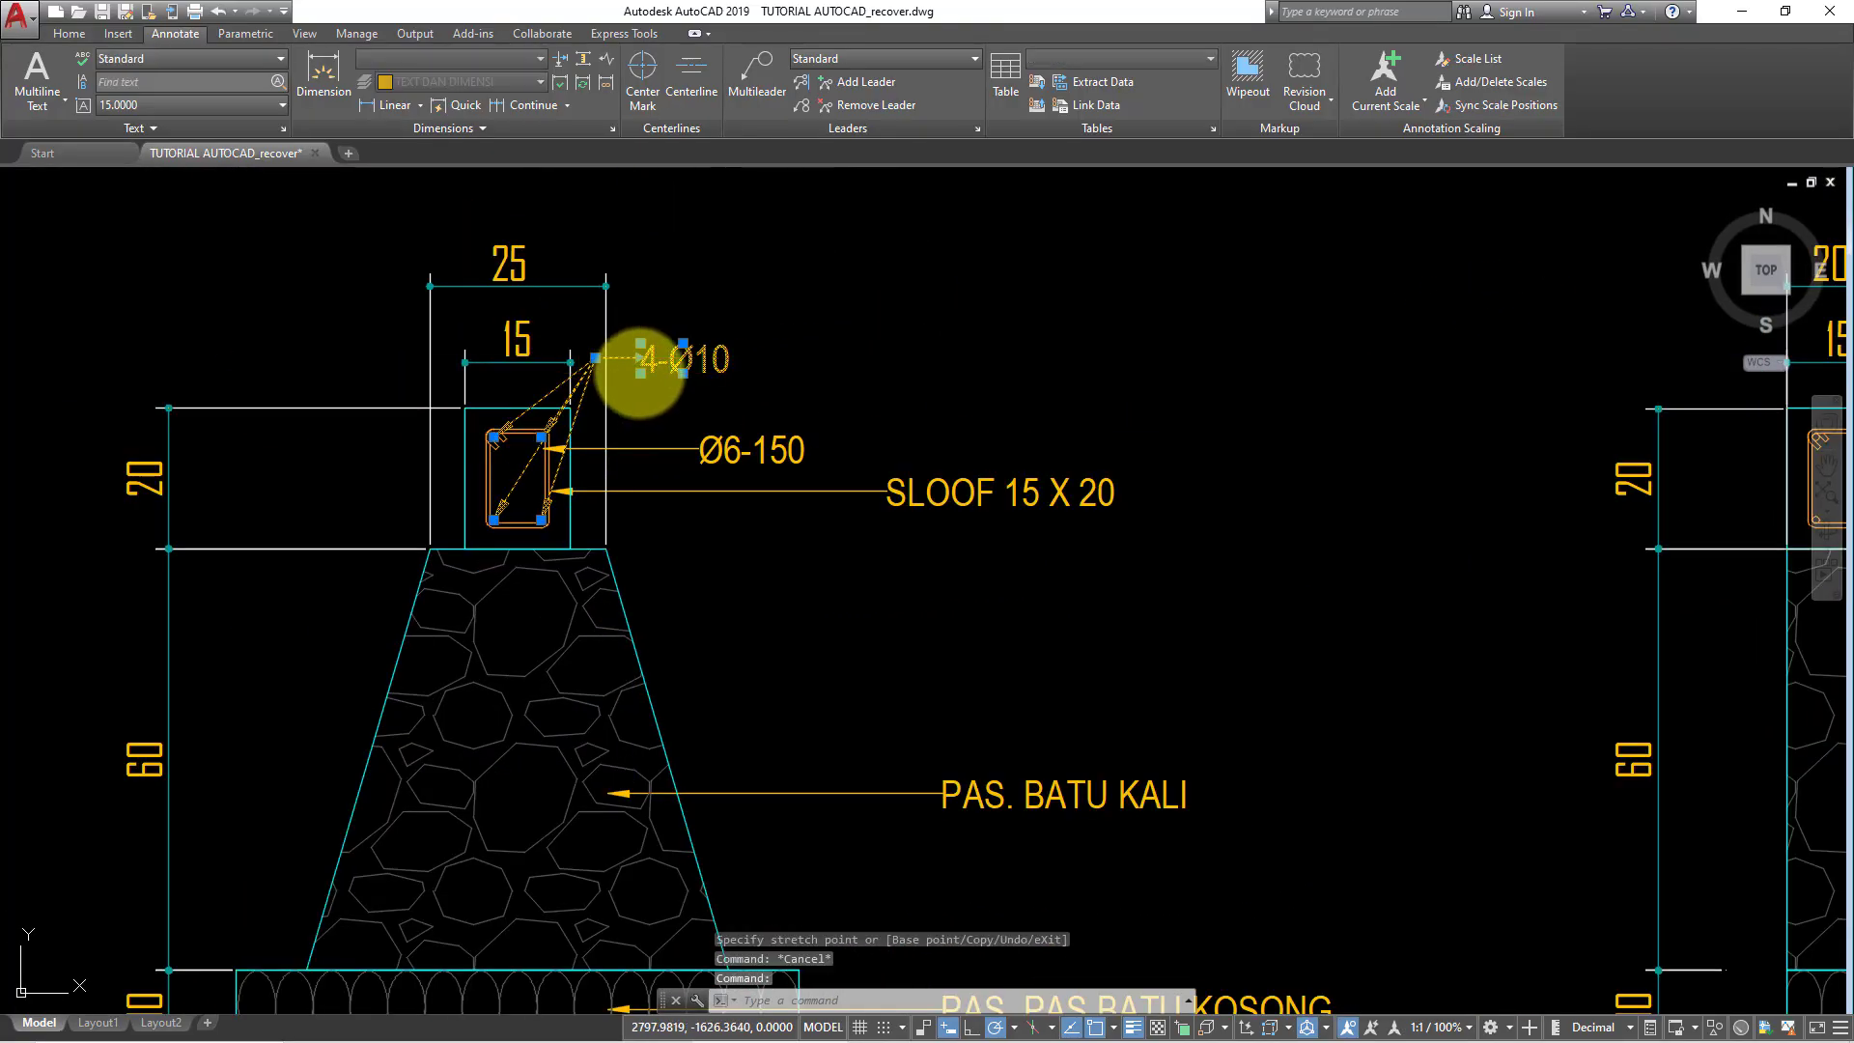
- Copy the 4-Ø10 label onto the second foundation detail
click(63, 33)
click(259, 81)
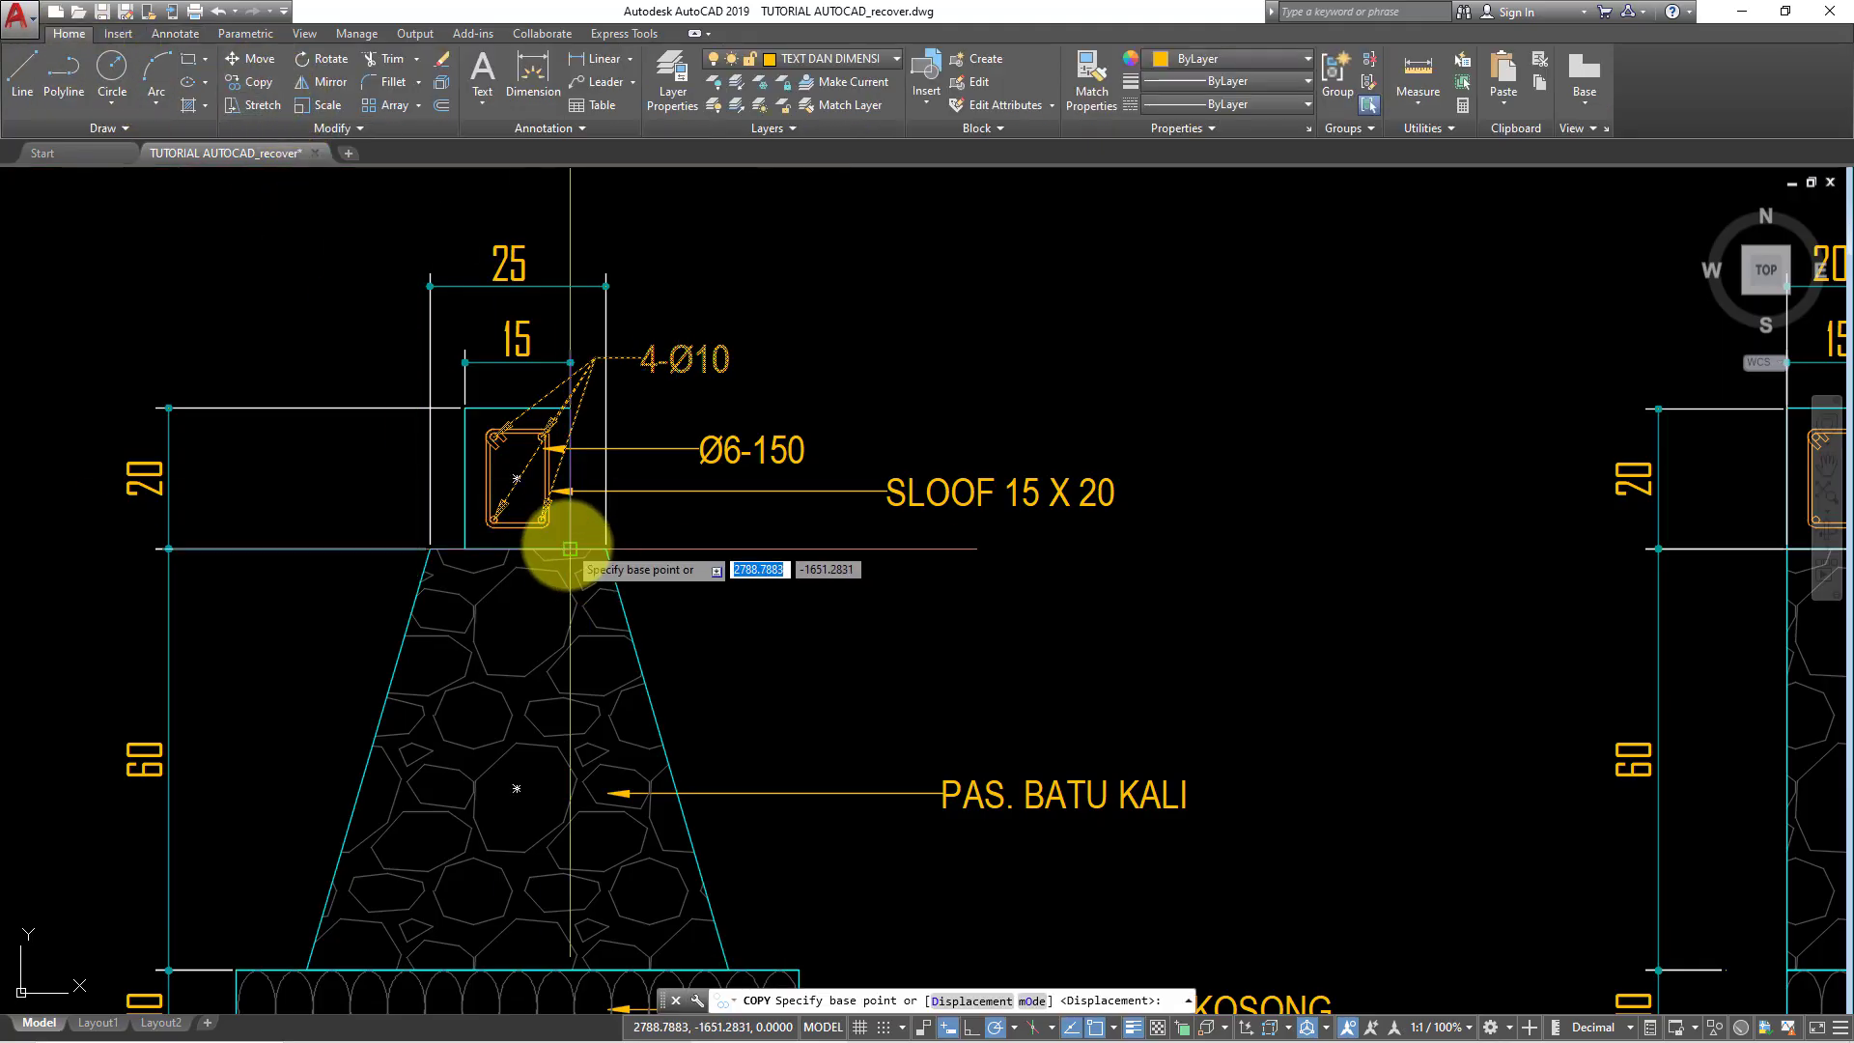
click(570, 548)
scroll(579, 522, down, 5)
scroll(981, 517, up, 5)
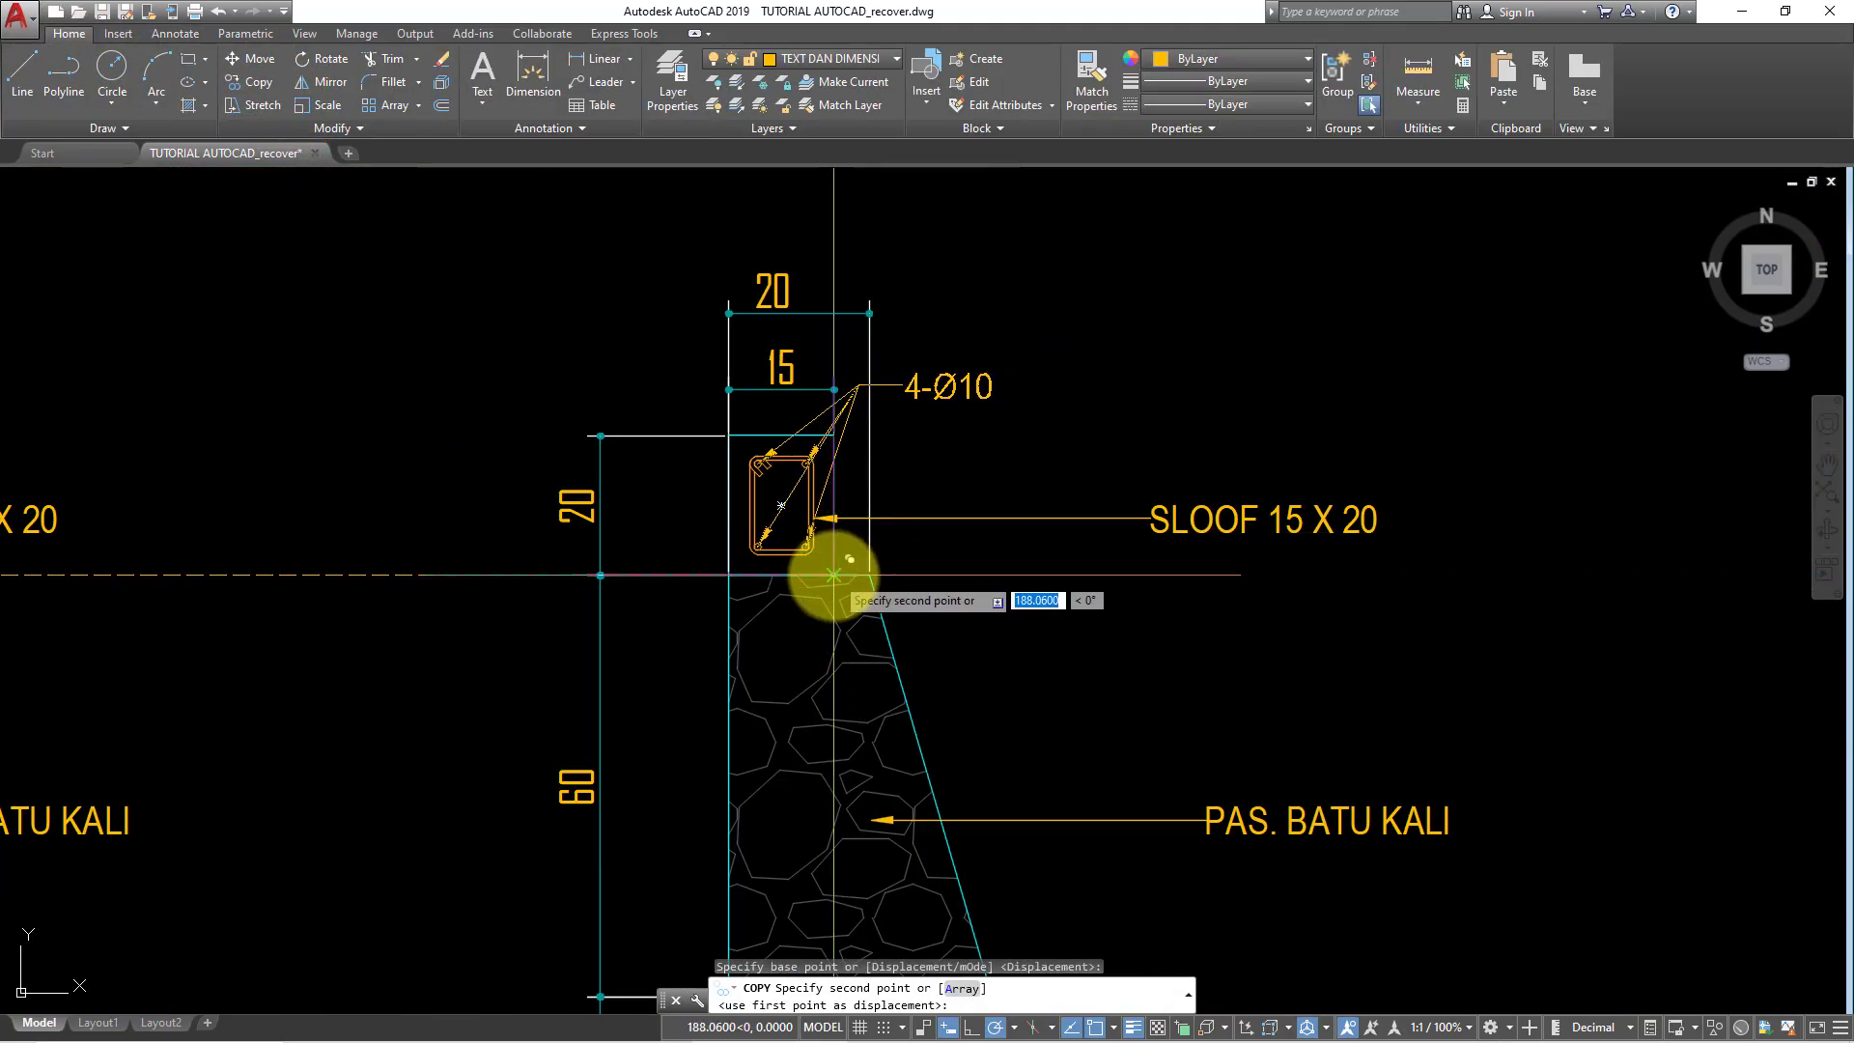
click(1081, 363)
right_click(1081, 363)
click(1096, 374)
scroll(1072, 390, down, 5)
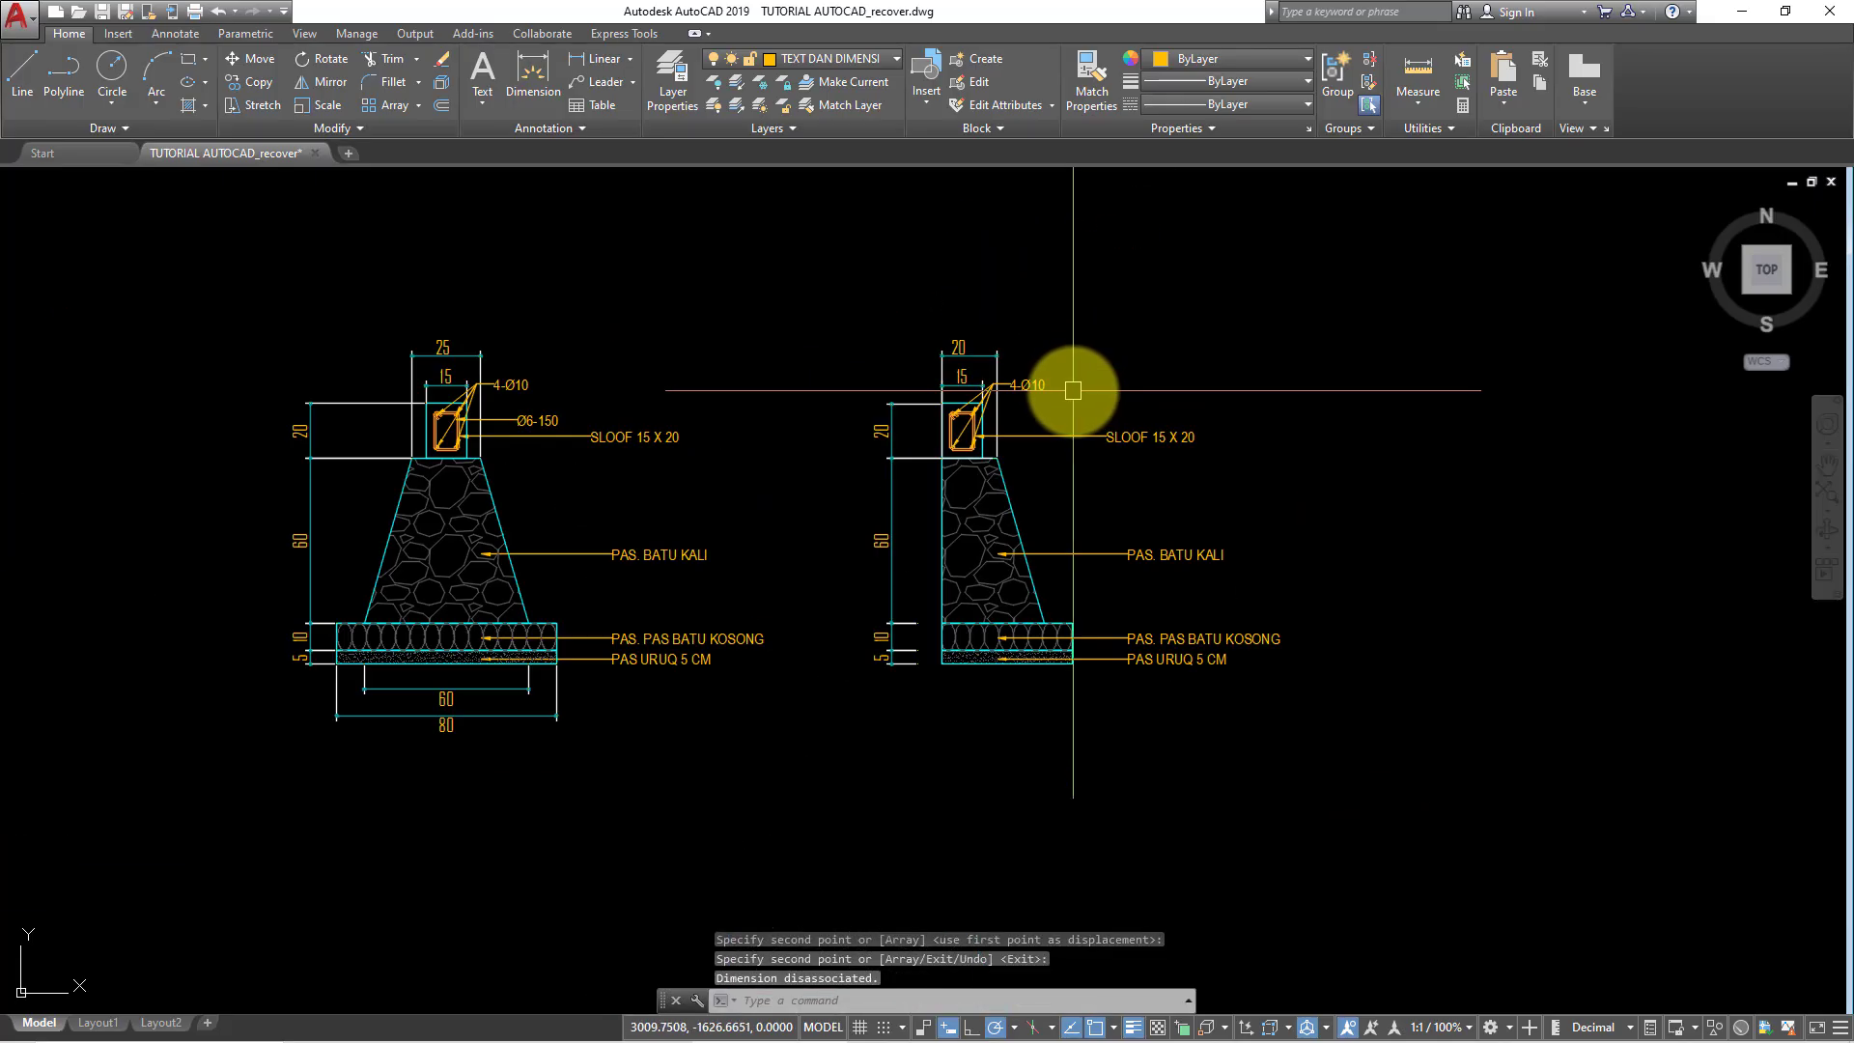
- Select the TAMPAK SAMPING KANAN title and start a copy, then cancel it
middle_drag(593, 453, 856, 379)
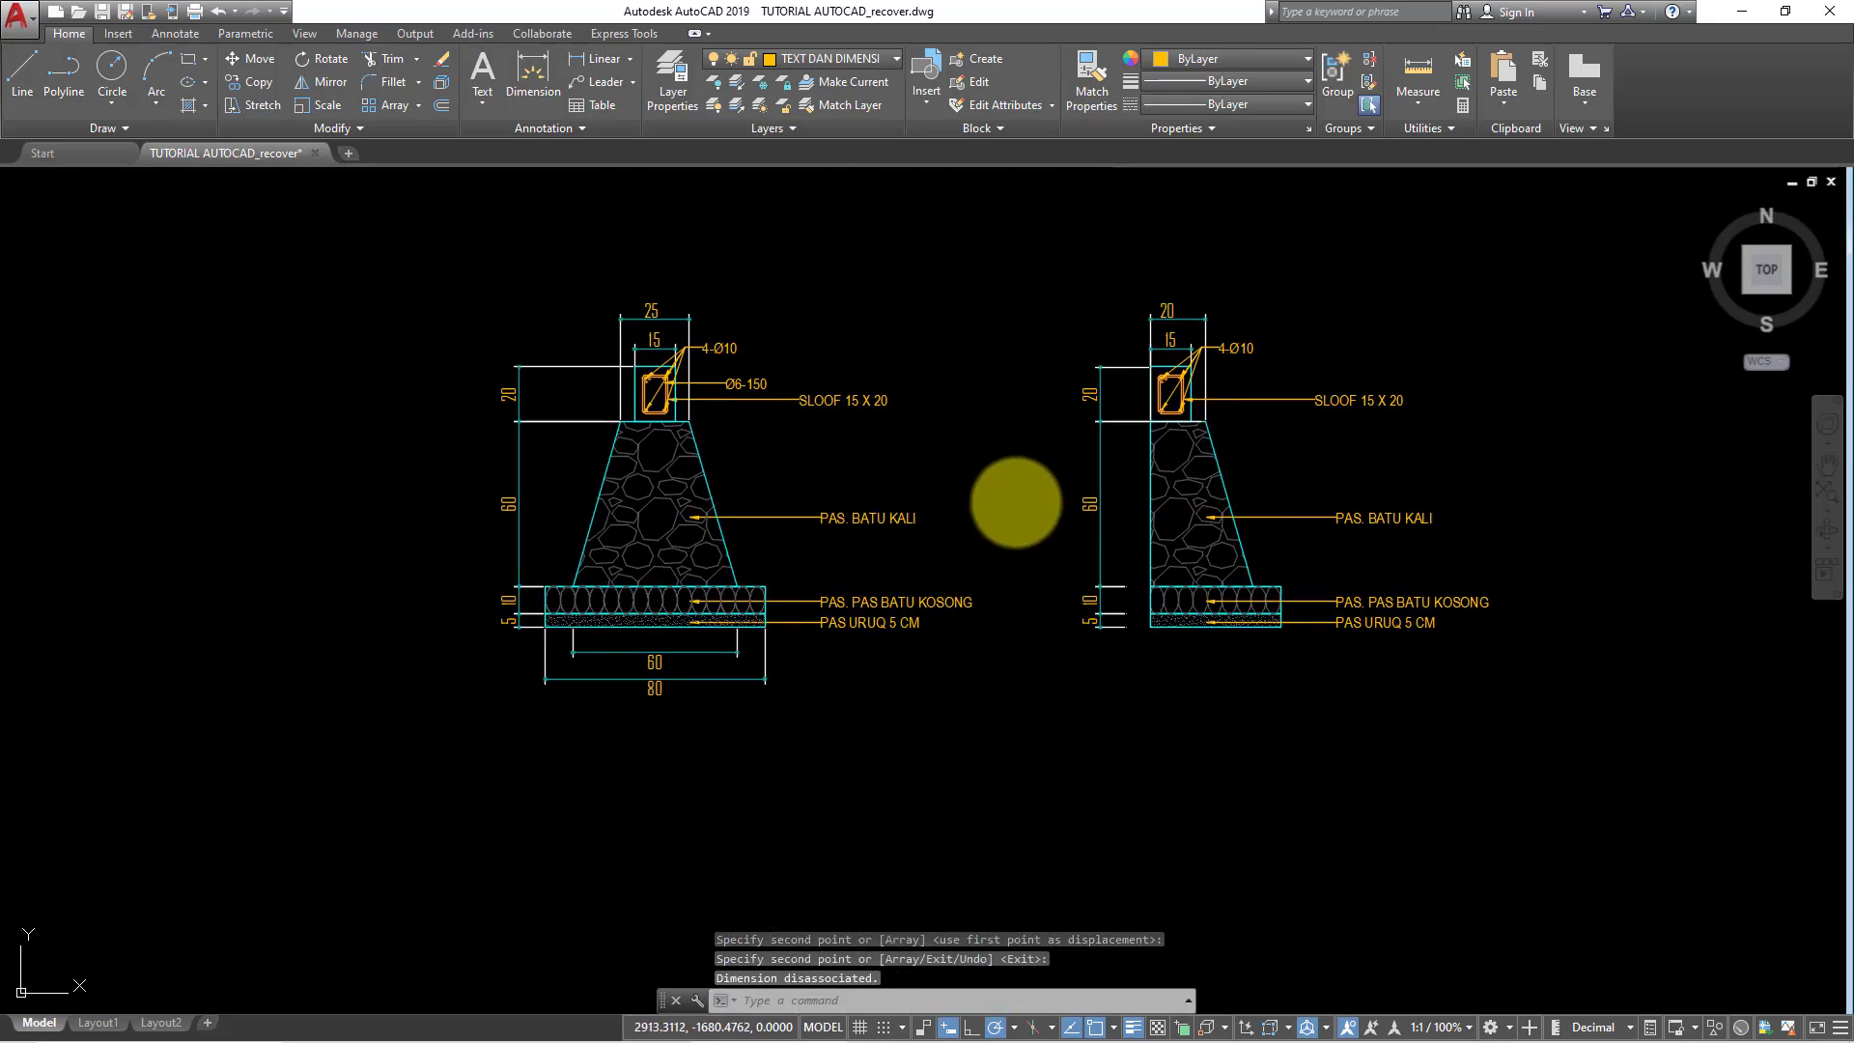
scroll(1004, 500, down, 5)
scroll(952, 497, down, 3)
scroll(1038, 333, up, 5)
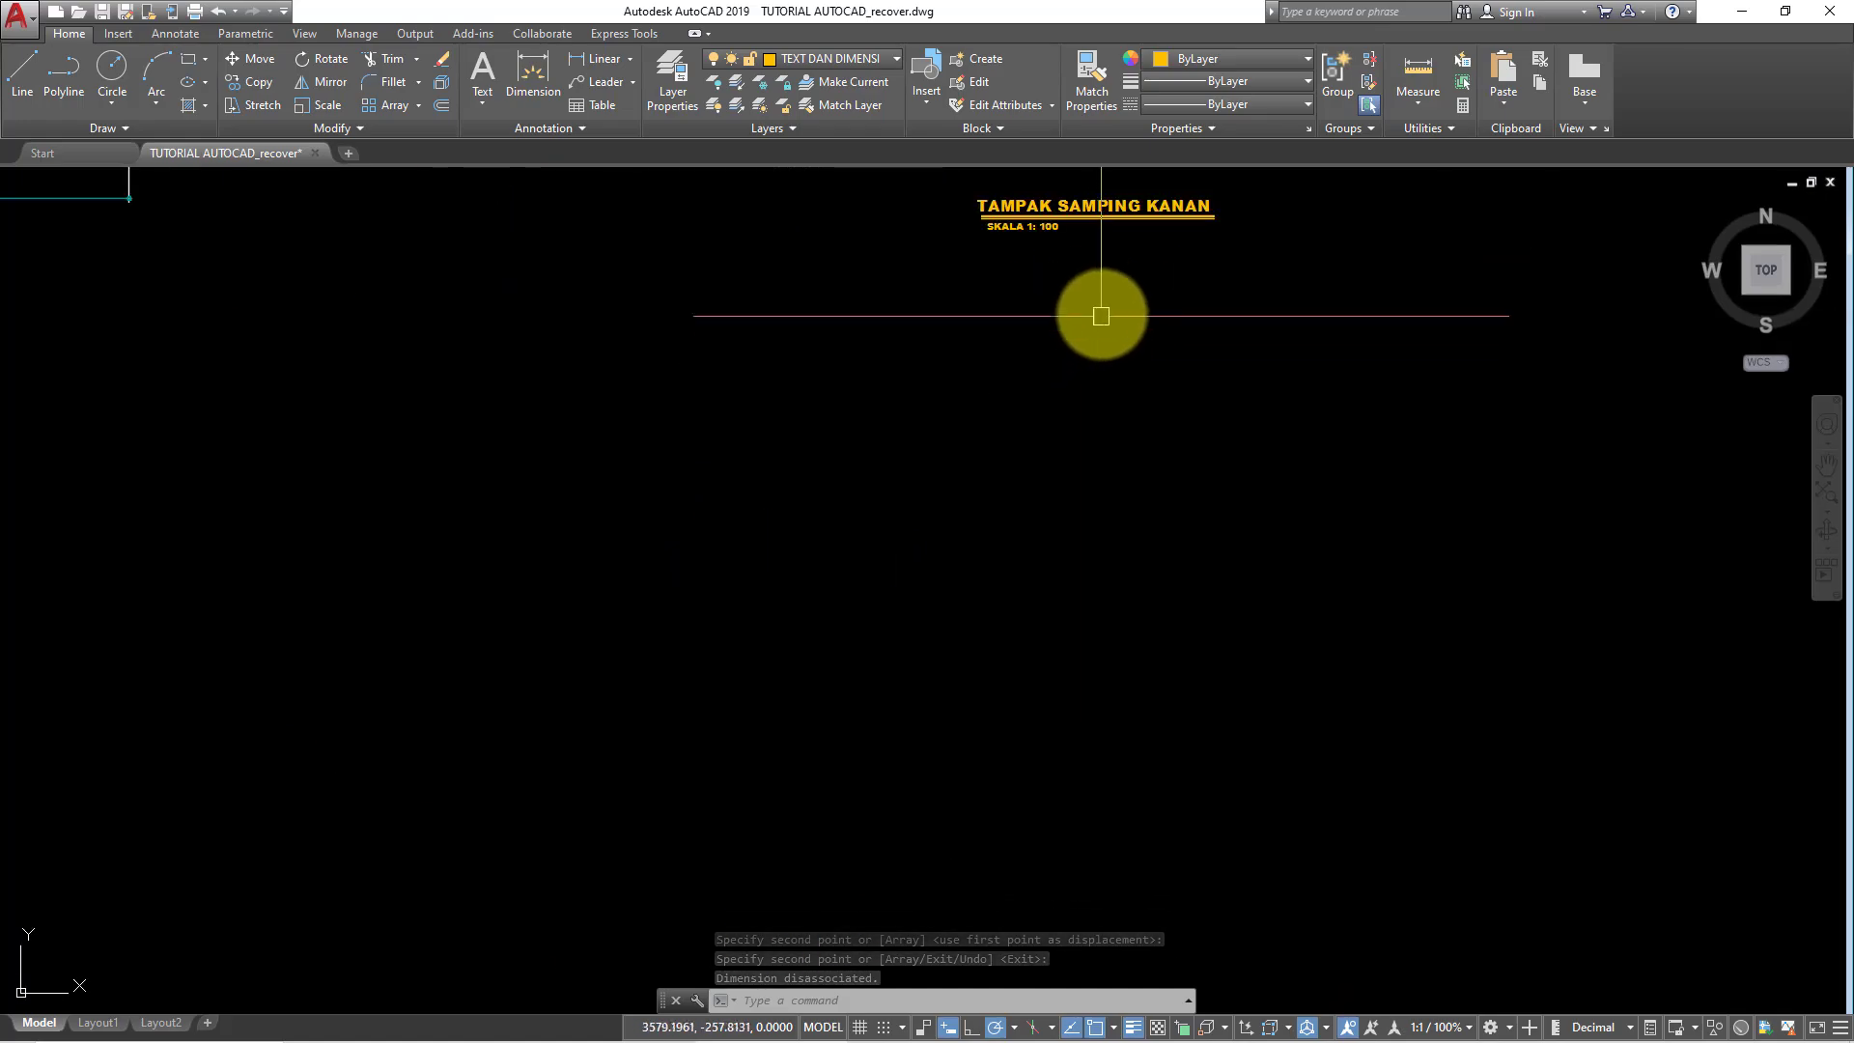
scroll(1026, 393, up, 2)
click(1081, 371)
click(921, 332)
text(CO)
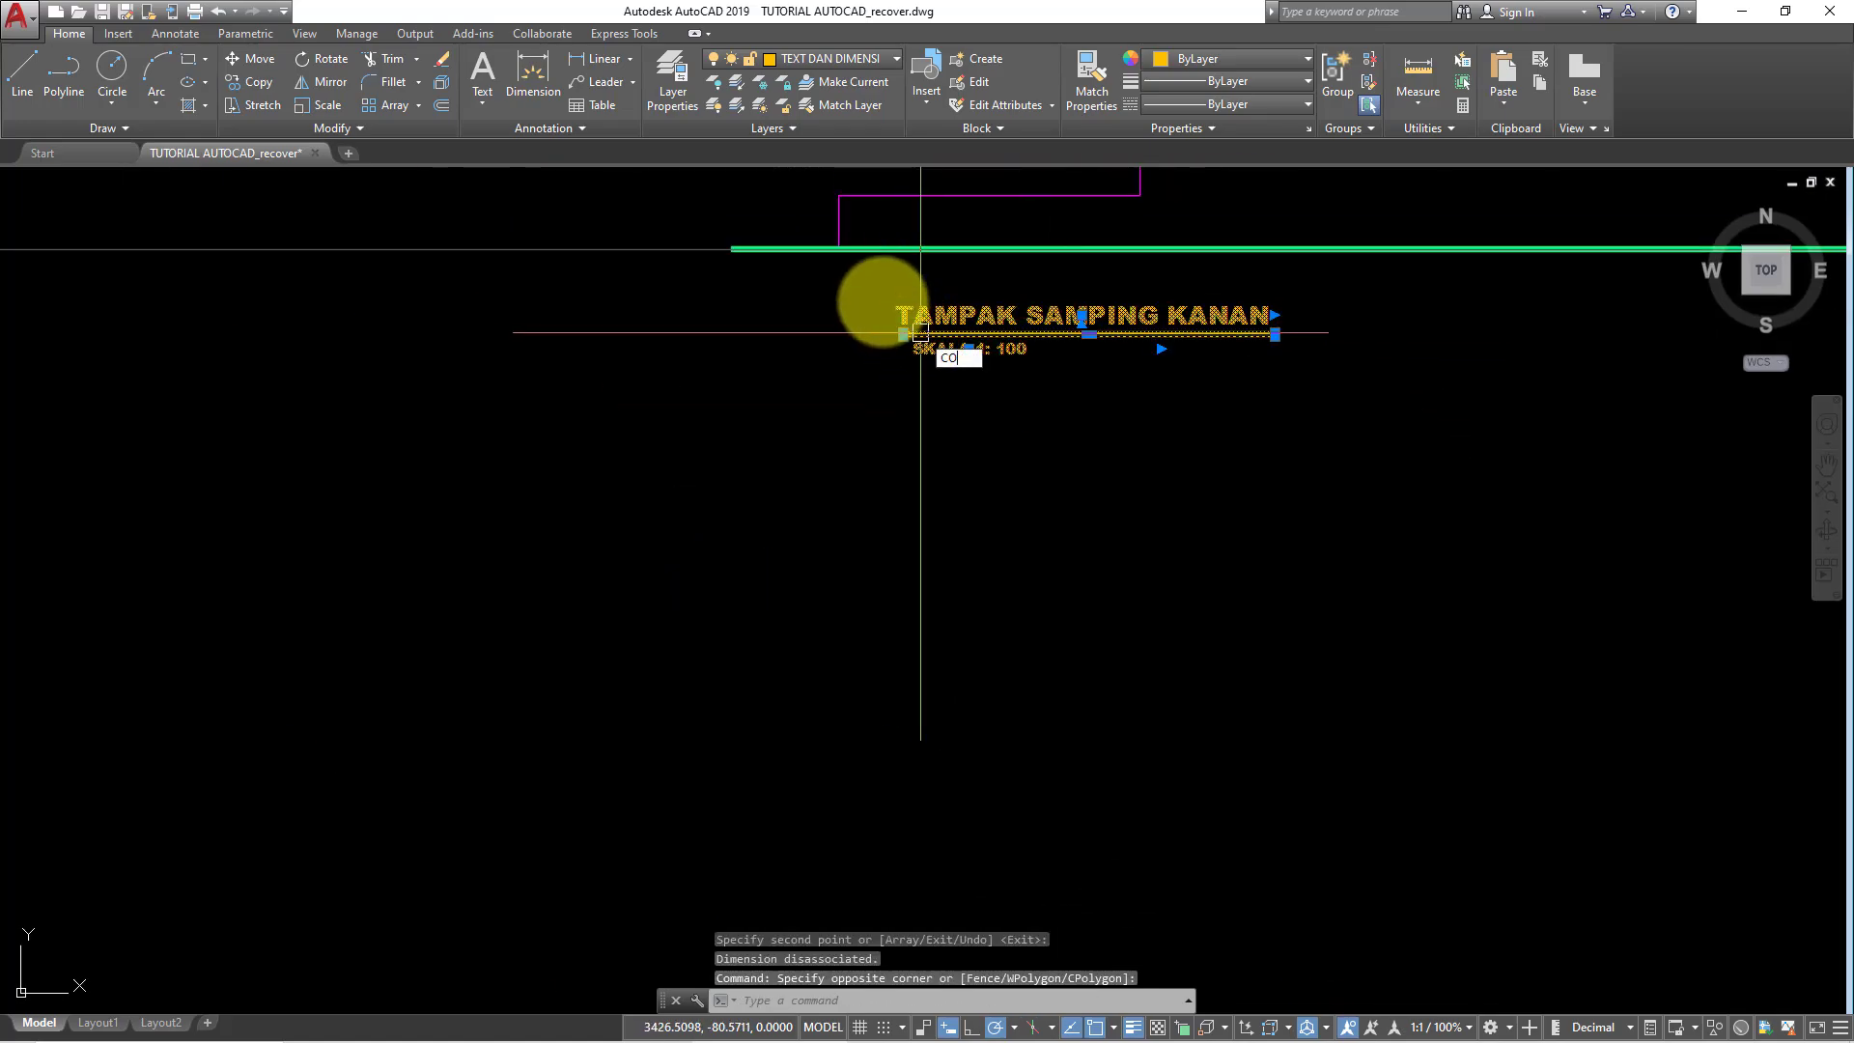
key(Return)
click(911, 329)
scroll(917, 434, down, 4)
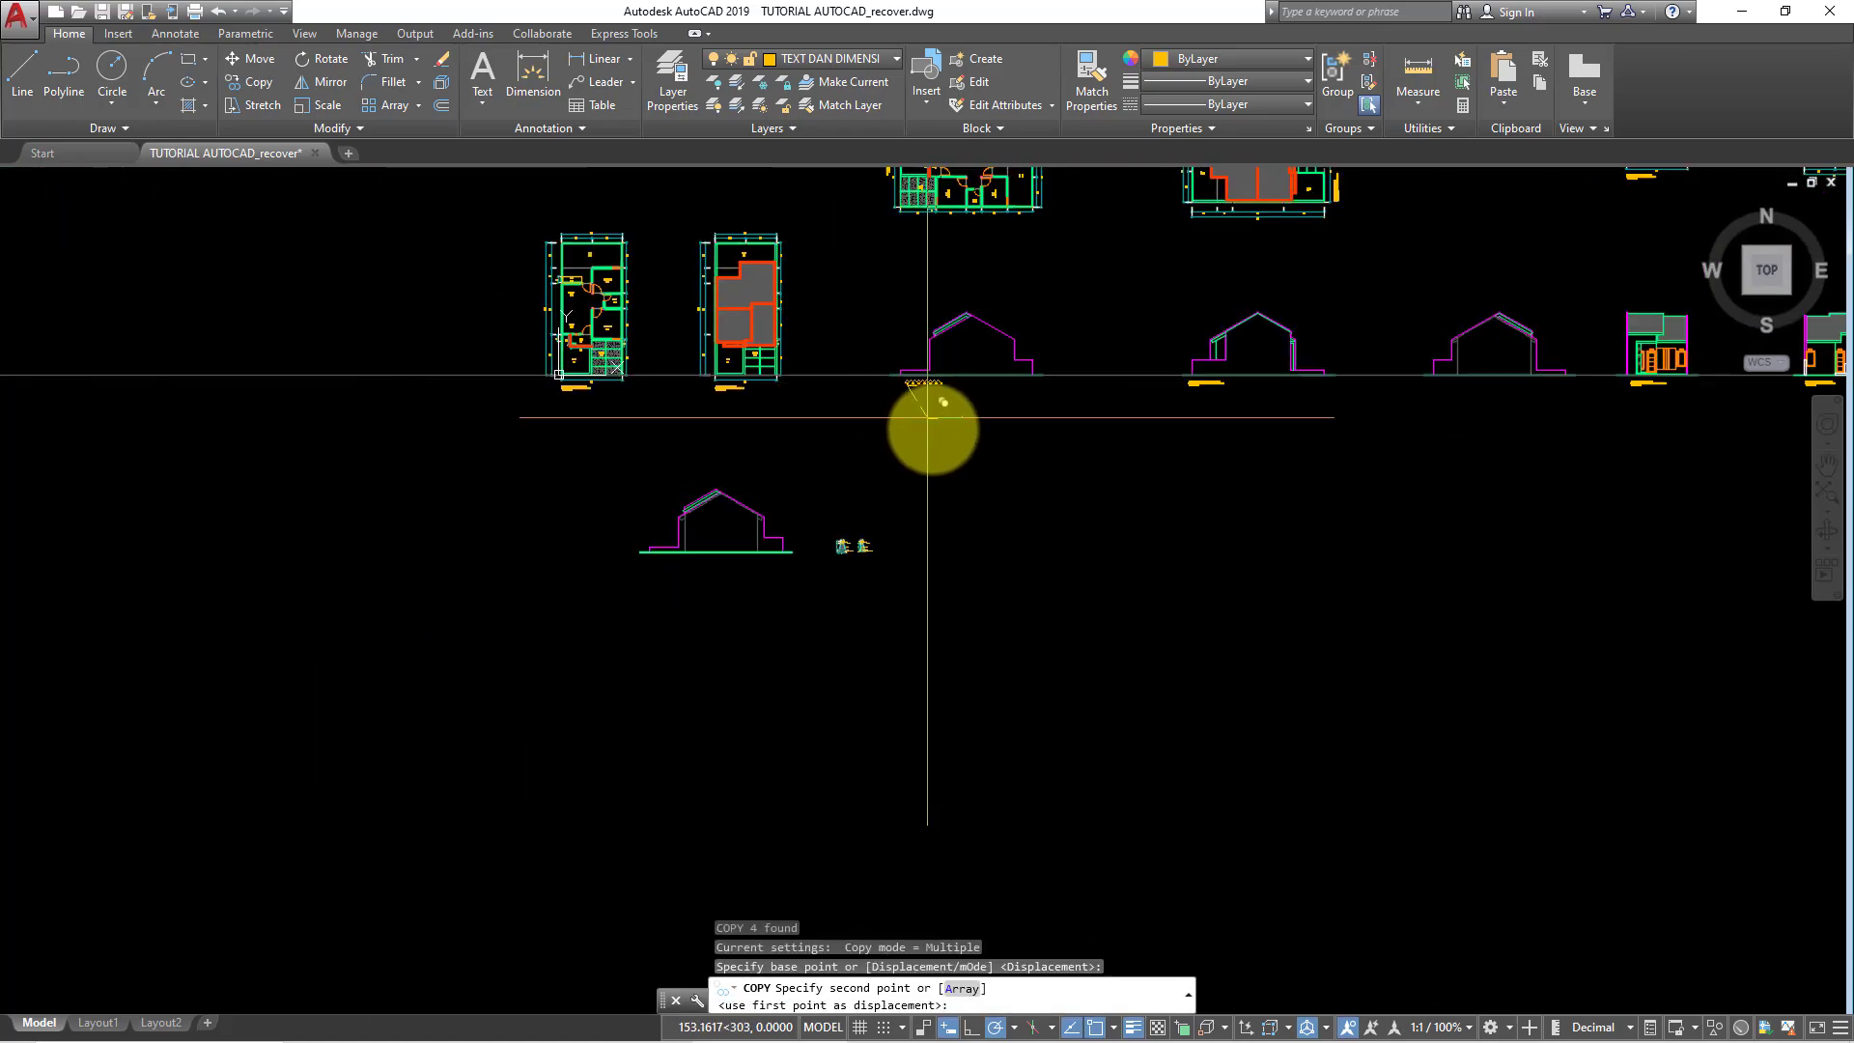
scroll(914, 502, down, 3)
scroll(874, 518, up, 7)
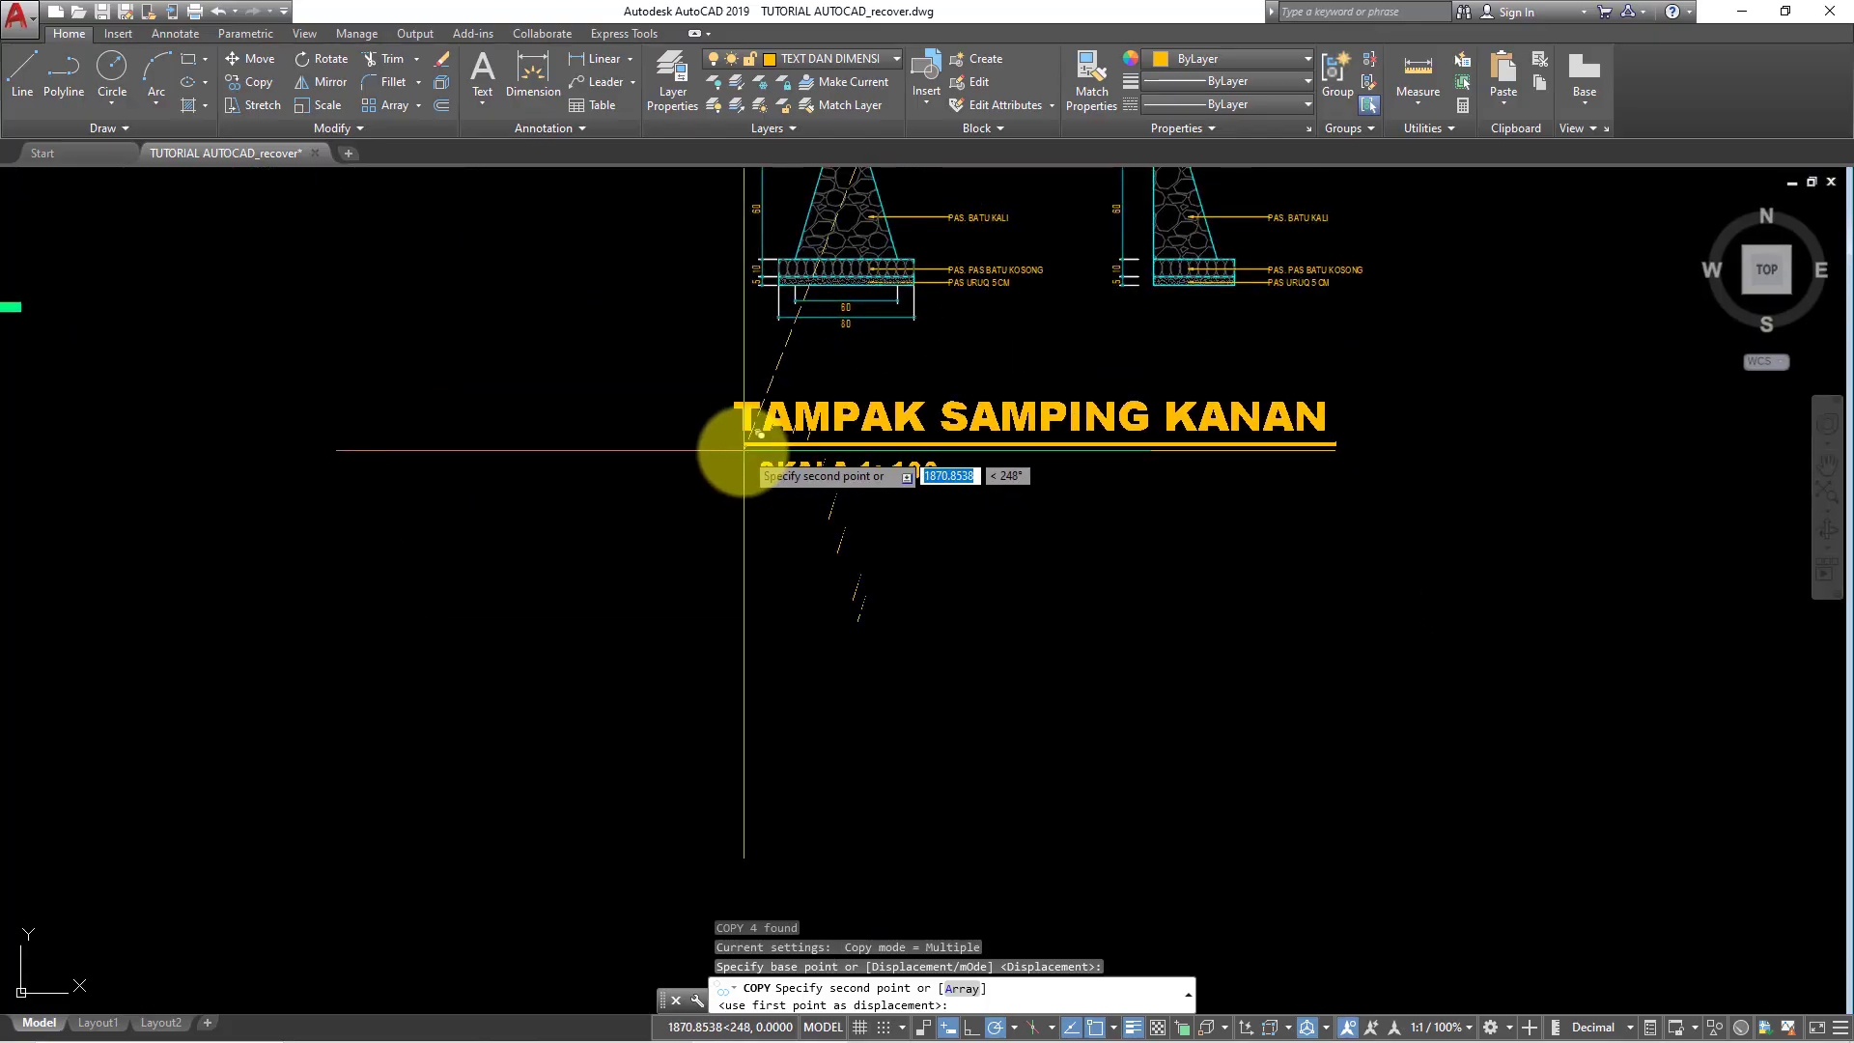
key(Escape)
- Shrink the title and its underline with SCALE using a reference length
click(920, 549)
click(731, 429)
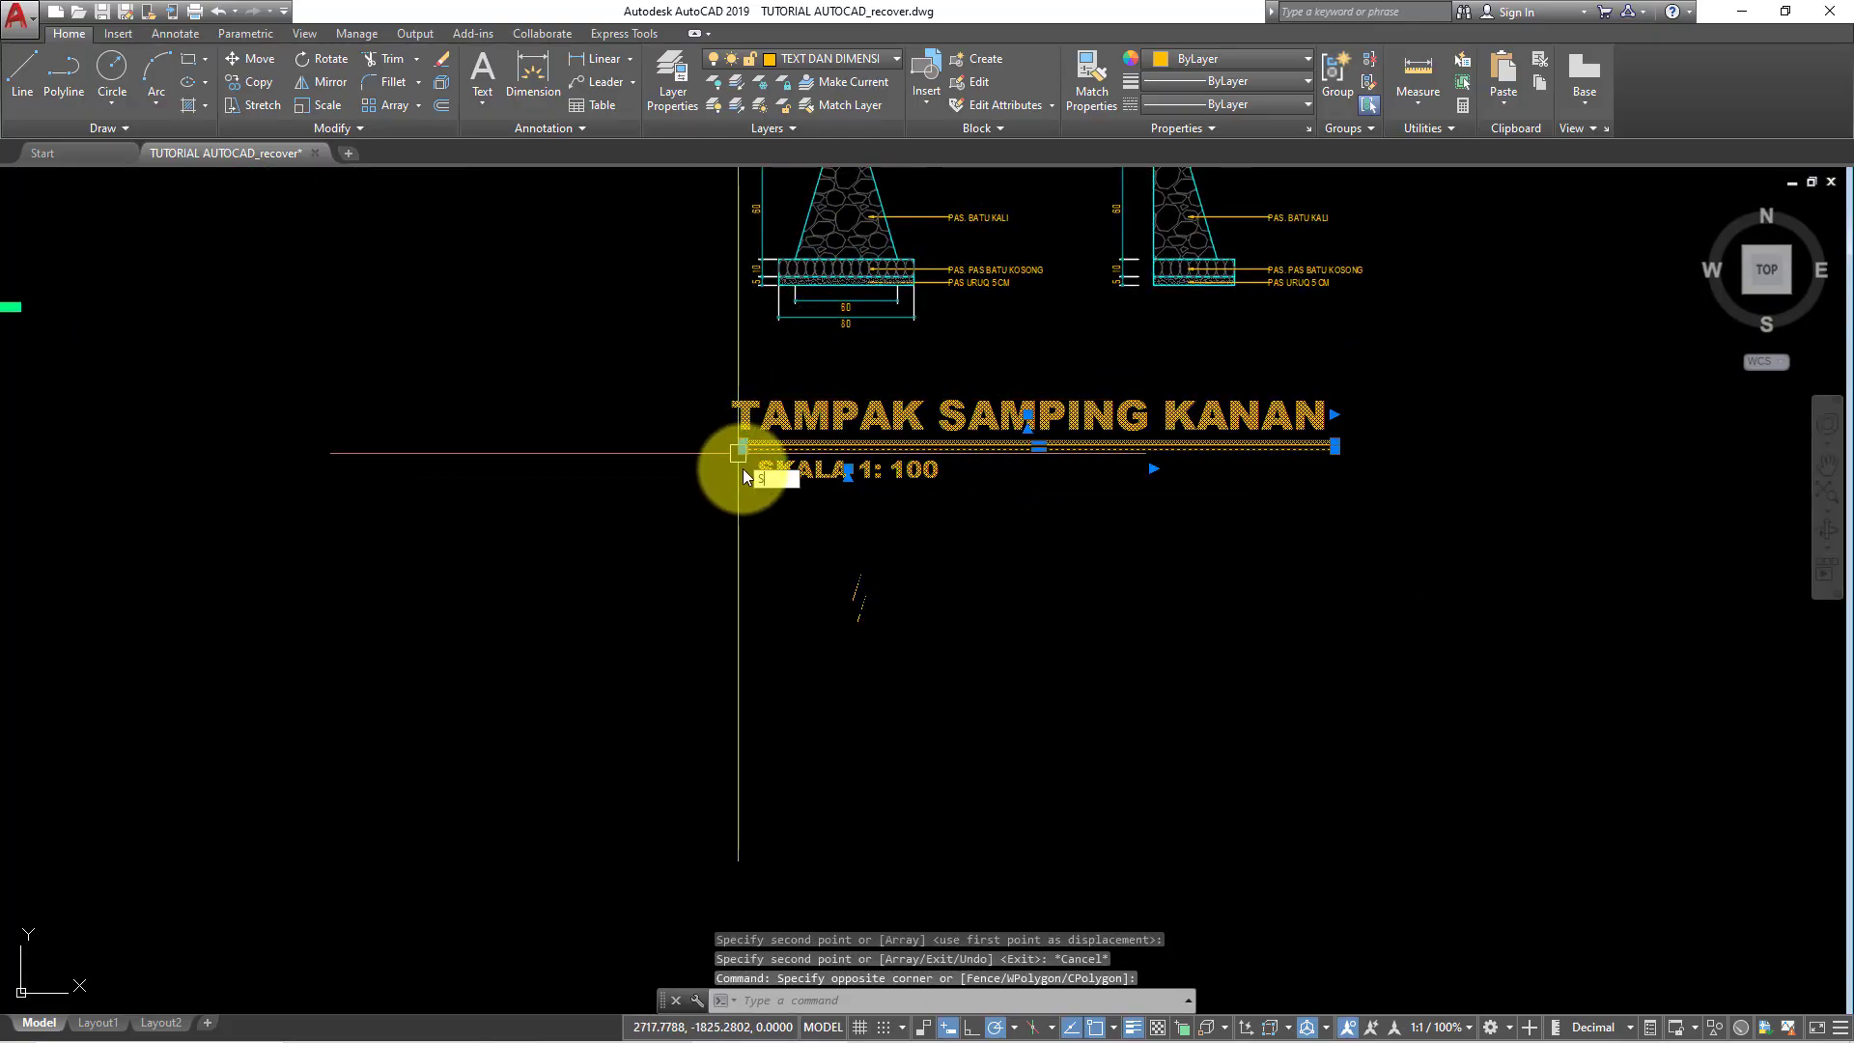
text(c)
key(Return)
click(742, 449)
text(R)
key(Return)
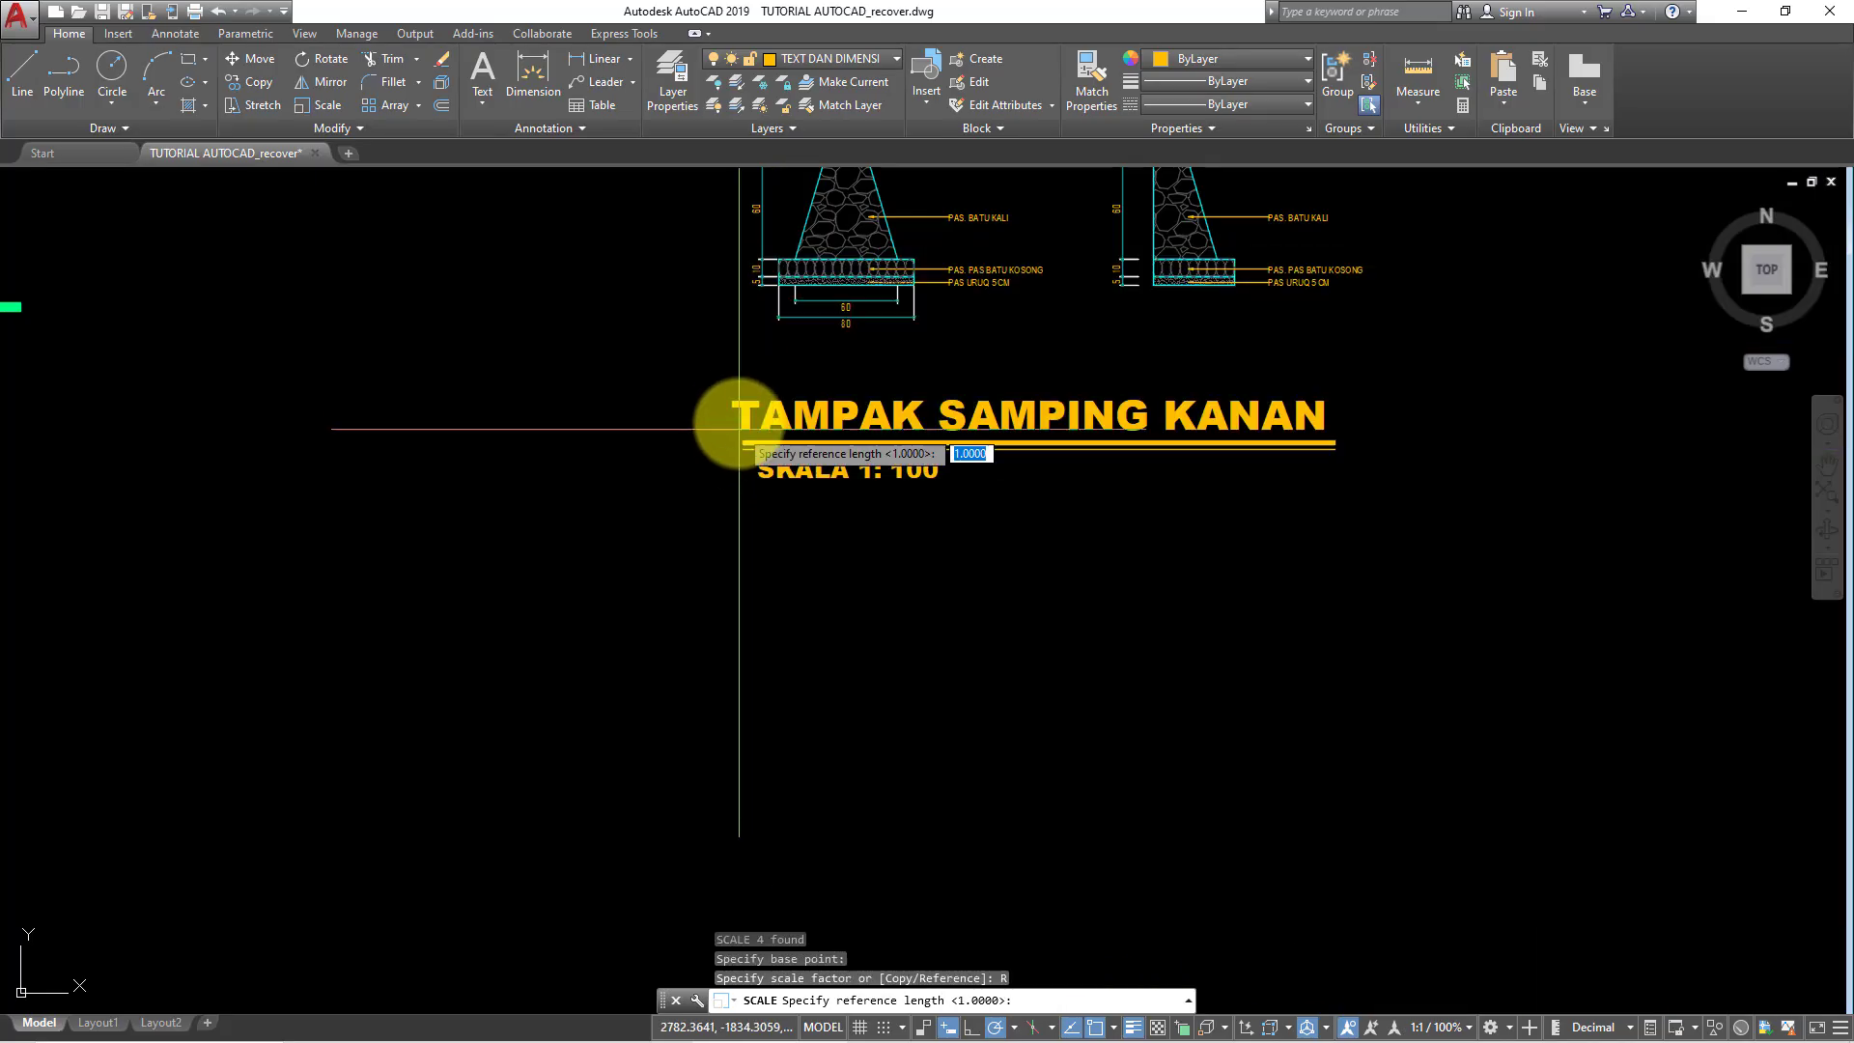
click(743, 447)
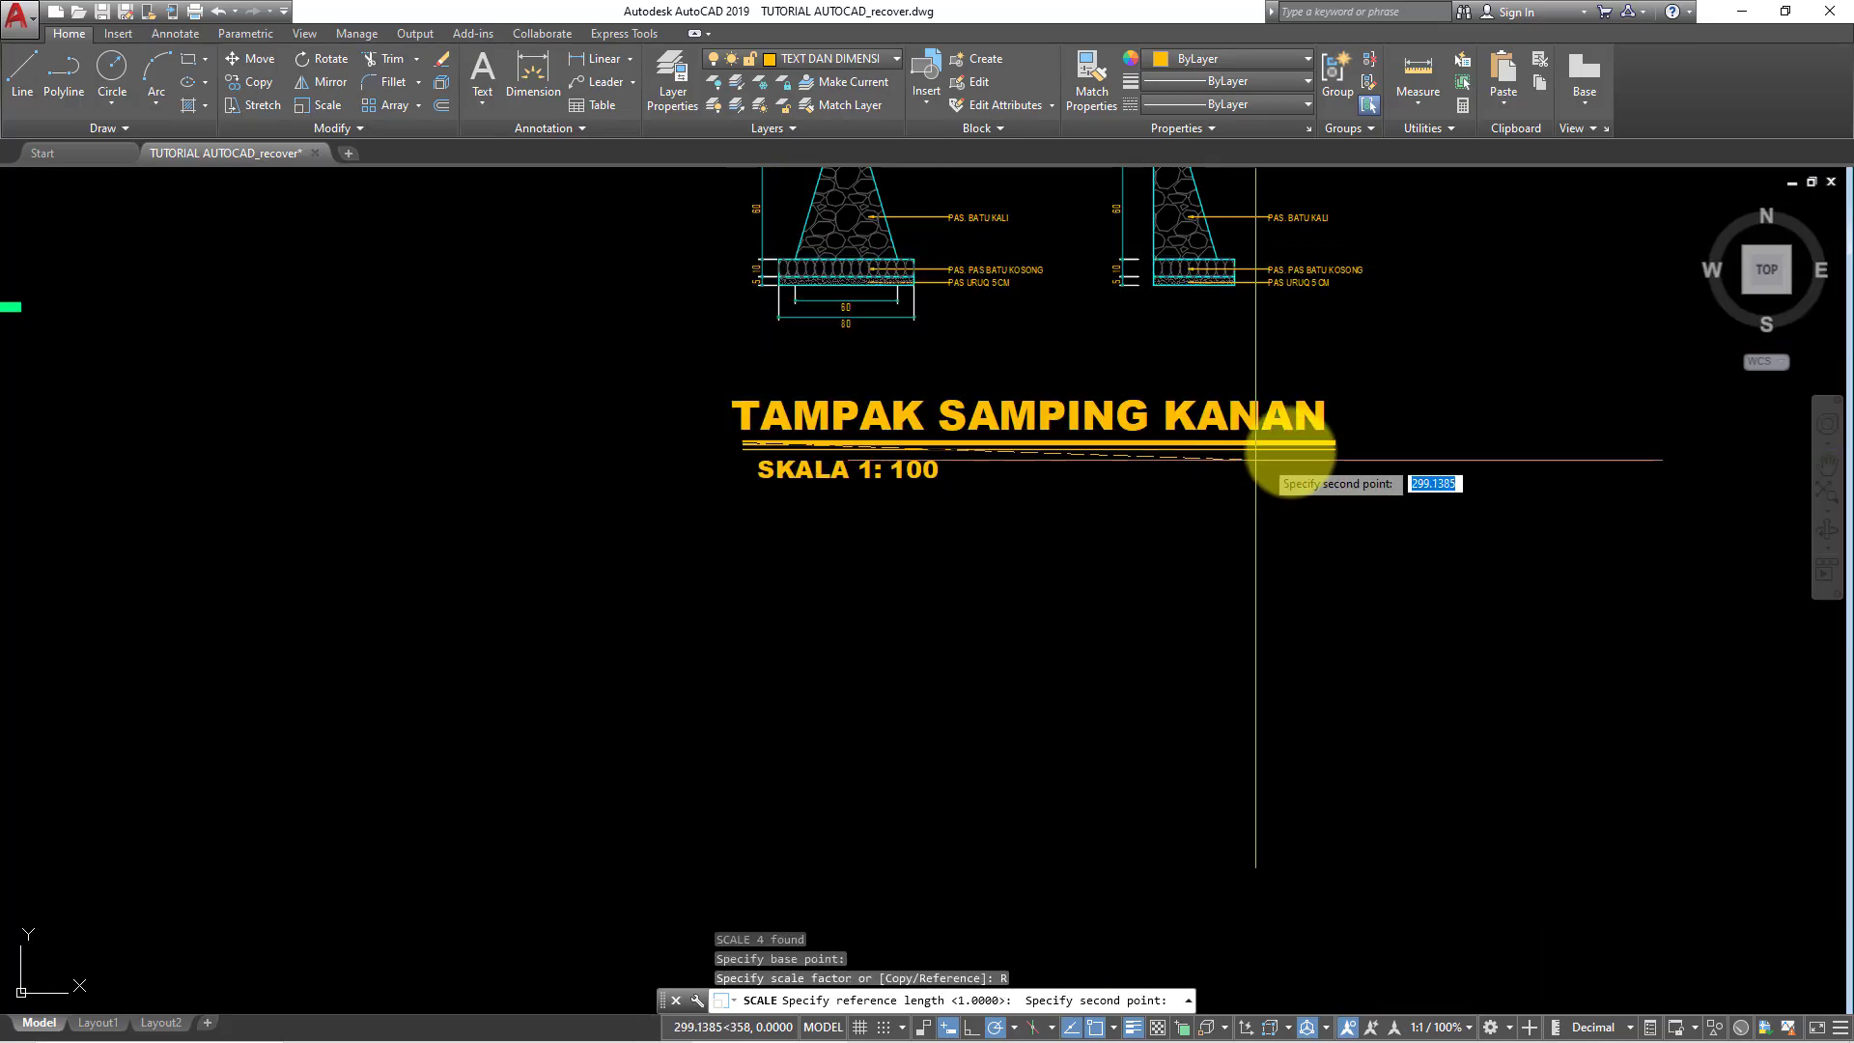
click(1335, 445)
scroll(873, 450, up, 2)
click(887, 441)
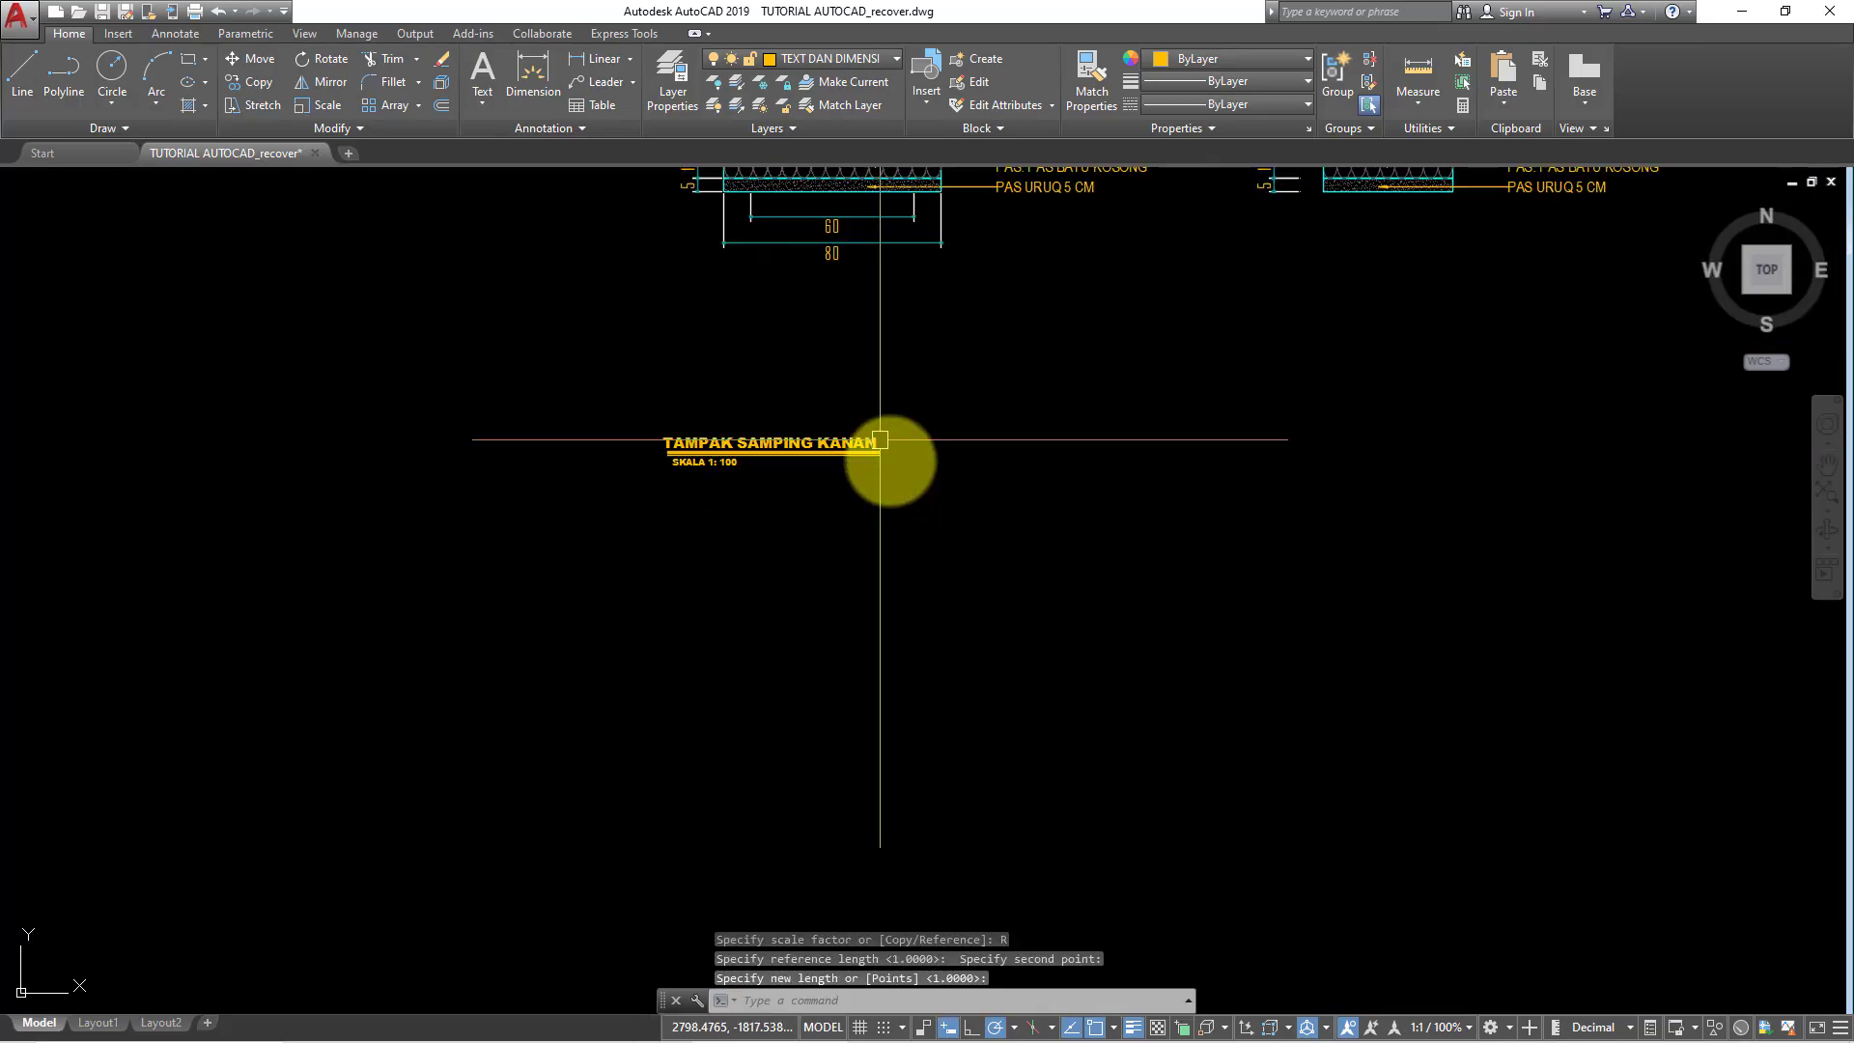
- Move the scaled title block just below the left footing detail
click(861, 525)
click(621, 401)
middle_drag(852, 497, 861, 650)
text(m)
key(Return)
click(1019, 673)
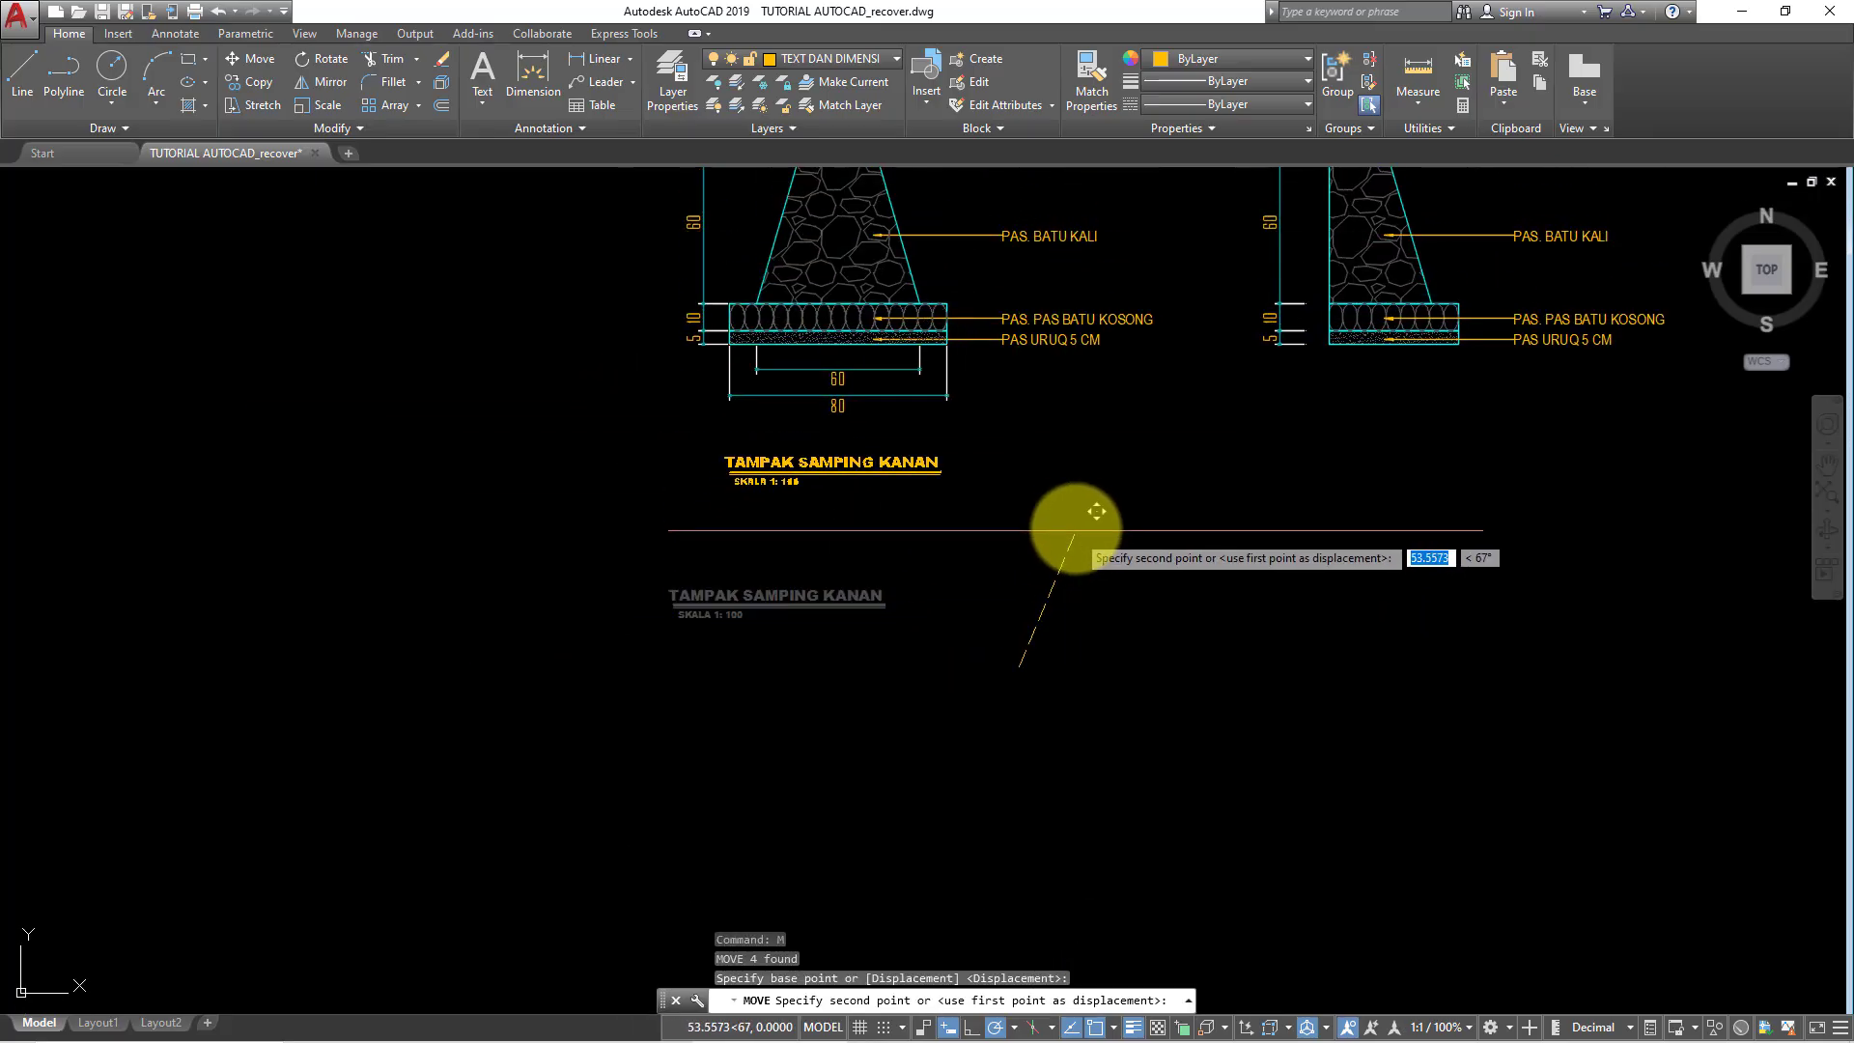
click(1070, 539)
scroll(831, 454, up, 2)
key(Escape)
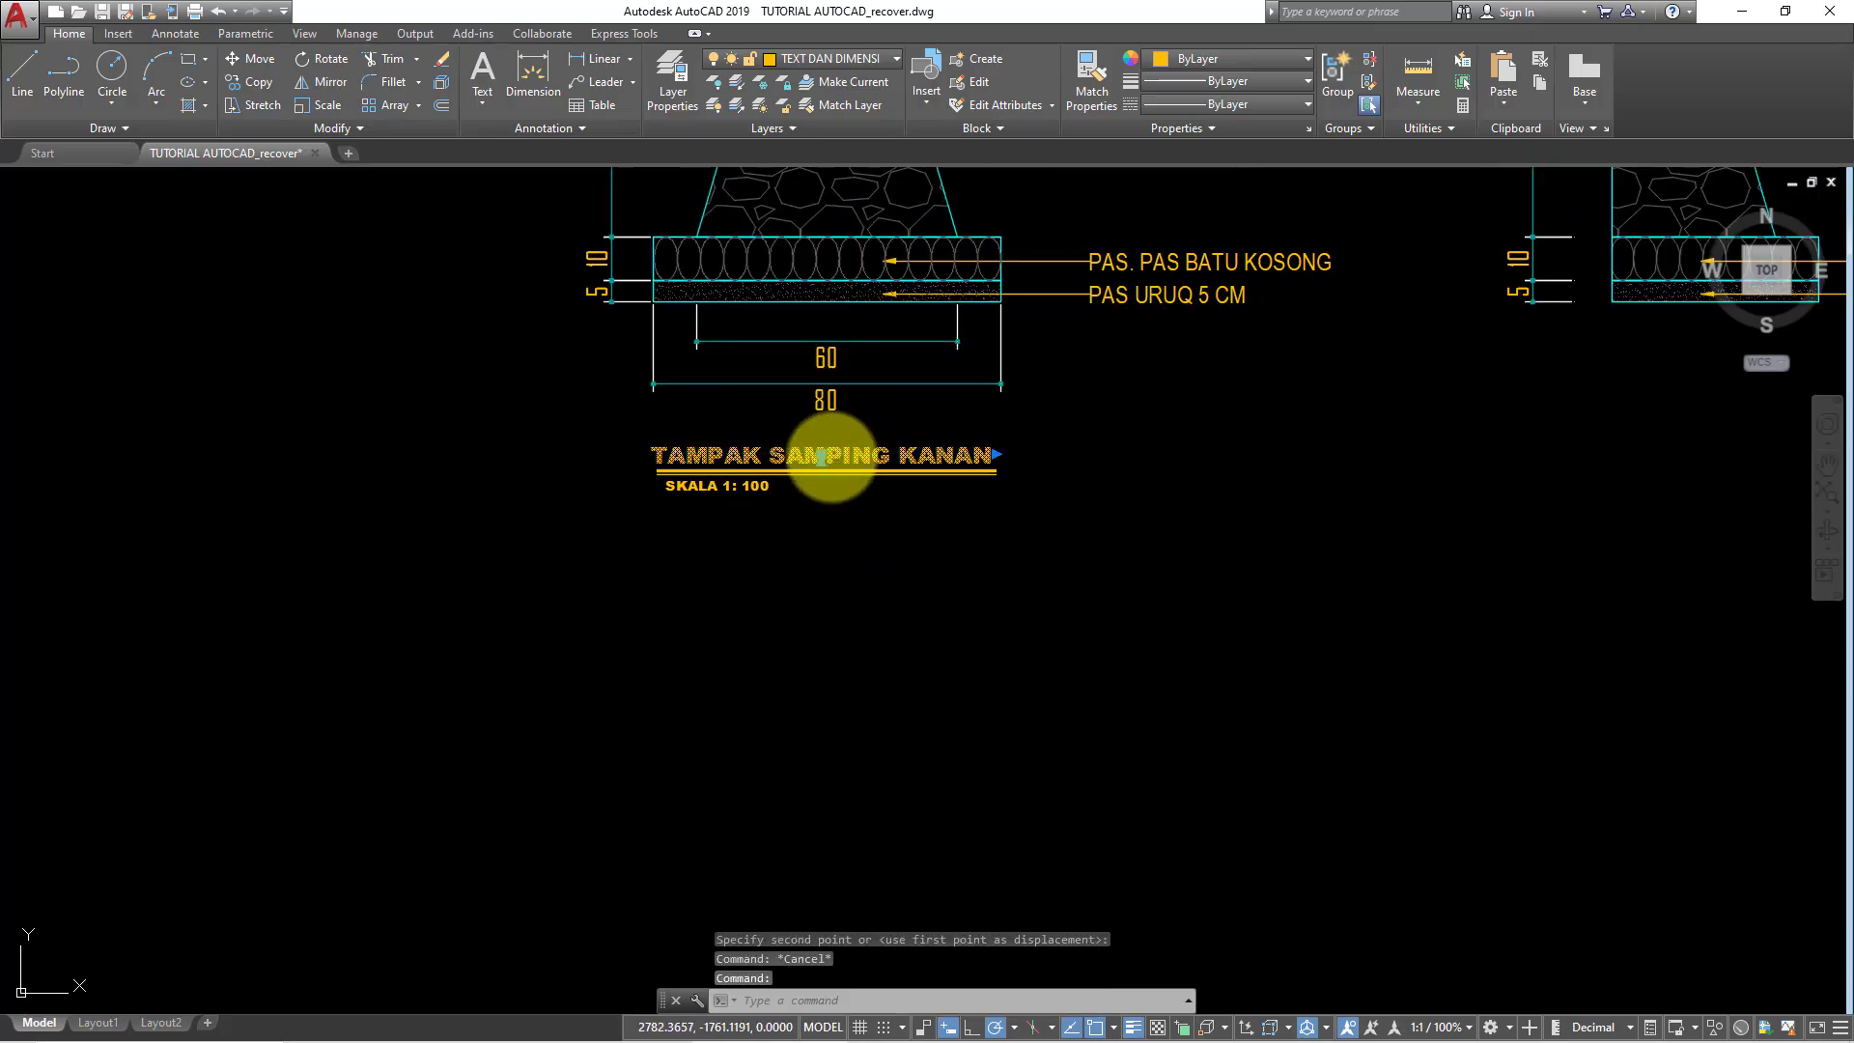
- Change the title text to DETAIL PB 1 and shift it left
double_click(961, 464)
drag(989, 450, 489, 445)
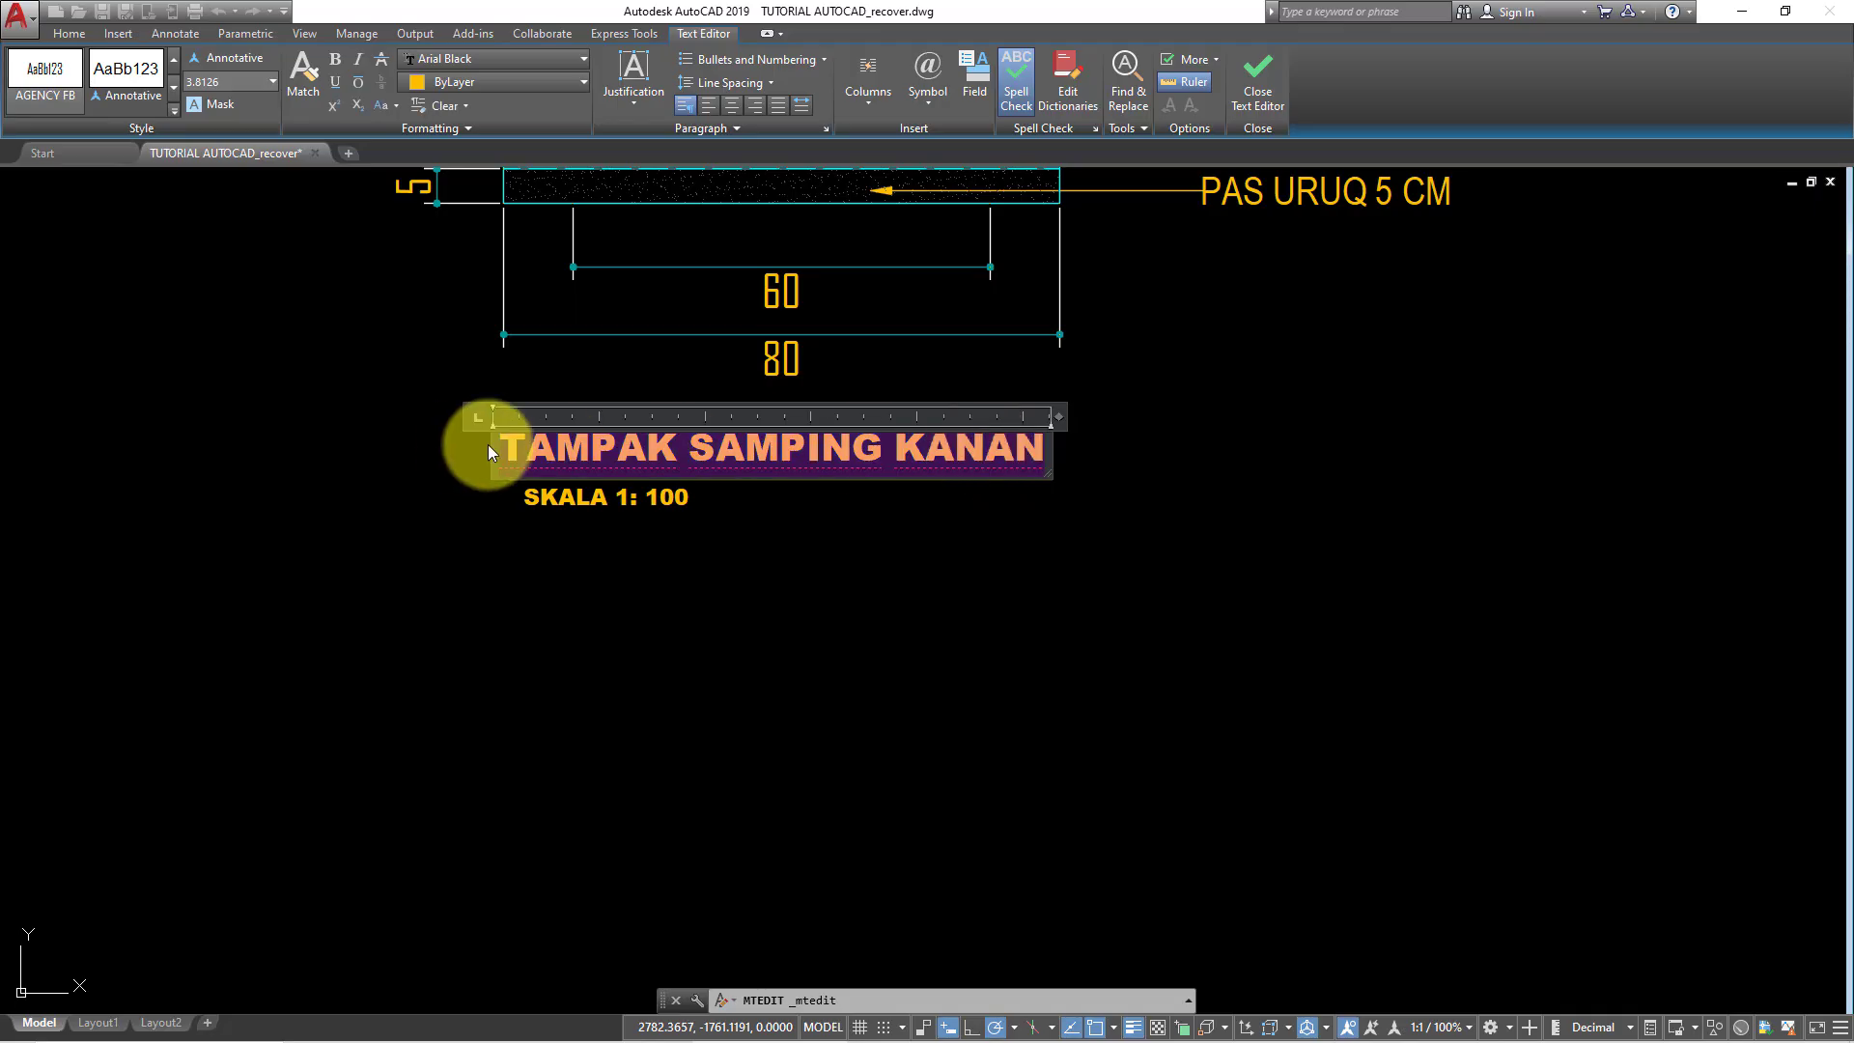
text(DETAI)
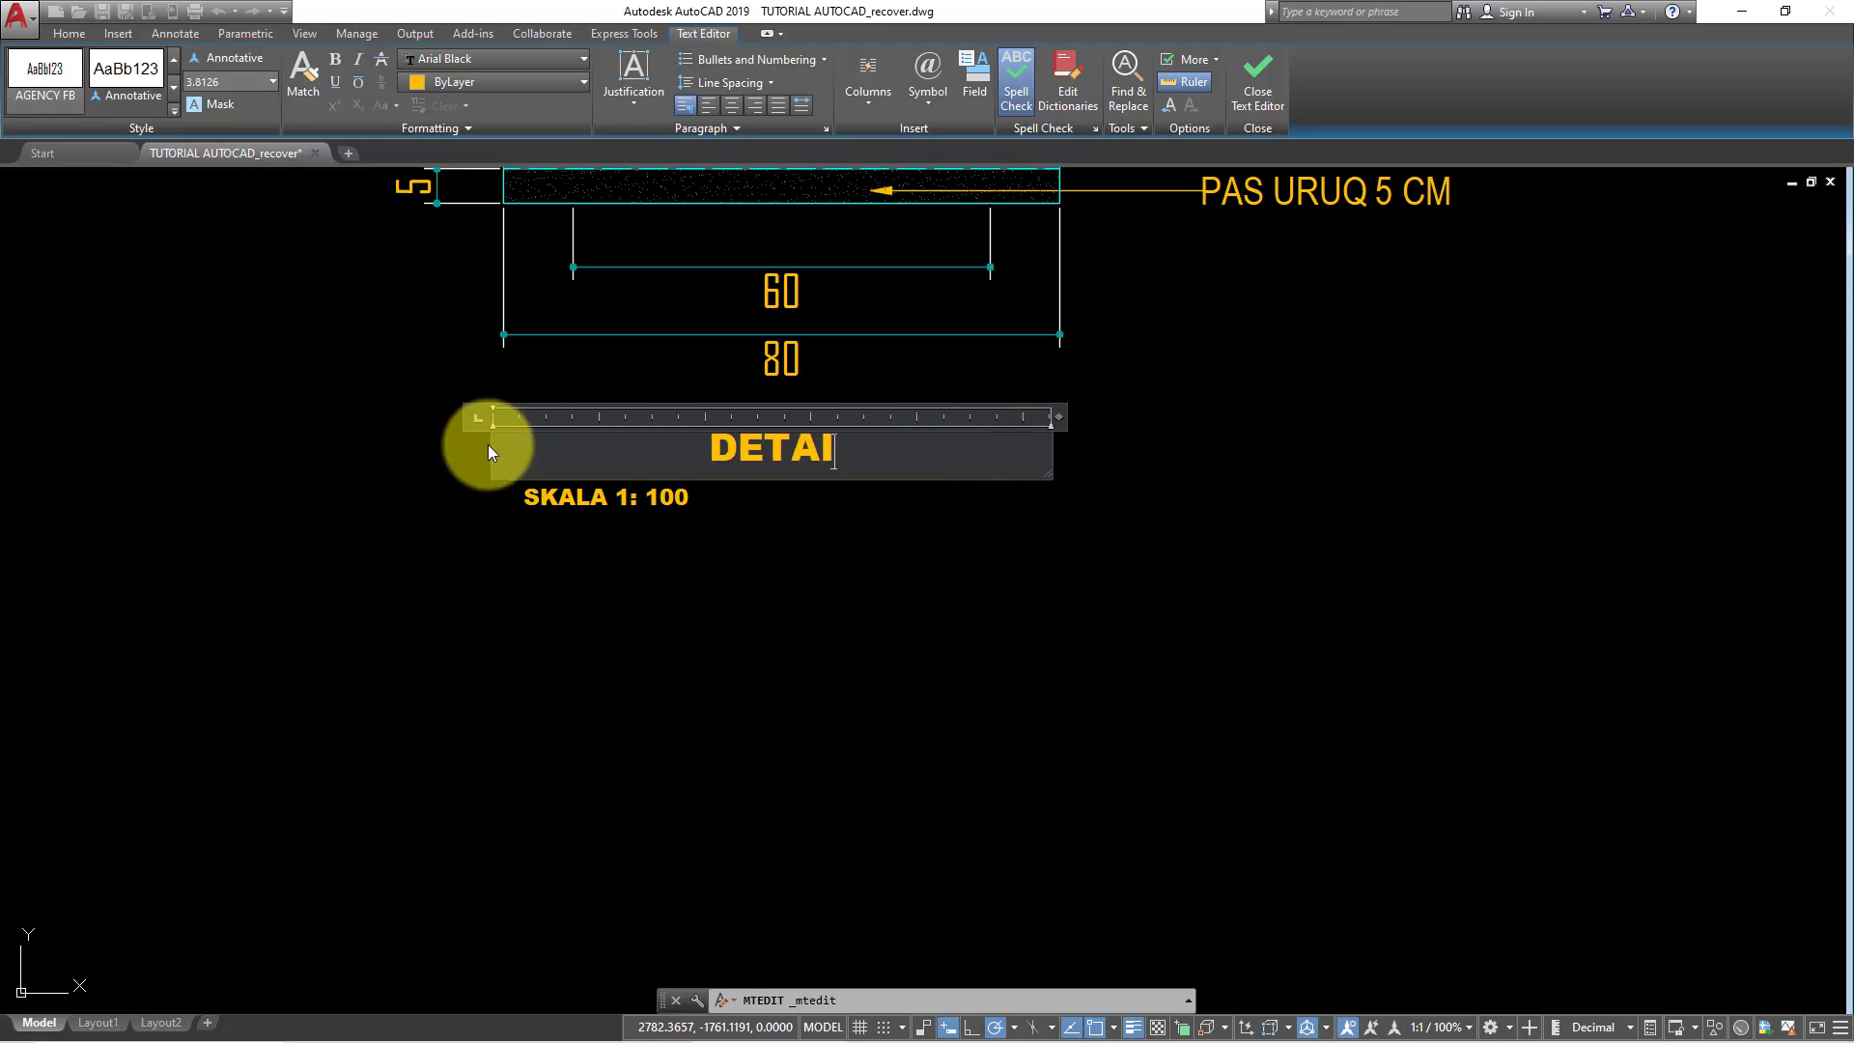
text(L PB )
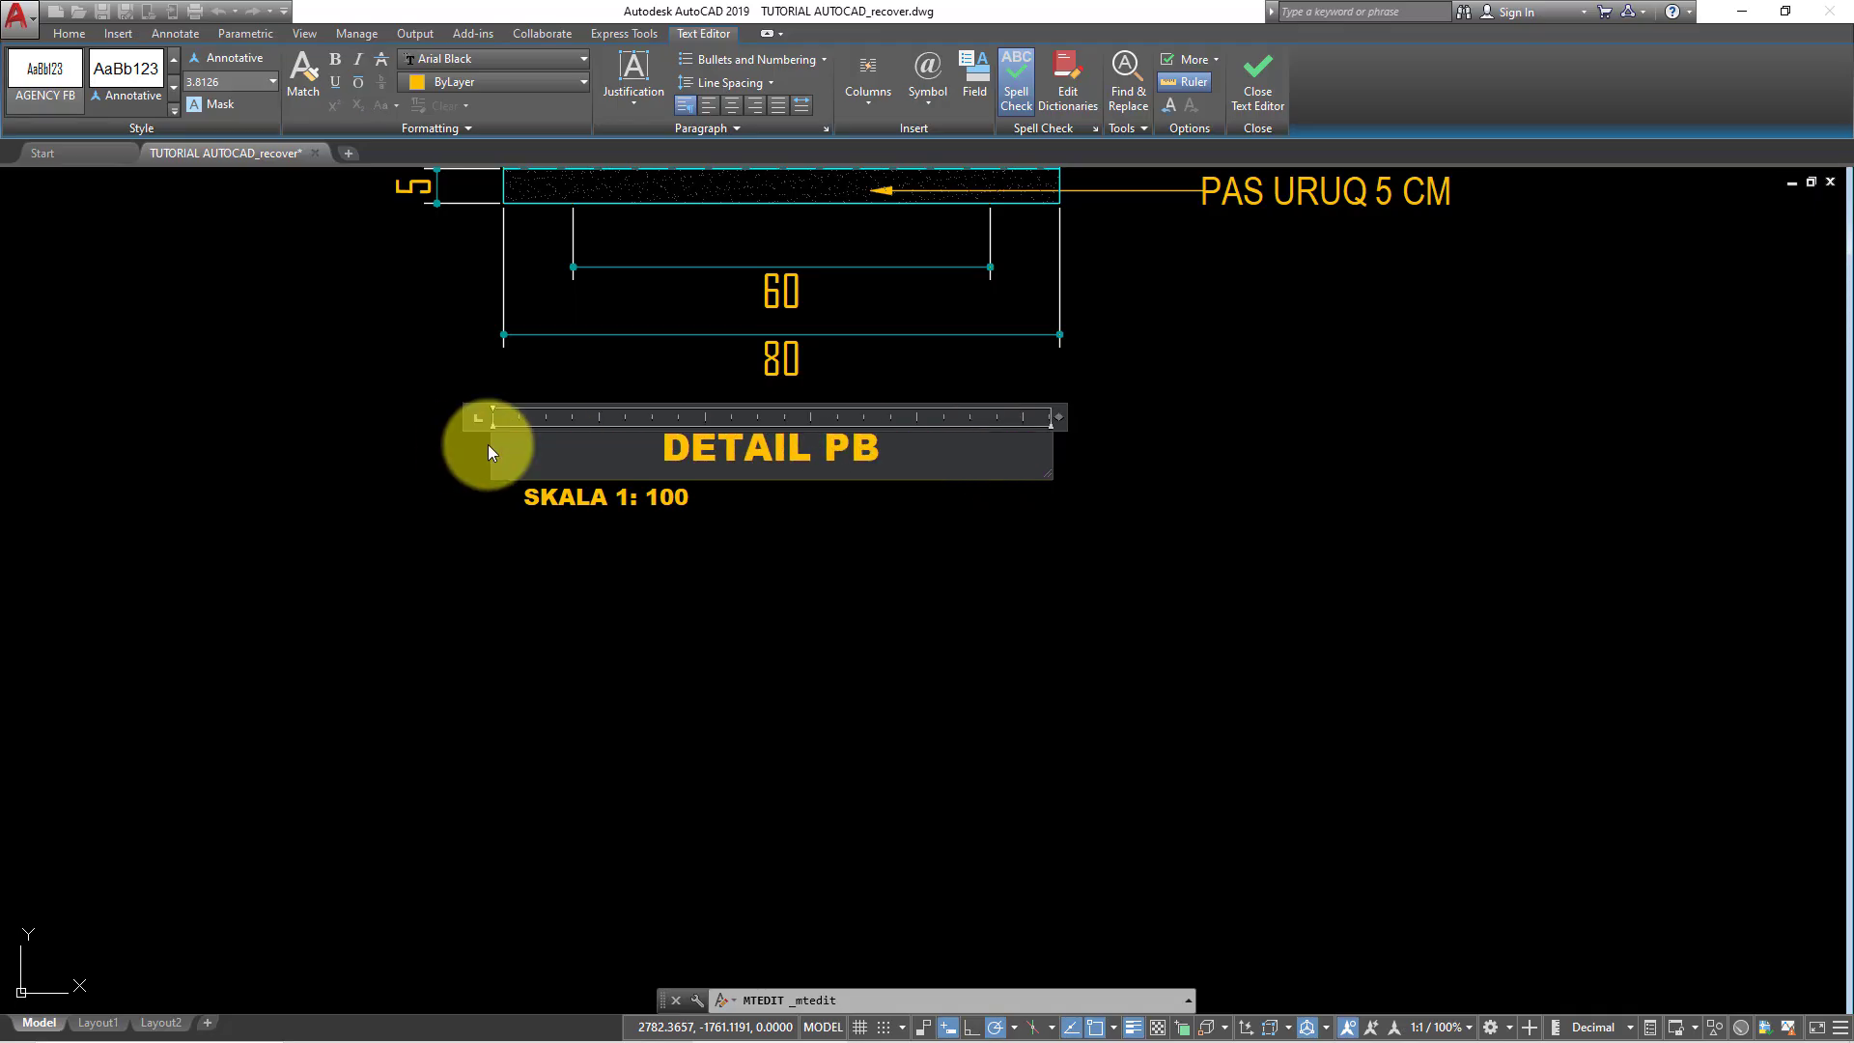
text(1)
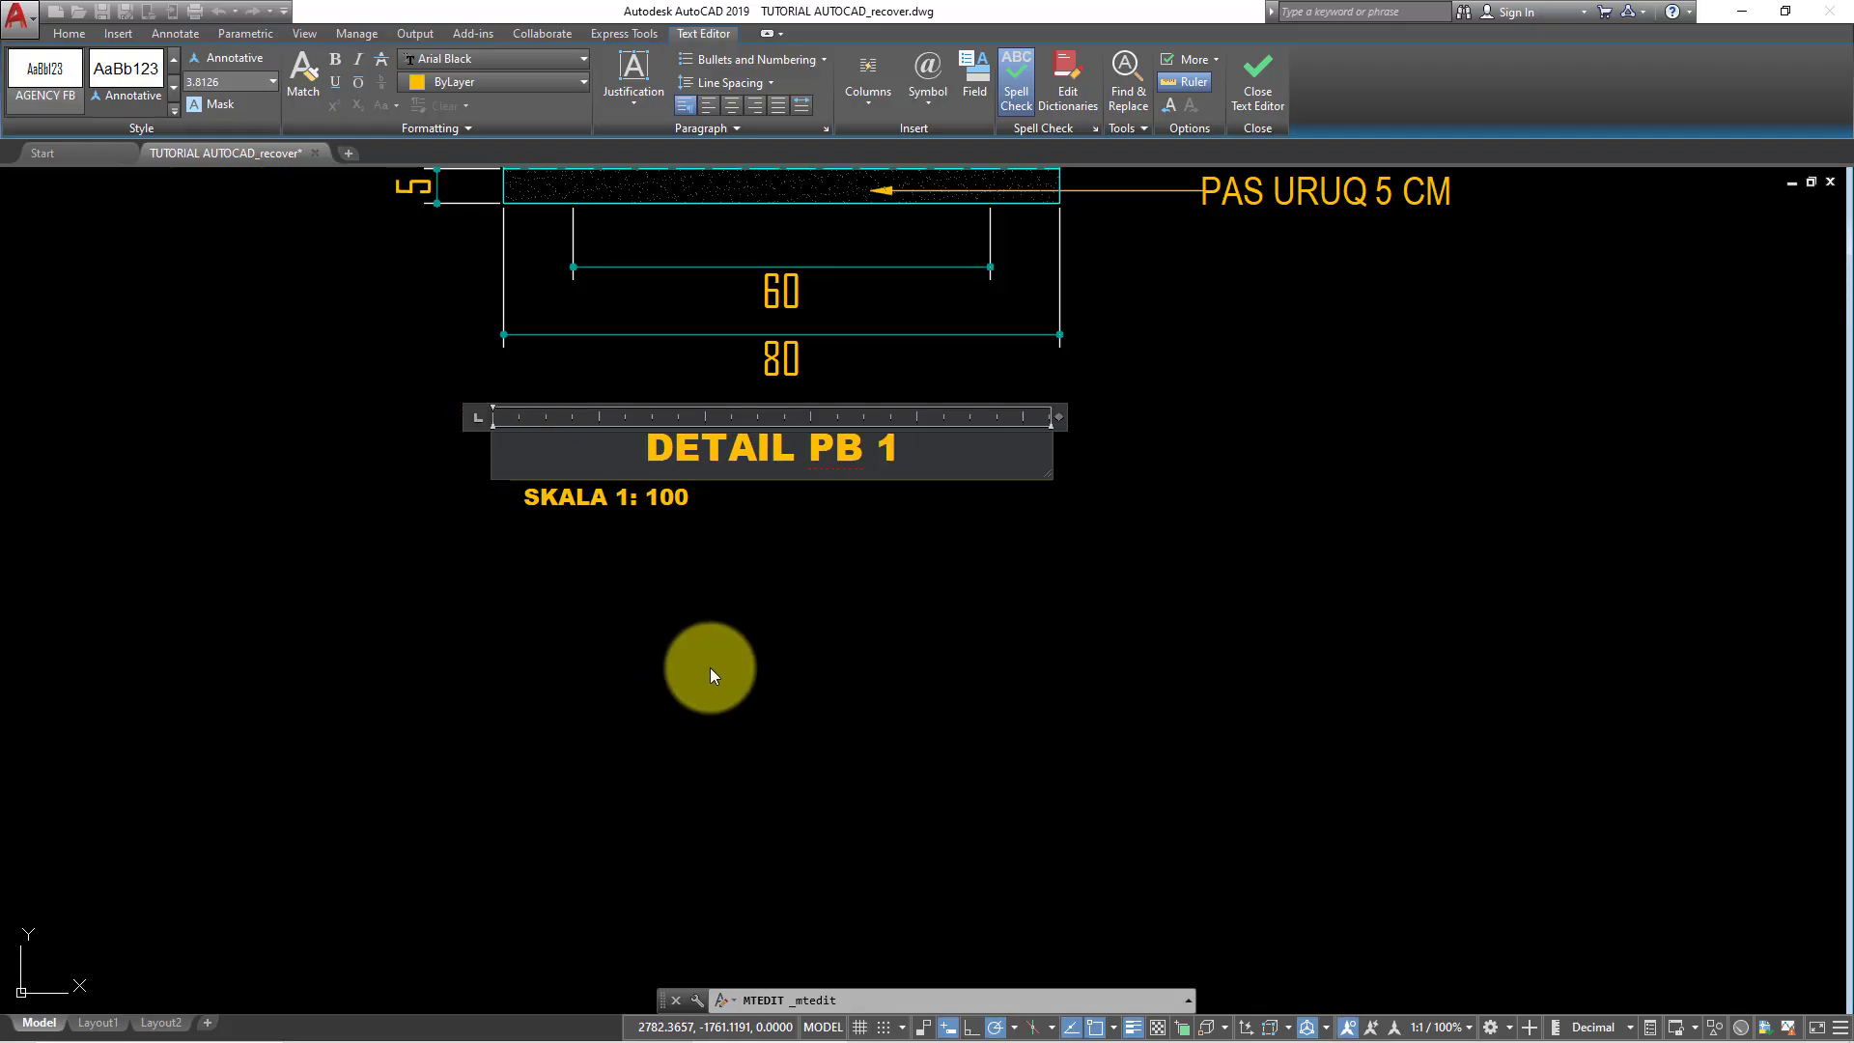
click(712, 669)
click(745, 462)
text(m)
key(Return)
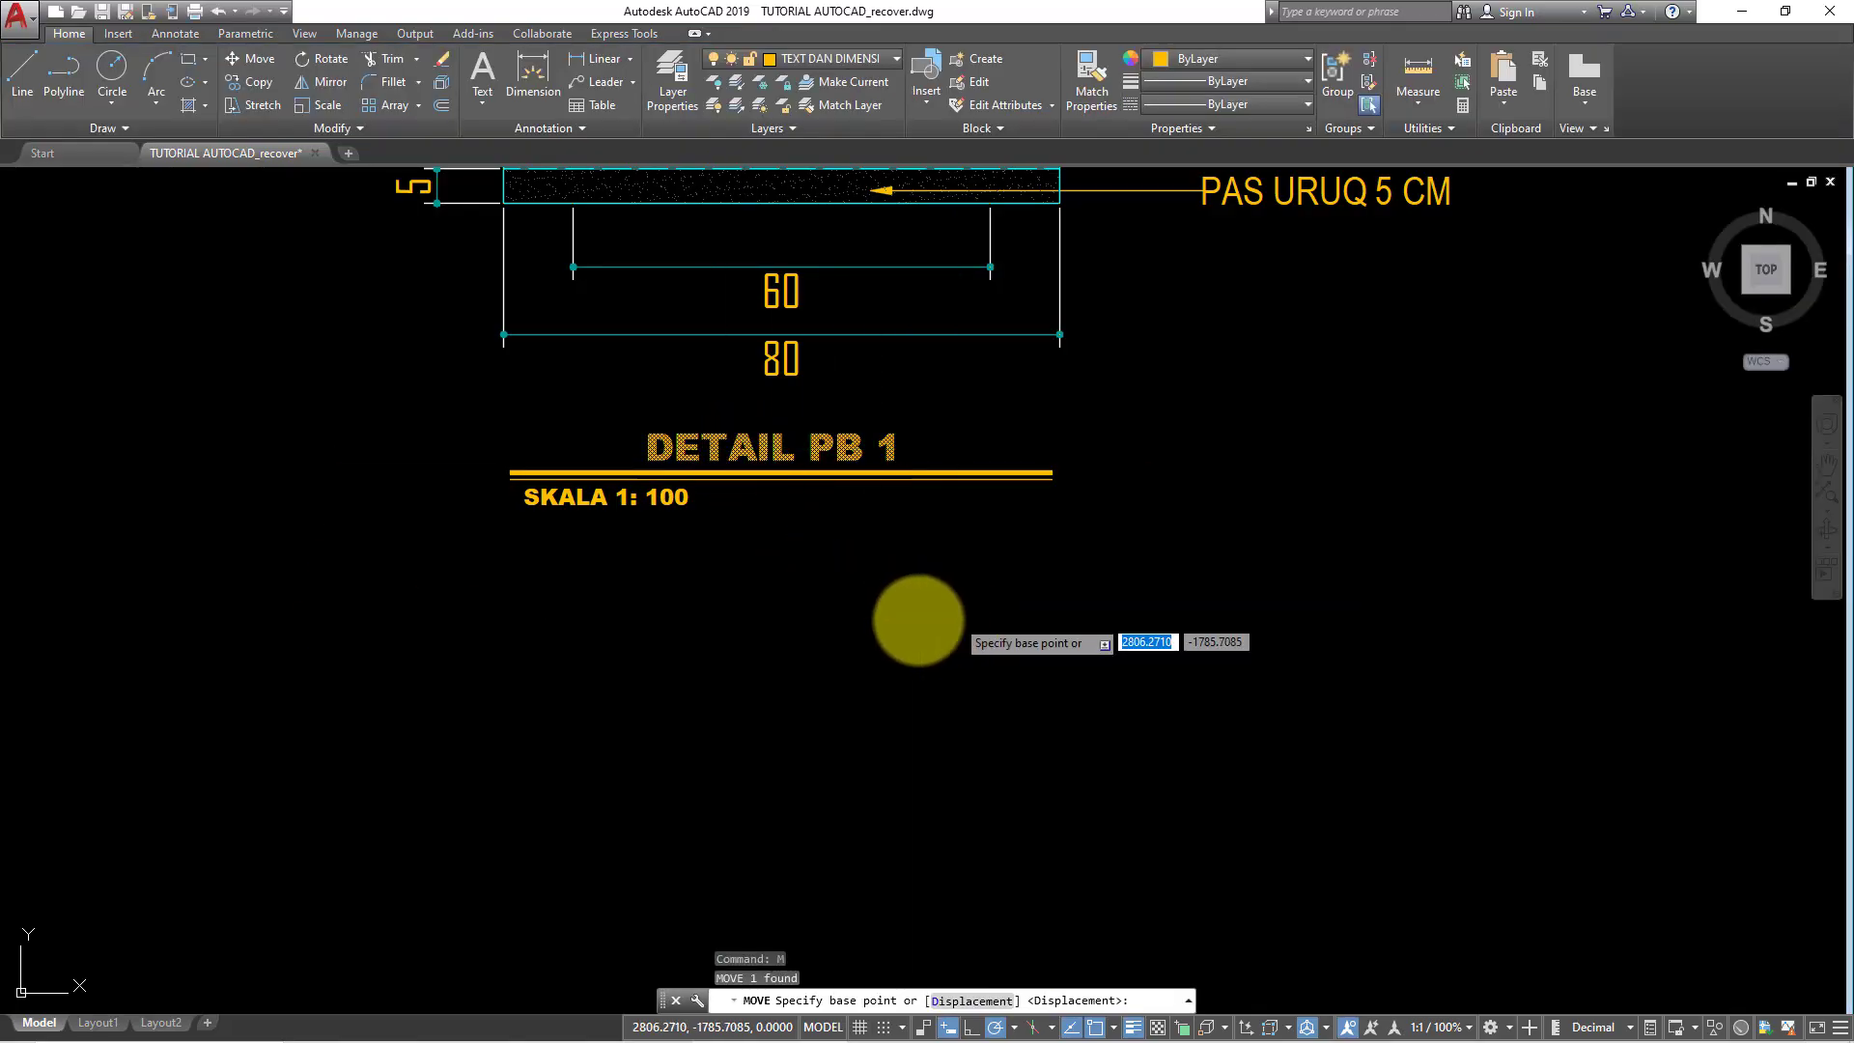
click(954, 616)
click(829, 616)
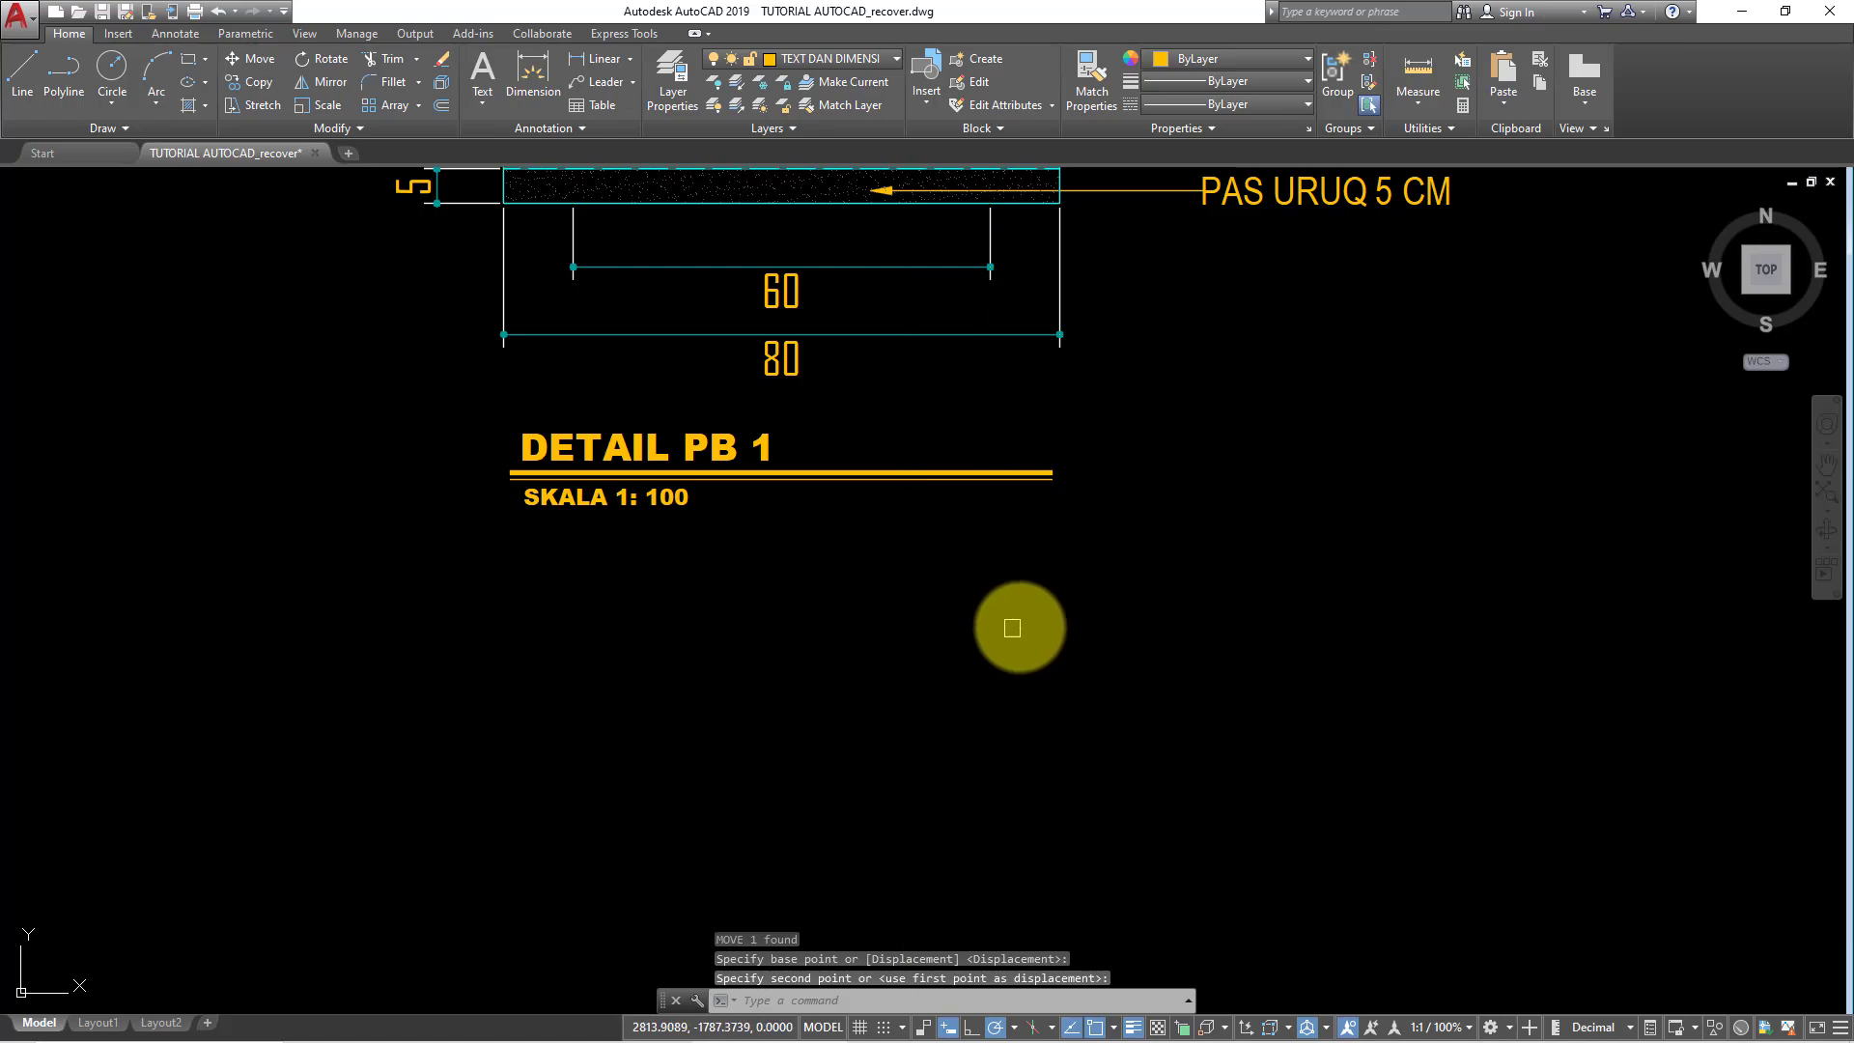
- Stretch the title underlines shorter to fit DETAIL PB 1
key(s)
key(Return)
click(1034, 439)
key(Return)
click(1098, 557)
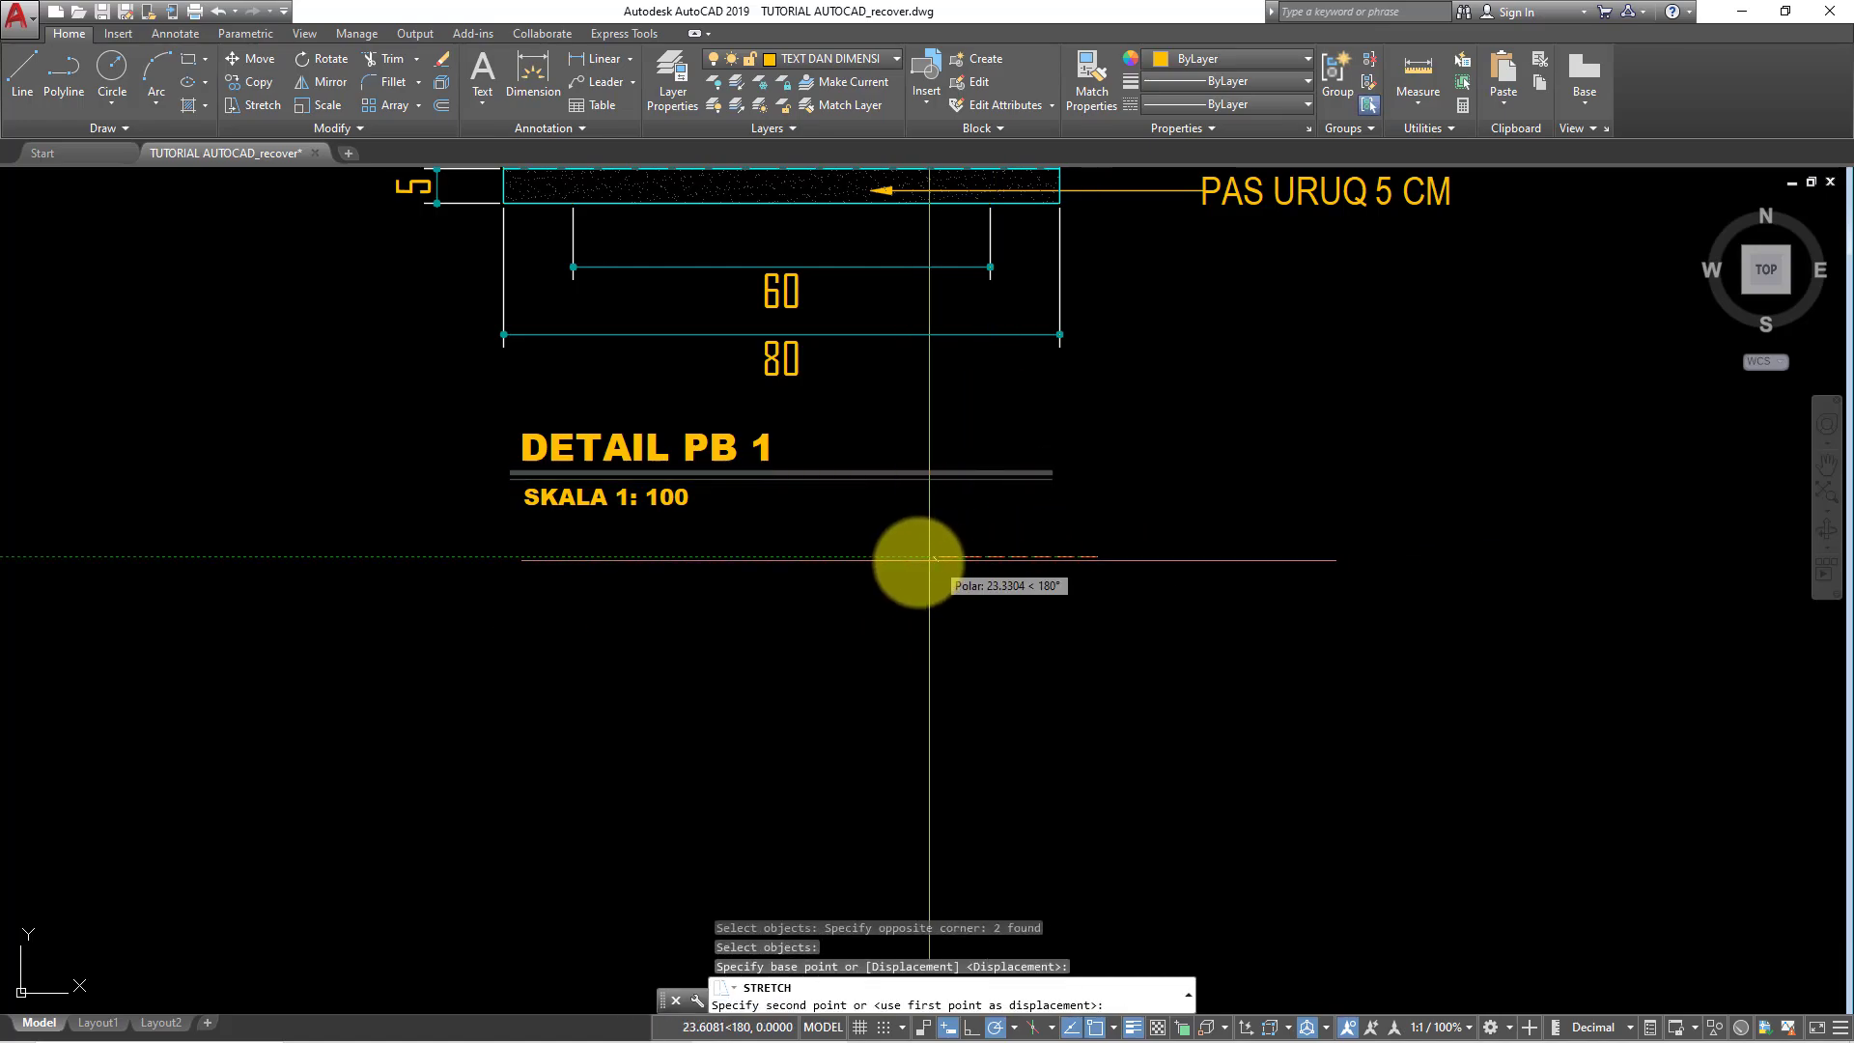
click(880, 557)
- Select the whole DETAIL PB 1 title block and begin copying it
click(913, 584)
click(467, 406)
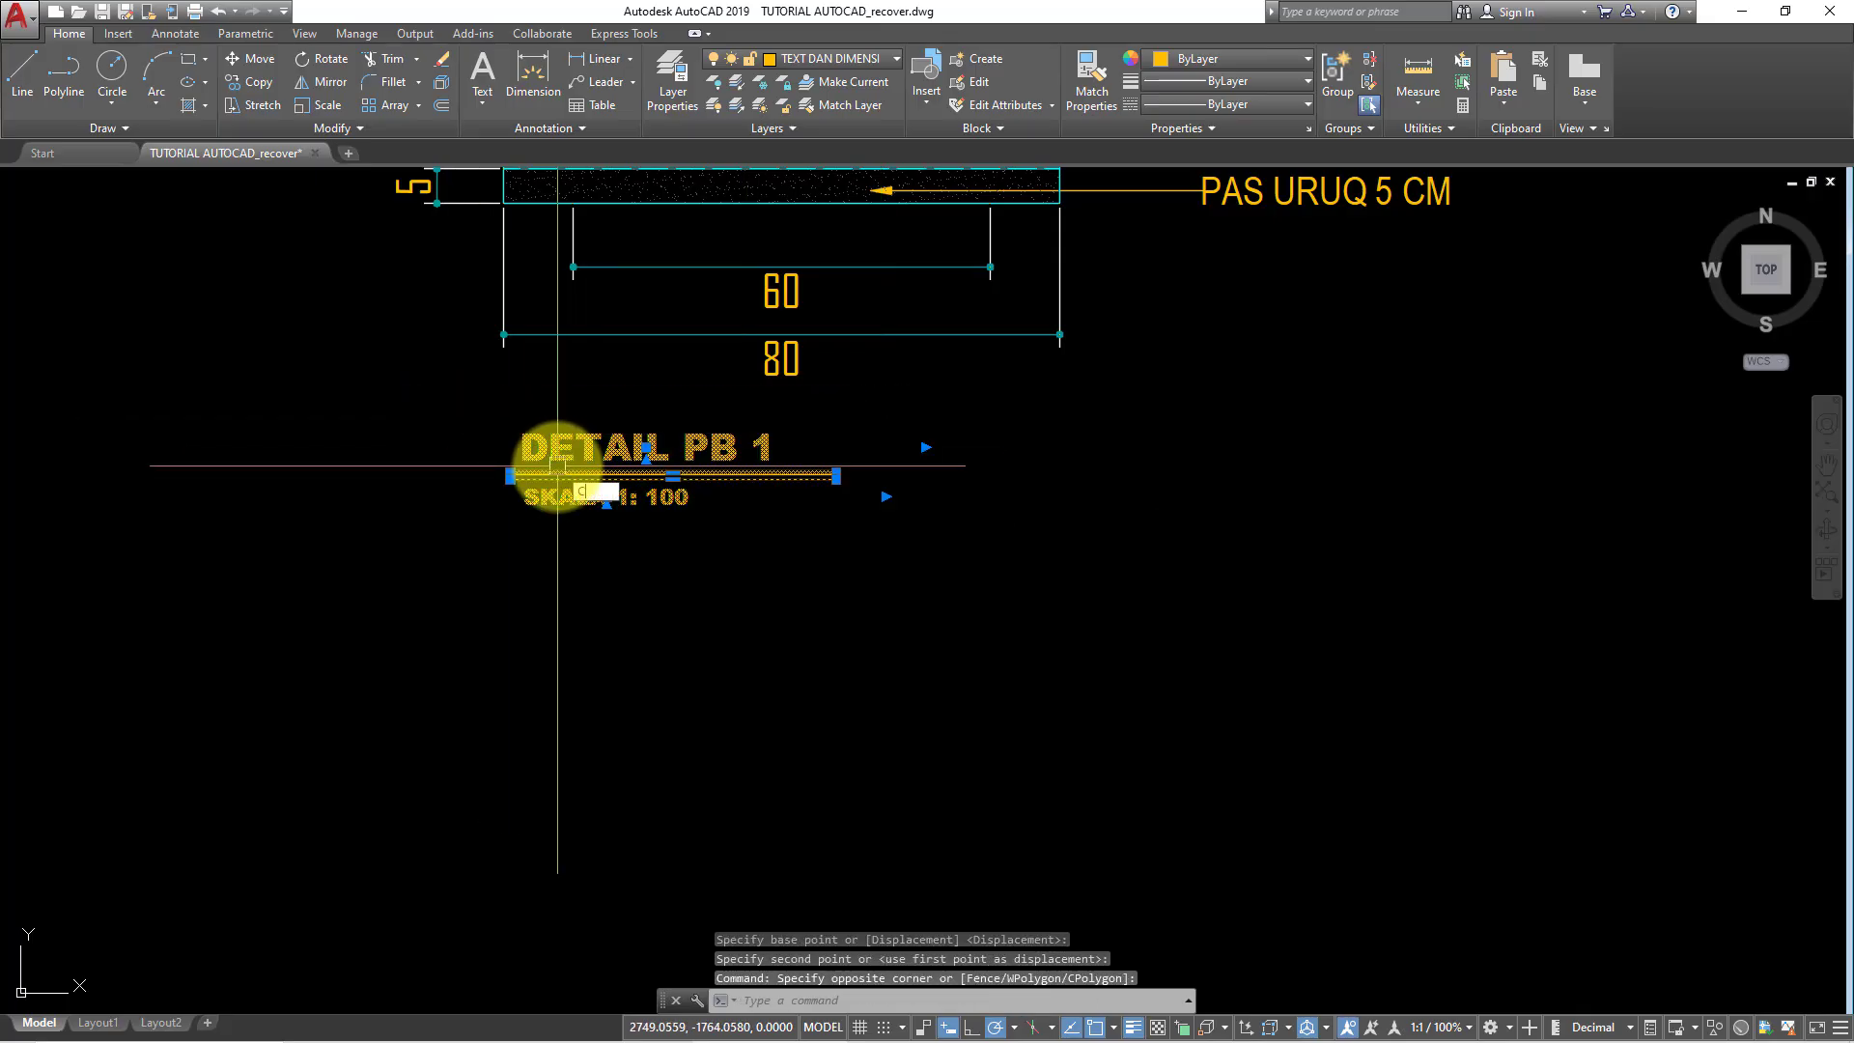
text(o)
key(Return)
scroll(558, 467, down, 2)
- Copy the DETAIL PB 1 title block to beneath the right footing detail
click(523, 302)
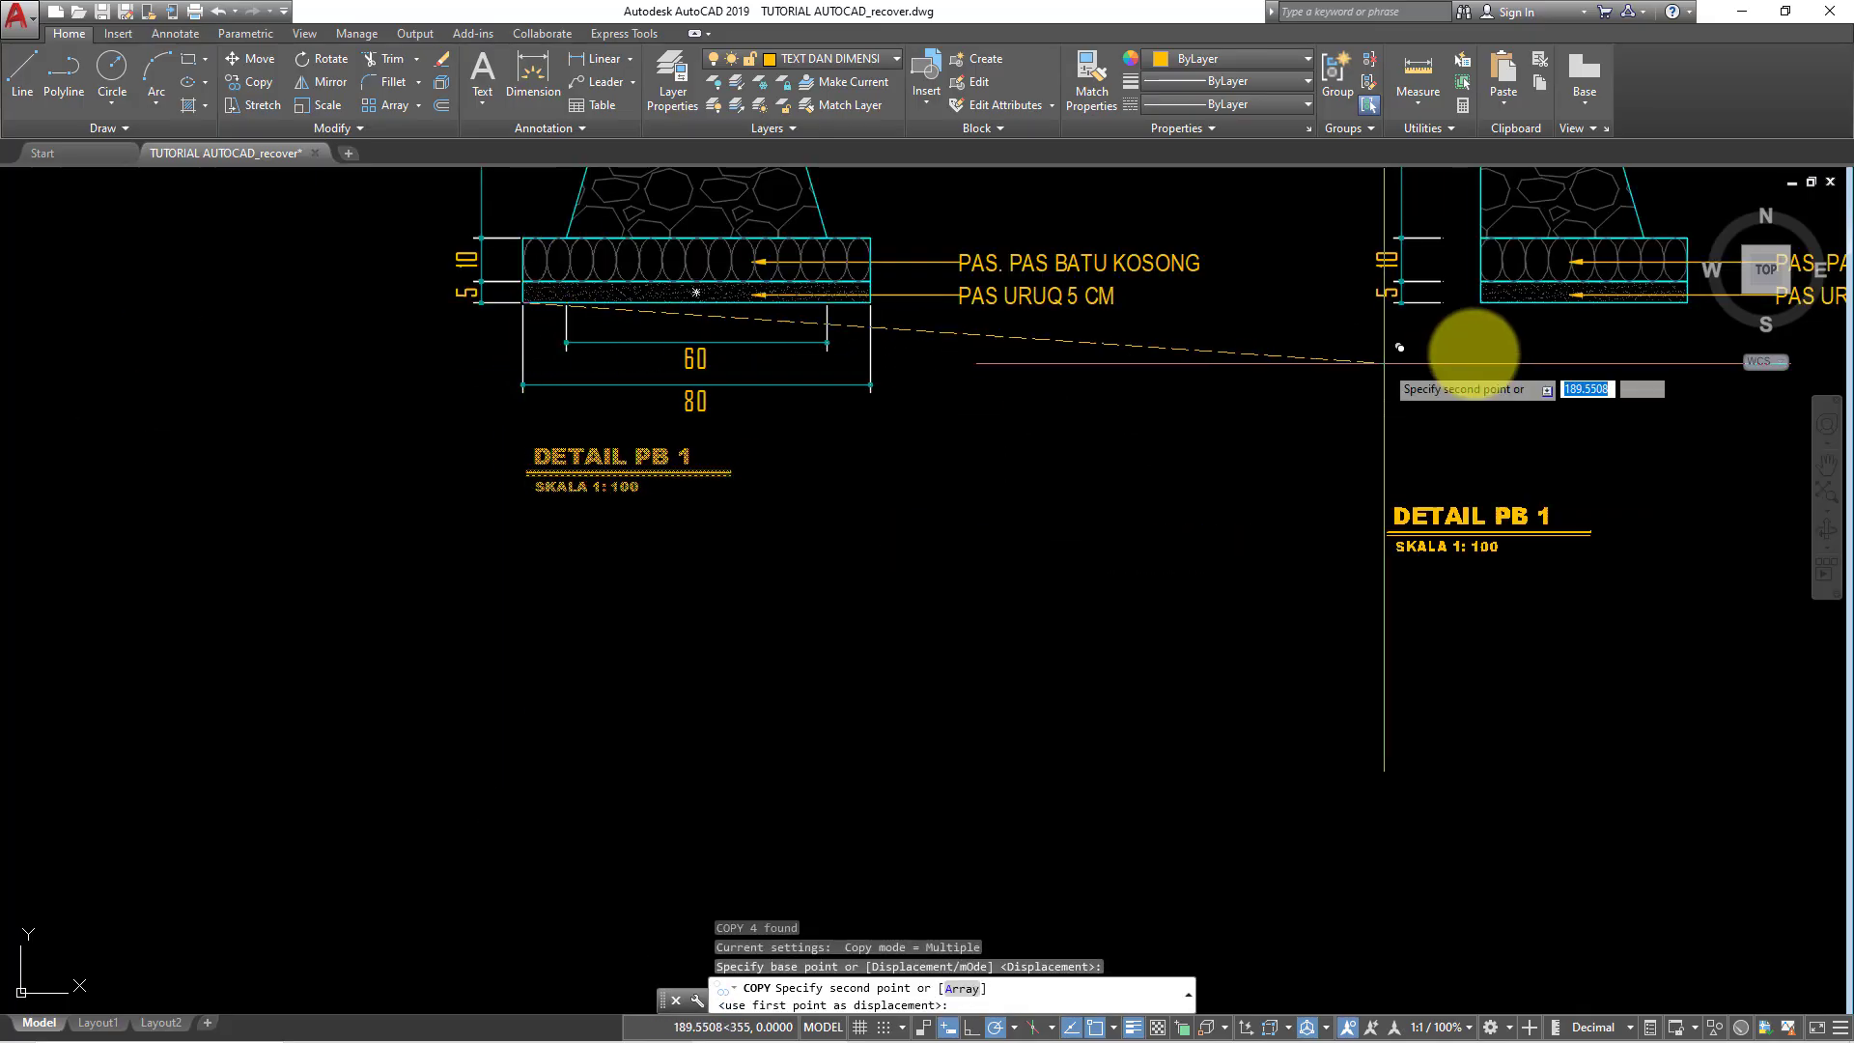
click(1480, 302)
scroll(910, 463, down, 2)
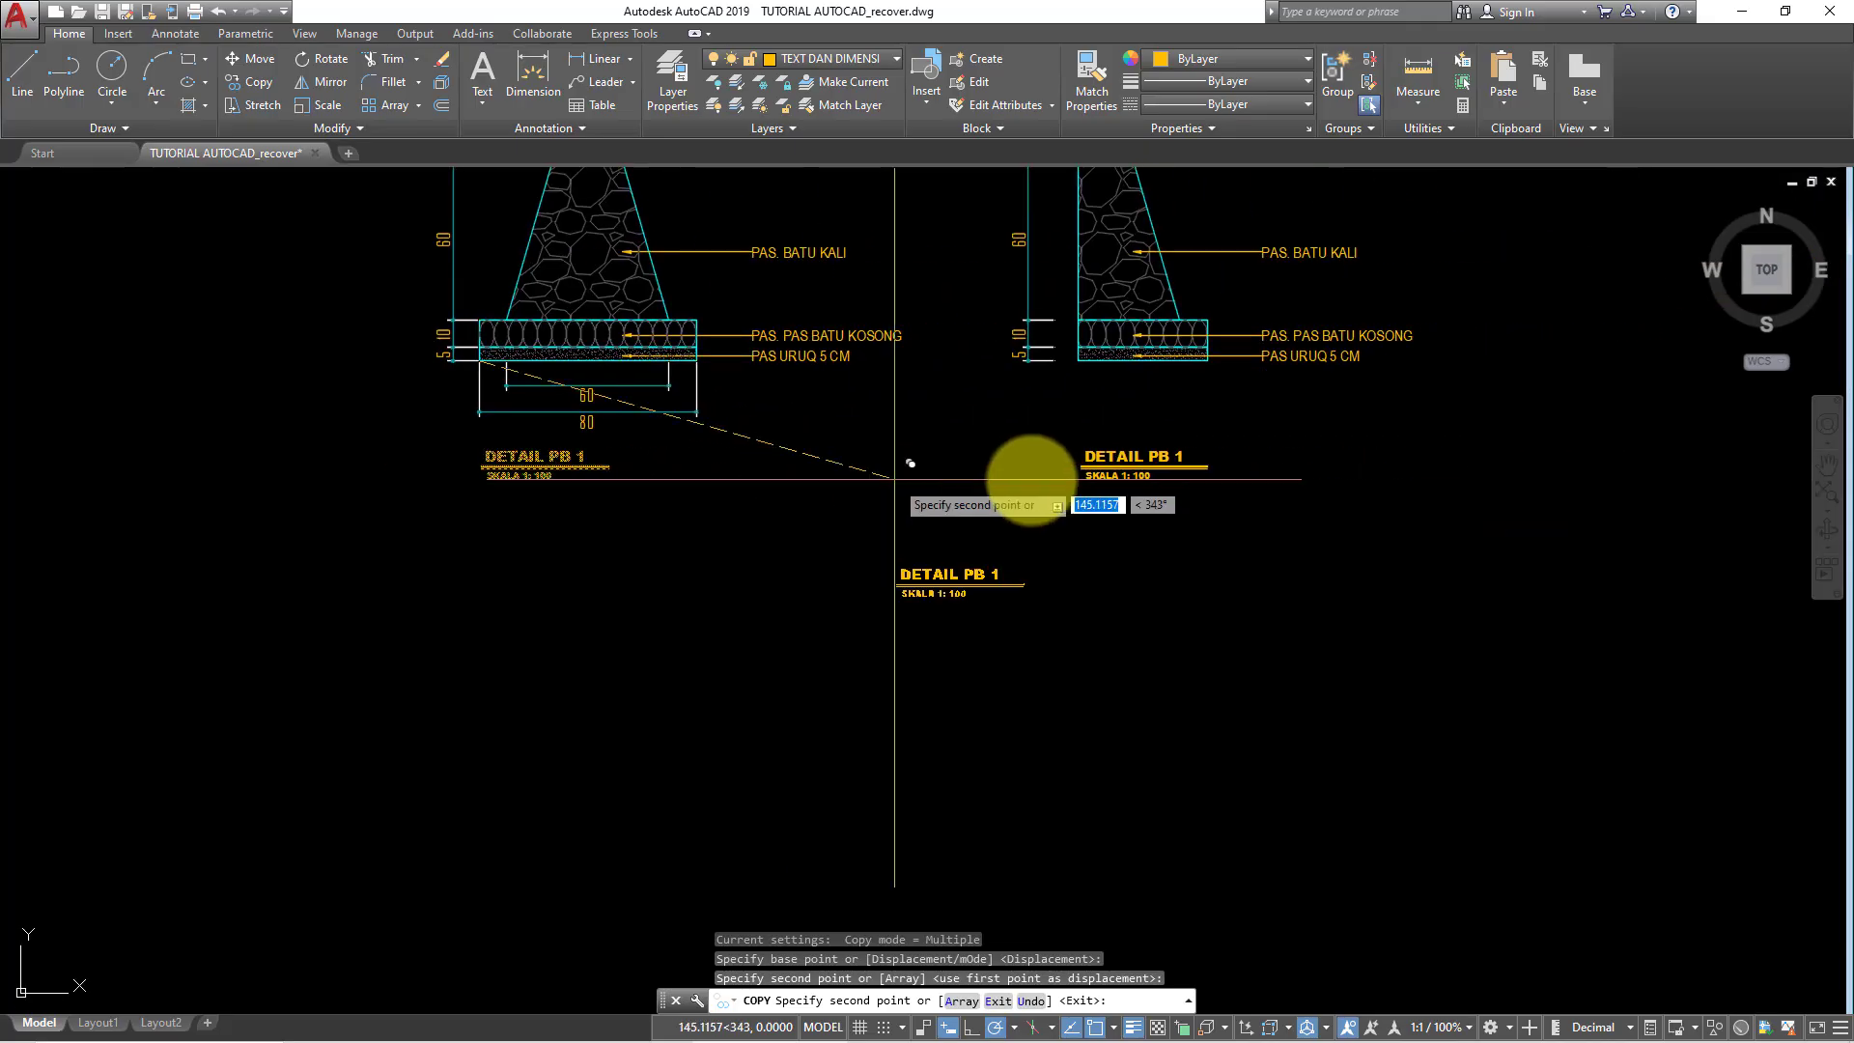
key(Return)
scroll(1120, 492, up, 2)
- Move the copied title up, closer to the right footing
drag(1200, 489, 1035, 402)
text(m)
key(Return)
click(1344, 559)
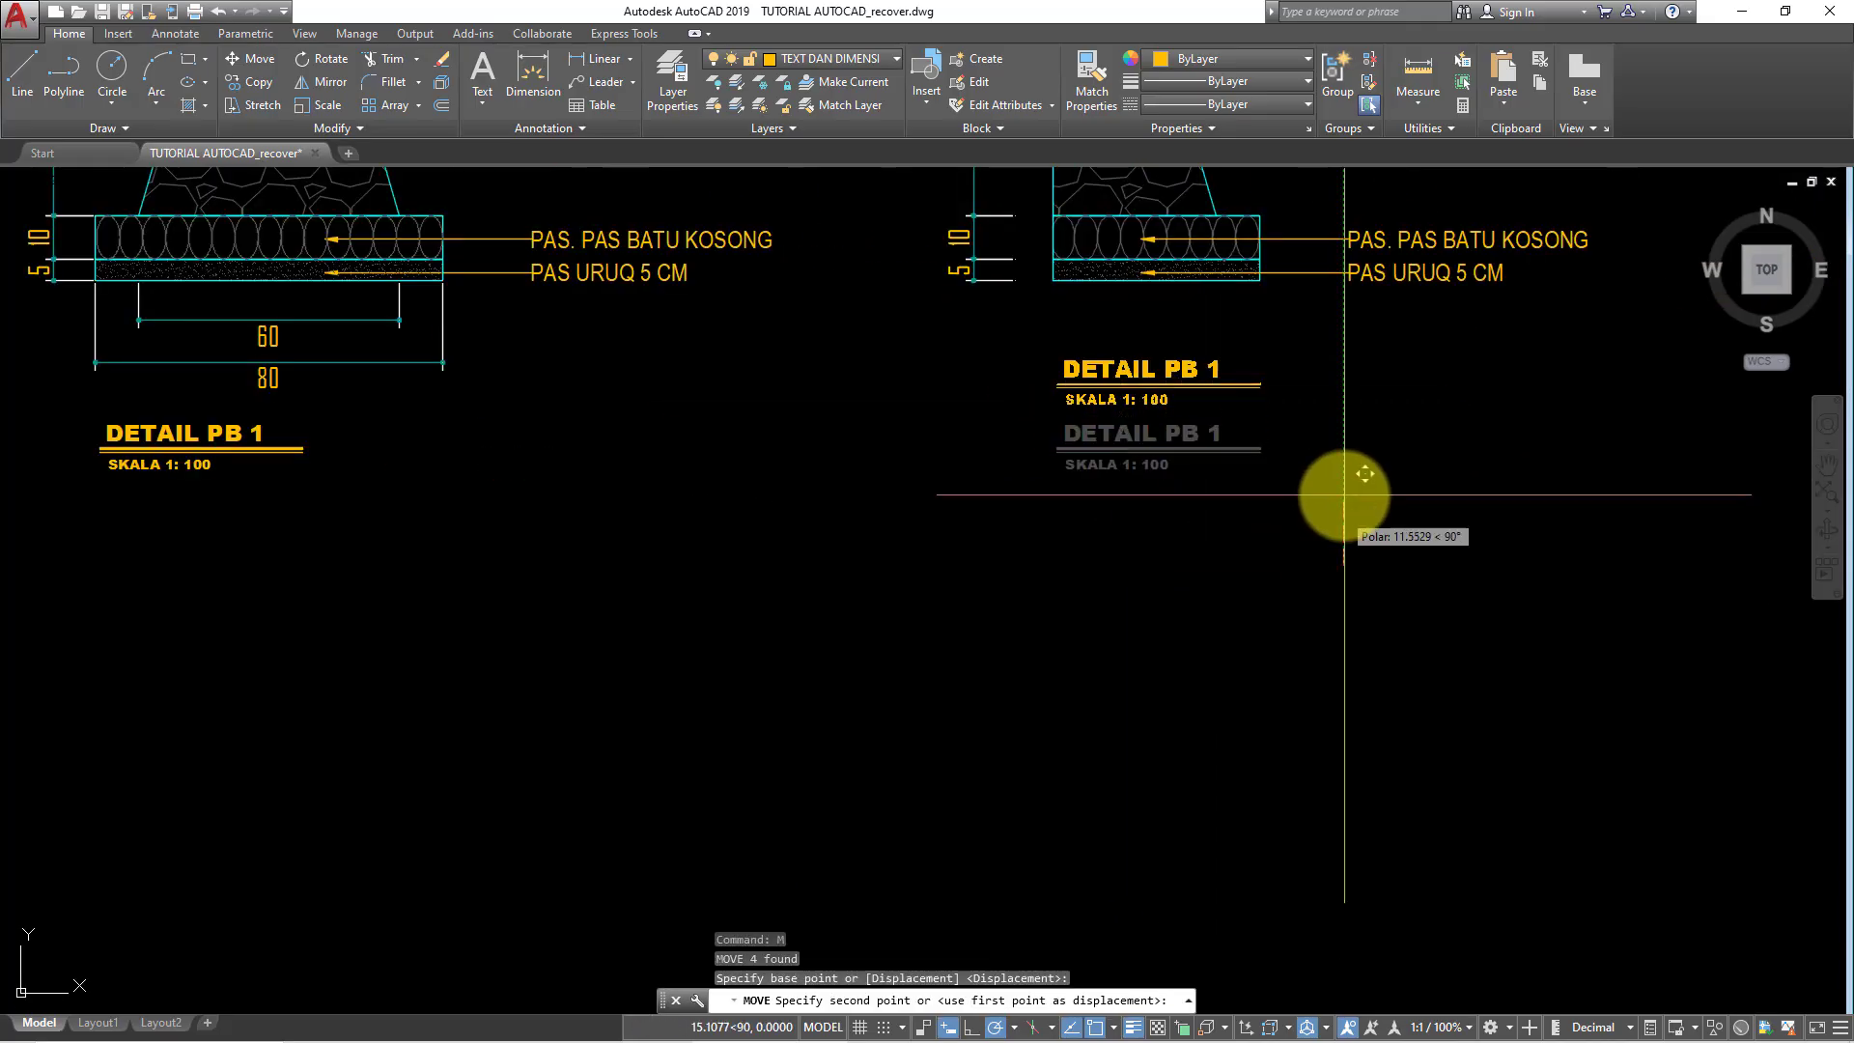
click(1342, 471)
scroll(1226, 347, up, 3)
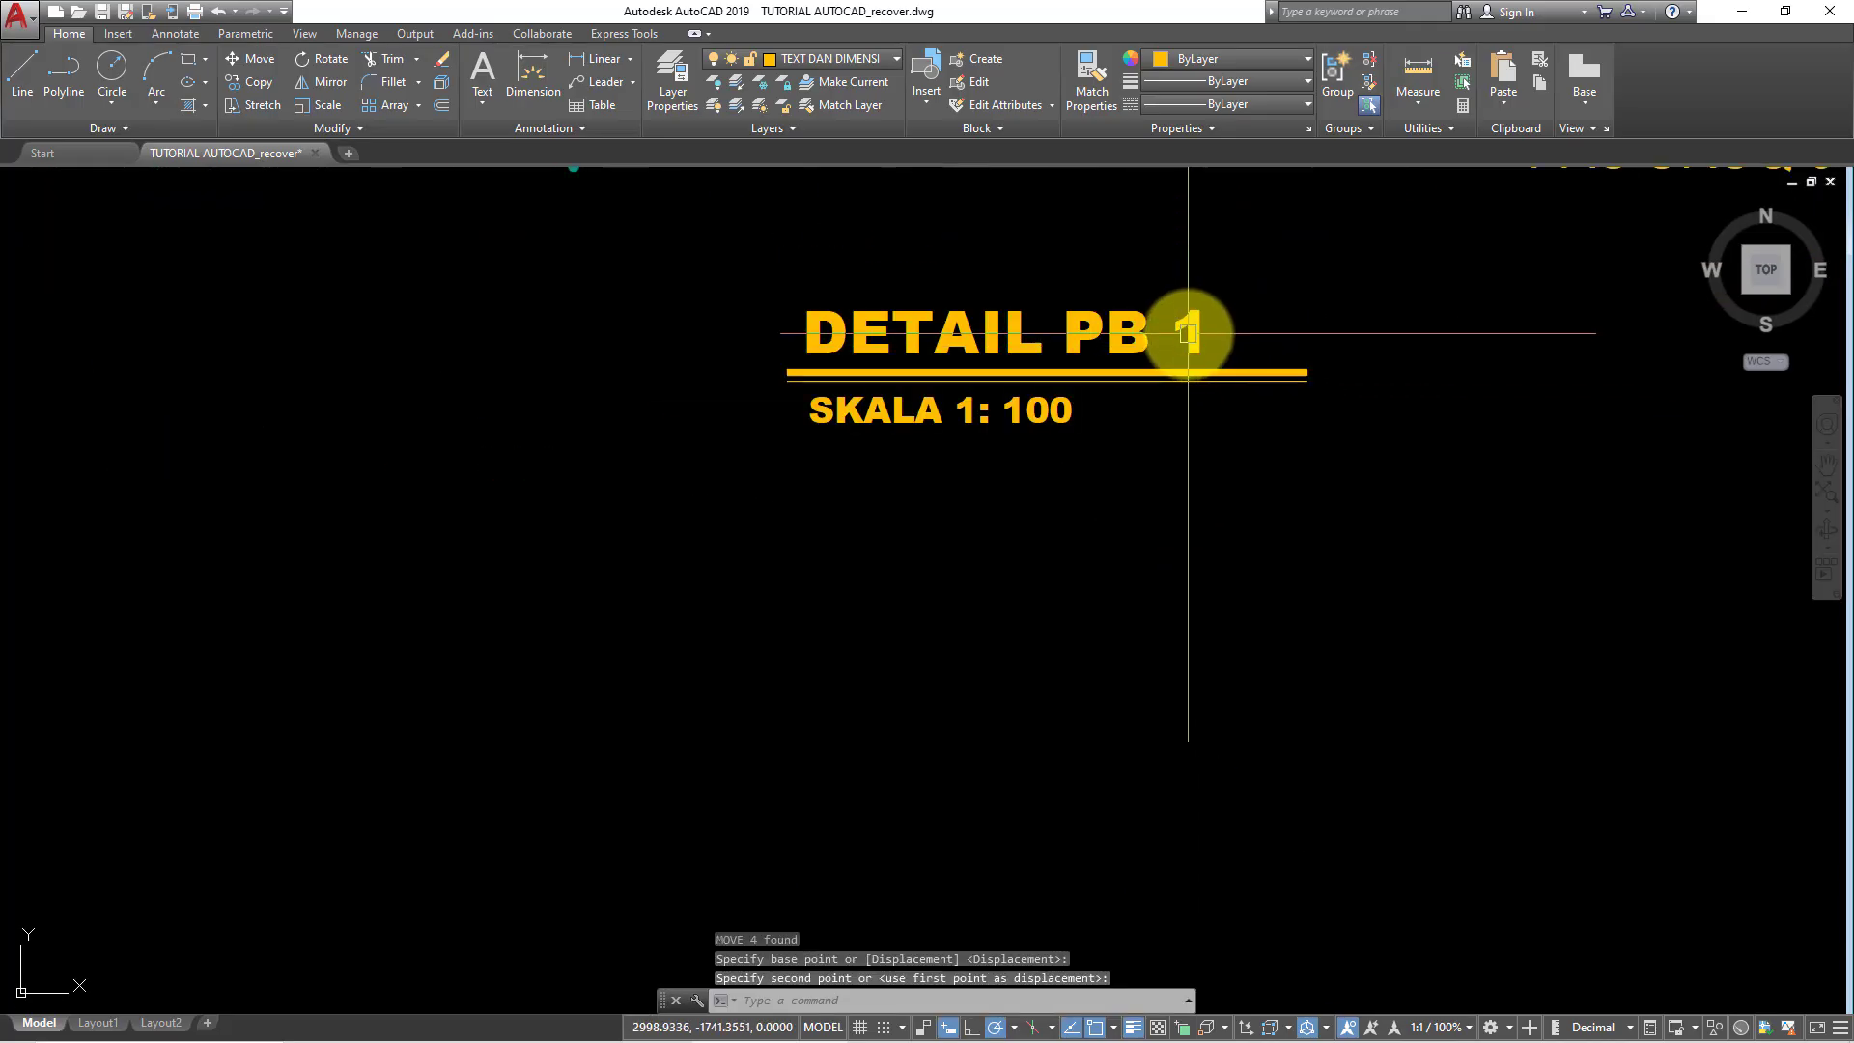
- Edit the copied title's number from 1 to 2 so it reads DETAIL PB 2
double_click(1188, 333)
text(2)
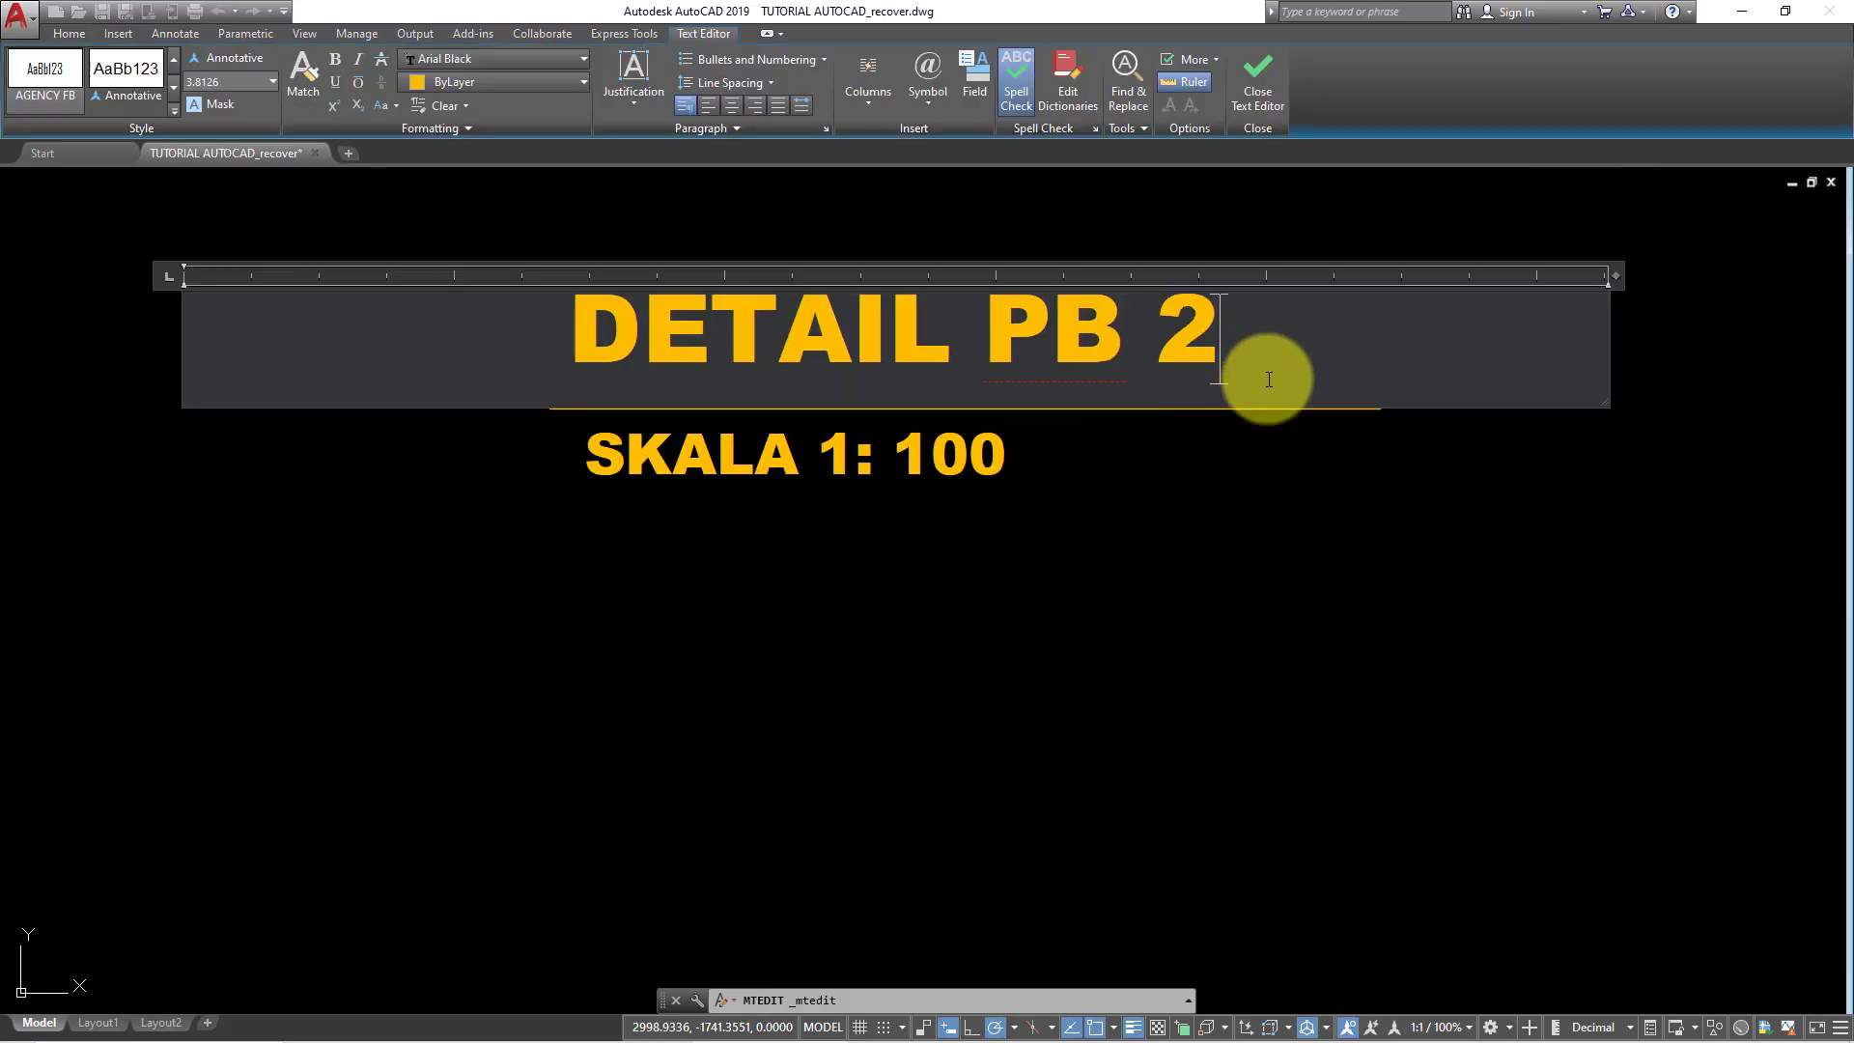
click(1262, 579)
scroll(1262, 579, down, 5)
middle_drag(1271, 592, 1270, 634)
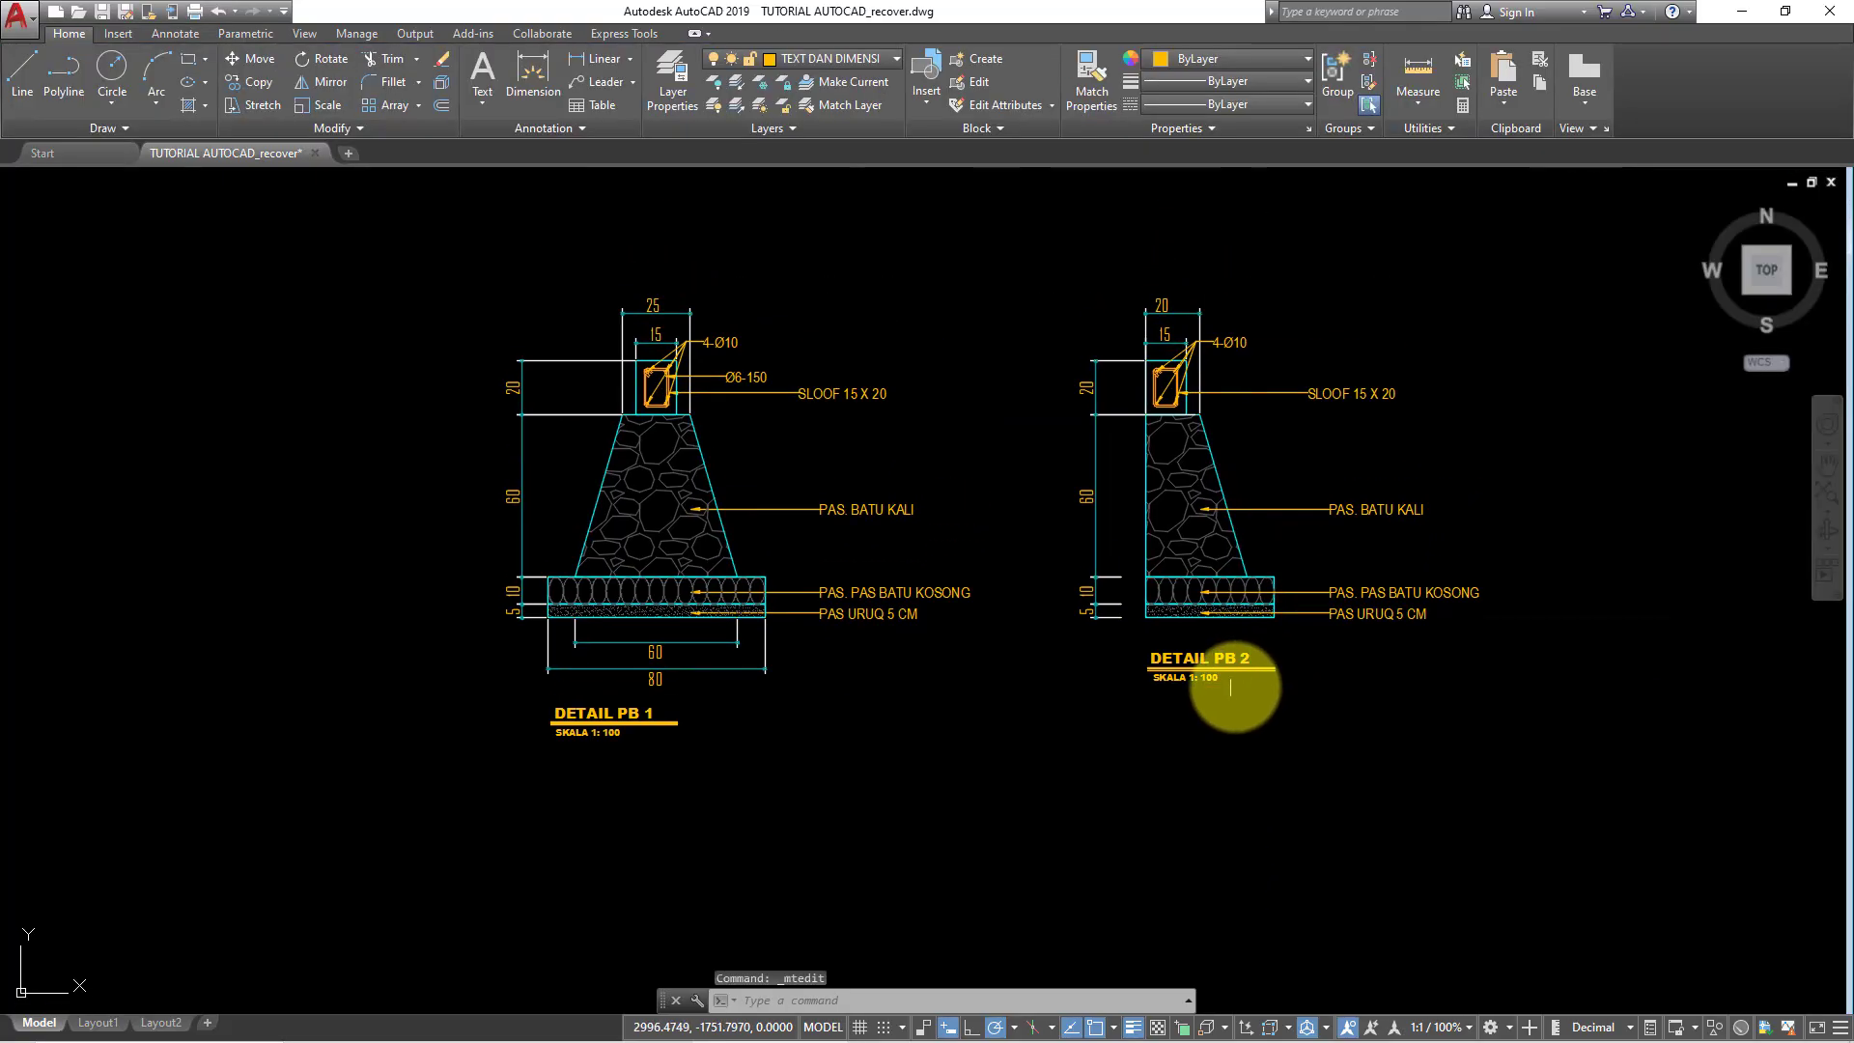
scroll(1207, 734, up, 3)
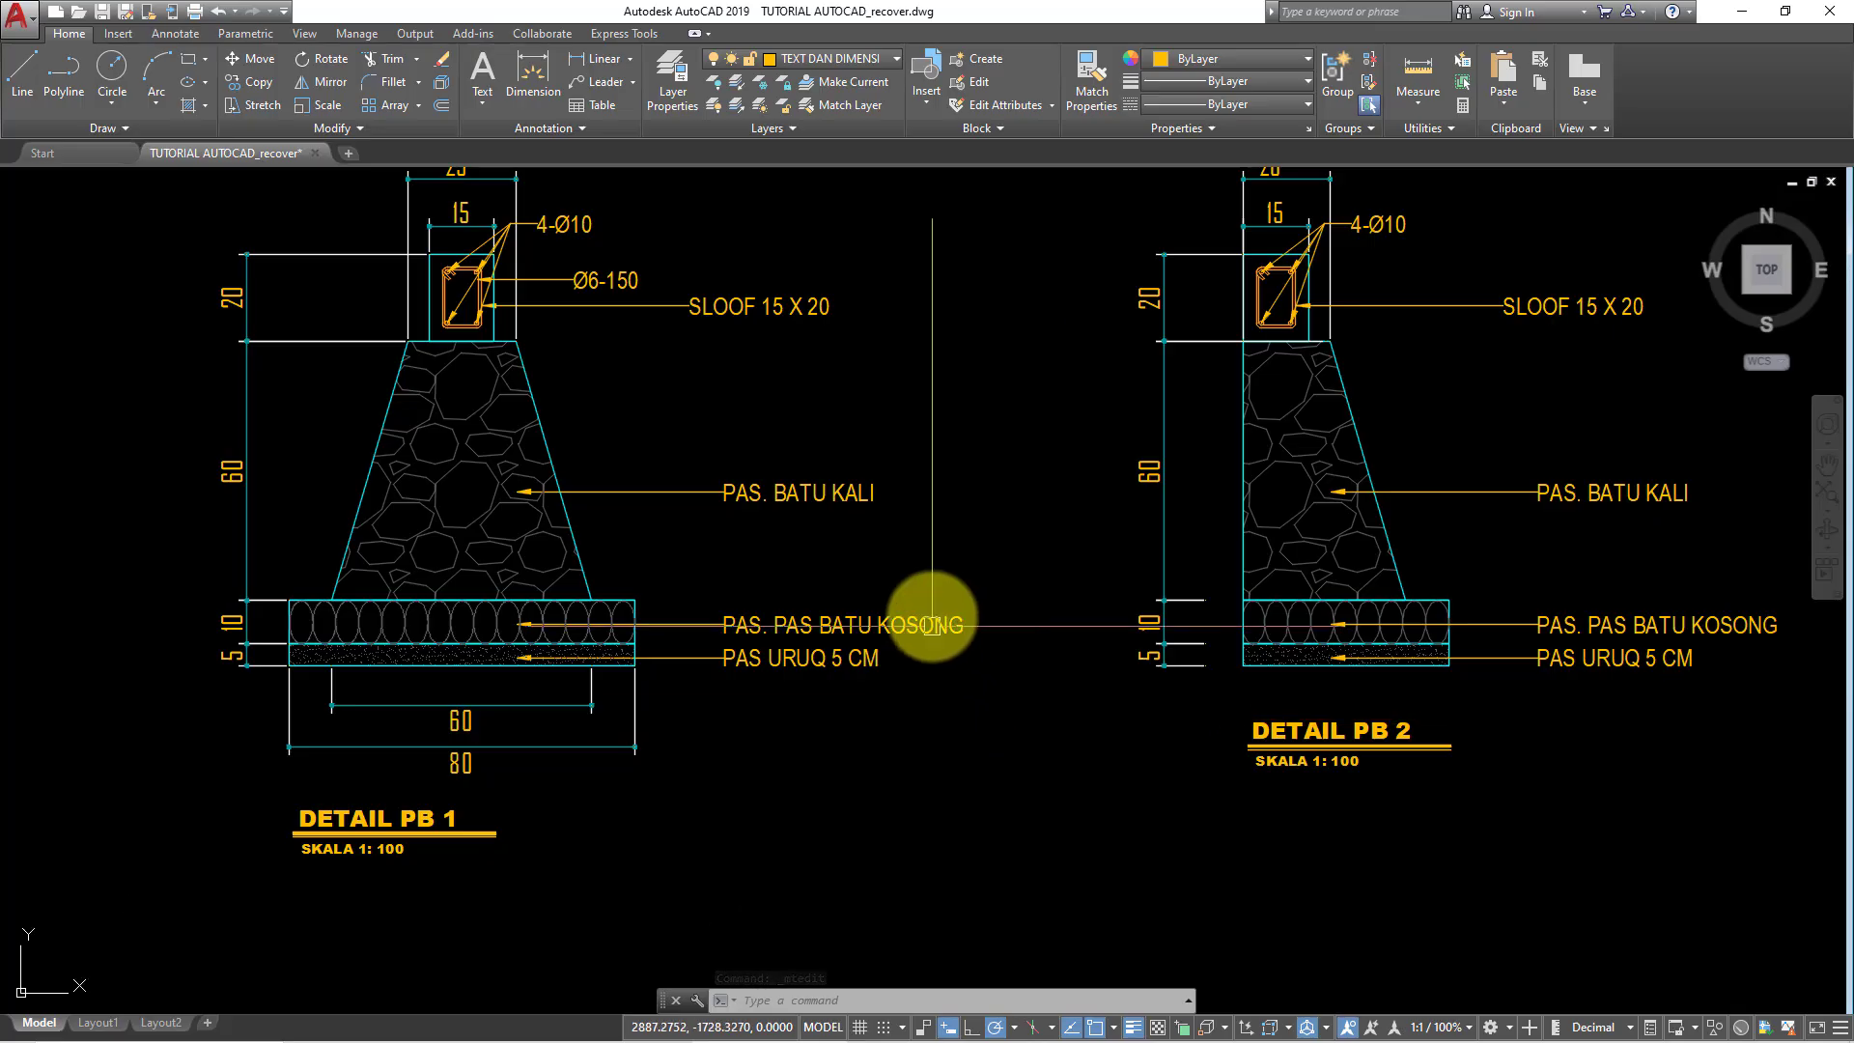
mouse_move(944, 612)
middle_down()
mouse_move(994, 567)
mouse_move(1179, 675)
mouse_move(1144, 705)
mouse_move(978, 616)
mouse_move(746, 692)
mouse_move(931, 649)
mouse_move(898, 650)
mouse_move(974, 822)
mouse_move(724, 807)
mouse_move(785, 809)
middle_up()
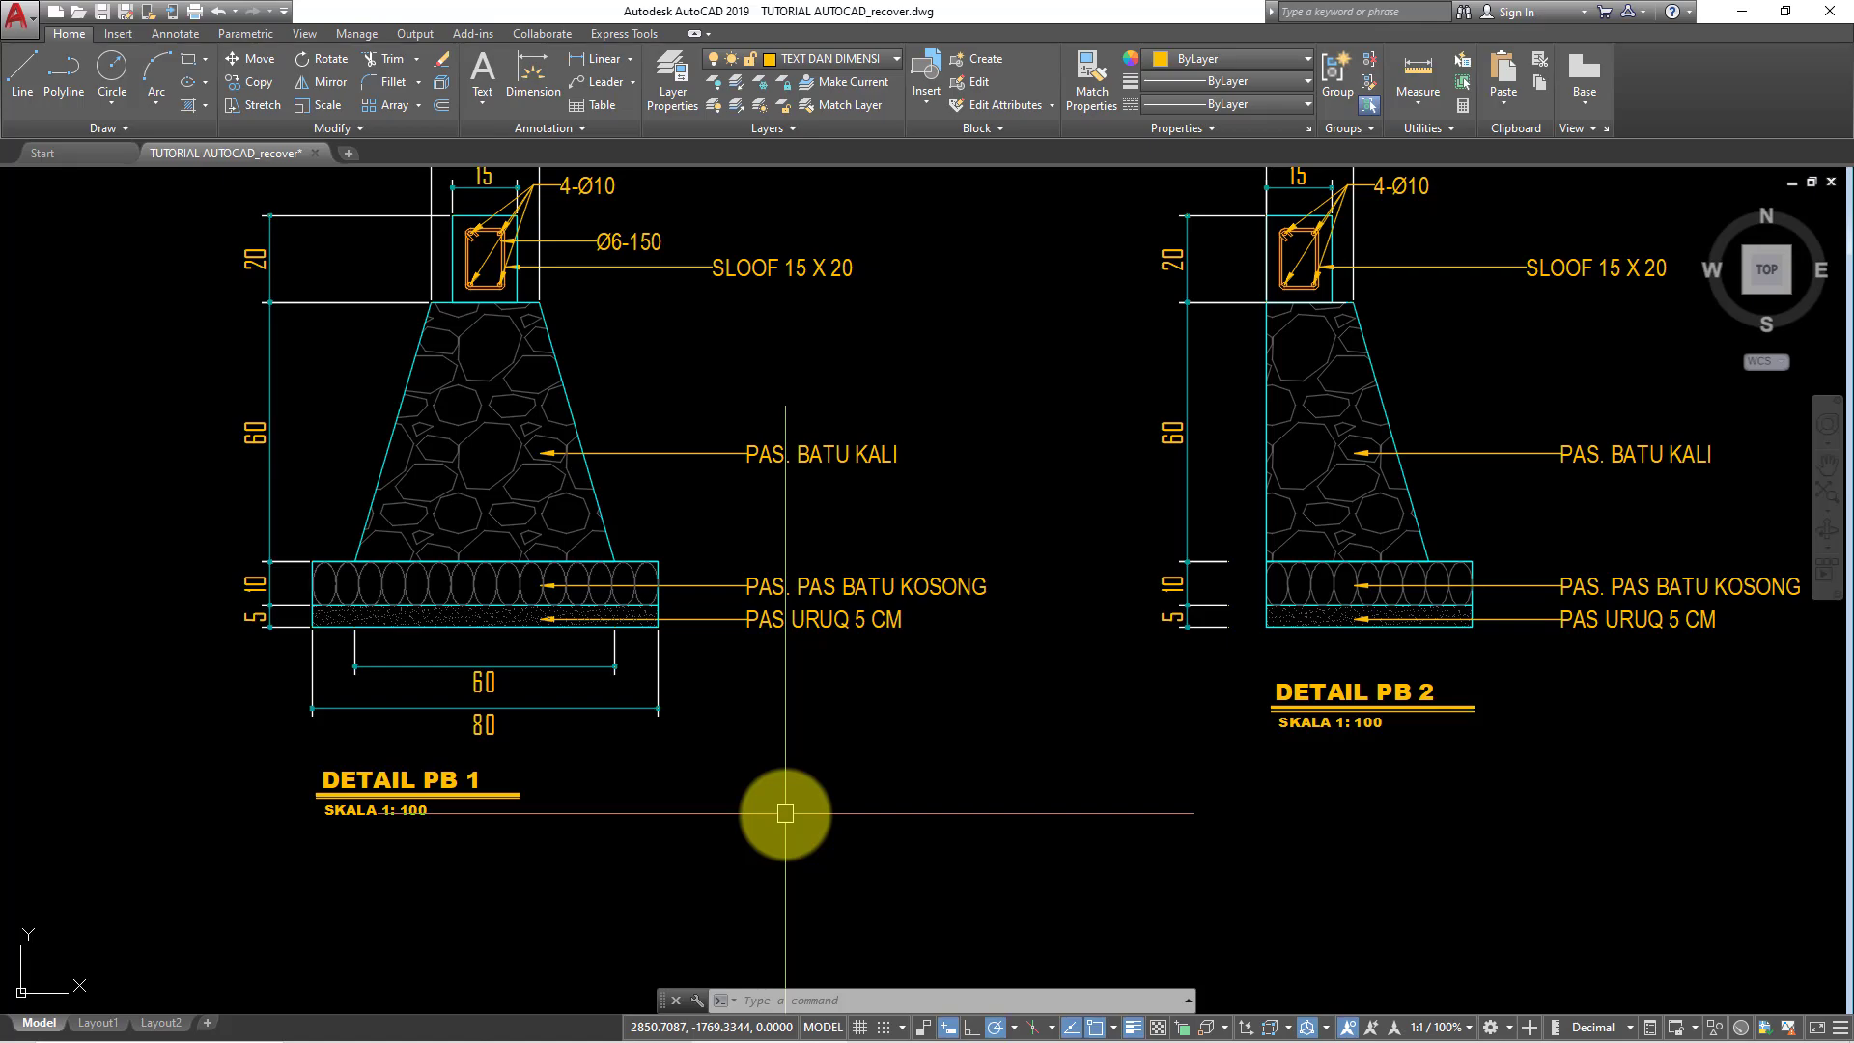
mouse_move(785, 813)
middle_down()
mouse_move(849, 815)
mouse_move(807, 873)
middle_up()
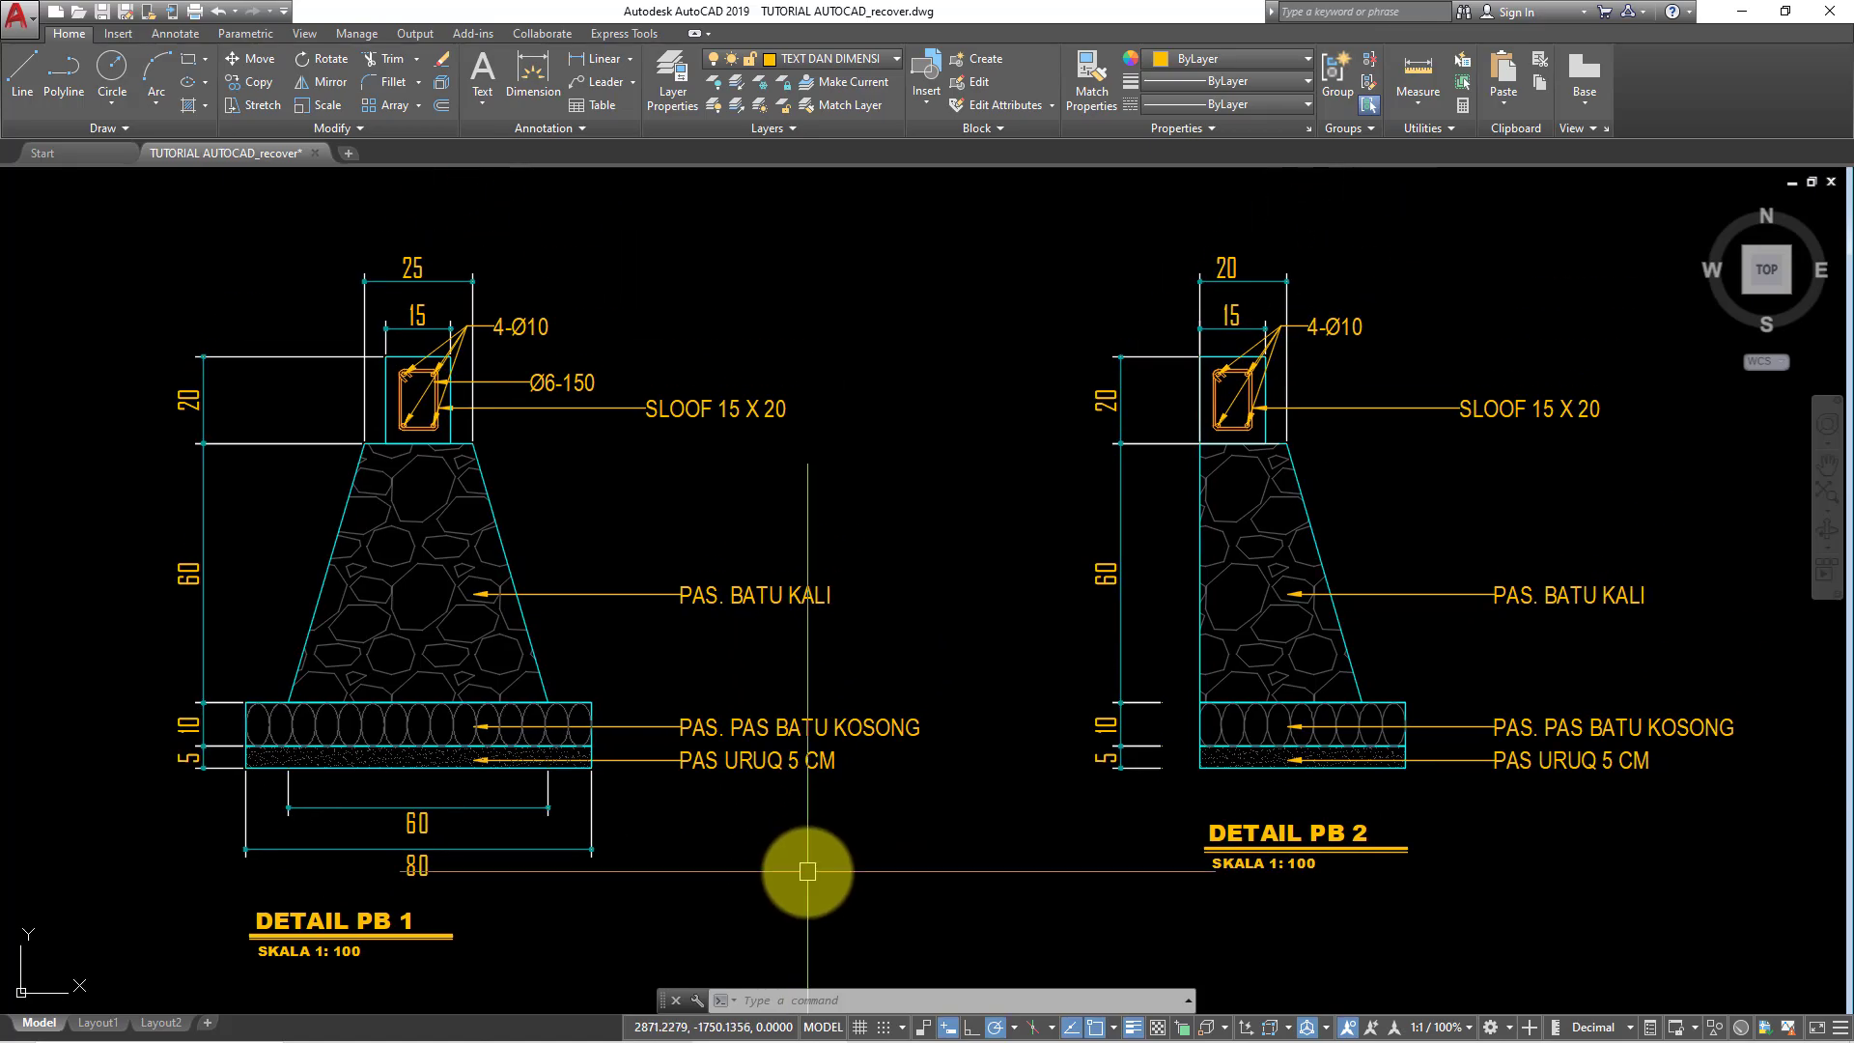